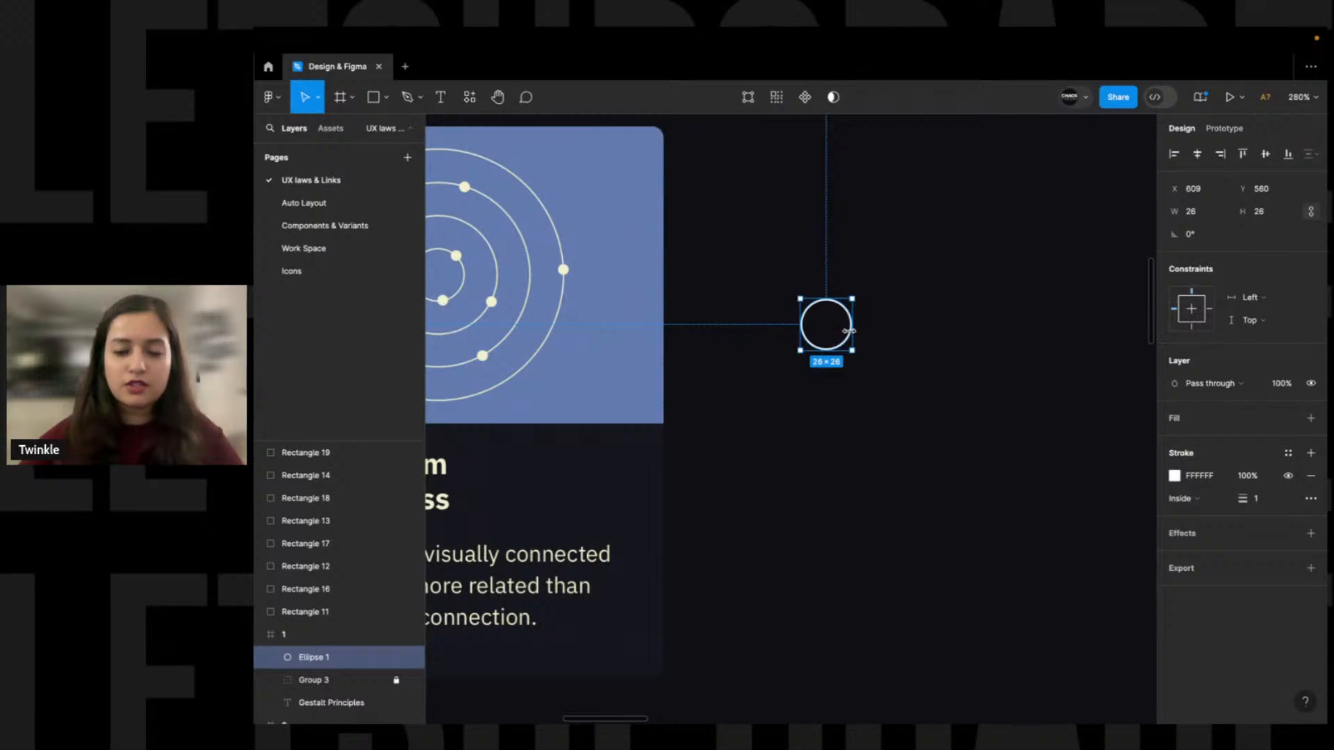
# Duplicate the small white circle and enlarge the copies into concentric rings about 80 and 126 wide
pyautogui.moveTo(848, 331); pyautogui.dragTo(945, 321)
pyautogui.hotkey('ctrl', 'z')
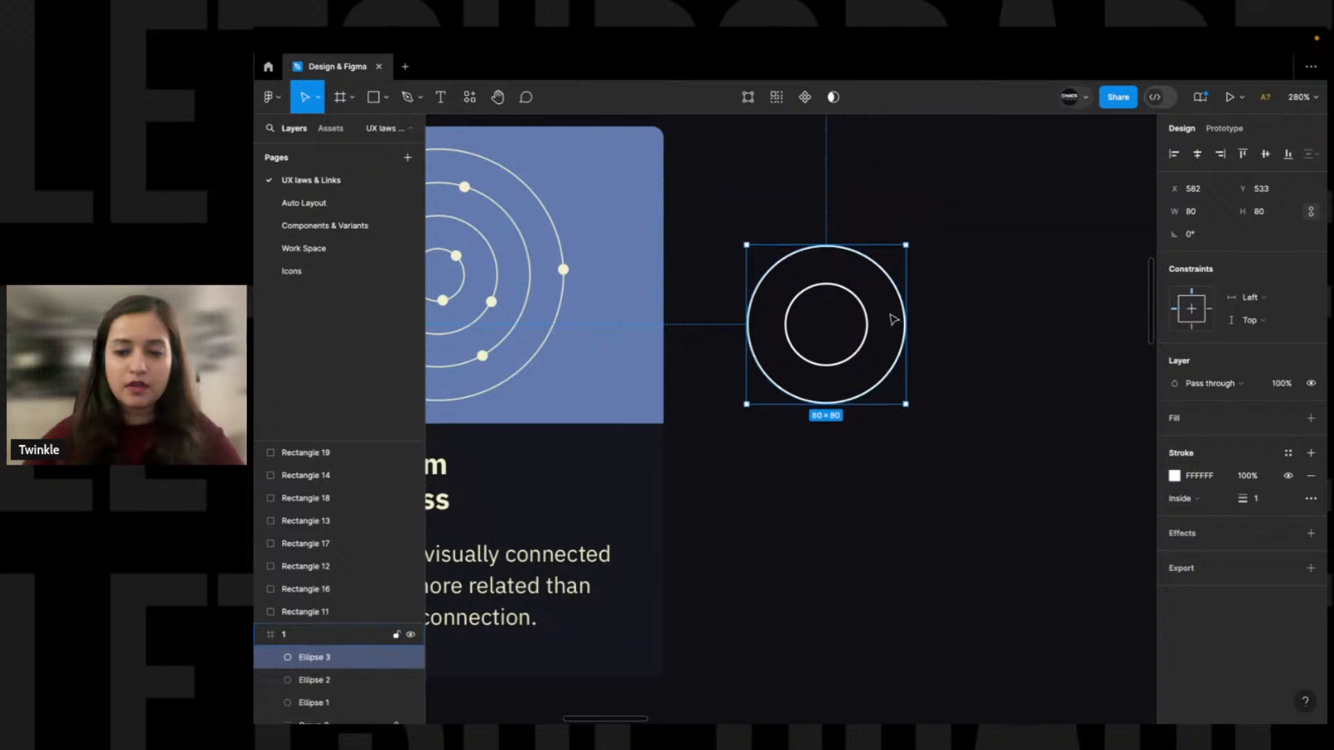
pyautogui.moveTo(907, 309); pyautogui.dragTo(956, 318)
pyautogui.click(980, 319)
# Place small filled dots at scattered points along the outlines of all three concentric rings
pyautogui.moveTo(627, 192); pyautogui.dragTo(953, 485)
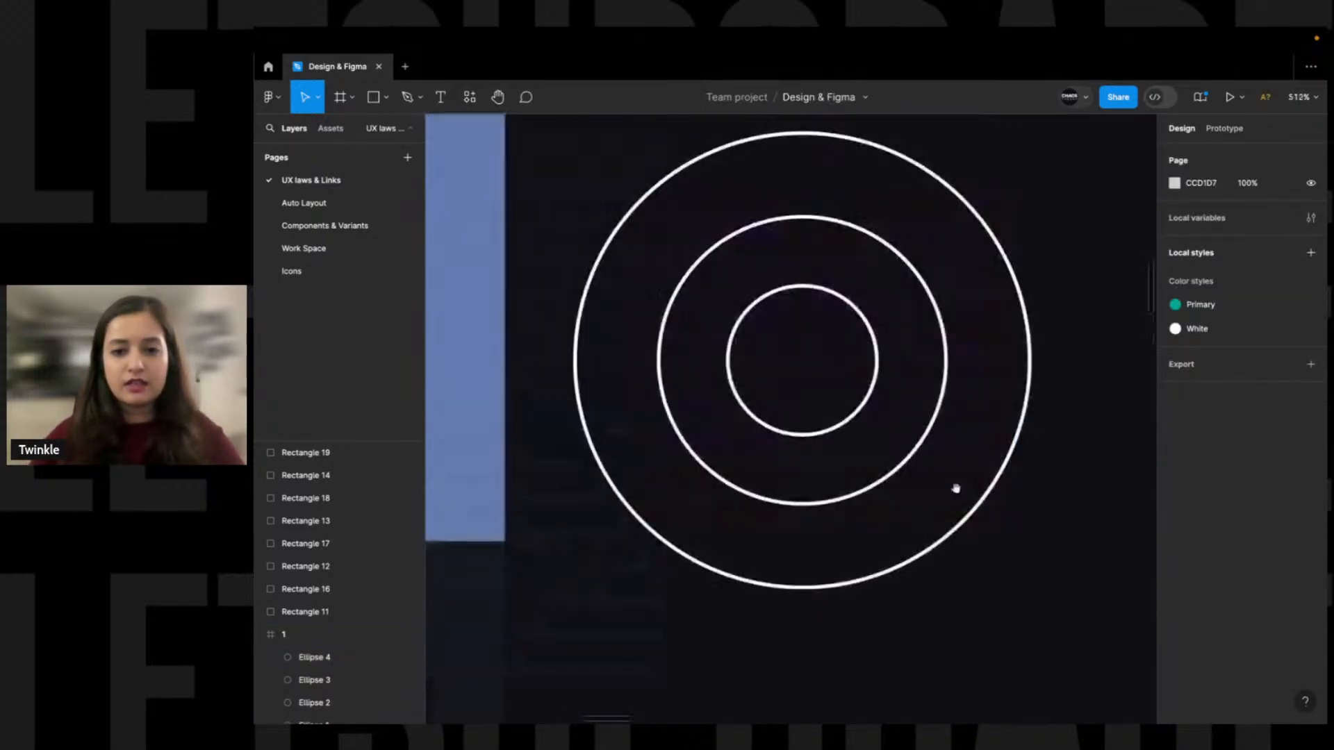
pyautogui.press('o')
pyautogui.moveTo(792, 317)
pyautogui.mouseDown()
pyautogui.moveTo(804, 329)
pyautogui.moveTo(734, 387)
pyautogui.moveTo(729, 415)
pyautogui.moveTo(857, 451)
pyautogui.moveTo(917, 363)
pyautogui.moveTo(924, 327)
pyautogui.moveTo(722, 272)
pyautogui.moveTo(686, 453)
pyautogui.moveTo(701, 494)
pyautogui.moveTo(882, 507)
pyautogui.moveTo(791, 621)
pyautogui.moveTo(962, 553)
pyautogui.moveTo(1013, 326)
pyautogui.mouseUp()
pyautogui.moveTo(995, 314); pyautogui.dragTo(571, 440)
pyautogui.click(629, 396)
pyautogui.scroll(-5, 834, 365)
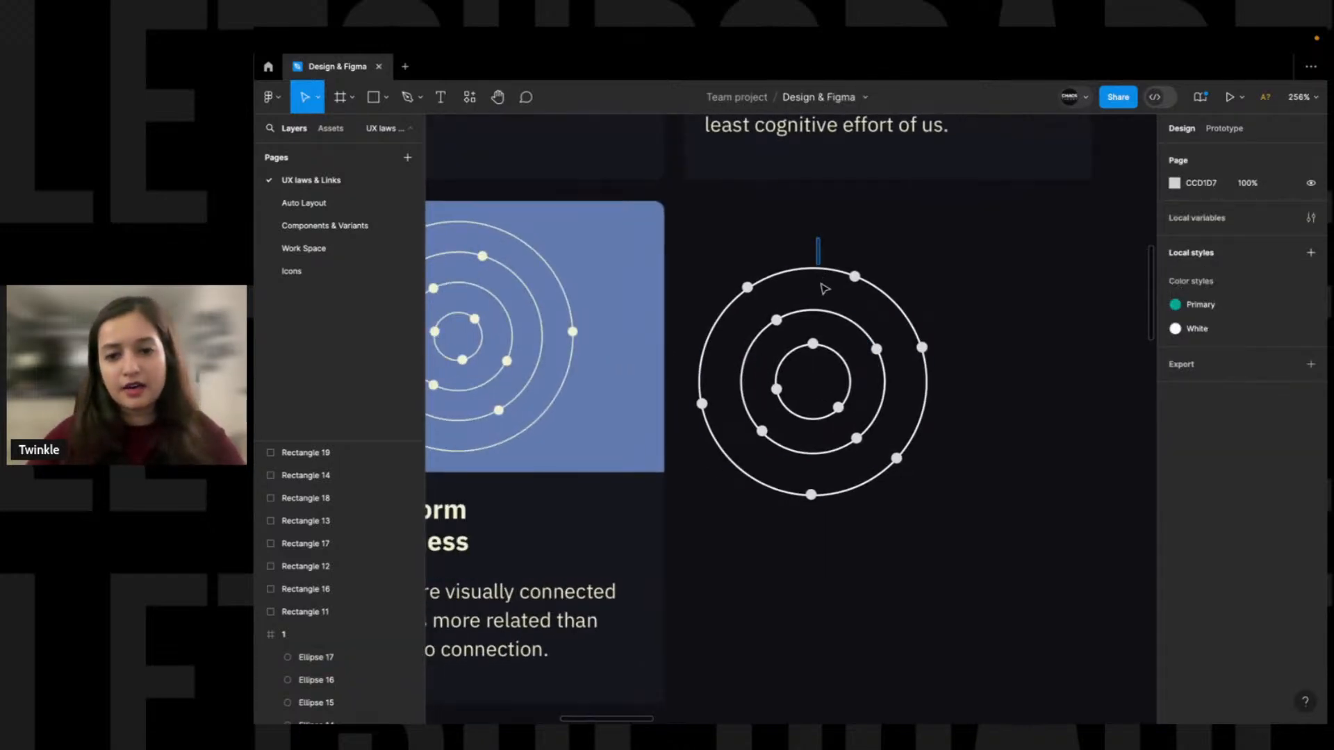
# Hide the interface panels around the canvas to show the ring drawing beside the Law of Uniform Connectedness card
pyautogui.click(821, 270)
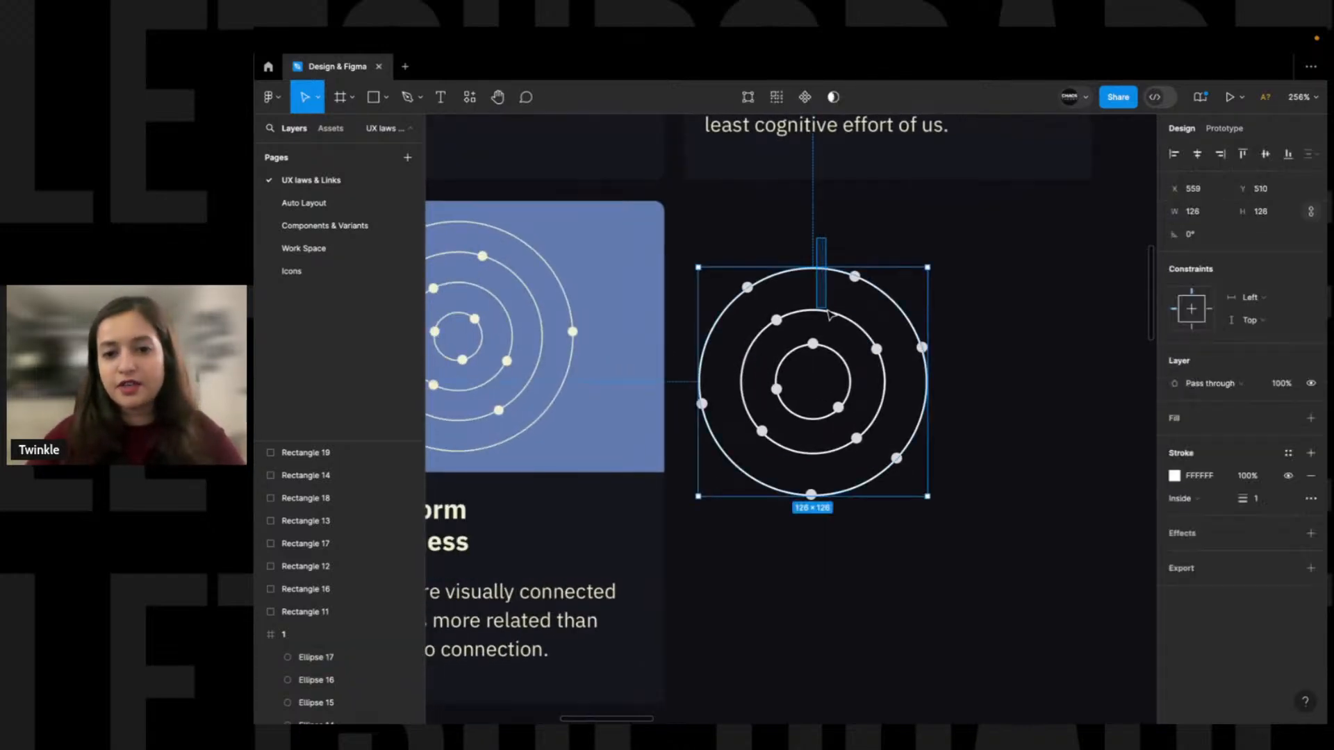
pyautogui.click(835, 244)
pyautogui.moveTo(824, 241); pyautogui.dragTo(910, 244)
pyautogui.hotkey('ctrl', '\\')
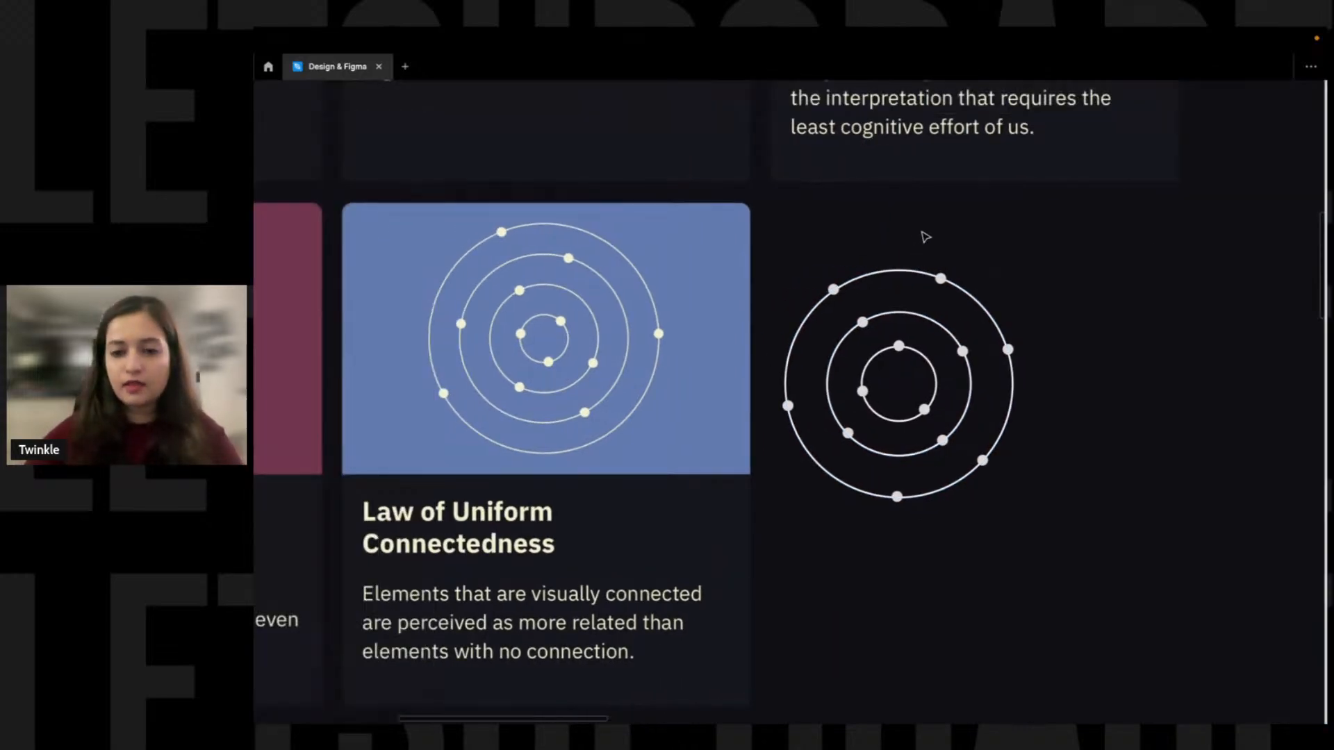
# Delete the three rings while keeping their dots, and undo the deletion
pyautogui.click(920, 293)
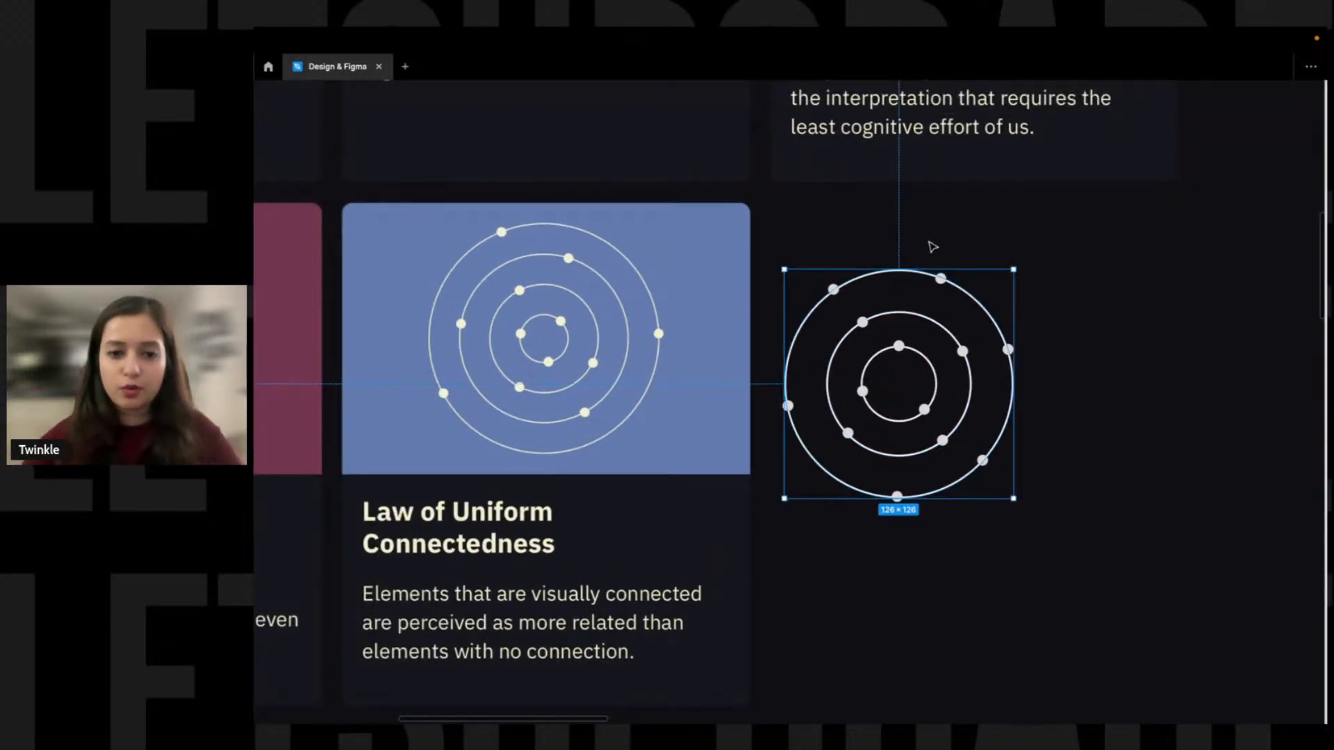
pyautogui.click(932, 248)
pyautogui.hscroll(-1, 958, 247)
pyautogui.scroll(-1, 958, 247)
pyautogui.scroll(-1, 968, 222)
pyautogui.hscroll(1, 969, 222)
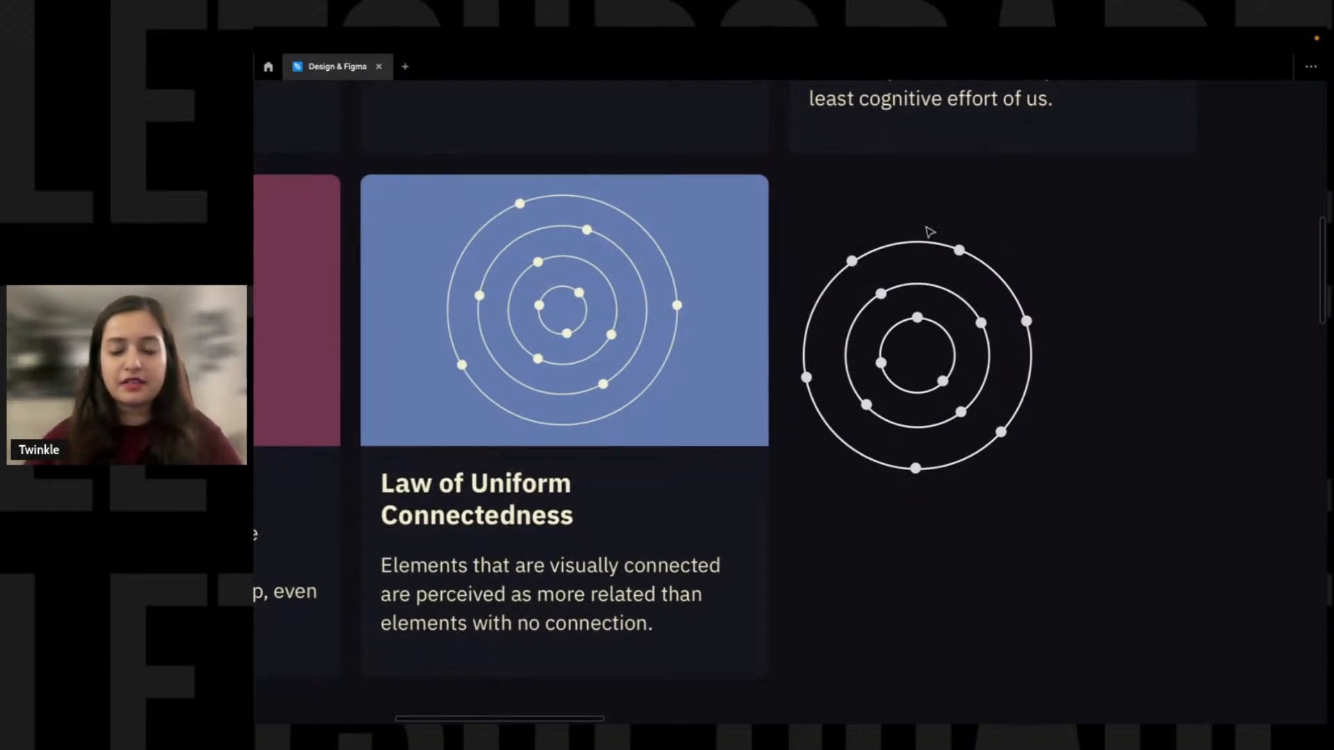
pyautogui.click(935, 242)
pyautogui.press('Delete')
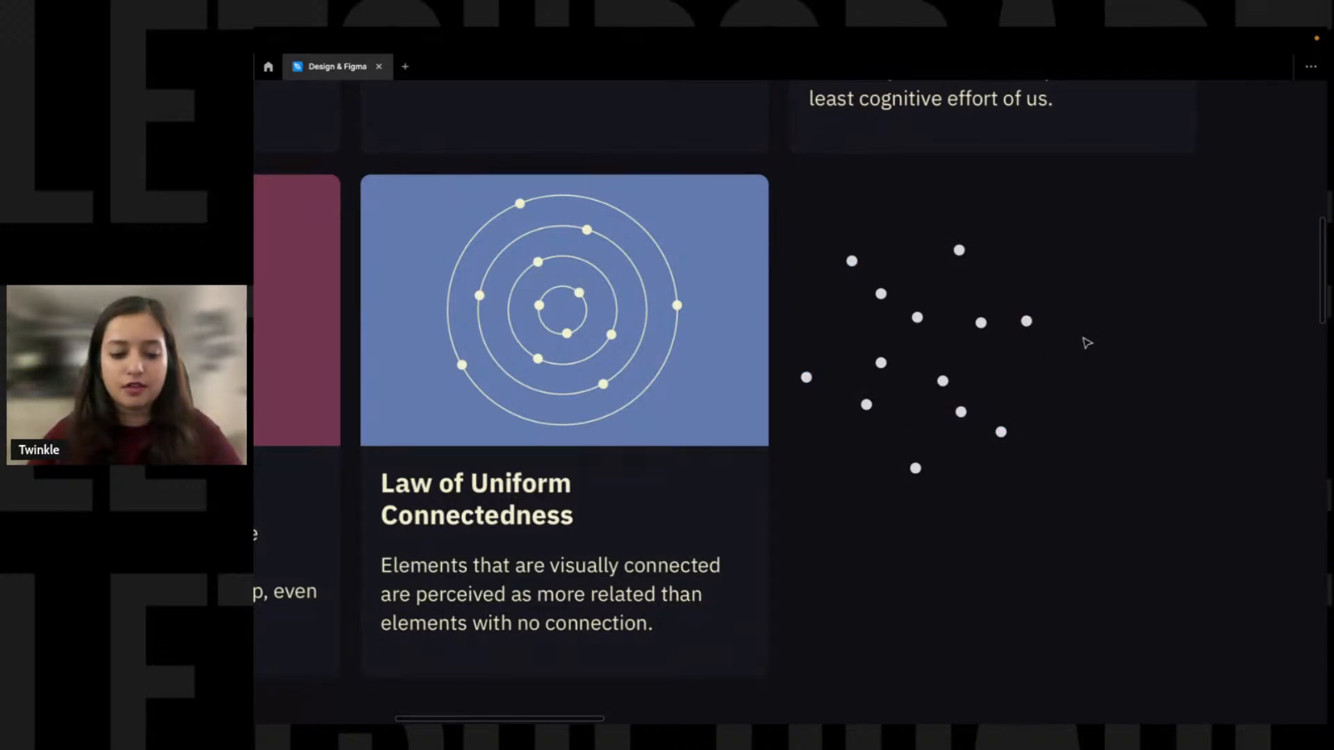
pyautogui.hotkey('ctrl', 'z')
pyautogui.click(1121, 345)
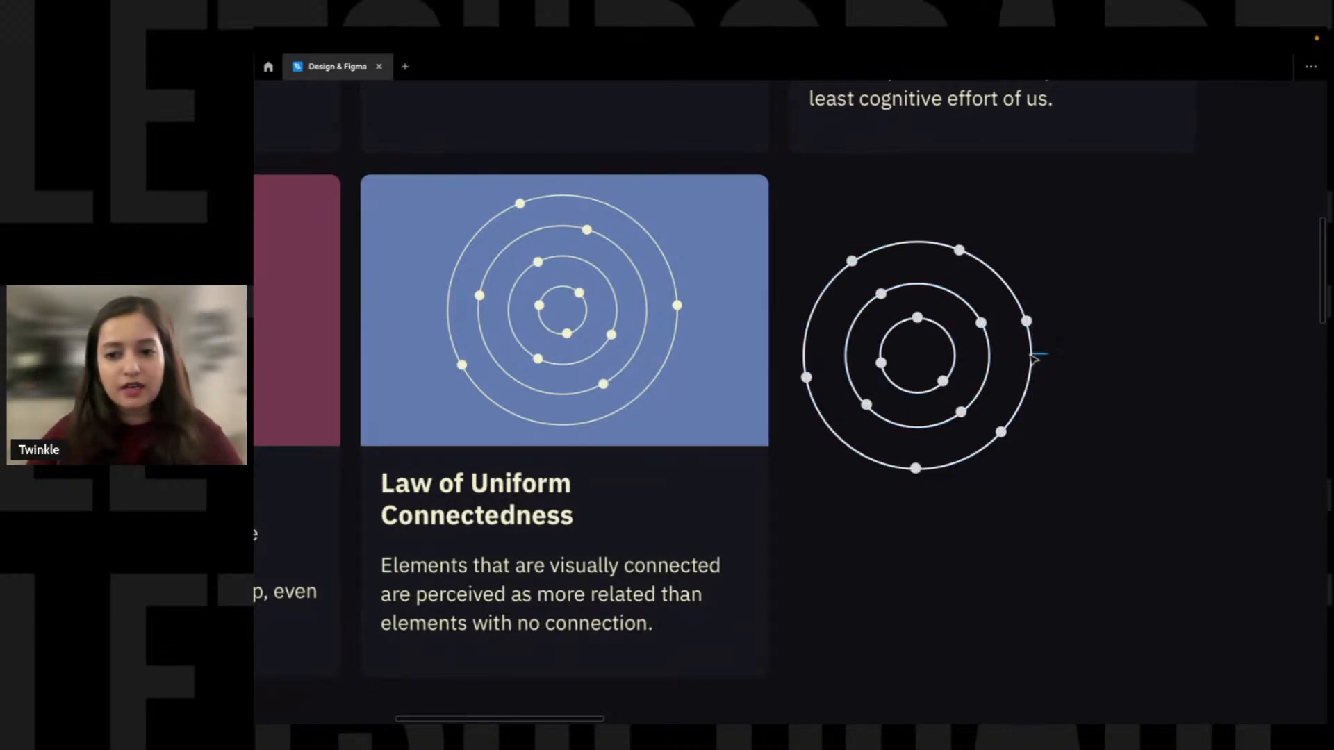
# Delete the outer ring, and clear all the remaining rings and dots of the practice drawing
pyautogui.click(1033, 357)
pyautogui.press('Delete')
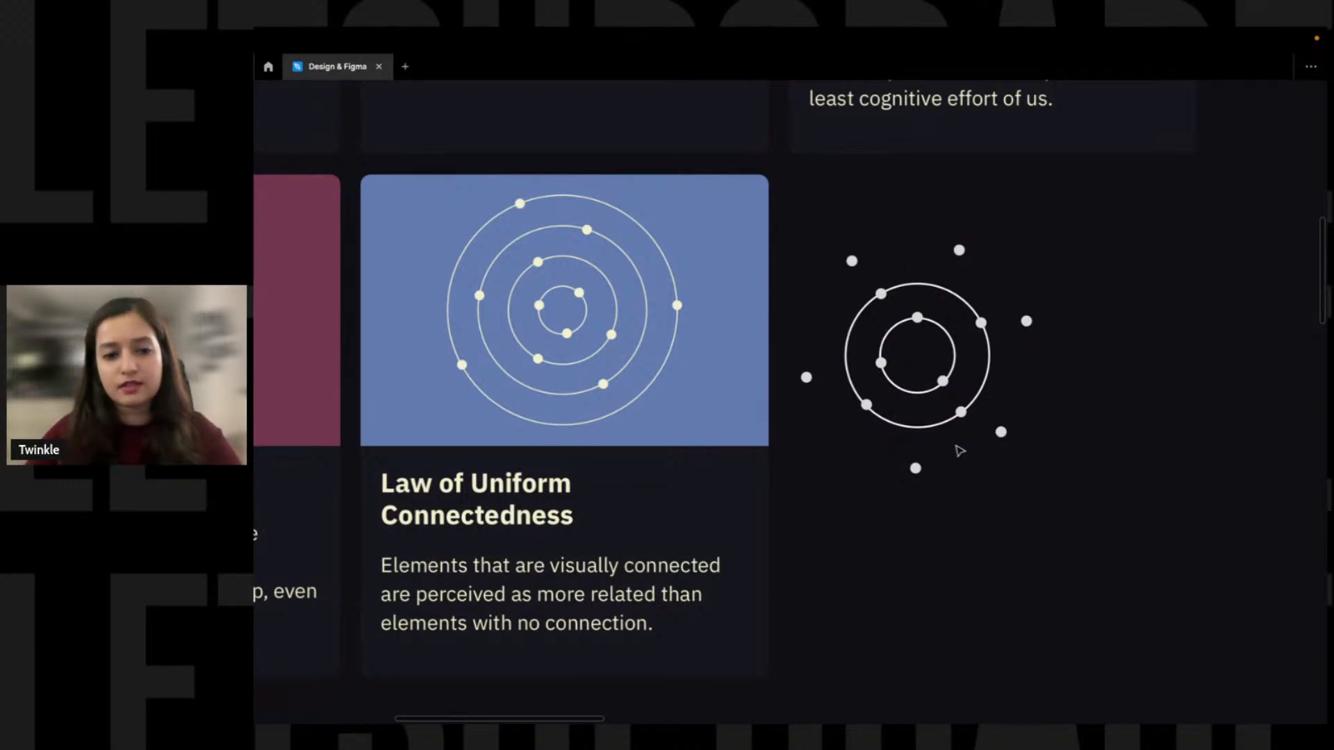
pyautogui.hscroll(2, 1074, 348)
pyautogui.moveTo(1095, 262); pyautogui.dragTo(800, 496)
pyautogui.click(880, 507)
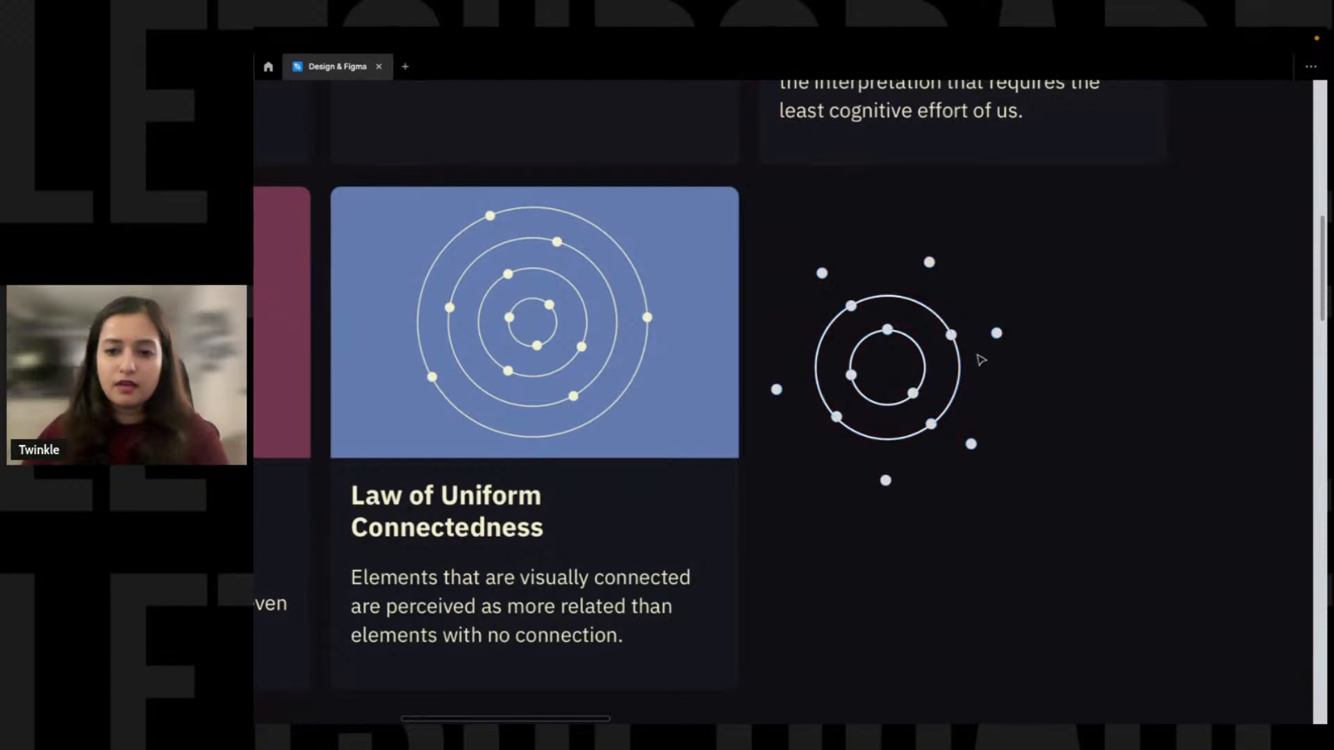
pyautogui.moveTo(1060, 238); pyautogui.dragTo(783, 525)
pyautogui.press('Delete')
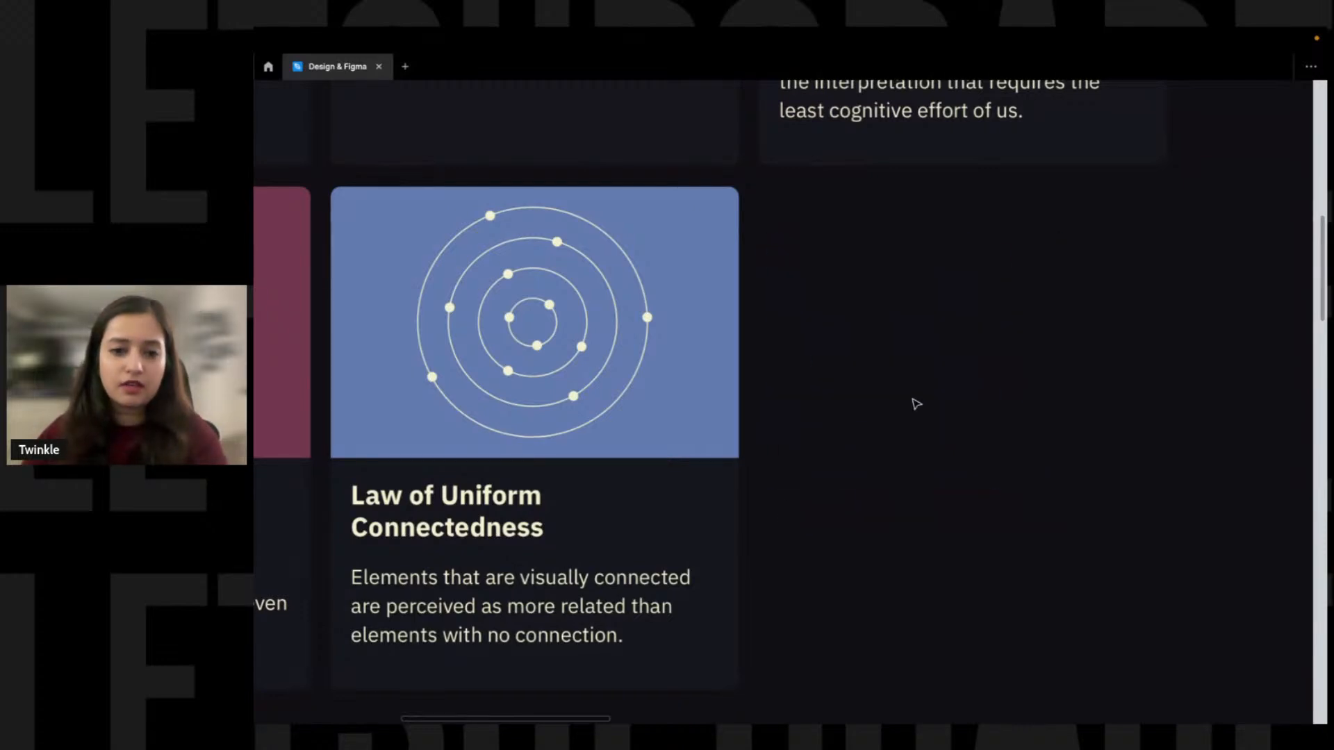
# Draw a light grey rectangle about 200 × 178 in the empty space beside the Law of Uniform Connectedness card
pyautogui.hscroll(2, 715, 372)
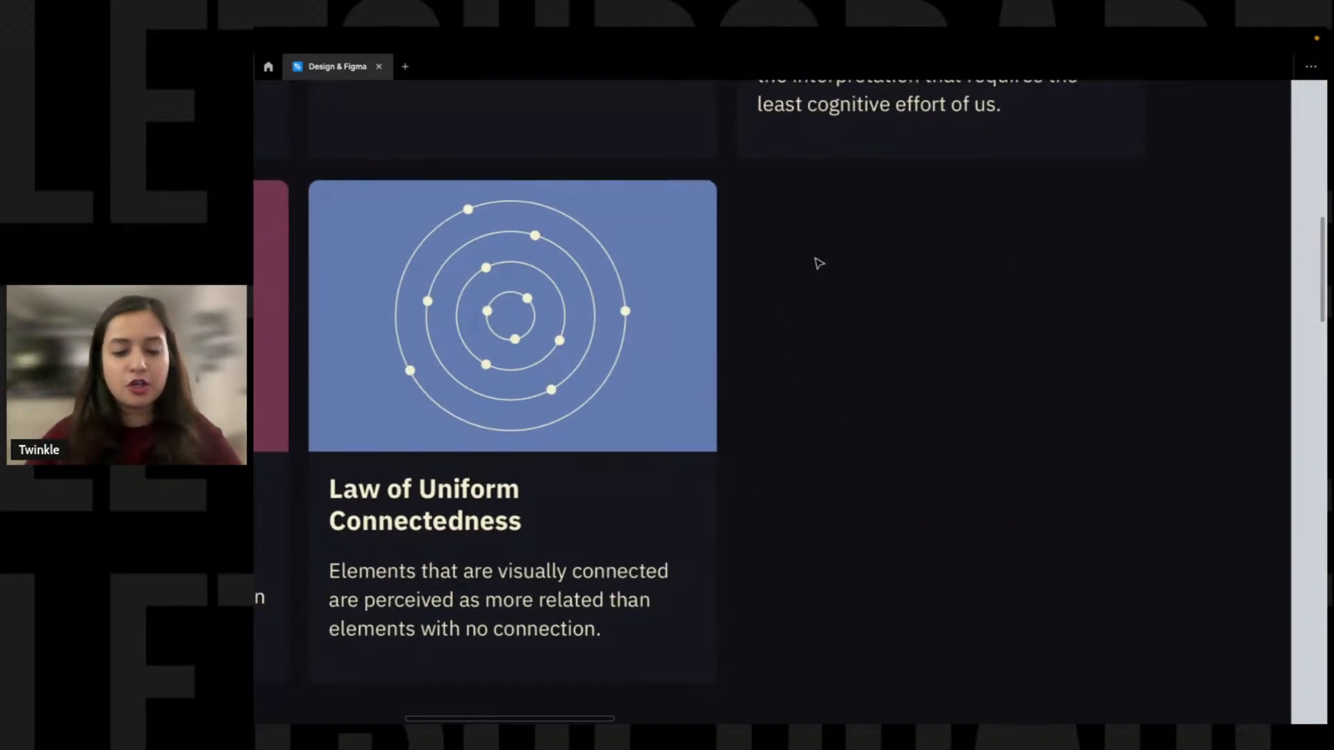
pyautogui.moveTo(736, 182); pyautogui.dragTo(1103, 509)
pyautogui.hscroll(3, 926, 566)
# Add a blue block about 64 × 21 in the upper left corner of the grey rectangle, matching the card's blue
pyautogui.press('o')
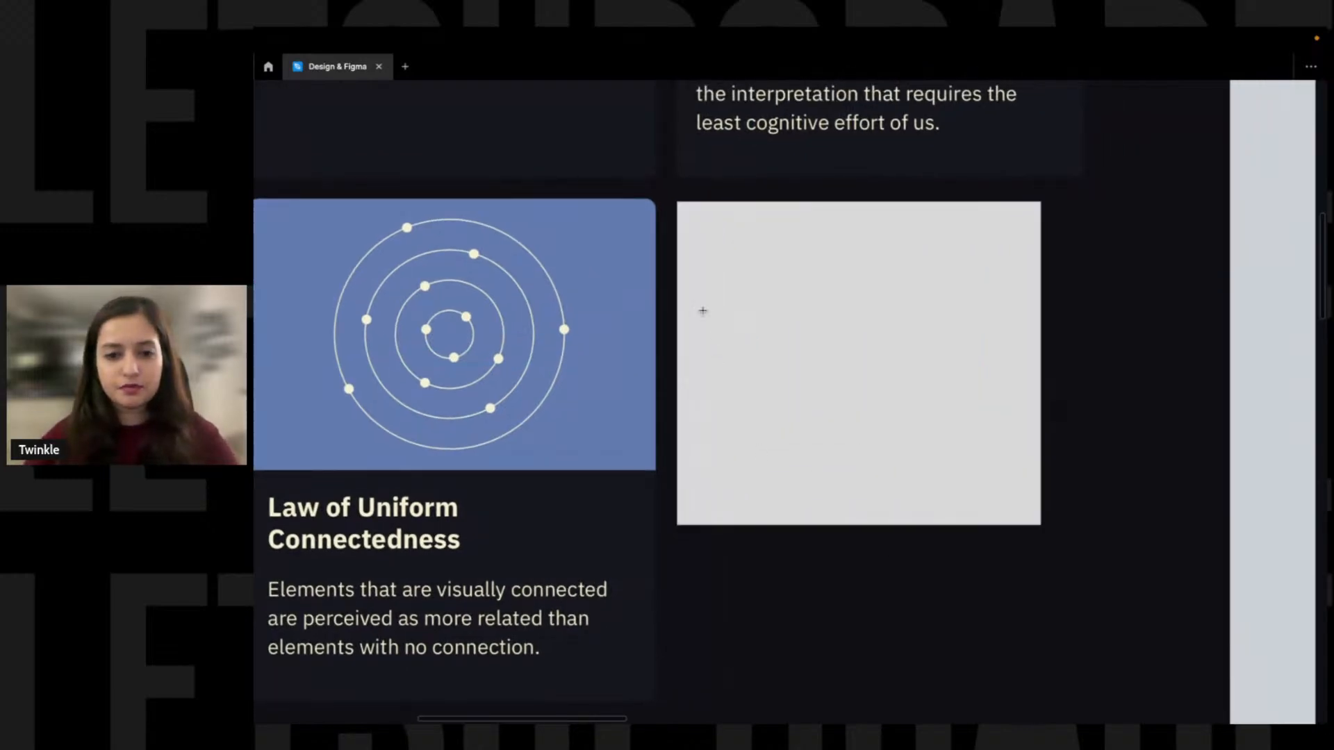
pyautogui.moveTo(696, 249); pyautogui.dragTo(771, 250)
pyautogui.click(1066, 273)
pyautogui.click(1086, 250)
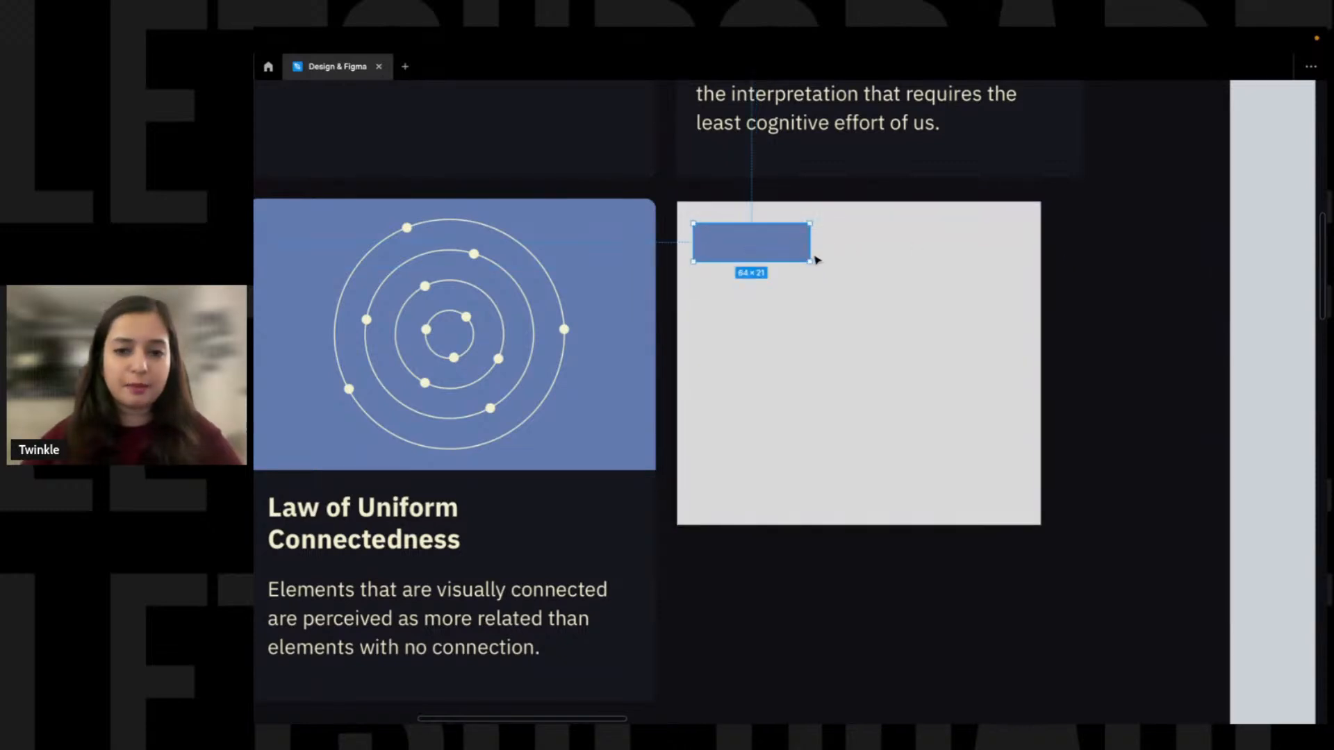
# Duplicate the blue block below as a thin bar about 171 wide and fill it with the Law of Similarity card's maroon
pyautogui.keyDown('alt'); pyautogui.moveTo(757, 246); pyautogui.dragTo(1004, 309); pyautogui.keyUp('alt')
pyautogui.moveTo(879, 299); pyautogui.dragTo(1020, 428)
pyautogui.moveTo(743, 345); pyautogui.dragTo(567, 271)
pyautogui.press('i')
pyautogui.click(475, 414)
# Duplicate the maroon bar as a block about 171 × 45 and place it just beneath the thin bar
pyautogui.keyDown('alt'); pyautogui.moveTo(768, 336); pyautogui.dragTo(777, 405); pyautogui.keyUp('alt')
pyautogui.moveTo(962, 401); pyautogui.dragTo(714, 469)
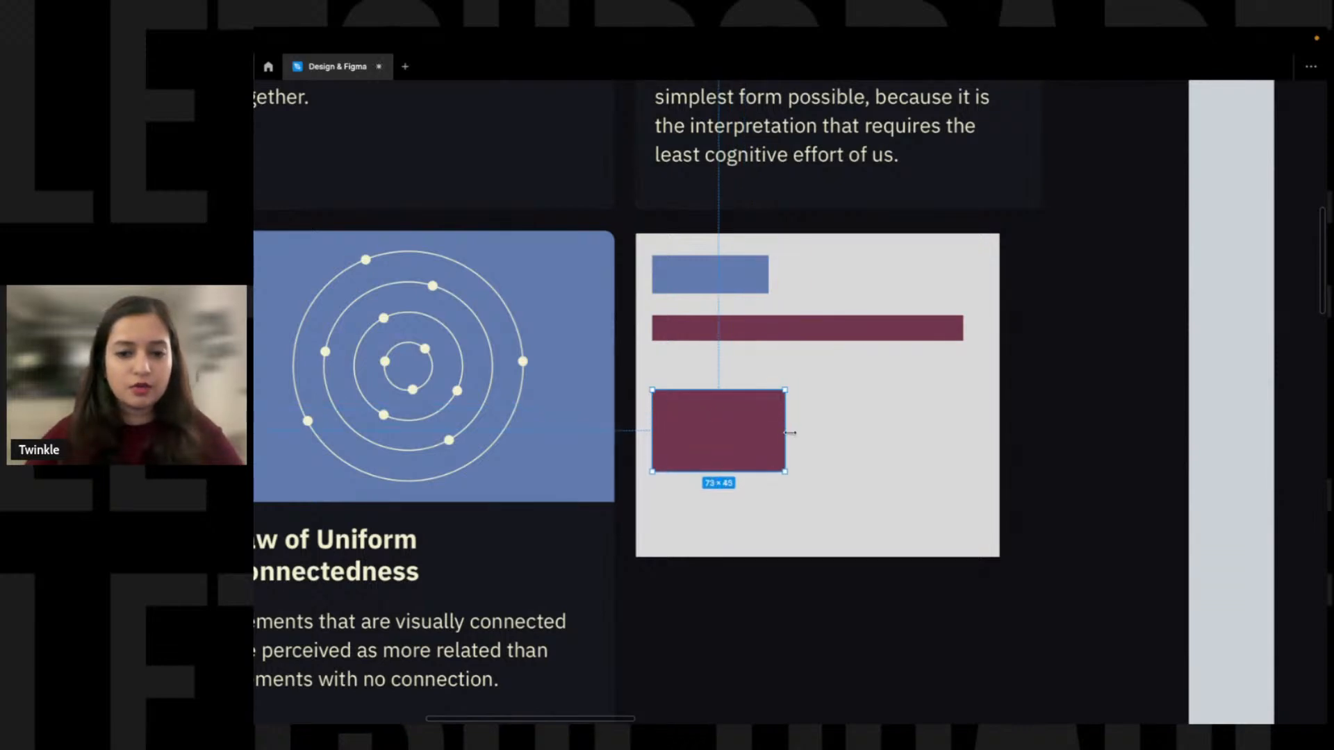
pyautogui.moveTo(785, 431); pyautogui.dragTo(963, 434)
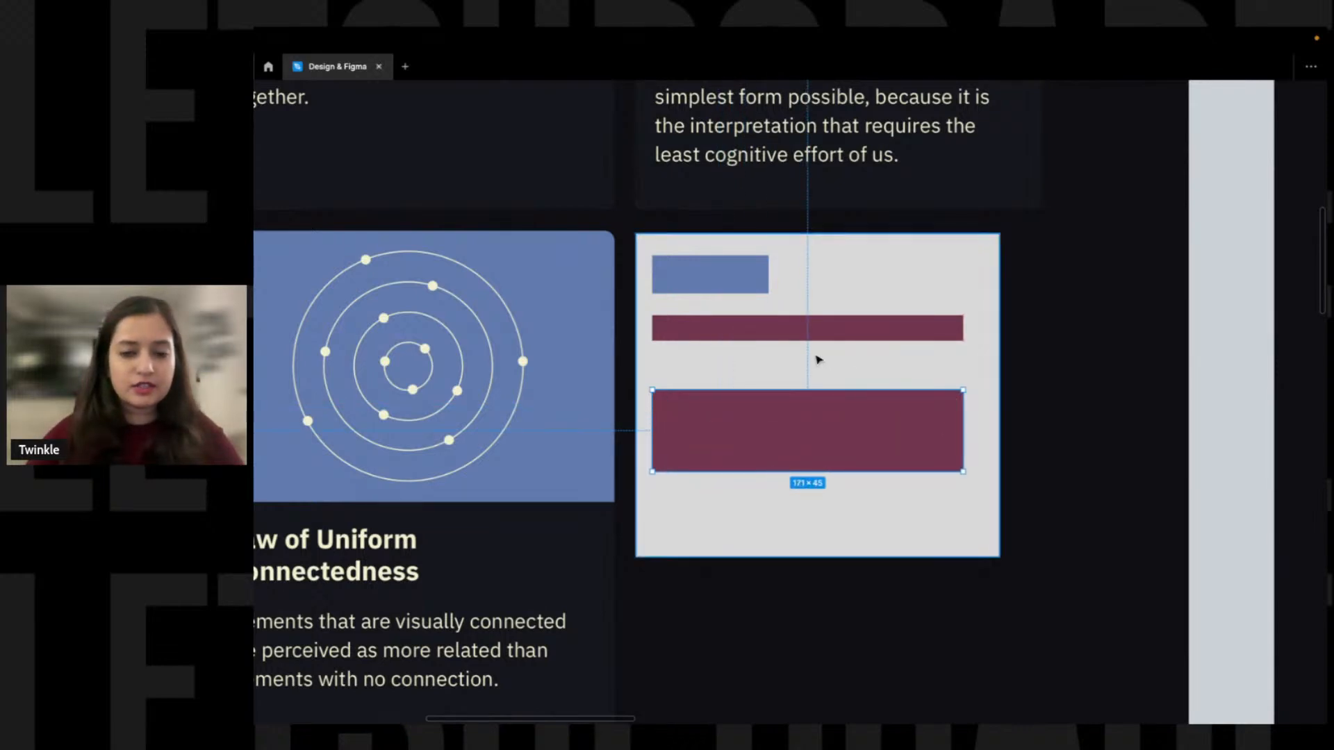
pyautogui.moveTo(771, 396); pyautogui.dragTo(770, 382)
pyautogui.hscroll(1, 707, 411)
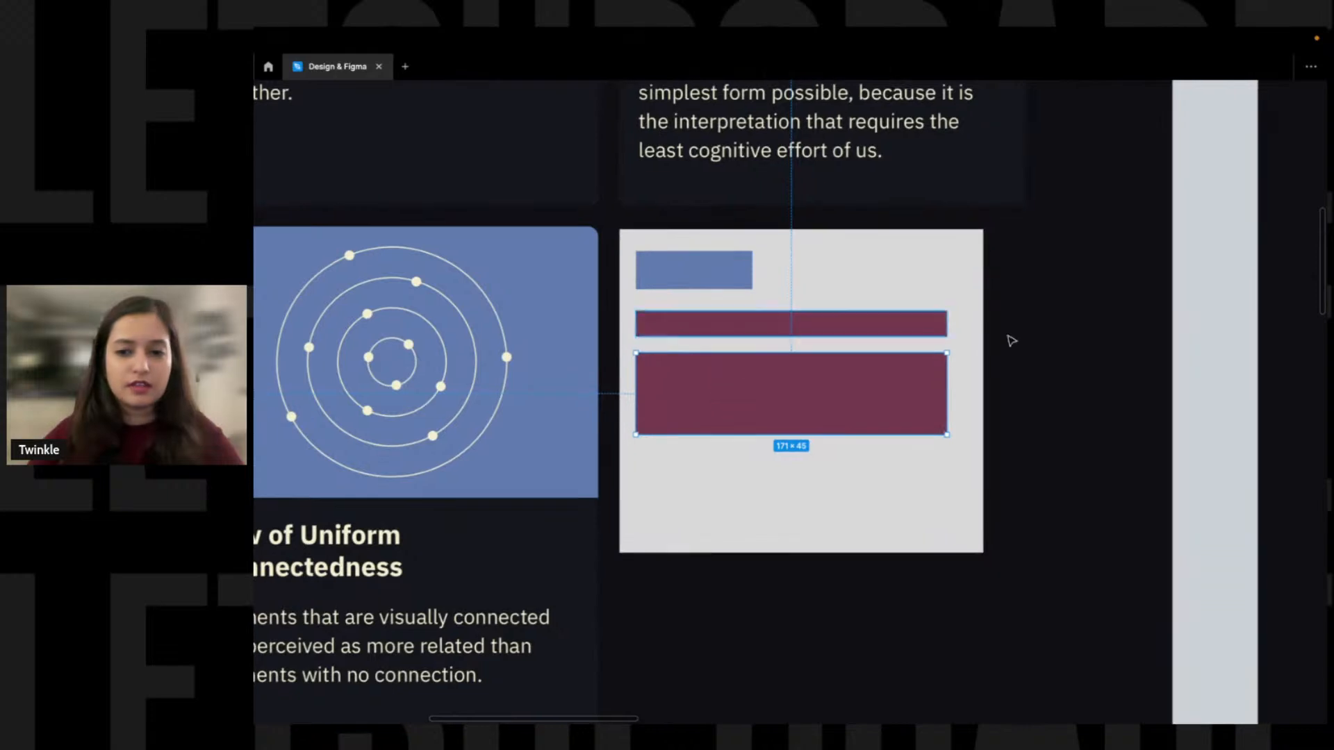
# Copy the blue block to the bottom of the grey rectangle, widen it to about 94 × 21 and colour it green
pyautogui.click(1010, 339)
pyautogui.moveTo(688, 265); pyautogui.dragTo(807, 498)
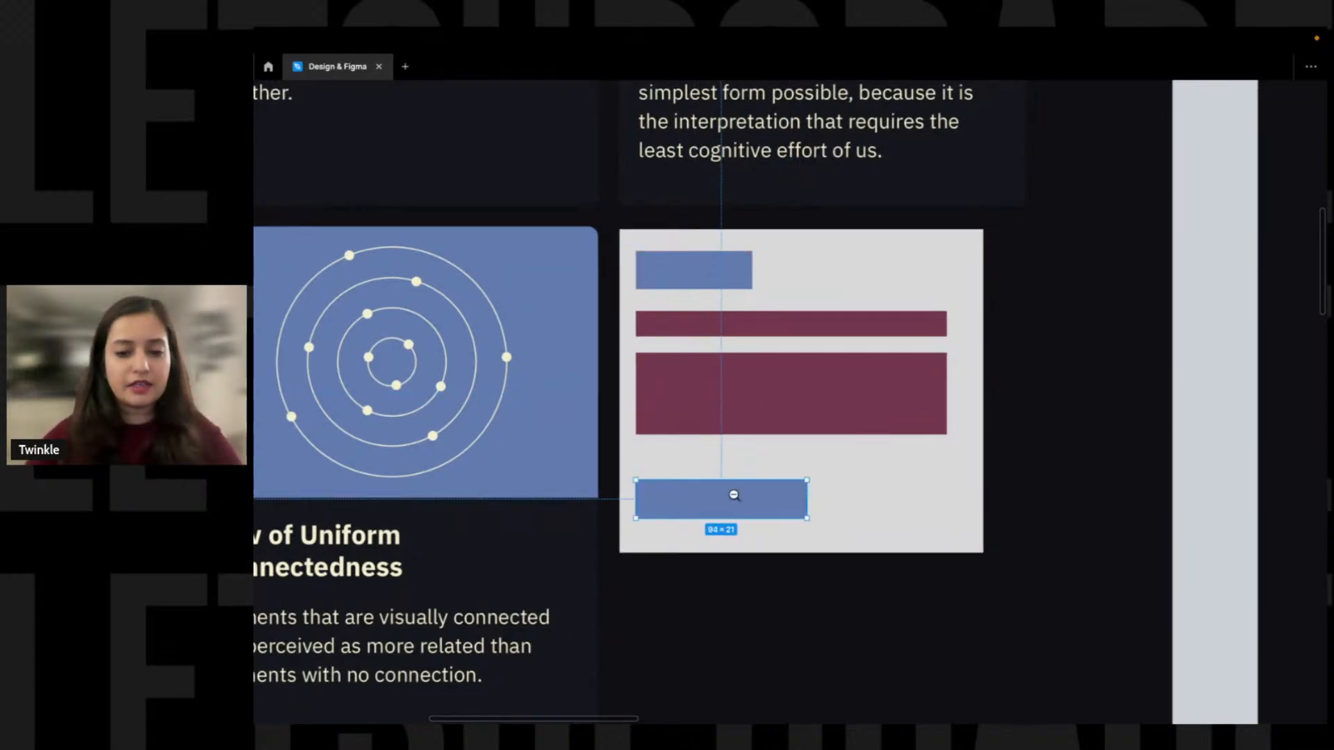
pyautogui.keyDown('alt'); pyautogui.click(733, 496); pyautogui.keyUp('alt')
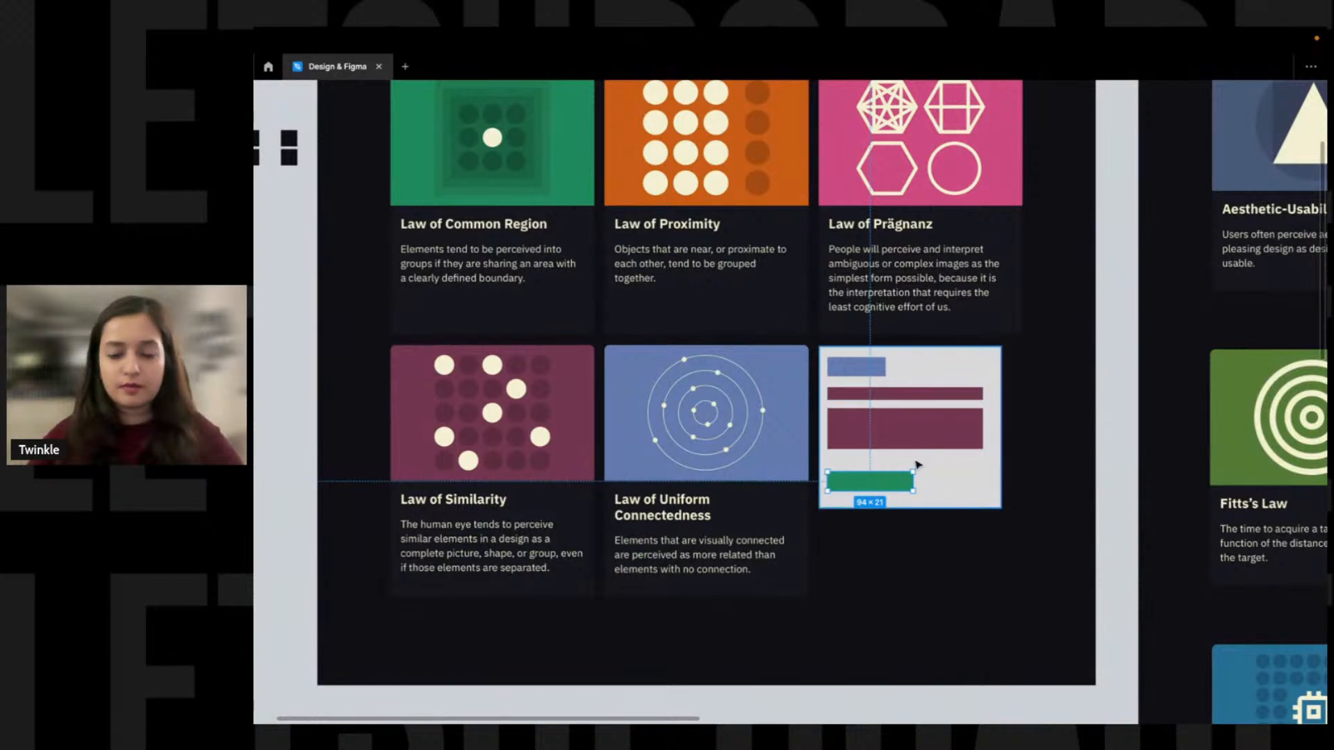
# Centre the green block horizontally within the grey rectangle
pyautogui.click(951, 453)
pyautogui.hotkey('ctrl', '\\')
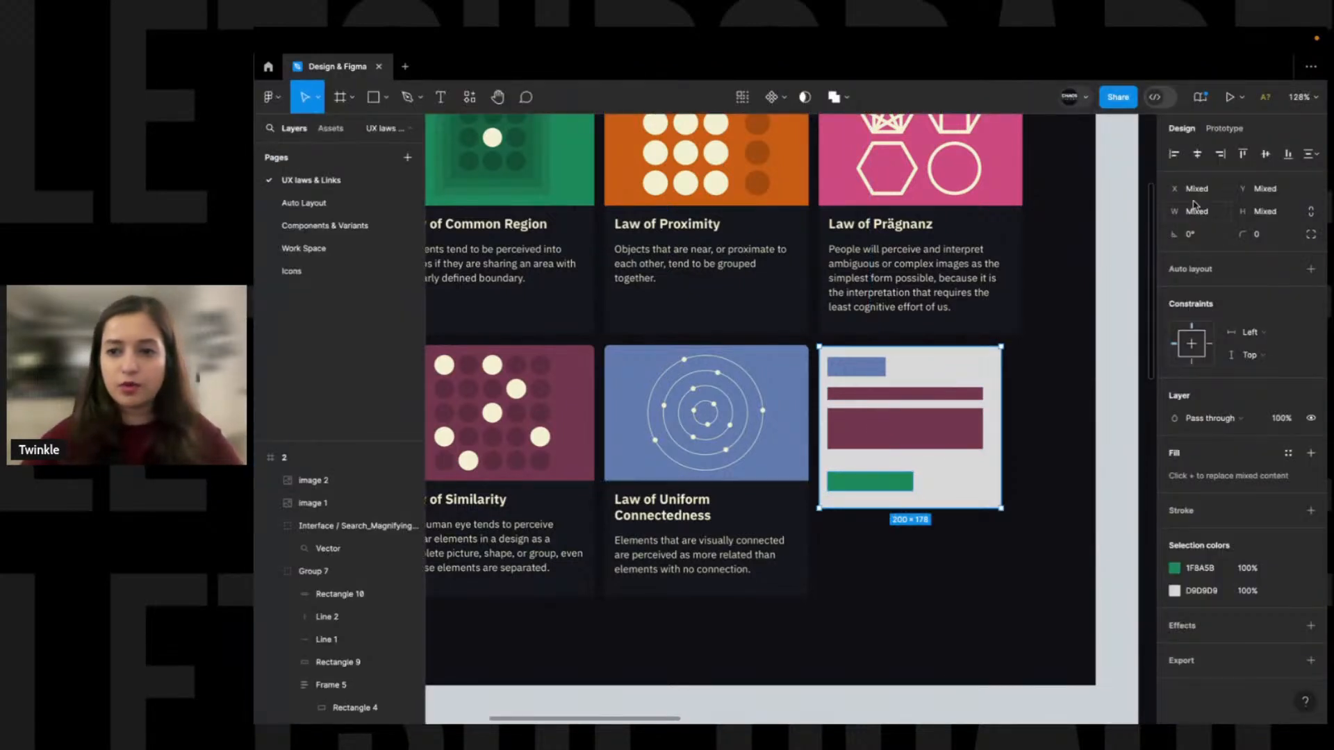
pyautogui.click(1197, 154)
pyautogui.press('Escape')
pyautogui.hotkey('ctrl', '\\')
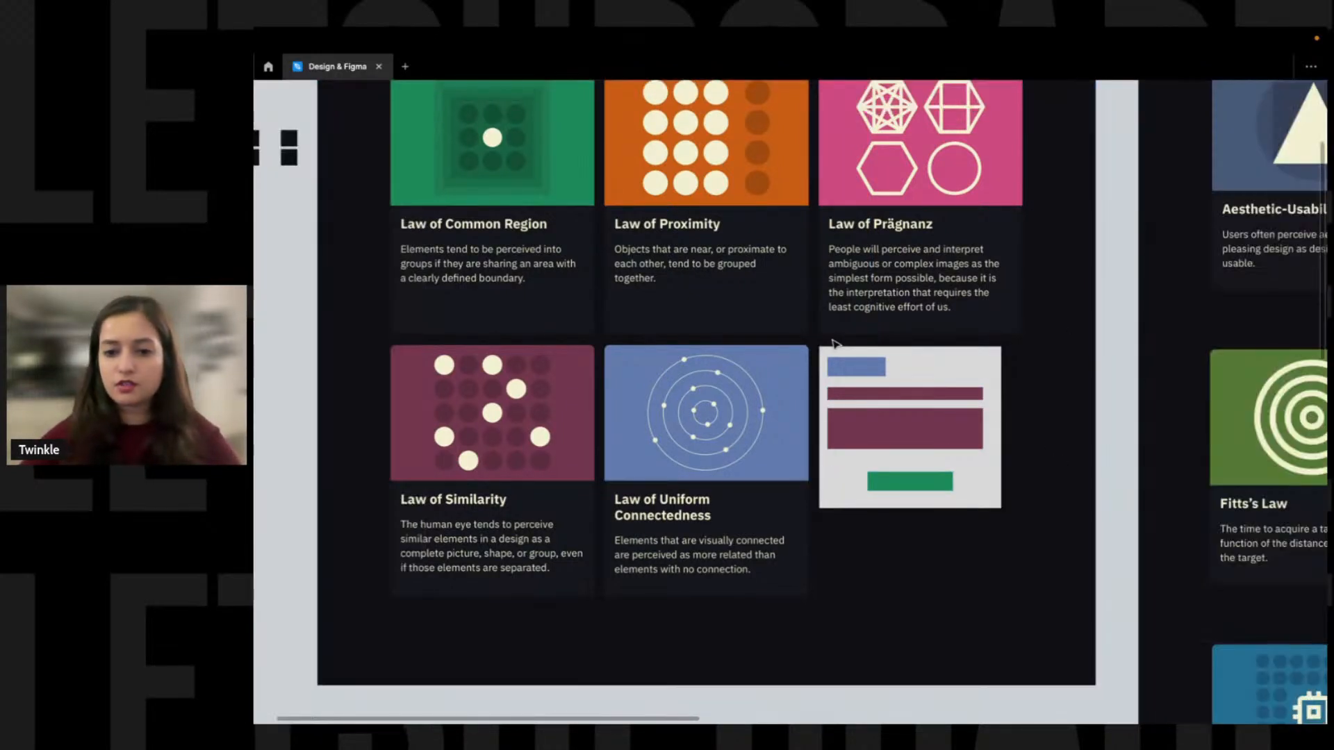
# Move the thin maroon bar down closer to the large maroon block and select both together
pyautogui.scroll(5, 1000, 528)
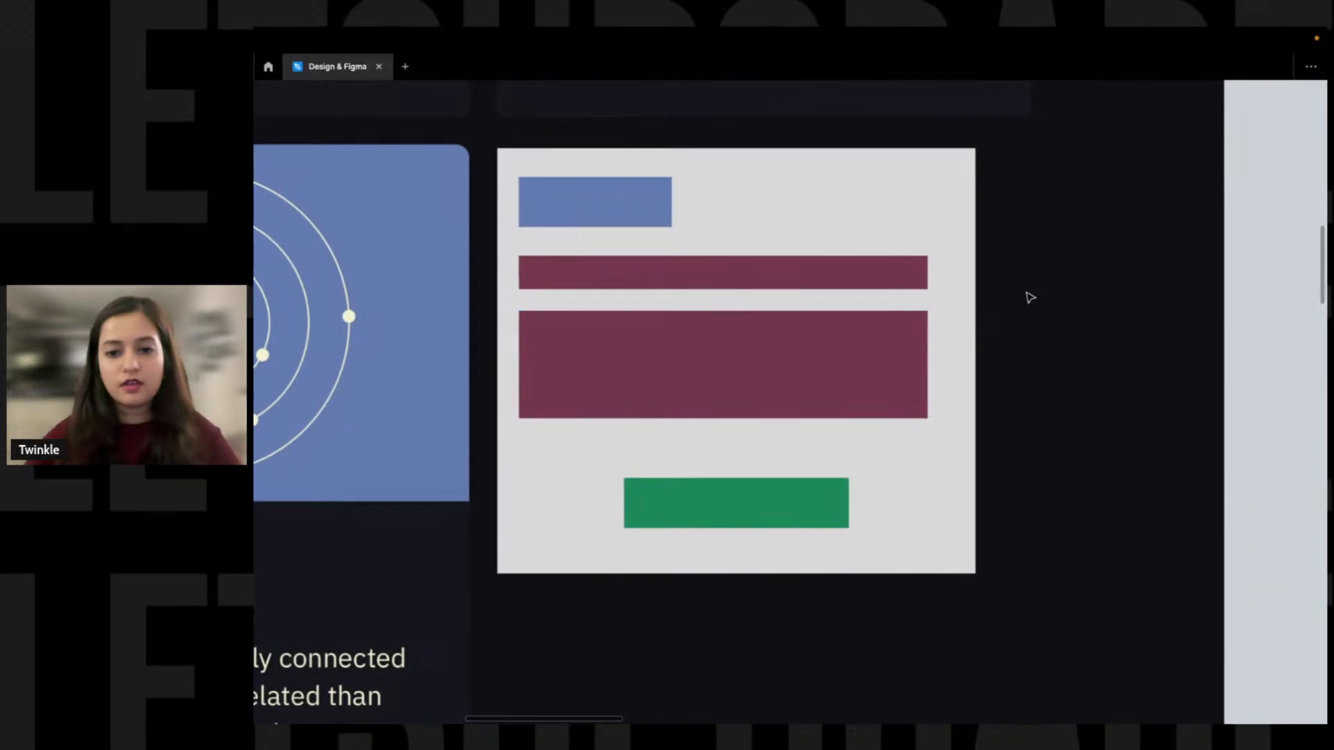
pyautogui.scroll(1, 948, 310)
pyautogui.moveTo(620, 303); pyautogui.dragTo(610, 319)
pyautogui.click(617, 369)
pyautogui.keyDown('shift'); pyautogui.click(602, 319); pyautogui.keyUp('shift')
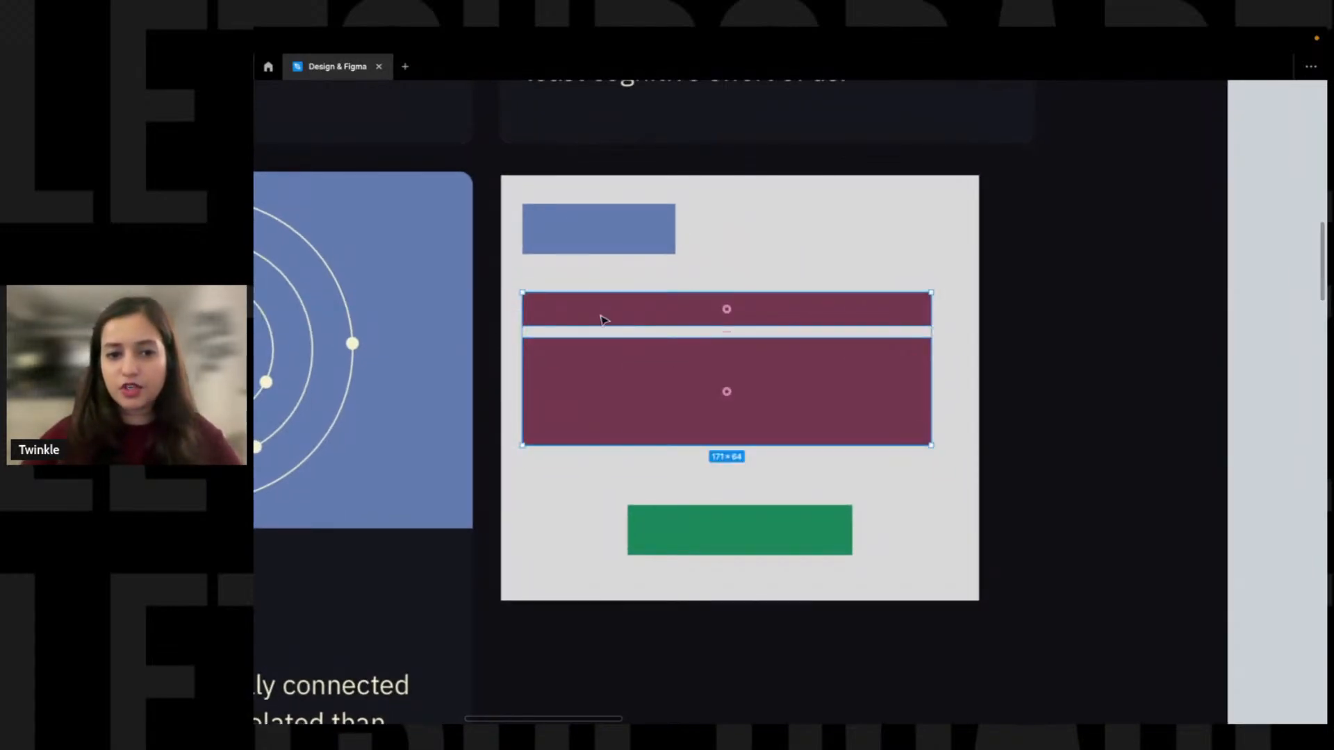
# Move the green block sideways to line up with the left edge of the maroon blocks
pyautogui.click(589, 240)
pyautogui.click(695, 531)
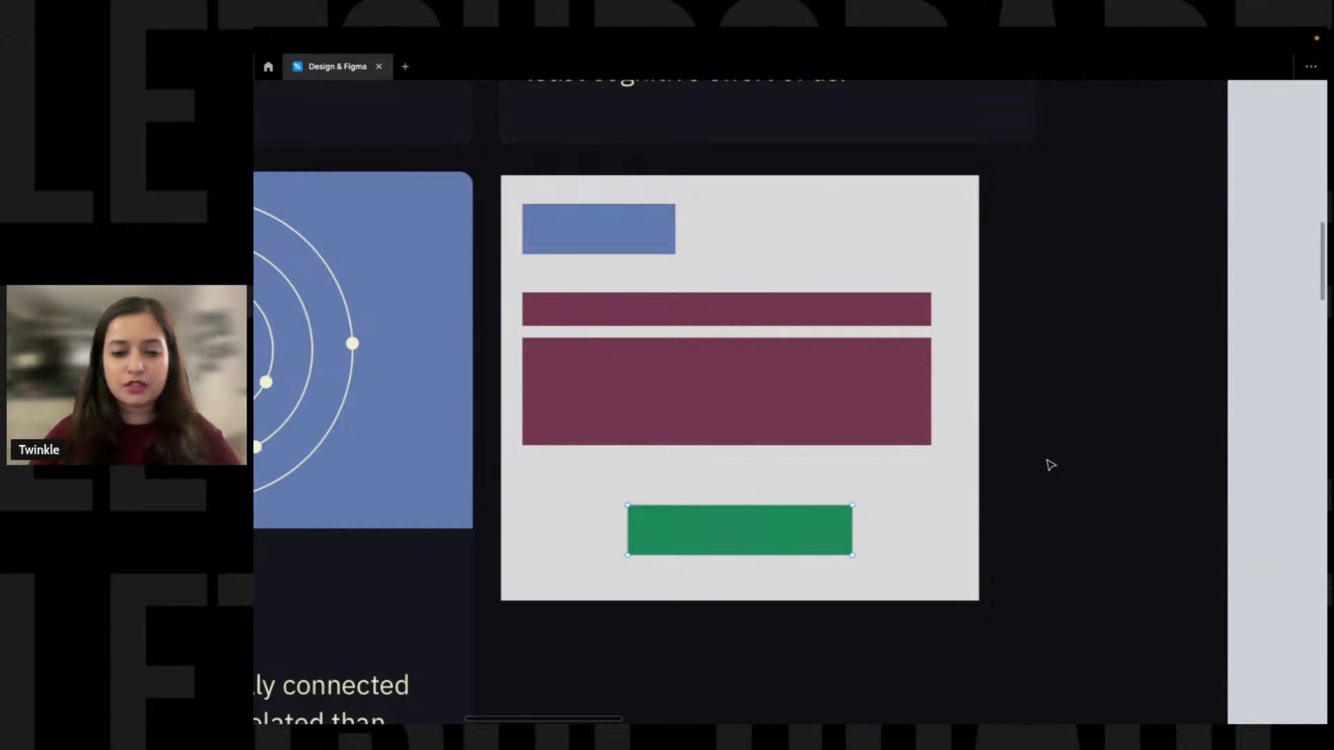
pyautogui.scroll(1, 1030, 460)
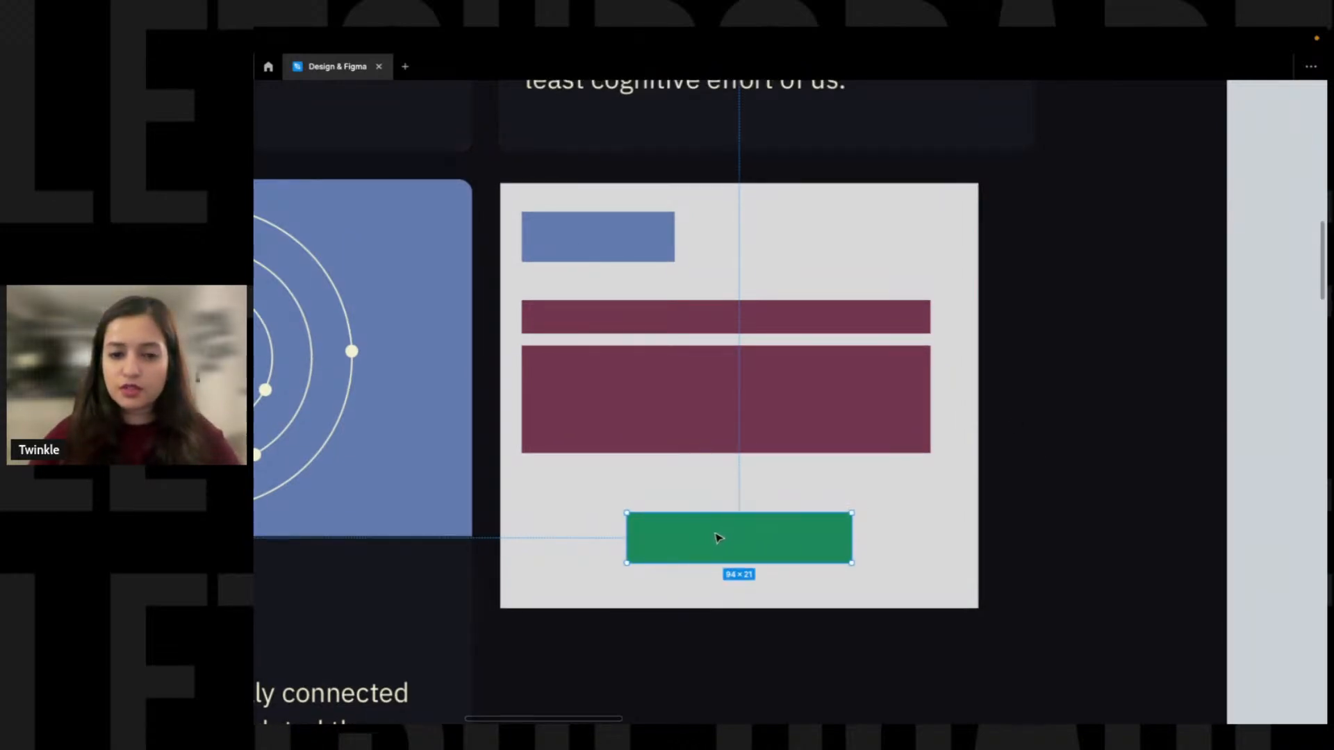
pyautogui.hscroll(-4, 694, 501)
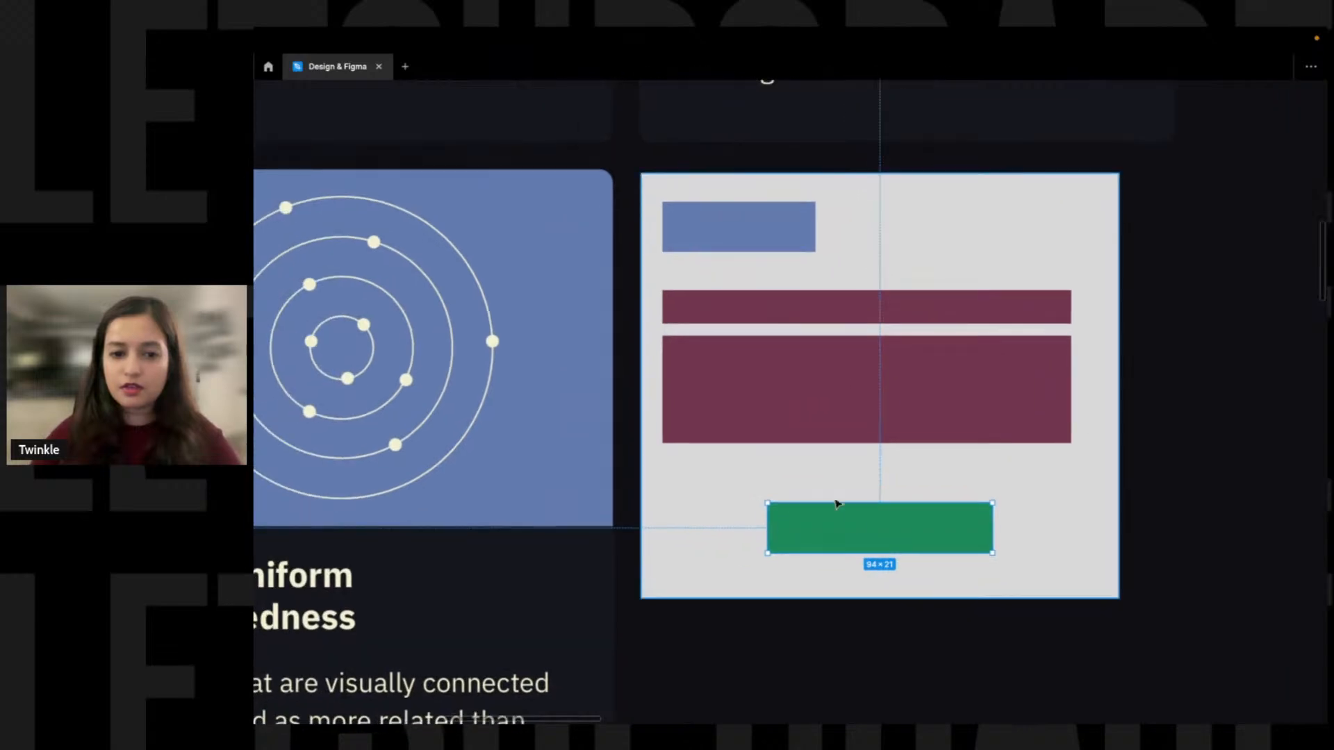
pyautogui.moveTo(820, 539); pyautogui.dragTo(715, 539)
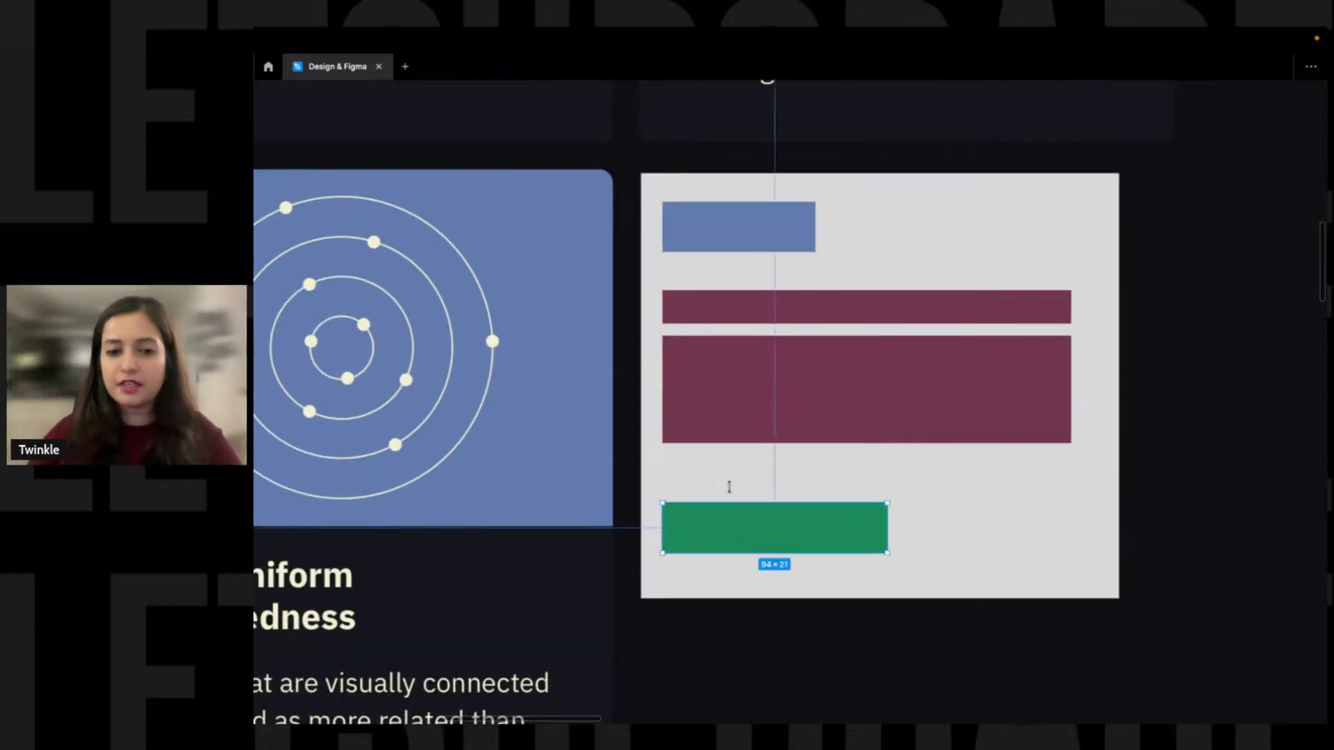
# Move the large maroon block down close to the green block and the thin bar up close to the blue block
pyautogui.moveTo(756, 391); pyautogui.dragTo(760, 435)
pyautogui.moveTo(768, 306); pyautogui.dragTo(761, 275)
pyautogui.hscroll(2, 1132, 205)
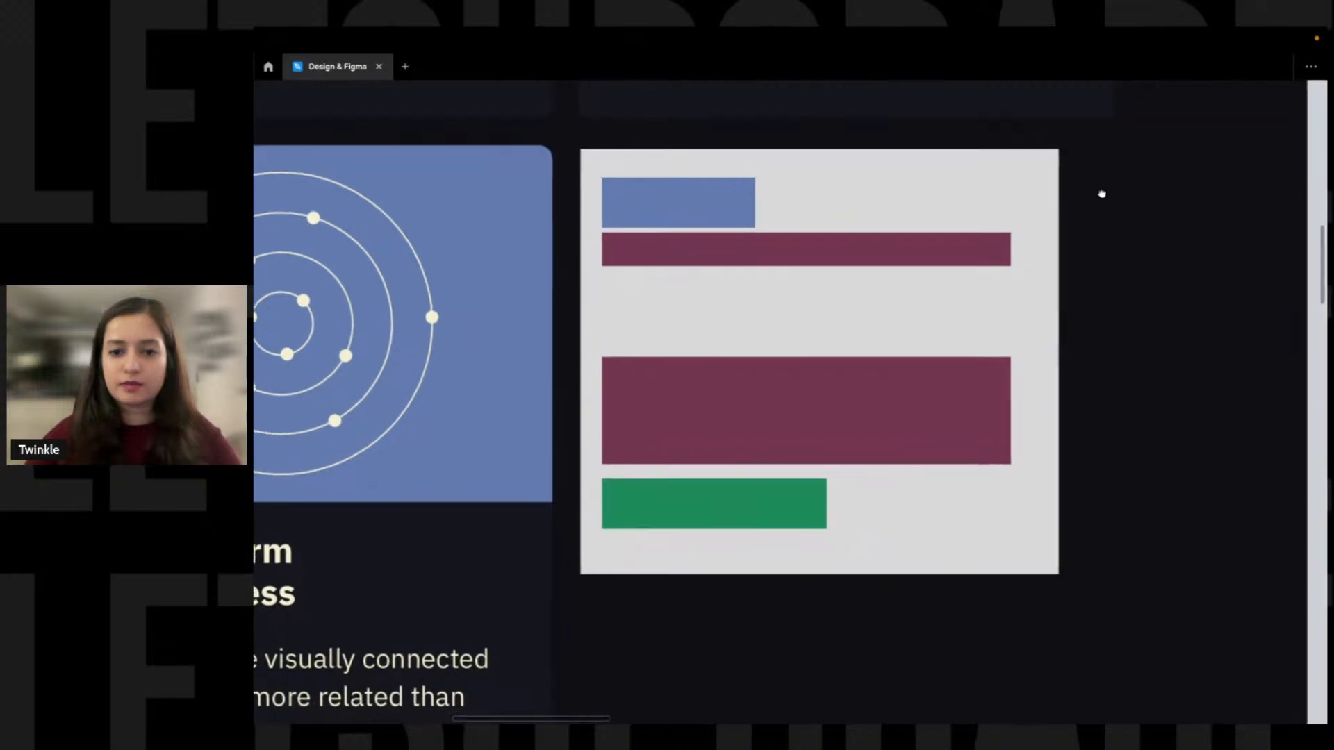
pyautogui.click(979, 285)
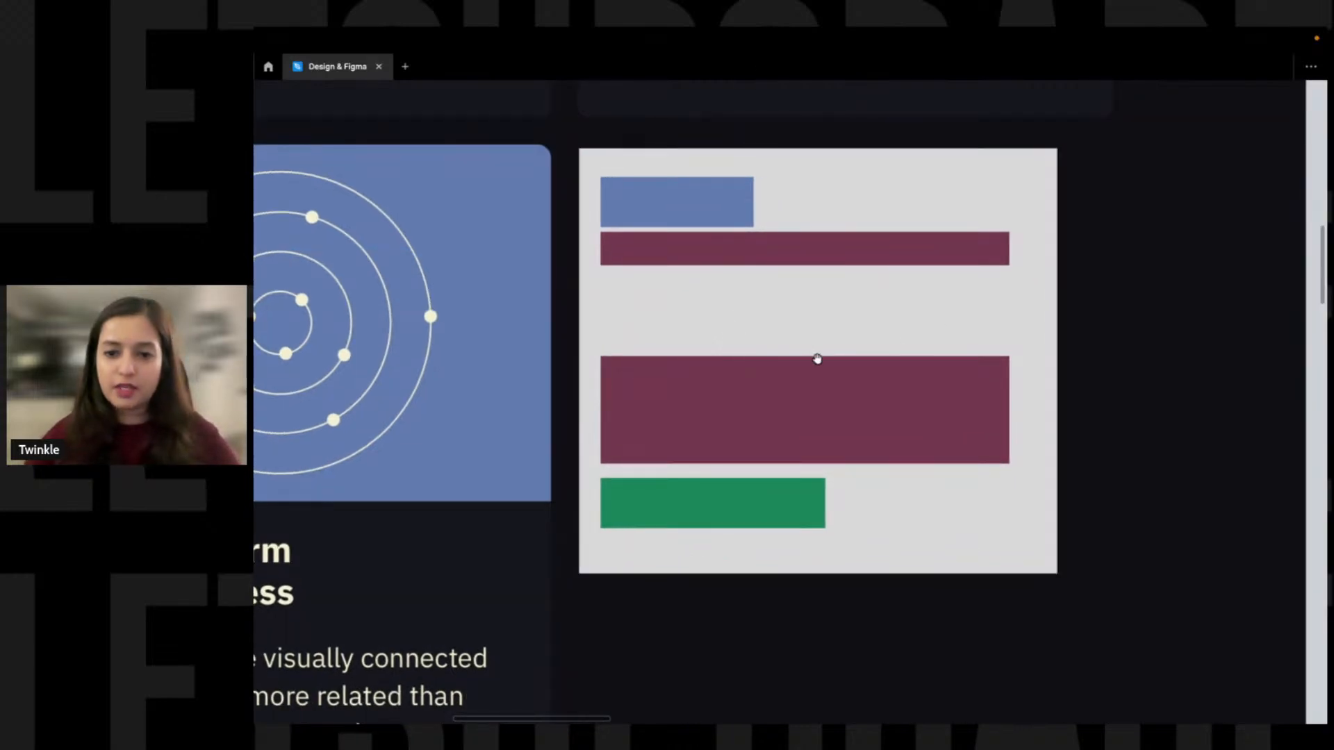
# Select the two maroon shapes, then the blue block with the thin bar, to compare how spacing groups them
pyautogui.click(771, 262)
pyautogui.keyDown('shift'); pyautogui.click(778, 399); pyautogui.keyUp('shift')
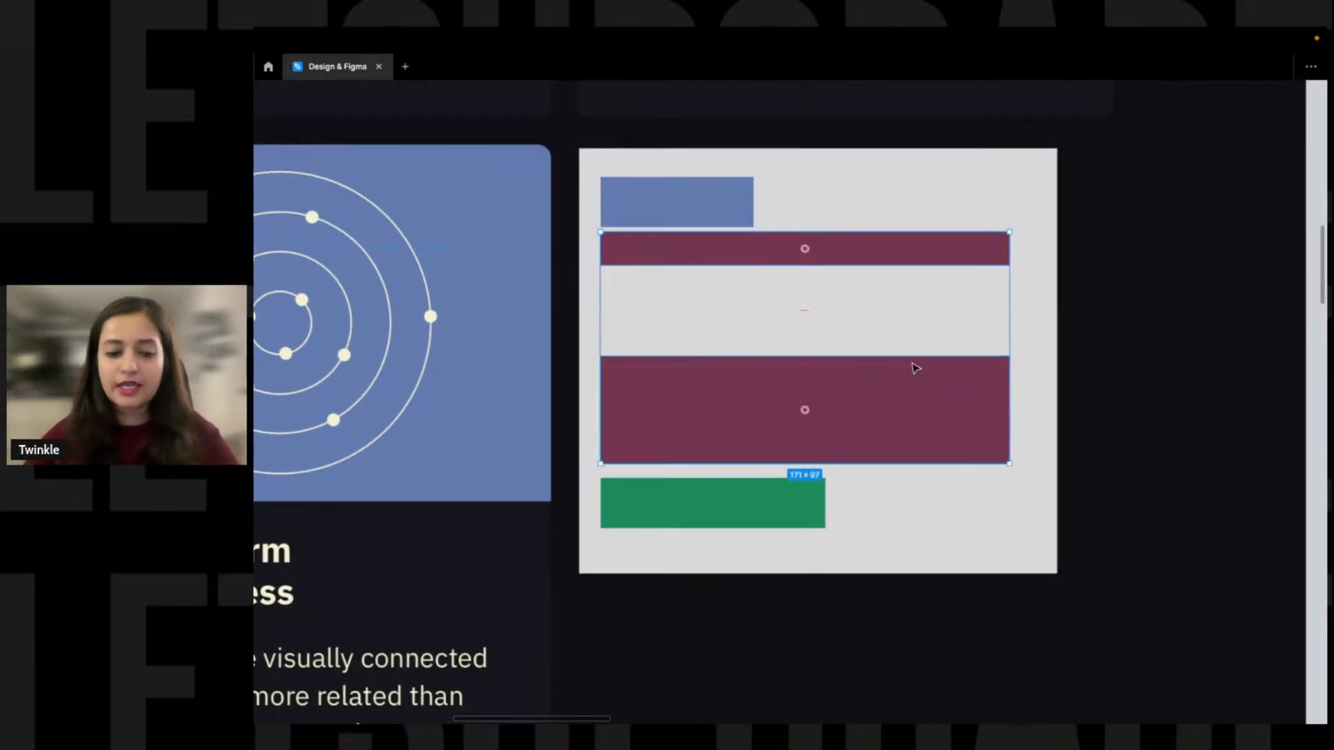
pyautogui.click(736, 243)
pyautogui.click(708, 206)
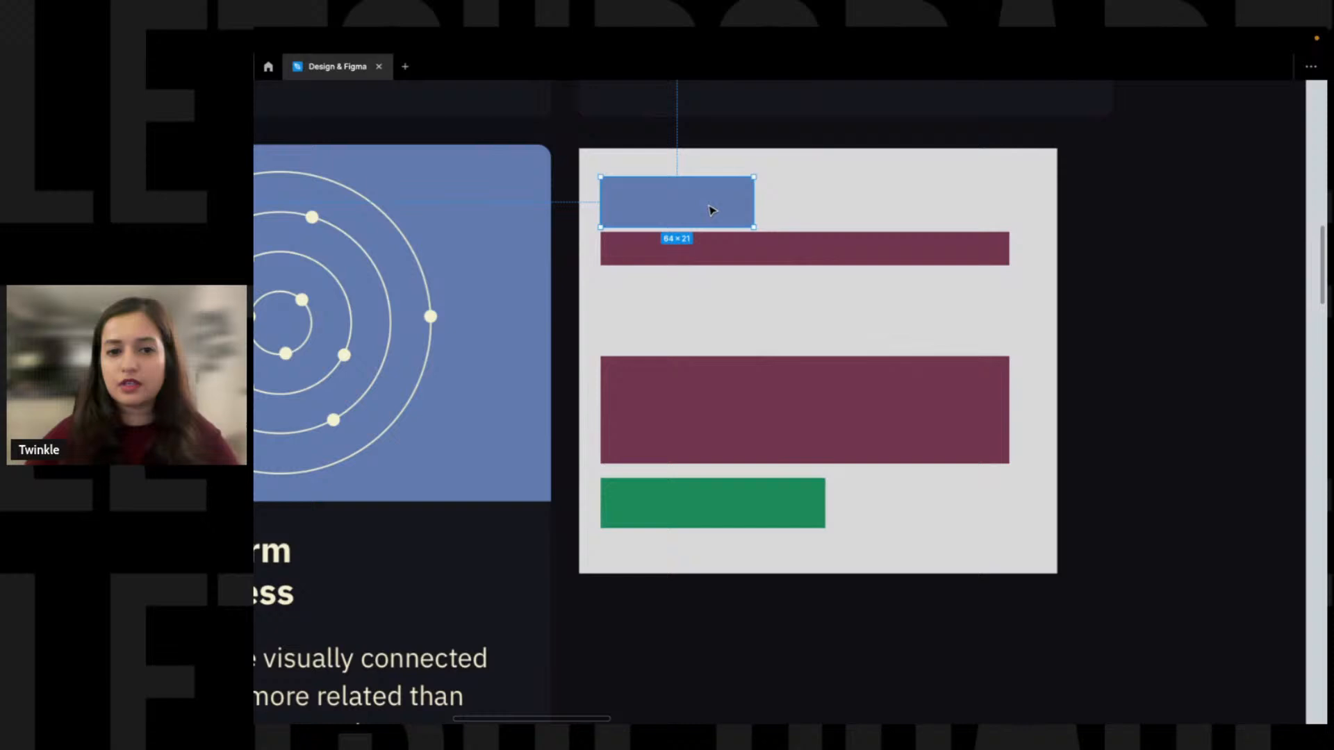
pyautogui.keyDown('shift'); pyautogui.click(723, 257); pyautogui.keyUp('shift')
pyautogui.click(1110, 273)
# Move the green block beside the blue block at the top and narrow it to about 78 × 21
pyautogui.scroll(-1, 959, 354)
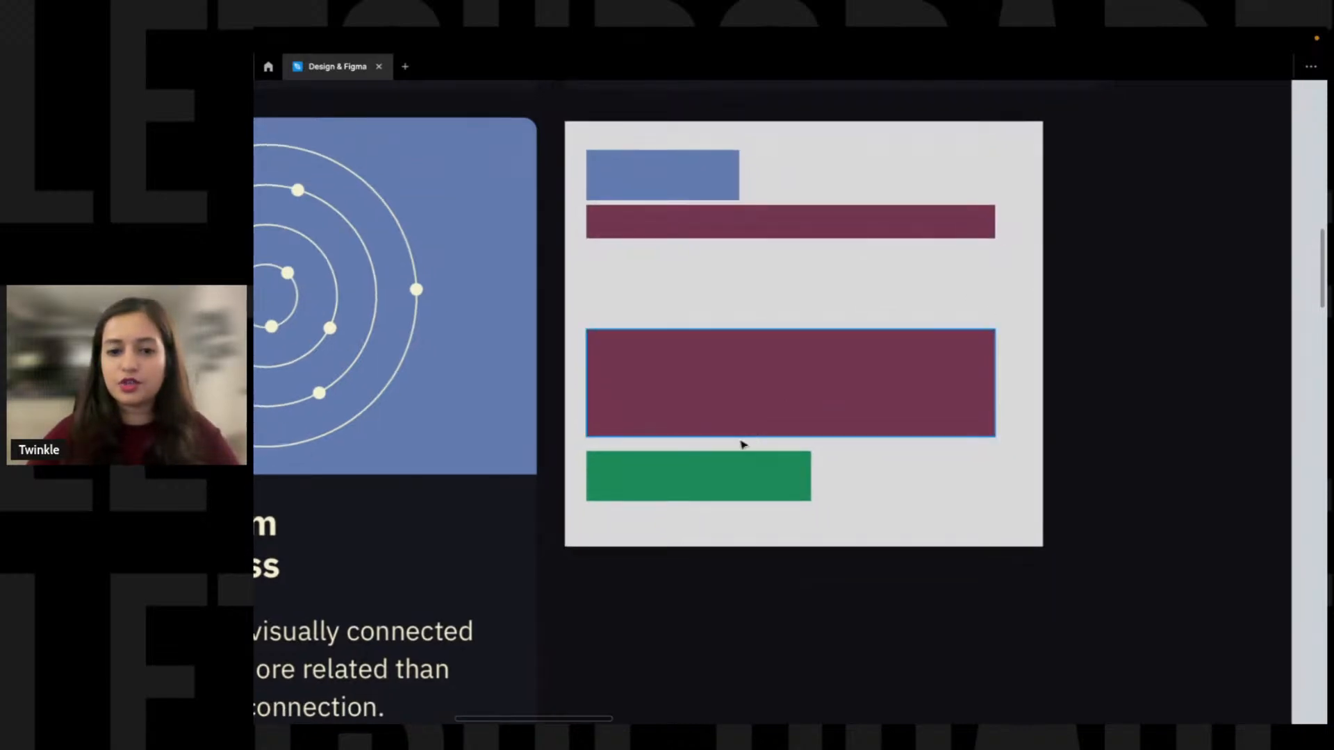
pyautogui.moveTo(741, 448); pyautogui.dragTo(864, 177)
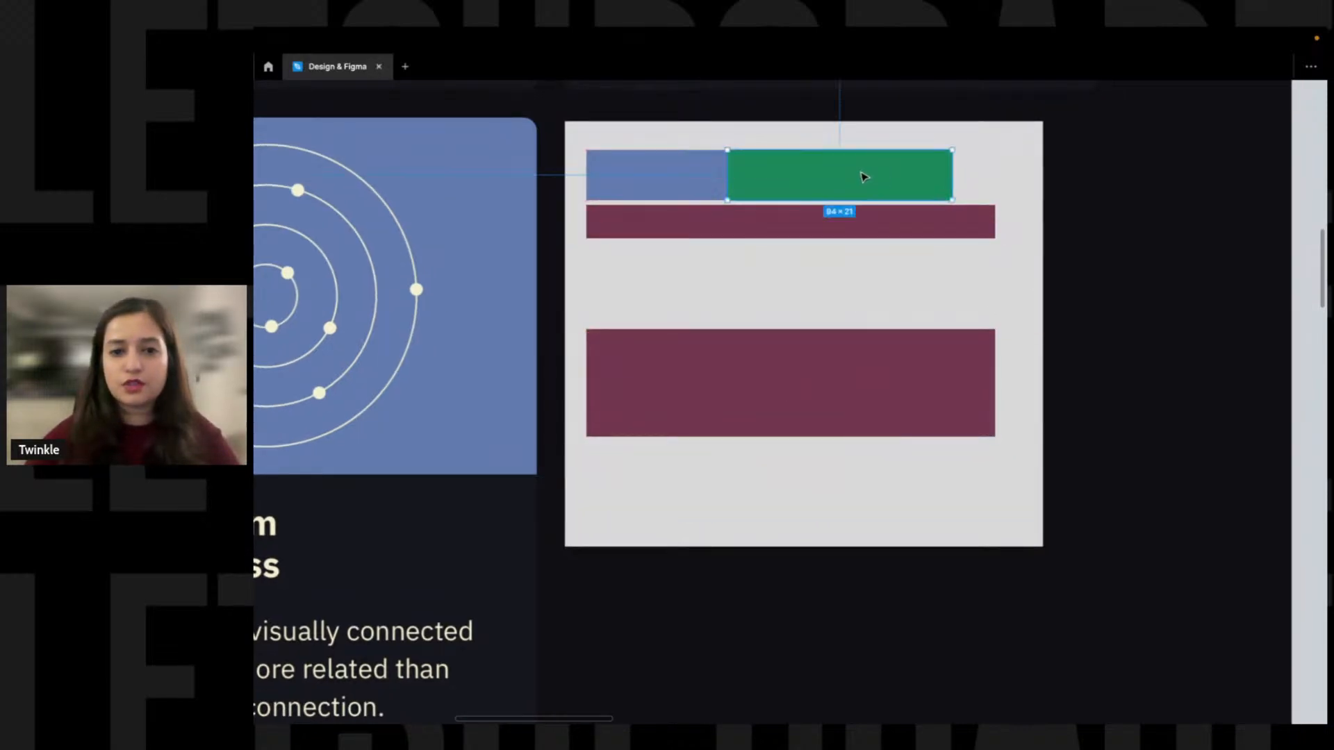
pyautogui.moveTo(726, 173); pyautogui.dragTo(749, 174)
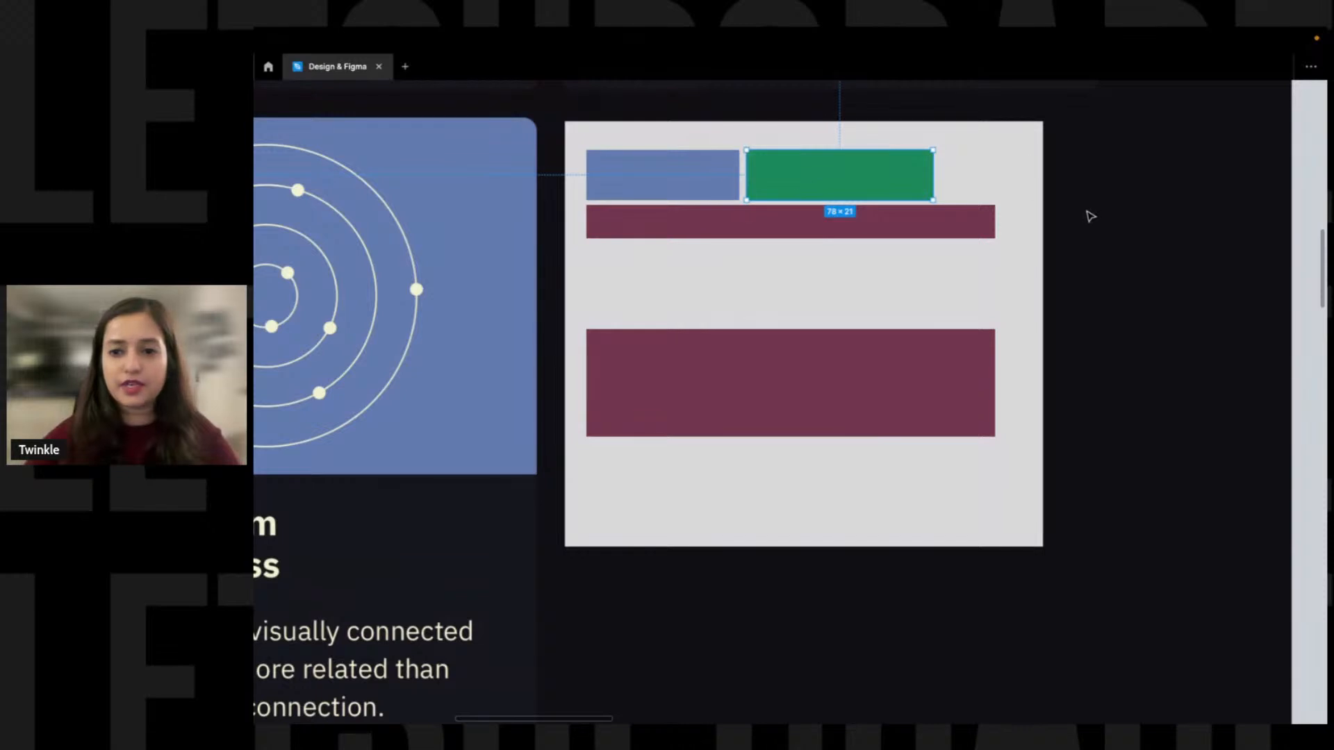
# Move the thin maroon bar below the large maroon block and shift the large block slightly up
pyautogui.click(864, 220)
pyautogui.moveTo(864, 220); pyautogui.dragTo(791, 490)
pyautogui.moveTo(786, 391); pyautogui.dragTo(785, 367)
pyautogui.click(1092, 362)
pyautogui.scroll(-5, 1081, 360)
pyautogui.moveTo(1046, 373); pyautogui.dragTo(1027, 380)
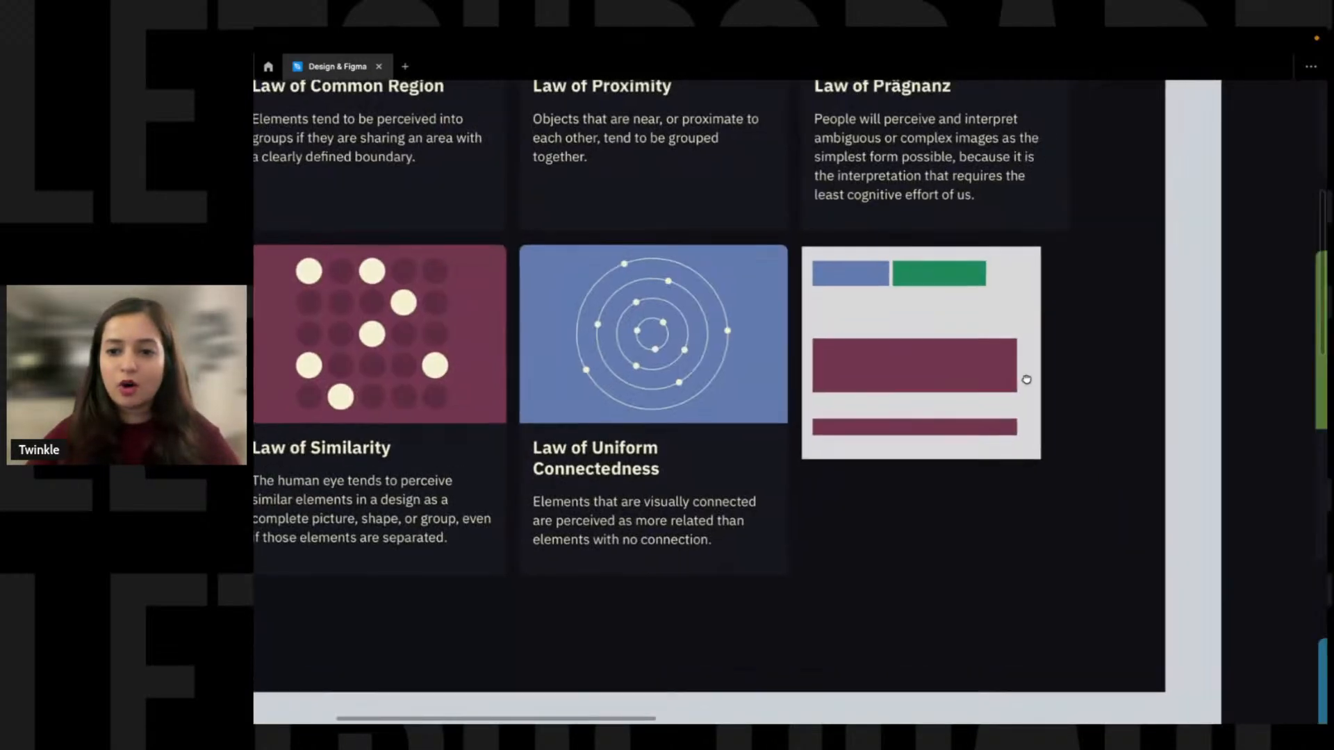
# Delete the grey mockup beside the Law of Uniform Connectedness card and the black squares outside the Gestalt Principles frame
pyautogui.hscroll(3, 1027, 379)
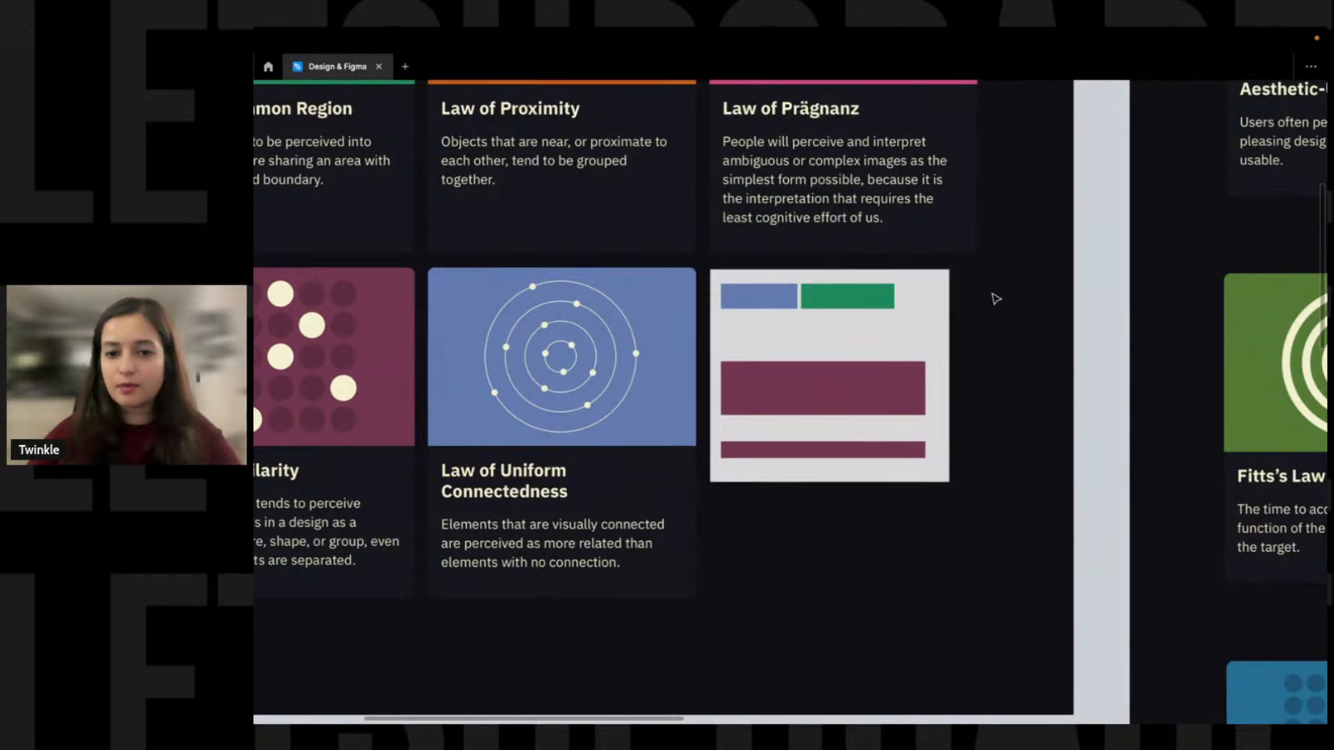
pyautogui.moveTo(900, 351); pyautogui.dragTo(720, 495)
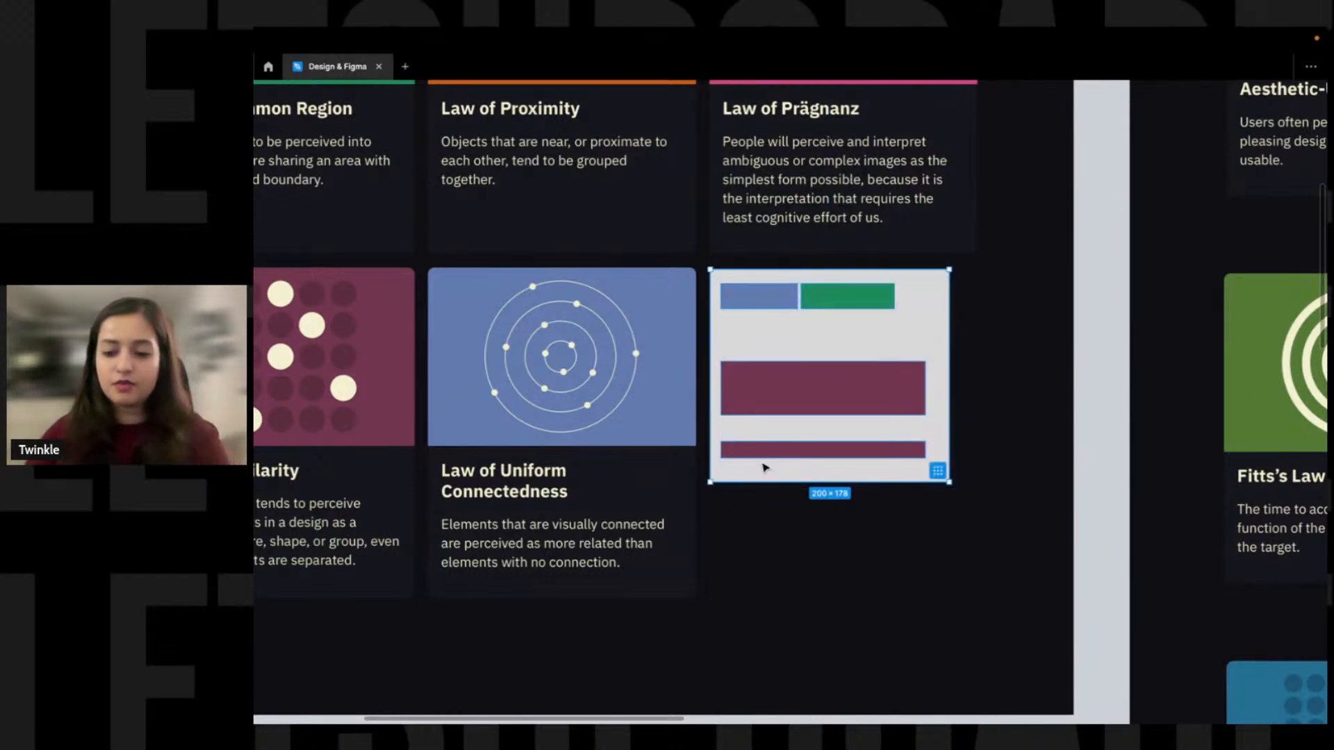
pyautogui.press('Delete')
pyautogui.scroll(-5, 797, 422)
pyautogui.scroll(3, 797, 422)
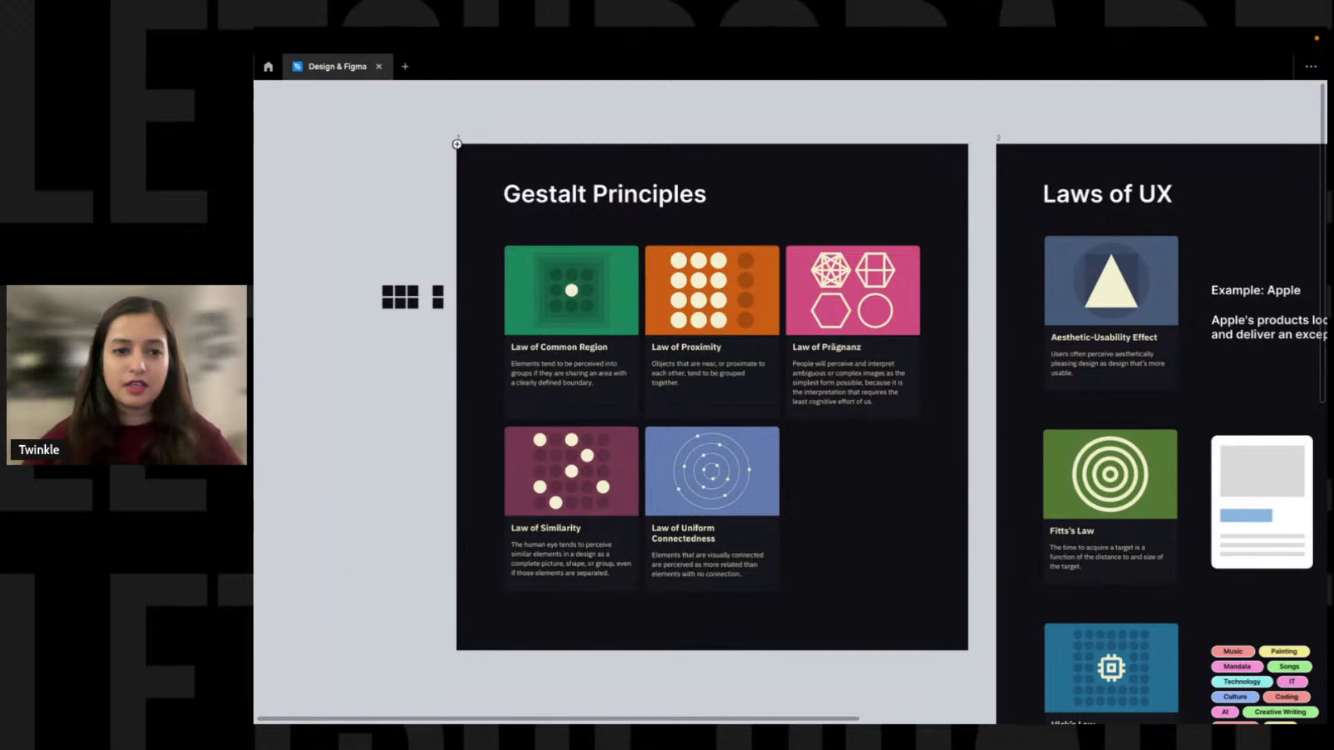
pyautogui.moveTo(456, 144); pyautogui.dragTo(973, 650)
pyautogui.hotkey('shift', '2')
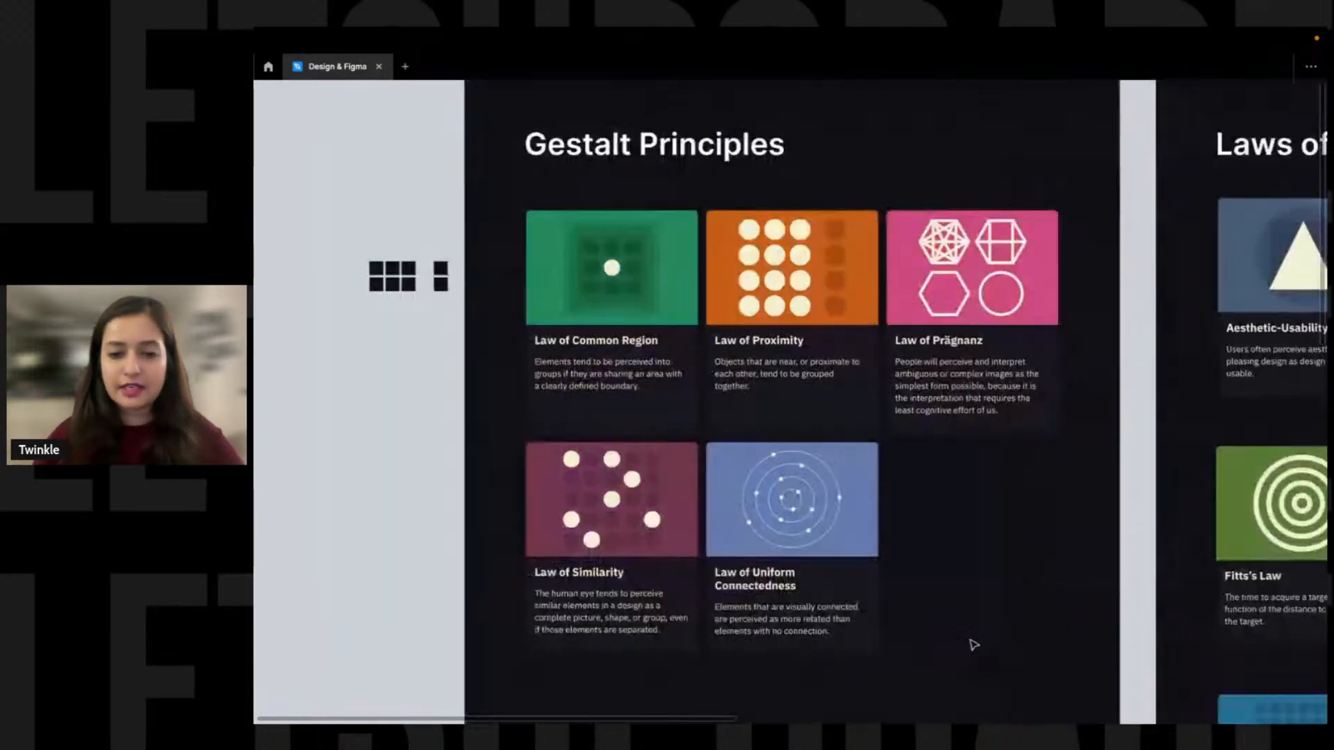
pyautogui.moveTo(448, 234); pyautogui.dragTo(353, 271)
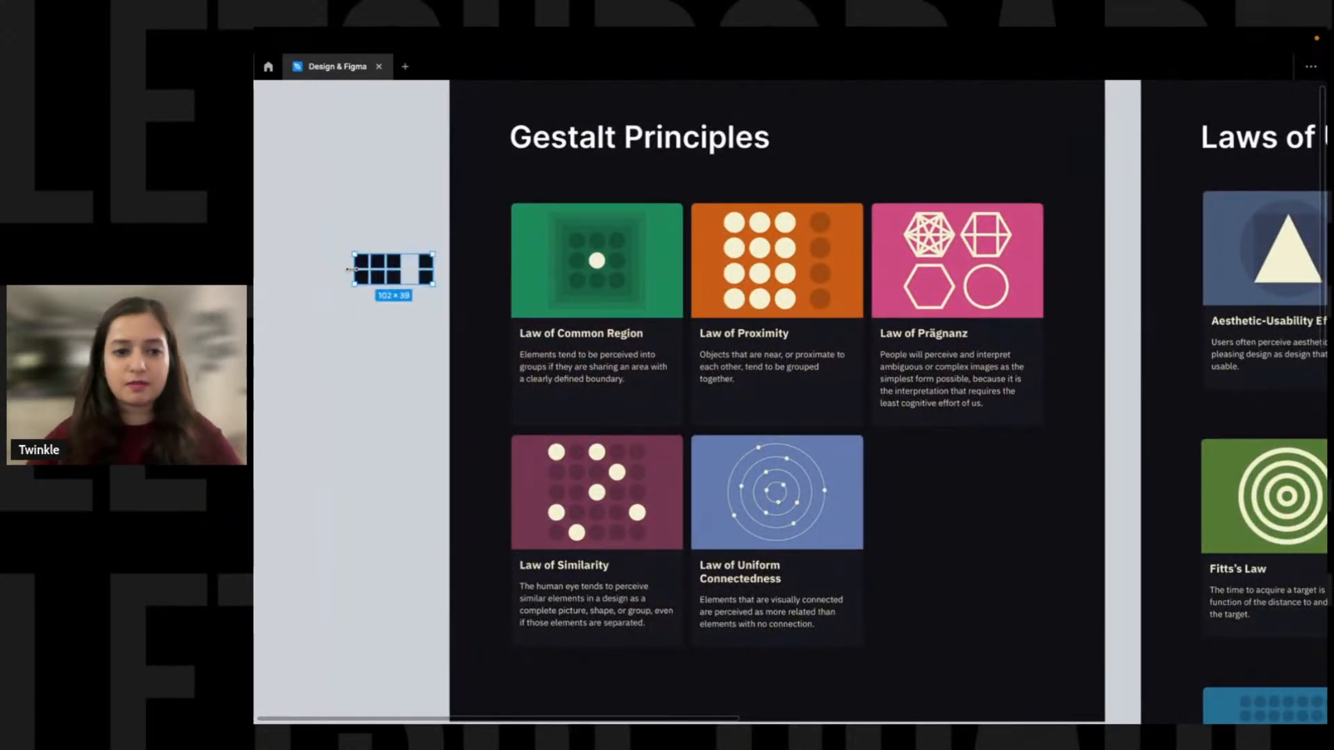
pyautogui.press('Delete')
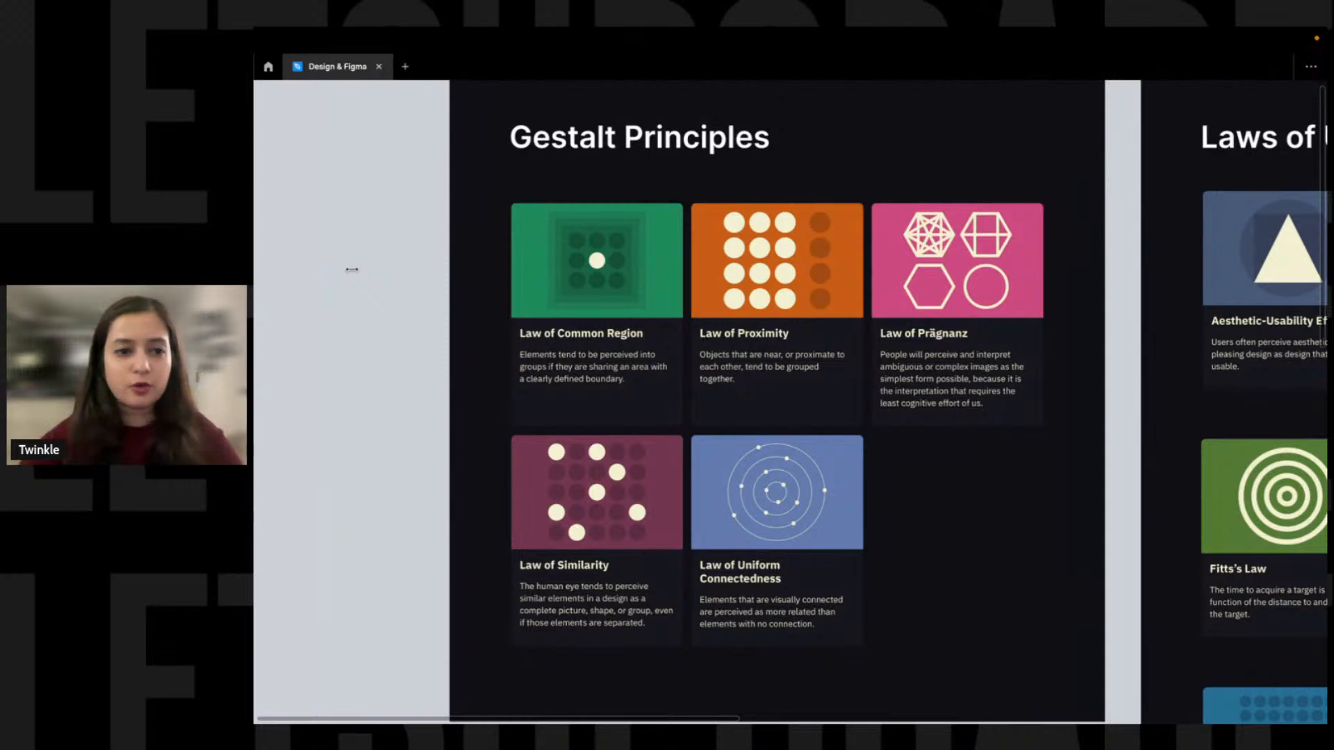
# Switch to the YouTube live stream and read the recent and earlier chat messages for viewers' questions
pyautogui.hotkey('ctrl', 'Right')
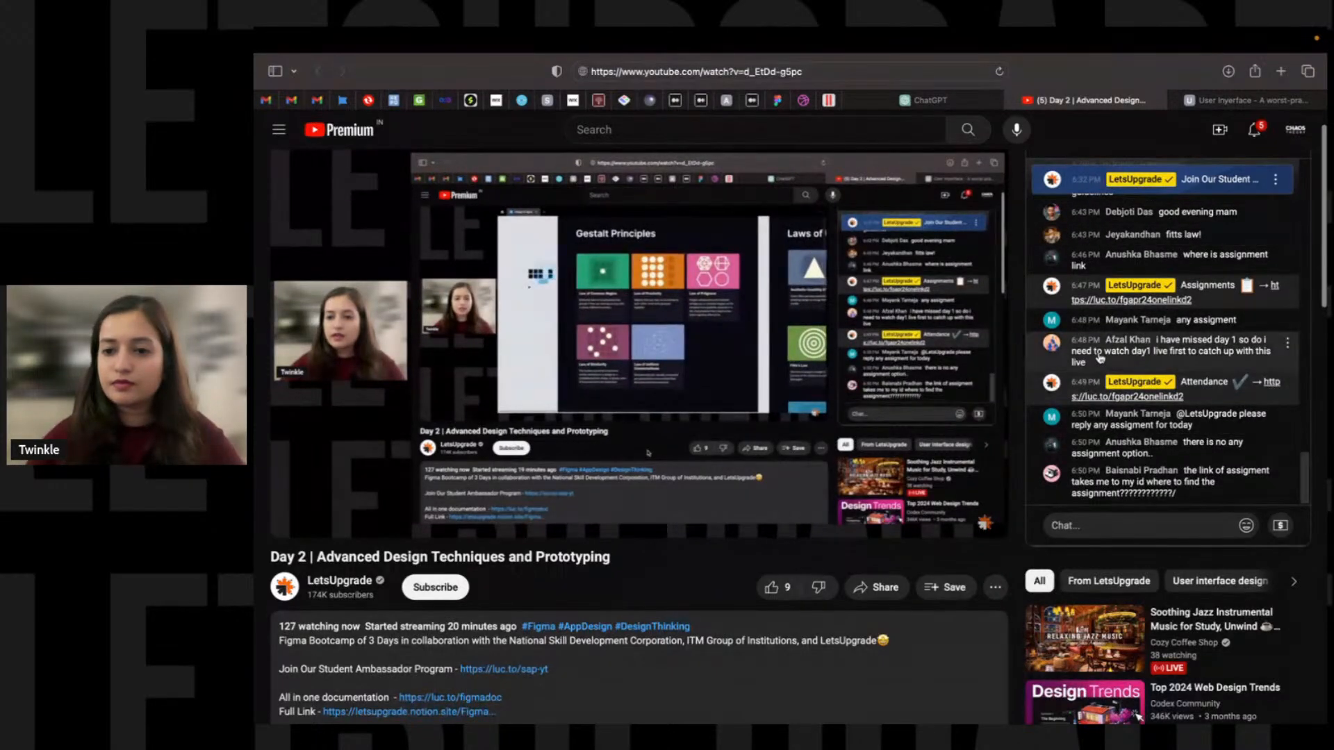
pyautogui.scroll(2, 1167, 351)
pyautogui.scroll(5, 1174, 344)
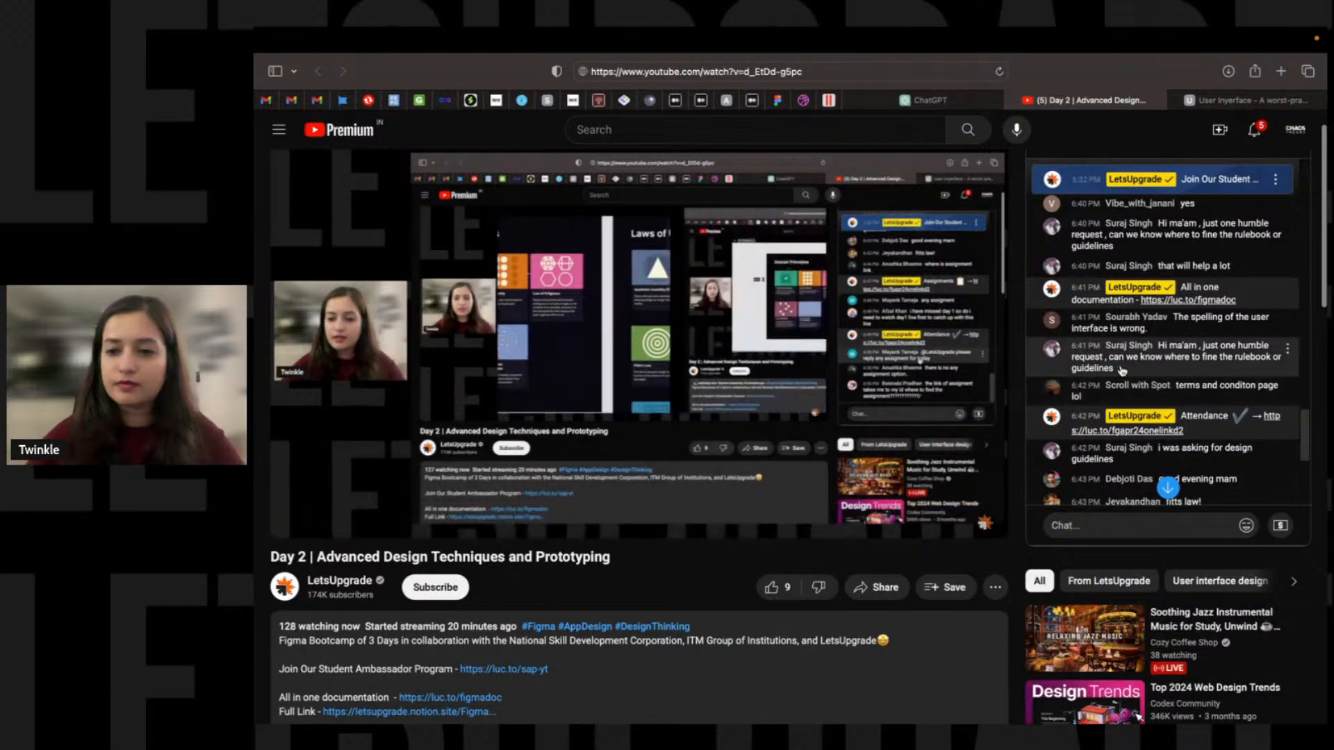
pyautogui.scroll(-6, 1165, 361)
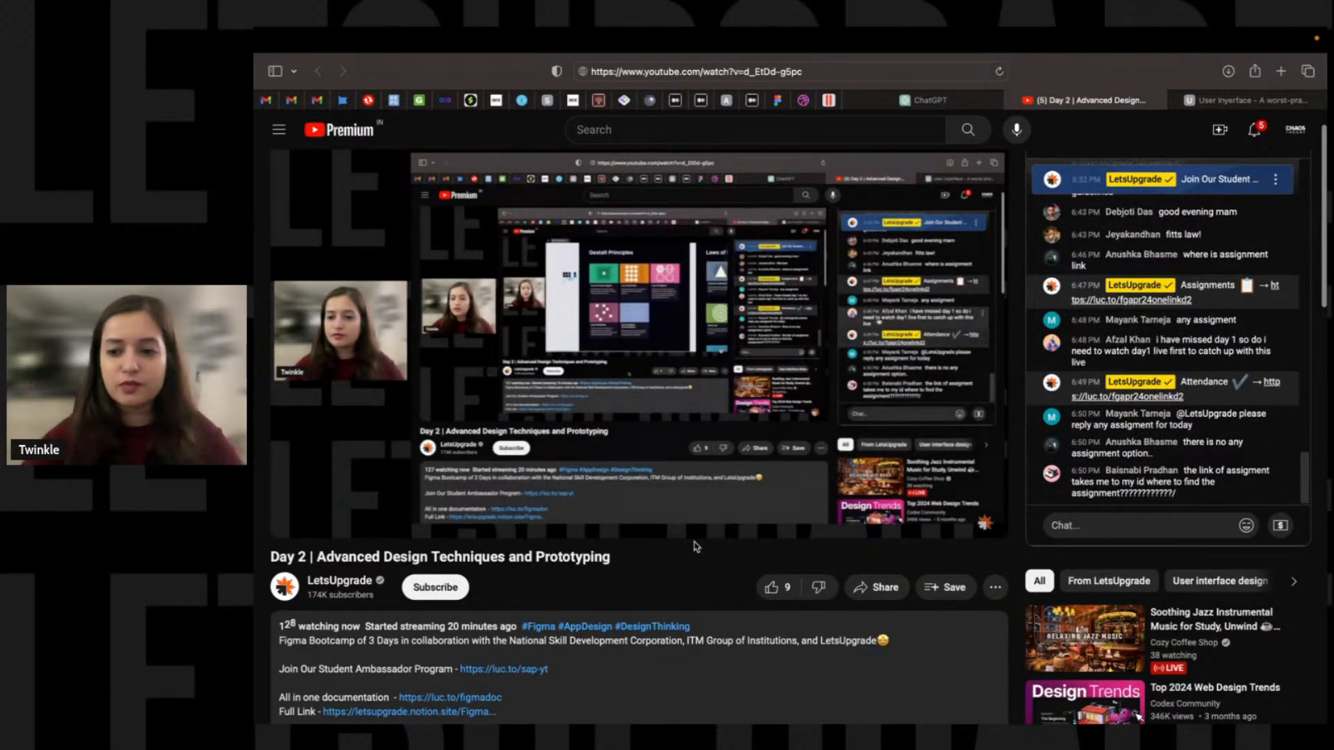
pyautogui.press('super+Tab')
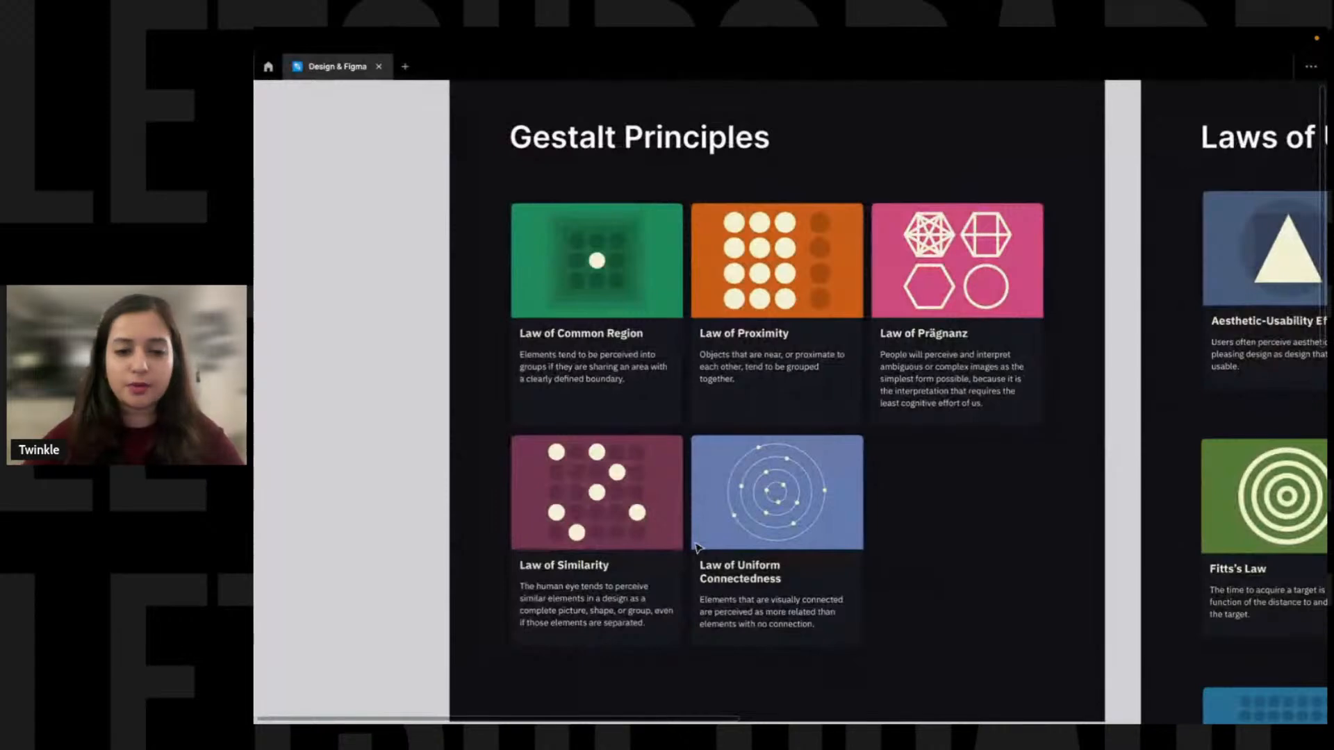
pyautogui.press('super+Tab')
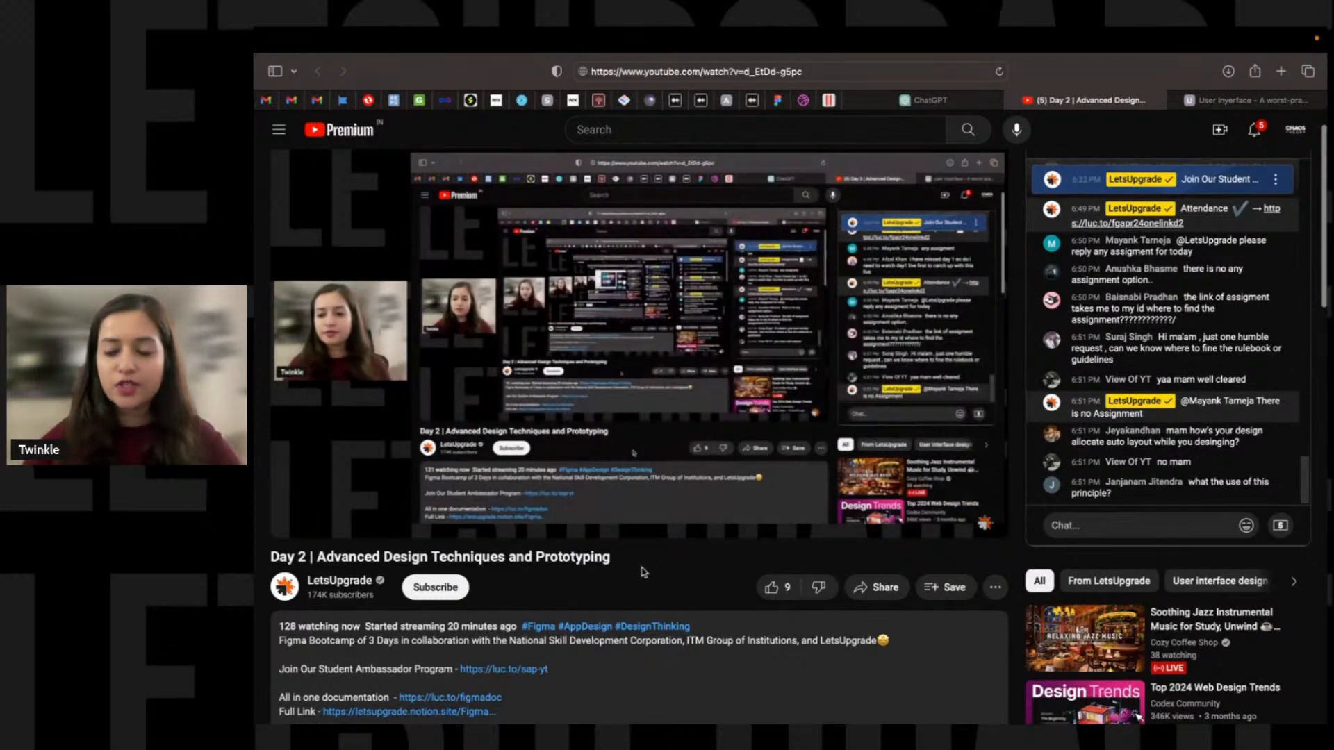
# Return to Figma and undo the deletions of the black squares and the grey mockup
pyautogui.press('super+Tab')
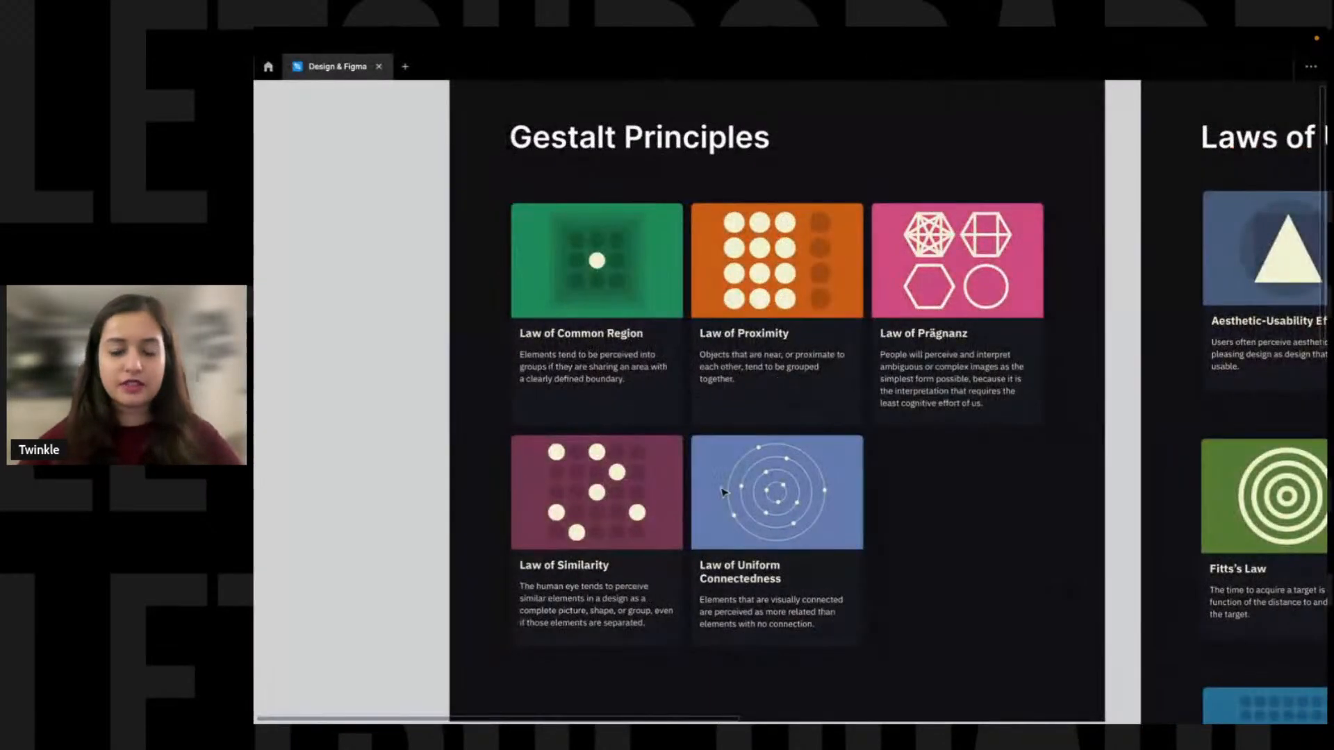
pyautogui.scroll(-2, 924, 473)
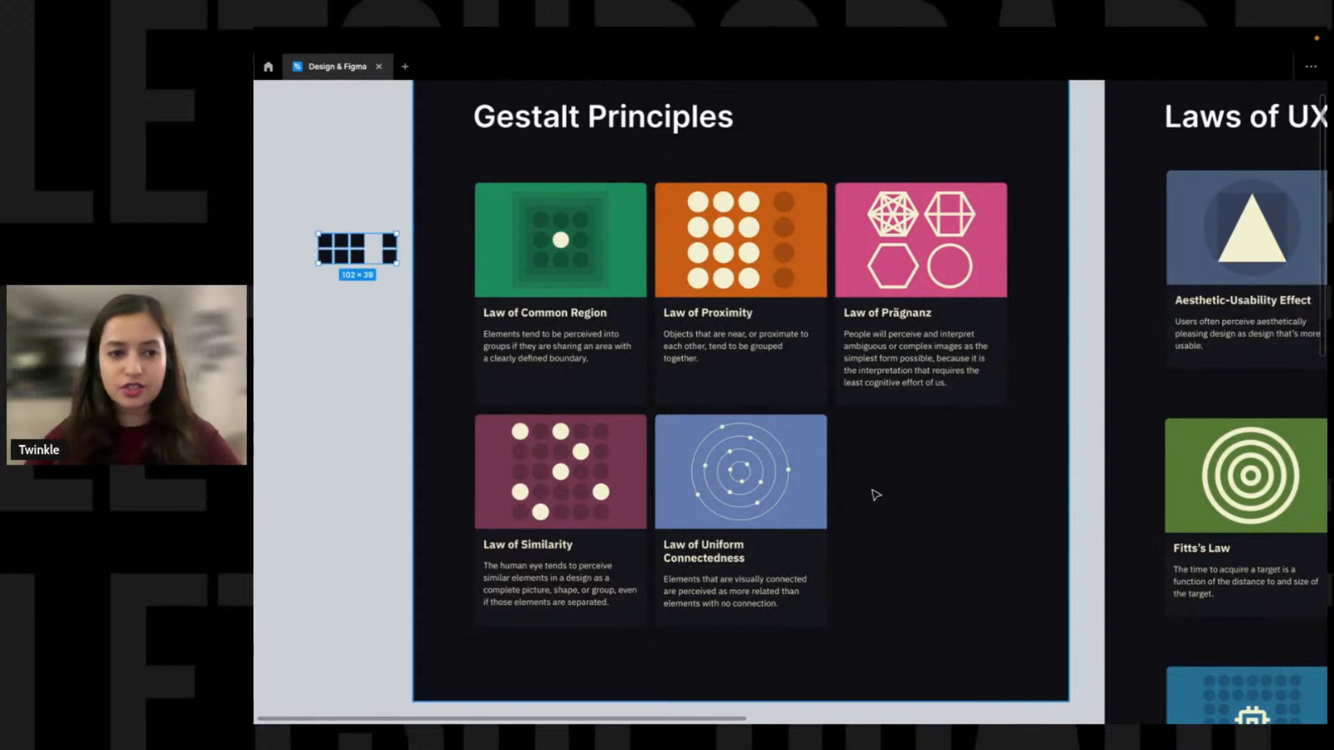
pyautogui.hotkey('ctrl', 'v')
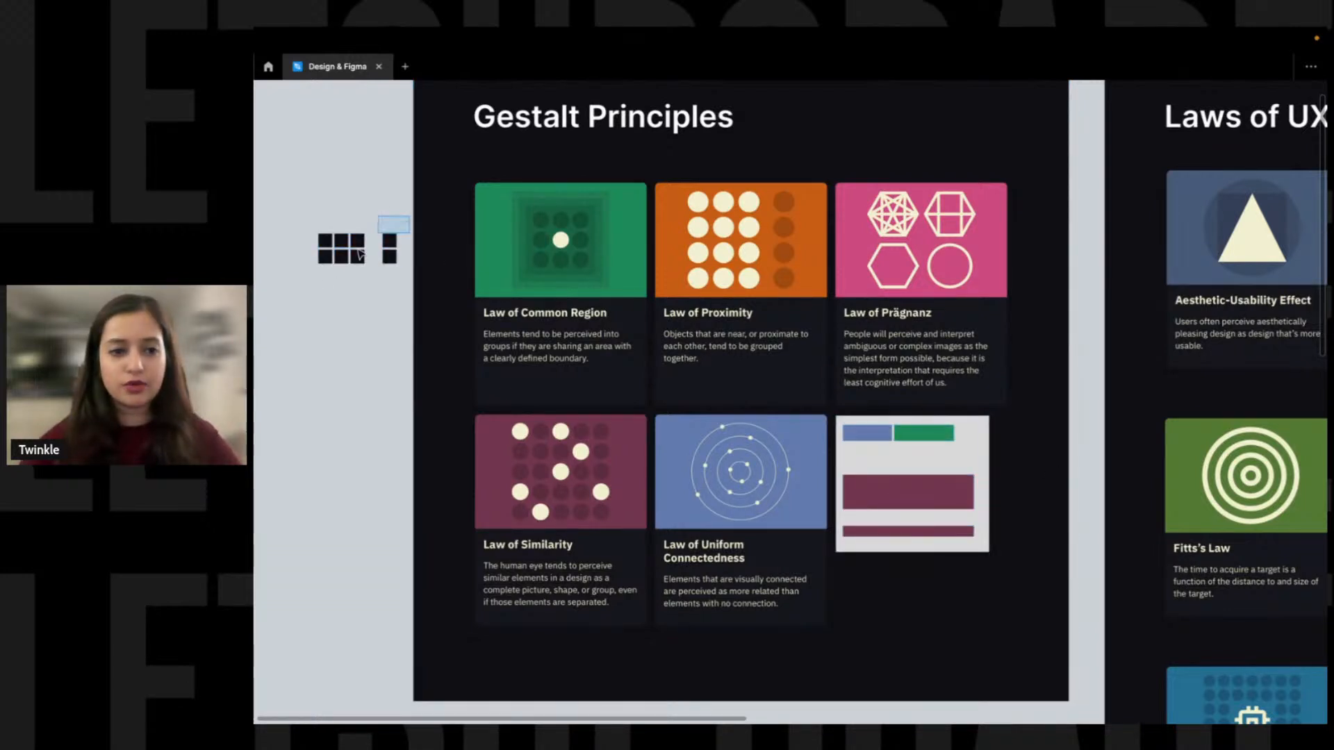
# Delete the black squares outside the Gestalt Principles frame and select the grey mockup beside the Law of Uniform Connectedness card
pyautogui.click(358, 250)
pyautogui.press('Delete')
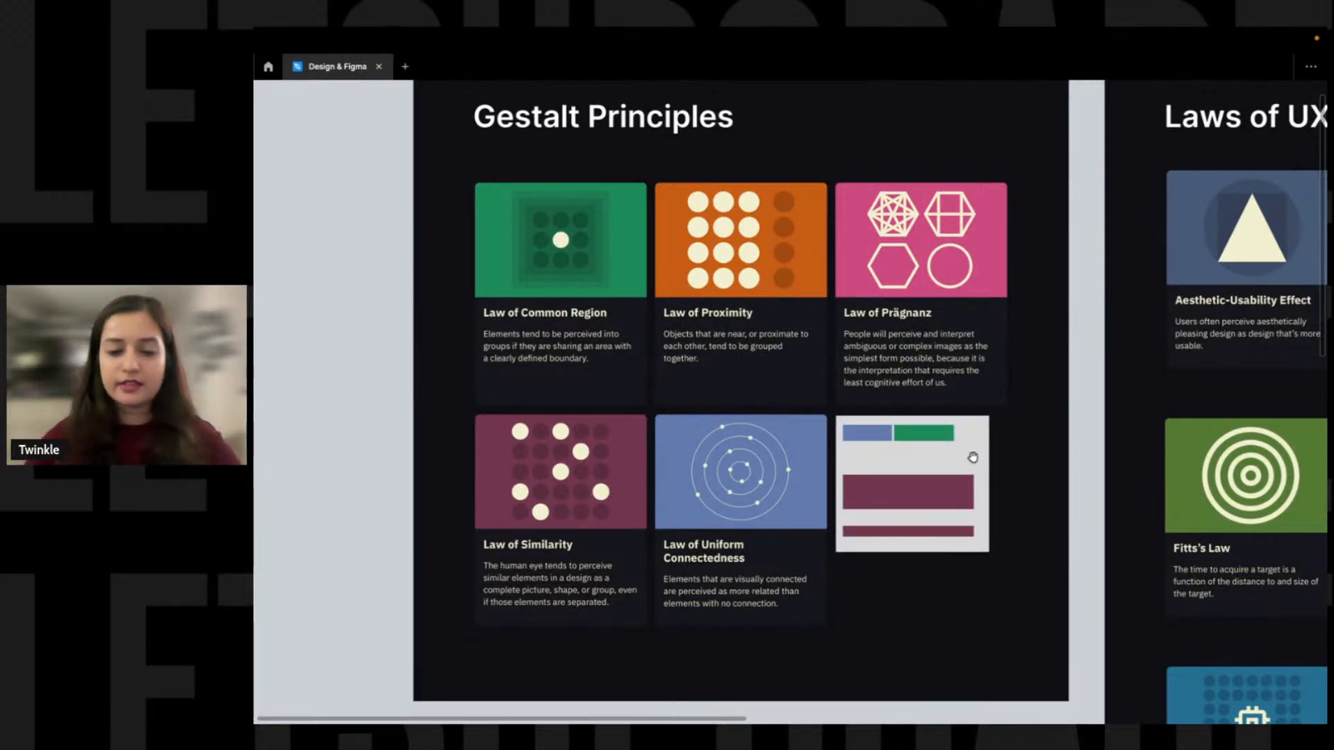
pyautogui.hscroll(2, 611, 351)
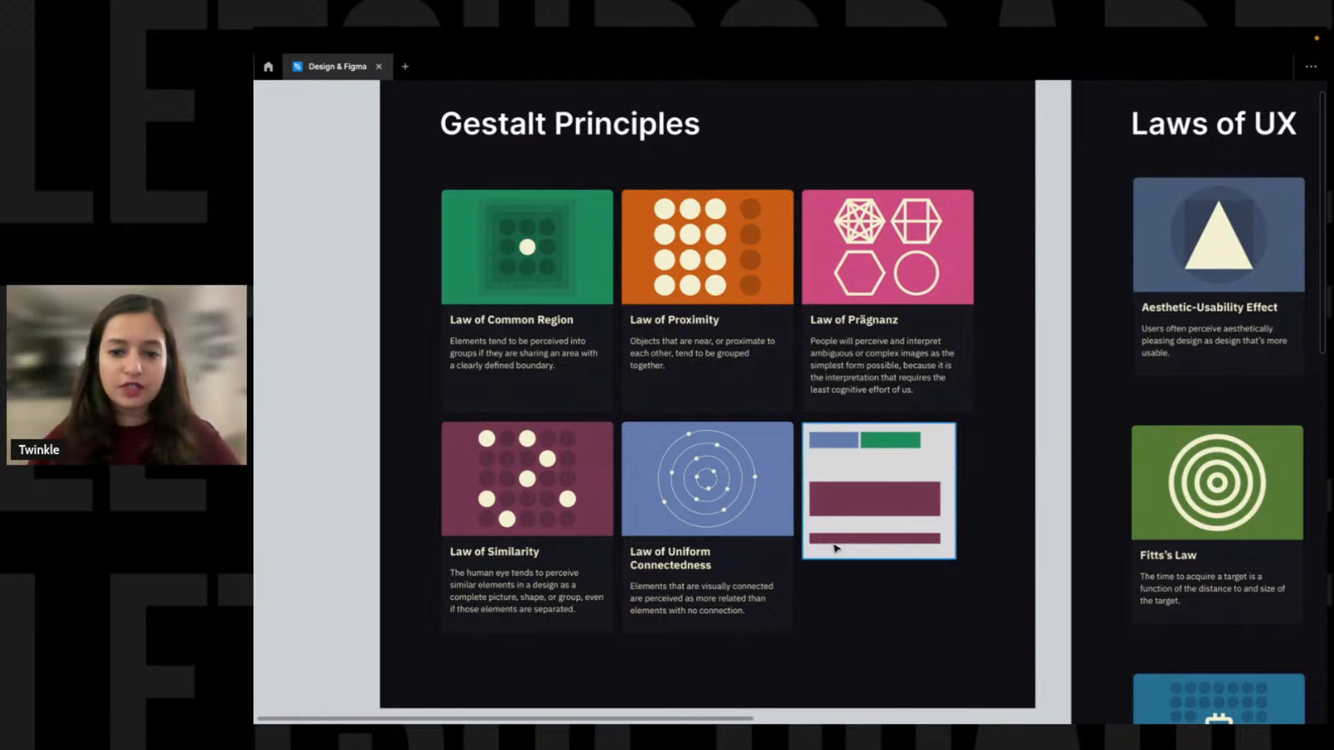
pyautogui.scroll(-1, 802, 406)
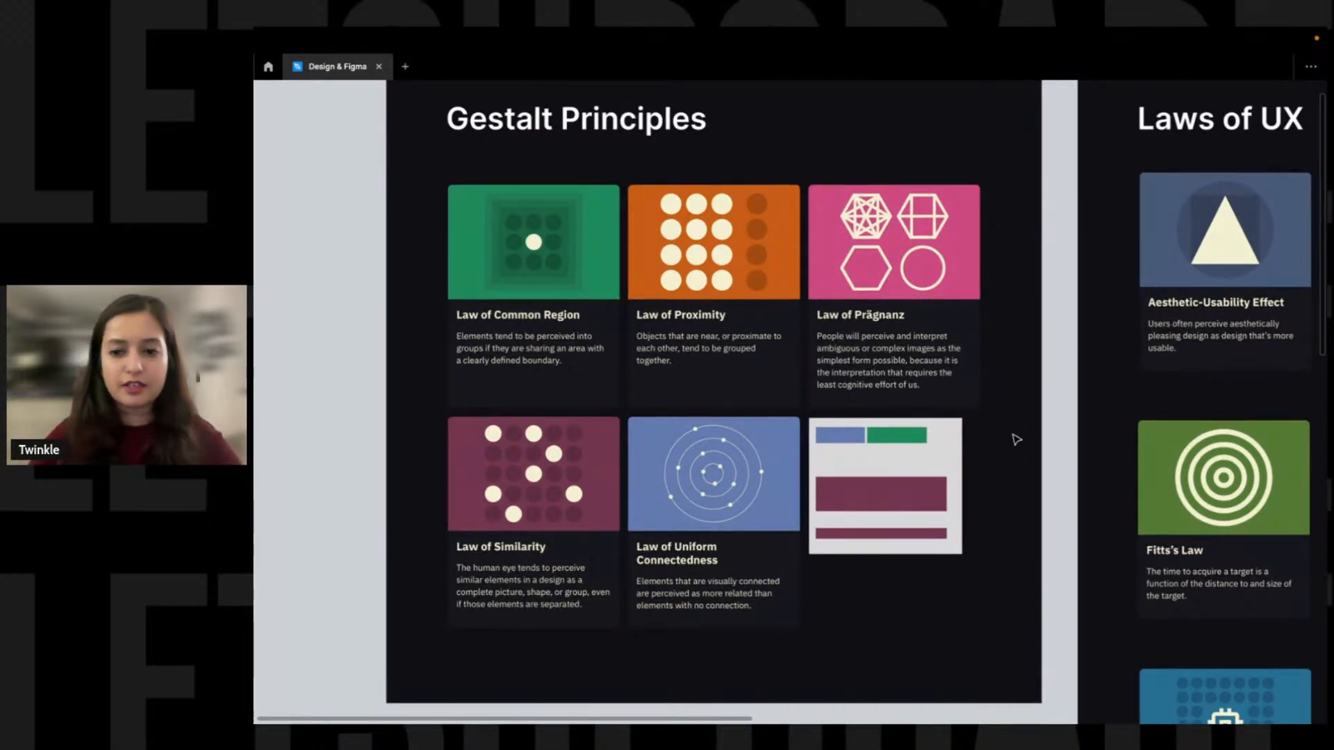
pyautogui.click(825, 549)
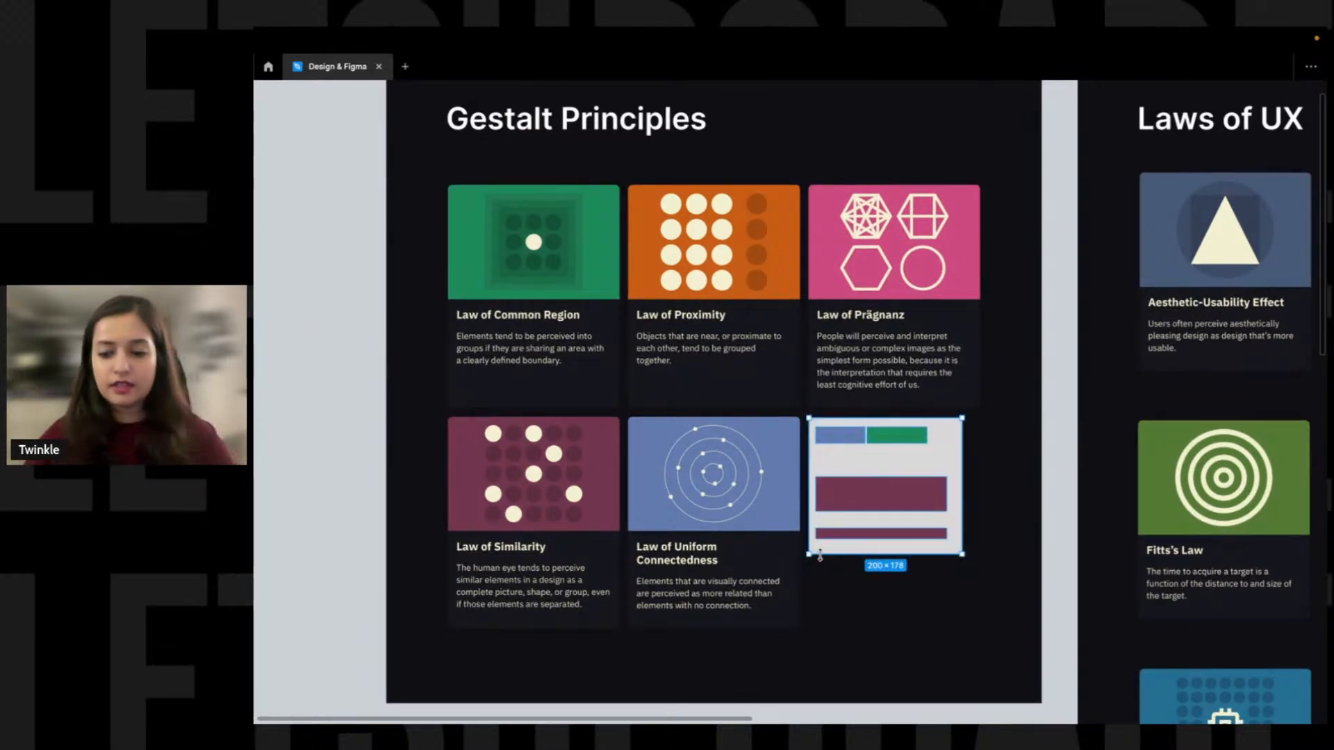
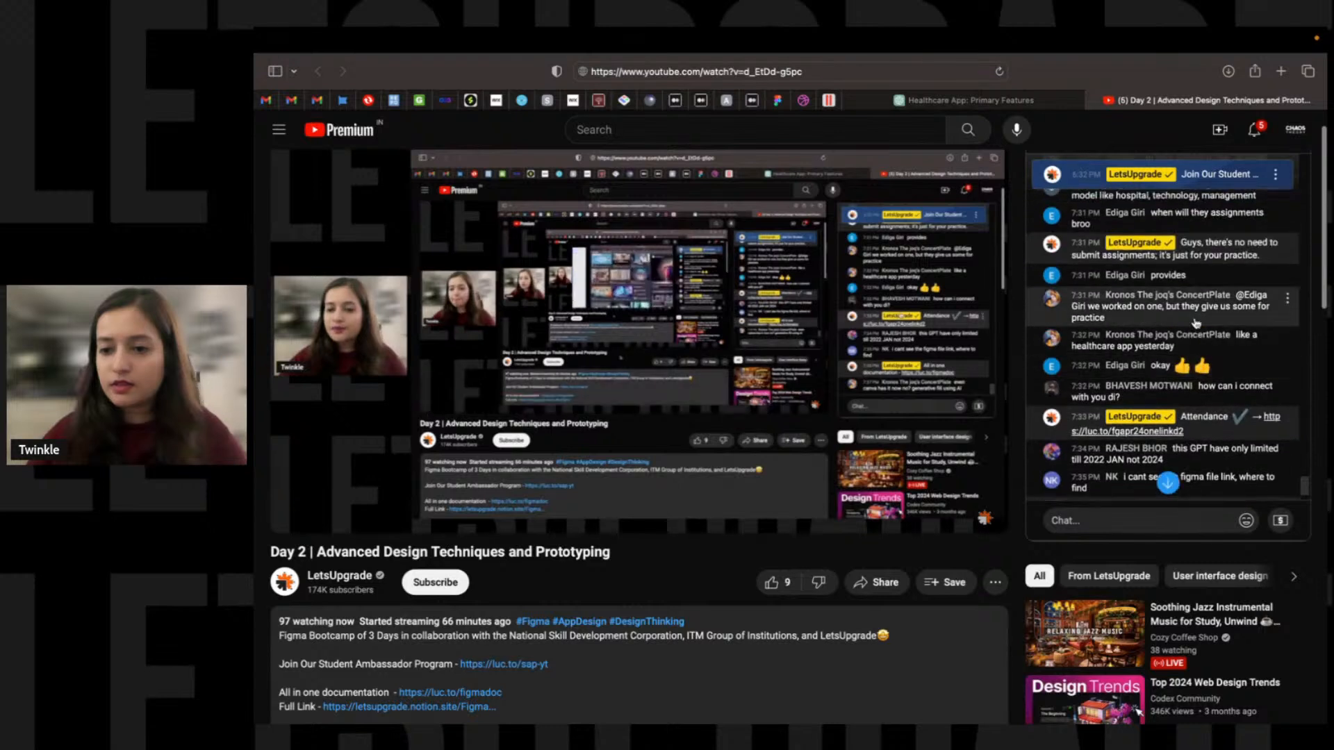
# Read back through the live chat messages about assignments and AI replacing designers, and return to the newest ones
pyautogui.scroll(1, 1185, 325)
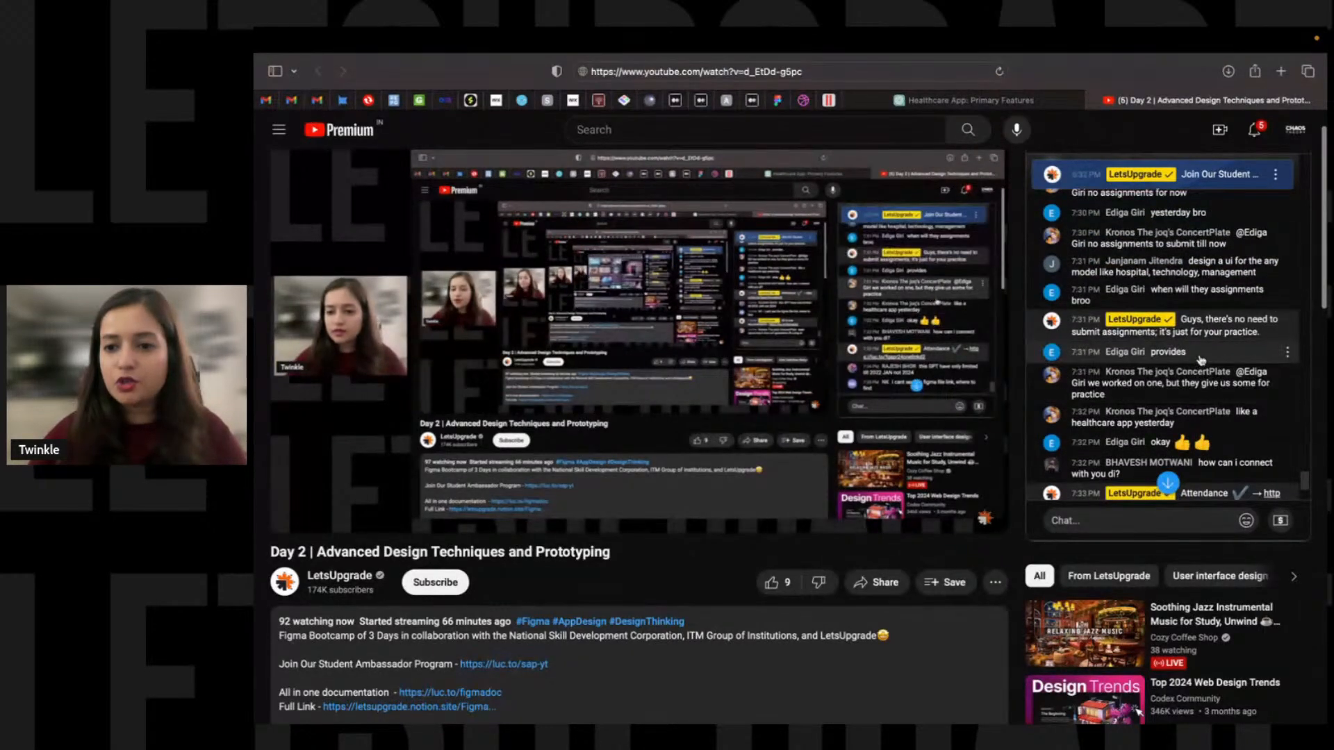
pyautogui.scroll(2, 1181, 356)
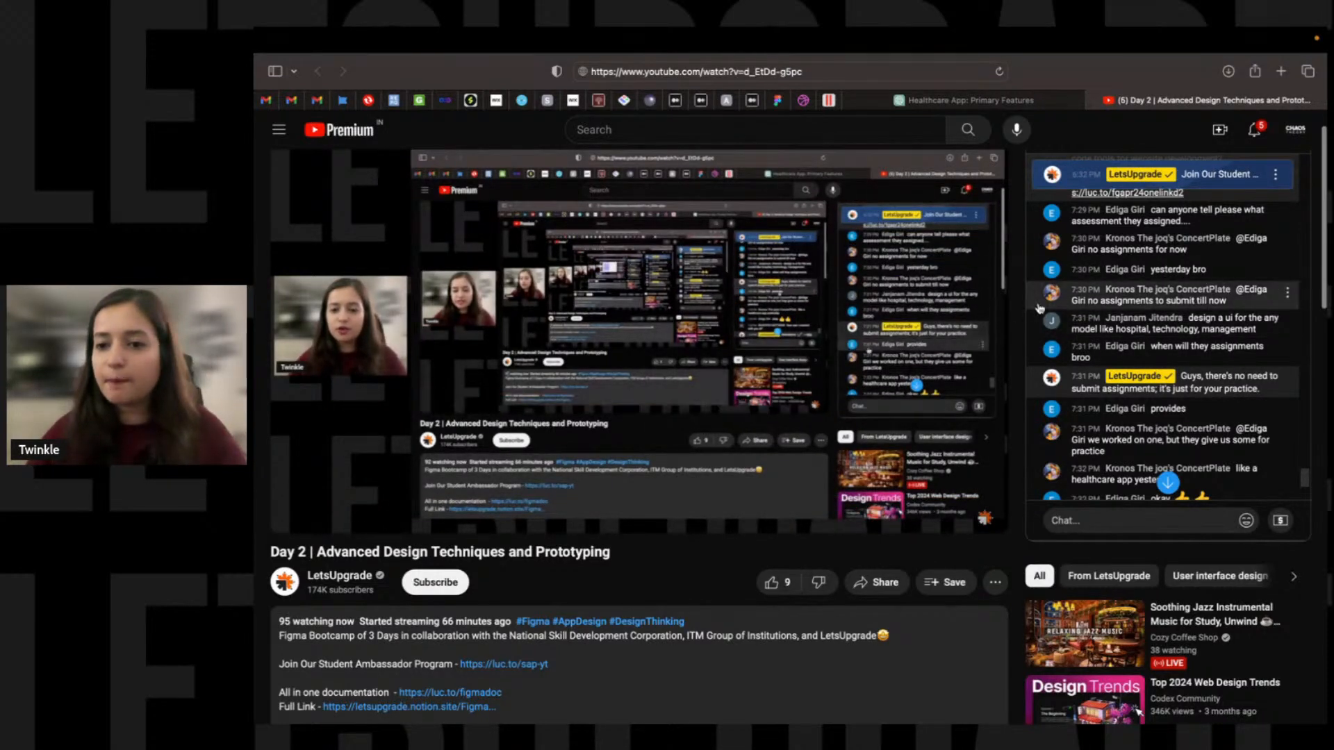
pyautogui.scroll(2, 1219, 417)
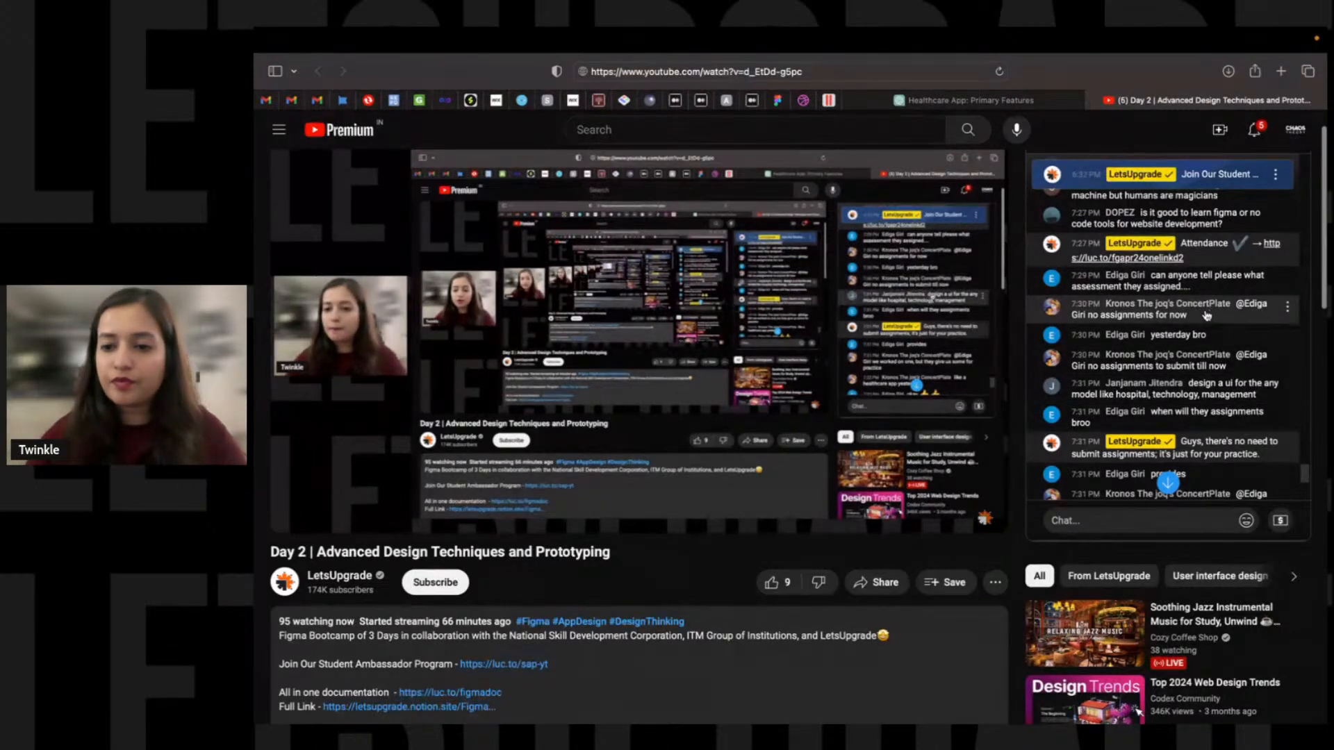
pyautogui.scroll(1, 1201, 313)
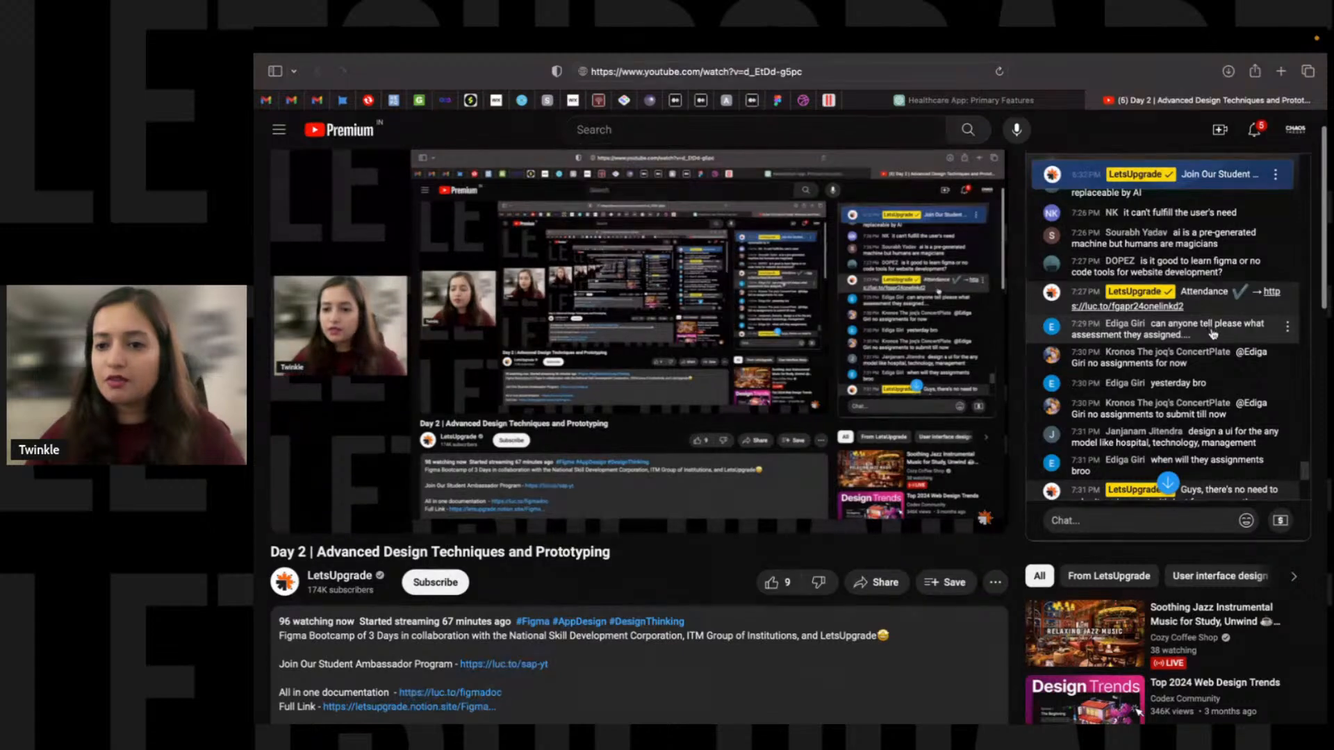
pyautogui.scroll(1, 1216, 341)
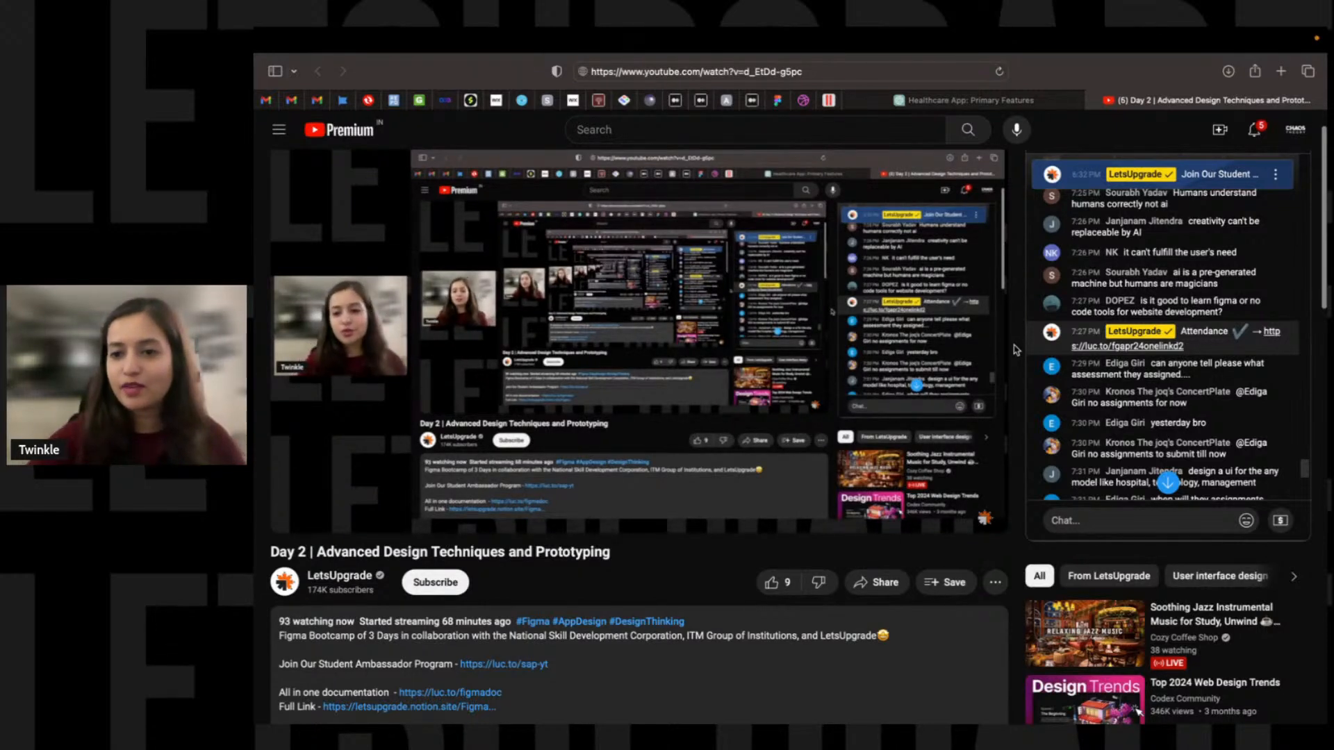
pyautogui.scroll(1, 1108, 308)
pyautogui.scroll(2, 1108, 307)
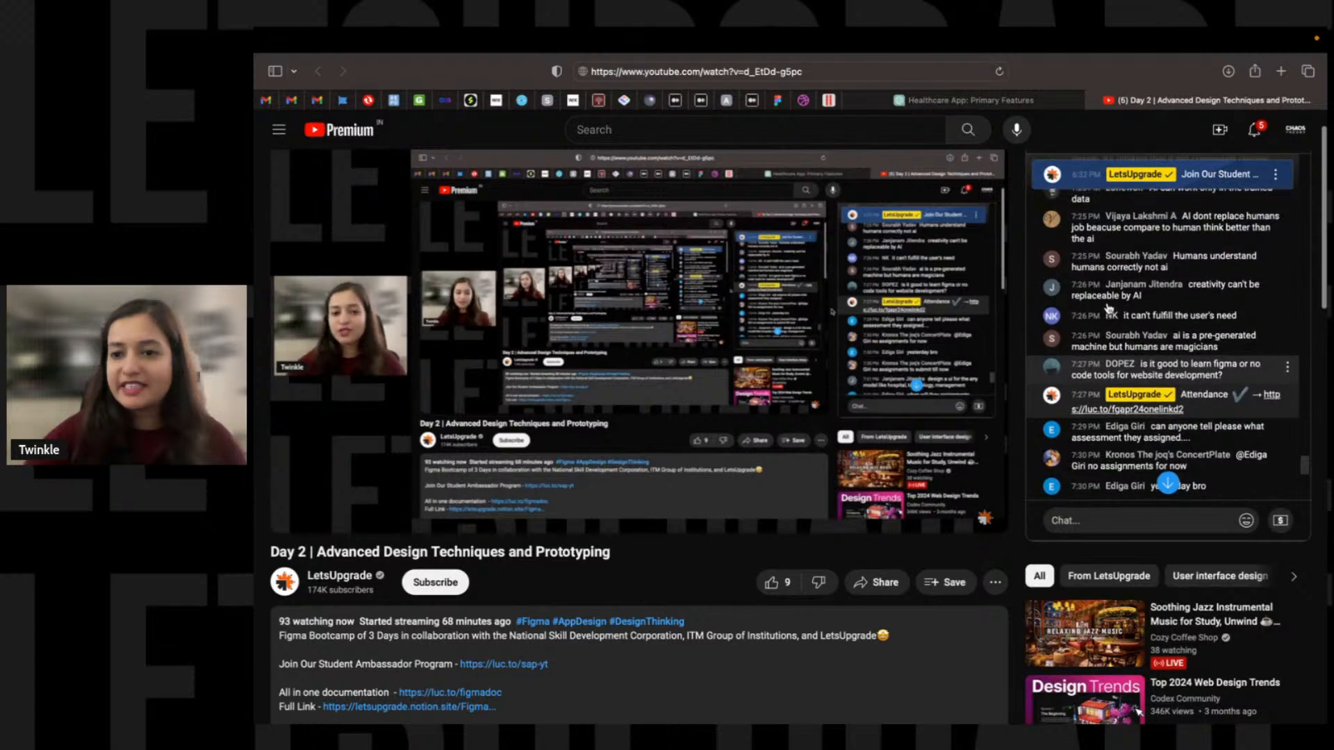
pyautogui.scroll(3, 1103, 312)
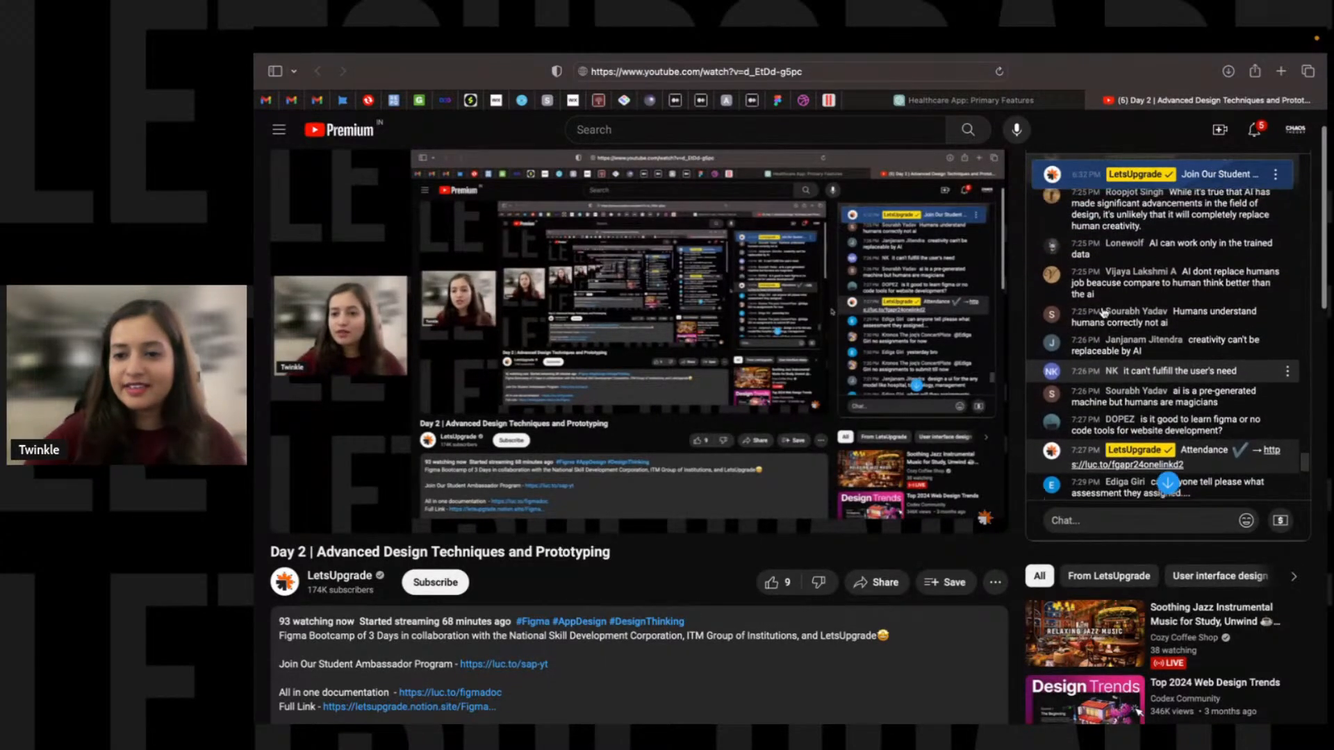
pyautogui.scroll(5, 1103, 312)
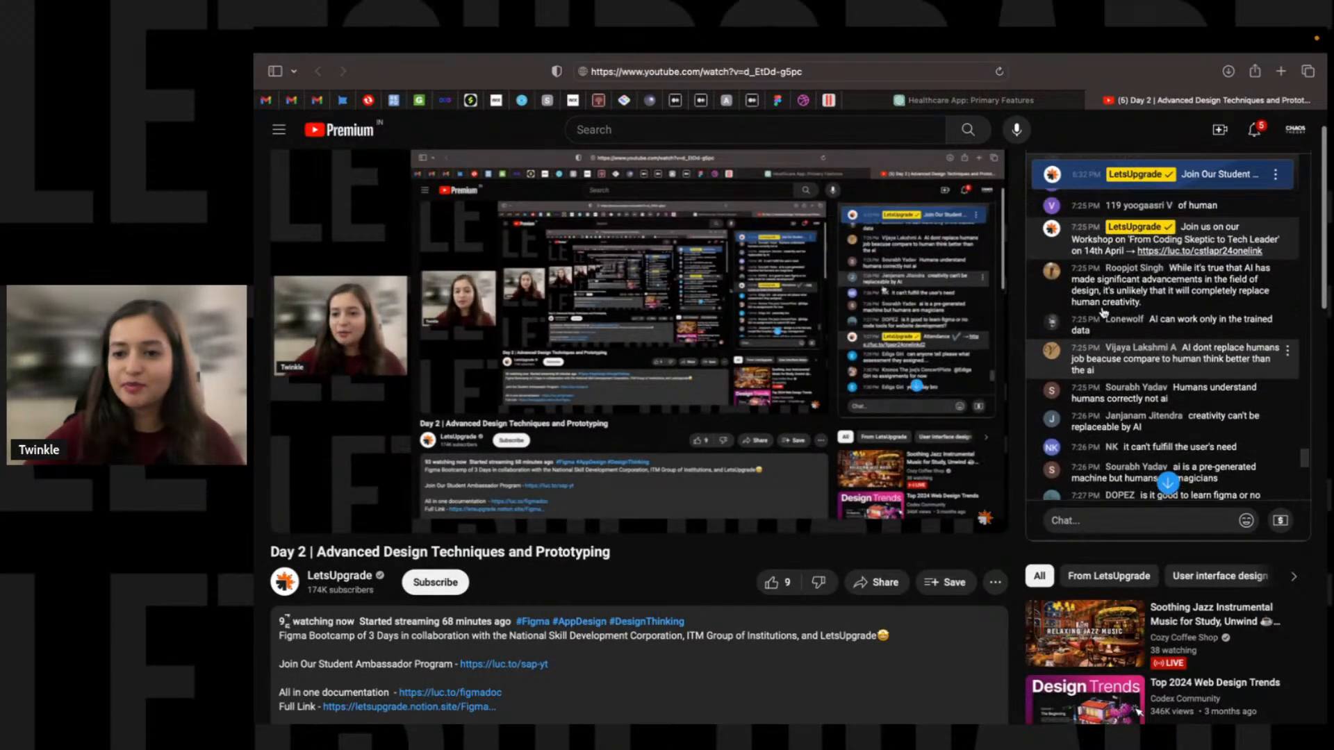
pyautogui.scroll(-10, 1103, 312)
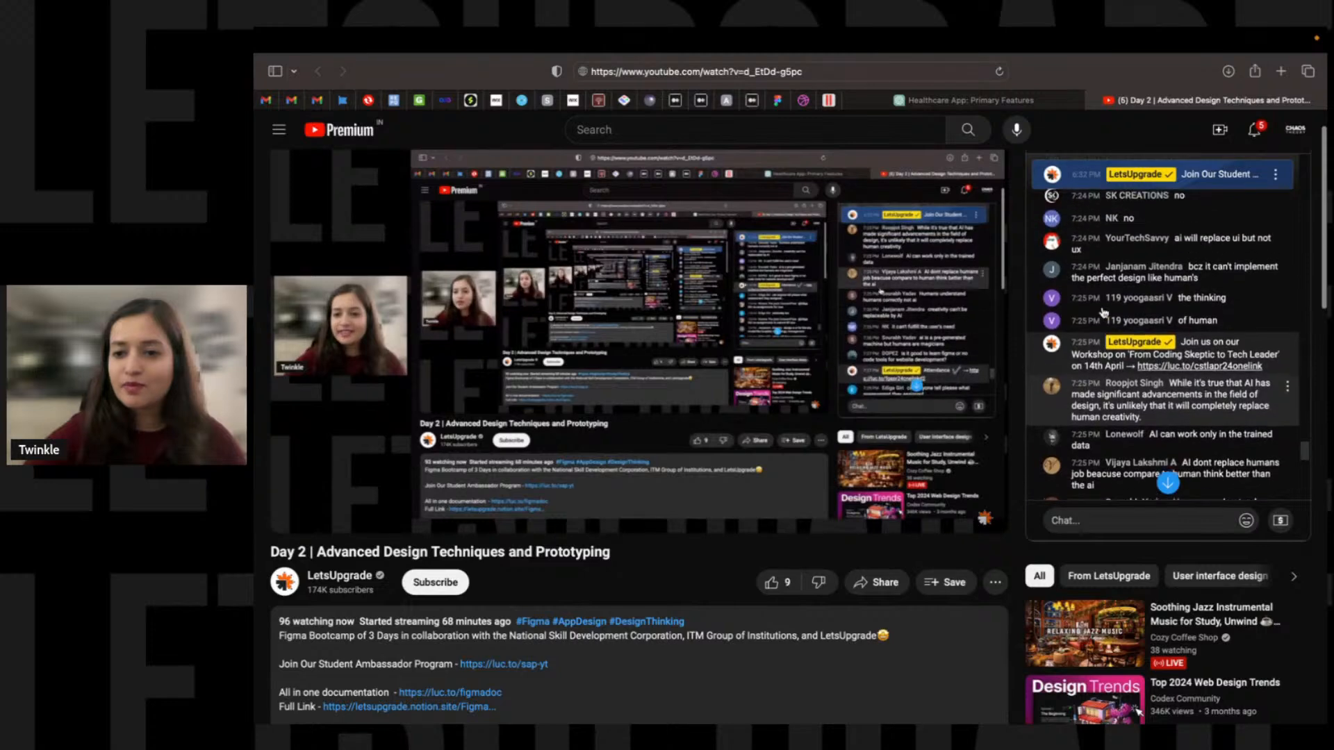
pyautogui.scroll(-10, 1103, 312)
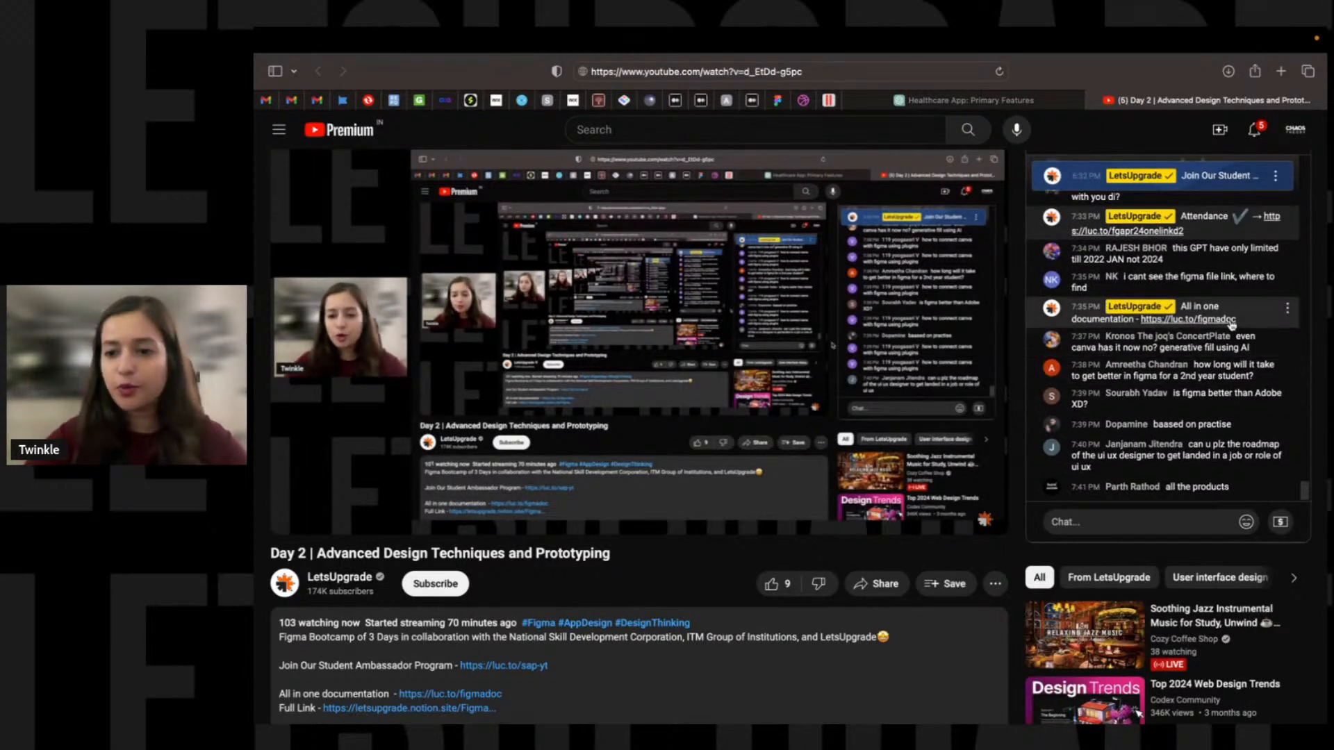
# Copy the chat question about the UI UX designer roadmap and paste it in Figma as text beside the AI tools card
pyautogui.moveTo(1094, 473); pyautogui.dragTo(1192, 436)
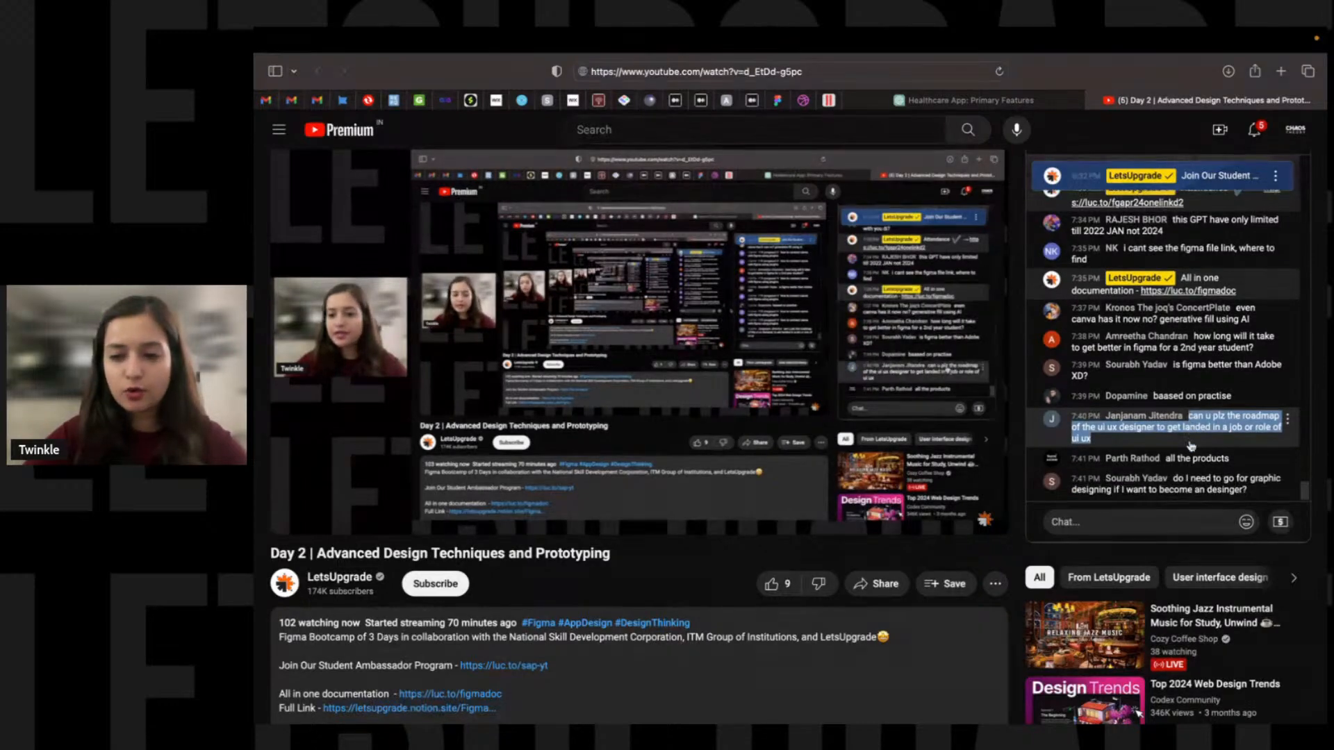
pyautogui.hotkey('ctrl', 'Left')
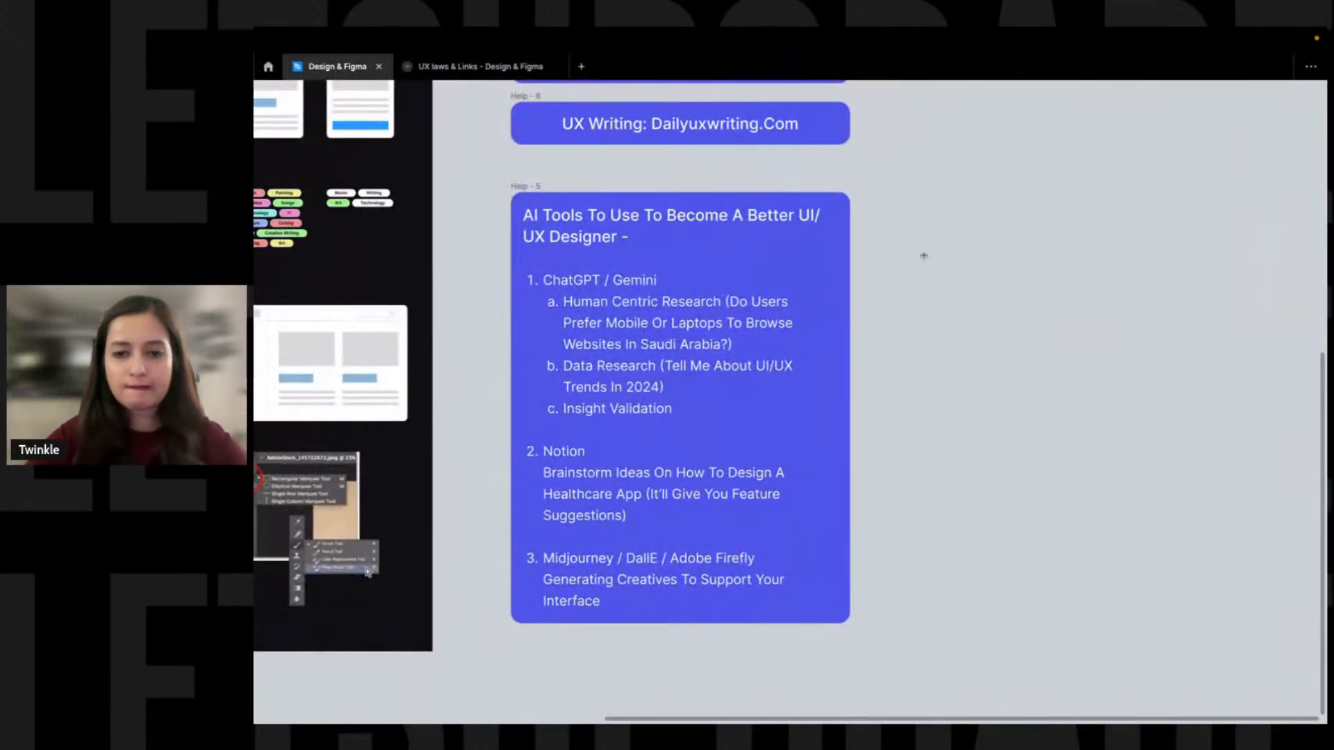
pyautogui.click(914, 238)
pyautogui.hotkey('ctrl', 'v')
# Check the newest chat messages on YouTube and return to Figma to view the pasted roadmap question beside the AI tools card
pyautogui.hotkey('ctrl', 'Right')
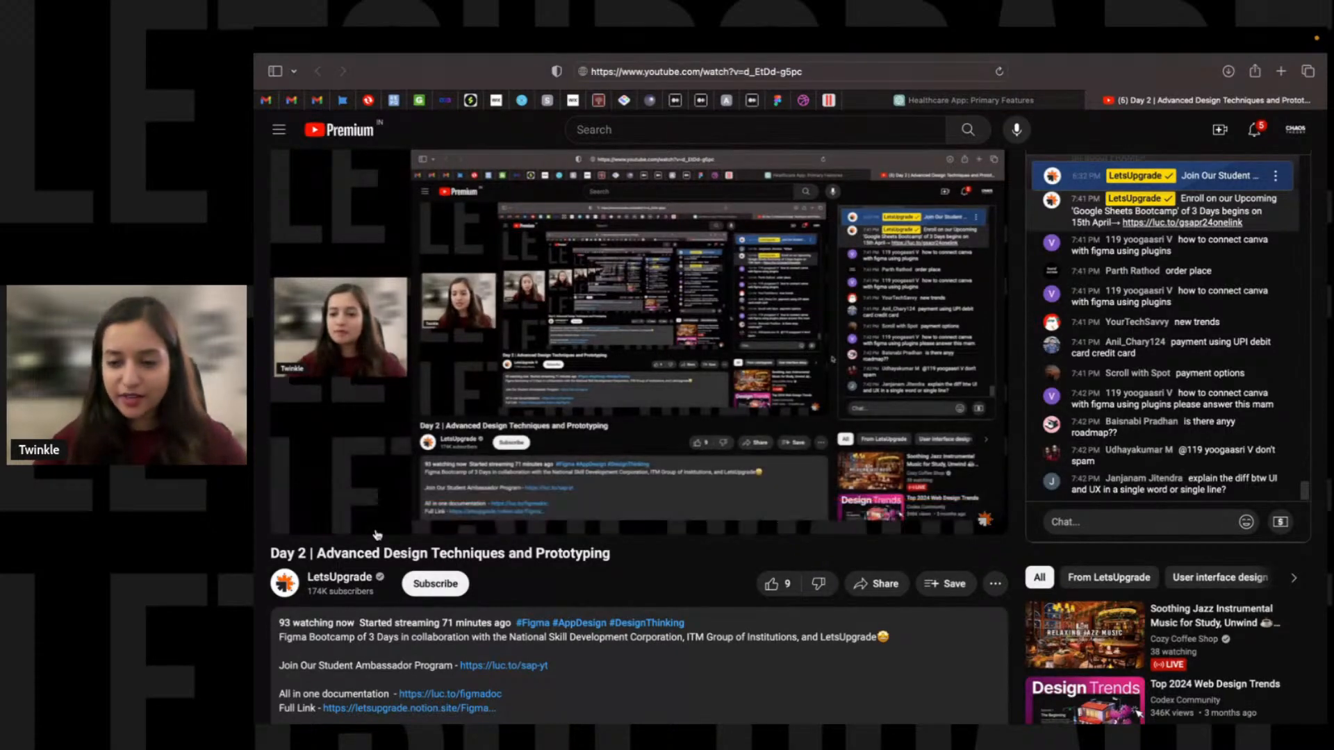
pyautogui.press('super+Tab')
pyautogui.click(1030, 350)
pyautogui.keyDown('alt'); pyautogui.keyDown('super'); pyautogui.click(1014, 351); pyautogui.keyUp('super'); pyautogui.keyUp('alt')
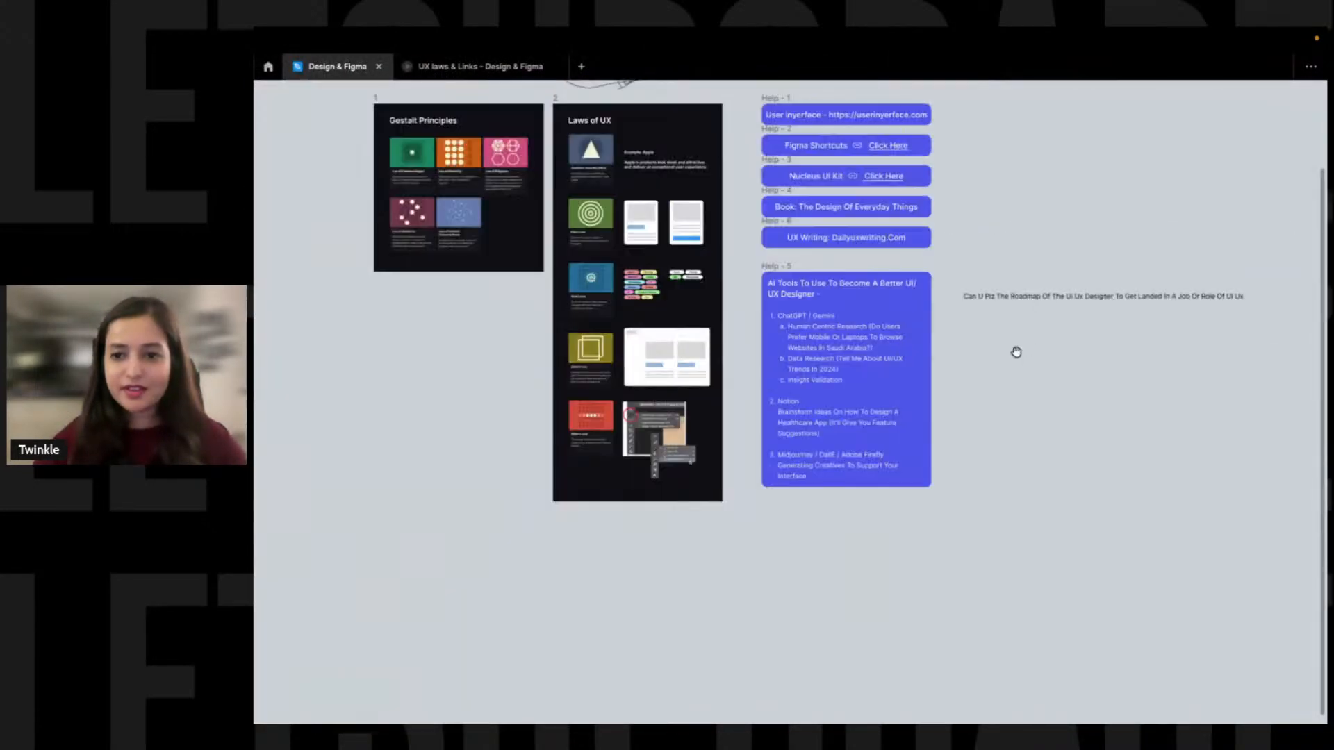
pyautogui.moveTo(1012, 351); pyautogui.dragTo(891, 334)
pyautogui.moveTo(815, 232); pyautogui.dragTo(1034, 576)
pyautogui.moveTo(934, 470); pyautogui.dragTo(937, 485)
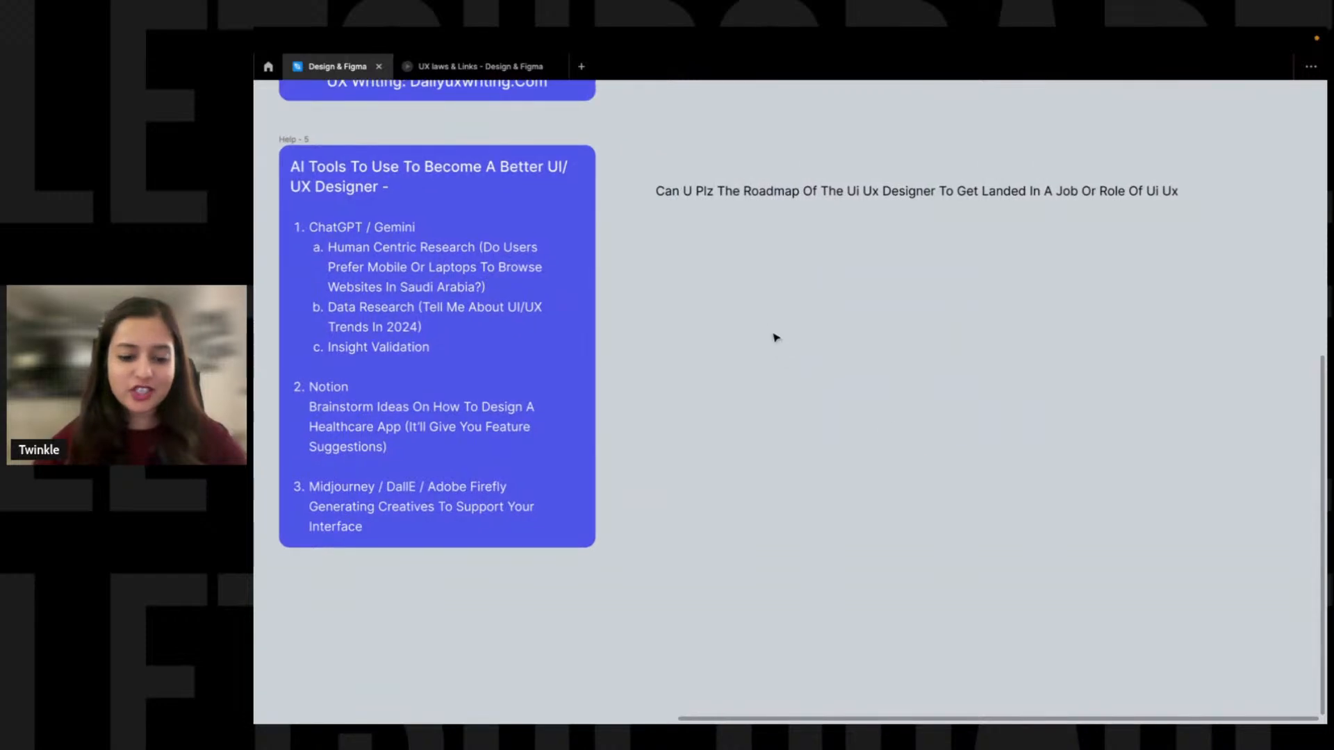
# Draw a tall phone-style frame beneath the pasted roadmap question and narrow it from its right side
pyautogui.press('f')
pyautogui.moveTo(655, 244)
pyautogui.mouseDown()
pyautogui.moveTo(863, 506)
pyautogui.moveTo(880, 625)
pyautogui.moveTo(1006, 631)
pyautogui.moveTo(953, 603)
pyautogui.mouseUp()
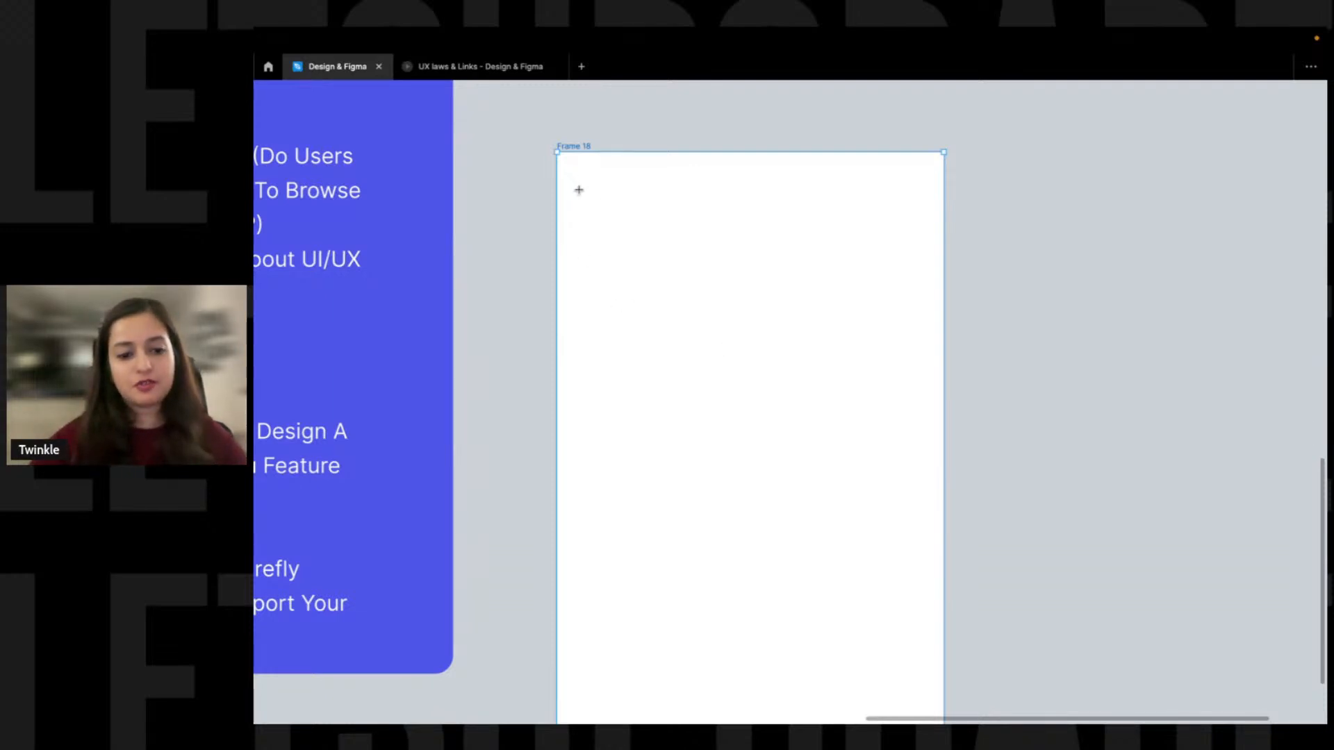
pyautogui.moveTo(941, 286); pyautogui.dragTo(862, 306)
pyautogui.hscroll(-2, 880, 315)
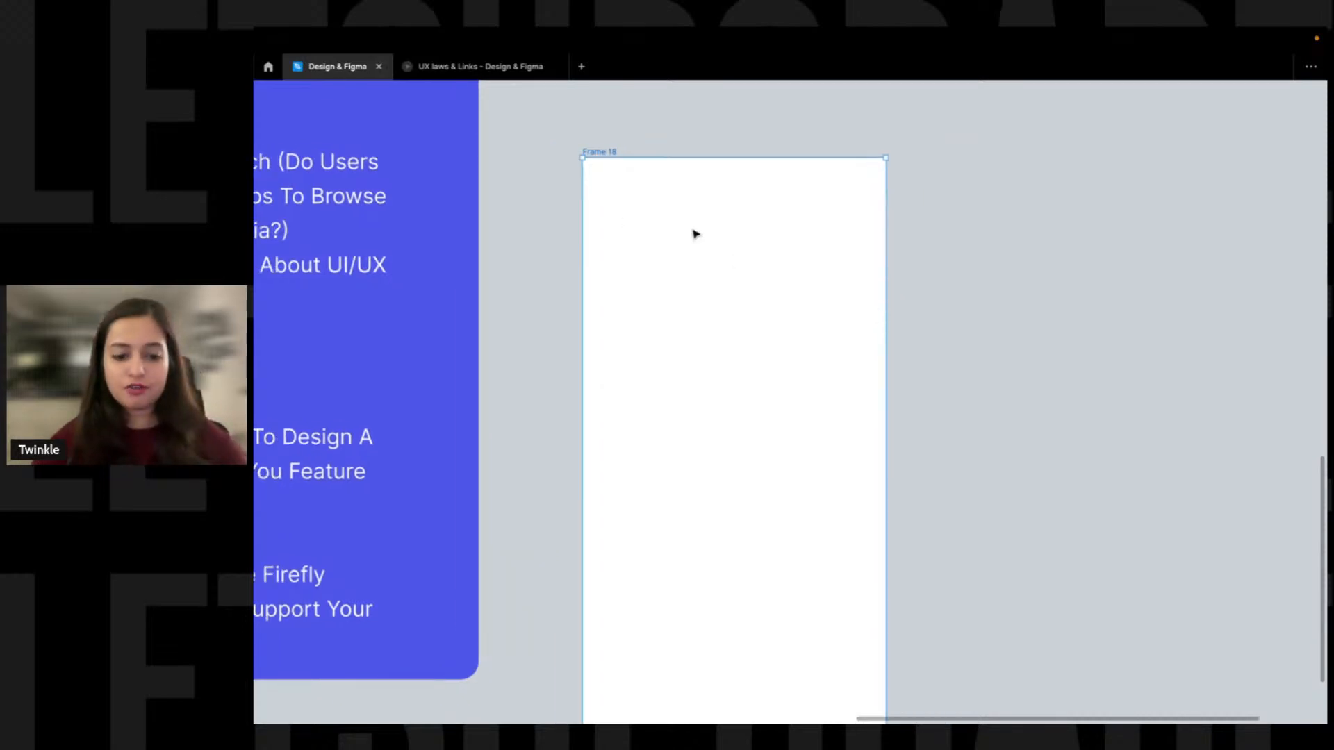
# Add a header rectangle of about 472 × 87 across the frame's top edge and sketch a back arrow in it with the Pencil tool
pyautogui.scroll(1, 749, 256)
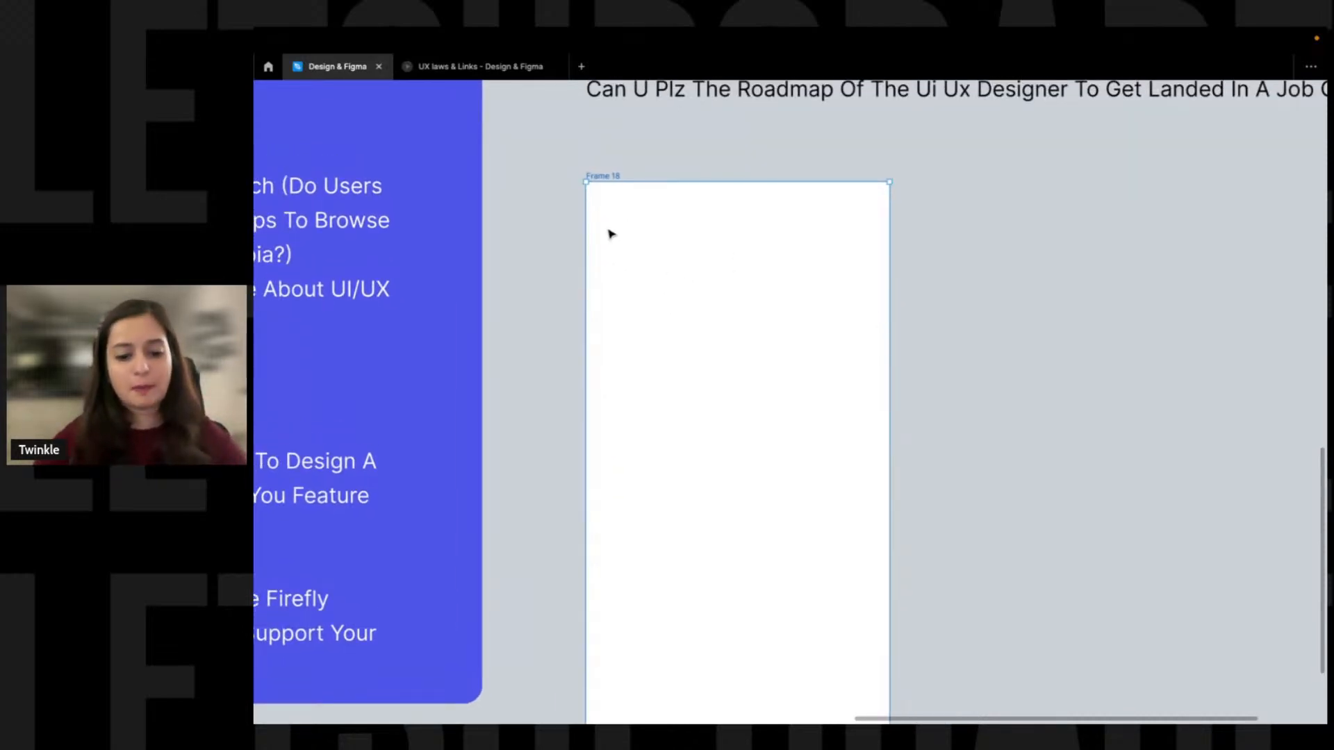
pyautogui.scroll(1, 644, 236)
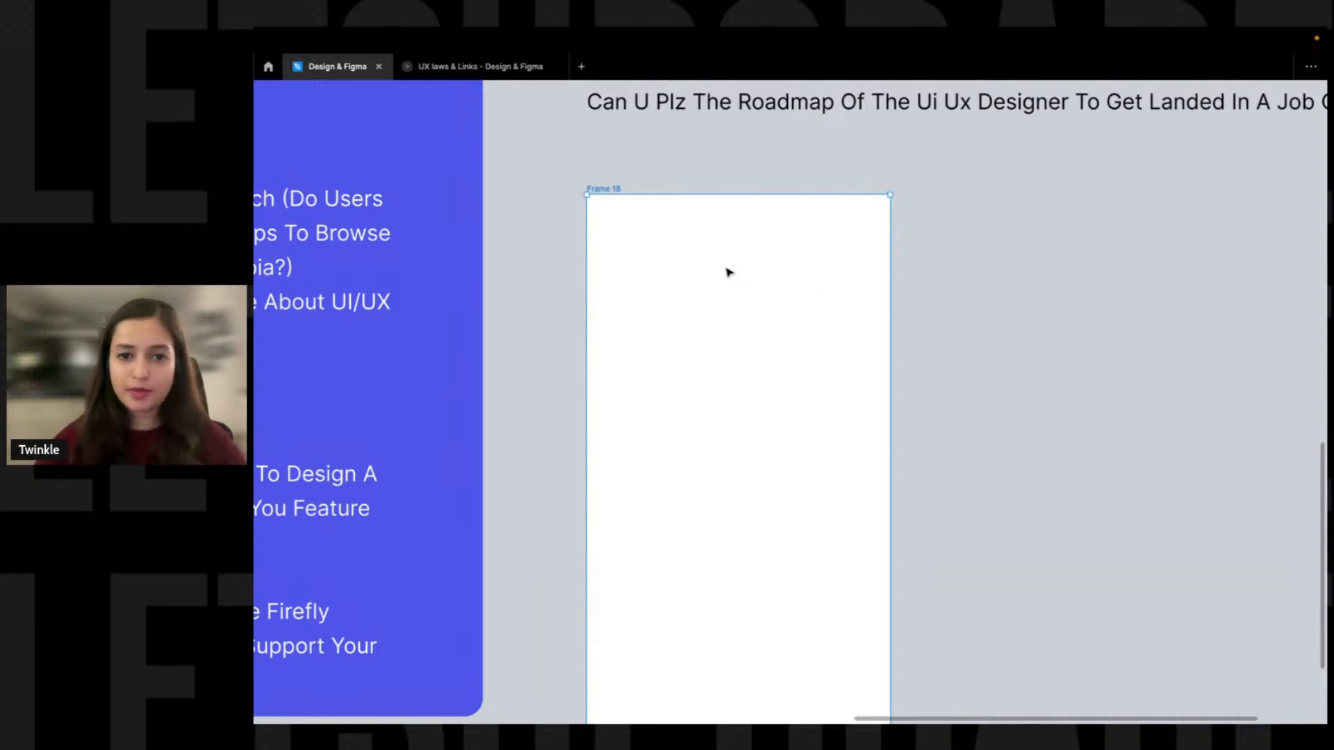
pyautogui.scroll(-1, 715, 275)
pyautogui.scroll(3, 718, 252)
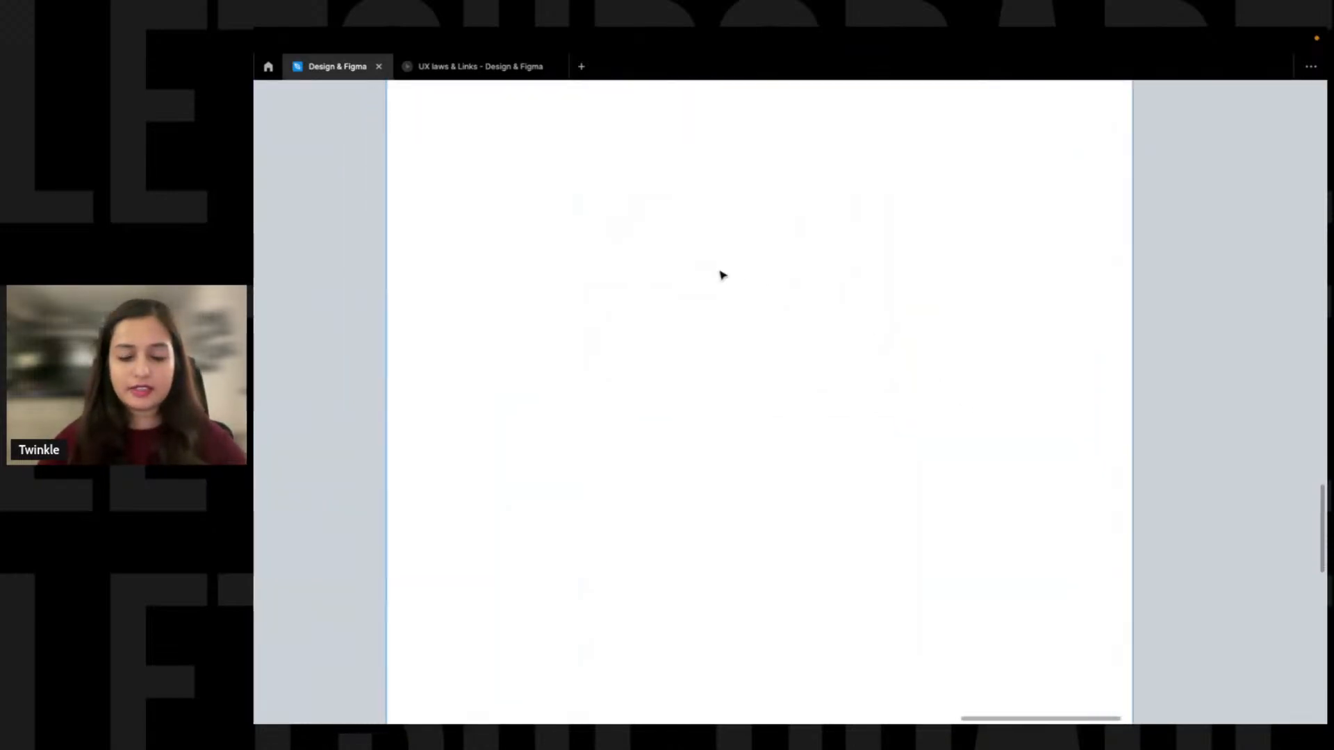
pyautogui.scroll(2, 423, 152)
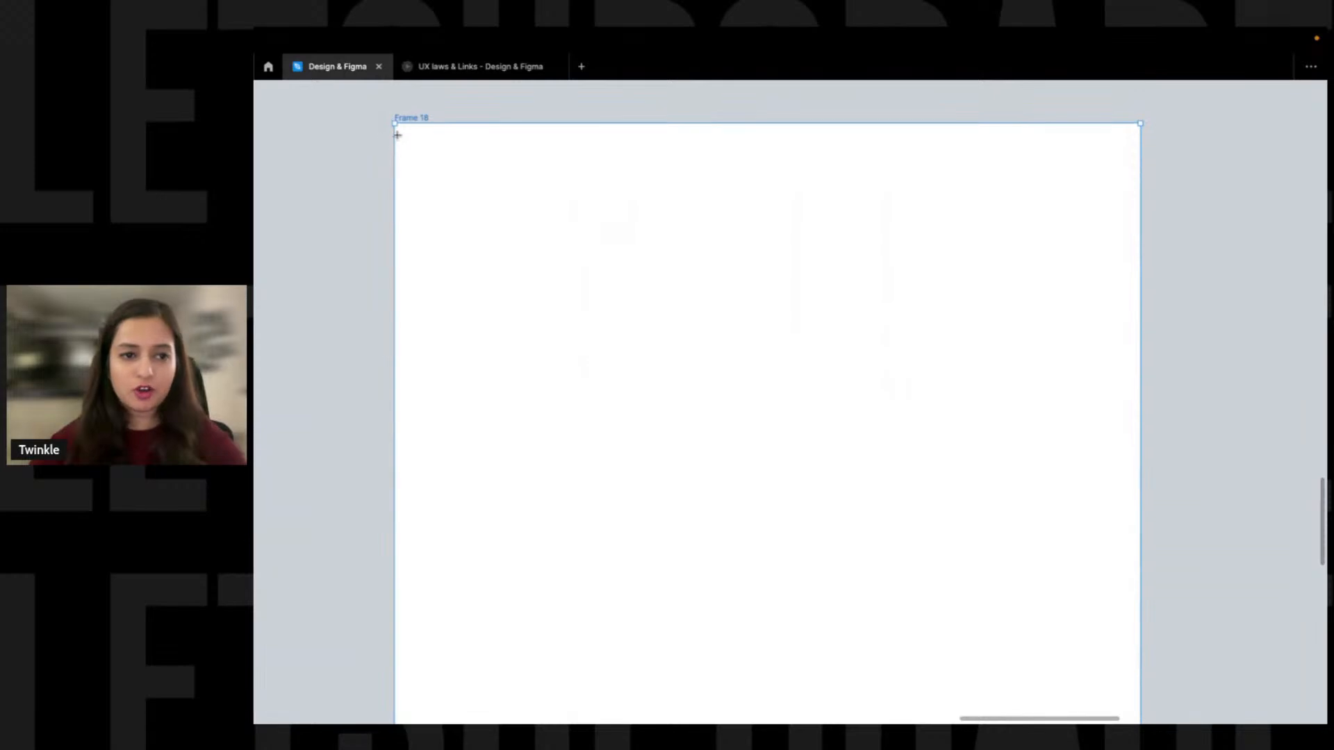
pyautogui.moveTo(398, 127); pyautogui.dragTo(1135, 259)
pyautogui.hotkey('shift', 'p')
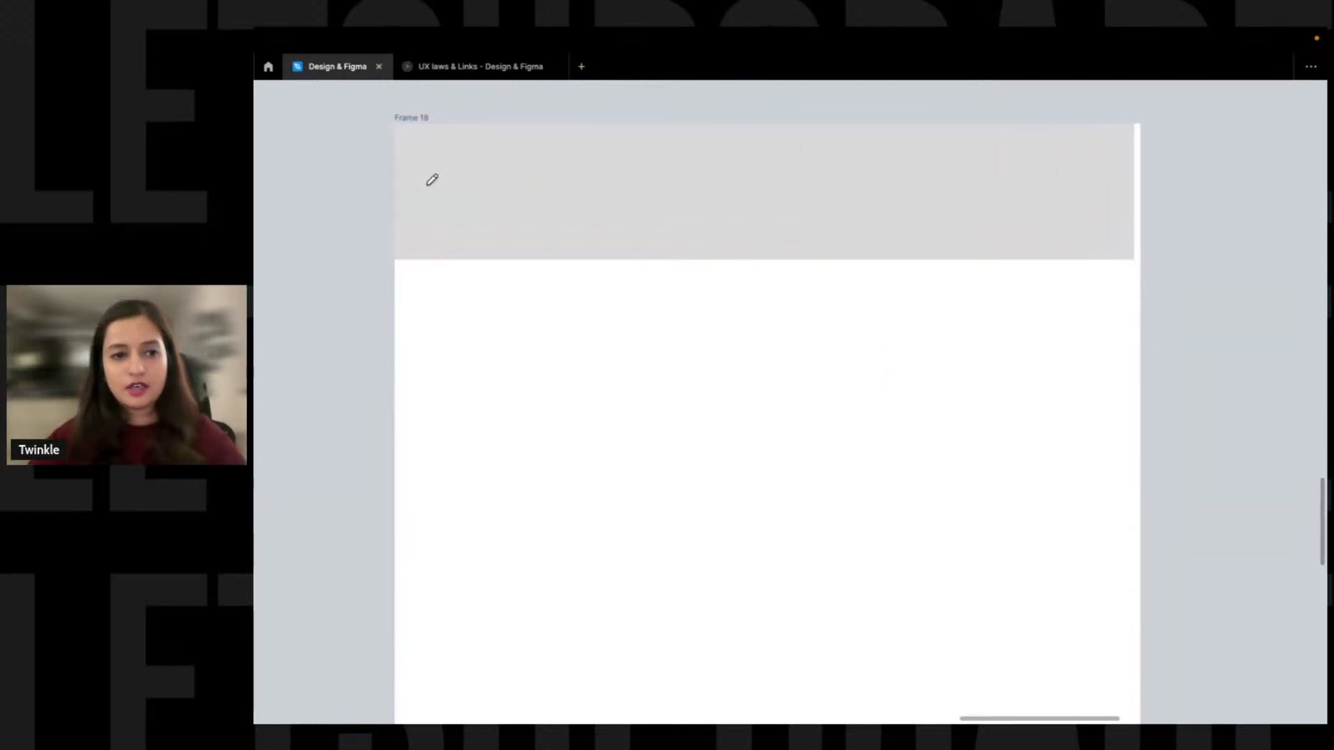
pyautogui.moveTo(436, 178); pyautogui.dragTo(447, 215)
# Sketch a three-stage progress tracker below the header, with linked circles, the first filled in and the others numbered 2 and 3
pyautogui.scroll(-4, 575, 307)
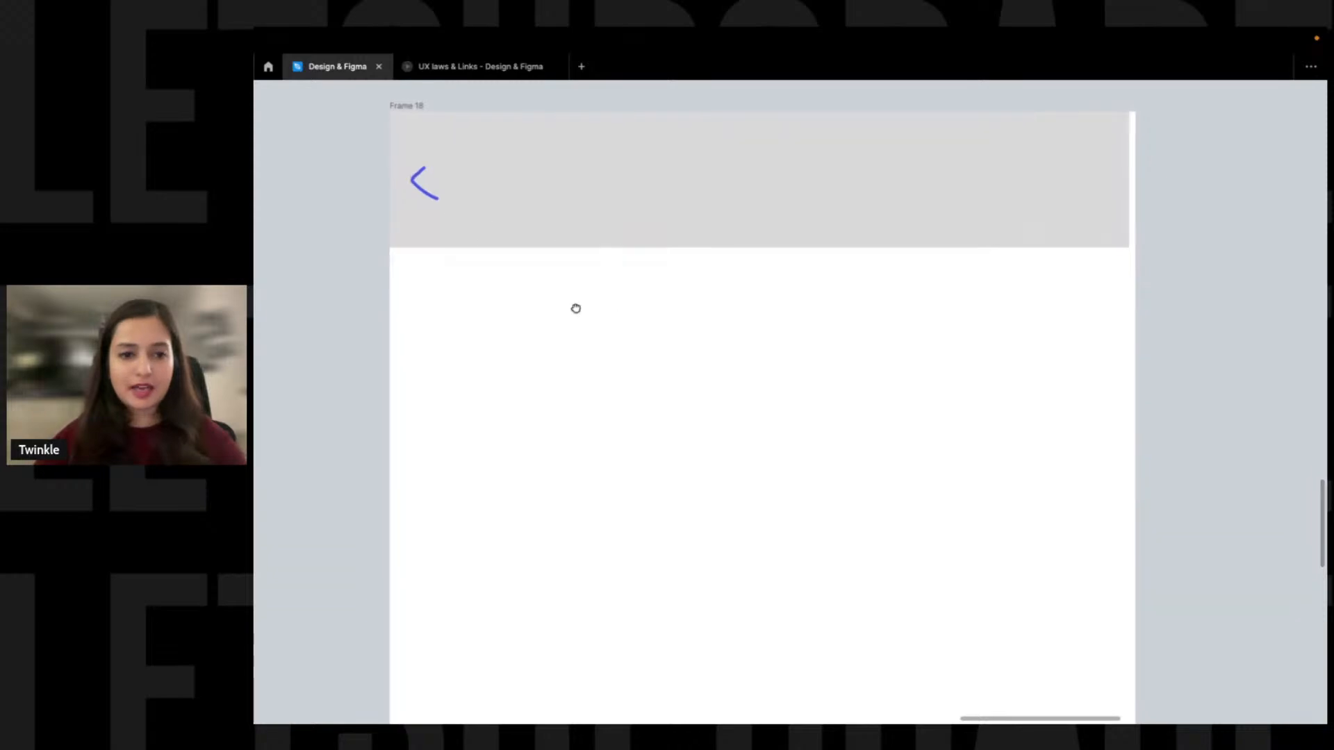
pyautogui.scroll(2, 605, 262)
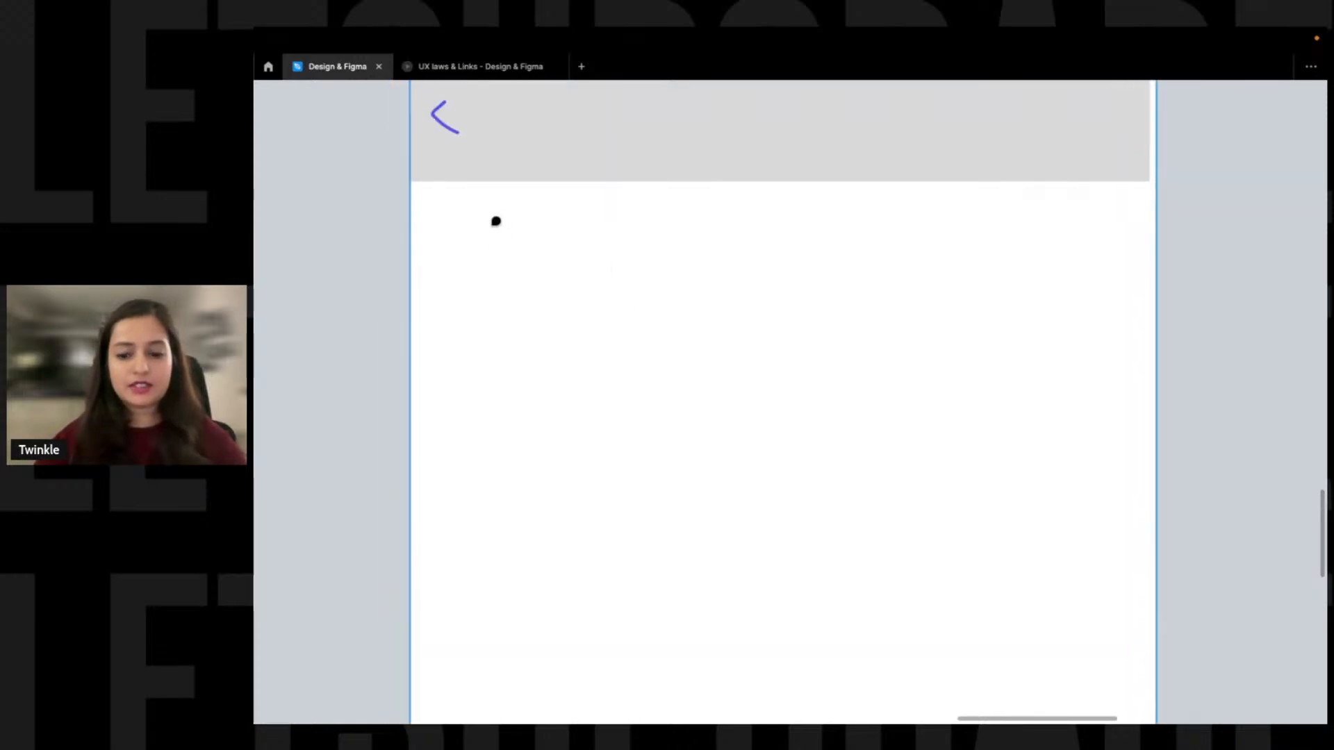
pyautogui.moveTo(469, 221)
pyautogui.mouseDown()
pyautogui.moveTo(507, 291)
pyautogui.moveTo(493, 232)
pyautogui.moveTo(491, 257)
pyautogui.moveTo(505, 260)
pyautogui.moveTo(736, 256)
pyautogui.moveTo(760, 307)
pyautogui.moveTo(847, 239)
pyautogui.moveTo(777, 278)
pyautogui.moveTo(1092, 231)
pyautogui.mouseUp()
pyautogui.moveTo(1094, 245); pyautogui.dragTo(1104, 263)
pyautogui.moveTo(475, 260)
pyautogui.mouseDown()
pyautogui.moveTo(478, 232)
pyautogui.moveTo(511, 240)
pyautogui.moveTo(484, 279)
pyautogui.moveTo(500, 281)
pyautogui.moveTo(490, 240)
pyautogui.moveTo(480, 271)
pyautogui.moveTo(517, 240)
pyautogui.moveTo(489, 280)
pyautogui.moveTo(533, 262)
pyautogui.mouseUp()
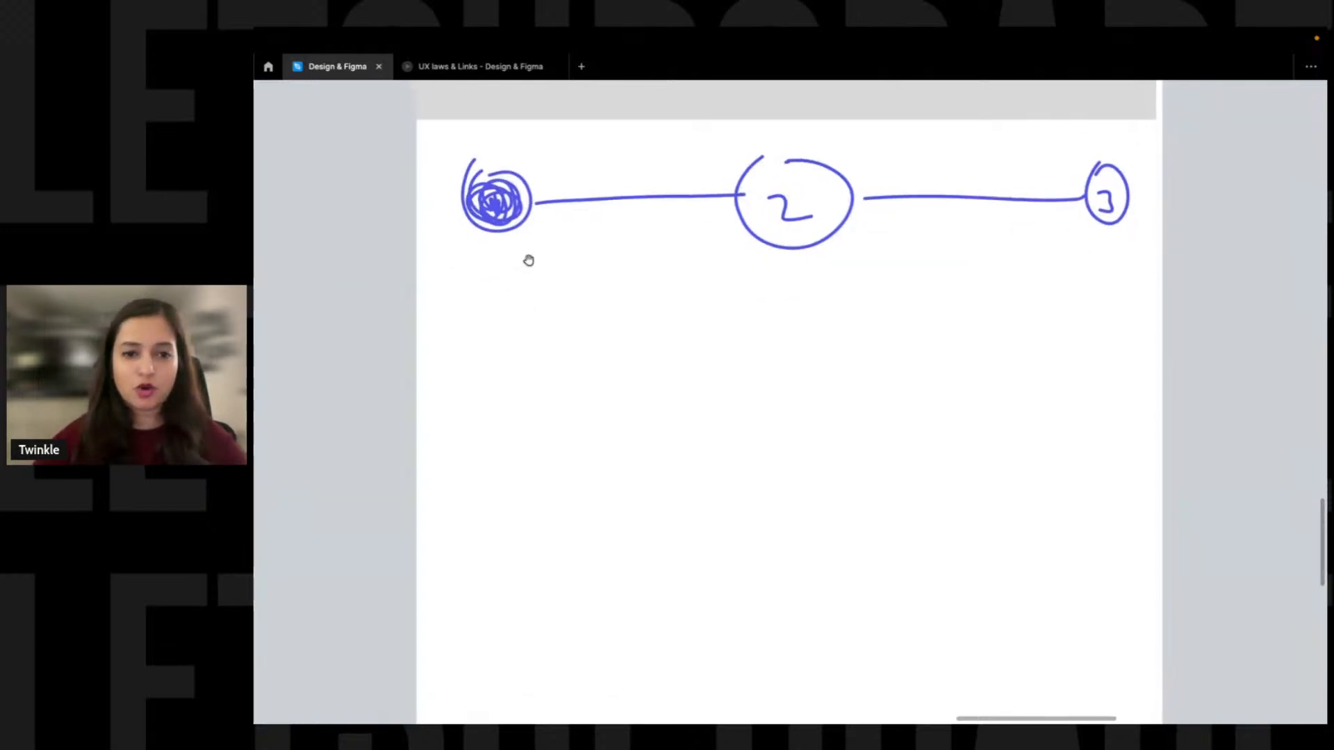
# Sketch three product image boxes stacked along the frame's left side below the progress tracker
pyautogui.moveTo(532, 315); pyautogui.dragTo(530, 241)
pyautogui.moveTo(464, 283)
pyautogui.mouseDown()
pyautogui.moveTo(594, 263)
pyautogui.moveTo(611, 374)
pyautogui.moveTo(498, 388)
pyautogui.mouseUp()
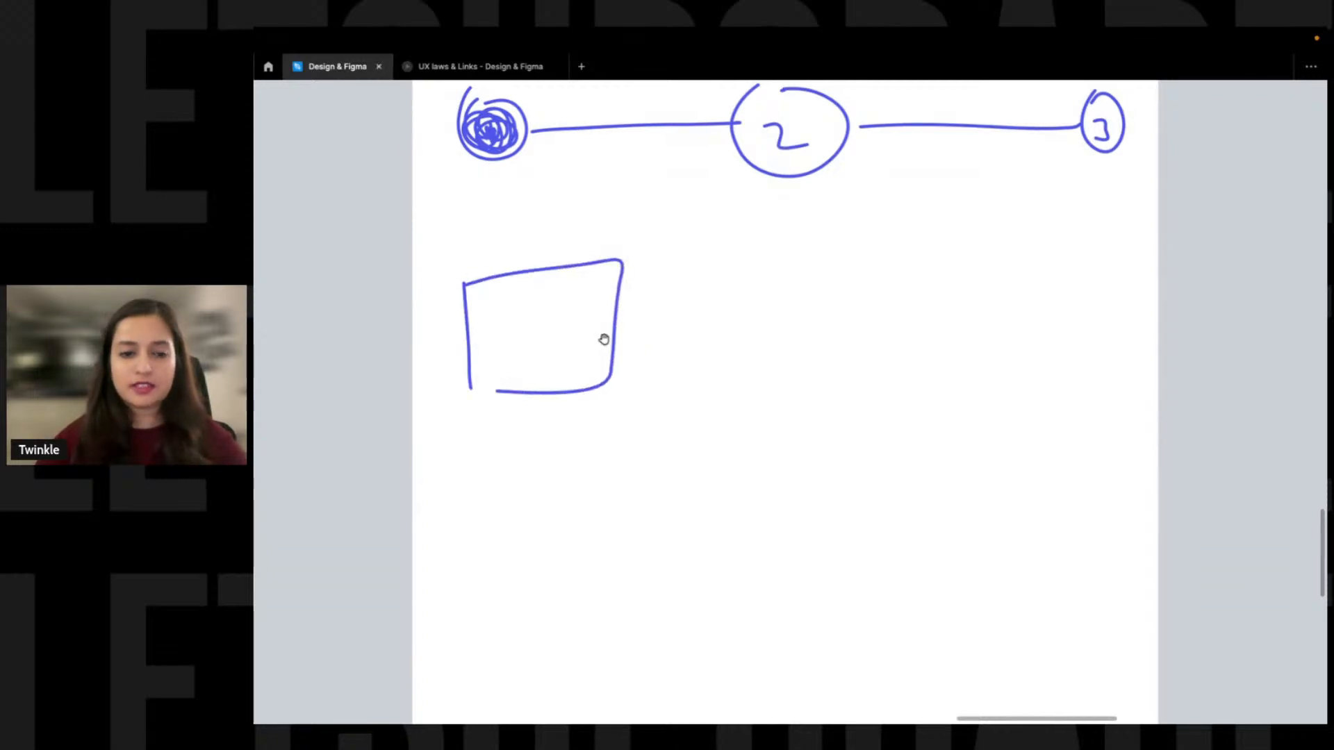
pyautogui.scroll(-3, 590, 339)
pyautogui.hscroll(-2, 590, 339)
pyautogui.moveTo(533, 342)
pyautogui.mouseDown()
pyautogui.moveTo(543, 460)
pyautogui.moveTo(667, 434)
pyautogui.moveTo(588, 459)
pyautogui.mouseUp()
pyautogui.moveTo(545, 524); pyautogui.dragTo(549, 601)
pyautogui.moveTo(533, 510)
pyautogui.mouseDown()
pyautogui.moveTo(708, 486)
pyautogui.moveTo(554, 618)
pyautogui.mouseUp()
# Sketch a title line, a small boxed size label and a price sign beside the first product box
pyautogui.scroll(3, 598, 539)
pyautogui.hscroll(2, 598, 539)
pyautogui.moveTo(636, 257); pyautogui.dragTo(831, 236)
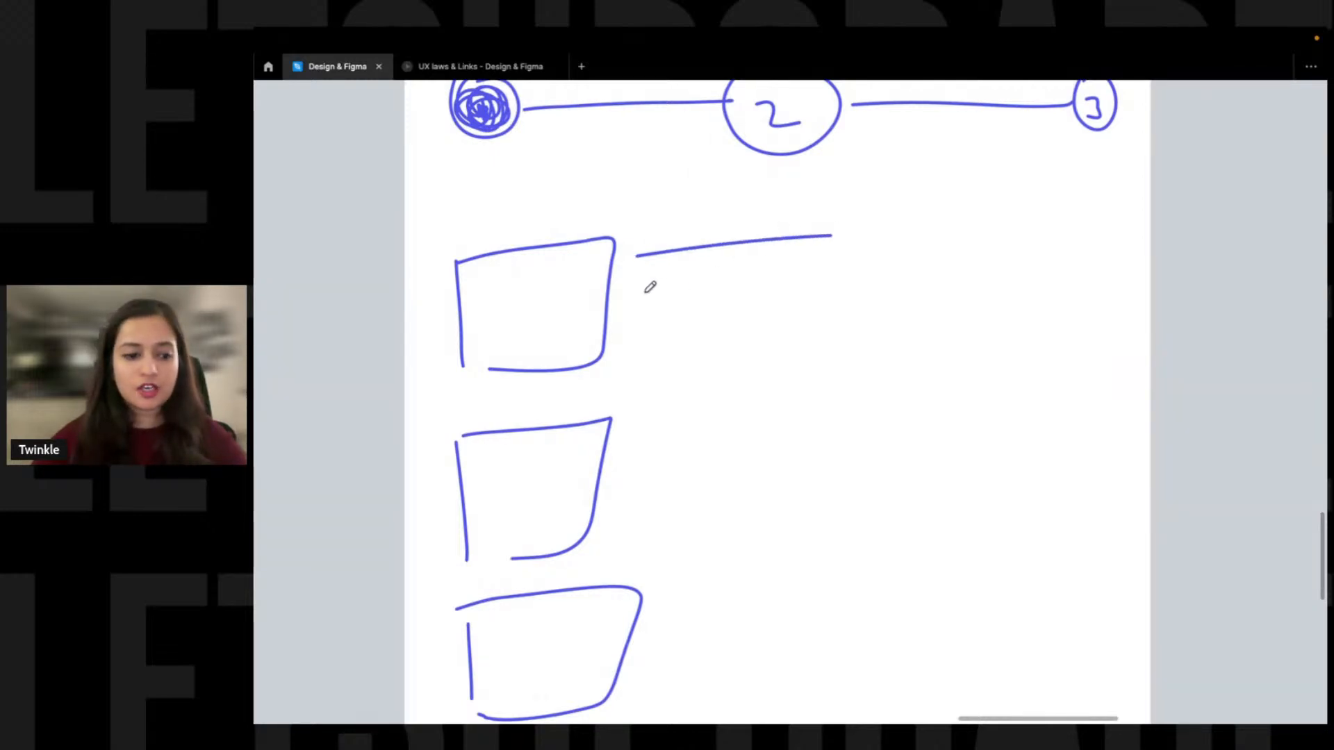
pyautogui.moveTo(643, 291)
pyautogui.mouseDown()
pyautogui.moveTo(691, 292)
pyautogui.moveTo(642, 312)
pyautogui.mouseUp()
pyautogui.moveTo(643, 290)
pyautogui.mouseDown()
pyautogui.moveTo(699, 289)
pyautogui.moveTo(651, 314)
pyautogui.moveTo(687, 293)
pyautogui.moveTo(703, 309)
pyautogui.mouseUp()
pyautogui.scroll(-1, 724, 328)
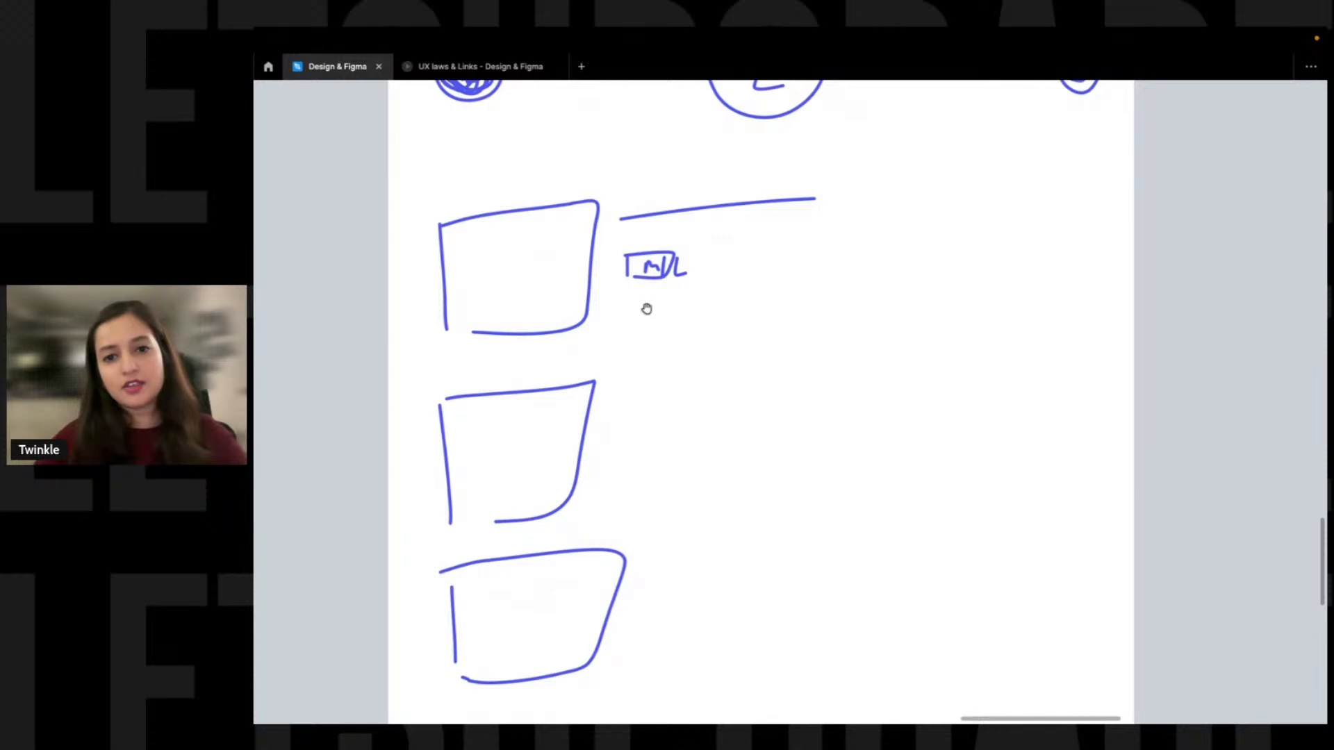
pyautogui.scroll(1, 657, 313)
pyautogui.moveTo(635, 327)
pyautogui.mouseDown()
pyautogui.moveTo(648, 341)
pyautogui.moveTo(632, 321)
pyautogui.mouseUp()
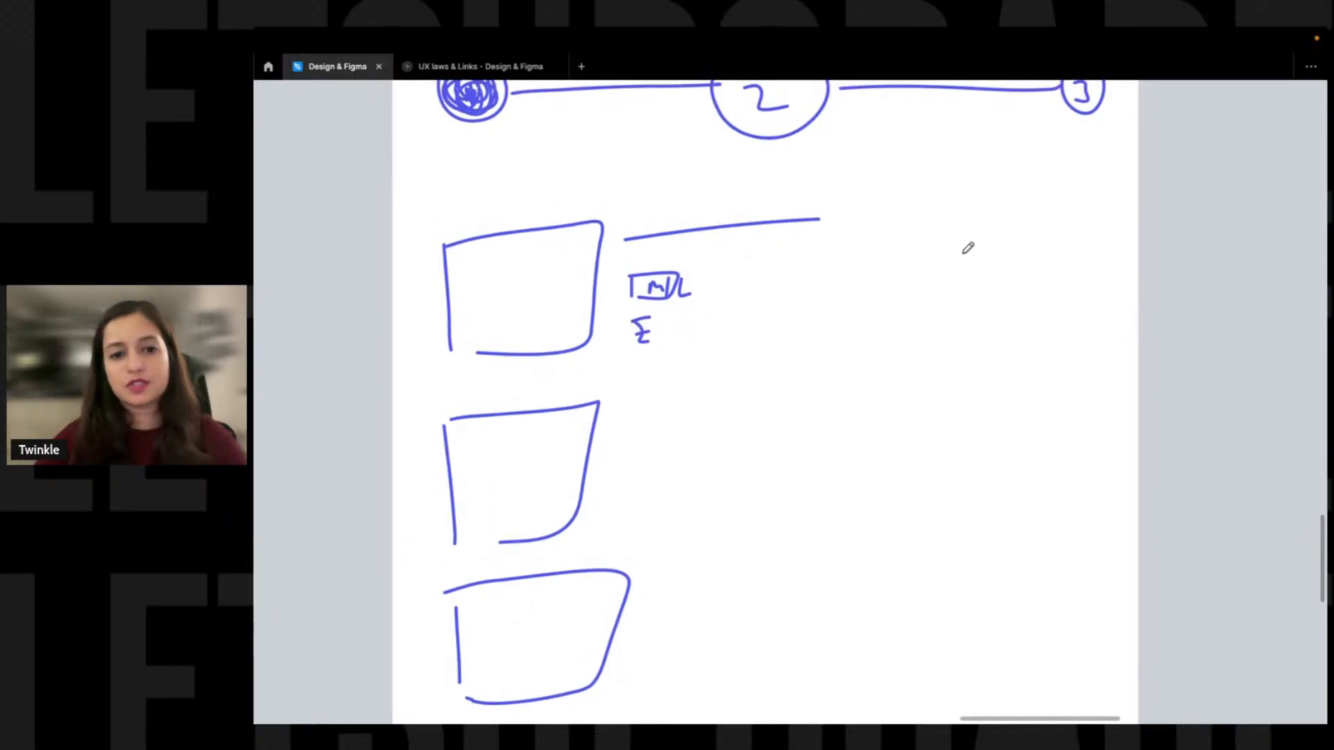
# Sketch a checkbox to the left of the first product box, and a heart and a cross at the row's right end
pyautogui.moveTo(407, 262); pyautogui.dragTo(405, 297)
pyautogui.moveTo(1093, 229)
pyautogui.mouseDown()
pyautogui.moveTo(1091, 255)
pyautogui.moveTo(1107, 248)
pyautogui.mouseUp()
pyautogui.hotkey('ctrl', 'z')
pyautogui.moveTo(1108, 229)
pyautogui.mouseDown()
pyautogui.moveTo(1088, 248)
pyautogui.moveTo(1097, 255)
pyautogui.moveTo(1109, 234)
pyautogui.mouseUp()
# Draw a straight divider under each of the three product boxes and a full-width double line beneath the last one
pyautogui.hscroll(-2, 1056, 259)
pyautogui.scroll(-2, 1038, 305)
pyautogui.hscroll(1, 1038, 306)
pyautogui.scroll(-2, 728, 306)
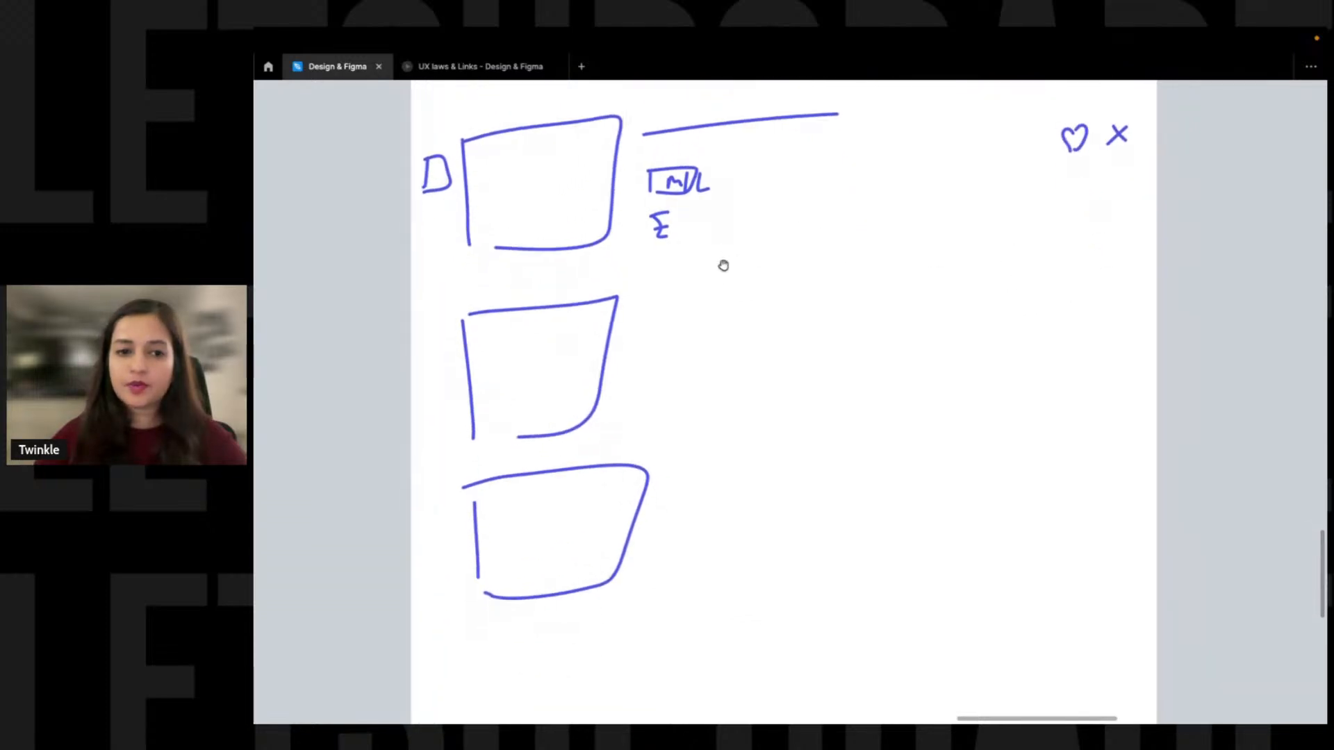
pyautogui.moveTo(453, 284); pyautogui.dragTo(1122, 284)
pyautogui.moveTo(461, 458)
pyautogui.mouseDown()
pyautogui.moveTo(948, 407)
pyautogui.moveTo(1106, 412)
pyautogui.moveTo(1116, 460)
pyautogui.mouseUp()
pyautogui.scroll(-8, 707, 209)
pyautogui.moveTo(459, 423)
pyautogui.mouseDown()
pyautogui.moveTo(874, 404)
pyautogui.moveTo(1108, 424)
pyautogui.mouseUp()
pyautogui.scroll(-4, 590, 396)
pyautogui.moveTo(428, 413)
pyautogui.mouseDown()
pyautogui.moveTo(640, 391)
pyautogui.moveTo(1170, 409)
pyautogui.mouseUp()
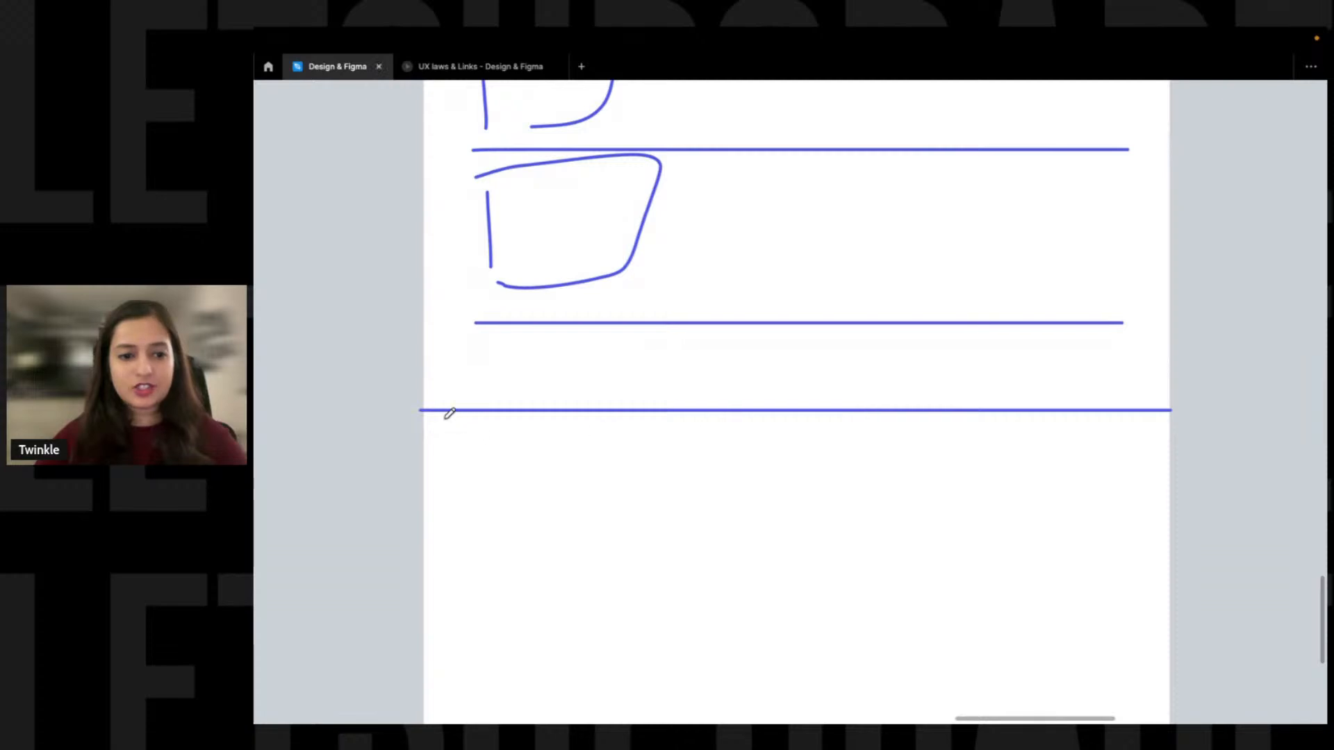
pyautogui.moveTo(428, 421); pyautogui.dragTo(1167, 413)
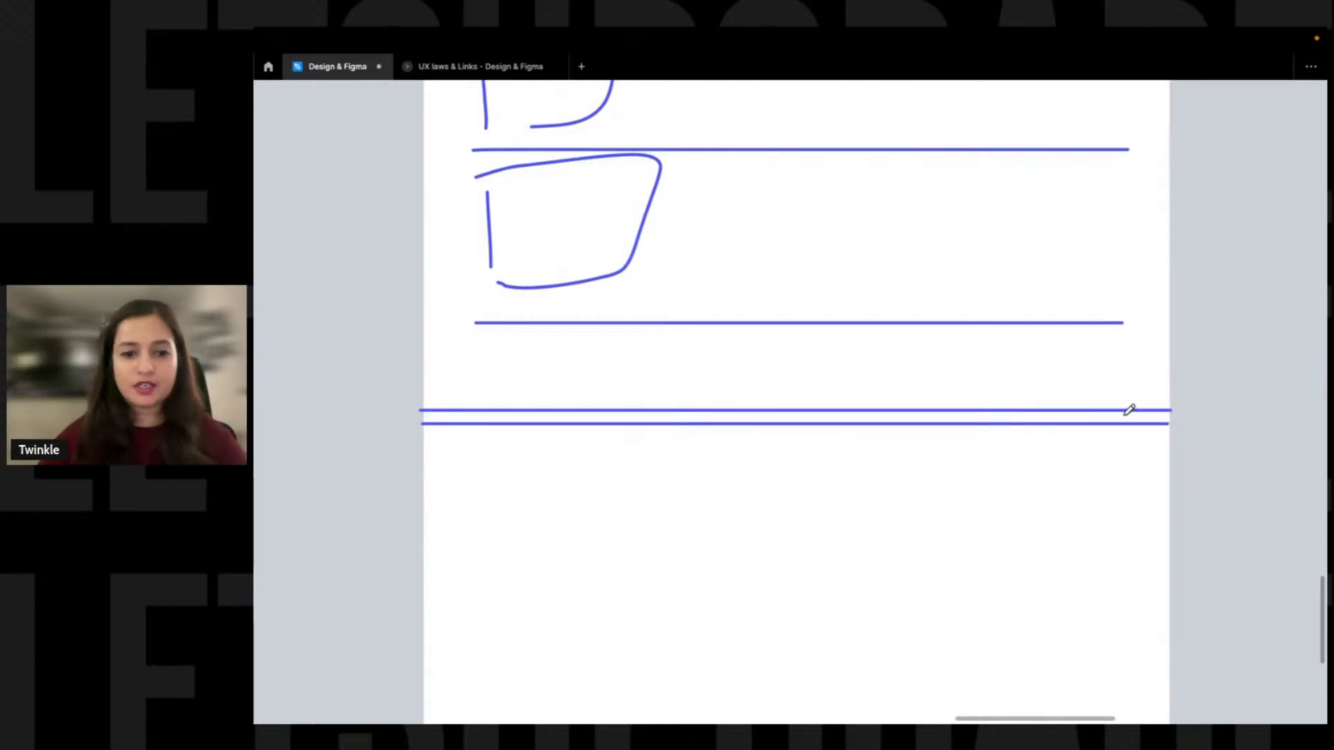
# Sketch a wide coupon card below the double line, with a percent badge and a chevron, plus an arrow outside the frame
pyautogui.scroll(-2, 779, 383)
pyautogui.scroll(-2, 581, 364)
pyautogui.moveTo(479, 332)
pyautogui.mouseDown()
pyautogui.moveTo(481, 389)
pyautogui.moveTo(471, 337)
pyautogui.moveTo(636, 321)
pyautogui.moveTo(1152, 337)
pyautogui.moveTo(1097, 416)
pyautogui.moveTo(496, 412)
pyautogui.mouseUp()
pyautogui.moveTo(527, 352)
pyautogui.mouseDown()
pyautogui.moveTo(560, 364)
pyautogui.moveTo(522, 396)
pyautogui.moveTo(534, 369)
pyautogui.mouseUp()
pyautogui.hotkey('ctrl', 'z')
pyautogui.moveTo(1102, 364)
pyautogui.mouseDown()
pyautogui.moveTo(1100, 385)
pyautogui.moveTo(1110, 323)
pyautogui.moveTo(1125, 344)
pyautogui.mouseUp()
pyautogui.hscroll(3, 1079, 389)
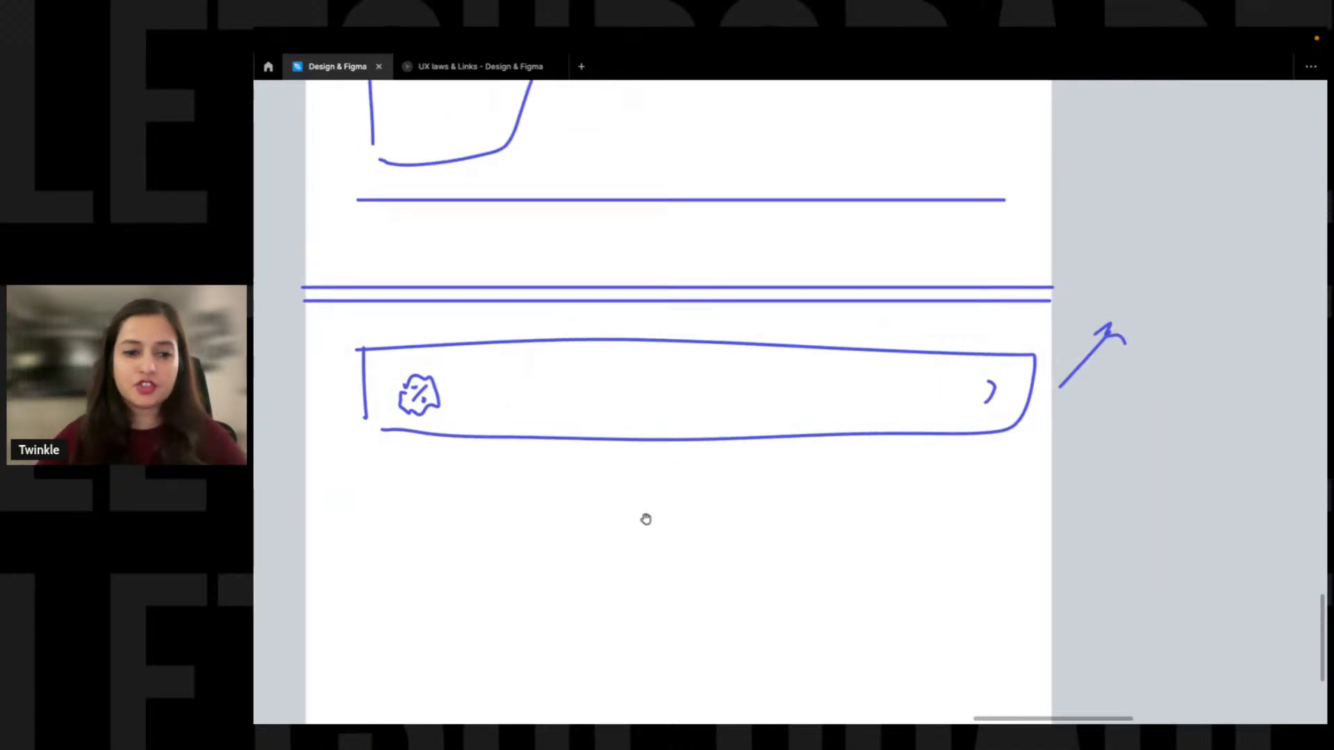
# Draw a second full-width double line beneath the coupon card
pyautogui.scroll(-5, 652, 514)
pyautogui.hscroll(-2, 651, 514)
pyautogui.moveTo(421, 253); pyautogui.dragTo(1152, 252)
pyautogui.moveTo(421, 266)
pyautogui.mouseDown()
pyautogui.moveTo(599, 254)
pyautogui.moveTo(1136, 265)
pyautogui.mouseUp()
# Sketch a row under the progress tracker between two lines, handwriting "Address" at its left end and "Change" at its right end
pyautogui.scroll(15, 685, 196)
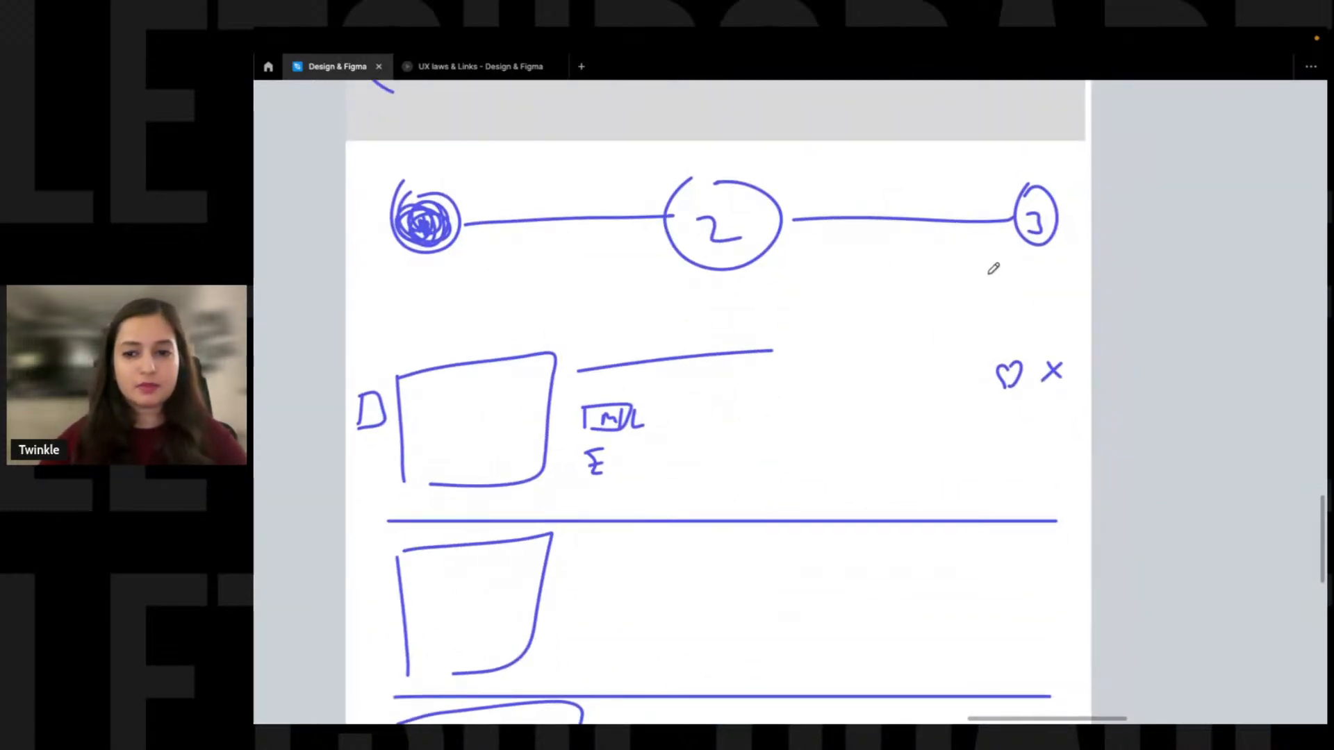
pyautogui.moveTo(356, 274)
pyautogui.mouseDown()
pyautogui.moveTo(922, 265)
pyautogui.moveTo(1077, 278)
pyautogui.mouseUp()
pyautogui.moveTo(393, 291)
pyautogui.mouseDown()
pyautogui.moveTo(387, 316)
pyautogui.moveTo(444, 287)
pyautogui.moveTo(439, 306)
pyautogui.moveTo(495, 294)
pyautogui.mouseUp()
pyautogui.moveTo(345, 342); pyautogui.dragTo(1097, 336)
pyautogui.moveTo(1003, 294); pyautogui.dragTo(994, 314)
pyautogui.moveTo(1014, 295)
pyautogui.mouseDown()
pyautogui.moveTo(1059, 305)
pyautogui.moveTo(1073, 326)
pyautogui.moveTo(1082, 304)
pyautogui.mouseUp()
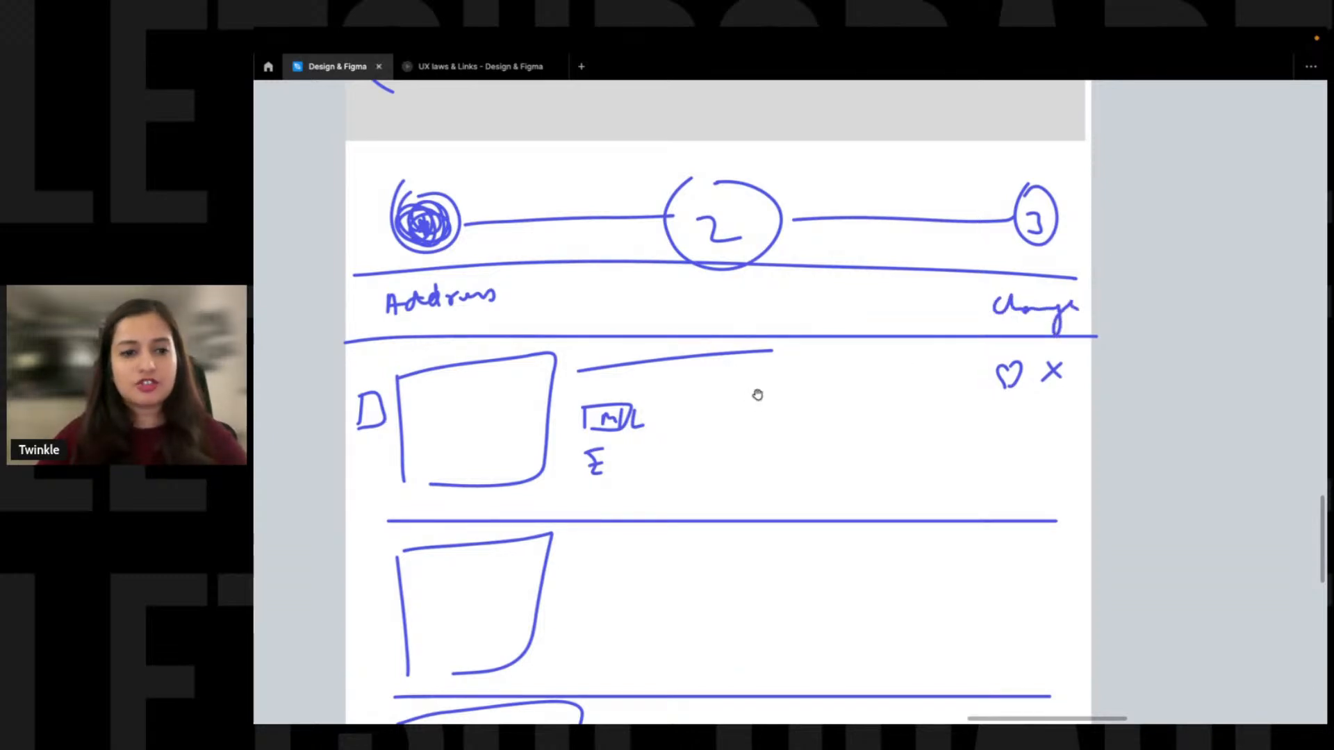
# Handwrite a boxed "Delivery" label beside the third product box
pyautogui.scroll(-4, 748, 452)
pyautogui.scroll(-6, 742, 495)
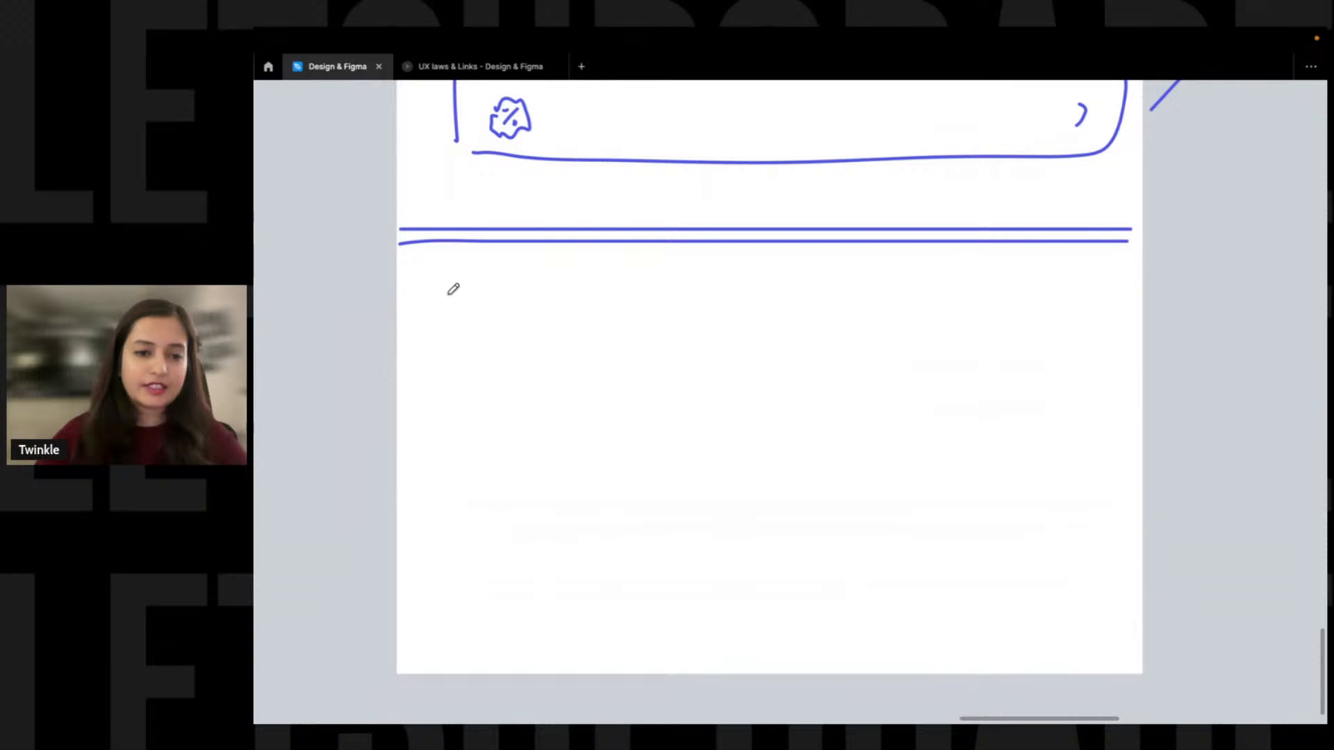
pyautogui.scroll(5, 445, 287)
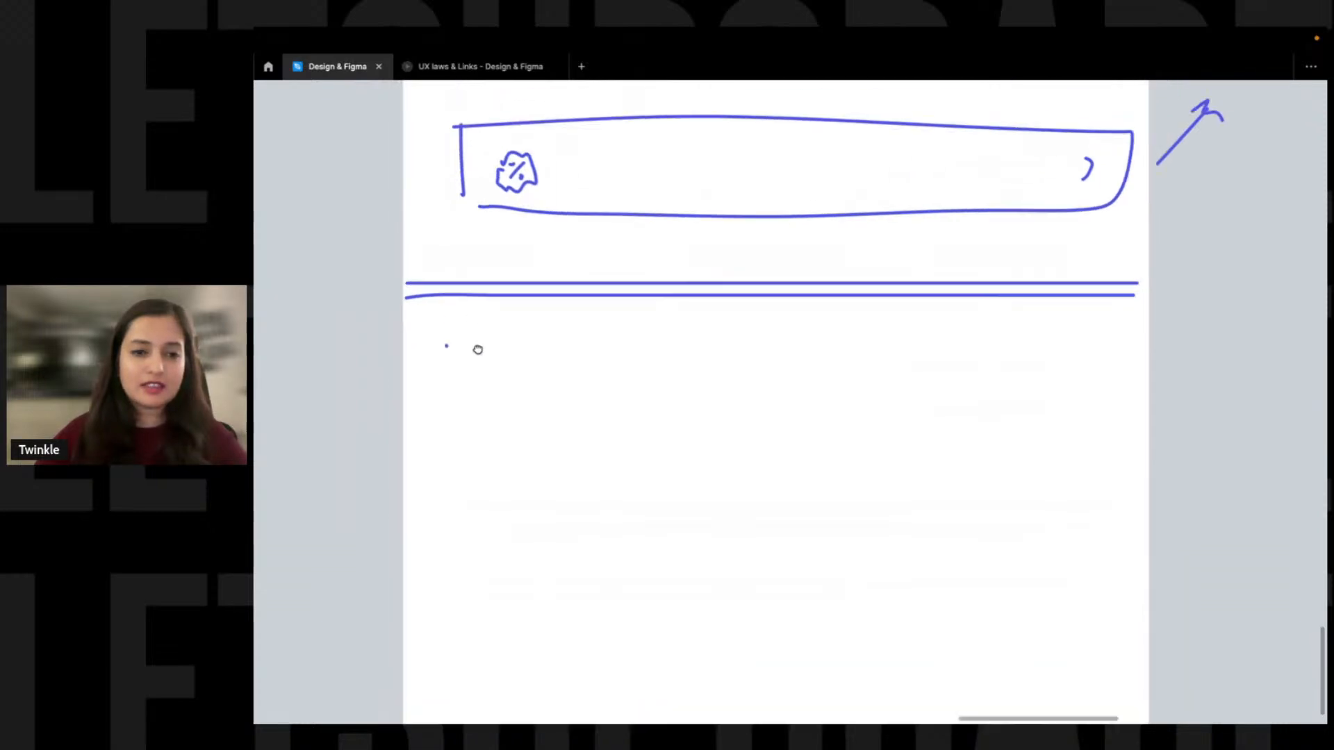
pyautogui.moveTo(638, 171); pyautogui.dragTo(638, 194)
pyautogui.moveTo(637, 169)
pyautogui.mouseDown()
pyautogui.moveTo(692, 152)
pyautogui.moveTo(745, 207)
pyautogui.moveTo(652, 201)
pyautogui.mouseUp()
pyautogui.moveTo(652, 181)
pyautogui.mouseDown()
pyautogui.moveTo(663, 199)
pyautogui.moveTo(701, 184)
pyautogui.moveTo(764, 189)
pyautogui.moveTo(759, 236)
pyautogui.mouseUp()
# Handwrite the heading "Payment" below the second double line
pyautogui.scroll(-5, 626, 314)
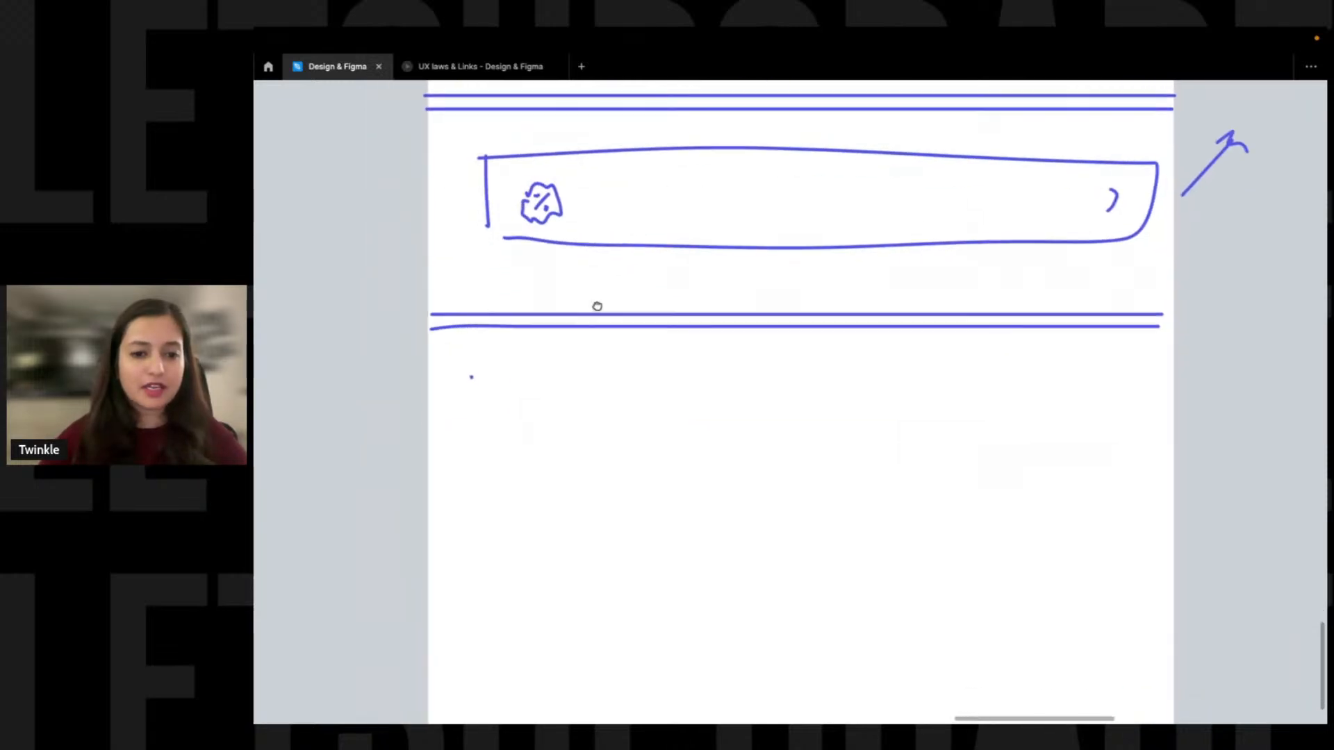
pyautogui.moveTo(456, 292)
pyautogui.mouseDown()
pyautogui.moveTo(459, 337)
pyautogui.moveTo(458, 314)
pyautogui.mouseUp()
pyautogui.moveTo(477, 337)
pyautogui.mouseDown()
pyautogui.moveTo(528, 354)
pyautogui.moveTo(575, 322)
pyautogui.moveTo(613, 320)
pyautogui.moveTo(610, 293)
pyautogui.moveTo(636, 300)
pyautogui.mouseUp()
# Sketch a rounded button with a scribbled label at the bottom of the frame
pyautogui.scroll(-10, 693, 329)
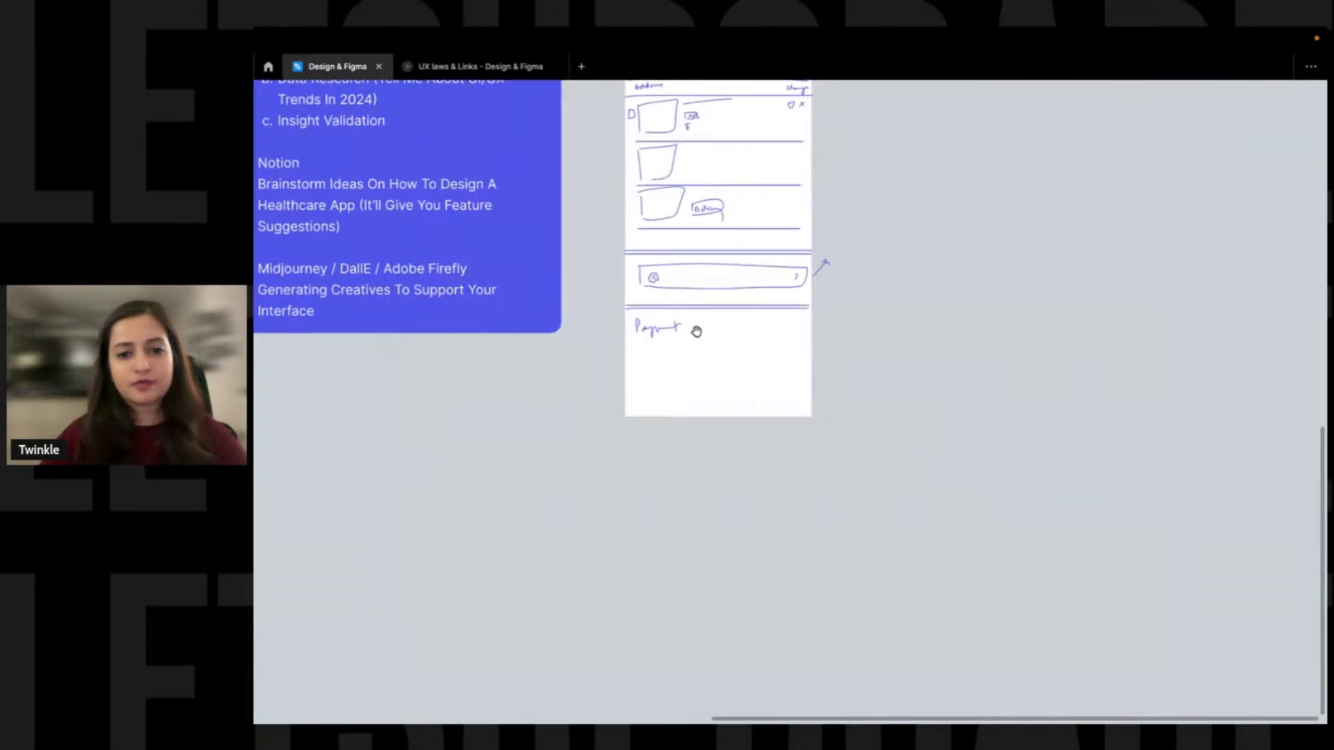
pyautogui.scroll(2, 695, 329)
pyautogui.moveTo(619, 456)
pyautogui.mouseDown()
pyautogui.moveTo(687, 444)
pyautogui.moveTo(723, 475)
pyautogui.moveTo(634, 482)
pyautogui.moveTo(640, 498)
pyautogui.moveTo(712, 485)
pyautogui.mouseUp()
pyautogui.scroll(1, 660, 473)
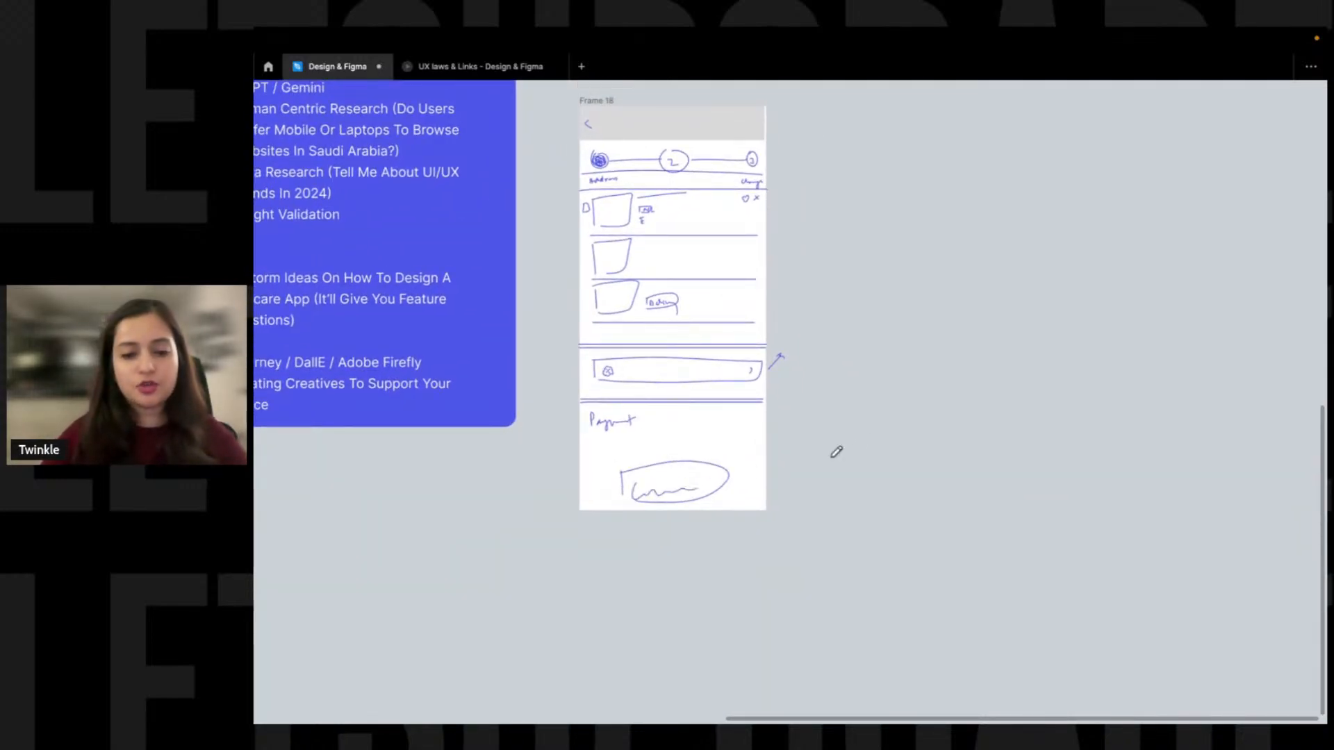
# Fill the header bar with the blue sampled from the AI tools card
pyautogui.scroll(3, 722, 436)
pyautogui.moveTo(567, 167); pyautogui.dragTo(827, 588)
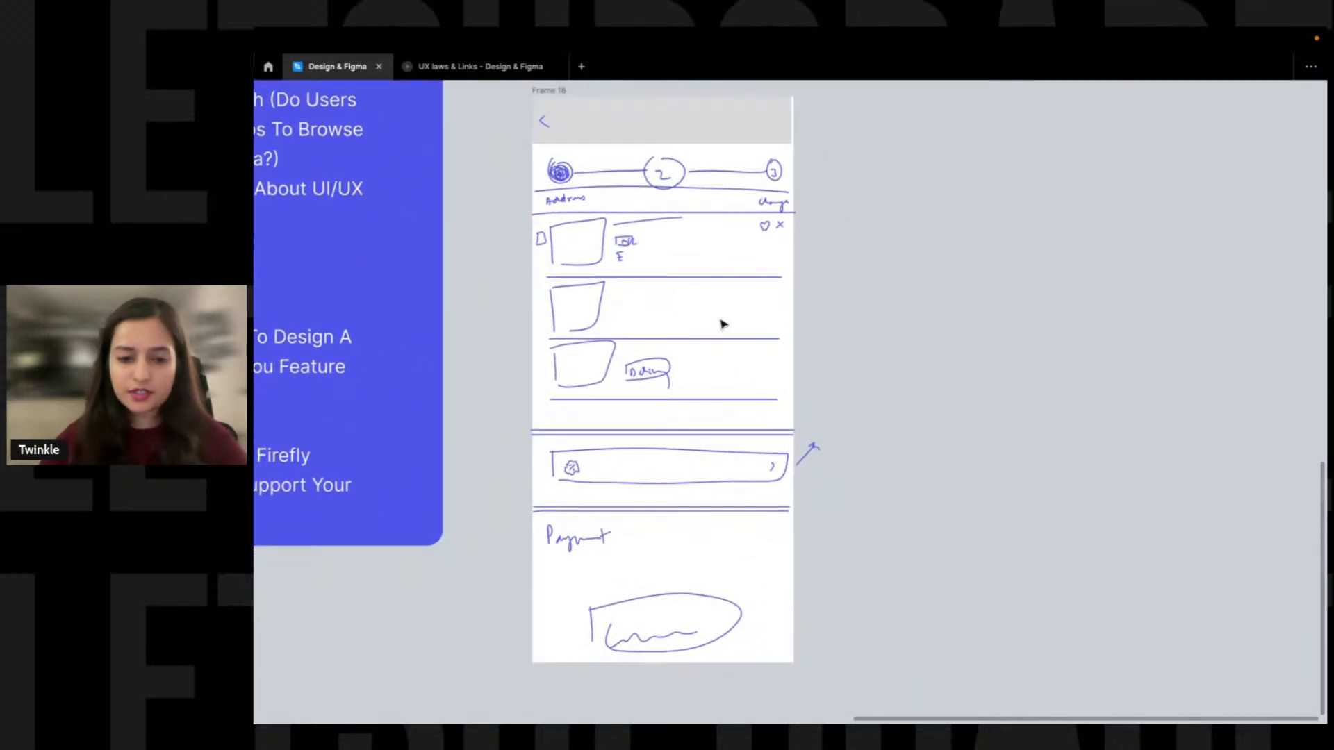
pyautogui.scroll(1, 759, 488)
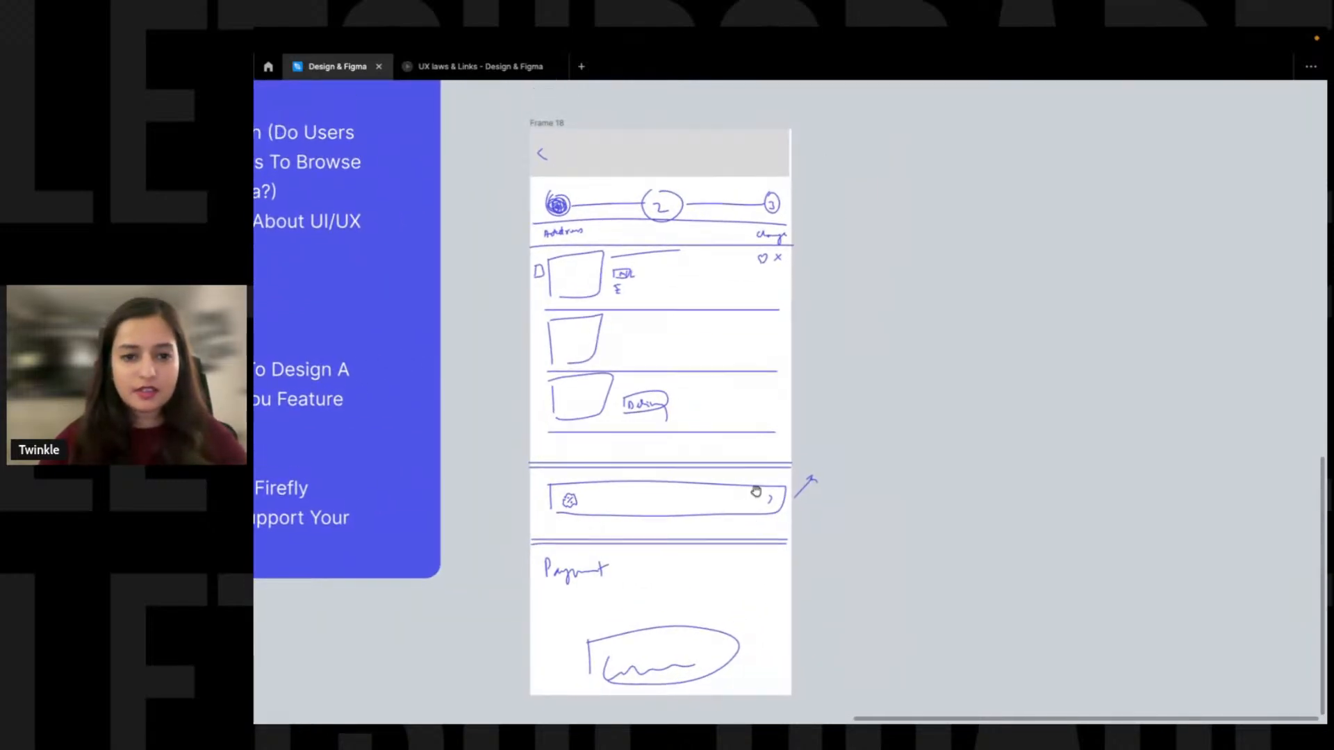
pyautogui.click(642, 154)
pyautogui.press('i')
pyautogui.click(452, 232)
# Recolour the back arrow in the header with white sampled from the frame and deselect it
pyautogui.moveTo(505, 153); pyautogui.dragTo(576, 170)
pyautogui.press('i')
pyautogui.click(680, 286)
pyautogui.click(917, 273)
pyautogui.scroll(-2, 872, 316)
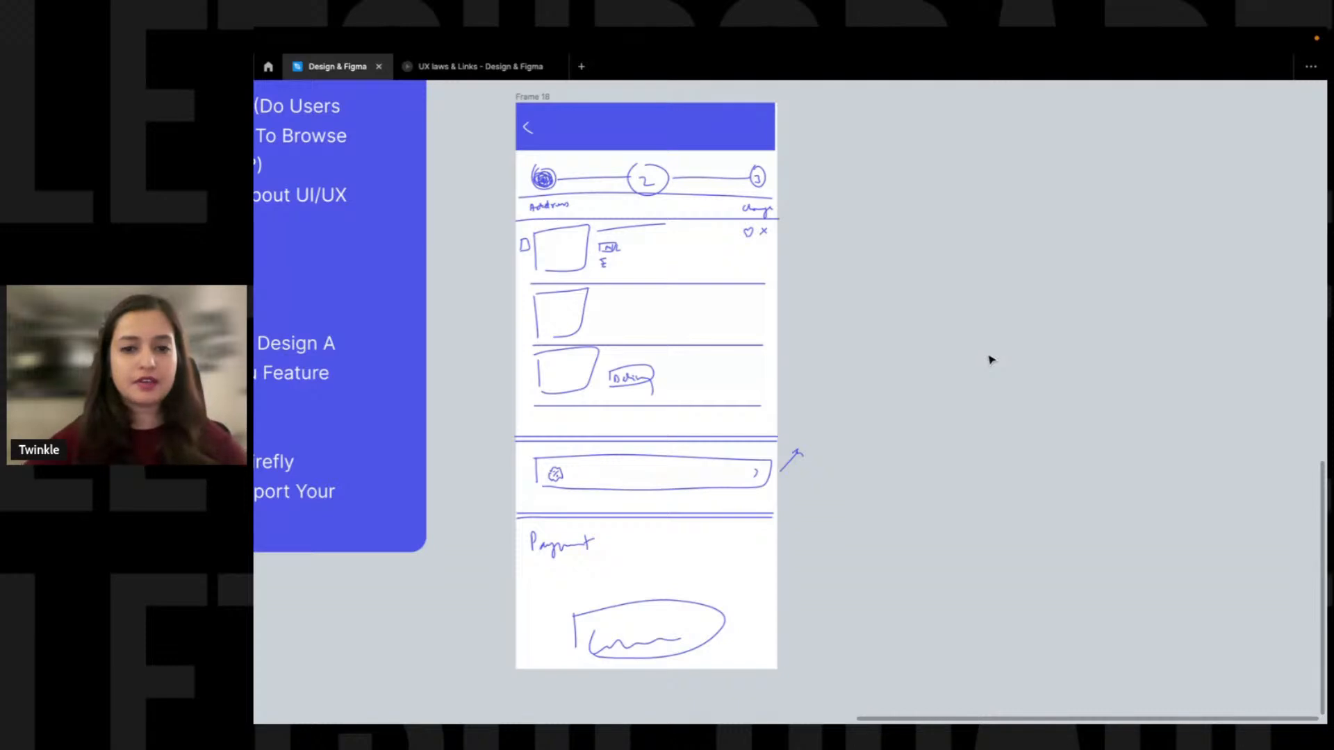
# Inspect the header bar's size and fill properties, then clear the selection
pyautogui.click(764, 143)
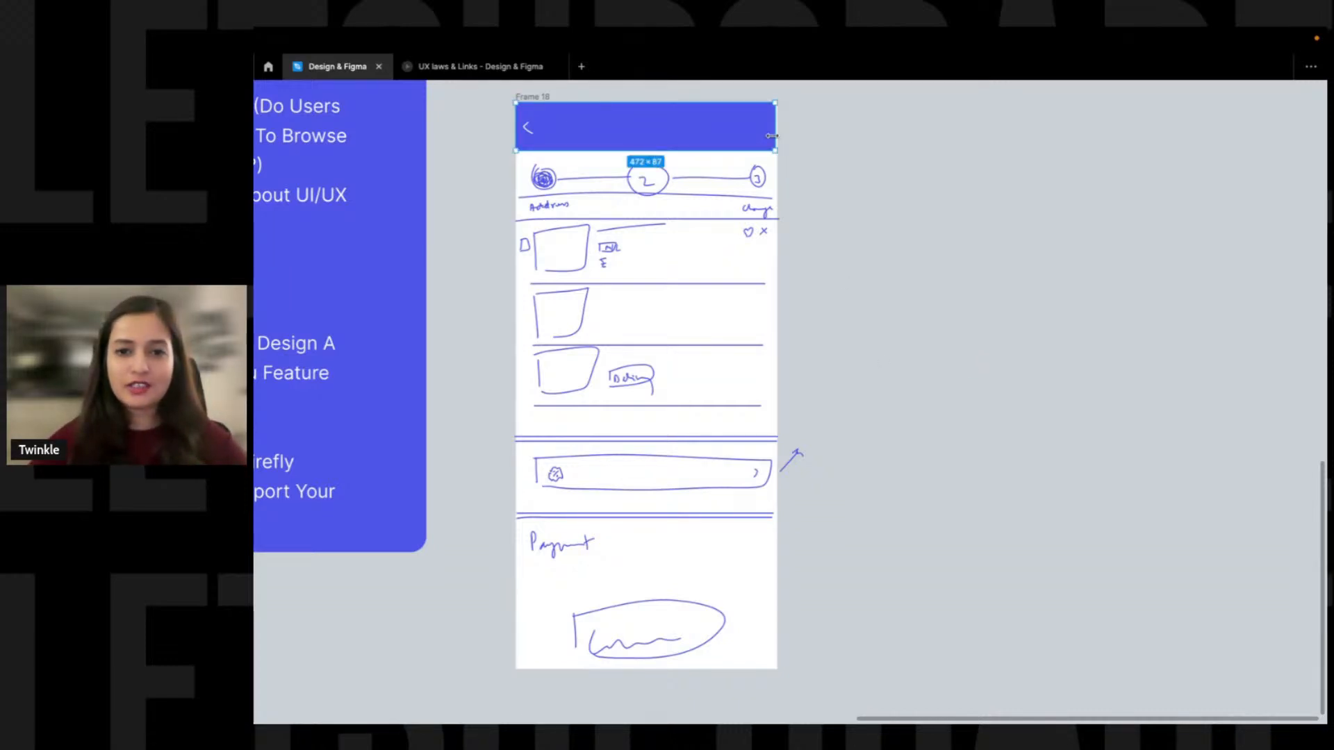
pyautogui.hotkey('ctrl', '\\')
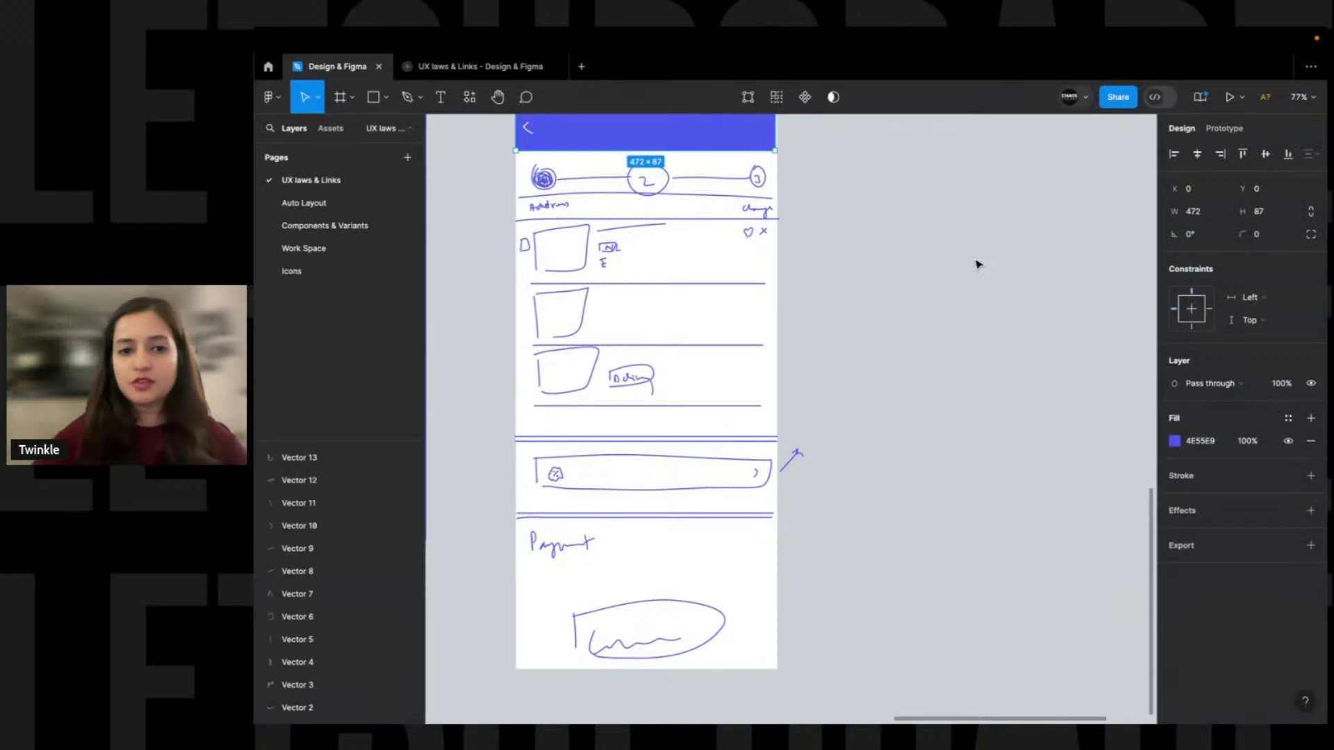
pyautogui.hotkey('ctrl', '\\')
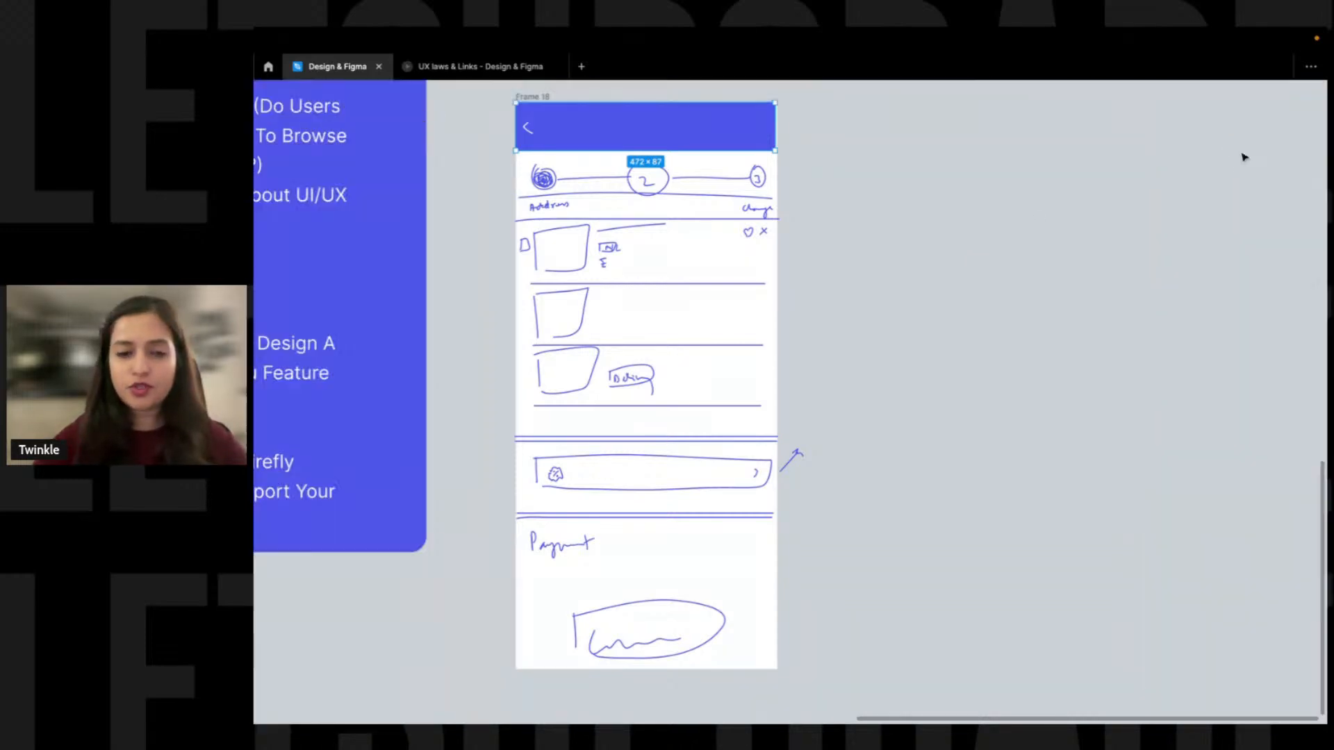
pyautogui.click(923, 312)
pyautogui.scroll(1, 820, 236)
pyautogui.moveTo(502, 157); pyautogui.dragTo(548, 177)
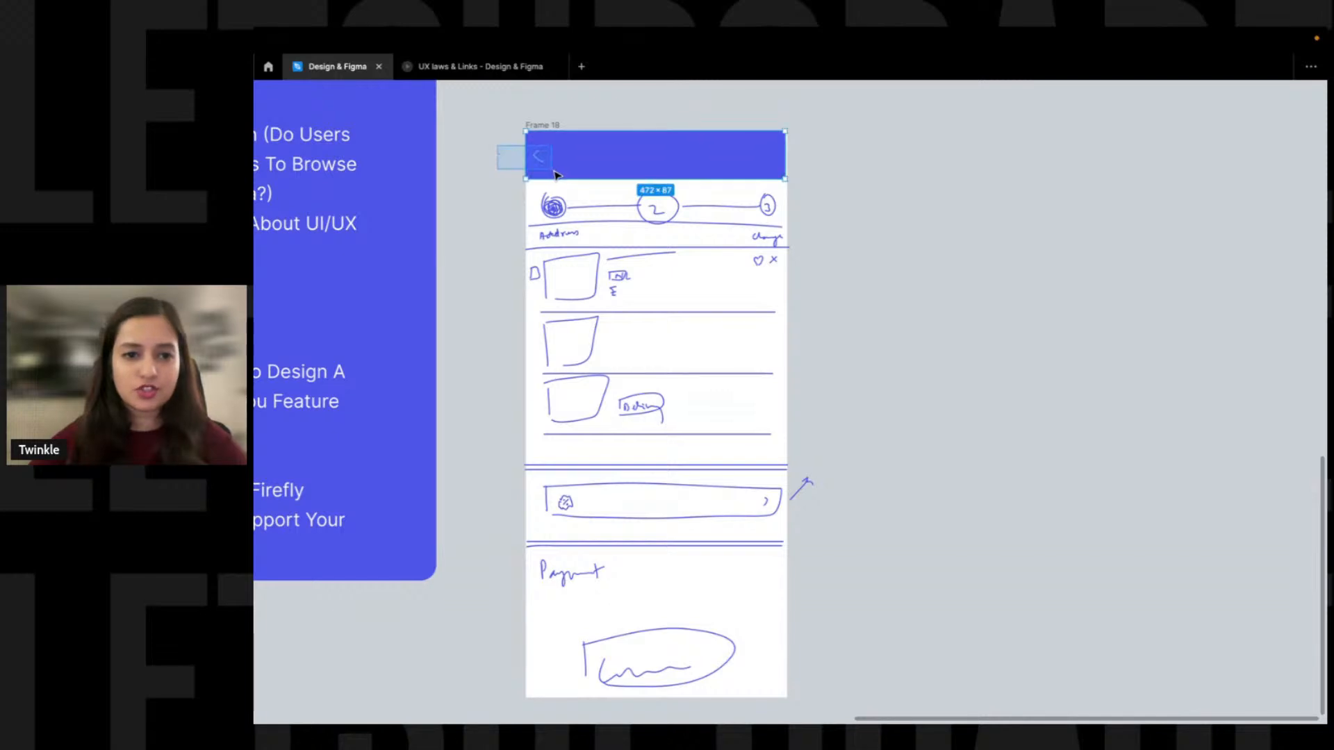
pyautogui.click(869, 169)
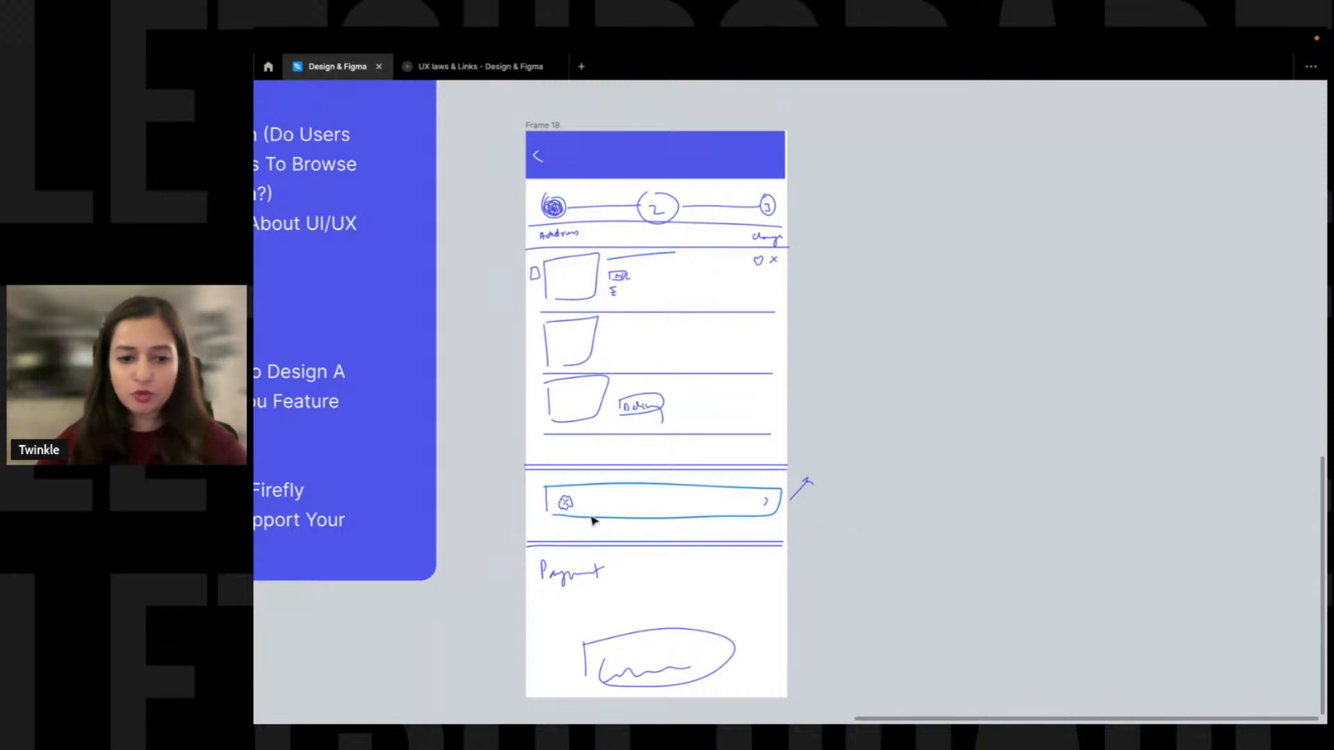
# Widen the header bar to 476 so it reaches the frame's right edge
pyautogui.hscroll(2, 587, 524)
pyautogui.hscroll(1, 812, 375)
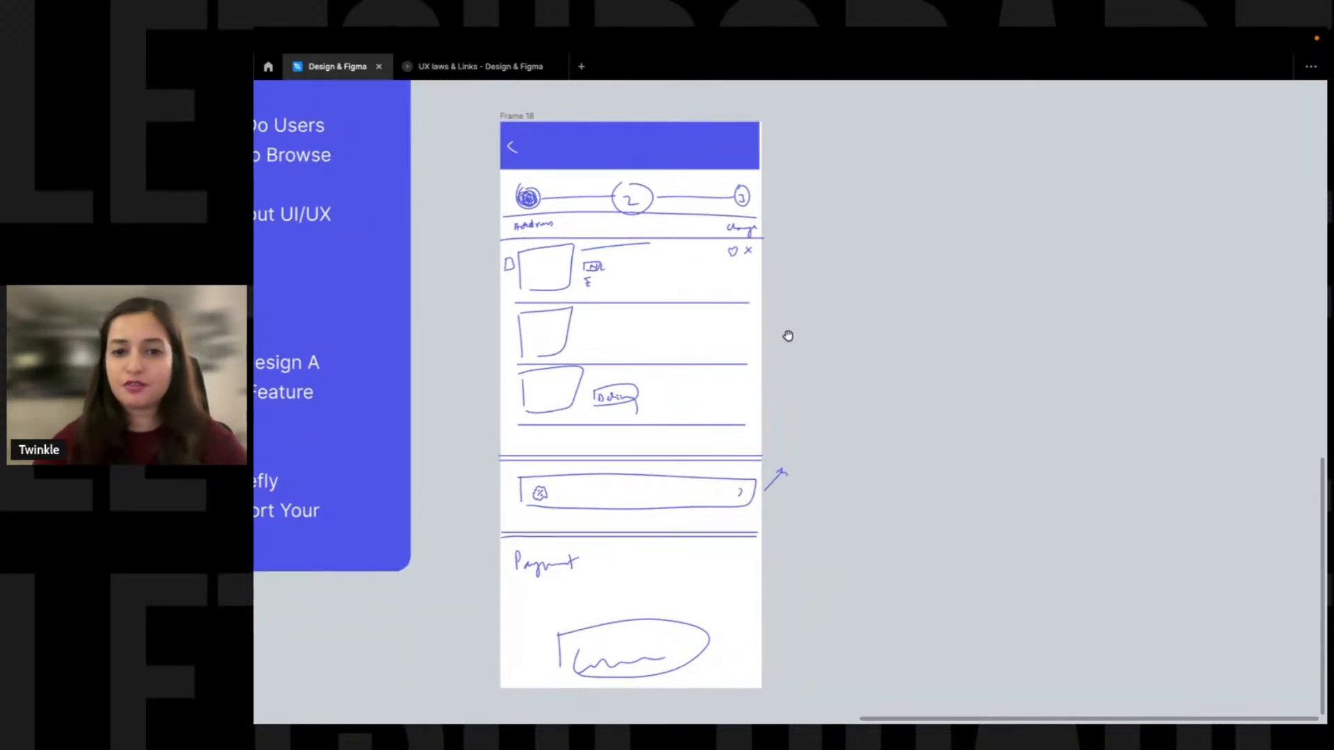
pyautogui.click(742, 150)
pyautogui.moveTo(753, 148); pyautogui.dragTo(760, 147)
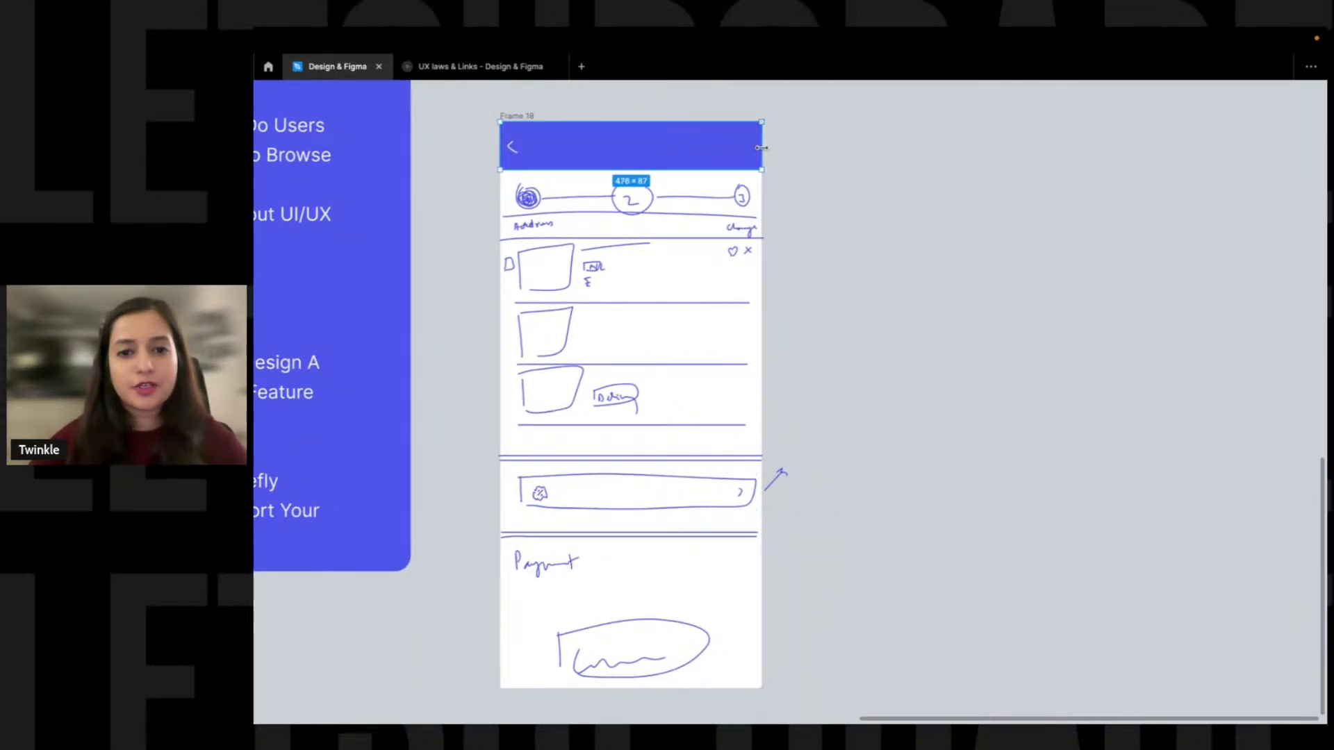
# Duplicate the whole checkout frame and place the copy to the right of the original
pyautogui.click(848, 167)
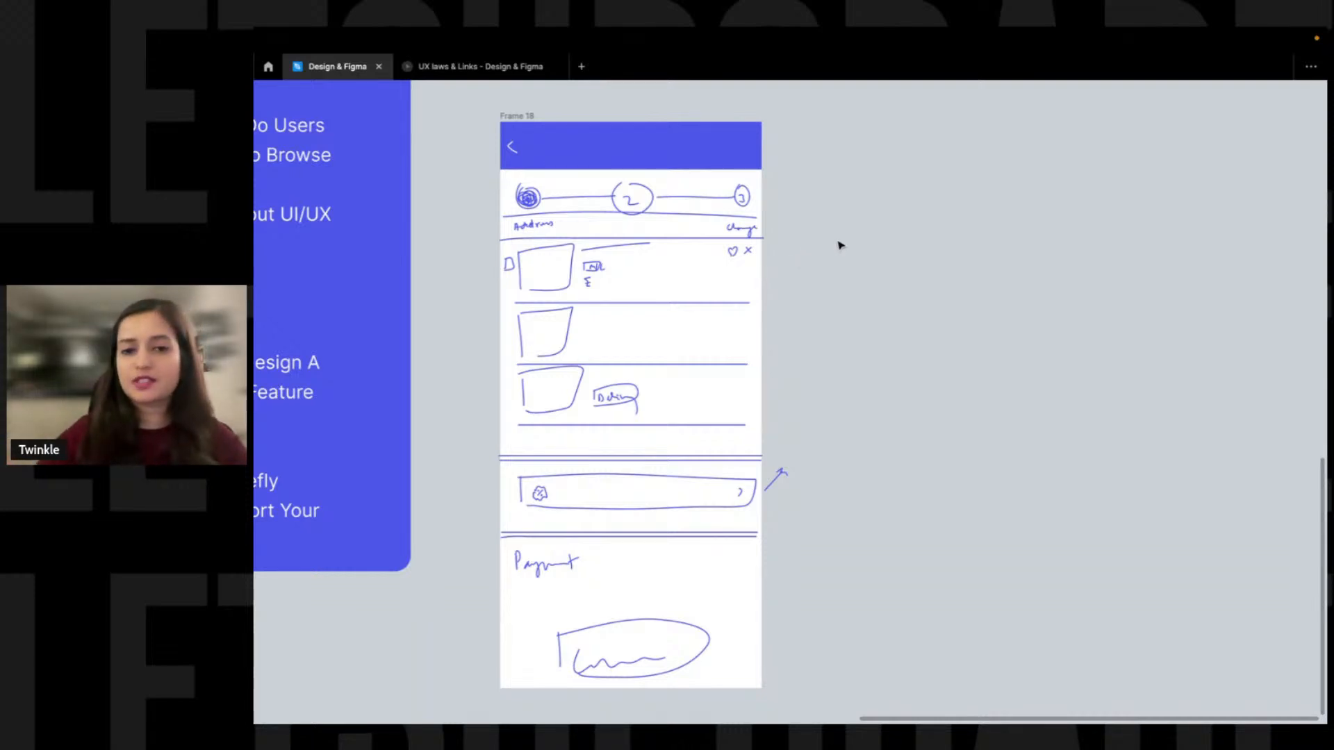
pyautogui.moveTo(814, 153)
pyautogui.mouseDown()
pyautogui.moveTo(502, 462)
pyautogui.moveTo(506, 678)
pyautogui.mouseUp()
pyautogui.click(507, 516)
pyautogui.moveTo(507, 119); pyautogui.dragTo(876, 136)
pyautogui.hscroll(3, 905, 207)
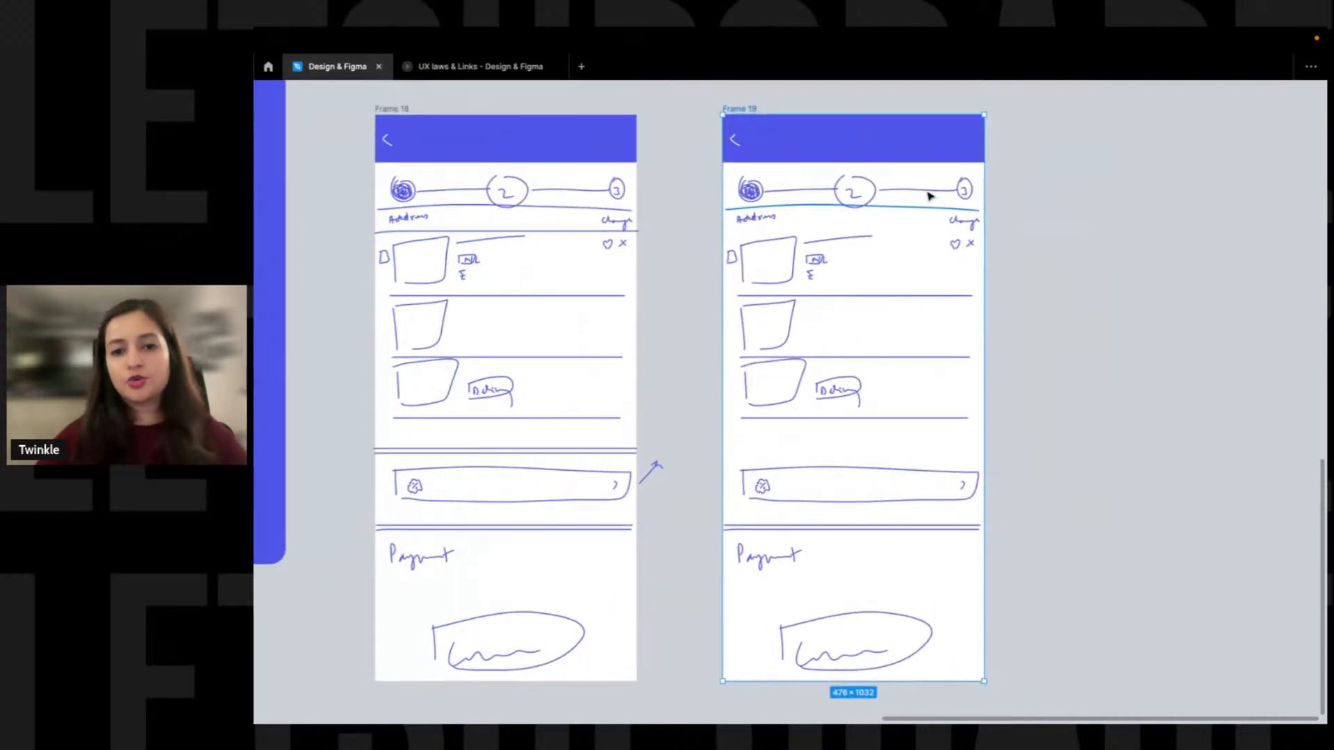
# Try to move the copied frame's contents out to its right, and undo the move
pyautogui.hscroll(2, 1004, 139)
pyautogui.moveTo(985, 129); pyautogui.dragTo(656, 668)
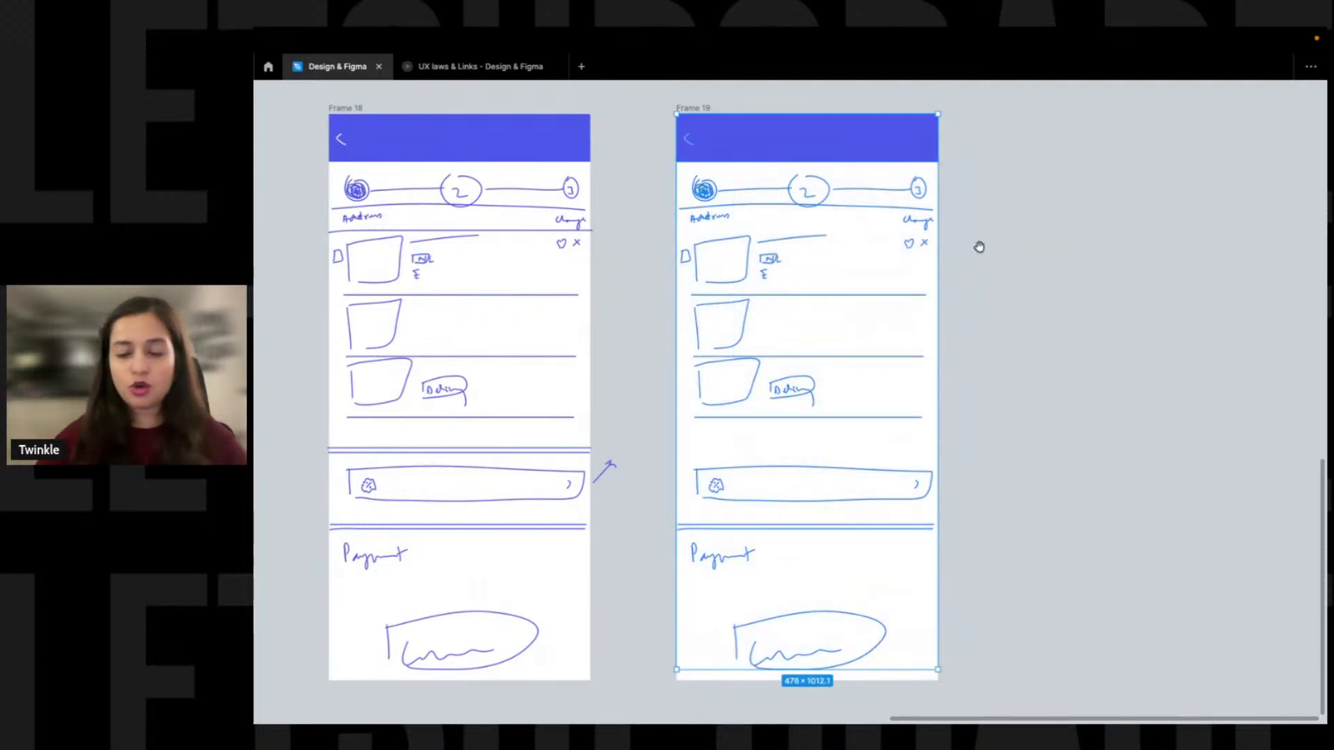
pyautogui.hscroll(2, 979, 247)
pyautogui.moveTo(764, 163); pyautogui.dragTo(1063, 178)
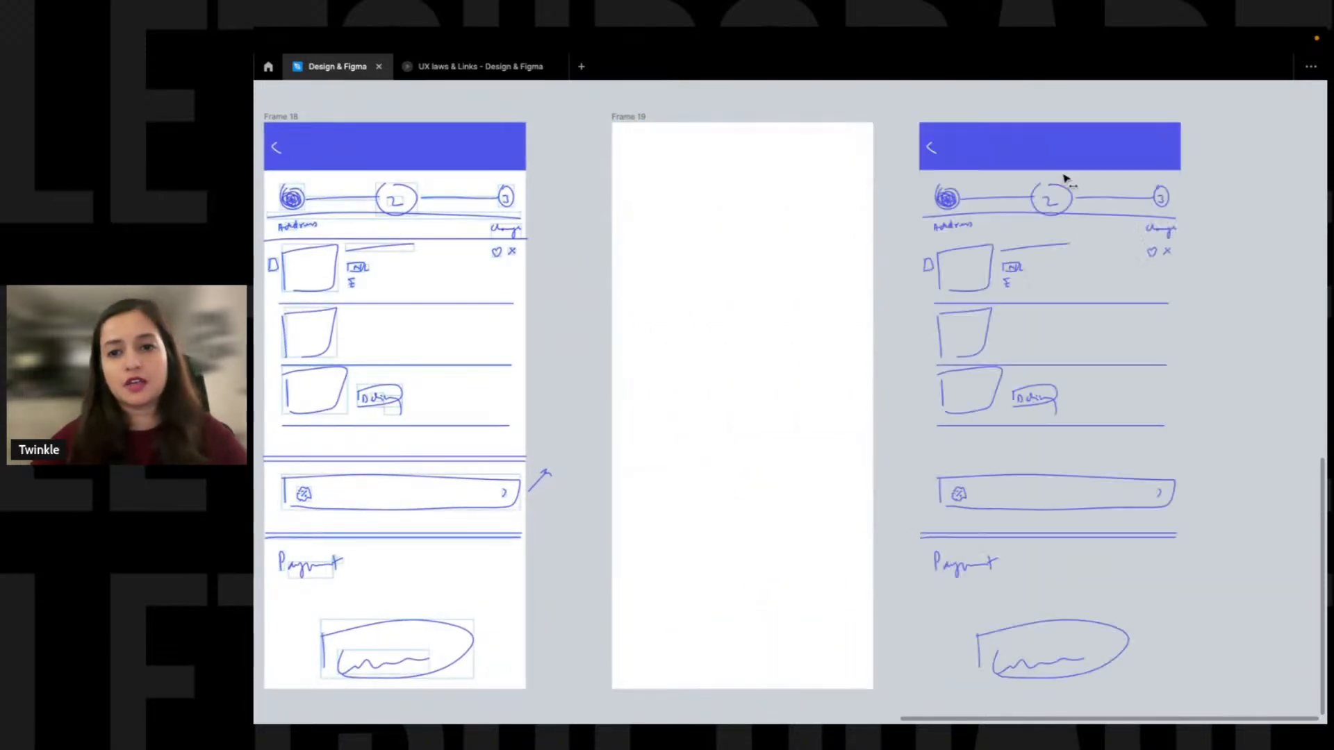
pyautogui.hscroll(1, 884, 190)
pyautogui.hotkey('ctrl', 'z')
pyautogui.click(965, 181)
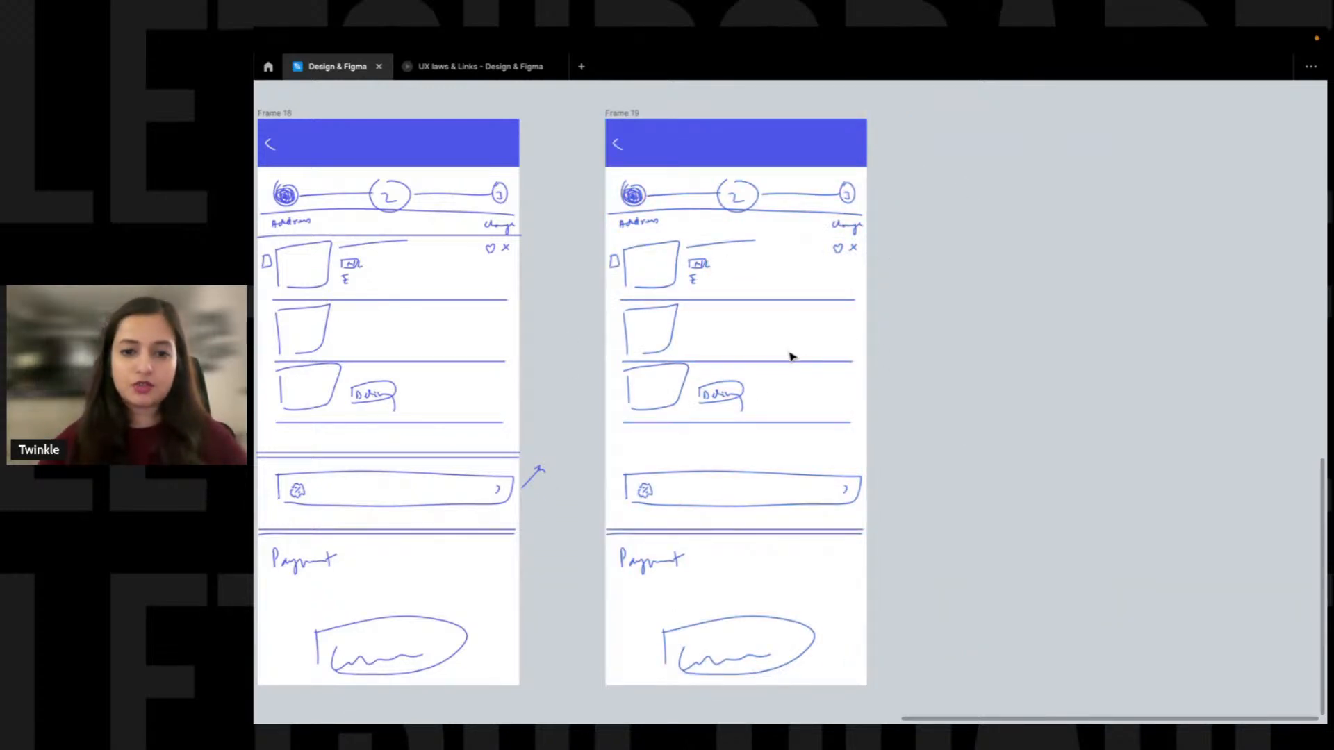
# Examine the copied frame's three-step progress indicator and the divider line beneath it, leaving nothing selected
pyautogui.scroll(1, 694, 278)
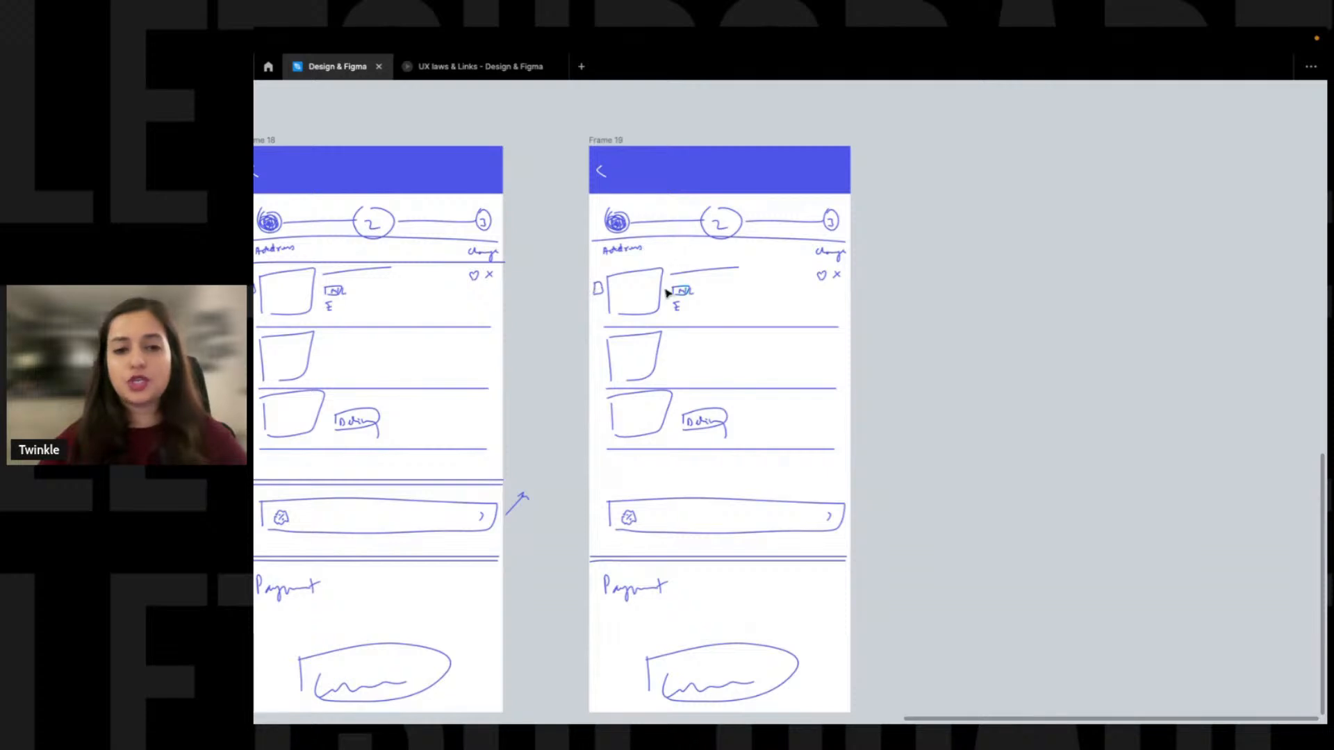
pyautogui.scroll(-1, 652, 351)
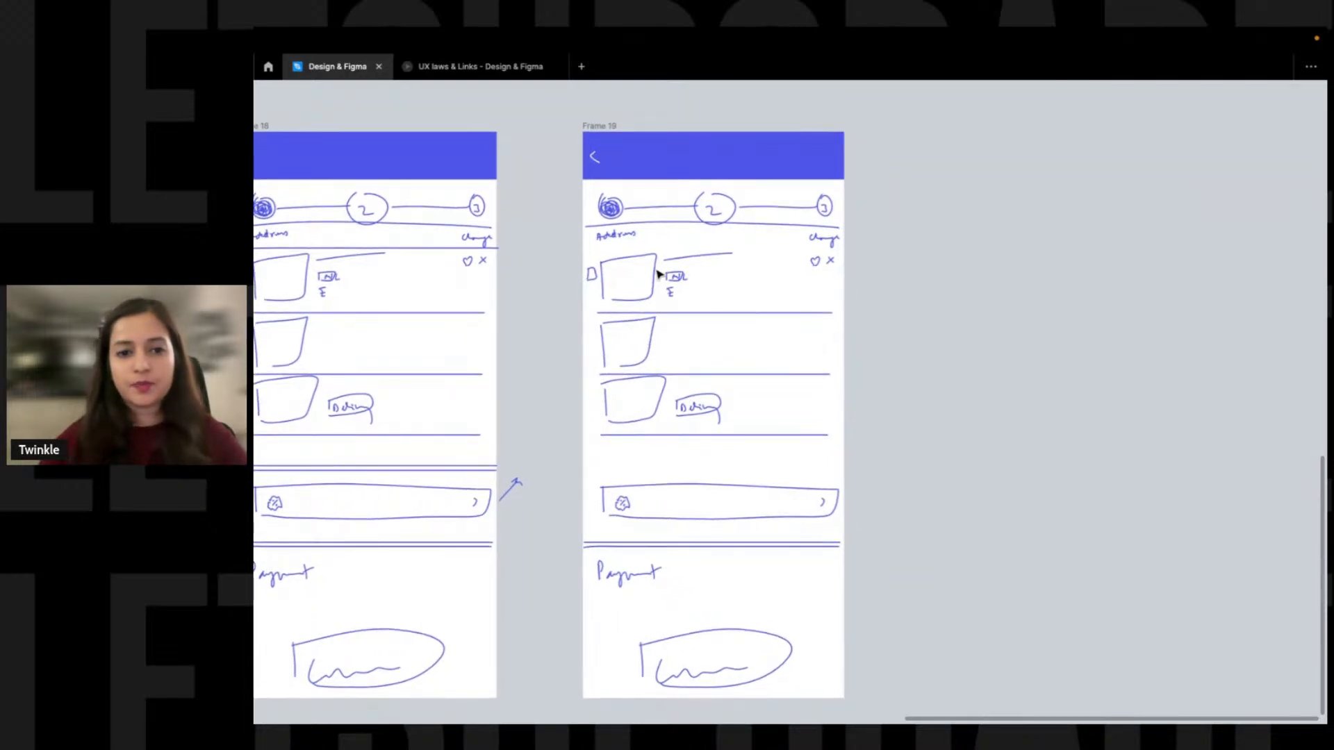
pyautogui.click(634, 199)
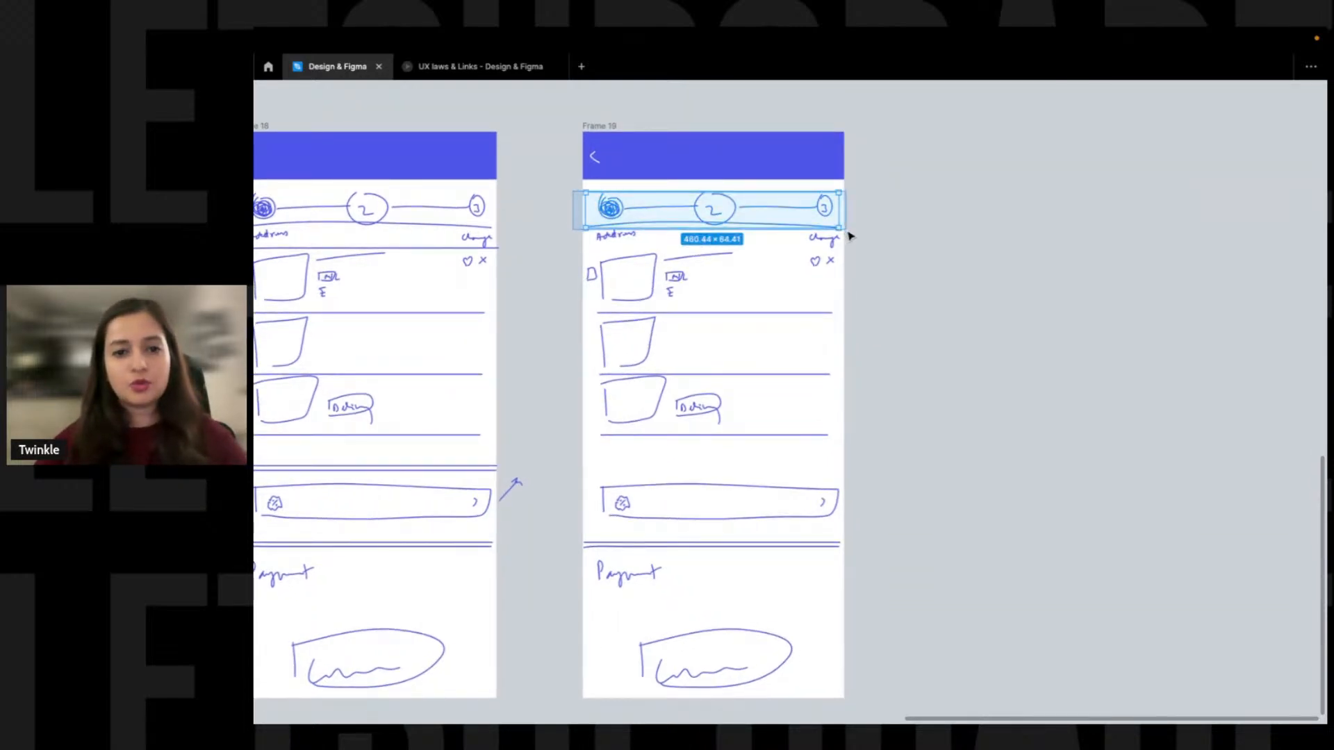
pyautogui.click(877, 229)
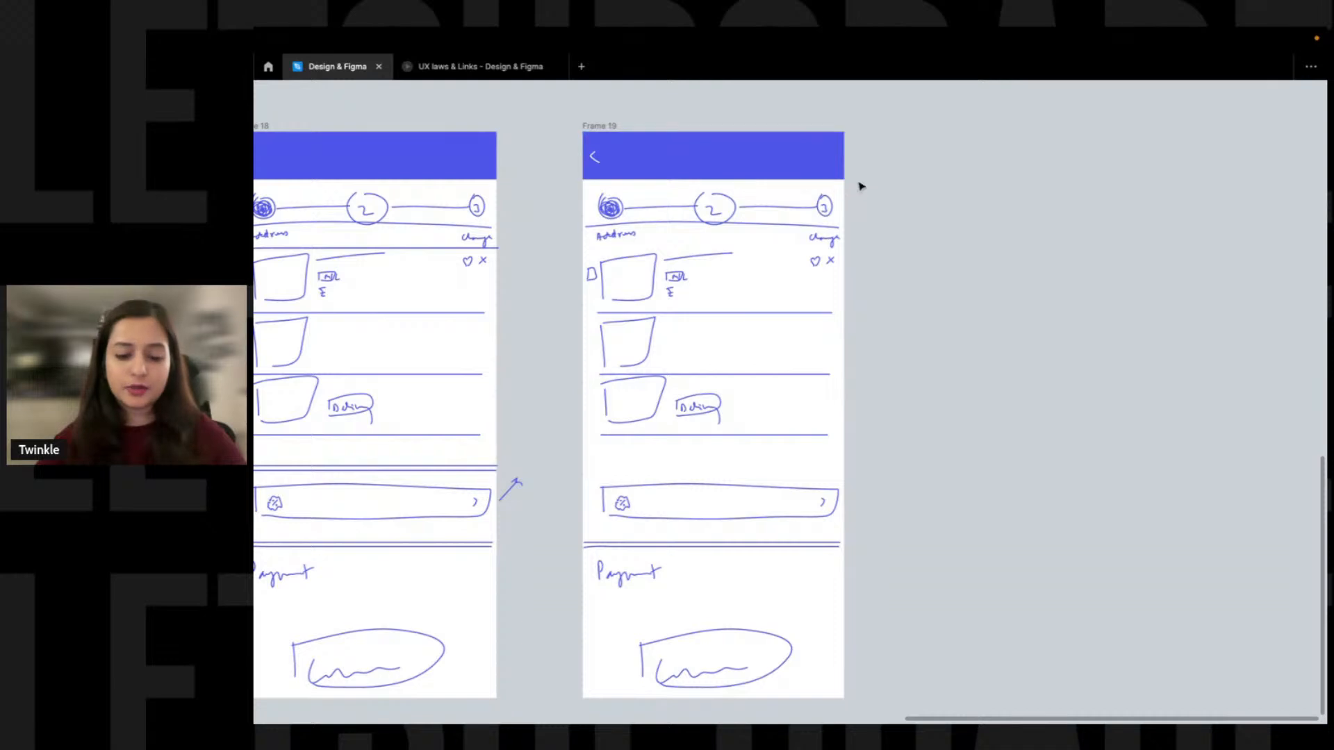
pyautogui.moveTo(865, 189); pyautogui.dragTo(579, 224)
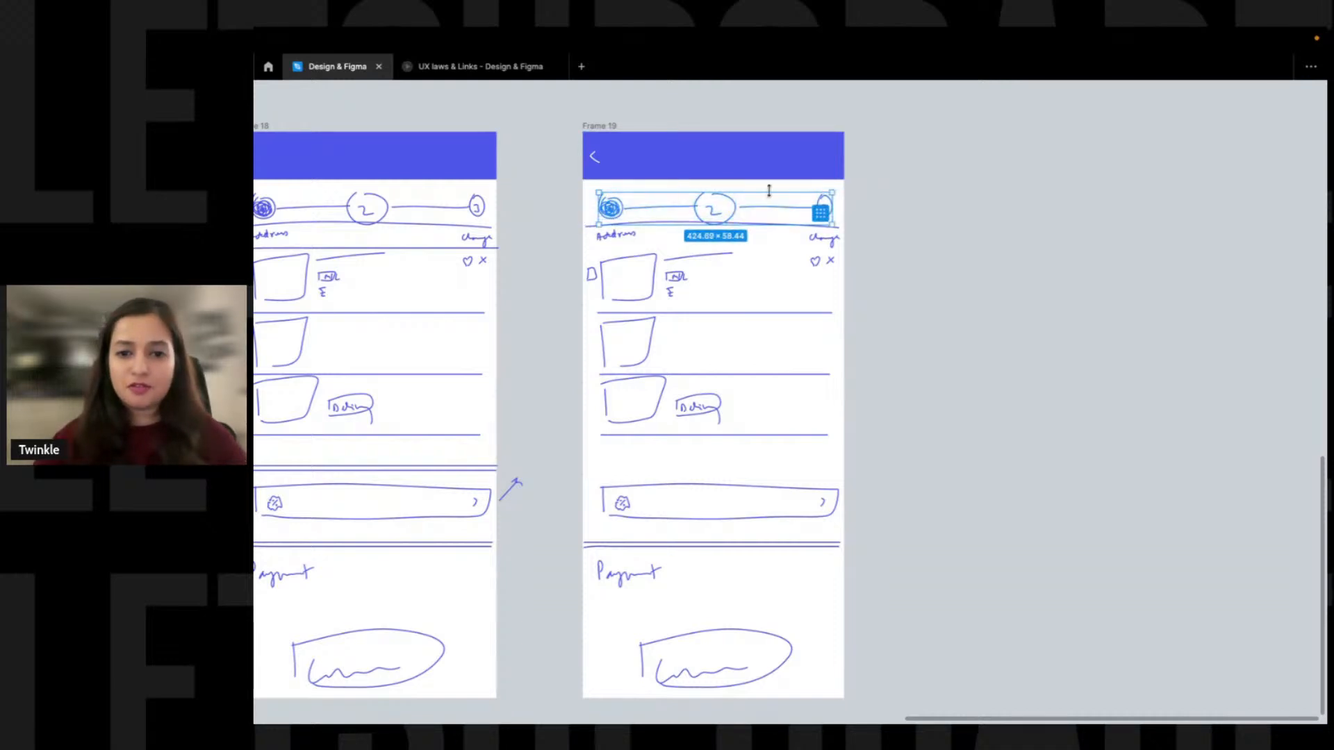
pyautogui.click(915, 215)
pyautogui.moveTo(869, 189); pyautogui.dragTo(582, 223)
pyautogui.click(903, 303)
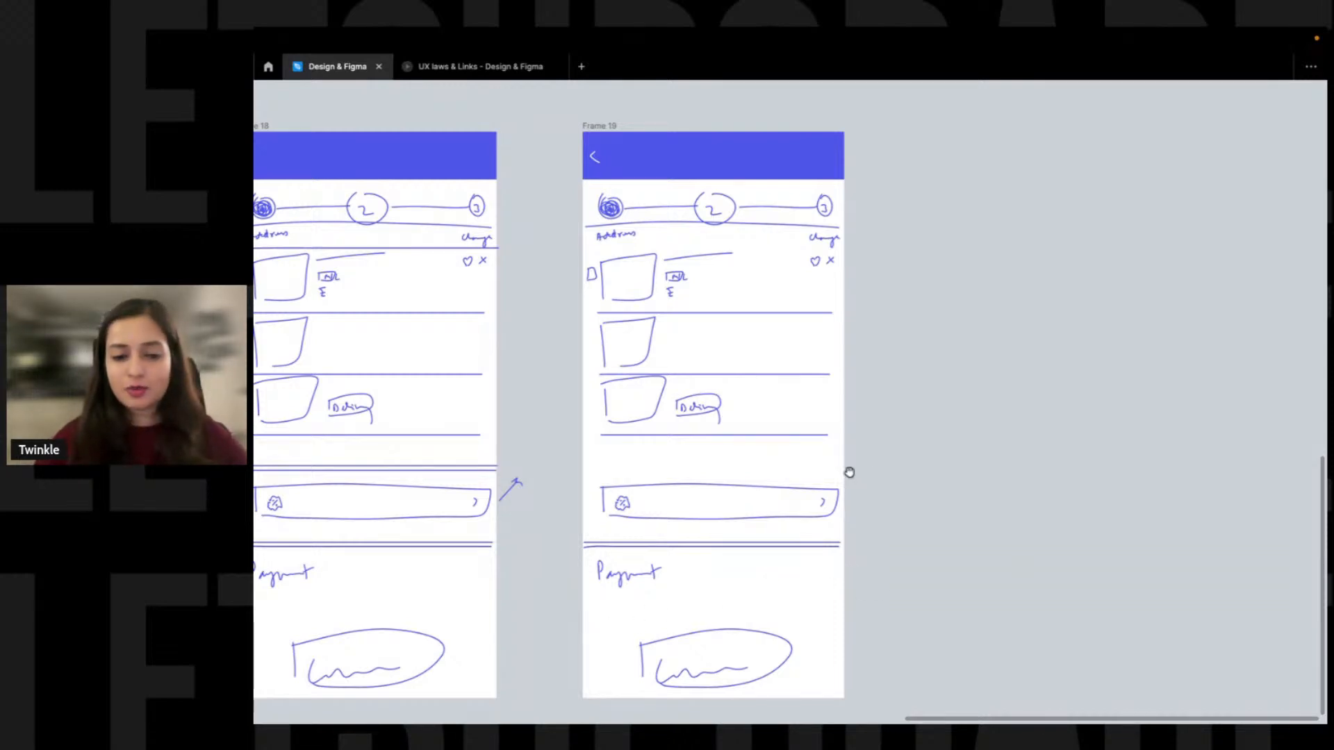
# Move the copied checkout frame further right to widen its gap from the original frame
pyautogui.hscroll(2, 833, 479)
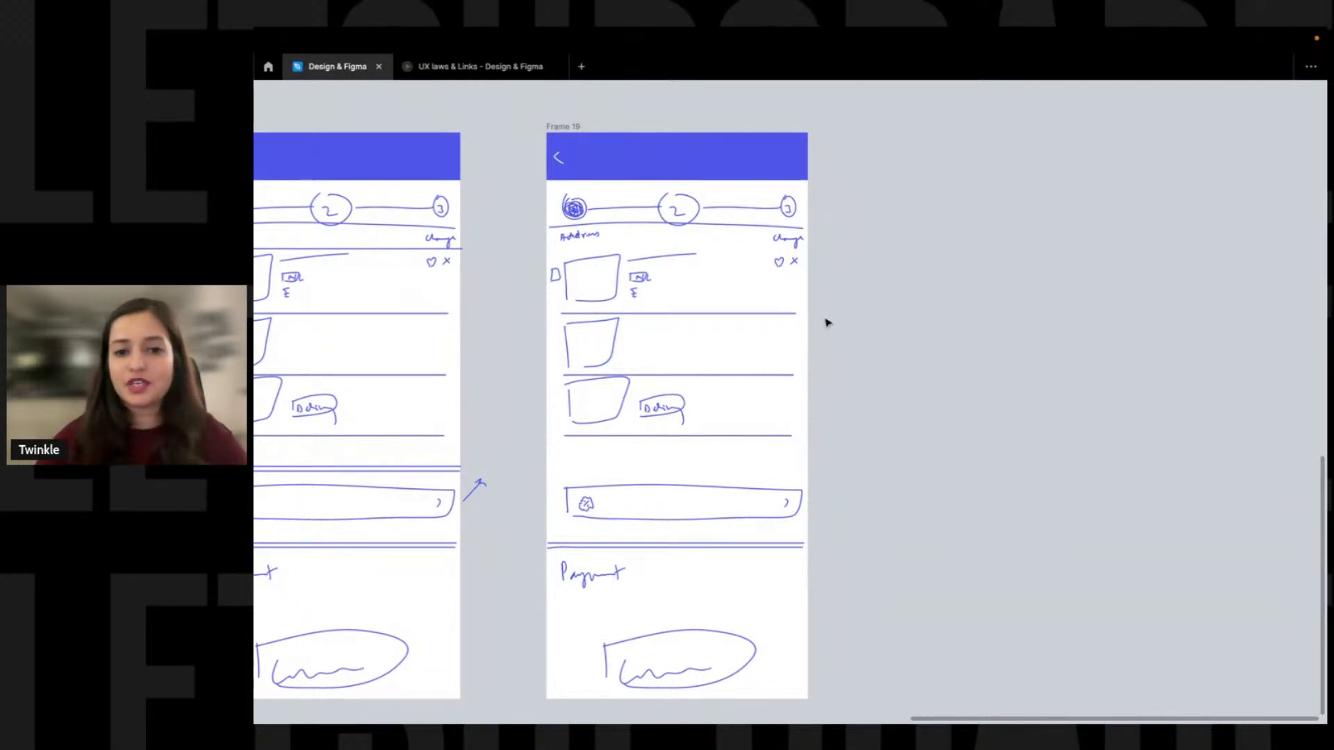
pyautogui.hscroll(2, 821, 268)
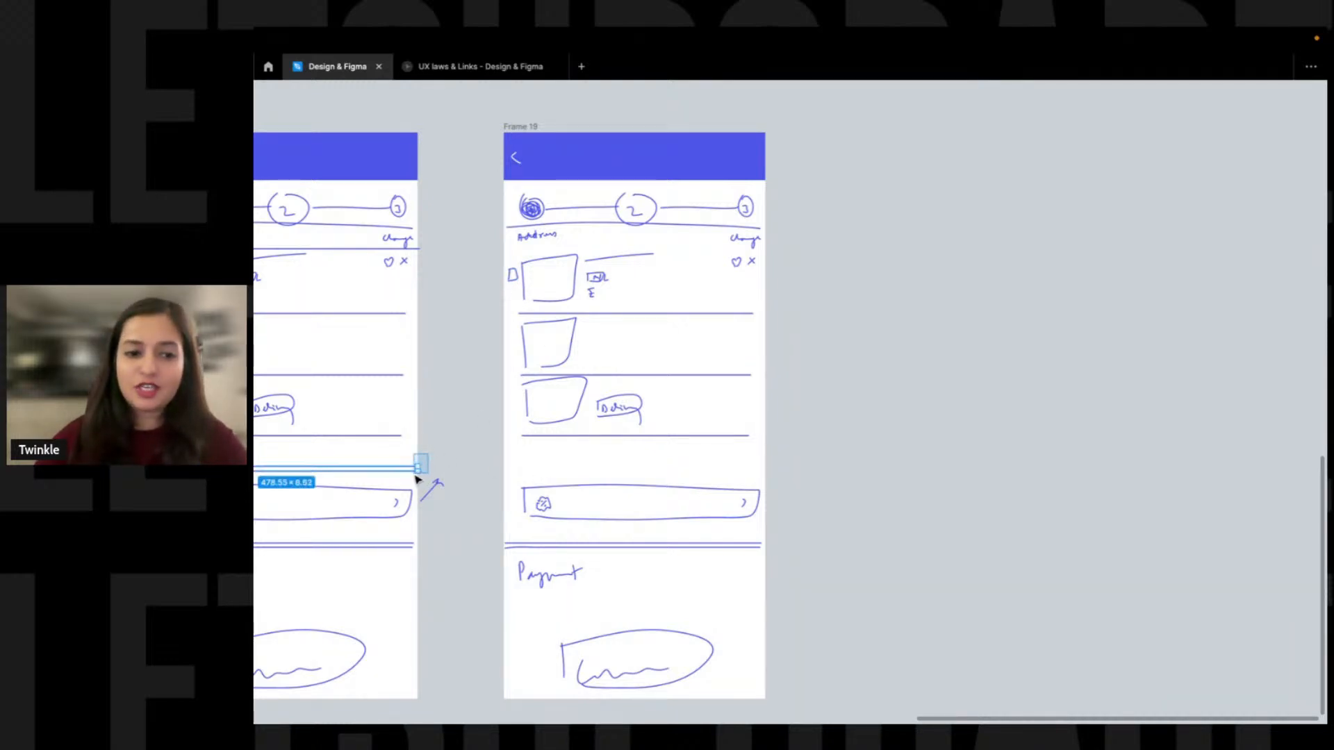
pyautogui.moveTo(704, 538); pyautogui.dragTo(714, 528)
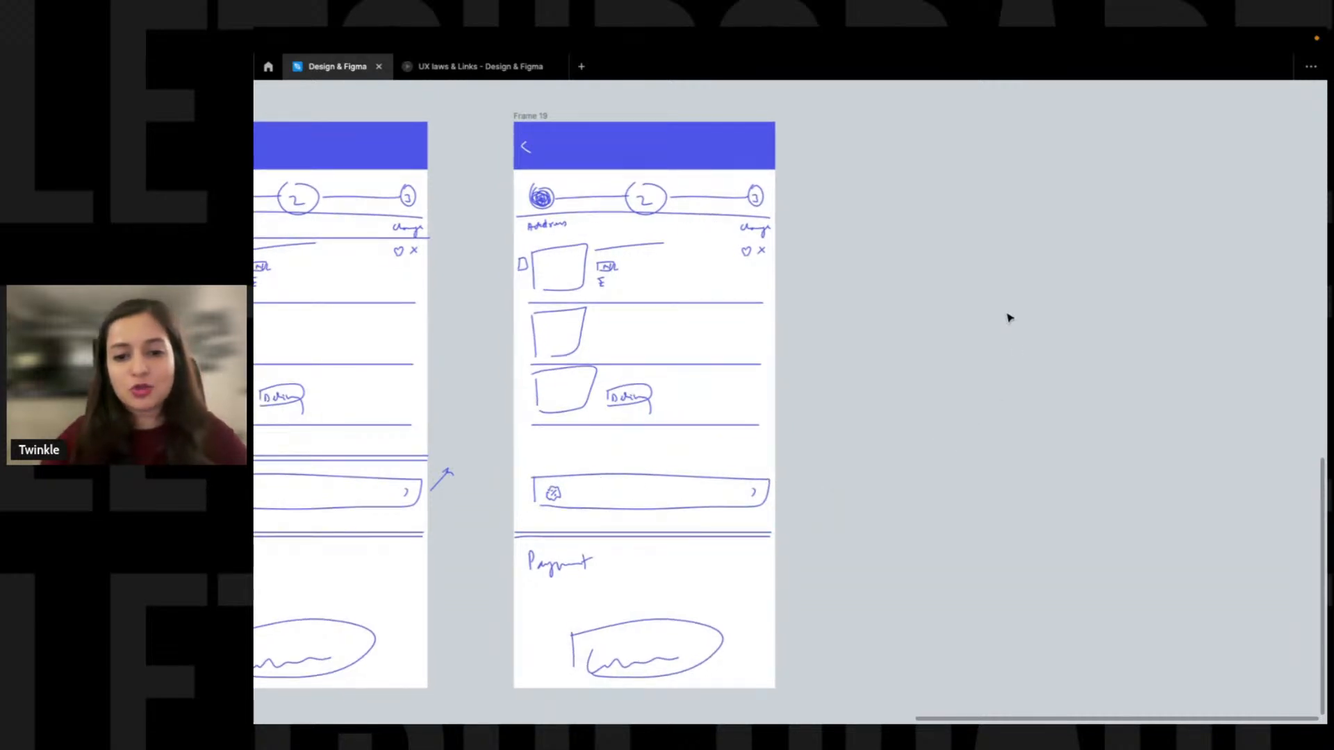
pyautogui.moveTo(687, 445); pyautogui.dragTo(693, 438)
pyautogui.moveTo(537, 111); pyautogui.dragTo(1028, 703)
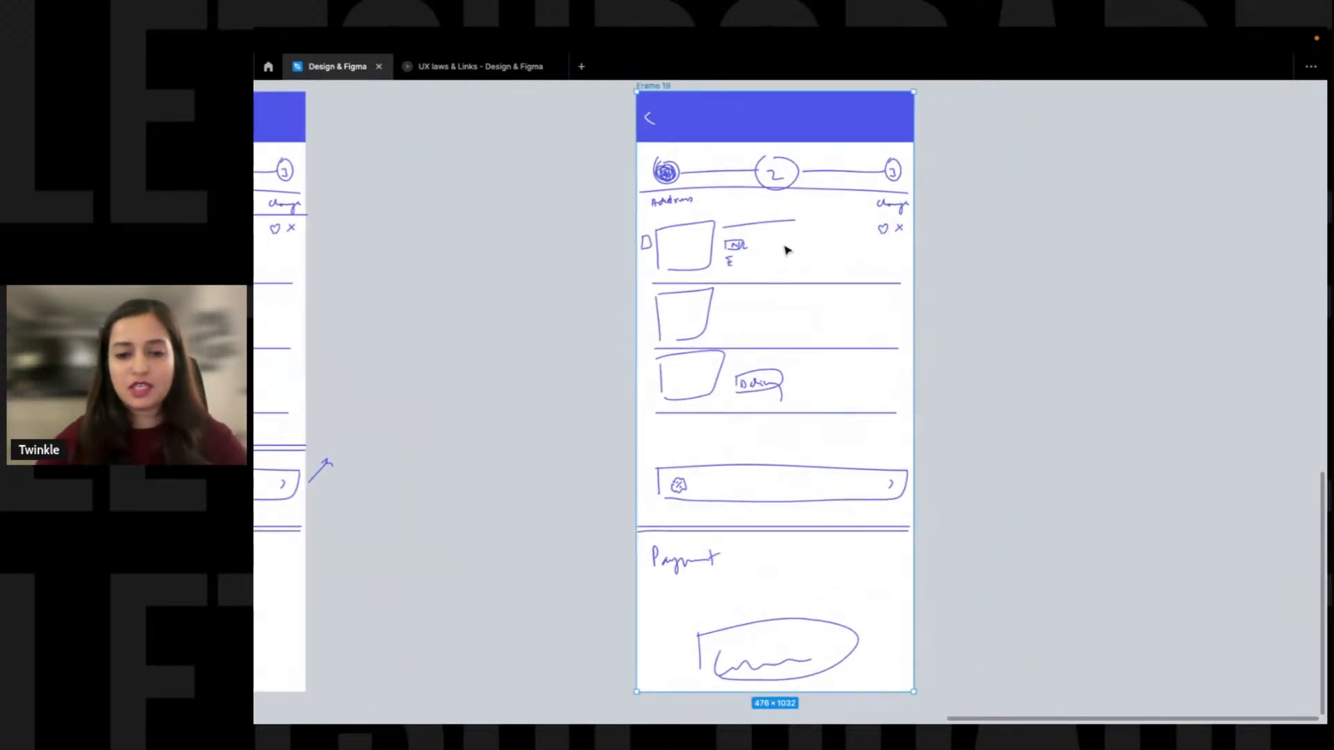
pyautogui.hscroll(1, 778, 285)
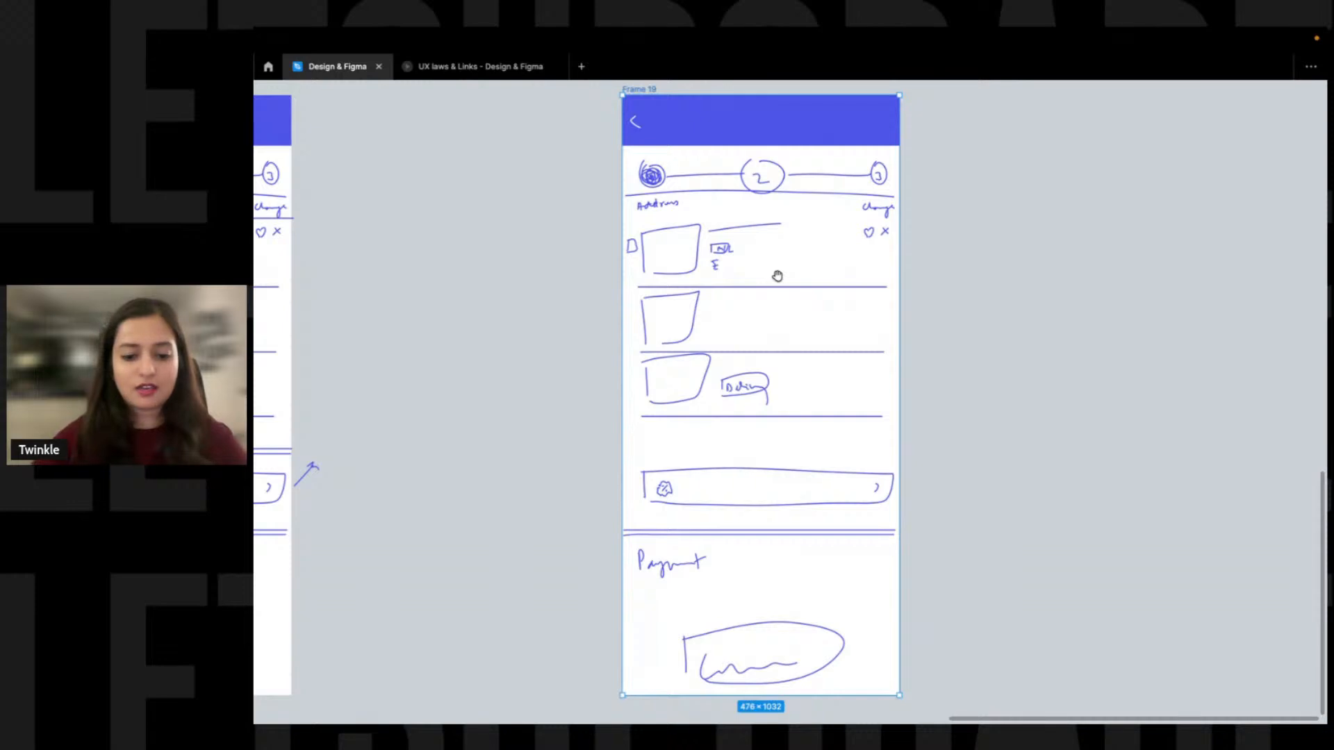
# Switch to the YouTube live stream to read the chat, return to Figma and clear the frame selection
pyautogui.hotkey('ctrl', 'Right')
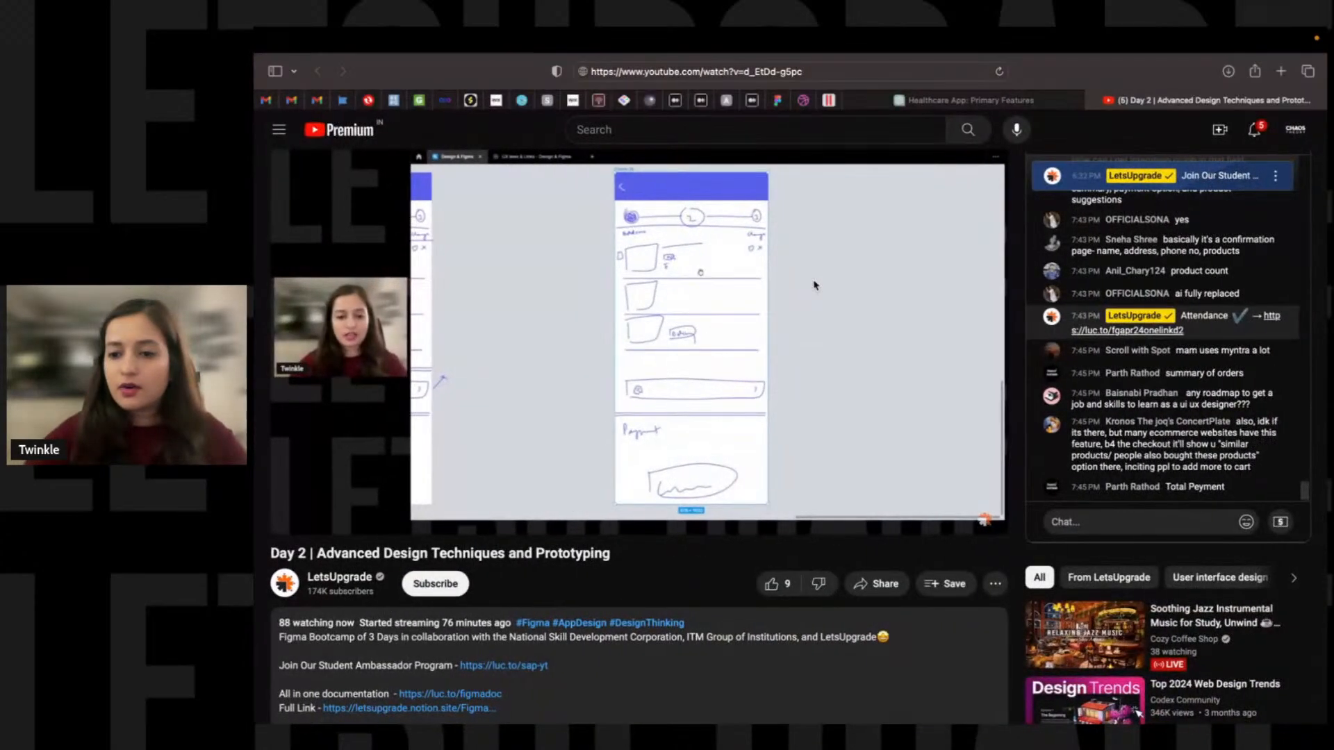
pyautogui.moveTo(827, 289)
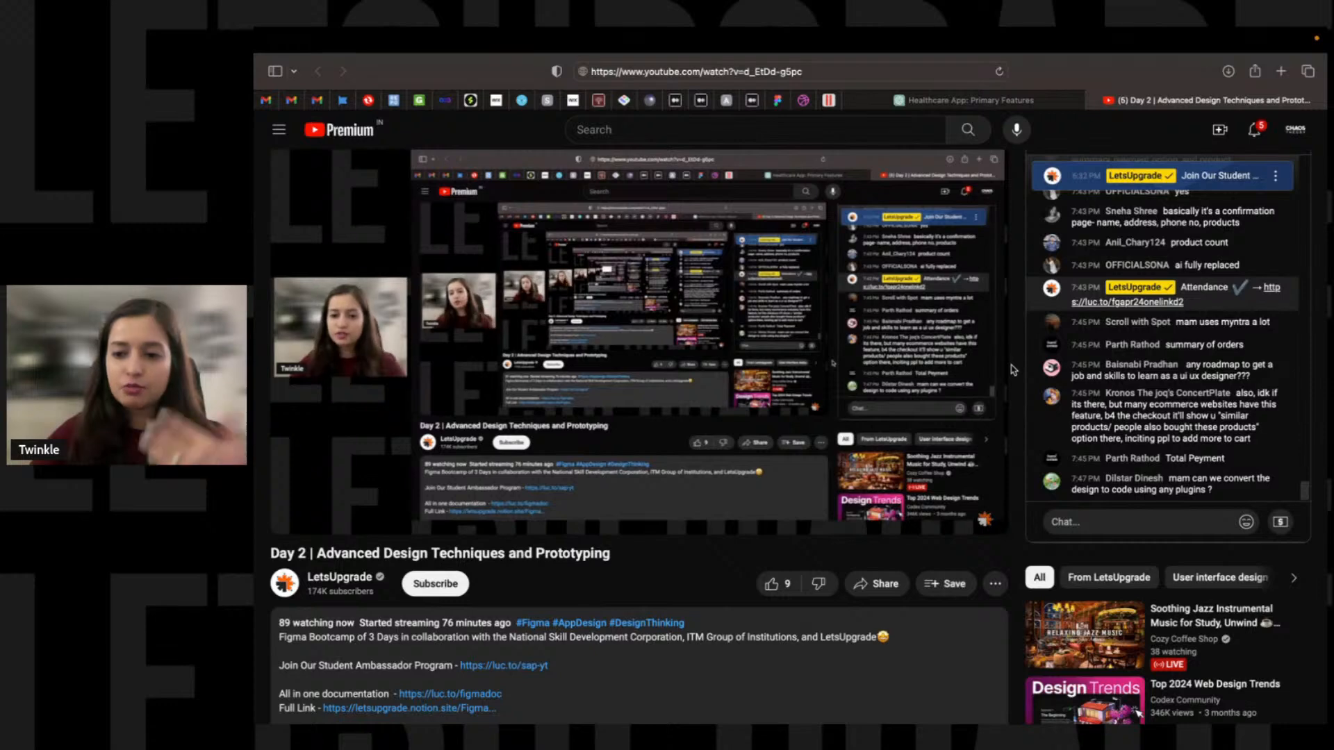
pyautogui.press('super+Tab')
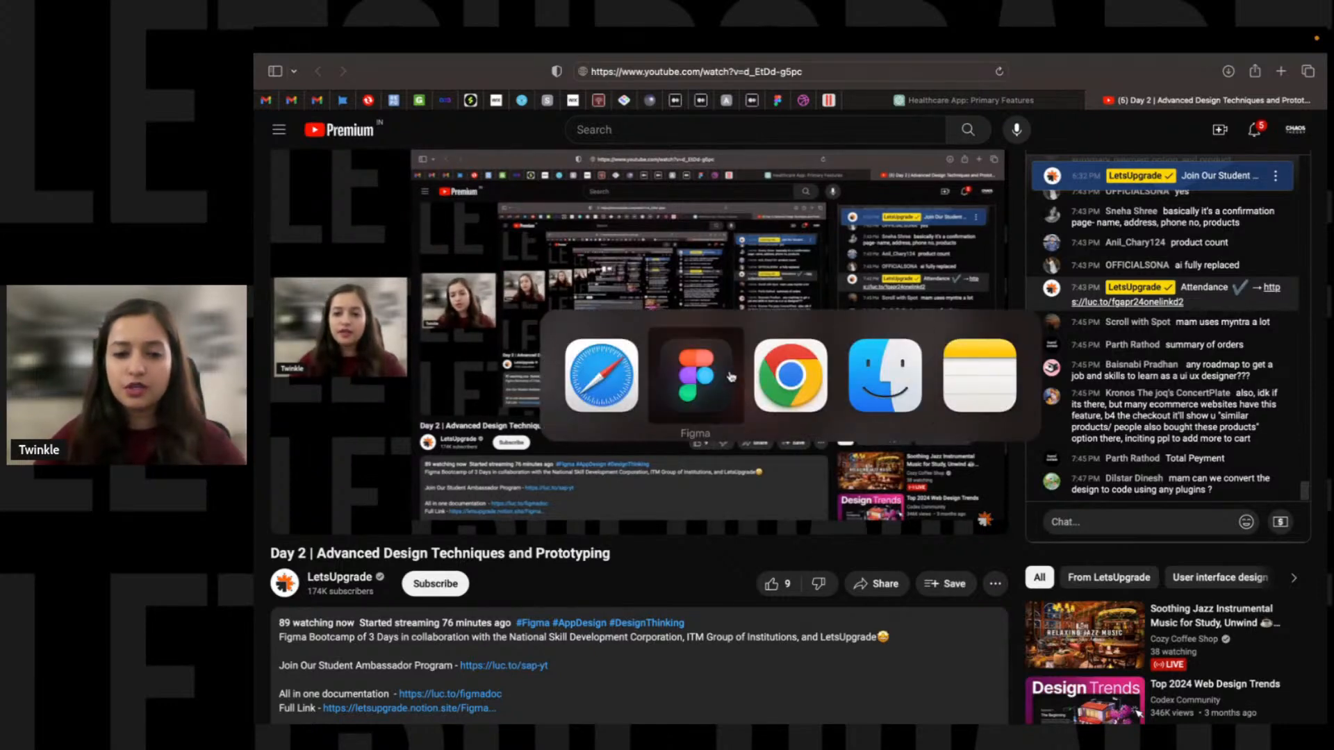
pyautogui.press('shift+super+Tab')
pyautogui.click(965, 336)
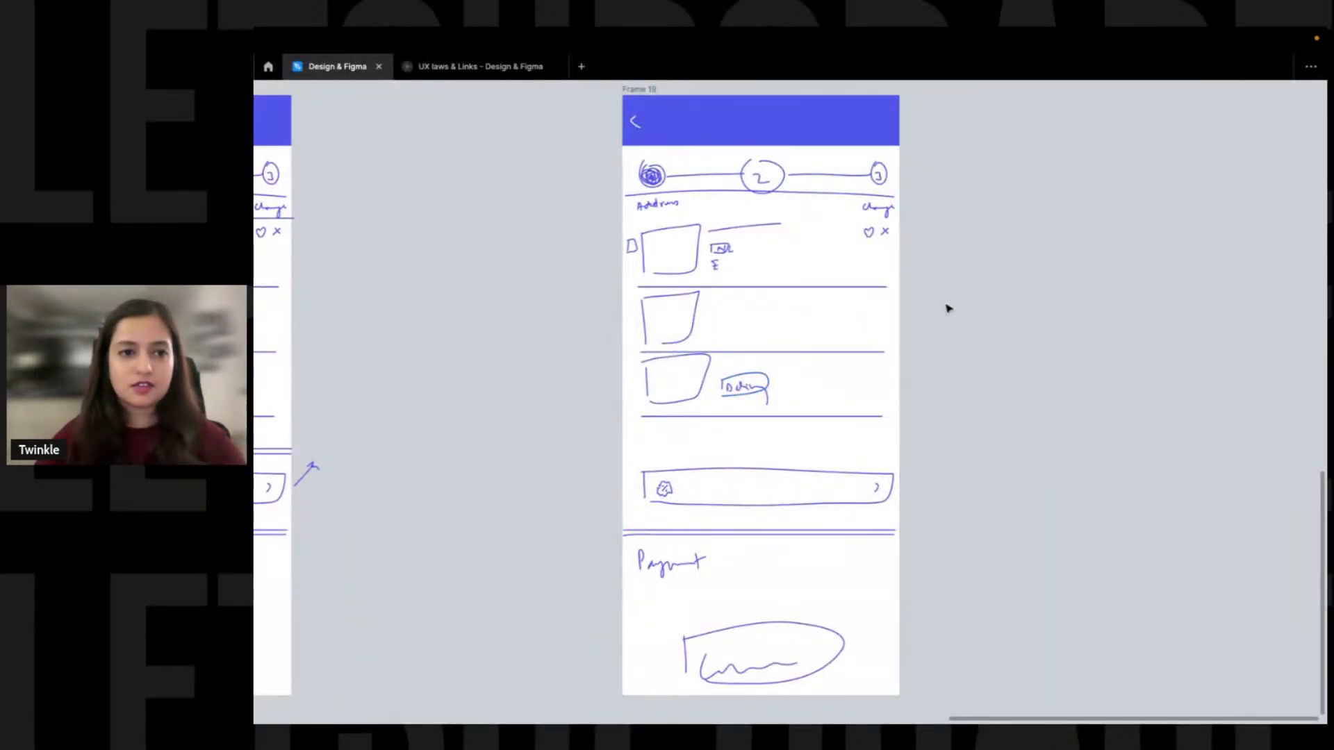
# Bring back the hidden interface and open the Auto Layout page of the file
pyautogui.scroll(-3, 948, 308)
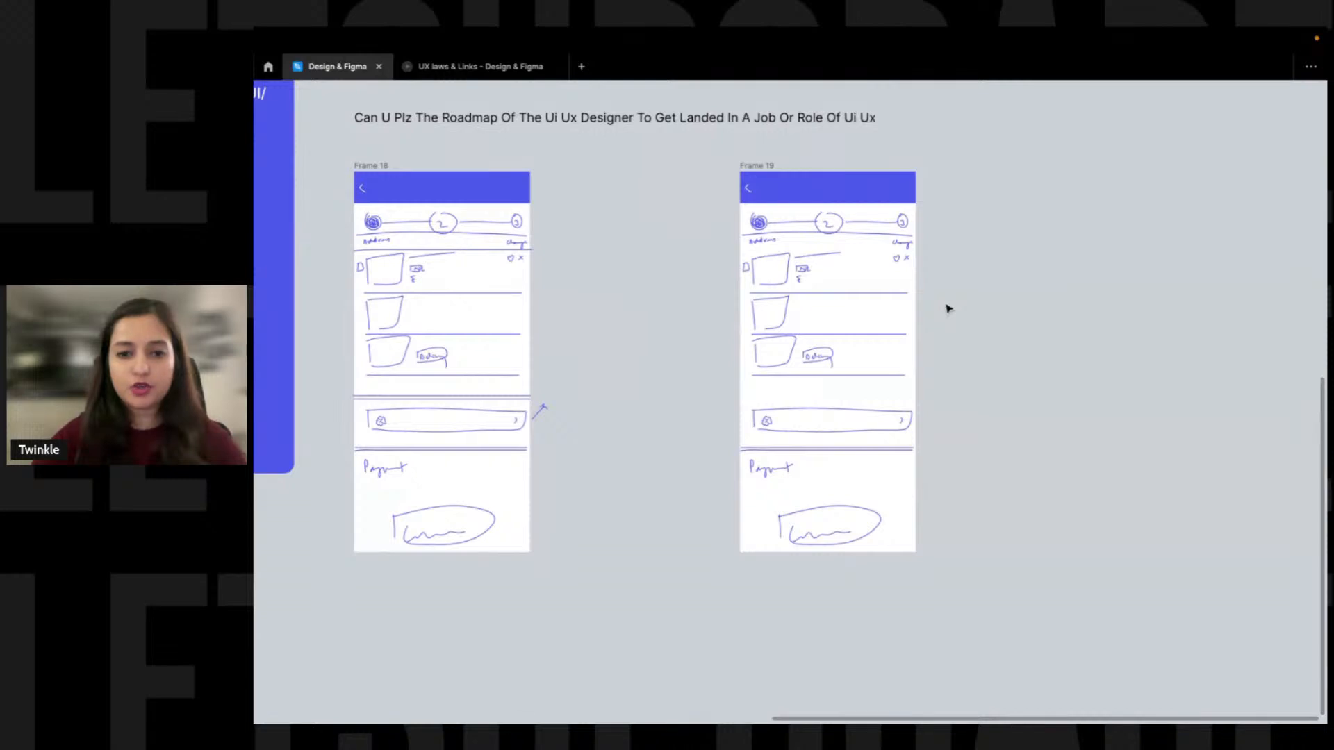
pyautogui.scroll(-1, 948, 308)
pyautogui.hscroll(-10, 948, 307)
pyautogui.scroll(-3, 948, 308)
pyautogui.scroll(3, 948, 308)
pyautogui.hscroll(-1, 948, 308)
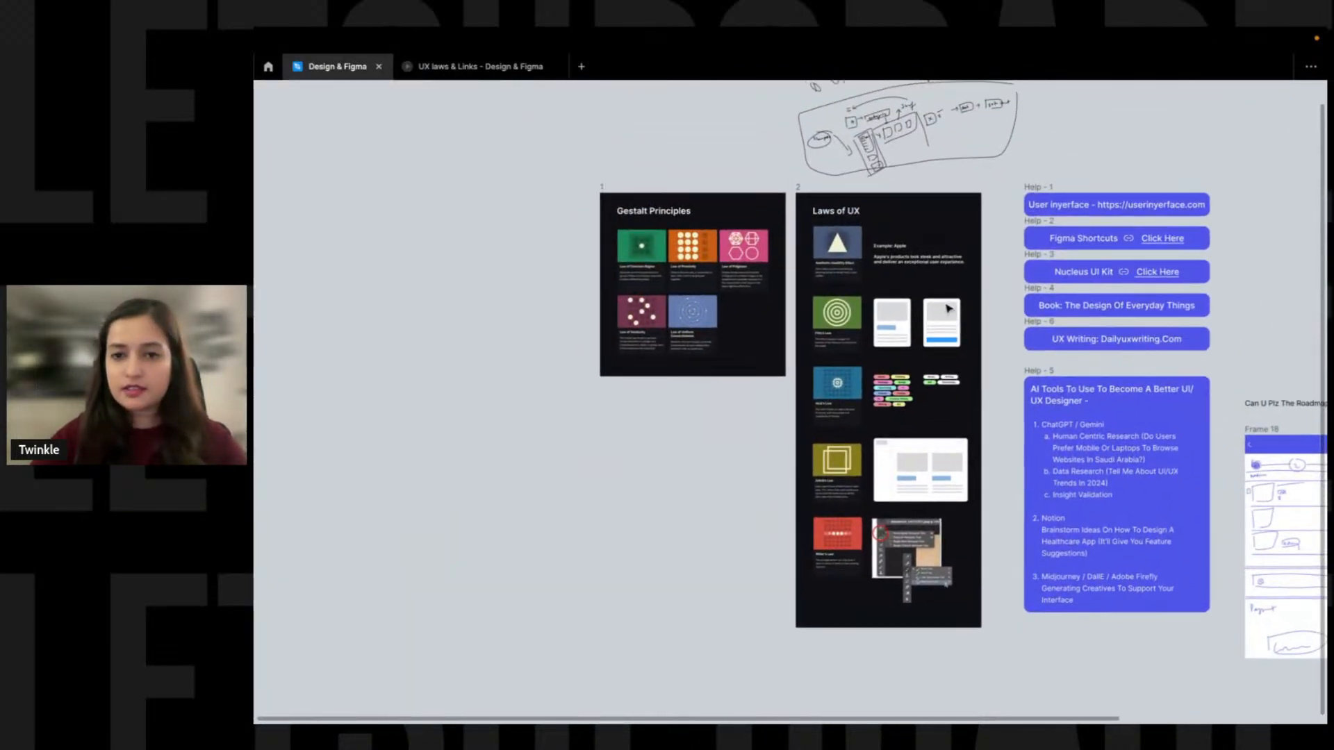
pyautogui.hotkey('ctrl', '\\')
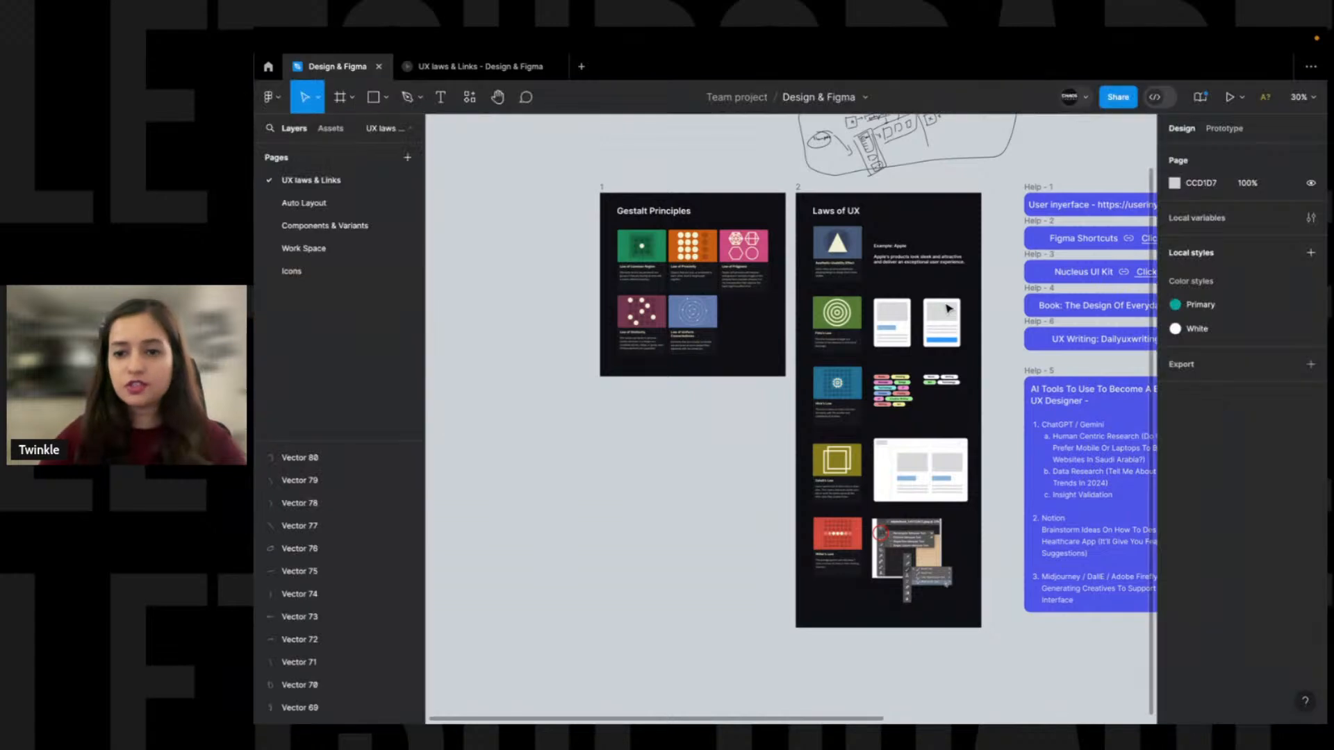
pyautogui.moveTo(544, 306); pyautogui.dragTo(586, 315)
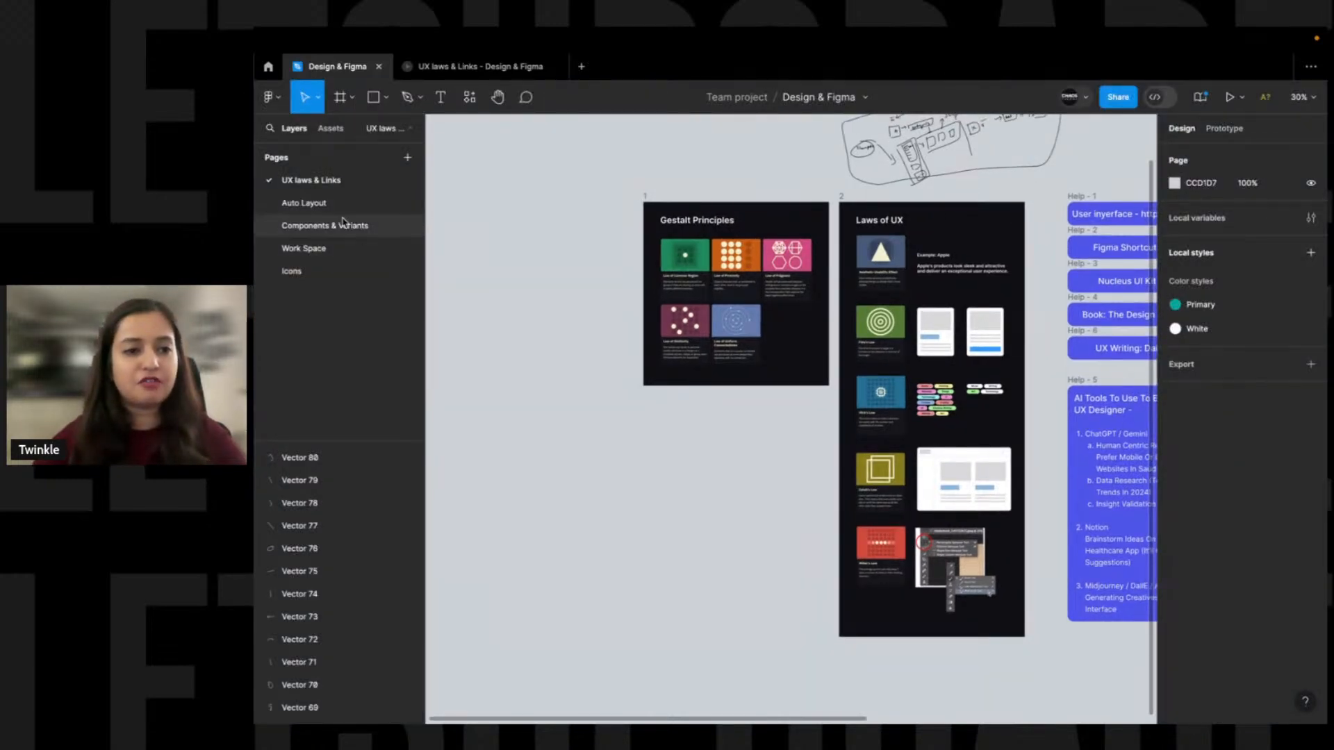
pyautogui.click(304, 203)
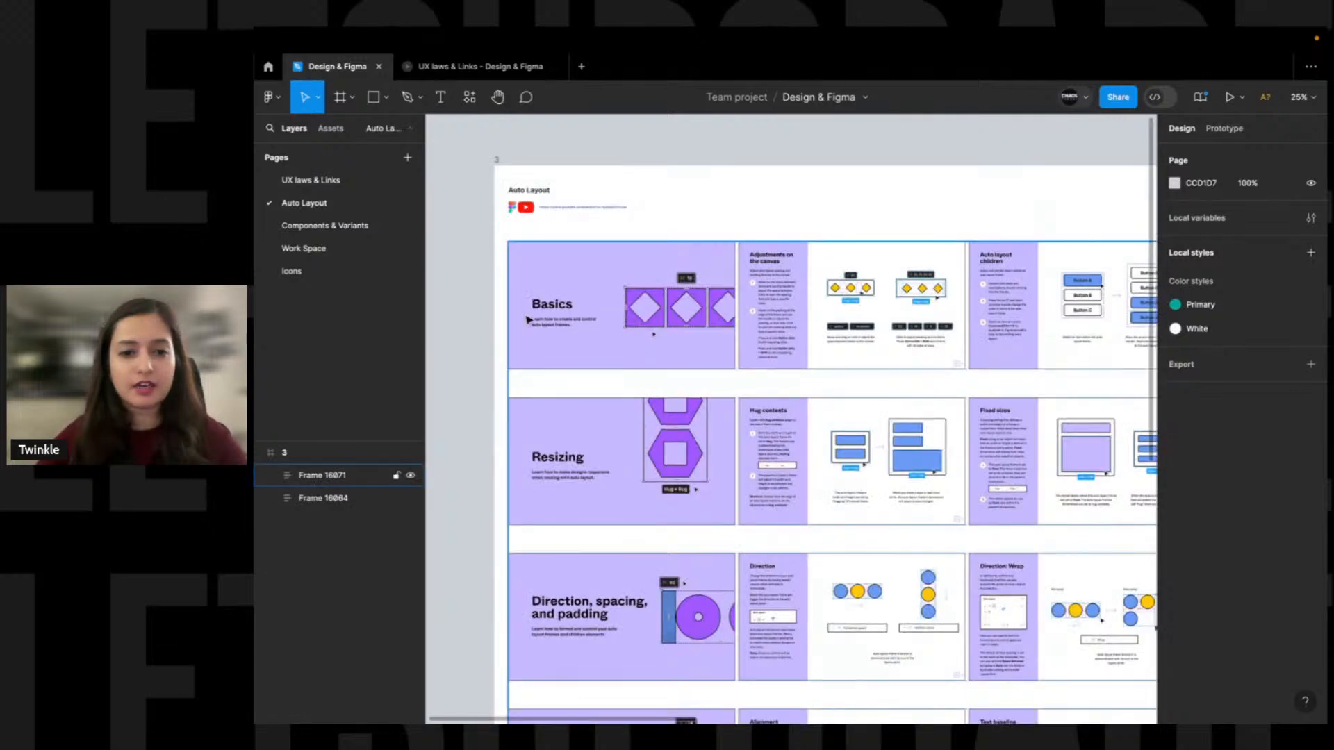
pyautogui.hotkey('shift', '1')
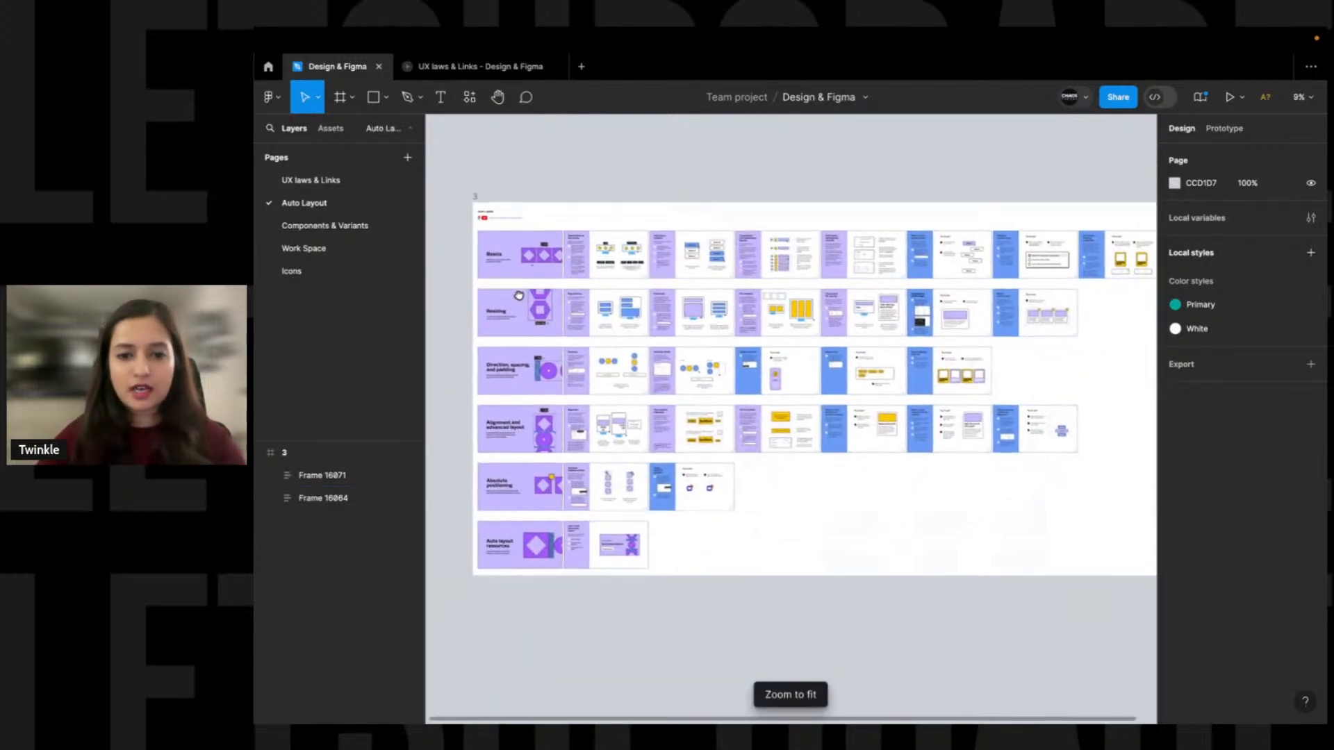
pyautogui.scroll(-1, 480, 322)
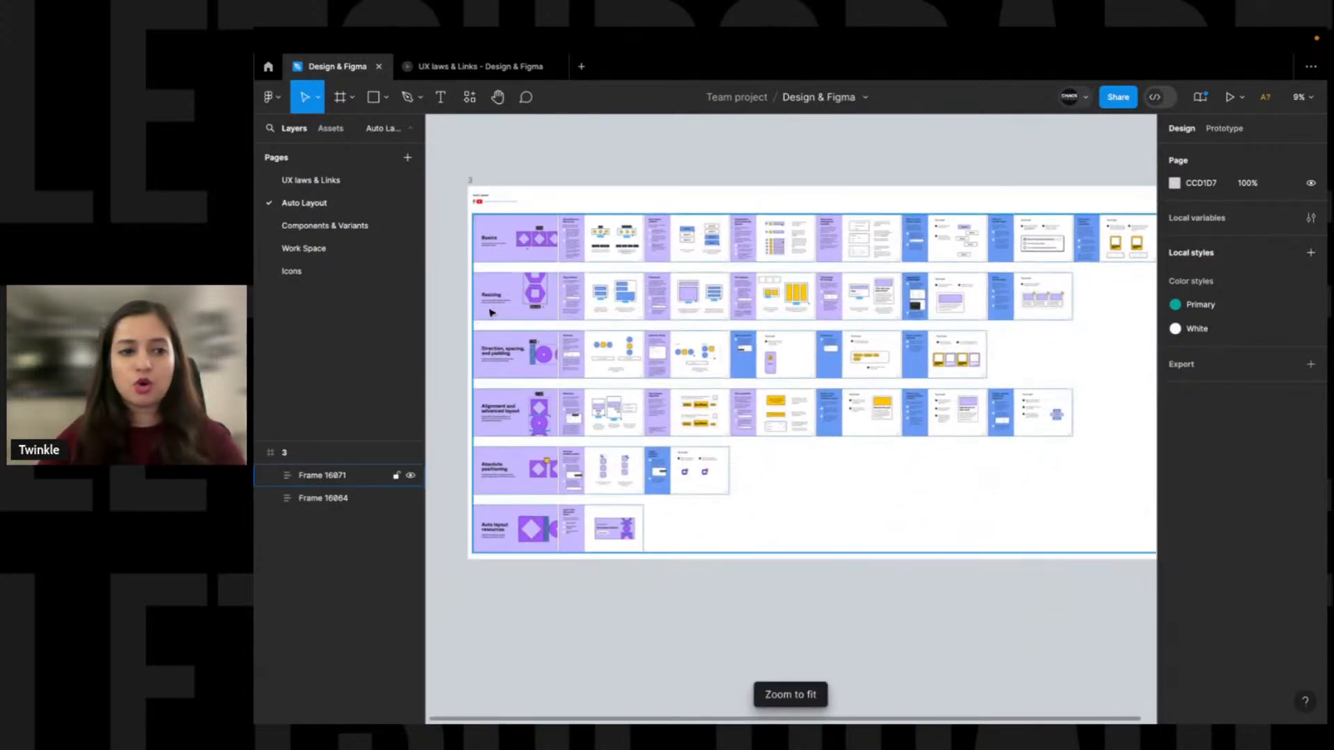
pyautogui.moveTo(563, 201); pyautogui.dragTo(652, 221)
pyautogui.scroll(5, 580, 242)
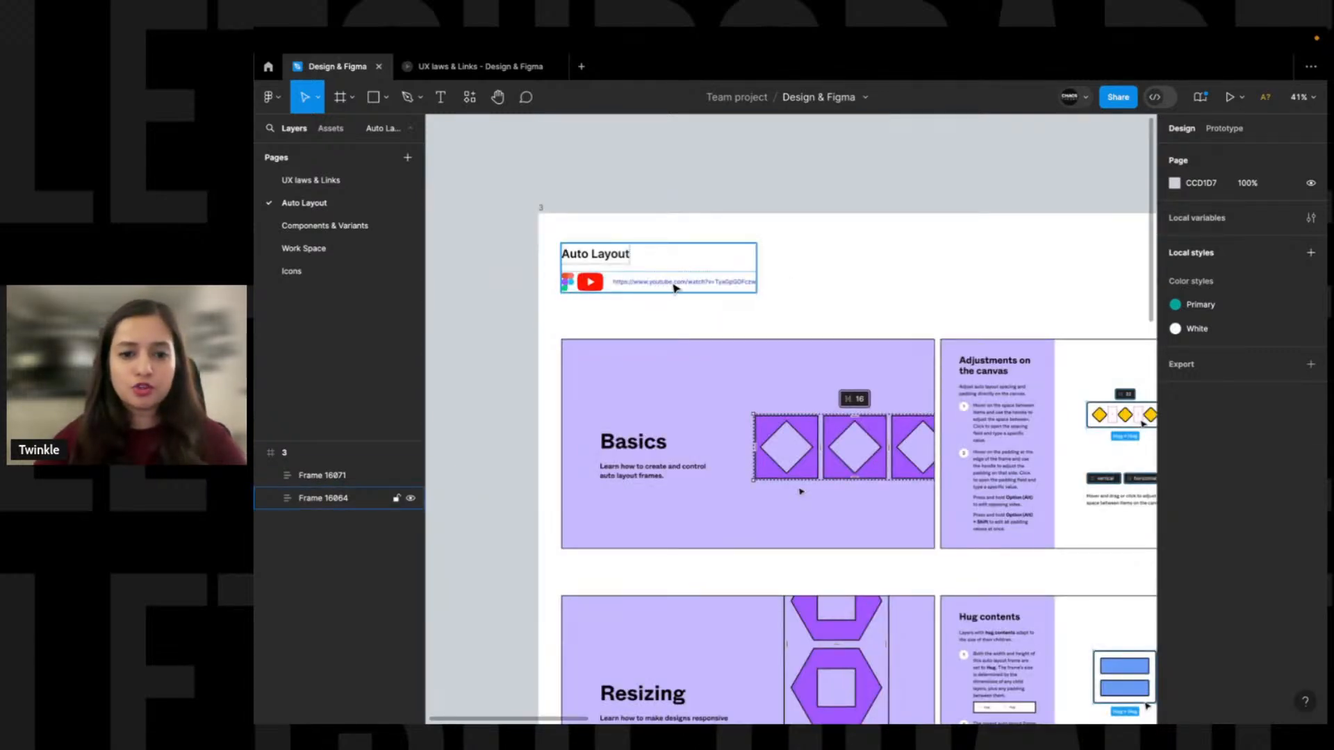
pyautogui.doubleClick(688, 285)
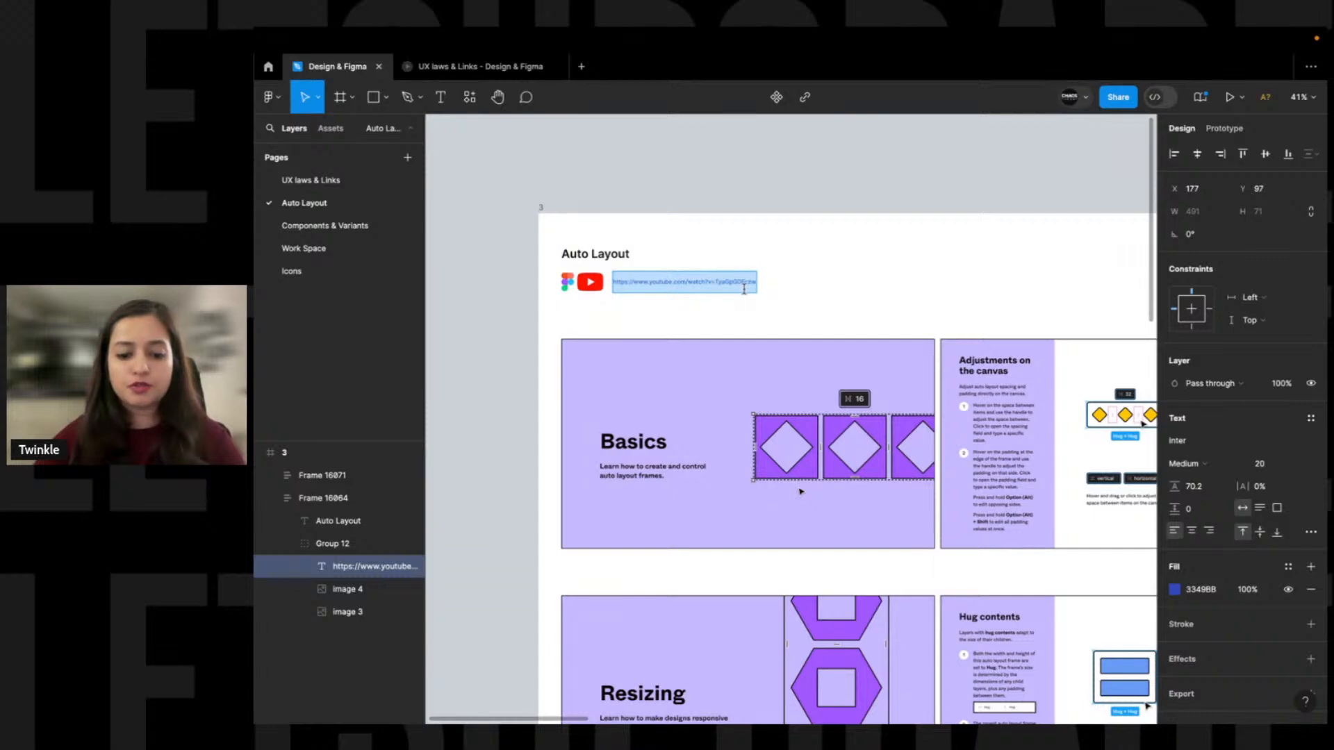
pyautogui.press('super+c')
pyautogui.press('super+Tab')
pyautogui.press('super+t')
pyautogui.press('super+v')
pyautogui.press('Return')
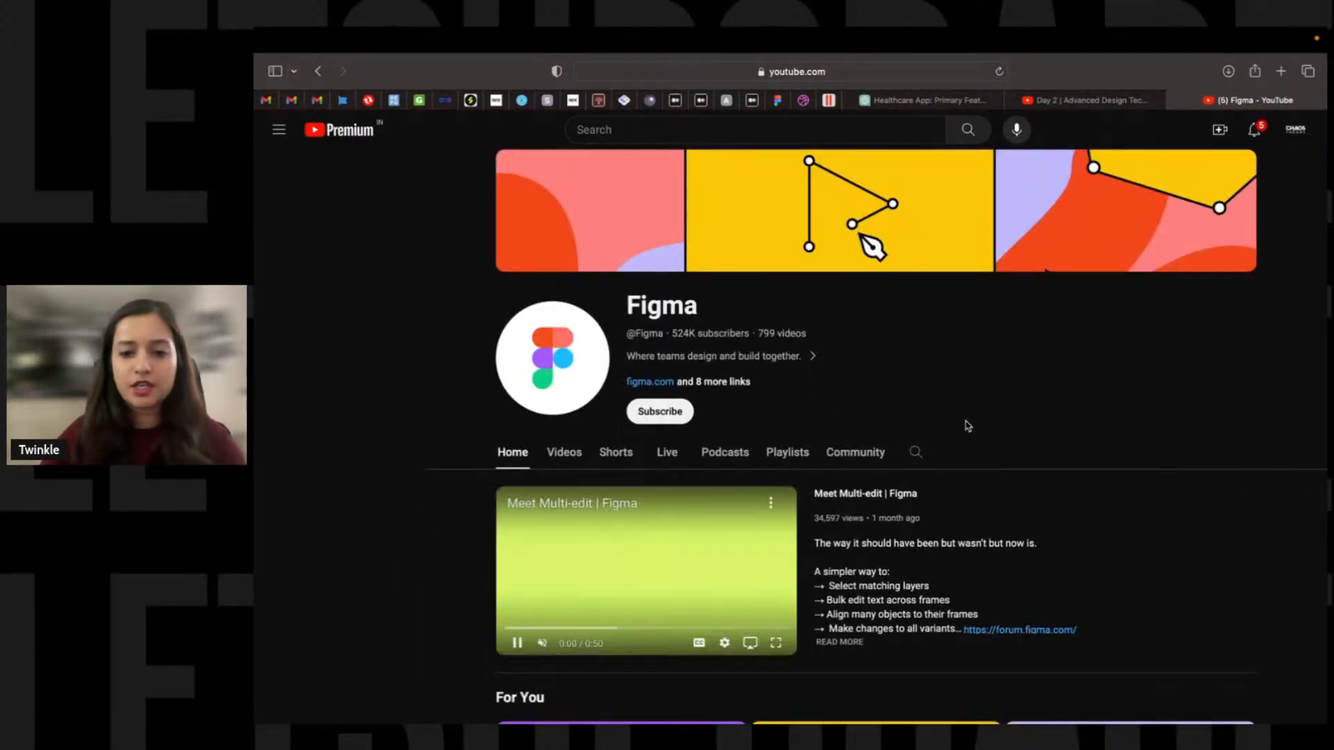
# Search Figma's YouTube channel for "auto layout" and open the video "Figma in 5: Auto Layout"
pyautogui.click(916, 453)
pyautogui.write('auto')
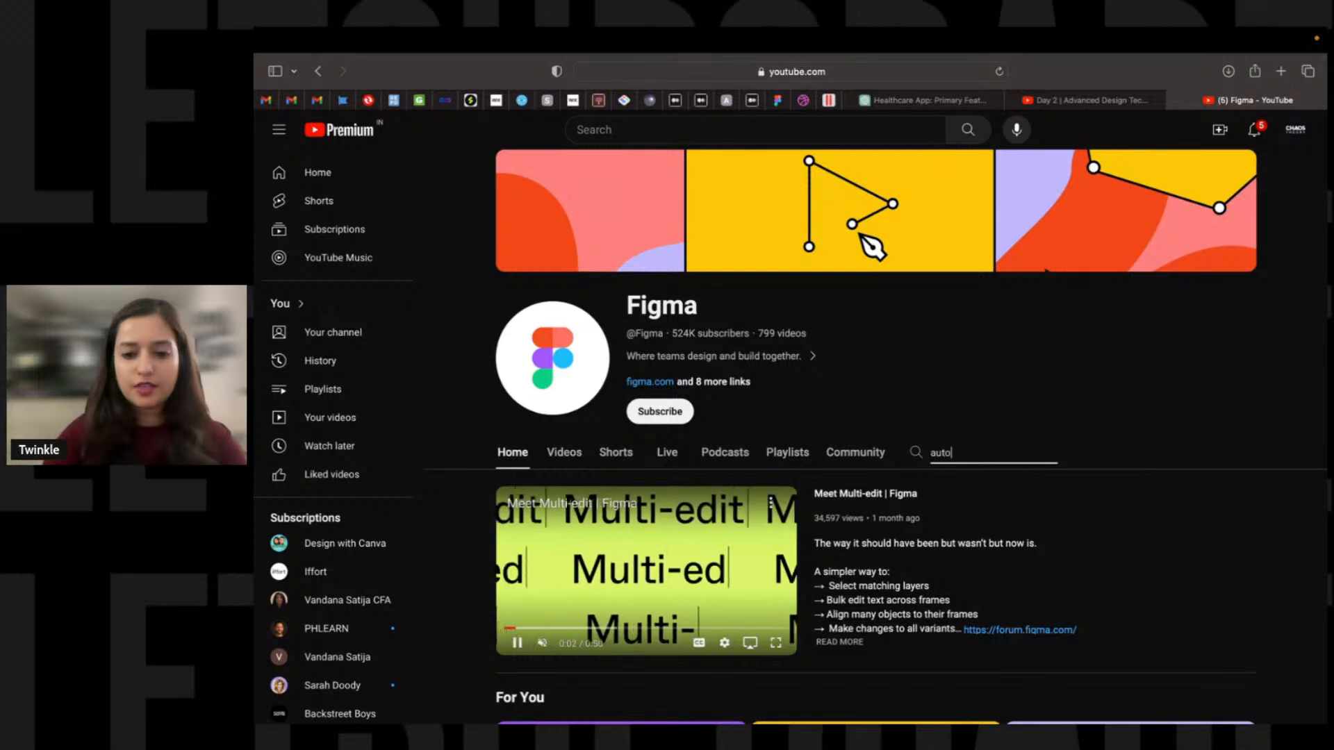
pyautogui.write(' layout')
pyautogui.press('Return')
pyautogui.scroll(-3, 903, 445)
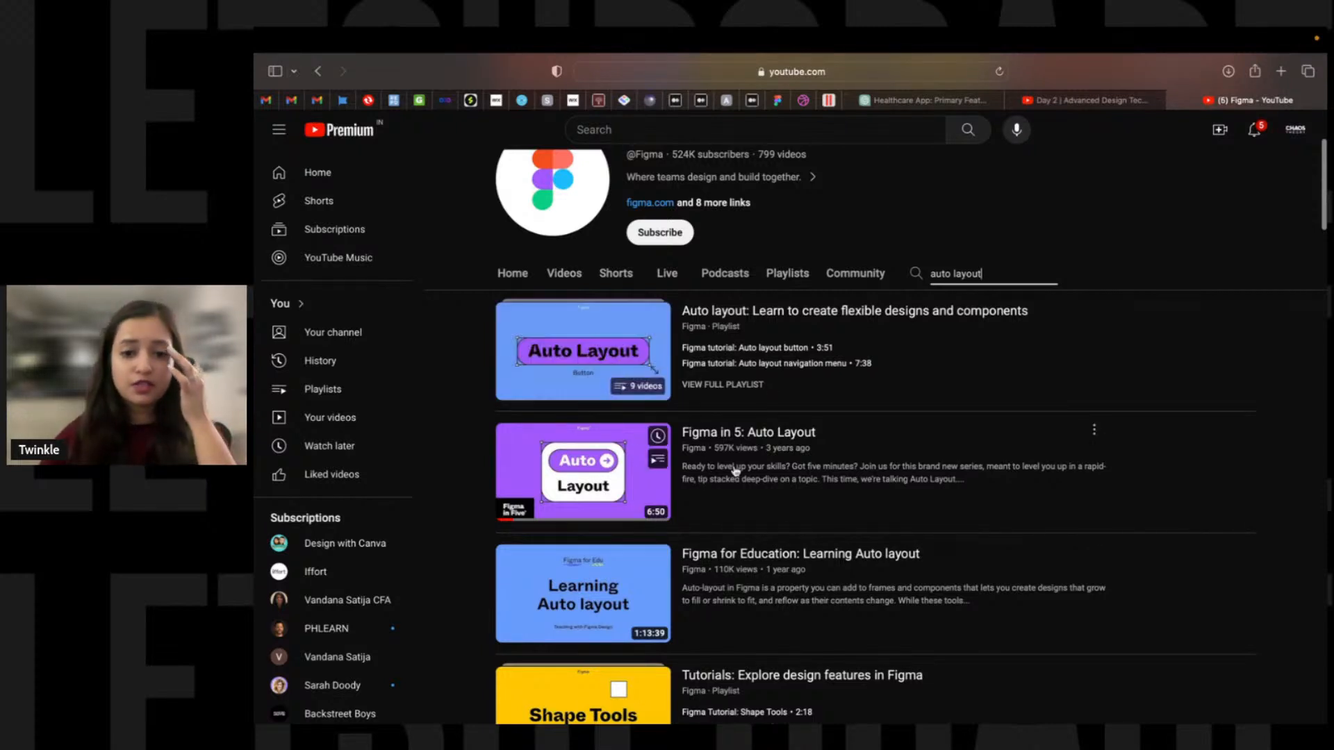
pyautogui.click(748, 434)
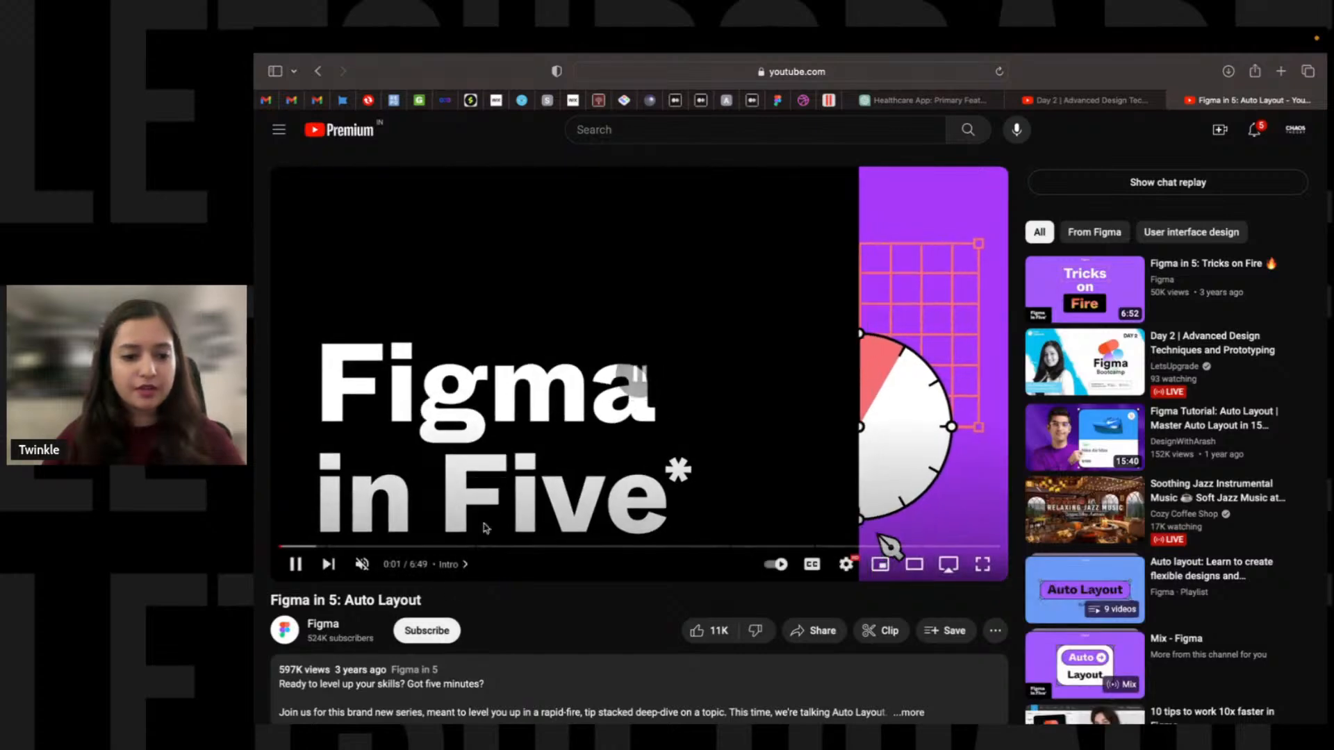
# Expand the Auto Layout video's description and look over its text and chapters
pyautogui.scroll(-3, 916, 486)
pyautogui.click(912, 482)
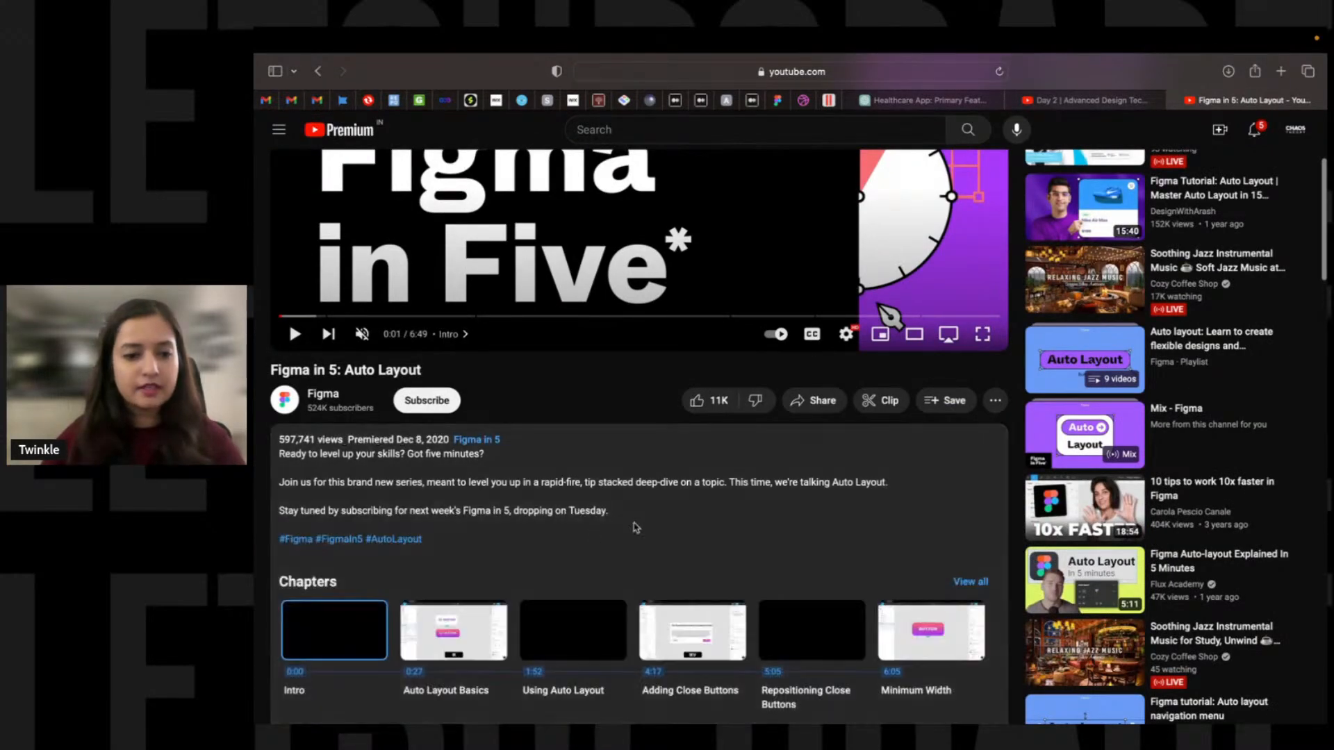
pyautogui.scroll(-1, 510, 569)
pyautogui.scroll(3, 520, 288)
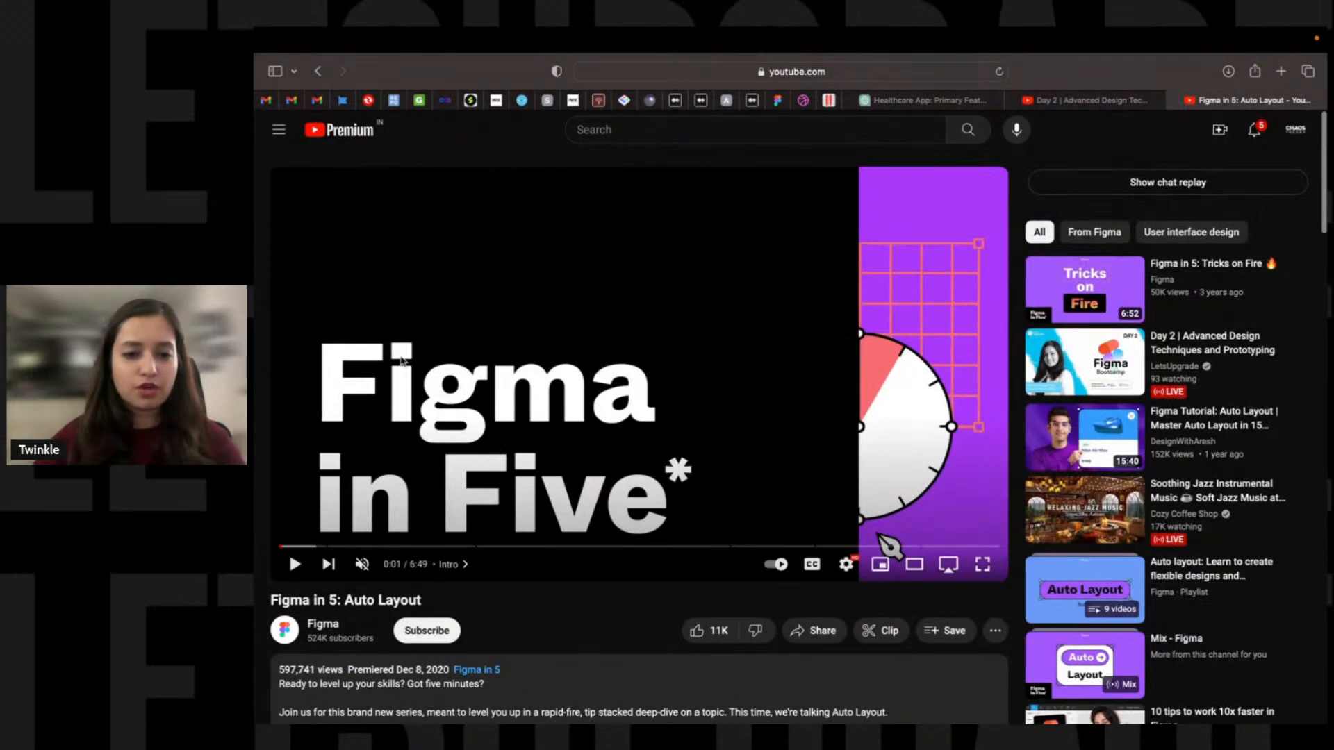
# Highlight "Auto Layout" in the video title, switch to Figma and search the Community for "auto layout"
pyautogui.moveTo(342, 603); pyautogui.dragTo(432, 591)
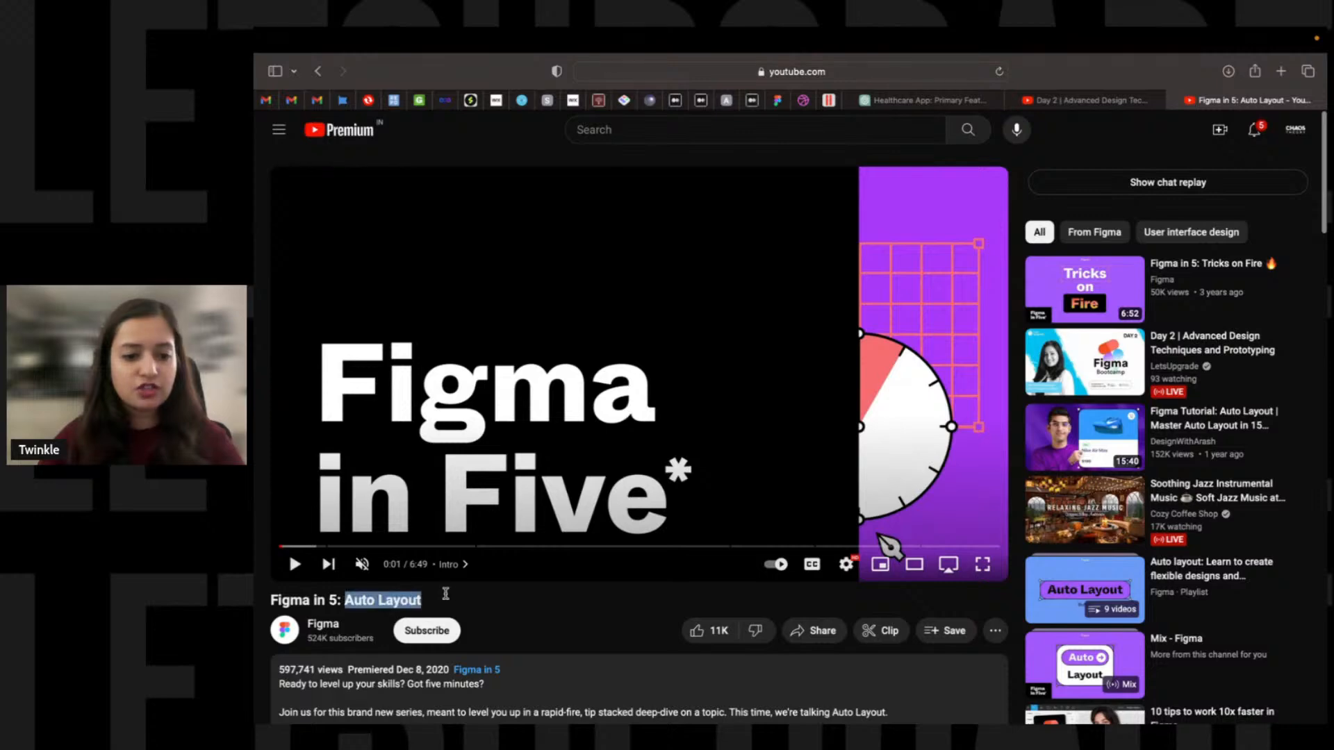
pyautogui.press('super+Tab')
pyautogui.click(269, 66)
pyautogui.click(310, 707)
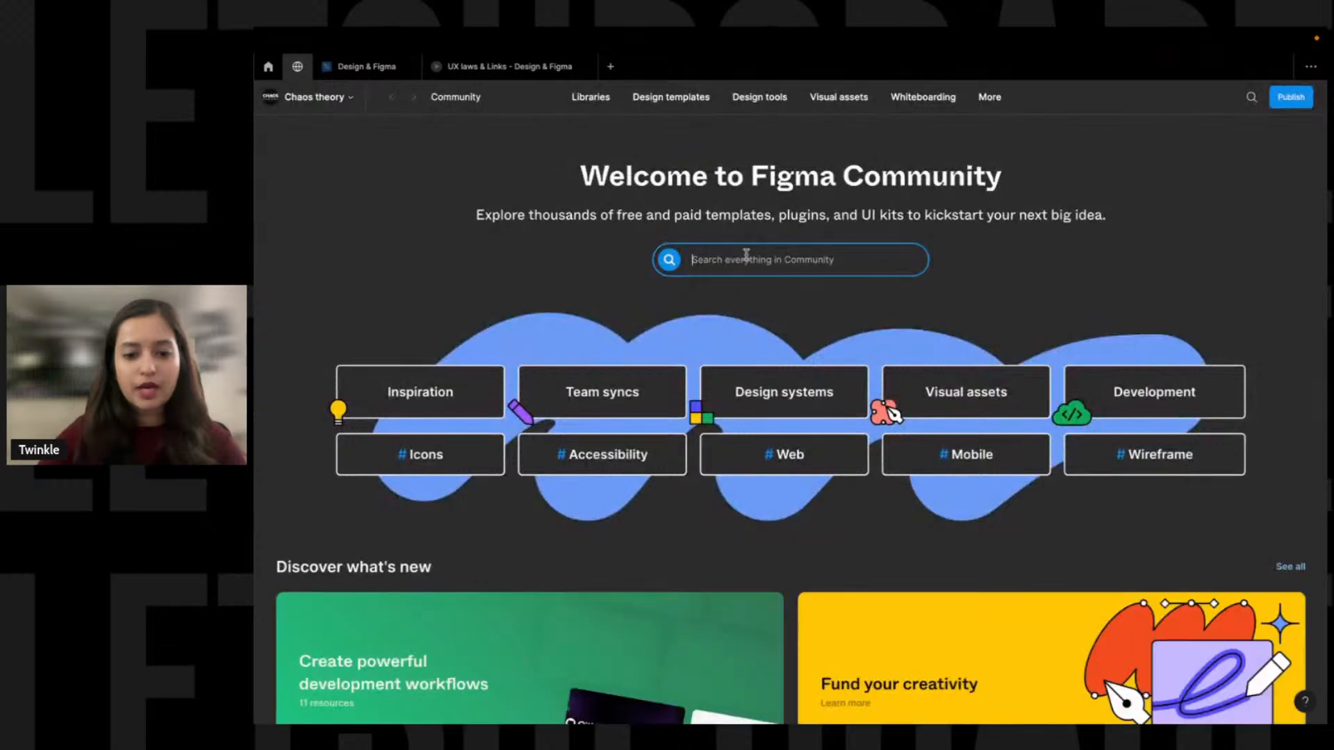
pyautogui.write('auto layout')
pyautogui.press('Return')
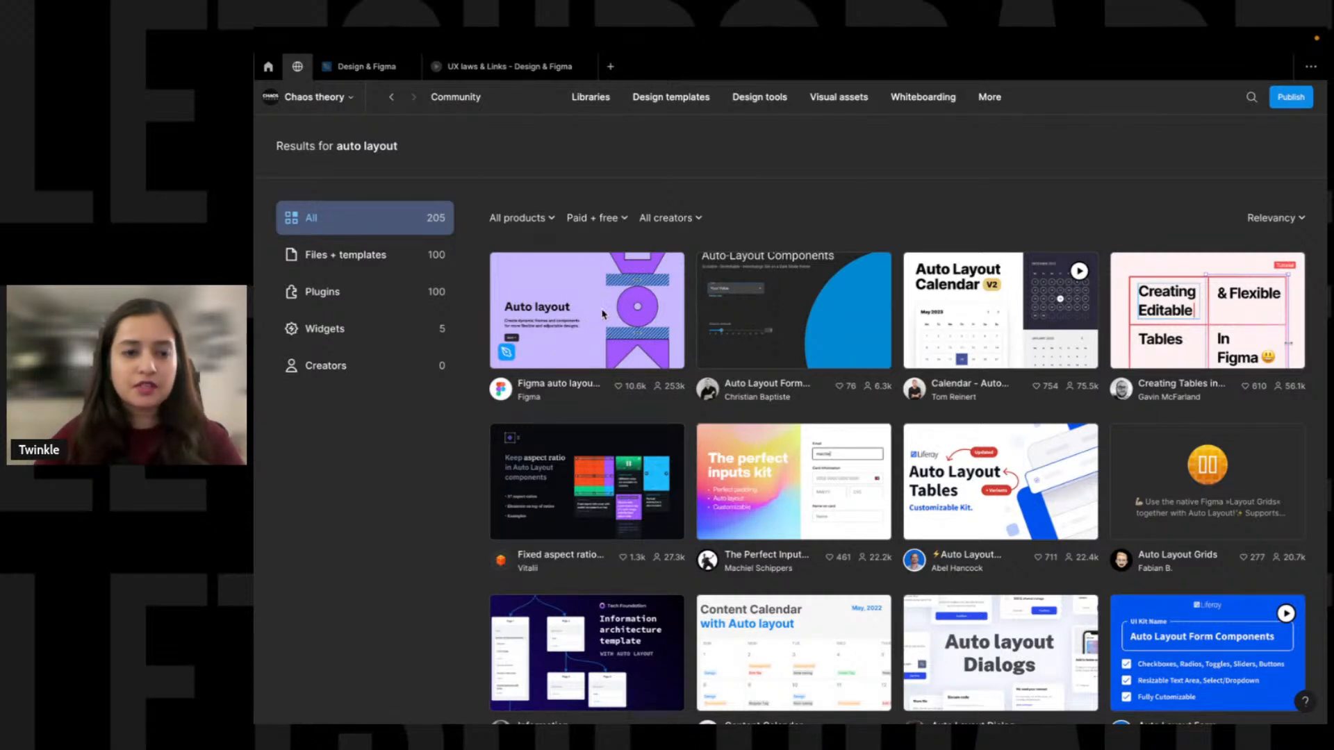
# Return to the Design & Figma file, deselect the YouTube link and hide the interface
pyautogui.click(366, 67)
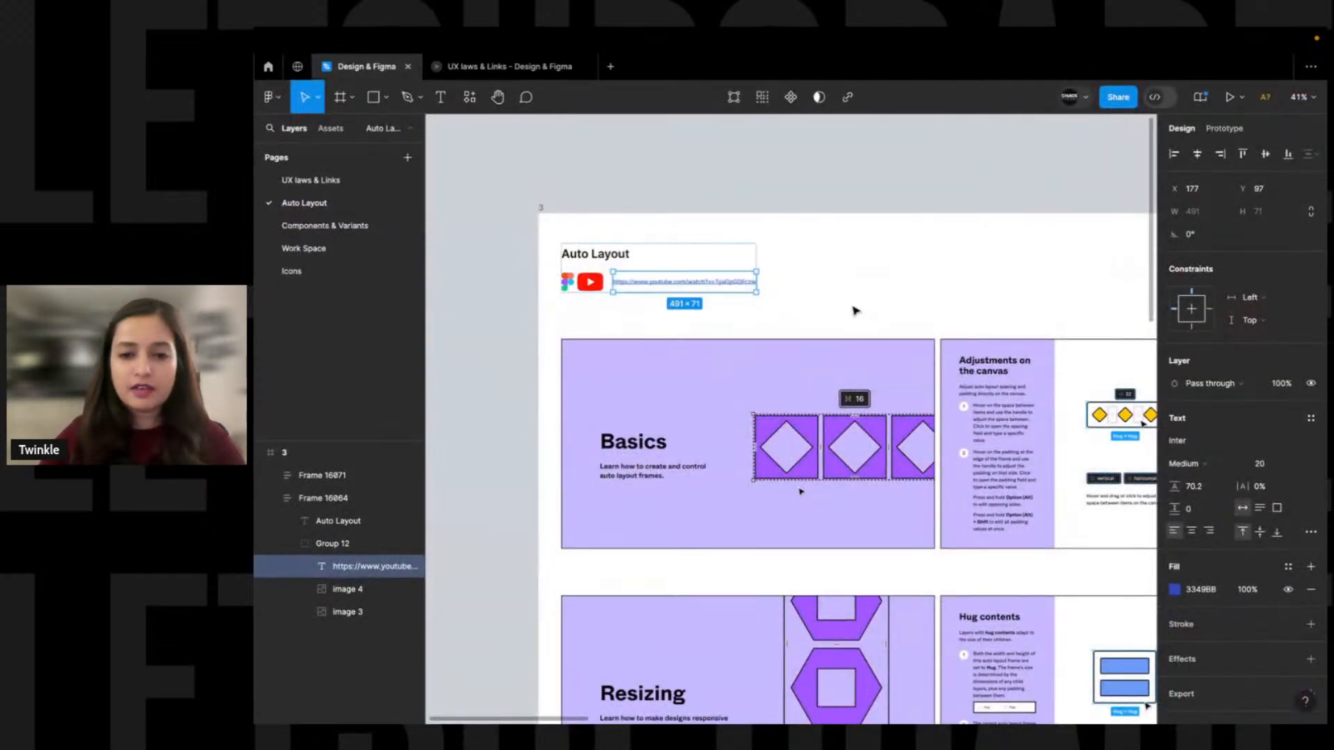
pyautogui.click(855, 310)
pyautogui.scroll(-2, 855, 310)
pyautogui.hscroll(2, 855, 310)
pyautogui.hotkey('ctrl', '\\')
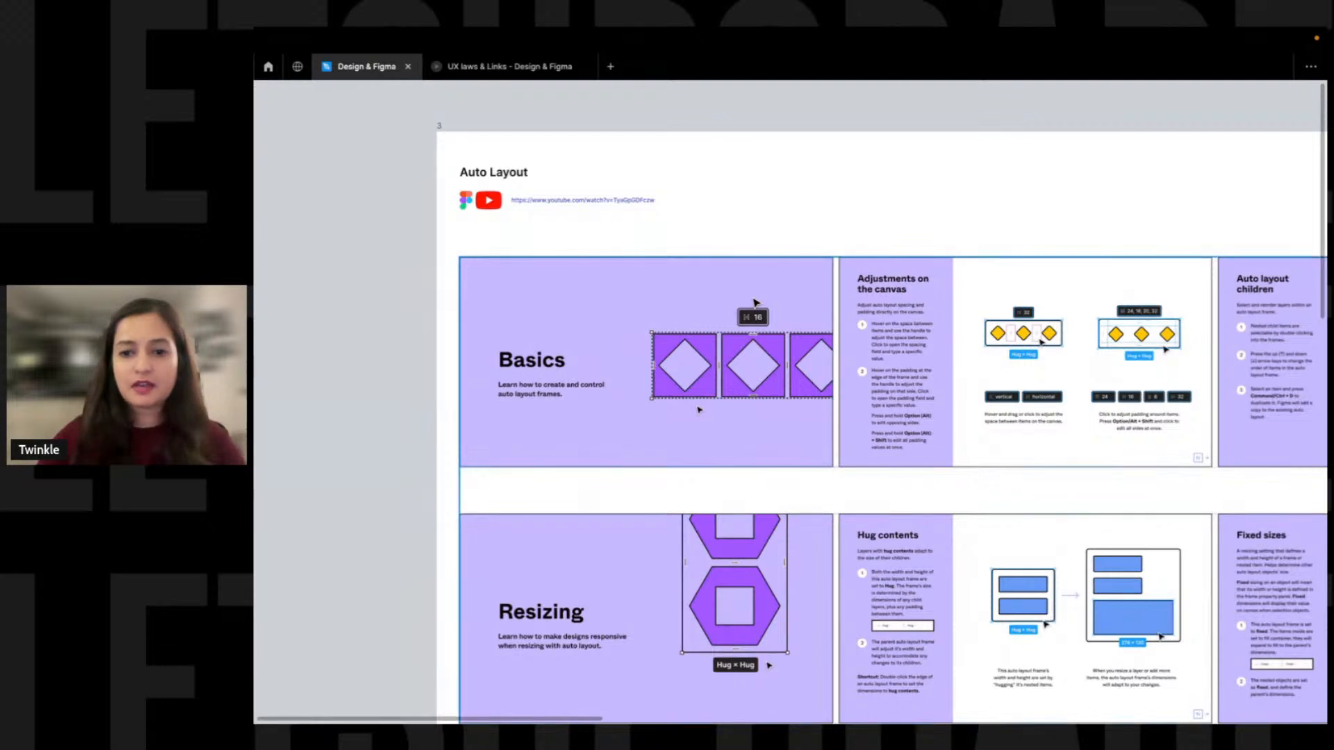
# Survey the rows of Auto Layout cards, from Basics down to Auto layout resources
pyautogui.scroll(-2, 736, 304)
pyautogui.hscroll(3, 736, 305)
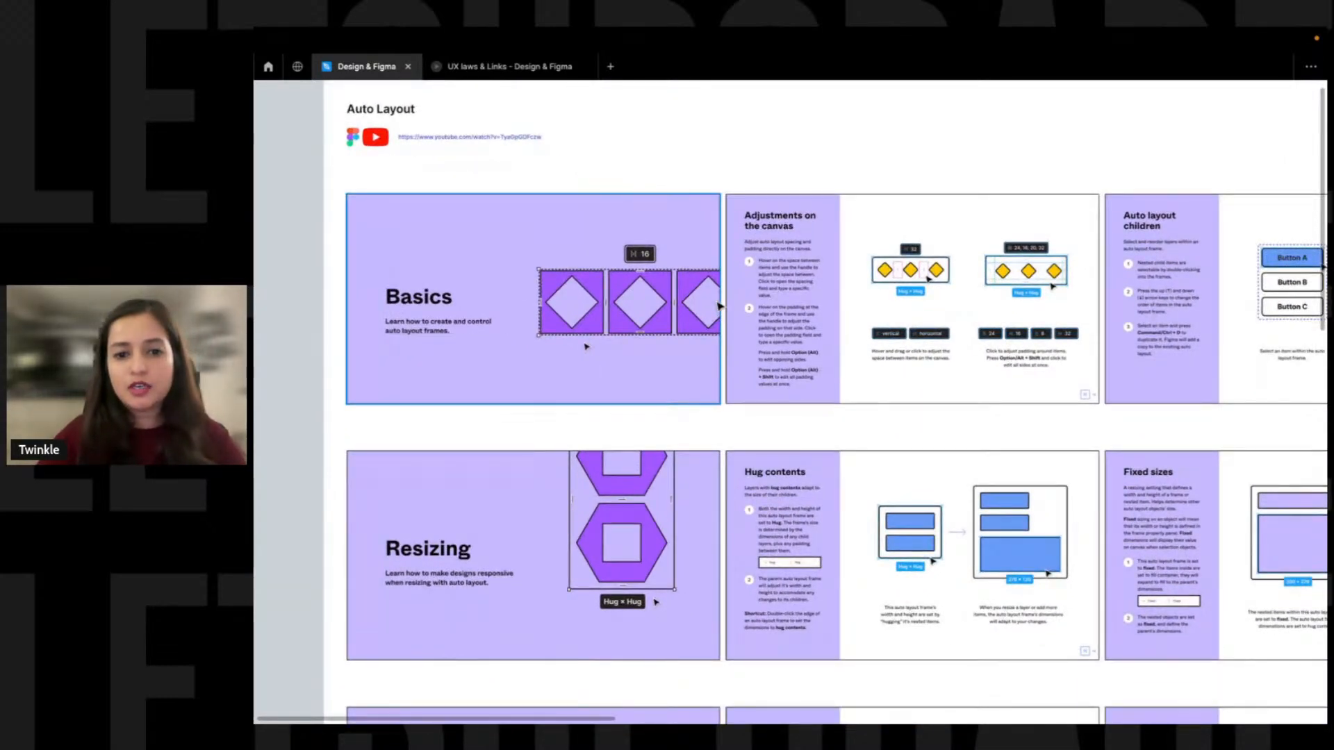
pyautogui.scroll(-6, 718, 305)
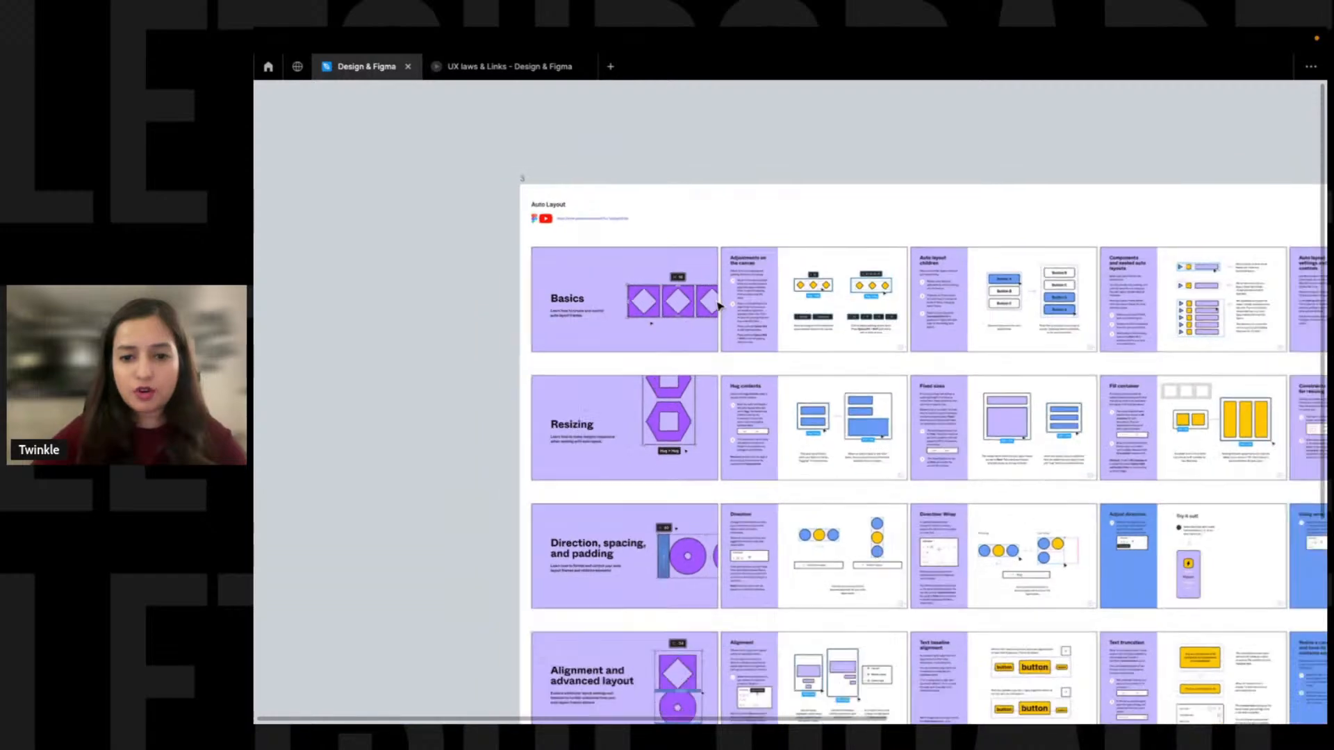
pyautogui.hscroll(5, 719, 306)
pyautogui.scroll(-2, 719, 306)
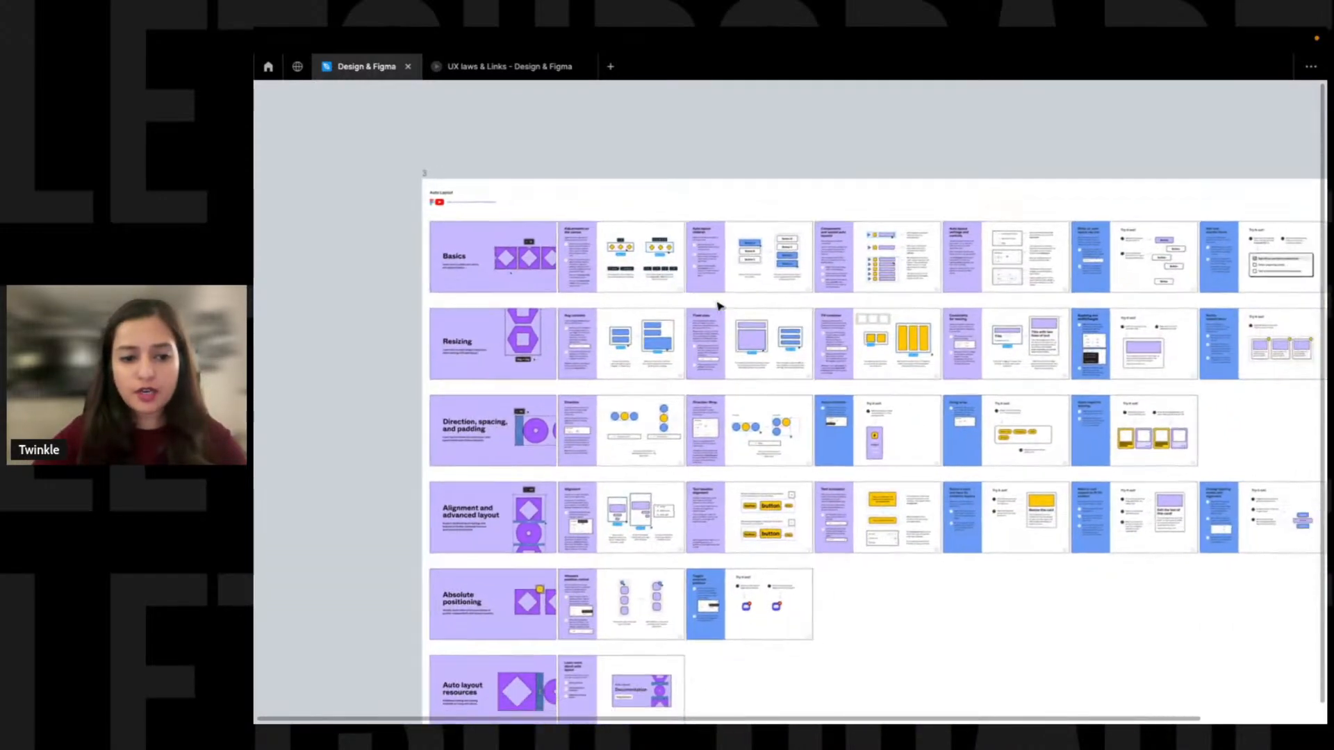
pyautogui.hscroll(-3, 719, 306)
pyautogui.scroll(4, 719, 305)
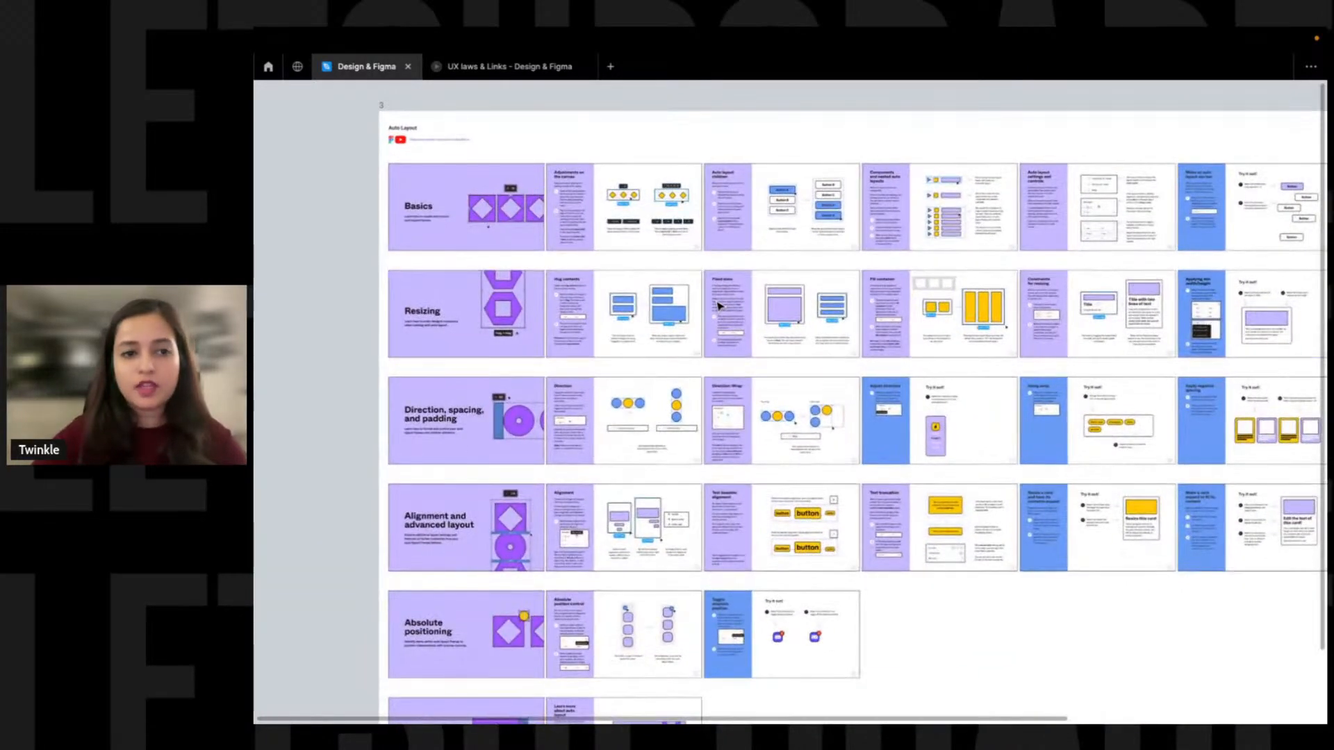
pyautogui.scroll(-1, 718, 306)
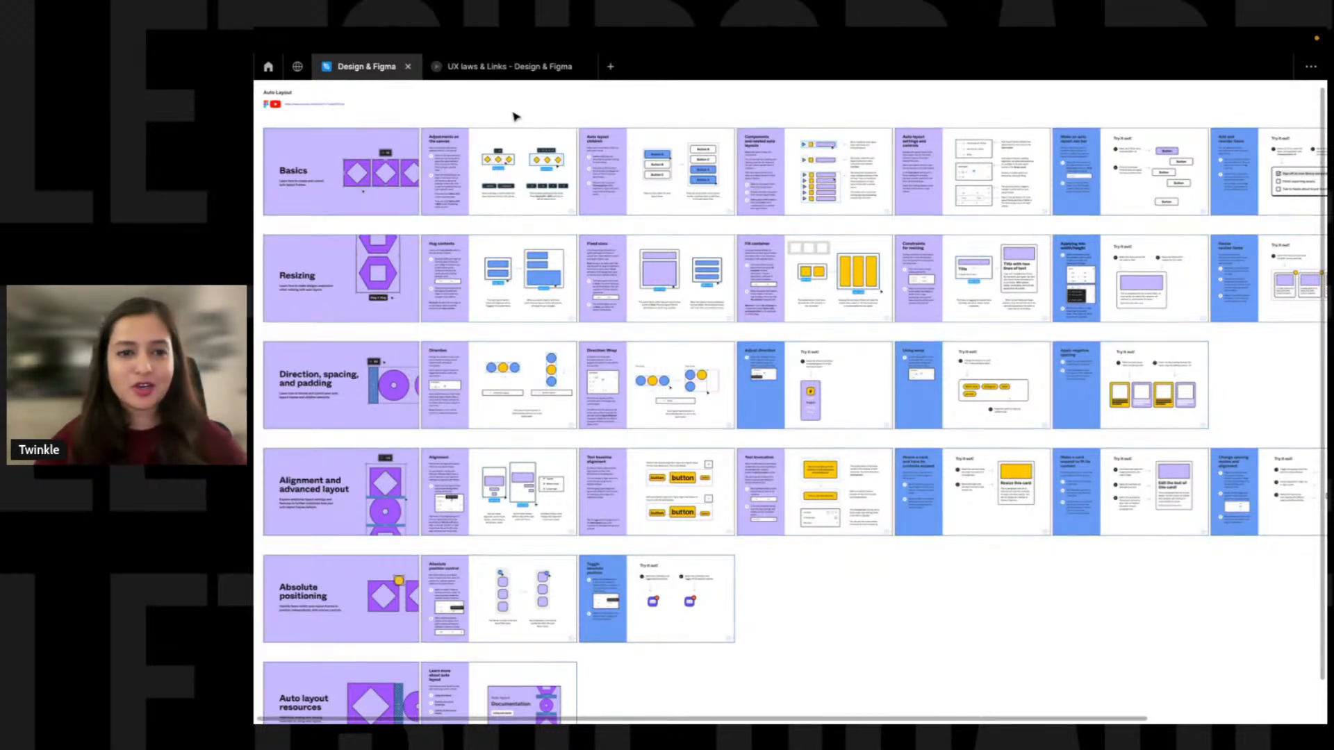
# Examine the Basics and "Adjustments on the canvas" cards up close, including the spacing and padding examples
pyautogui.hscroll(-3, 548, 123)
pyautogui.moveTo(376, 130); pyautogui.dragTo(597, 259)
pyautogui.hotkey('shift', '2')
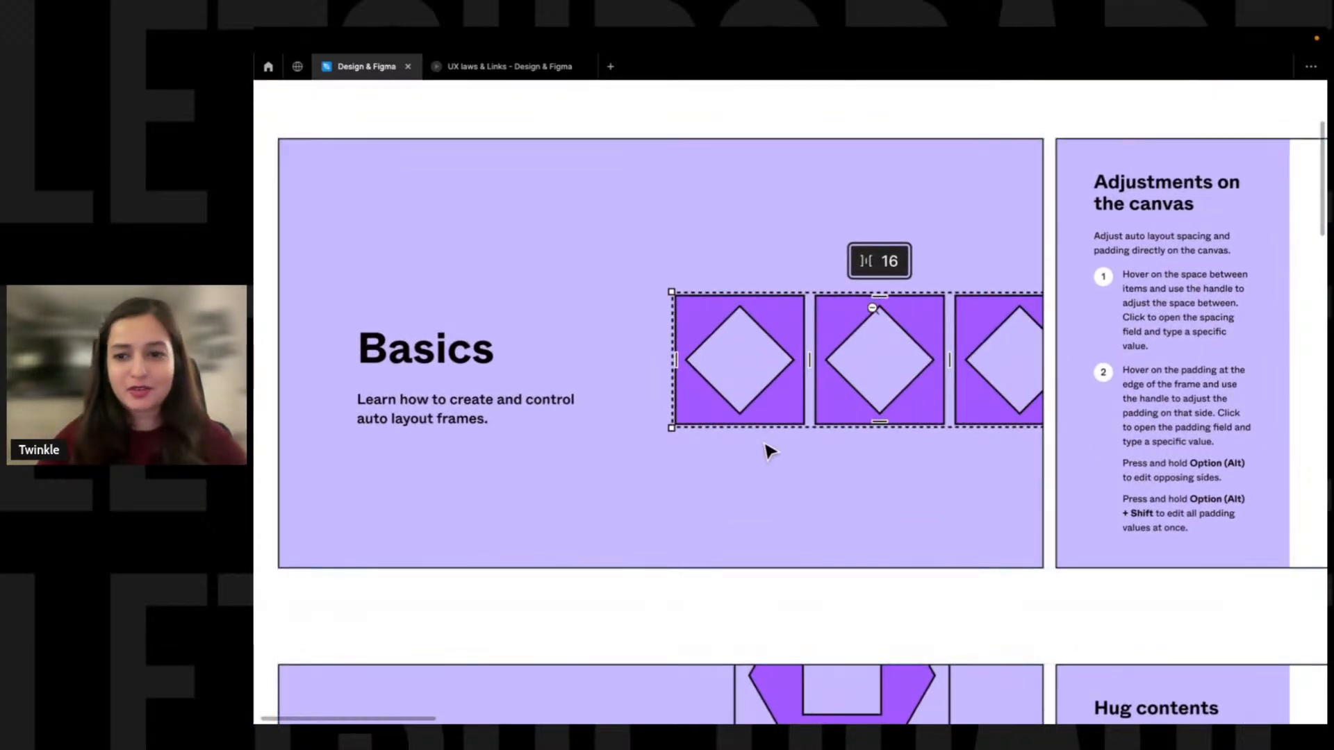
pyautogui.keyDown('alt'); pyautogui.click(874, 311); pyautogui.keyUp('alt')
pyautogui.moveTo(969, 302); pyautogui.dragTo(675, 281)
pyautogui.hscroll(3, 675, 281)
pyautogui.moveTo(582, 188); pyautogui.dragTo(970, 470)
pyautogui.hotkey('shift', '2')
pyautogui.hscroll(1, 833, 408)
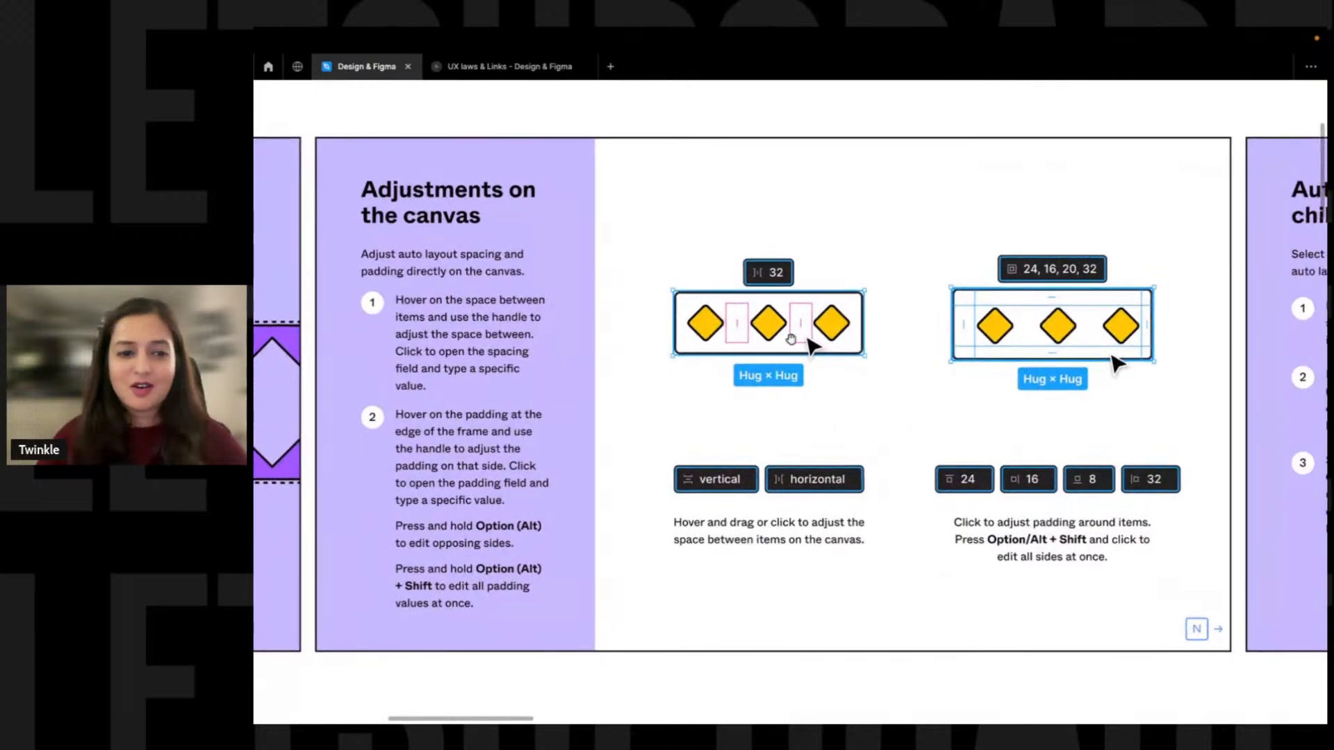
pyautogui.scroll(2, 782, 114)
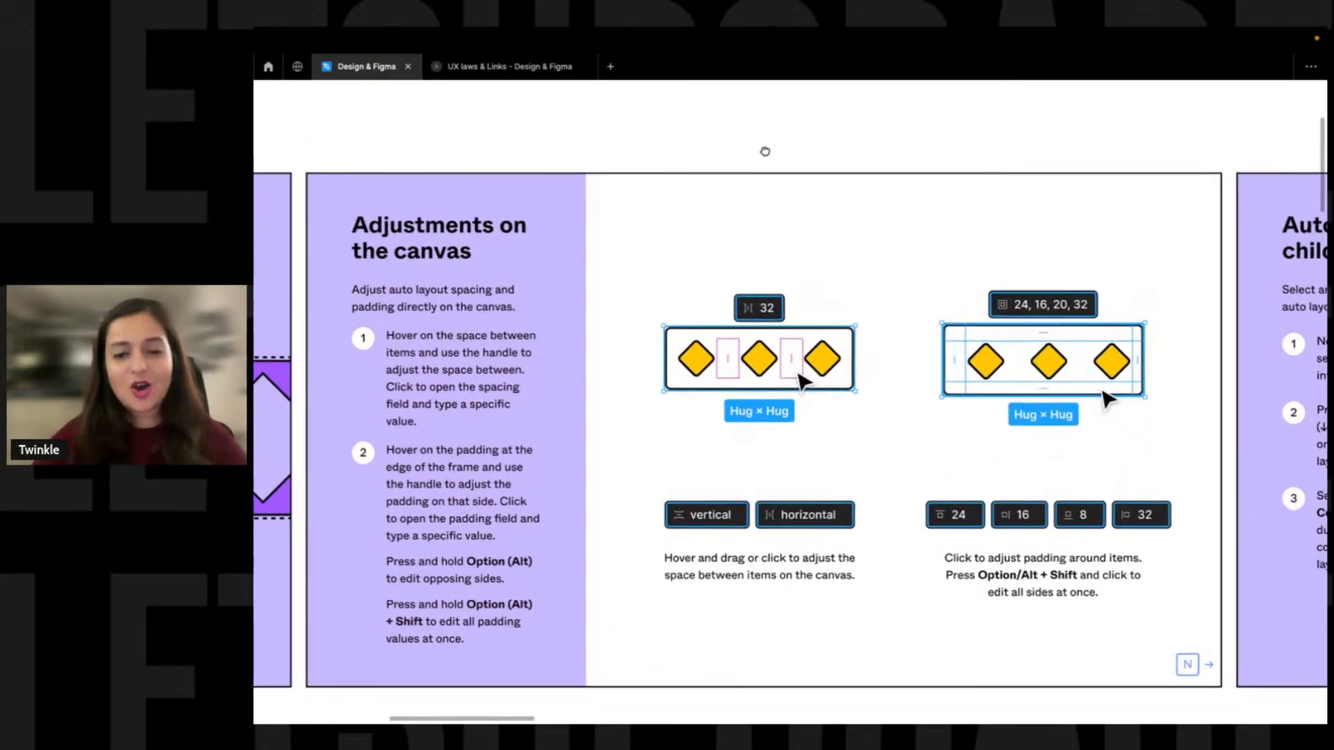
pyautogui.hscroll(3, 764, 164)
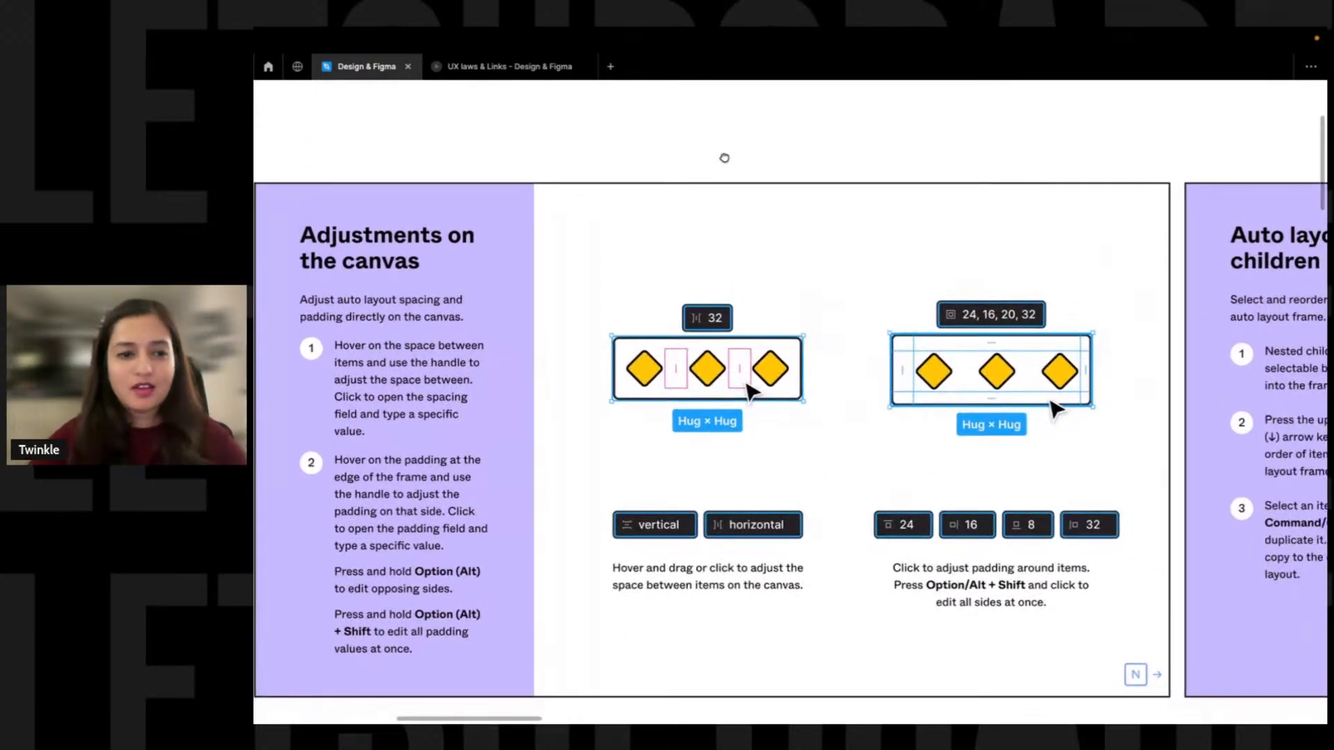
# Move on to the "Auto layout children" card and view its Button A, B and C reordering example up close
pyautogui.scroll(-5, 754, 158)
pyautogui.hscroll(5, 890, 169)
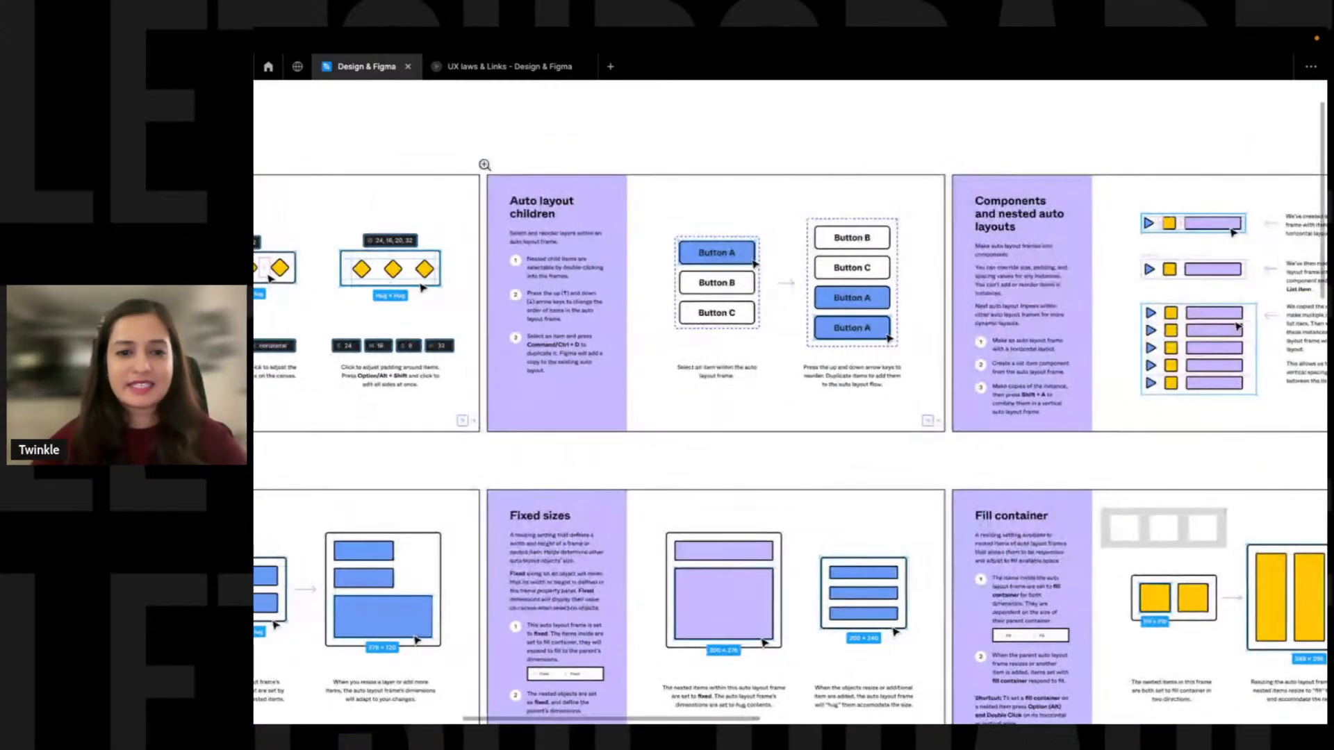
pyautogui.moveTo(473, 162); pyautogui.dragTo(959, 444)
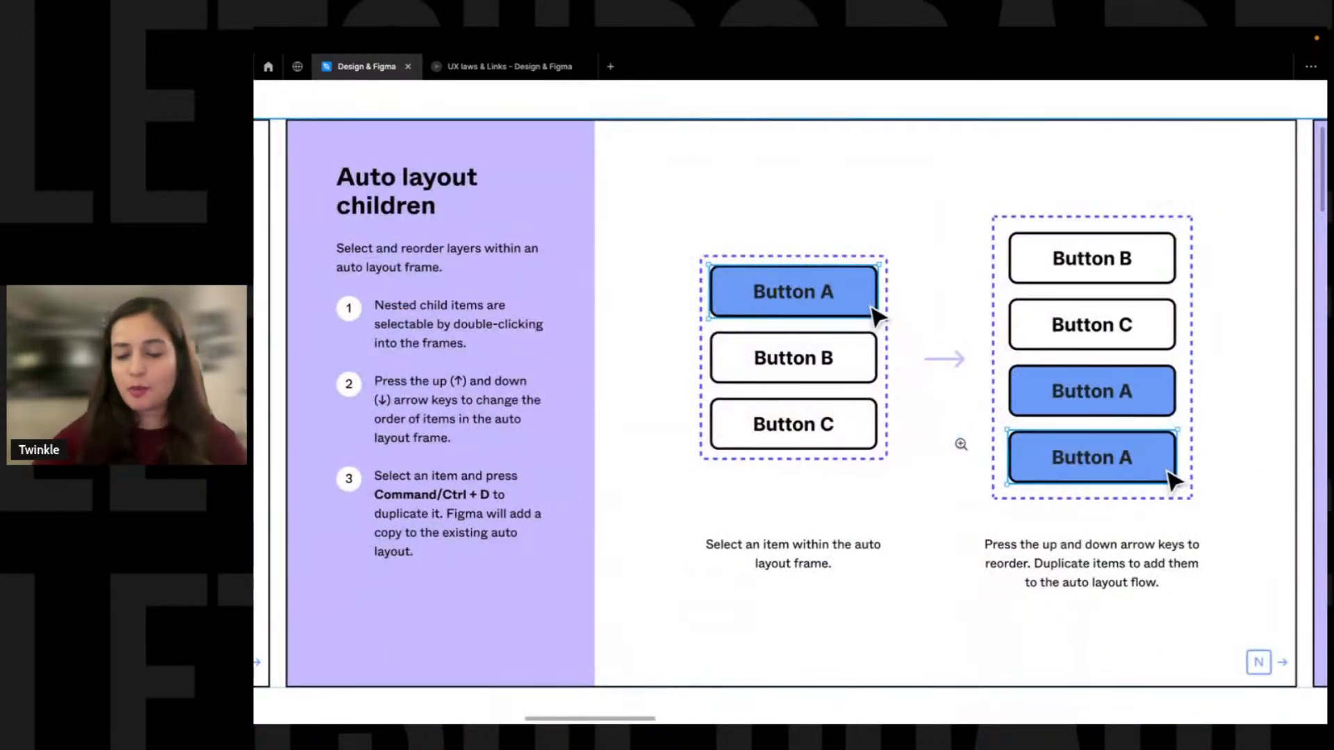
# Switch to Safari, close the Auto Layout video's tab and check the livestream chat for questions
pyautogui.press('super+Tab')
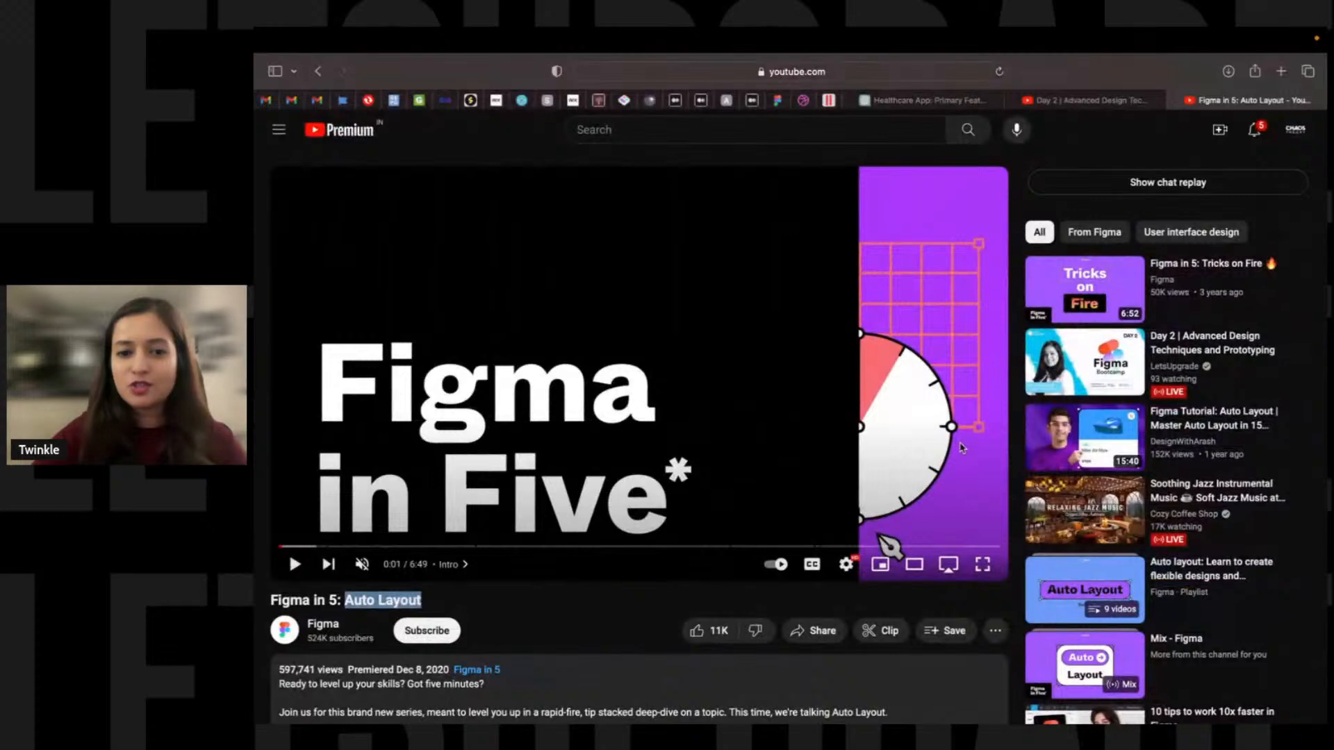
pyautogui.press('super+w')
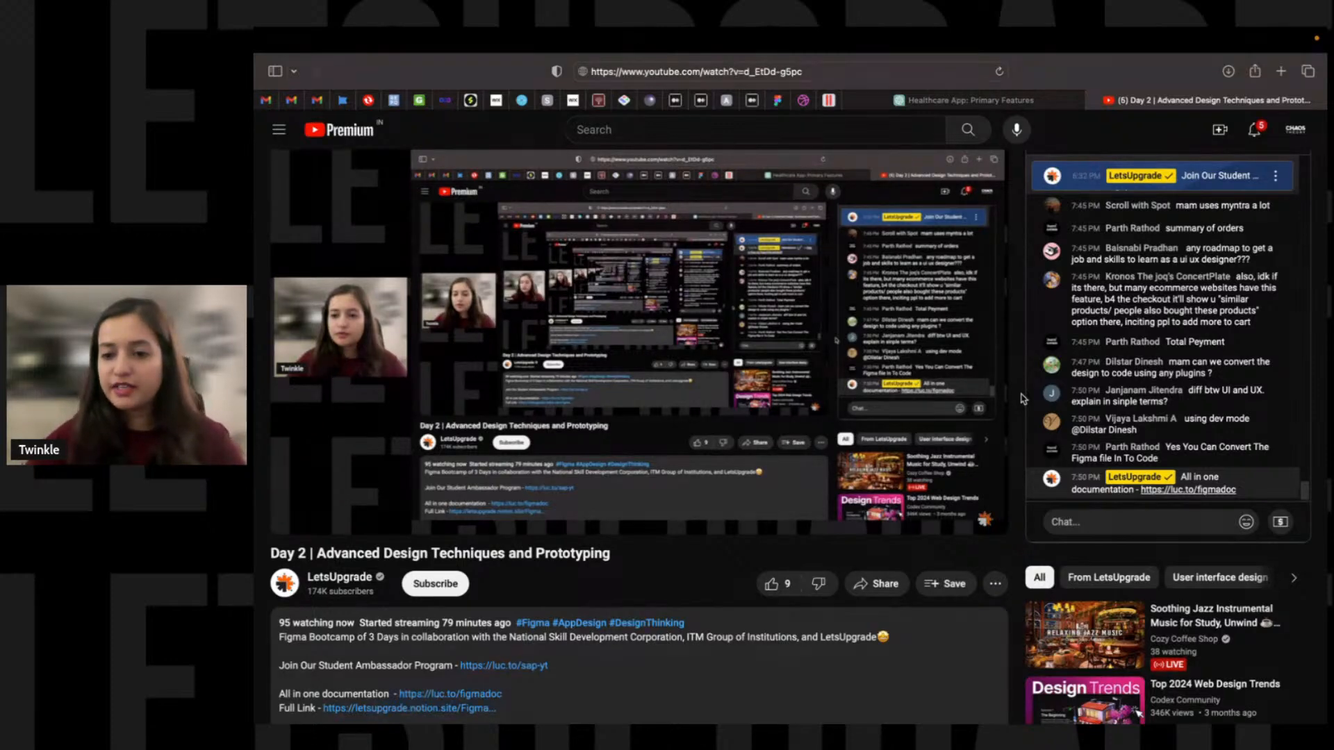
# Switch back to Figma, bring back the interface and inspect the Button A outline and outer frame in Dev Mode
pyautogui.hotkey('ctrl', 'Left')
pyautogui.press('super+backslash')
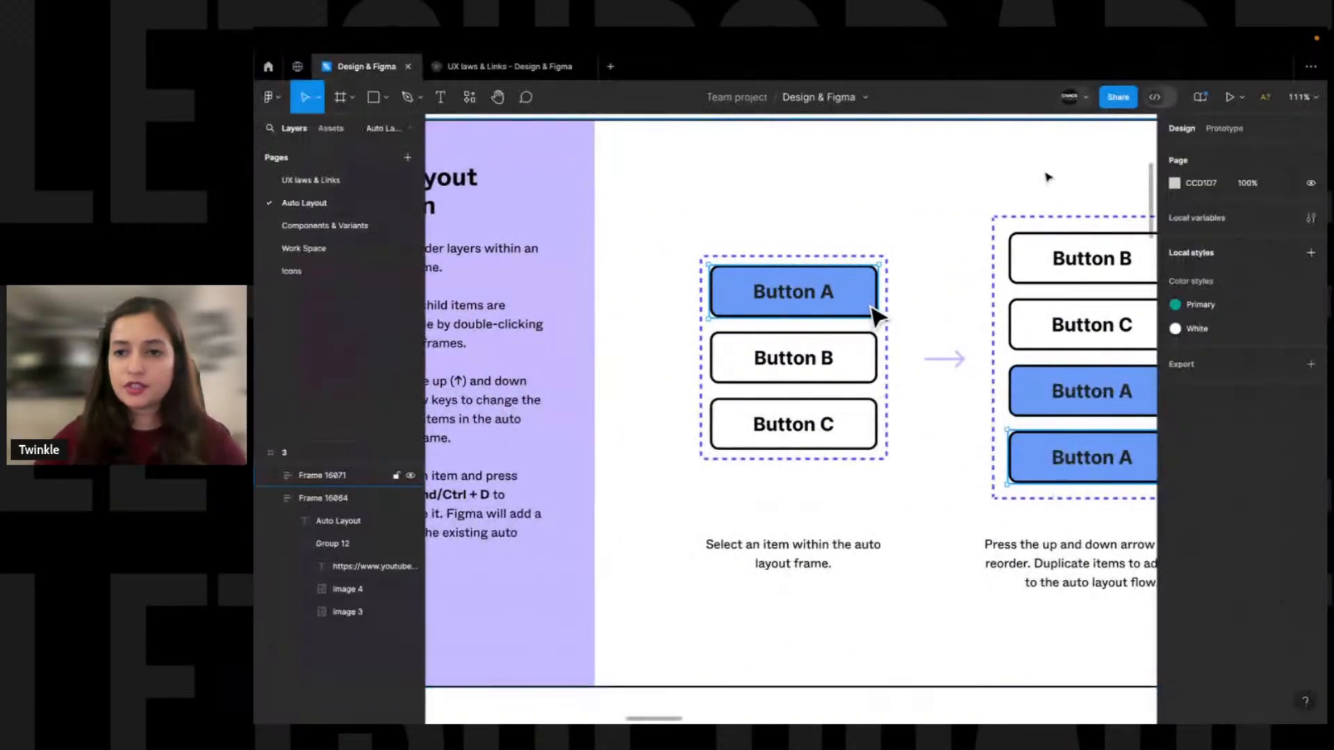
pyautogui.click(1158, 101)
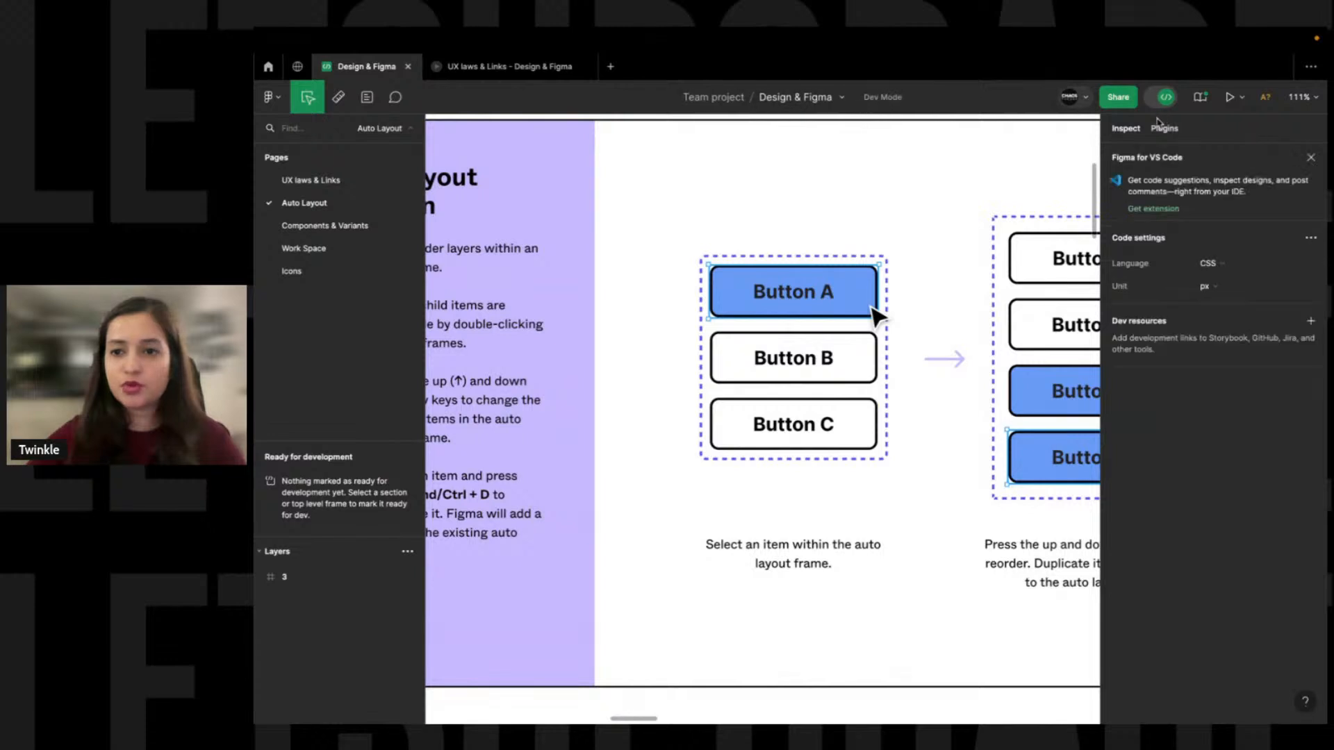
pyautogui.click(872, 304)
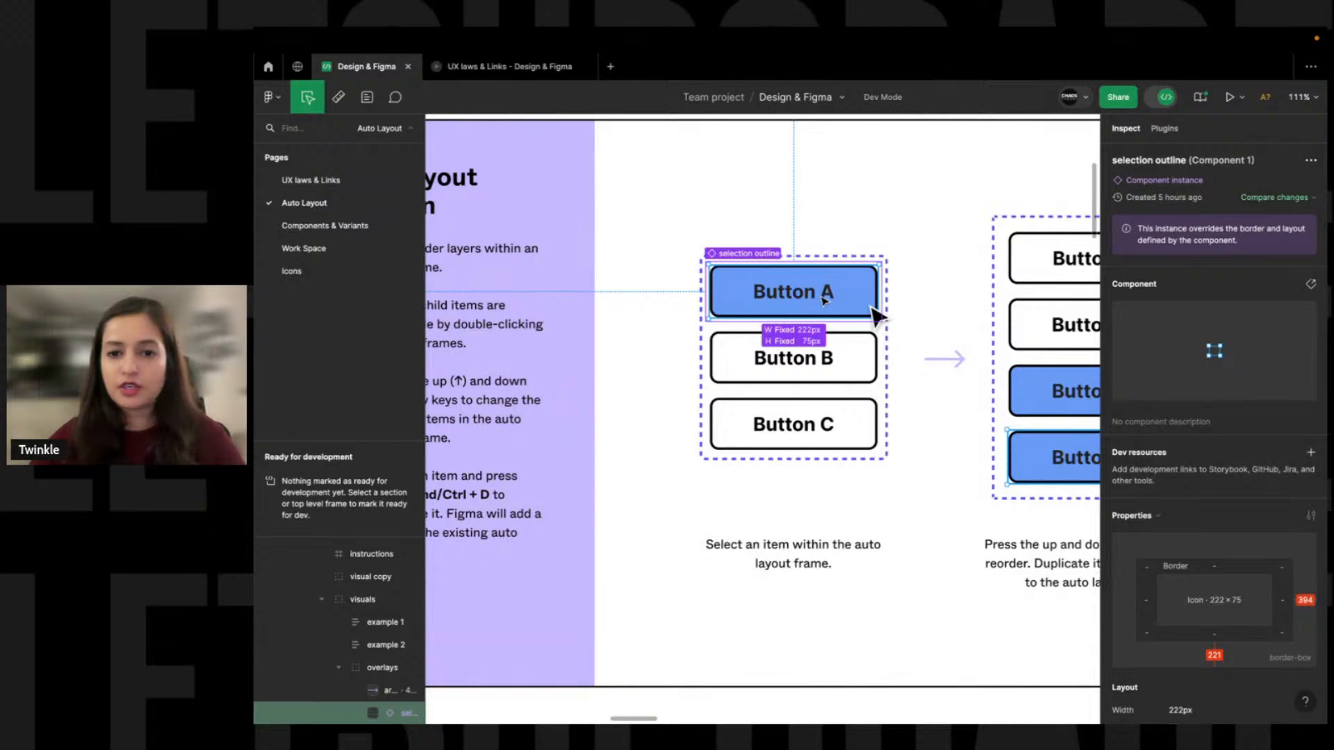
pyautogui.scroll(5, 768, 304)
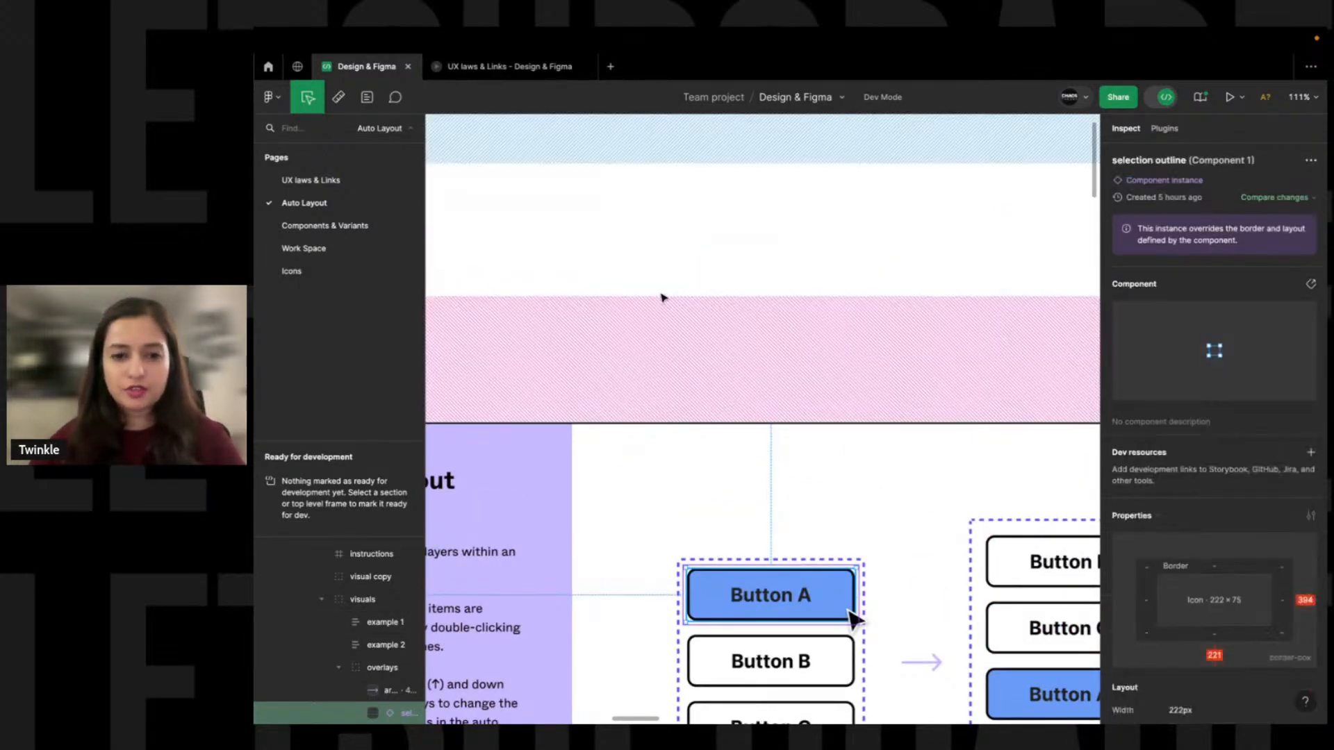
pyautogui.click(663, 292)
pyautogui.scroll(5, 708, 319)
pyautogui.scroll(-5, 736, 304)
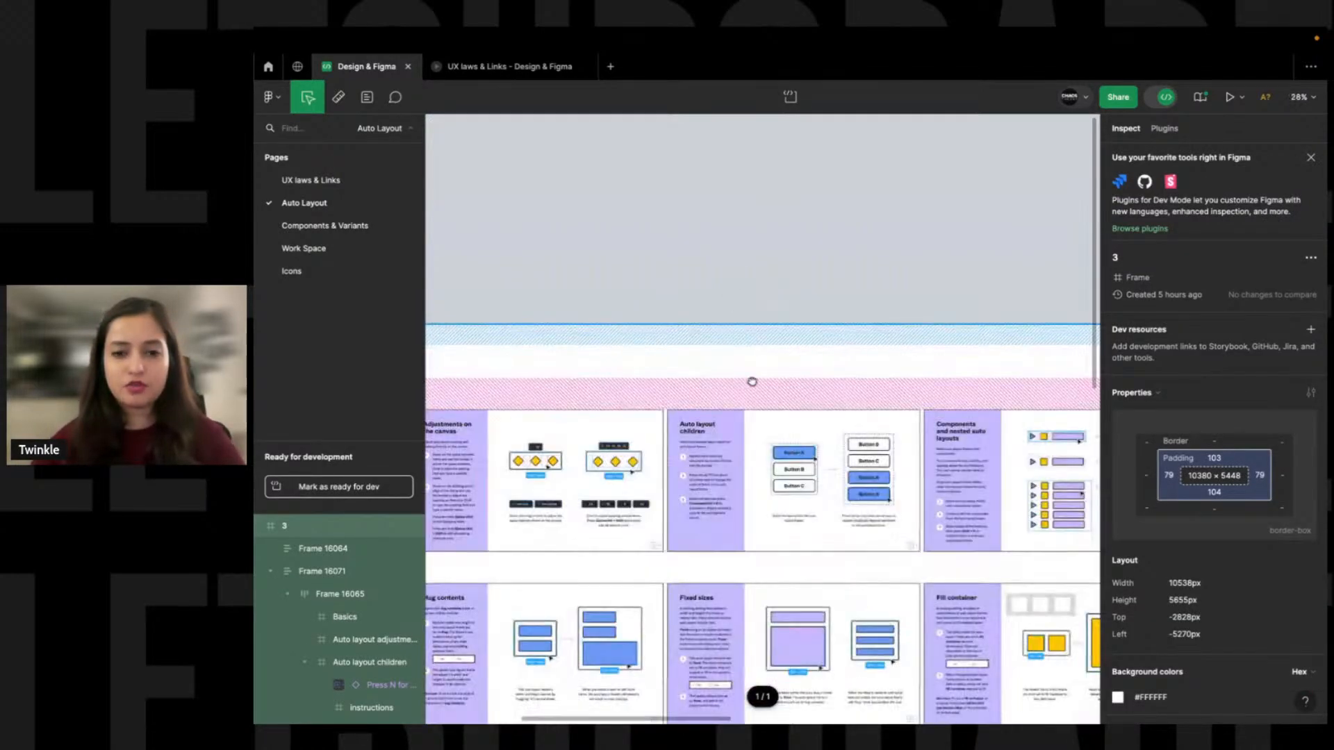
# Leave Dev Mode and draw a rectangle of about 709 × 381 on the empty canvas above the Auto Layout frame
pyautogui.click(737, 305)
pyautogui.scroll(4, 722, 304)
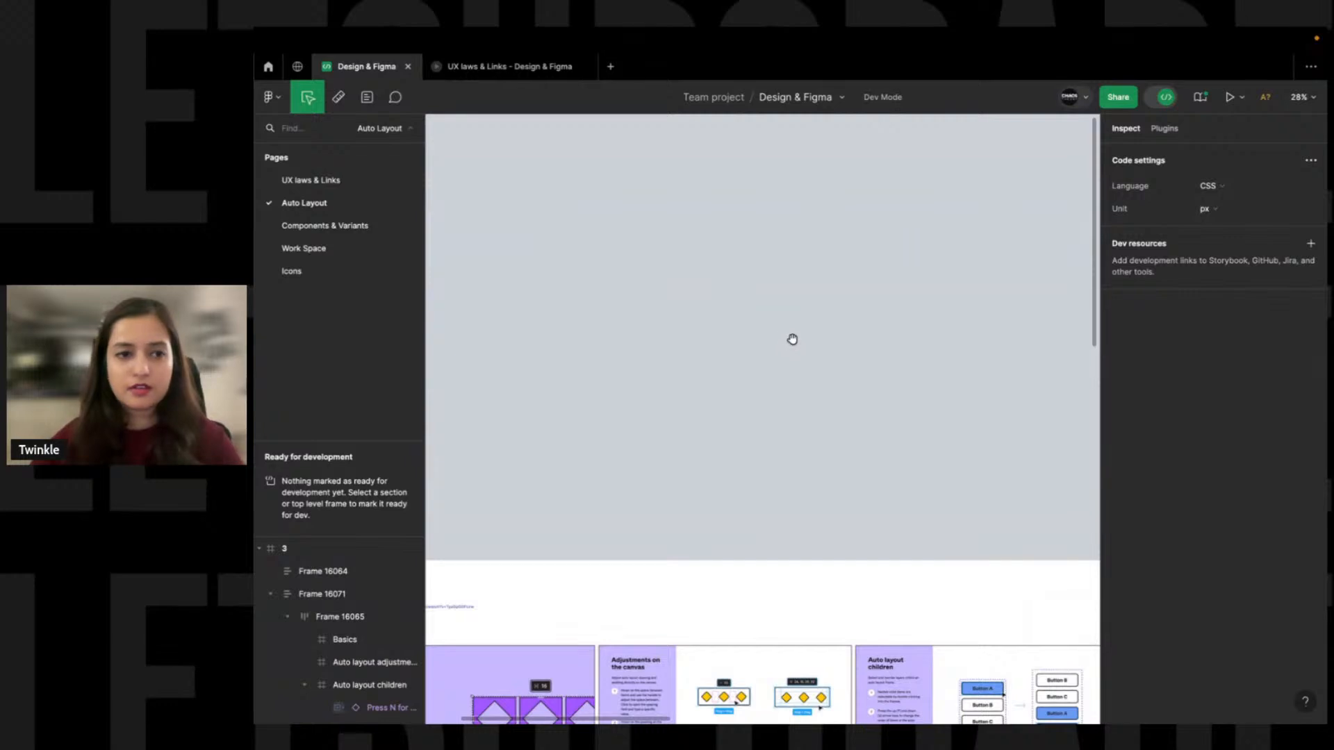
pyautogui.click(1158, 98)
pyautogui.press('r')
pyautogui.moveTo(743, 281); pyautogui.dragTo(884, 355)
pyautogui.hotkey('shift', '2')
# Add the text "test" near the middle of the new rectangle
pyautogui.press('t')
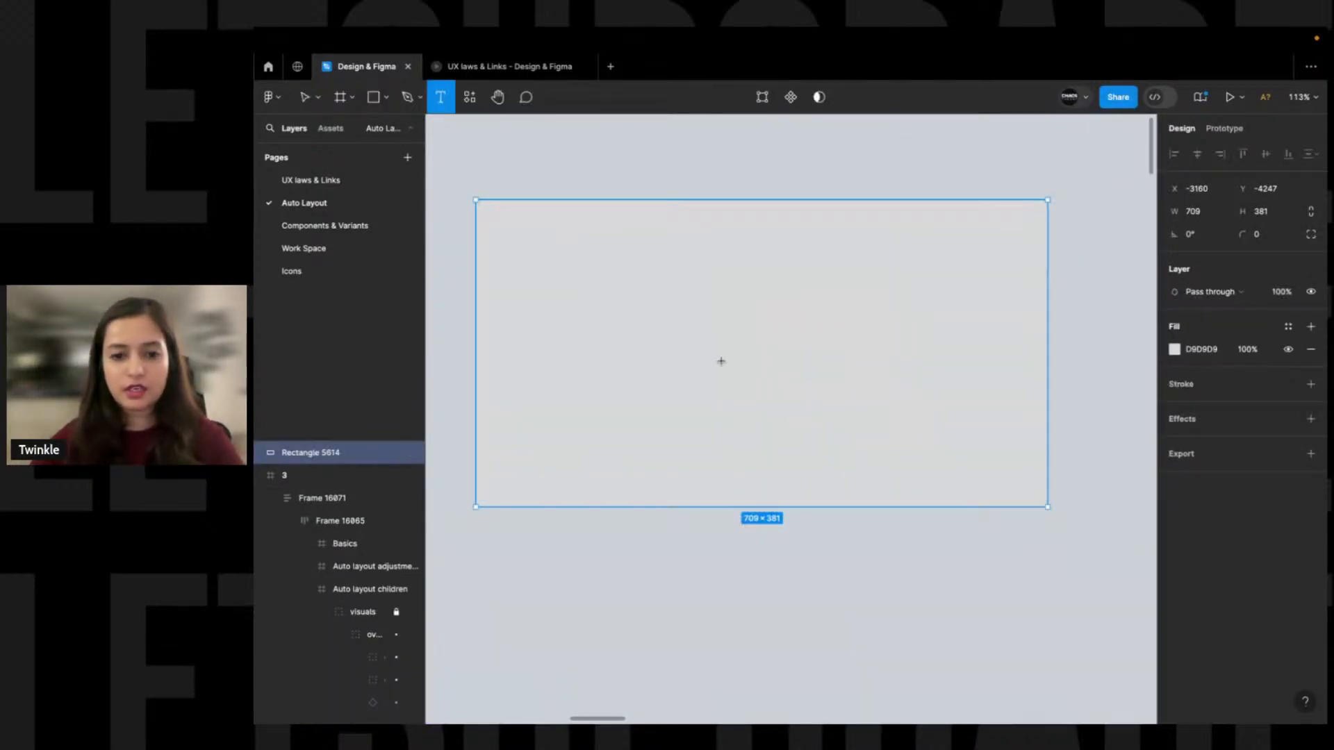
pyautogui.click(703, 355)
pyautogui.write('test')
pyautogui.press('Escape')
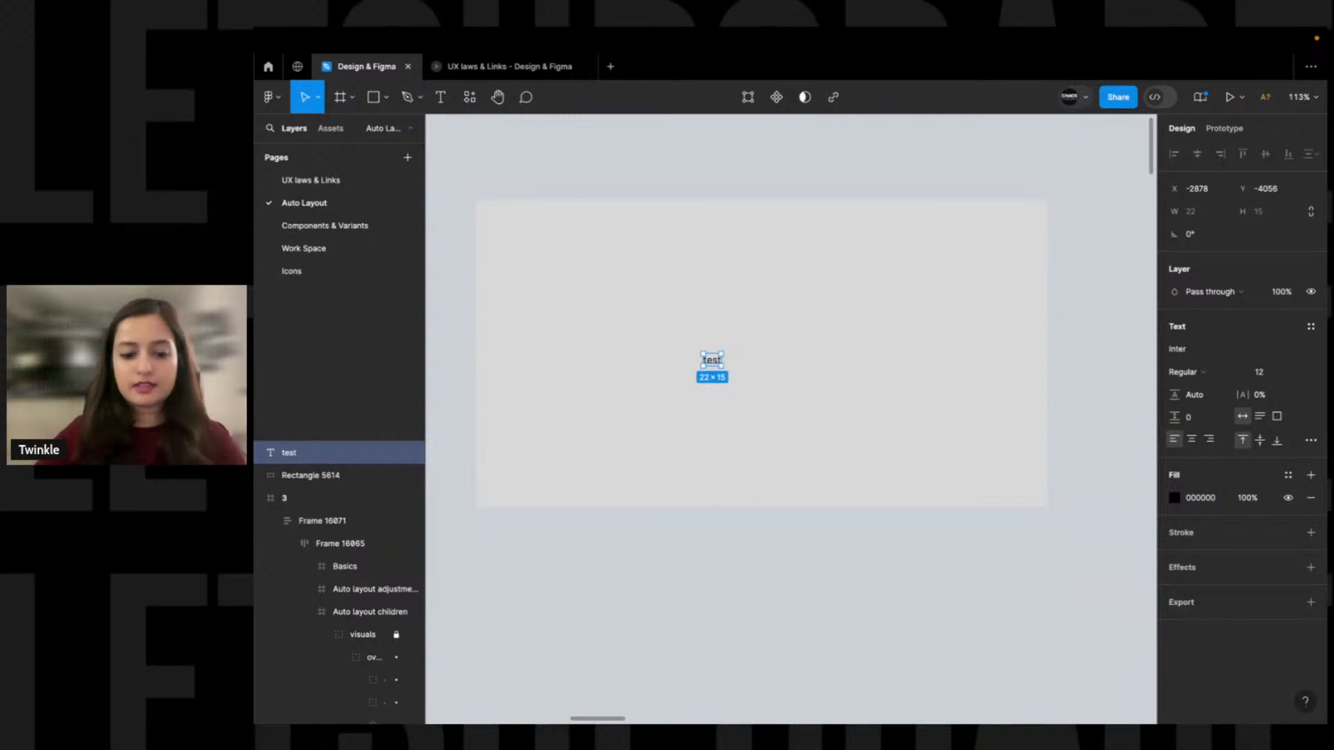
pyautogui.press('Escape')
# Select the "test" text and examine its layout, typography and color properties in Dev Mode
pyautogui.click(729, 326)
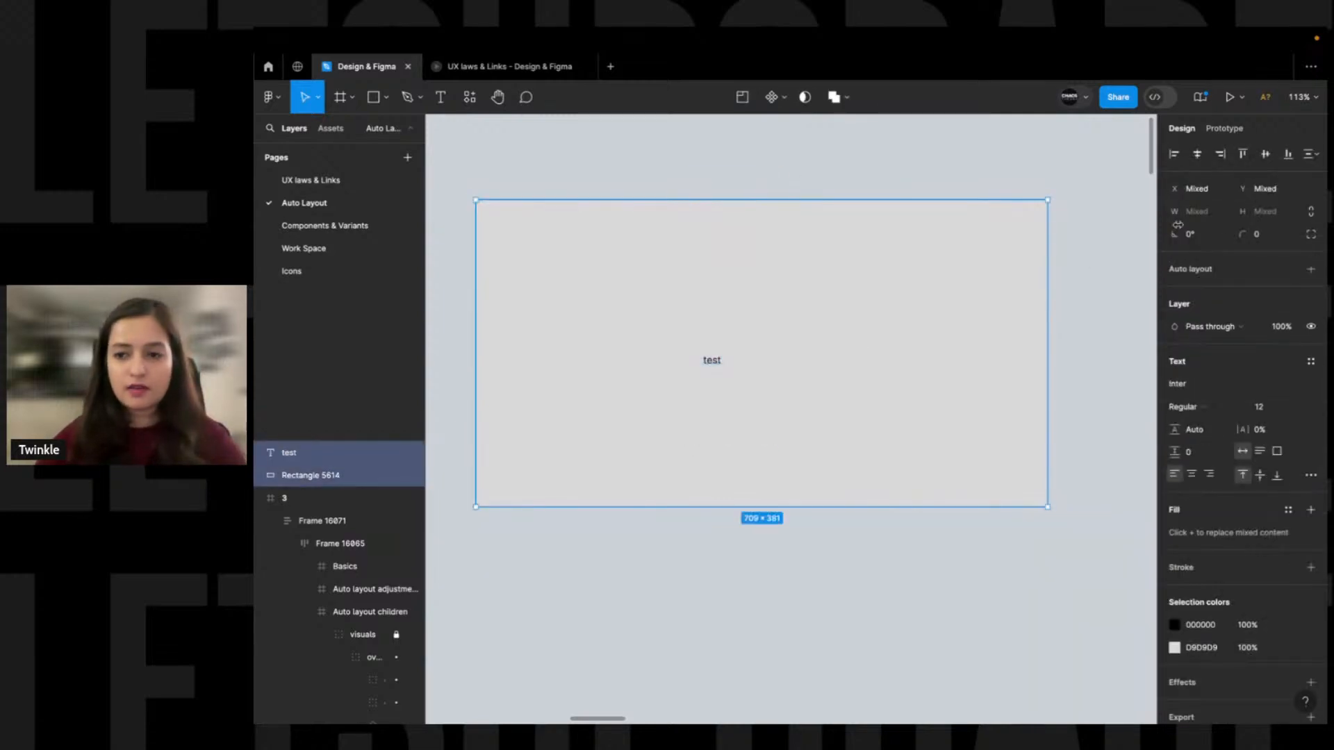
pyautogui.click(719, 361)
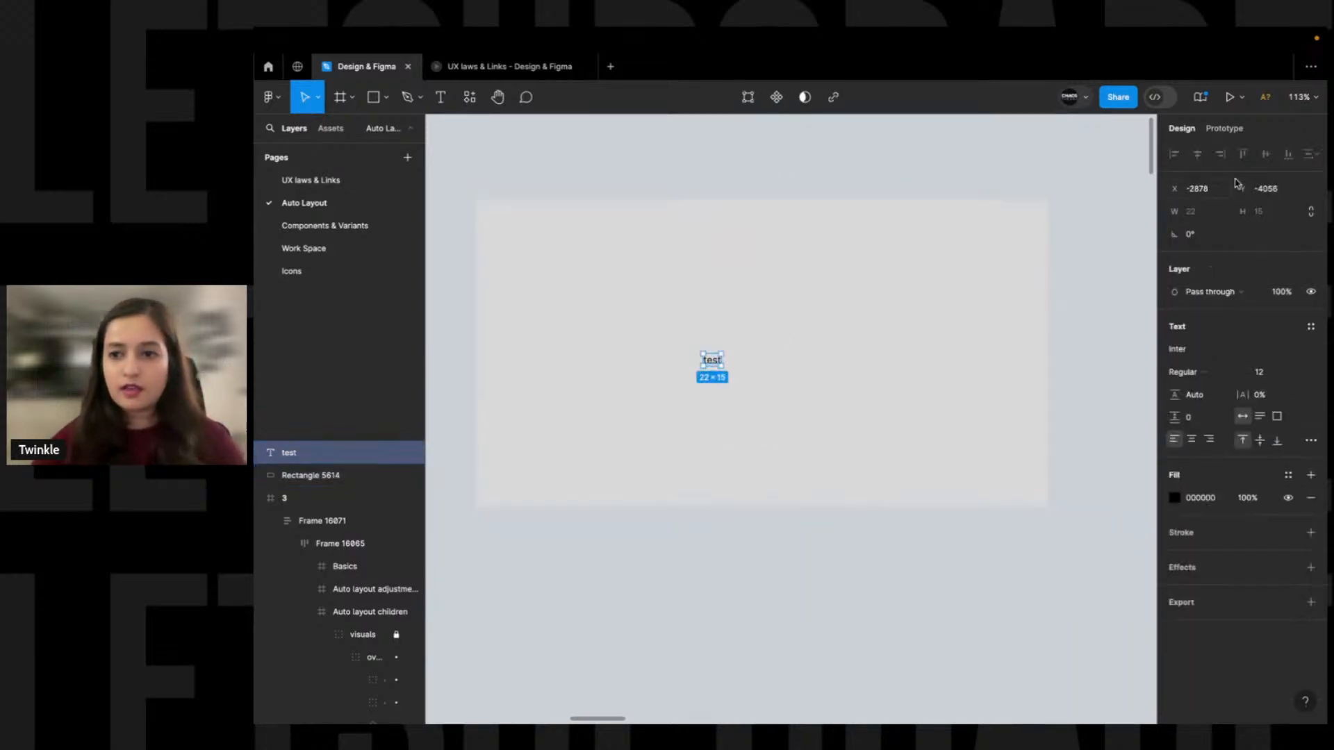
pyautogui.click(1158, 101)
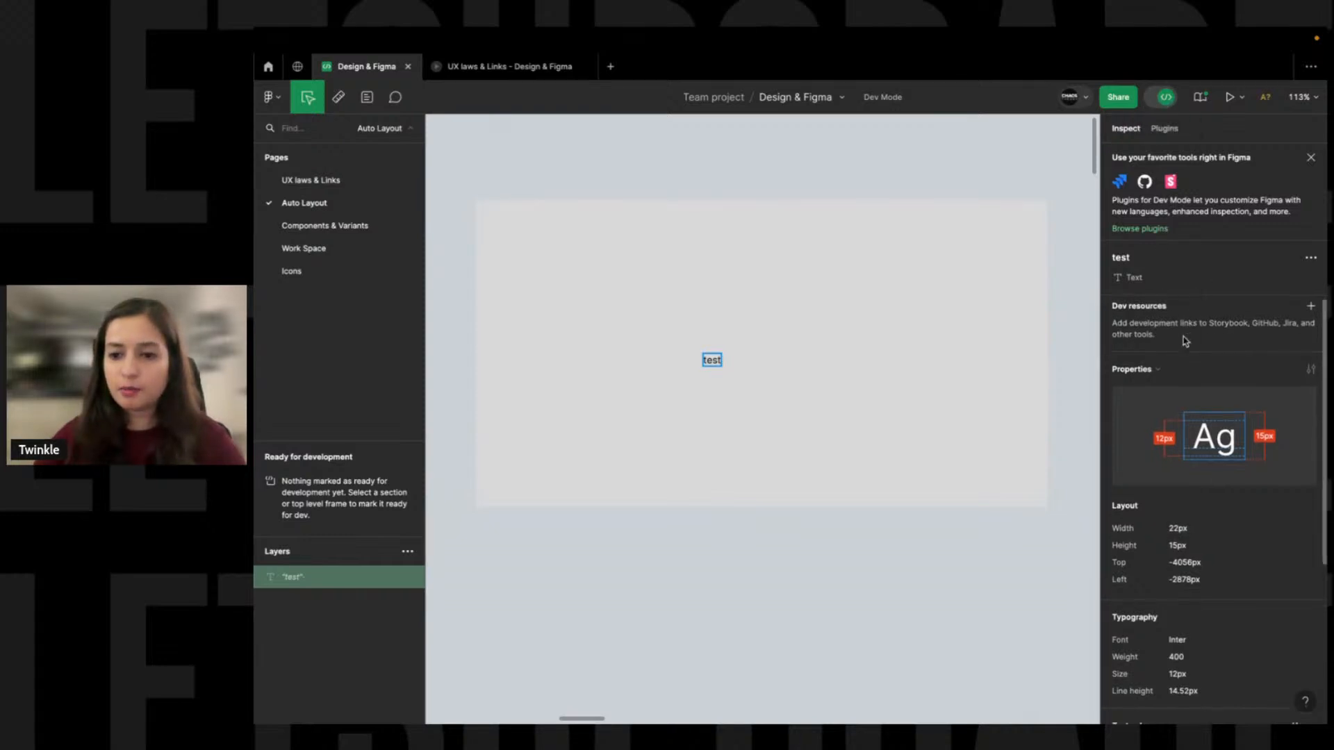
pyautogui.scroll(-2, 1184, 333)
pyautogui.scroll(2, 1181, 333)
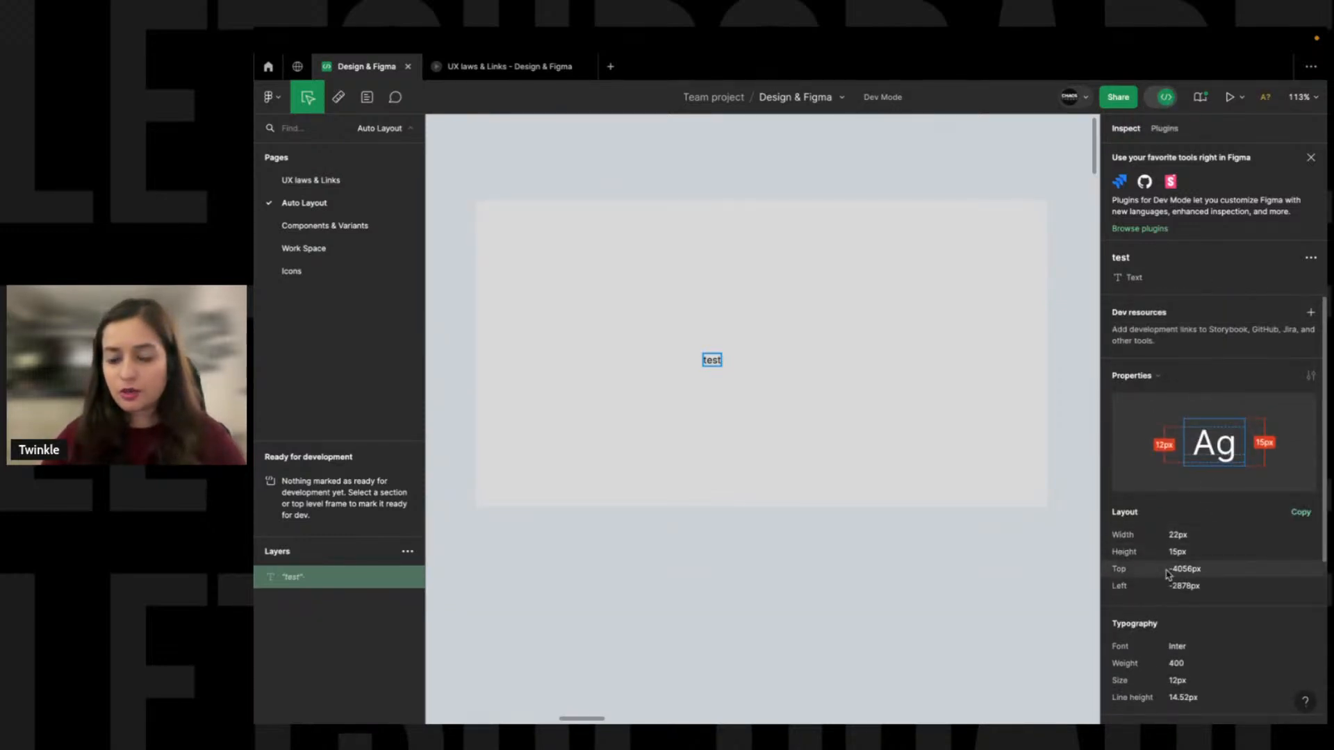
pyautogui.scroll(-2, 1156, 571)
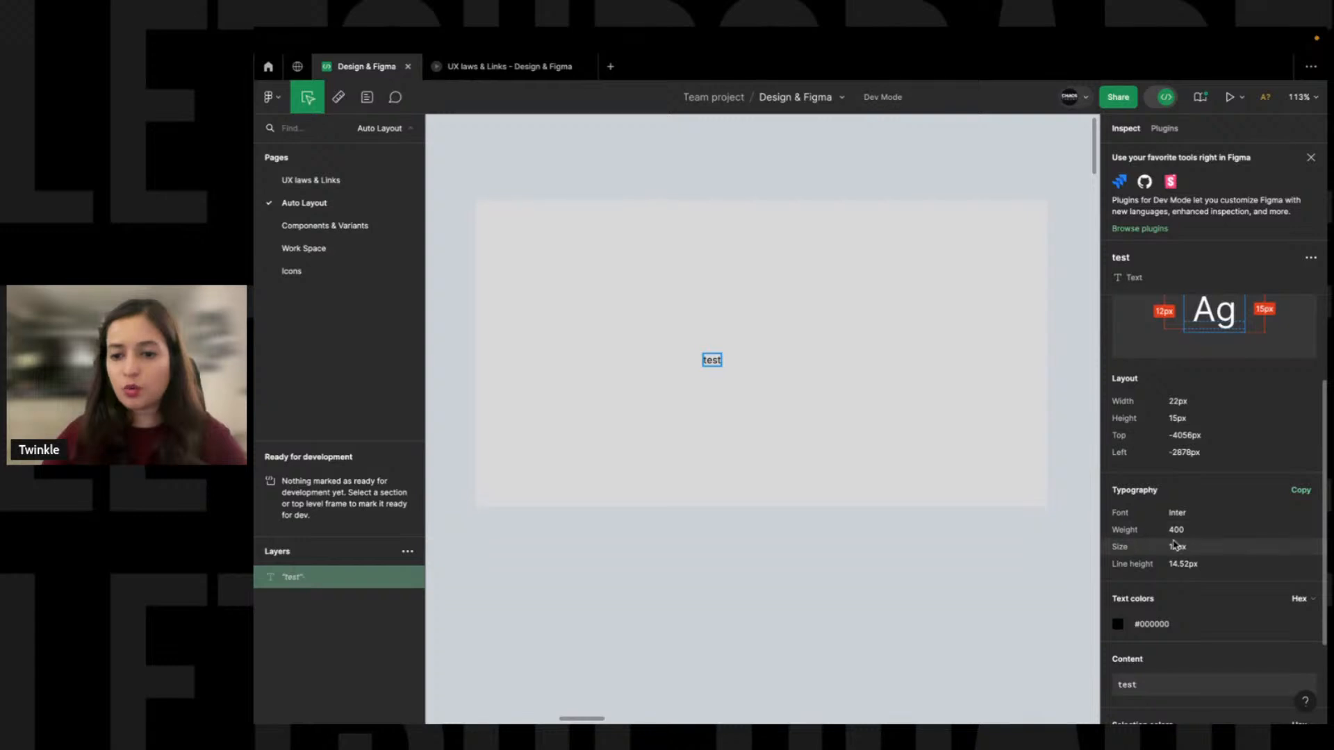
pyautogui.scroll(-2, 1188, 534)
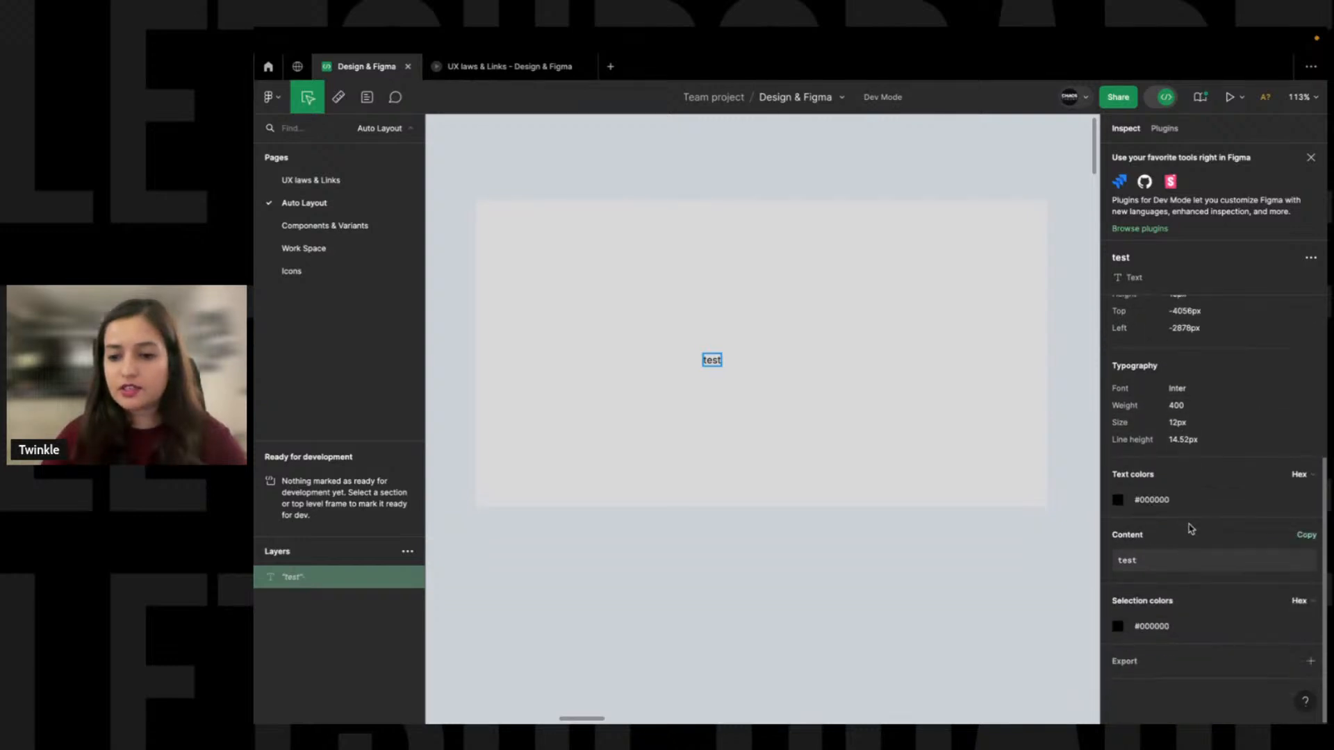
pyautogui.scroll(4, 1176, 532)
# Show the text's properties as CSS code, look over the typography code and return to design mode
pyautogui.click(1143, 375)
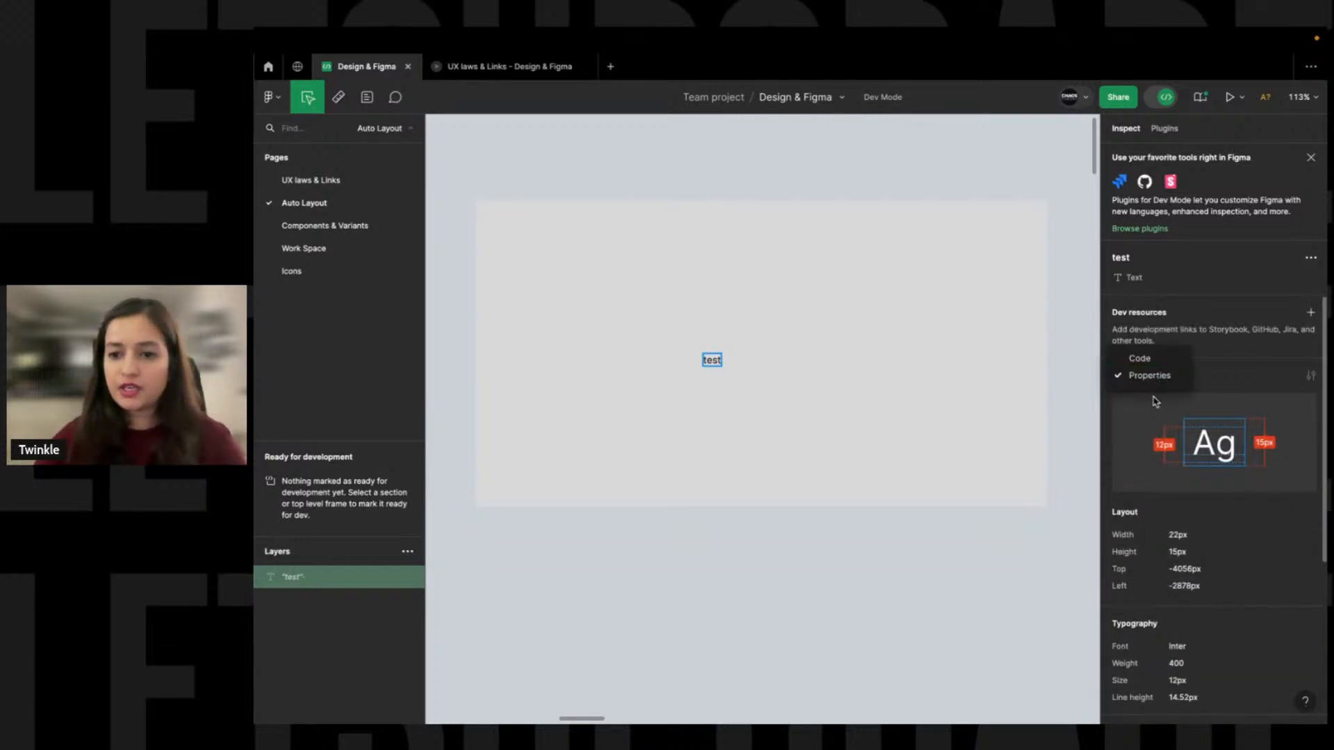
pyautogui.click(1164, 360)
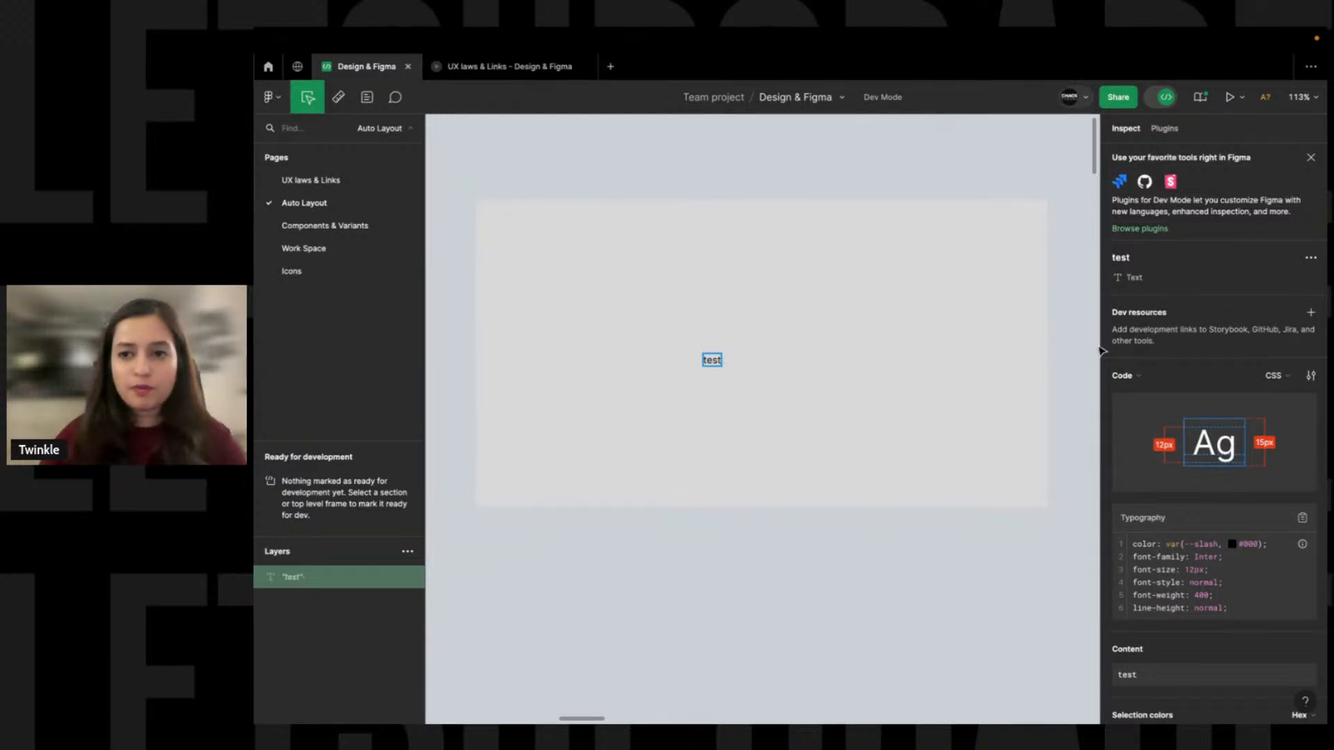
pyautogui.click(1165, 97)
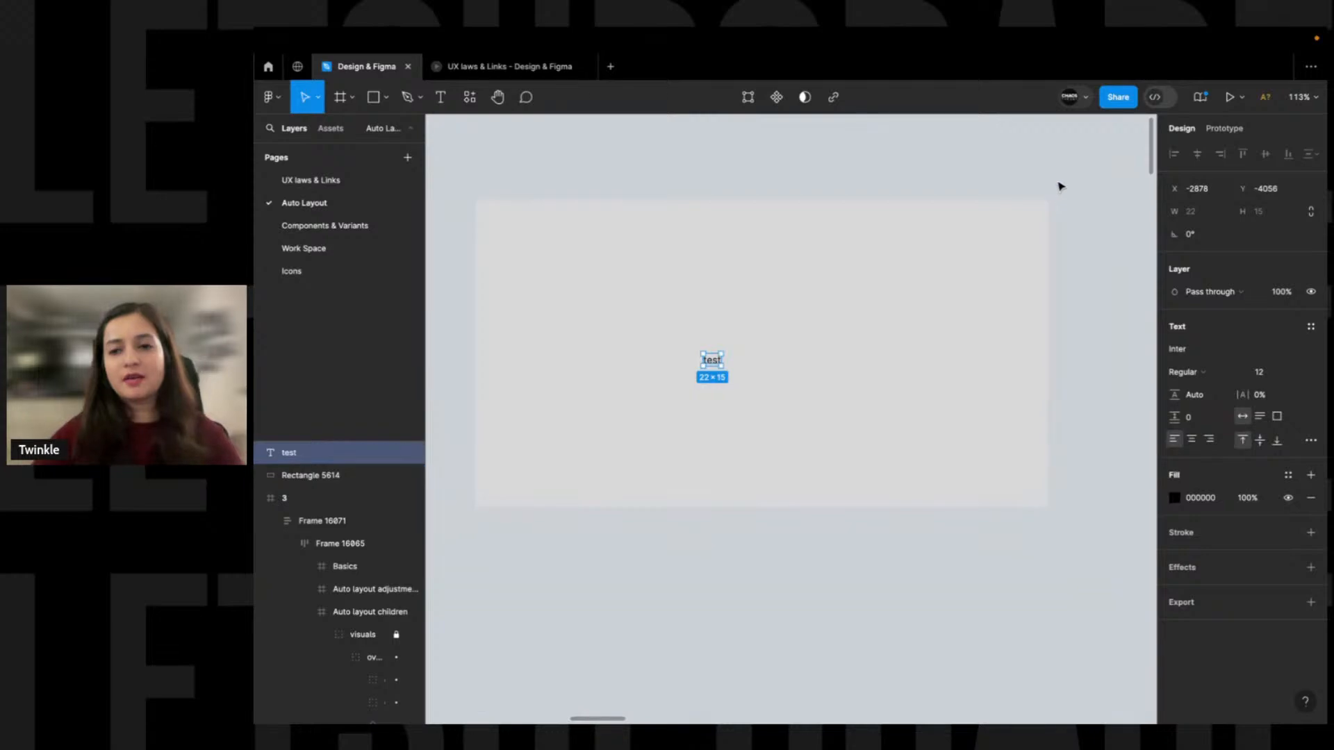
# Delete the demo rectangle together with its "test" text and fit the whole Auto Layout page in view
pyautogui.click(1084, 197)
pyautogui.scroll(-5, 1089, 200)
pyautogui.hscroll(3, 1096, 204)
pyautogui.moveTo(1033, 195); pyautogui.dragTo(678, 346)
pyautogui.press('Delete')
pyautogui.hotkey('shift', '1')
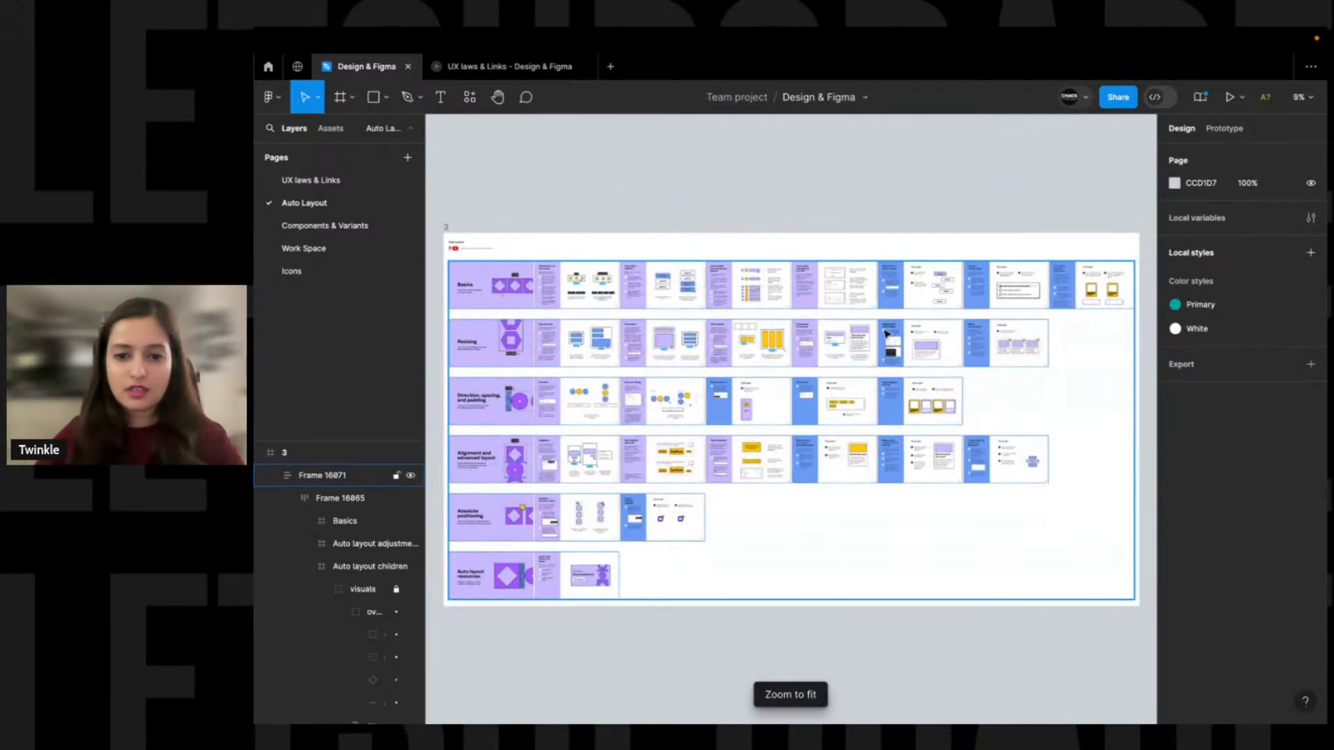
# Hide the Figma interface and switch to the YouTube live stream to check the chat for questions
pyautogui.scroll(5, 684, 372)
pyautogui.hscroll(3, 660, 355)
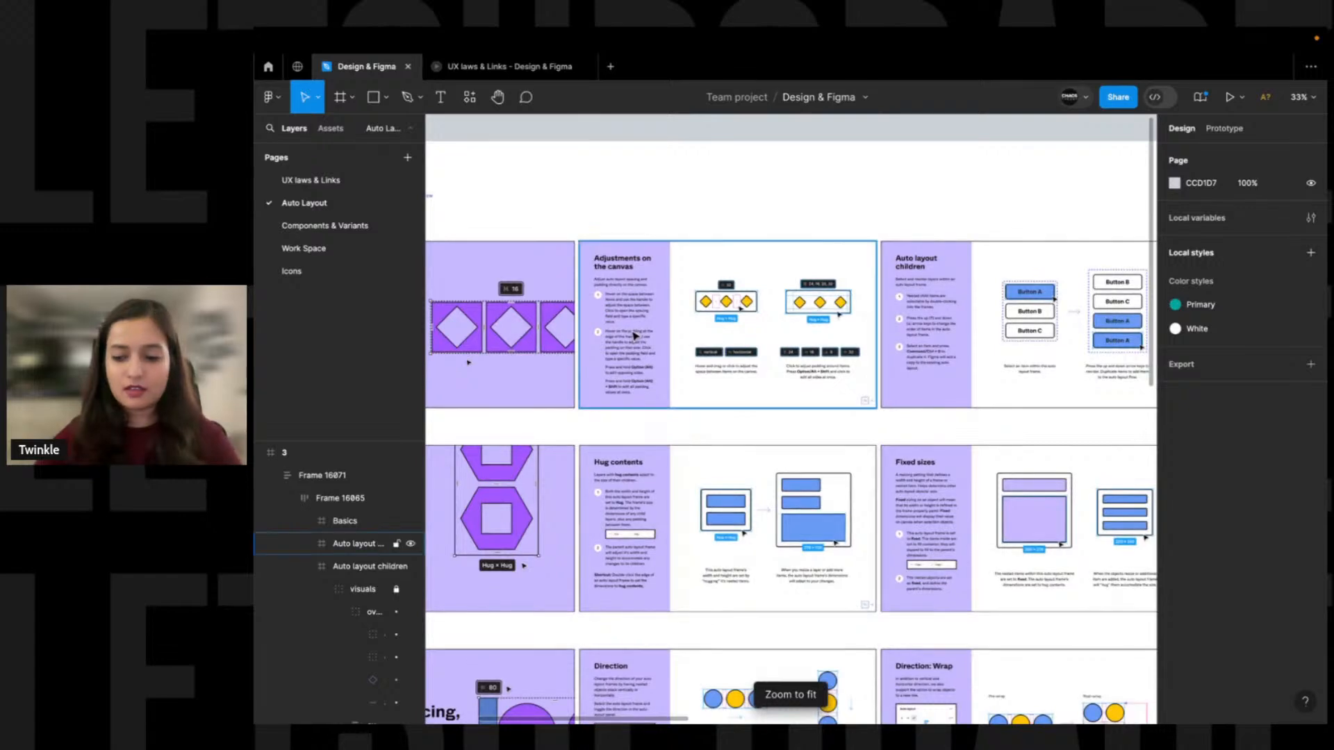
pyautogui.hotkey('ctrl', '\\')
pyautogui.hotkey('ctrl', 'Right')
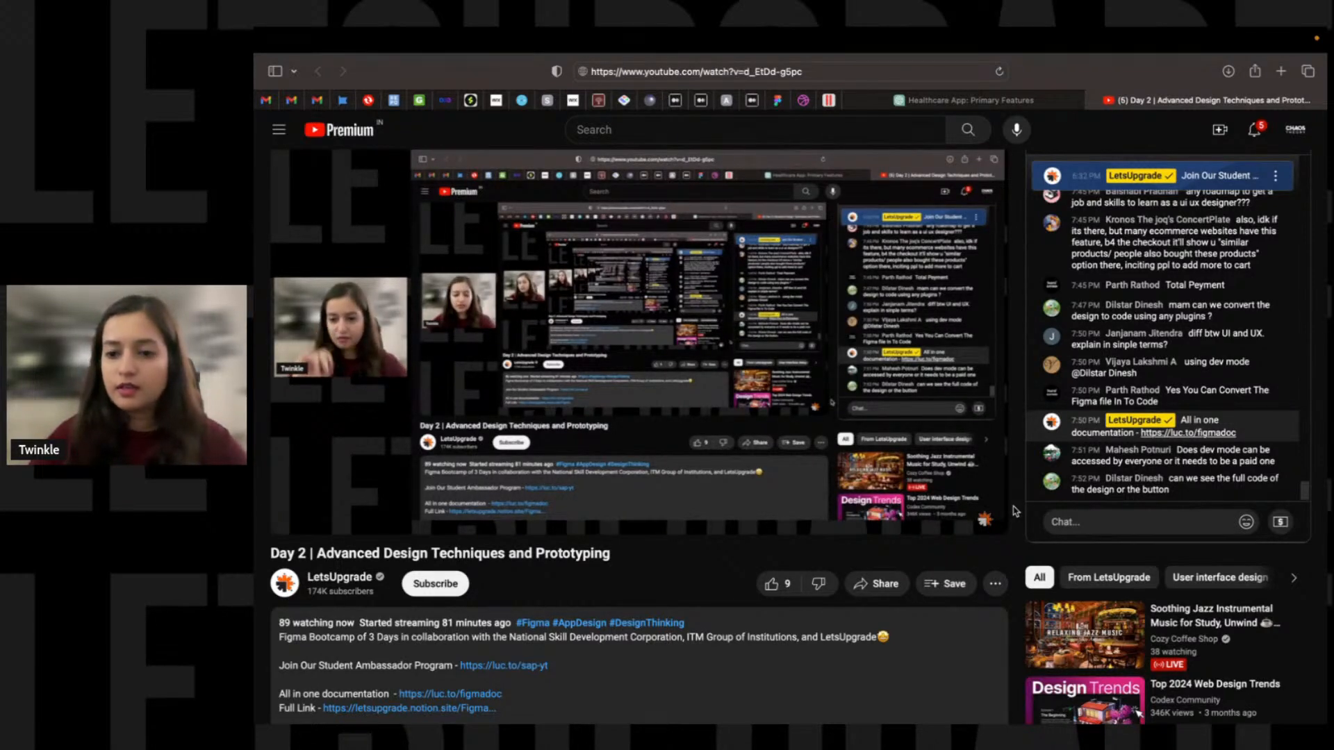
# Return to Figma and examine the Basics title card and the neighbouring "Adjustments on the canvas" card
pyautogui.press('super+Tab')
pyautogui.moveTo(582, 213); pyautogui.dragTo(553, 189)
pyautogui.moveTo(688, 186)
pyautogui.mouseDown()
pyautogui.moveTo(729, 164)
pyautogui.moveTo(685, 166)
pyautogui.mouseUp()
pyautogui.moveTo(767, 190); pyautogui.dragTo(796, 228)
pyautogui.press('z')
pyautogui.moveTo(512, 189); pyautogui.dragTo(903, 421)
pyautogui.moveTo(778, 377); pyautogui.dragTo(824, 396)
pyautogui.moveTo(775, 345)
pyautogui.mouseDown()
pyautogui.moveTo(701, 331)
pyautogui.moveTo(729, 355)
pyautogui.moveTo(763, 347)
pyautogui.mouseUp()
pyautogui.moveTo(389, 324)
pyautogui.mouseDown()
pyautogui.moveTo(780, 318)
pyautogui.moveTo(899, 299)
pyautogui.mouseUp()
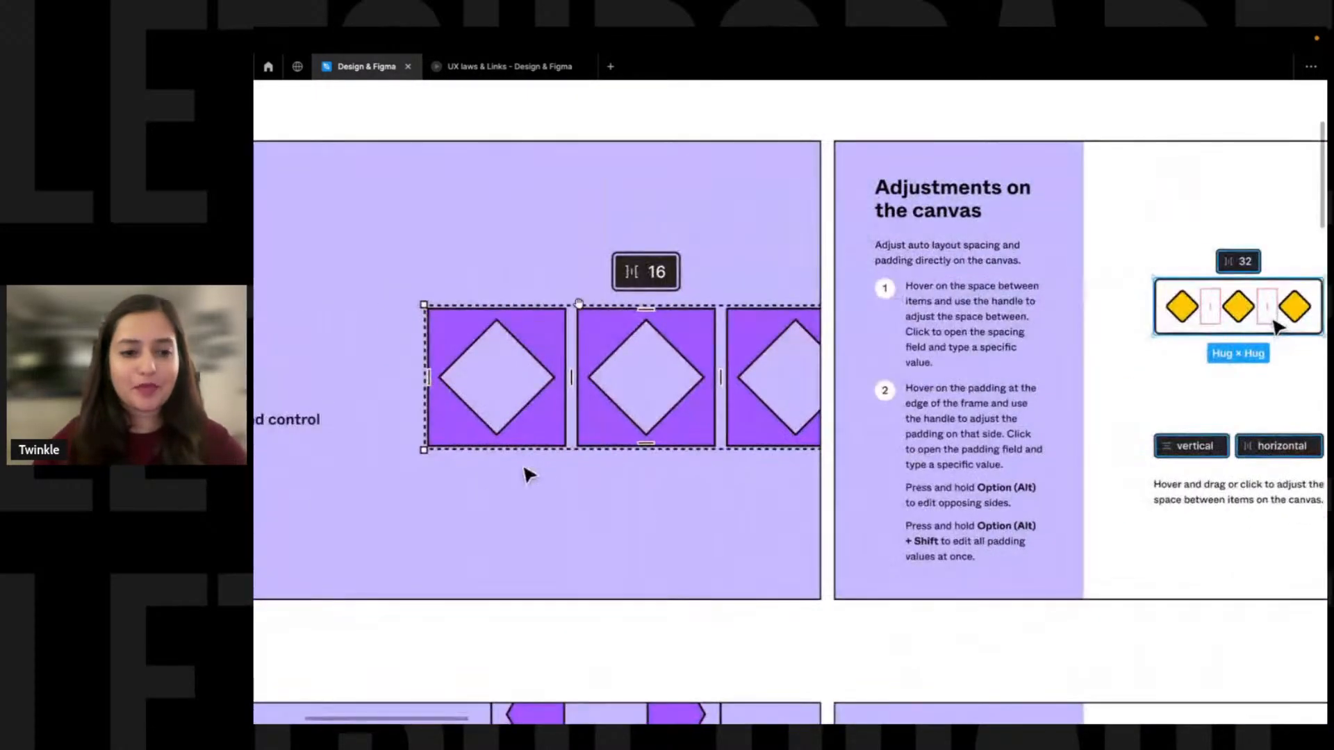
pyautogui.moveTo(556, 294); pyautogui.dragTo(928, 288)
pyautogui.moveTo(813, 288); pyautogui.dragTo(797, 288)
pyautogui.hscroll(10, 797, 288)
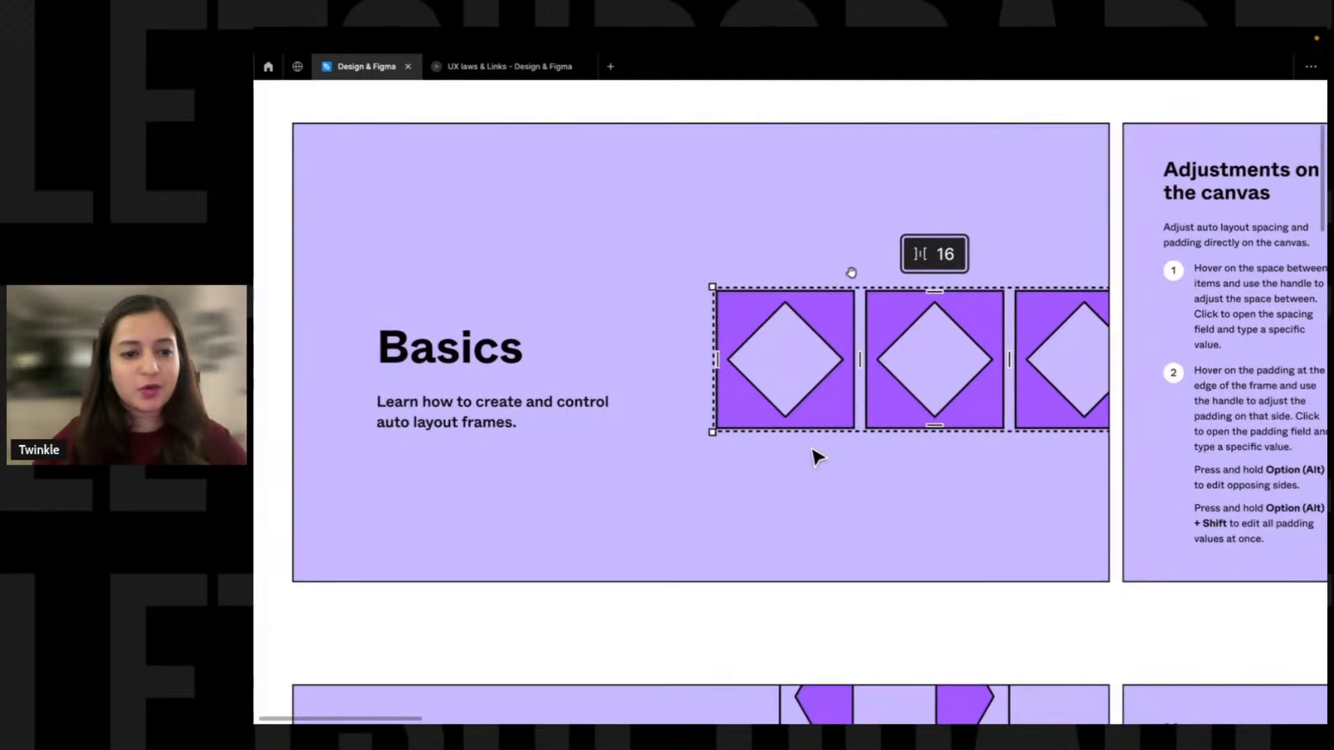
pyautogui.moveTo(721, 270); pyautogui.dragTo(421, 287)
pyautogui.moveTo(583, 262); pyautogui.dragTo(502, 326)
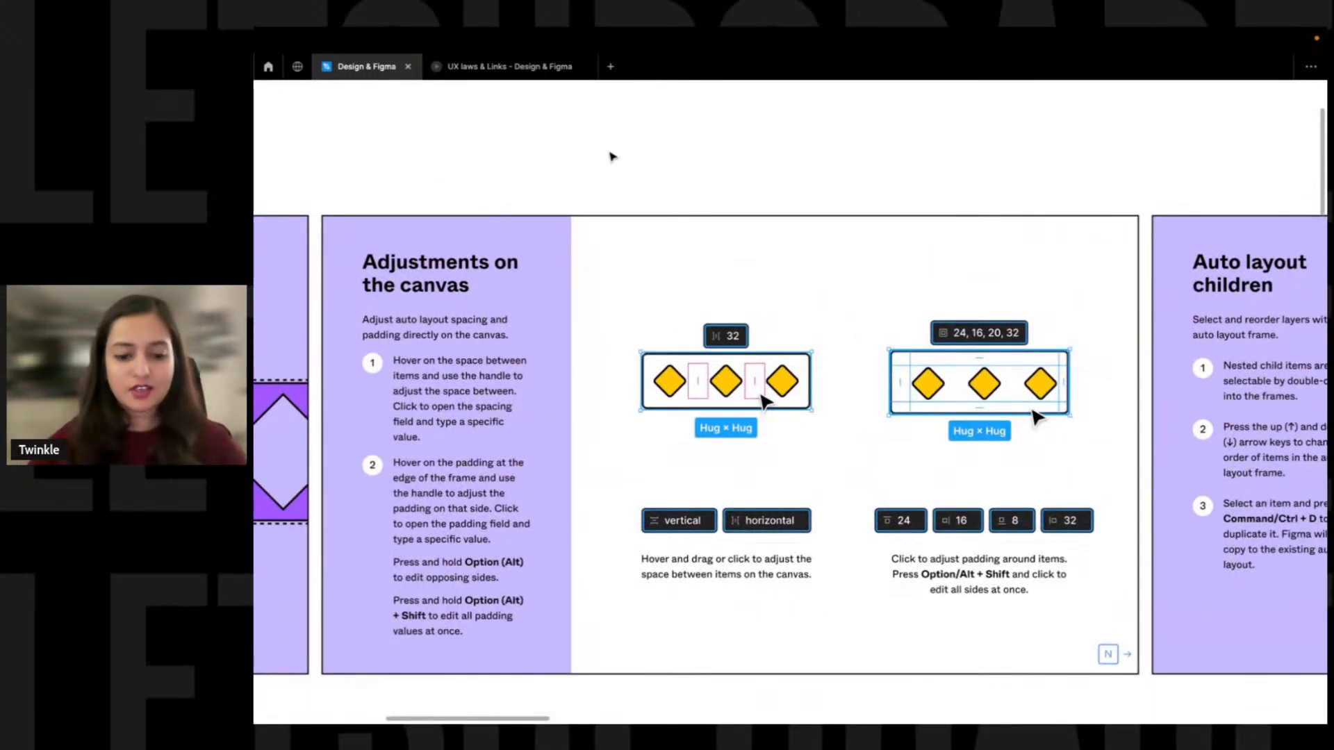
# Draw a 112 × 51 rectangle above the Adjustments card, copy it into a staggered row of five, and select them all with the interface shown
pyautogui.press('r')
pyautogui.moveTo(484, 118)
pyautogui.mouseDown()
pyautogui.moveTo(554, 150)
pyautogui.moveTo(632, 137)
pyautogui.moveTo(811, 147)
pyautogui.mouseUp()
pyautogui.moveTo(743, 151); pyautogui.dragTo(998, 137)
pyautogui.moveTo(1082, 108); pyautogui.dragTo(486, 156)
pyautogui.hotkey('ctrl', '\\')
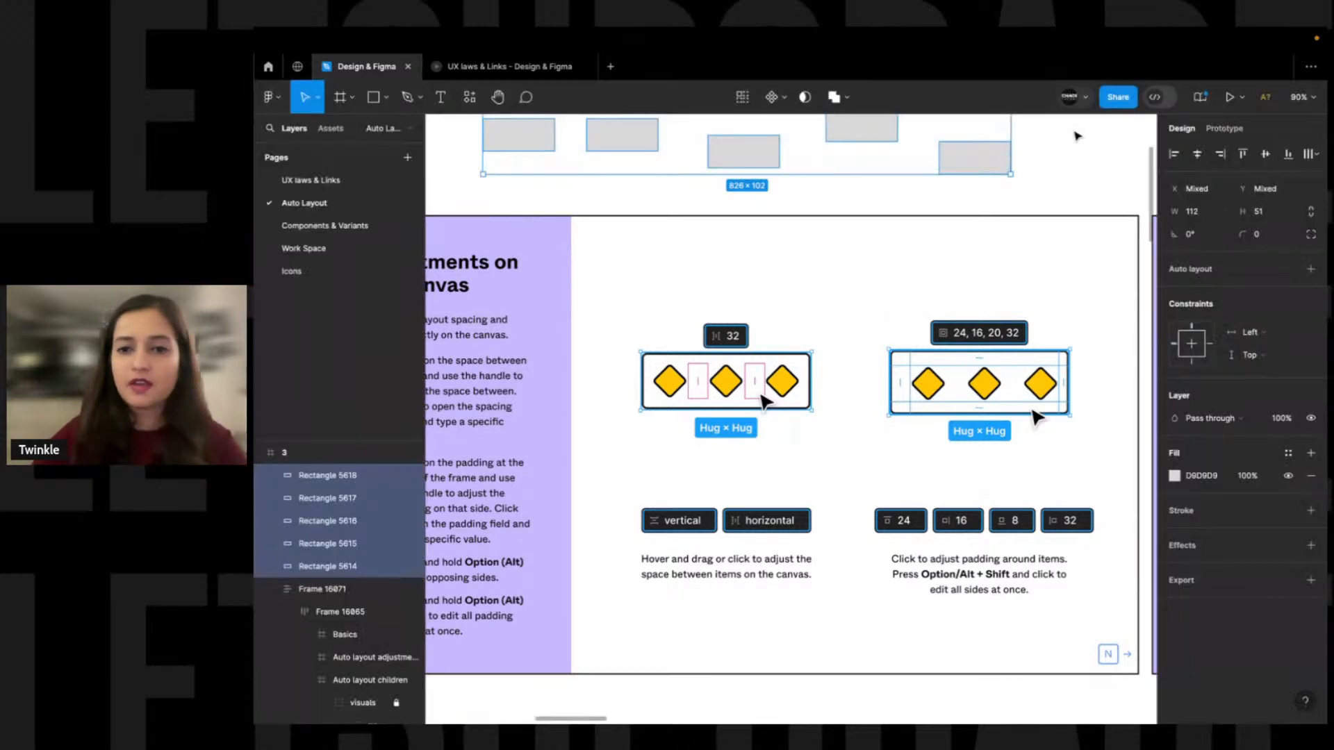
# Align the five rectangles by their vertical centers and distribute their horizontal spacing evenly
pyautogui.moveTo(959, 187); pyautogui.dragTo(985, 313)
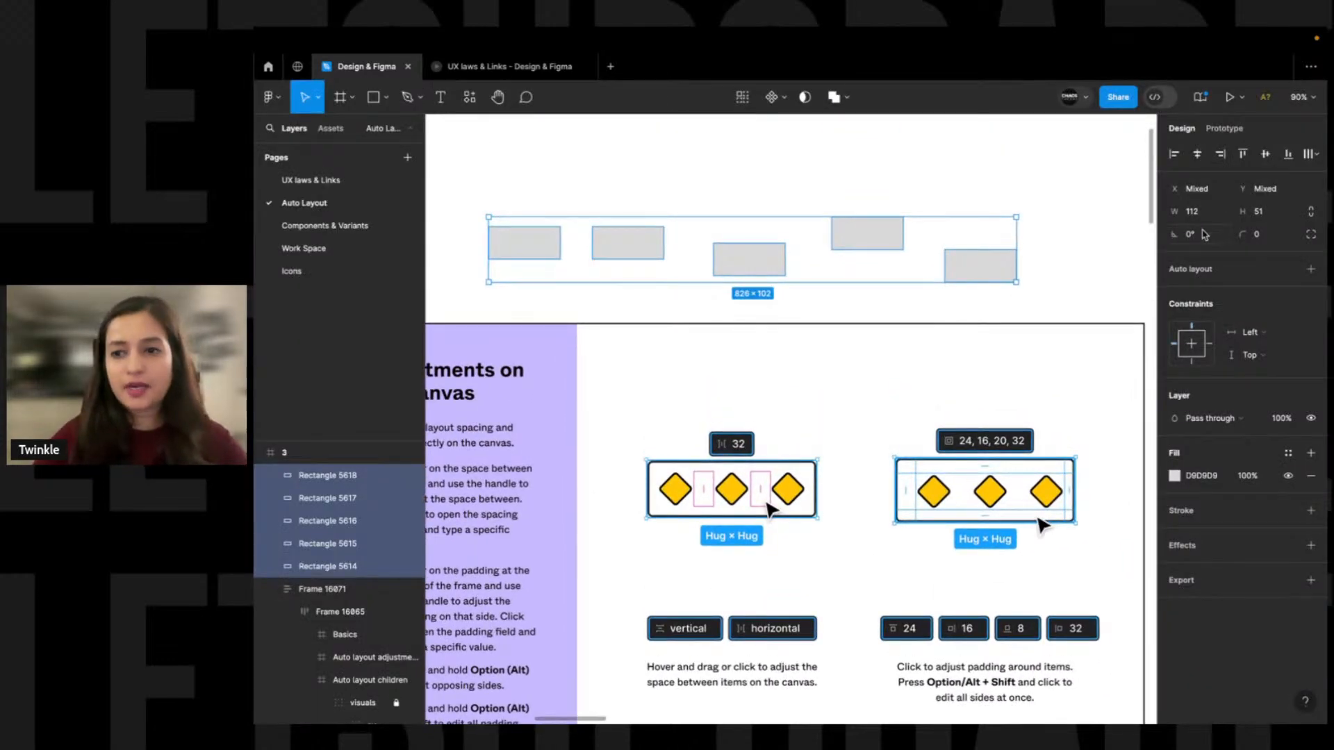
pyautogui.click(1265, 155)
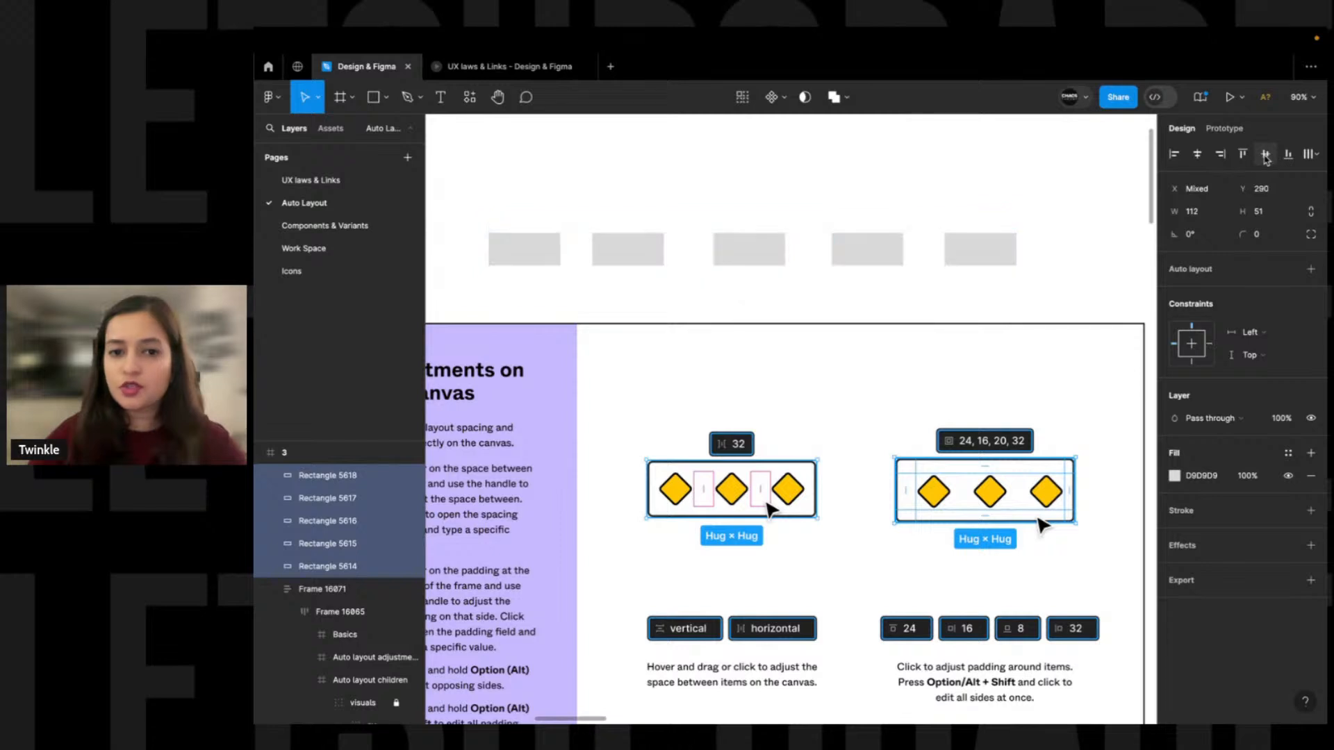
pyautogui.click(1311, 154)
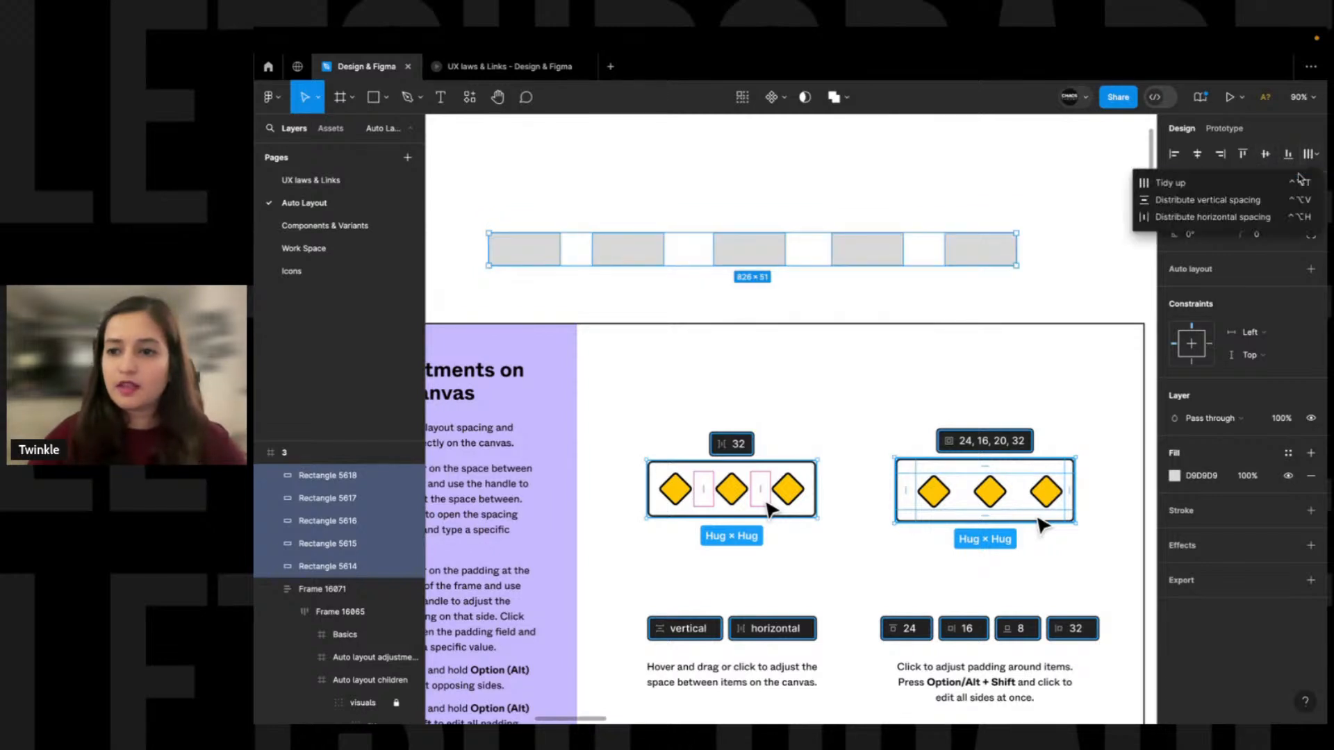
pyautogui.click(1181, 216)
pyautogui.click(931, 215)
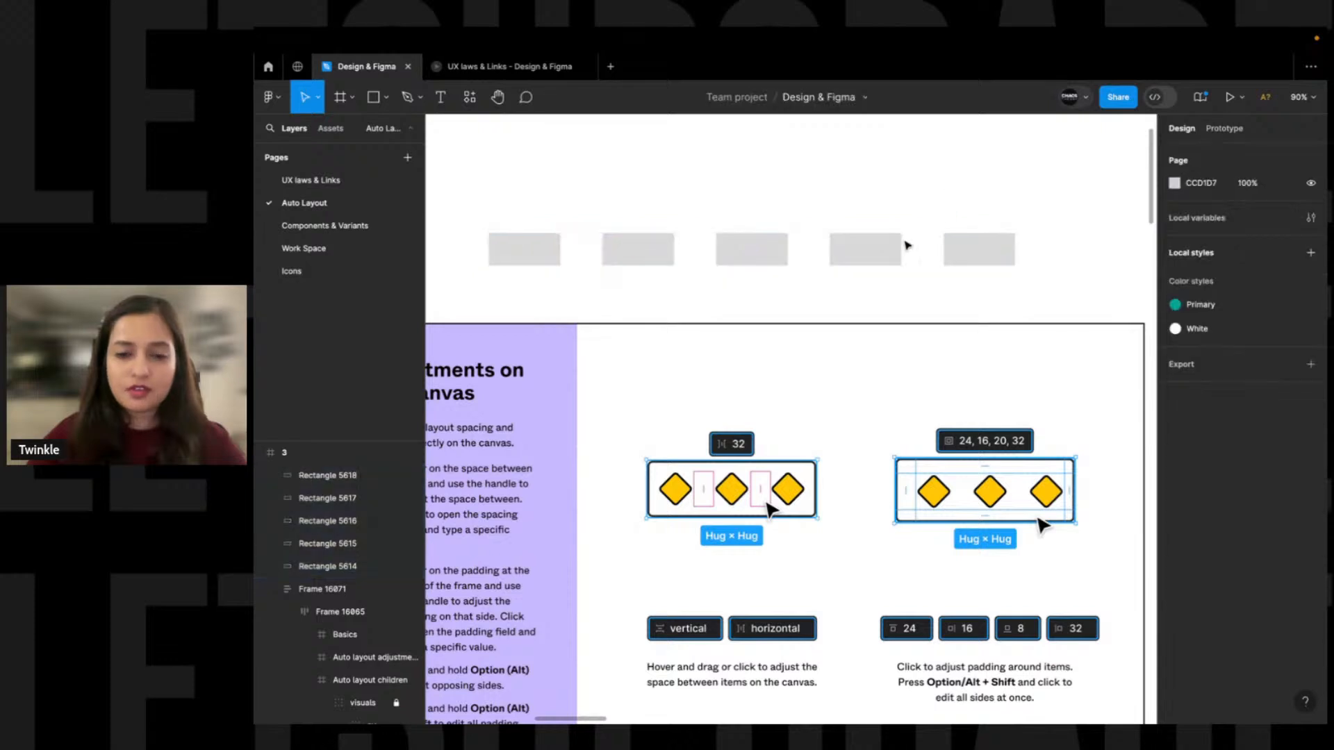
pyautogui.moveTo(504, 212); pyautogui.dragTo(1028, 297)
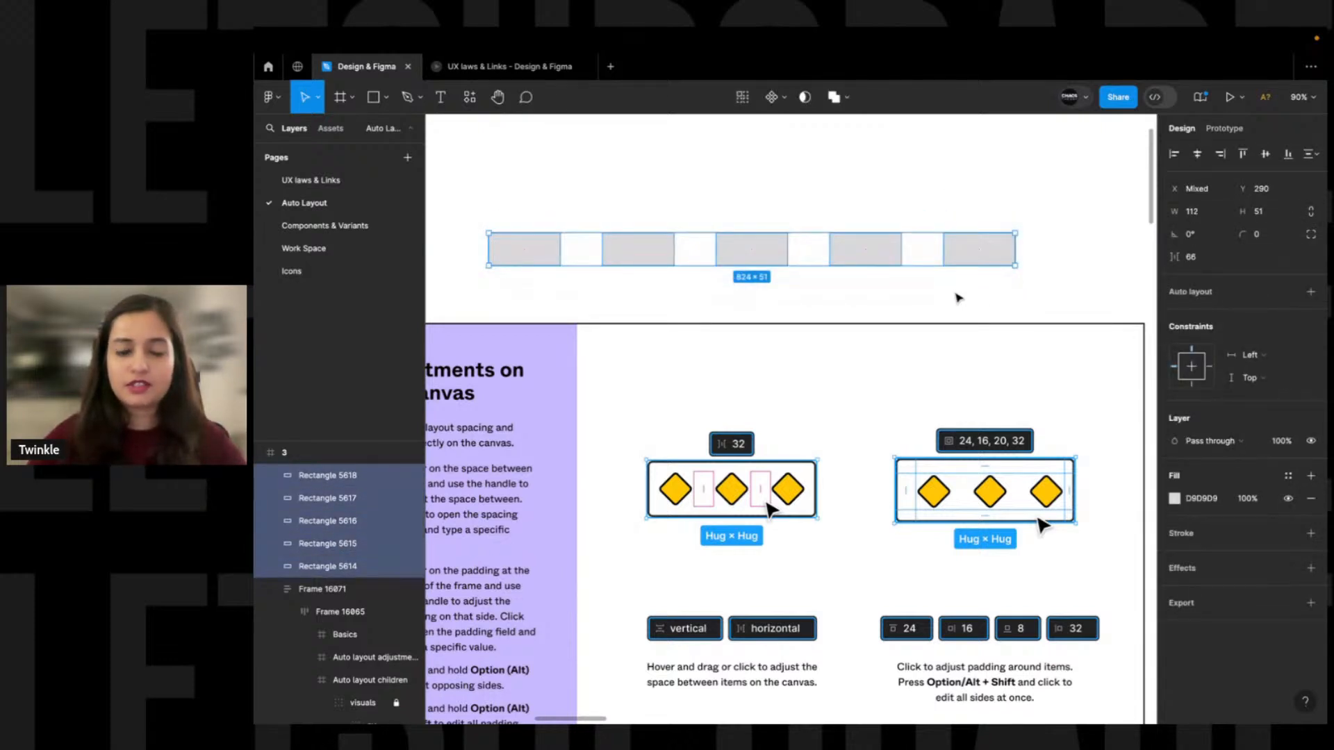
# Undo the vertical-center alignment and horizontal distribution of the five rectangles
pyautogui.press('super+z')
pyautogui.press('super+z')
pyautogui.press('super+z')
pyautogui.press('super+z')
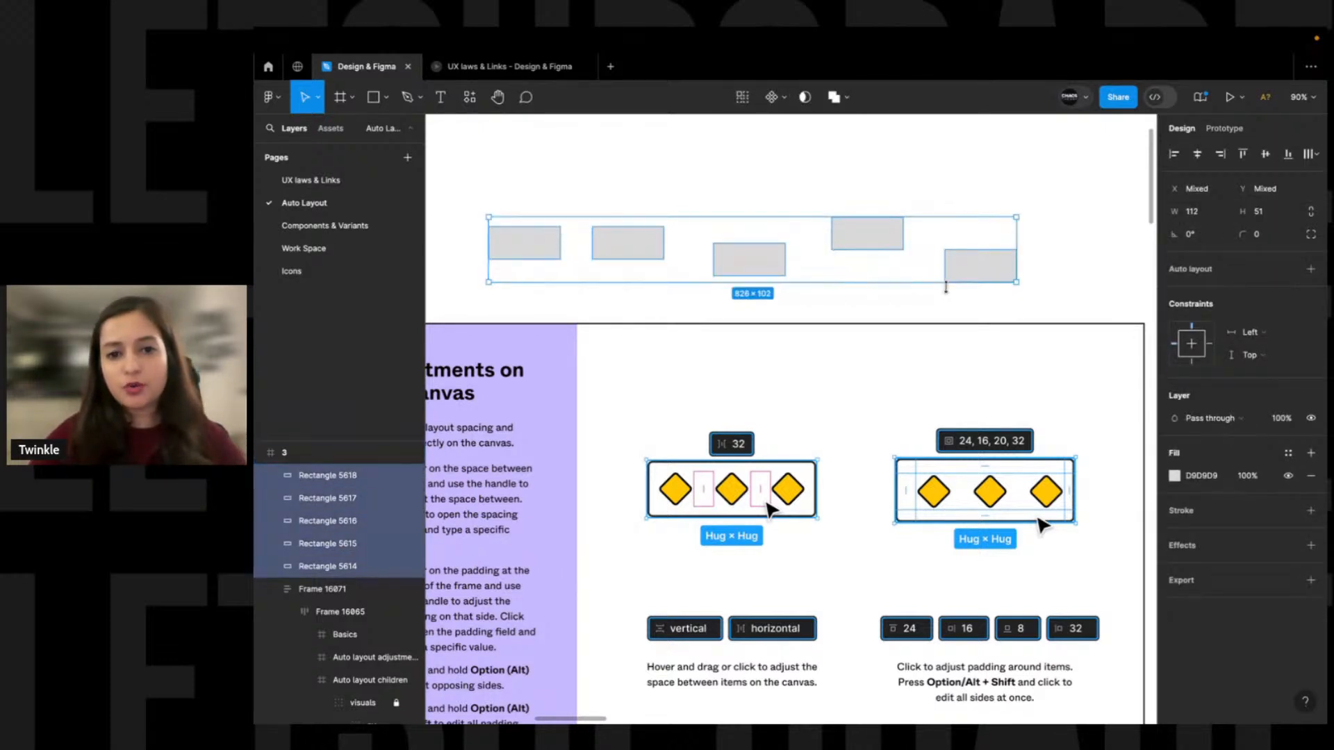
# Reselect the five staggered rectangles, wrap them in an auto layout frame and set it to horizontal layout
pyautogui.click(952, 304)
pyautogui.moveTo(1044, 298); pyautogui.dragTo(498, 199)
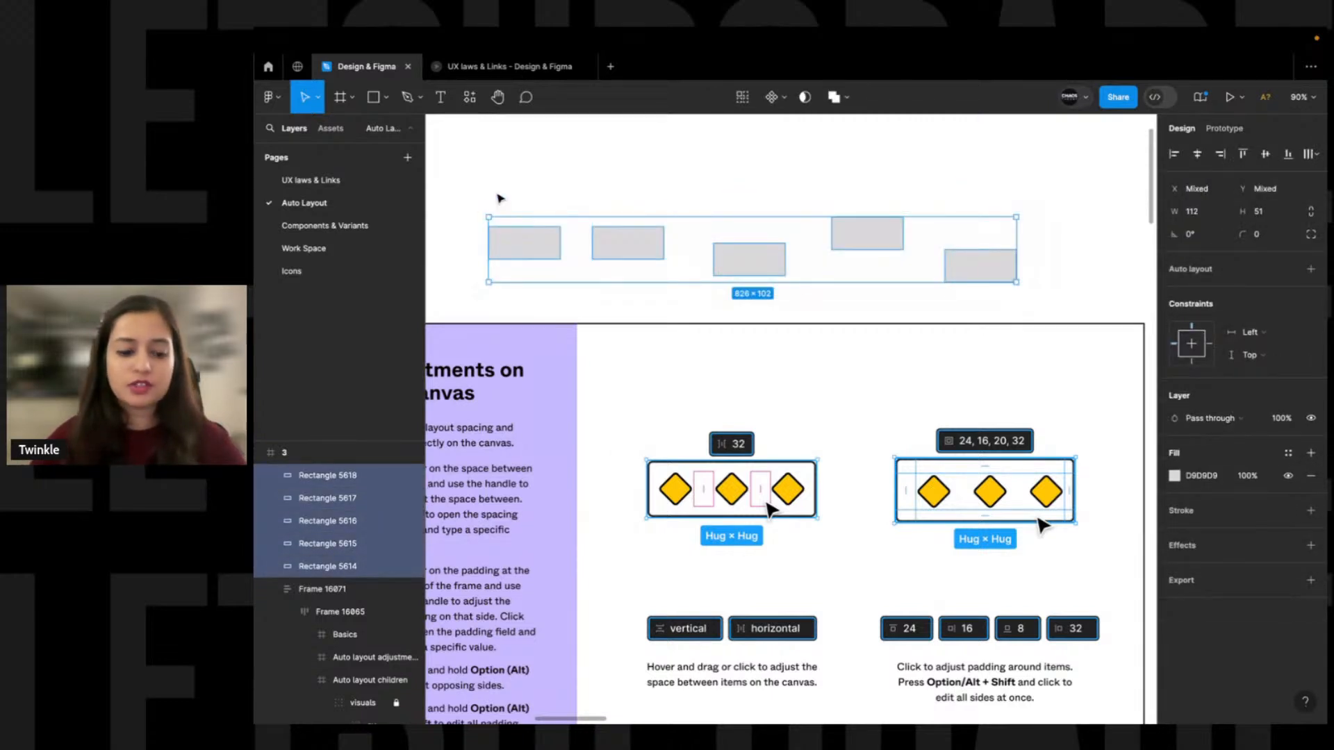
pyautogui.hotkey('shift', 'a')
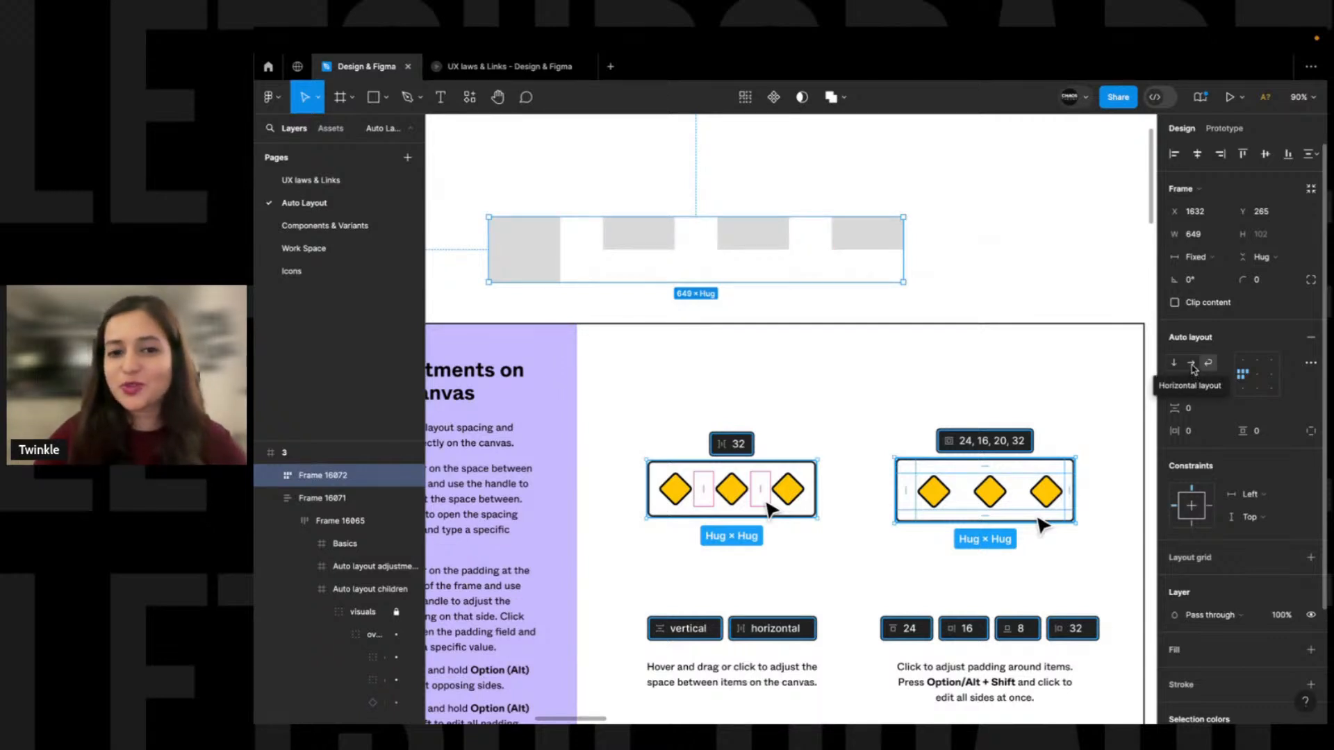
pyautogui.click(1192, 364)
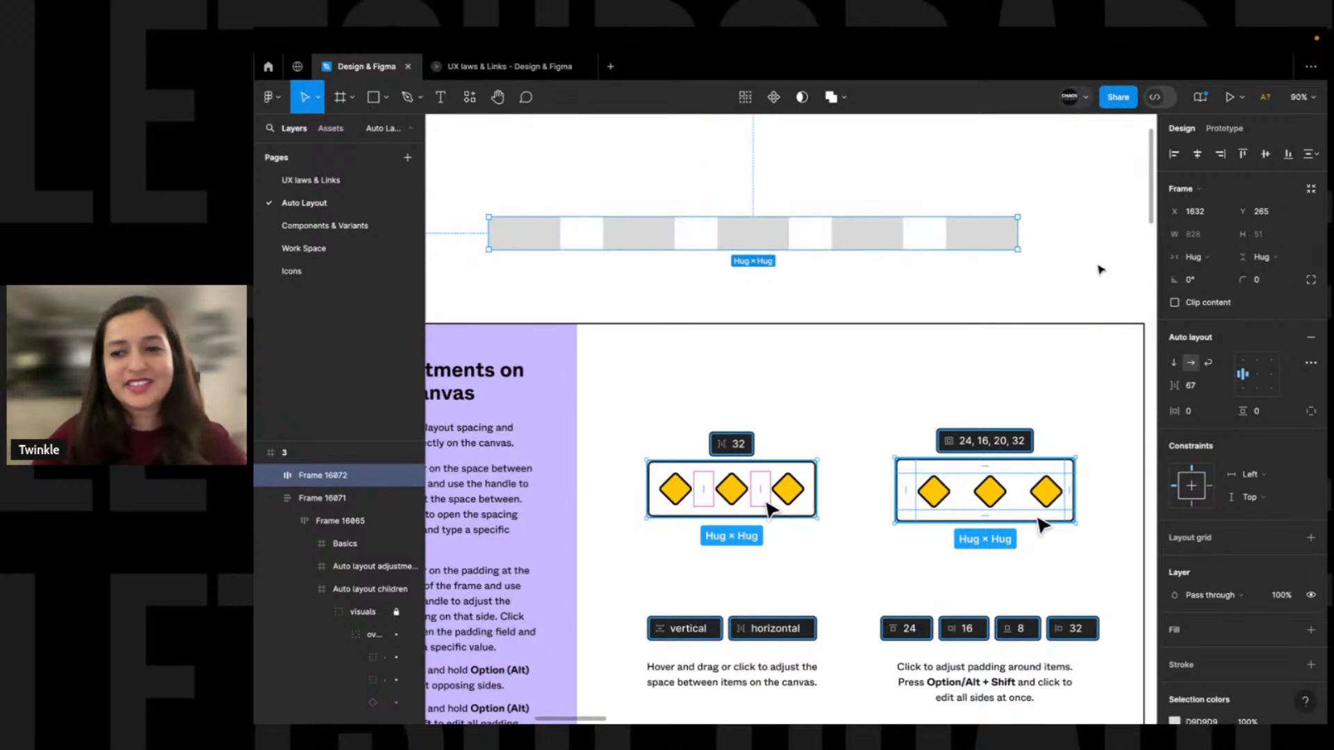
# Select the auto layout frame, set the gap between its items to Auto and try dragging its edge inward
pyautogui.click(1075, 268)
pyautogui.click(1000, 235)
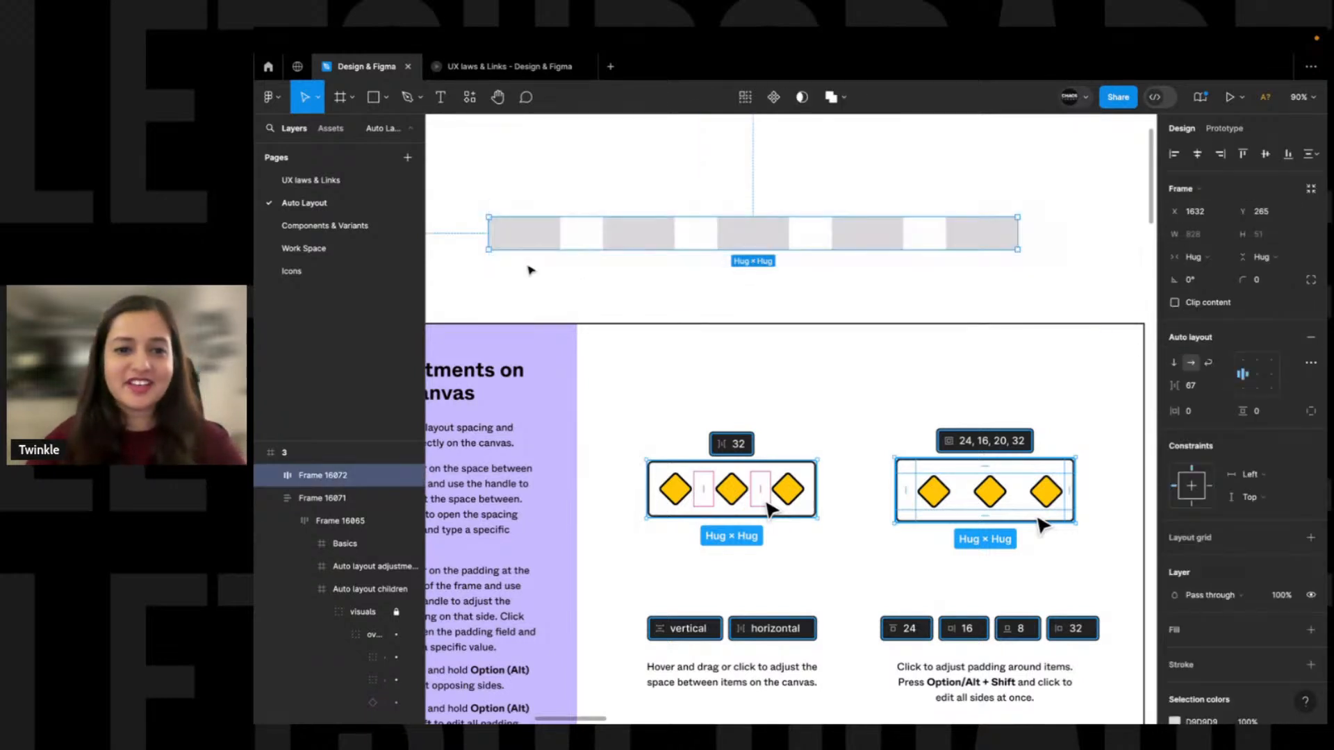
pyautogui.click(901, 288)
pyautogui.hscroll(-2, 863, 289)
pyautogui.click(560, 249)
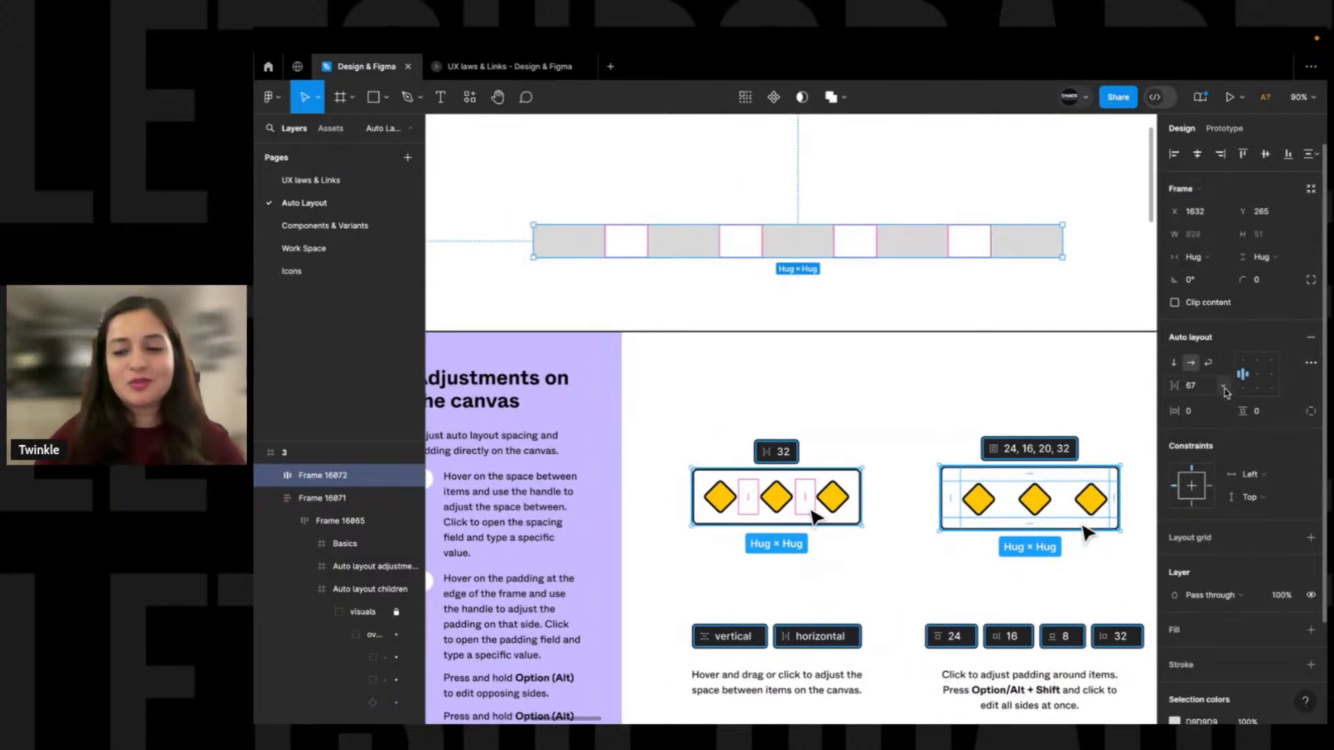
pyautogui.click(1224, 387)
pyautogui.click(1212, 409)
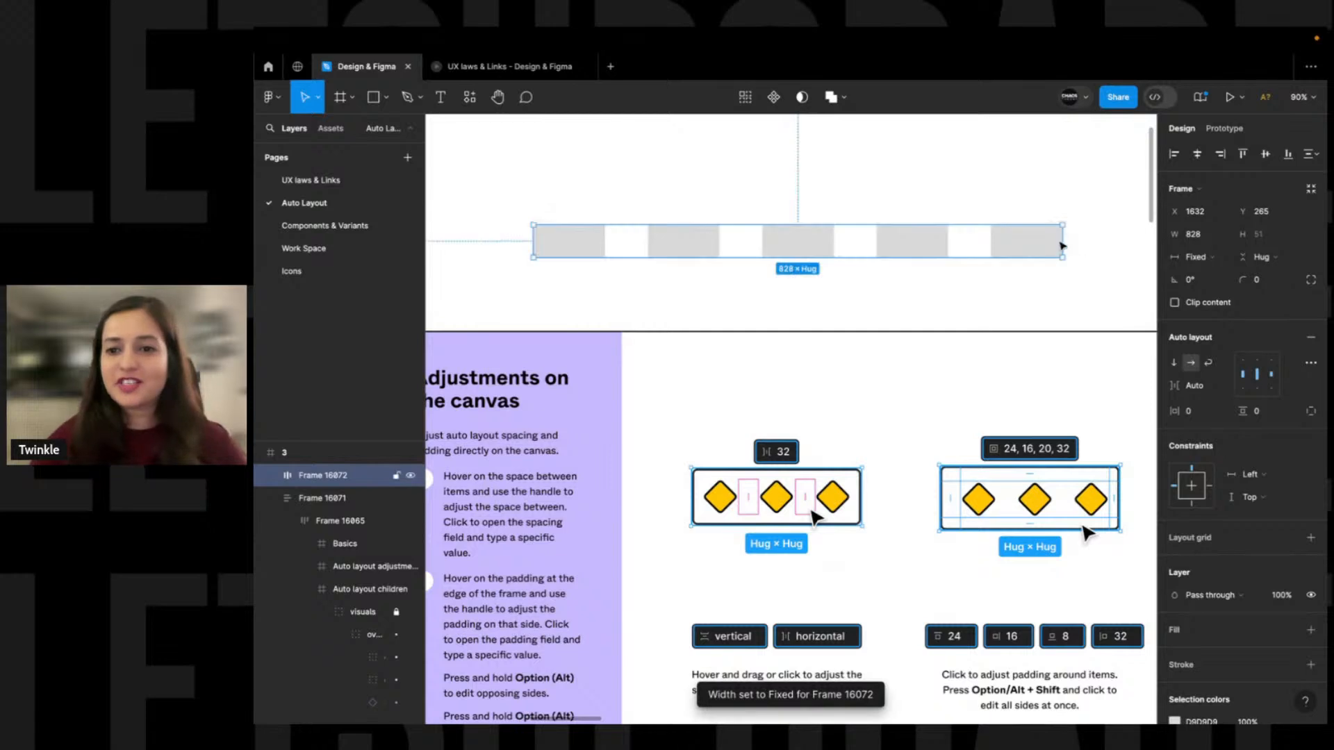
pyautogui.moveTo(1054, 246); pyautogui.dragTo(1019, 258)
# Undo the Auto gap and resizing changes on the auto layout frame
pyautogui.press('super+z')
pyautogui.press('super+z')
pyautogui.press('super+z')
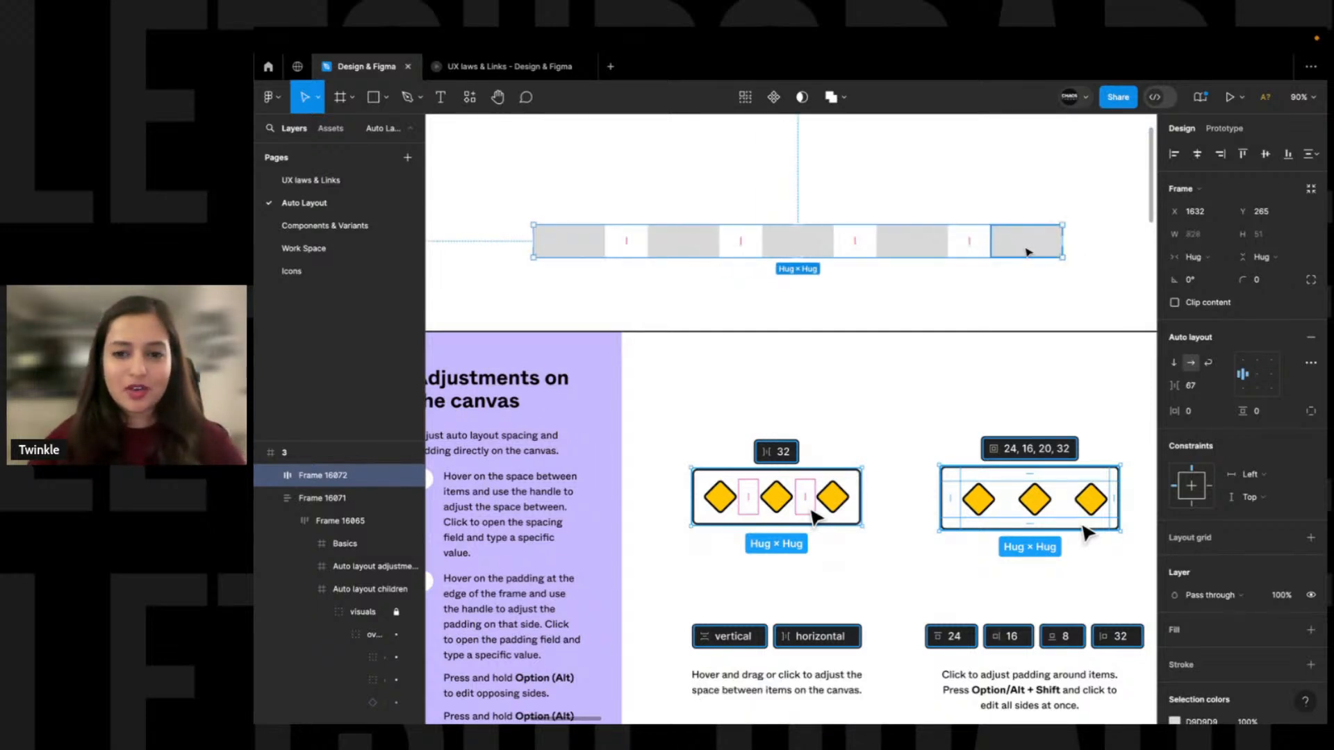
# Ungroup the auto layout frame and reselect the five loose rectangles
pyautogui.moveTo(1087, 209); pyautogui.dragTo(526, 282)
pyautogui.press('super+shift+g')
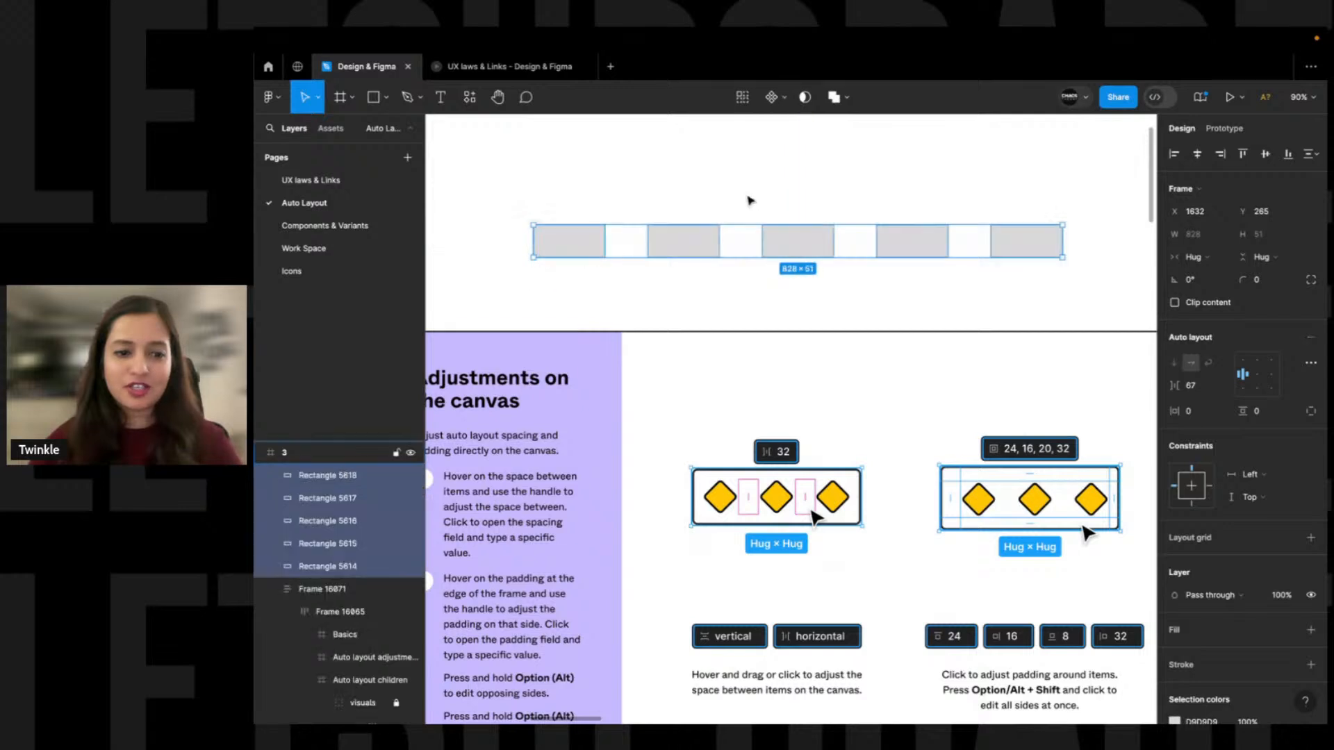
pyautogui.click(862, 197)
pyautogui.moveTo(1109, 211); pyautogui.dragTo(528, 281)
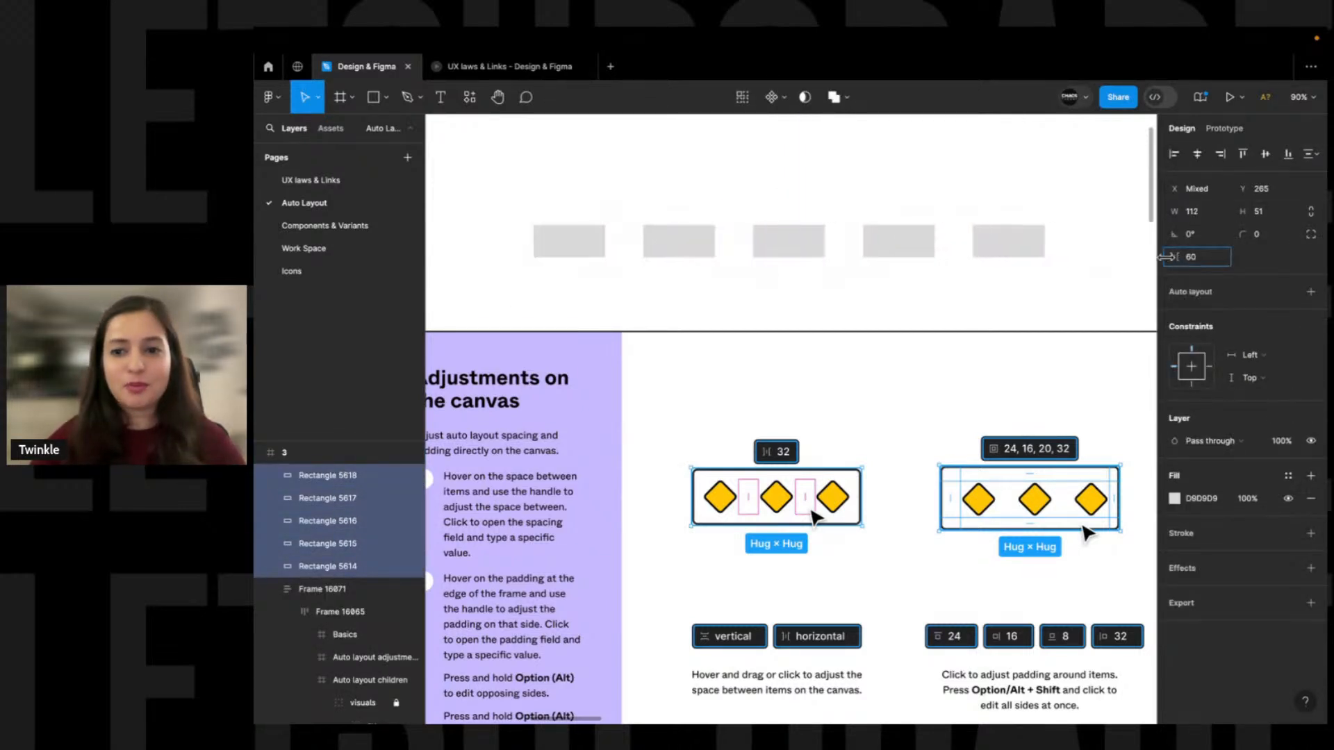
# Try tightening the rectangles' spacing and scaling the row down to about 519 × 51, and undo these changes
pyautogui.moveTo(983, 241)
pyautogui.moveTo(1058, 237); pyautogui.dragTo(856, 231)
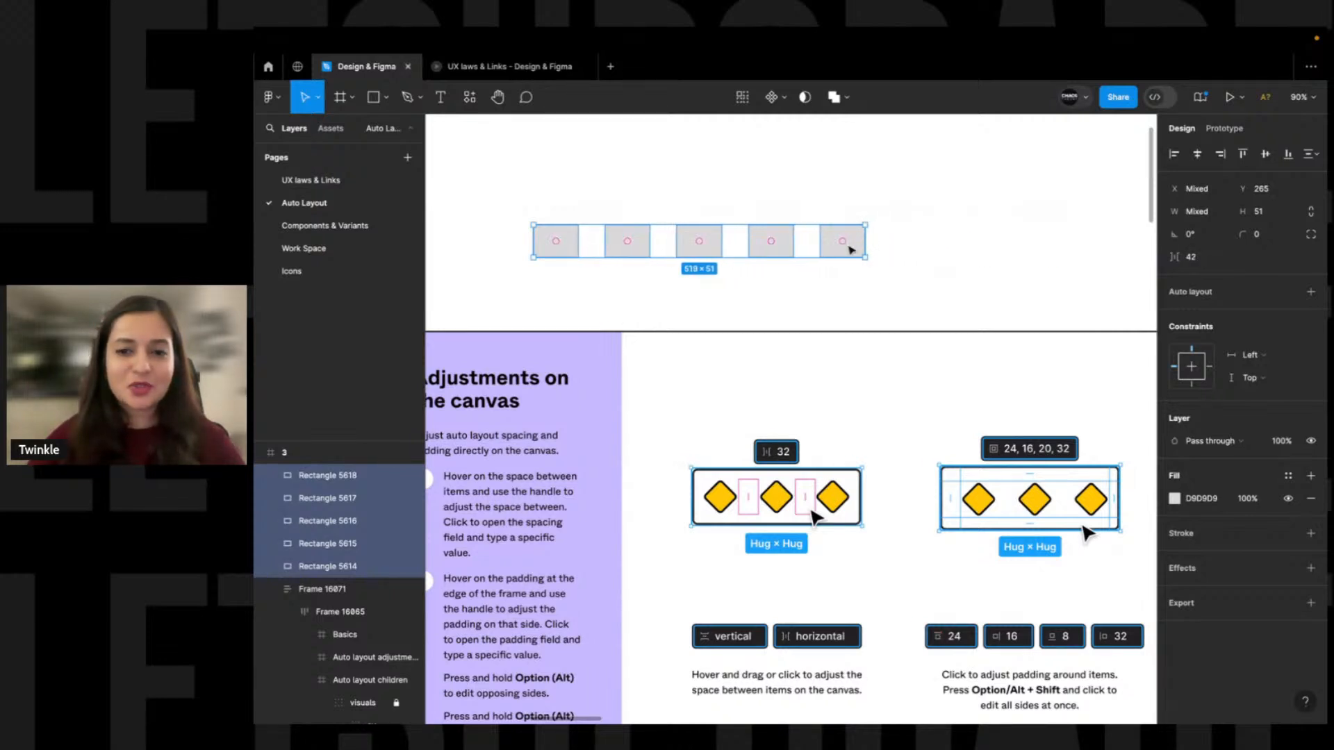
pyautogui.click(908, 271)
pyautogui.hotkey('ctrl', 'z')
pyautogui.hotkey('ctrl', 'z')
pyautogui.hotkey('ctrl', 'z')
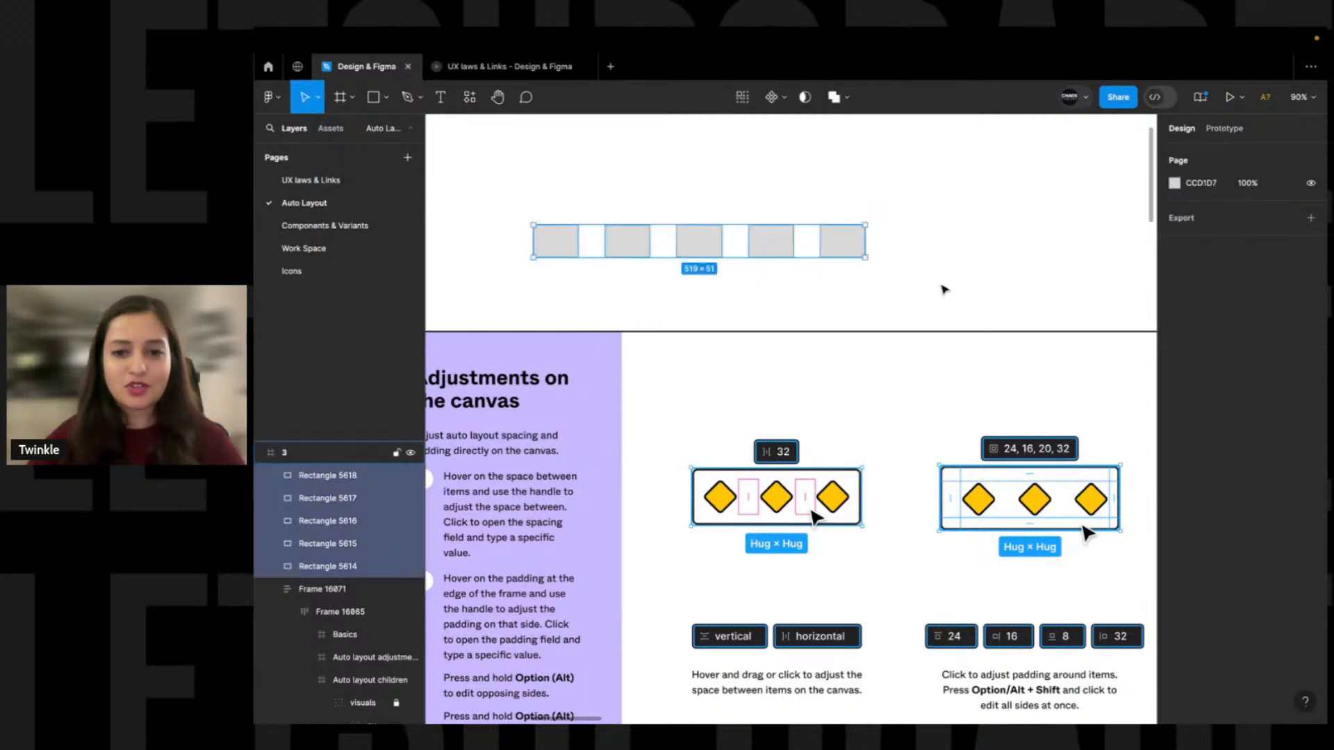
# Apply auto layout to the five rectangles and set the horizontal gap between items to Auto
pyautogui.moveTo(1100, 277); pyautogui.dragTo(514, 221)
pyautogui.hotkey('shift', 'a')
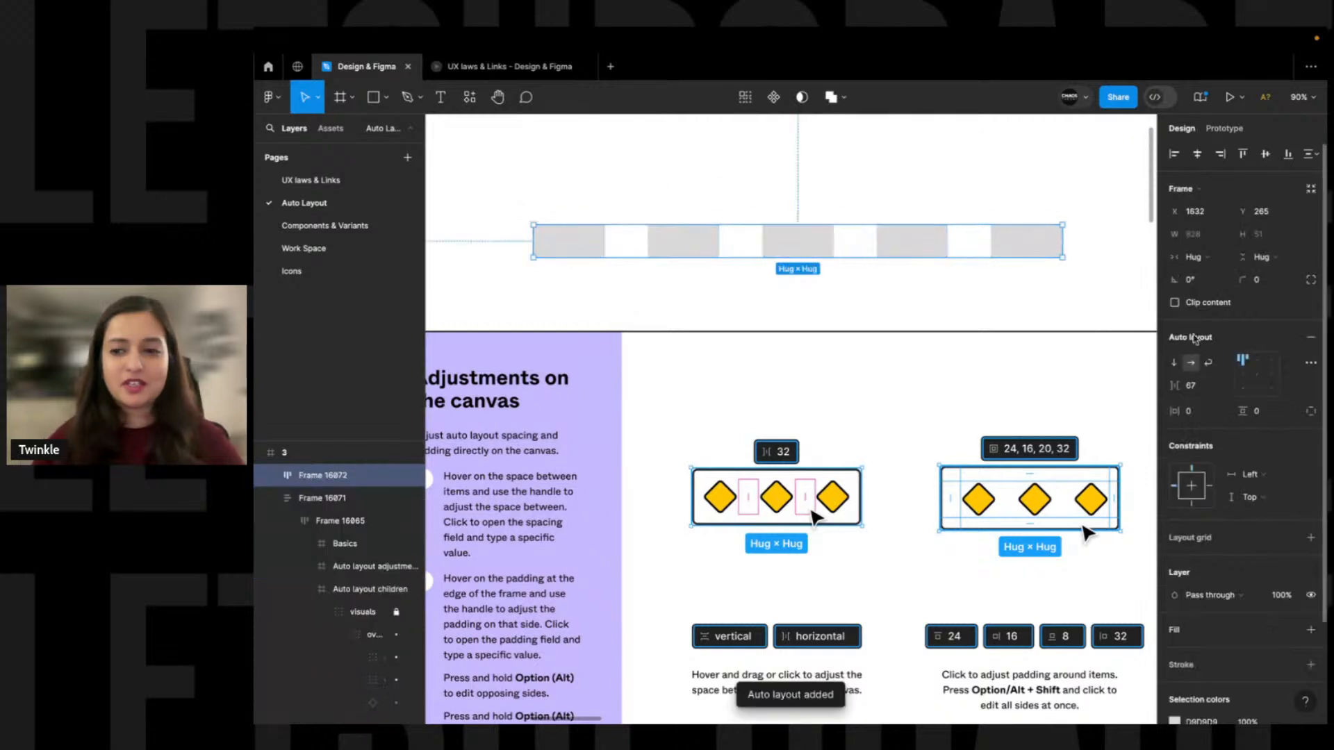
pyautogui.click(1220, 388)
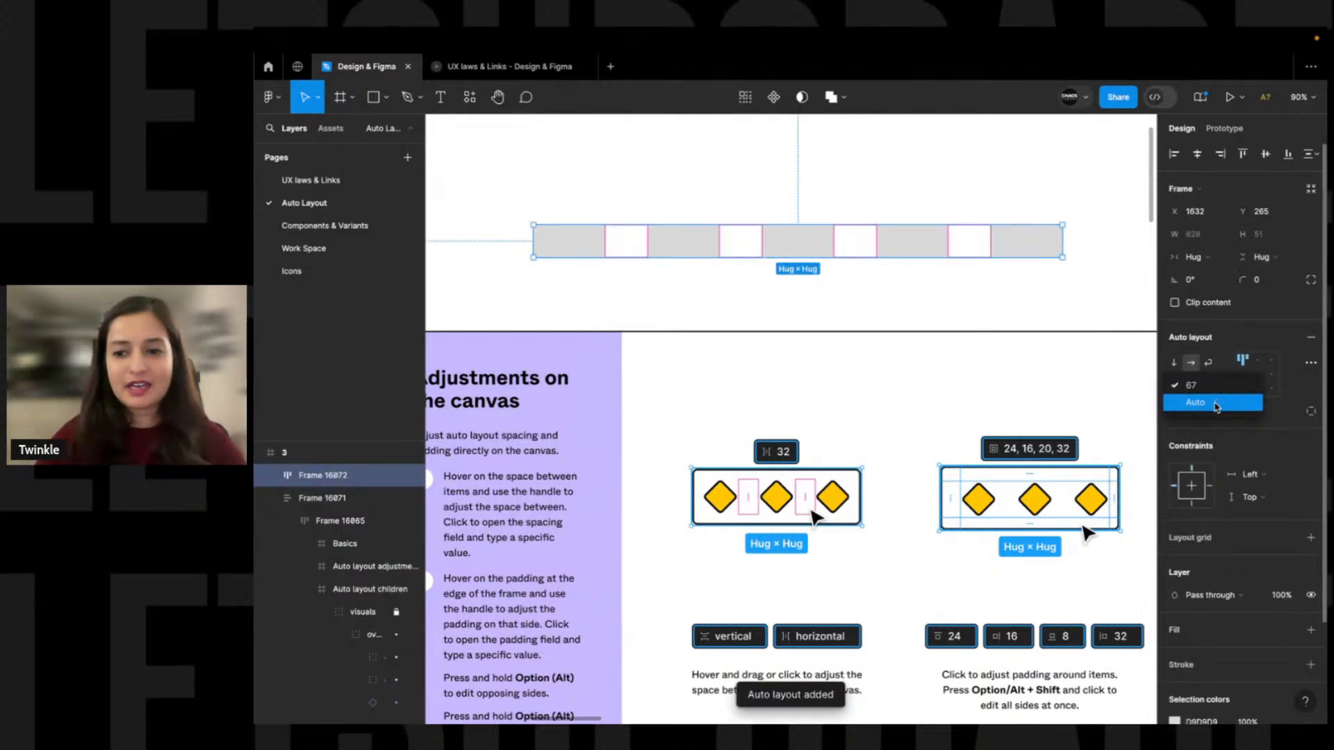
pyautogui.click(1210, 404)
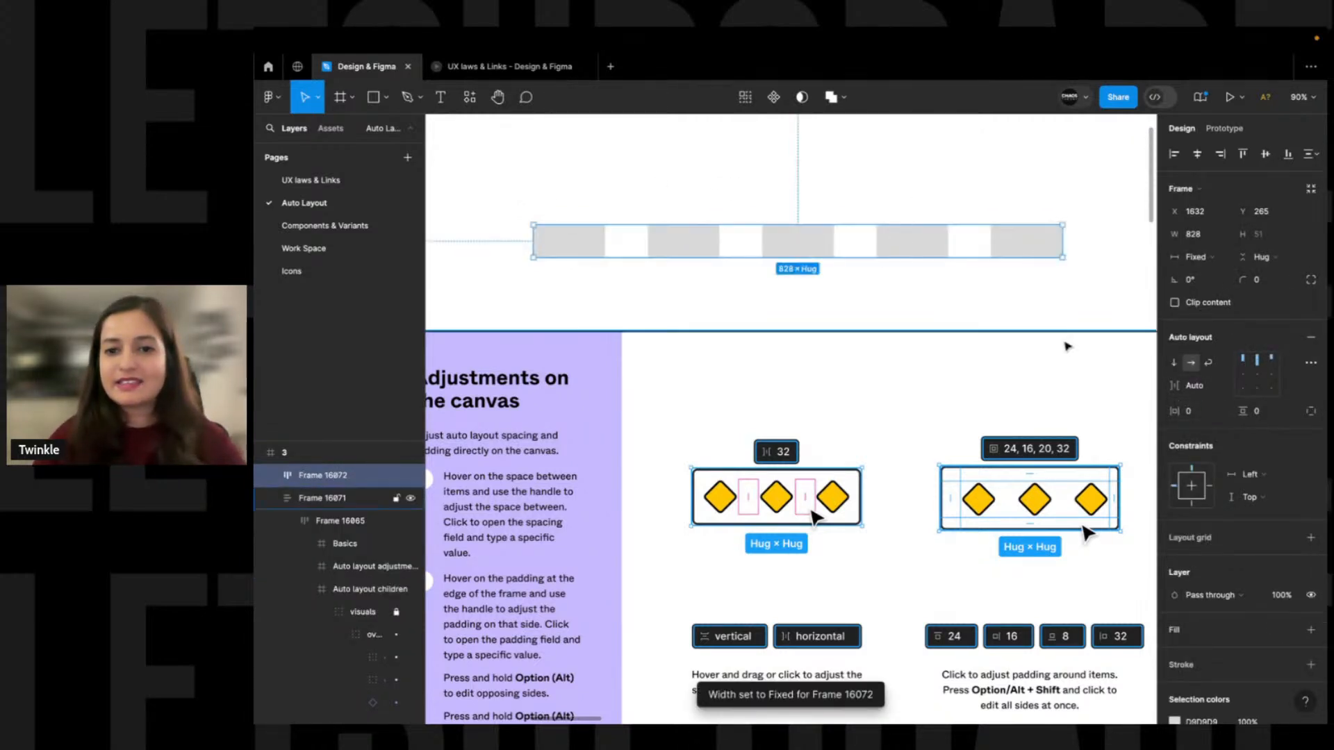
pyautogui.hscroll(2, 900, 297)
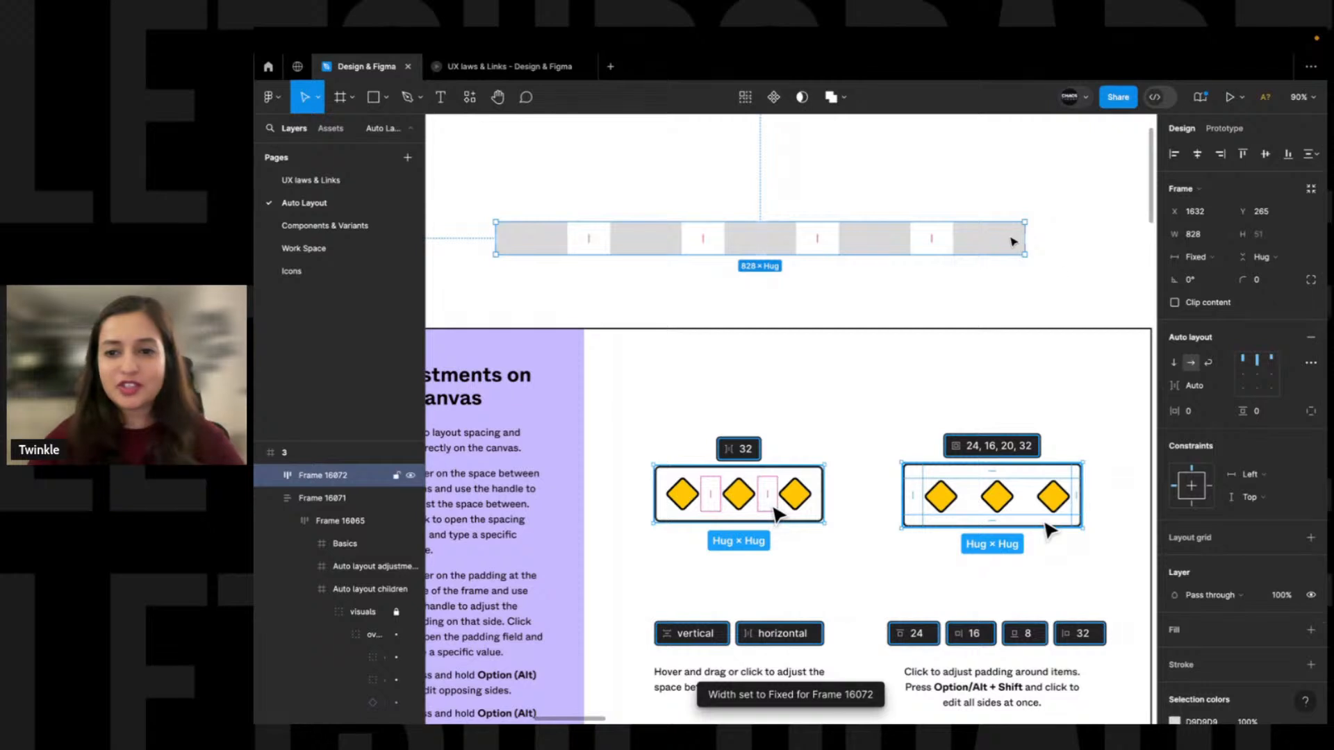
# Switch the auto layout gap from Auto to a fixed value and set it to 100
pyautogui.click(1225, 387)
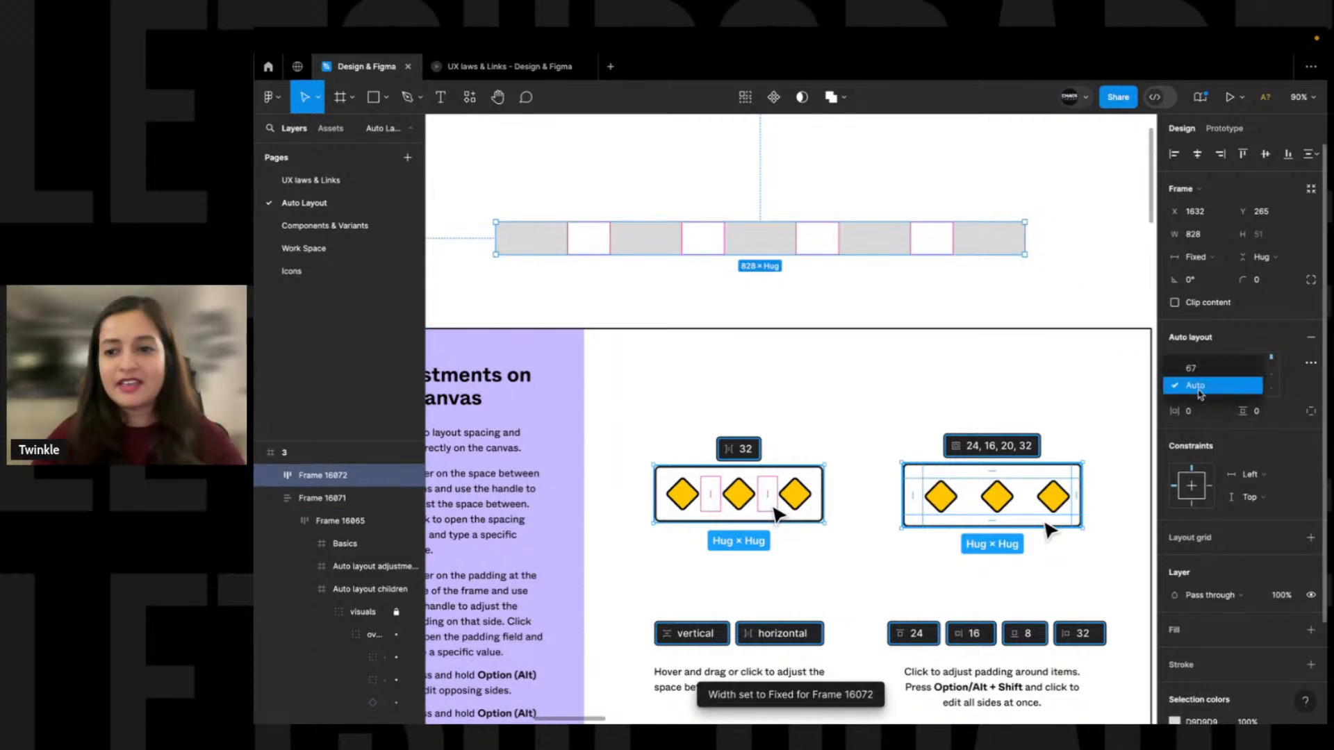
pyautogui.click(1199, 368)
pyautogui.click(1191, 385)
pyautogui.write('100')
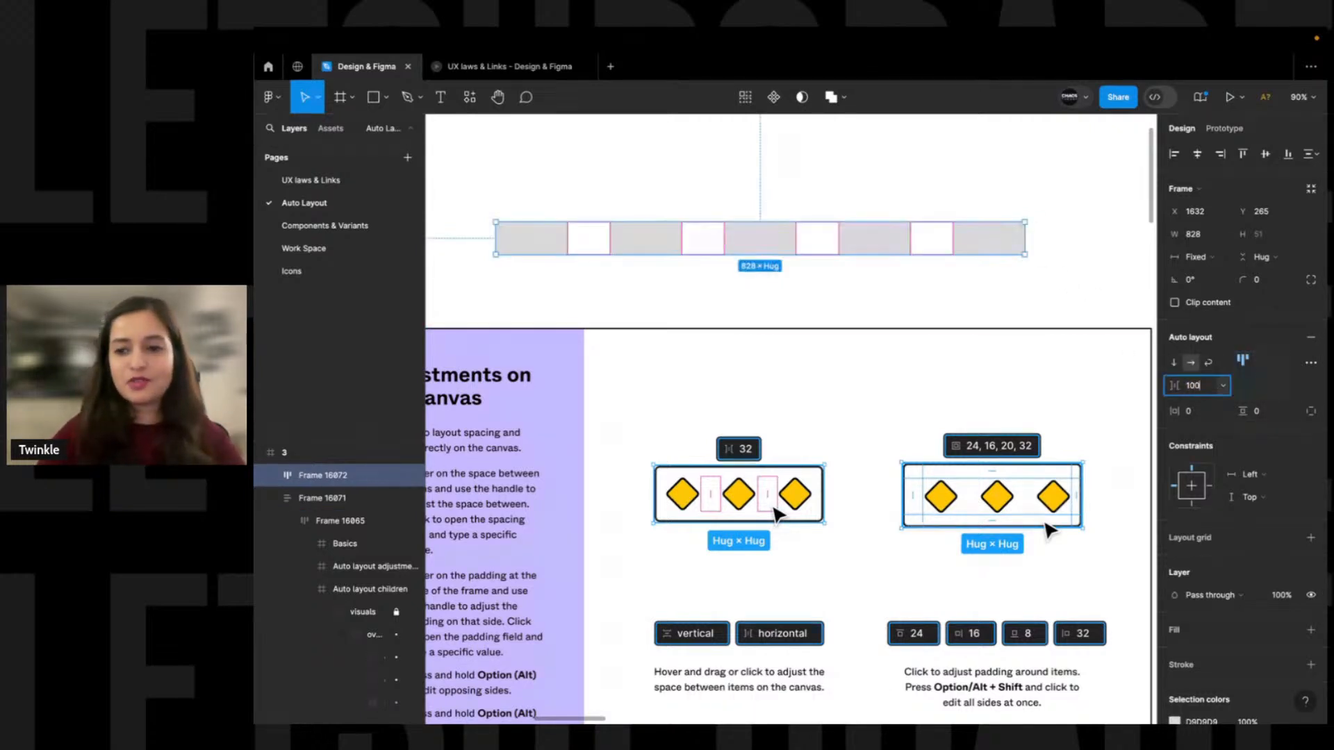
pyautogui.press('Tab')
pyautogui.click(935, 287)
pyautogui.hscroll(1, 941, 295)
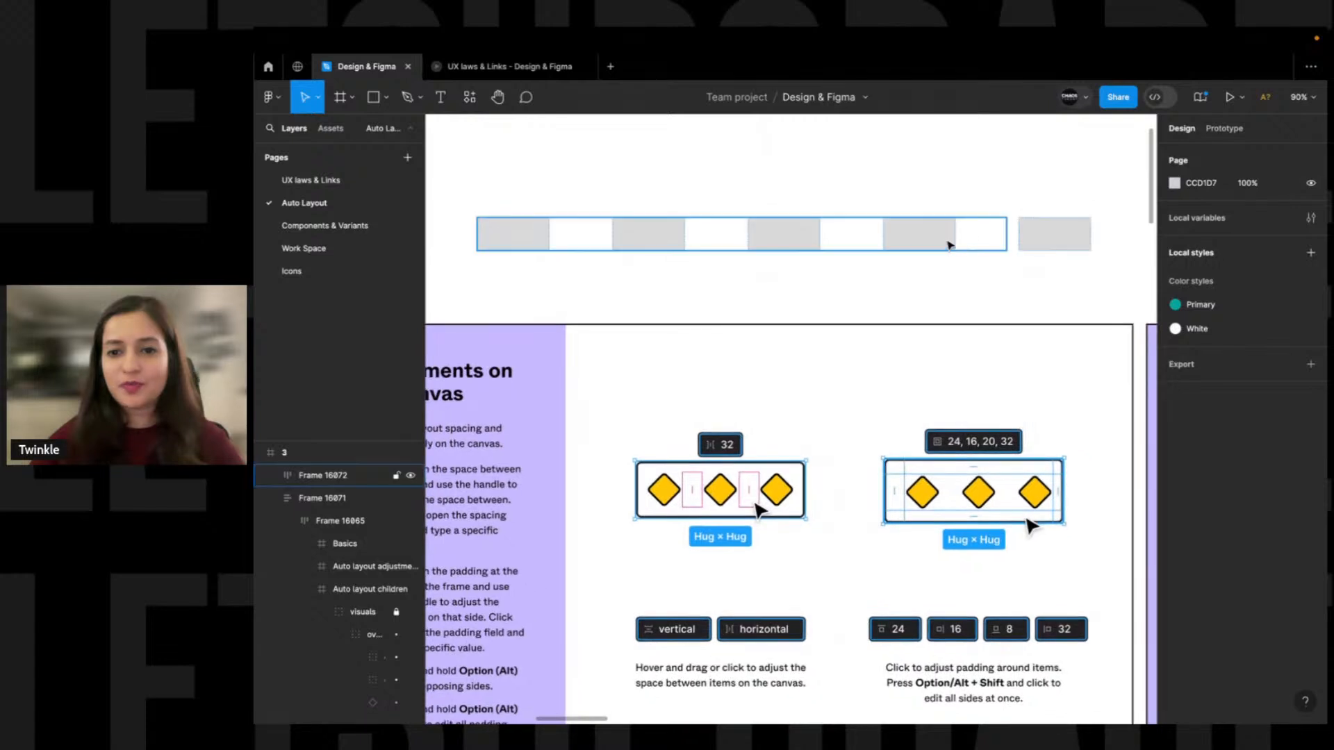
# Look at the auto layout frame's Fixed width and Hug contents resizing options and compare its boundary with the overflowing last rectangle
pyautogui.click(952, 245)
pyautogui.click(1222, 258)
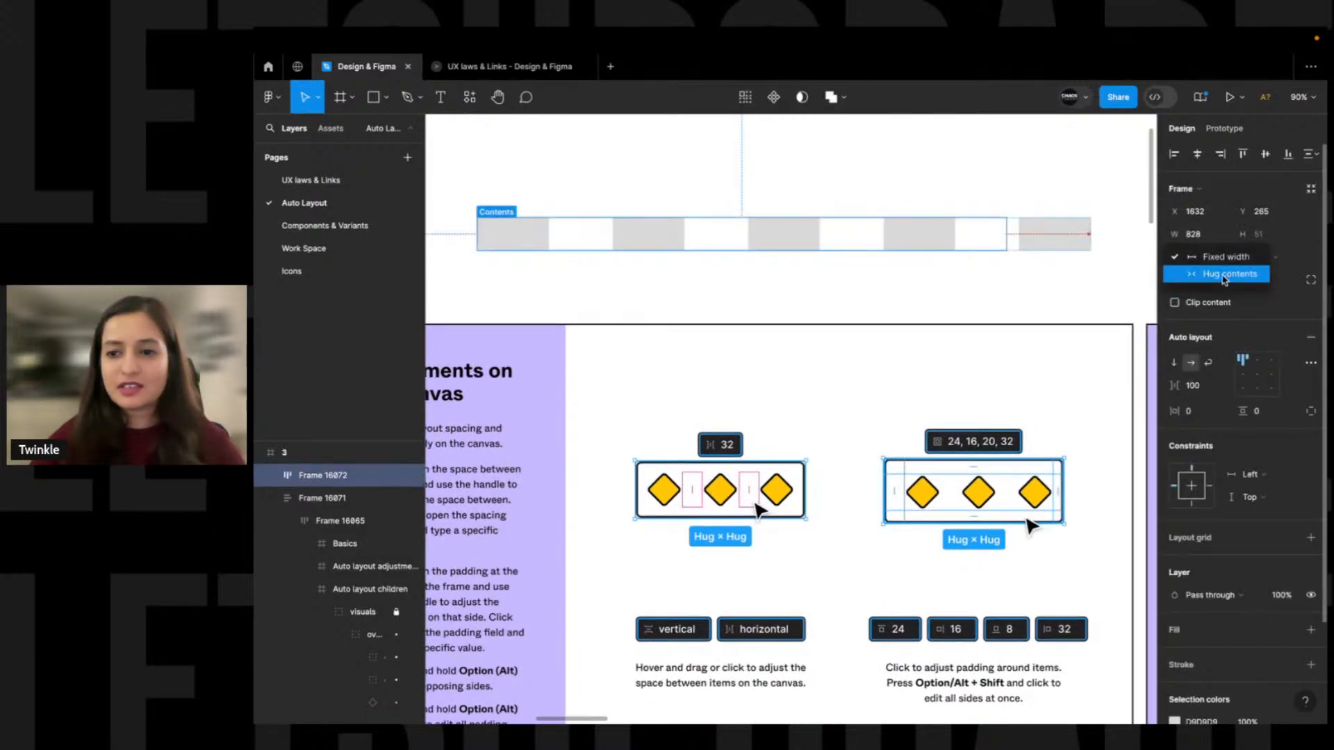
pyautogui.click(1027, 297)
pyautogui.scroll(1, 1027, 297)
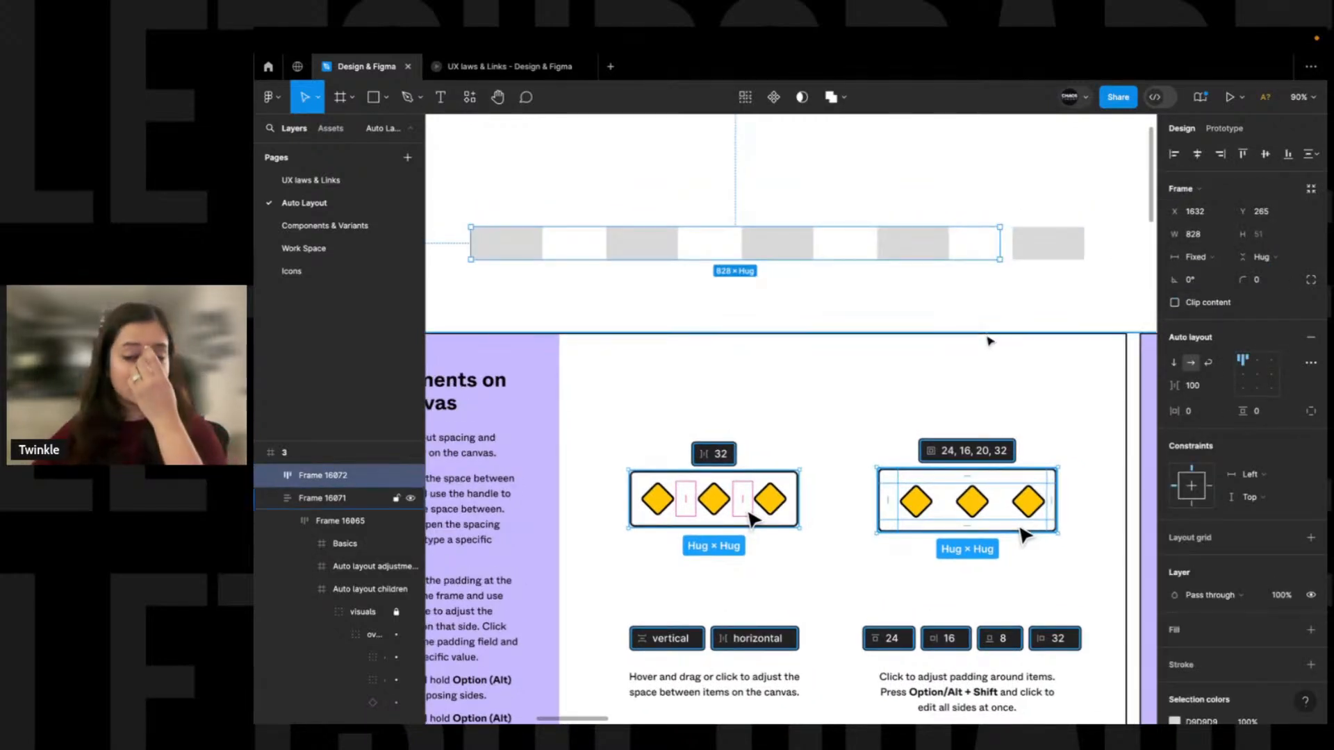
pyautogui.click(1056, 244)
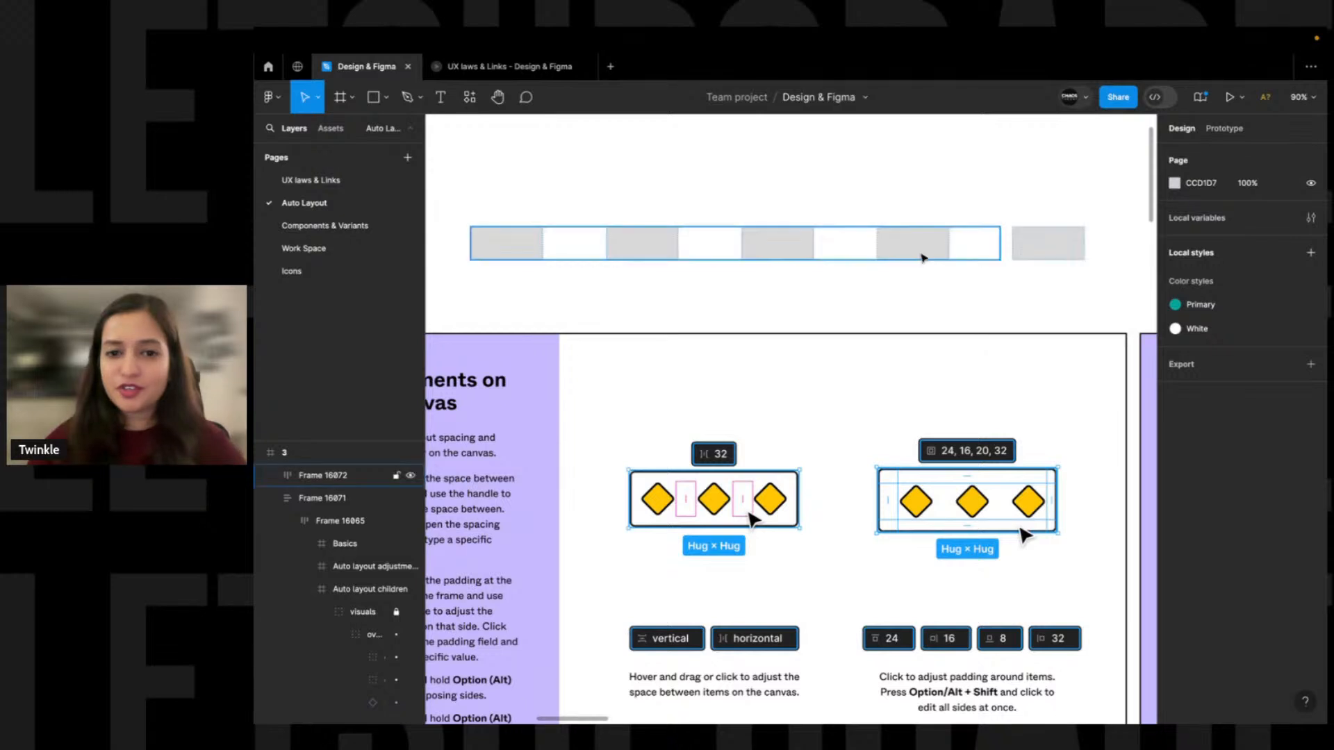
pyautogui.click(1000, 248)
pyautogui.click(1092, 231)
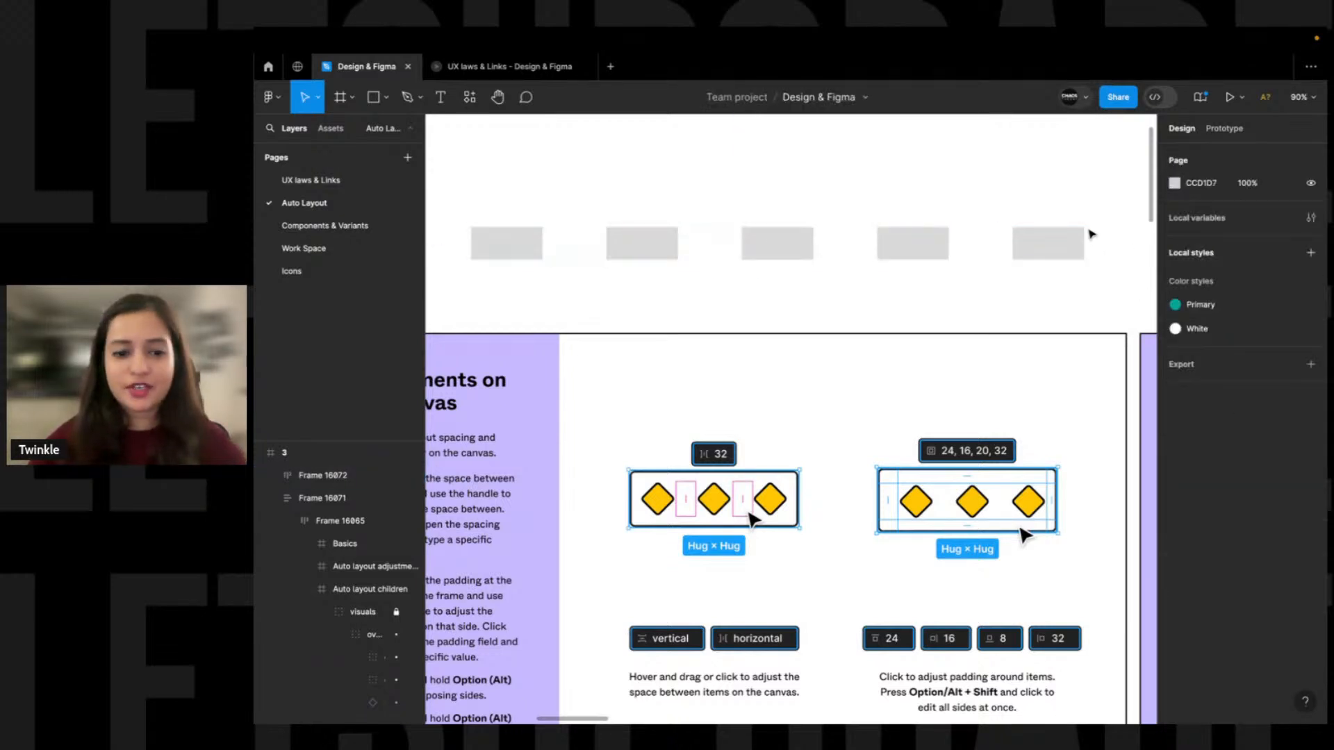
# Delete the auto layout frame holding the five grey rectangles
pyautogui.scroll(-1, 1080, 231)
pyautogui.click(986, 242)
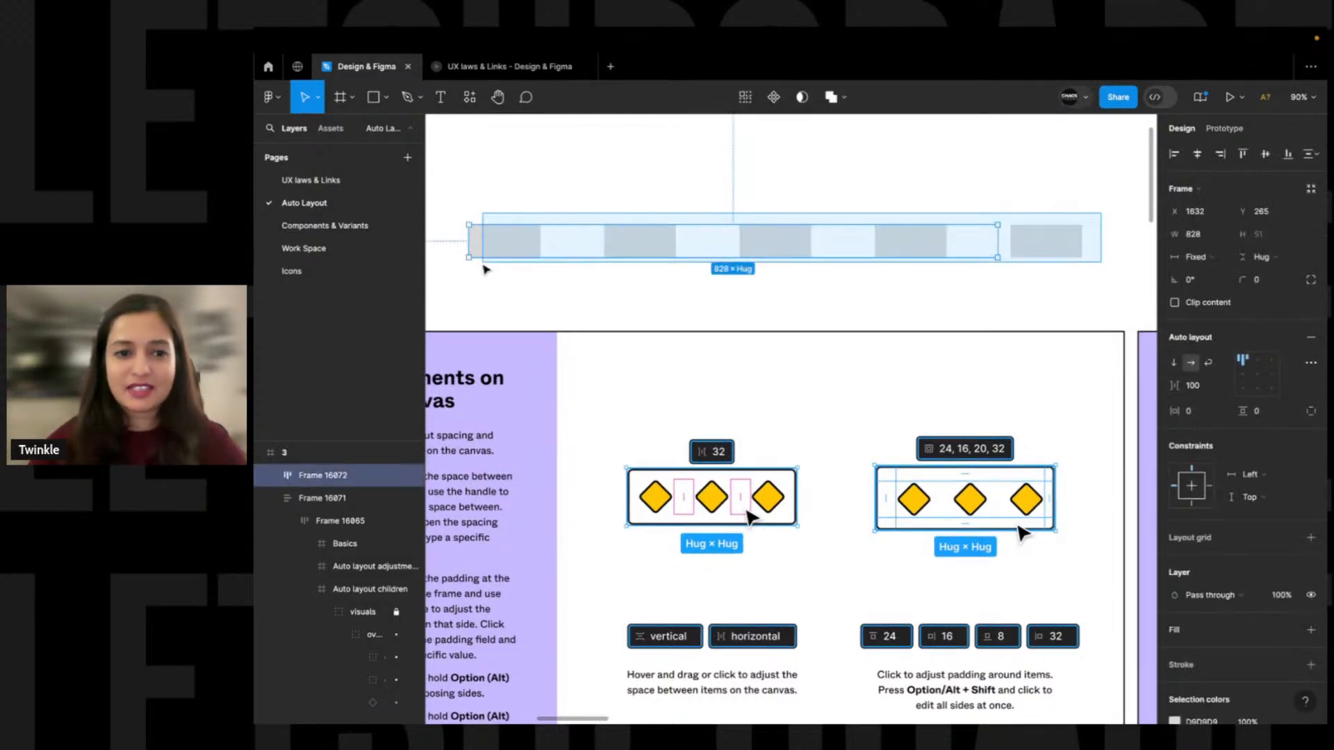
pyautogui.press('Delete')
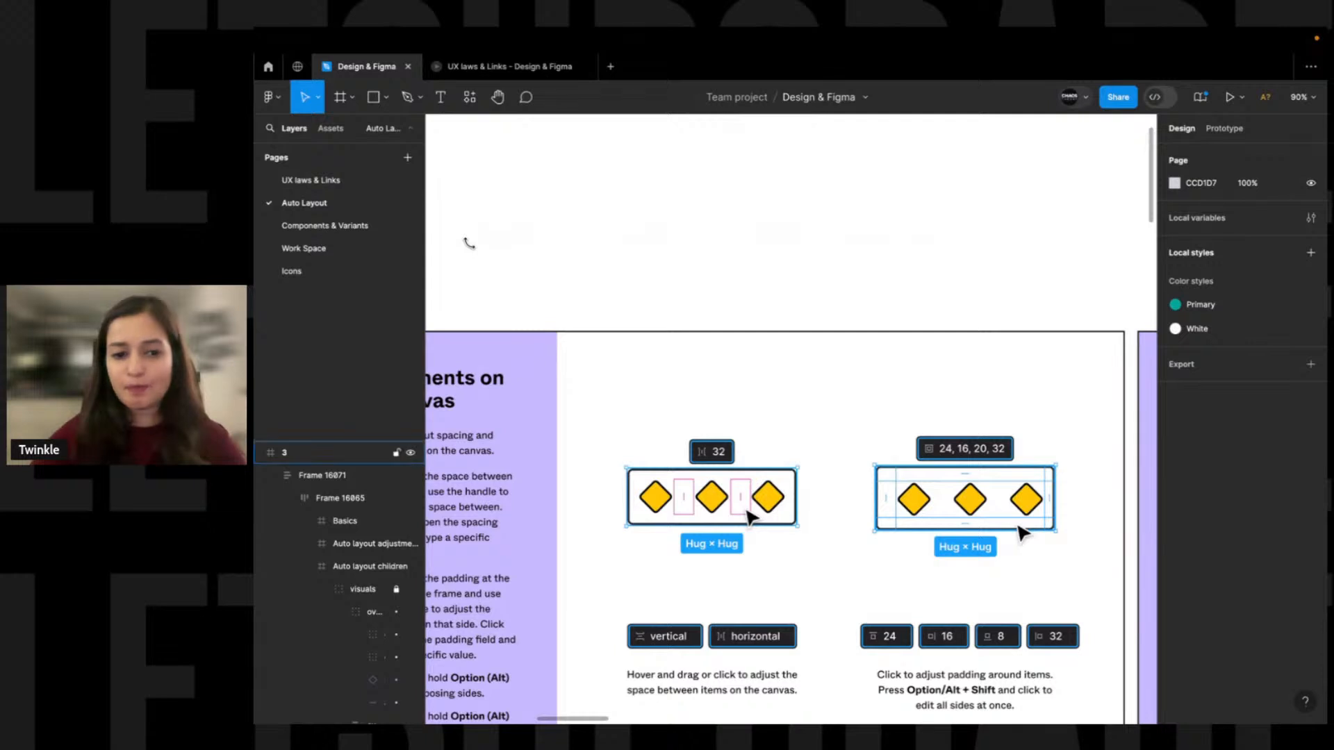
# Hide the interface and examine the "Adjustments on the canvas" card on auto layout spacing and padding
pyautogui.hotkey('ctrl', '\\')
pyautogui.scroll(-5, 696, 281)
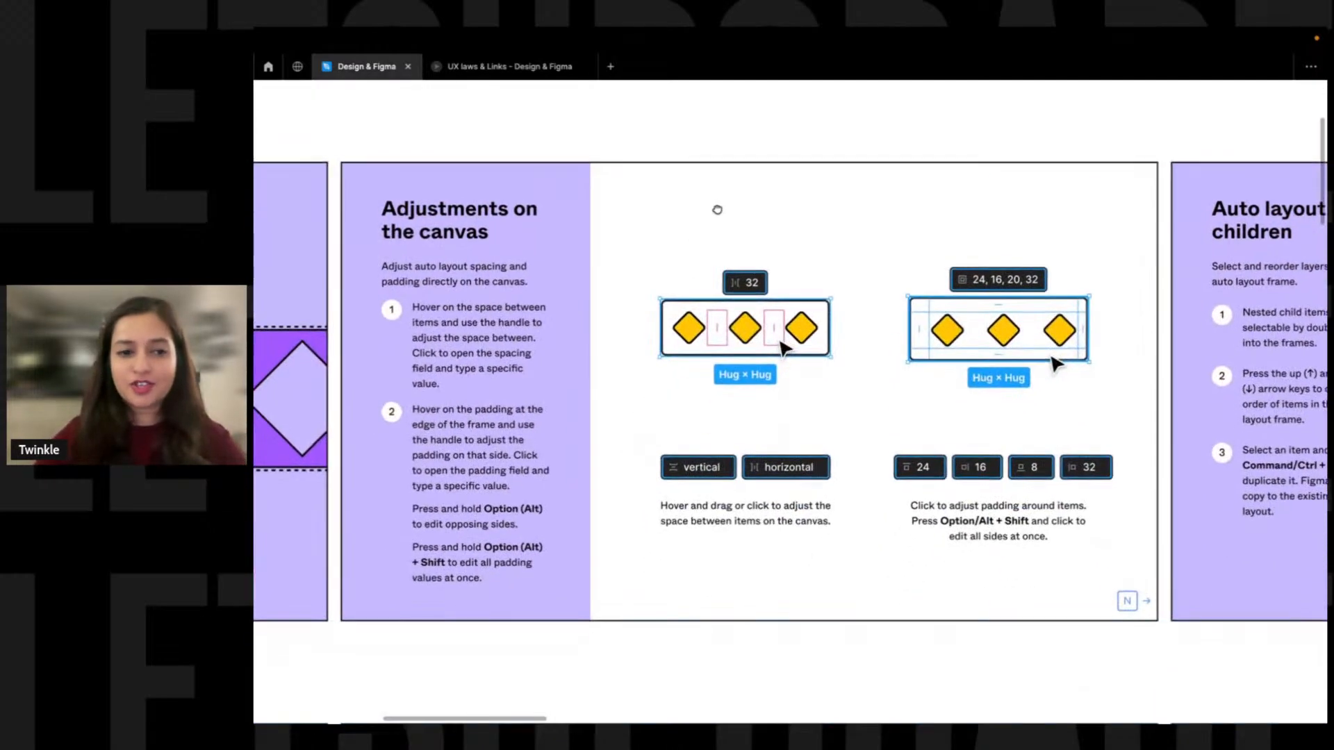
pyautogui.moveTo(340, 148); pyautogui.dragTo(1160, 611)
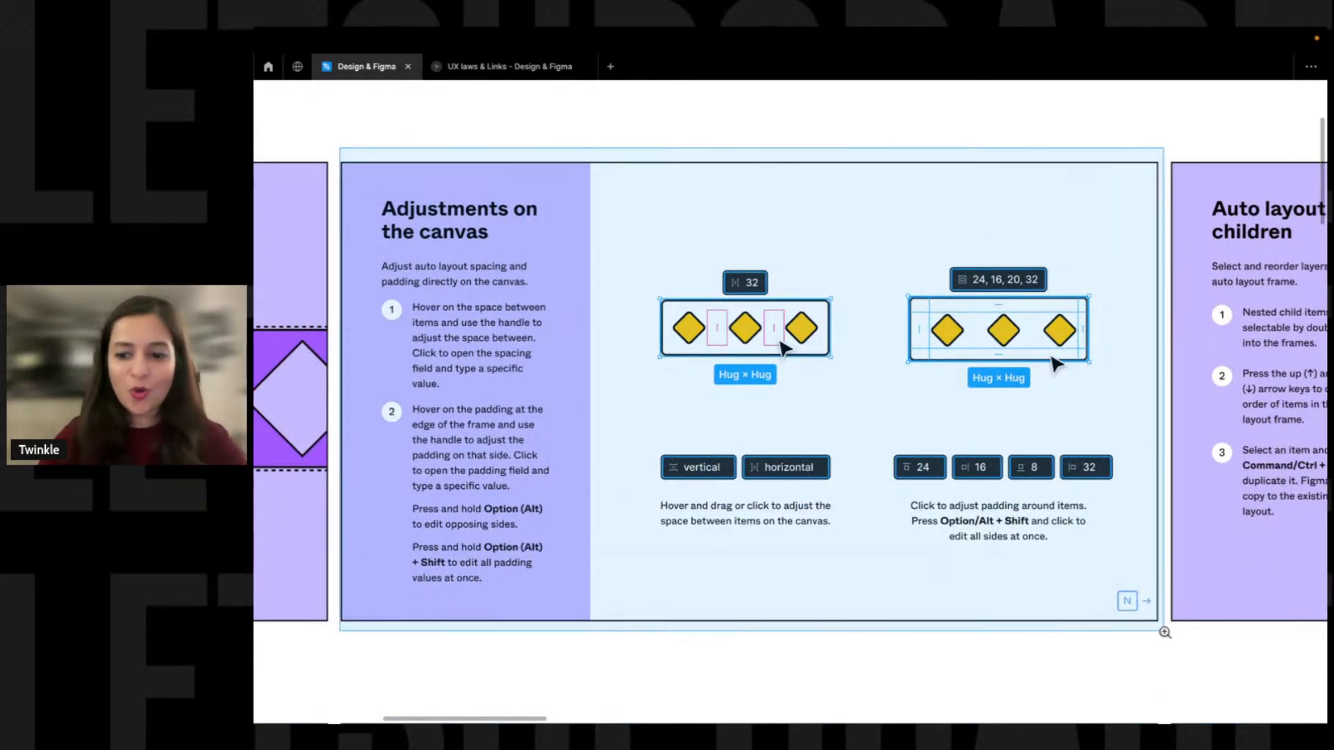
pyautogui.hotkey('shift', '2')
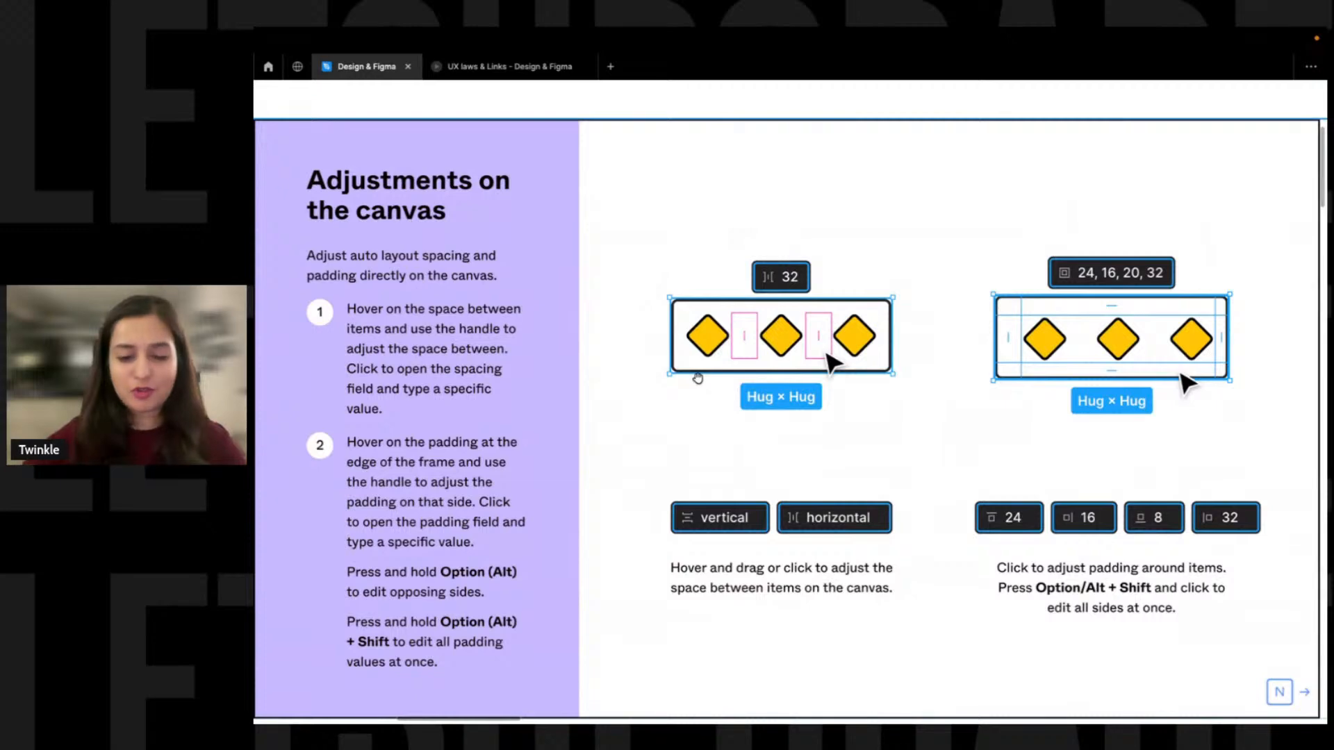
pyautogui.scroll(-1, 700, 384)
pyautogui.hscroll(1, 699, 383)
pyautogui.scroll(-1, 699, 384)
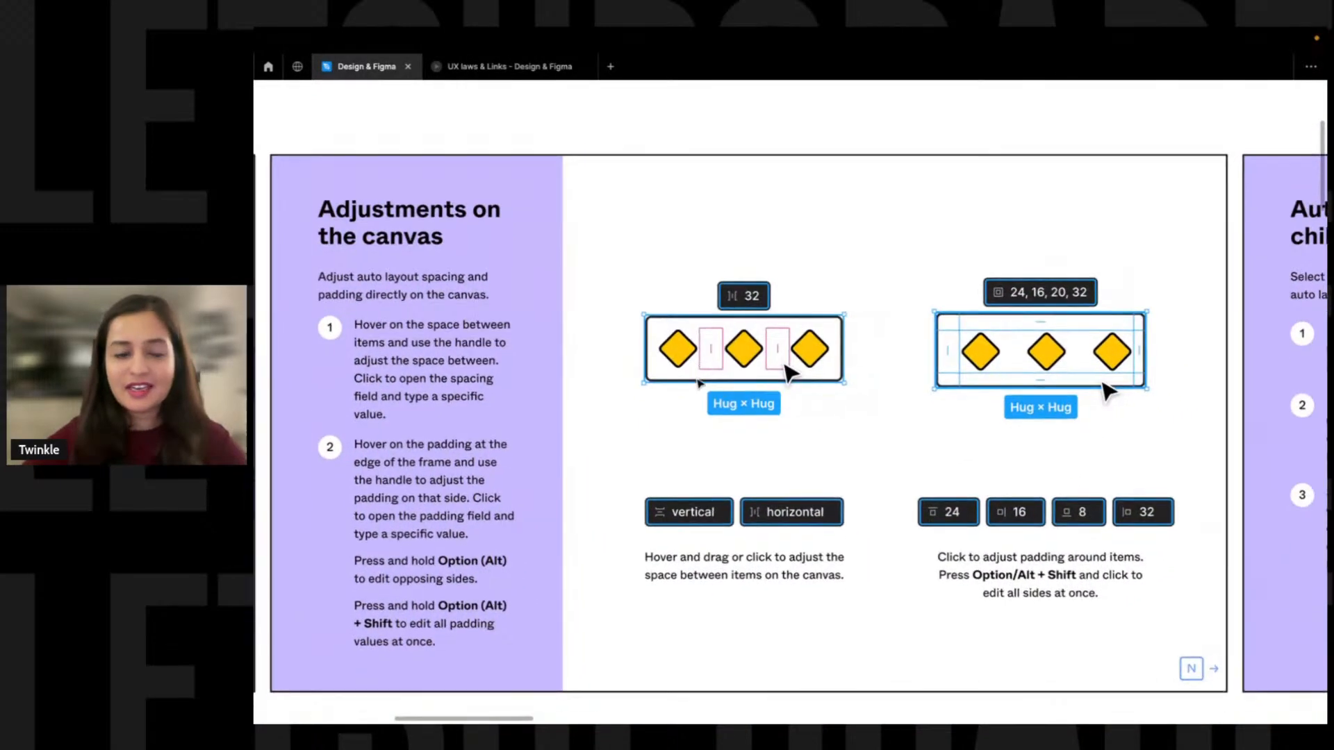
pyautogui.scroll(-1, 699, 383)
pyautogui.hscroll(1, 699, 384)
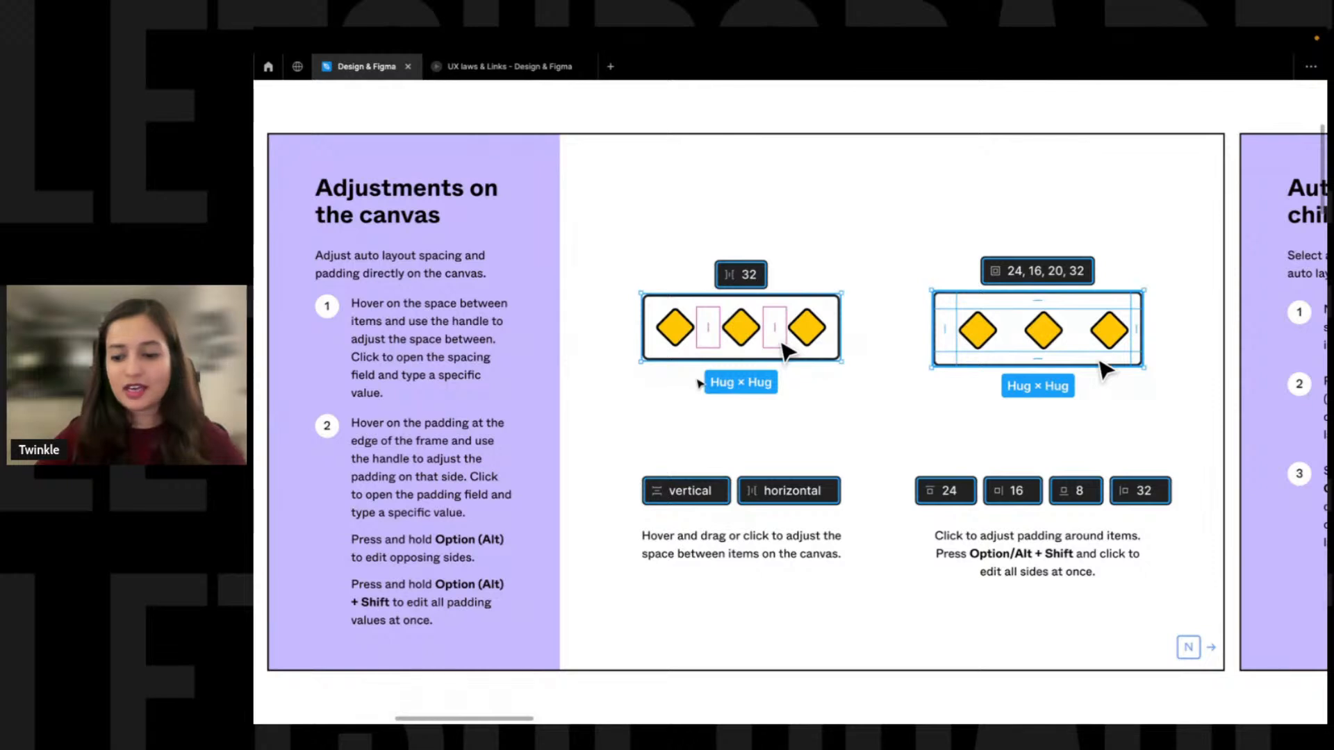
pyautogui.hscroll(-2, 722, 240)
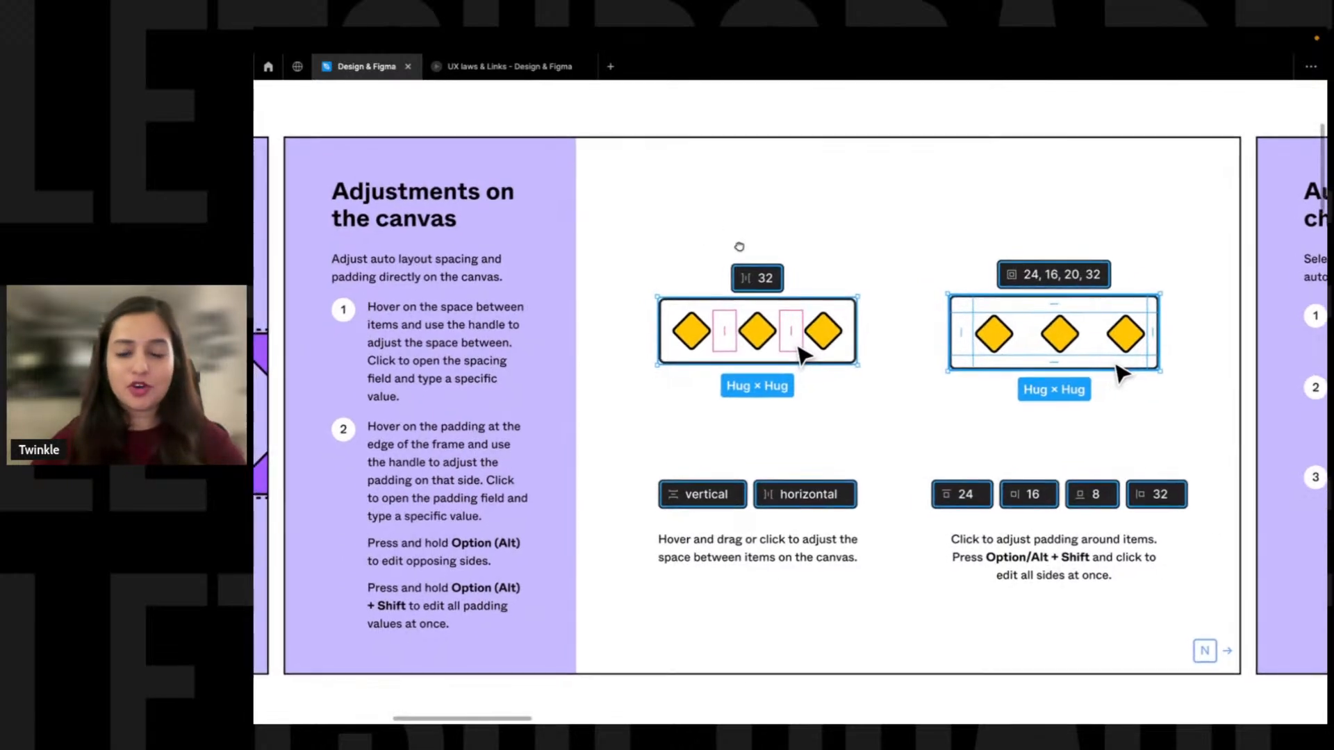
pyautogui.scroll(-2, 771, 233)
pyautogui.scroll(1, 798, 236)
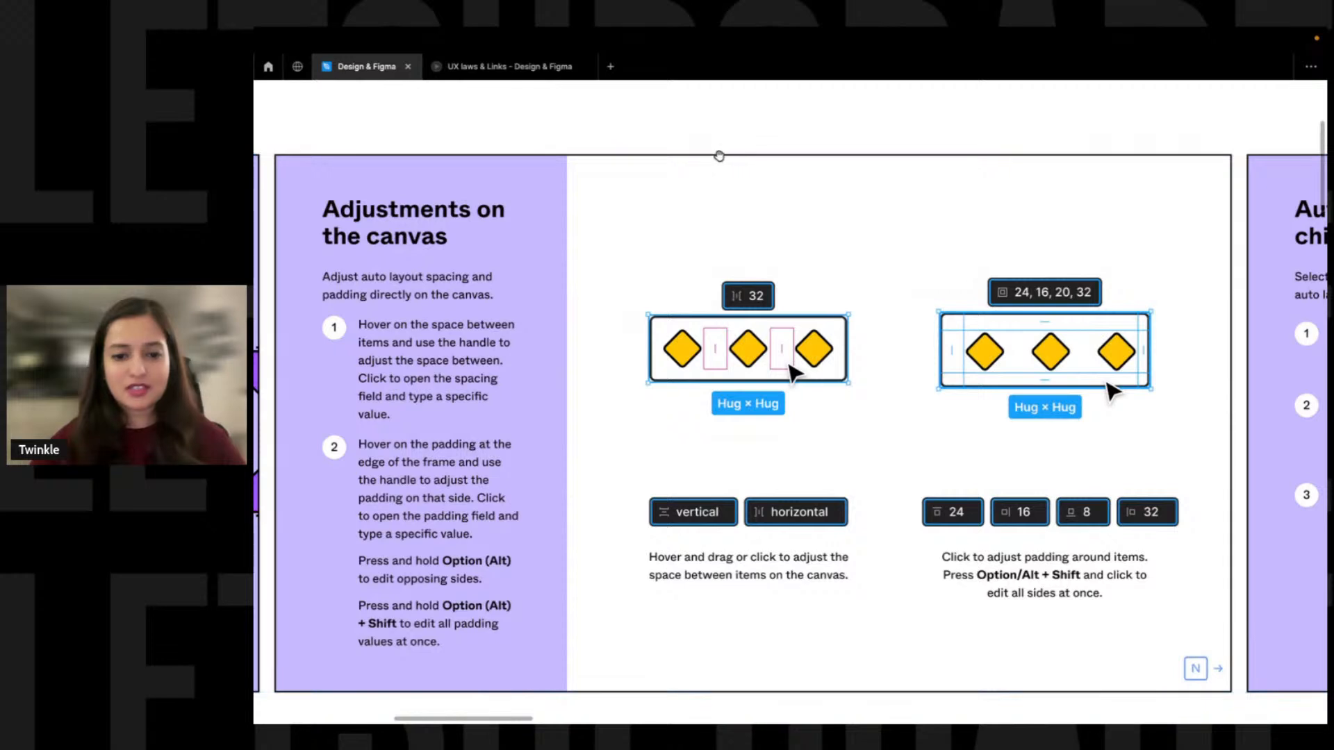
pyautogui.scroll(-1, 722, 150)
pyautogui.scroll(-1, 576, 263)
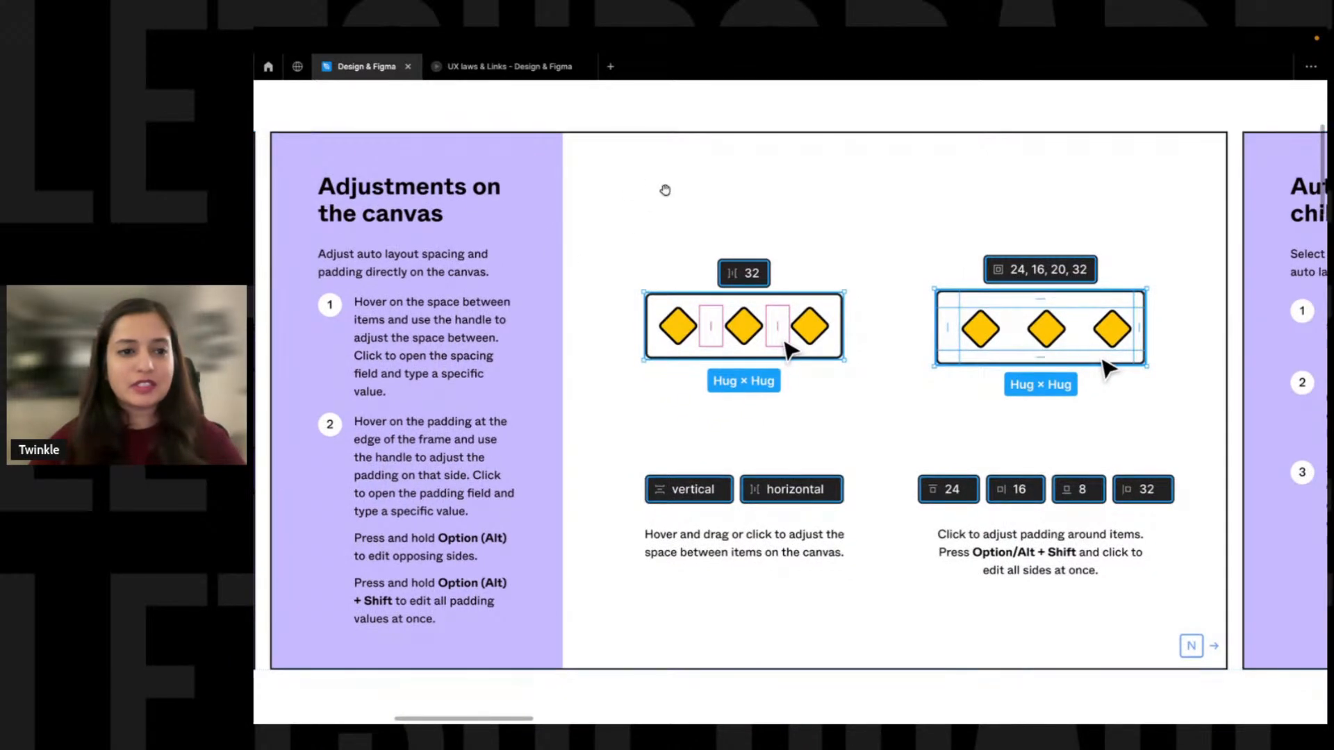
pyautogui.scroll(1, 665, 215)
pyautogui.scroll(1, 602, 287)
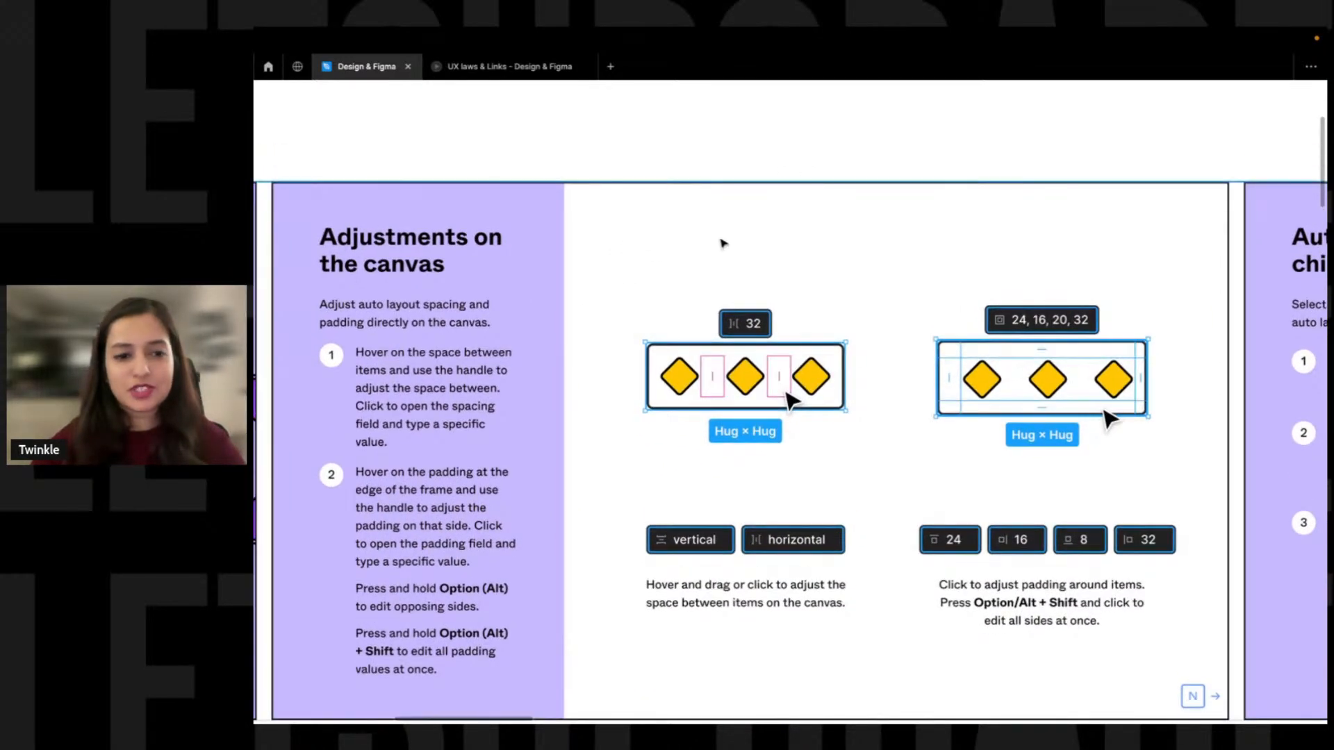
# Create a row of three yellow 39 × 39 squares, about 215 wide overall, above the "Adjustments on the canvas" card
pyautogui.scroll(1, 682, 304)
pyautogui.moveTo(628, 112)
pyautogui.mouseDown()
pyautogui.moveTo(658, 141)
pyautogui.moveTo(708, 127)
pyautogui.mouseUp()
pyautogui.hotkey('ctrl', 'd')
pyautogui.moveTo(848, 113); pyautogui.dragTo(590, 164)
# Select the three yellow squares and apply auto layout to them
pyautogui.hotkey('shift', 'a')
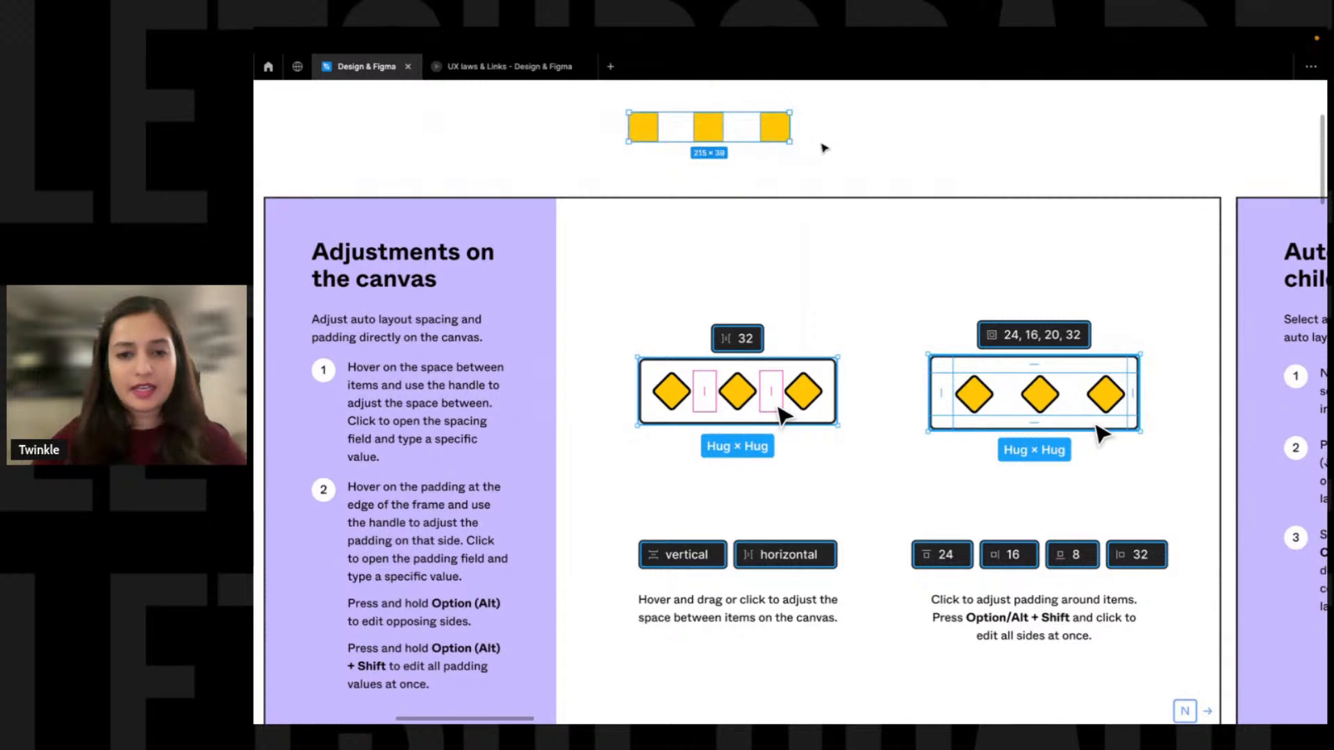
pyautogui.moveTo(827, 107); pyautogui.dragTo(612, 158)
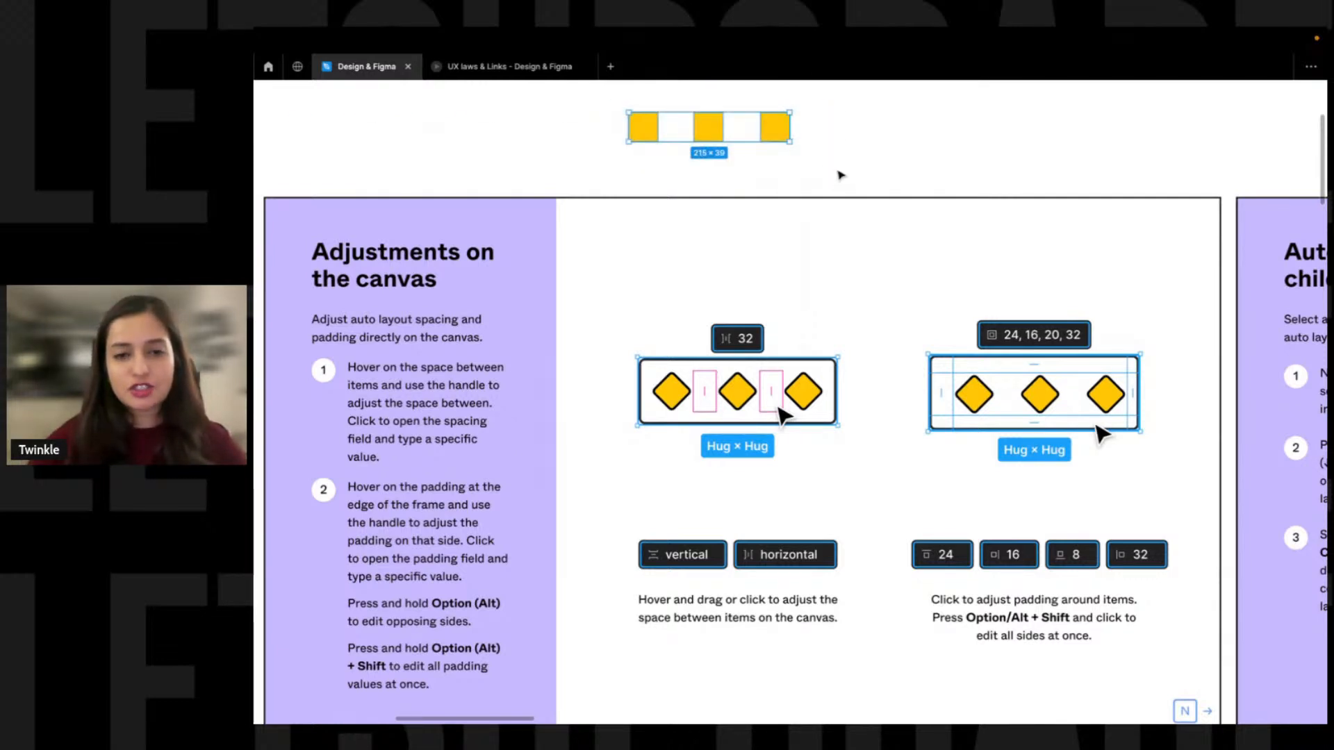
pyautogui.hotkey('shift', 'a')
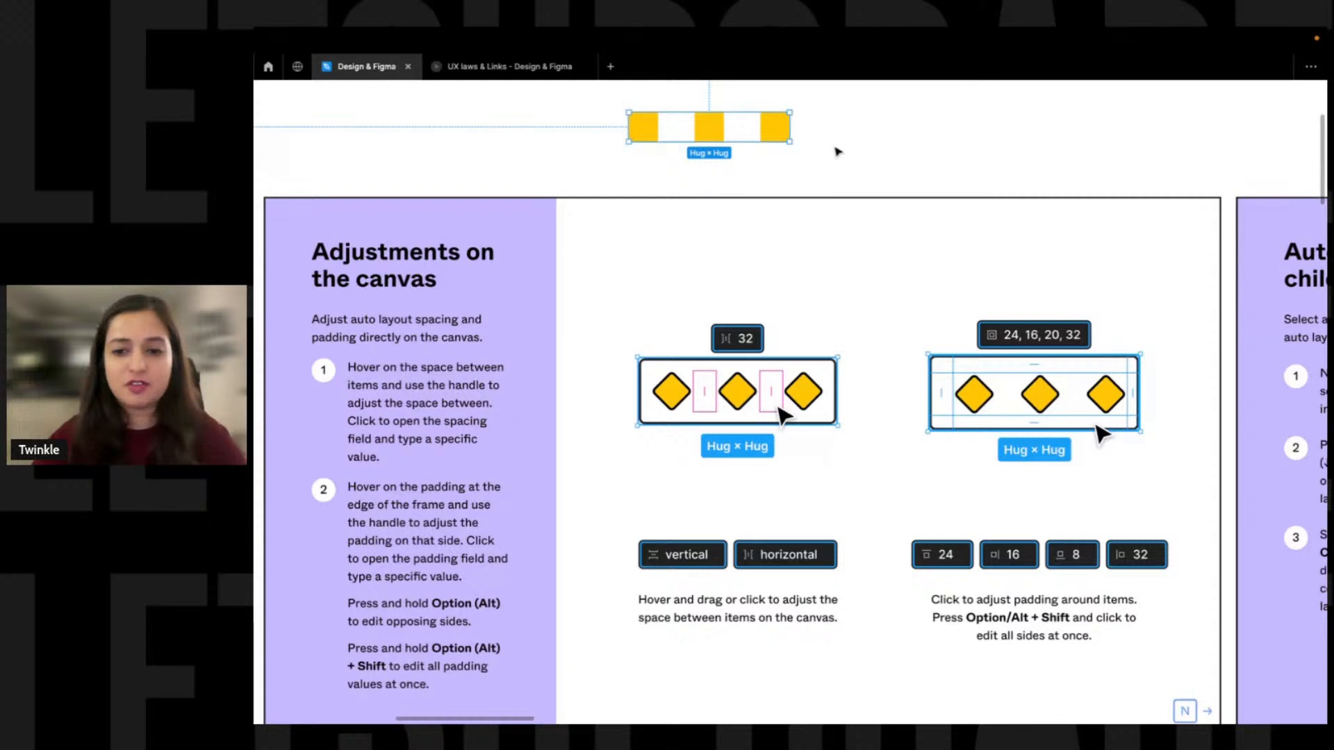
# Show the interface again and set the squares frame's individual left and right padding to 20
pyautogui.hotkey('ctrl', '\\')
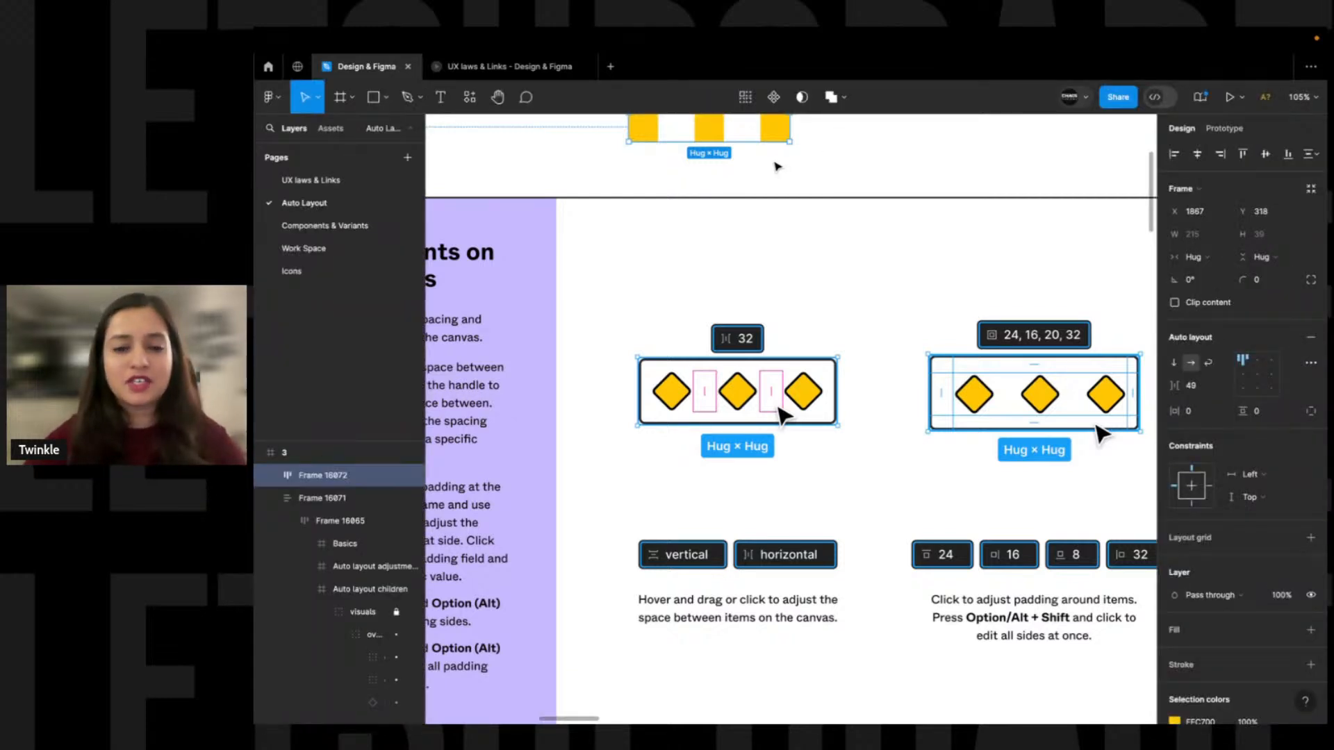
pyautogui.scroll(2, 778, 167)
pyautogui.hscroll(-3, 778, 167)
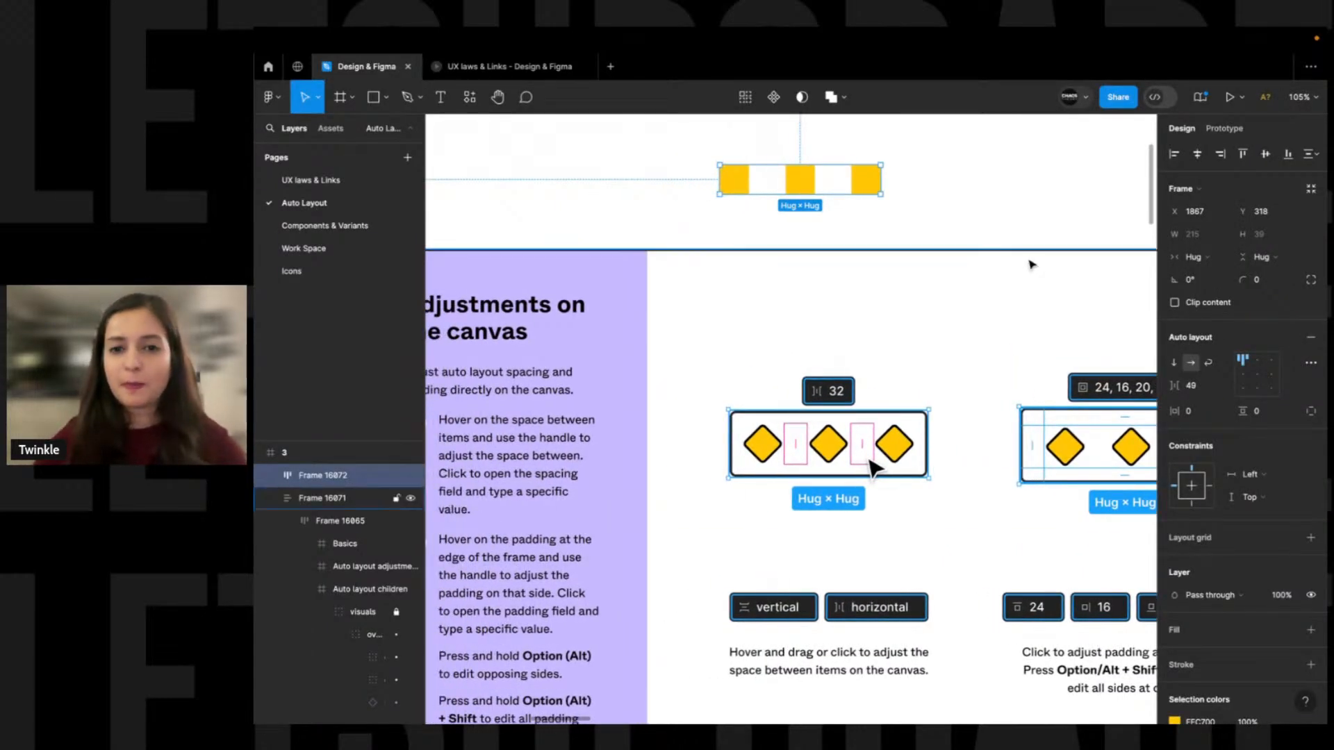
pyautogui.click(929, 182)
pyautogui.click(876, 190)
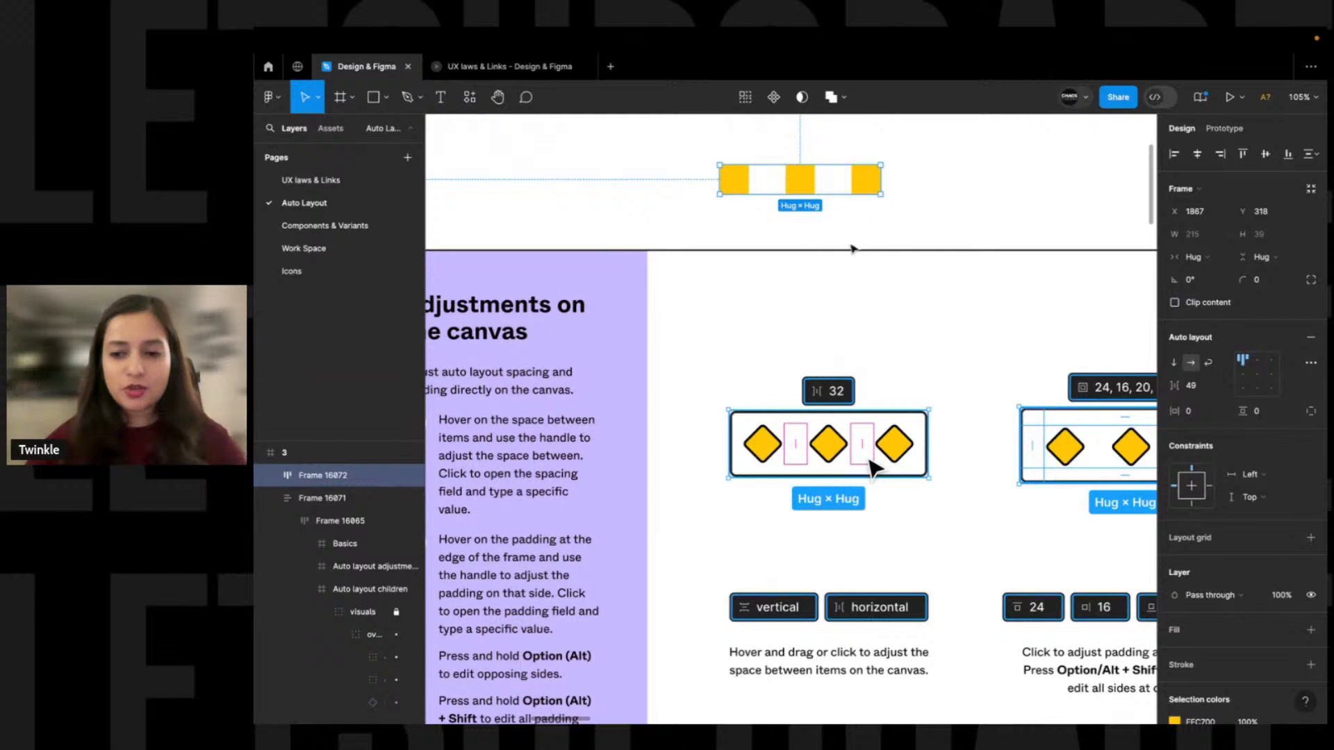
pyautogui.hscroll(2, 905, 225)
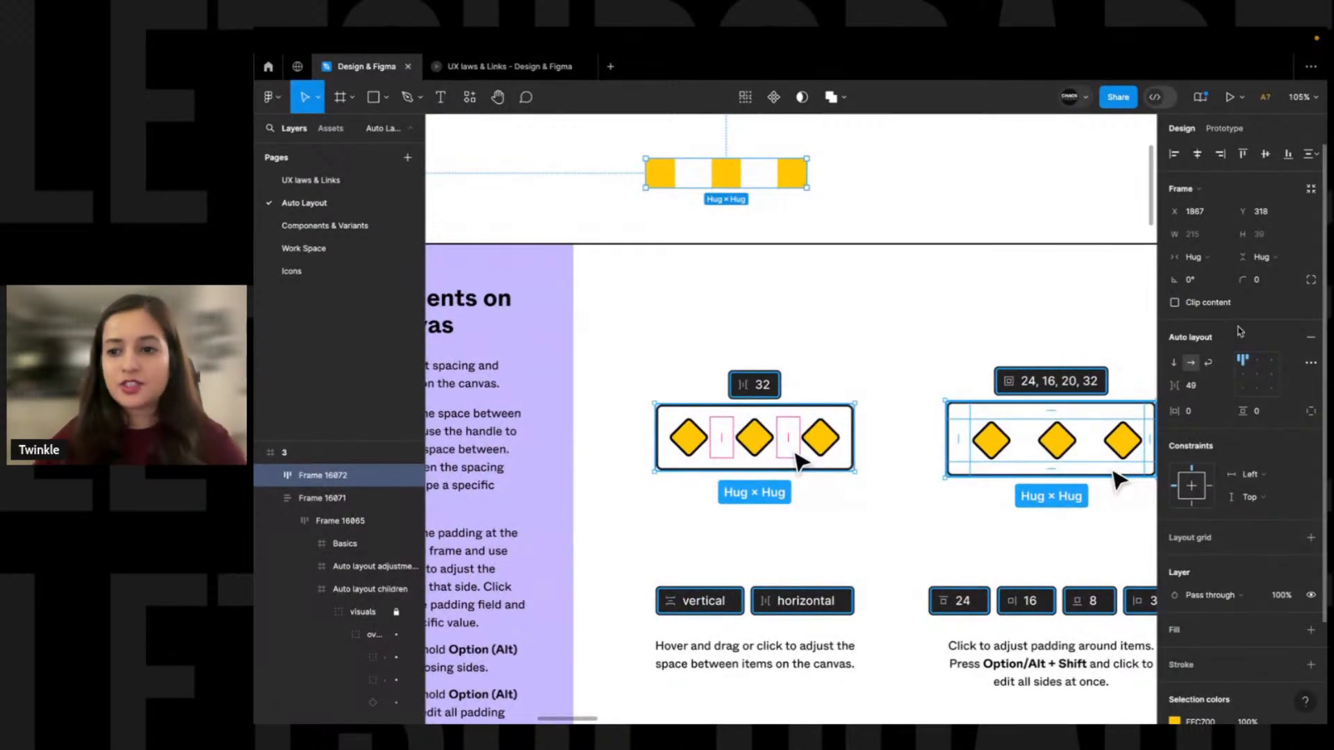
pyautogui.click(1310, 413)
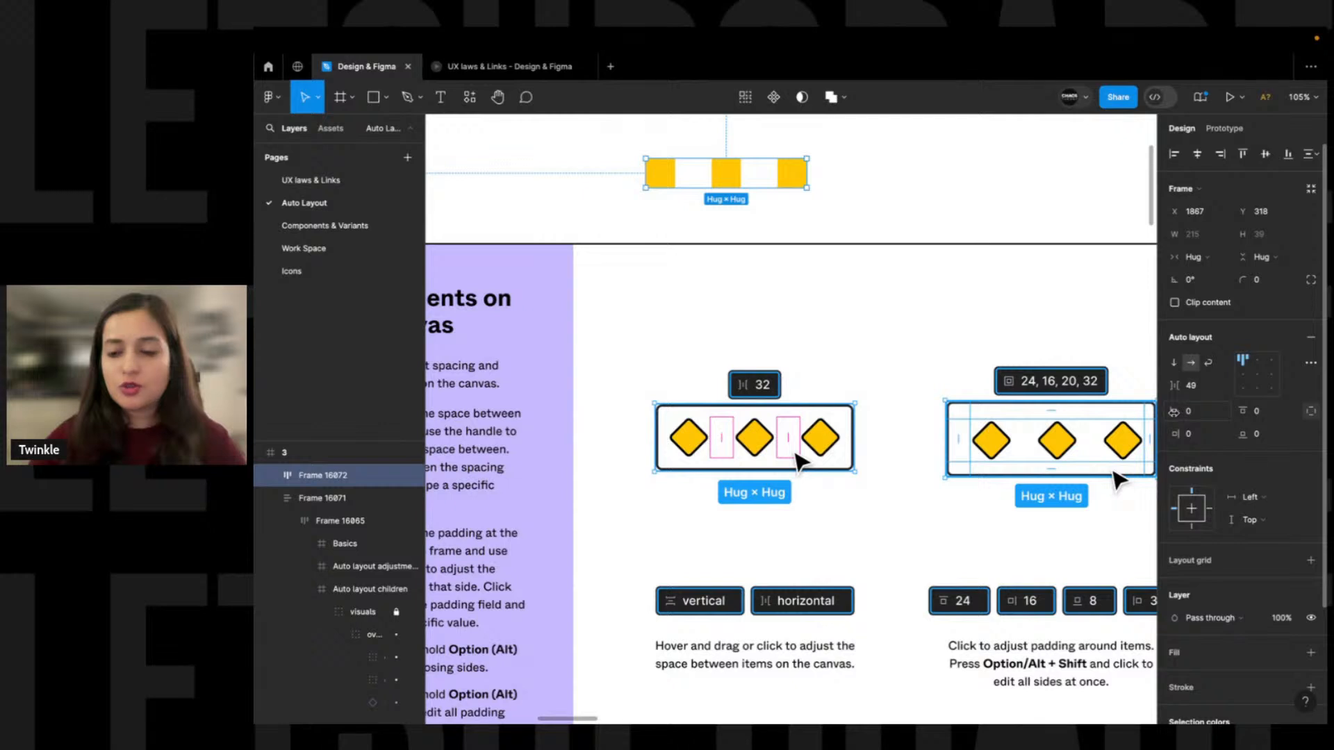
pyautogui.click(1206, 416)
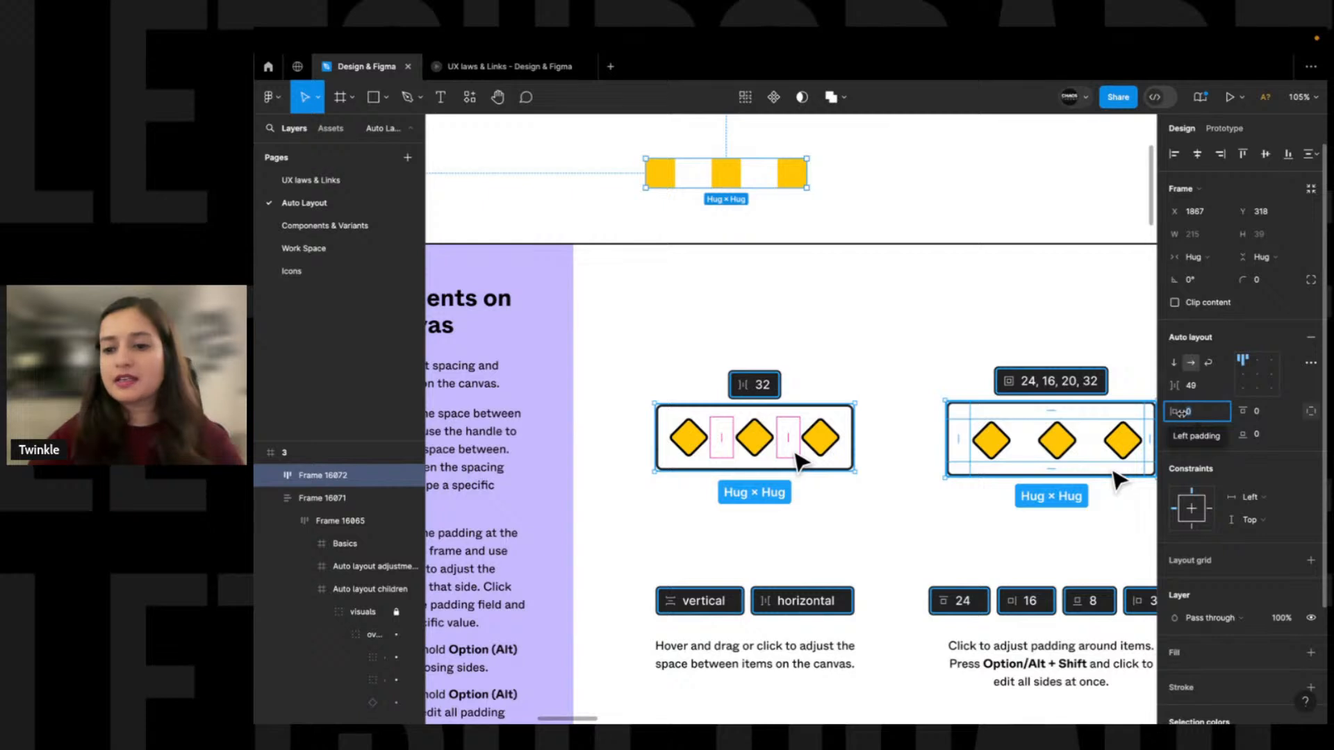
pyautogui.write('20')
pyautogui.press('Tab')
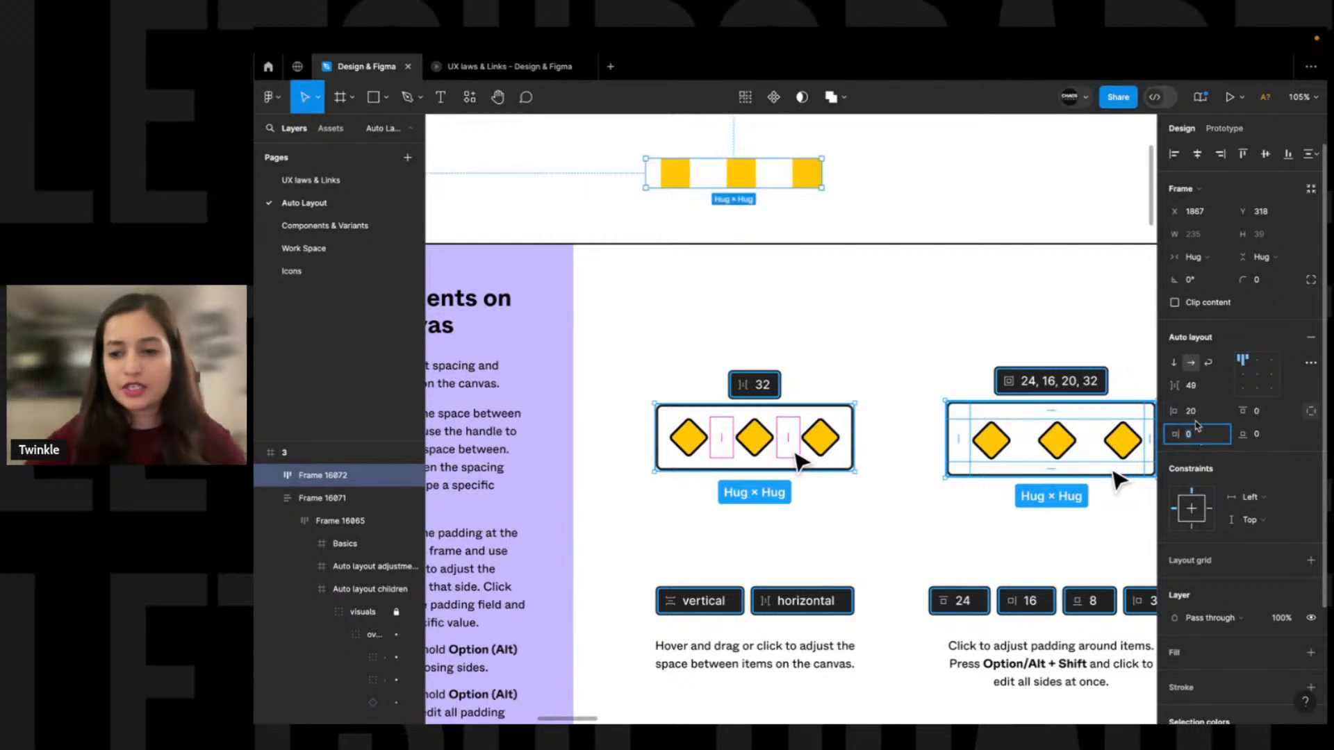
pyautogui.press('Tab')
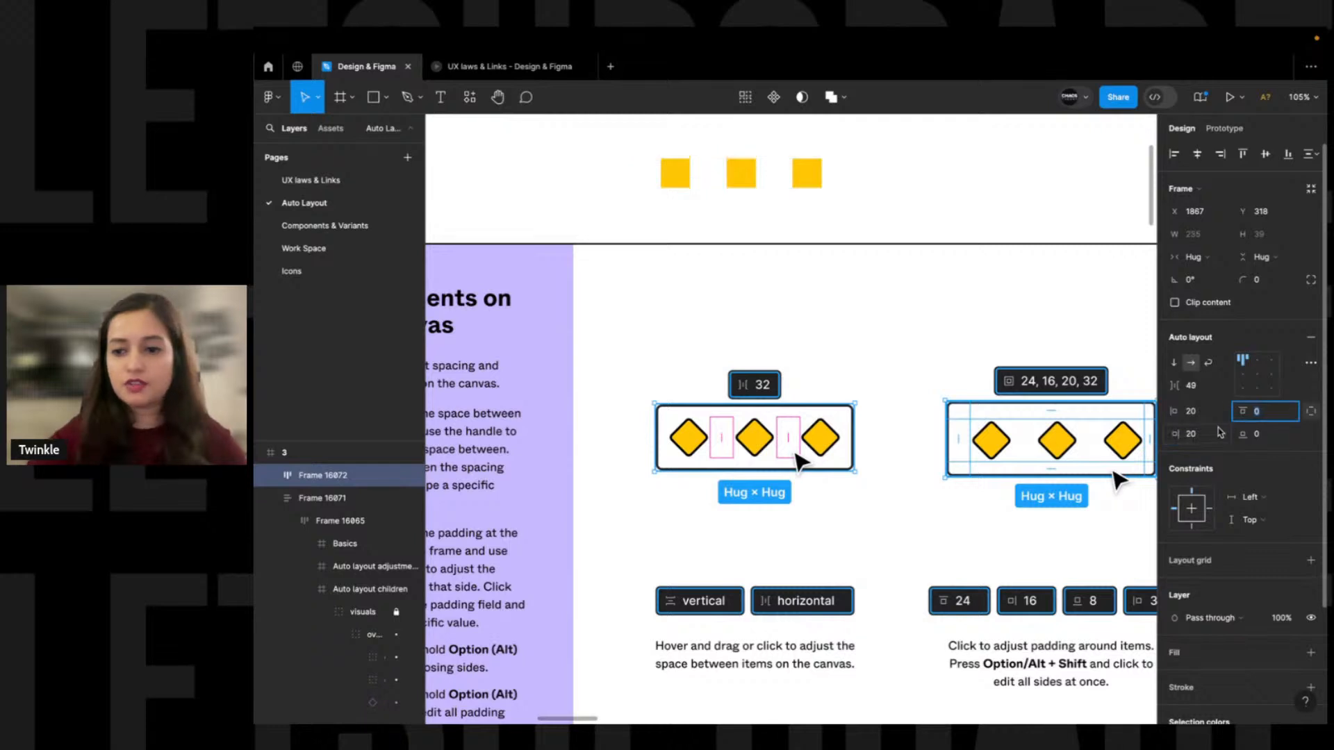
# Set the squares frame's top and bottom padding to 10
pyautogui.write('10')
pyautogui.press('Tab')
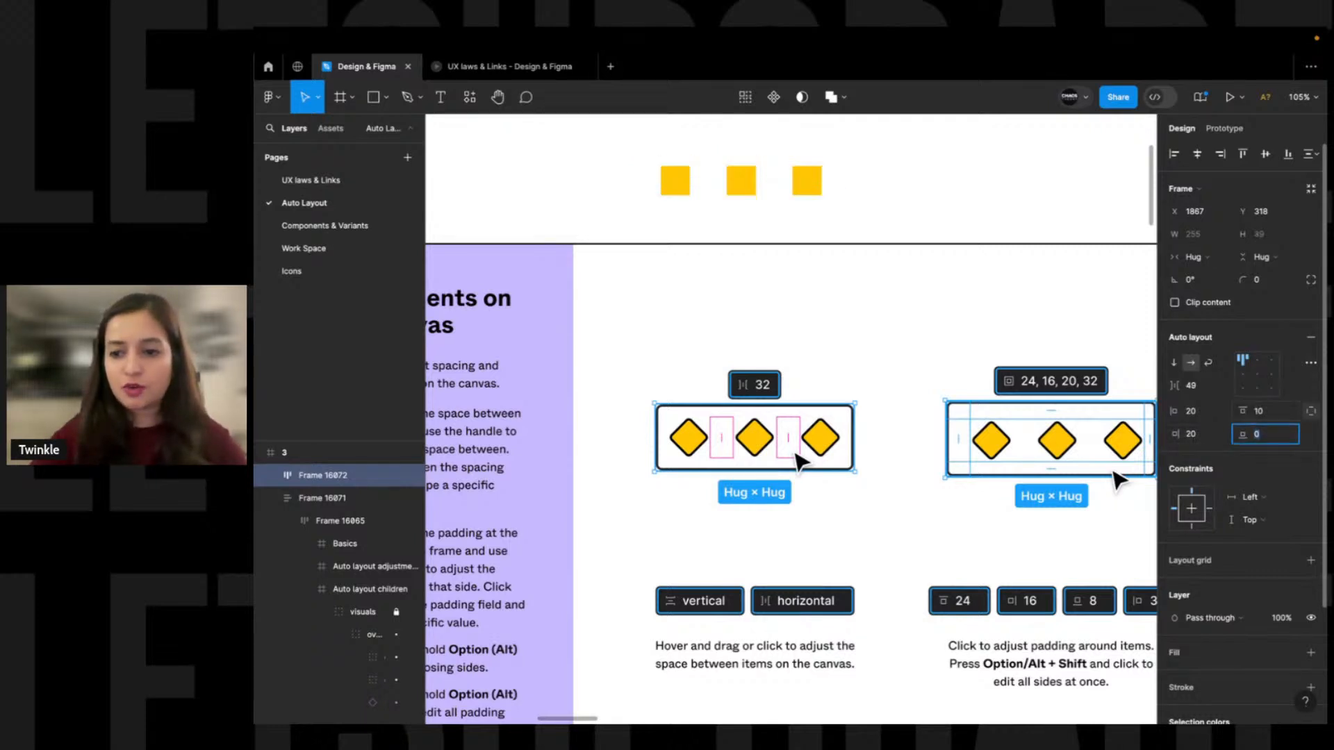
pyautogui.press('Return')
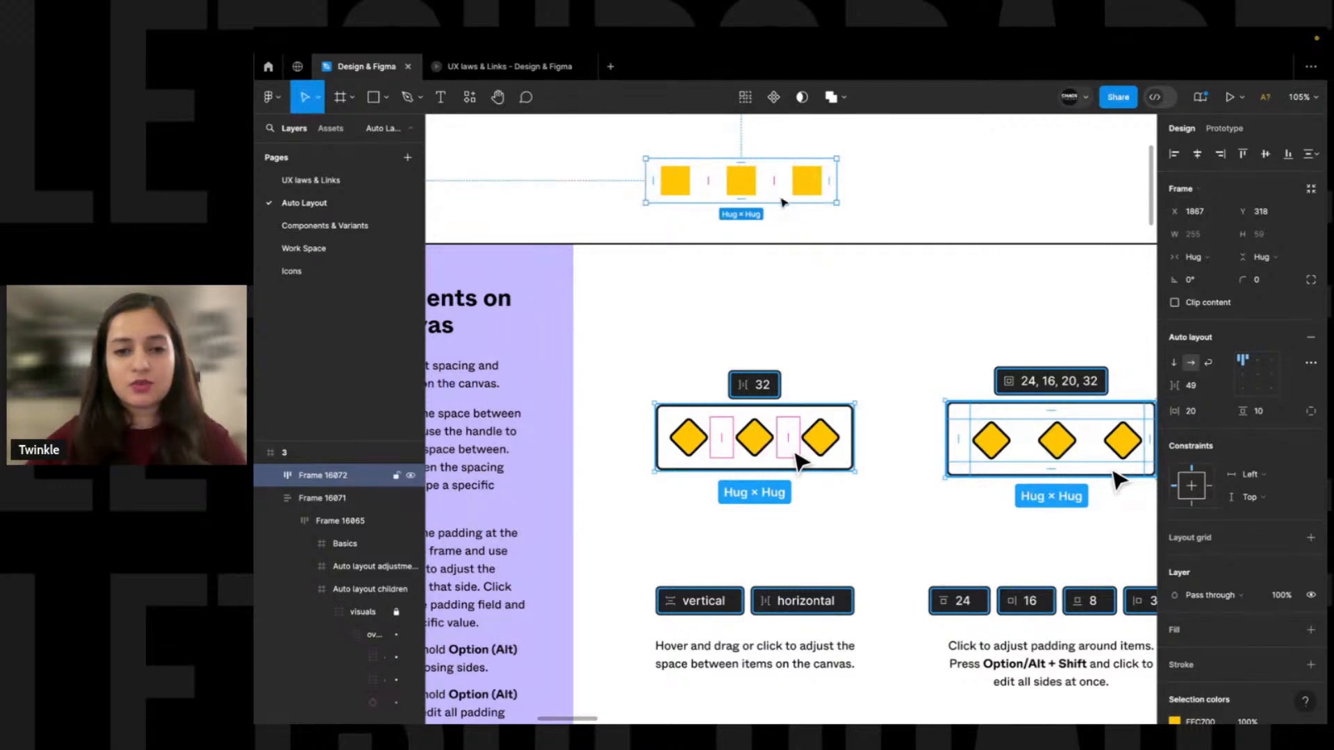
# Draw a rectangle about 369 × 120 around the squares, fill it with the card's lilac C7B9FF and send it behind them
pyautogui.click(614, 189)
pyautogui.press('r')
pyautogui.moveTo(610, 139); pyautogui.dragTo(887, 230)
pyautogui.press('i')
pyautogui.click(550, 339)
pyautogui.hotkey('ctrl', '[')
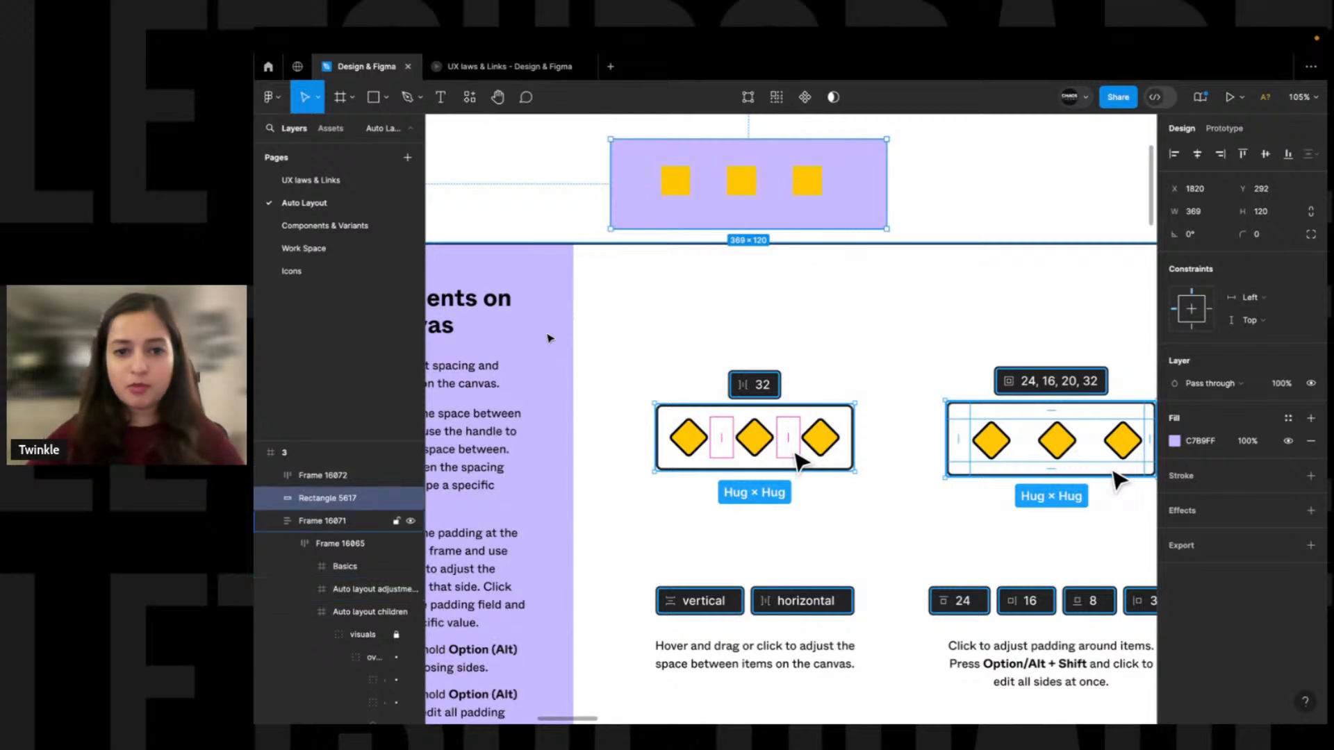
# Move the squares' auto layout frame to the centre of the lilac rectangle
pyautogui.click(956, 173)
pyautogui.click(818, 196)
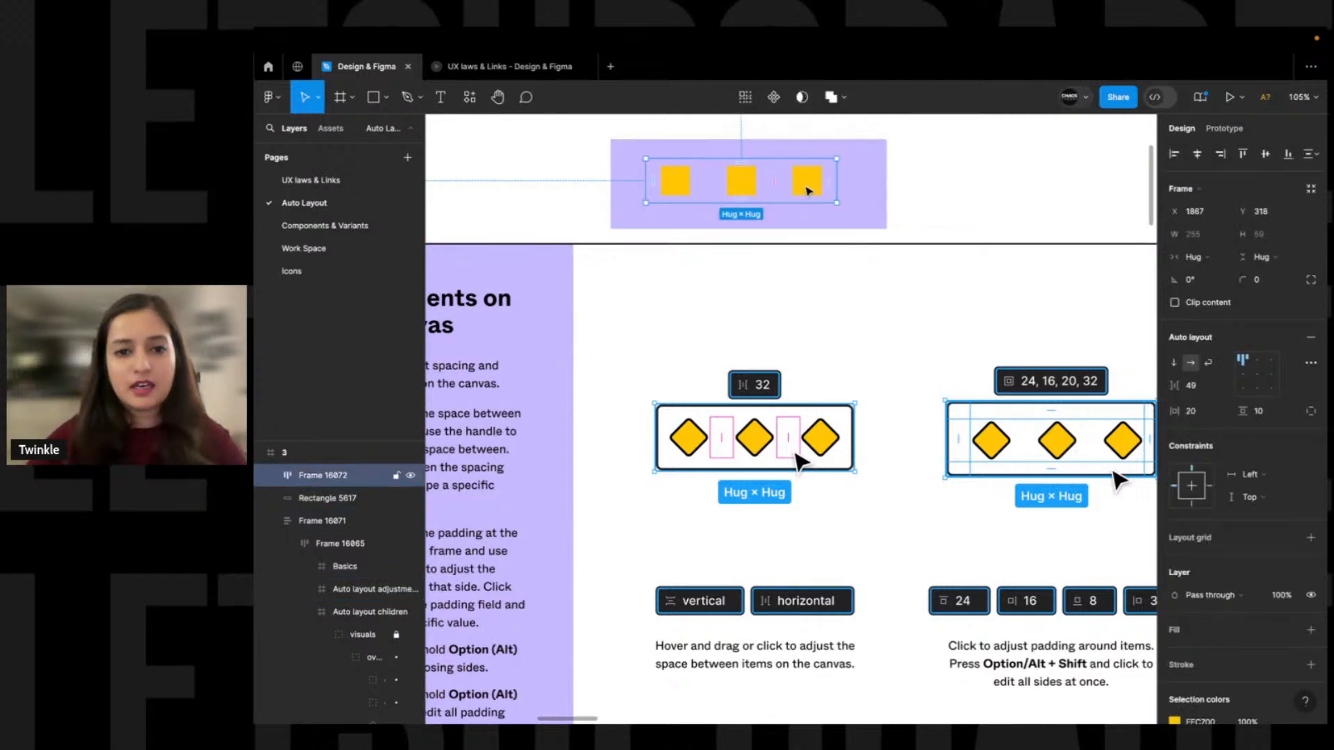
pyautogui.moveTo(808, 191); pyautogui.dragTo(794, 193)
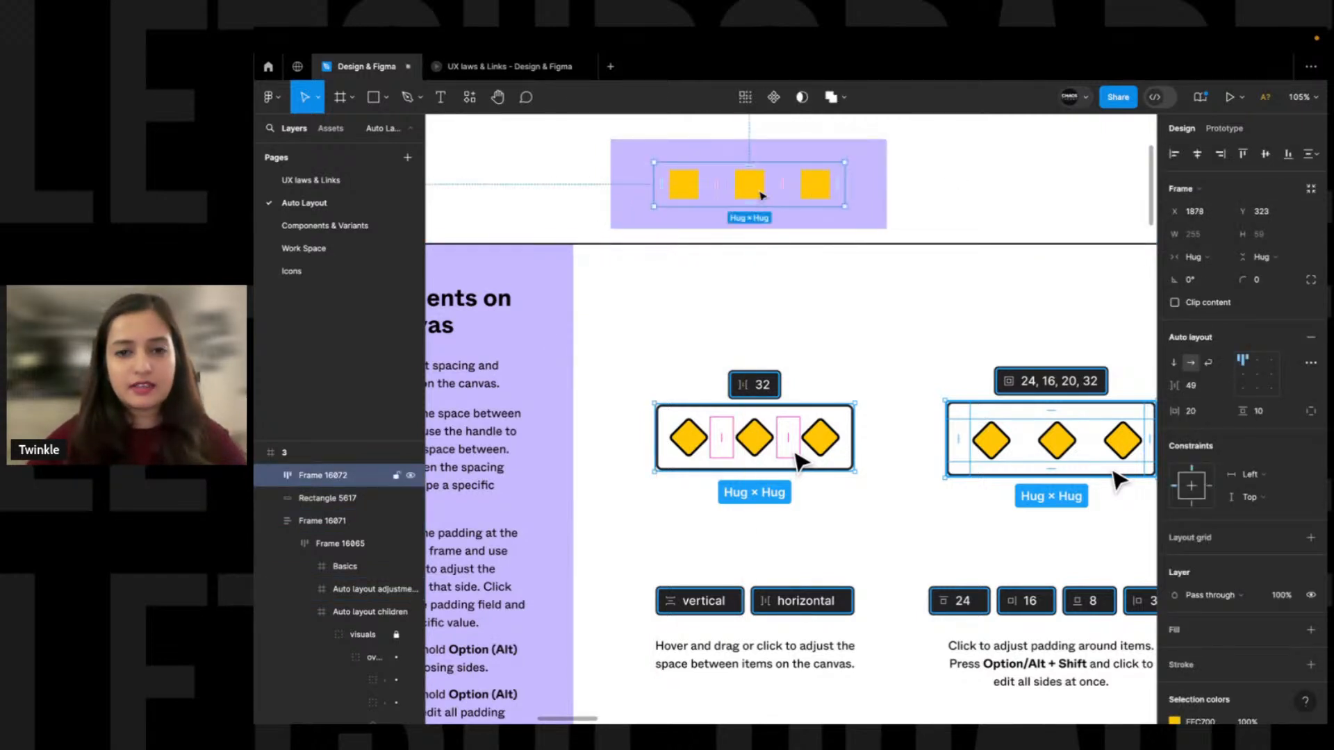
# Try narrowing the gap between the three squares to 40 directly on the canvas
pyautogui.scroll(5, 794, 193)
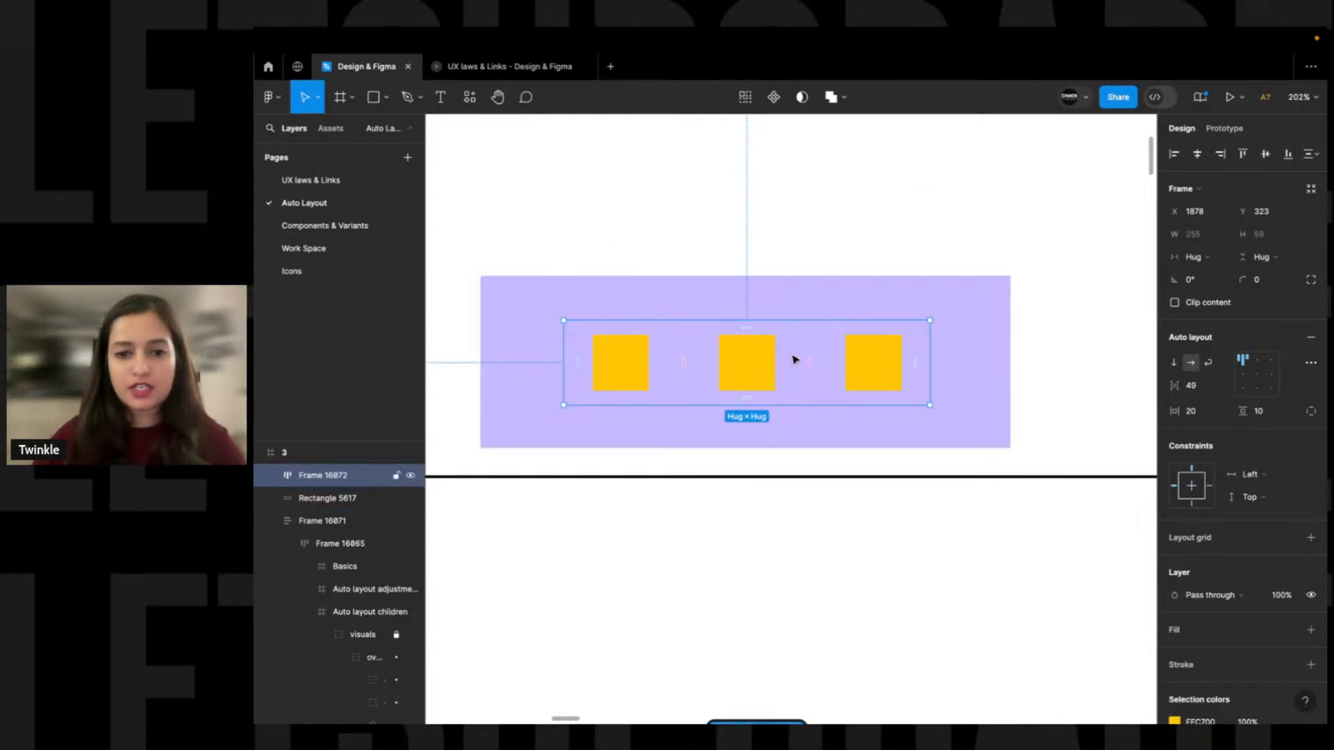
pyautogui.moveTo(806, 363)
pyautogui.mouseDown()
pyautogui.moveTo(753, 367)
pyautogui.moveTo(843, 370)
pyautogui.moveTo(798, 369)
pyautogui.mouseUp()
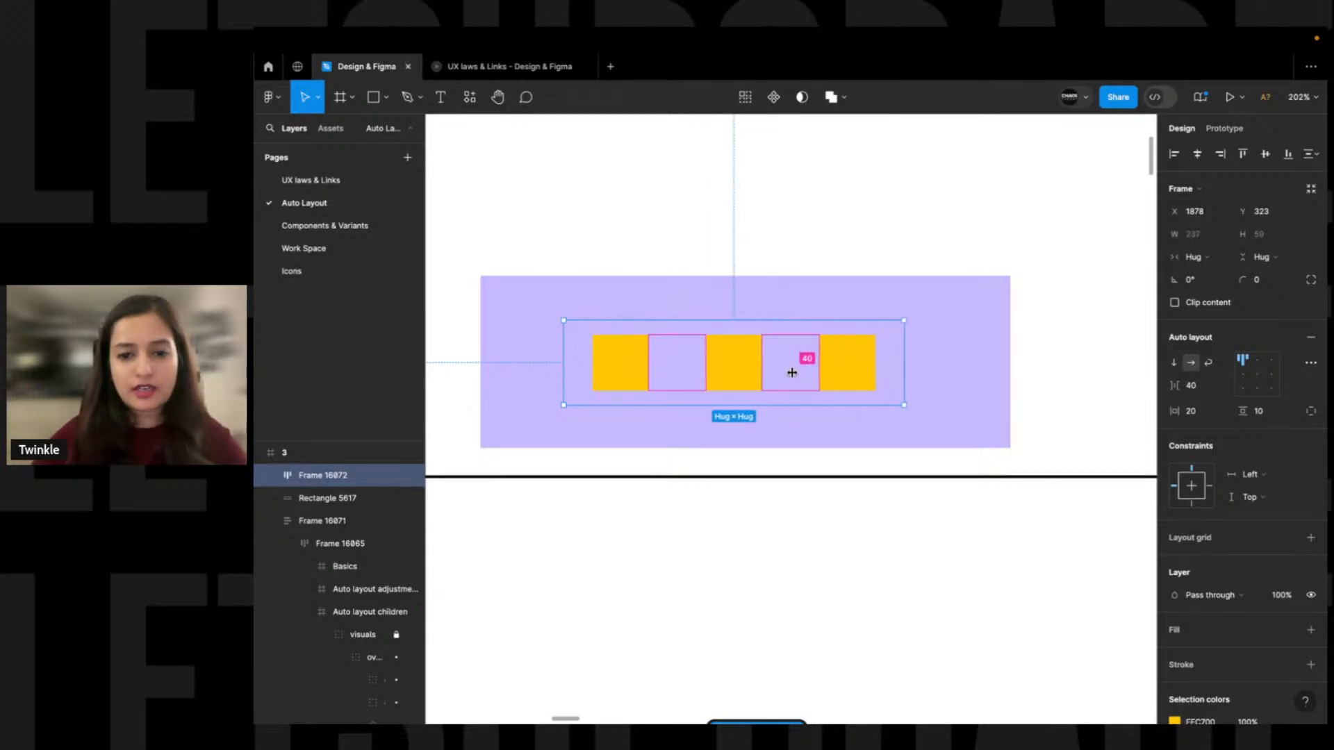
pyautogui.click(1068, 324)
# Move the lilac rectangle and its squares frame above the "Auto layout children" card
pyautogui.keyDown('alt'); pyautogui.click(1083, 339); pyautogui.keyUp('alt')
pyautogui.moveTo(1083, 339); pyautogui.dragTo(813, 230)
pyautogui.scroll(-1, 812, 230)
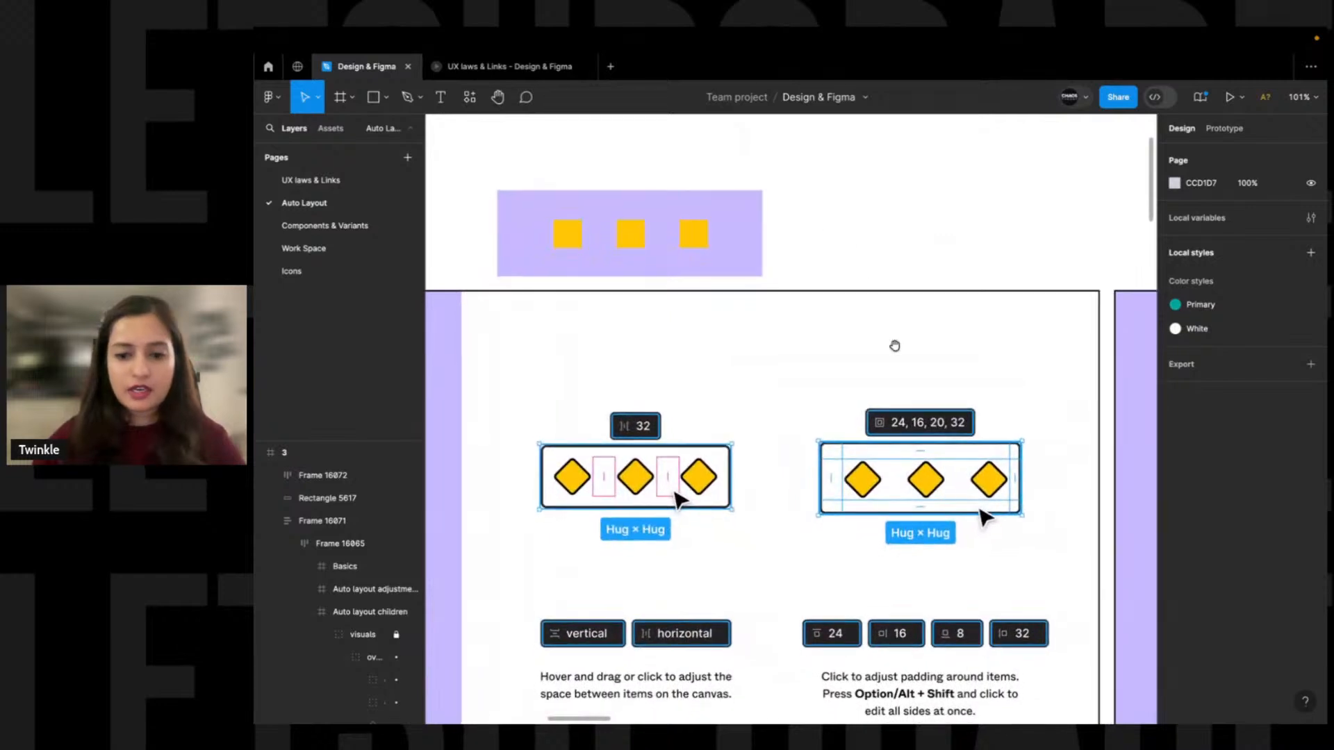
pyautogui.click(693, 231)
pyautogui.scroll(-5, 853, 217)
pyautogui.click(861, 211)
pyautogui.moveTo(848, 181); pyautogui.dragTo(646, 200)
pyautogui.moveTo(539, 216); pyautogui.dragTo(664, 197)
pyautogui.keyDown('super'); pyautogui.click(867, 346); pyautogui.keyUp('super')
pyautogui.press('Escape')
pyautogui.hscroll(-2, 896, 200)
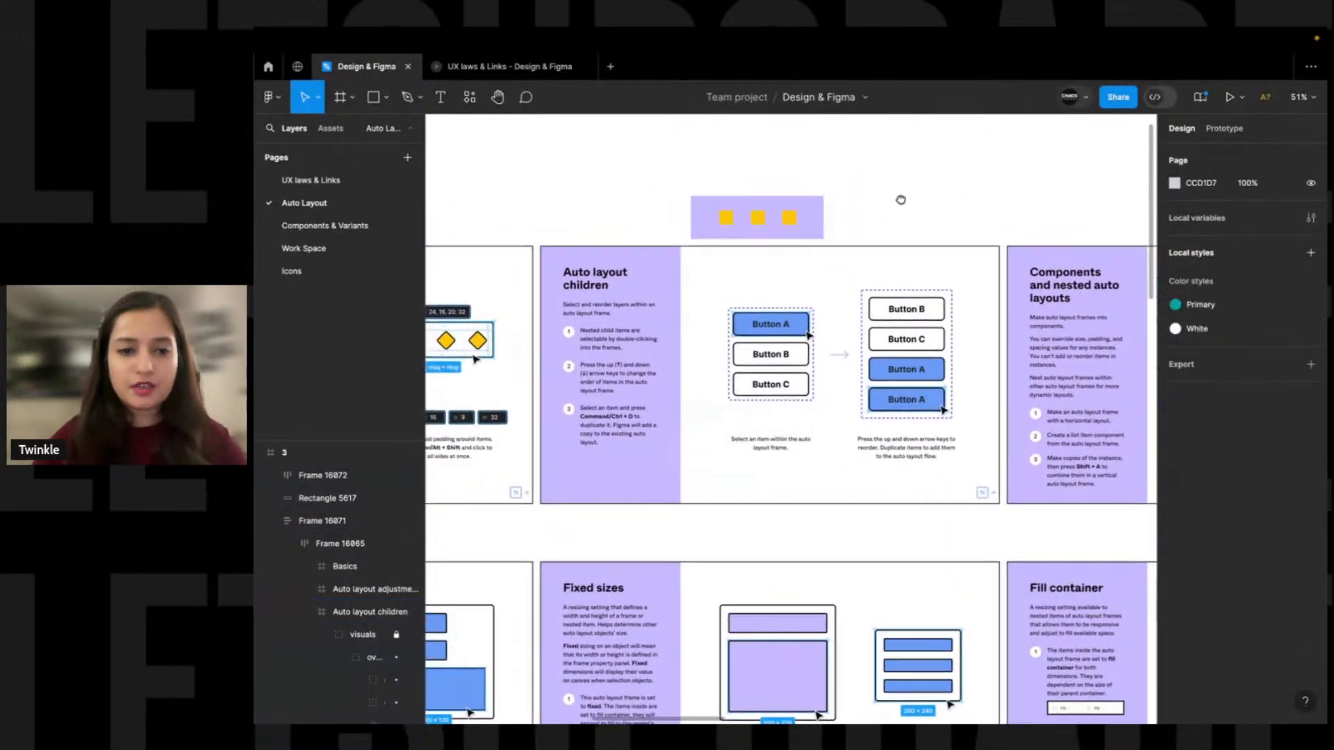
# Select the first square inside the auto layout frame and fill it with the blue sampled from Button A
pyautogui.moveTo(507, 185); pyautogui.dragTo(1039, 532)
pyautogui.click(668, 246)
pyautogui.click(668, 245)
pyautogui.scroll(-2, 707, 258)
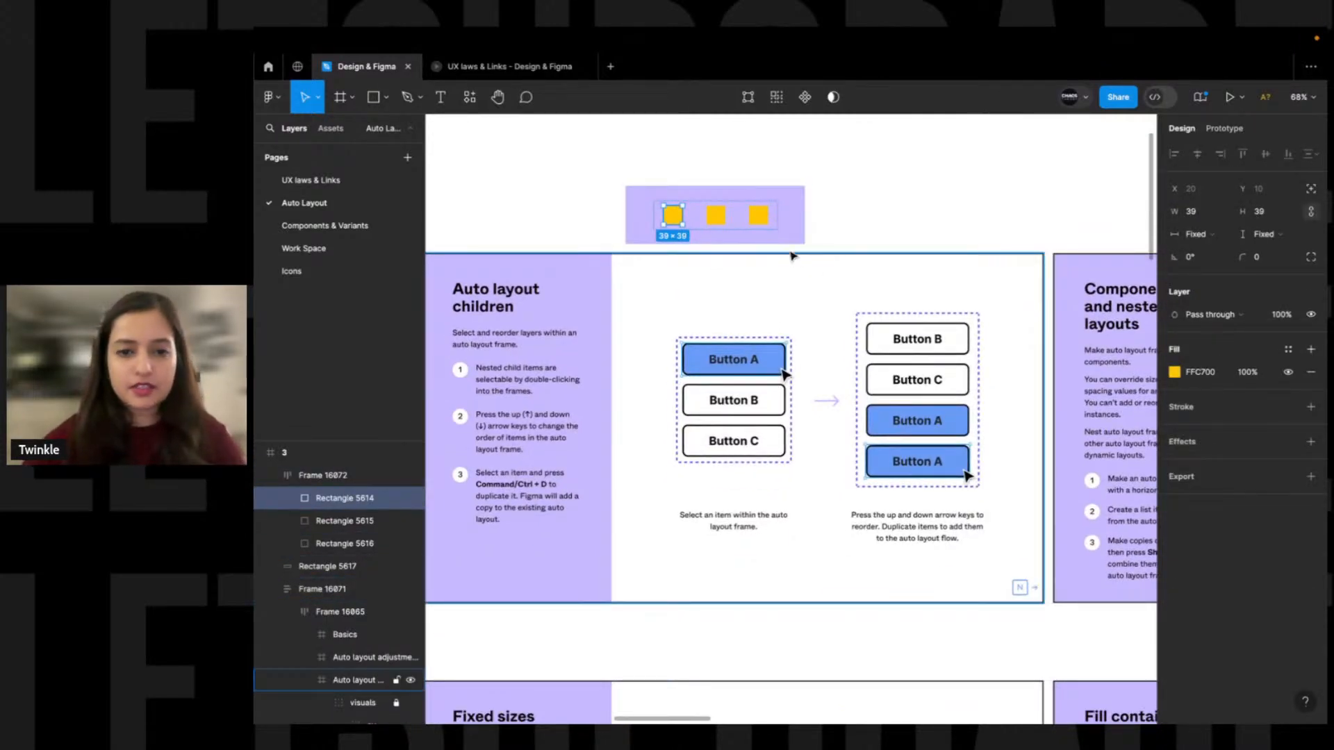
pyautogui.press('z')
pyautogui.moveTo(581, 182); pyautogui.dragTo(925, 331)
pyautogui.scroll(-2, 926, 335)
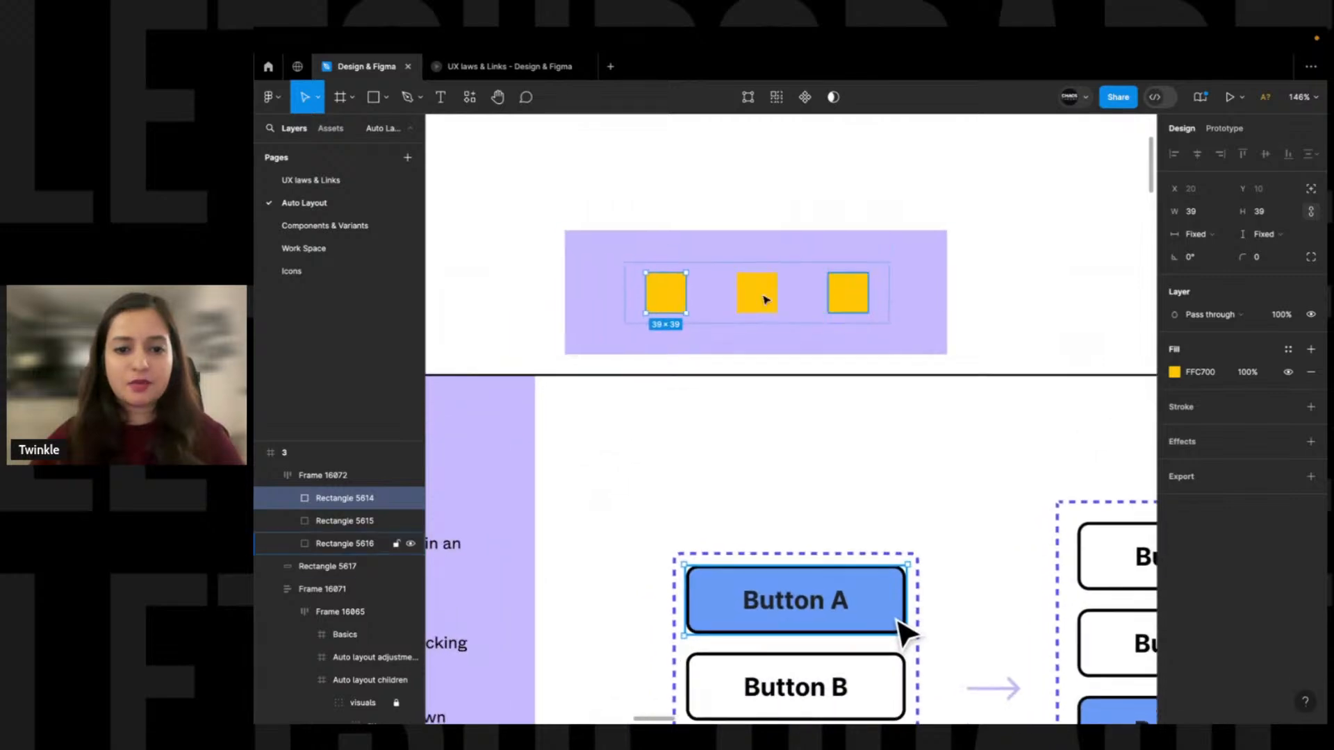
pyautogui.press('i')
pyautogui.click(717, 582)
# Fill the third square in the auto layout frame with white sampled from the canvas
pyautogui.click(757, 292)
pyautogui.click(848, 292)
pyautogui.press('i')
pyautogui.click(467, 478)
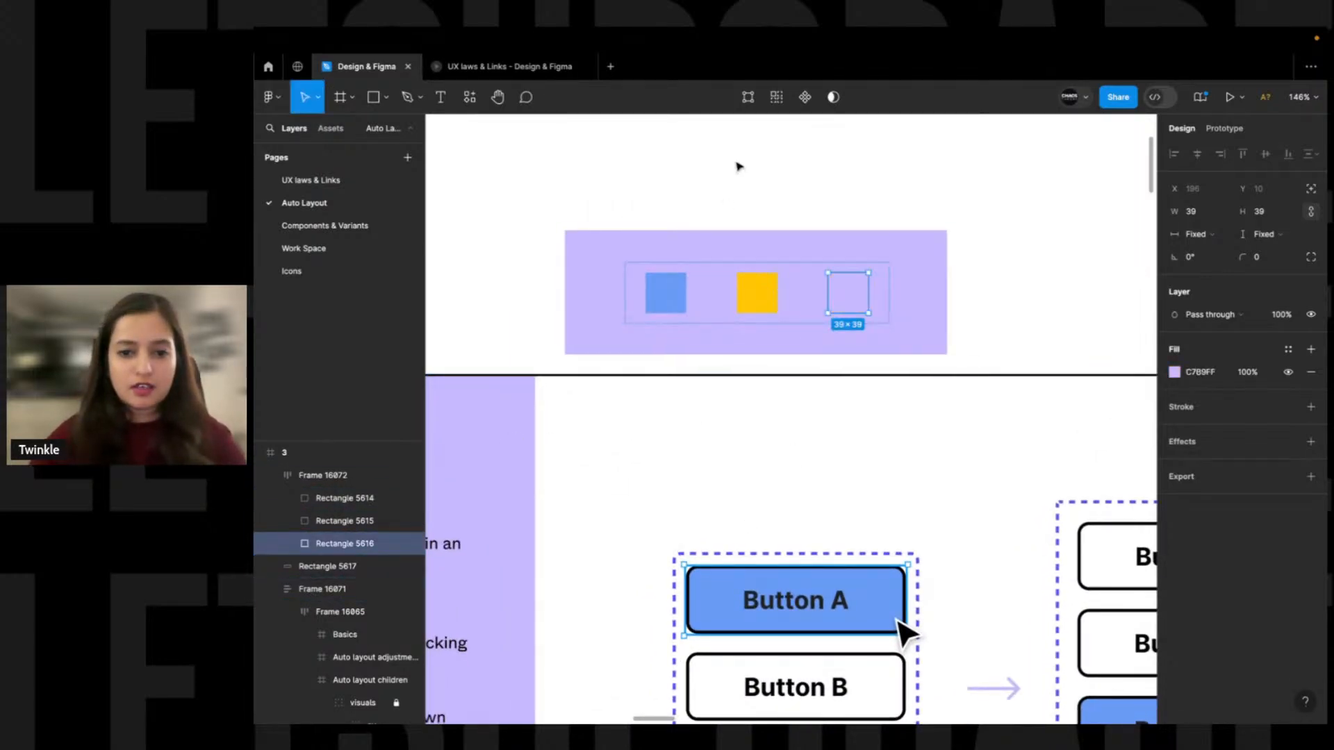
pyautogui.press('i')
pyautogui.click(907, 202)
pyautogui.press('Escape')
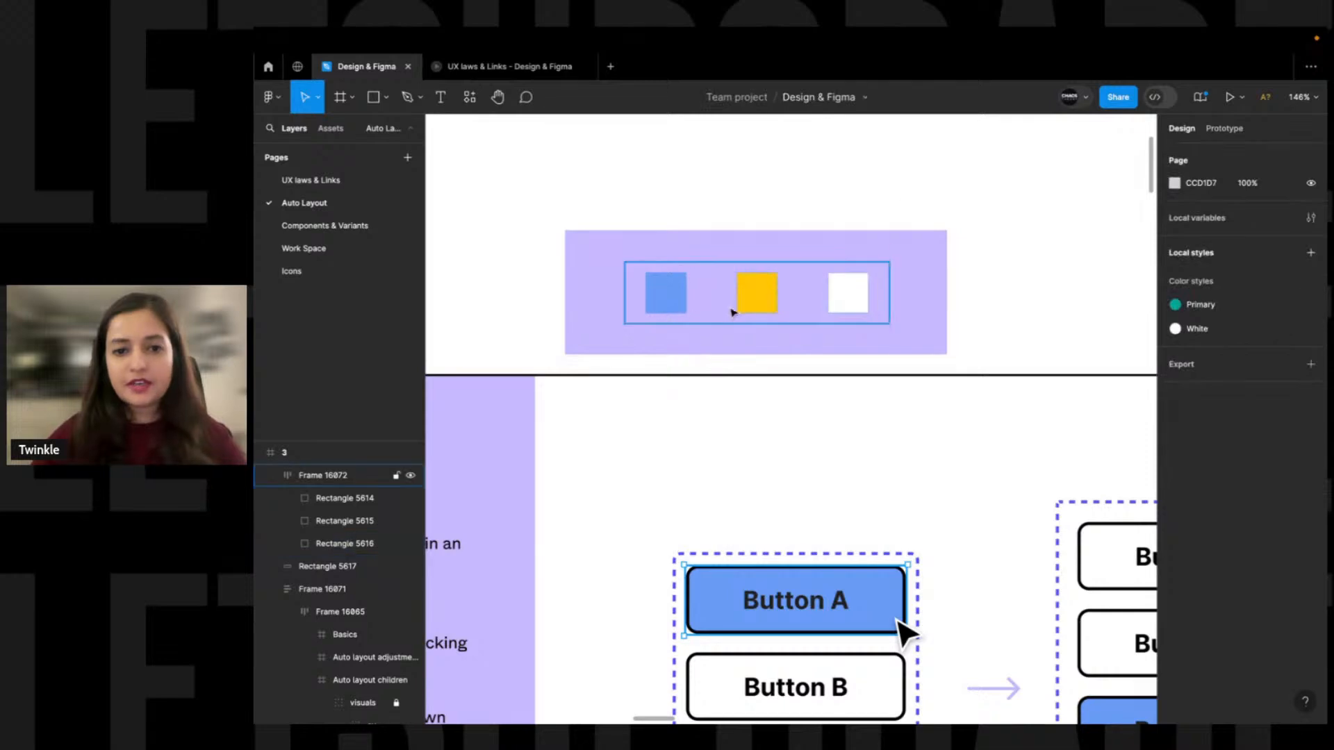
# Duplicate the blue square inside the auto layout frame while its spacing is still fixed at 49
pyautogui.click(670, 307)
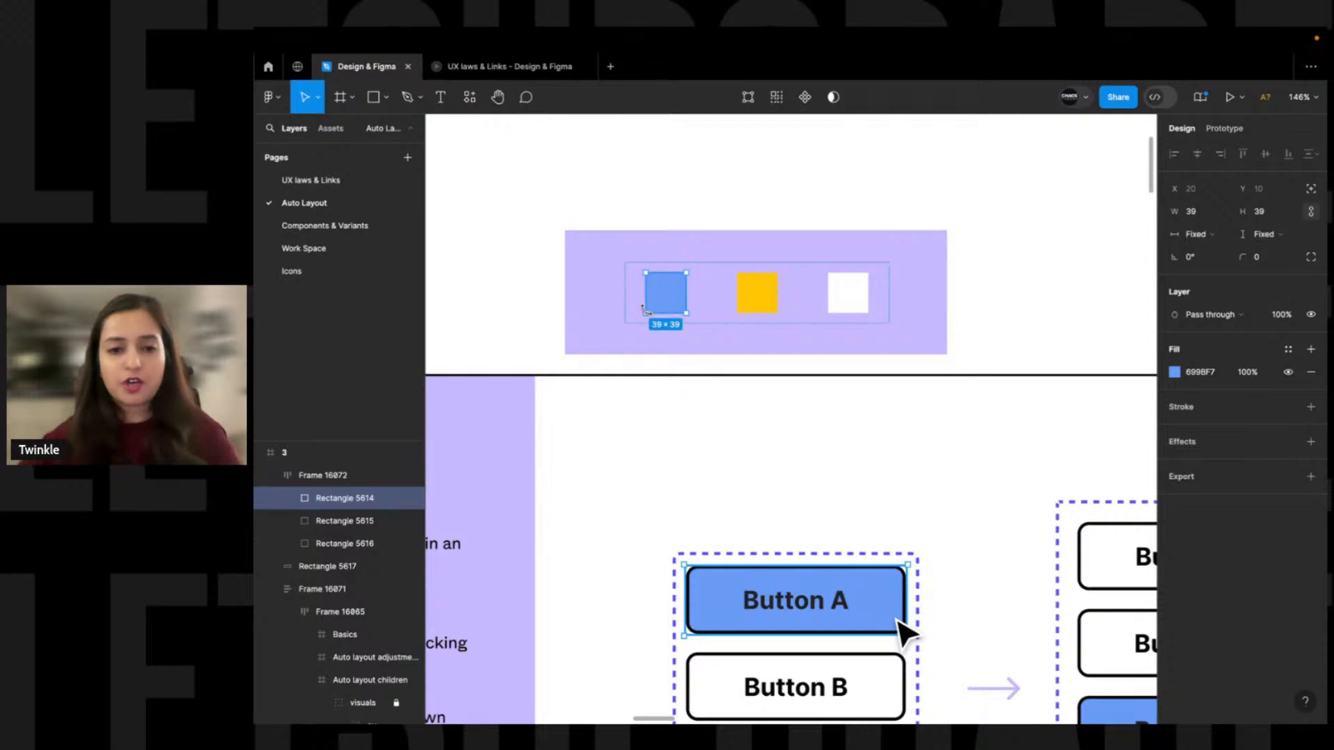
pyautogui.hotkey('ctrl', 'd')
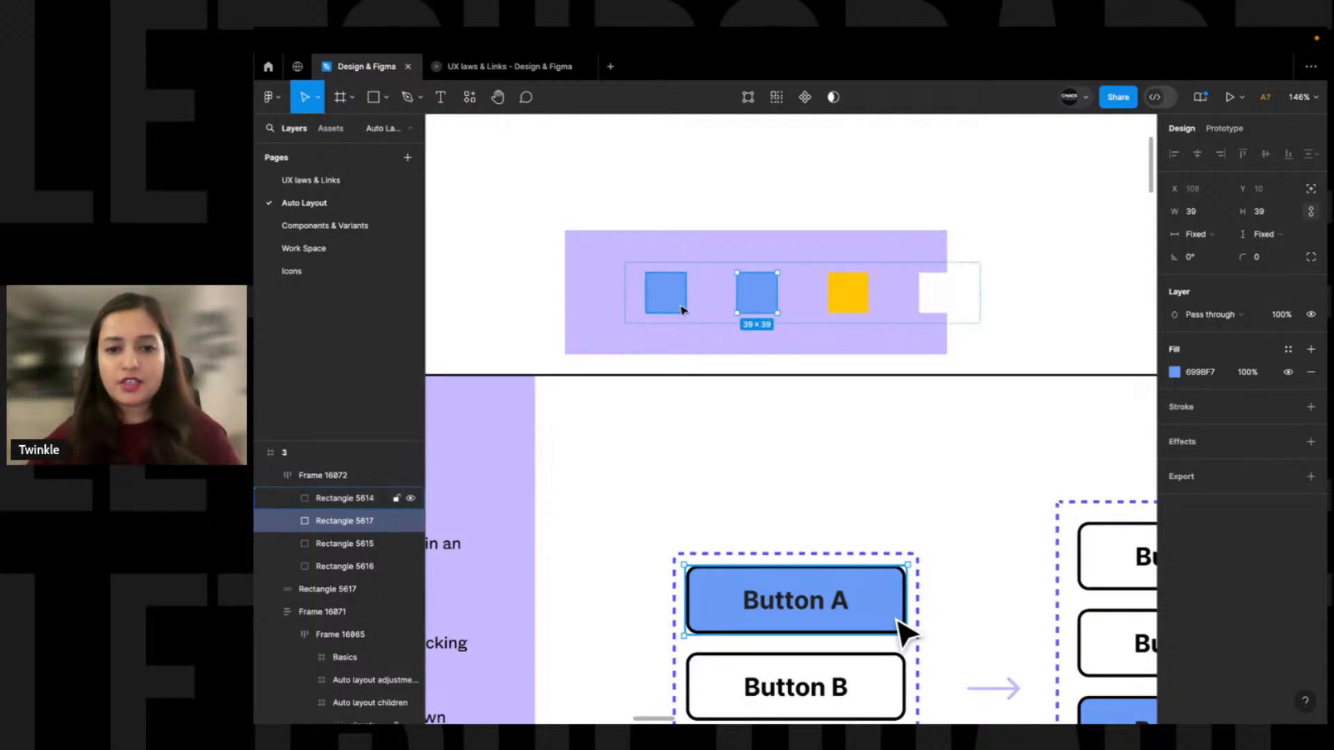
pyautogui.click(676, 214)
# Set the four-square frame's horizontal spacing to Auto and narrow the frame to a width of 270
pyautogui.click(845, 294)
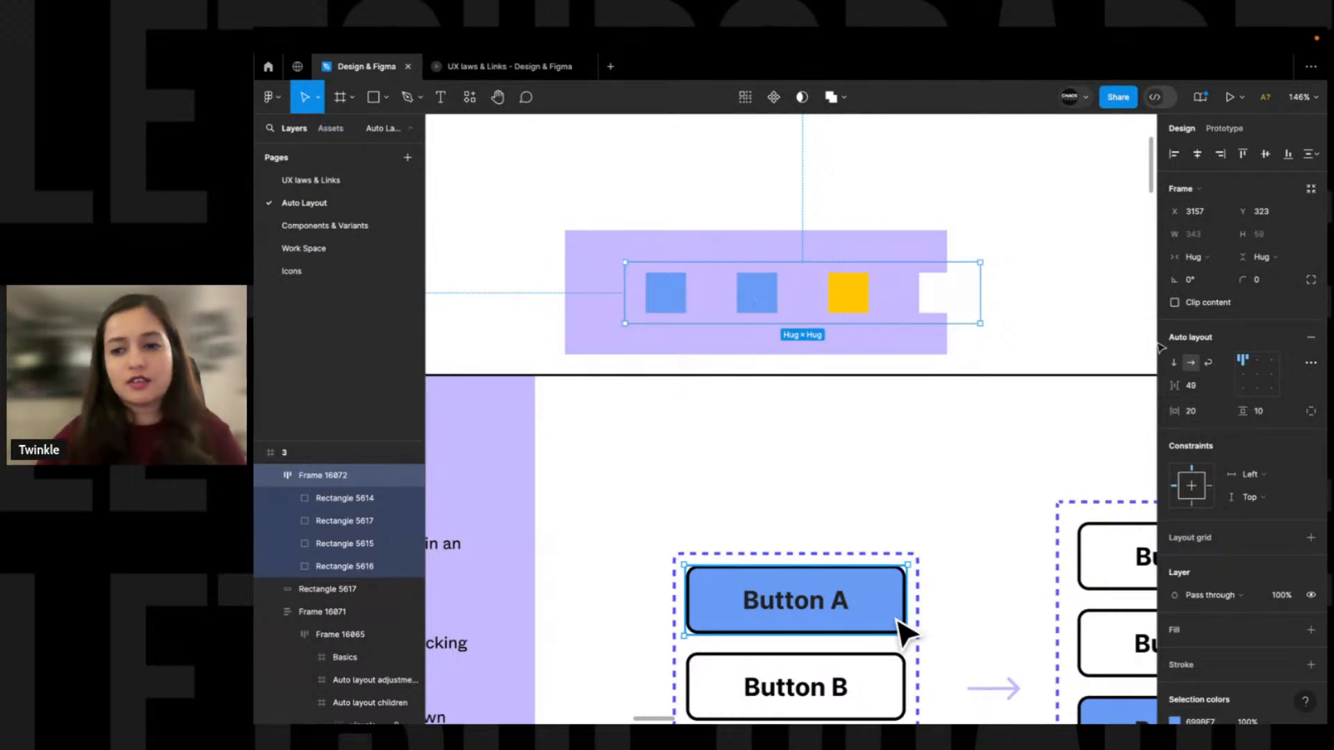
pyautogui.click(1218, 389)
pyautogui.click(1222, 391)
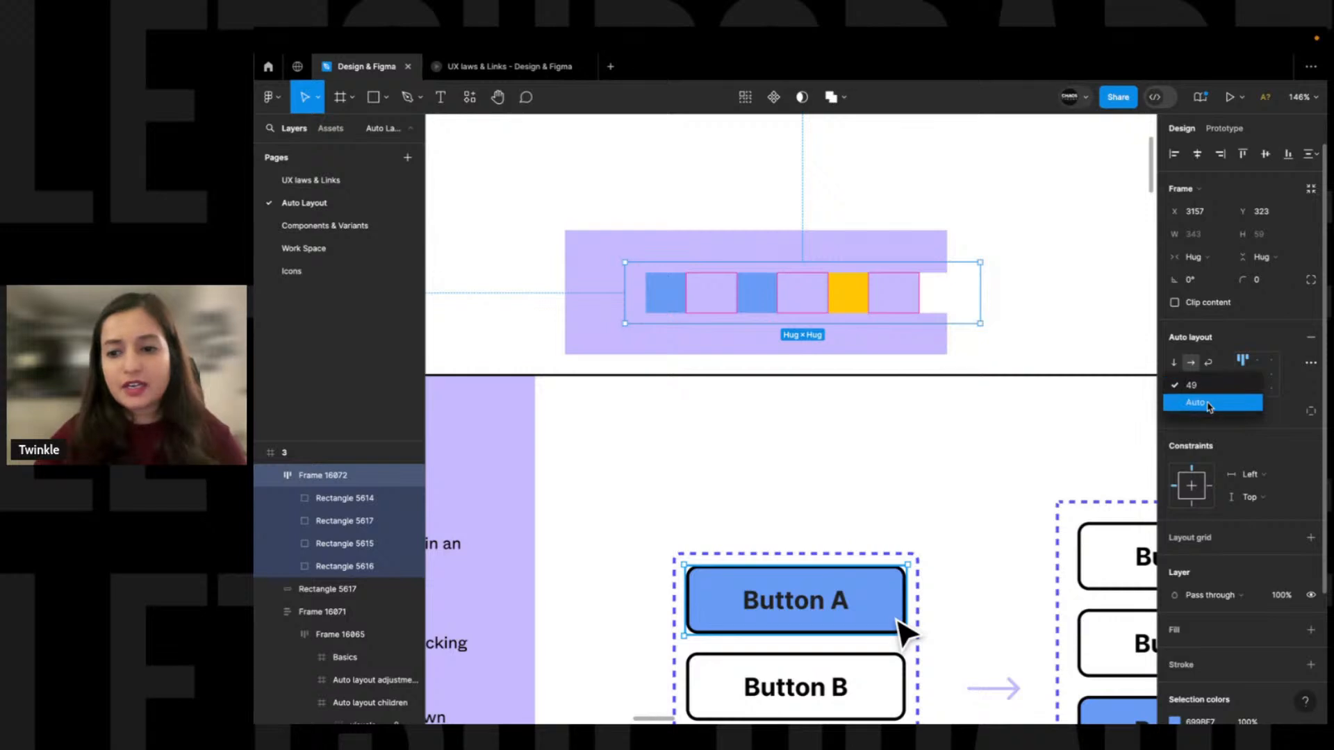
pyautogui.click(1204, 409)
pyautogui.moveTo(981, 276); pyautogui.dragTo(903, 284)
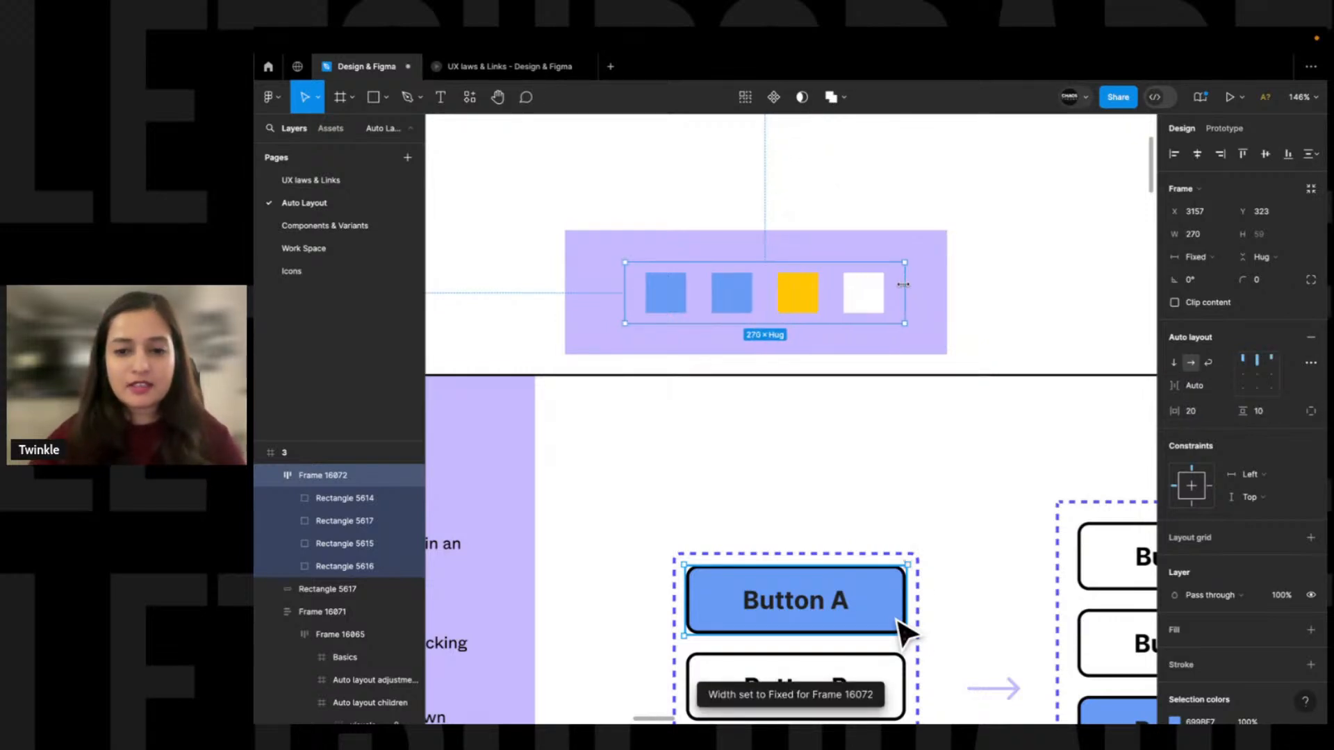
# Undo the frame resizing, the Auto spacing and the duplicated blue square
pyautogui.press('super+z')
pyautogui.press('super+z')
pyautogui.press('super+z')
pyautogui.press('super+z')
pyautogui.press('super+z')
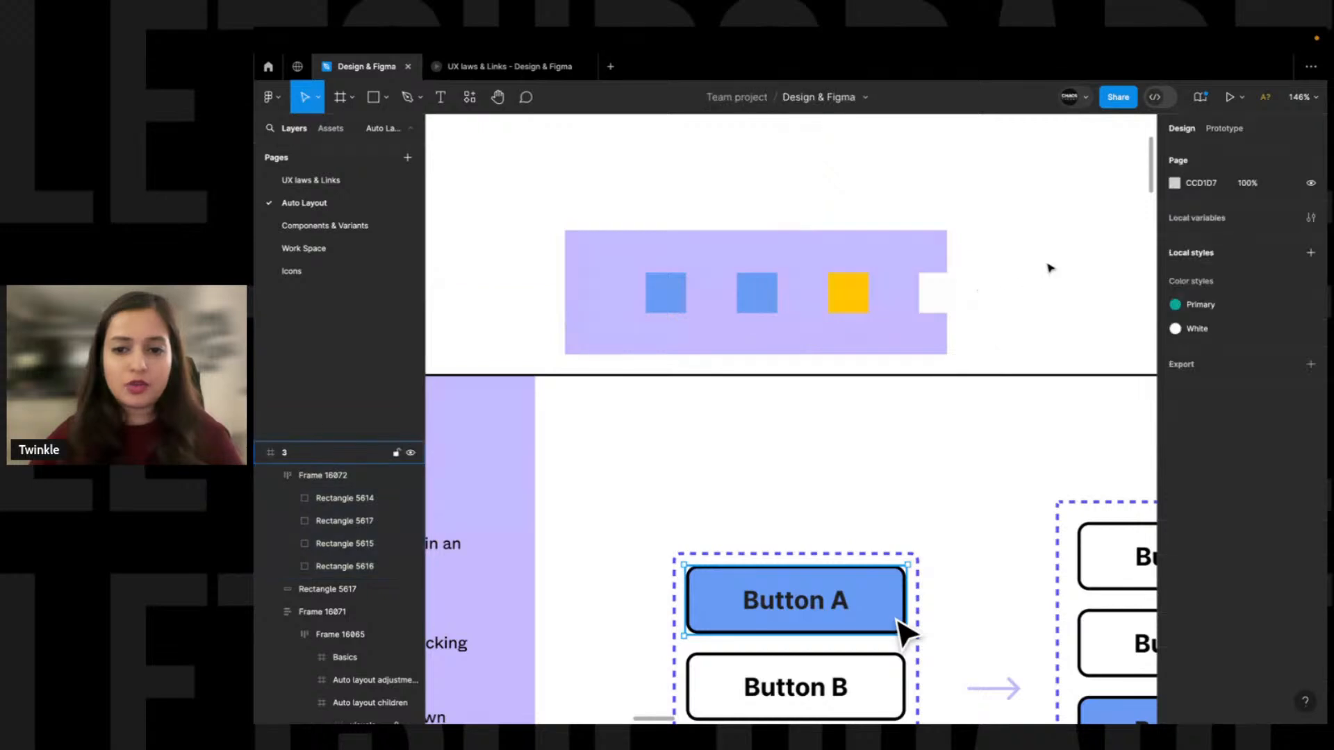
# Set the horizontal spacing of the three-square auto layout frame to Auto
pyautogui.click(630, 317)
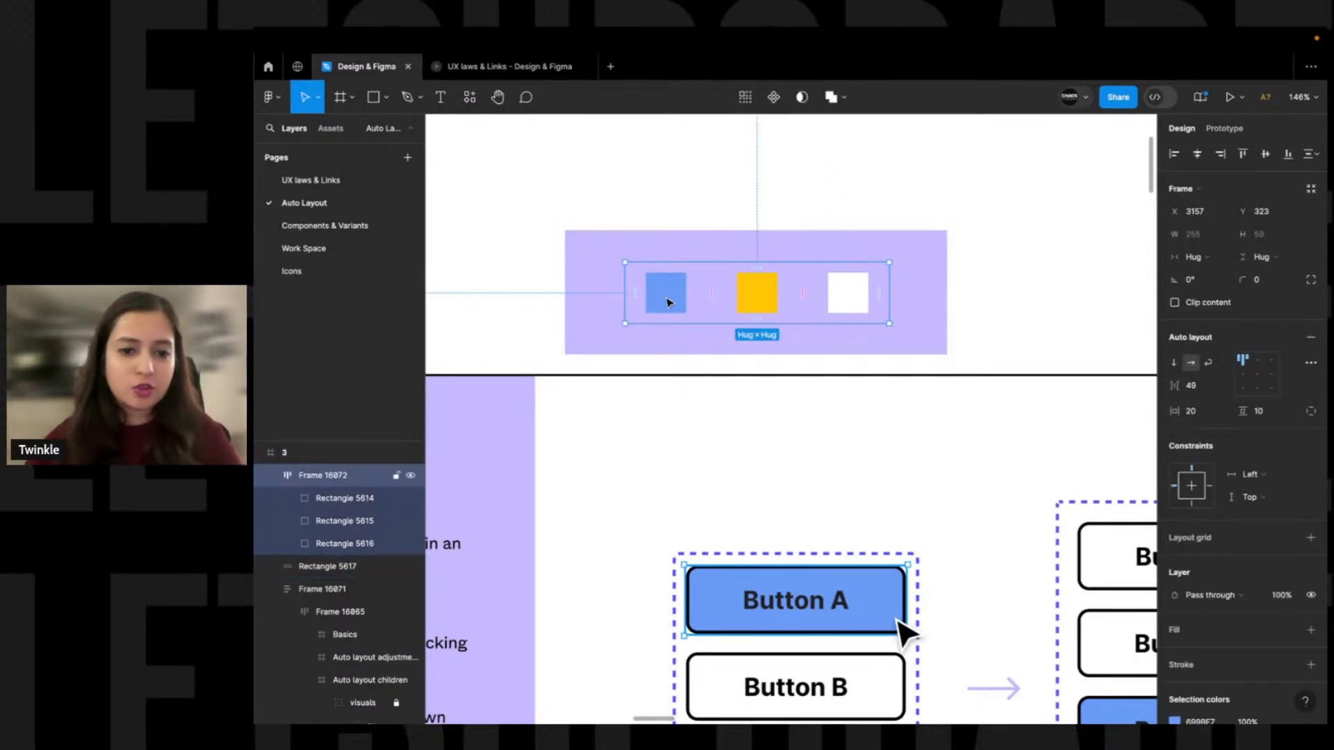
pyautogui.click(677, 298)
pyautogui.click(788, 208)
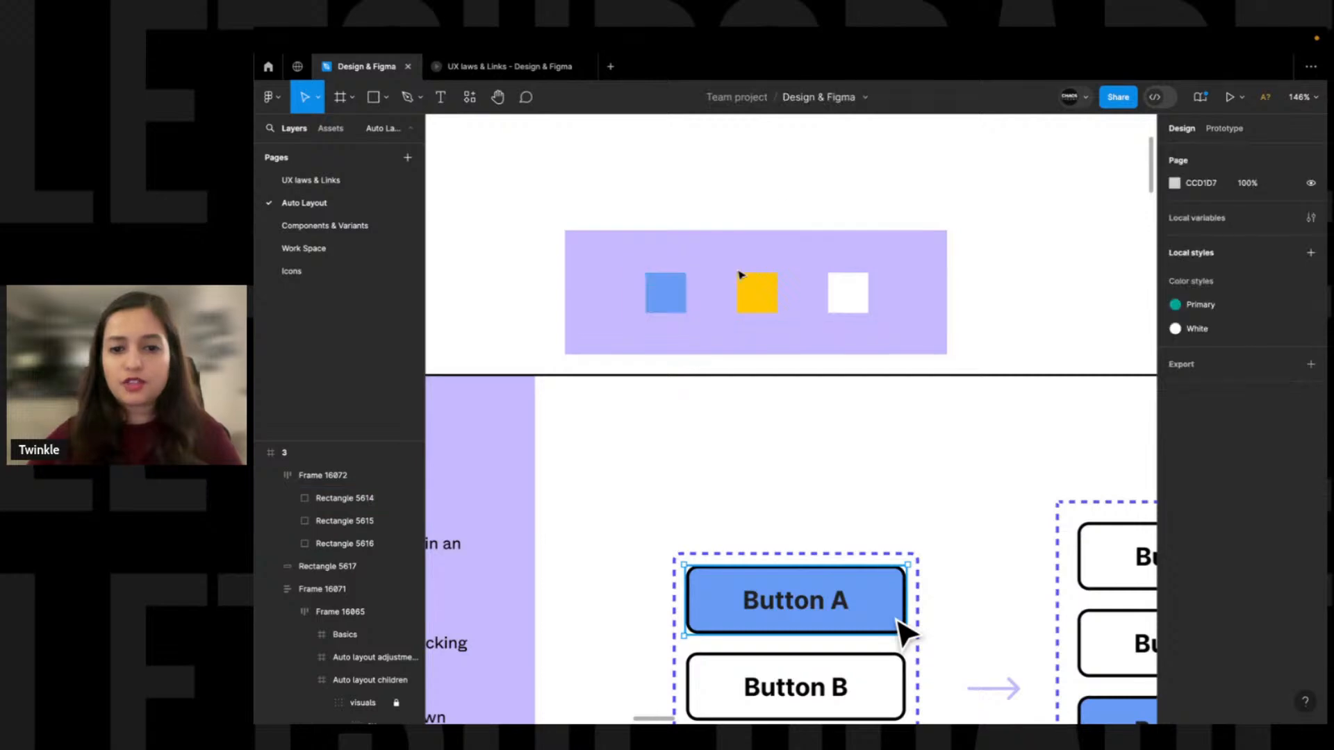
pyautogui.click(753, 291)
pyautogui.click(1224, 388)
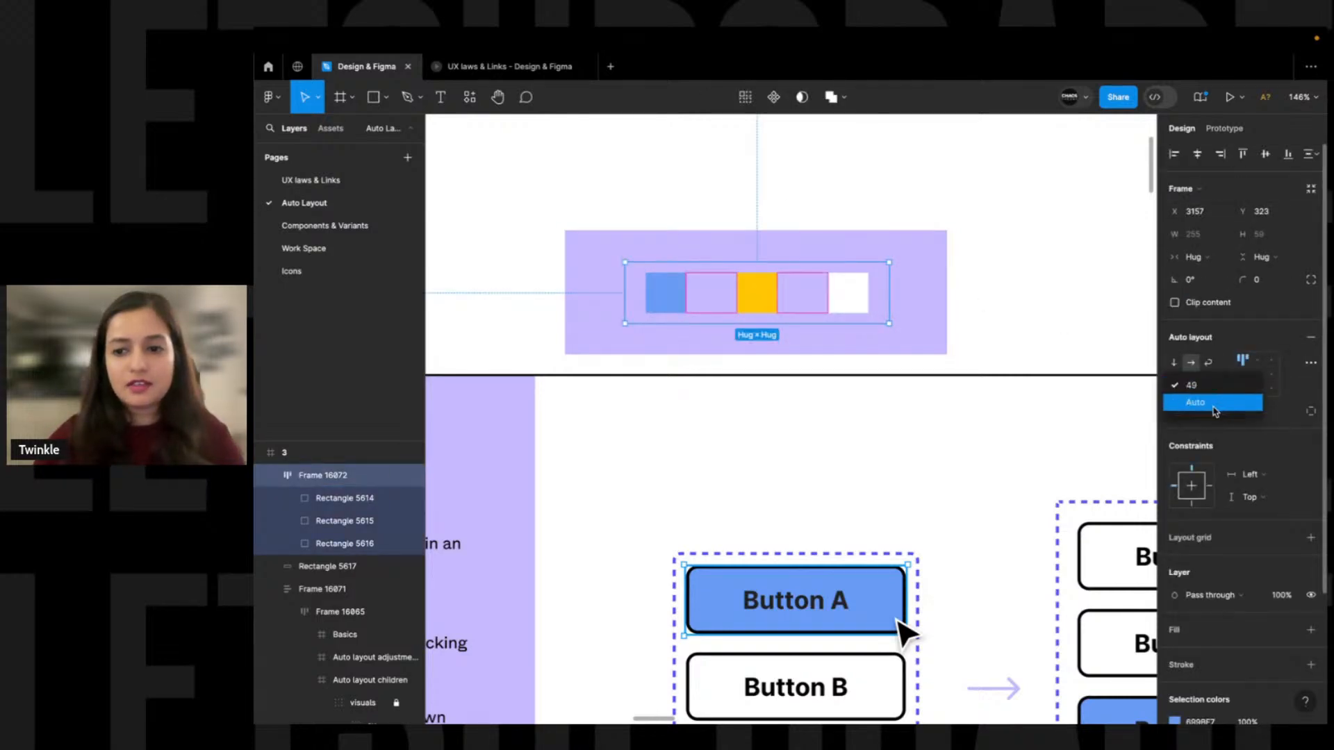
pyautogui.click(1208, 405)
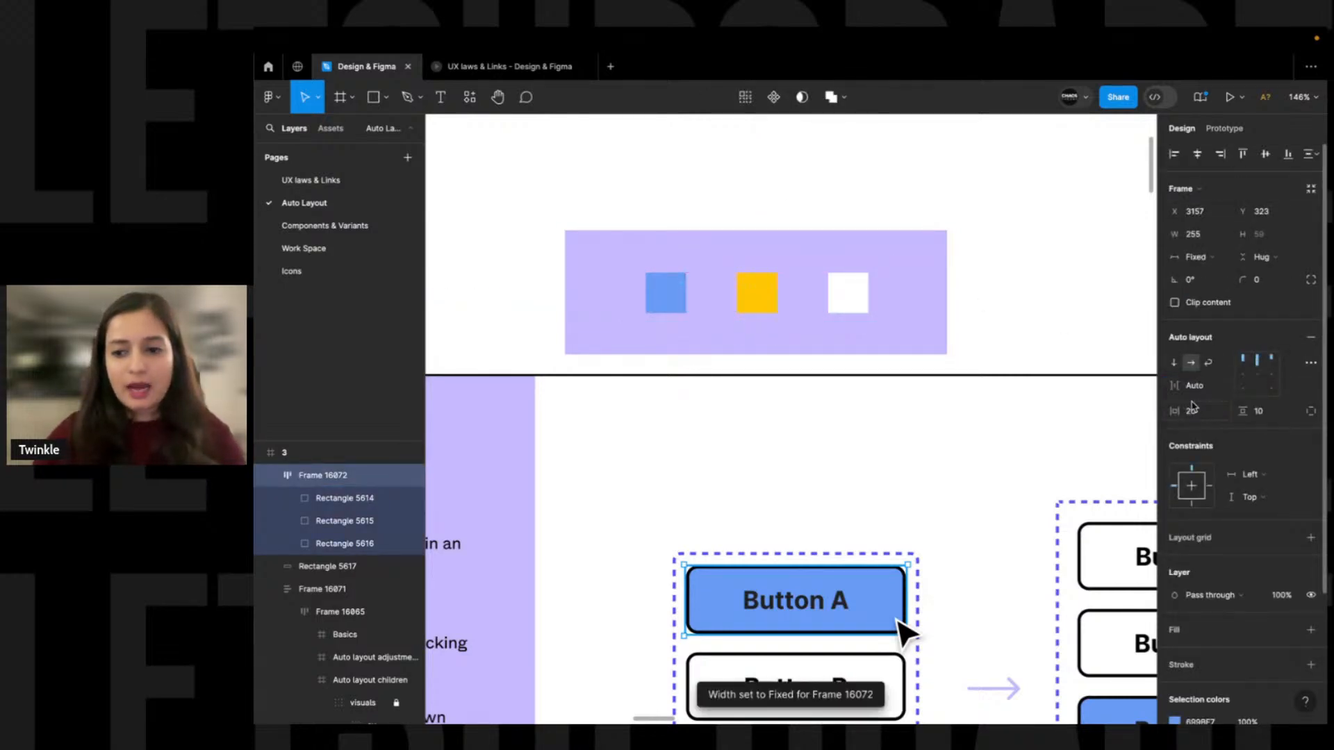
# Duplicate the blue square inside the Auto-spaced frame and check how the frame distributes its items
pyautogui.click(671, 302)
pyautogui.hotkey('ctrl', 'd')
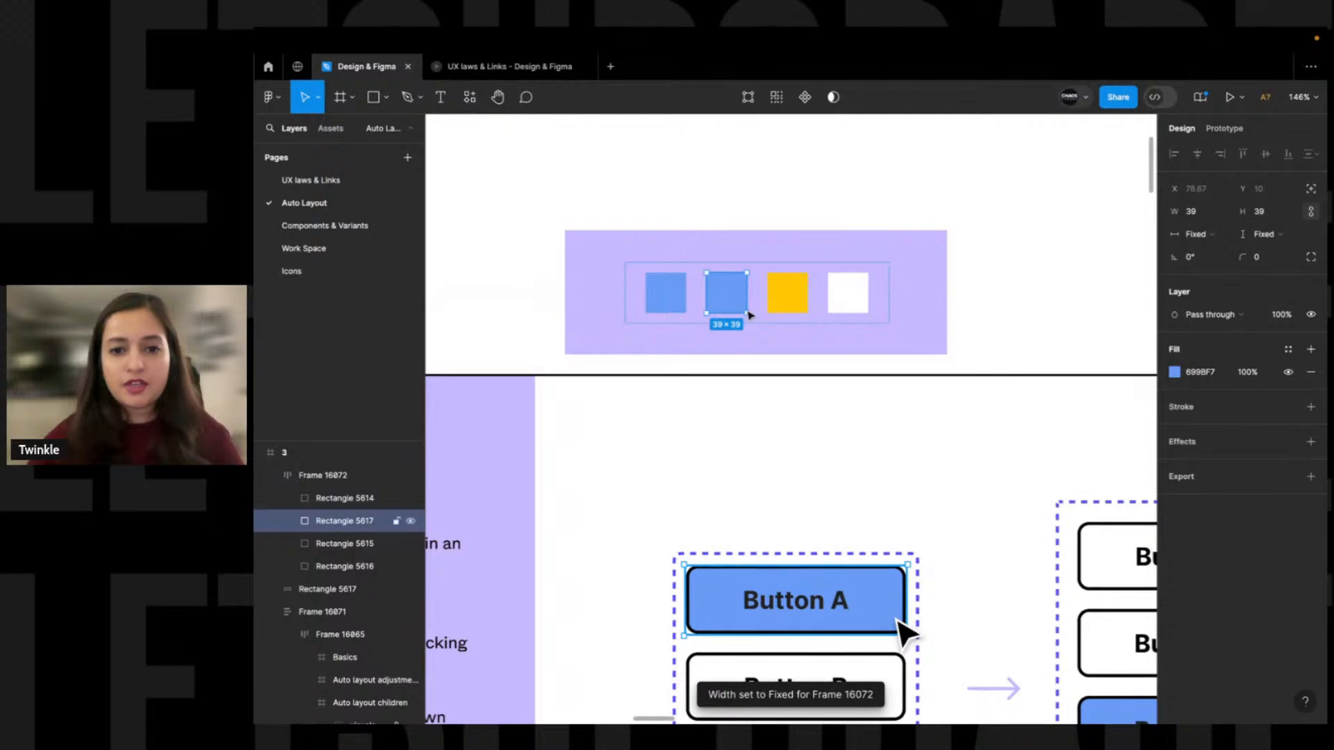
pyautogui.click(1021, 303)
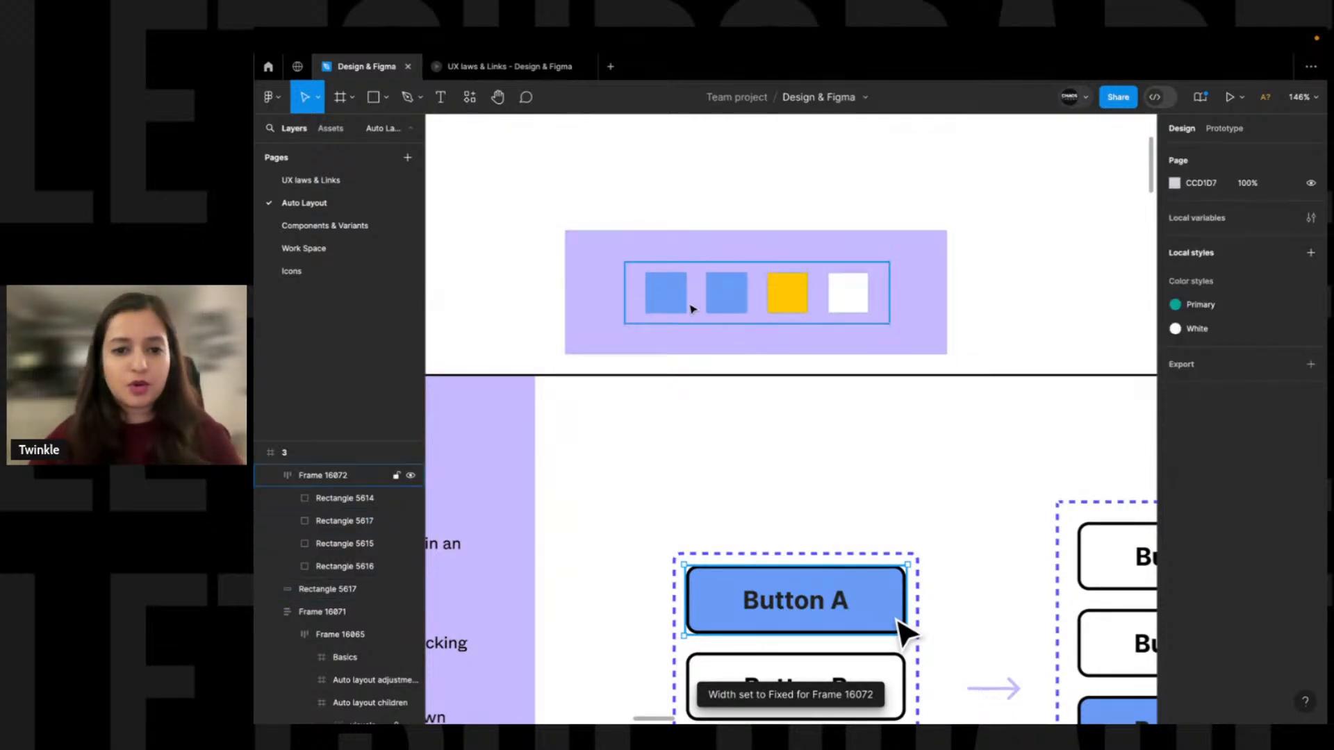
pyautogui.click(636, 282)
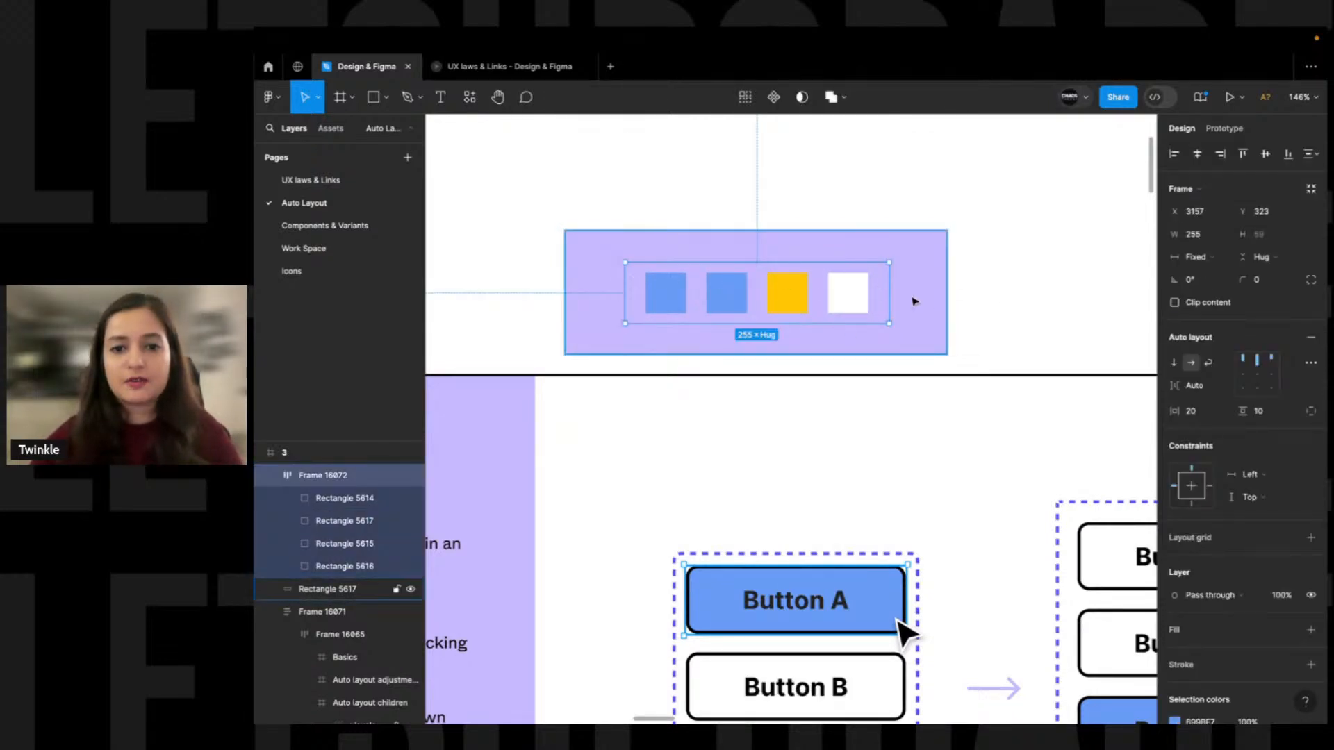
pyautogui.click(973, 301)
# Look over the "Components and nested auto layouts" and "Auto layout settings and controls" cards
pyautogui.scroll(-5, 924, 285)
pyautogui.scroll(-5, 922, 276)
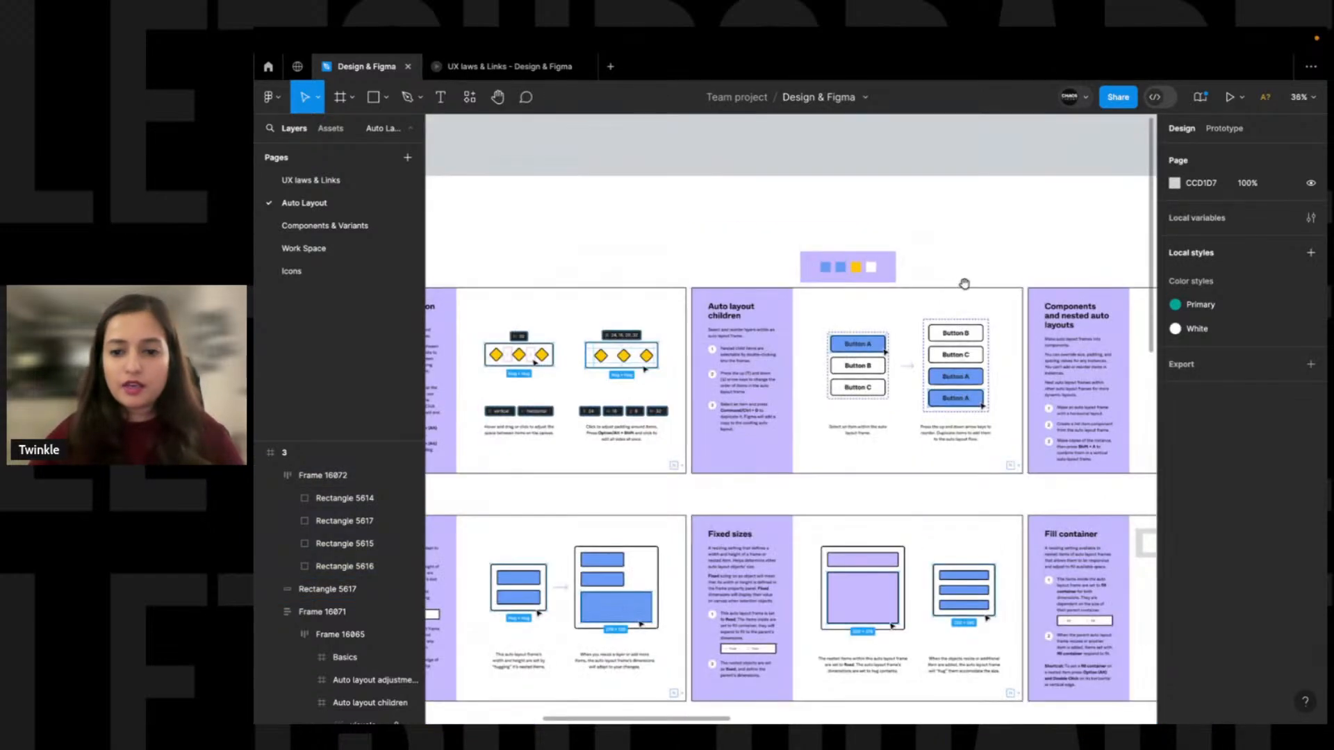
pyautogui.hscroll(5, 613, 253)
pyautogui.moveTo(611, 230); pyautogui.dragTo(1047, 472)
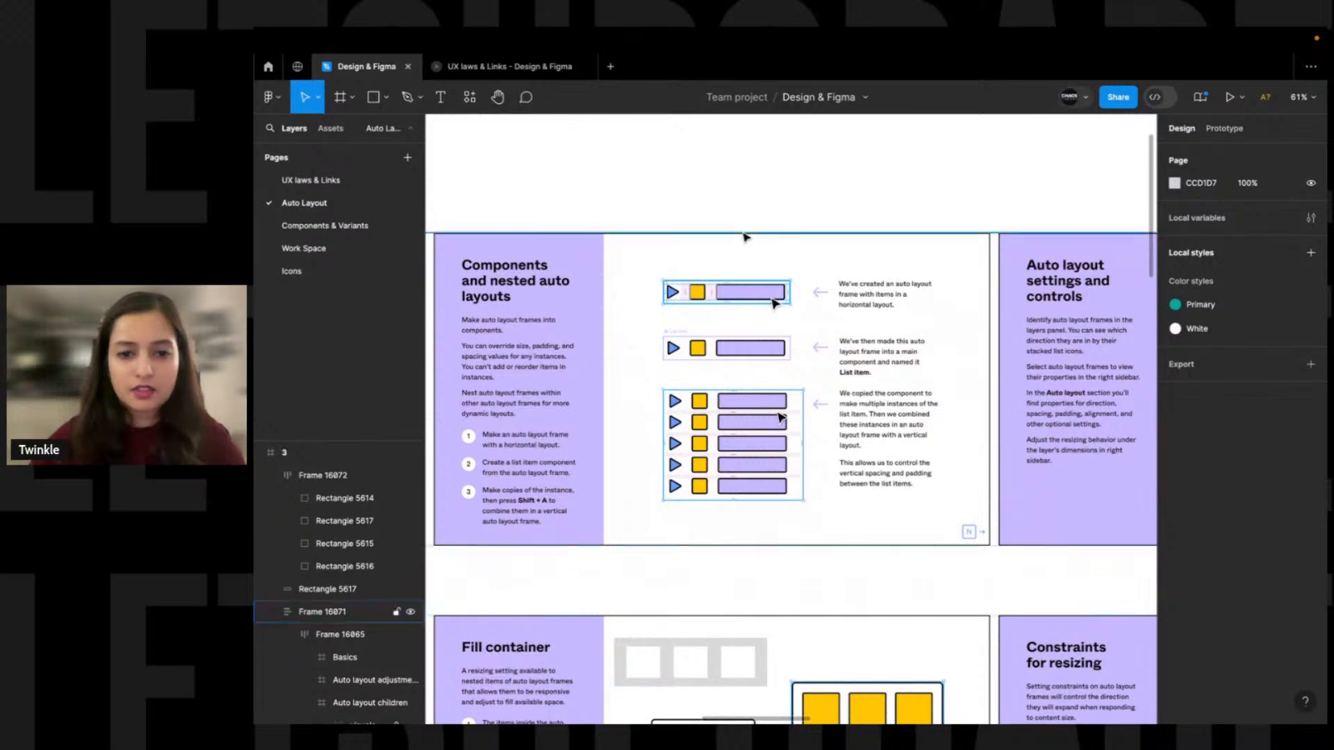
pyautogui.hscroll(2, 697, 202)
pyautogui.scroll(-1, 696, 202)
pyautogui.hscroll(10, 876, 311)
pyautogui.scroll(-1, 876, 310)
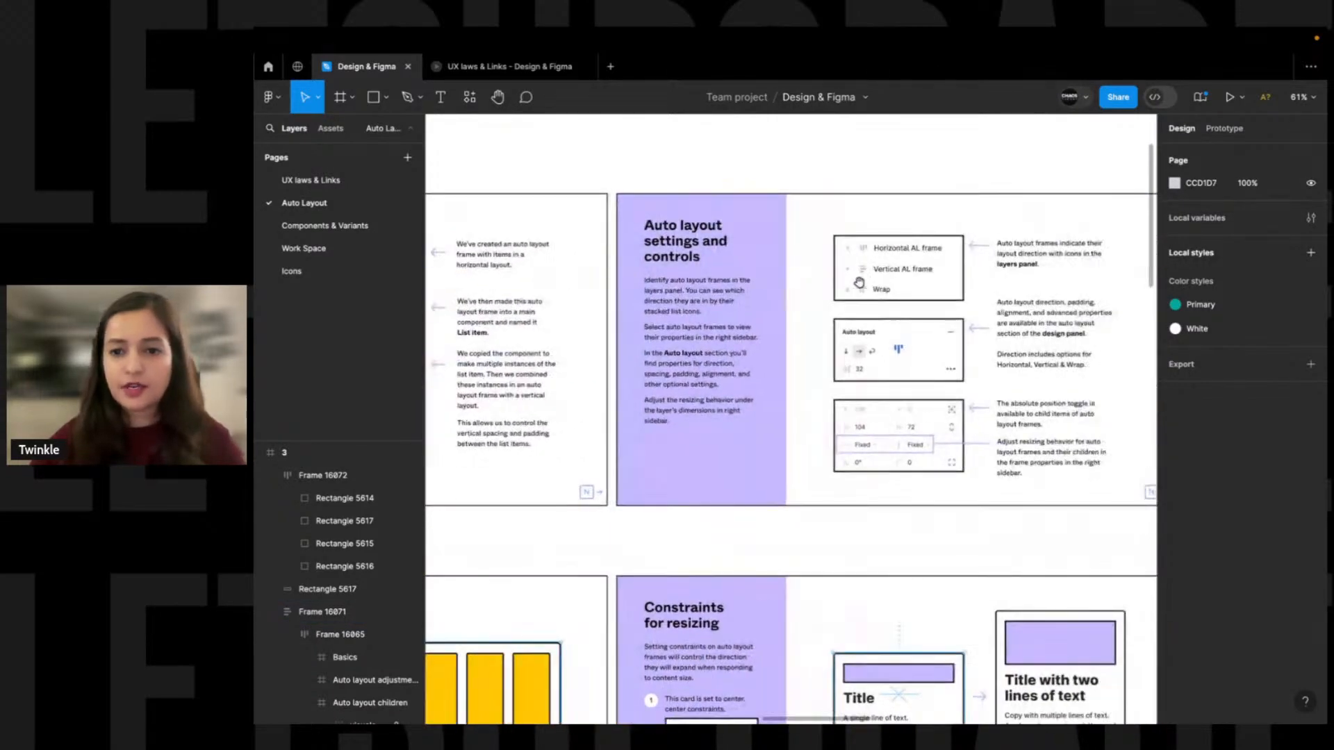
pyautogui.hscroll(-7, 713, 285)
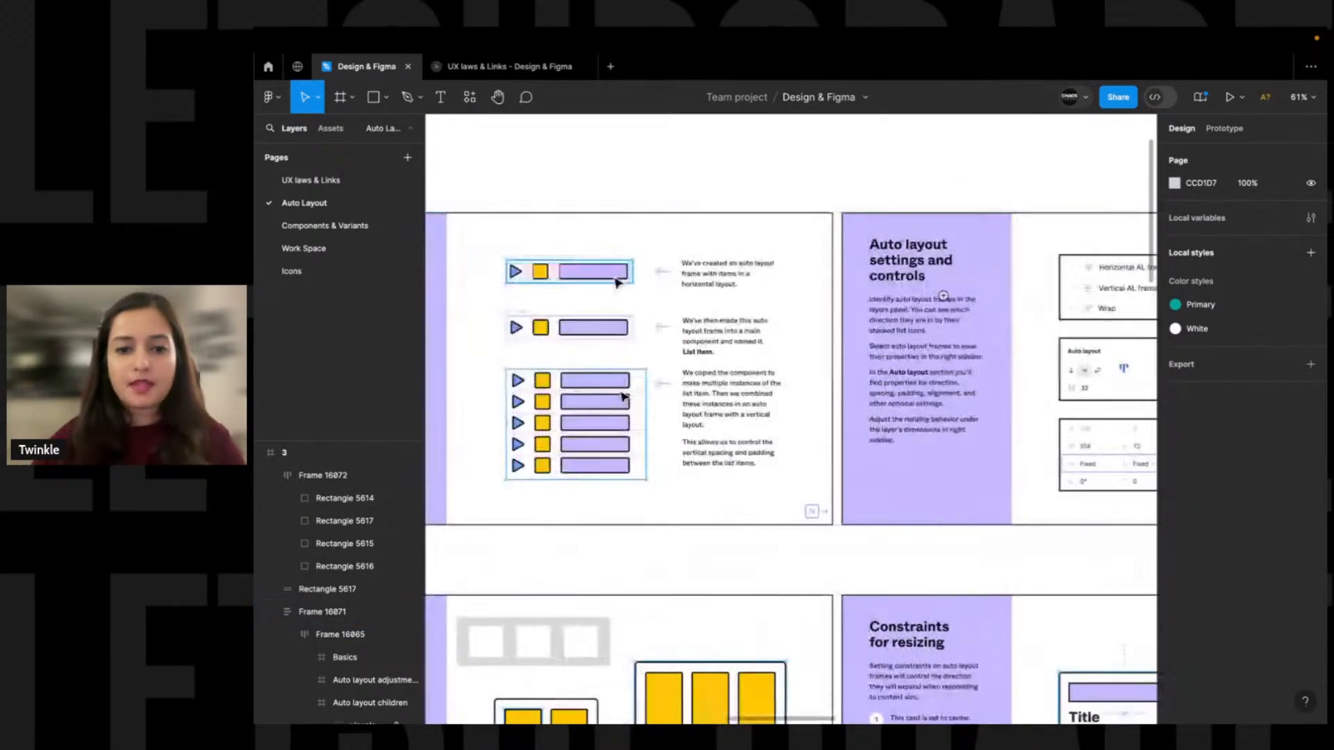
# Move the lilac rectangle and its squares frame above the "Auto layout settings and controls" card
pyautogui.scroll(-5, 713, 285)
pyautogui.hscroll(-5, 694, 264)
pyautogui.scroll(1, 695, 264)
pyautogui.click(688, 240)
pyautogui.moveTo(688, 240); pyautogui.dragTo(1023, 236)
pyautogui.press('z')
pyautogui.moveTo(952, 206); pyautogui.dragTo(1085, 460)
pyautogui.press('space')
pyautogui.moveTo(980, 402); pyautogui.dragTo(842, 436)
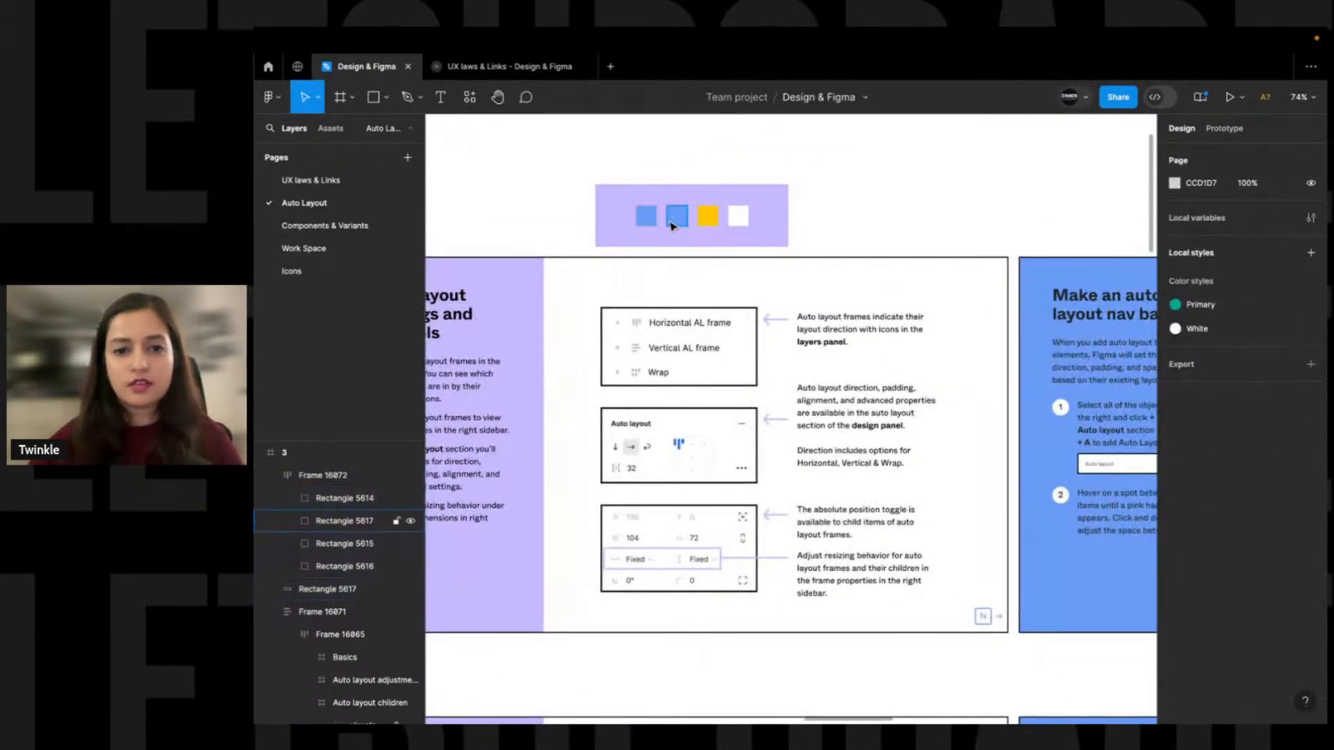
# Change the fill of the second square in the frame to the muted green 7AB784
pyautogui.click(677, 216)
pyautogui.click(1175, 373)
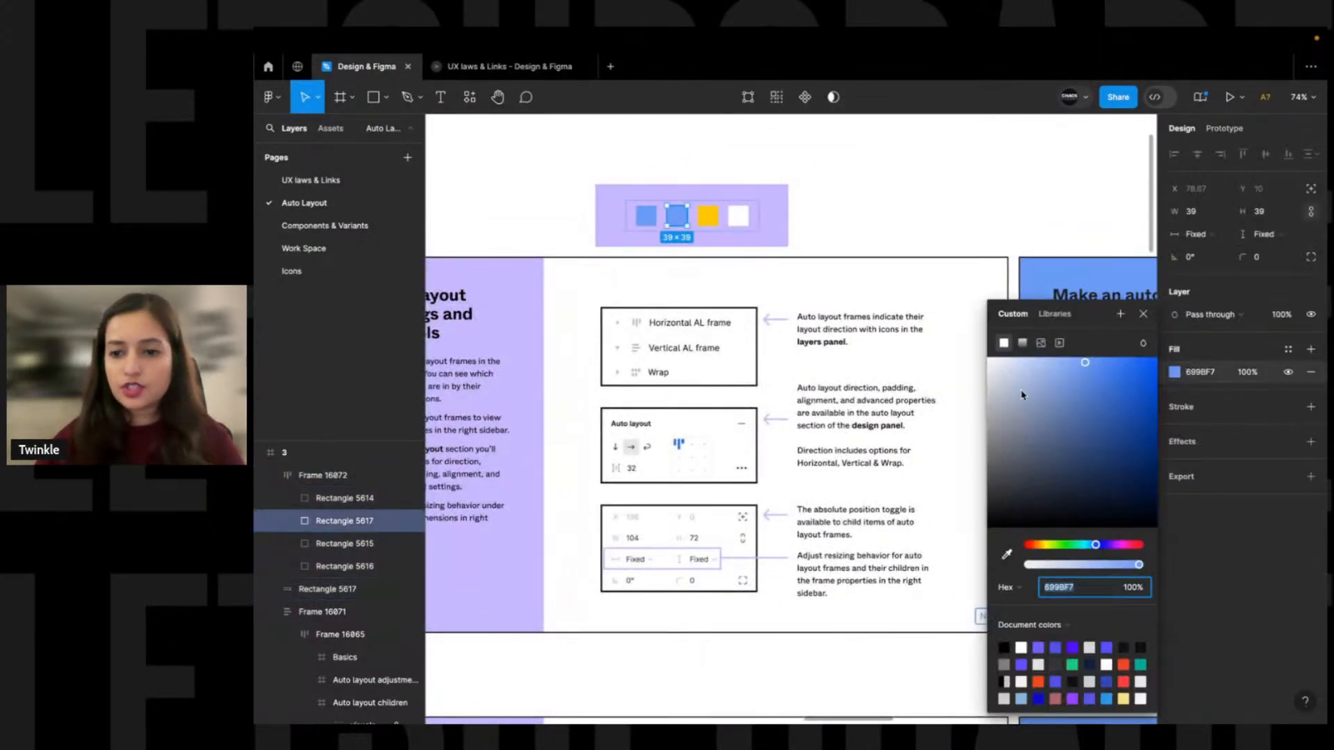
pyautogui.click(1069, 549)
pyautogui.moveTo(1050, 407); pyautogui.dragTo(1025, 418)
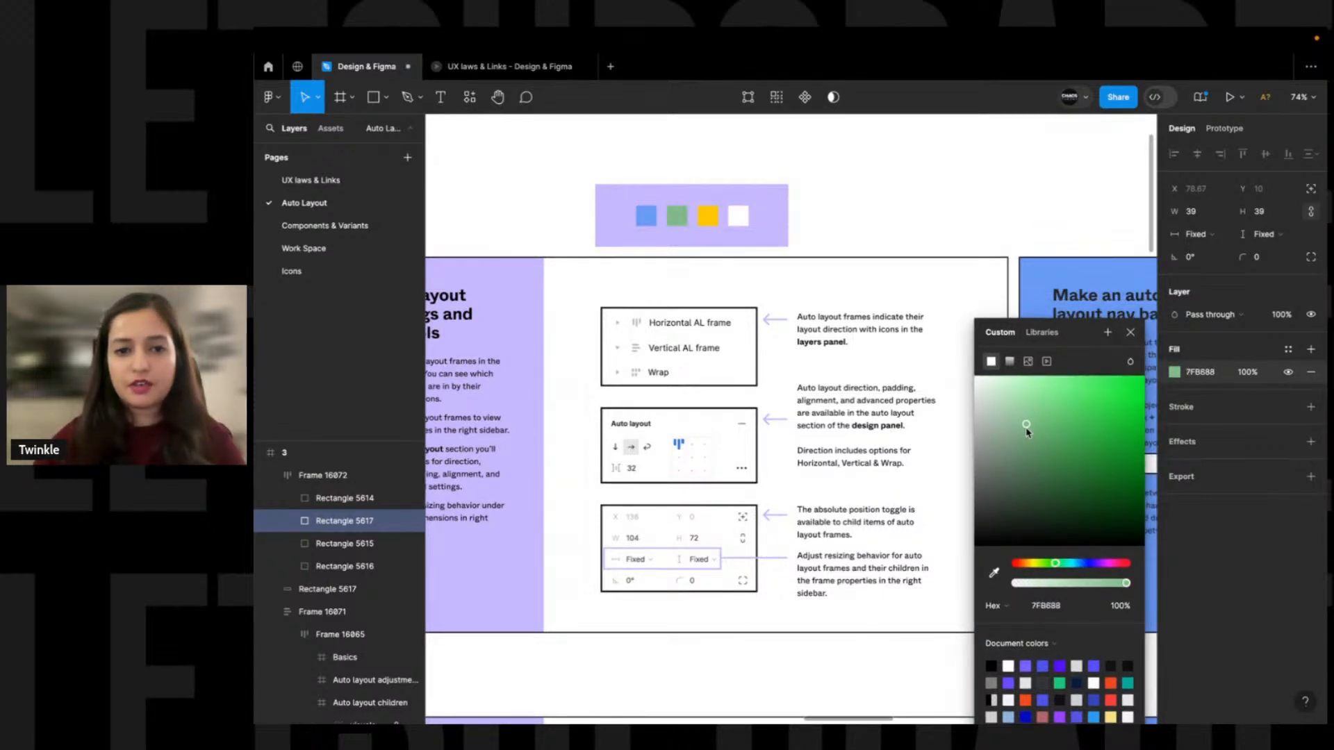
pyautogui.click(1130, 332)
pyautogui.press('Escape')
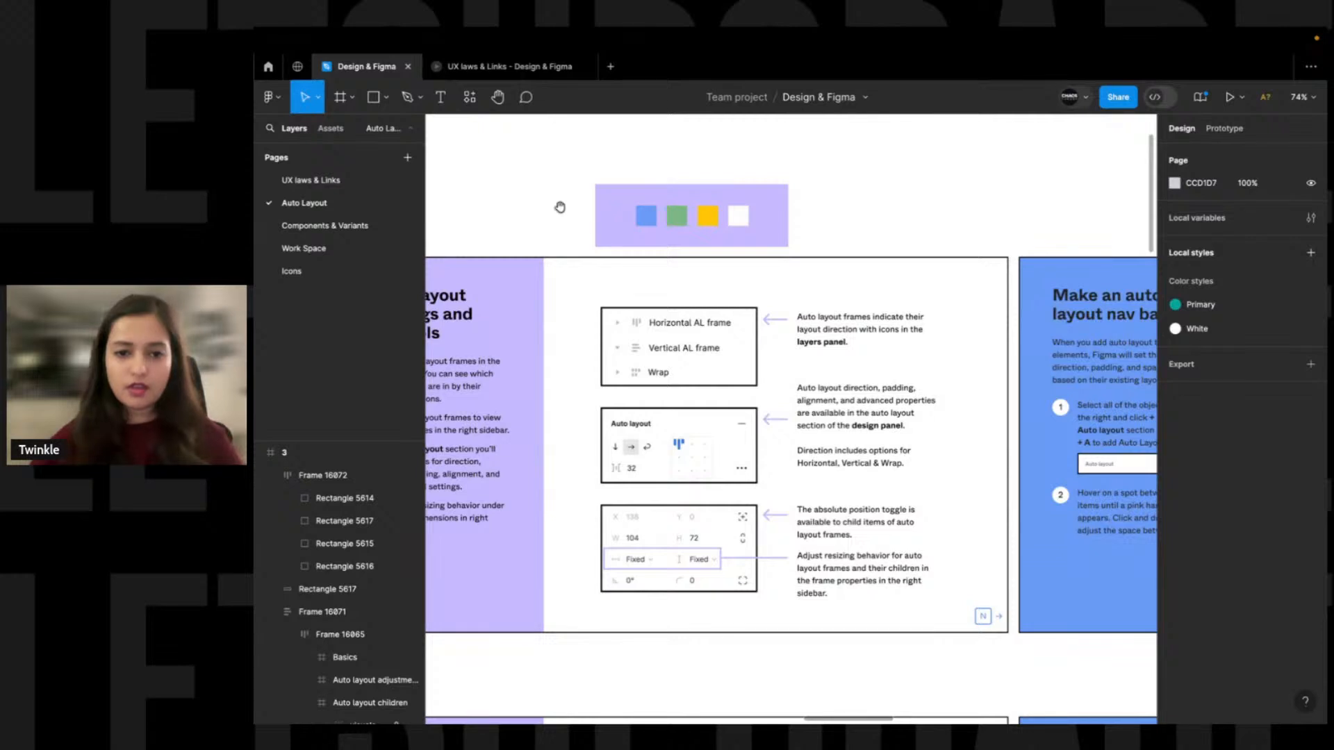
# Select the squares frame and compare its auto layout properties with the "Auto layout settings and controls" card
pyautogui.hscroll(-3, 543, 191)
pyautogui.moveTo(628, 196); pyautogui.dragTo(619, 215)
pyautogui.click(682, 209)
pyautogui.click(920, 200)
pyautogui.click(773, 220)
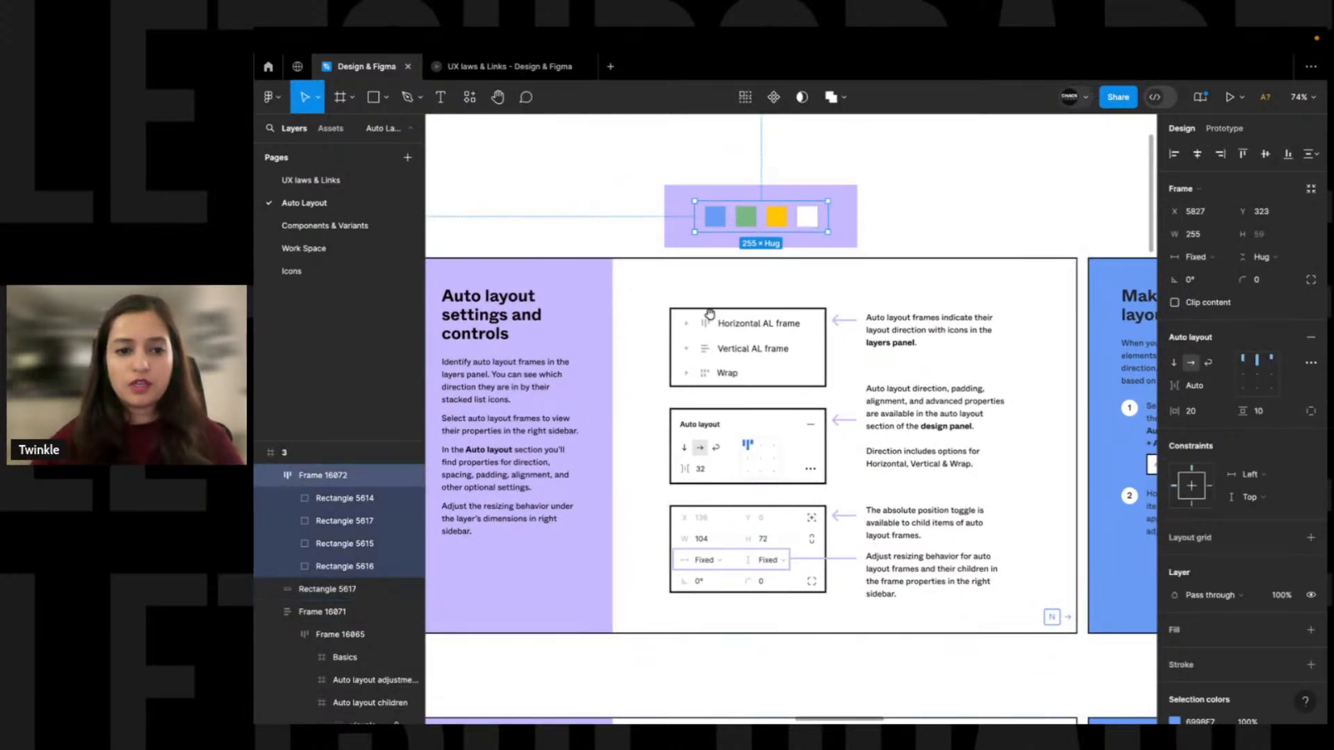
pyautogui.hscroll(-1, 627, 226)
pyautogui.moveTo(618, 189); pyautogui.dragTo(1005, 485)
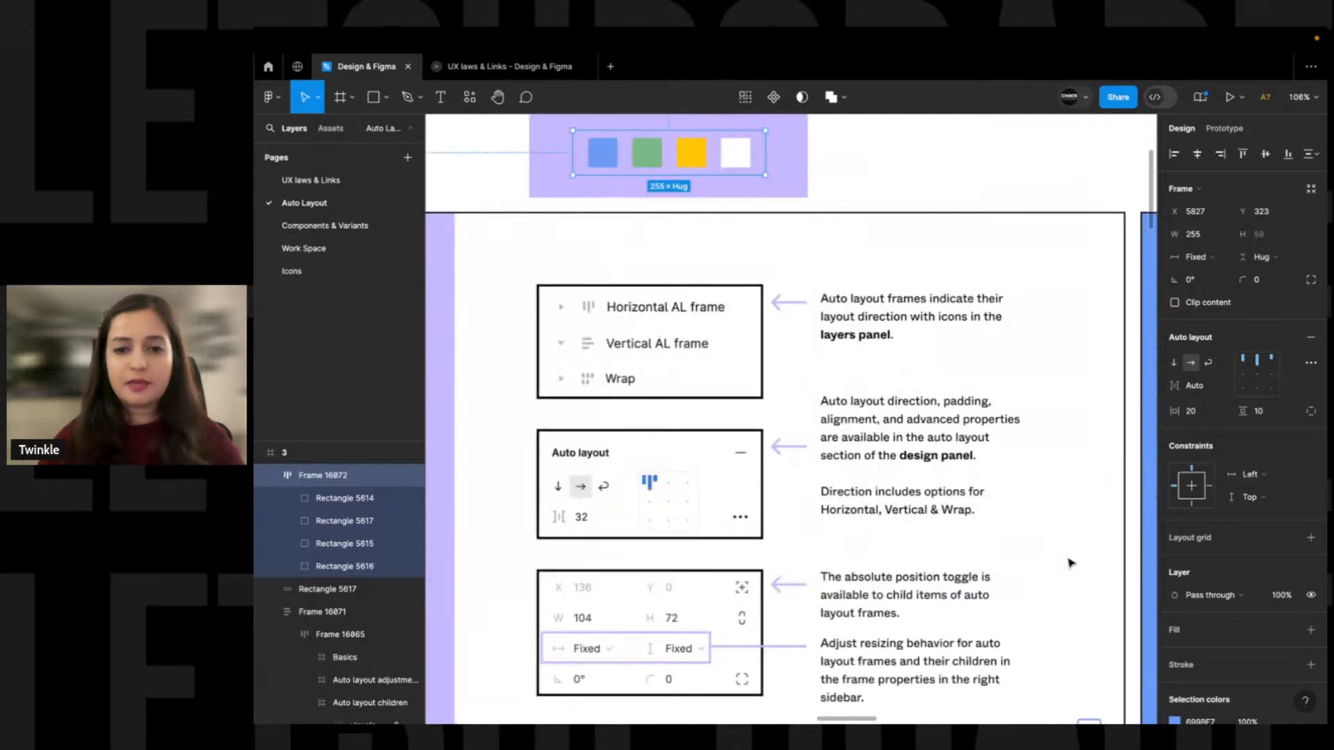
pyautogui.hscroll(-3, 990, 297)
pyautogui.scroll(2, 731, 199)
pyautogui.hscroll(-3, 730, 199)
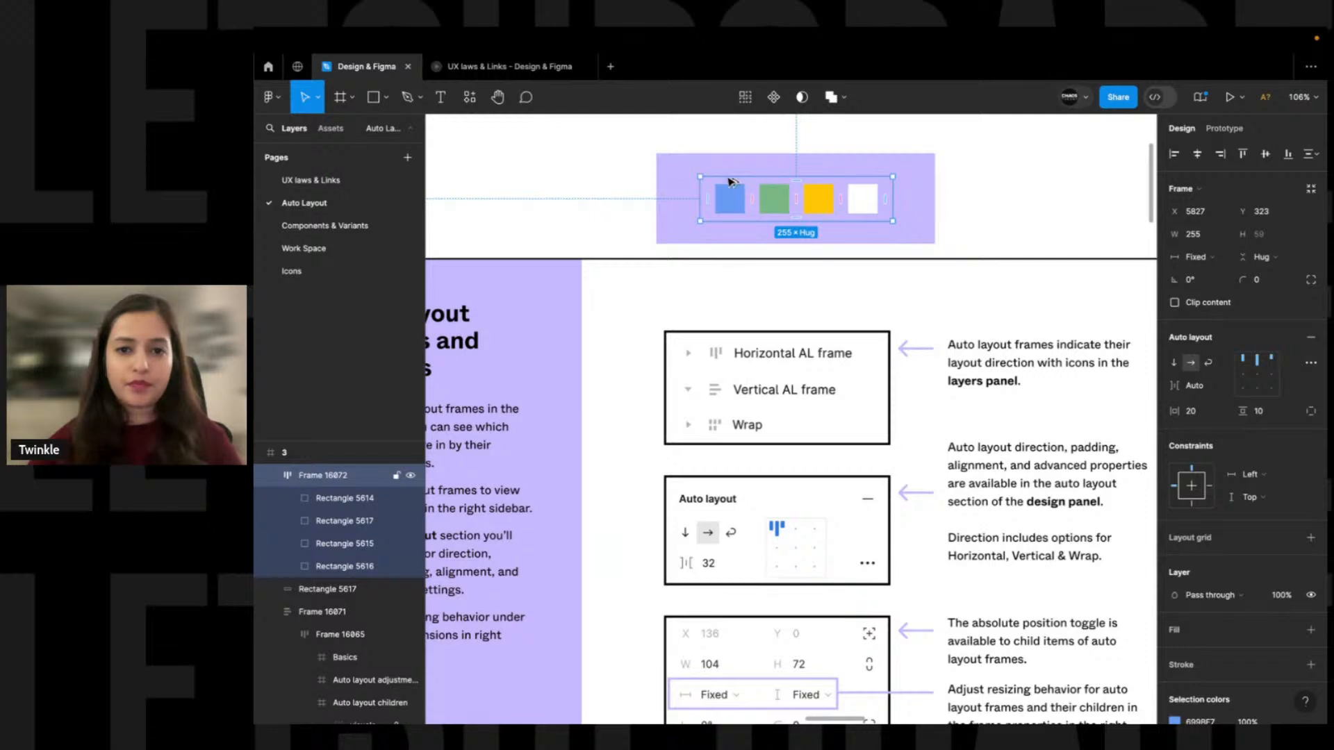
# Copy the squares frame above the lilac rectangle and fill the copy's fourth square with black sampled from the card border
pyautogui.moveTo(732, 198); pyautogui.dragTo(731, 125)
pyautogui.scroll(2, 868, 153)
pyautogui.click(874, 186)
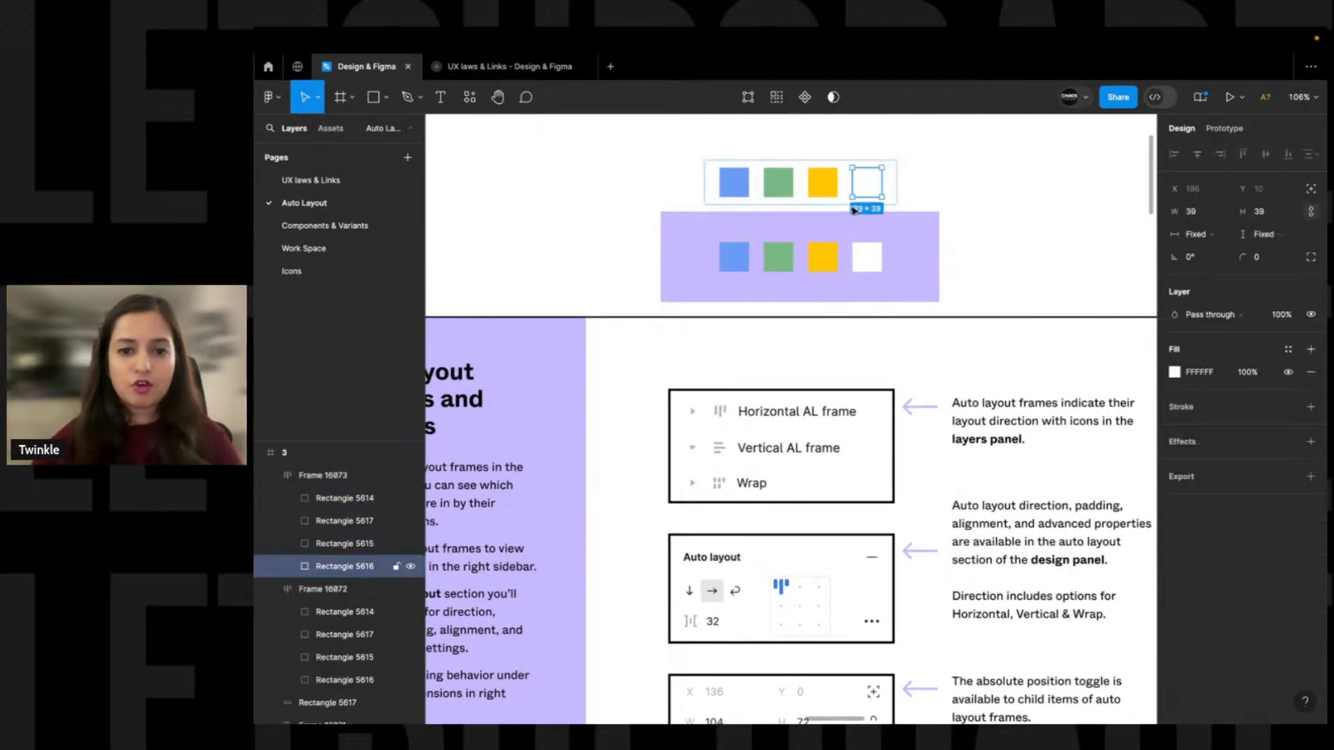
pyautogui.press('i')
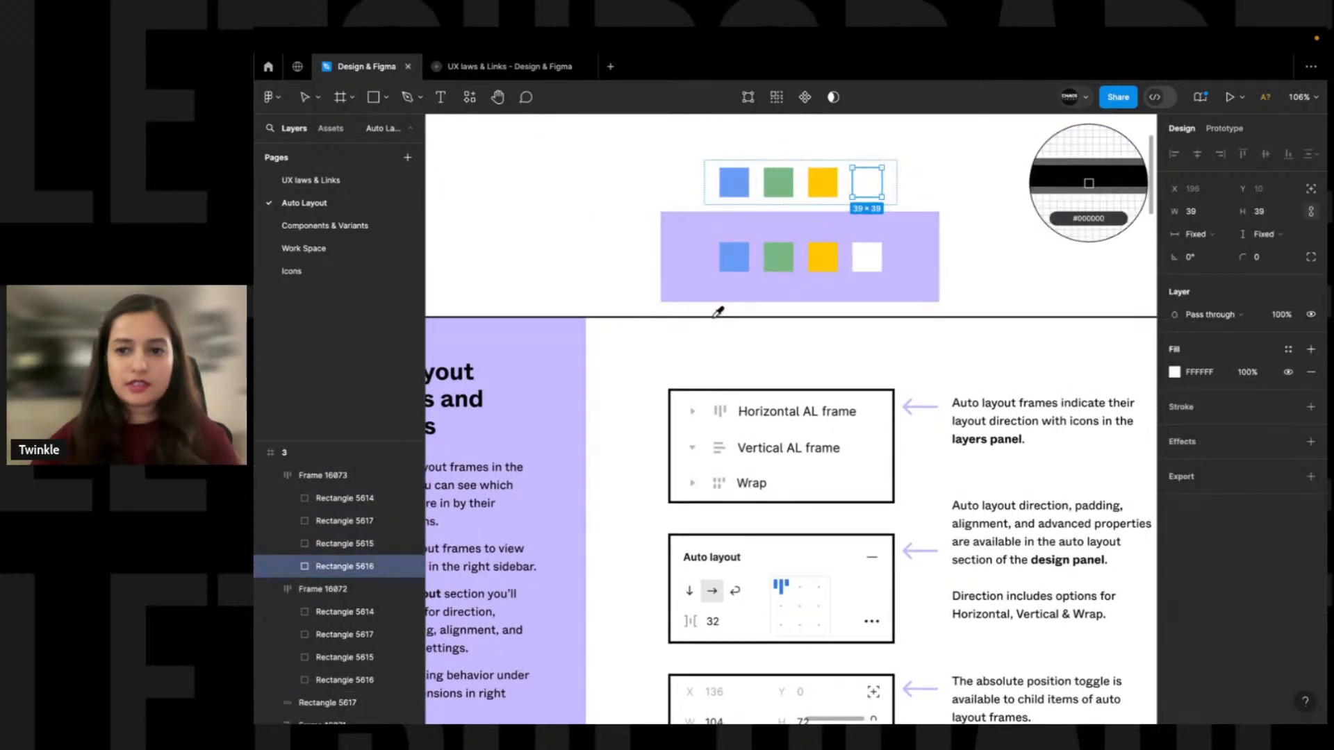
pyautogui.click(715, 316)
pyautogui.click(619, 274)
# Ungroup the copied frame so that its four squares are loose objects
pyautogui.click(779, 192)
pyautogui.press('super+shift+g')
pyautogui.click(928, 176)
# Add auto layout to the four loose squares and expand the new frame's layers
pyautogui.moveTo(904, 164); pyautogui.dragTo(692, 207)
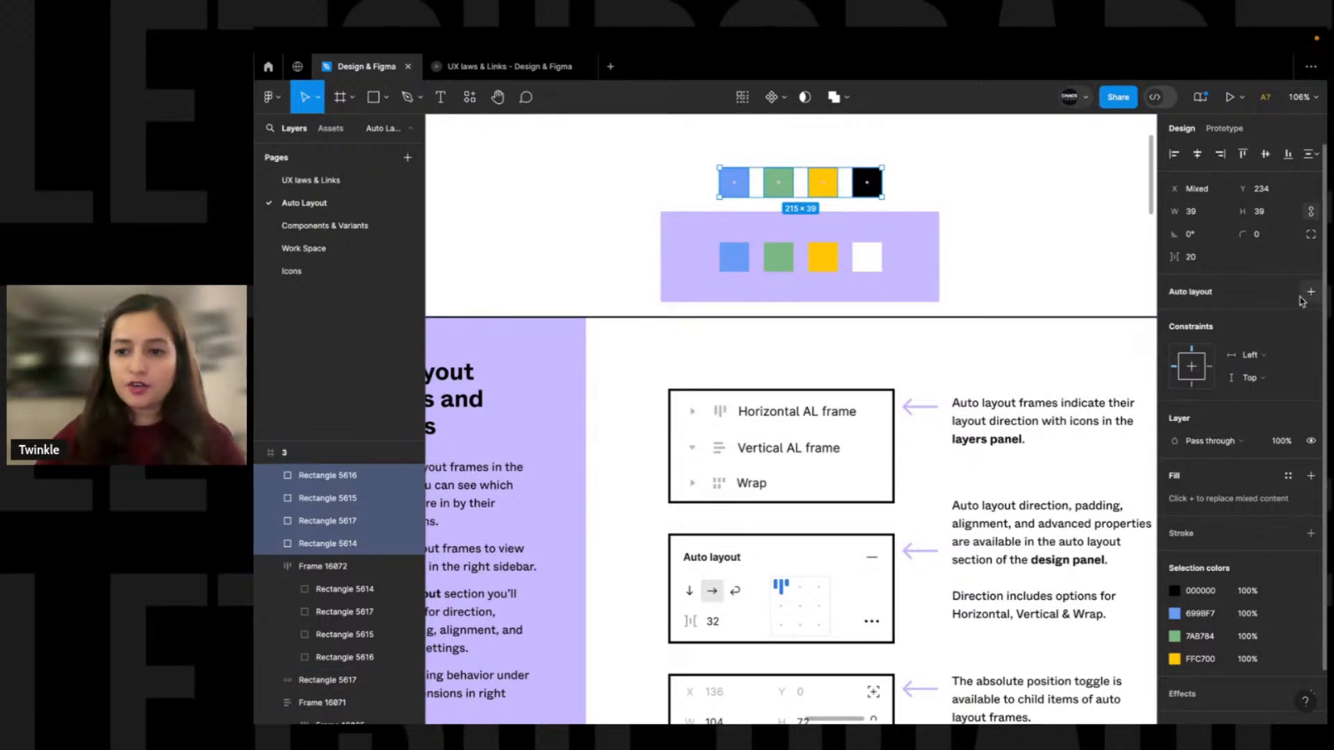
pyautogui.rightClick(828, 183)
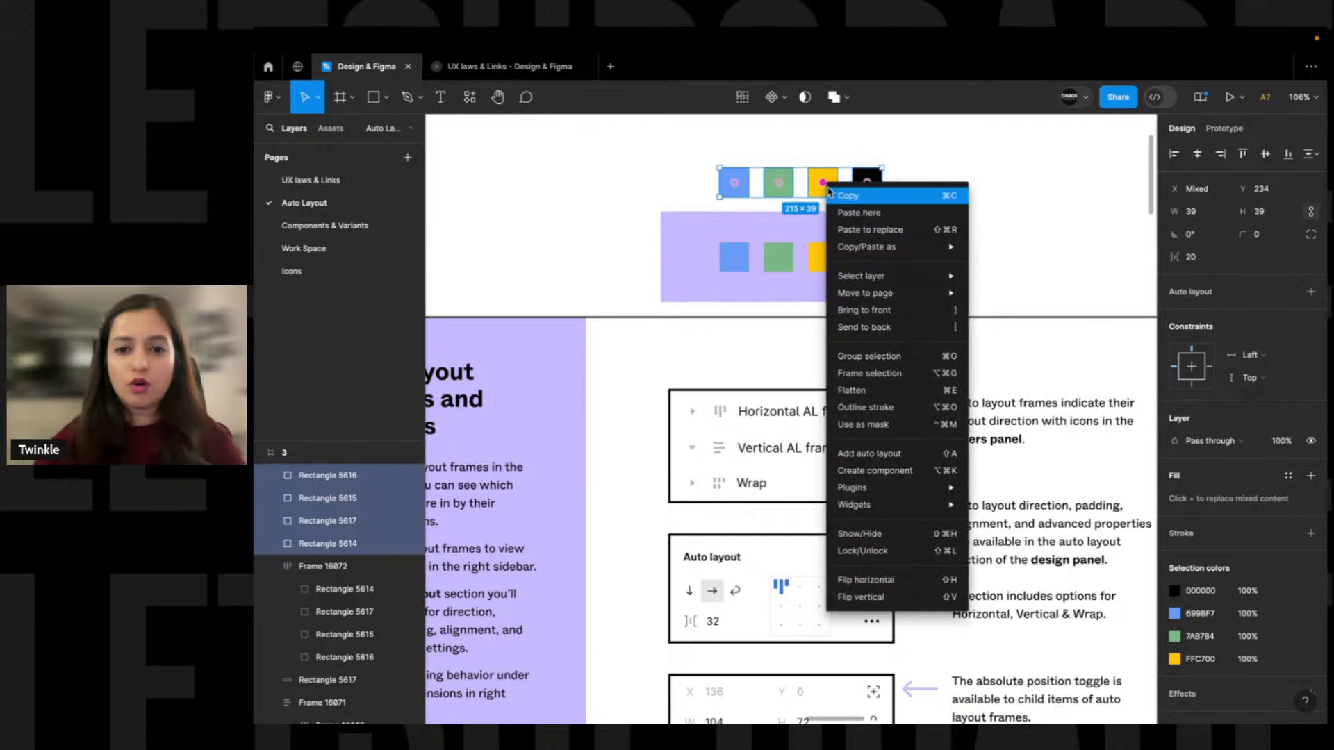
pyautogui.click(888, 460)
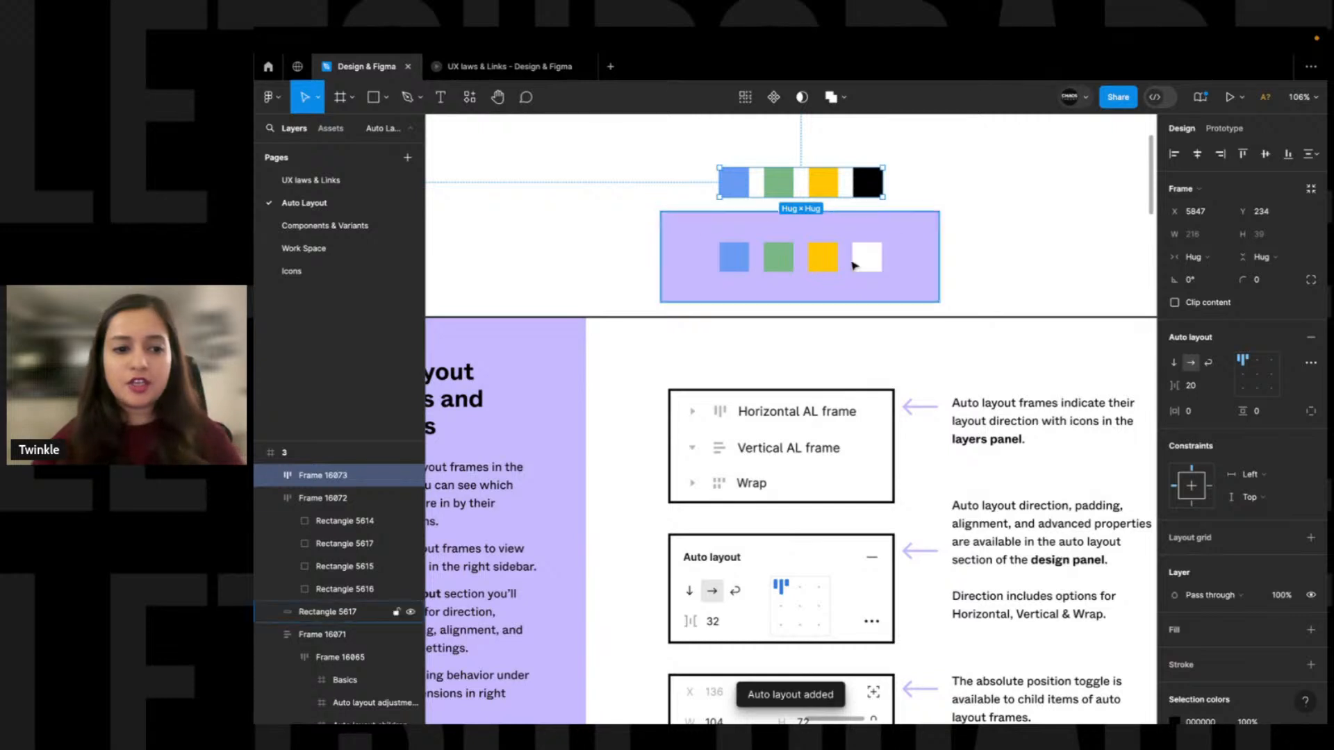
pyautogui.click(270, 476)
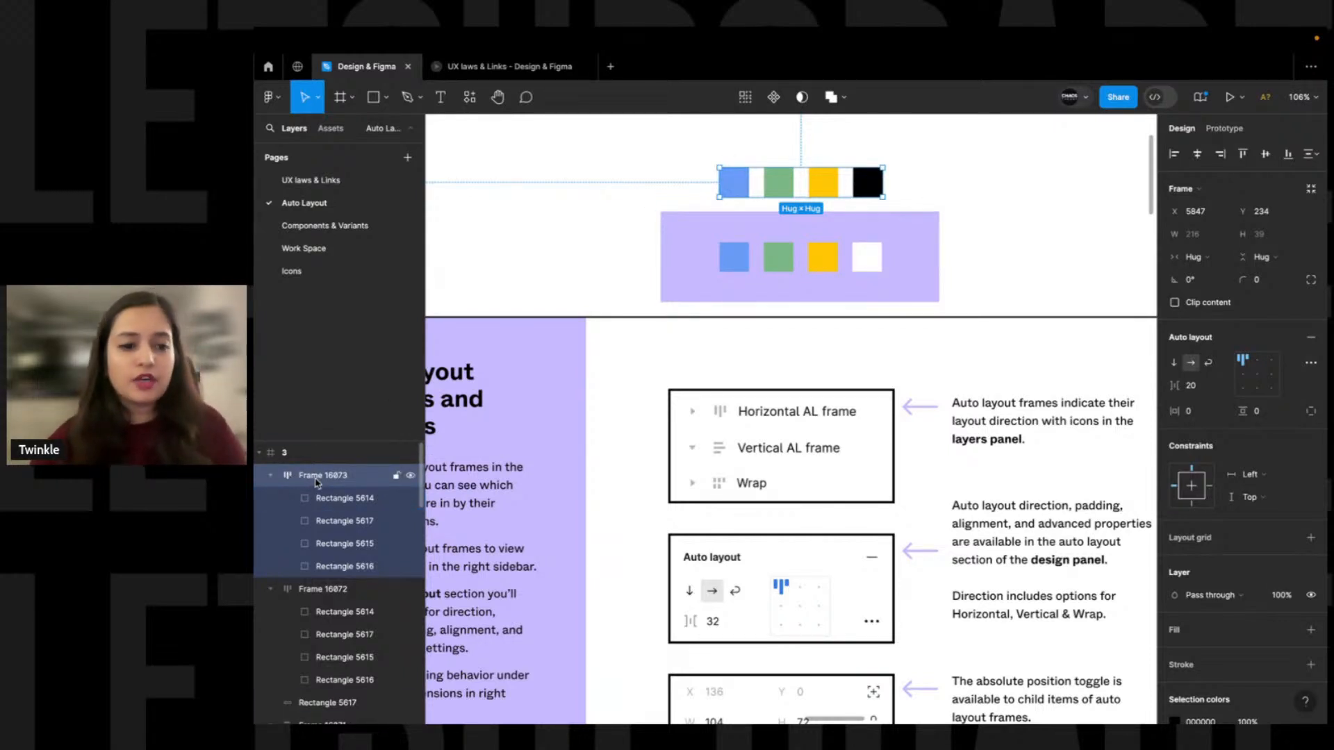
pyautogui.click(1003, 195)
# Delete the copied auto layout frame and select the original squares frame on the lilac rectangle
pyautogui.scroll(1, 778, 209)
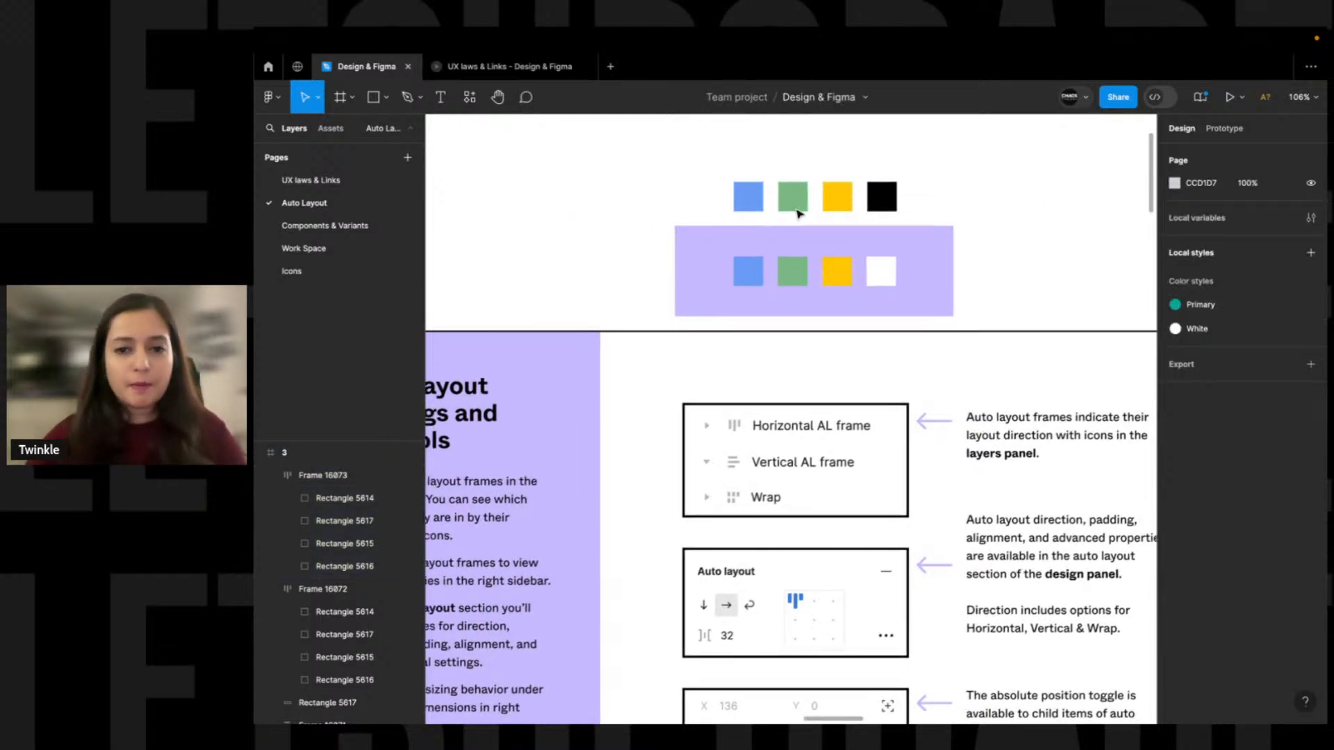
pyautogui.click(790, 198)
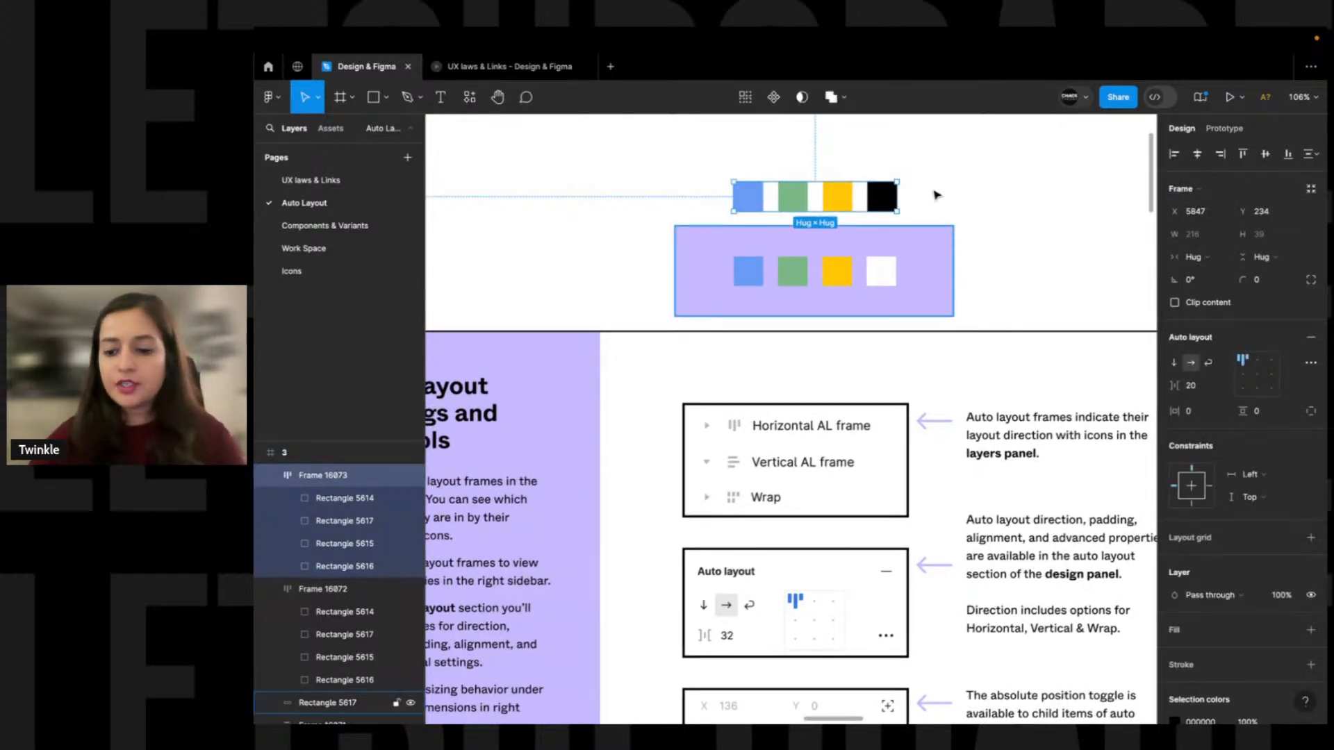
pyautogui.press('Delete')
pyautogui.click(876, 279)
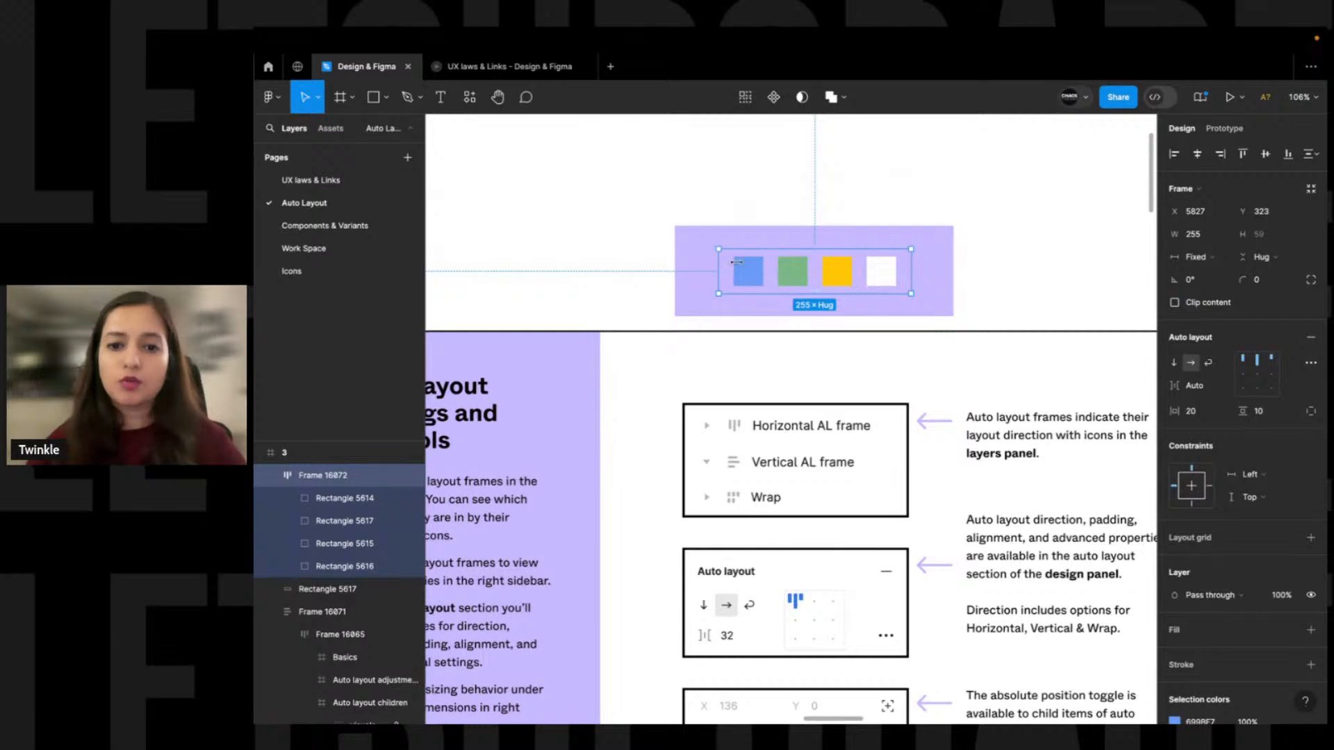
pyautogui.hscroll(2, 833, 294)
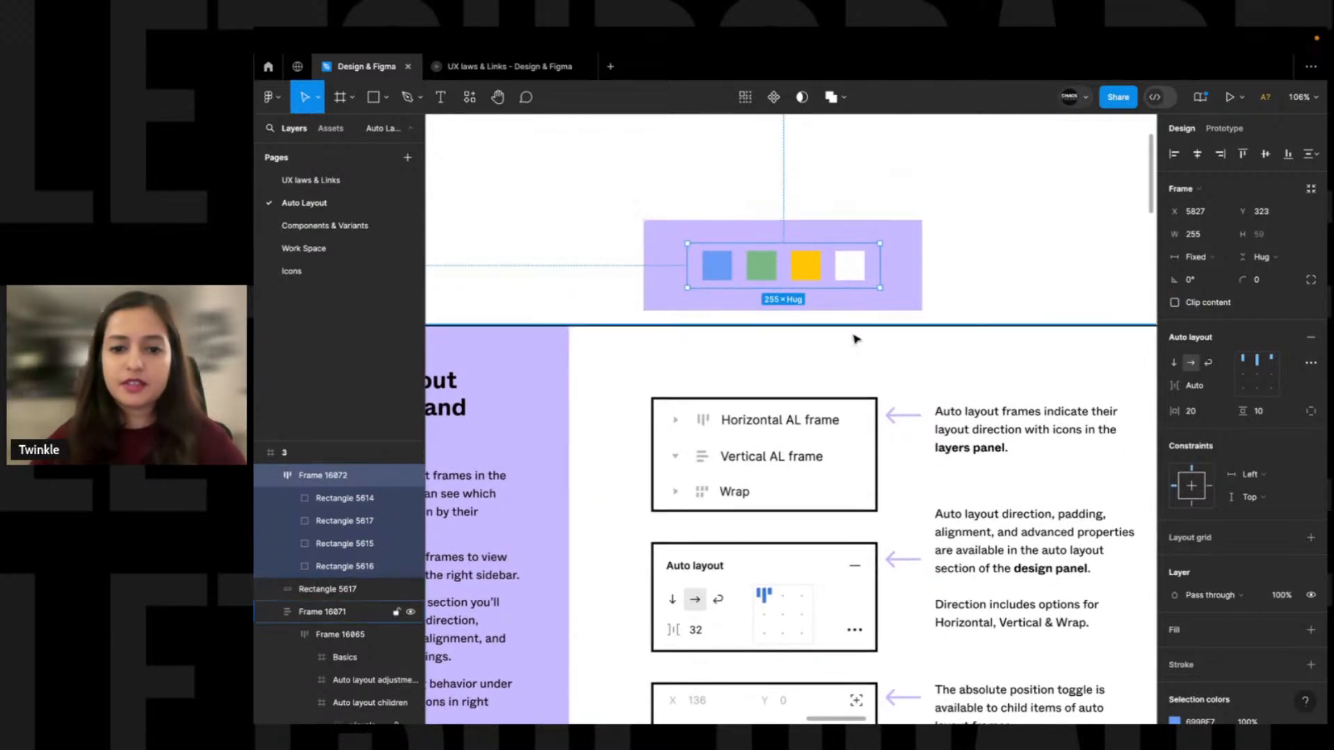
# Switch the four-square frame's auto layout direction to vertical and move it clear of the purple rectangle
pyautogui.scroll(-2, 819, 319)
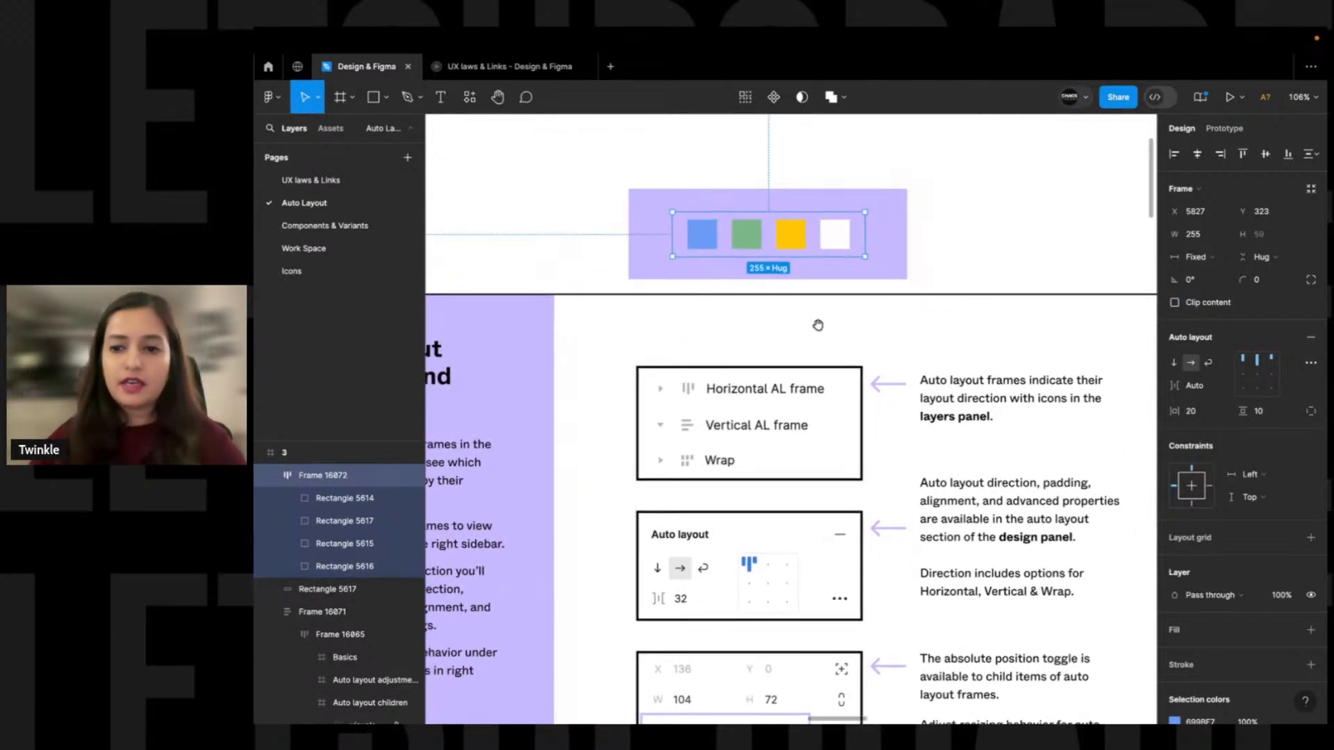
pyautogui.click(1176, 364)
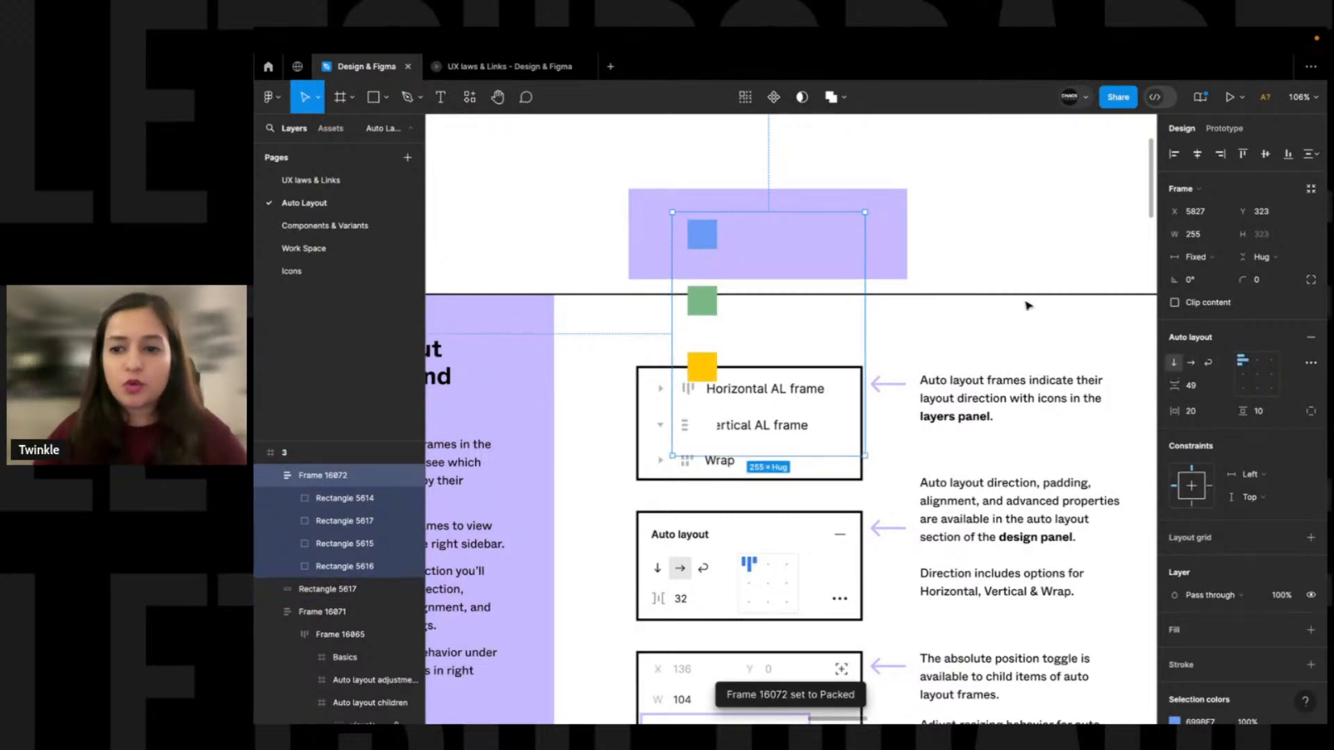
pyautogui.click(946, 216)
pyautogui.moveTo(703, 238); pyautogui.dragTo(708, 140)
pyautogui.moveTo(716, 198); pyautogui.dragTo(983, 173)
pyautogui.moveTo(918, 211); pyautogui.dragTo(771, 206)
# Recolour the white square with the purple sampled from the background rectangle, and delete that rectangle
pyautogui.click(792, 373)
pyautogui.press('i')
pyautogui.click(664, 326)
pyautogui.click(687, 310)
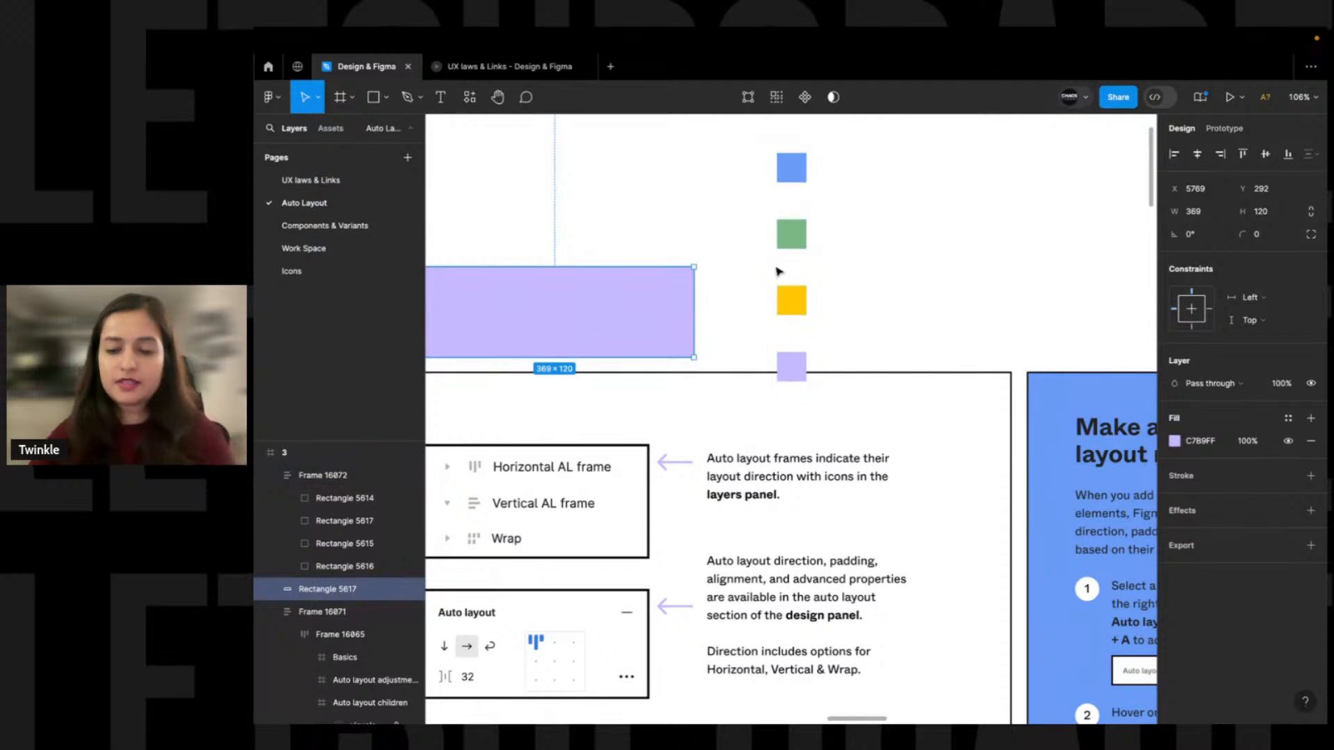
pyautogui.press('Delete')
# Select the frame of squares and review its horizontal resizing options, keeping Fixed width
pyautogui.click(859, 229)
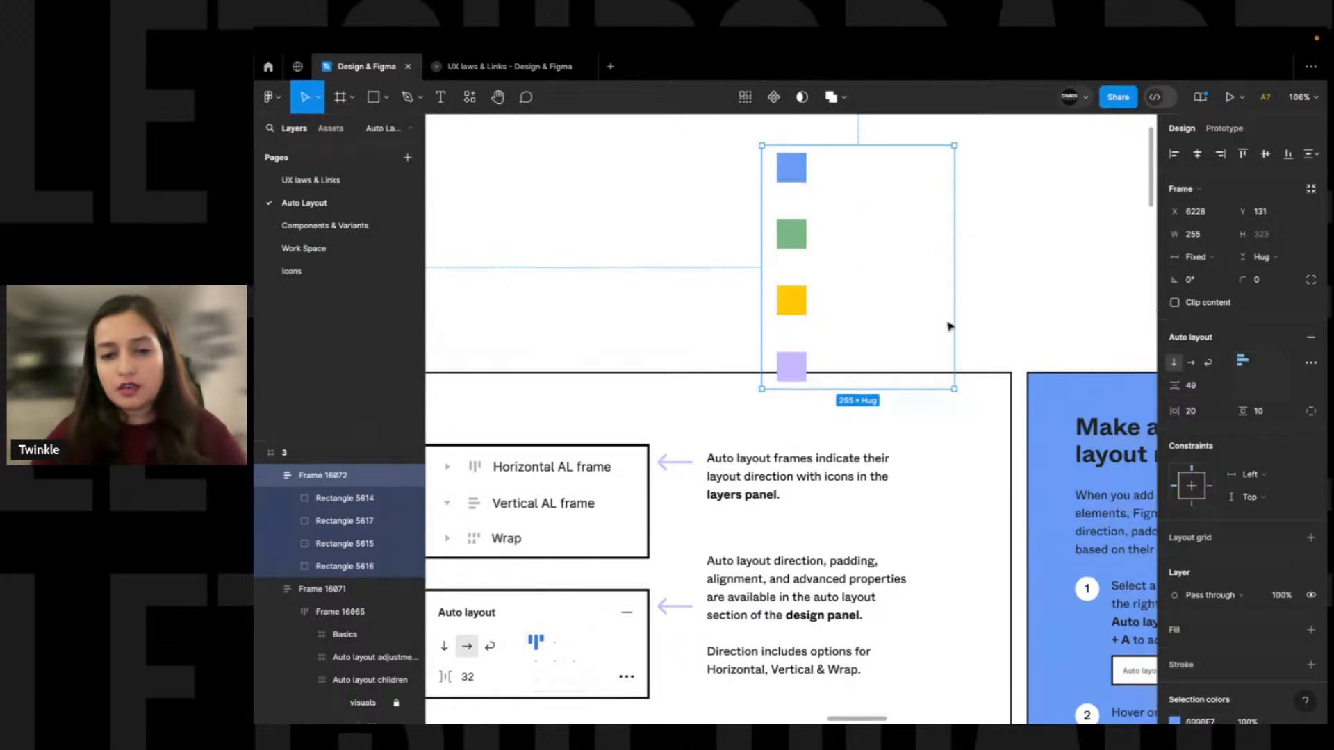
pyautogui.hscroll(2, 958, 347)
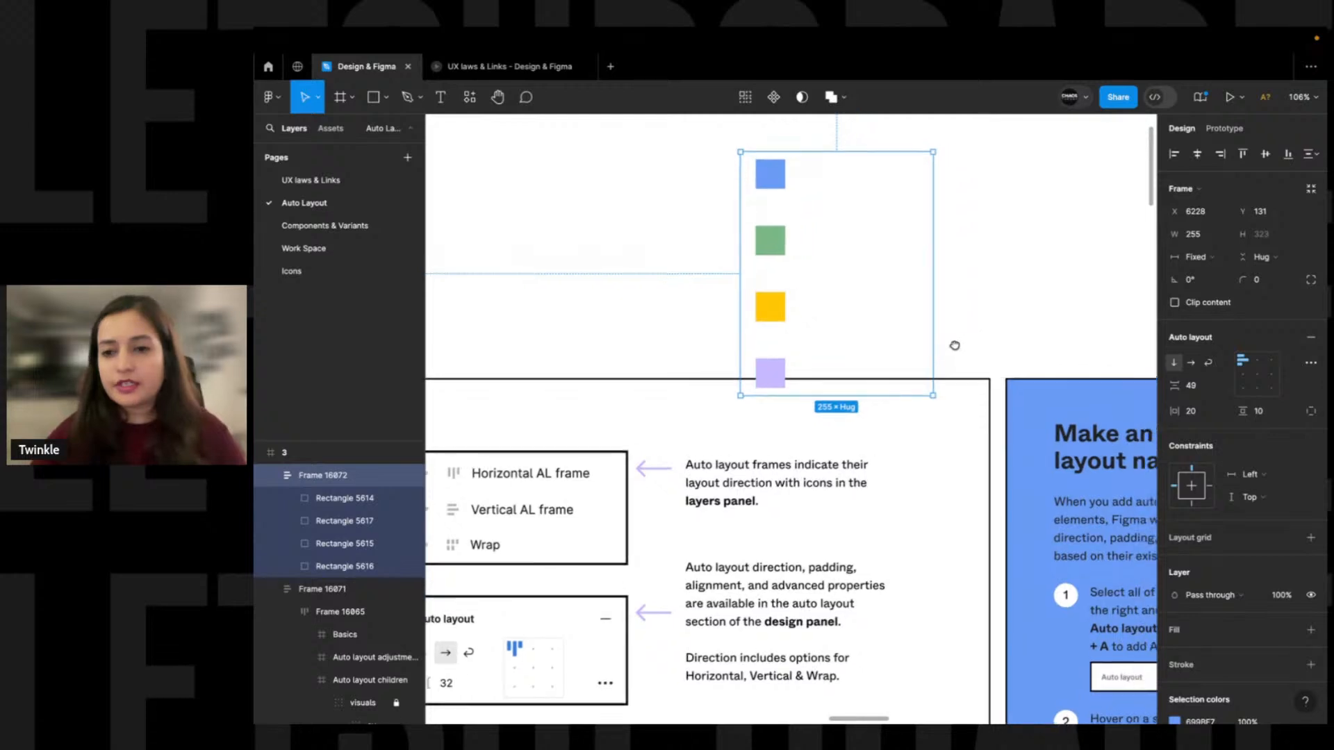
pyautogui.click(1222, 260)
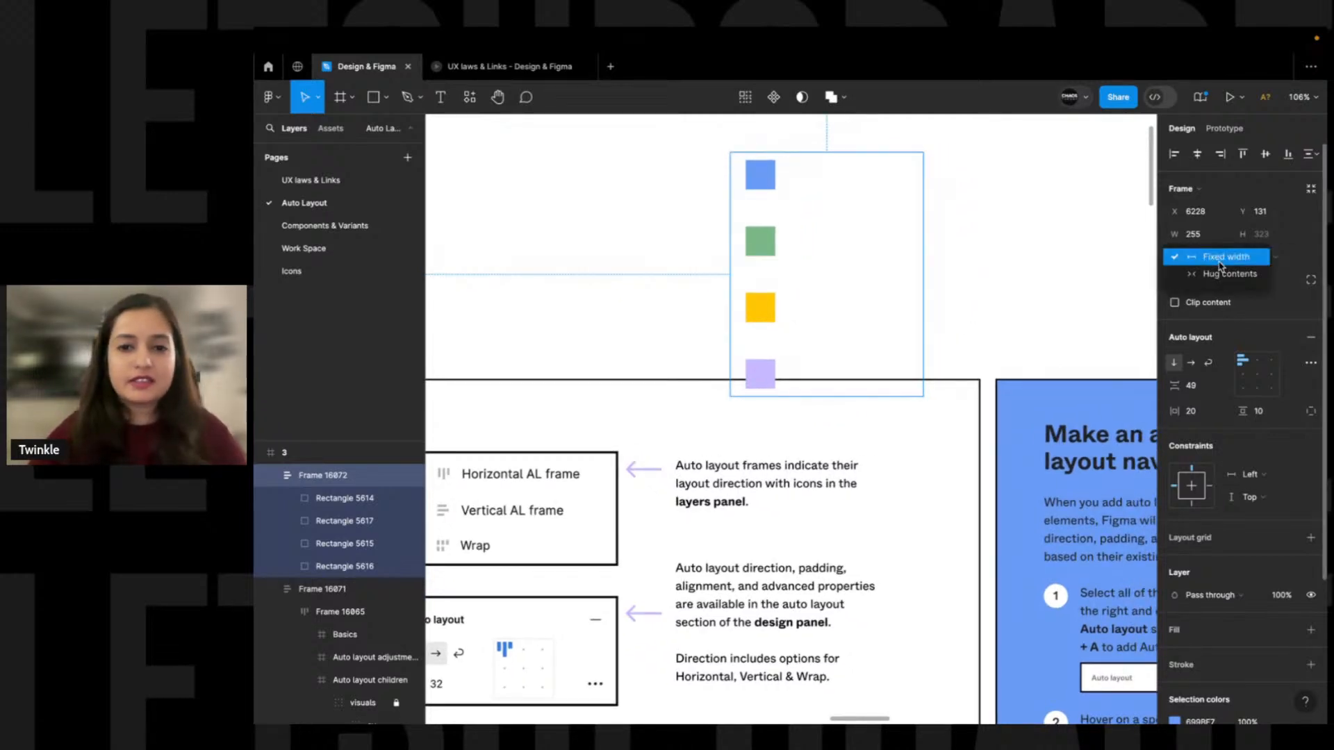
pyautogui.click(1210, 258)
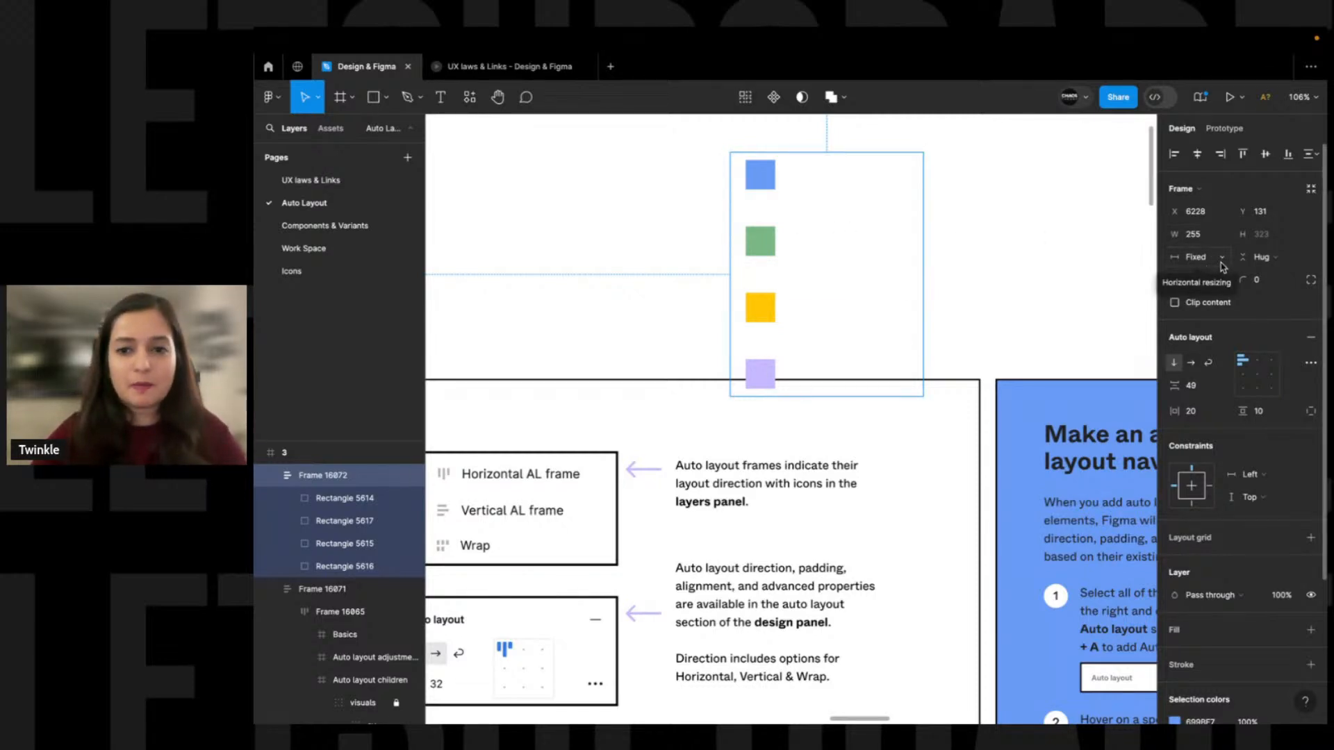
# Move the frame of squares up and to the left, to X 6135, Y 74
pyautogui.click(1001, 270)
pyautogui.click(769, 323)
pyautogui.moveTo(841, 329); pyautogui.dragTo(766, 354)
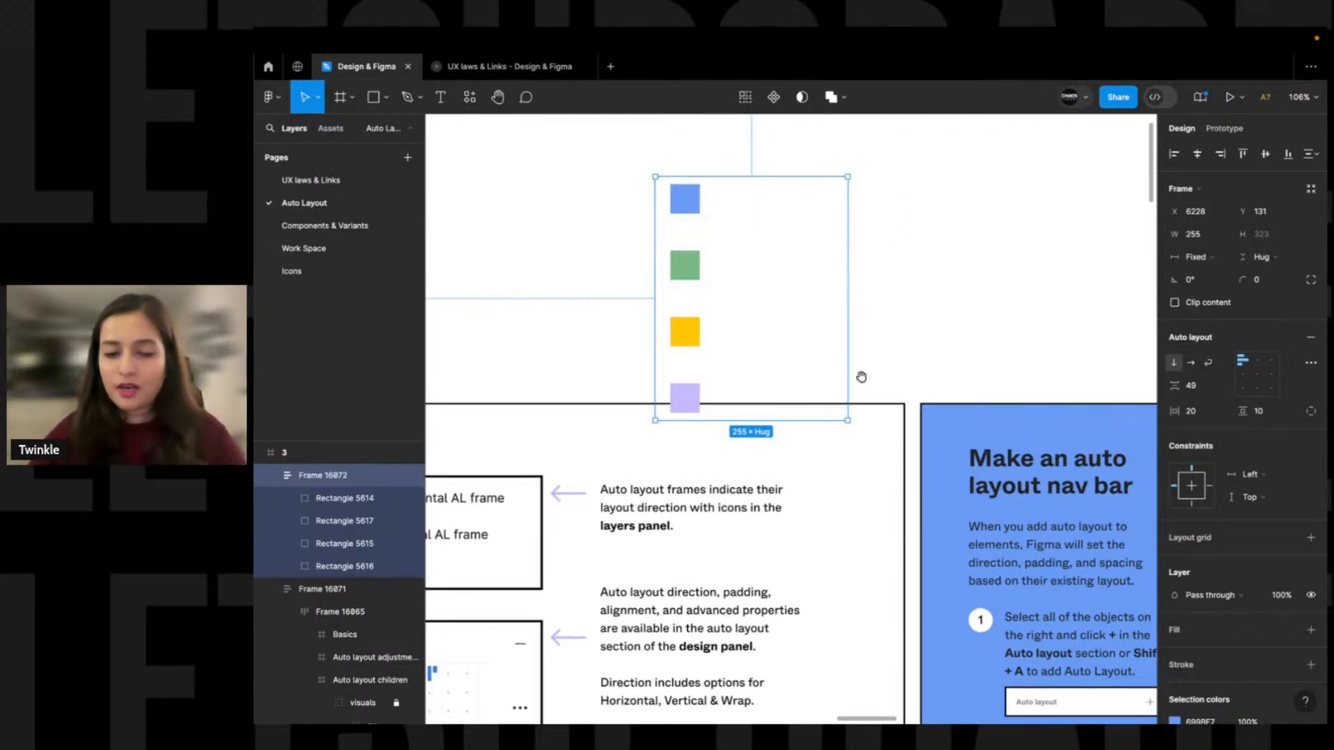
pyautogui.scroll(1, 896, 361)
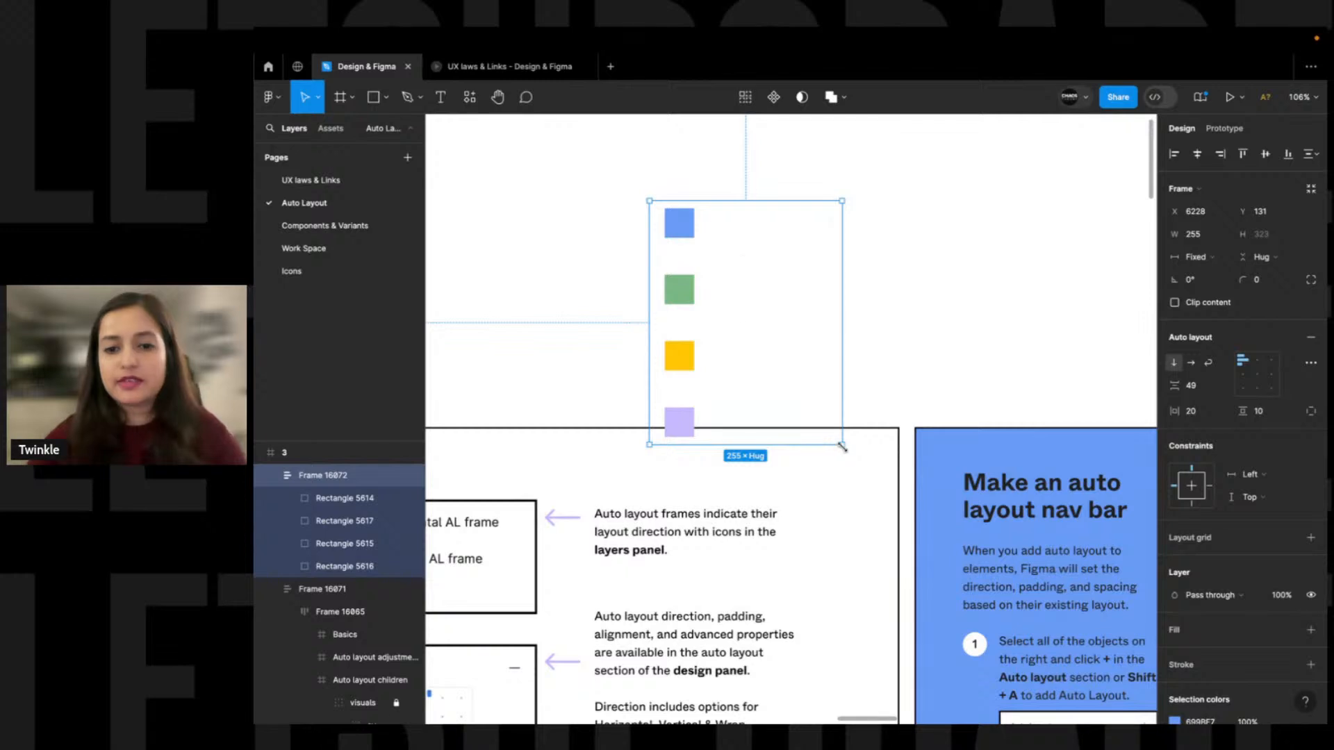
pyautogui.scroll(2, 910, 373)
pyautogui.click(873, 381)
pyautogui.moveTo(704, 401); pyautogui.dragTo(643, 352)
pyautogui.hscroll(-3, 690, 351)
pyautogui.moveTo(738, 342); pyautogui.dragTo(723, 352)
pyautogui.hscroll(2, 854, 395)
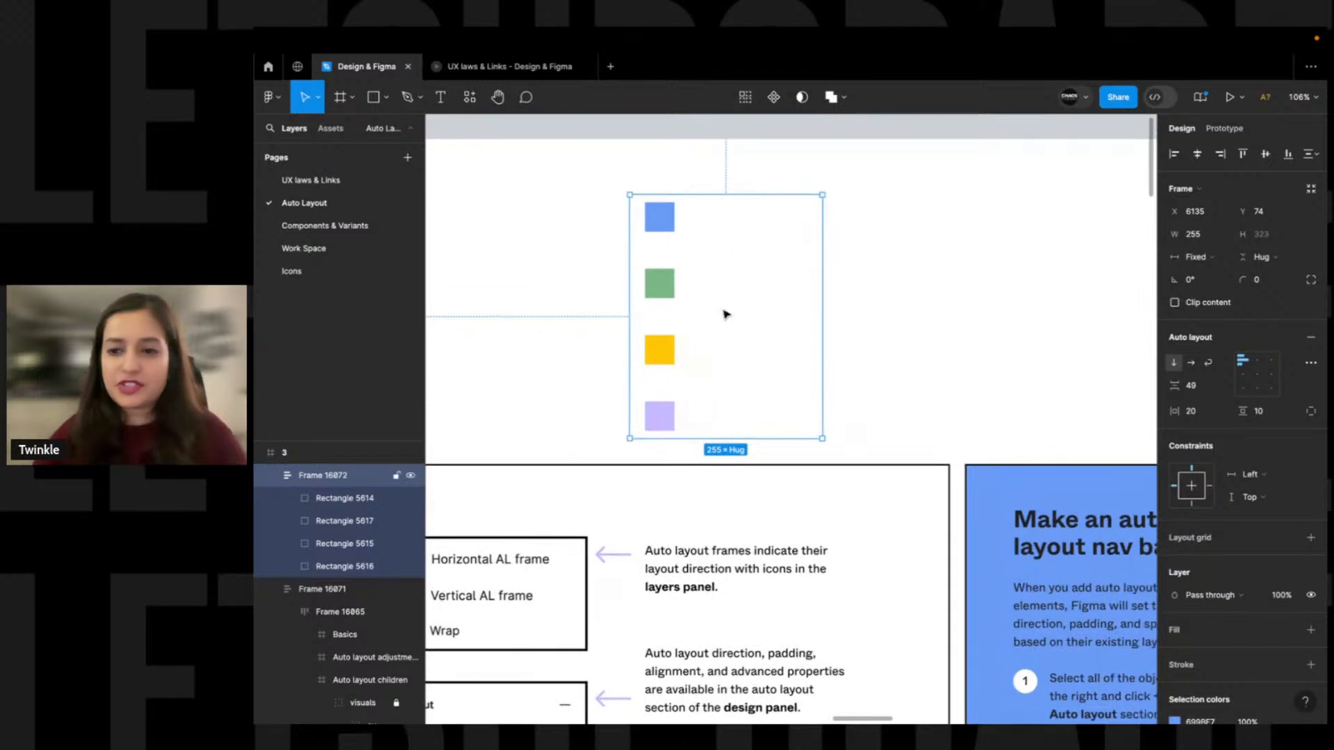
# Set the vertical frame's horizontal resizing to Hug contents
pyautogui.scroll(2, 790, 398)
pyautogui.hscroll(-1, 790, 398)
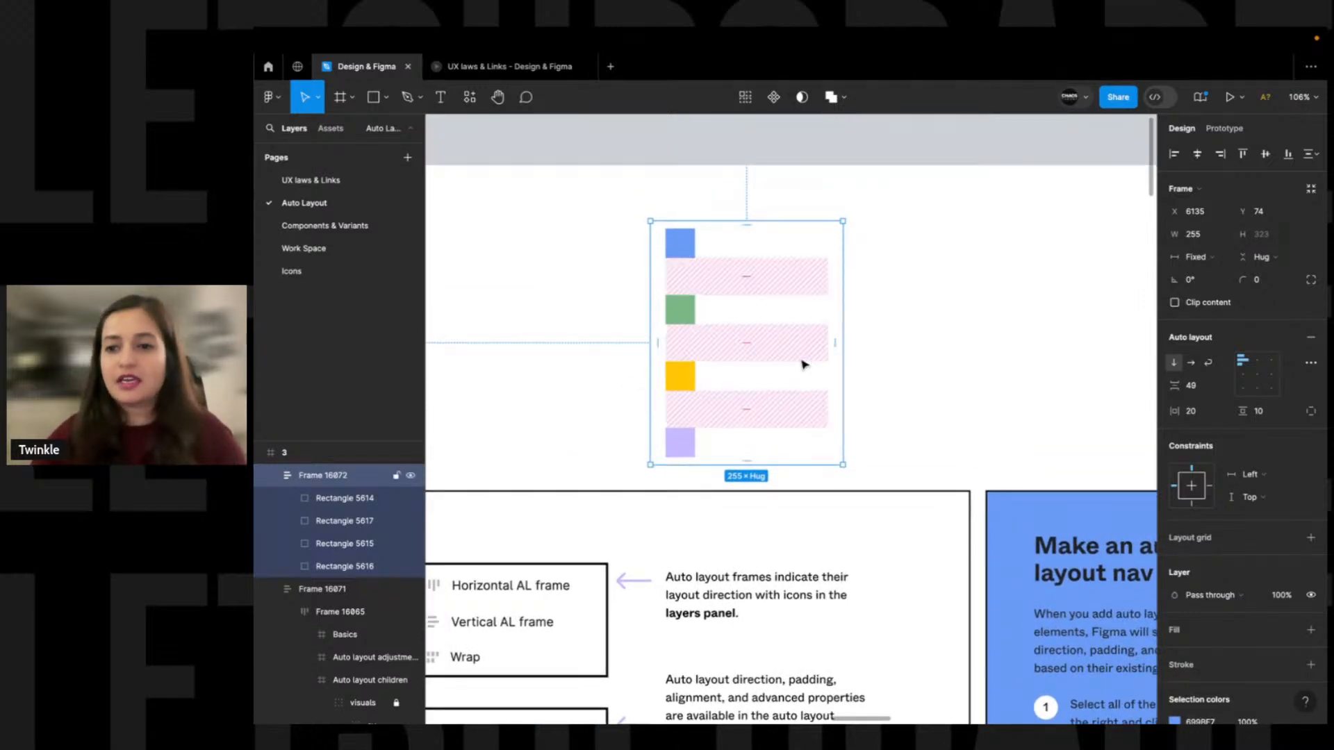
pyautogui.scroll(2, 889, 397)
pyautogui.hscroll(1, 889, 397)
pyautogui.scroll(-3, 874, 413)
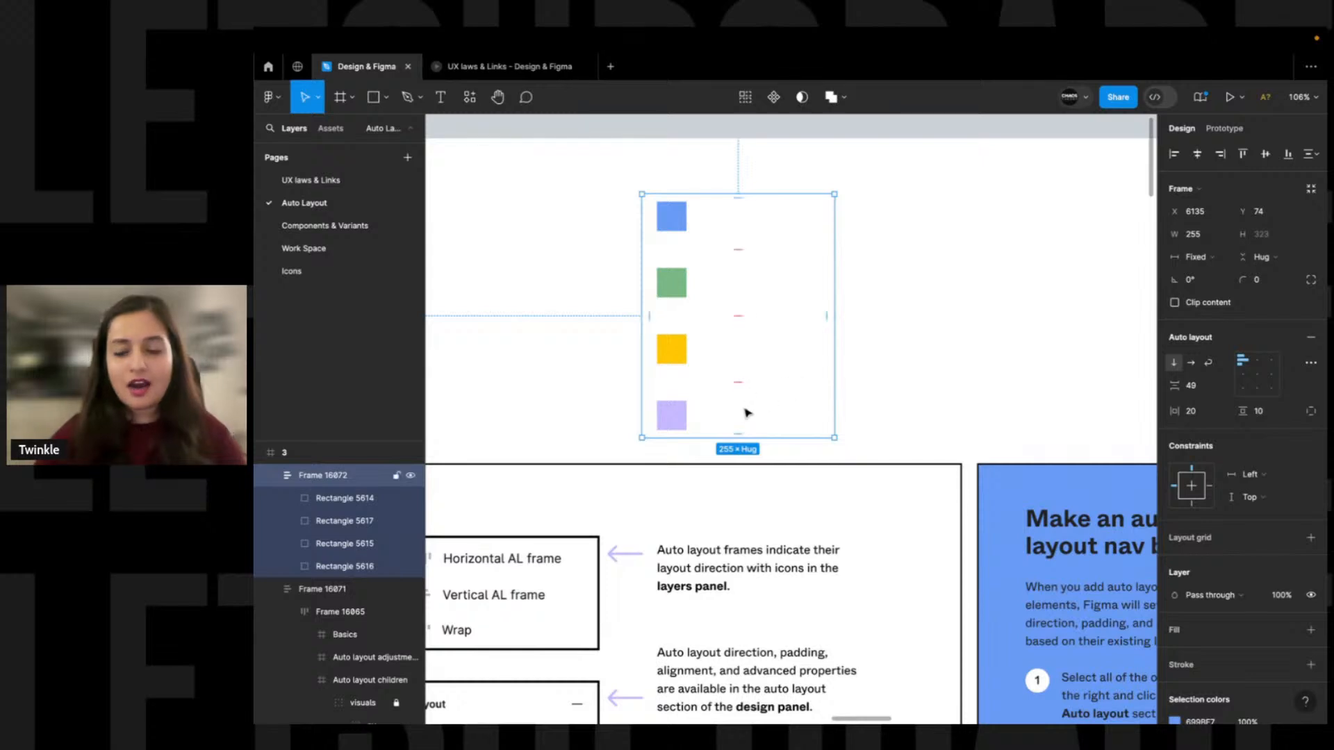
pyautogui.hscroll(1, 855, 320)
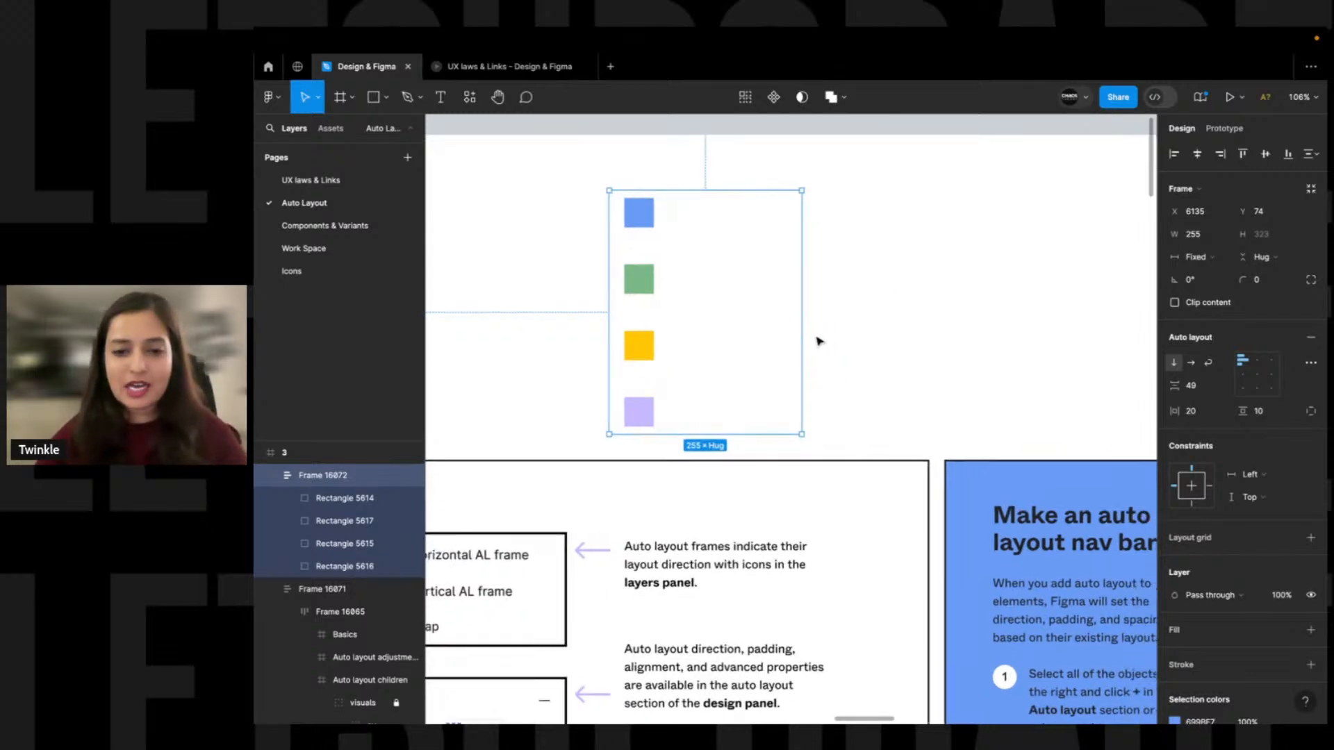
pyautogui.click(706, 375)
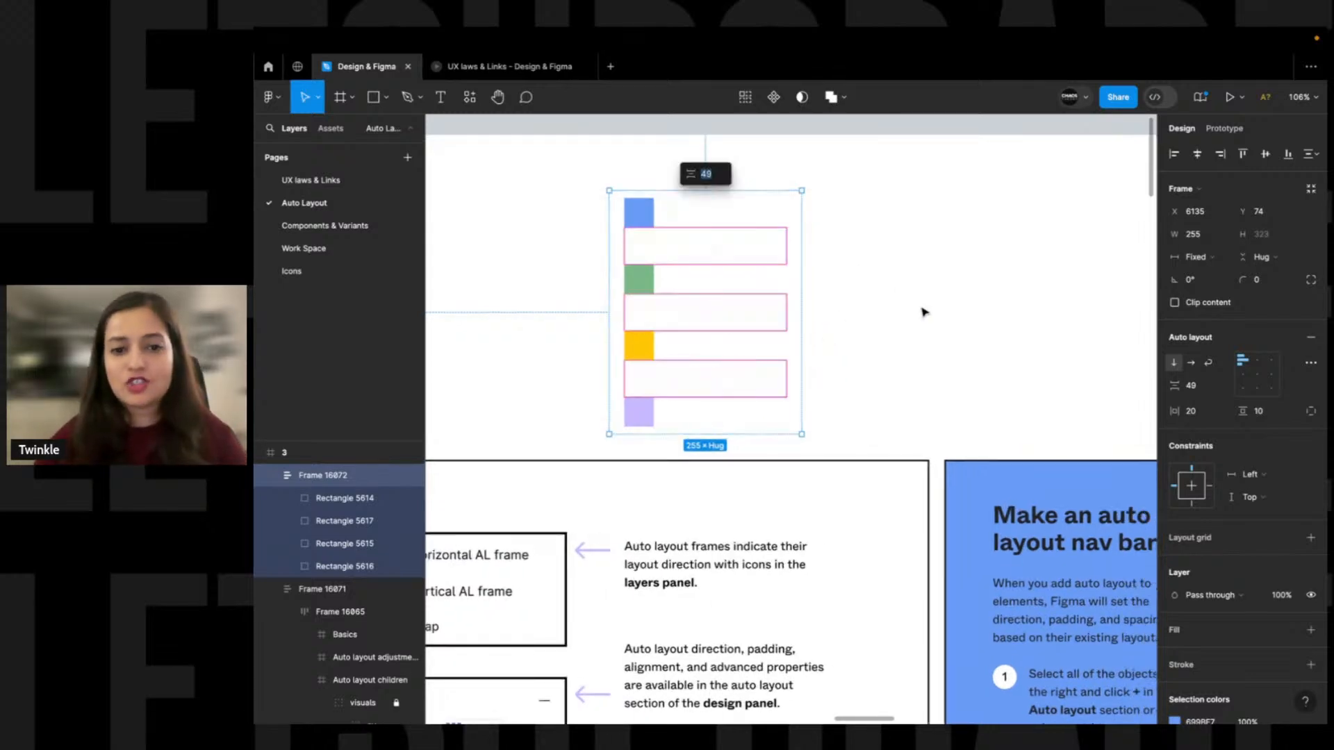
pyautogui.click(1216, 257)
pyautogui.click(1215, 278)
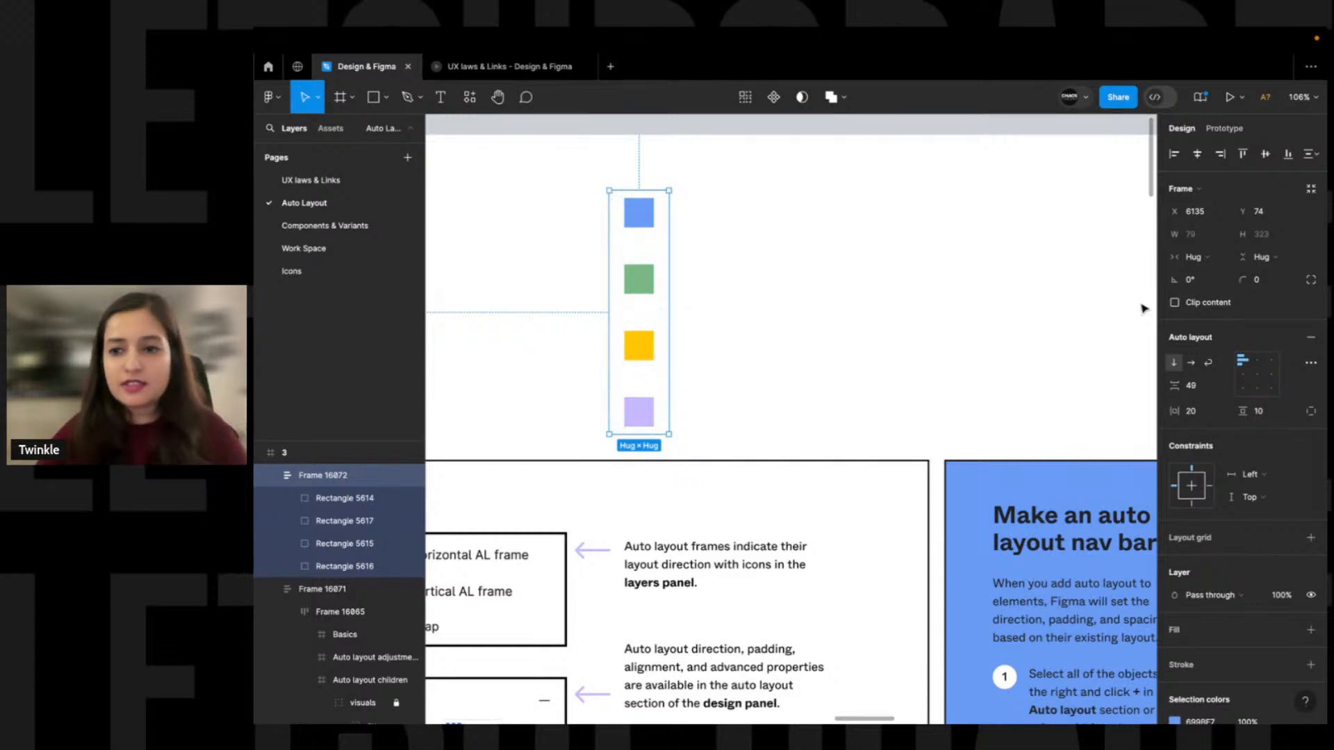
# Change the frame's auto layout direction to horizontal and set its vertical resizing to Fixed height
pyautogui.click(1209, 259)
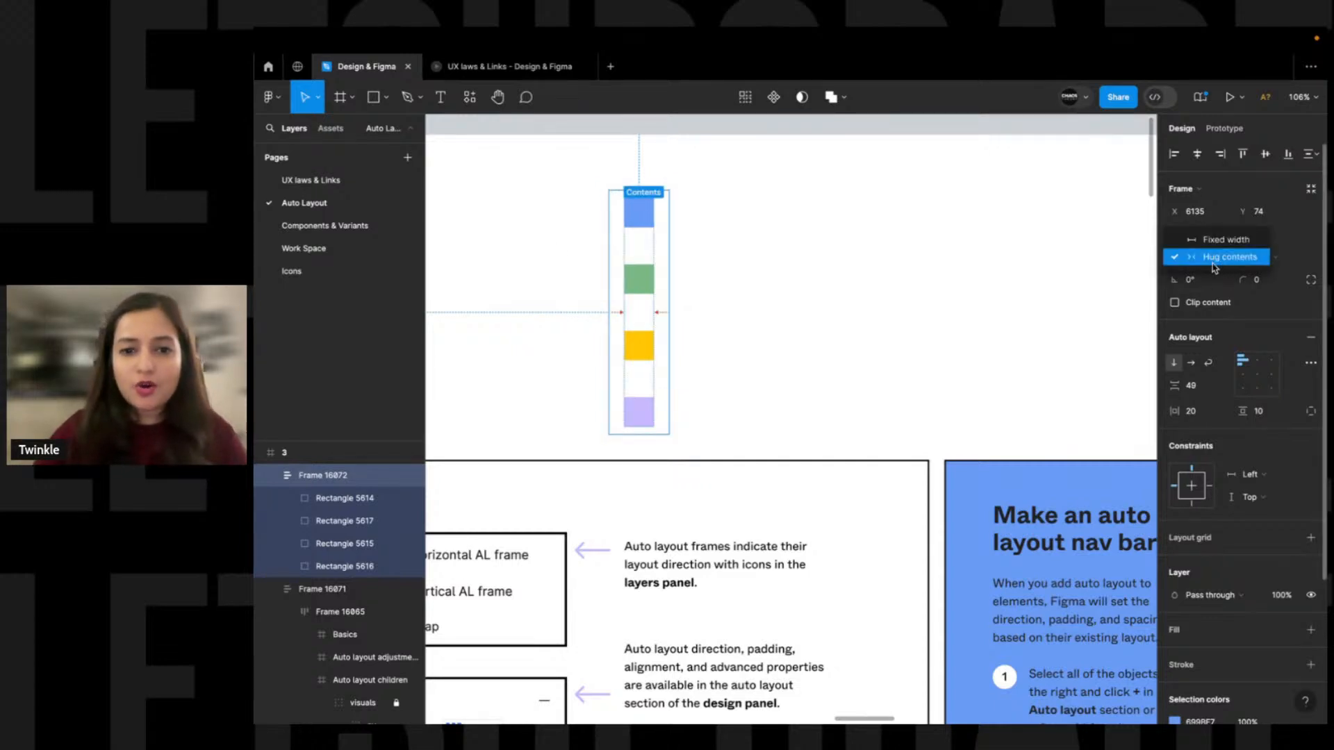
pyautogui.click(824, 291)
pyautogui.moveTo(733, 160); pyautogui.dragTo(528, 458)
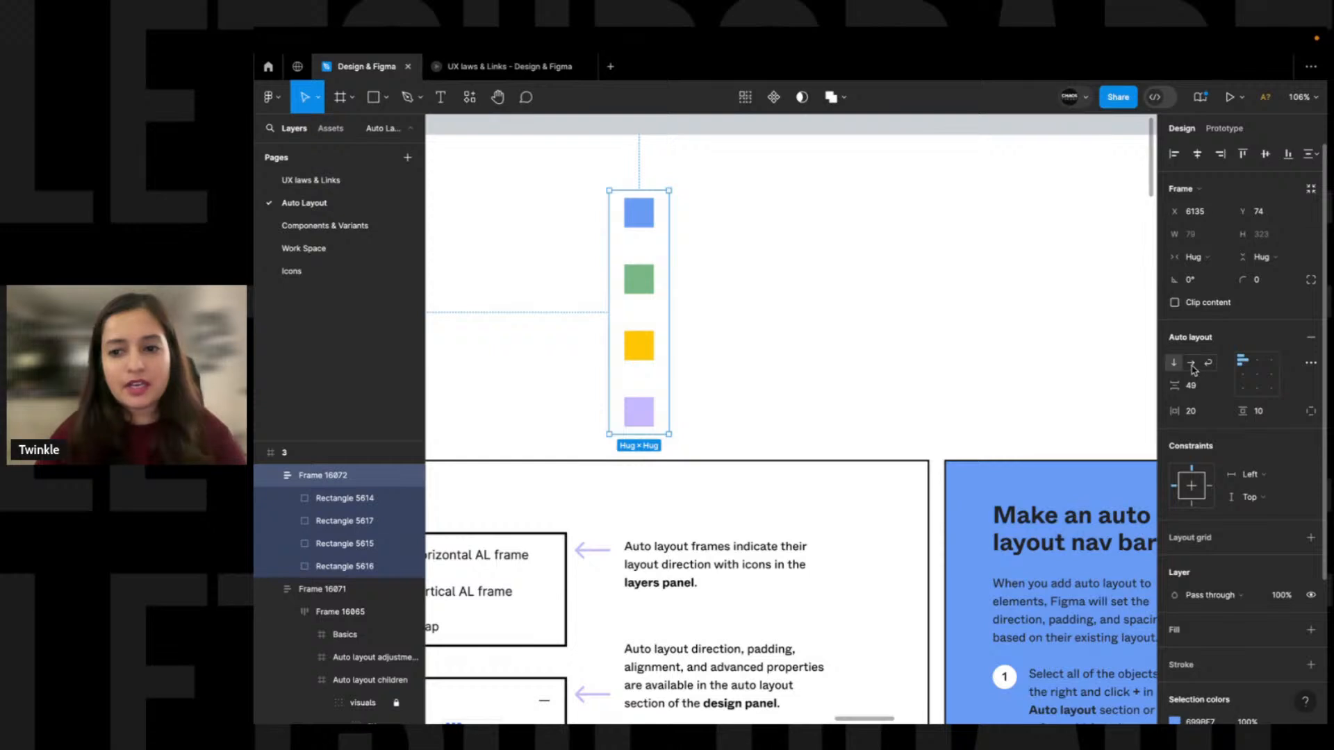
pyautogui.click(1194, 365)
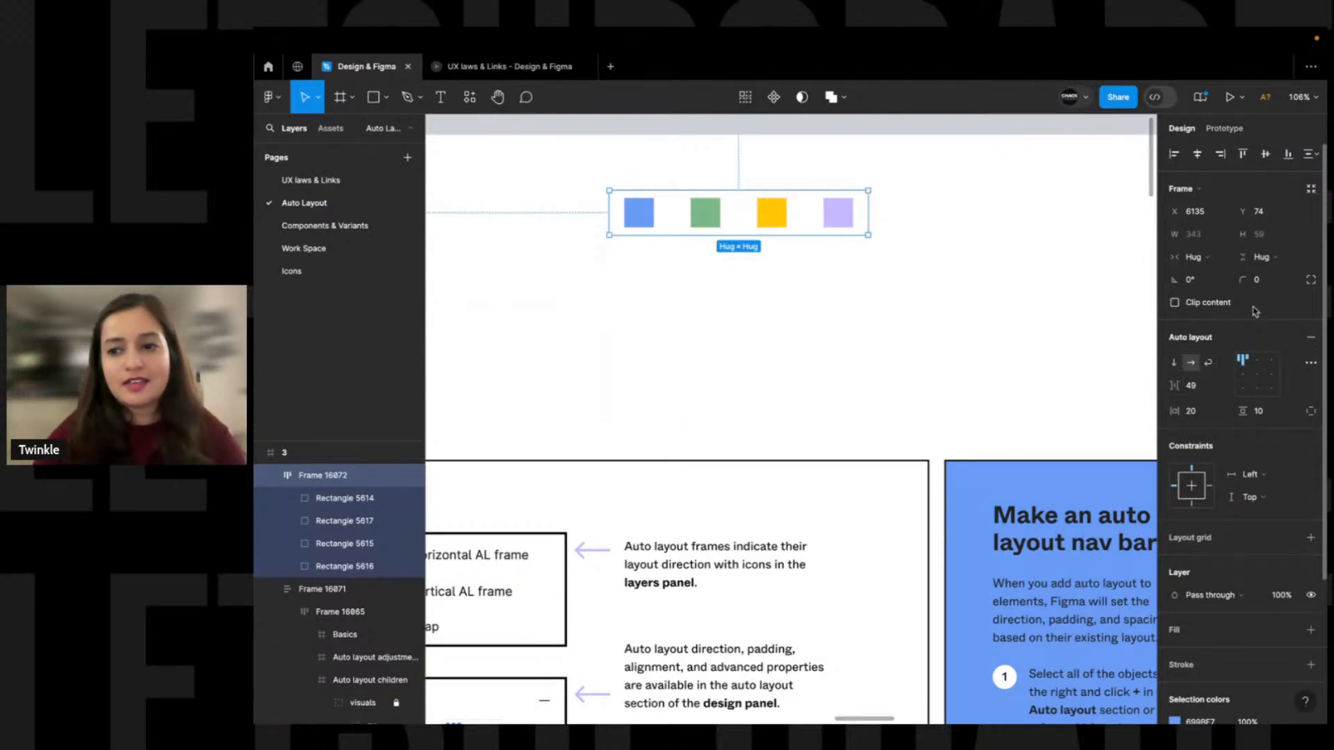
pyautogui.click(1278, 260)
pyautogui.click(1259, 243)
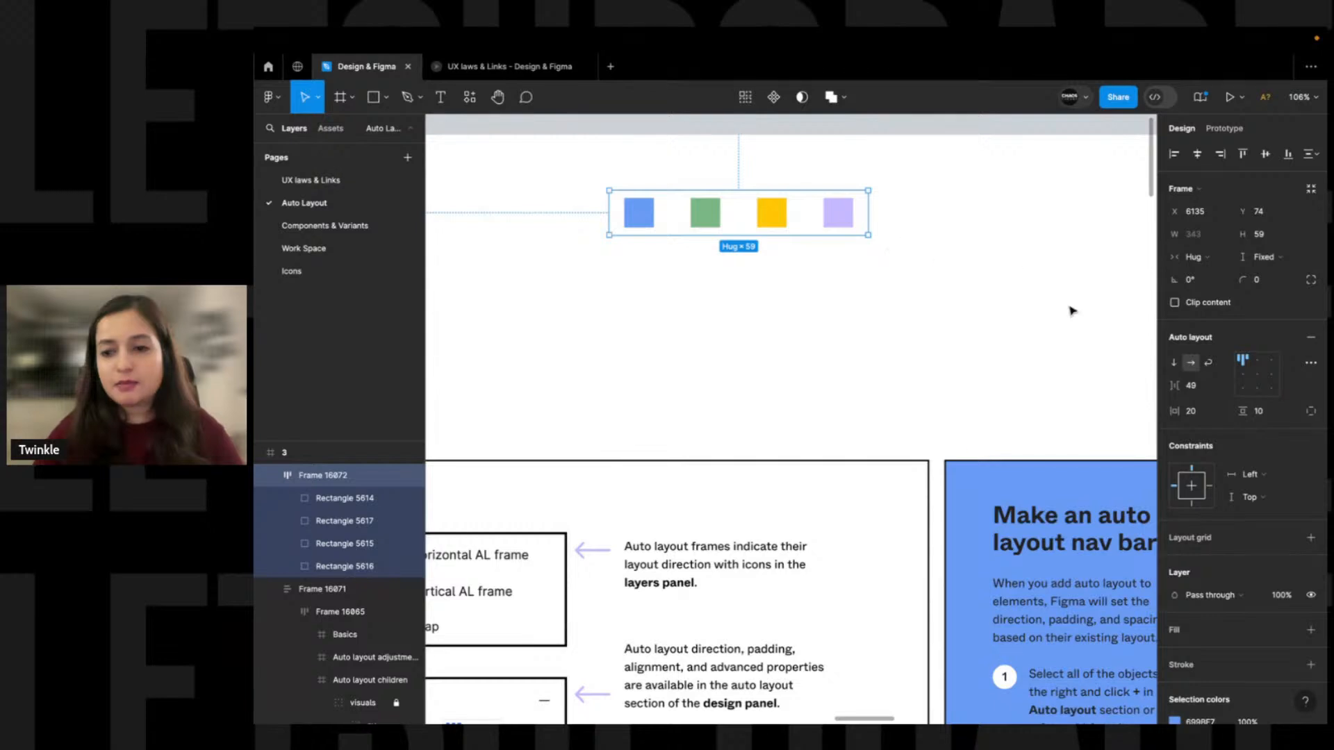
# Return the frame to vertical direction and try stretching its fixed height to 357 around all four squares
pyautogui.click(1173, 362)
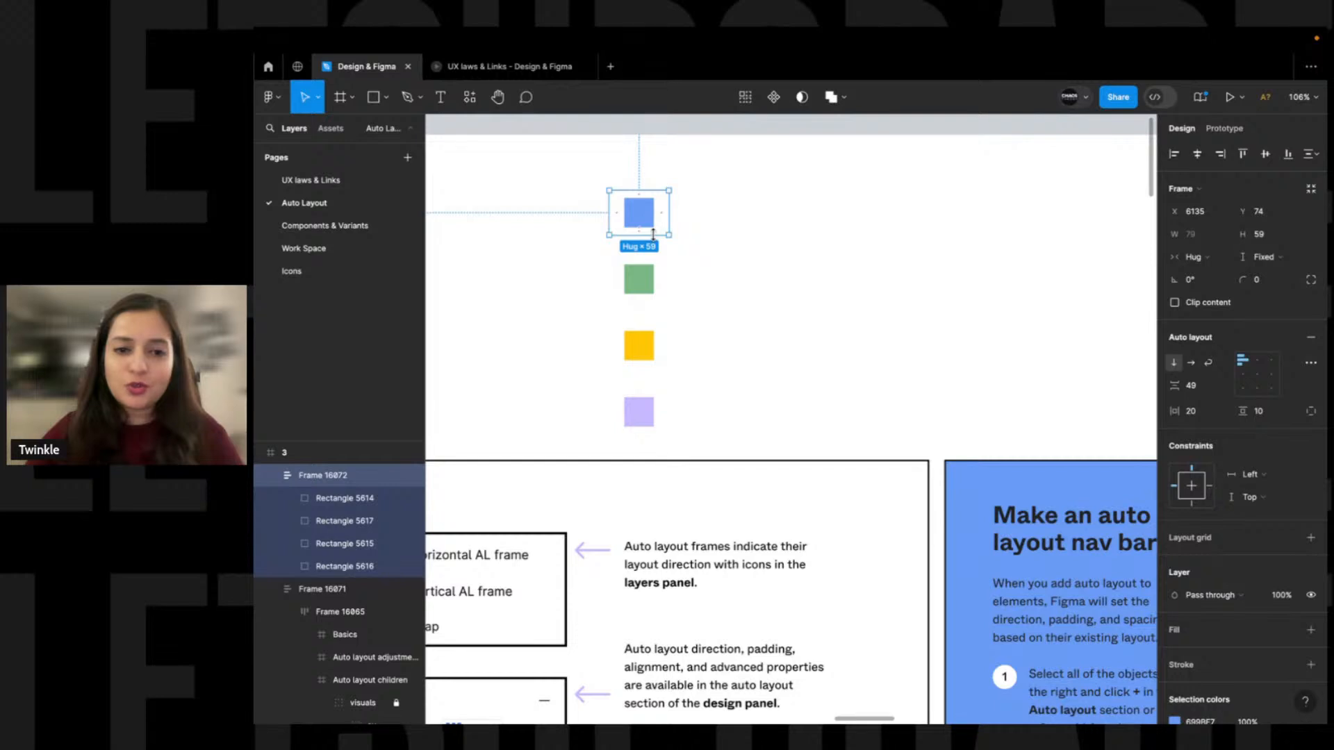
pyautogui.moveTo(654, 238); pyautogui.dragTo(654, 460)
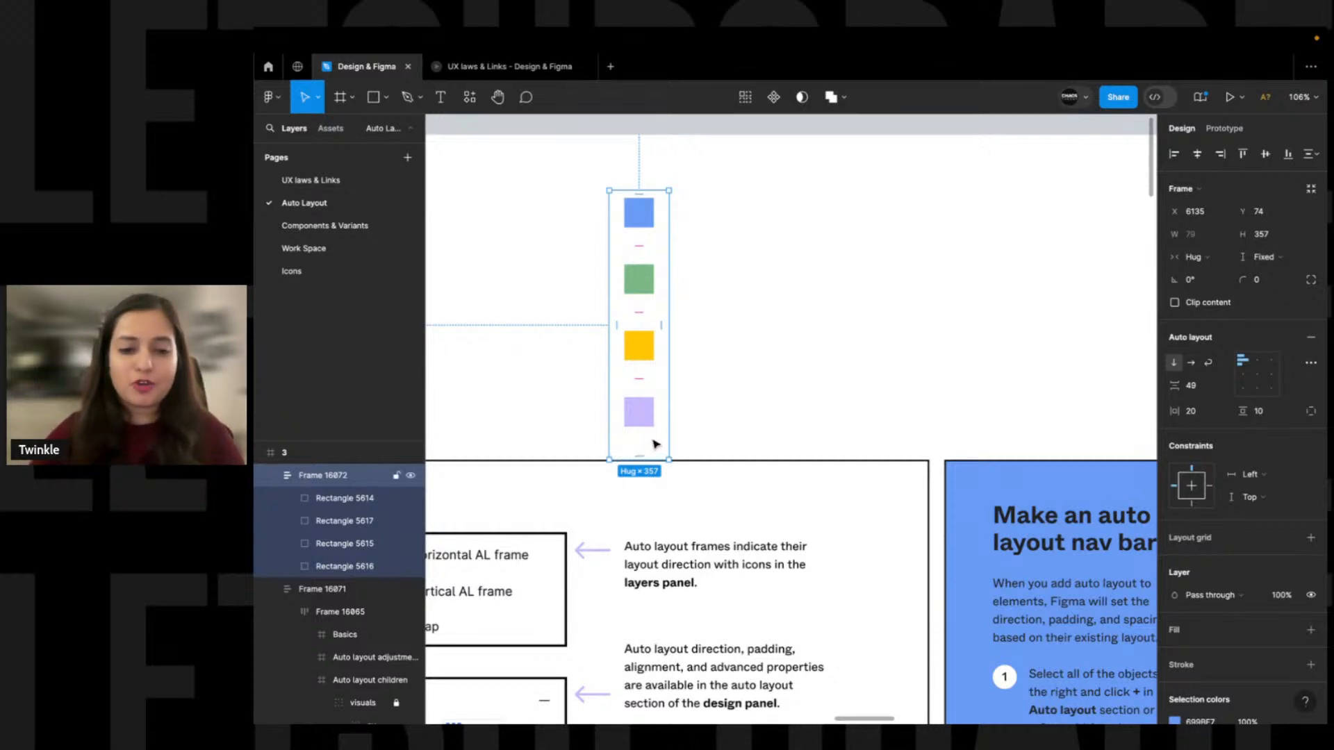
pyautogui.hotkey('ctrl', 'z')
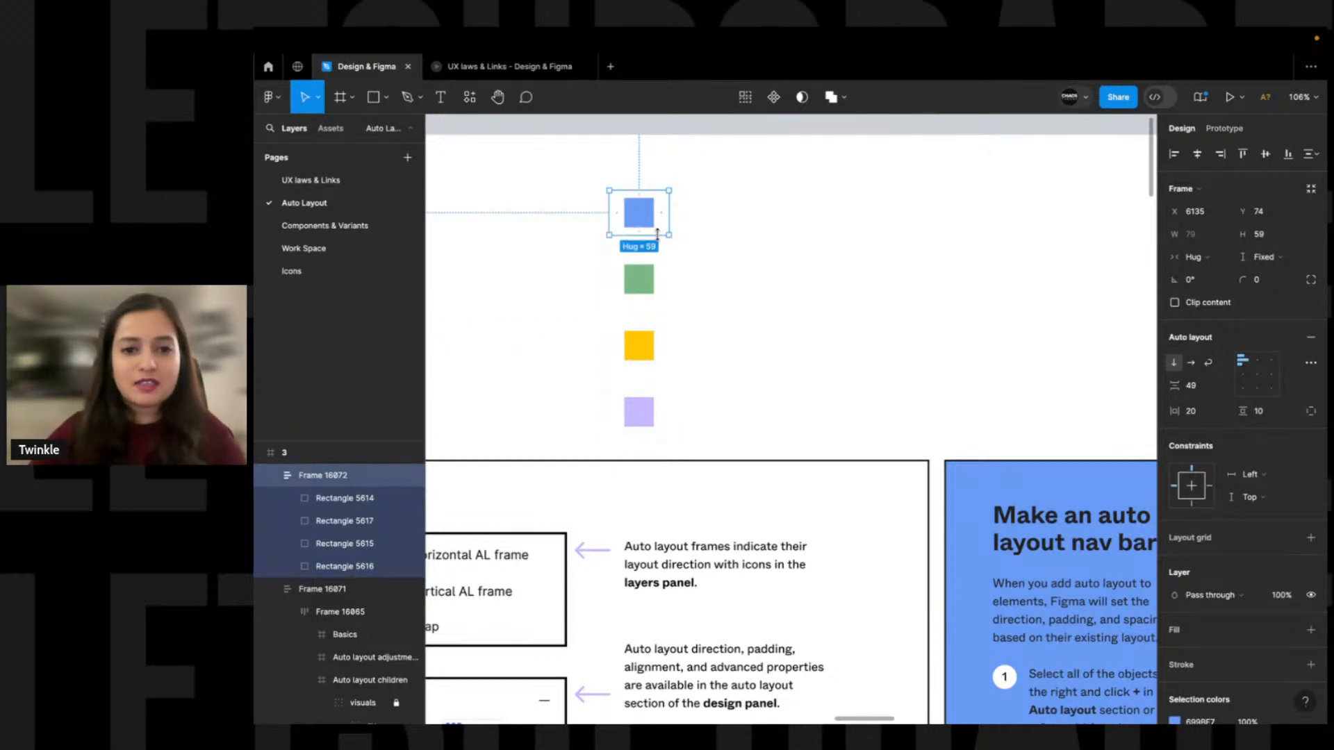
# Make the frame's height hug its contents from its lower edge, and check both resizing options
pyautogui.doubleClick(658, 235)
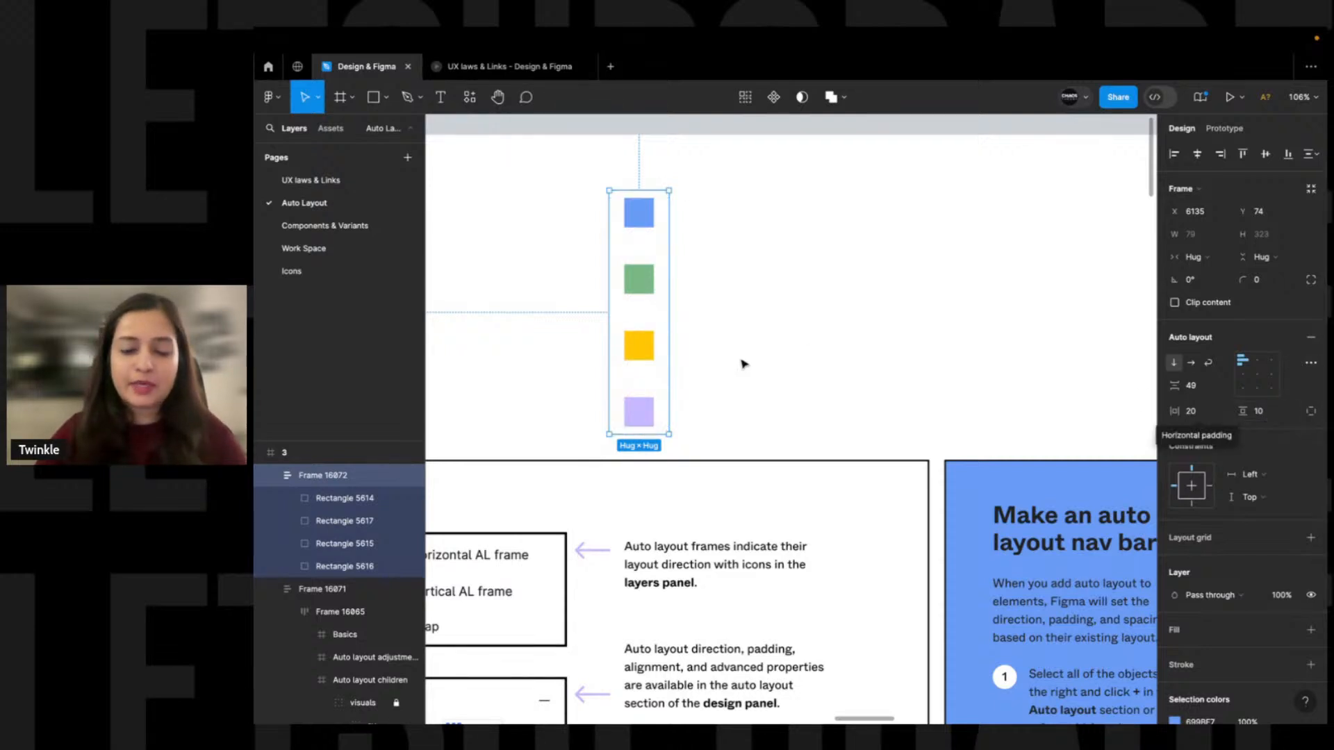
pyautogui.hotkey('ctrl', 'z')
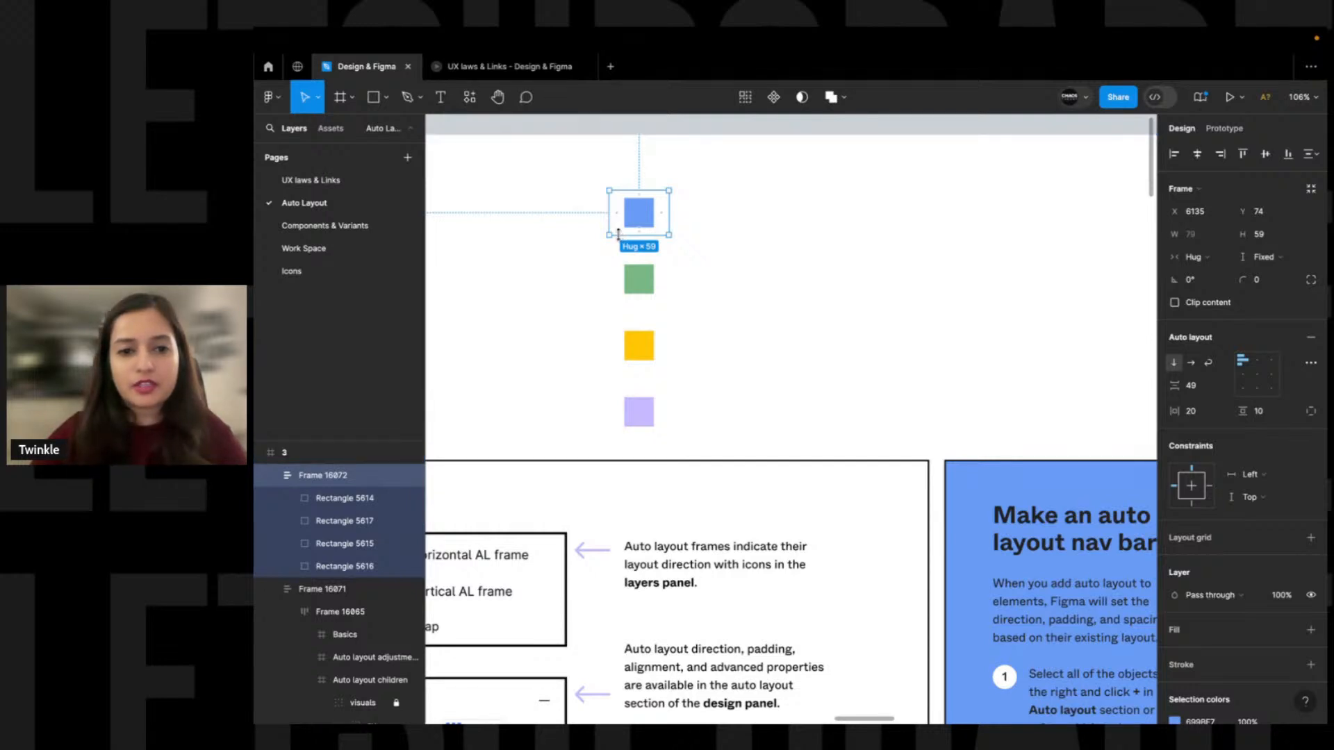
pyautogui.doubleClick(618, 234)
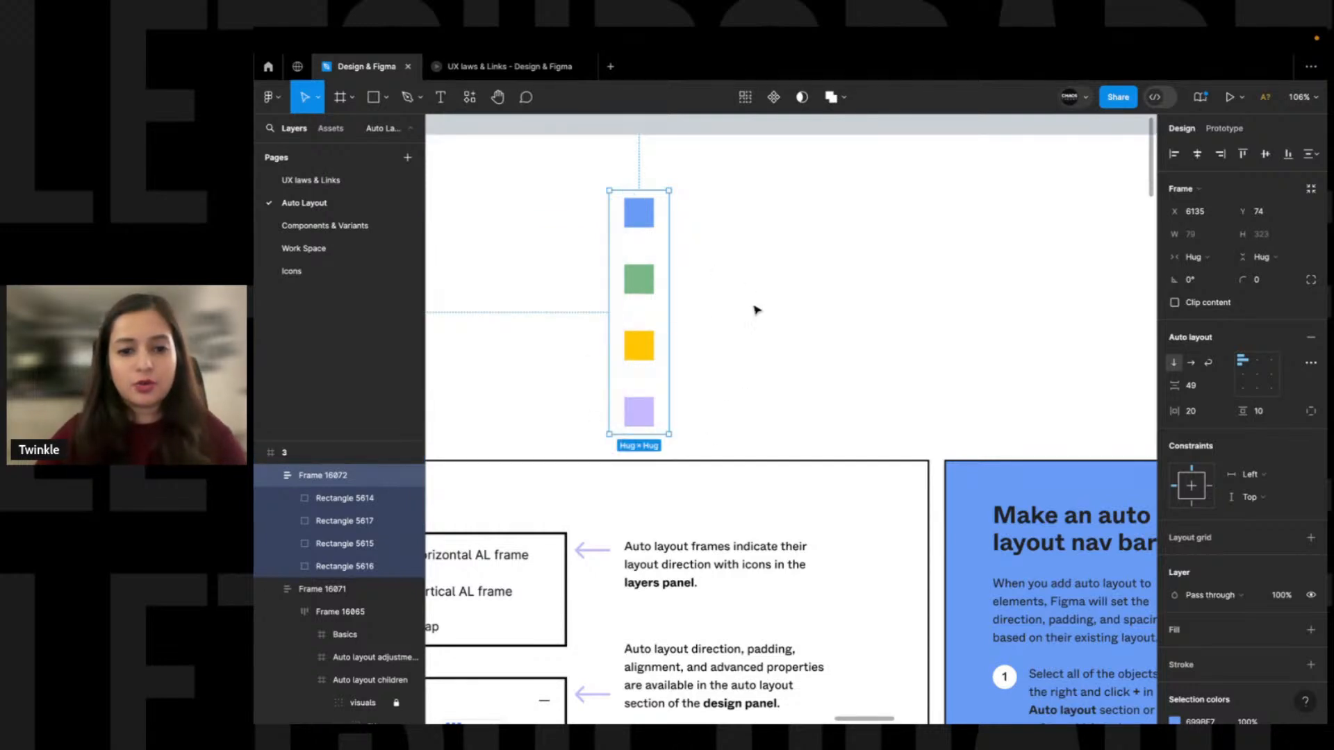
pyautogui.click(1268, 263)
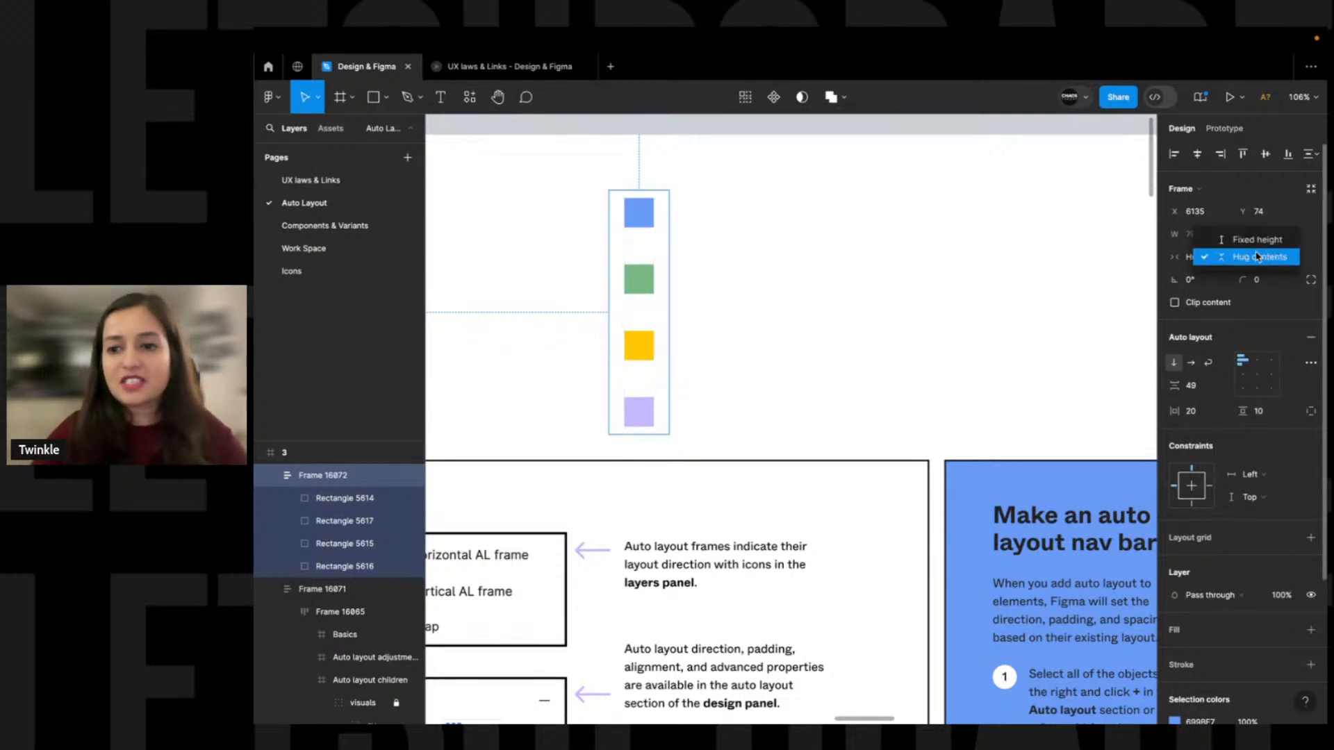
pyautogui.click(1191, 259)
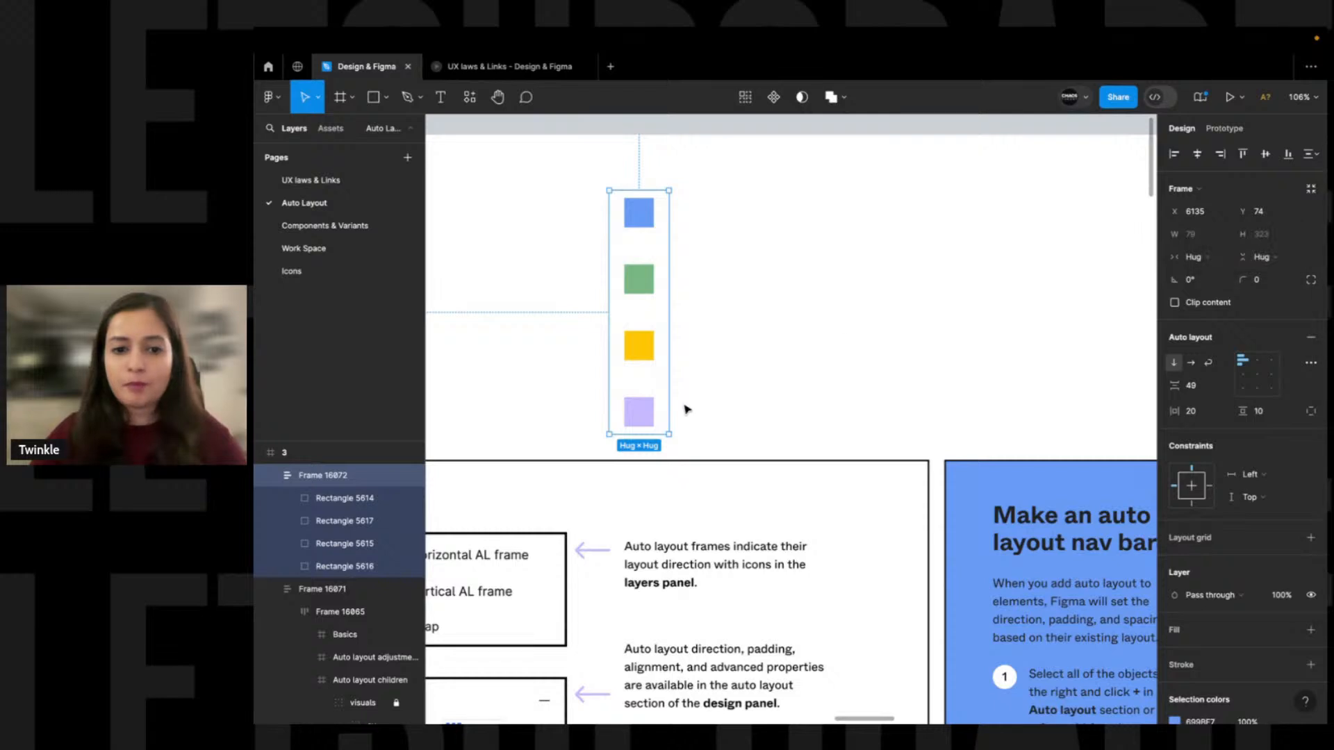
# Reselect only the frame of squares and change its auto layout direction to horizontal
pyautogui.click(721, 399)
pyautogui.moveTo(748, 179); pyautogui.dragTo(554, 512)
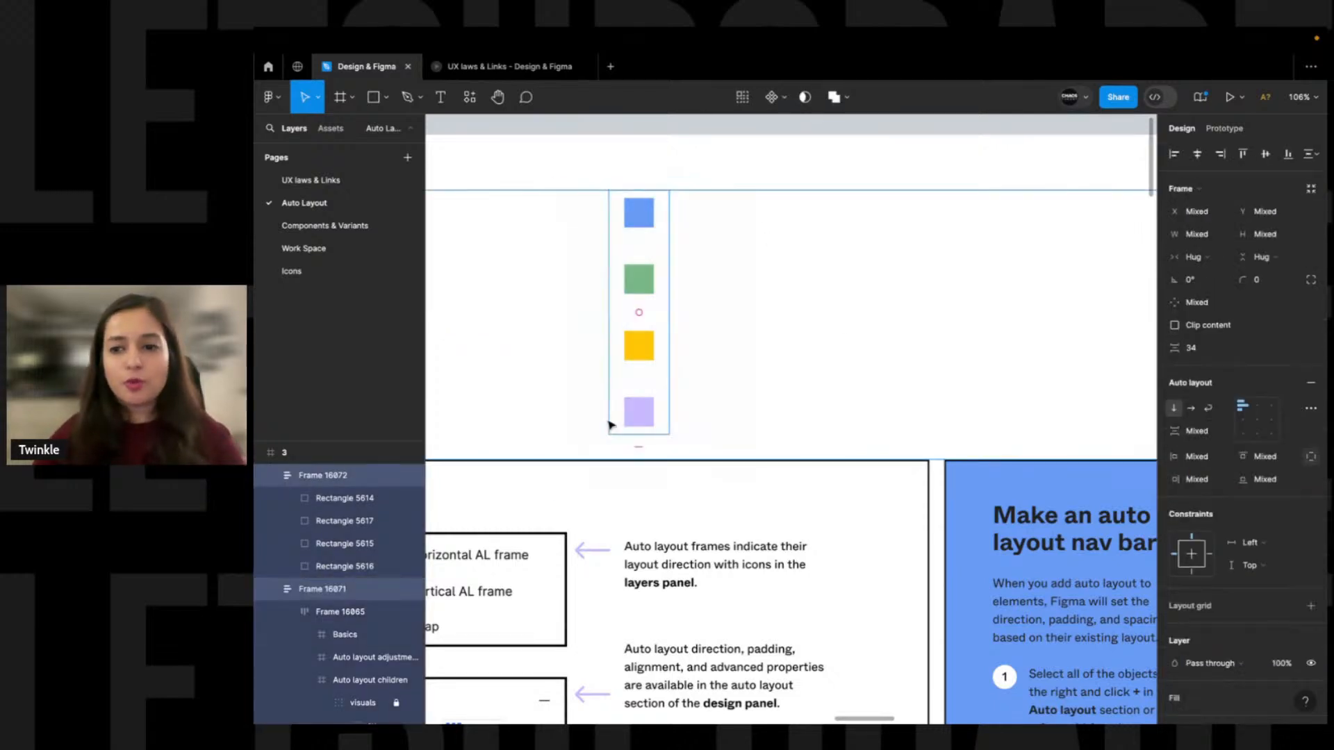
pyautogui.click(803, 326)
pyautogui.click(644, 350)
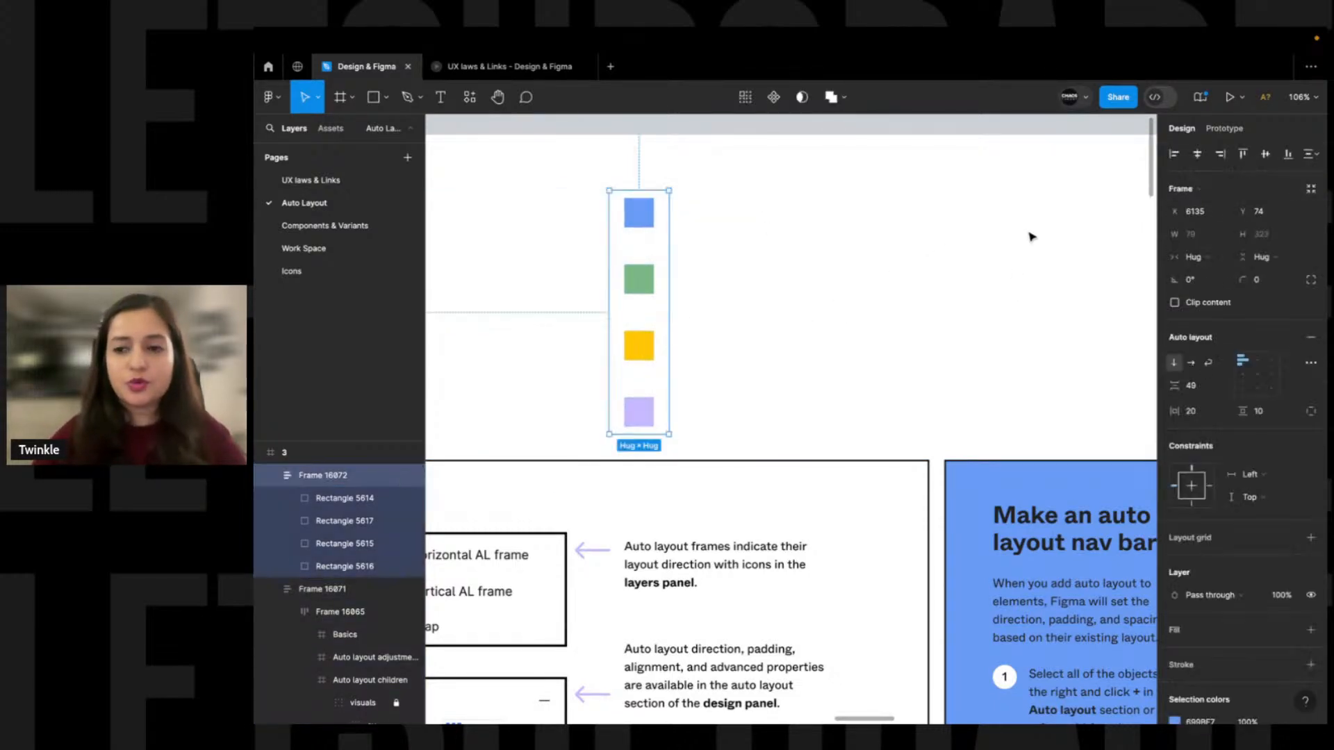
pyautogui.click(1191, 362)
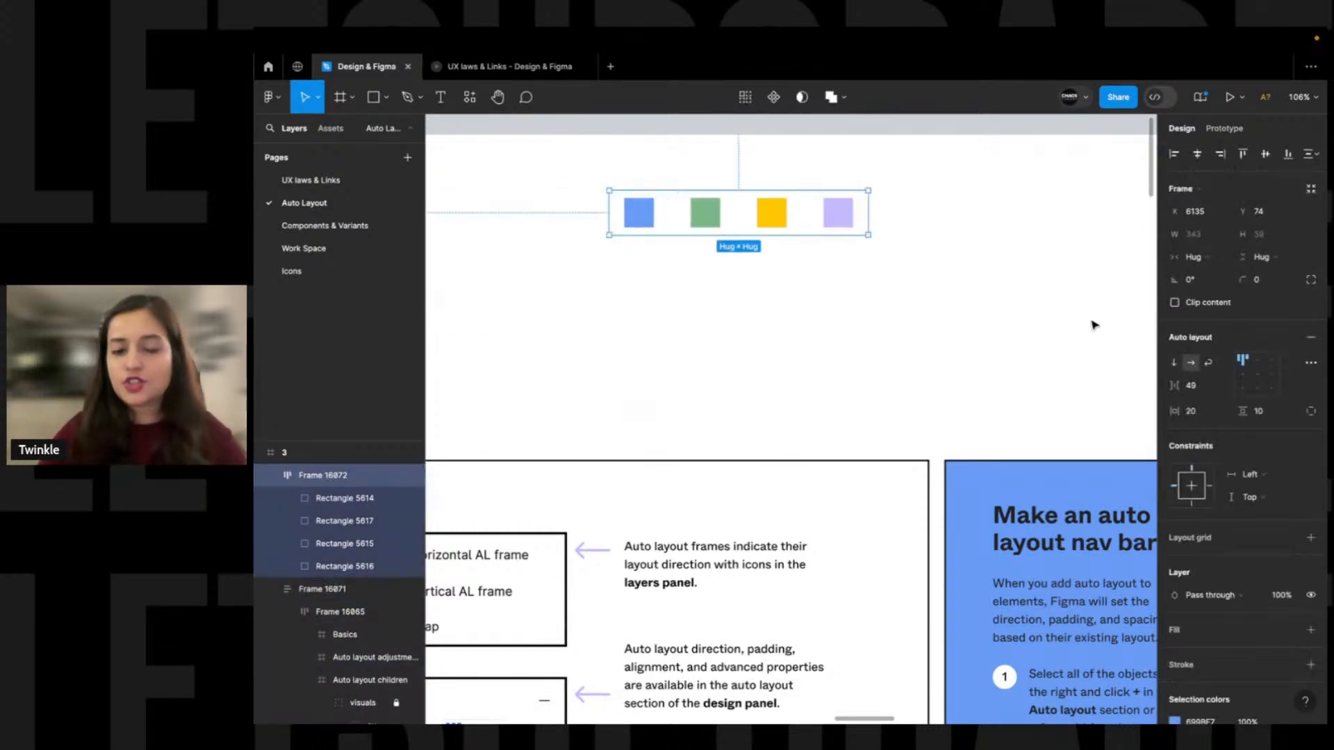
# Deselect the frame, switch to the YouTube stream in the browser to read the live chat, and return to Figma
pyautogui.click(745, 339)
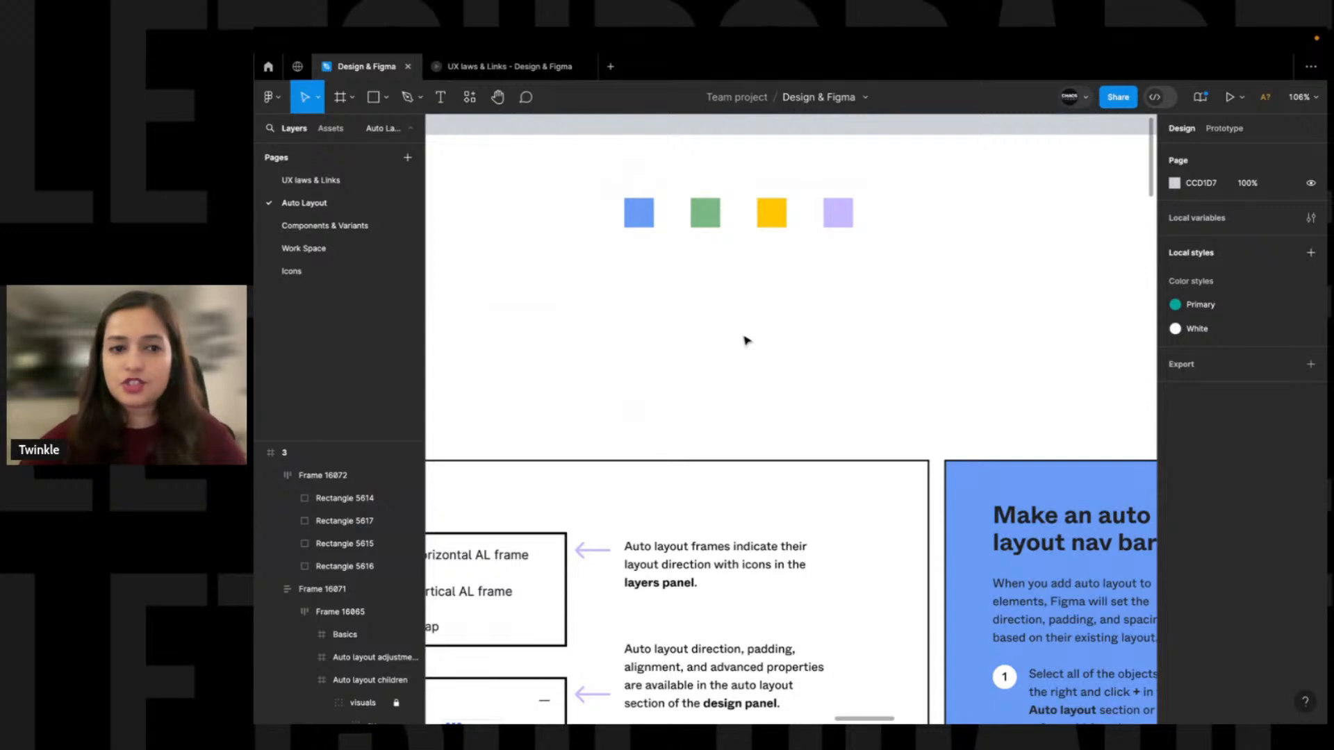
pyautogui.hotkey('ctrl', 'Right')
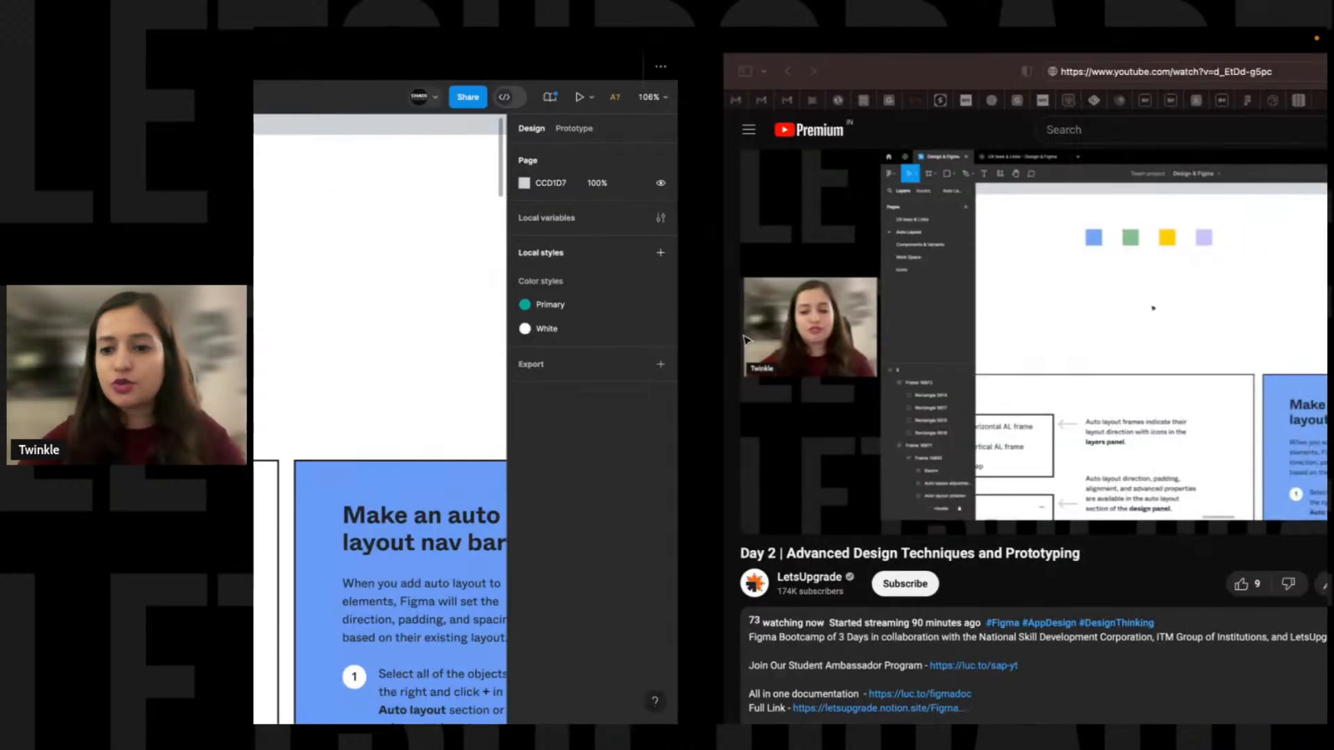
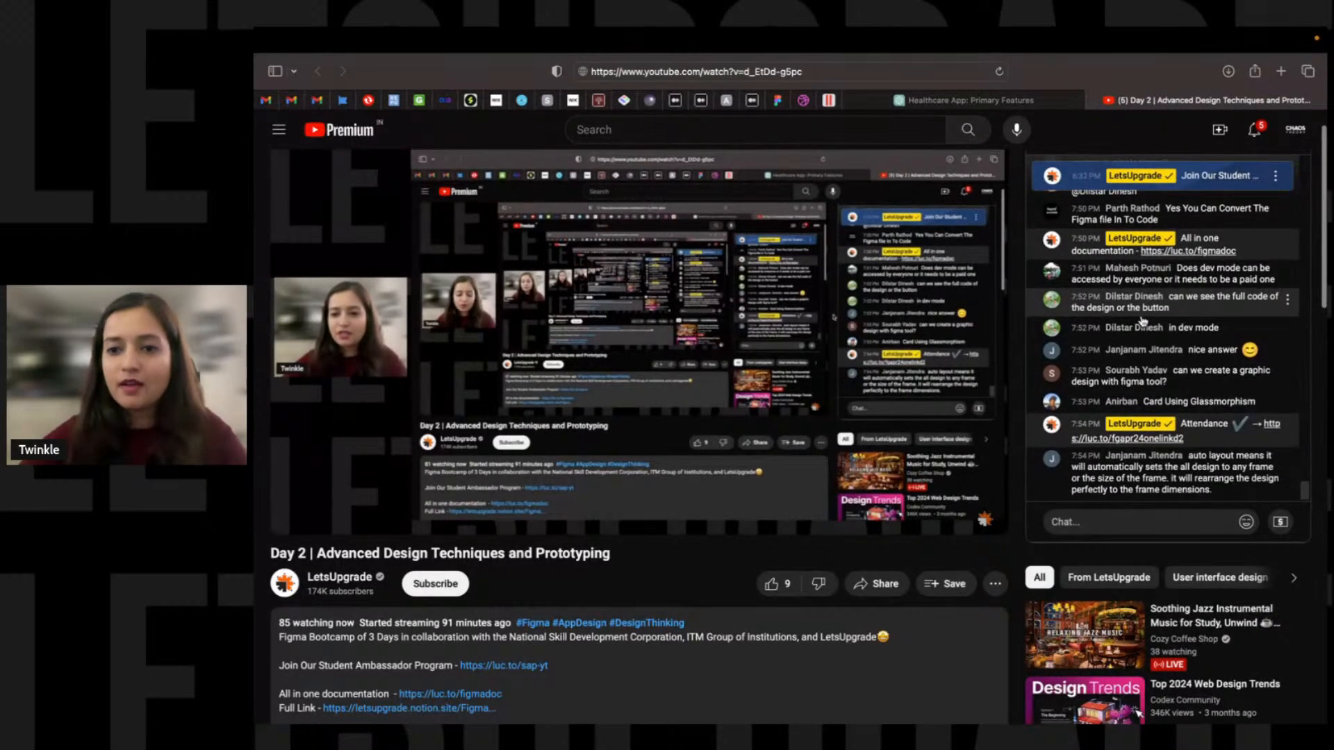
pyautogui.hotkey('ctrl', 'Left')
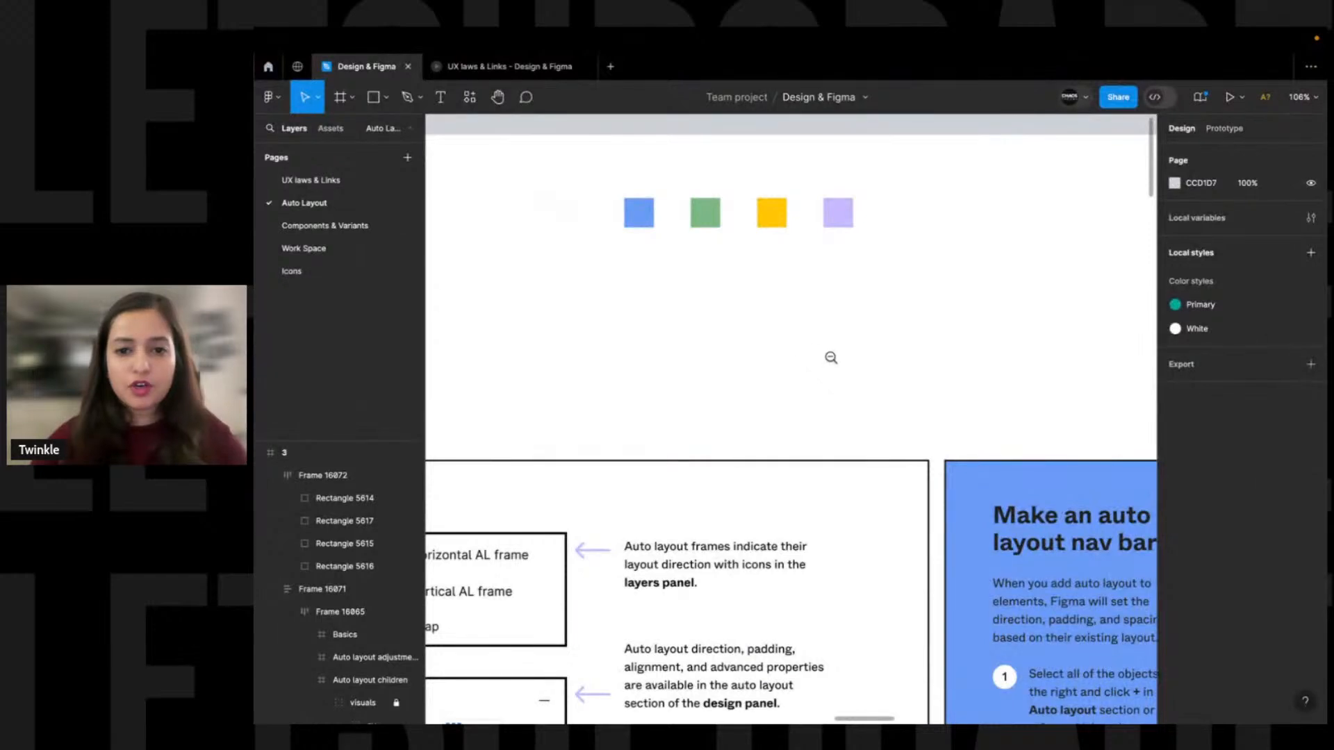
# Go to the 'Make an auto layout nav bar' exercise with its scattered buttons
pyautogui.scroll(-8, 830, 358)
pyautogui.moveTo(741, 366); pyautogui.dragTo(833, 258)
pyautogui.moveTo(764, 201); pyautogui.dragTo(833, 268)
pyautogui.moveTo(731, 241); pyautogui.dragTo(1000, 433)
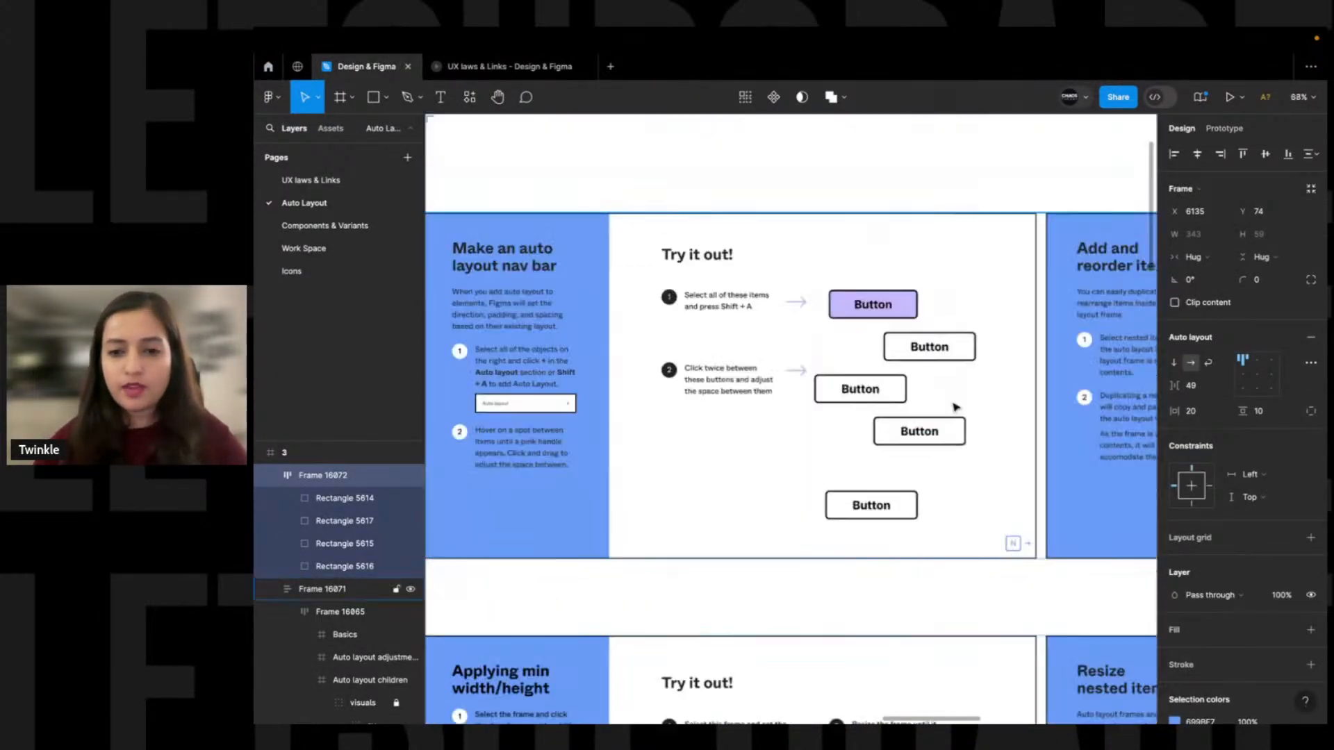
# Check the Community search results for auto layout, return to the Design & Figma file, and look over the exercises
pyautogui.click(896, 316)
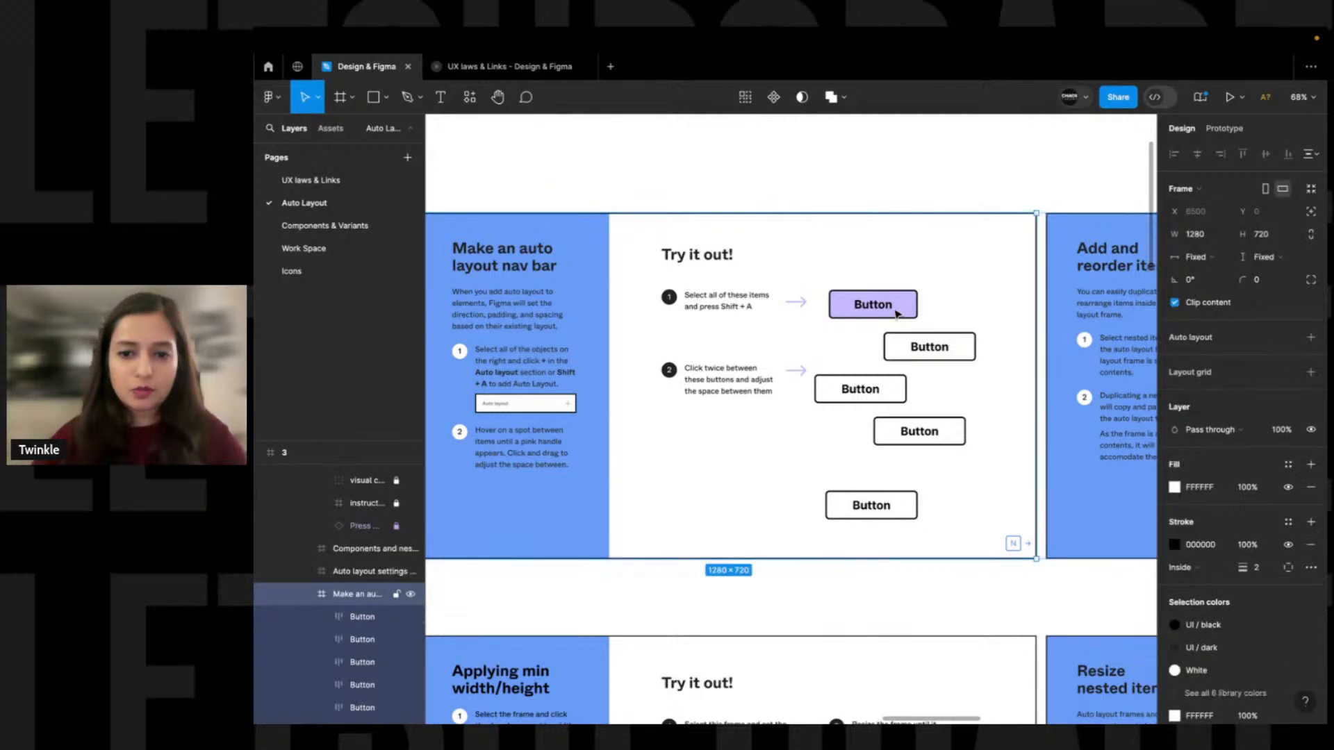
pyautogui.click(896, 314)
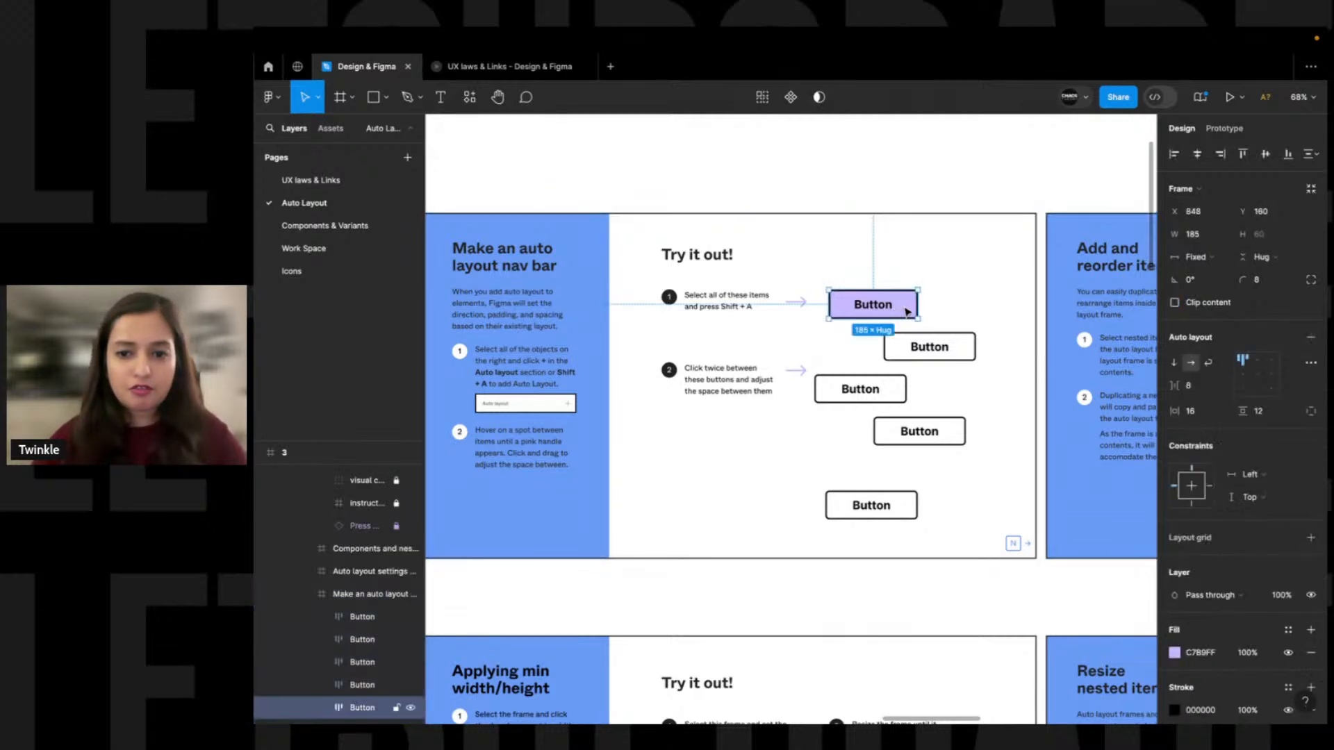
pyautogui.click(297, 66)
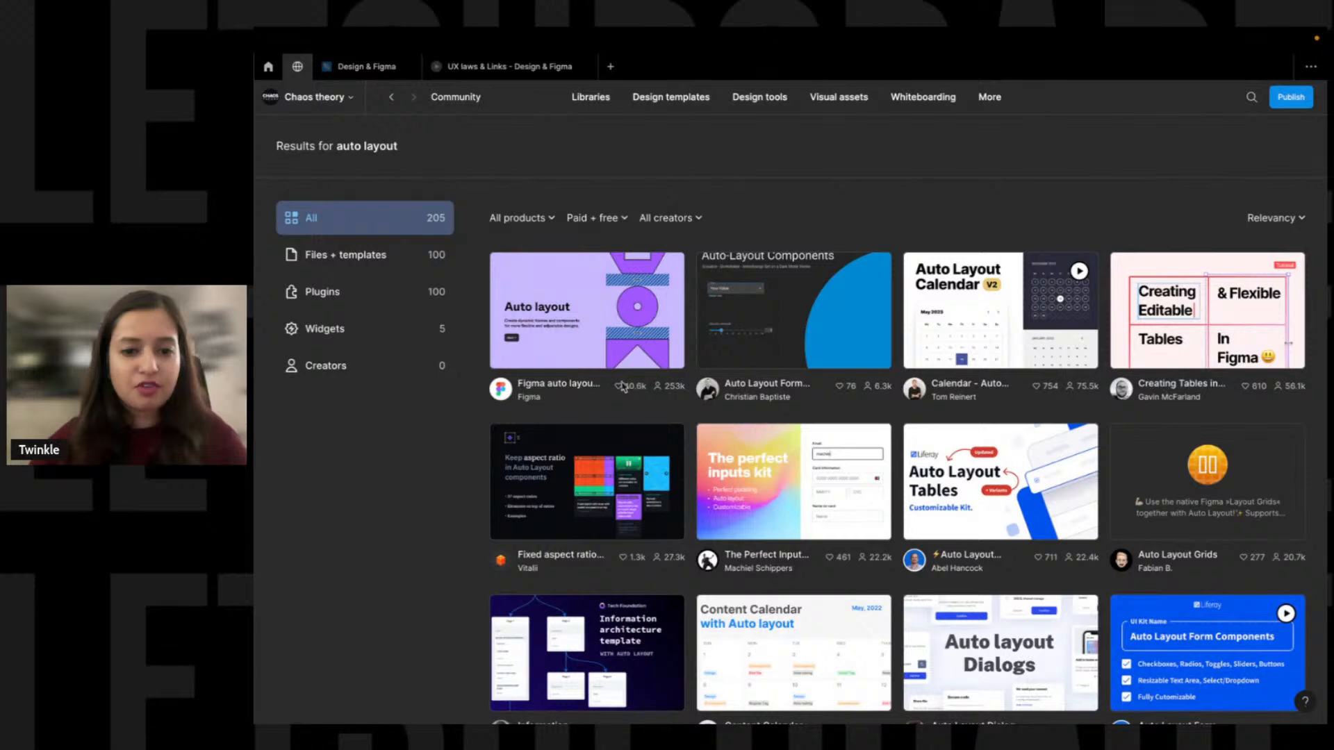
pyautogui.hotkey('ctrl', 'Tab')
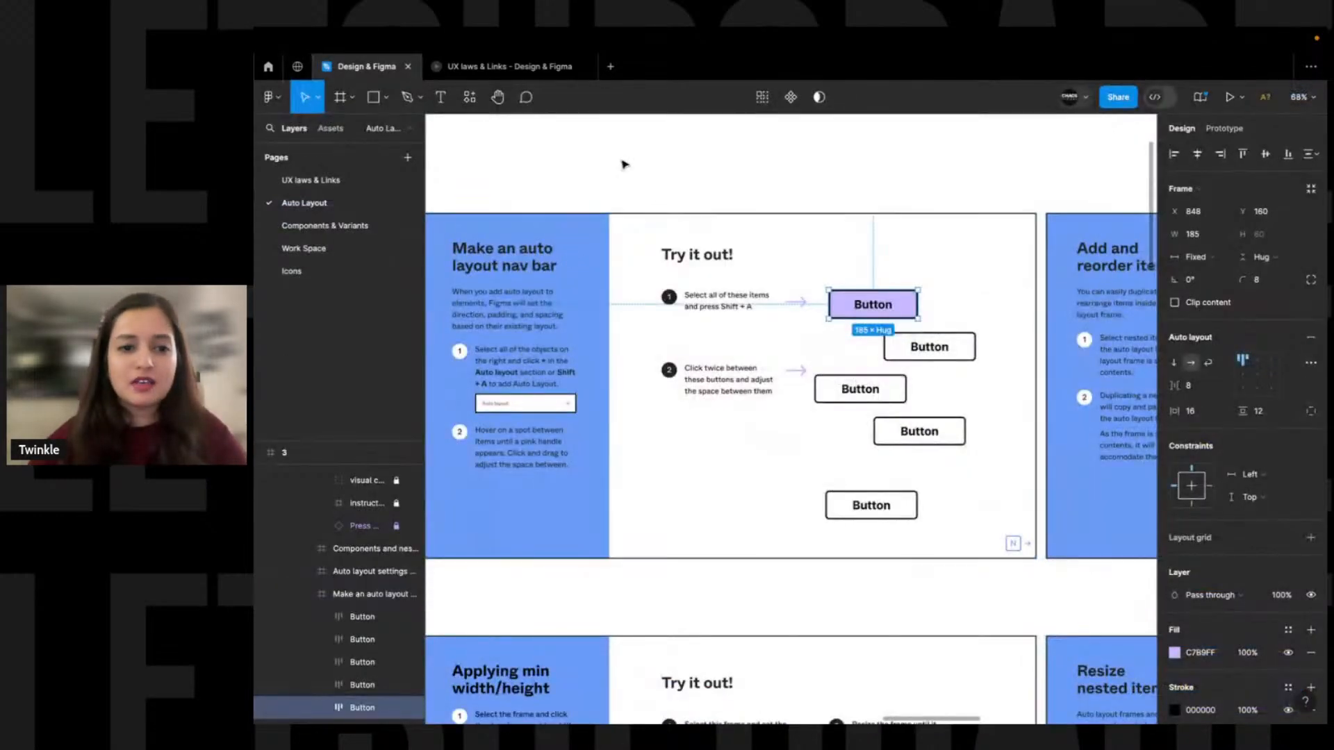
pyautogui.click(643, 171)
pyautogui.scroll(-10, 649, 179)
pyautogui.hscroll(-3, 657, 186)
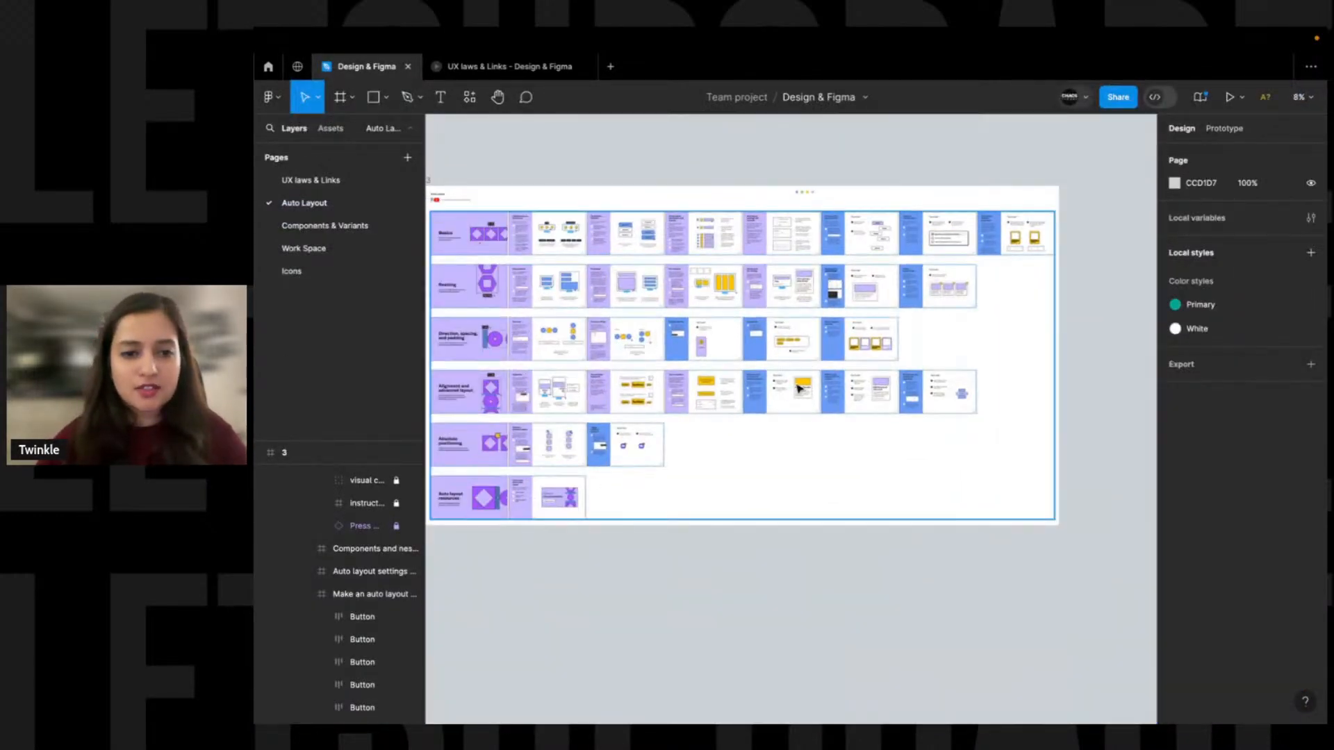
pyautogui.scroll(10, 860, 331)
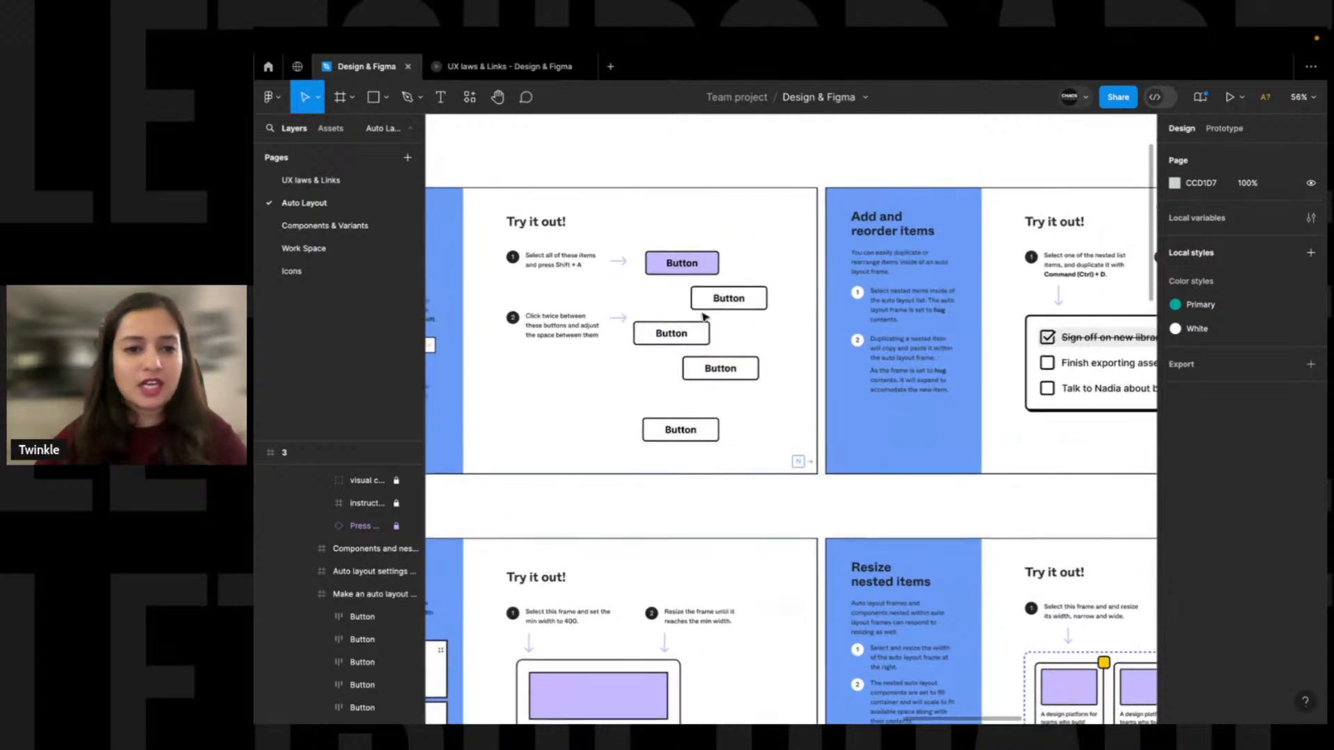
pyautogui.hscroll(-3, 730, 318)
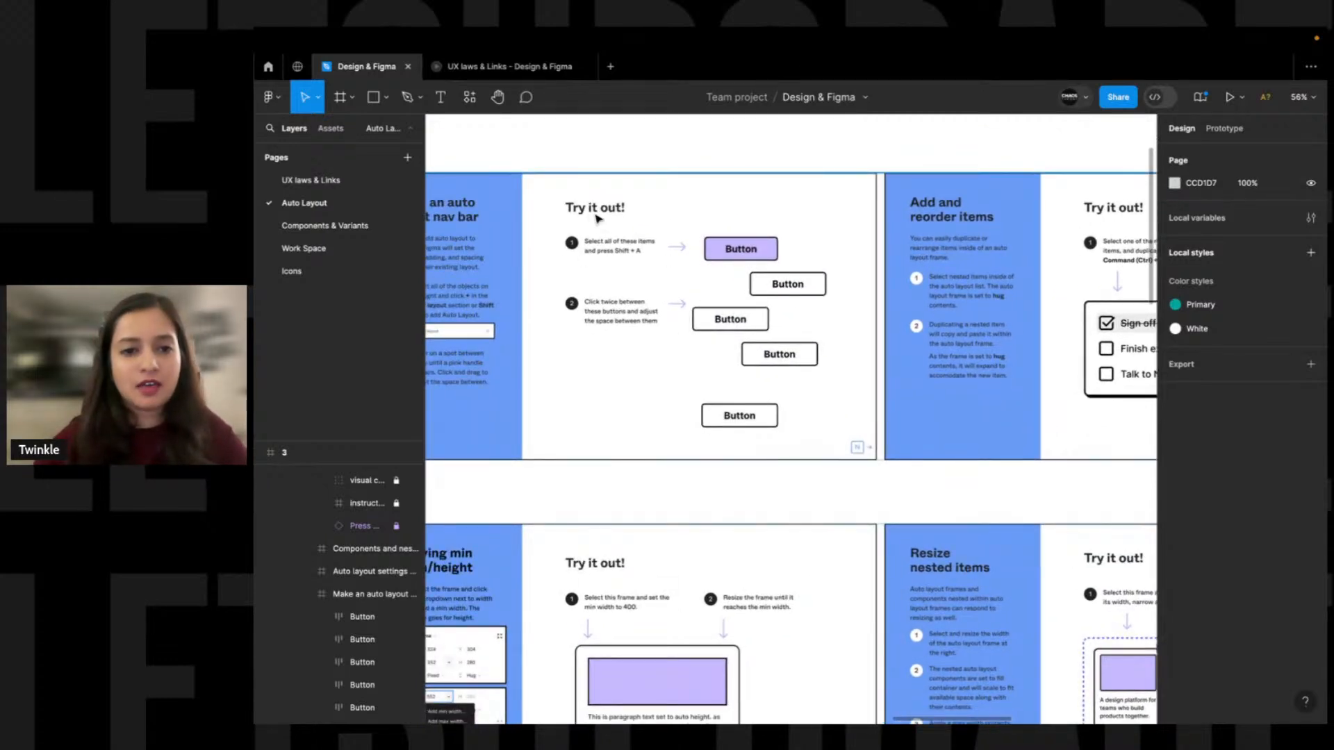
# Select all five buttons in the 'Make an auto layout nav bar' exercise and apply auto layout to them
pyautogui.click(601, 214)
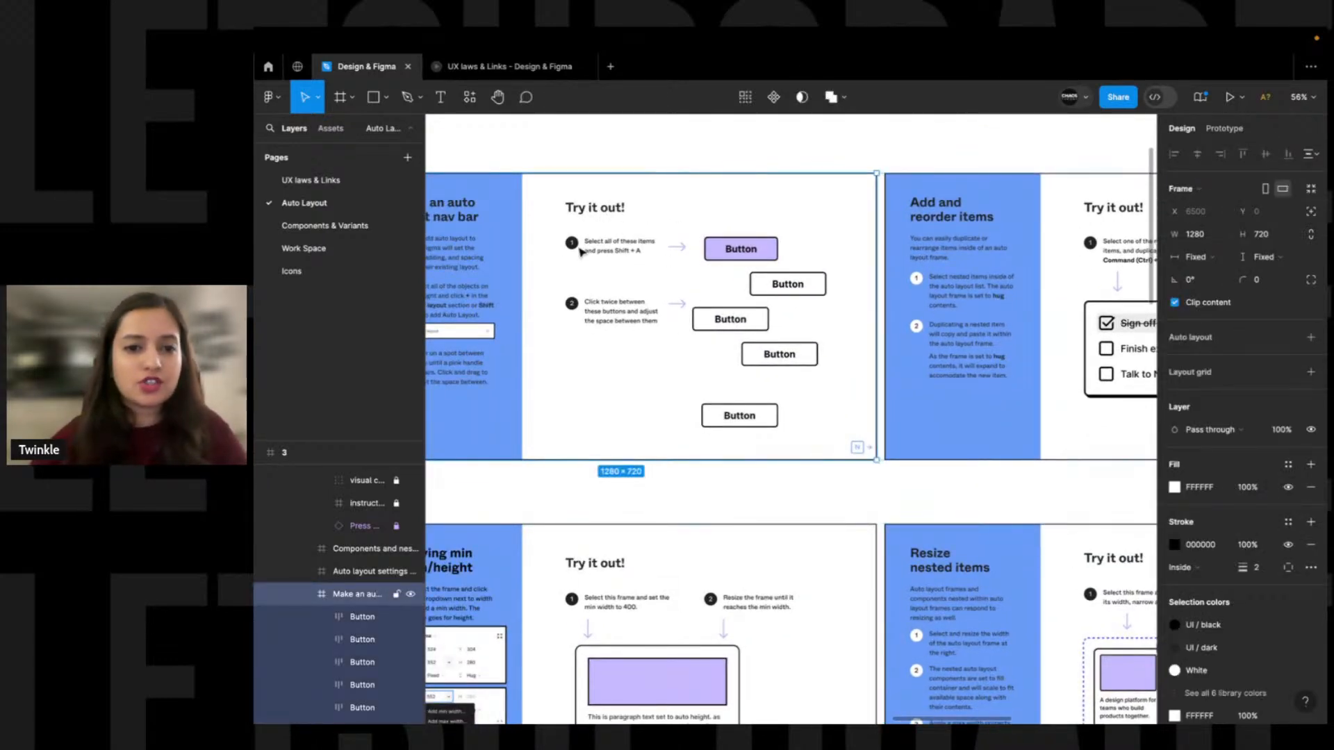
pyautogui.click(754, 251)
pyautogui.click(753, 252)
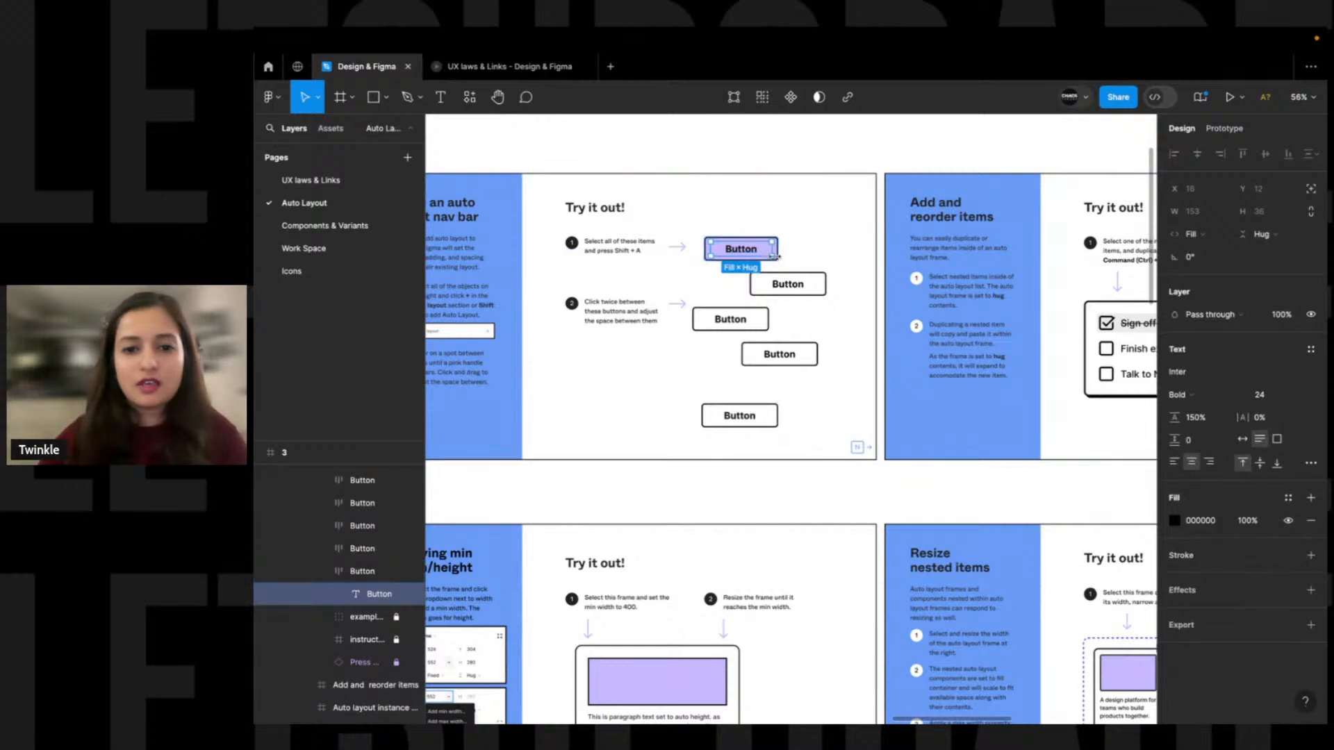
pyautogui.click(784, 276)
pyautogui.keyDown('shift'); pyautogui.click(741, 248); pyautogui.keyUp('shift')
pyautogui.keyDown('shift'); pyautogui.click(730, 319); pyautogui.keyUp('shift')
pyautogui.keyDown('shift'); pyautogui.click(779, 354); pyautogui.keyUp('shift')
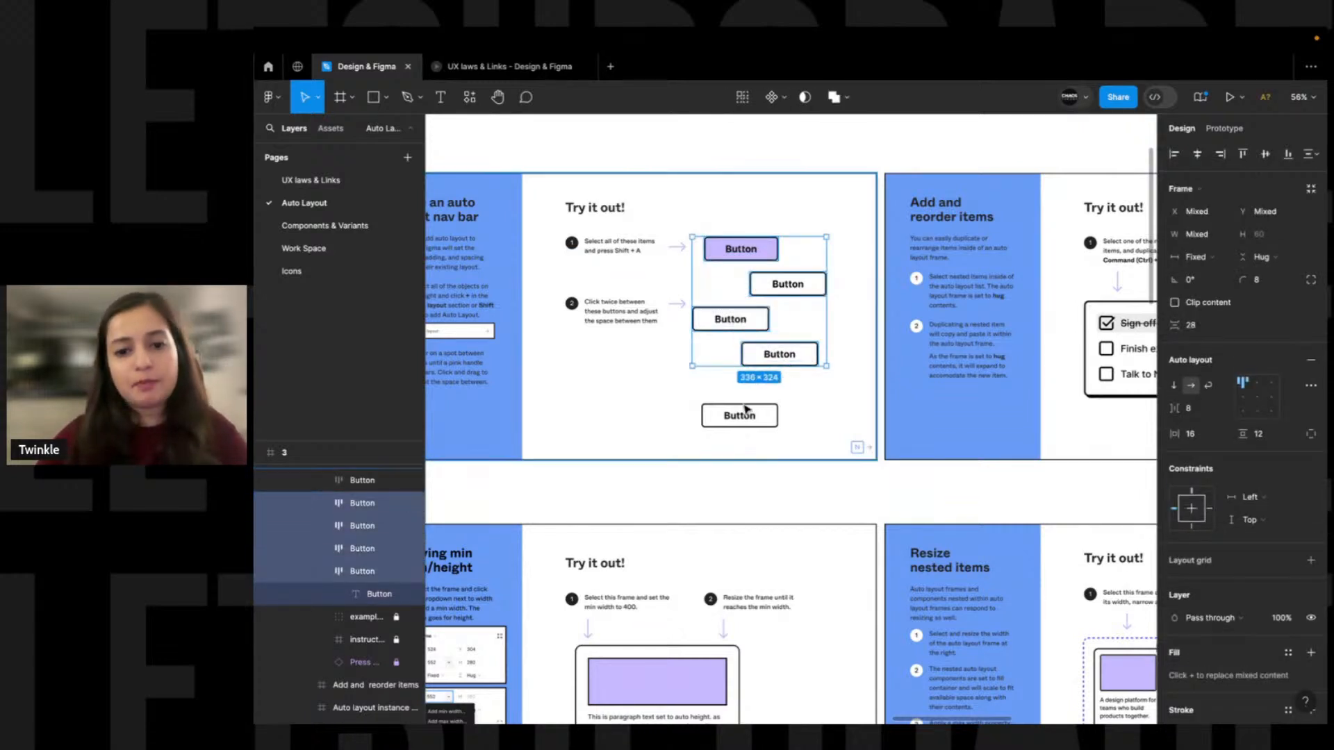
pyautogui.keyDown('shift'); pyautogui.click(757, 415); pyautogui.keyUp('shift')
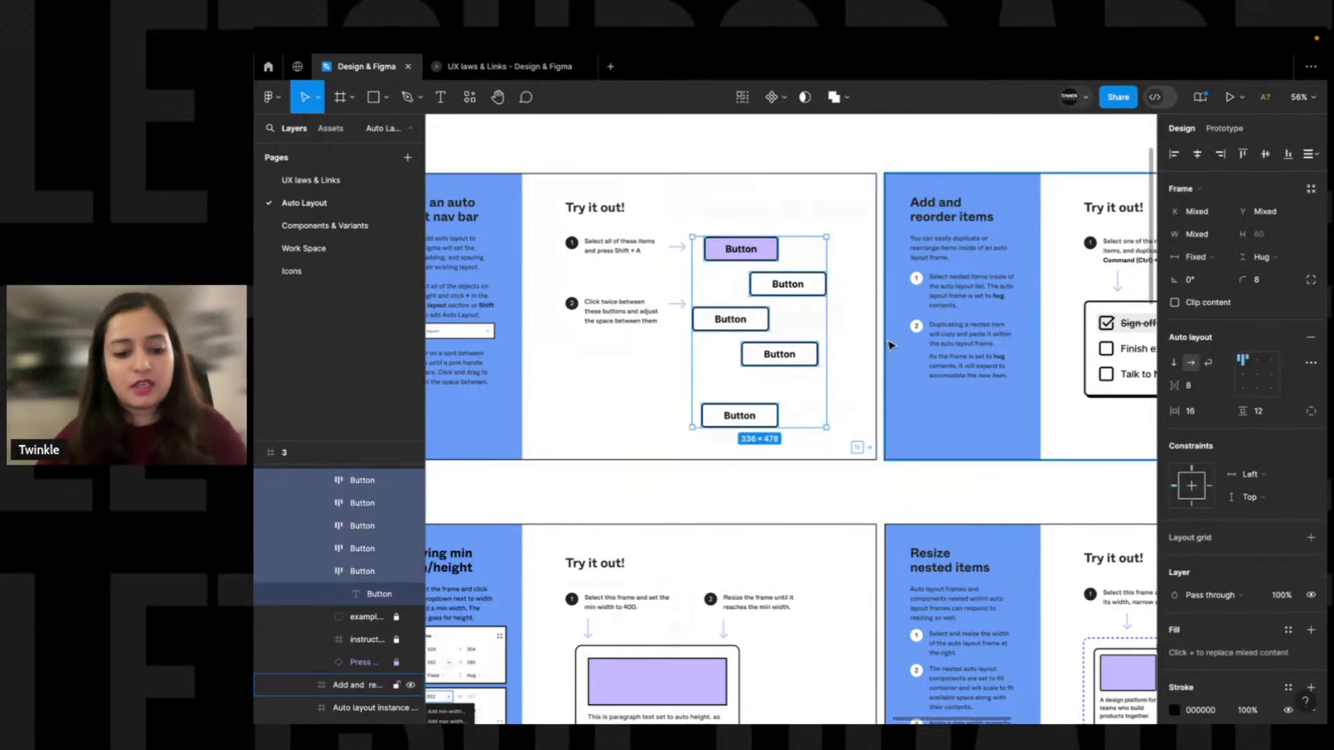
pyautogui.hotkey('shift', 'a')
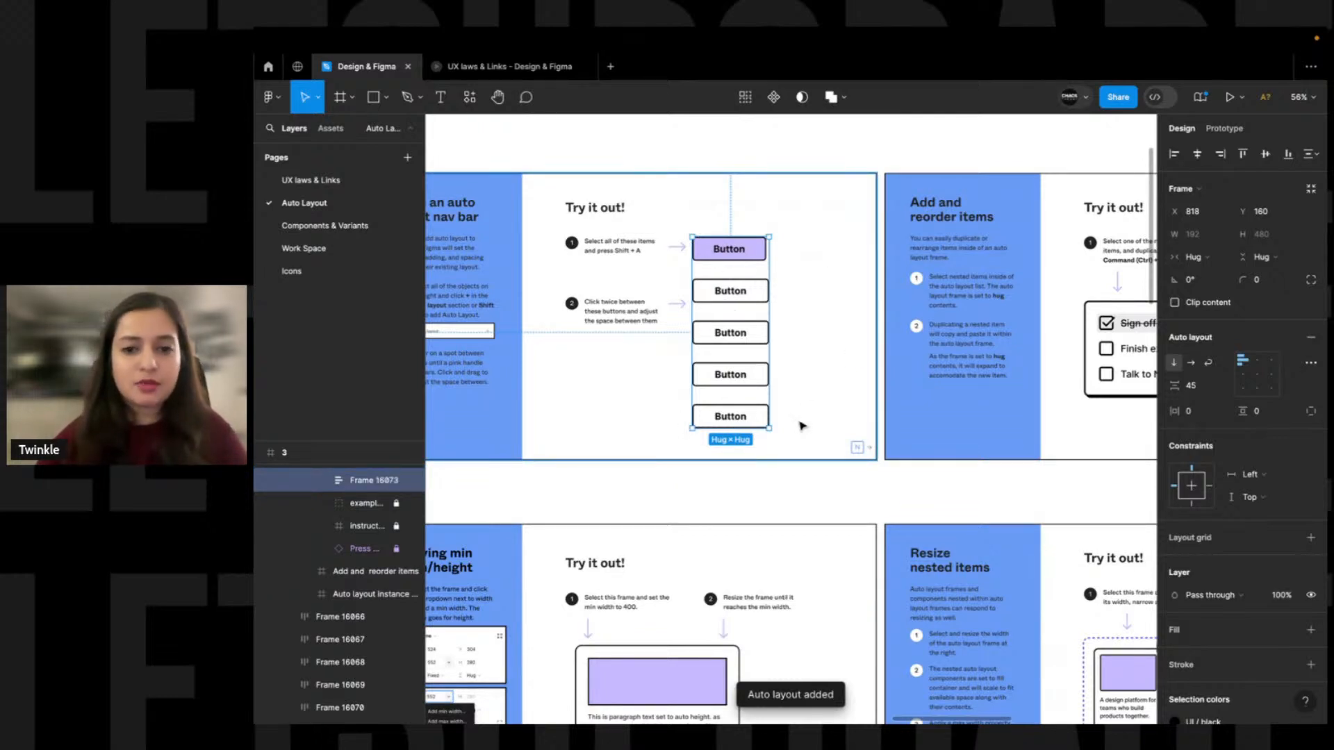
# Set the vertical spacing between the stacked buttons to 20
pyautogui.moveTo(653, 232); pyautogui.dragTo(876, 499)
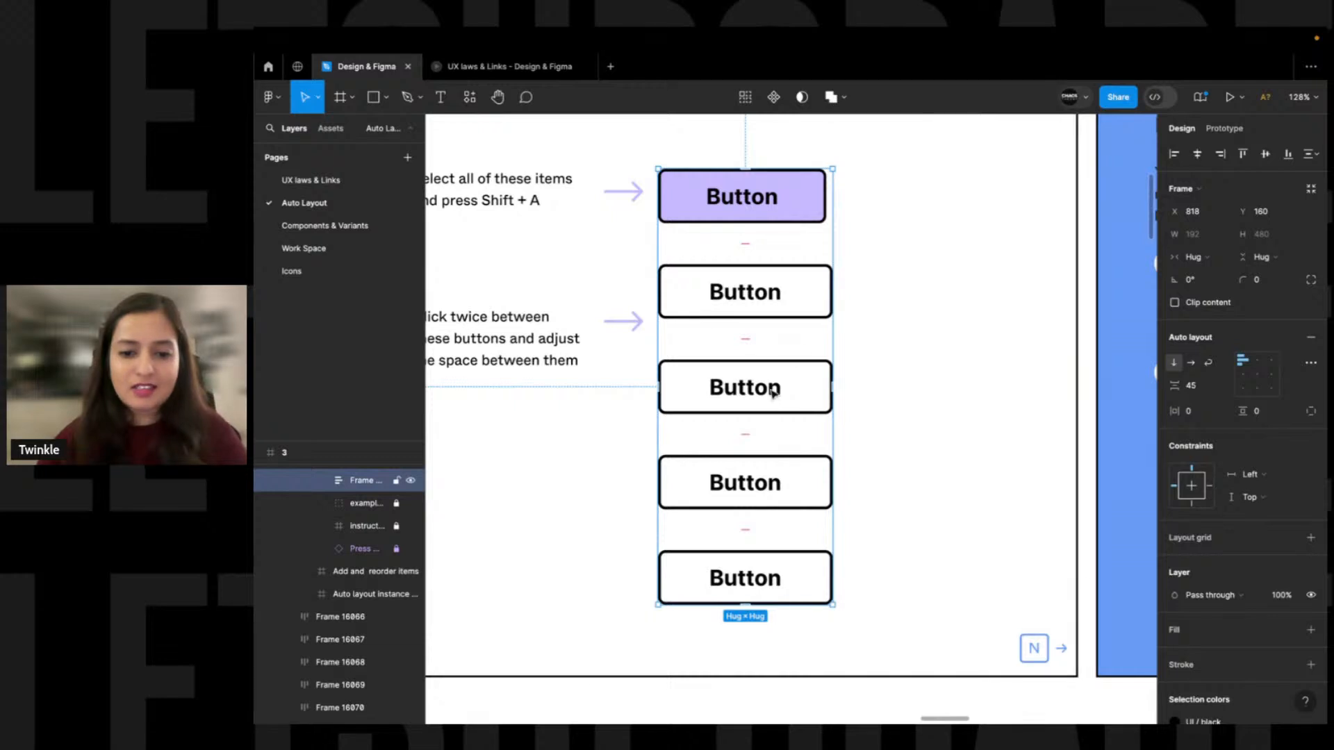
pyautogui.click(1194, 385)
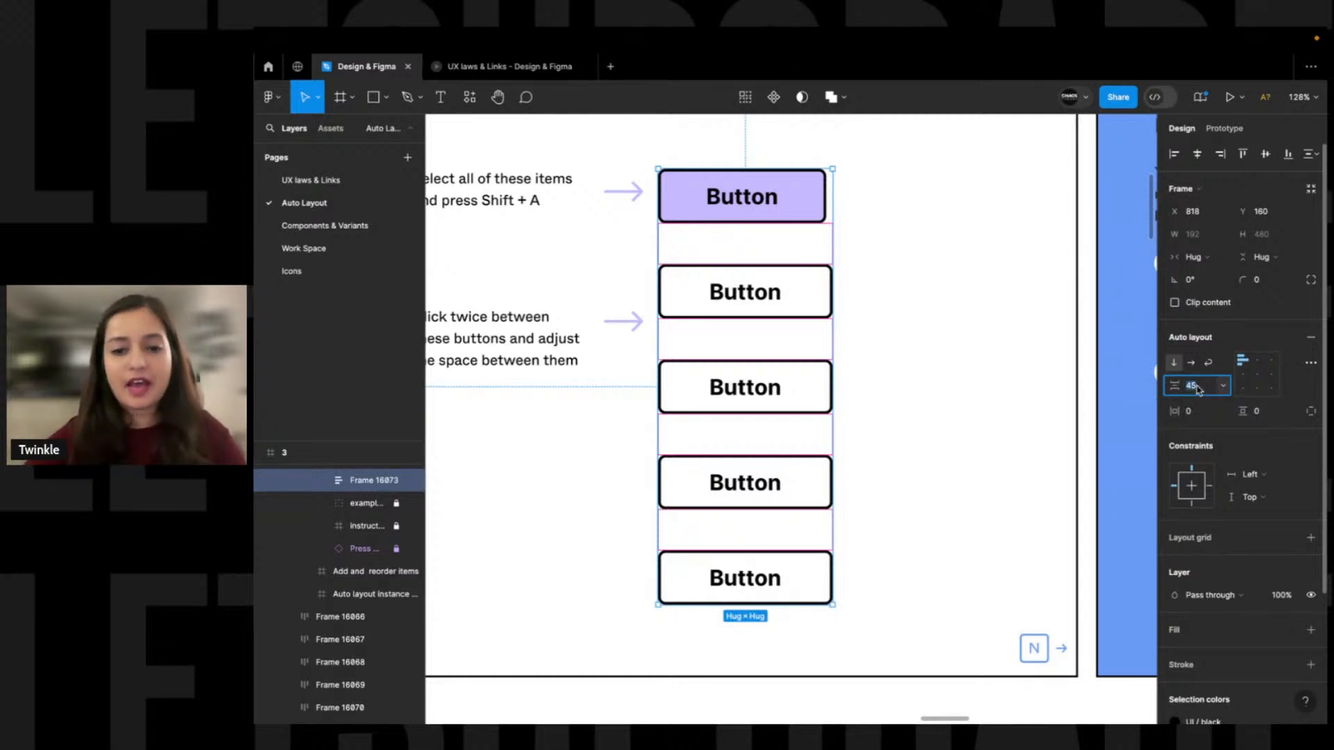
pyautogui.write('20')
pyautogui.press('Return')
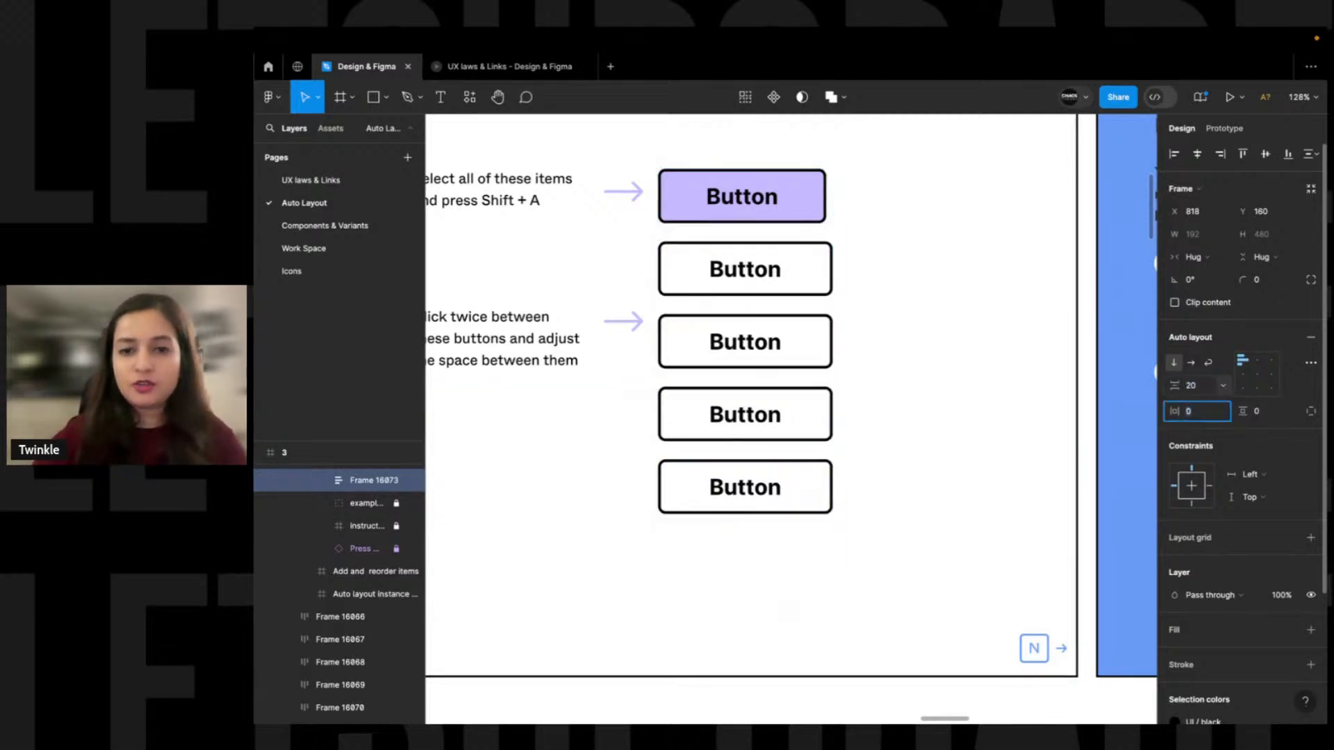
pyautogui.press('Tab')
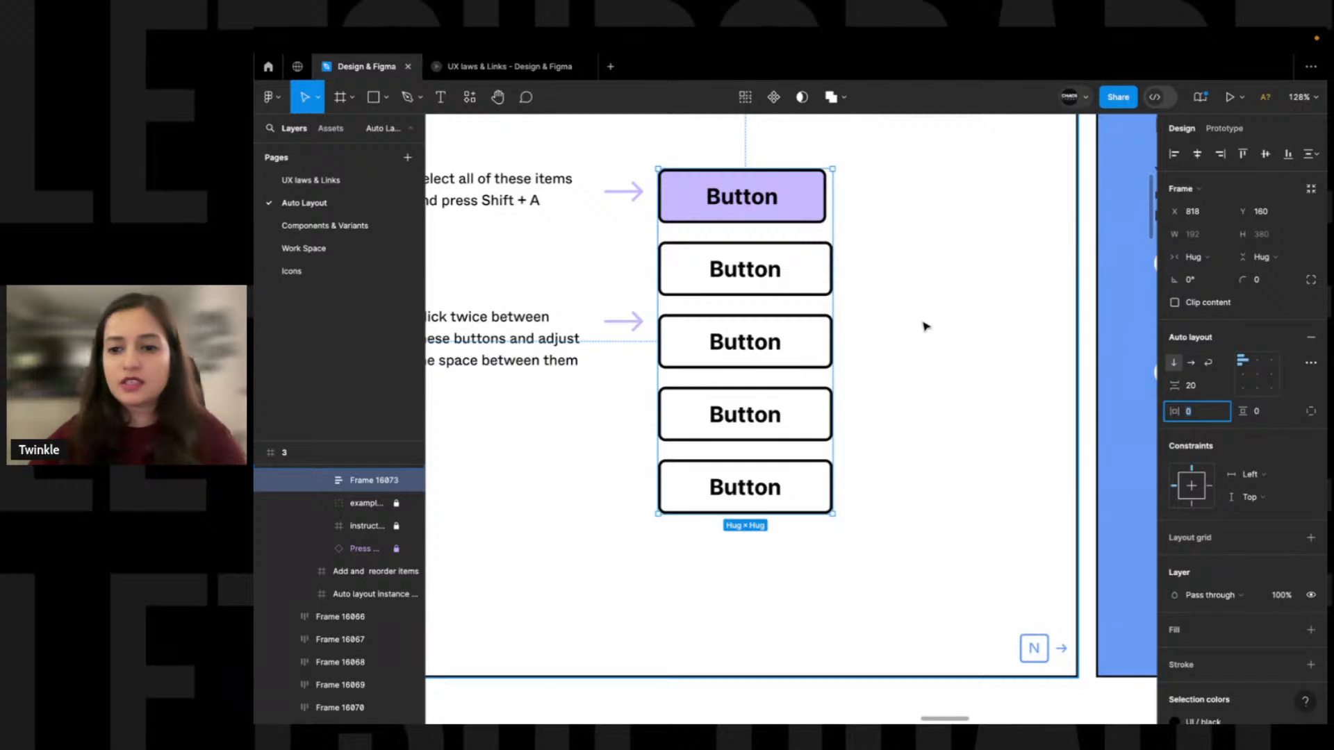
pyautogui.hotkey('alt', 'h')
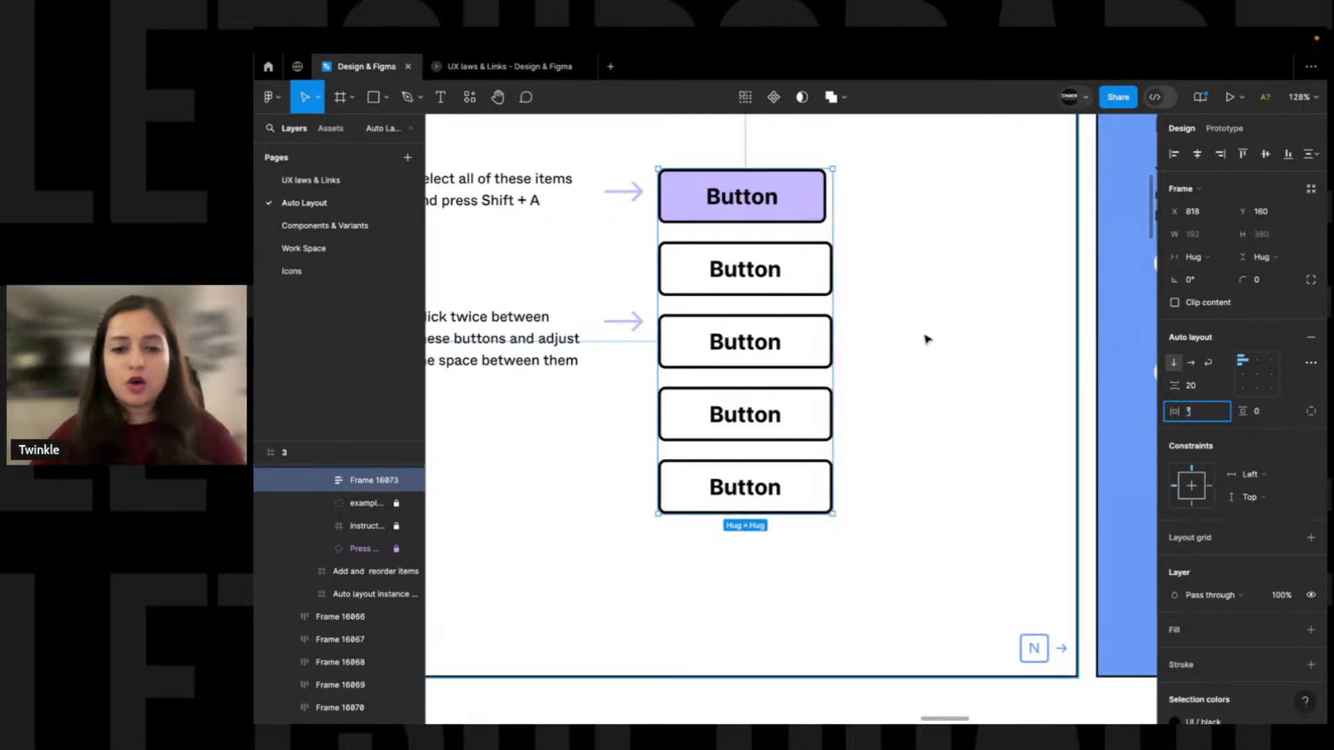
# Undo the spacing change on the stacked buttons and deselect their frame
pyautogui.press('Escape')
pyautogui.hotkey('ctrl', 'z')
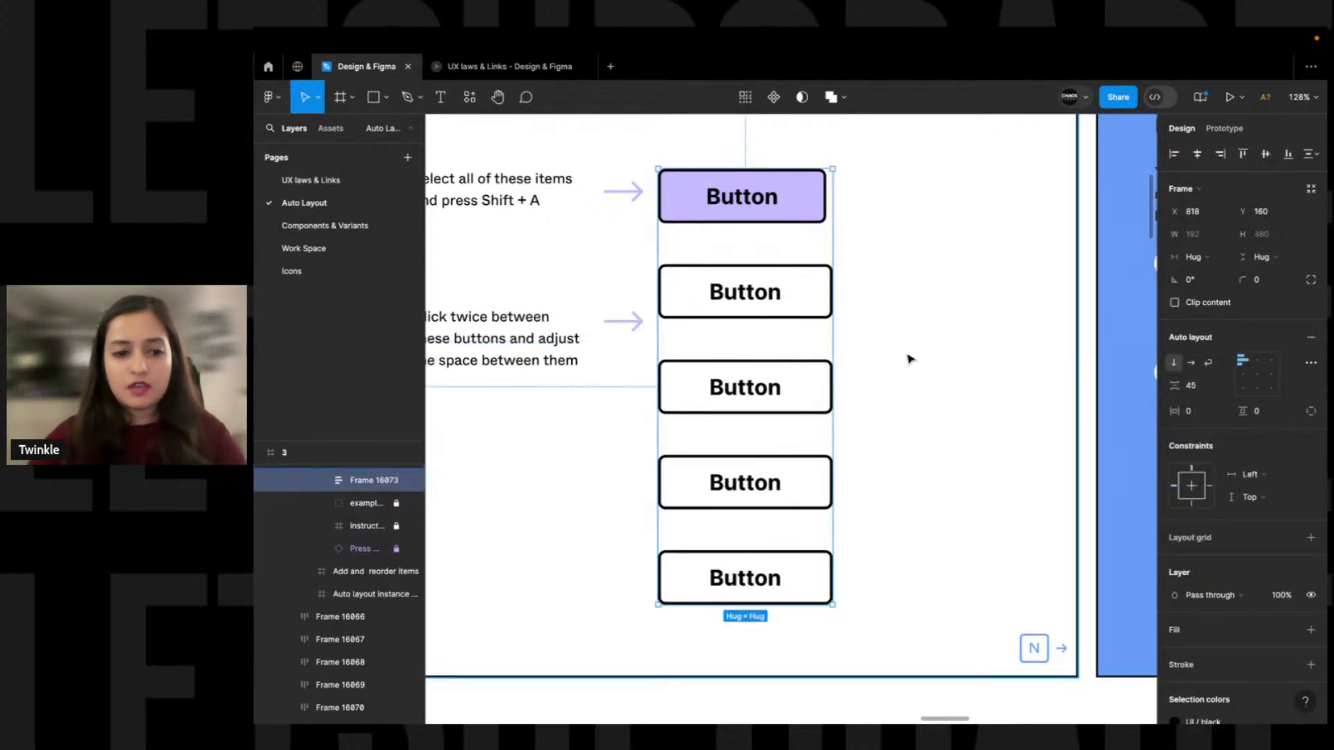
pyautogui.keyDown('alt'); pyautogui.click(918, 366); pyautogui.keyUp('alt')
pyautogui.keyDown('alt'); pyautogui.click(918, 366); pyautogui.keyUp('alt')
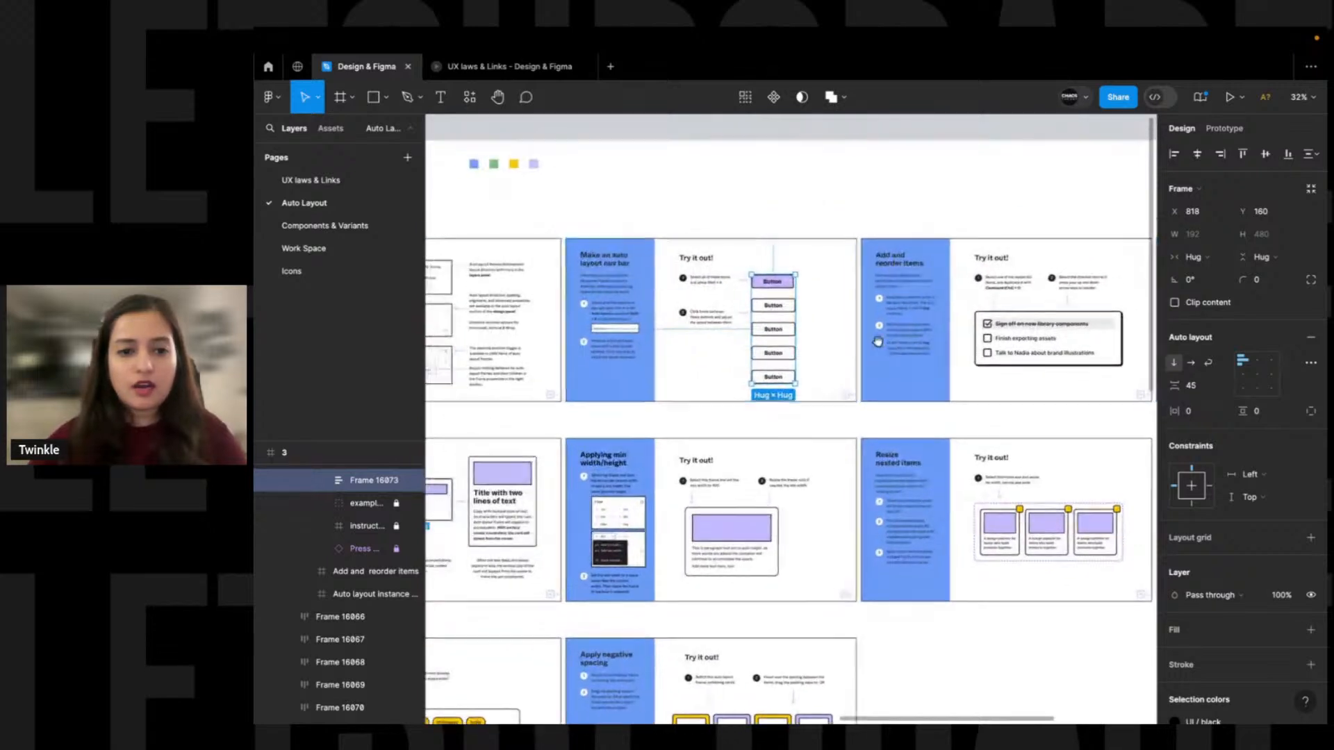
pyautogui.click(645, 245)
pyautogui.press('Escape')
pyautogui.scroll(-1, 804, 170)
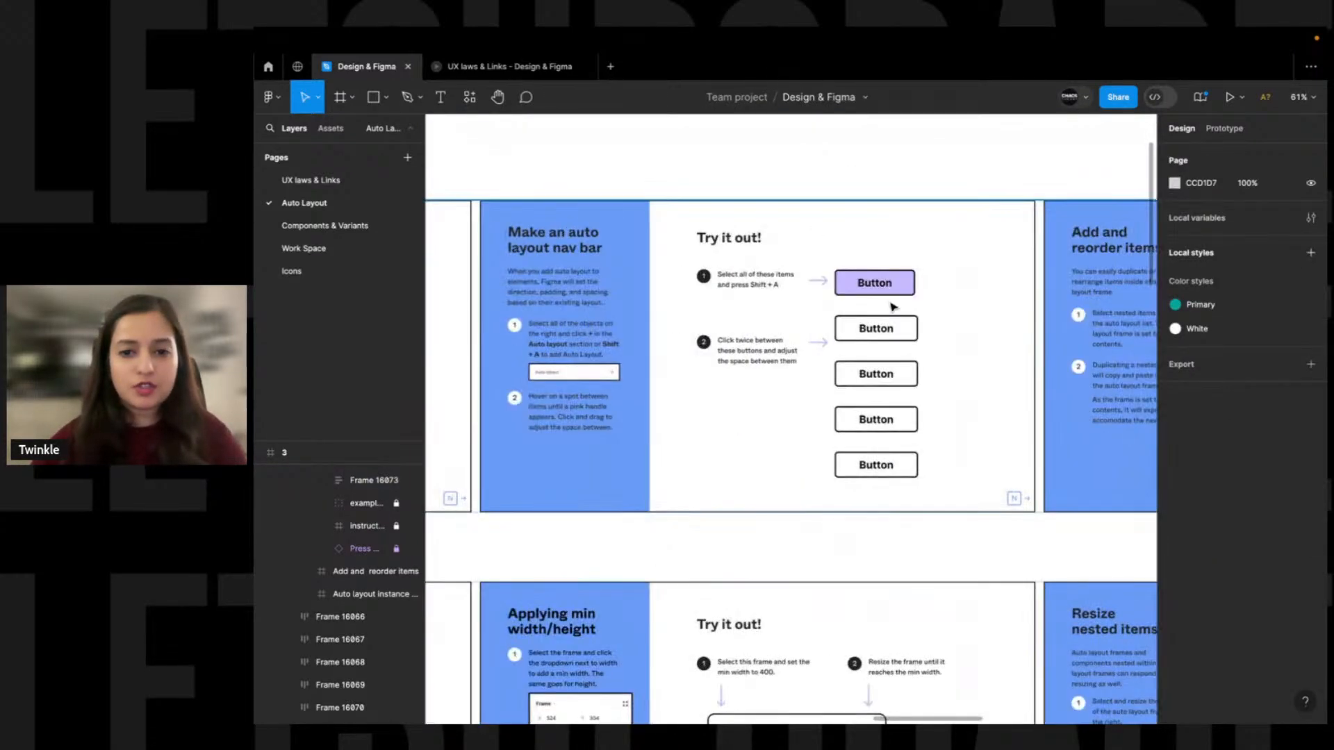
pyautogui.moveTo(851, 283); pyautogui.dragTo(762, 321)
pyautogui.doubleClick(801, 324)
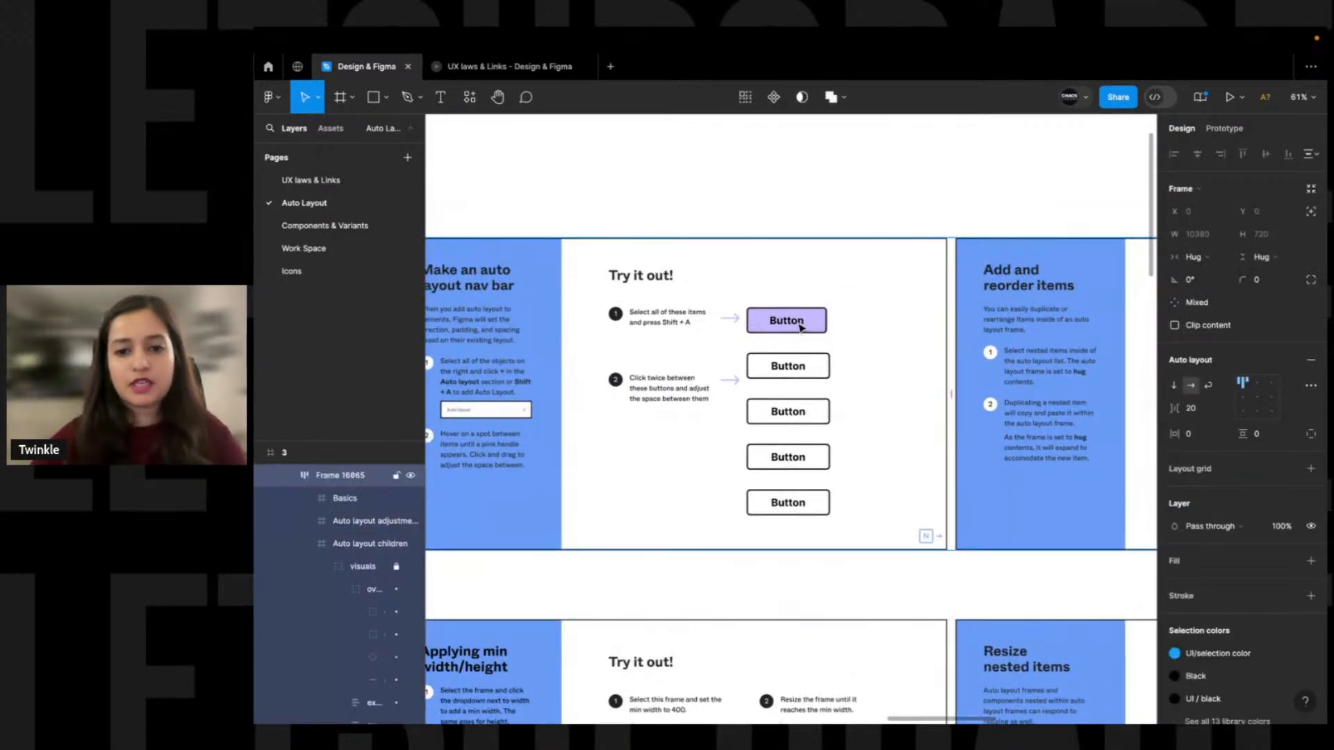
pyautogui.doubleClick(801, 326)
pyautogui.hscroll(-6, 809, 333)
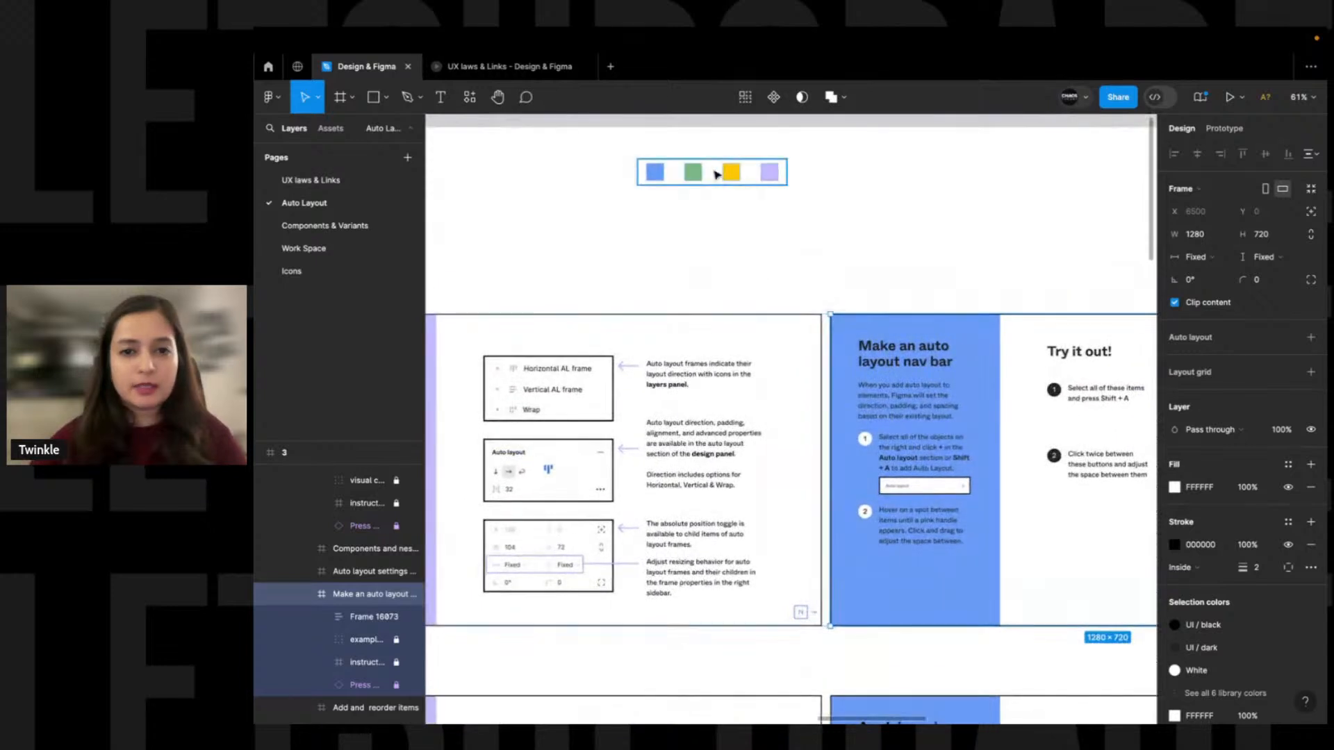
# Add a text layer reading 'Text' in the blank area above the nav bar exercise
pyautogui.hscroll(4, 889, 243)
pyautogui.click(929, 262)
pyautogui.scroll(1, 727, 281)
pyautogui.moveTo(626, 166); pyautogui.dragTo(1068, 481)
pyautogui.moveTo(785, 257); pyautogui.dragTo(864, 348)
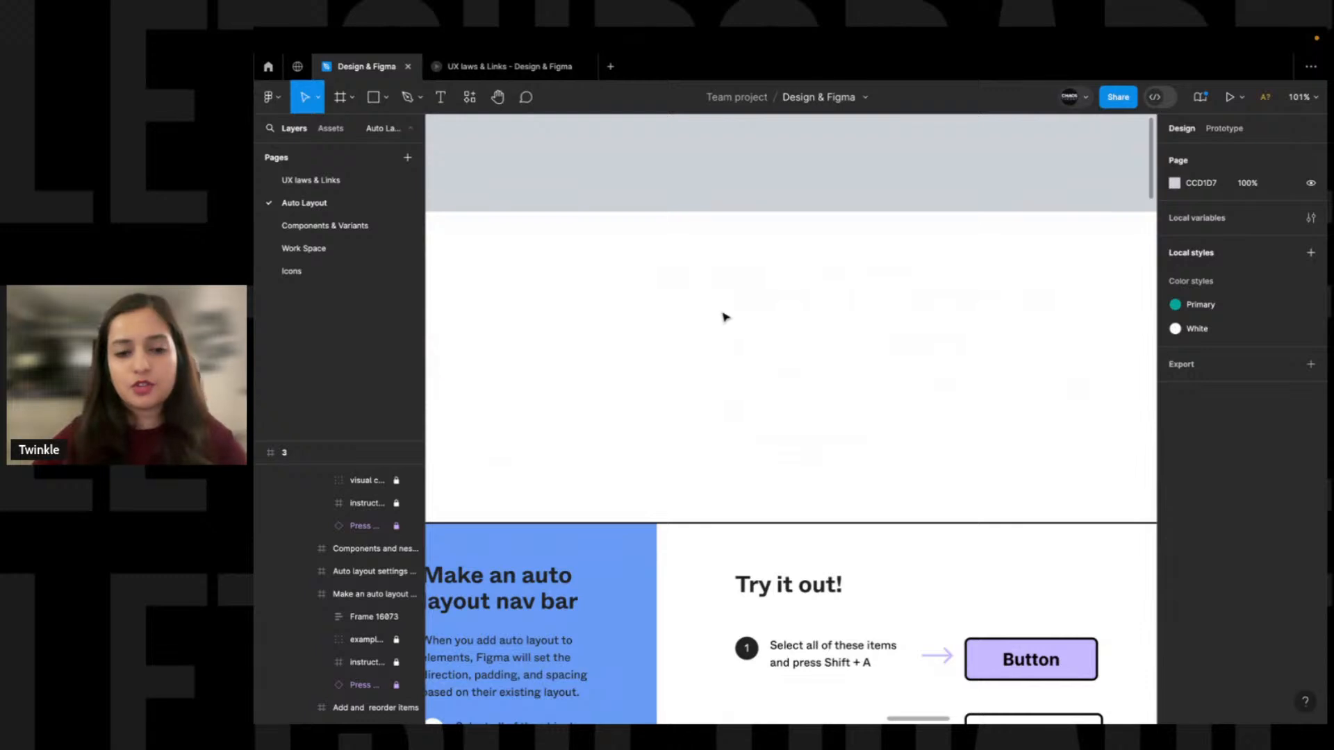
pyautogui.press('t')
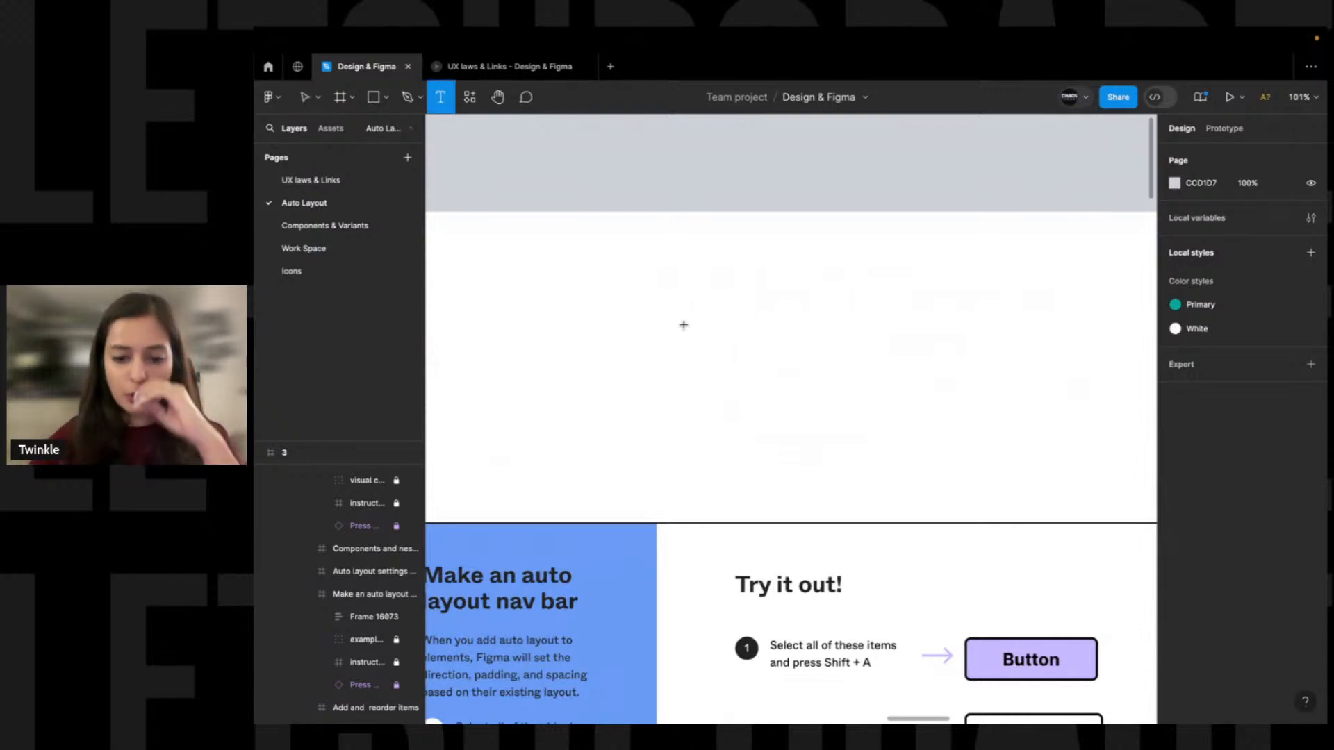
pyautogui.click(690, 319)
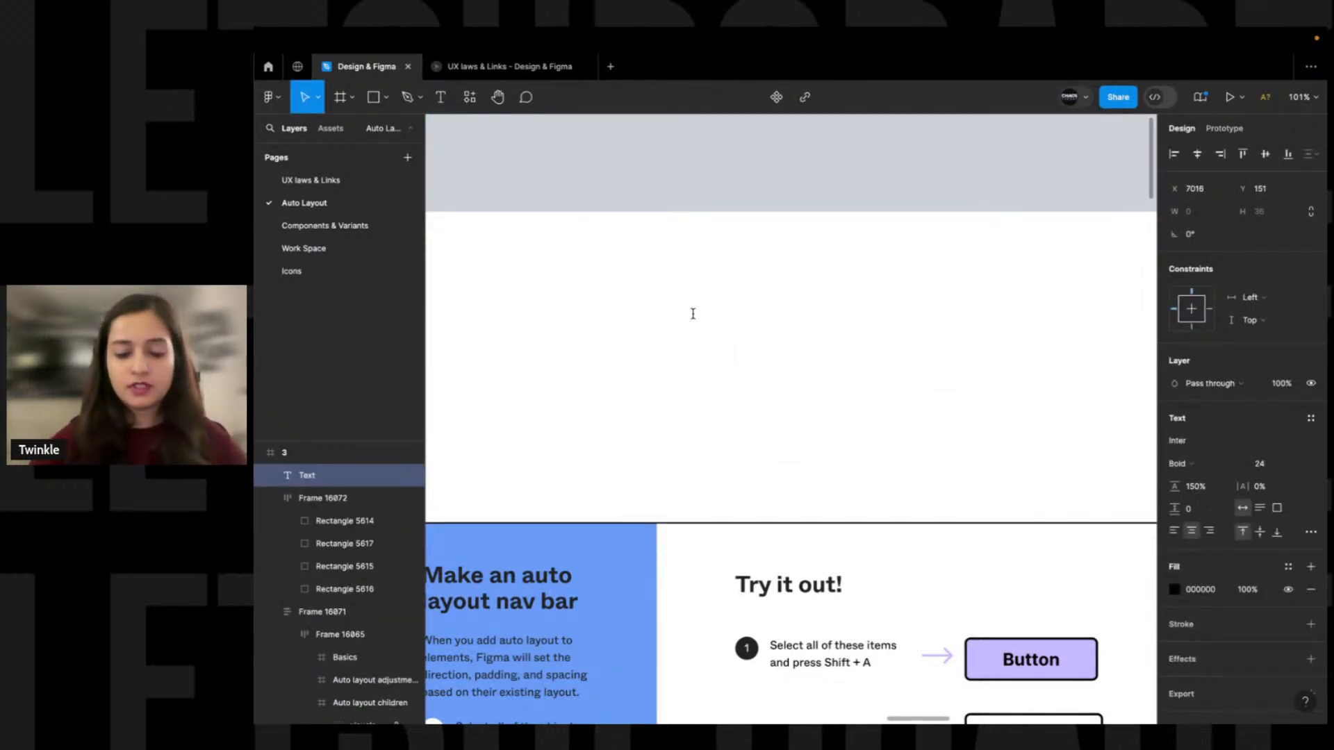
pyautogui.write('Text')
pyautogui.press('Escape')
pyautogui.click(626, 351)
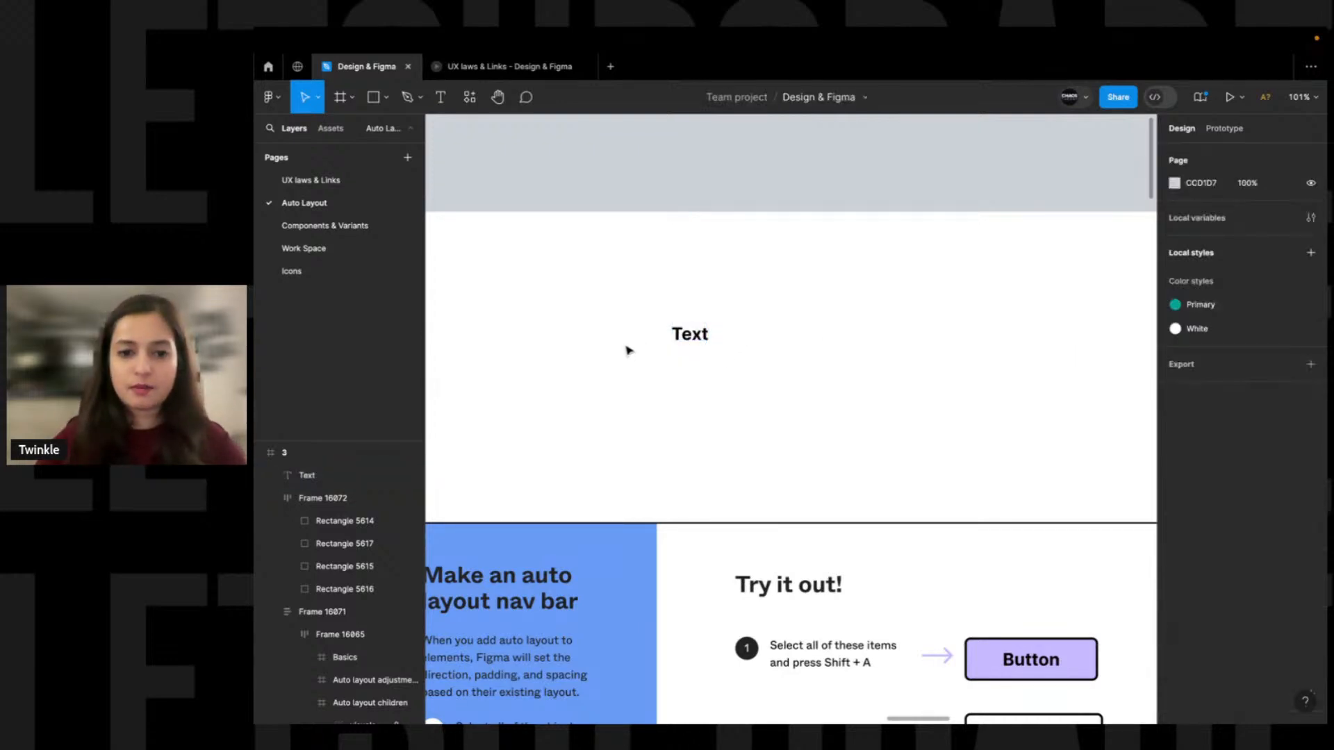
# Set the new text layer's line height to Auto
pyautogui.click(686, 334)
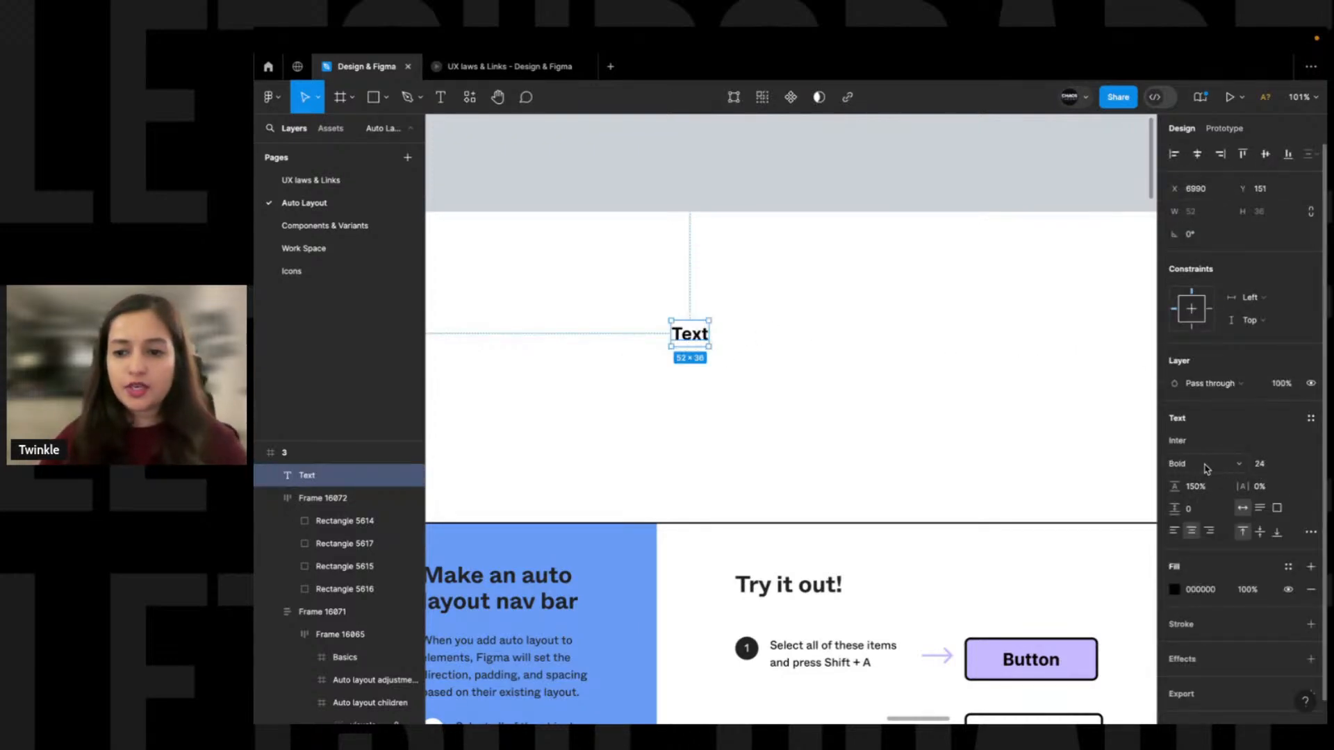
pyautogui.click(1264, 468)
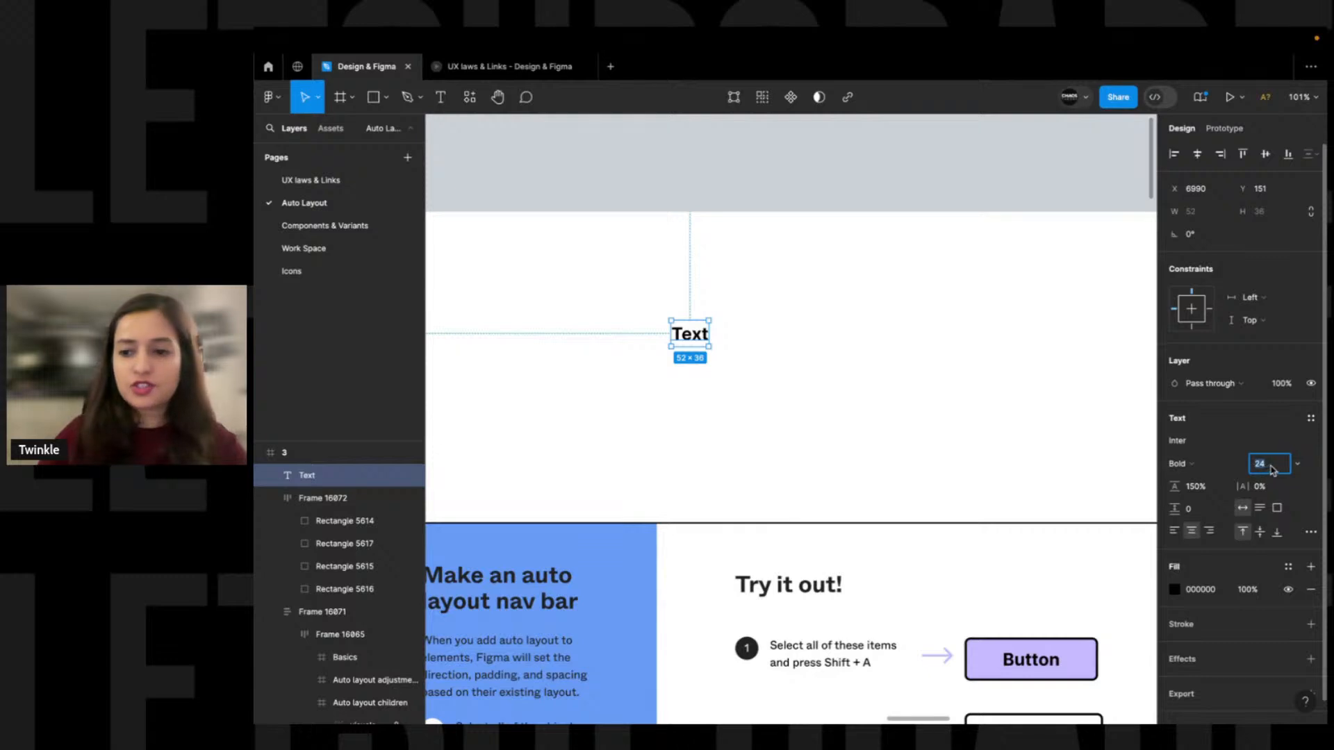
pyautogui.click(1196, 487)
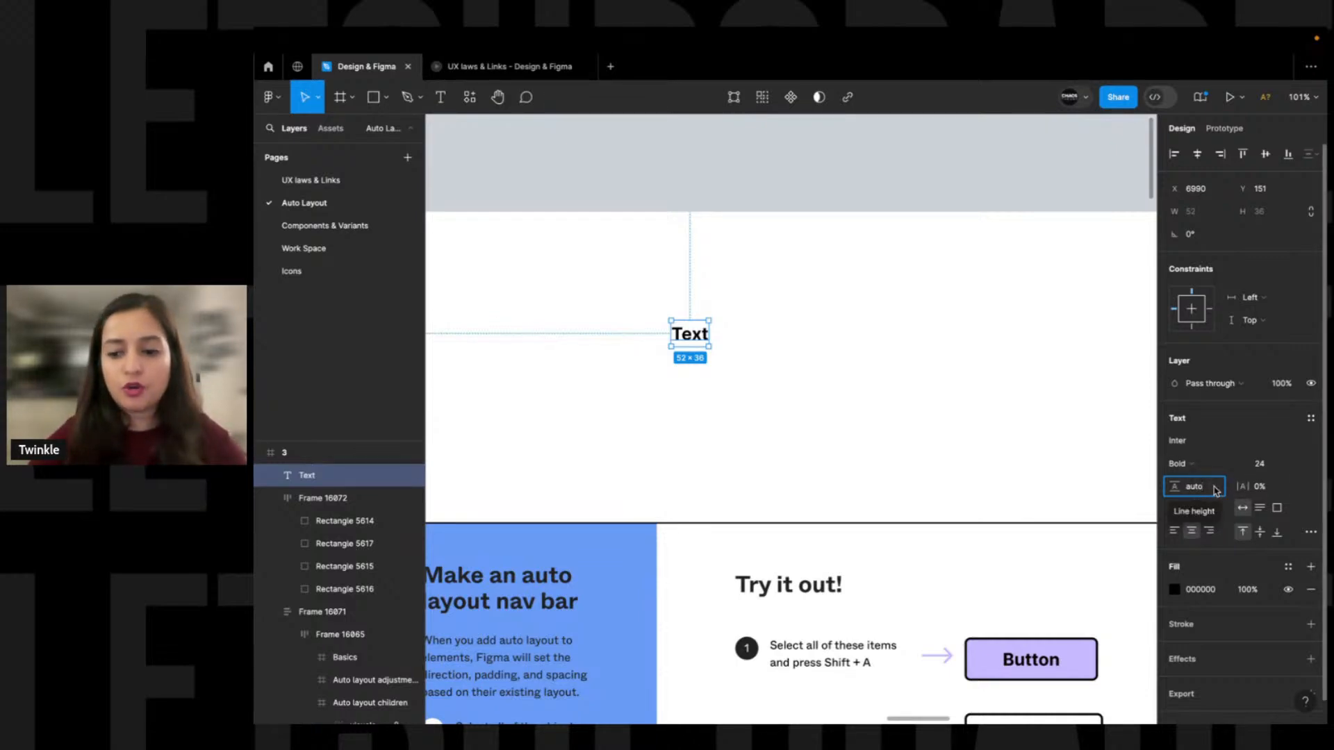
pyautogui.press('Return')
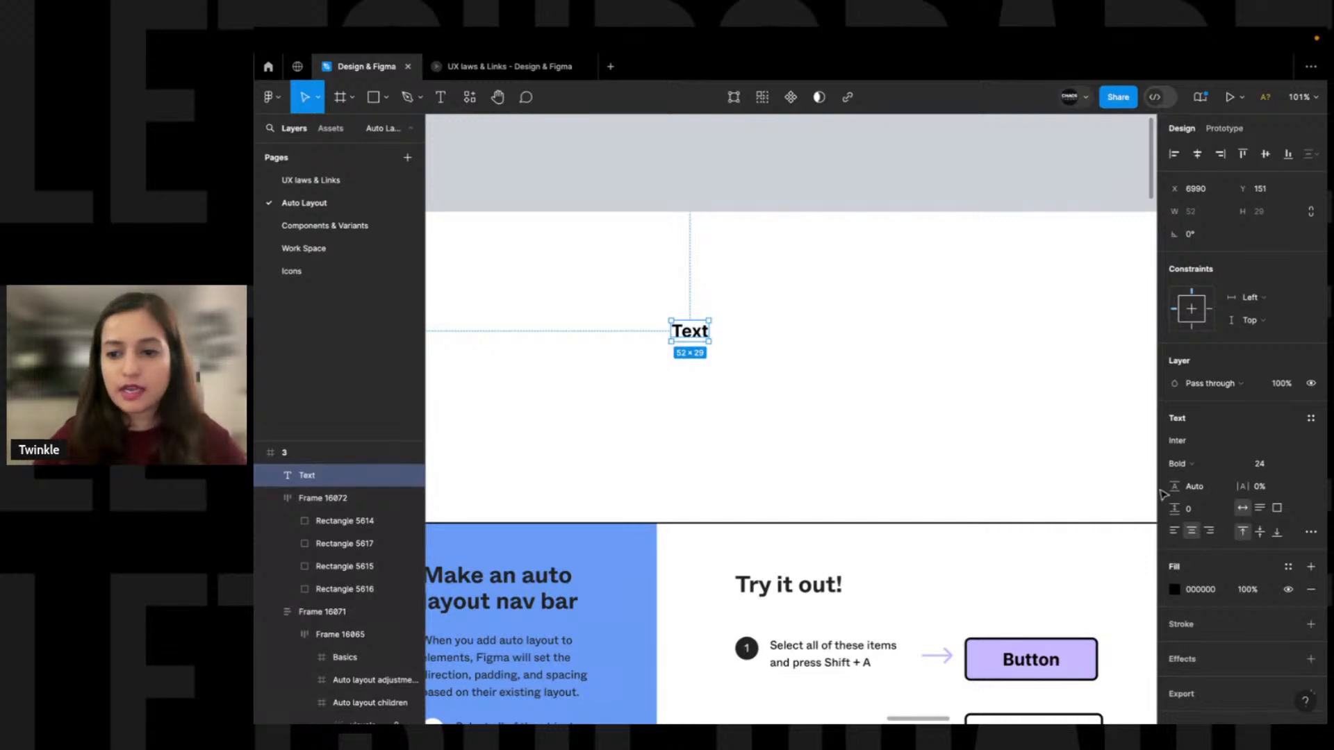
# Change the text layer's font weight to Semi Bold and reselect the layer
pyautogui.click(1188, 464)
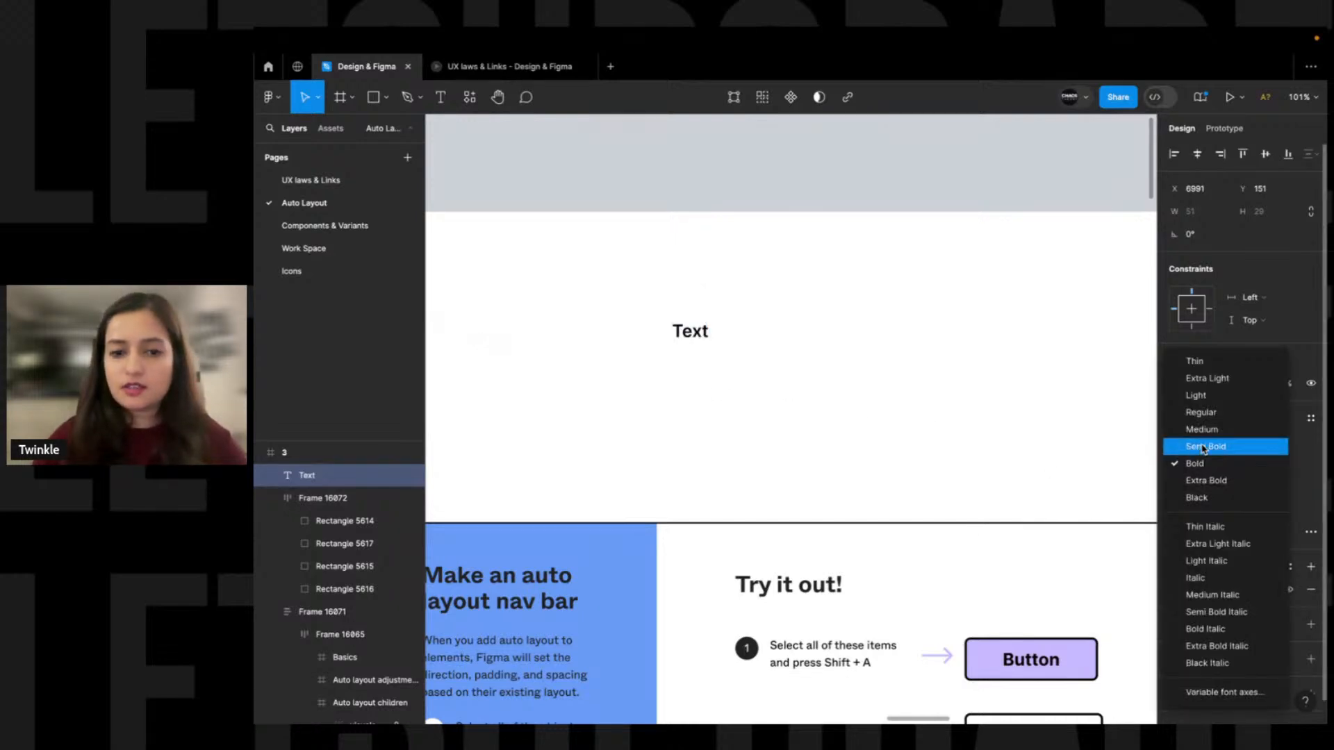
pyautogui.click(1189, 443)
pyautogui.click(750, 328)
pyautogui.click(690, 333)
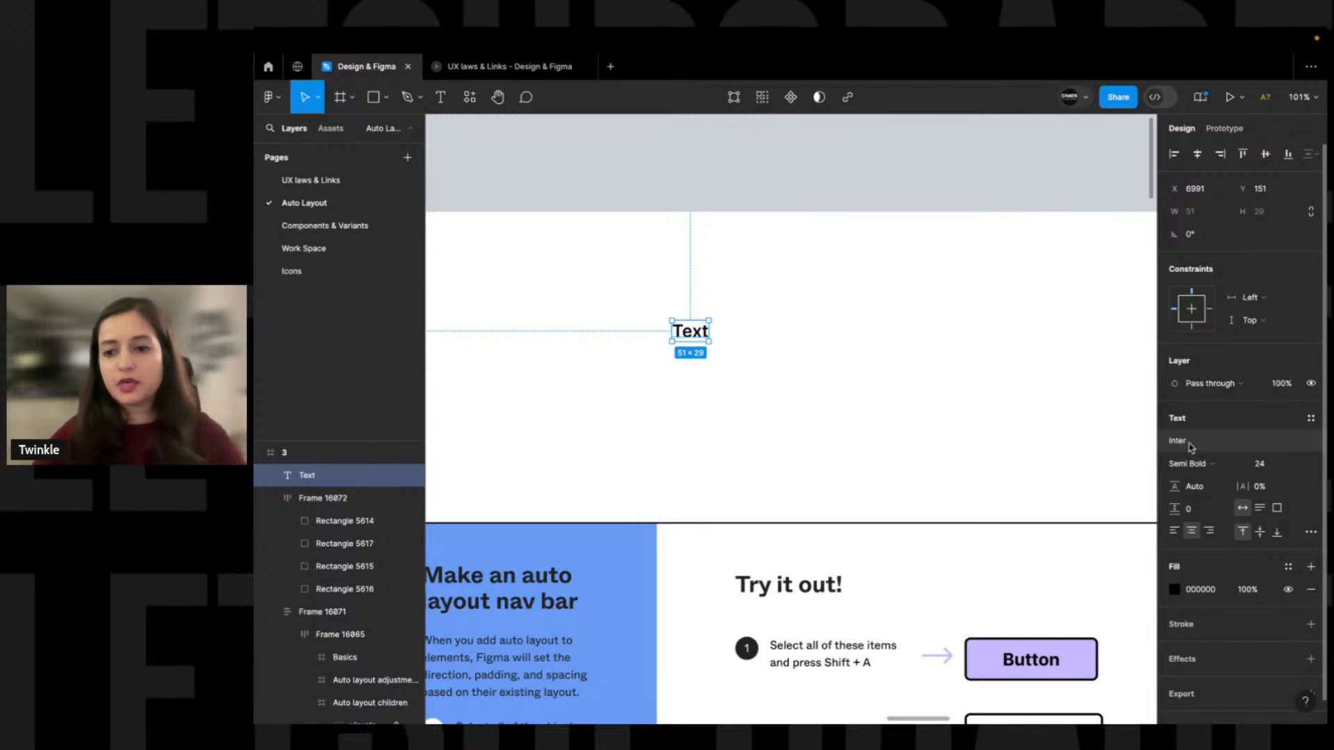
# Change the text layer's font weight to Medium, deselect it to view it, and select it again
pyautogui.click(1194, 464)
pyautogui.click(1206, 448)
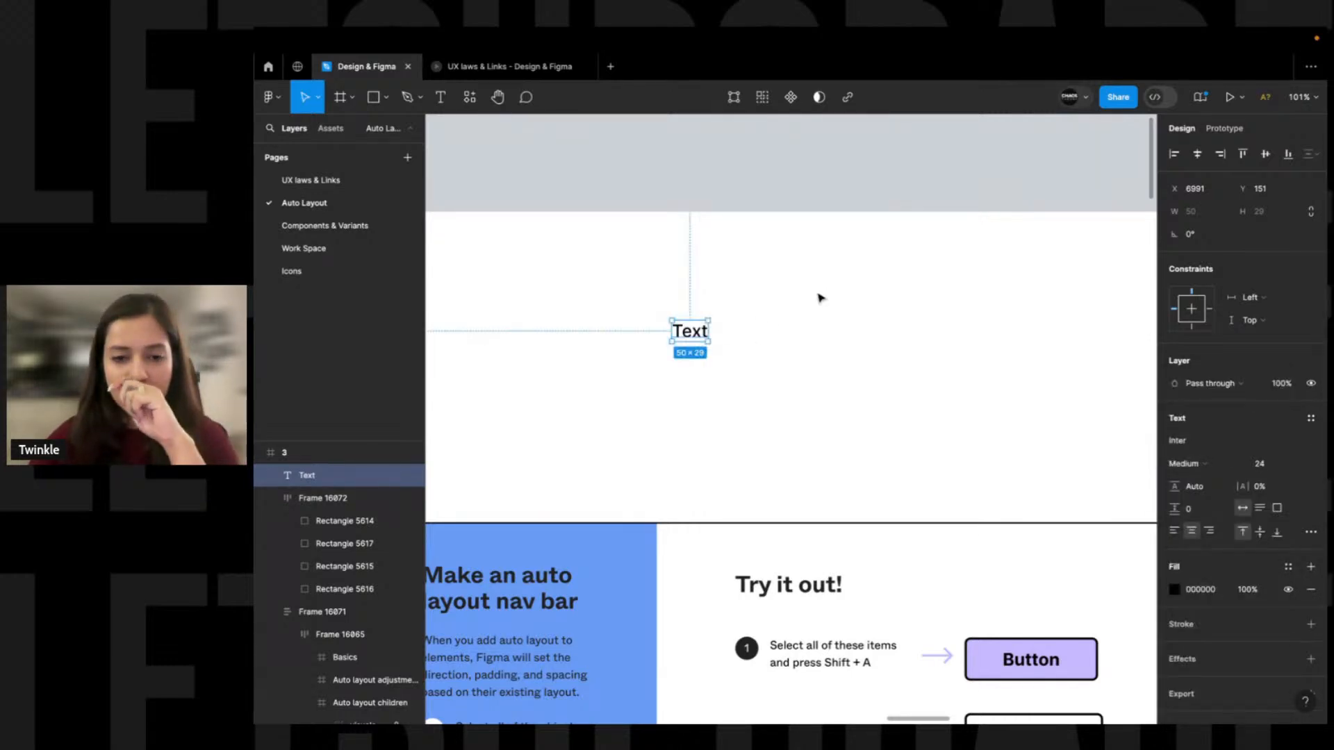
pyautogui.click(729, 346)
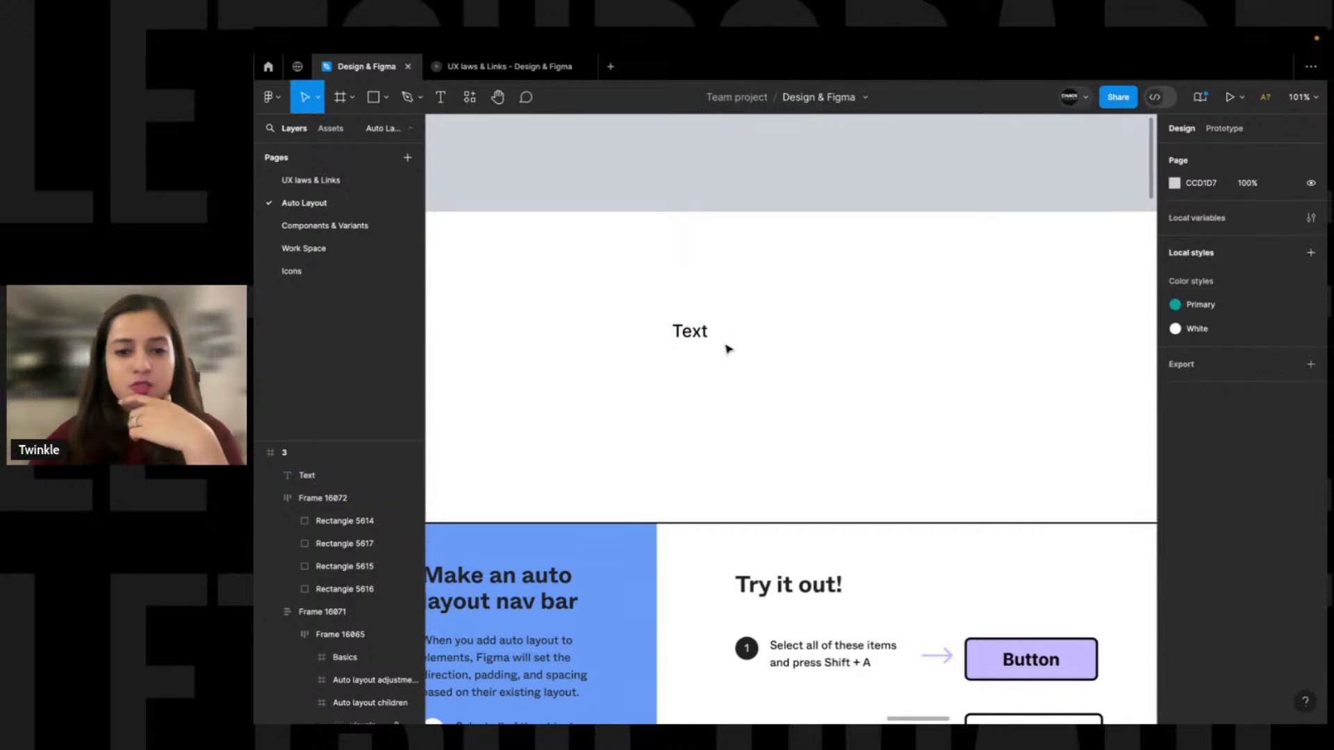
pyautogui.click(702, 333)
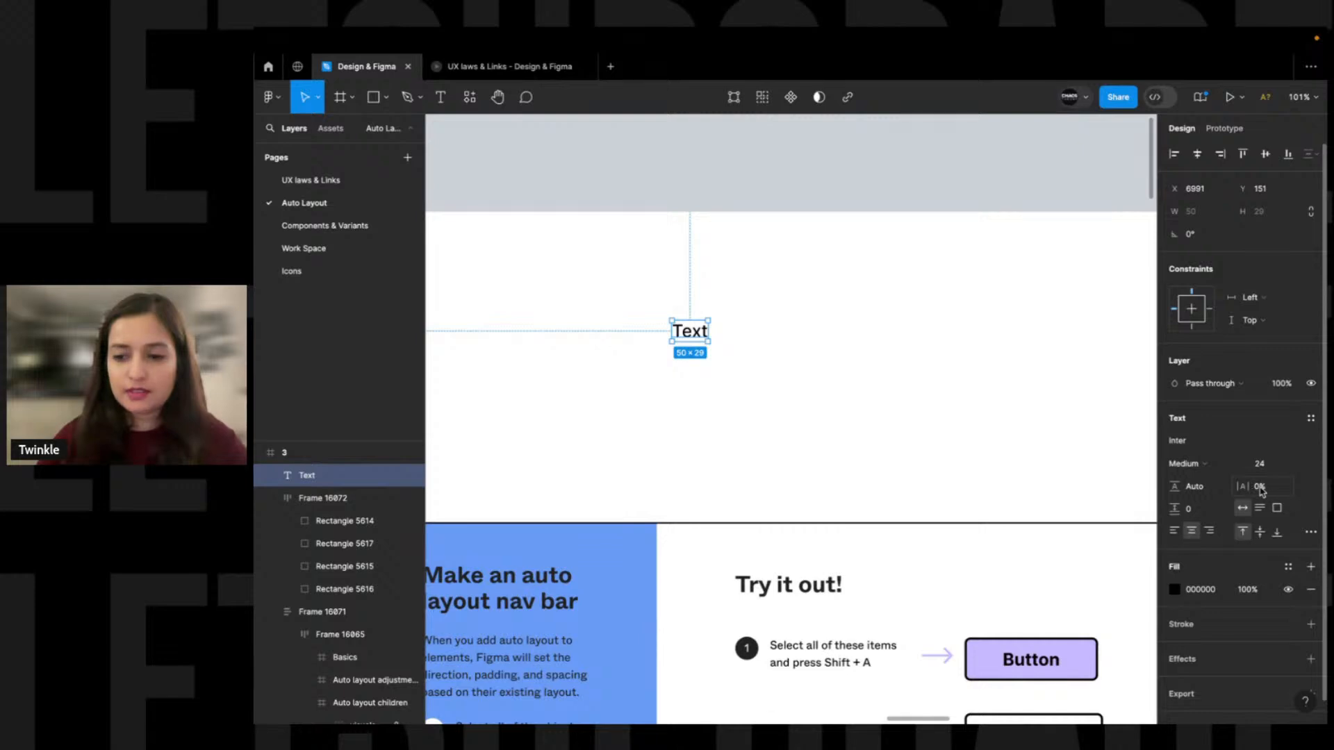
# Wrap the 'Text' layer in an auto layout frame
pyautogui.click(744, 332)
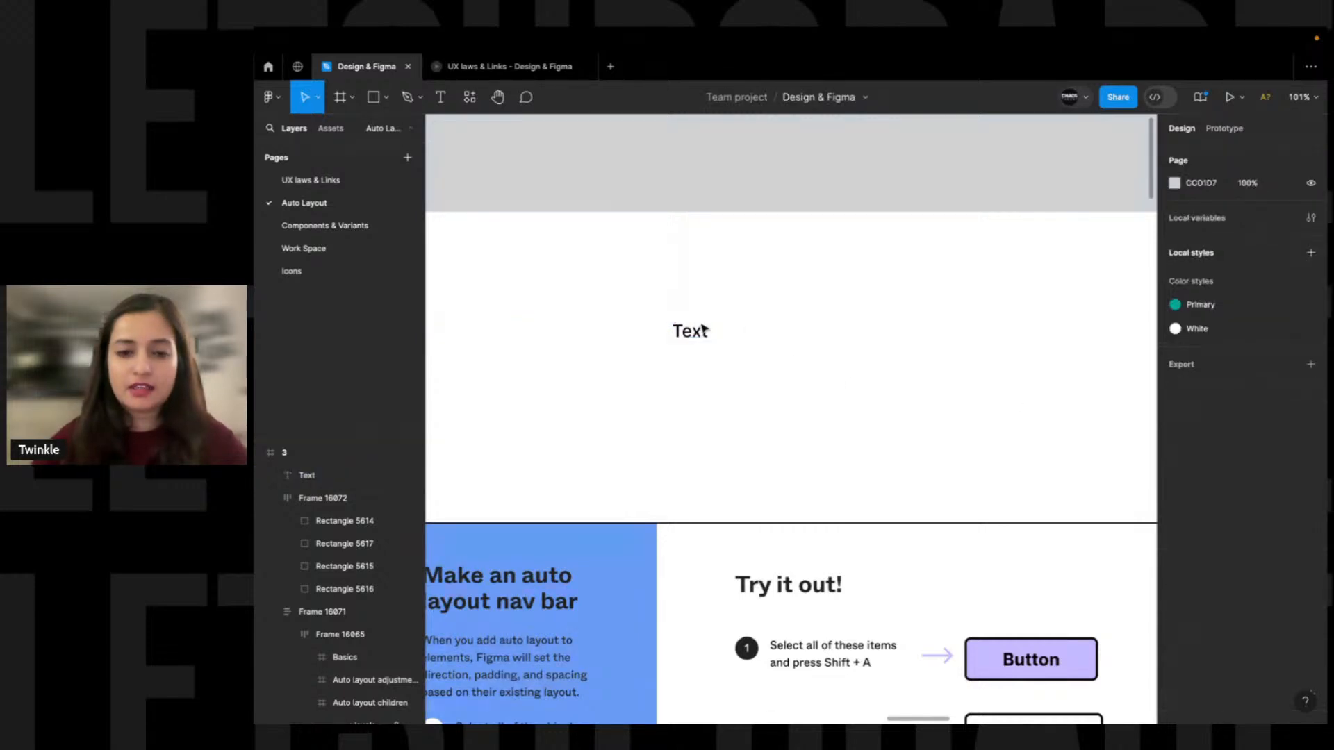
pyautogui.click(710, 332)
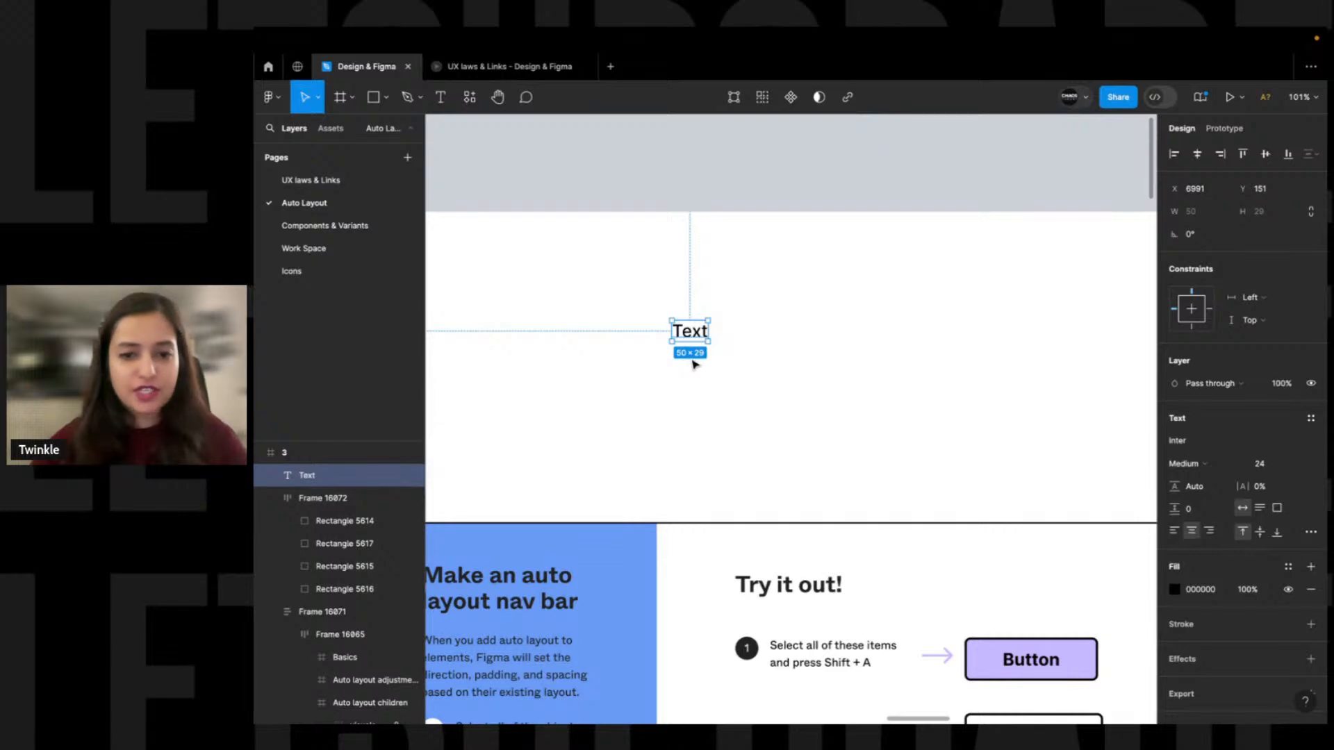
pyautogui.hotkey('shift', 'a')
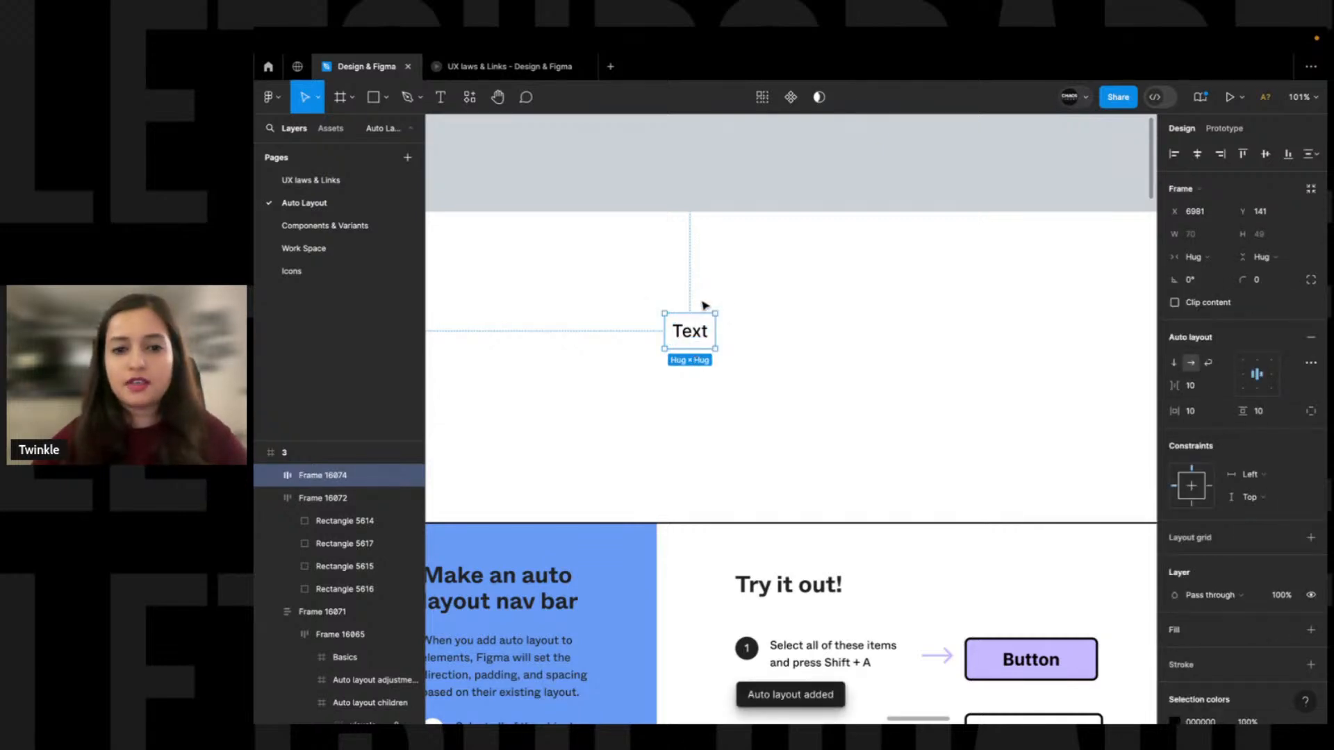
# Set the font size of the text inside the auto layout frame to 18 and view the resized frame
pyautogui.doubleClick(692, 337)
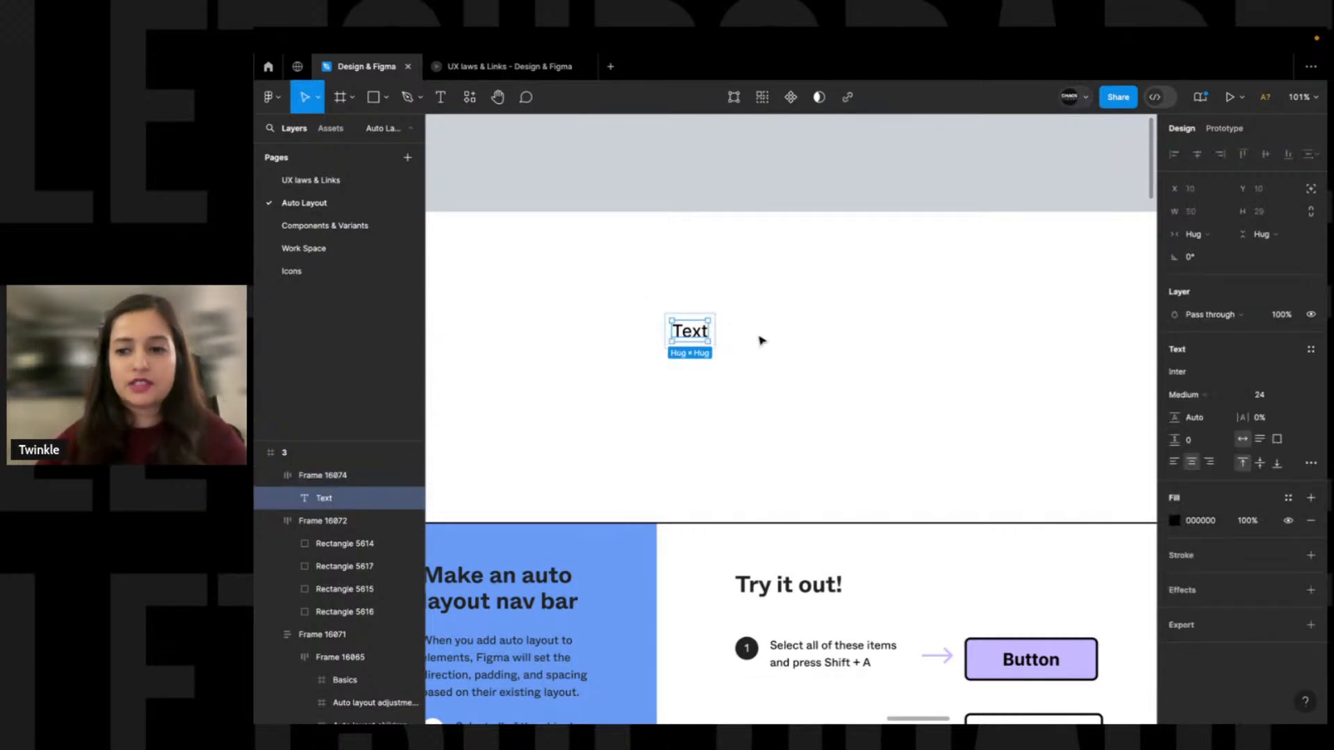
pyautogui.click(1270, 395)
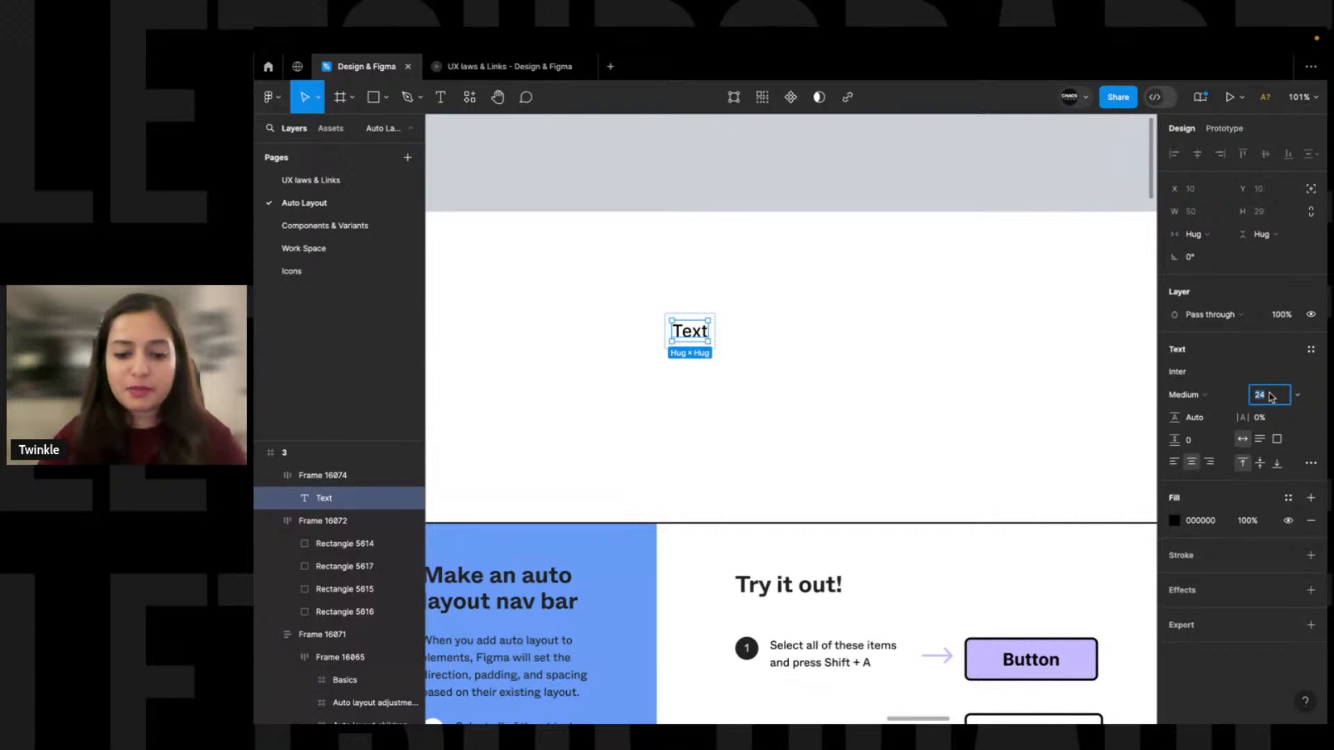
pyautogui.press('Return')
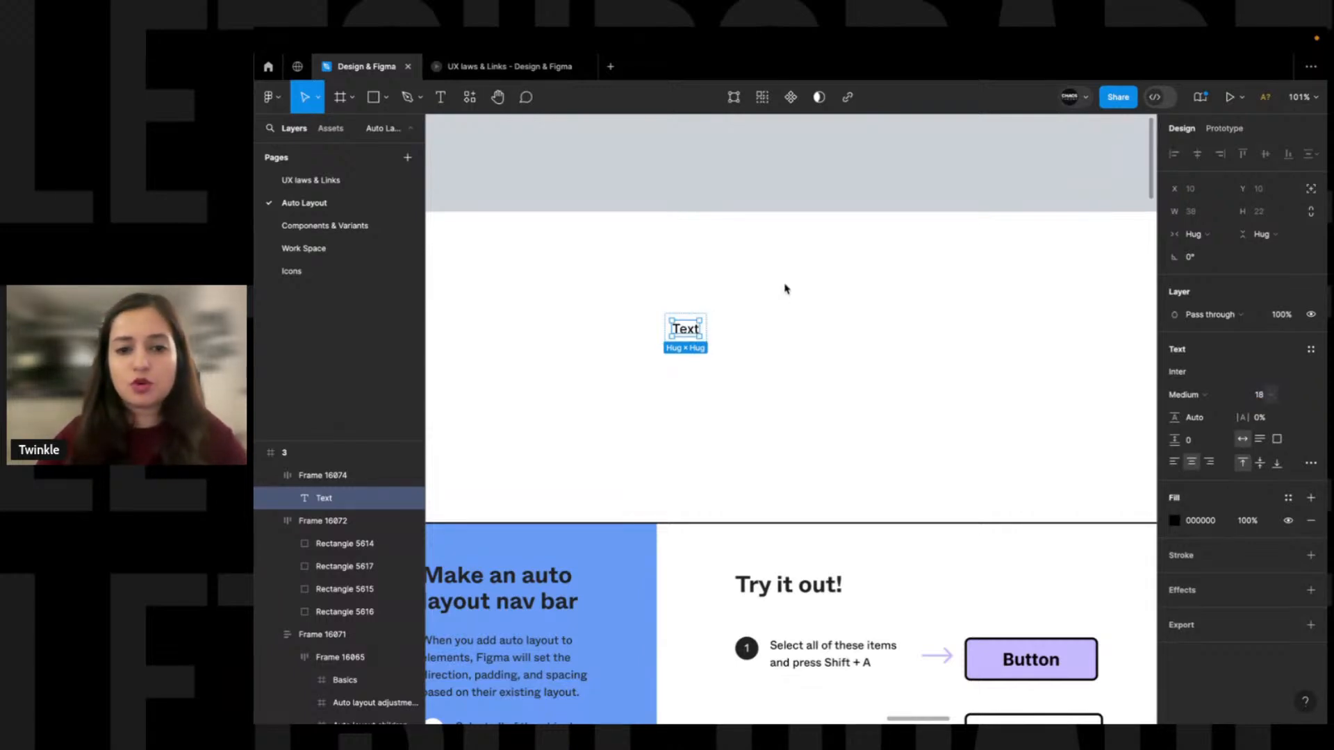
pyautogui.click(732, 342)
pyautogui.click(684, 337)
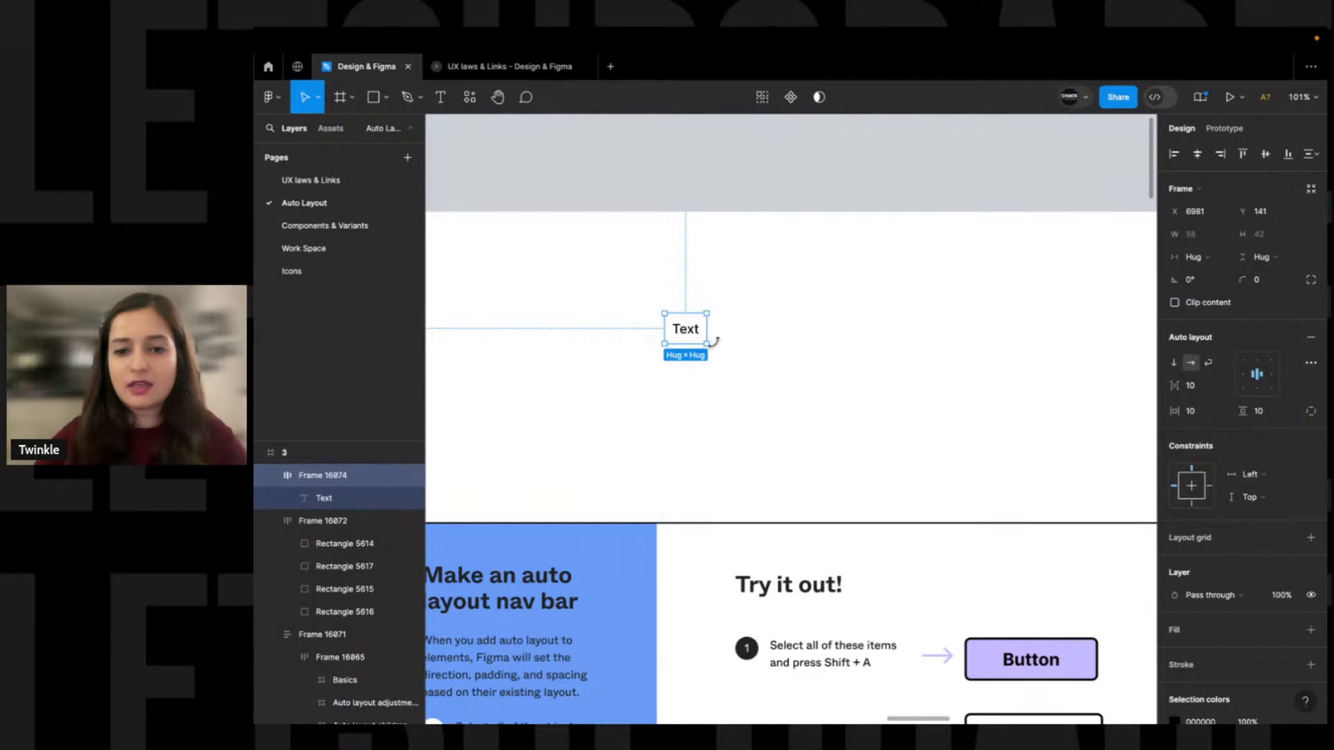
pyautogui.click(738, 389)
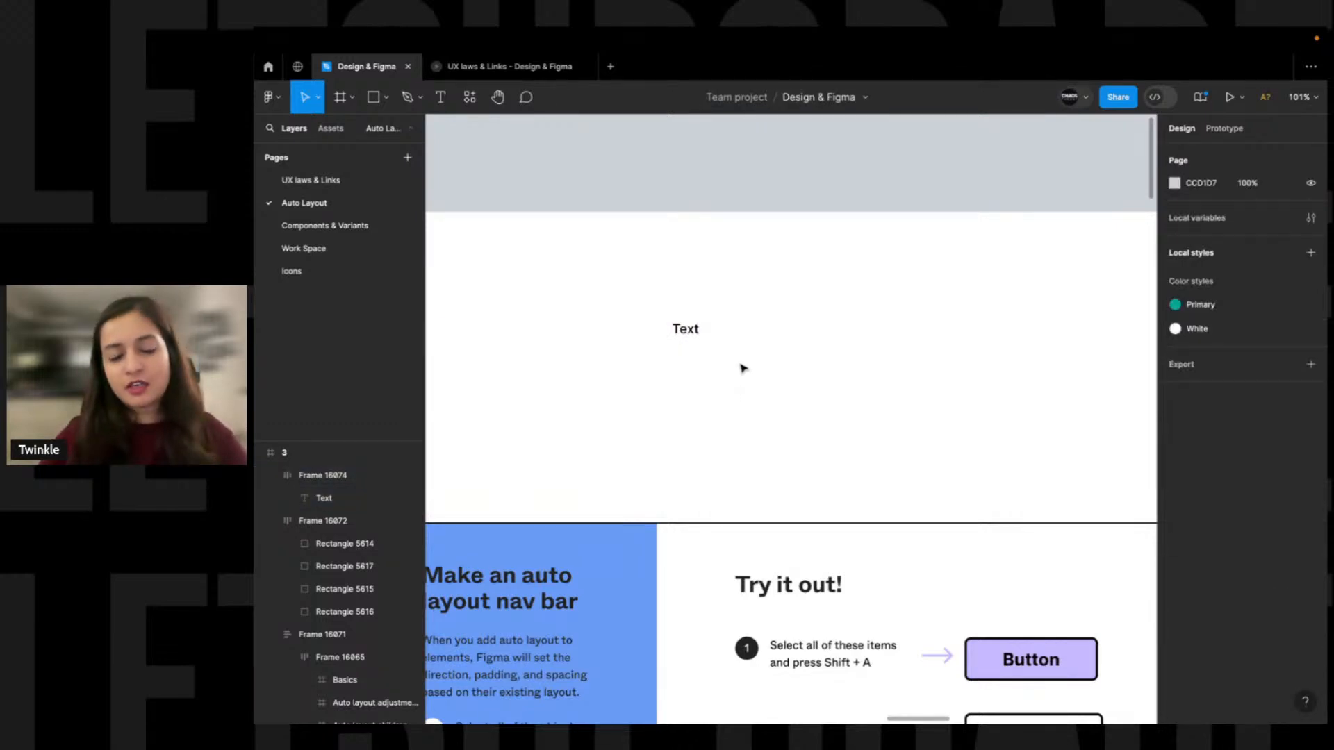
pyautogui.click(694, 332)
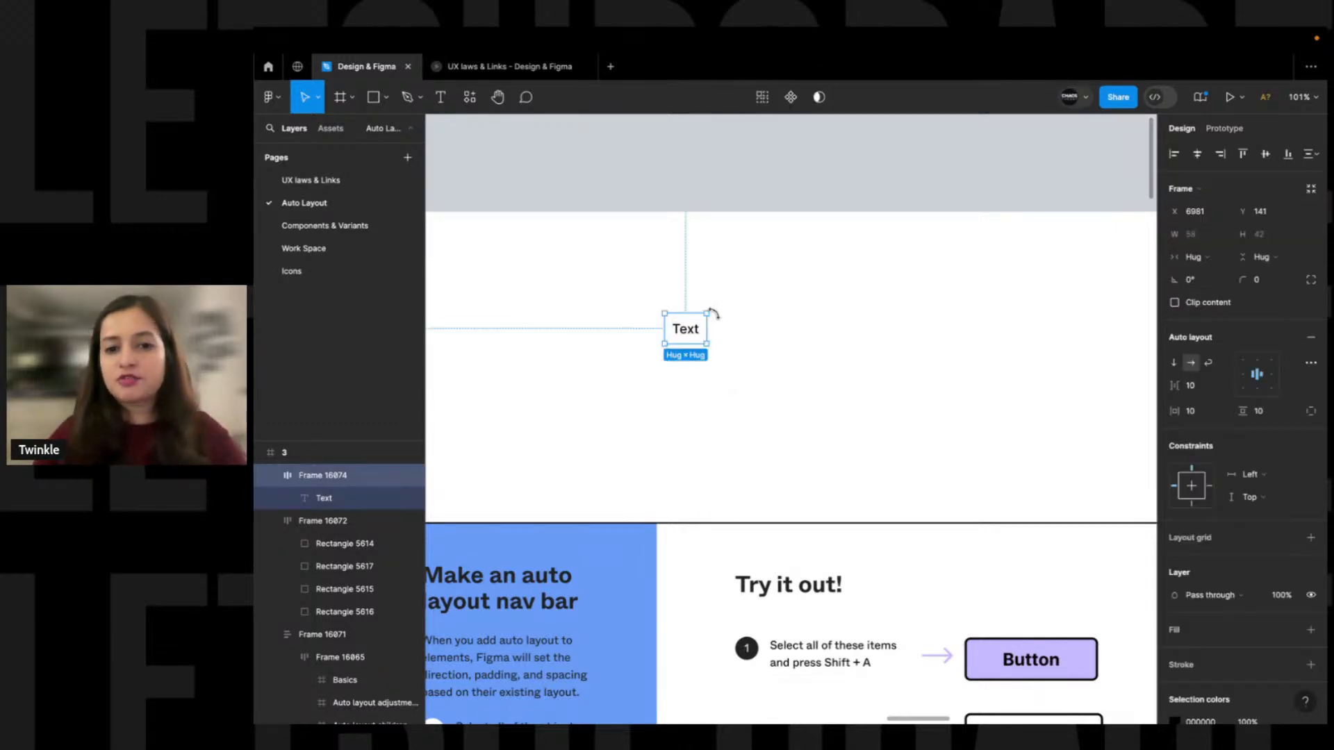
pyautogui.click(627, 368)
# Sketch a circled 44, a height mark and a button outline with the Pencil above the text, and delete the sketches
pyautogui.scroll(2, 615, 379)
pyautogui.hotkey('shift', 'p')
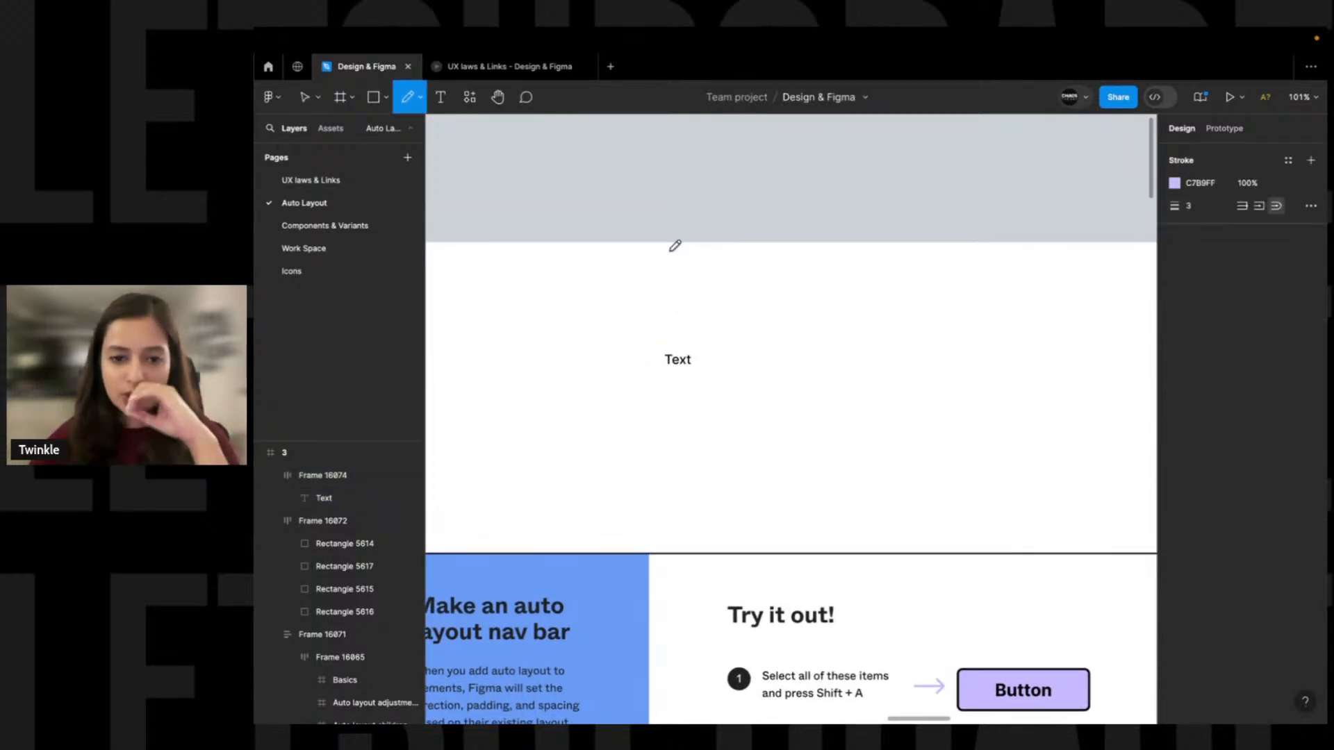
pyautogui.moveTo(672, 184)
pyautogui.mouseDown()
pyautogui.moveTo(706, 202)
pyautogui.moveTo(677, 233)
pyautogui.moveTo(726, 178)
pyautogui.moveTo(646, 205)
pyautogui.moveTo(726, 187)
pyautogui.moveTo(650, 209)
pyautogui.moveTo(766, 196)
pyautogui.moveTo(781, 158)
pyautogui.mouseUp()
pyautogui.moveTo(757, 207); pyautogui.dragTo(779, 205)
pyautogui.moveTo(864, 166); pyautogui.dragTo(864, 193)
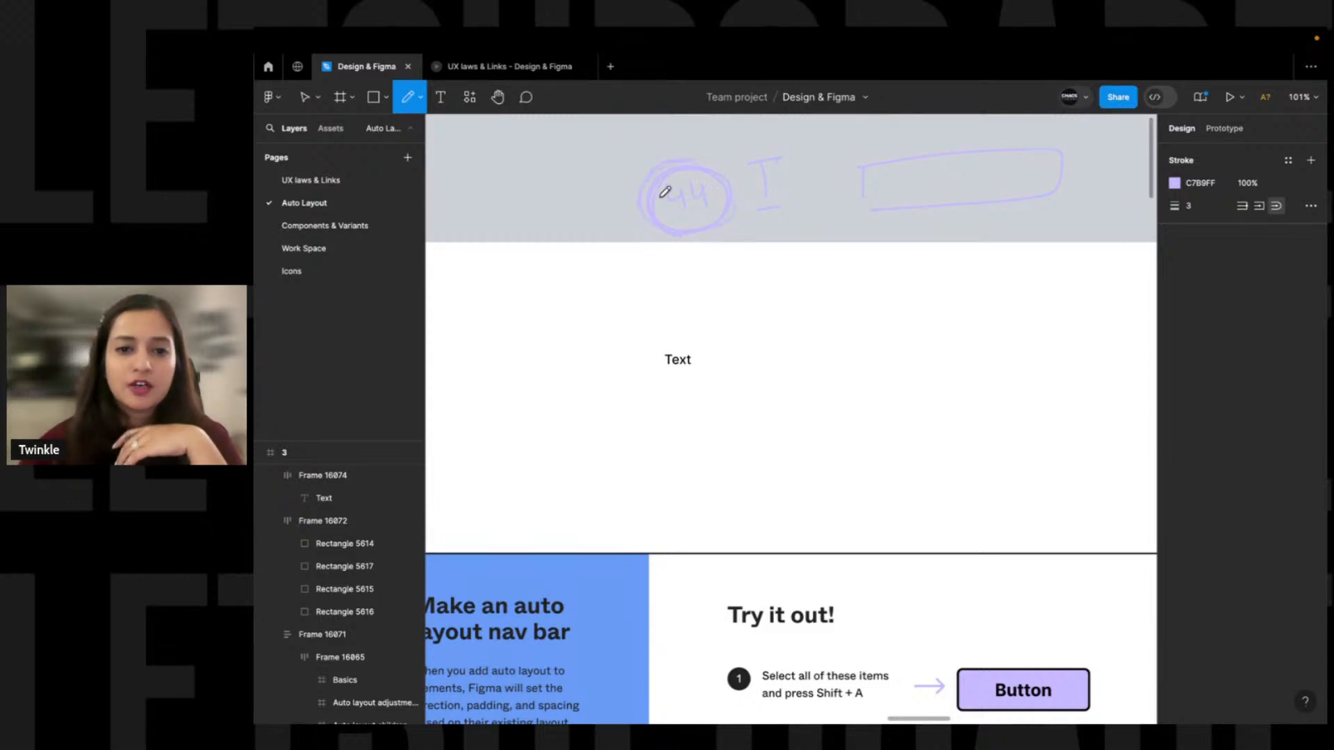
pyautogui.press('v')
pyautogui.moveTo(599, 134)
pyautogui.mouseDown()
pyautogui.moveTo(1018, 229)
pyautogui.moveTo(1064, 220)
pyautogui.mouseUp()
pyautogui.press('Delete')
# Widen the text's auto layout frame to a fixed width of 160, keeping the text centred
pyautogui.press('space')
pyautogui.moveTo(717, 325); pyautogui.dragTo(705, 276)
pyautogui.press('z')
pyautogui.moveTo(538, 219); pyautogui.dragTo(1014, 517)
pyautogui.press('space')
pyautogui.moveTo(805, 414); pyautogui.dragTo(845, 411)
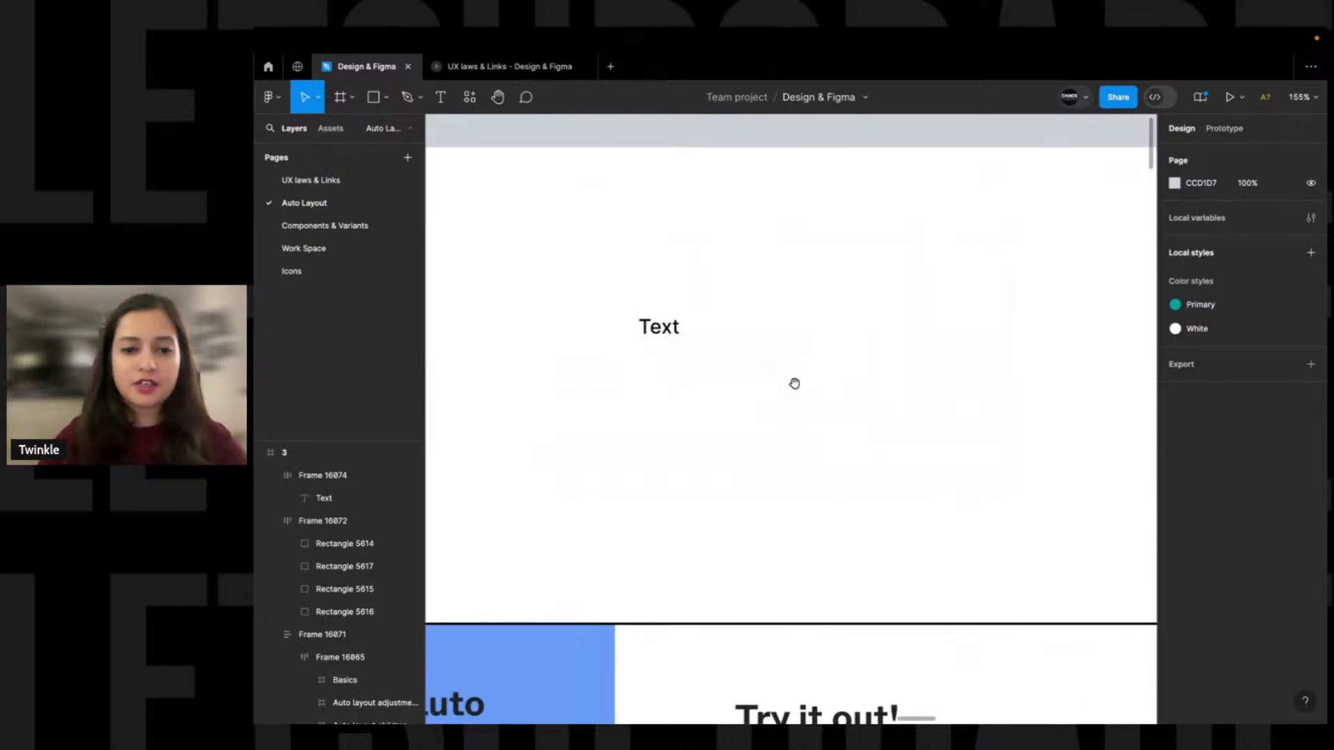
pyautogui.click(655, 333)
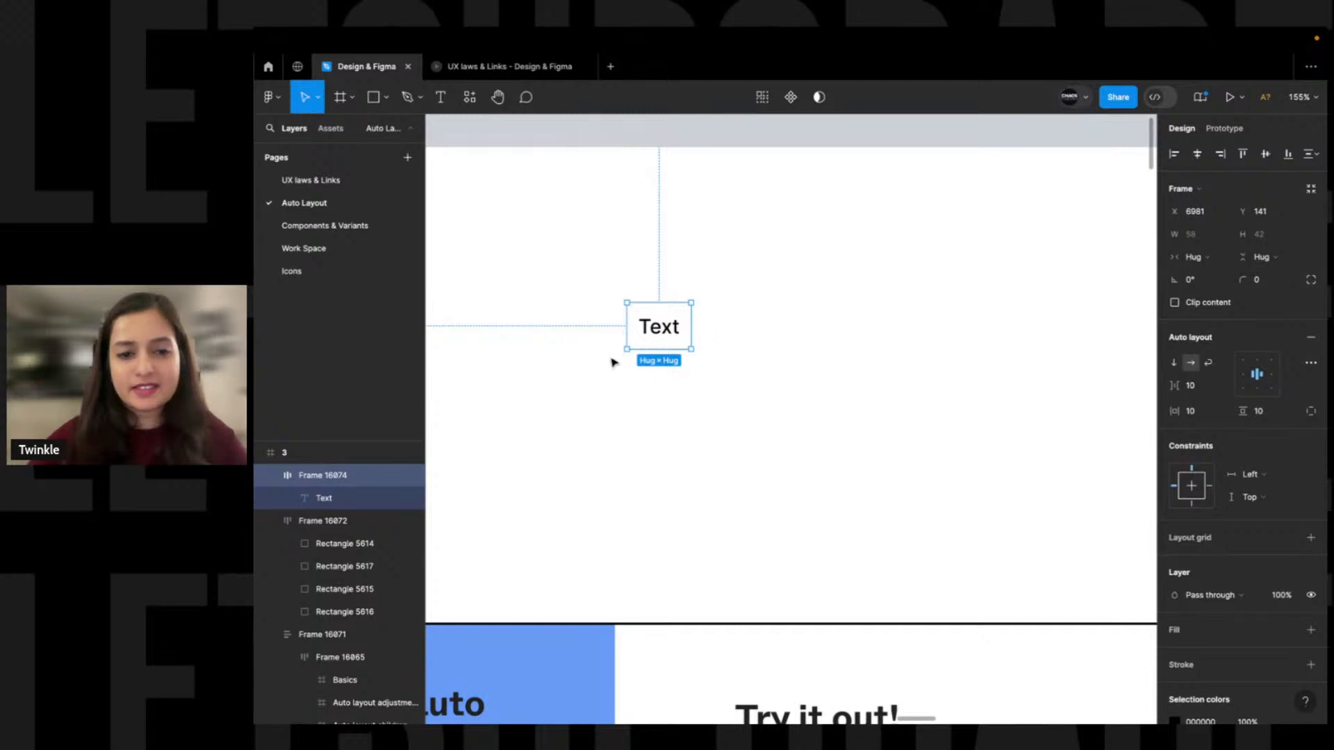
pyautogui.scroll(5, 635, 324)
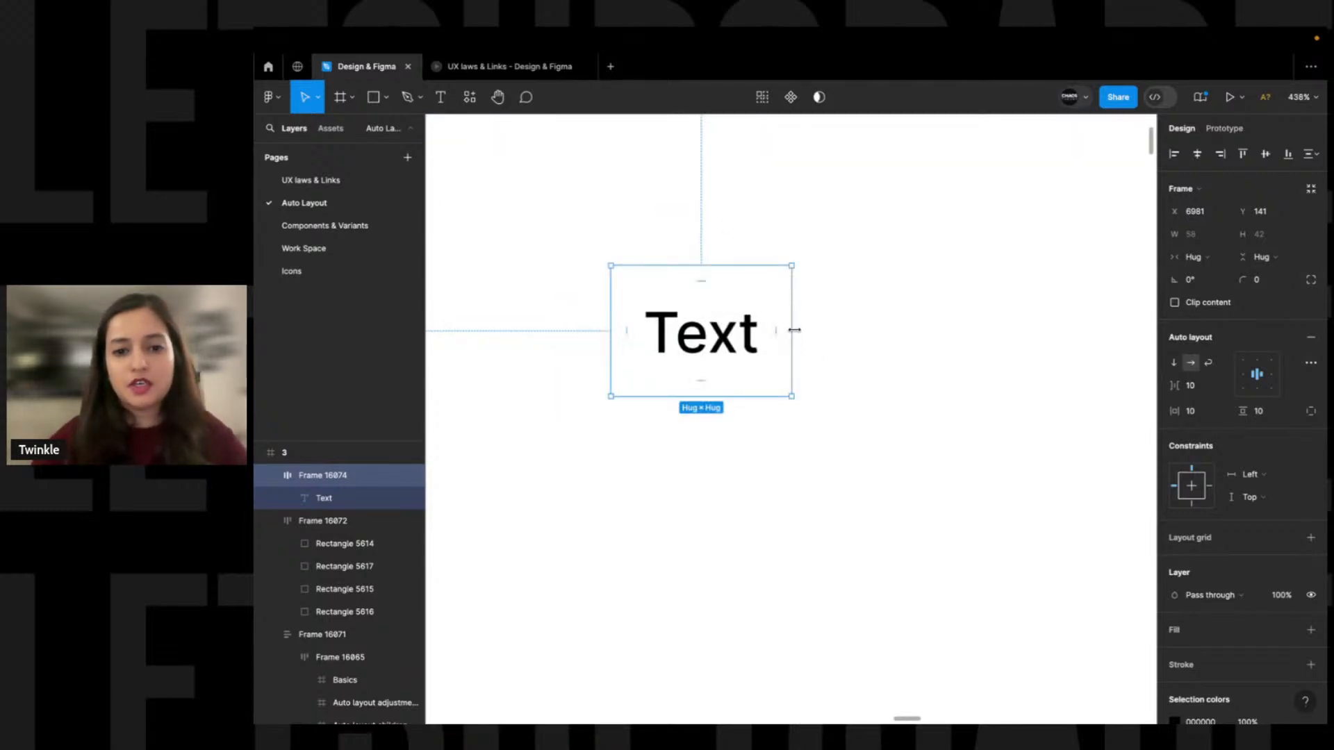
pyautogui.keyDown('alt'); pyautogui.click(819, 333); pyautogui.keyUp('alt')
pyautogui.moveTo(819, 332); pyautogui.dragTo(922, 325)
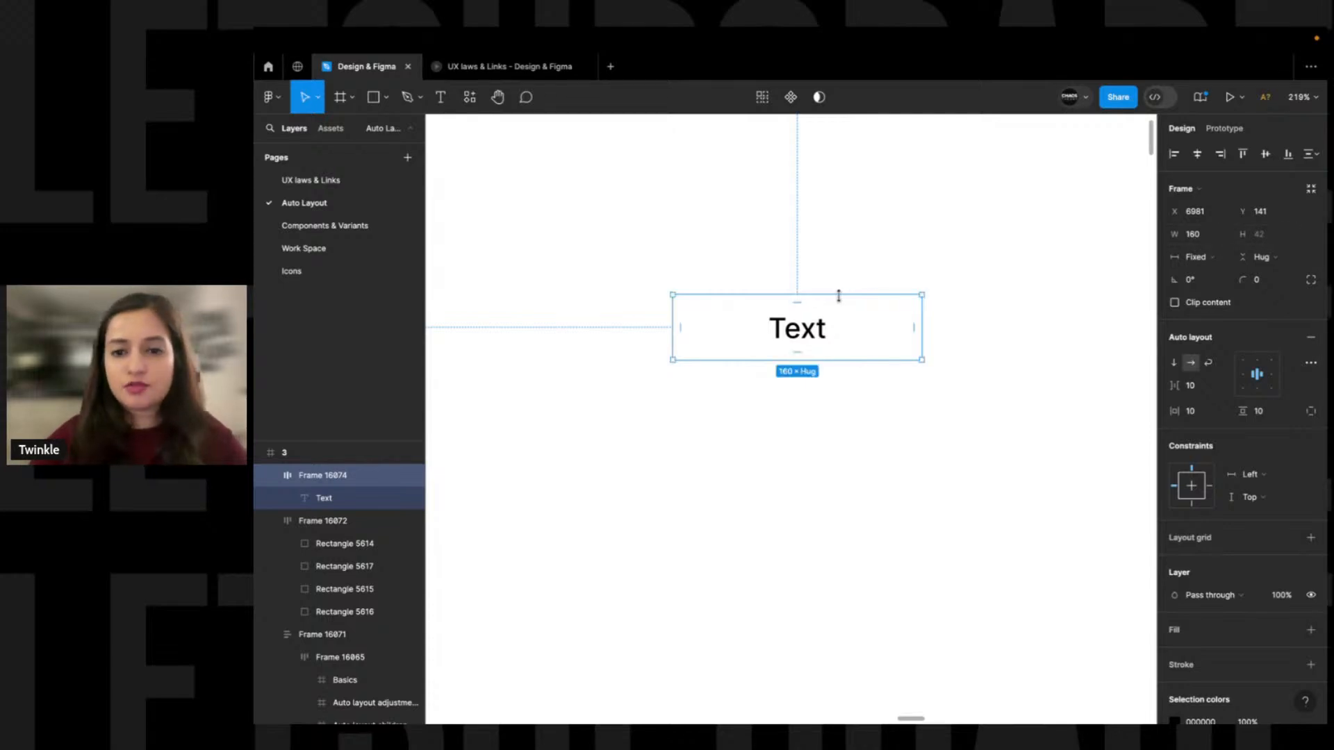
# Set the text's auto layout frame to a fixed height of 44
pyautogui.moveTo(838, 295); pyautogui.dragTo(840, 291)
pyautogui.click(1275, 237)
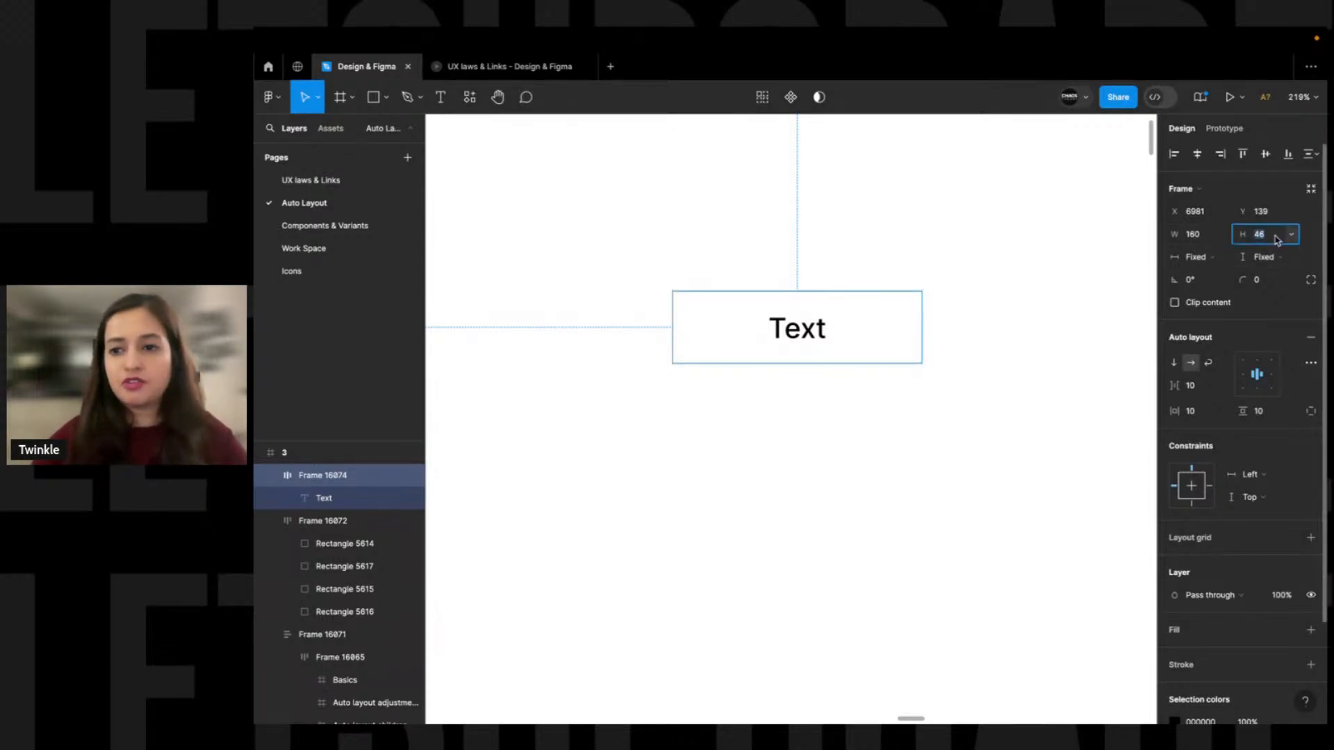
pyautogui.write('44')
pyautogui.press('Return')
pyautogui.click(979, 283)
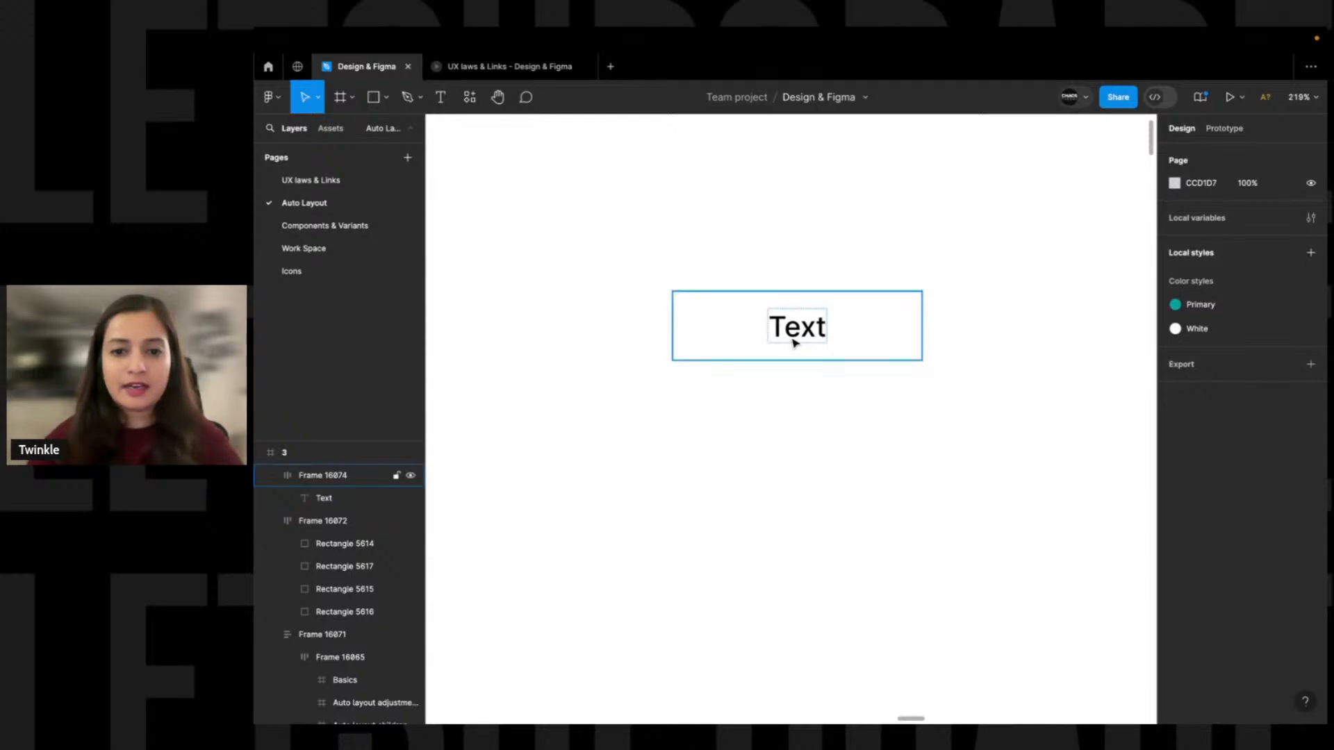
# Add a solid blue fill of 3EBAD5 to the text's auto layout frame
pyautogui.click(794, 331)
pyautogui.scroll(-3, 1243, 517)
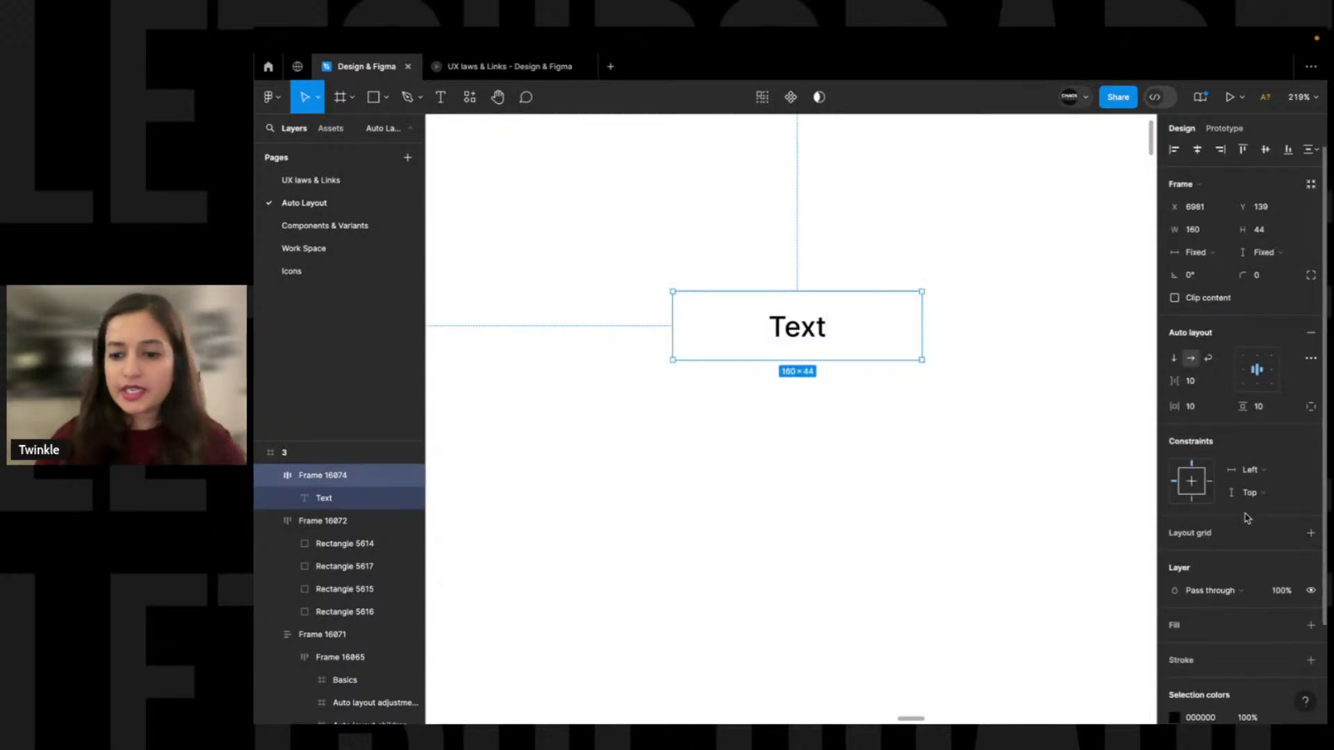
pyautogui.click(1202, 530)
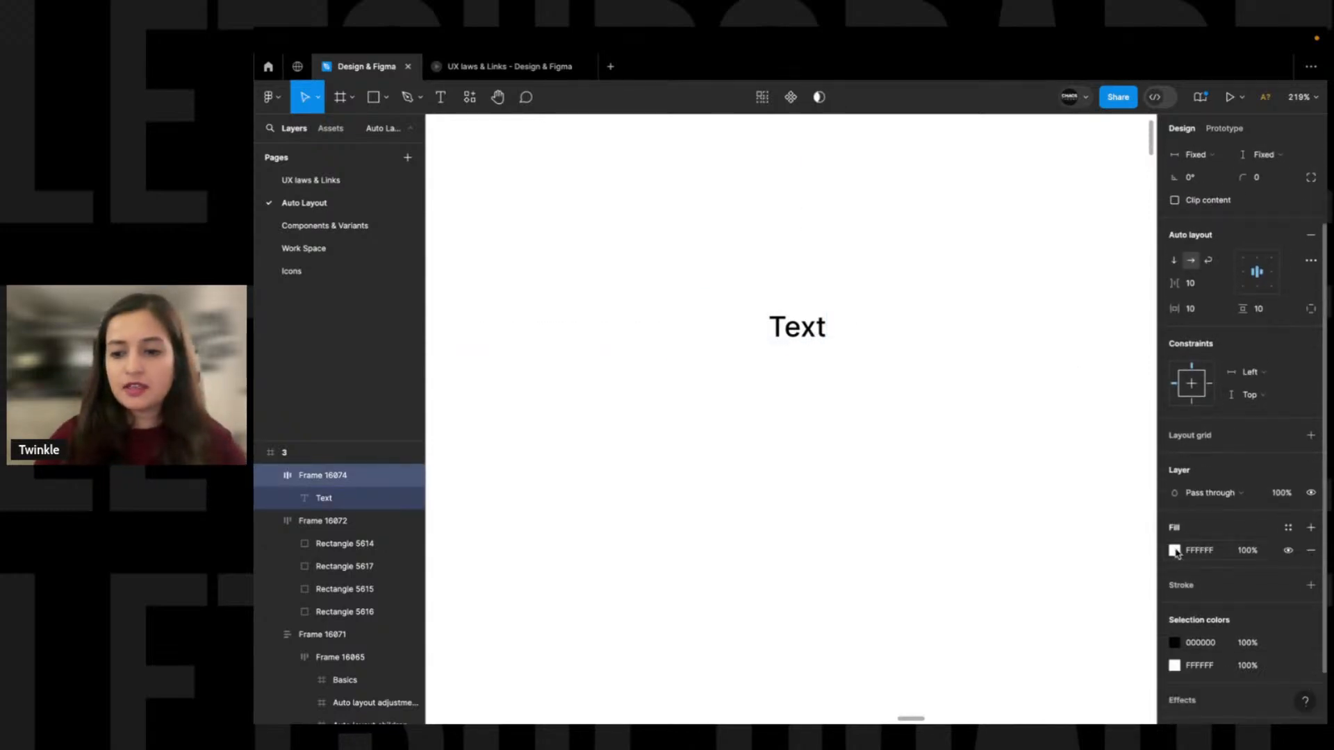
pyautogui.click(1175, 551)
pyautogui.click(1076, 546)
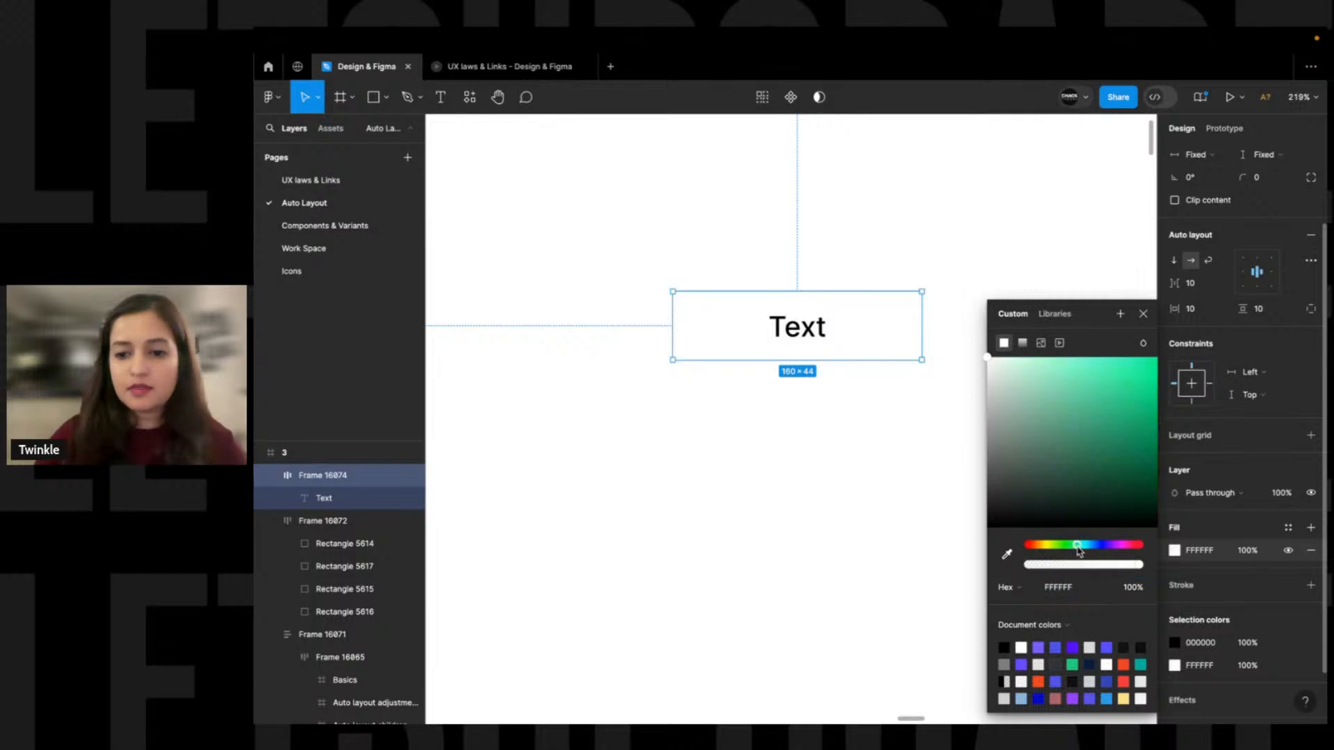
pyautogui.moveTo(1096, 384); pyautogui.dragTo(1107, 385)
pyautogui.moveTo(1087, 547); pyautogui.dragTo(1092, 546)
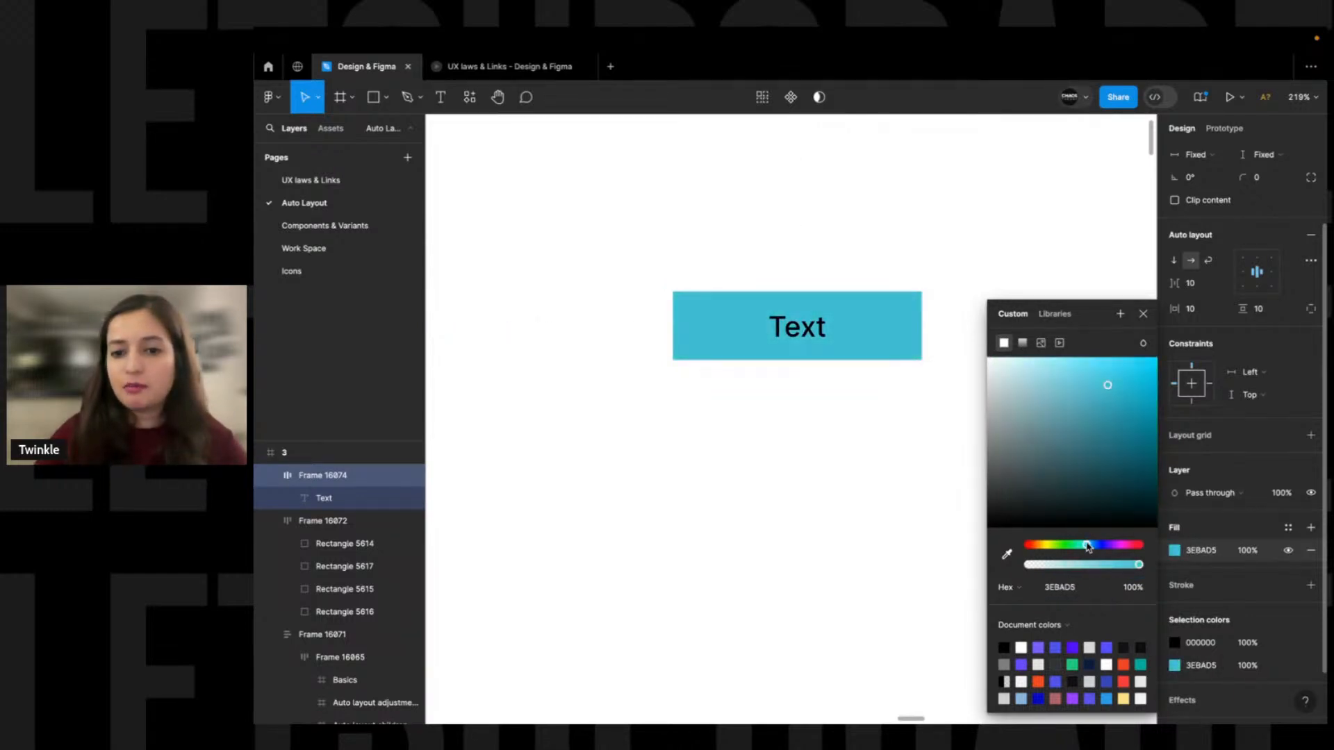
pyautogui.click(863, 435)
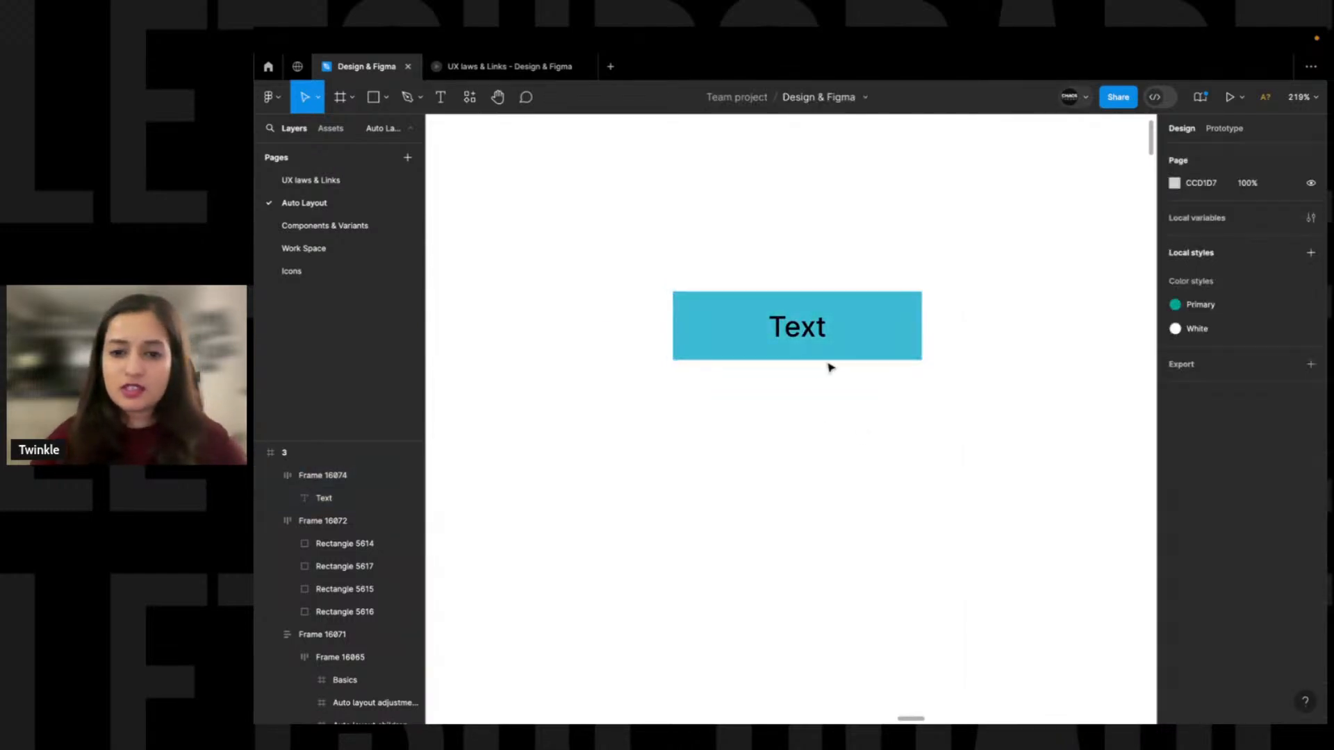
# Check the blue button frame with the Color contrast plugin and close the plugin
pyautogui.click(800, 333)
pyautogui.click(799, 332)
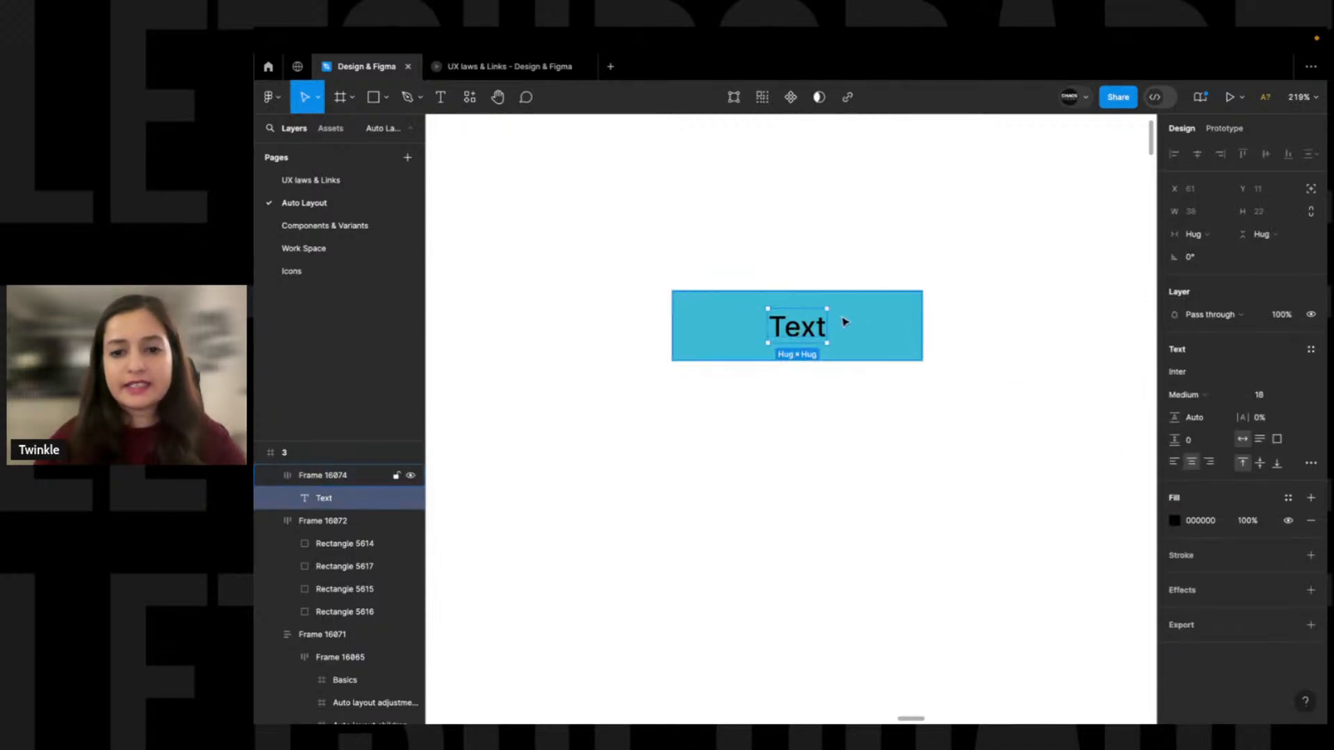
pyautogui.click(868, 332)
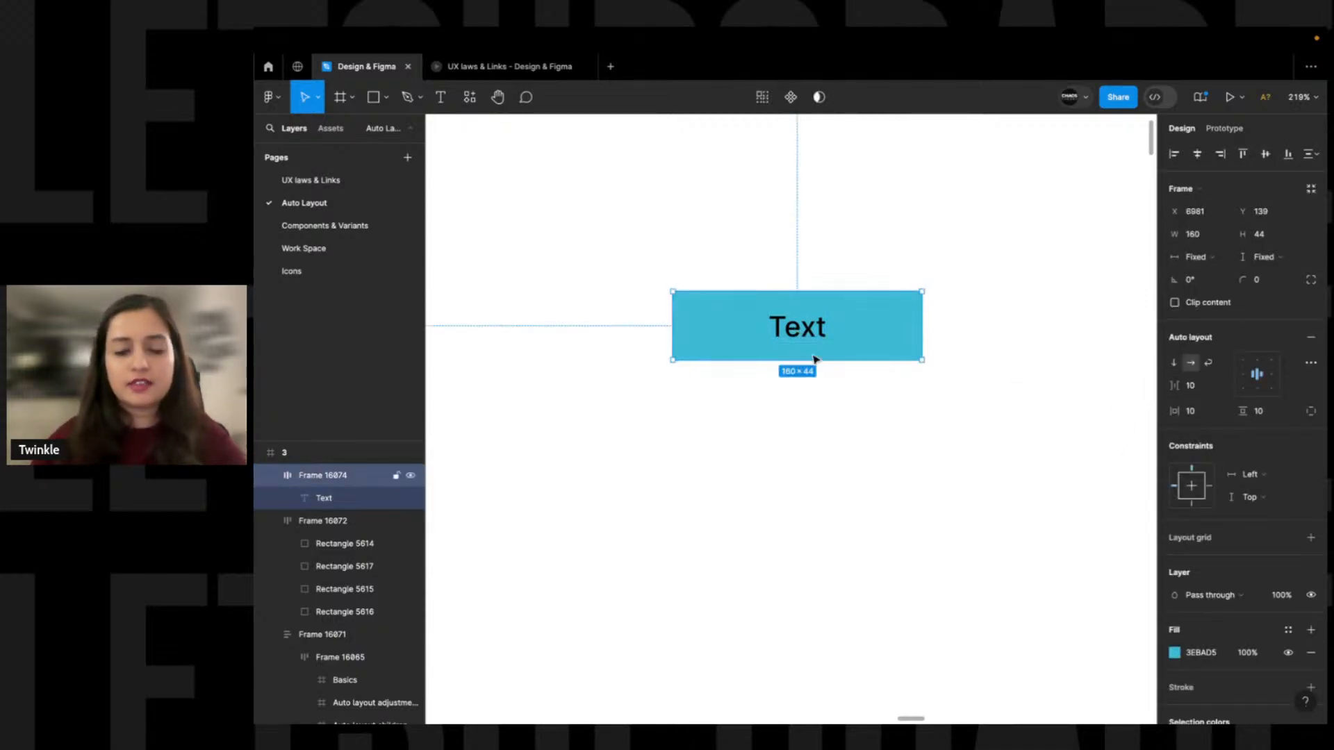
pyautogui.hotkey('ctrl', '\\')
pyautogui.hotkey('ctrl', '\\')
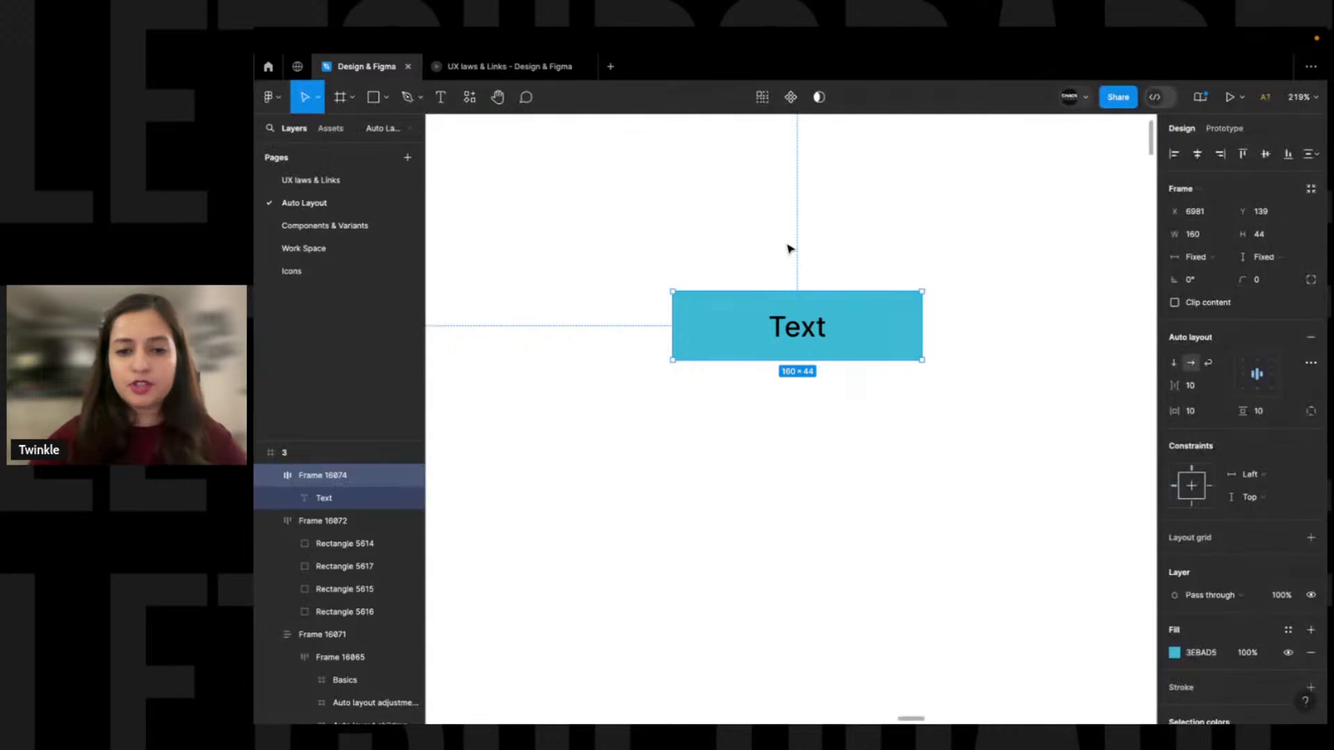
pyautogui.moveTo(519, 32)
pyautogui.click(635, 36)
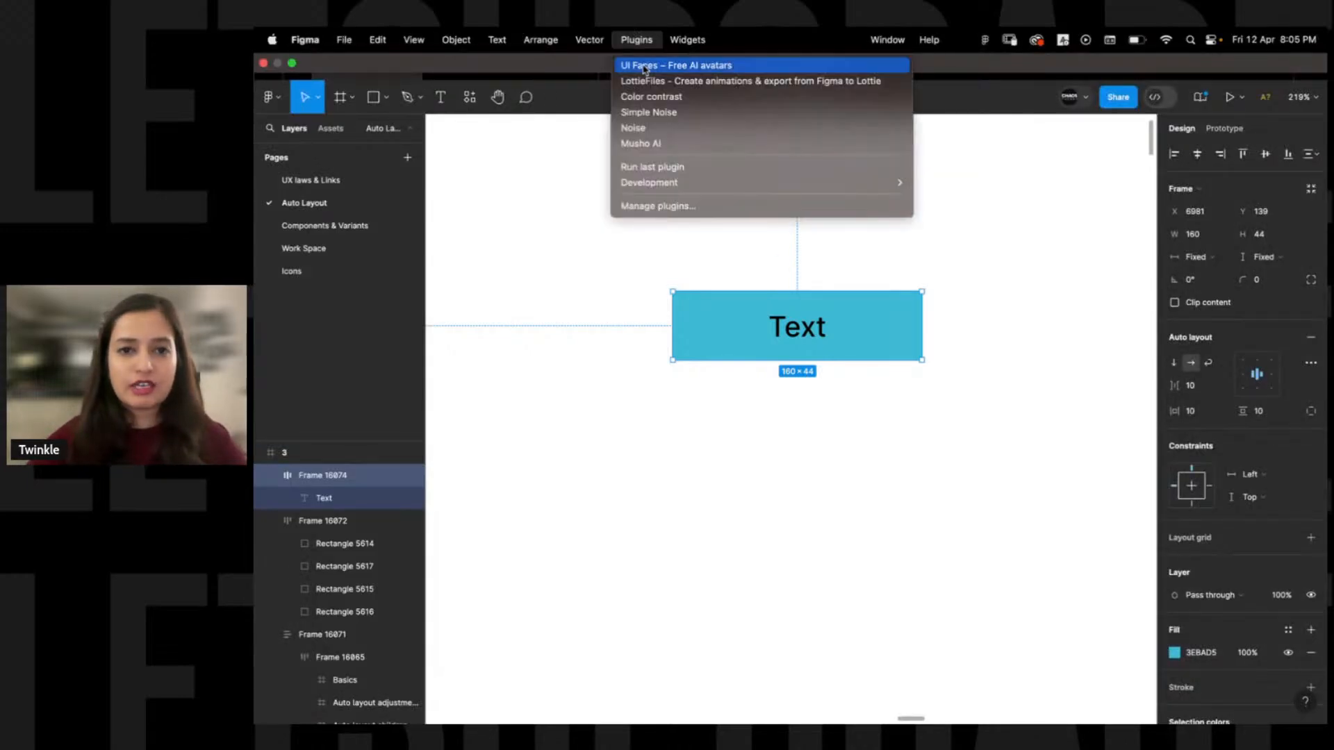
pyautogui.click(653, 97)
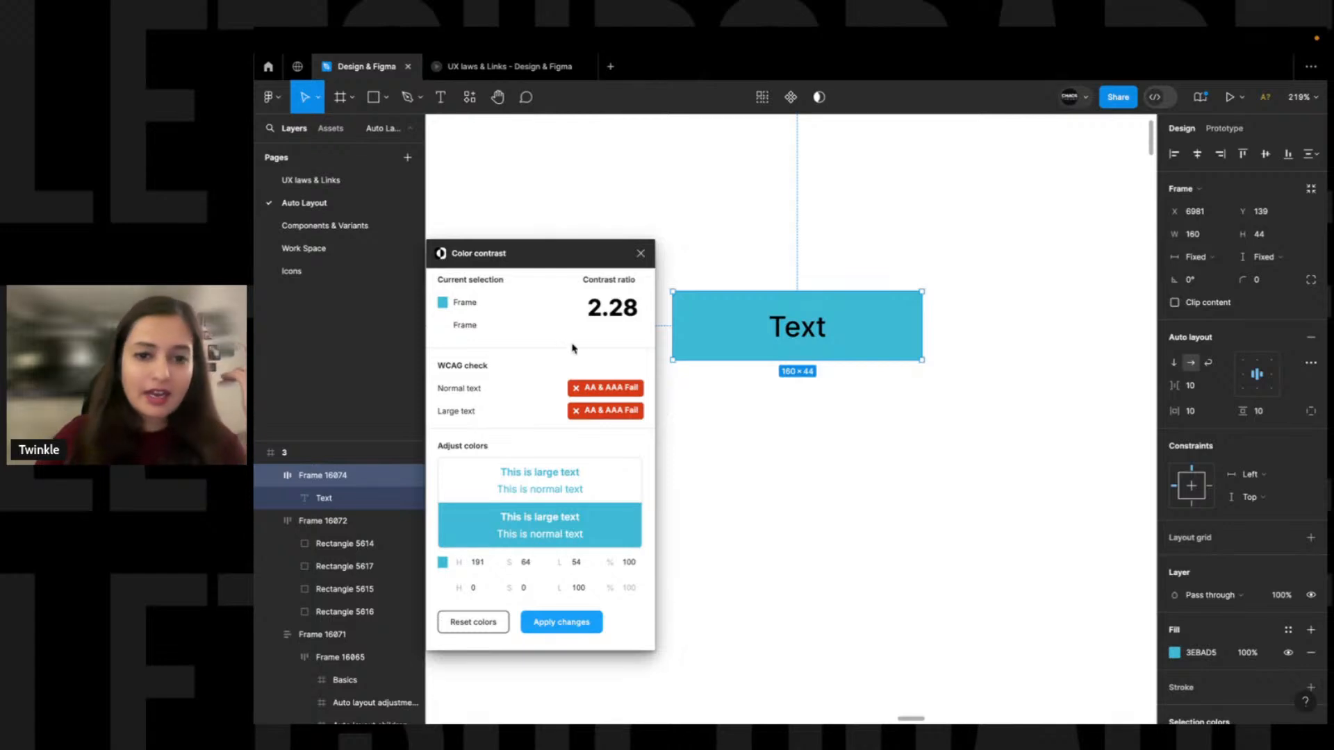
pyautogui.click(639, 255)
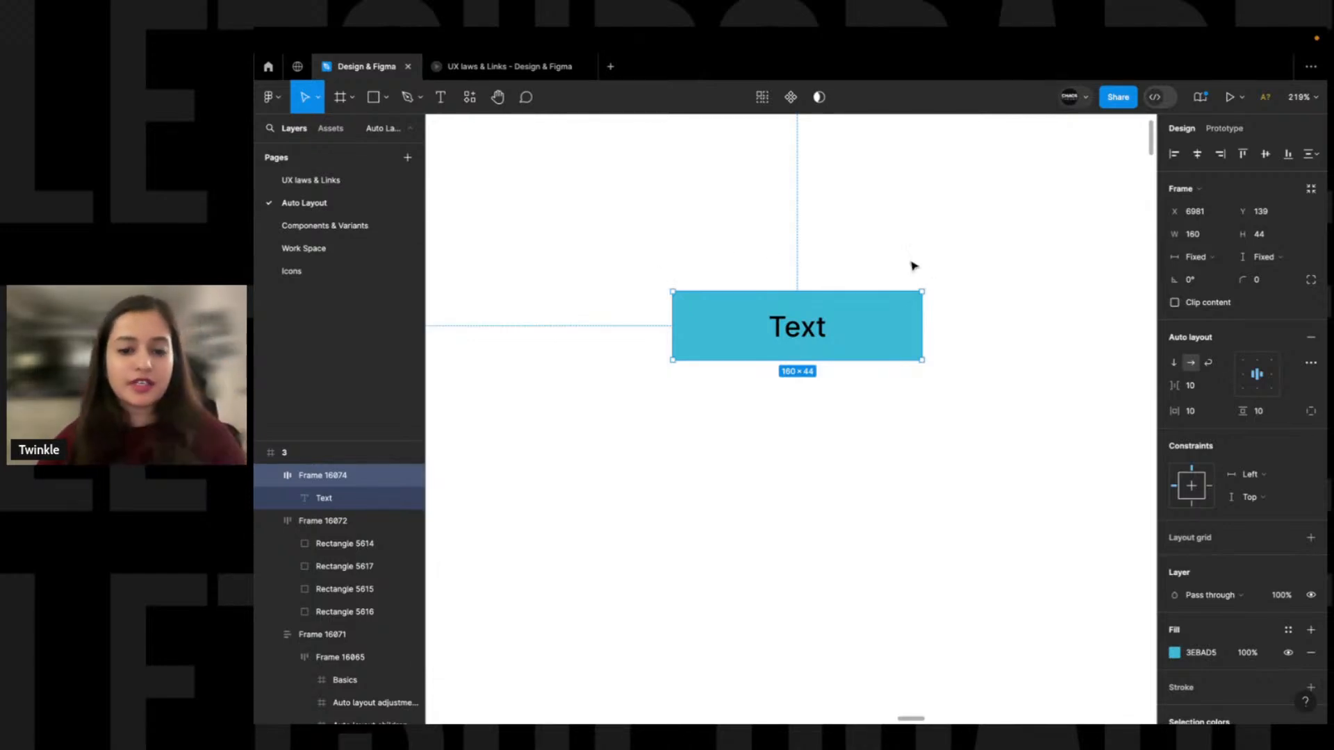
# Add a text box reading 'text', about 127 by 31, above the blue button and move it slightly further up
pyautogui.click(869, 277)
pyautogui.press('t')
pyautogui.moveTo(699, 197); pyautogui.dragTo(803, 226)
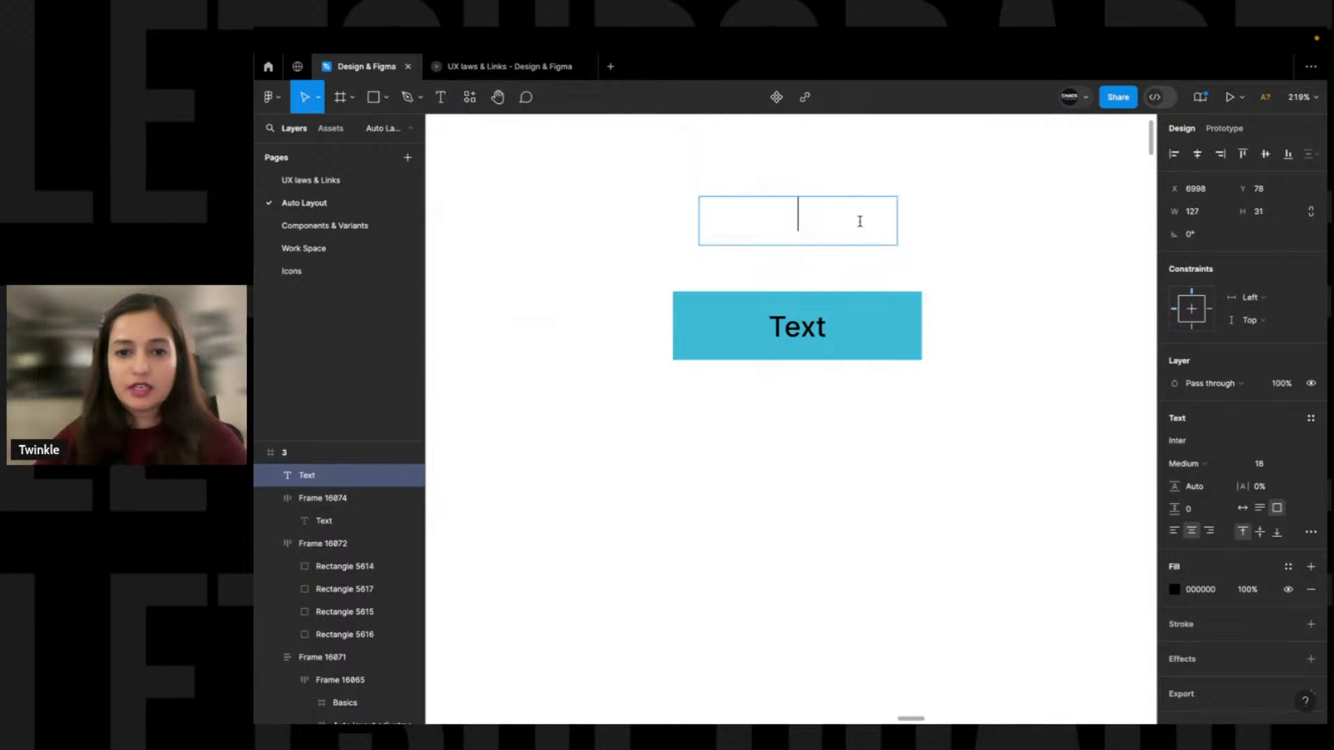
pyautogui.write('text')
pyautogui.press('Escape')
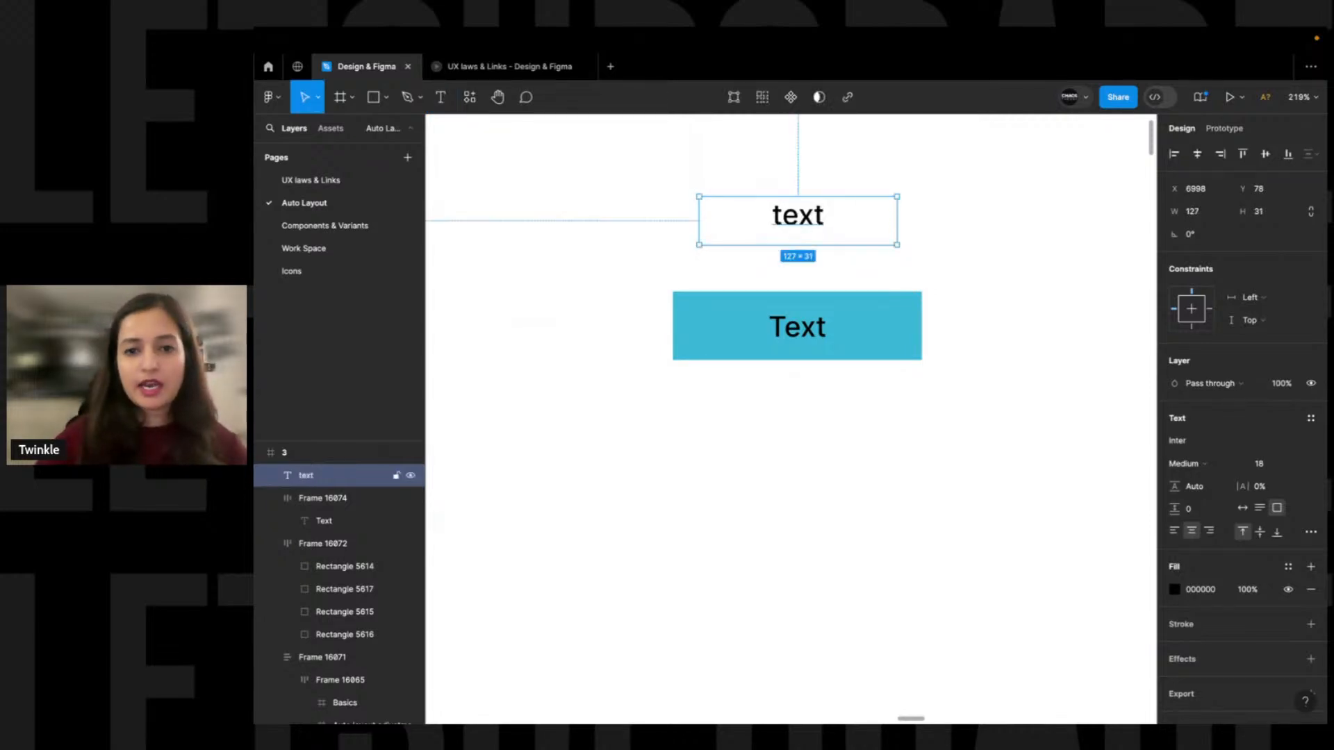
pyautogui.click(981, 230)
pyautogui.scroll(2, 825, 276)
pyautogui.moveTo(792, 278); pyautogui.dragTo(741, 229)
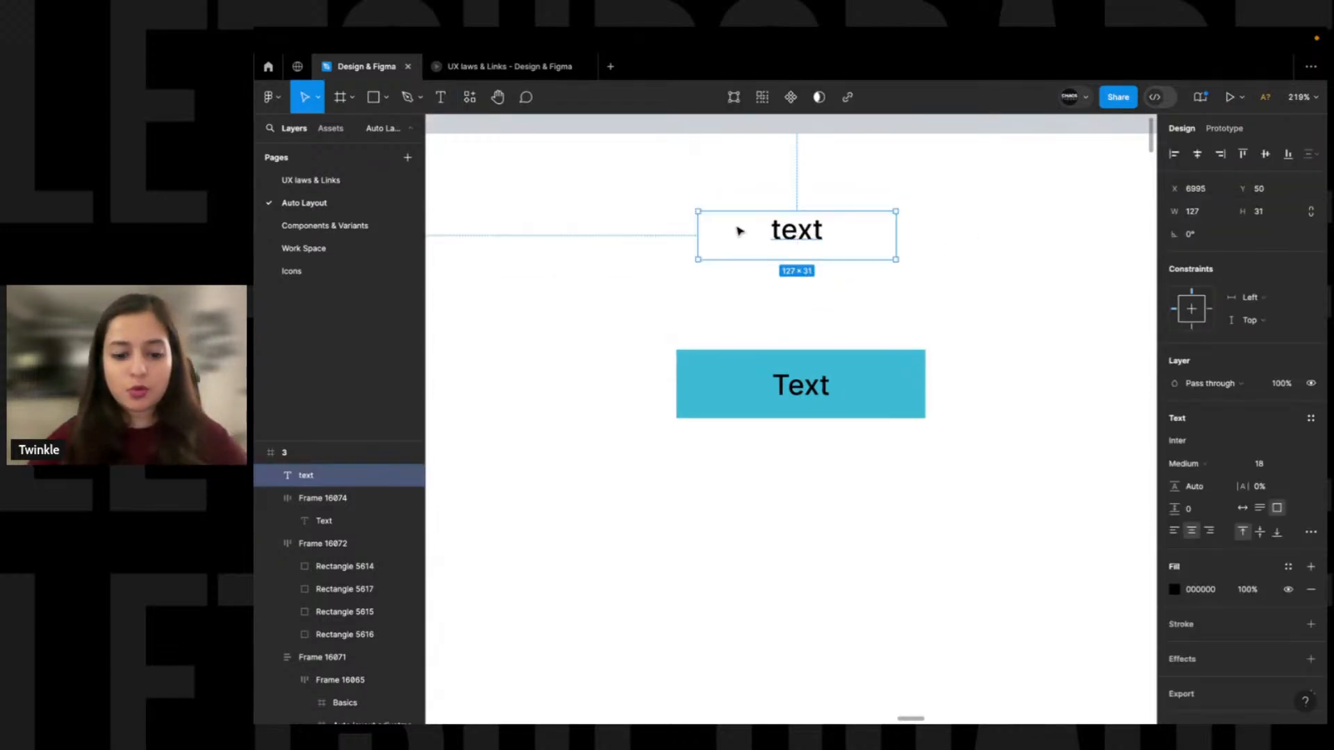
# Draw a rectangle about 154 by 60 around the new text, send it behind, and fill it with the button's sampled blue
pyautogui.press('r')
pyautogui.moveTo(685, 186); pyautogui.dragTo(926, 279)
pyautogui.press('alt+super+bracketleft')
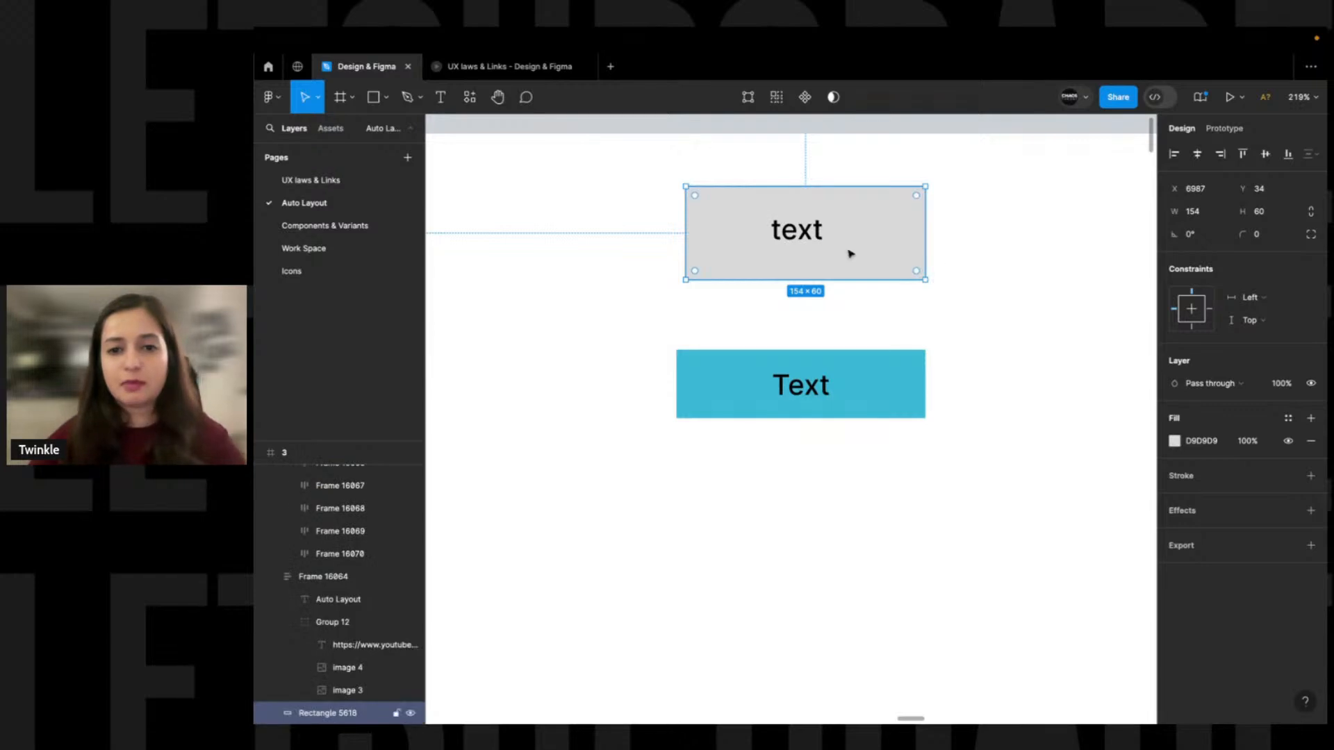
pyautogui.press('i')
pyautogui.click(893, 369)
# Select the blue rectangle and its text together and examine their contrast ratio in the Color contrast plugin
pyautogui.keyDown('shift'); pyautogui.click(792, 222); pyautogui.keyUp('shift')
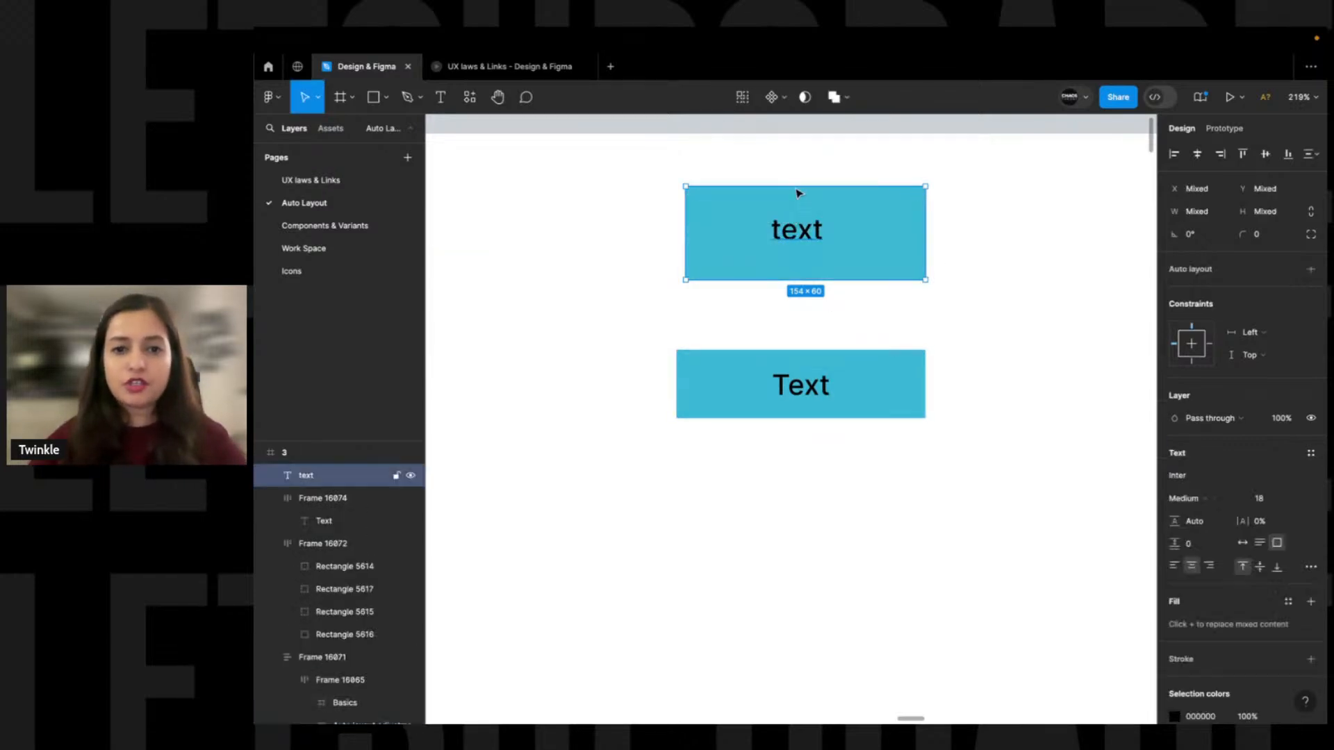
pyautogui.click(636, 40)
pyautogui.click(656, 67)
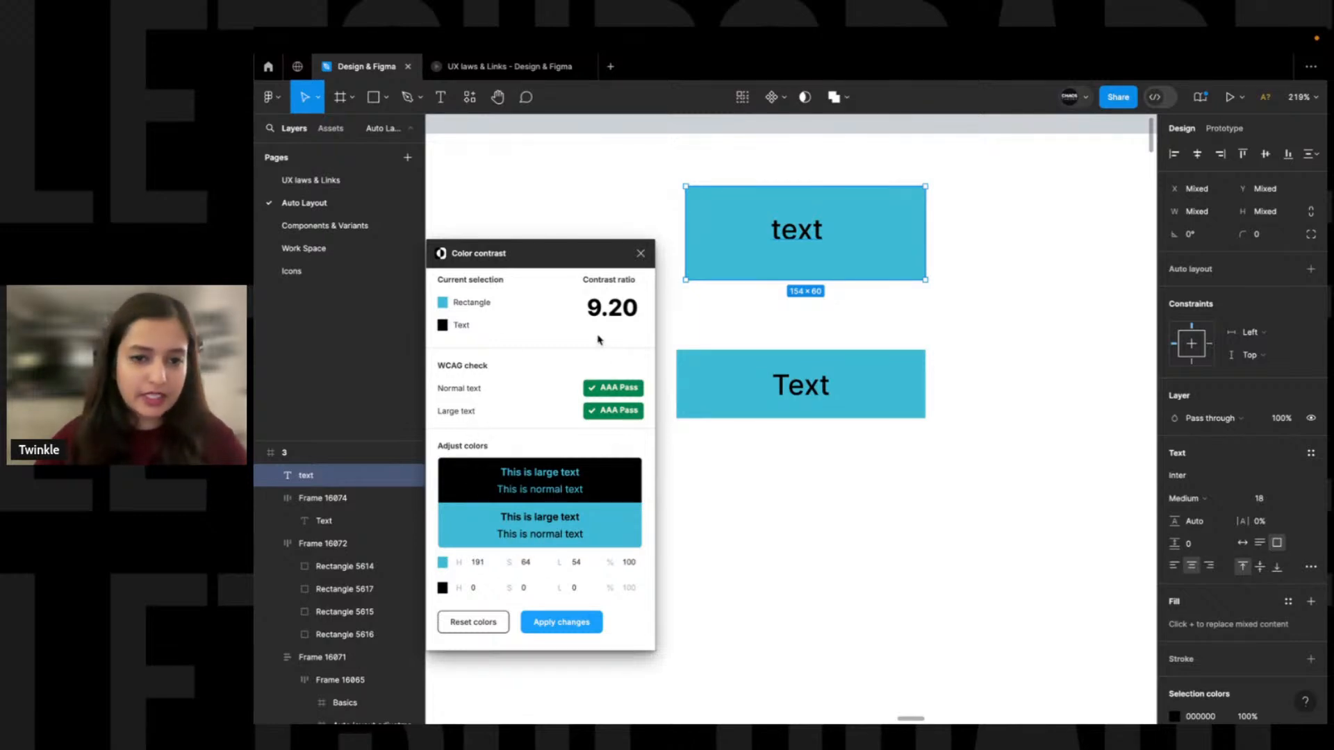
pyautogui.moveTo(596, 313); pyautogui.dragTo(642, 310)
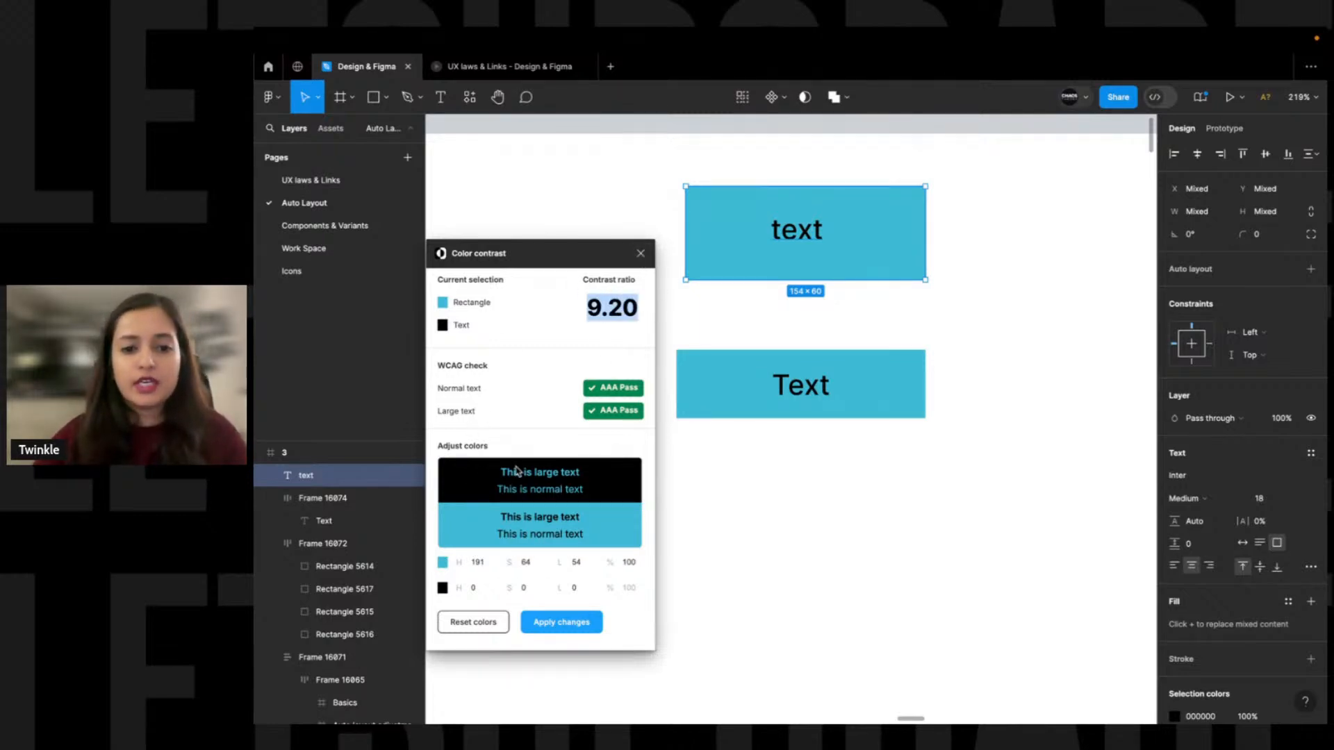
# Delete the upper rectangle and text checked in the Color contrast plugin, and nudge the blue button slightly up and right
pyautogui.click(641, 253)
pyautogui.press('Delete')
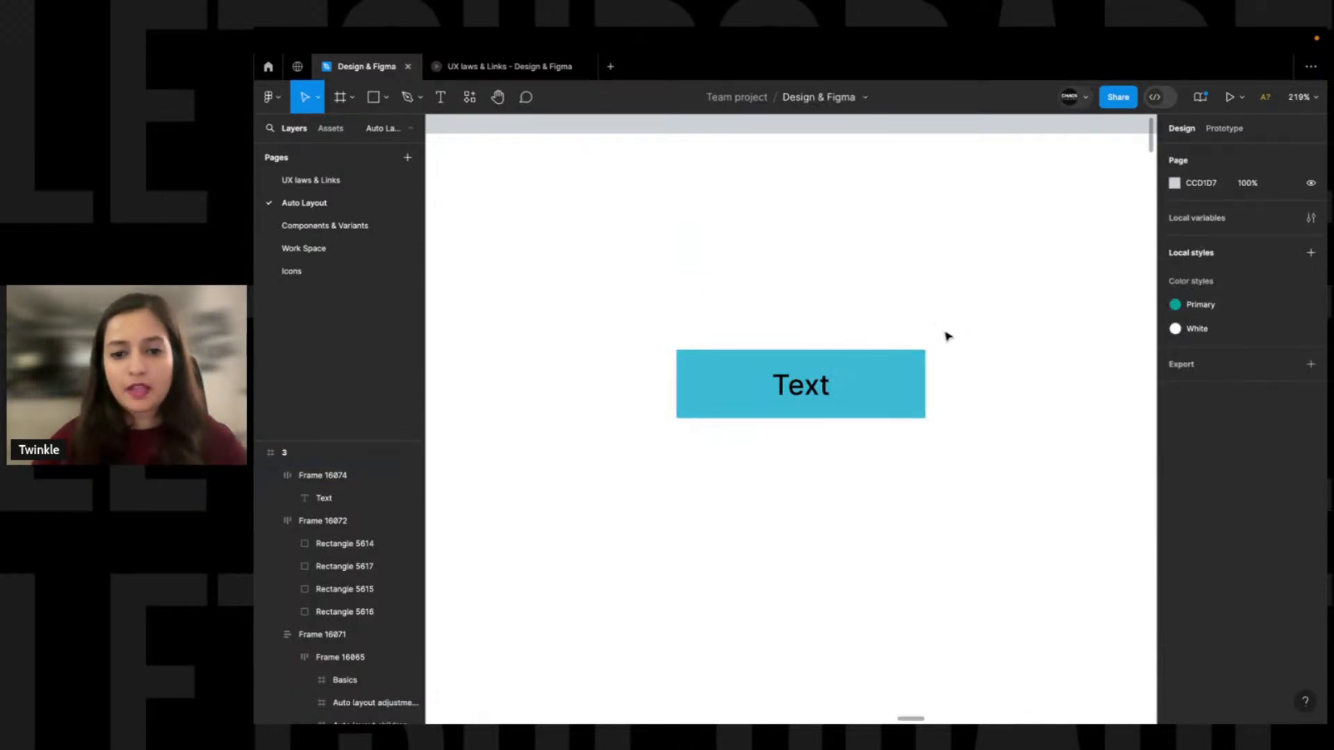
pyautogui.moveTo(963, 320); pyautogui.dragTo(573, 489)
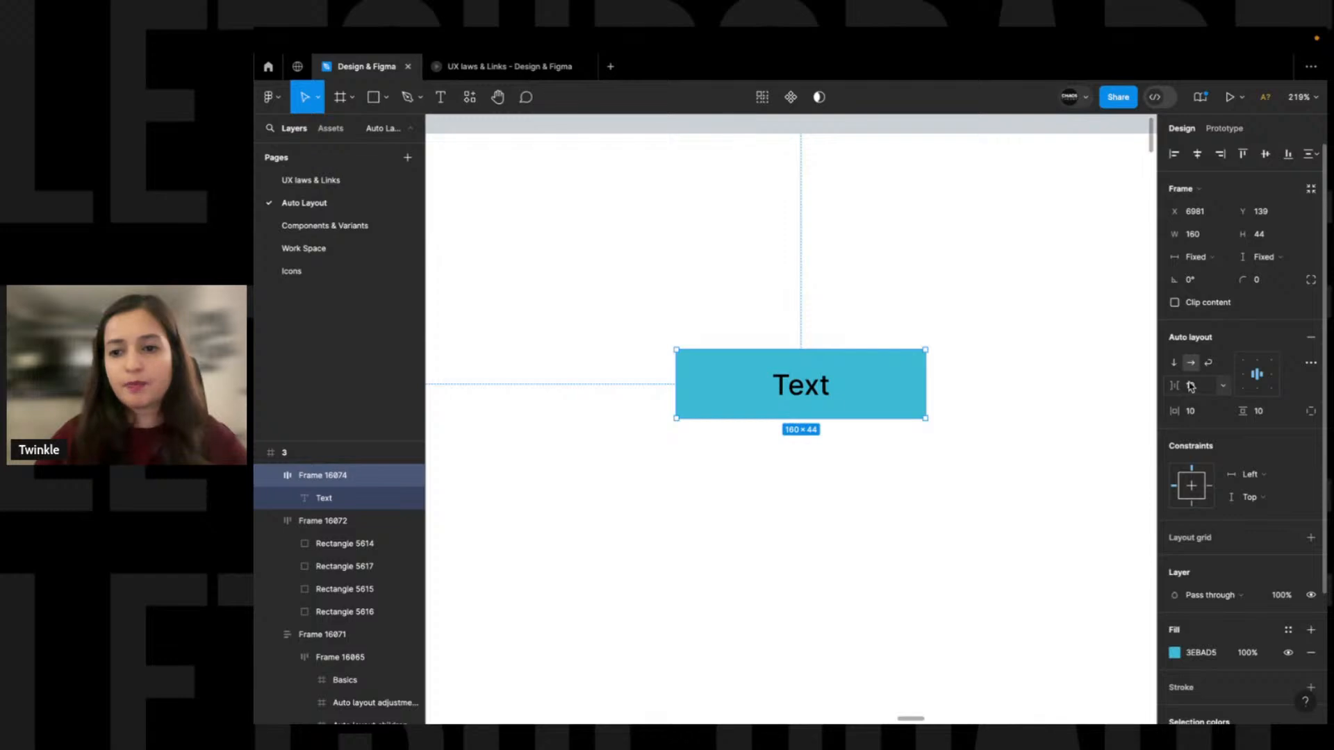
pyautogui.doubleClick(795, 387)
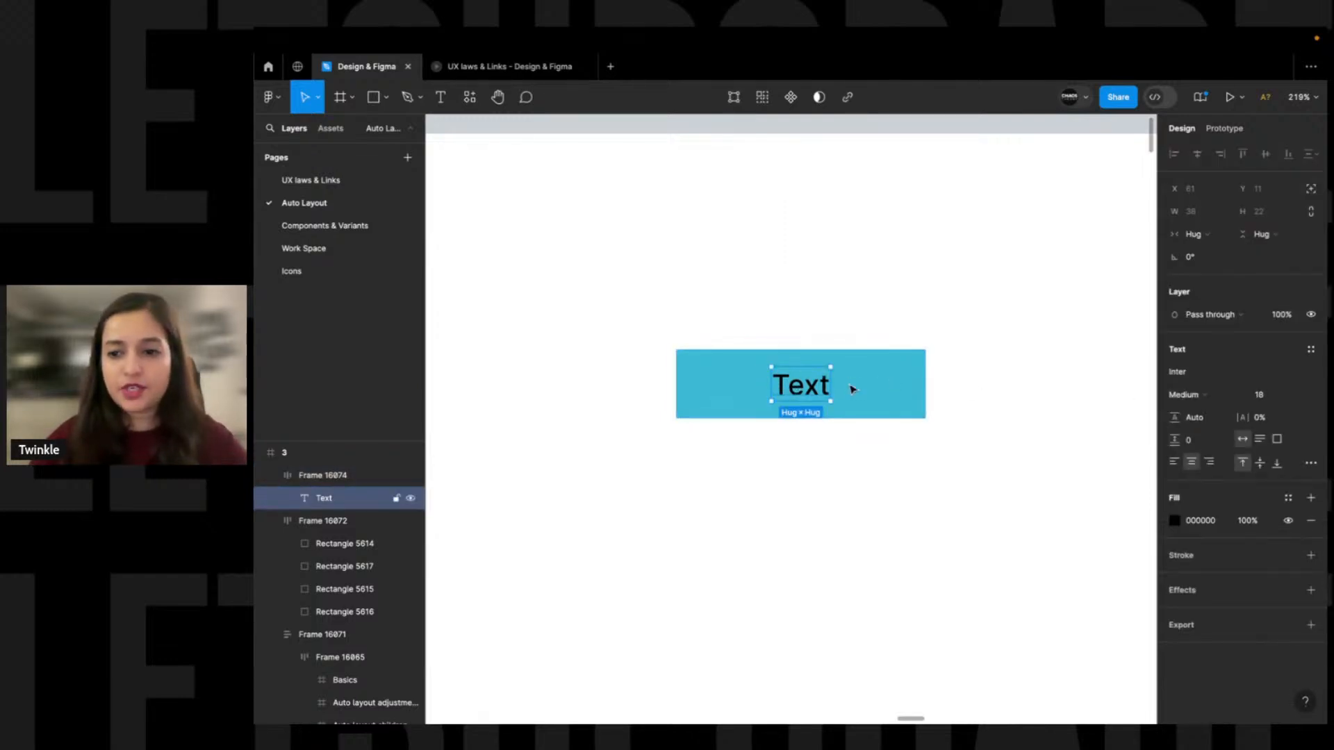
pyautogui.click(826, 469)
pyautogui.moveTo(840, 396); pyautogui.dragTo(843, 393)
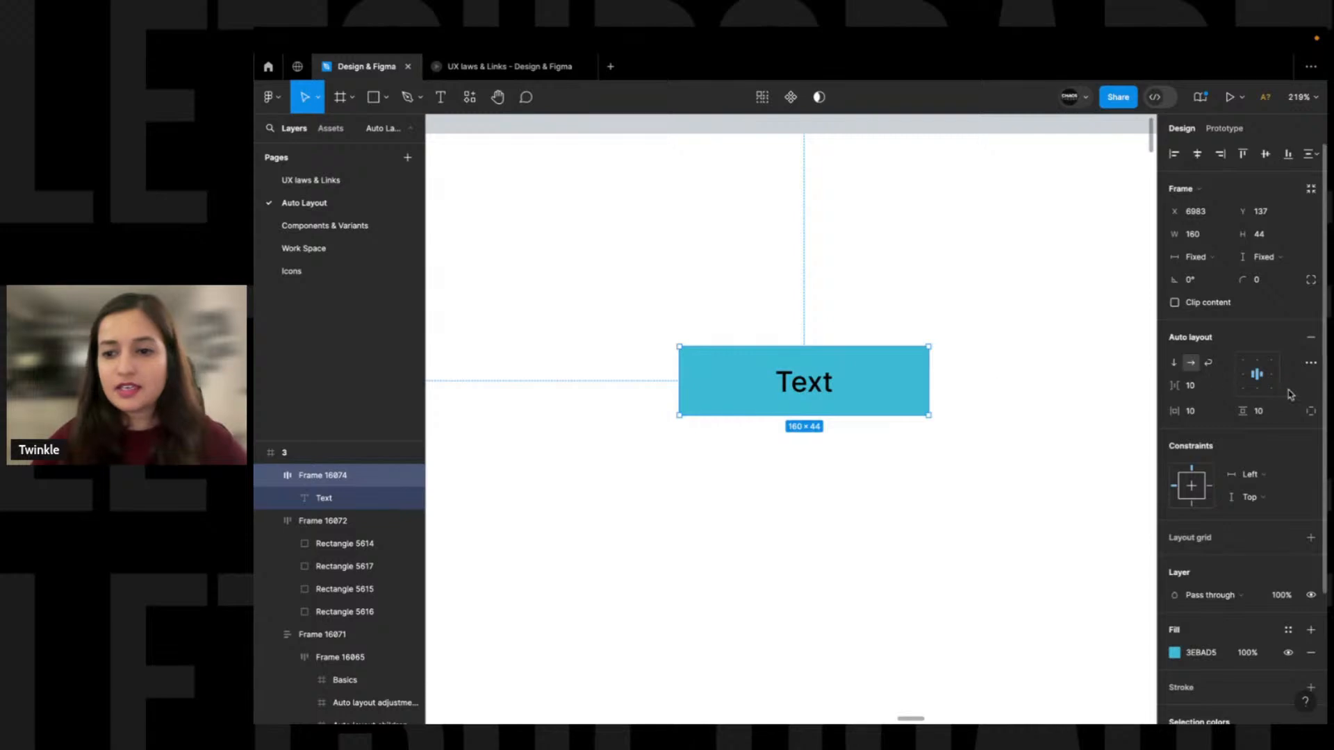
# Try top-left and middle-right alignment for the blue button's text and return it to centered
pyautogui.click(1256, 368)
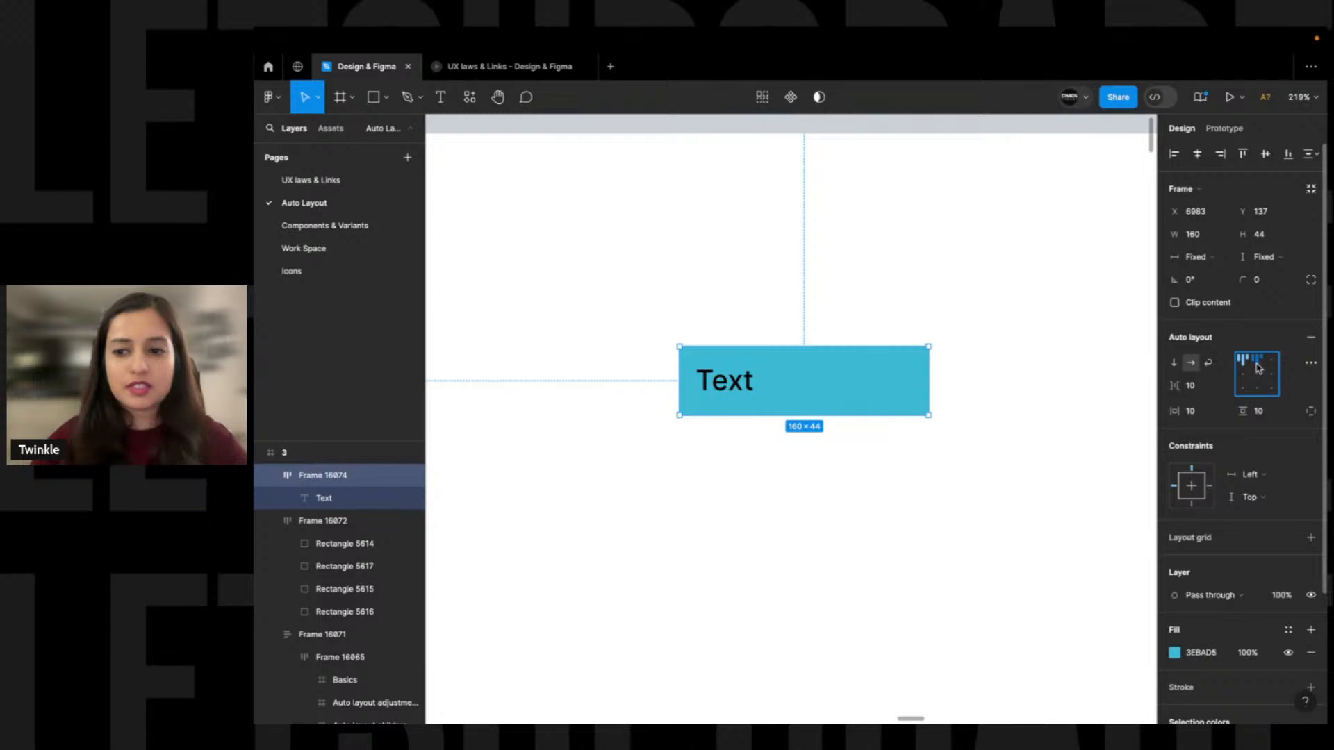
pyautogui.click(1258, 368)
pyautogui.click(1272, 368)
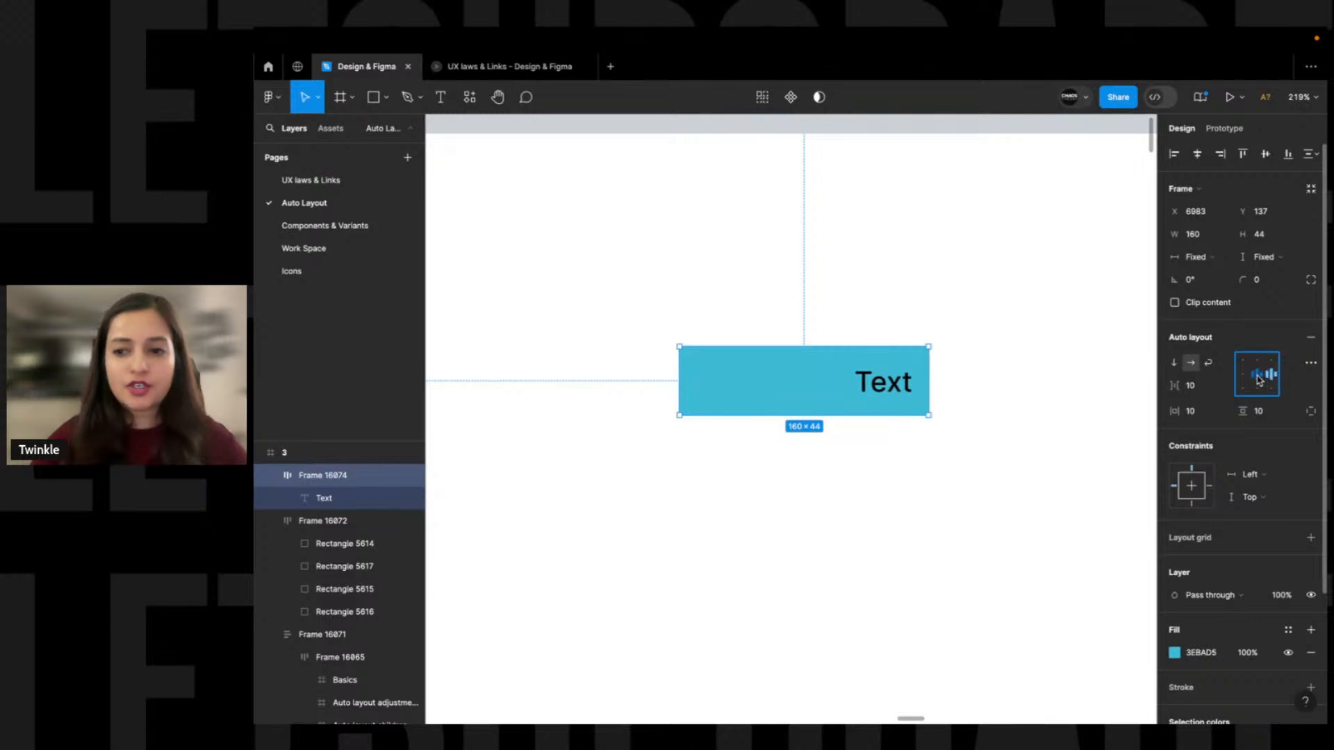
pyautogui.click(1258, 376)
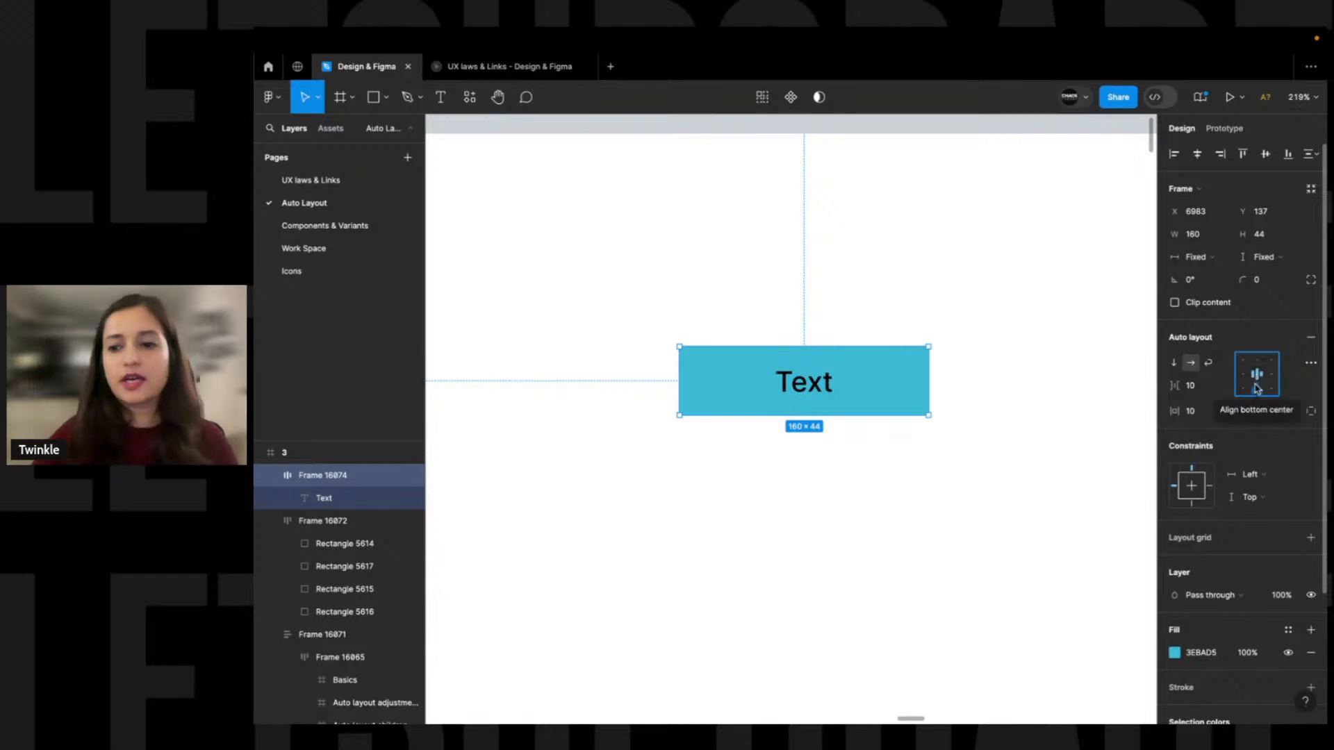
pyautogui.click(904, 313)
# Draw a gray rectangle about 175 by 72 above the blue button, widen it to about 302 and make it slightly taller
pyautogui.hscroll(2, 765, 339)
pyautogui.scroll(-1, 765, 340)
pyautogui.scroll(1, 758, 294)
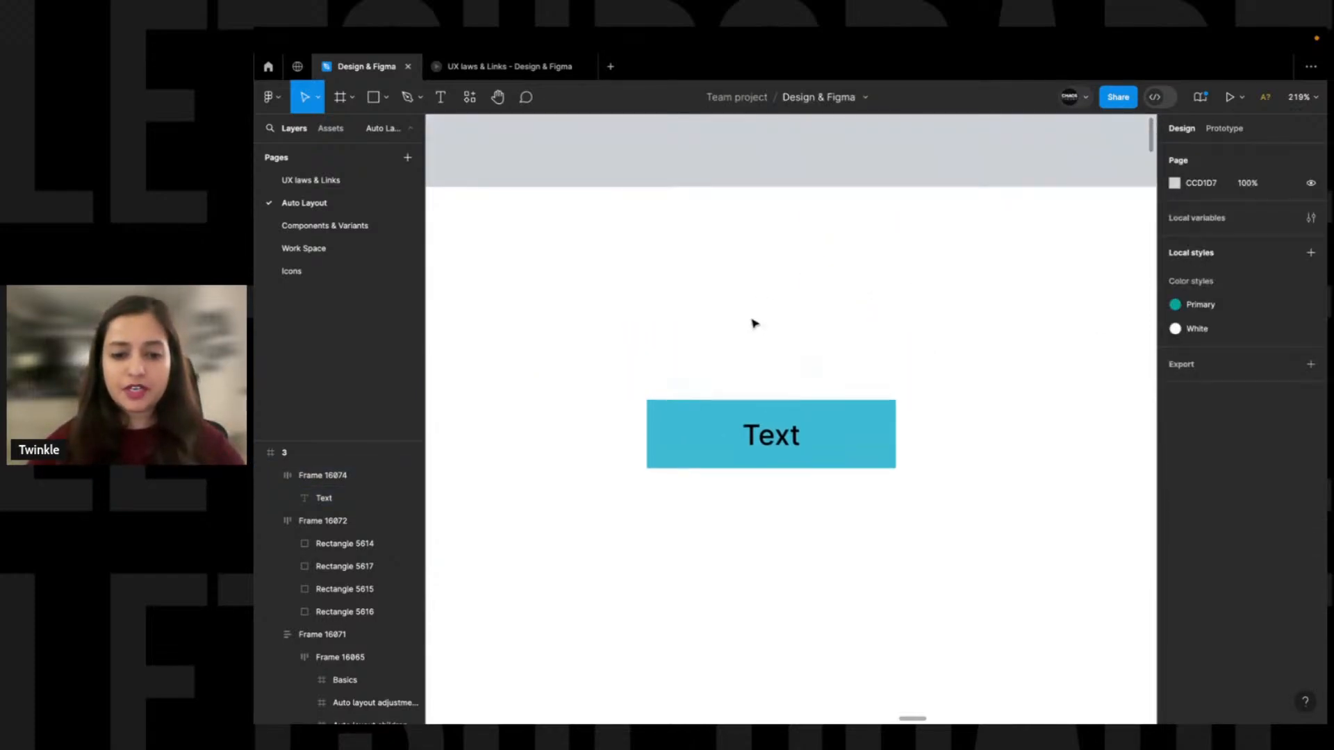
pyautogui.press('r')
pyautogui.moveTo(639, 232); pyautogui.dragTo(911, 343)
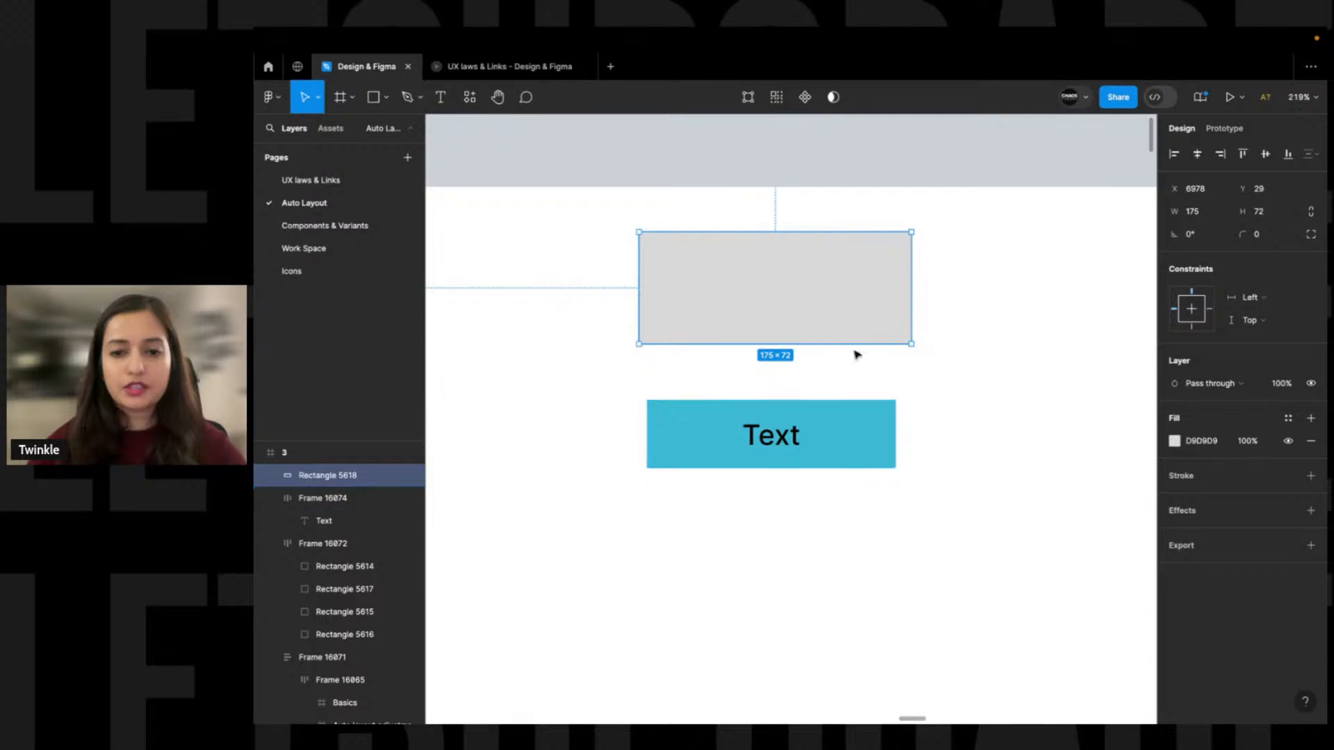
pyautogui.scroll(-3, 822, 306)
pyautogui.moveTo(765, 296); pyautogui.dragTo(670, 295)
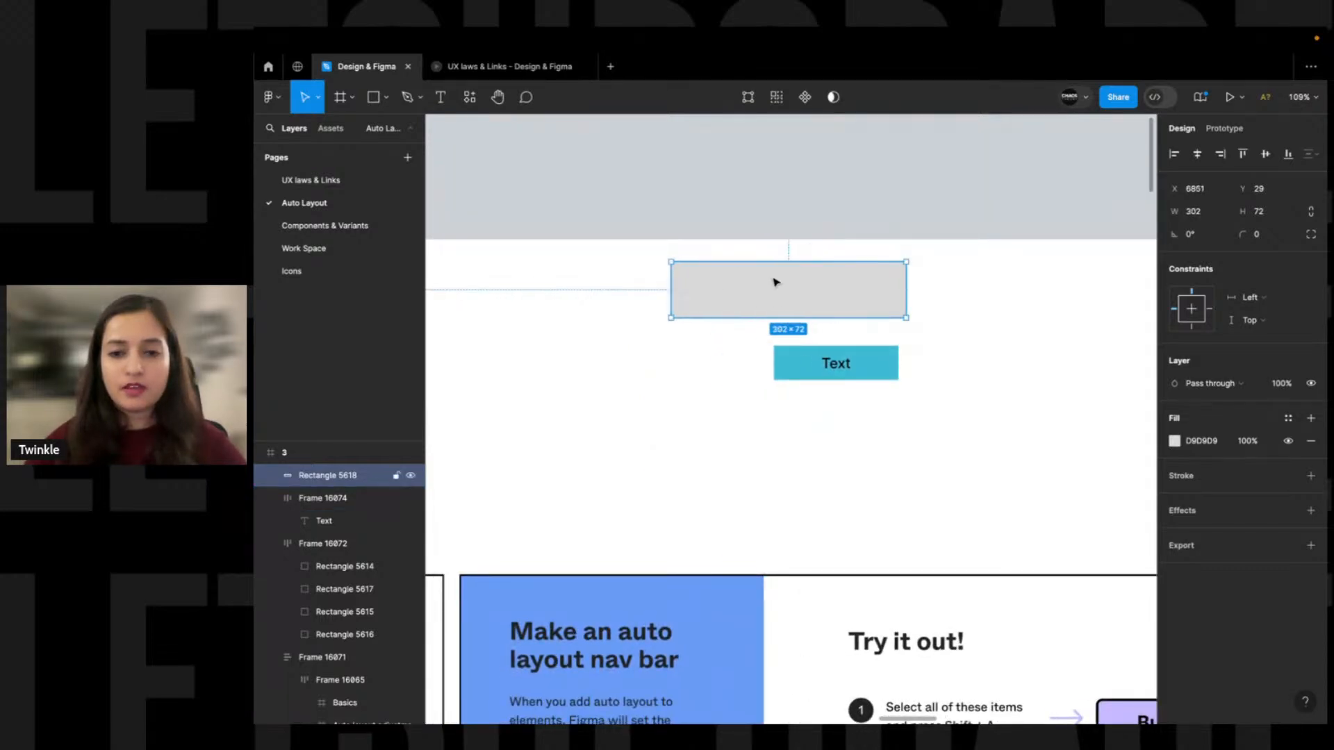
pyautogui.moveTo(773, 261); pyautogui.dragTo(773, 245)
# Move the blue button up beneath the gray rectangle so their right edges line up
pyautogui.click(925, 355)
pyautogui.moveTo(880, 366); pyautogui.dragTo(887, 345)
pyautogui.doubleClick(856, 347)
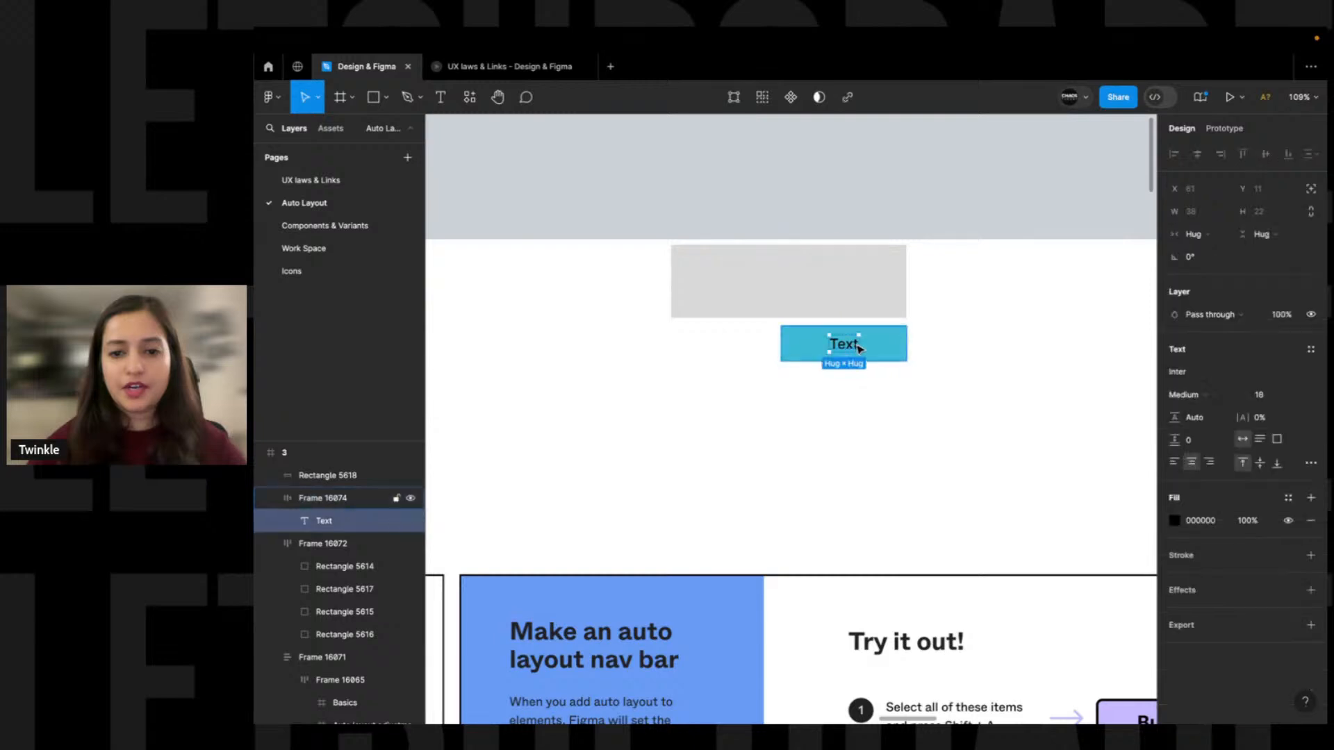
pyautogui.click(982, 342)
pyautogui.click(851, 345)
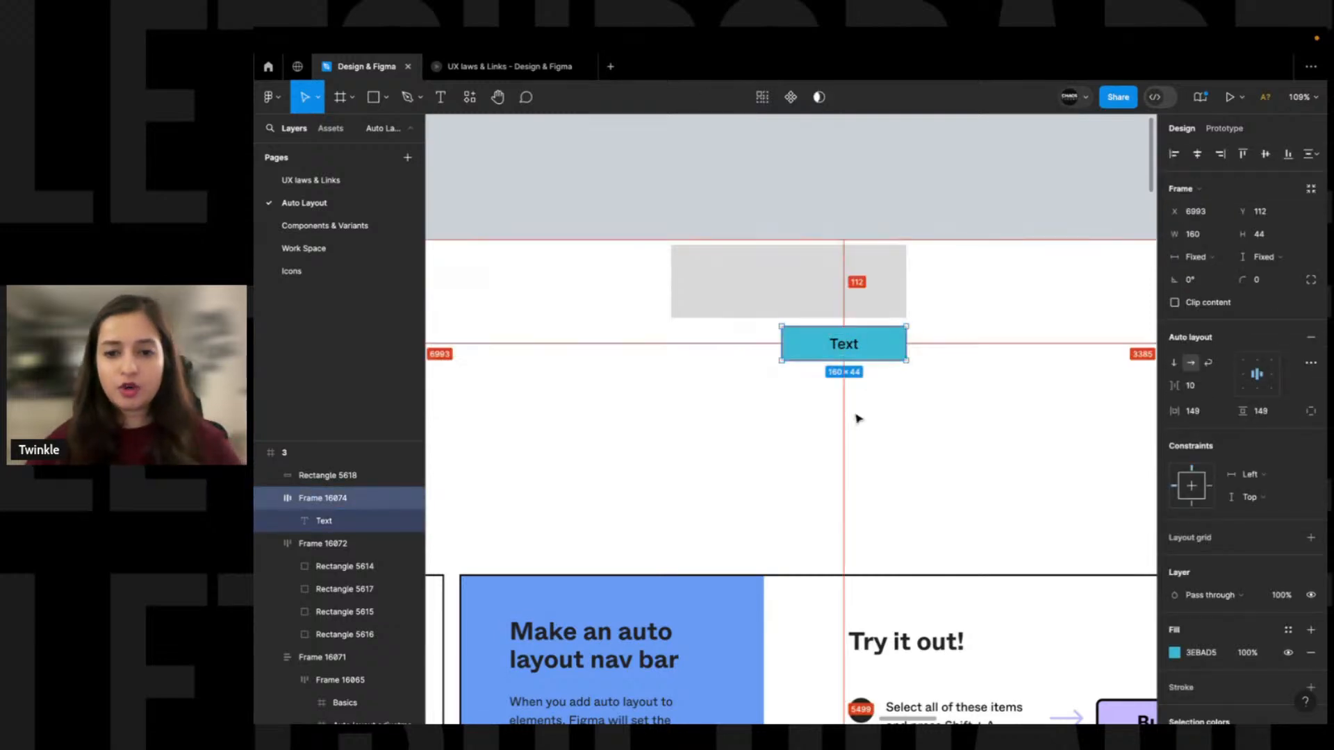
# Duplicate the blue button below itself and ungroup the upper one, nudging its loose text slightly
pyautogui.moveTo(884, 348); pyautogui.dragTo(877, 438)
pyautogui.click(884, 343)
pyautogui.hotkey('ctrl', 'shift', 'g')
pyautogui.moveTo(857, 348)
pyautogui.mouseDown()
pyautogui.moveTo(901, 343)
pyautogui.moveTo(853, 359)
pyautogui.mouseUp()
# Draw a rectangle about 74 by 59 over the loose text and send it behind the text
pyautogui.press('r')
pyautogui.scroll(5, 861, 347)
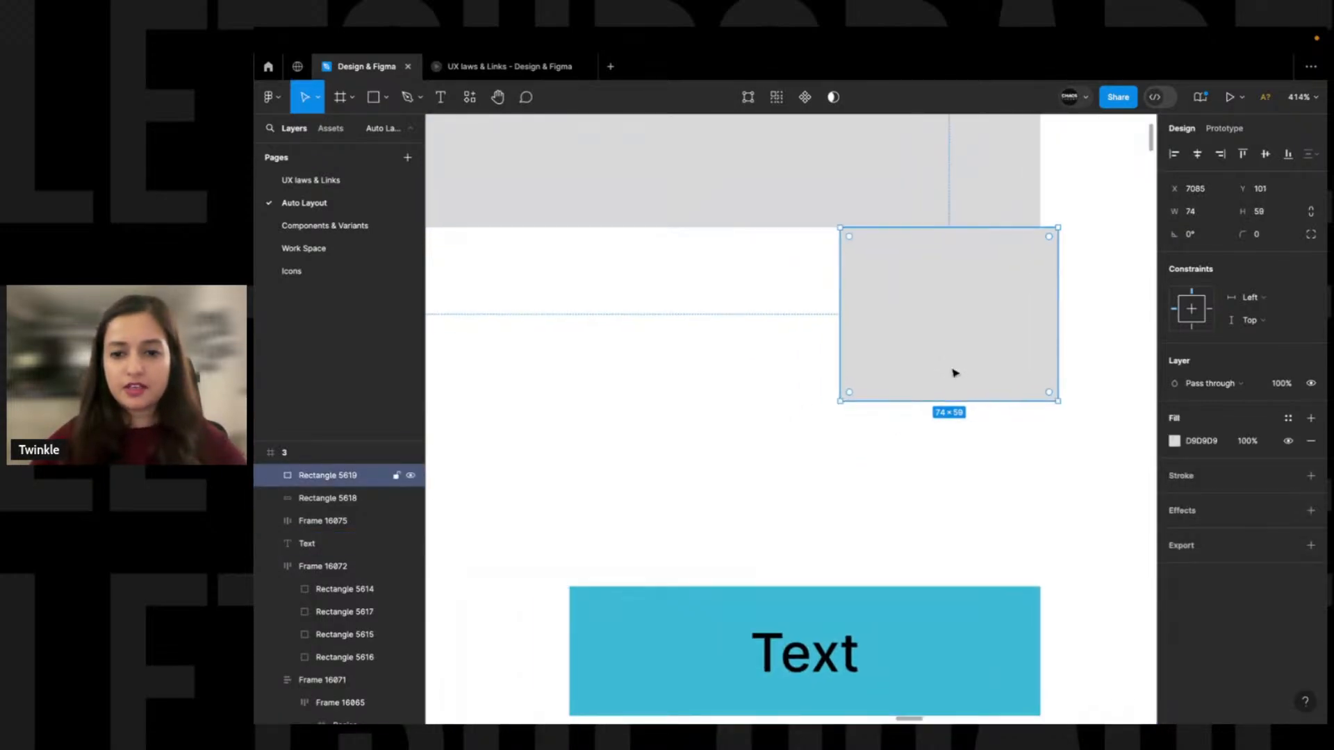
pyautogui.scroll(-5, 915, 348)
pyautogui.hotkey('ctrl', '[')
pyautogui.hotkey('ctrl', '[')
pyautogui.hotkey('ctrl', '[')
pyautogui.hotkey('ctrl', '[')
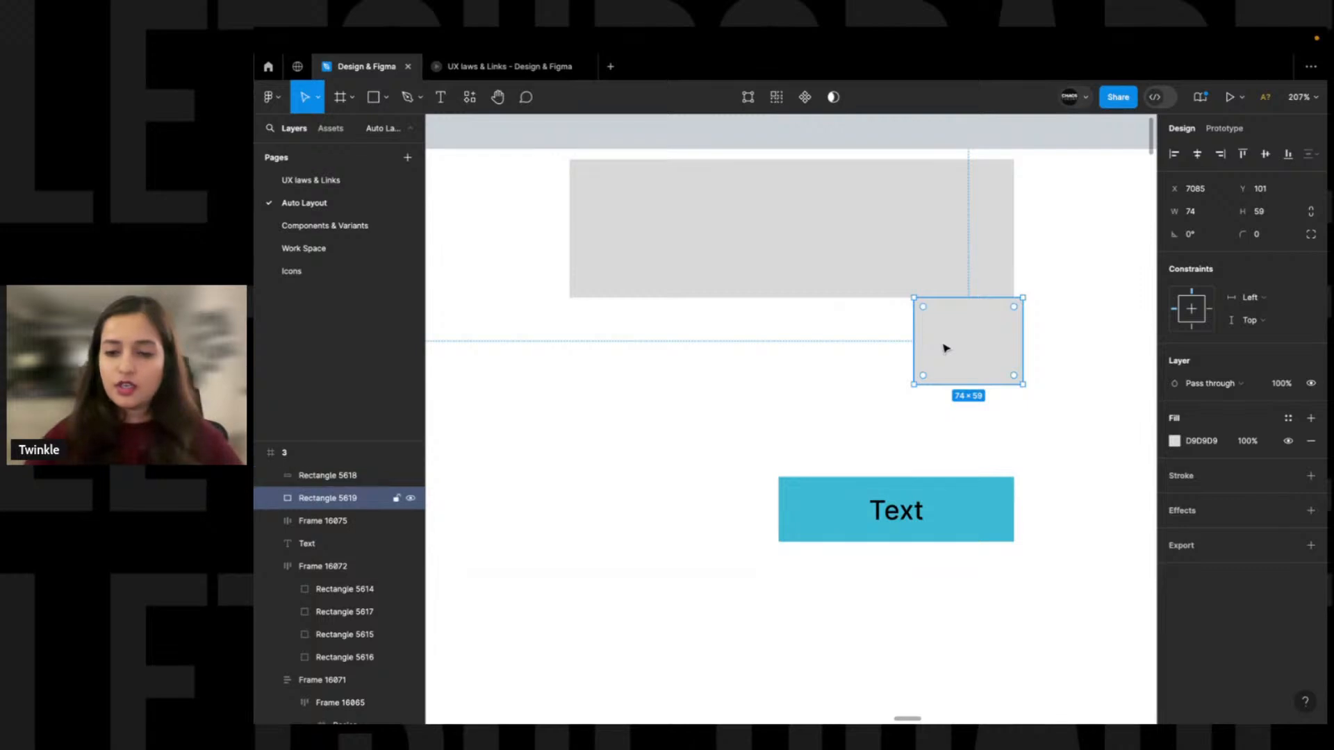
pyautogui.click(1057, 340)
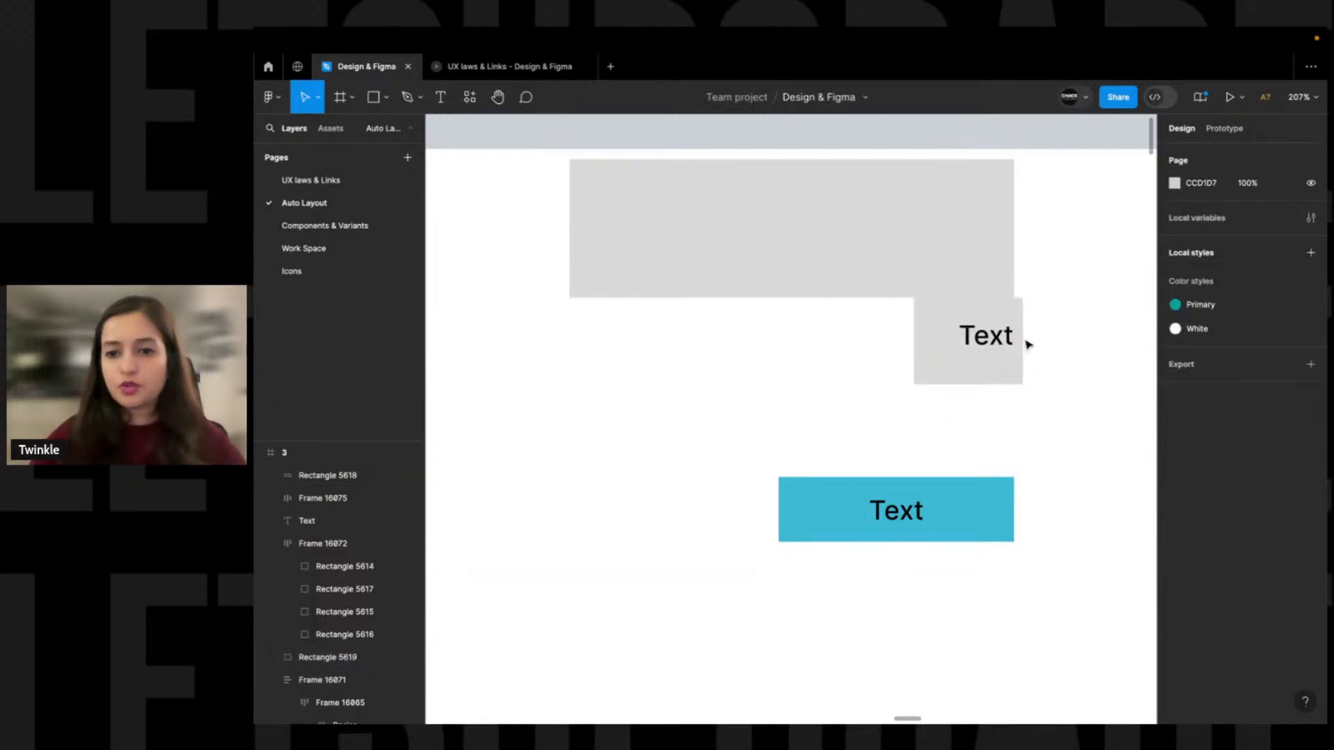
# Shorten the rectangle behind the loose text to about 50 high and extend its left edge to make it wider
pyautogui.click(971, 339)
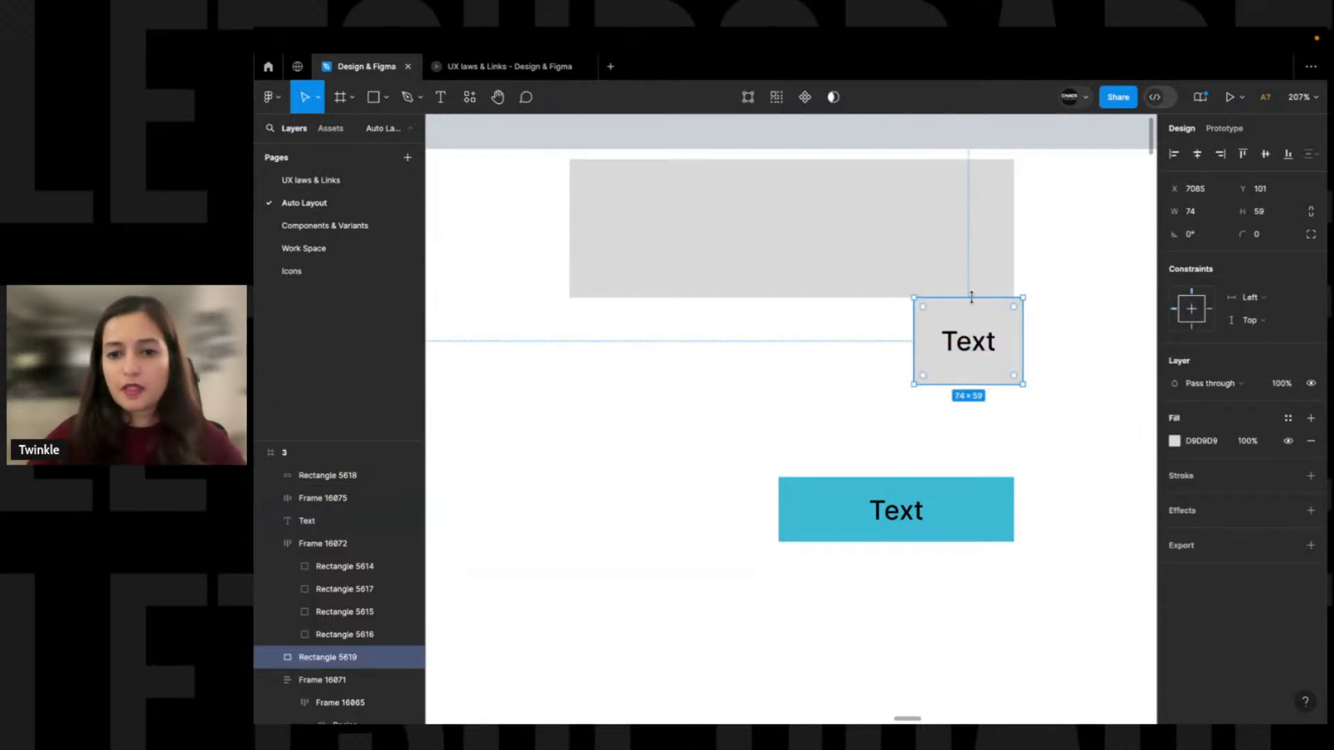
pyautogui.click(919, 339)
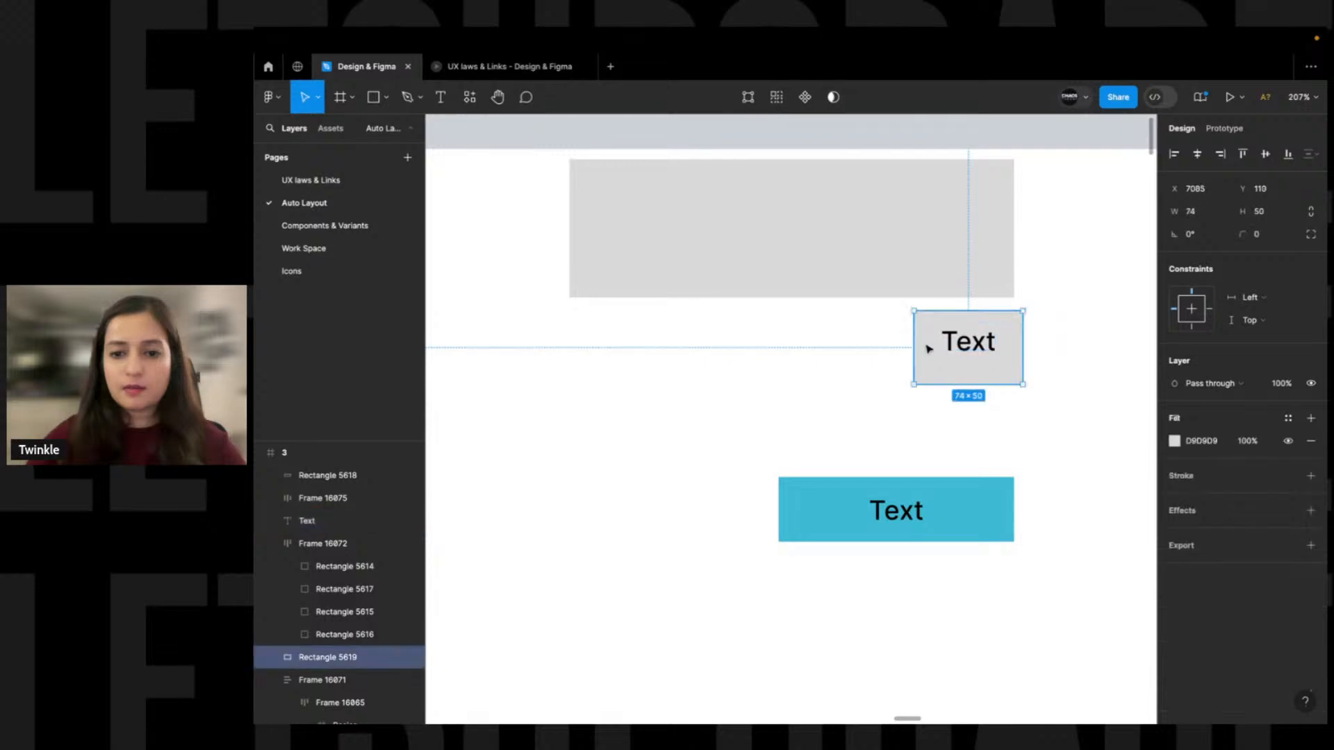
pyautogui.click(910, 351)
pyautogui.click(923, 346)
pyautogui.moveTo(912, 343); pyautogui.dragTo(816, 345)
pyautogui.click(762, 377)
# Start placing an image and go to the file search in the Downloads folder
pyautogui.press('super+shift+k')
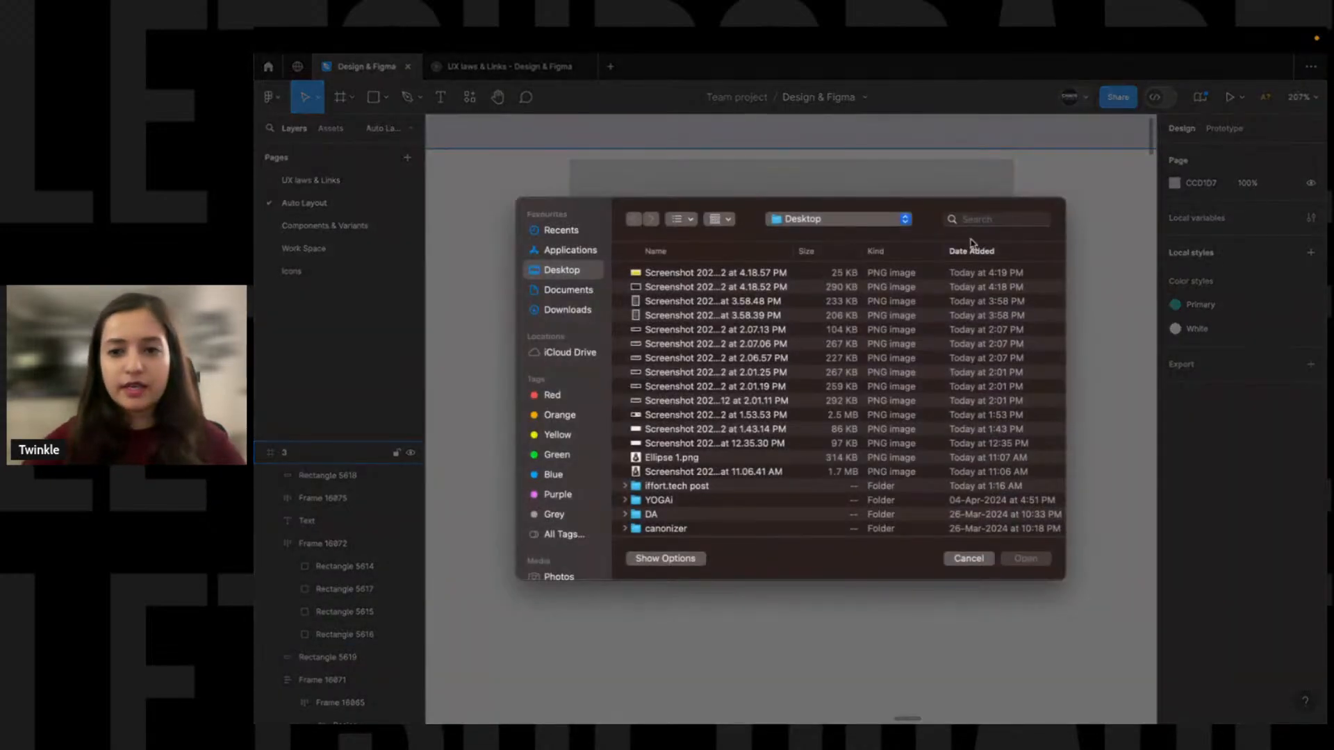
pyautogui.click(558, 310)
pyautogui.click(961, 215)
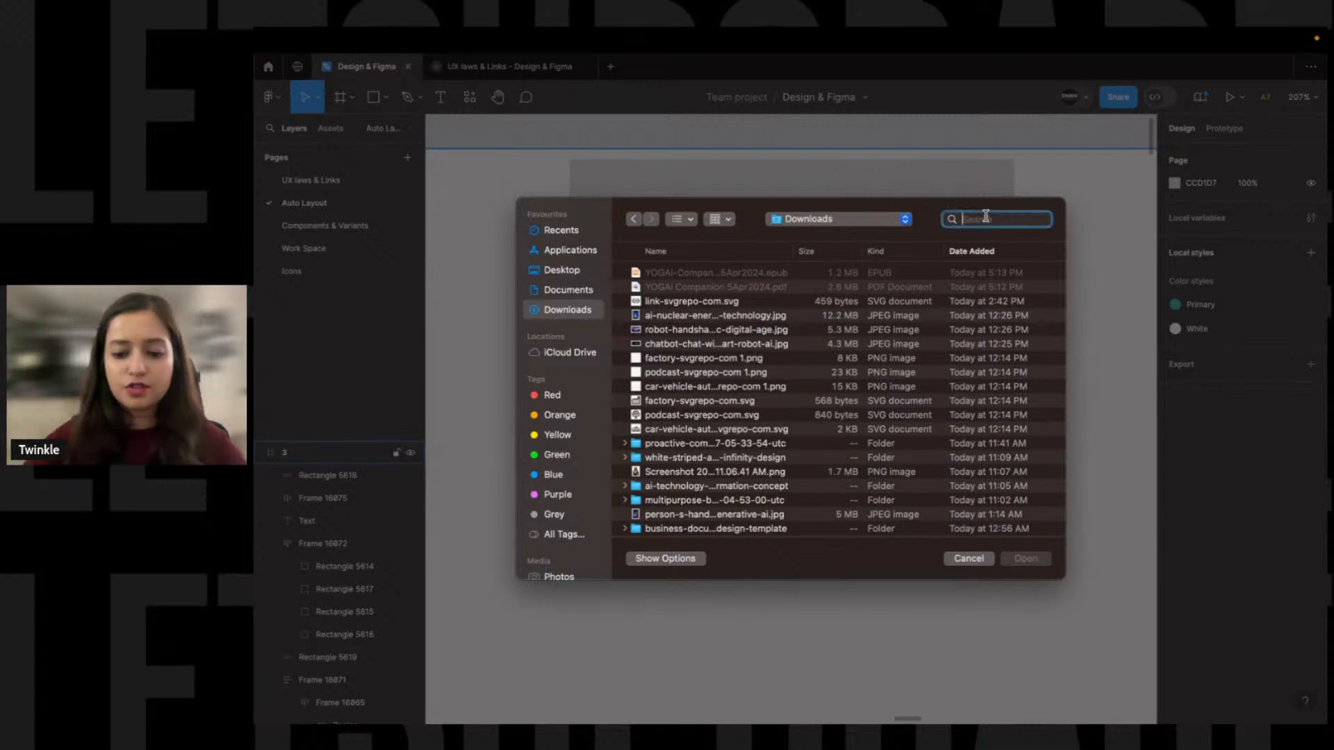
pyautogui.write('icoino')
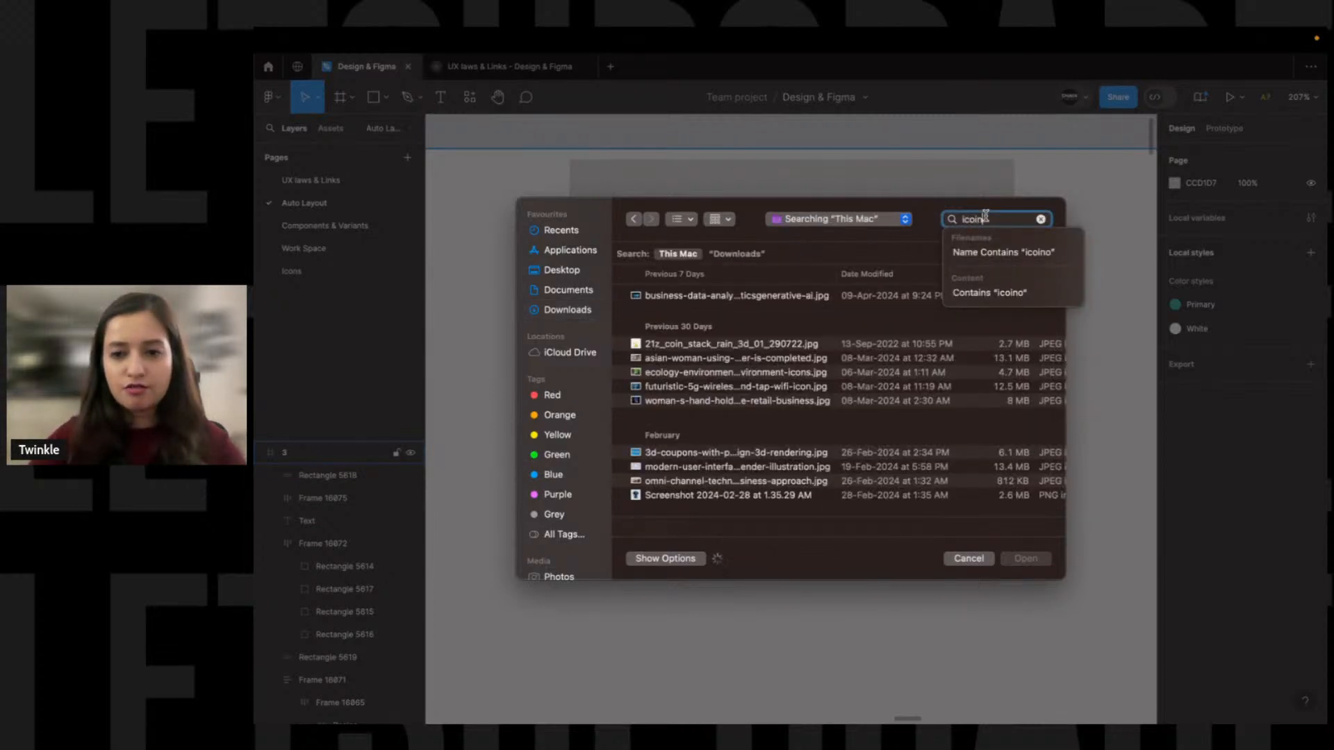
pyautogui.press('BackSpace')
pyautogui.press('BackSpace')
pyautogui.press('BackSpace')
pyautogui.press('BackSpace')
pyautogui.press('BackSpace')
pyautogui.press('BackSpace')
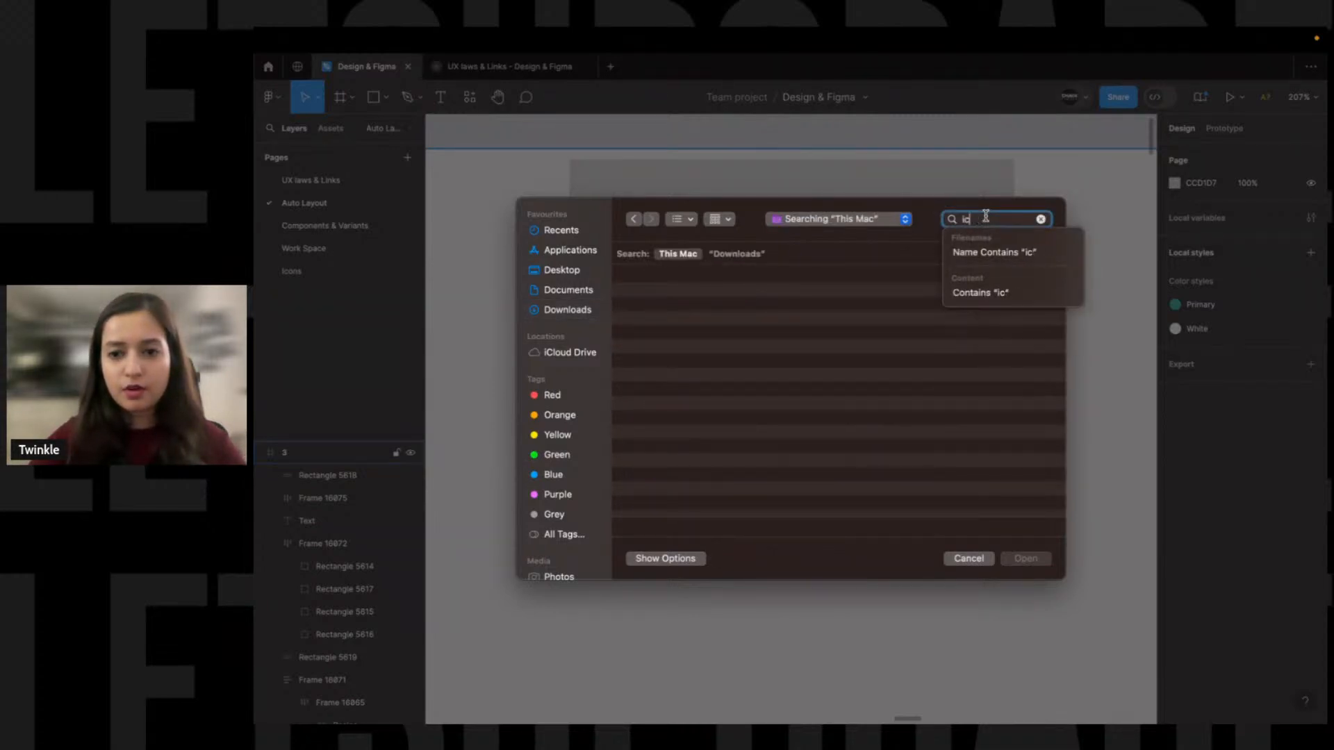
# Search the Downloads folder for 'info' and open info-svgrepo-com-2.svg
pyautogui.write('nd')
pyautogui.press('BackSpace')
pyautogui.write('fo')
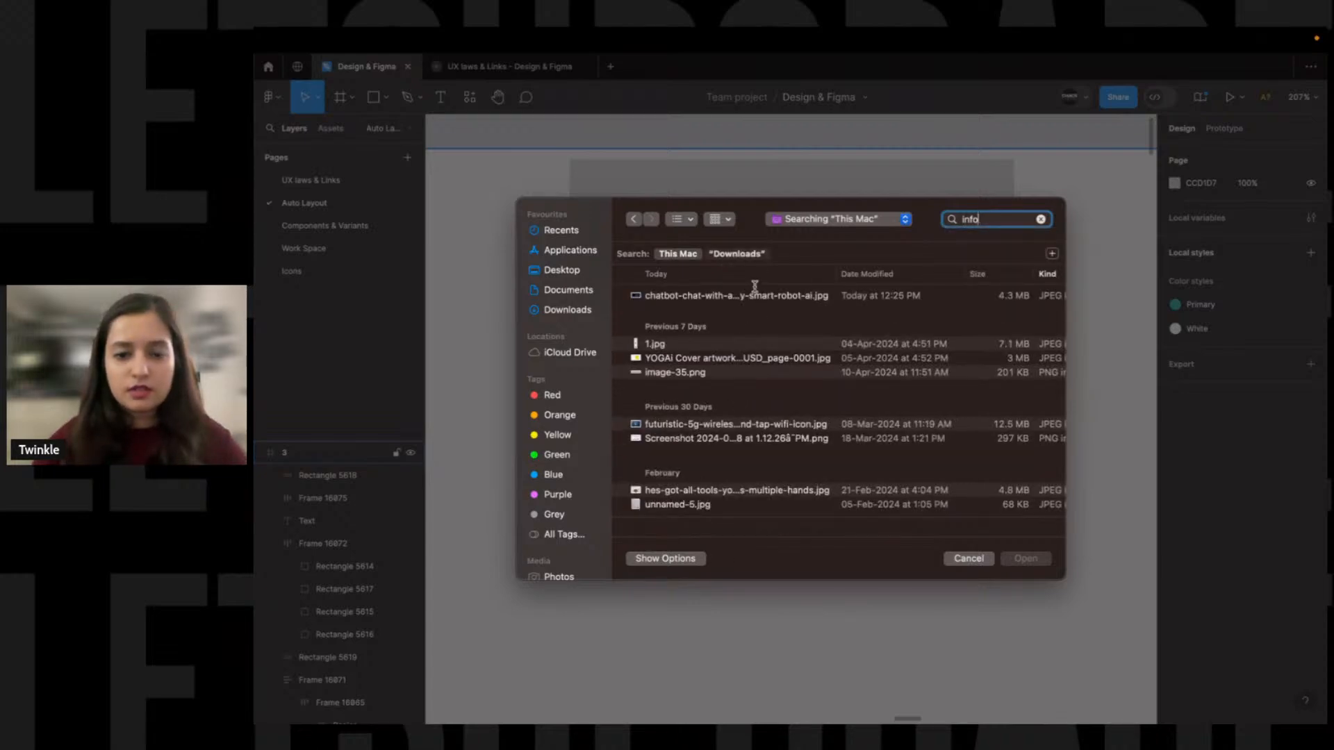
pyautogui.click(737, 253)
pyautogui.scroll(-5, 702, 485)
pyautogui.scroll(-5, 703, 485)
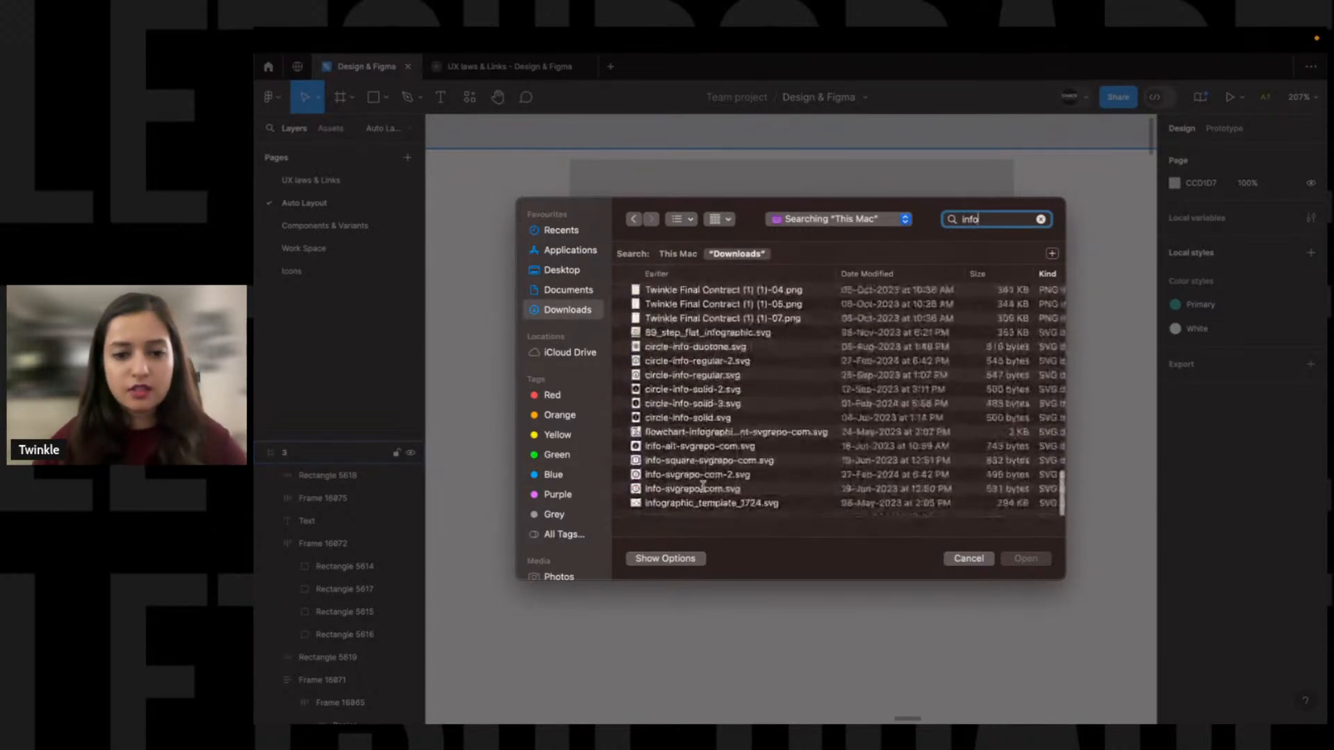
pyautogui.doubleClick(666, 474)
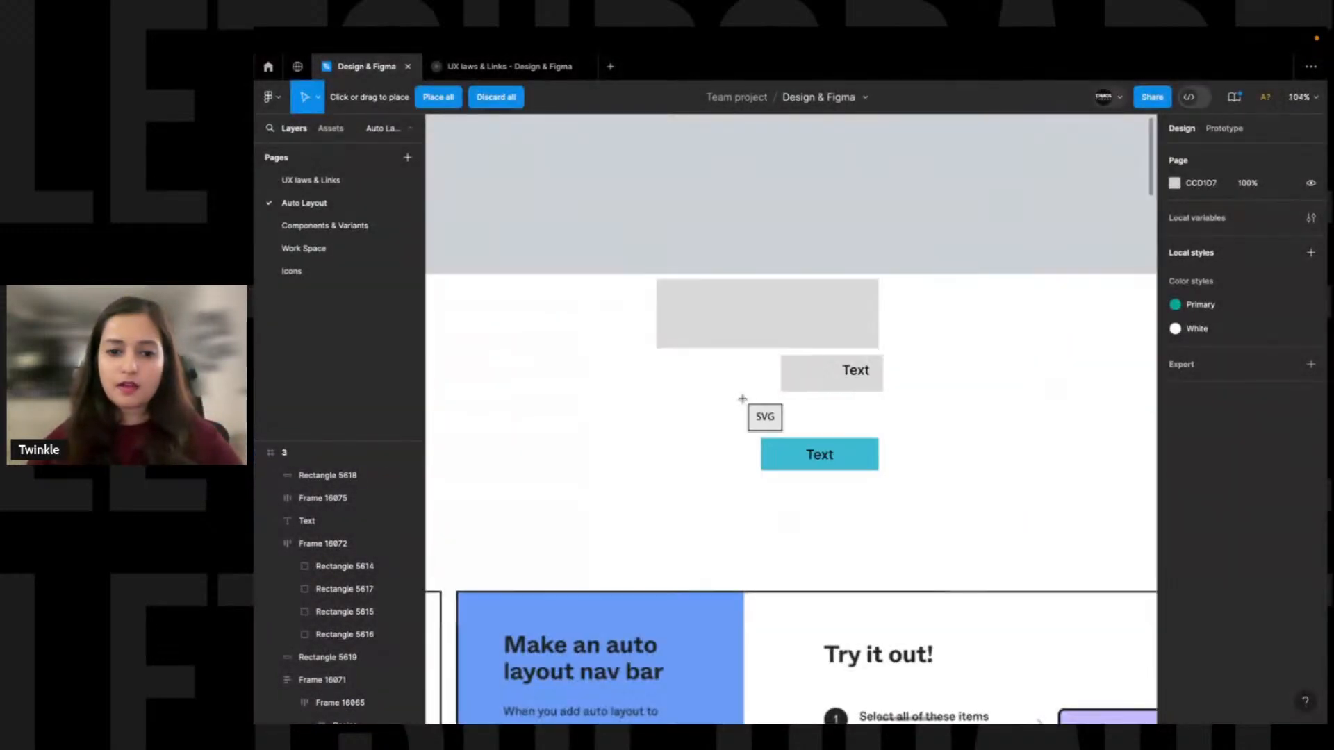
# Place the info icon, scale it down to about 27 by 27, and position it beside the text on the small gray rectangle
pyautogui.keyDown('alt'); pyautogui.click(744, 400); pyautogui.keyUp('alt')
pyautogui.click(819, 236)
pyautogui.press('k')
pyautogui.moveTo(941, 212); pyautogui.dragTo(771, 386)
pyautogui.scroll(10, 772, 385)
pyautogui.moveTo(604, 184); pyautogui.dragTo(973, 432)
pyautogui.moveTo(589, 278); pyautogui.dragTo(589, 314)
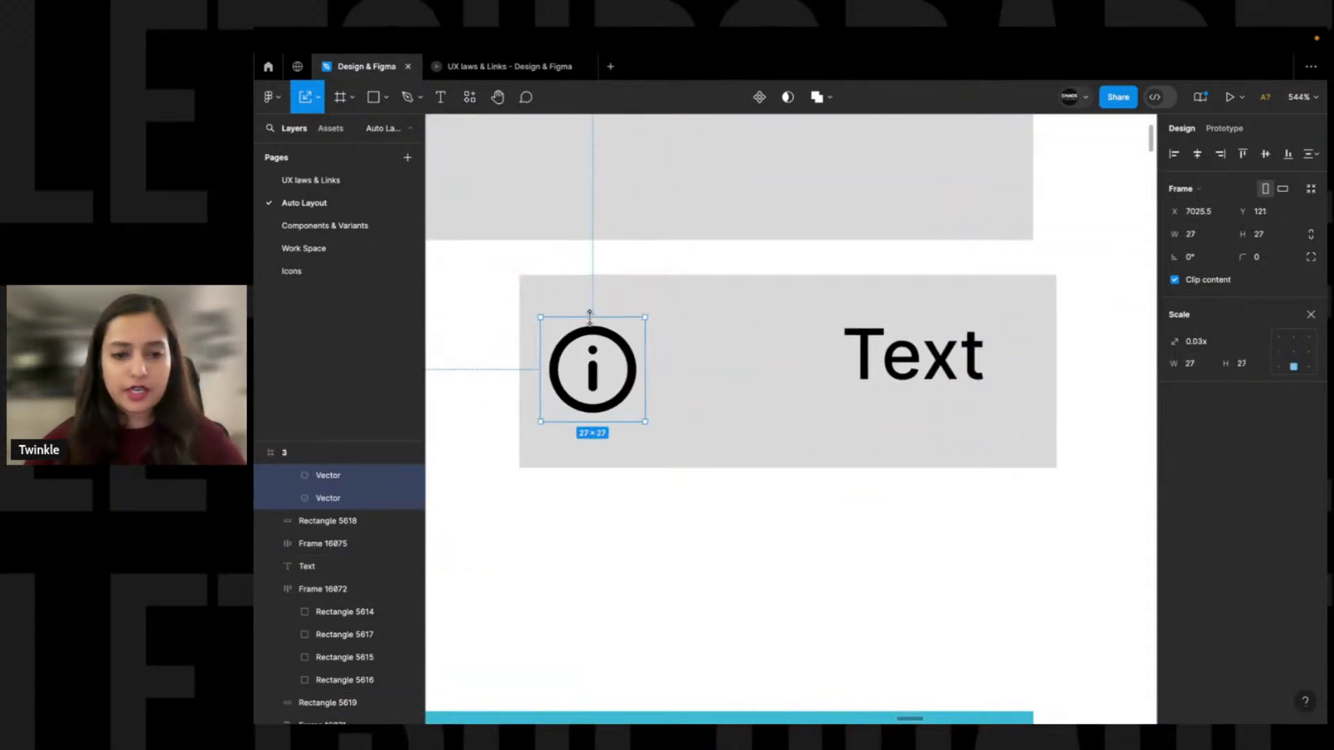
pyautogui.moveTo(596, 387); pyautogui.dragTo(632, 387)
pyautogui.press('-')
pyautogui.hscroll(-2, 848, 319)
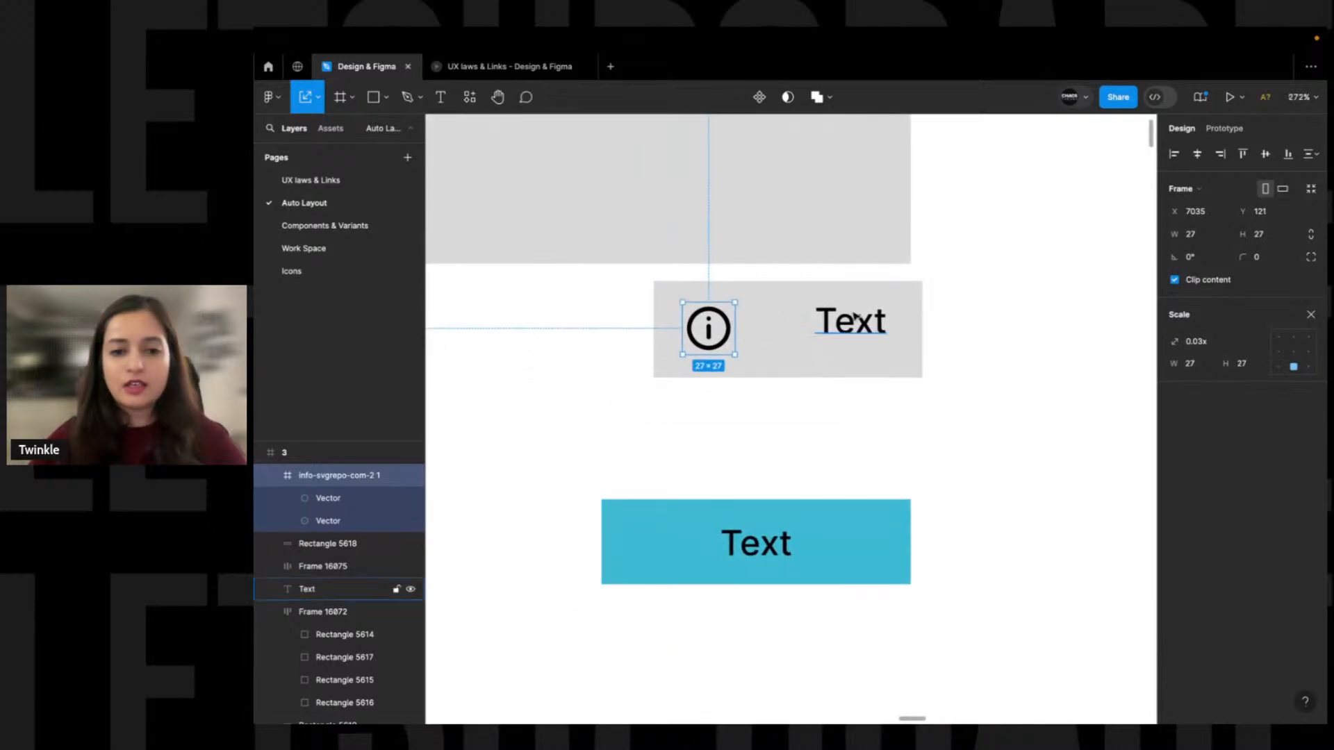
pyautogui.click(980, 344)
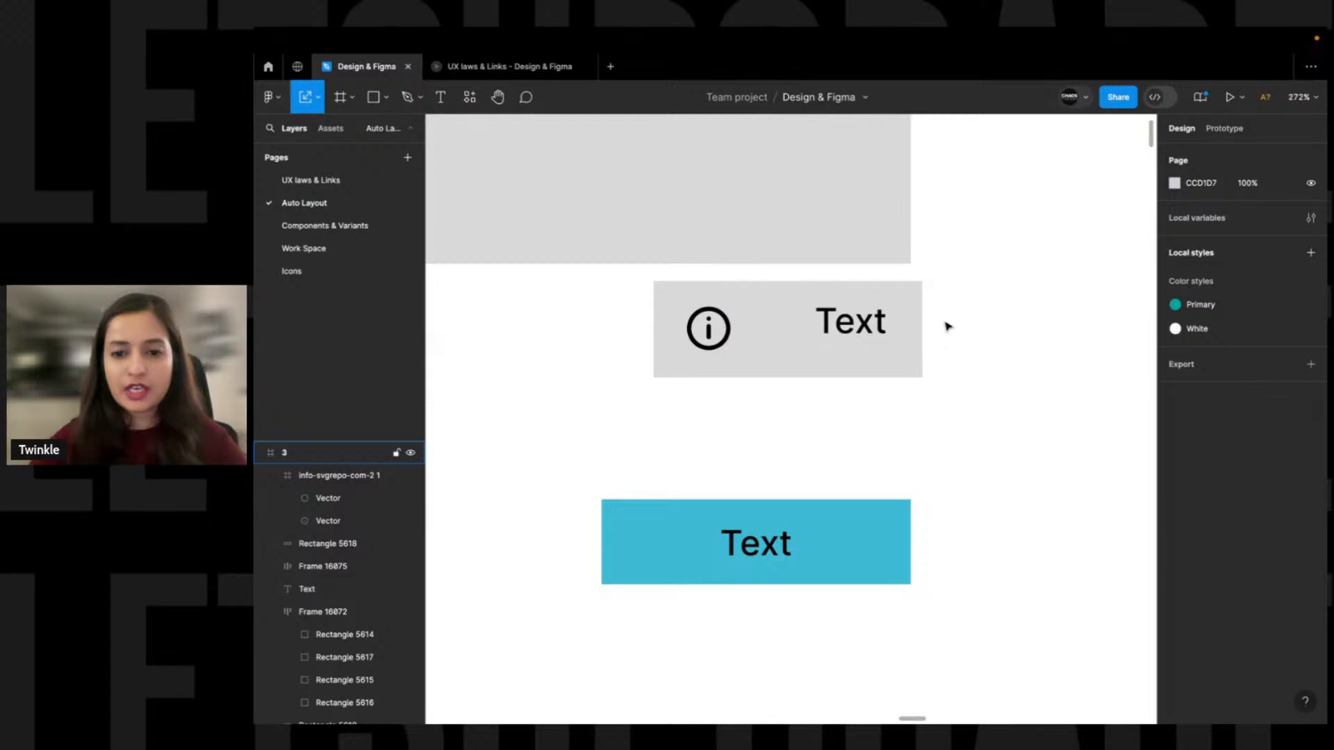
# Align the info icon and its neighbouring text on their vertical centers and set the spacing between them to 20
pyautogui.press('super+shift+k')
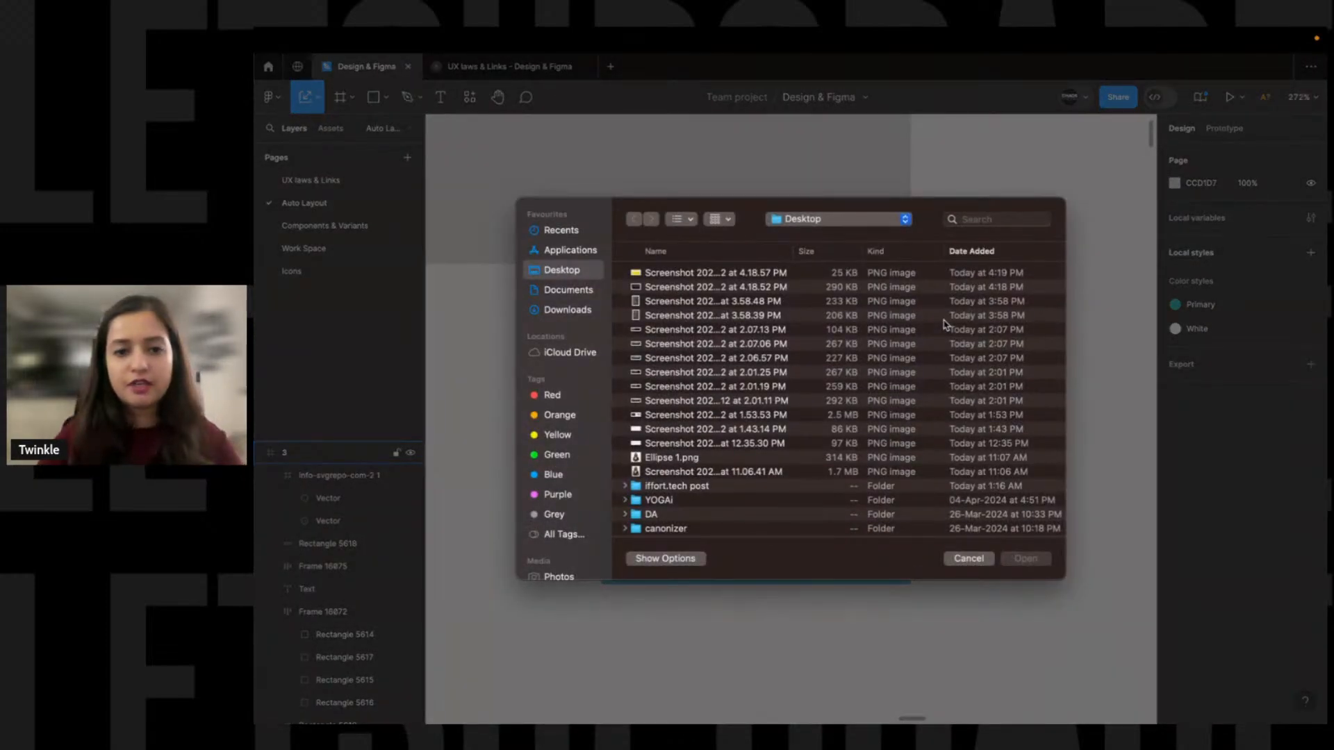
pyautogui.press('Escape')
pyautogui.moveTo(638, 424); pyautogui.dragTo(930, 285)
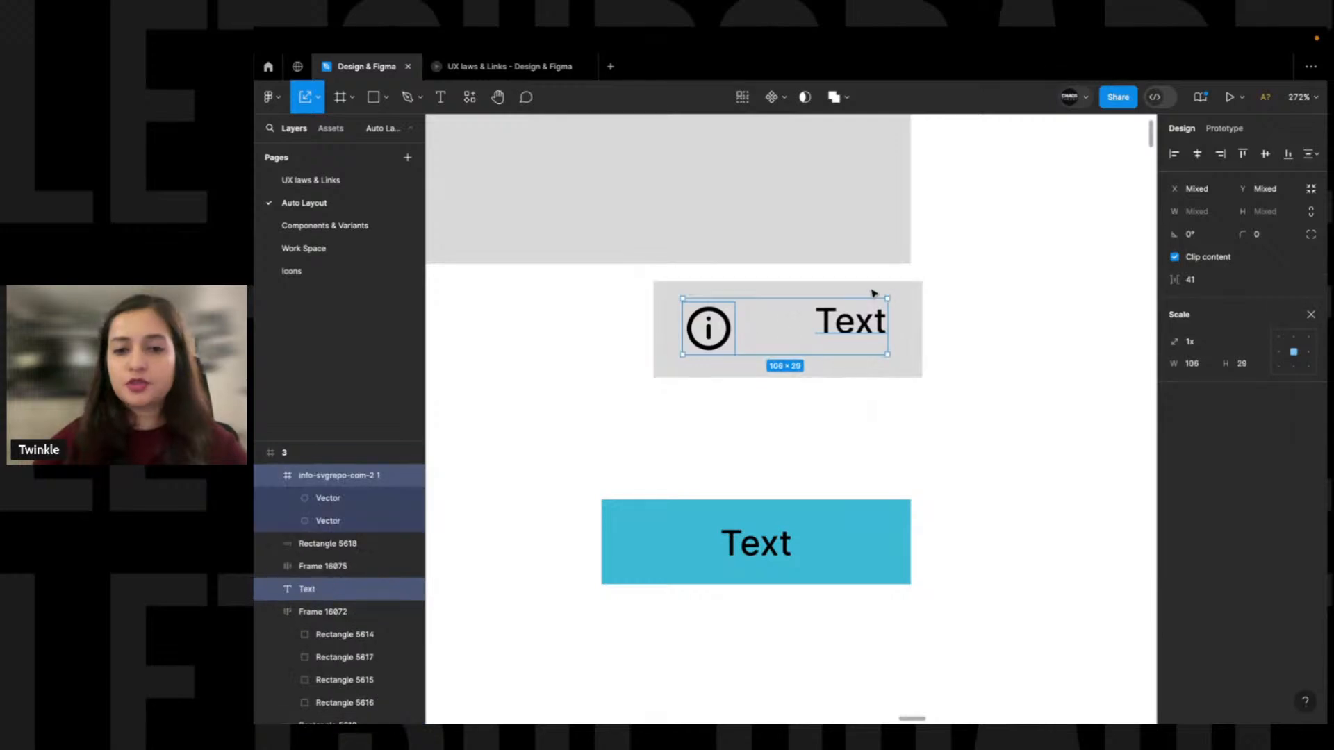
pyautogui.click(1265, 153)
pyautogui.click(1209, 270)
pyautogui.write('20')
pyautogui.press('Return')
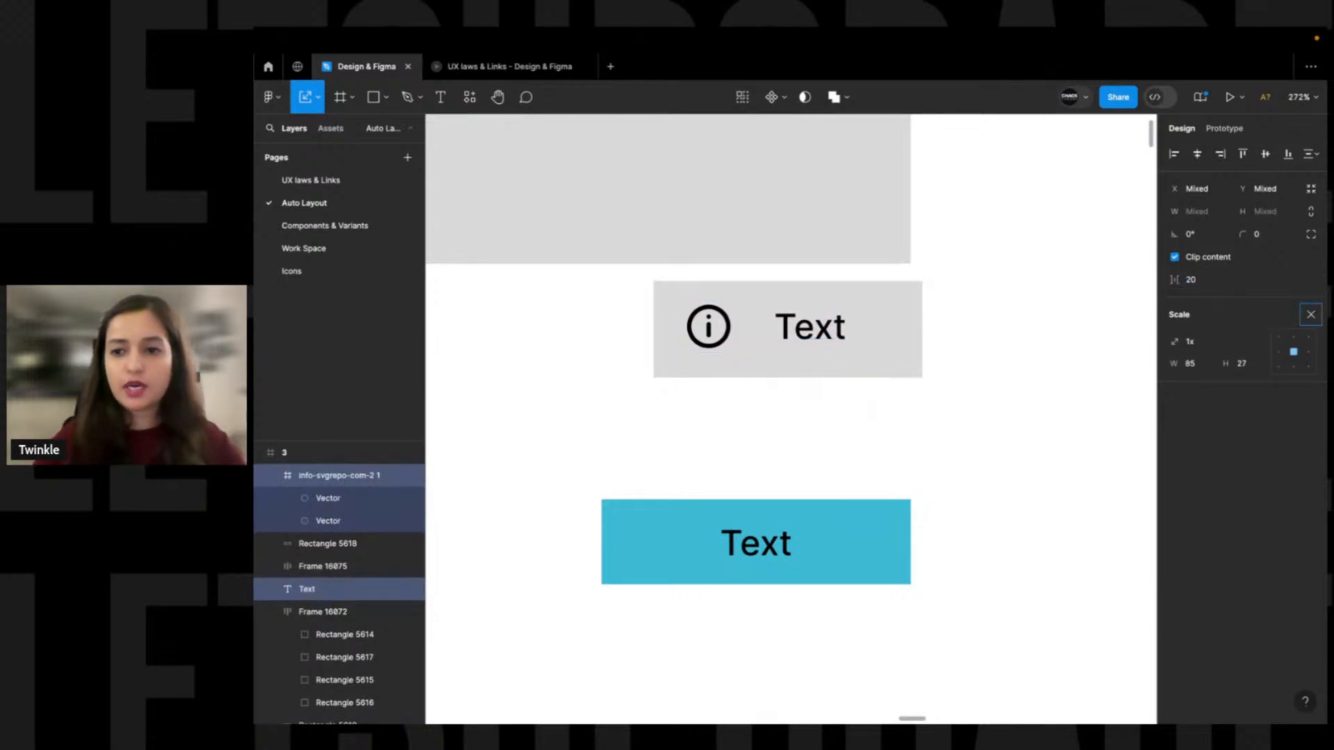
pyautogui.click(971, 311)
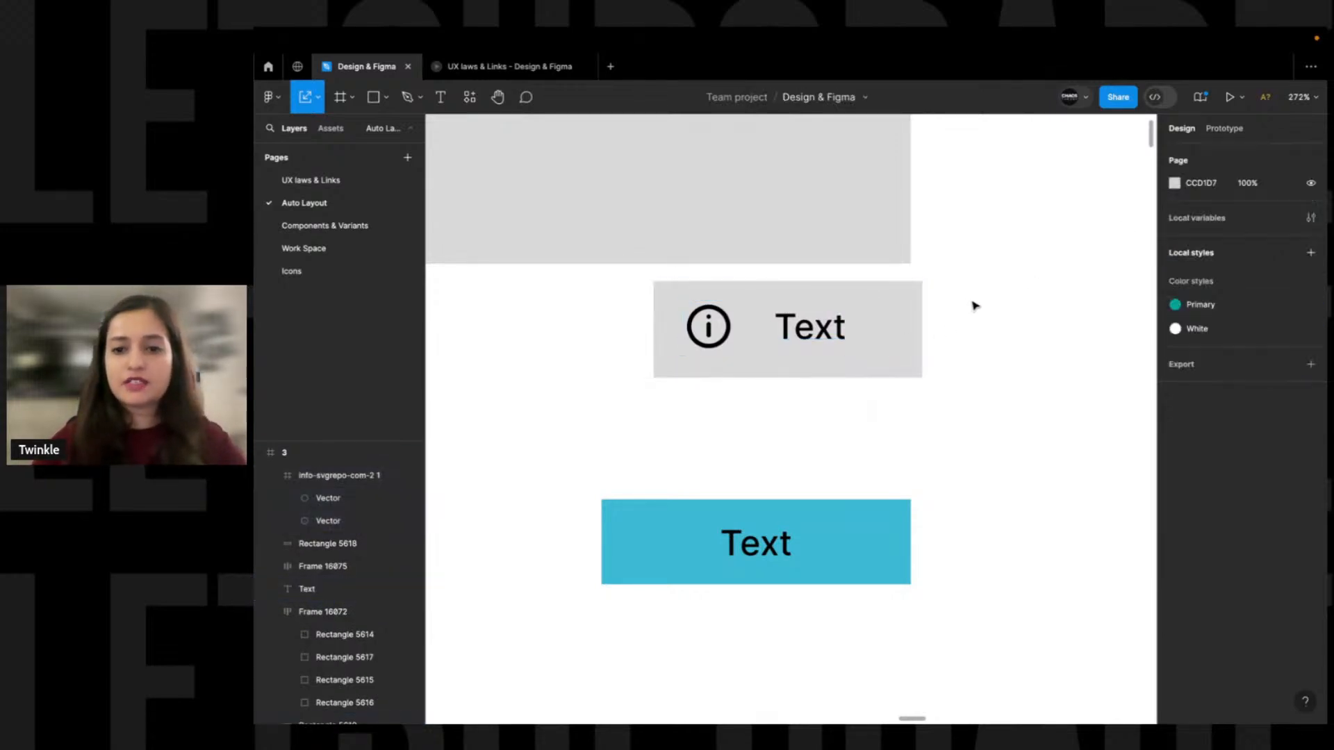
# Select the info icon and text together, leave the Scale tool, and clear the selection
pyautogui.click(810, 332)
pyautogui.keyDown('shift'); pyautogui.click(710, 337); pyautogui.keyUp('shift')
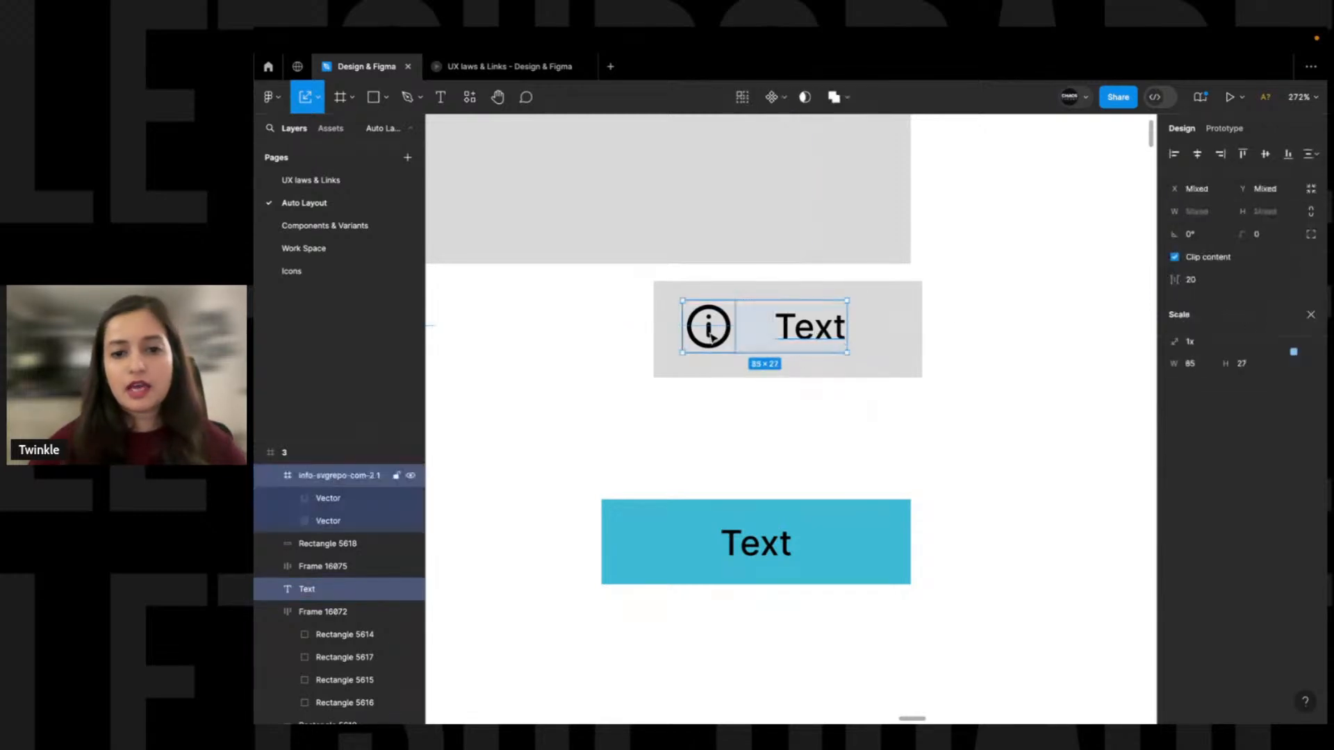
pyautogui.hscroll(3, 708, 343)
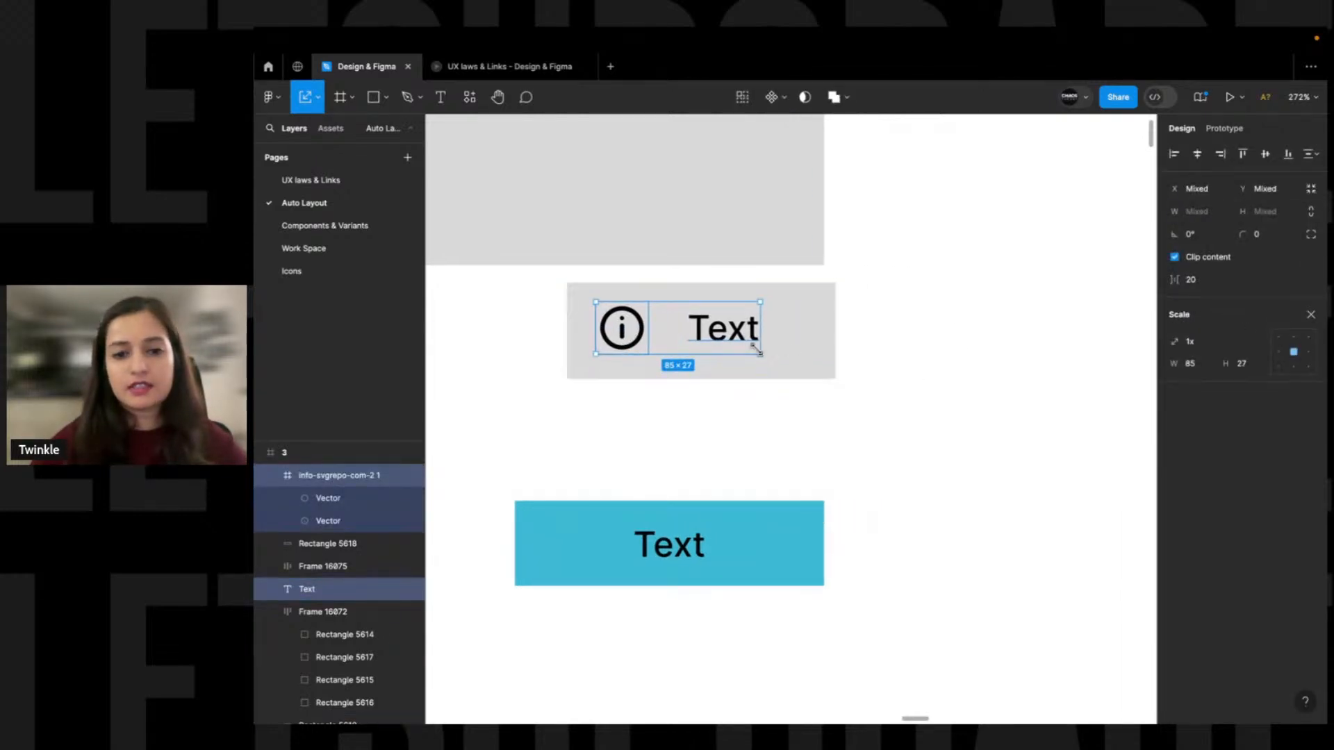
pyautogui.click(1310, 314)
pyautogui.click(875, 336)
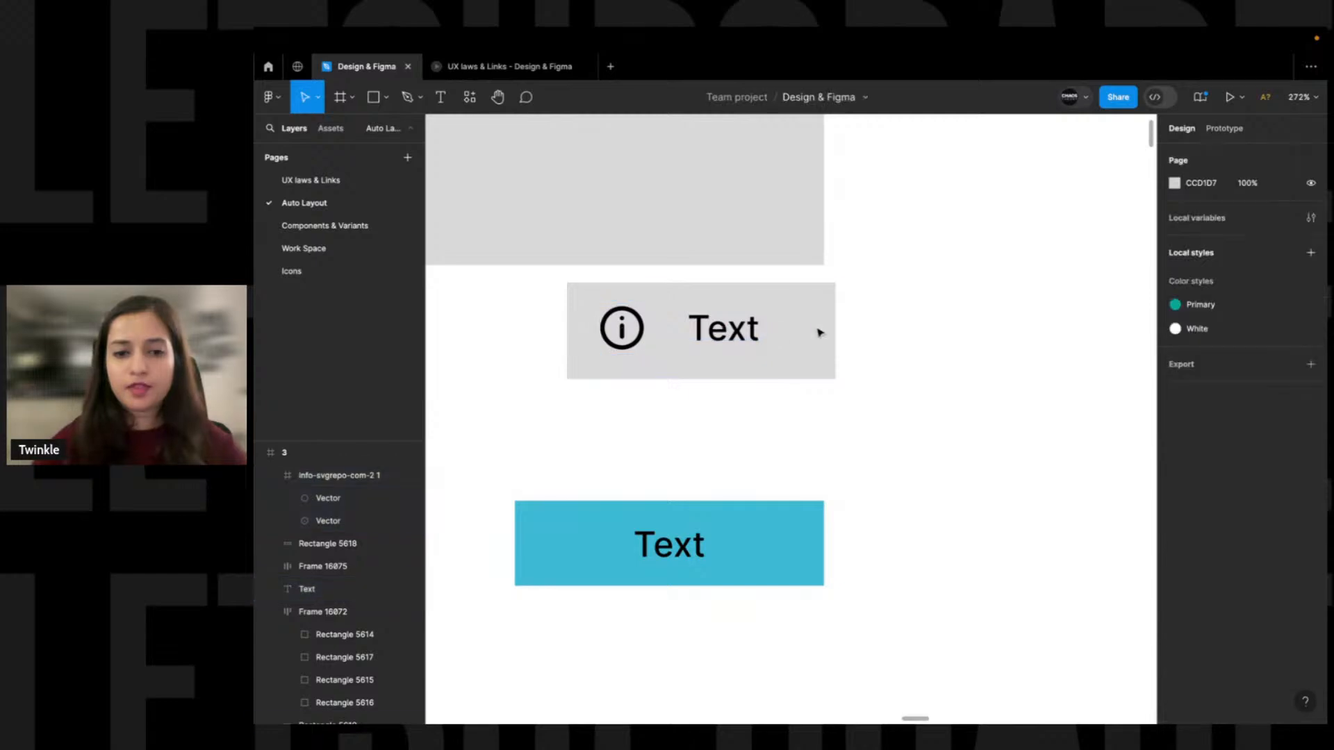
# Scale the info icon up to 299 by 299 and clear the selection
pyautogui.click(643, 336)
pyautogui.scroll(-5, 642, 336)
pyautogui.hscroll(-3, 660, 333)
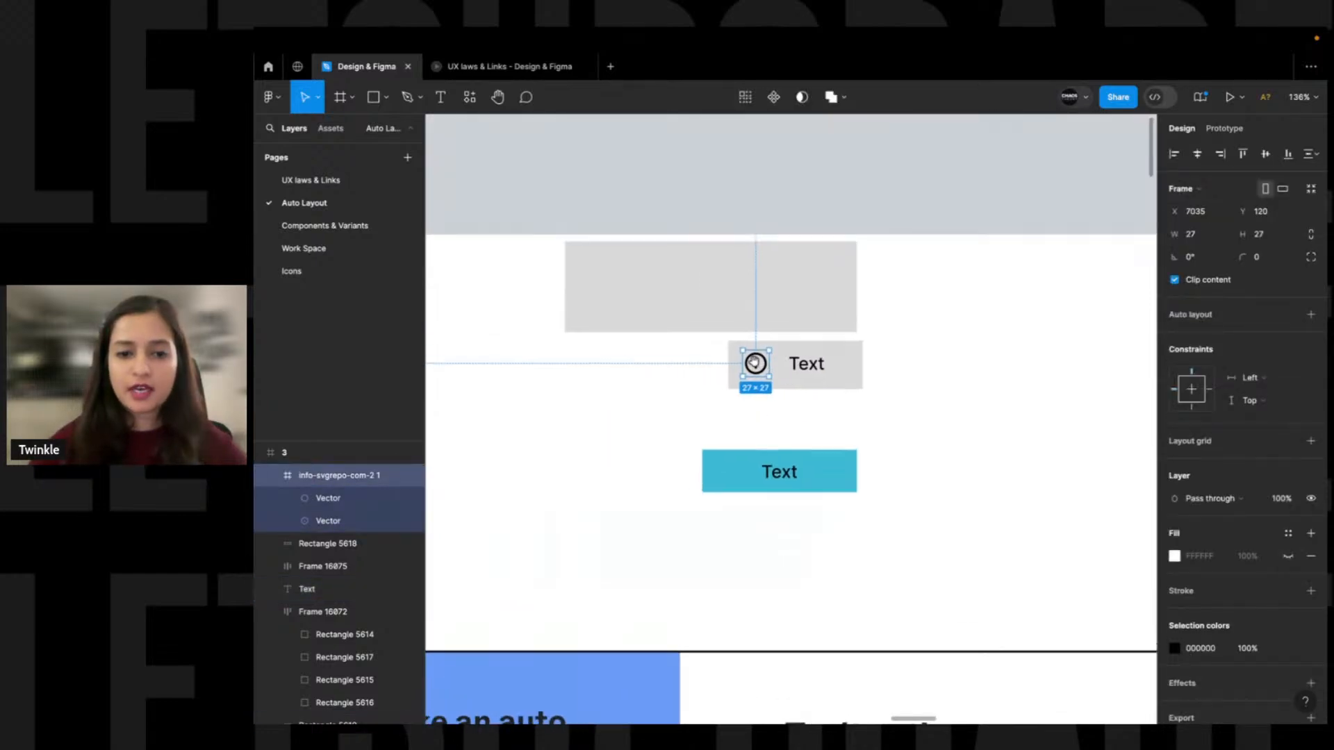
pyautogui.press('k')
pyautogui.moveTo(741, 352); pyautogui.dragTo(480, 115)
pyautogui.moveTo(707, 495); pyautogui.dragTo(702, 230)
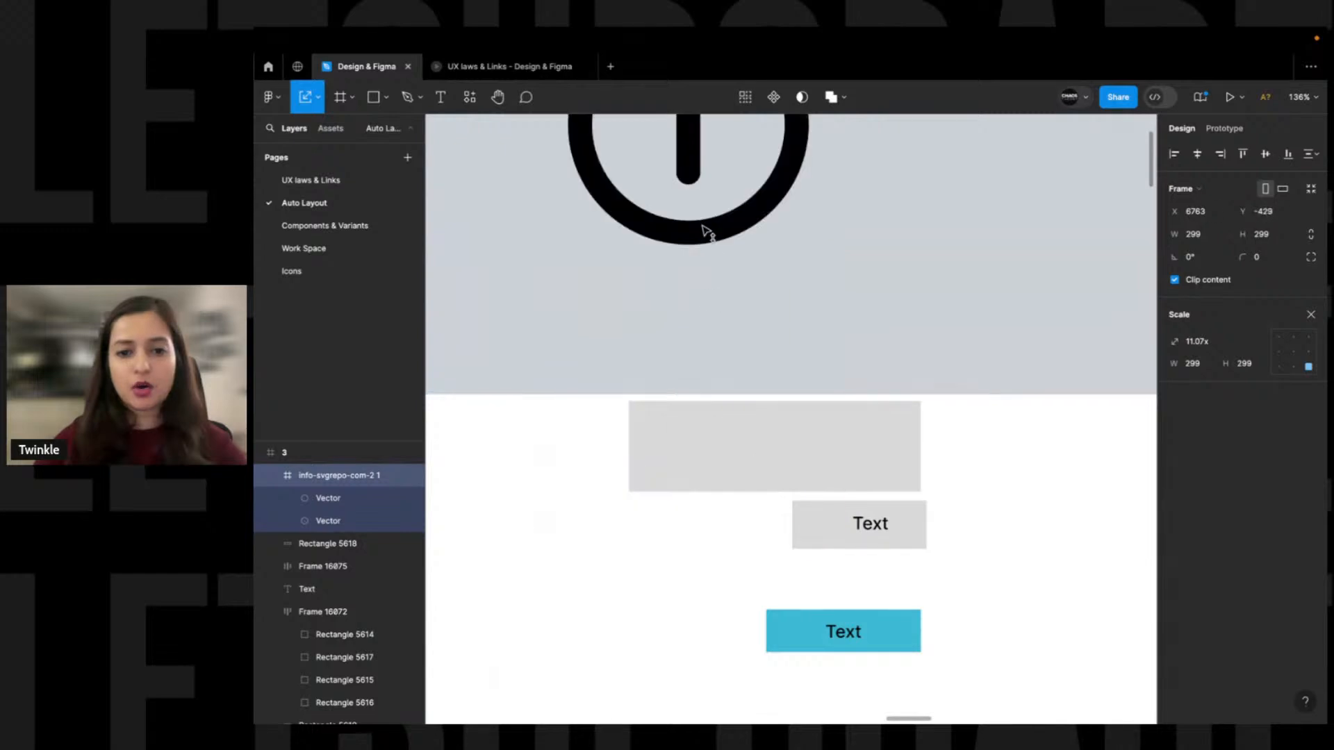
pyautogui.scroll(4, 705, 446)
pyautogui.click(985, 318)
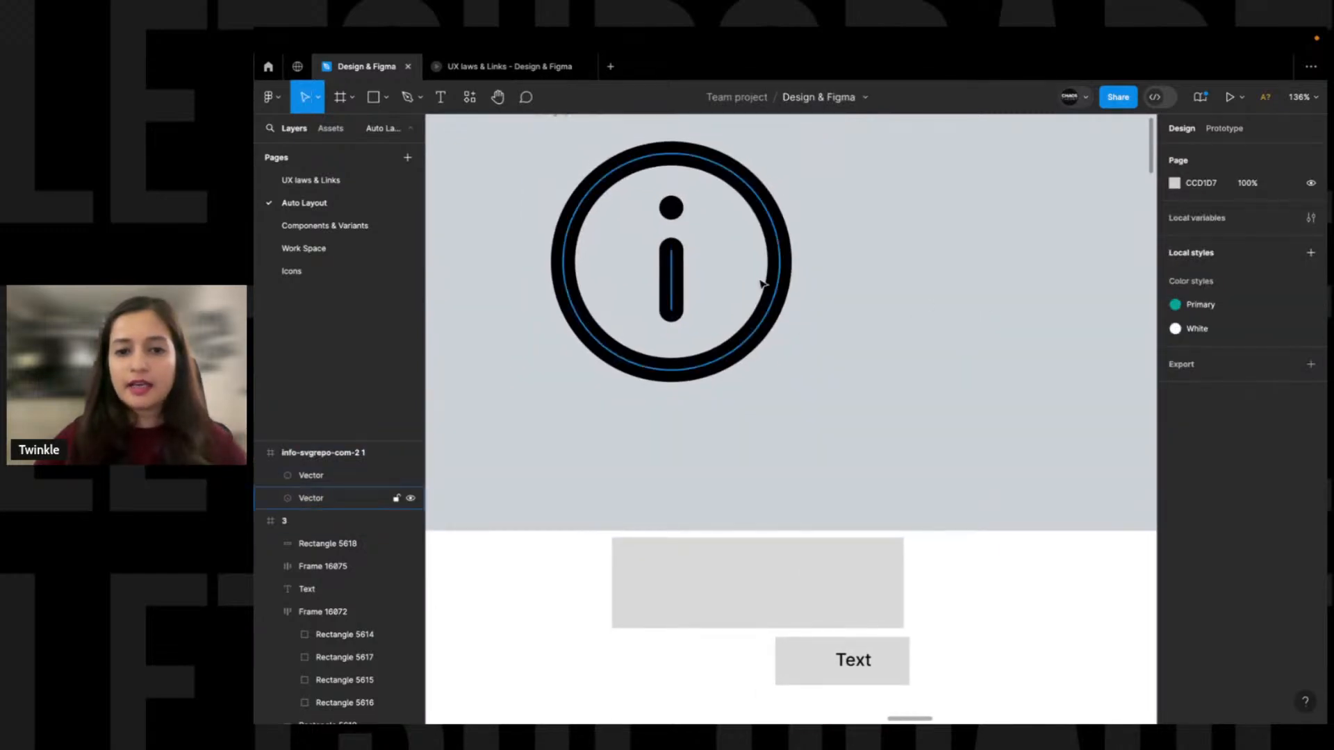
# Scale the enlarged info icon down to about 167 by 167 and select its circle vector to check the stroke
pyautogui.scroll(3, 851, 229)
pyautogui.click(612, 250)
pyautogui.click(611, 250)
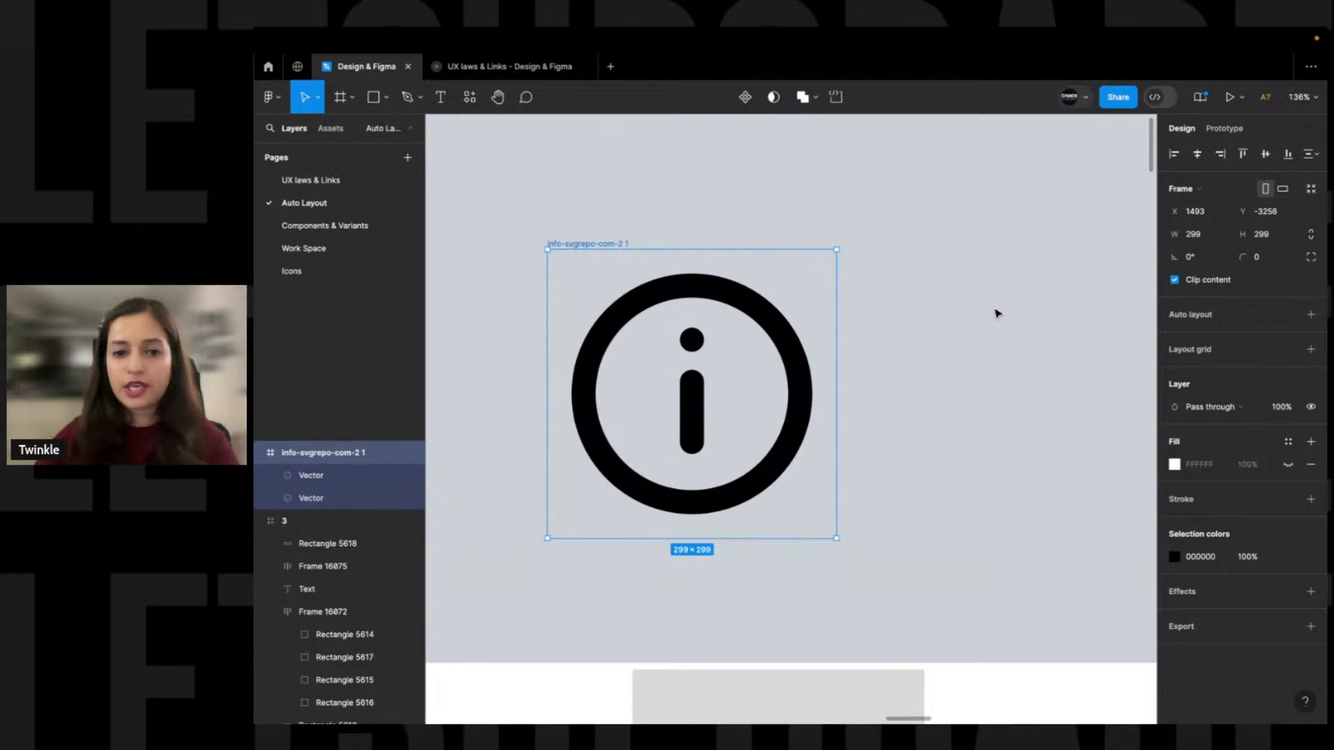
pyautogui.press('k')
pyautogui.moveTo(545, 247); pyautogui.dragTo(718, 398)
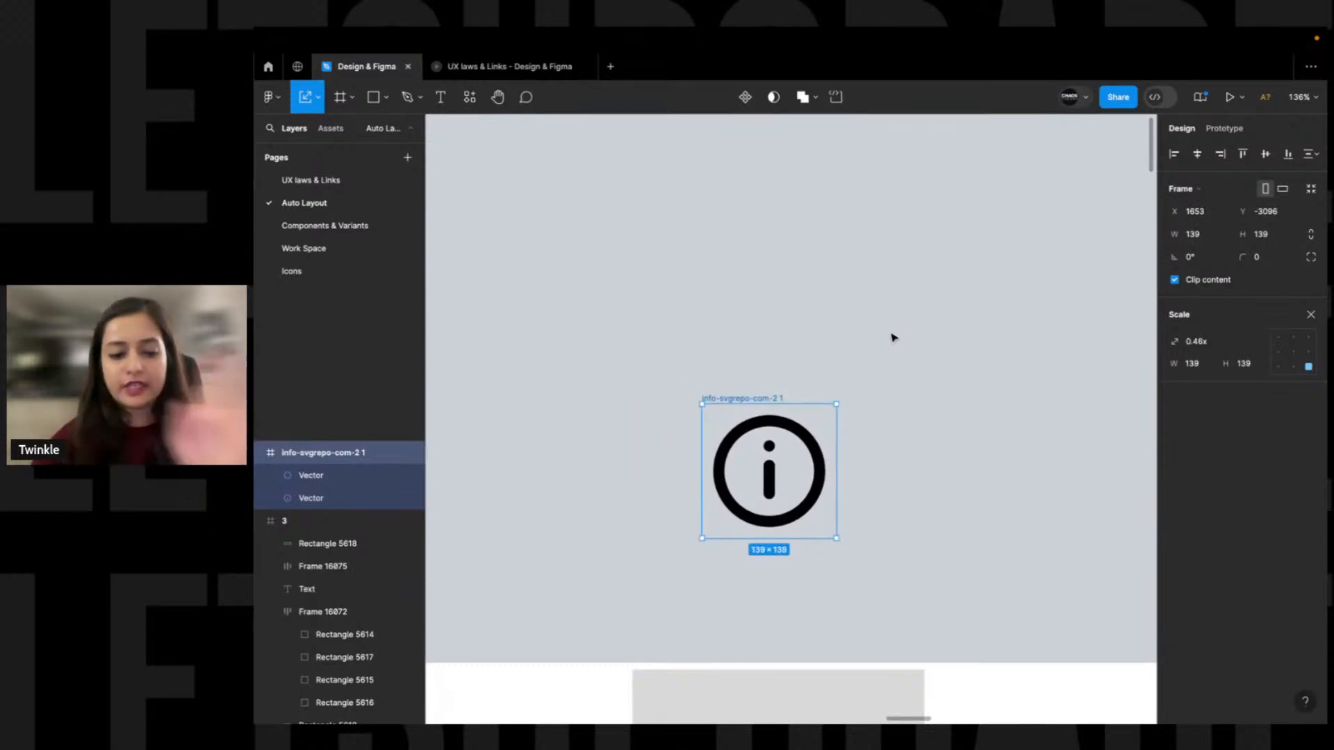
pyautogui.moveTo(701, 403); pyautogui.dragTo(672, 379)
pyautogui.press('v')
pyautogui.click(720, 419)
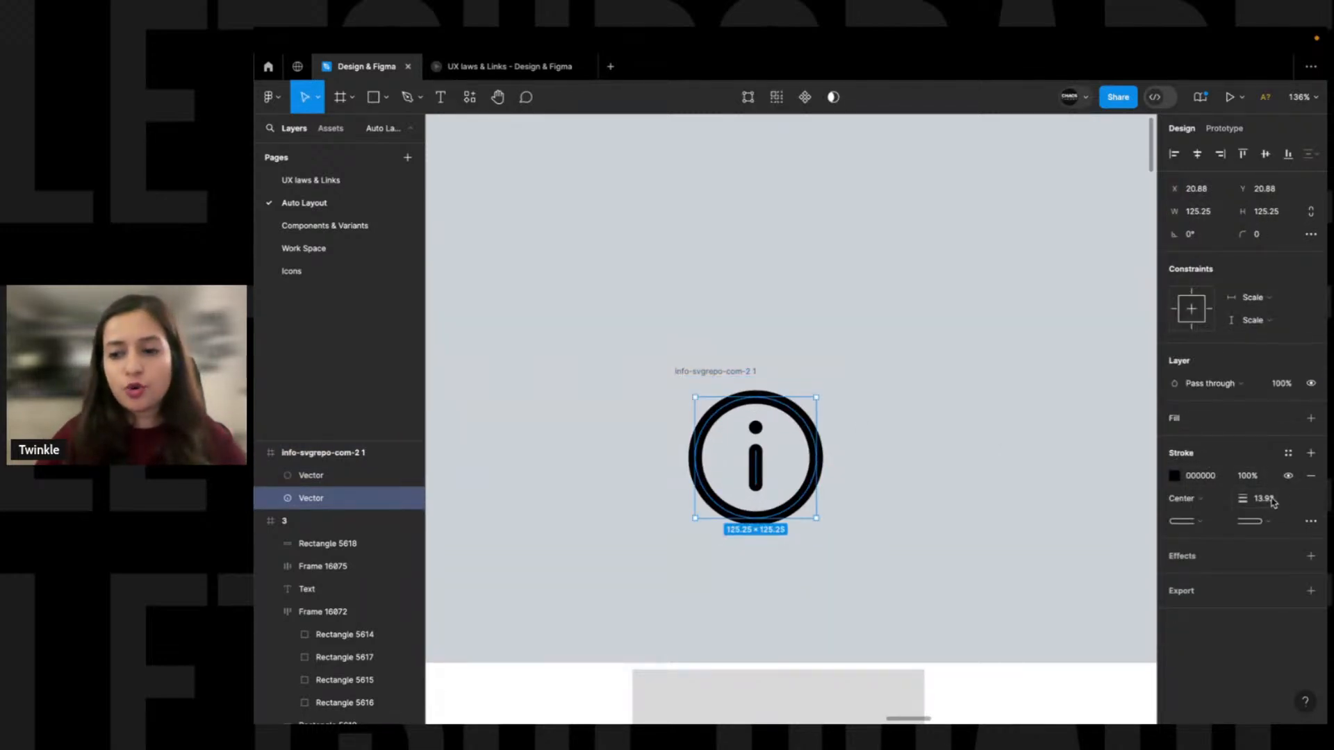
# Scale the info icon down to 16 by 16 and place it back beside the text on the small gray rectangle
pyautogui.click(939, 415)
pyautogui.click(727, 378)
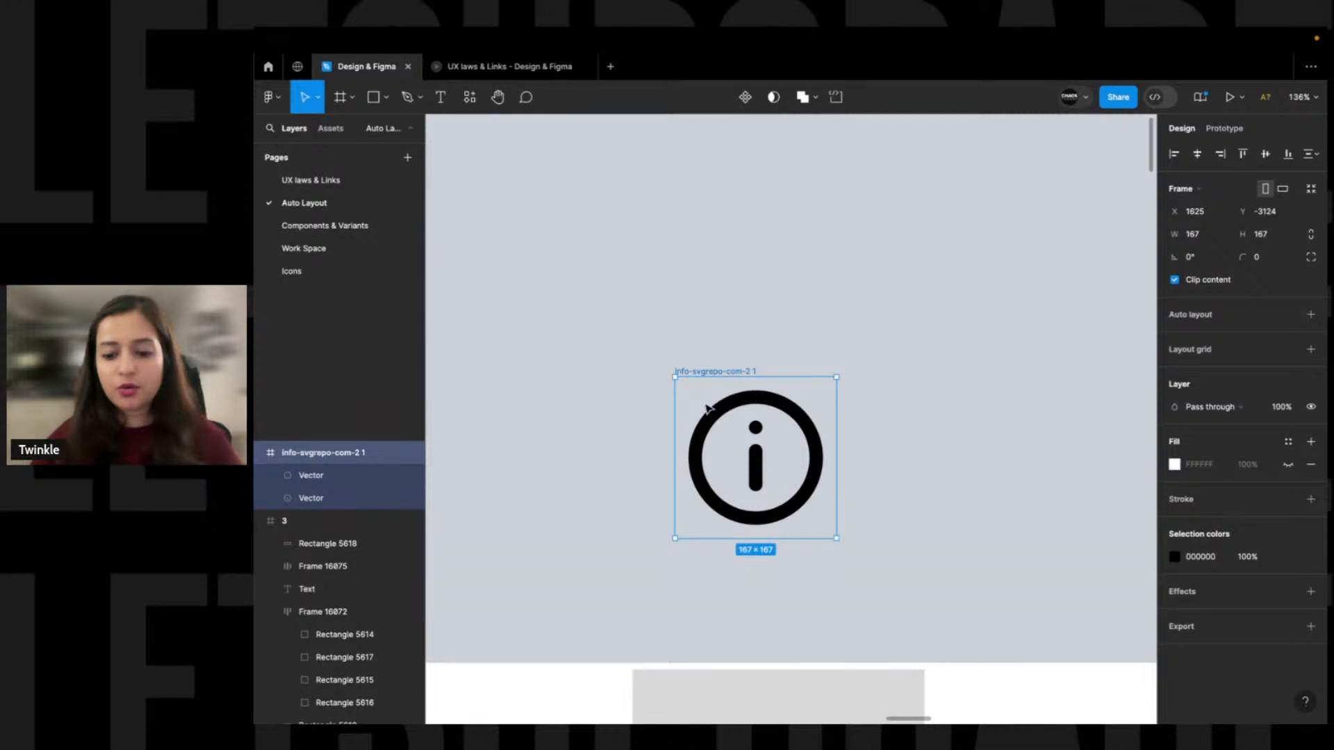
pyautogui.press('k')
pyautogui.moveTo(674, 377); pyautogui.dragTo(821, 518)
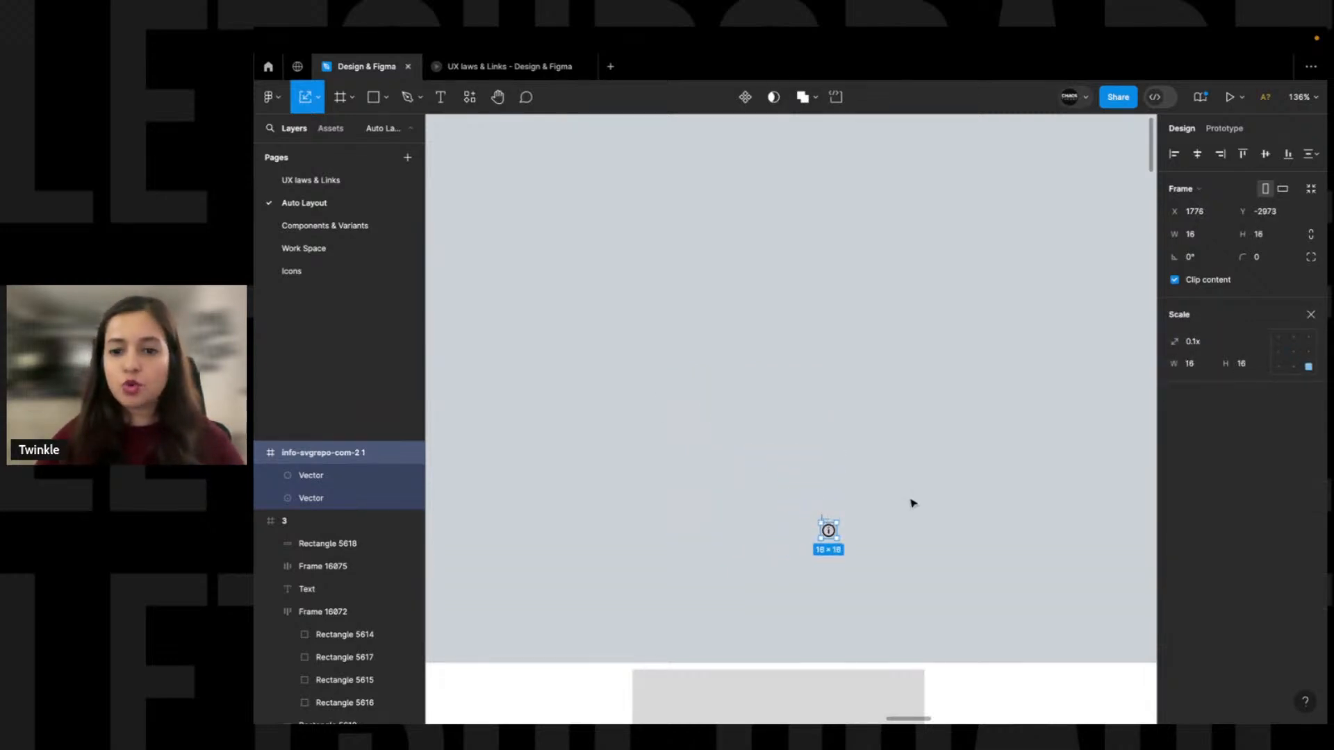
pyautogui.click(862, 534)
pyautogui.scroll(-5, 857, 536)
pyautogui.moveTo(813, 303); pyautogui.dragTo(780, 545)
pyautogui.scroll(5, 902, 554)
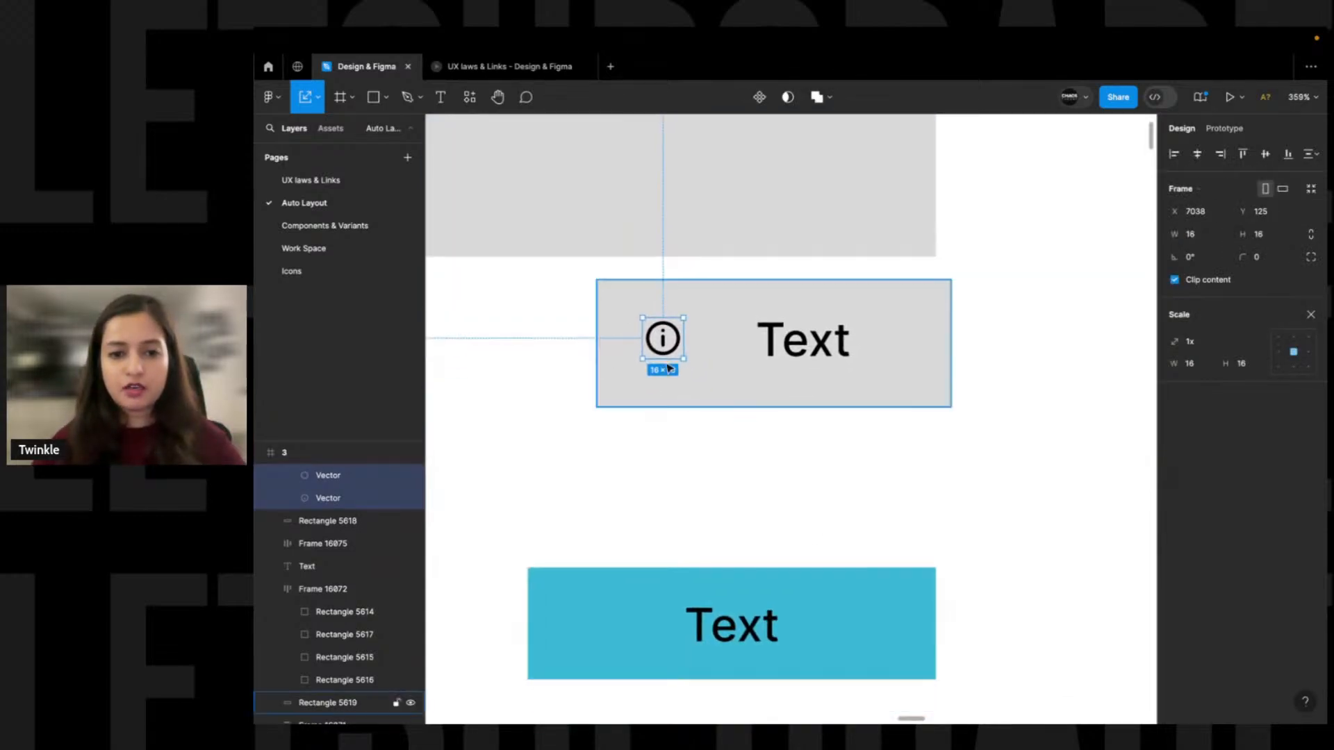
# Scale the info icon up to 26 by 26 and shift it together with its text toward the rectangle's center
pyautogui.moveTo(680, 351); pyautogui.dragTo(703, 373)
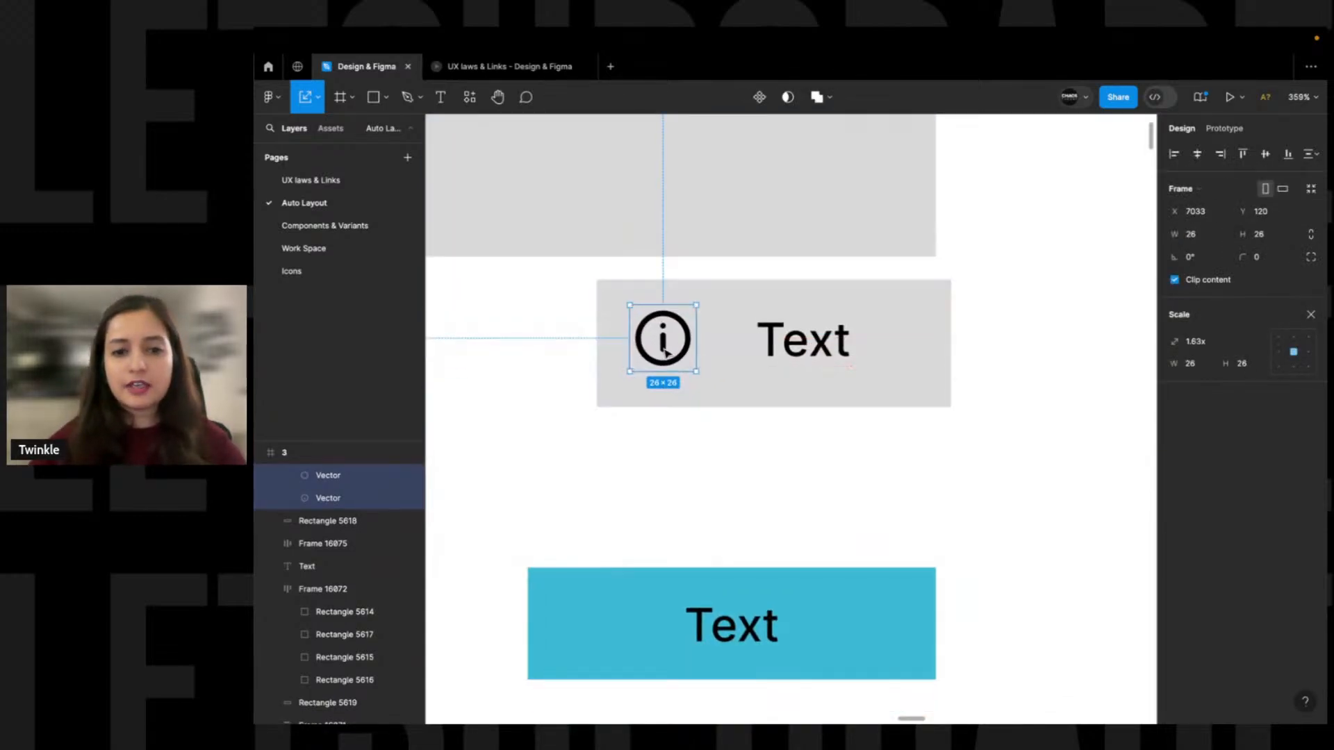
pyautogui.keyDown('shift'); pyautogui.click(403, 588); pyautogui.keyUp('shift')
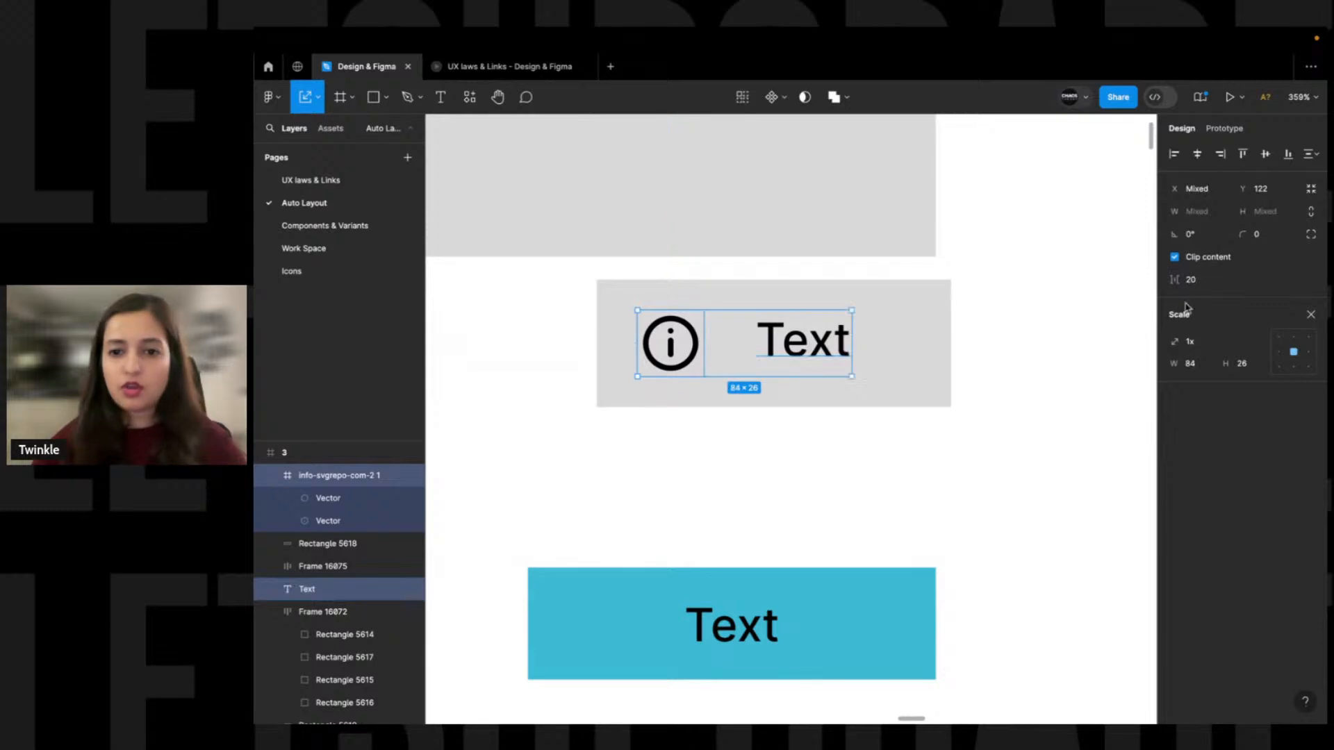
pyautogui.press('v')
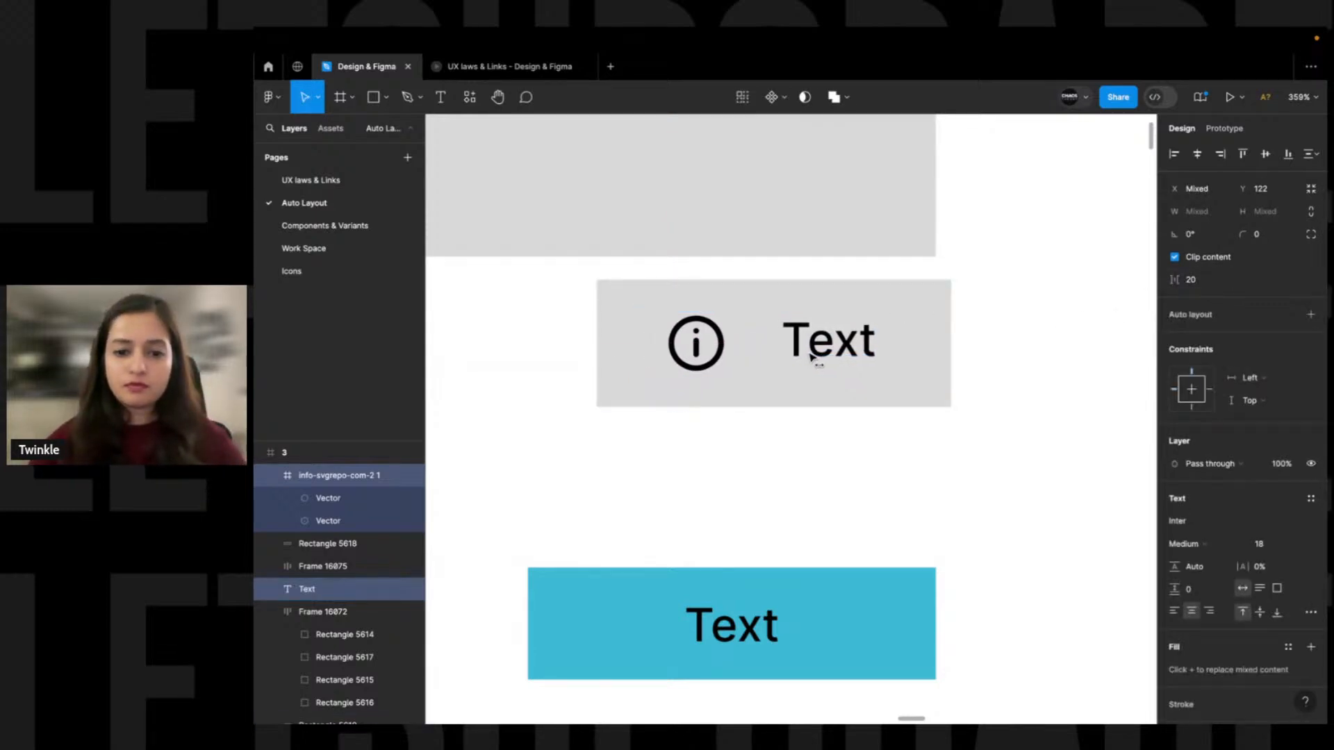
pyautogui.scroll(-3, 768, 506)
pyautogui.click(766, 540)
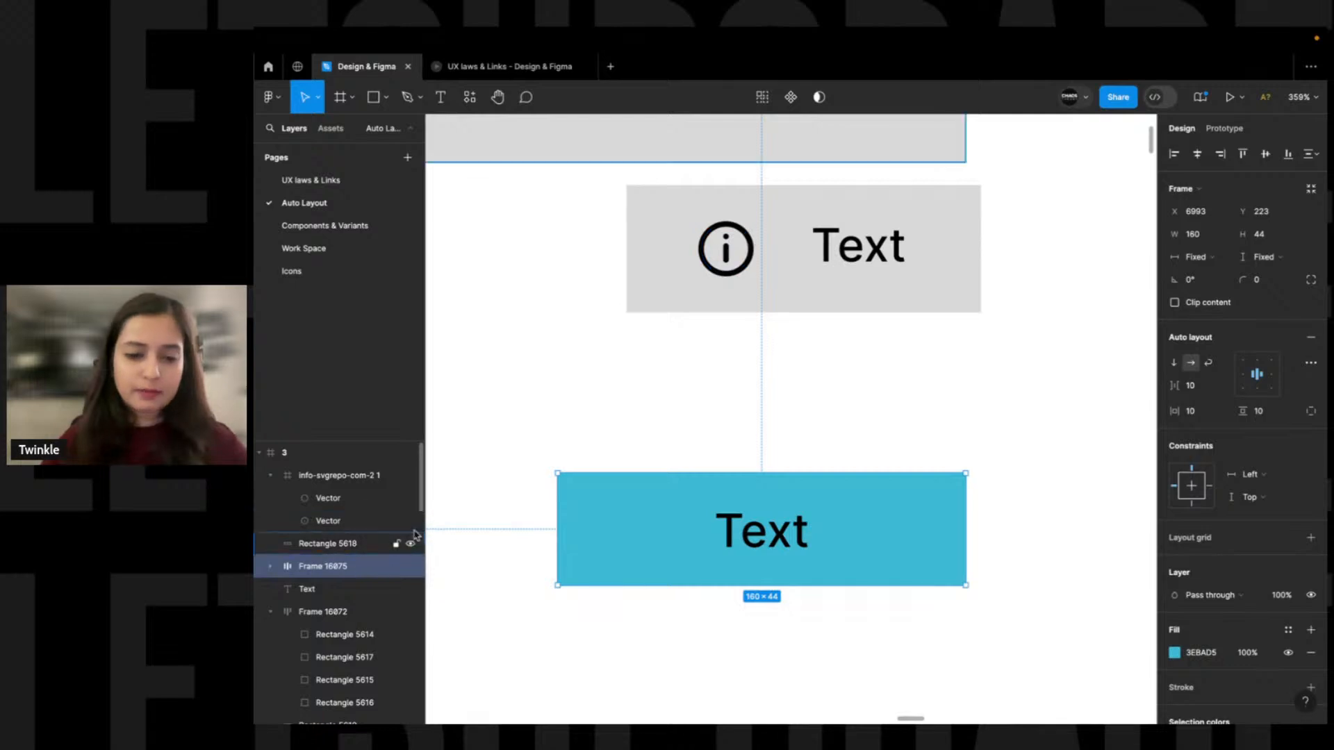
pyautogui.click(790, 403)
pyautogui.scroll(1, 780, 396)
pyautogui.hscroll(1, 735, 395)
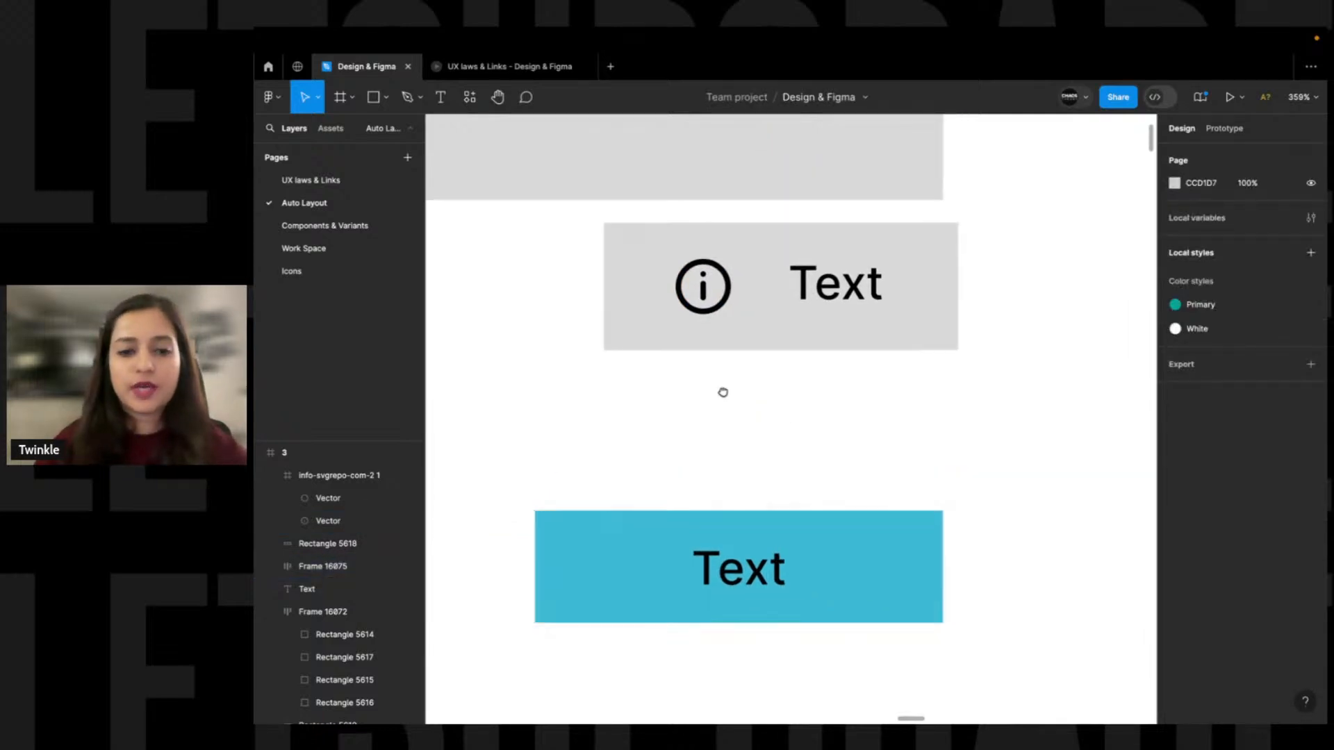
# Move the text right up against the info icon, and move it back to a gap of 20
pyautogui.click(828, 287)
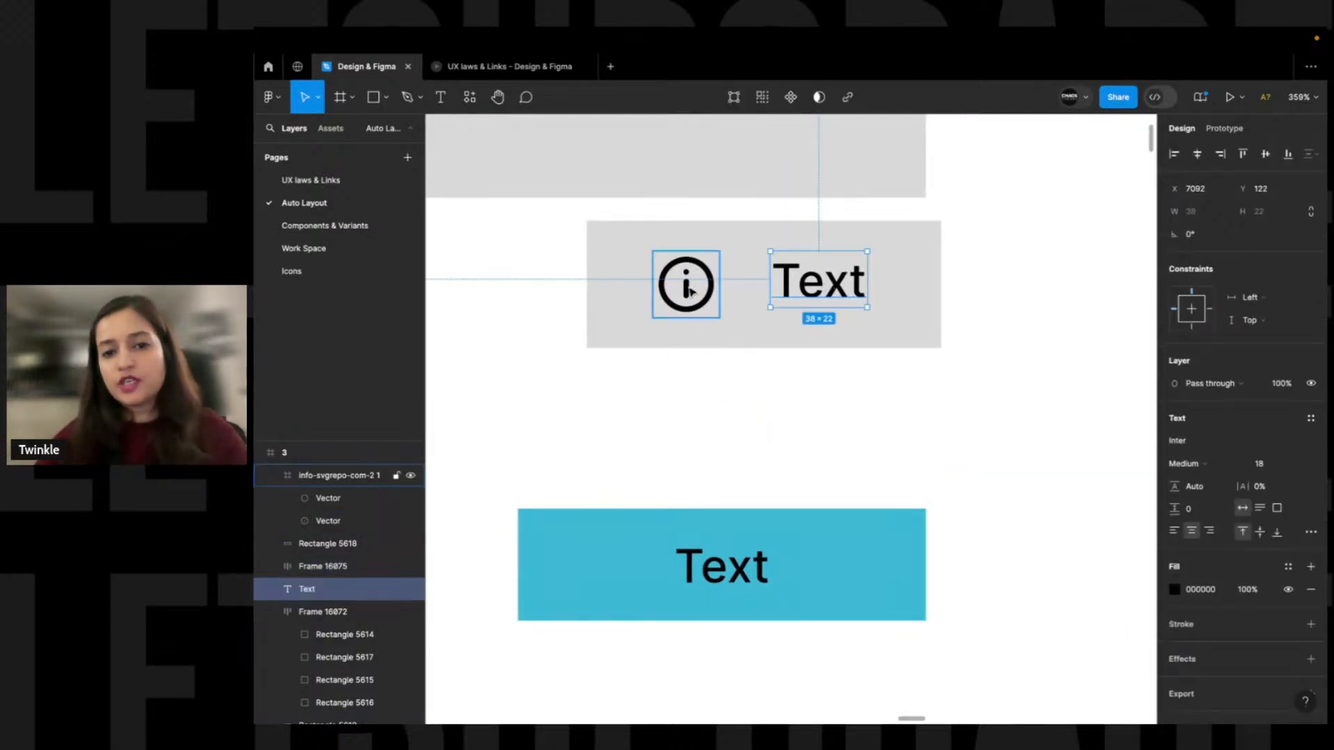
pyautogui.moveTo(809, 285); pyautogui.dragTo(755, 284)
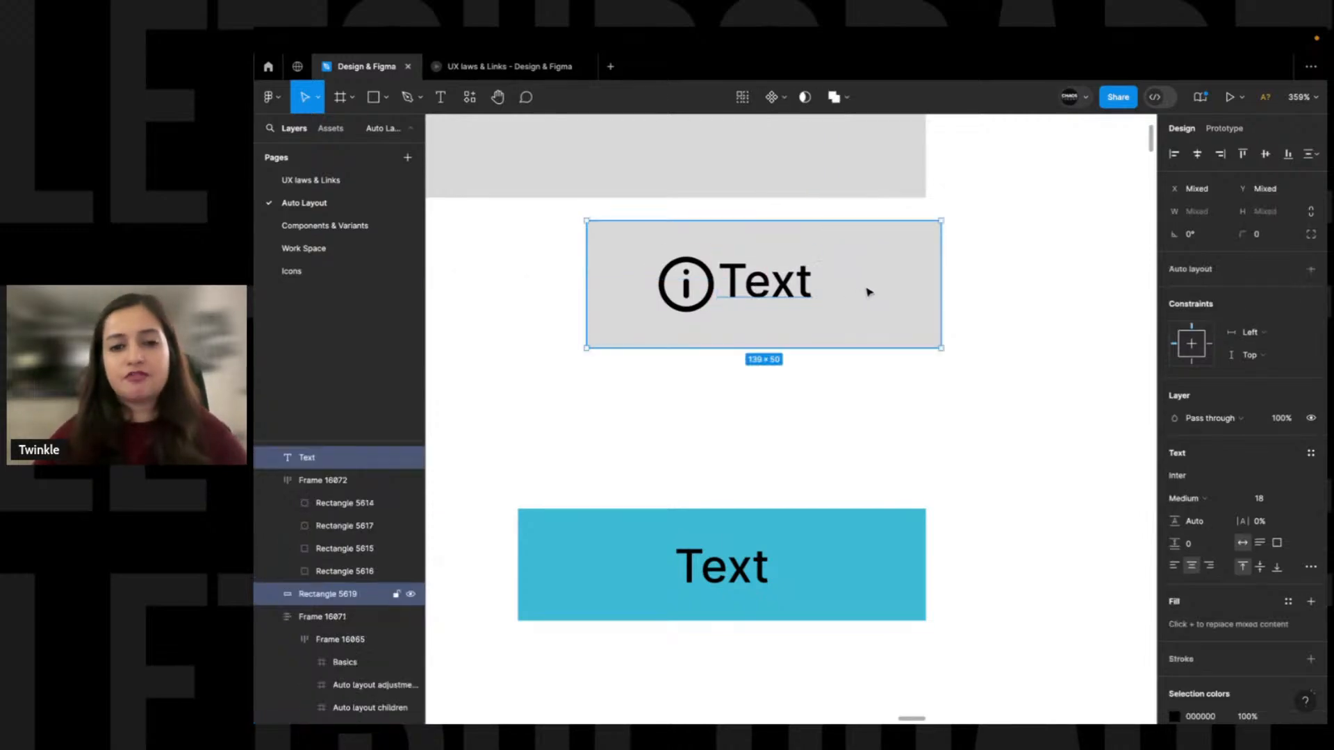
pyautogui.click(1034, 331)
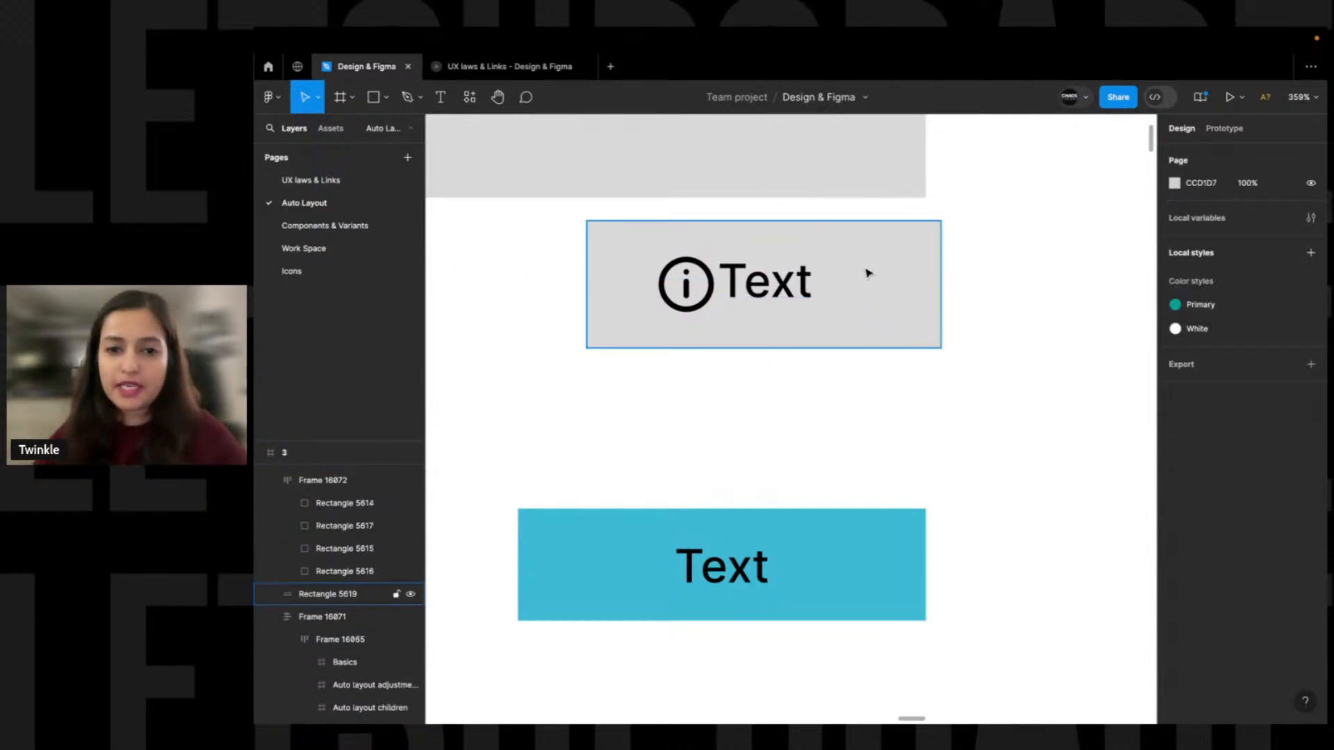
pyautogui.click(771, 284)
pyautogui.moveTo(777, 293); pyautogui.dragTo(830, 291)
# Align the info icon and its neighbouring text on their vertical centers
pyautogui.keyDown('shift'); pyautogui.click(692, 289); pyautogui.keyUp('shift')
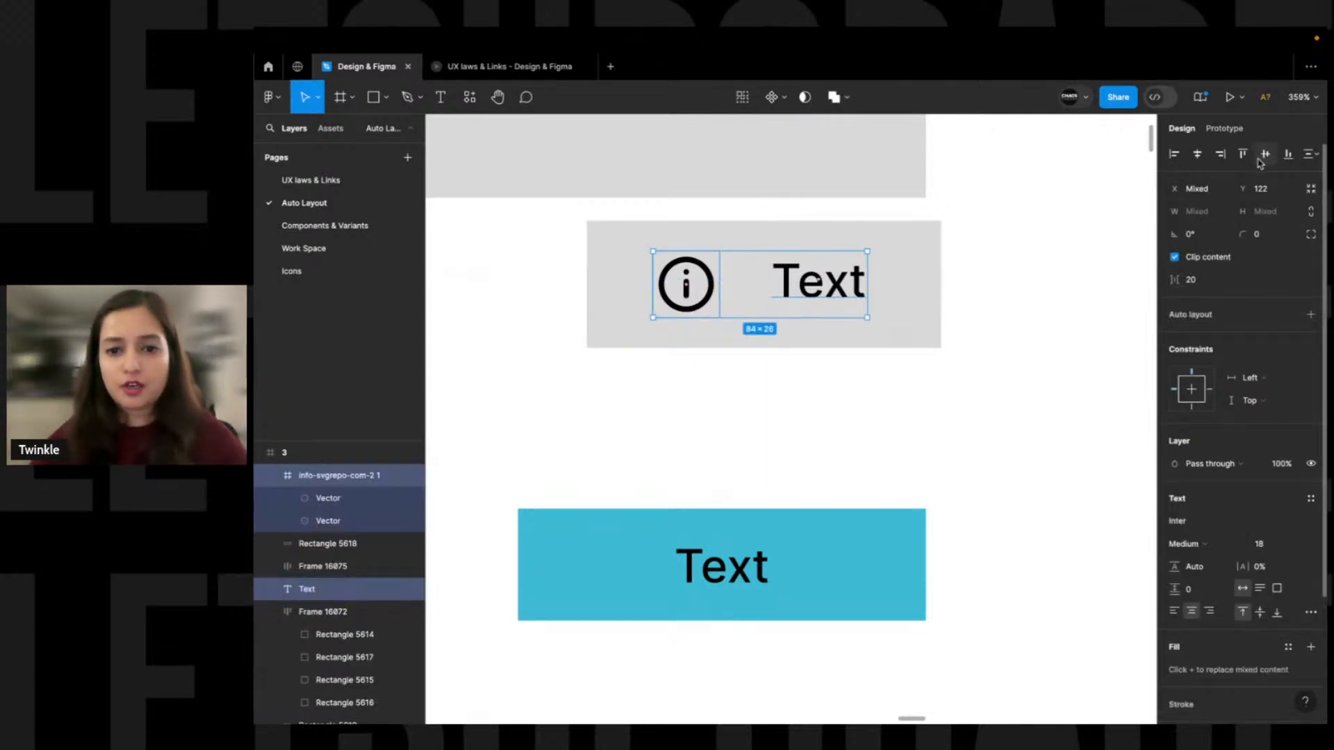
pyautogui.click(657, 354)
pyautogui.click(797, 291)
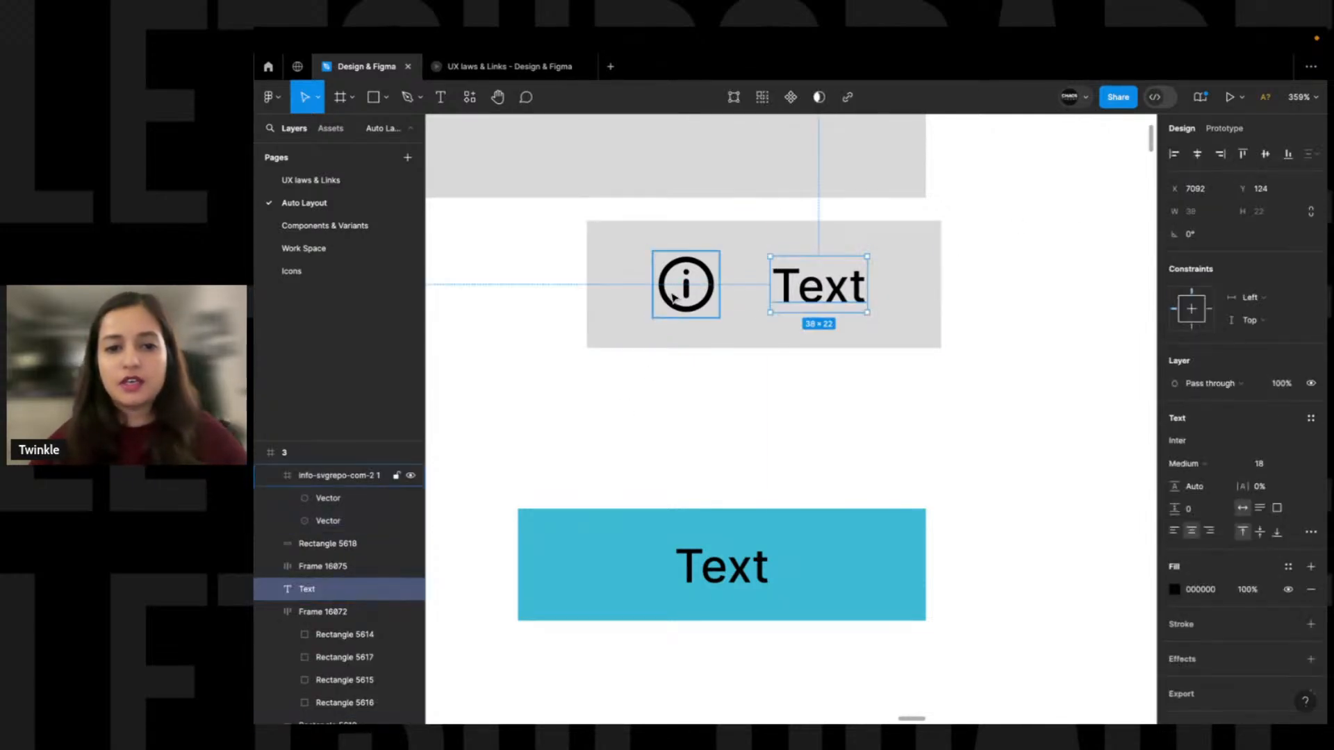
# Swap the info icon and text so the icon follows the text, and set the spacing between them to 10
pyautogui.keyDown('shift'); pyautogui.click(684, 292); pyautogui.keyUp('shift')
pyautogui.moveTo(697, 289); pyautogui.dragTo(803, 298)
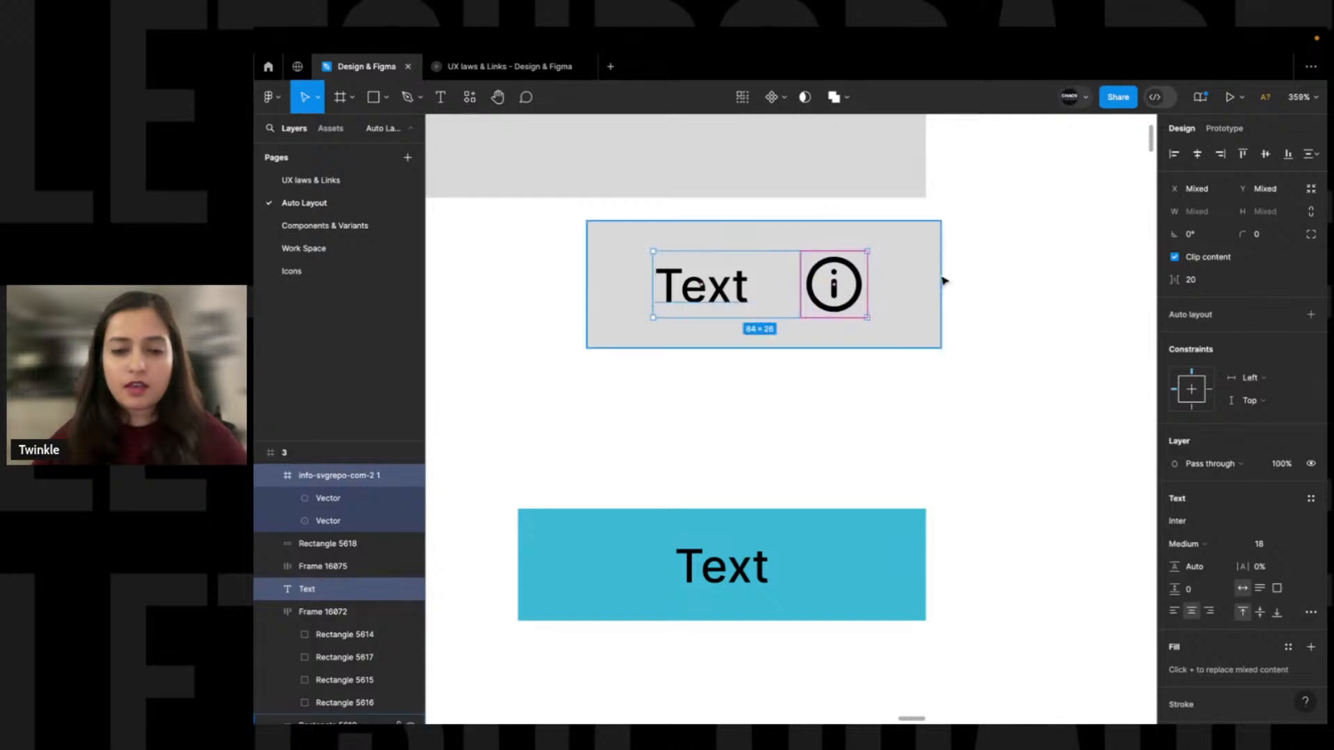
pyautogui.click(1190, 279)
pyautogui.write('10')
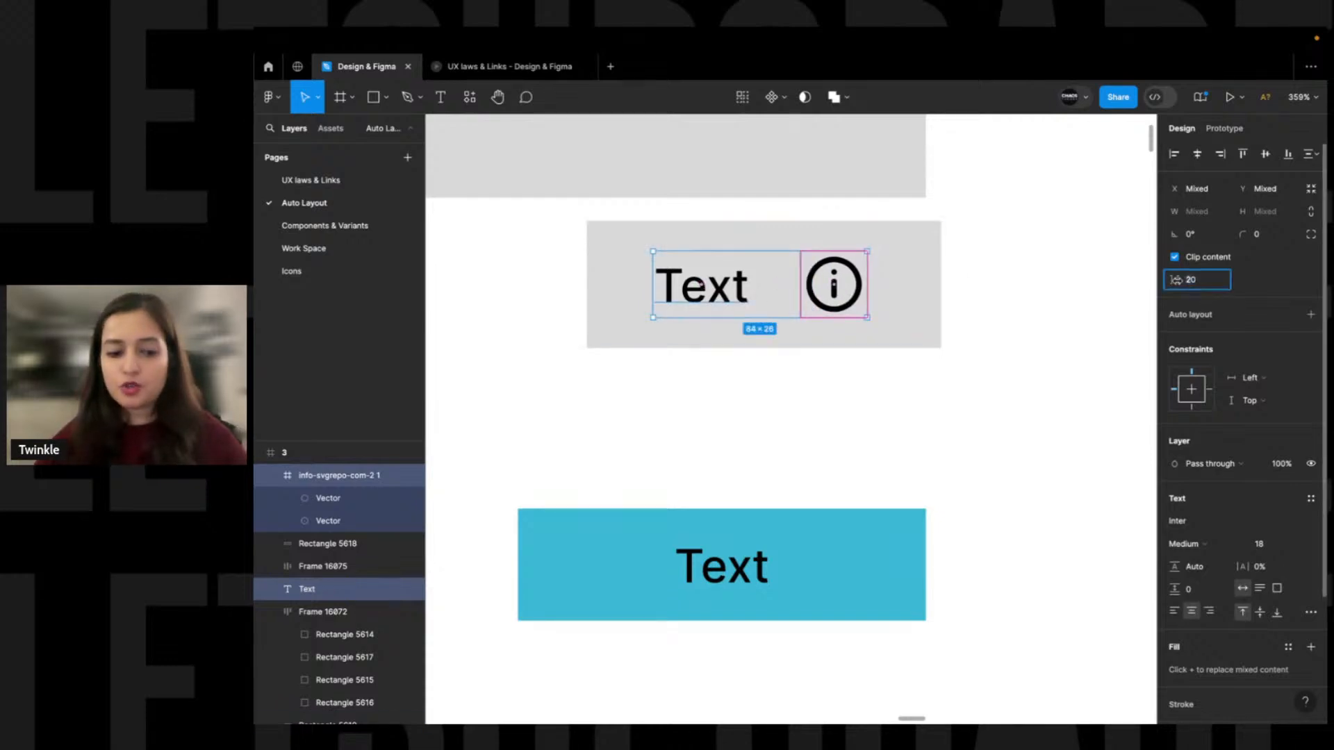
pyautogui.press('Return')
pyautogui.click(1010, 295)
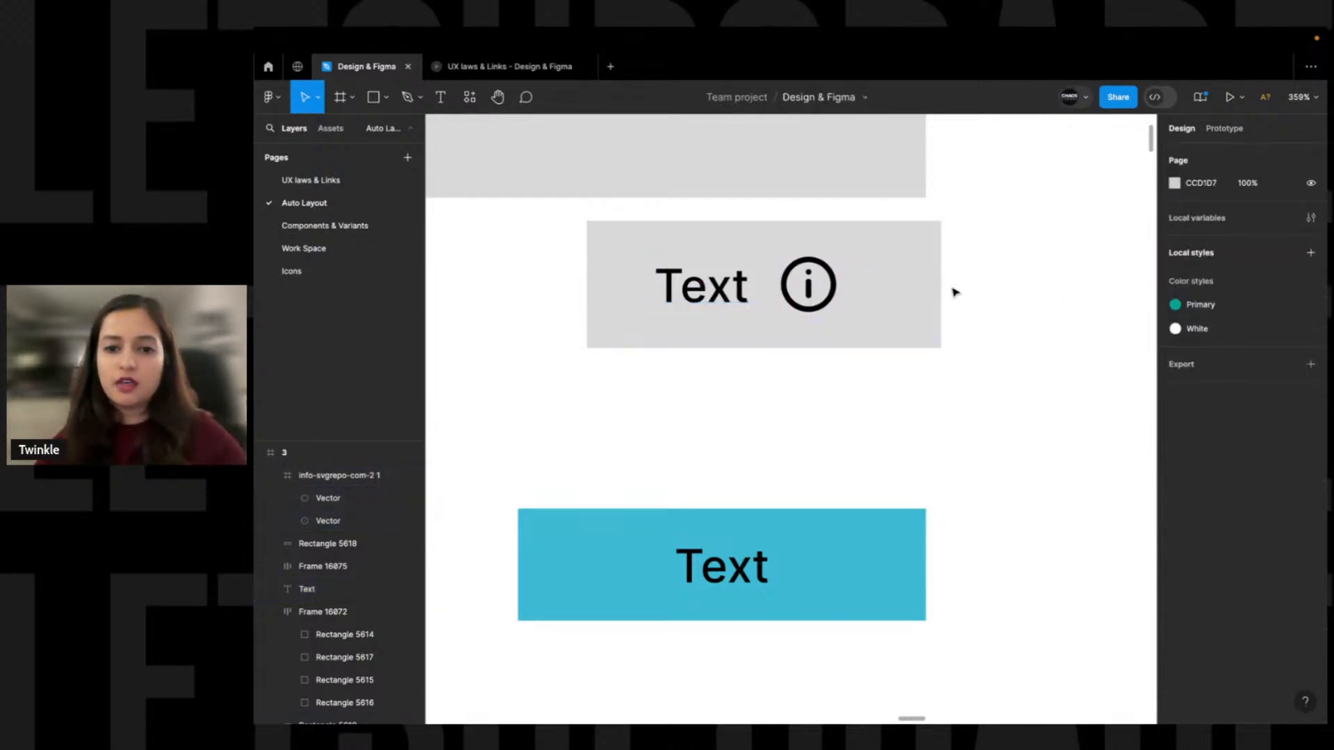
# Move the text and info icon together slightly to the right on the small gray rectangle
pyautogui.click(803, 292)
pyautogui.keyDown('shift'); pyautogui.click(752, 296); pyautogui.keyUp('shift')
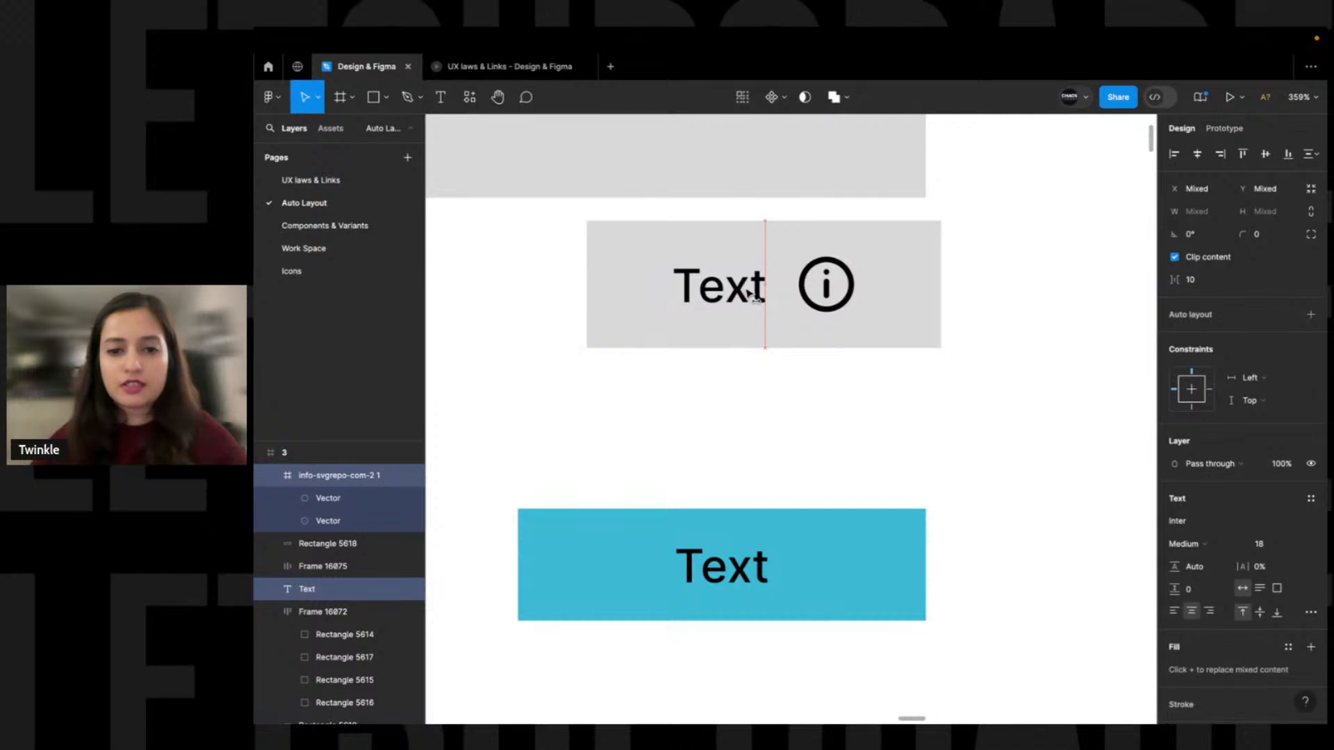
pyautogui.click(1063, 278)
# Change the text on the small gray rectangle to "Next"
pyautogui.click(733, 291)
pyautogui.doubleClick(722, 287)
pyautogui.write('Next')
pyautogui.press('Escape')
pyautogui.click(1038, 262)
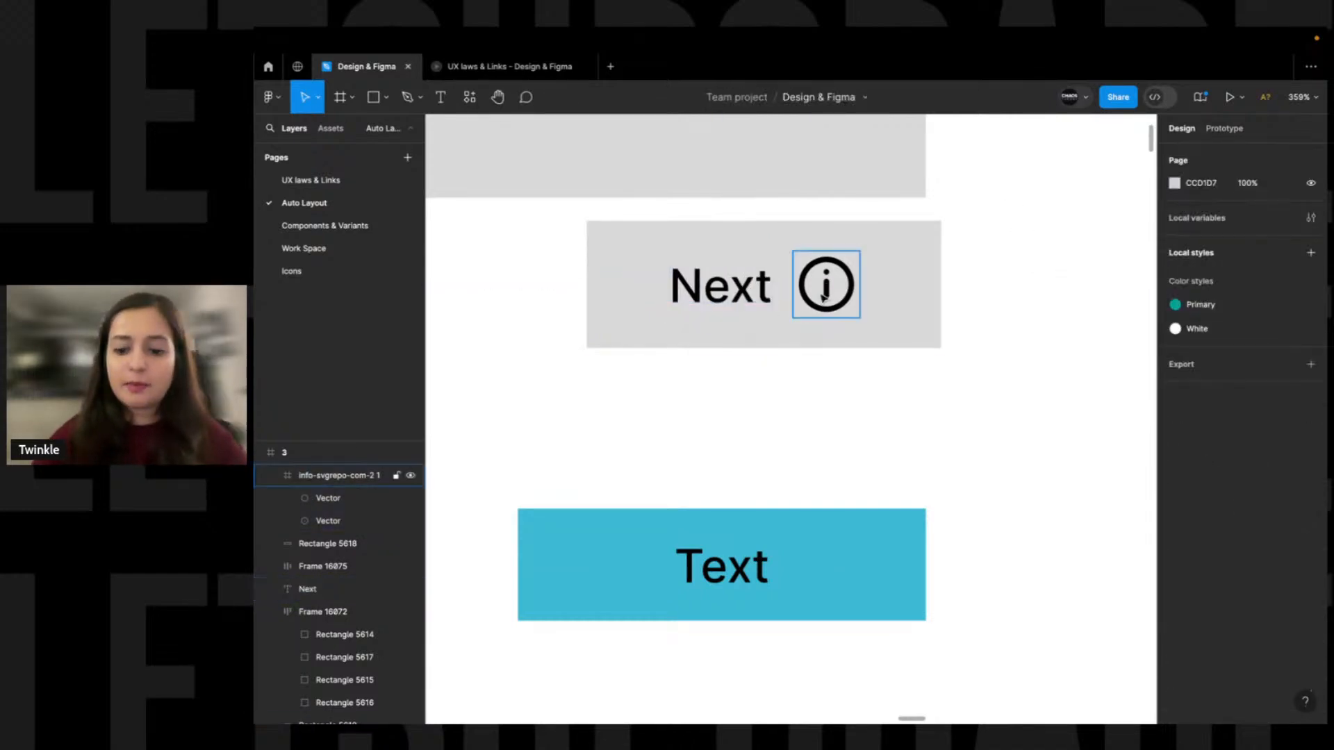
# Move the info icon outside the small gray rectangle and draw a freehand arrowhead on each side of "Next"
pyautogui.moveTo(821, 299)
pyautogui.mouseDown()
pyautogui.moveTo(992, 310)
pyautogui.moveTo(1021, 299)
pyautogui.mouseUp()
pyautogui.hotkey('shift', 'p')
pyautogui.moveTo(831, 261); pyautogui.dragTo(853, 278)
pyautogui.moveTo(615, 271); pyautogui.dragTo(618, 306)
pyautogui.press('v')
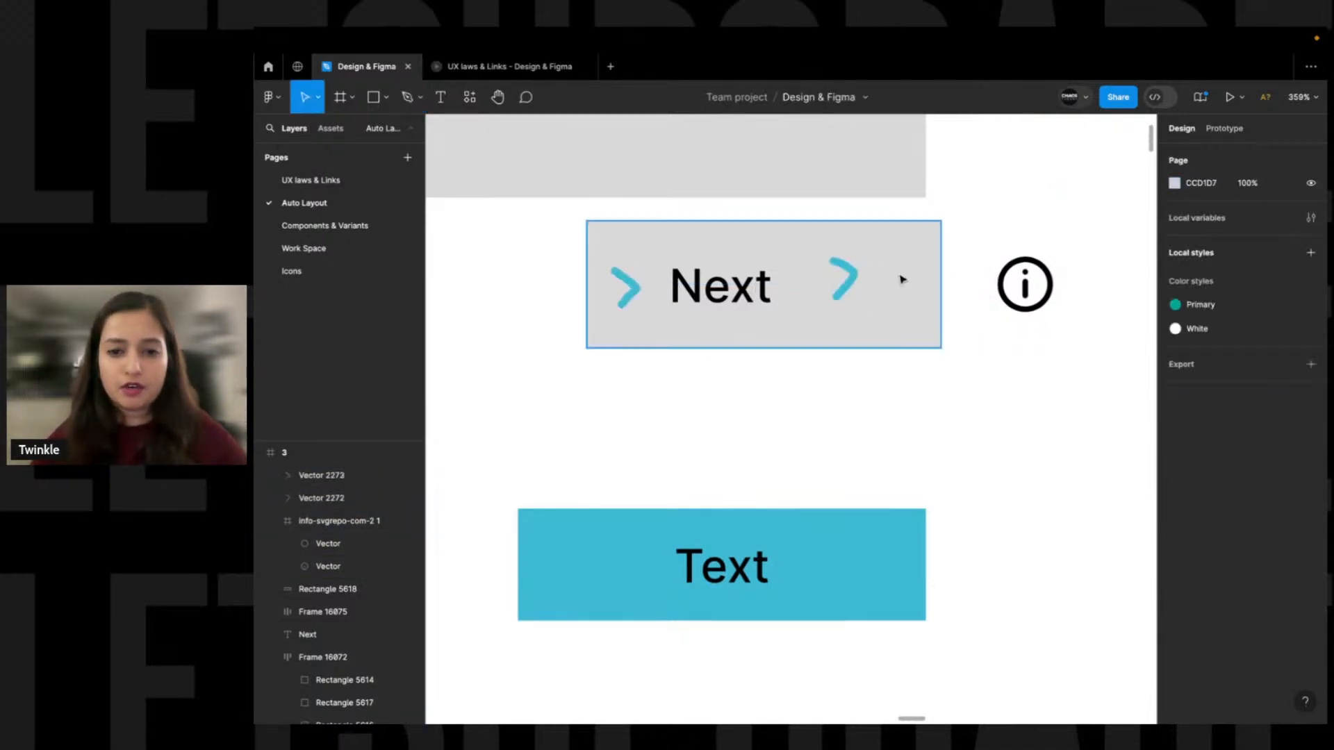
# Delete both freehand arrowheads beside the "Next" text
pyautogui.click(864, 281)
pyautogui.press('Delete')
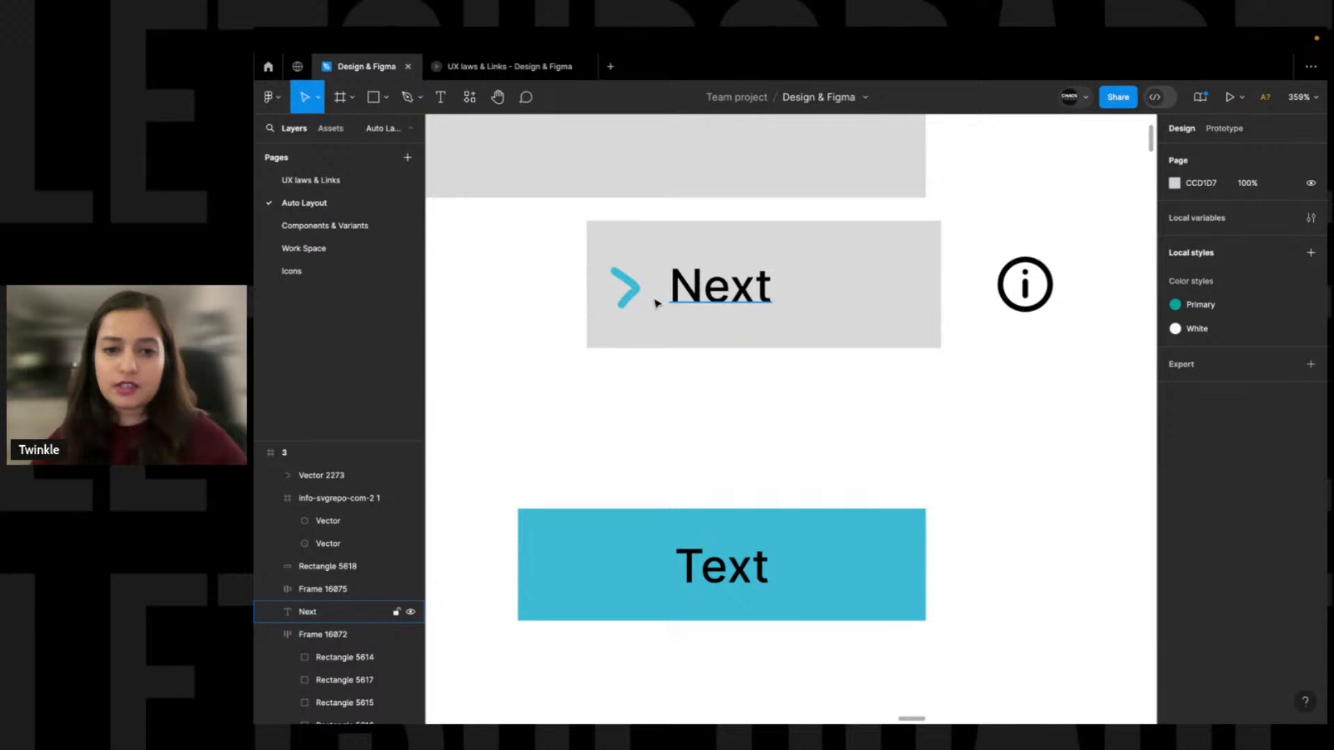
pyautogui.click(625, 288)
pyautogui.press('Delete')
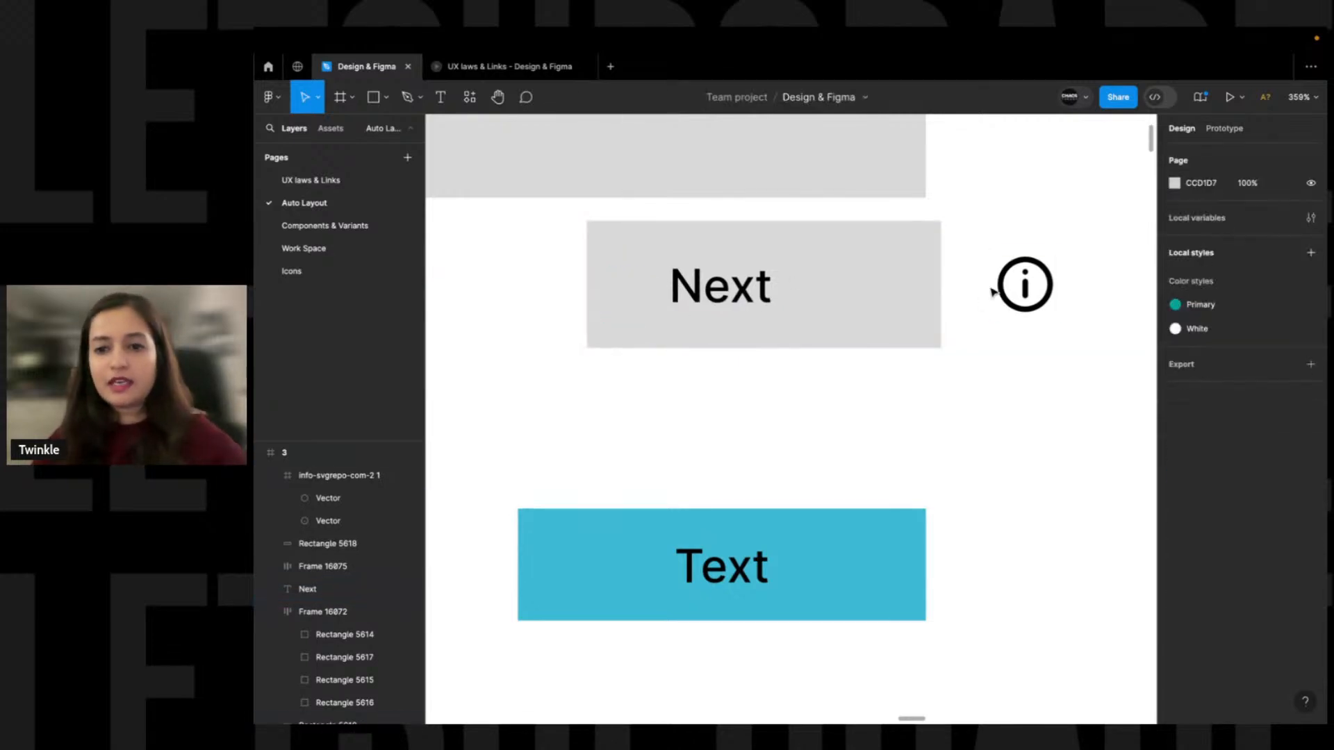
# Change the button text to "Info" and move the info icon back to the right of the text
pyautogui.doubleClick(721, 294)
pyautogui.write('Info')
pyautogui.press('Escape')
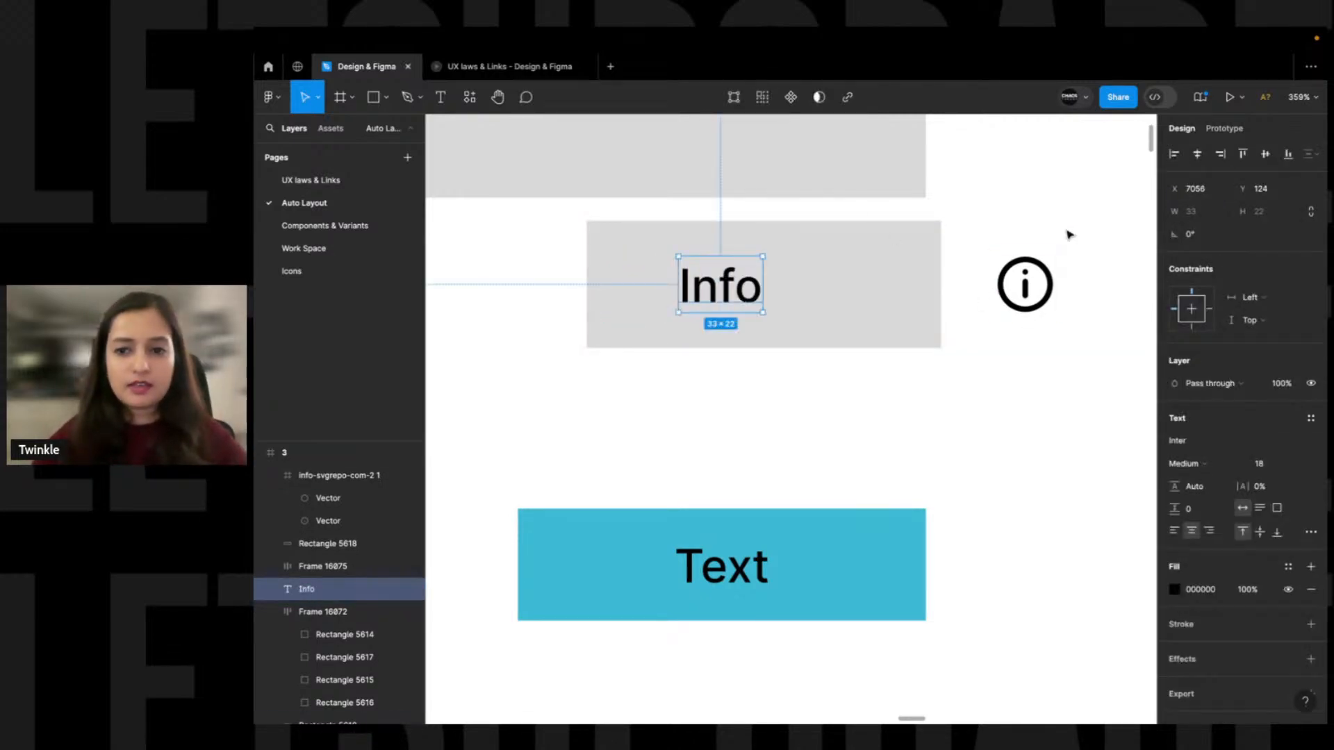
pyautogui.click(1023, 249)
pyautogui.moveTo(1015, 281); pyautogui.dragTo(749, 295)
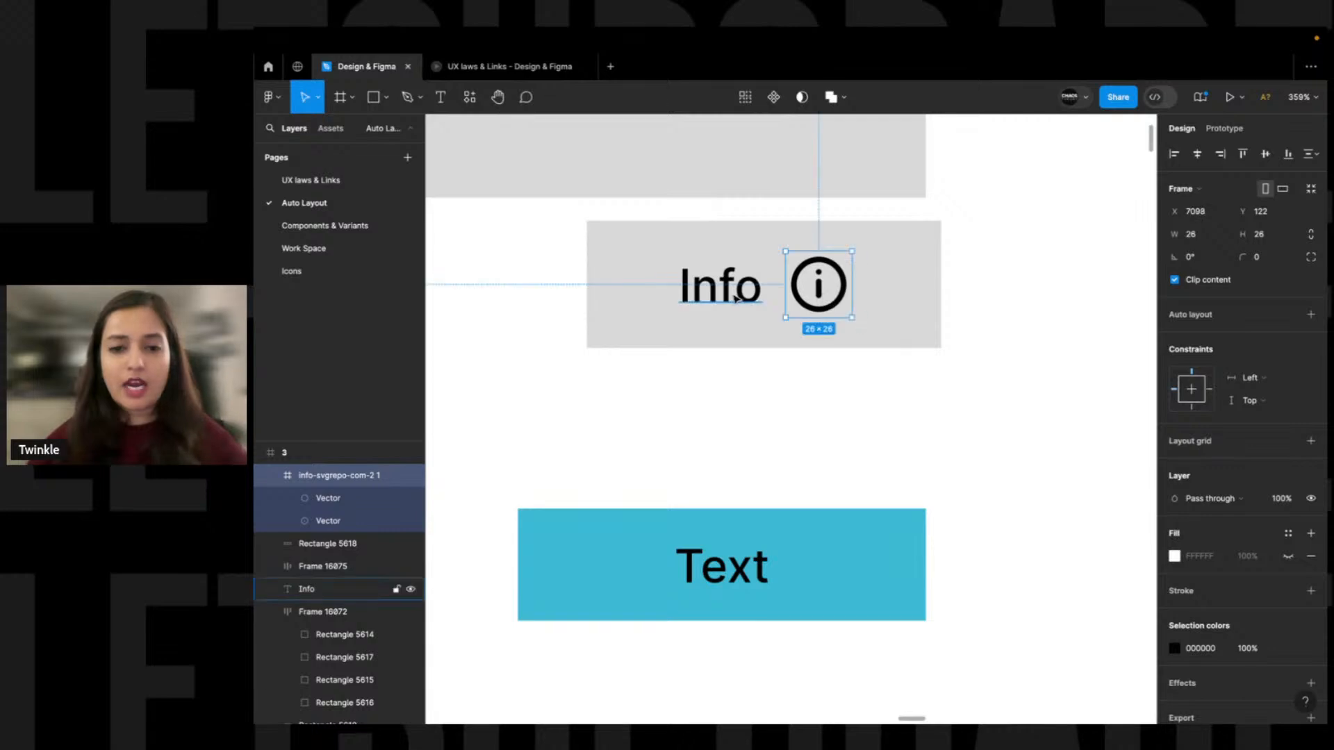
# Slightly increase the spacing between the "Info" text and its icon
pyautogui.keyDown('shift'); pyautogui.click(749, 295); pyautogui.keyUp('shift')
pyautogui.click(1203, 277)
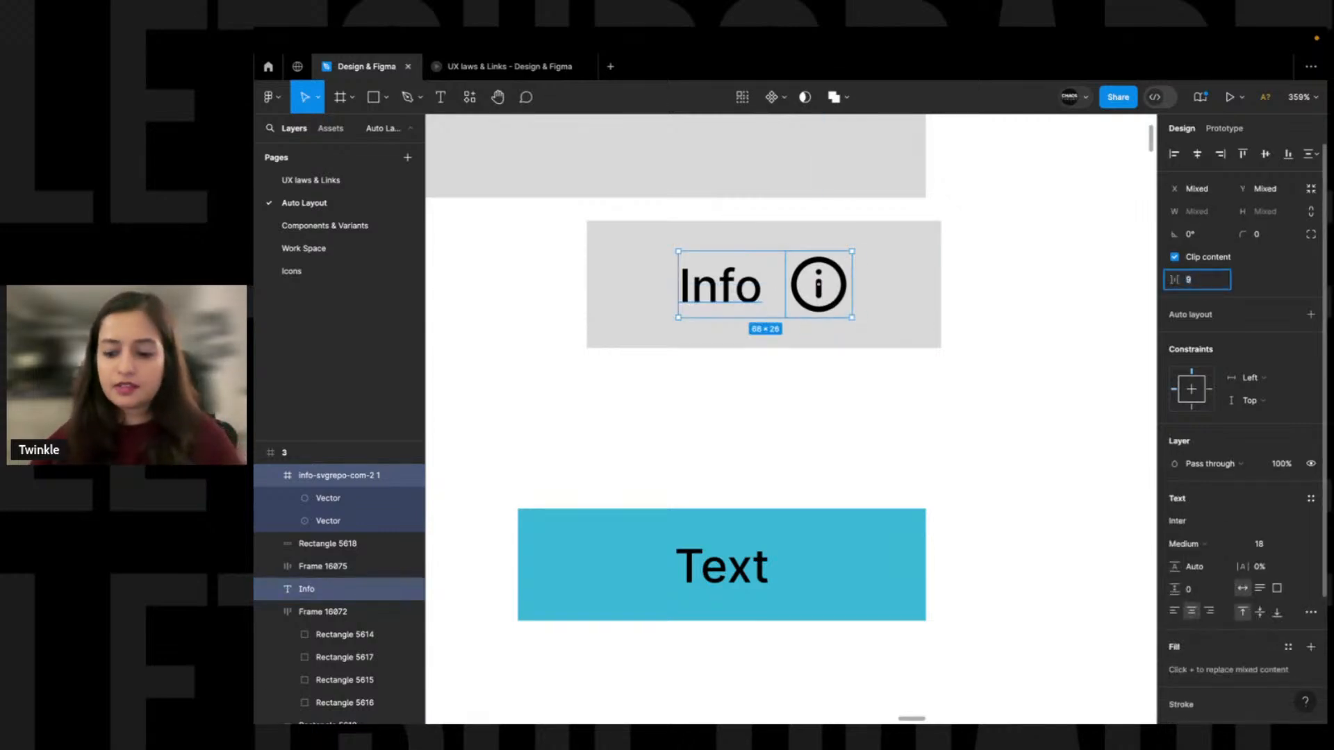
pyautogui.click(1046, 269)
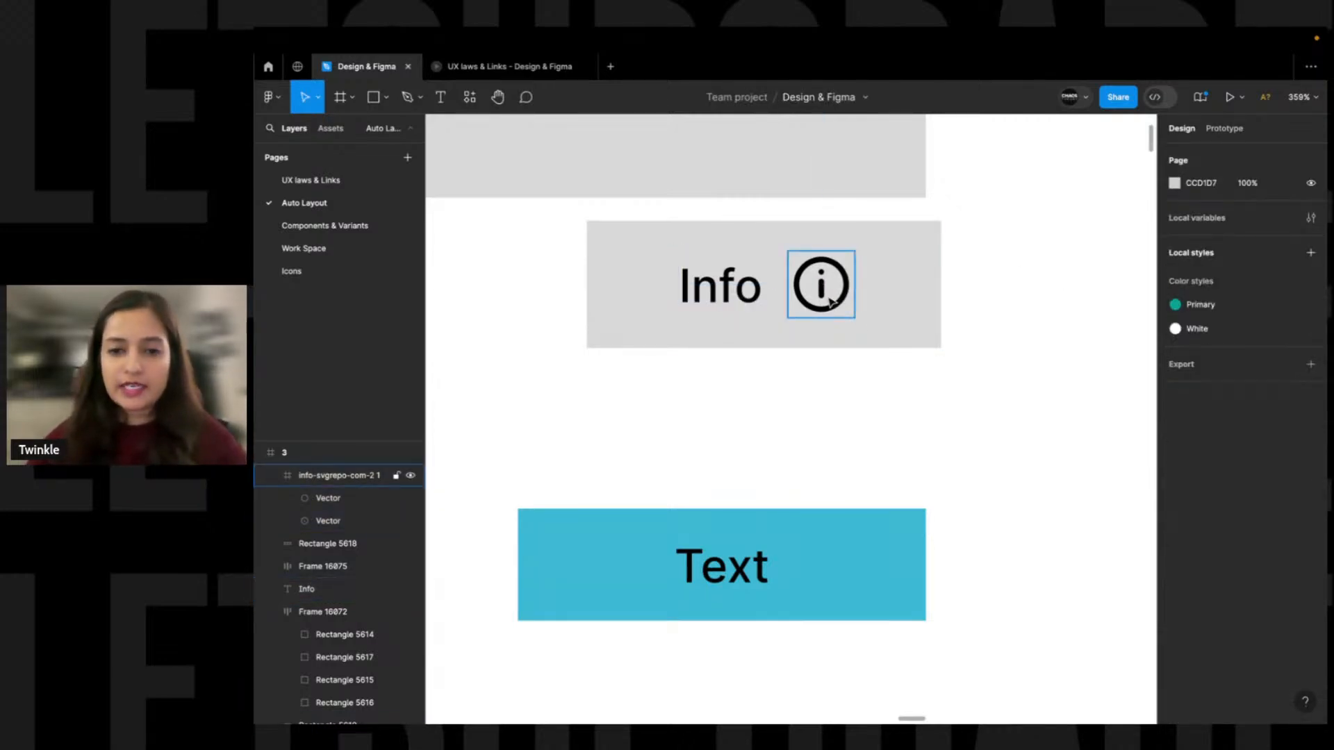
# Nudge the small gray rectangle, "Info" text and icon together 6 px left, flush with the large gray rectangle's right edge
pyautogui.scroll(-5, 806, 306)
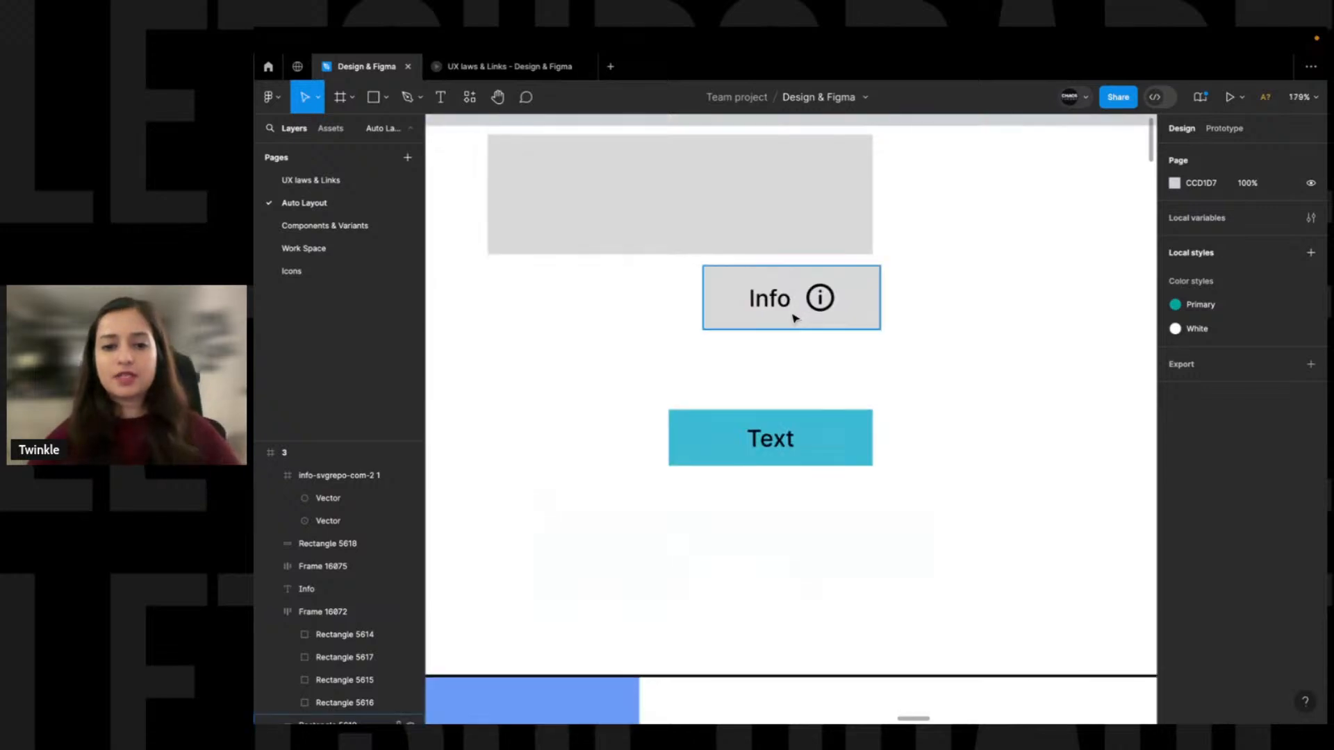
pyautogui.scroll(1, 670, 274)
pyautogui.scroll(5, 865, 394)
pyautogui.hscroll(-2, 972, 441)
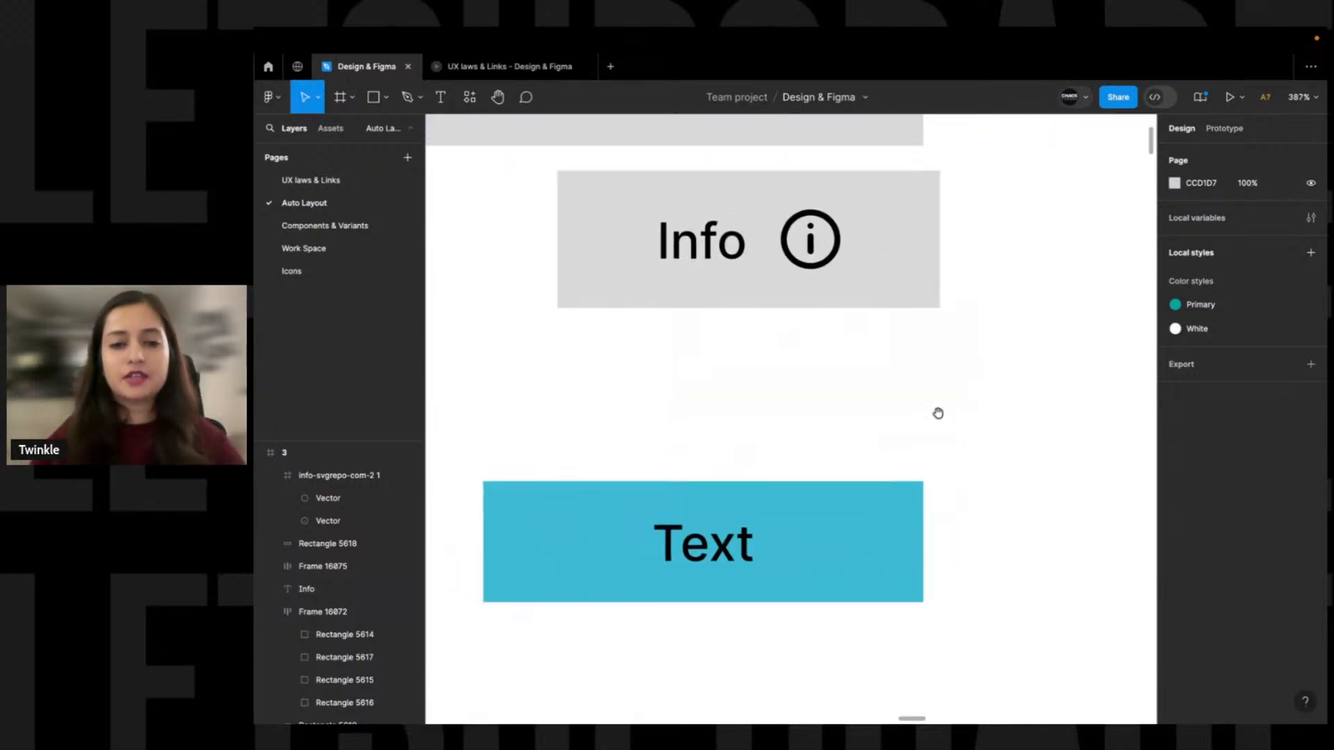
pyautogui.scroll(2, 1012, 373)
pyautogui.hscroll(-2, 1012, 372)
pyautogui.moveTo(1012, 375); pyautogui.dragTo(641, 240)
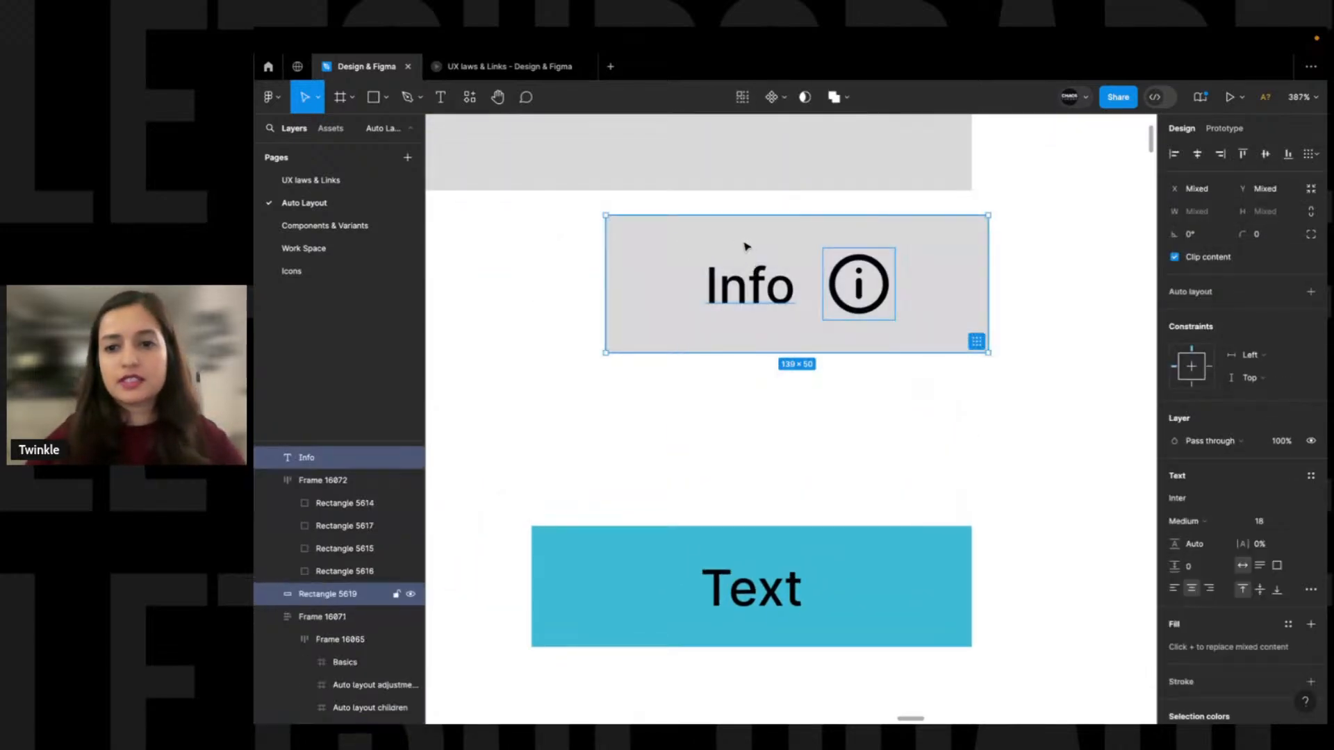
pyautogui.press('Left')
pyautogui.press('Left')
pyautogui.press('Left')
pyautogui.press('Left')
pyautogui.press('Left')
pyautogui.press('Left')
pyautogui.click(992, 320)
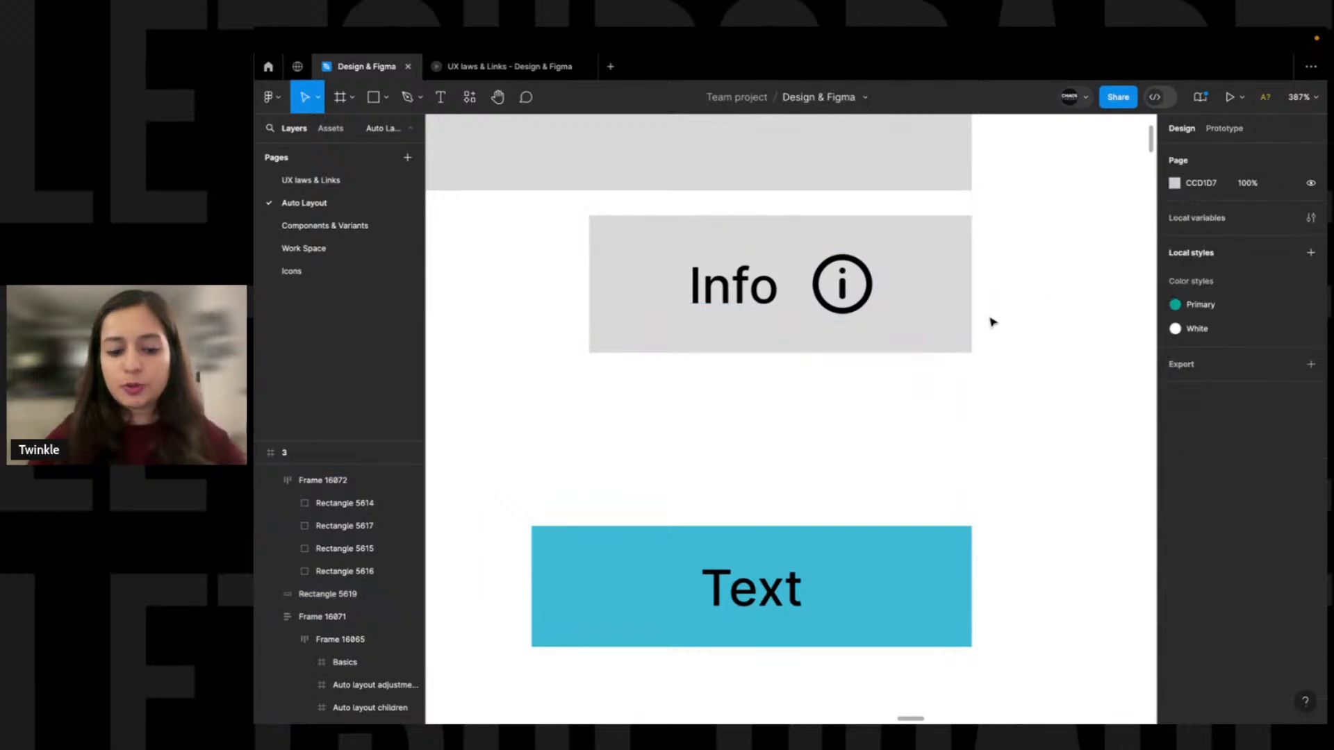
# Examine how the "Info" button's separate icon, text and gray rectangle compare with the single "Text" button frame
pyautogui.scroll(2, 991, 326)
pyautogui.hscroll(1, 991, 326)
pyautogui.click(828, 334)
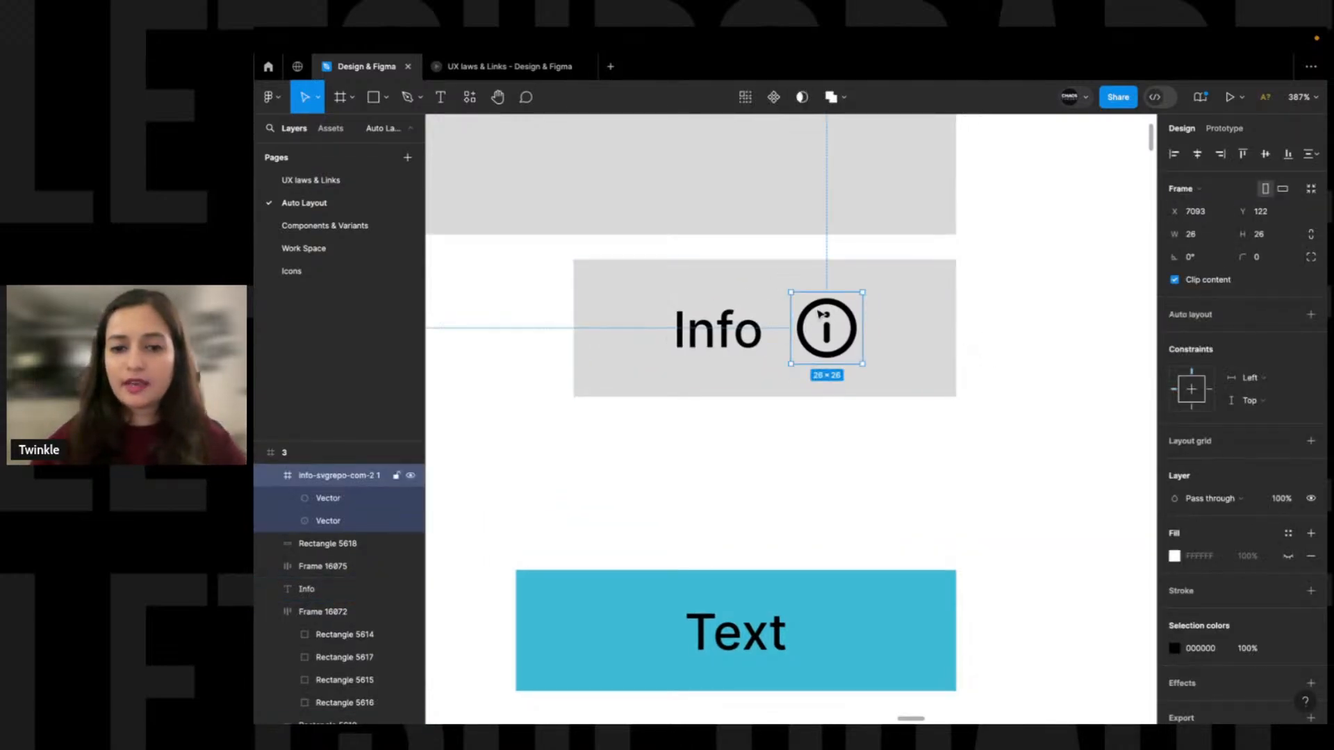
pyautogui.scroll(1, 875, 313)
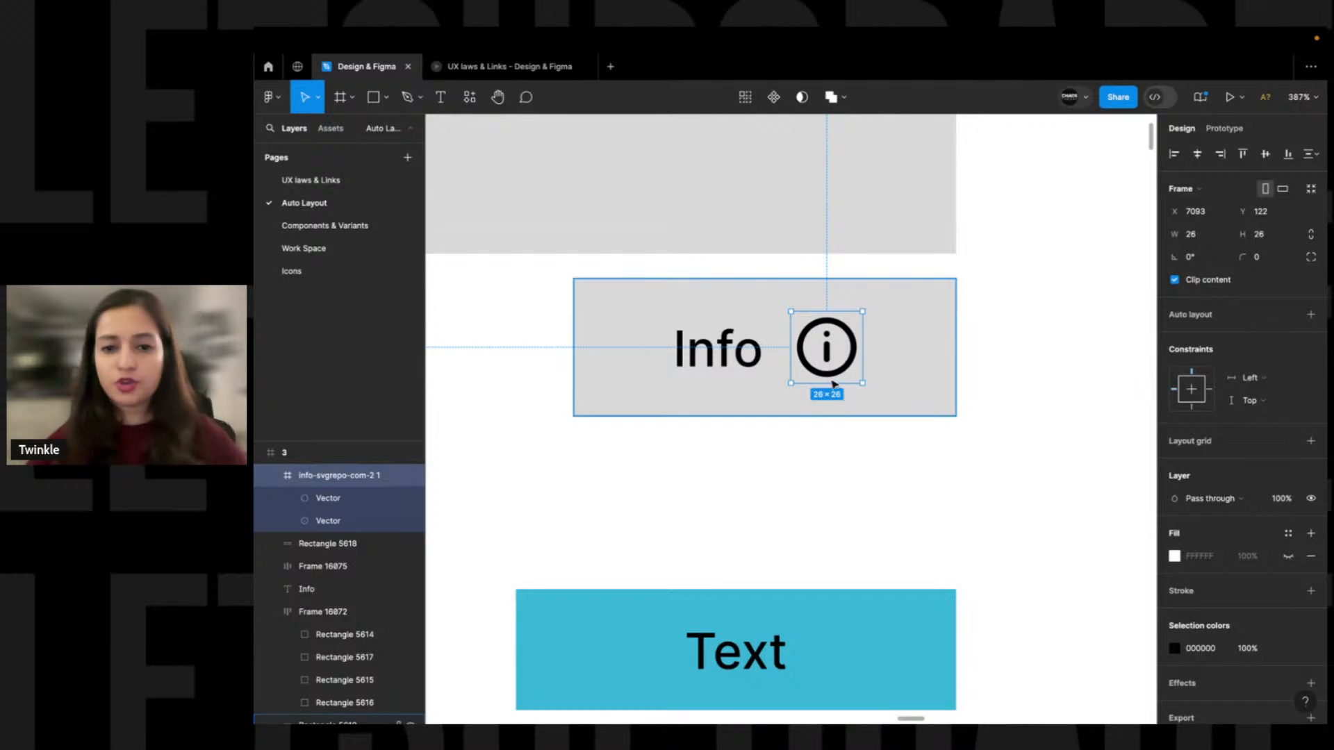
pyautogui.click(704, 366)
pyautogui.keyDown('shift'); pyautogui.click(784, 405); pyautogui.keyUp('shift')
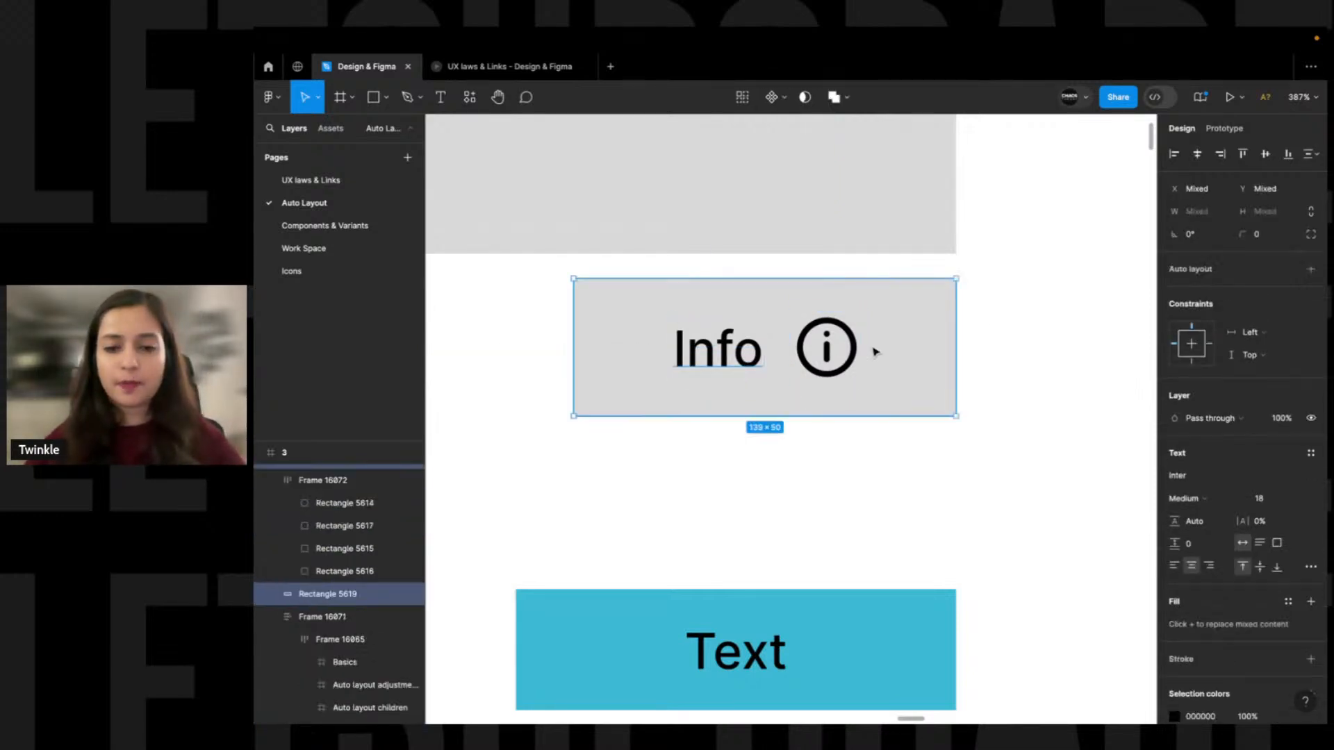
pyautogui.click(1040, 322)
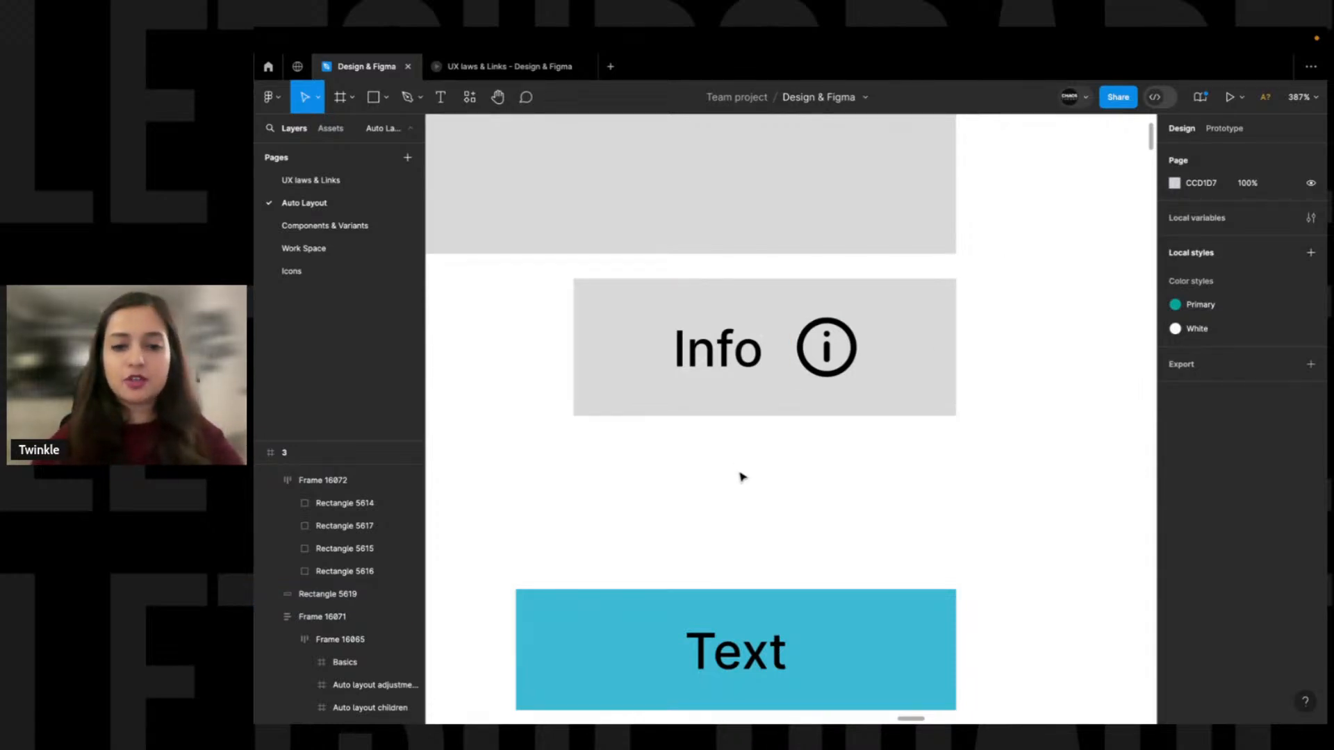
pyautogui.scroll(-5, 741, 486)
pyautogui.hscroll(-3, 739, 476)
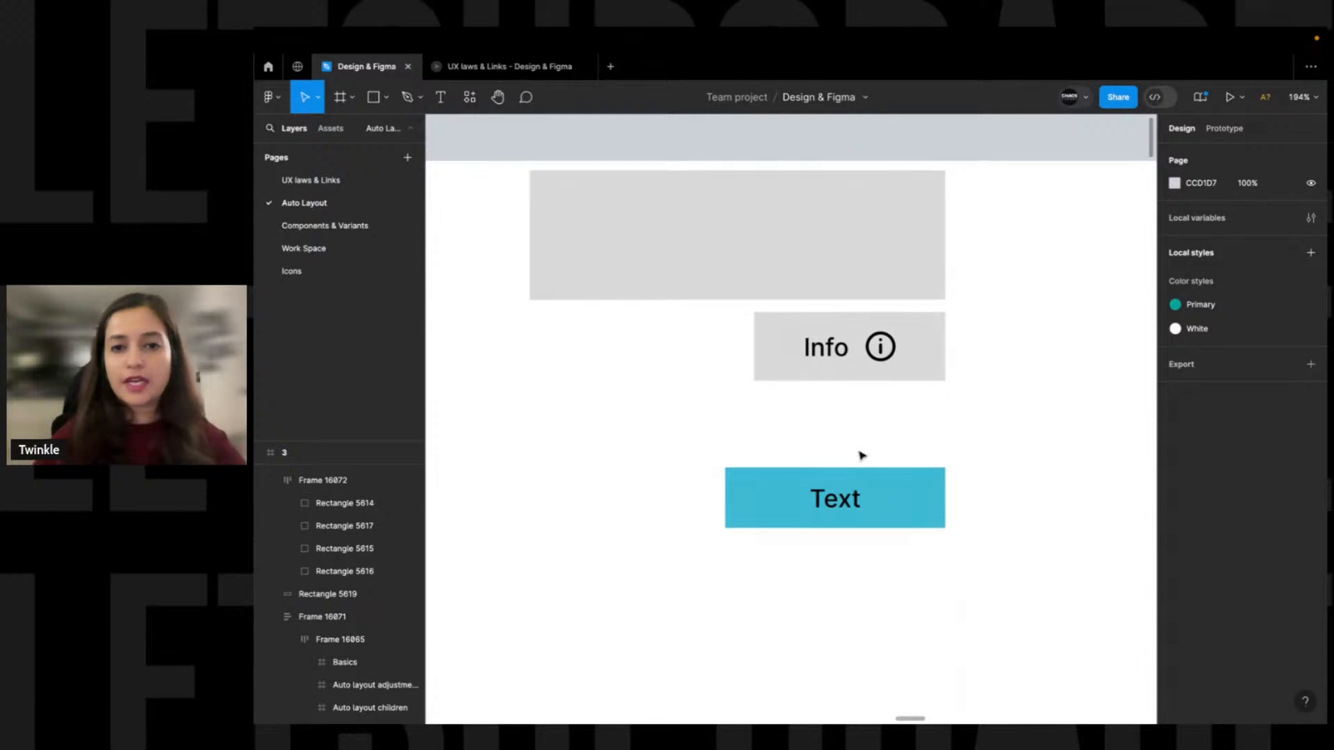
pyautogui.click(885, 510)
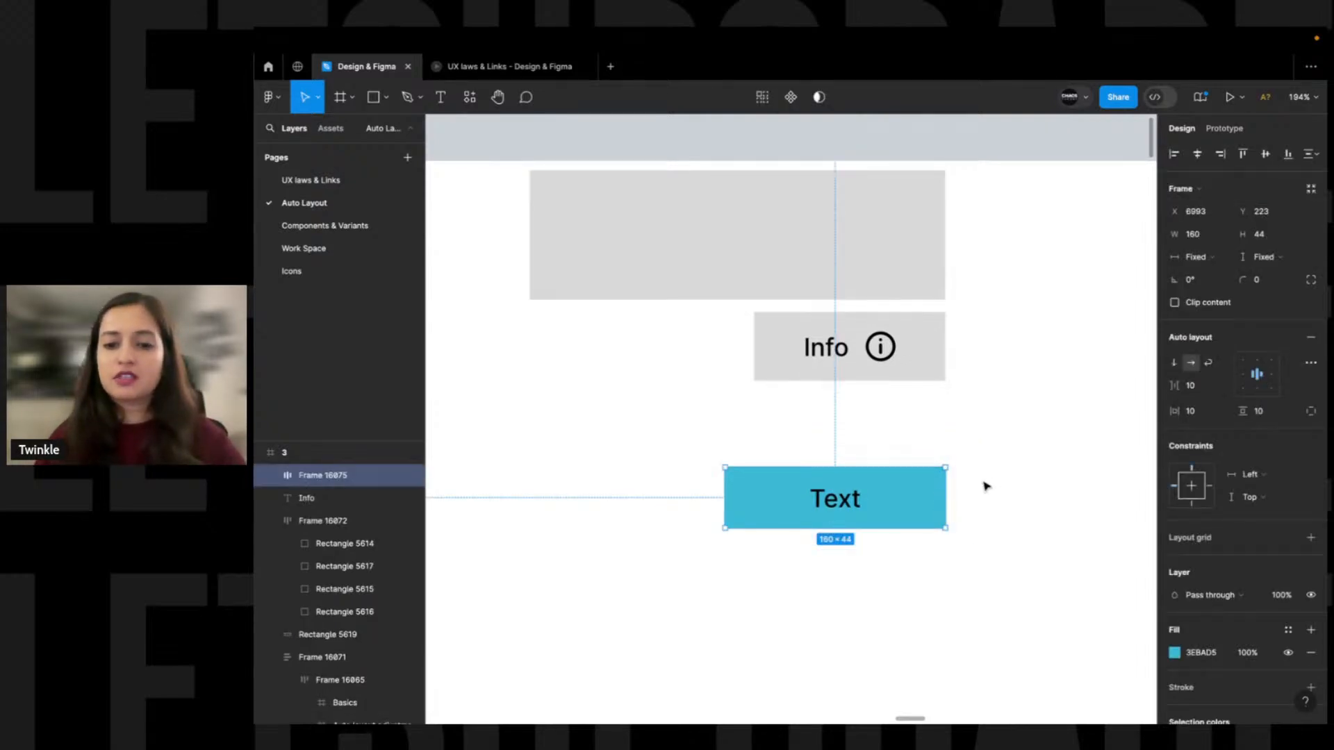
pyautogui.click(908, 446)
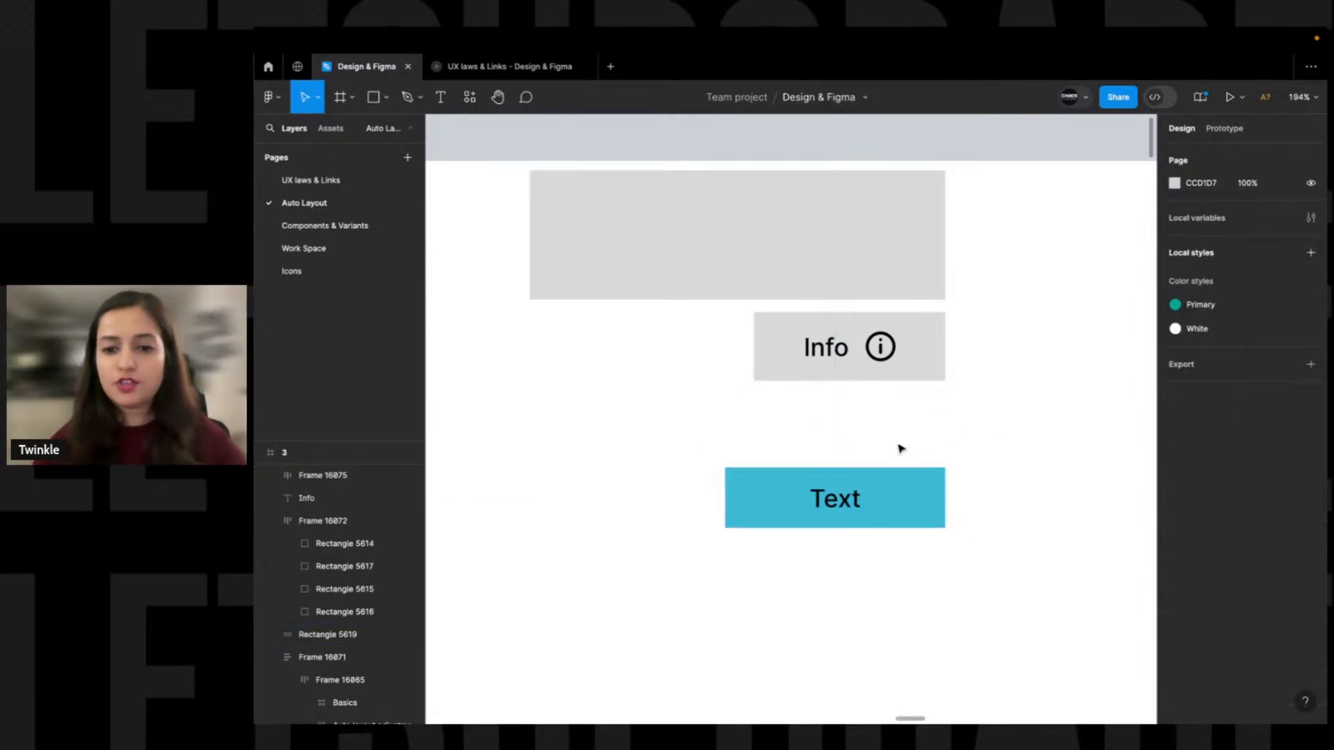
# Duplicate the small gray rectangle and its "Info" text, without the icon, placing the copy to the right of the original
pyautogui.moveTo(812, 445); pyautogui.dragTo(856, 351)
pyautogui.moveTo(818, 298); pyautogui.dragTo(1108, 269)
pyautogui.hscroll(5, 917, 268)
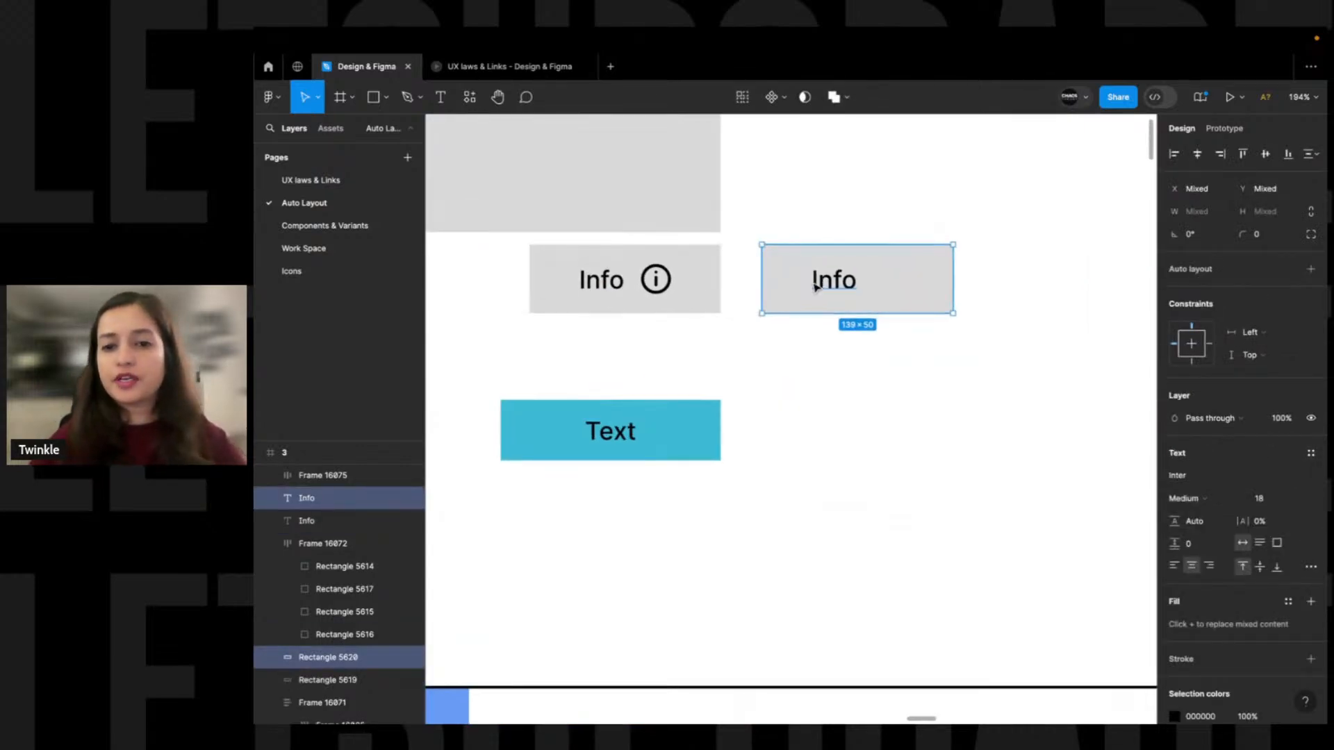
pyautogui.click(994, 201)
pyautogui.hscroll(-2, 716, 302)
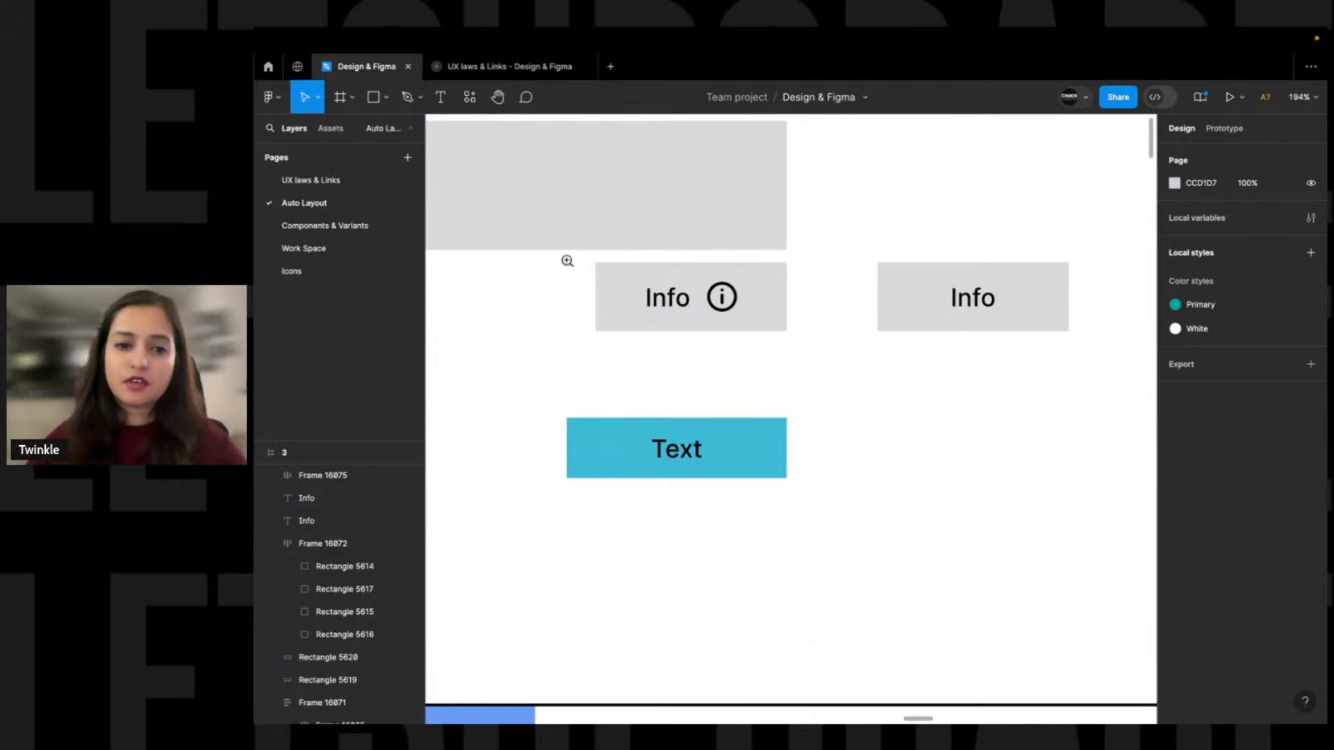
# Inspect the original button's "Info" text and info icon as separate elements
pyautogui.scroll(5, 671, 244)
pyautogui.click(656, 373)
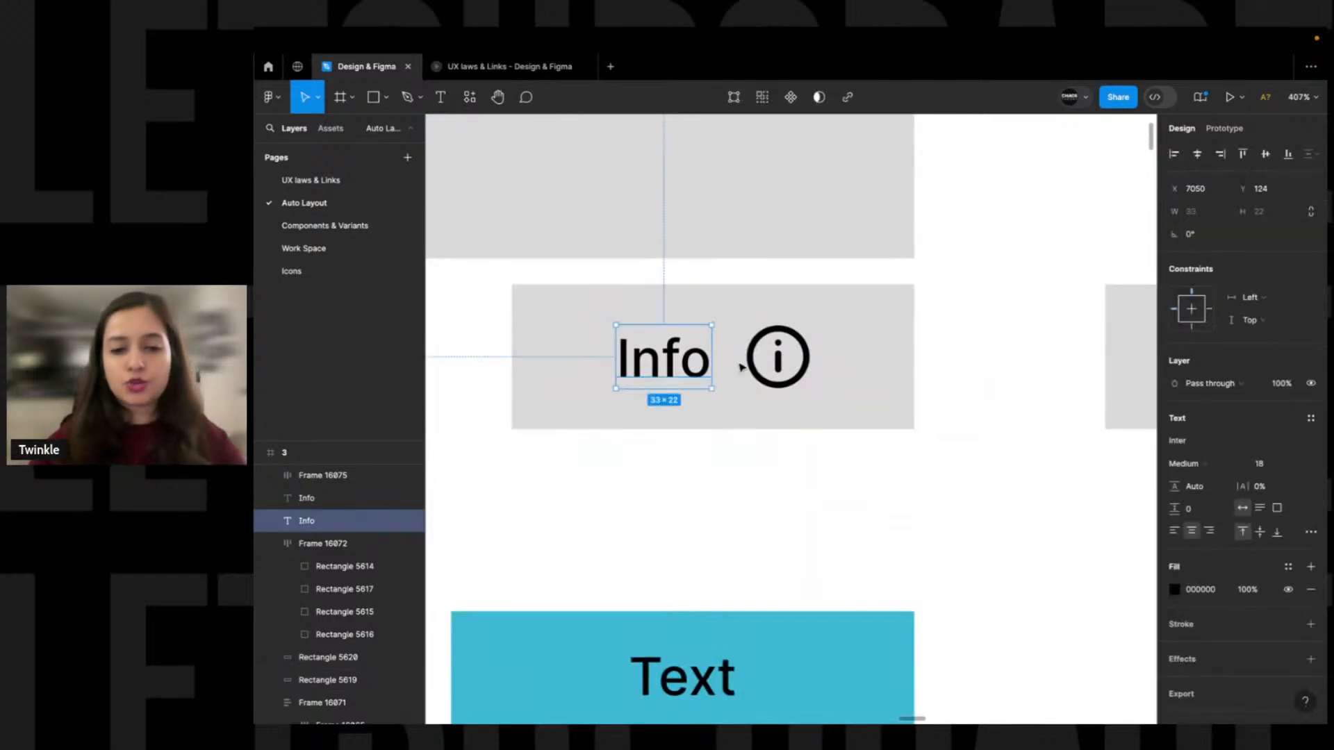
pyautogui.click(783, 370)
pyautogui.scroll(-1, 799, 345)
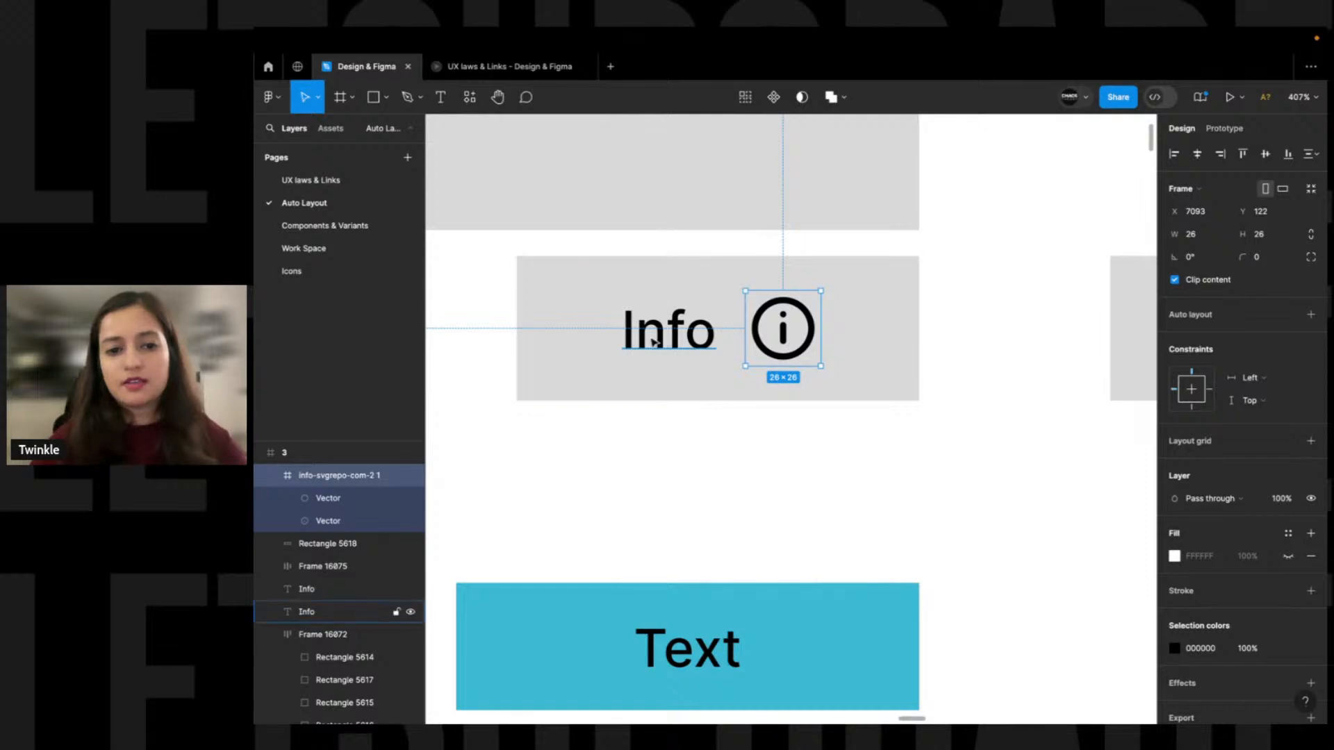
pyautogui.hscroll(-1, 678, 351)
pyautogui.scroll(1, 679, 351)
# Change the text on the duplicated gray button to "Proceed"
pyautogui.hscroll(5, 870, 357)
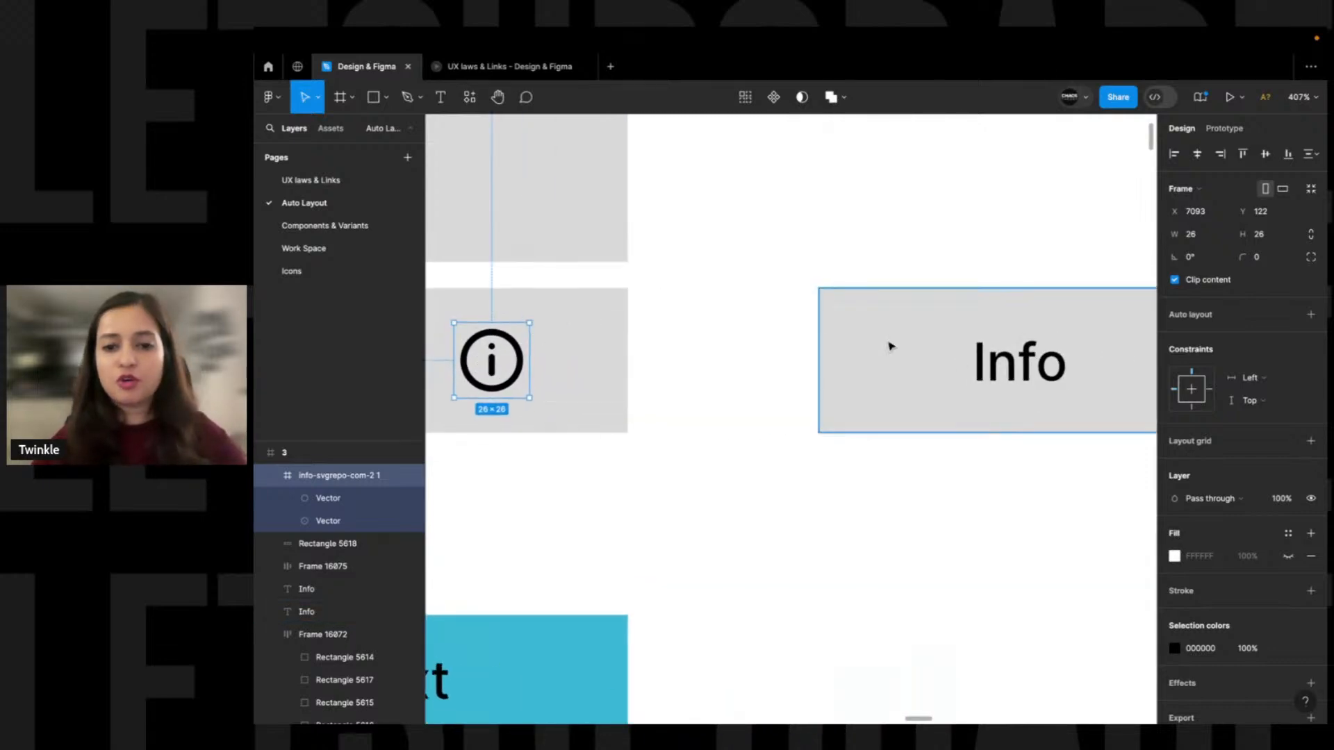
pyautogui.click(1018, 361)
pyautogui.press('Return')
pyautogui.write('Proc')
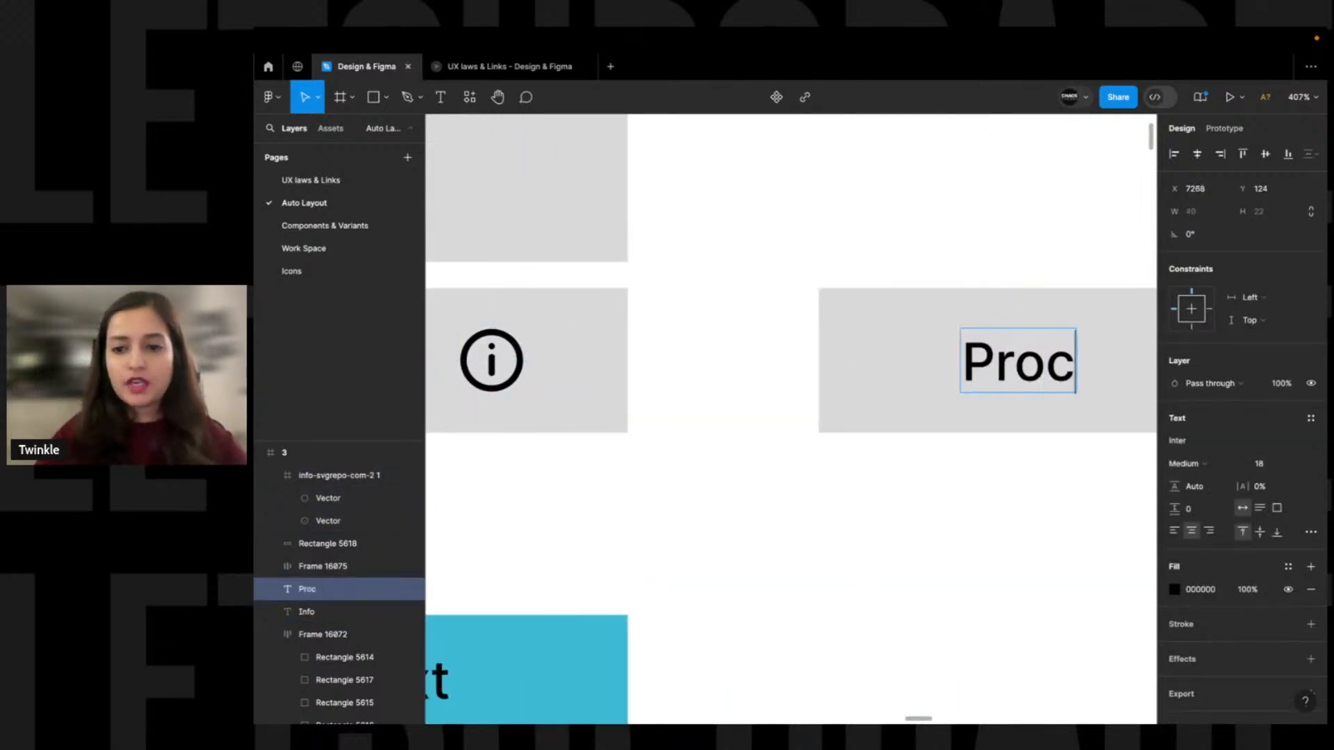
pyautogui.write('eed')
pyautogui.press('Escape')
pyautogui.hscroll(5, 968, 230)
pyautogui.moveTo(829, 247); pyautogui.dragTo(742, 326)
pyautogui.click(833, 253)
pyautogui.hscroll(-3, 941, 271)
pyautogui.hscroll(2, 941, 271)
pyautogui.scroll(-2, 942, 271)
pyautogui.hscroll(-3, 903, 327)
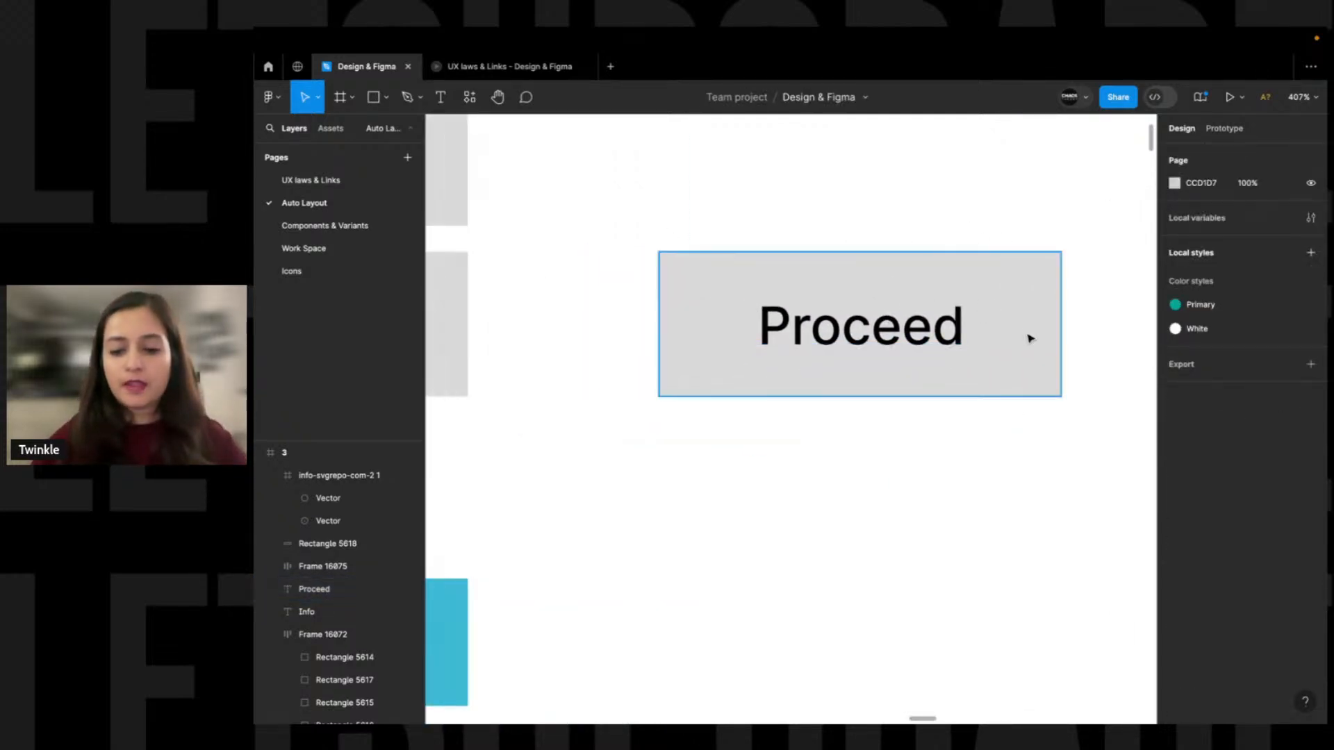
# Sketch a freehand right-pointing arrowhead with the Pencil tool just to the right of the "Proceed" text
pyautogui.hotkey('shift', 'p')
pyautogui.hscroll(-3, 906, 298)
pyautogui.hscroll(5, 688, 310)
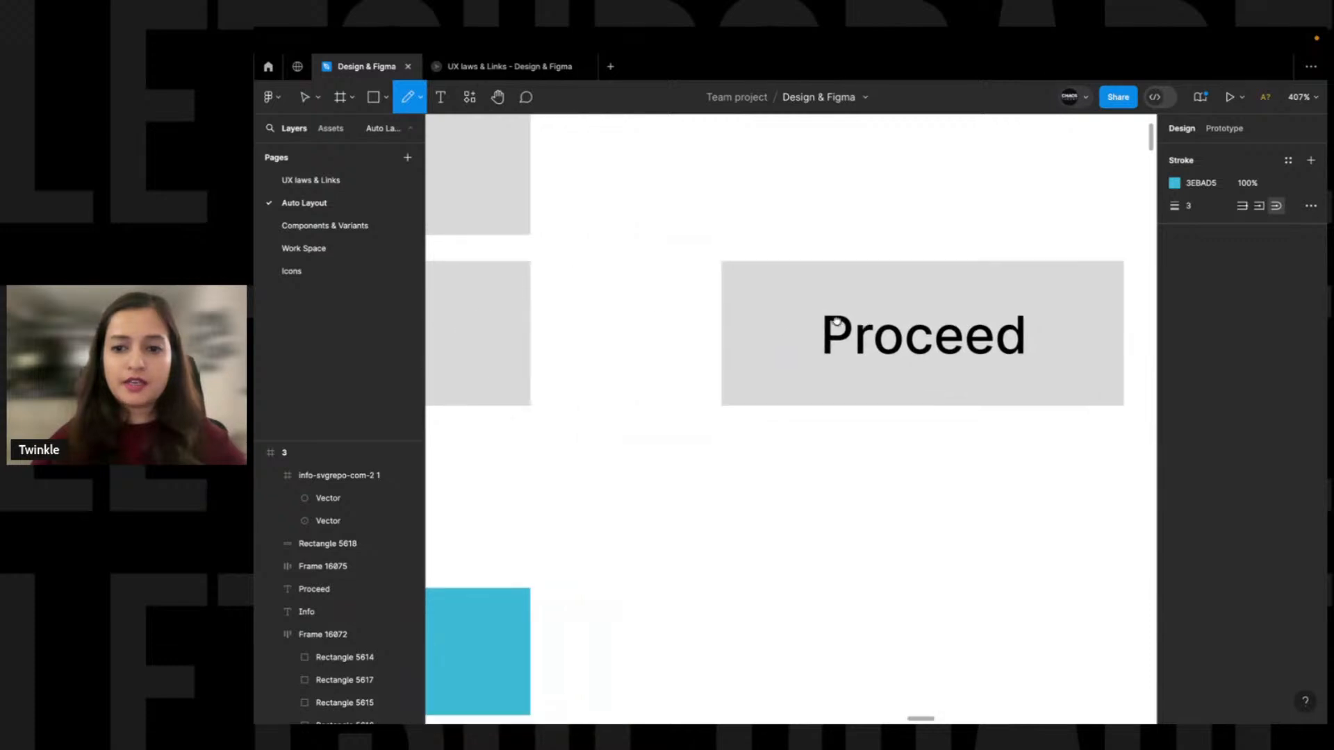
pyautogui.moveTo(889, 296); pyautogui.dragTo(916, 319)
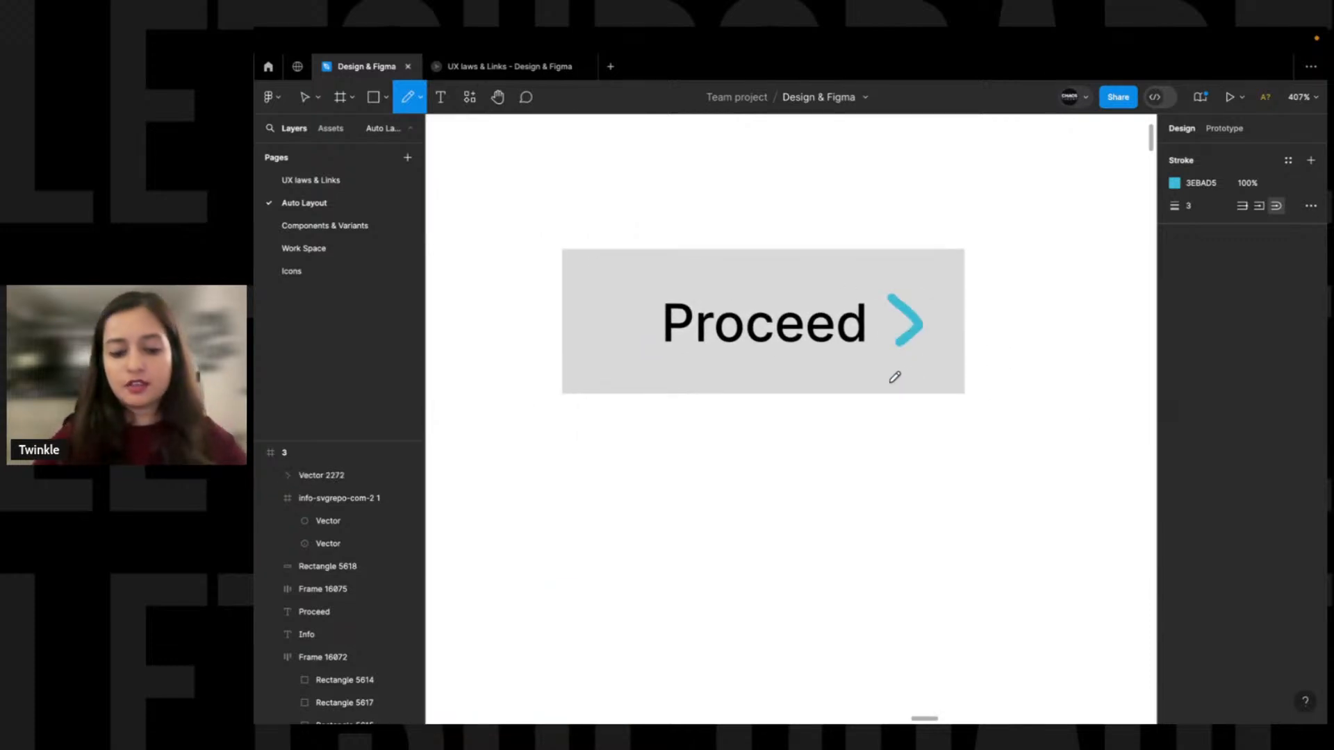
pyautogui.press('Escape')
pyautogui.keyDown('alt'); pyautogui.click(918, 337); pyautogui.keyUp('alt')
# Reduce the "Info" button's rectangle to a height of 44 about its center and give it the "Text" button's blue fill
pyautogui.hscroll(-4, 843, 343)
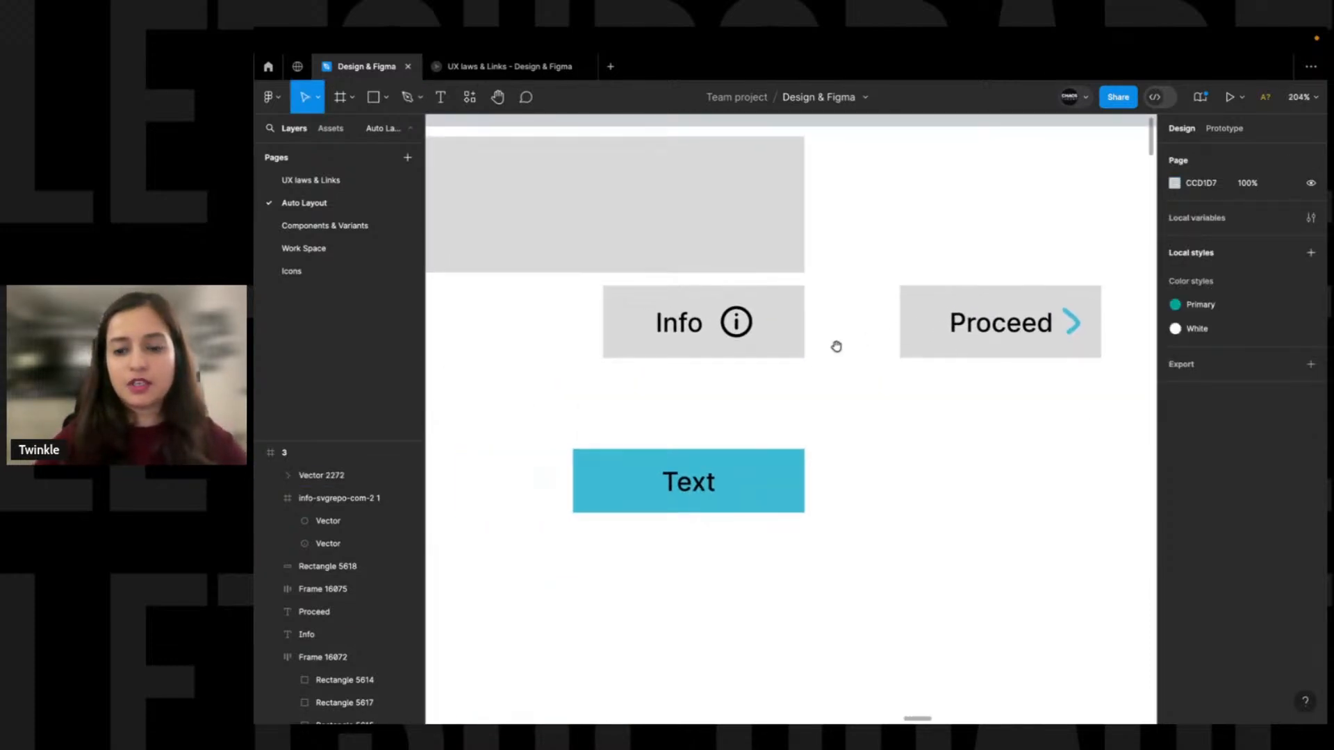
pyautogui.moveTo(617, 261); pyautogui.dragTo(1008, 450)
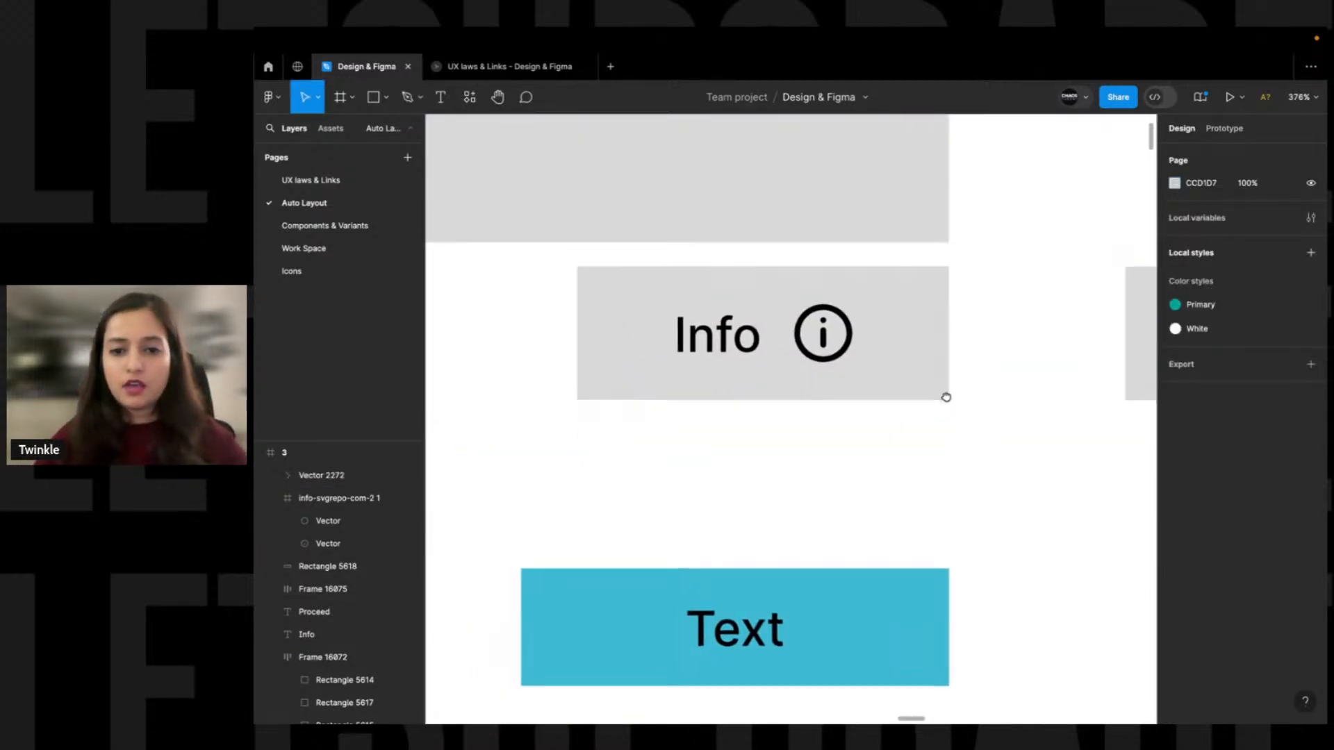
pyautogui.click(724, 343)
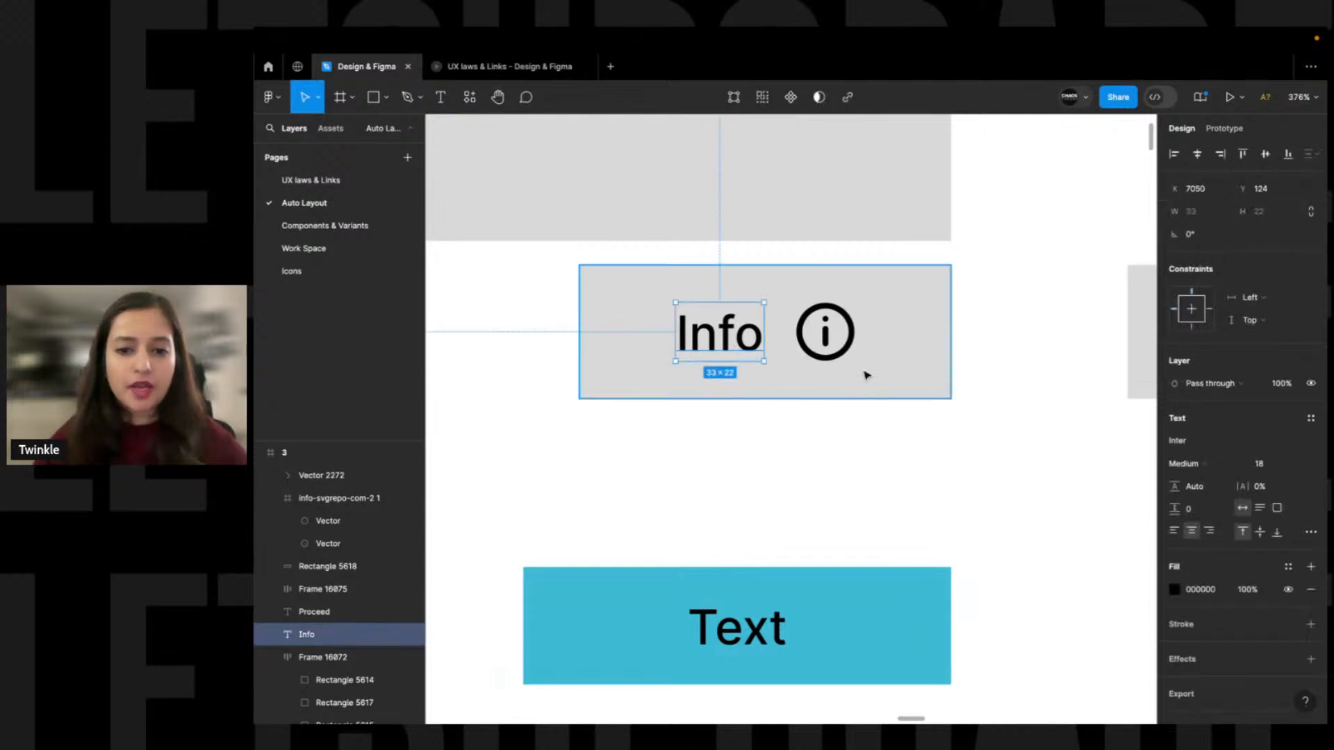
pyautogui.keyDown('shift'); pyautogui.click(825, 340); pyautogui.keyUp('shift')
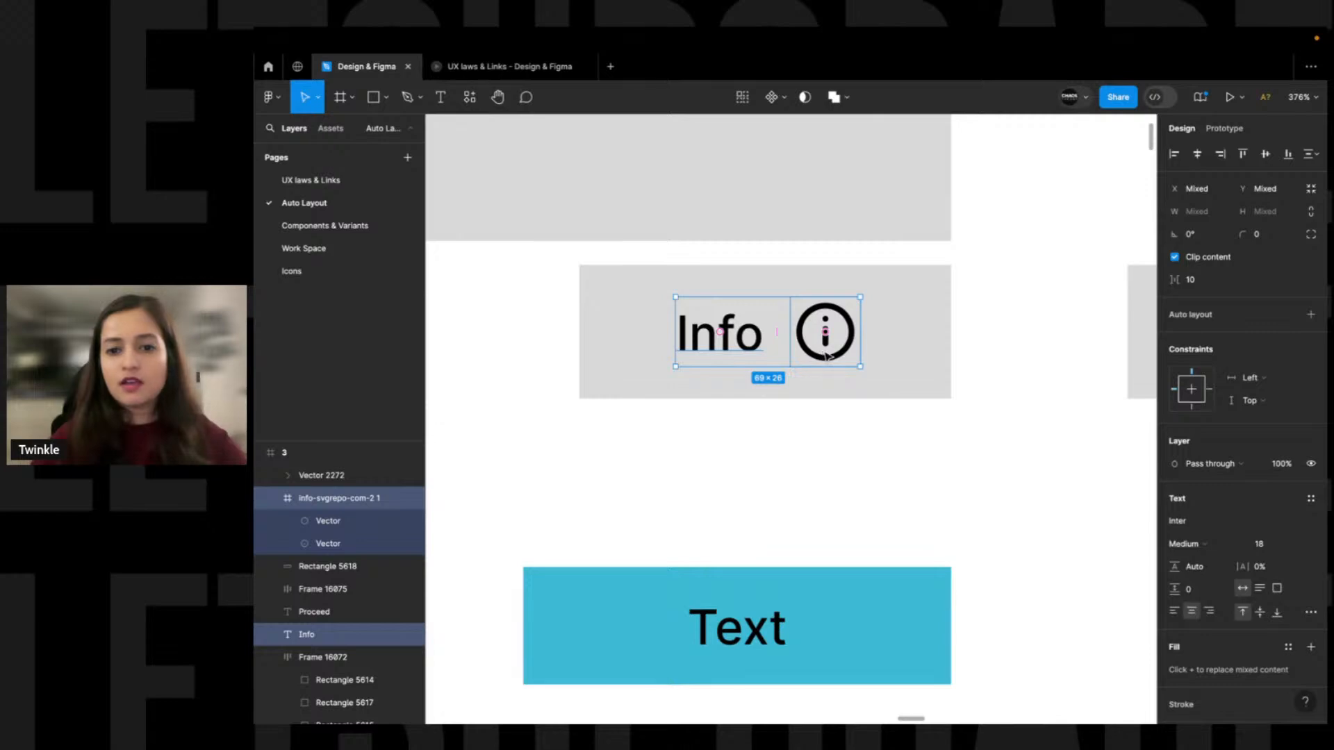
pyautogui.click(899, 343)
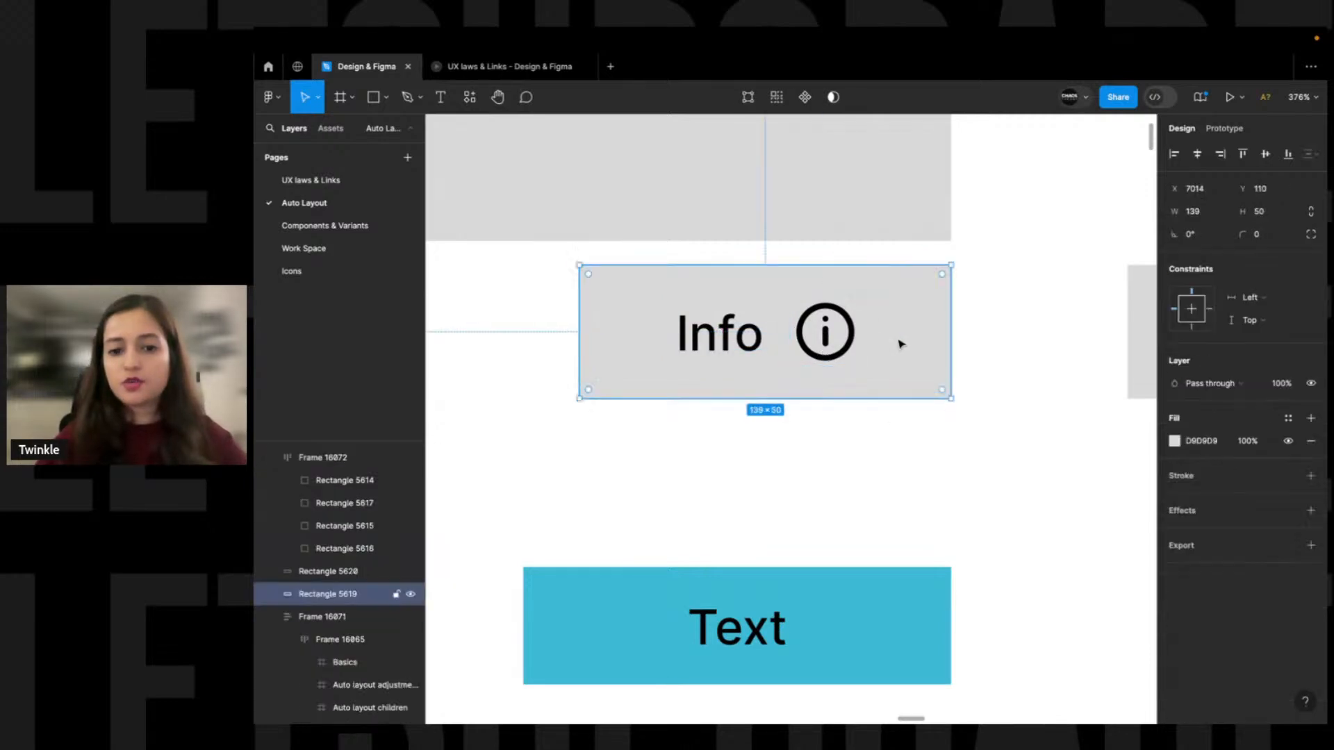
pyautogui.click(867, 599)
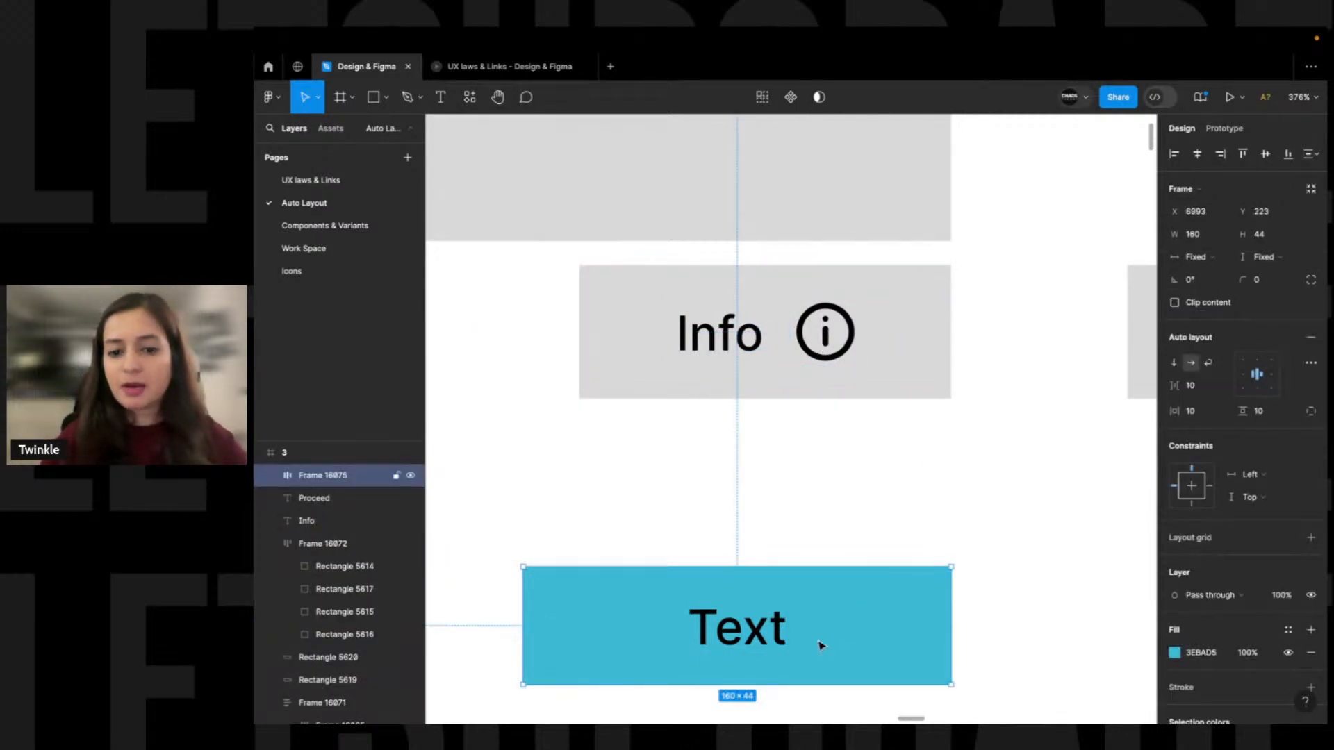
pyautogui.click(910, 333)
pyautogui.moveTo(778, 264); pyautogui.dragTo(776, 272)
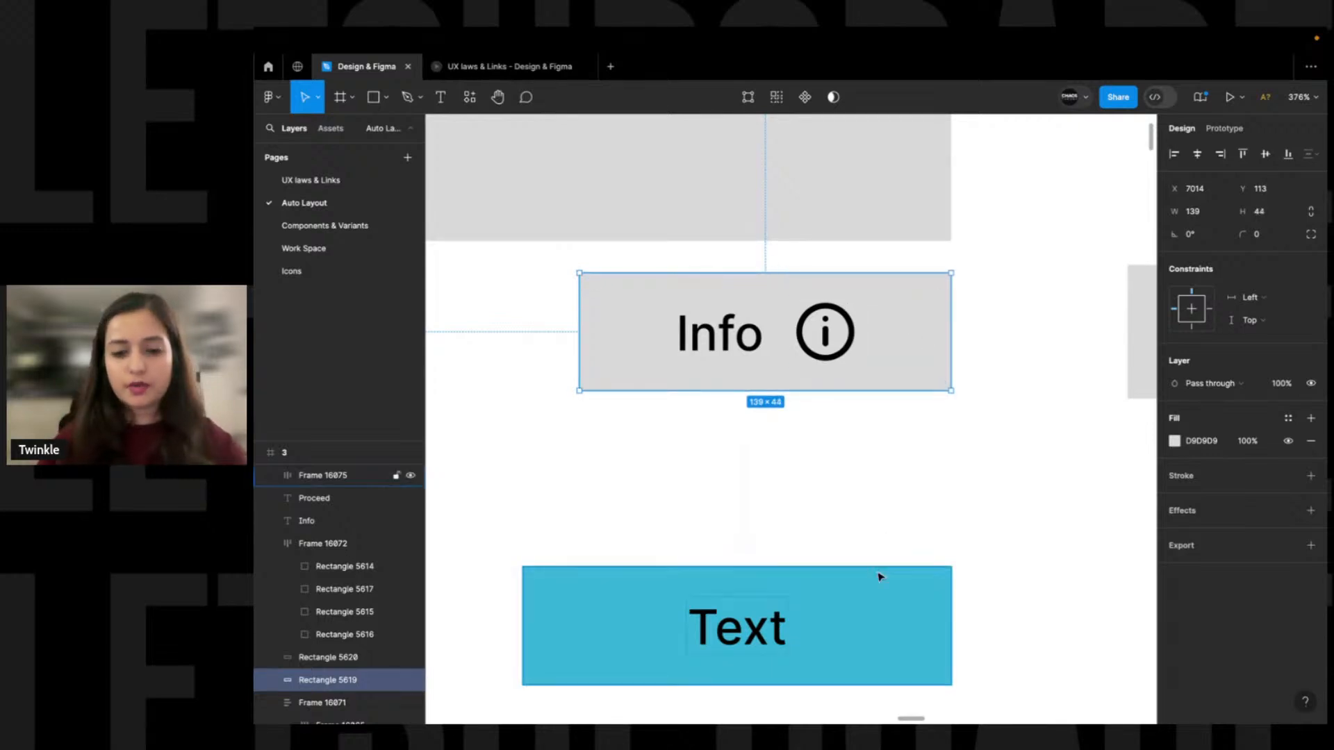
pyautogui.hotkey('ctrl', 'alt', 'v')
pyautogui.click(735, 434)
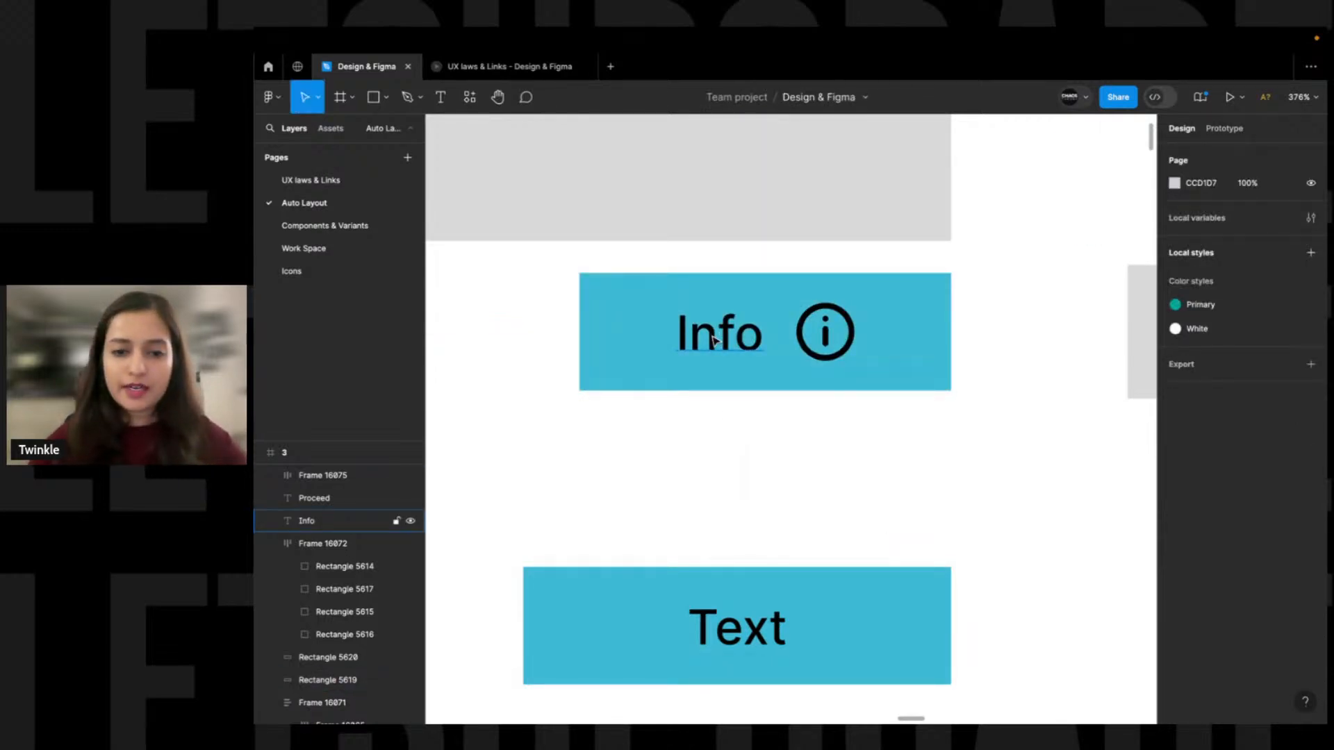
# Combine the "Info" text and info icon in one auto layout frame
pyautogui.click(713, 340)
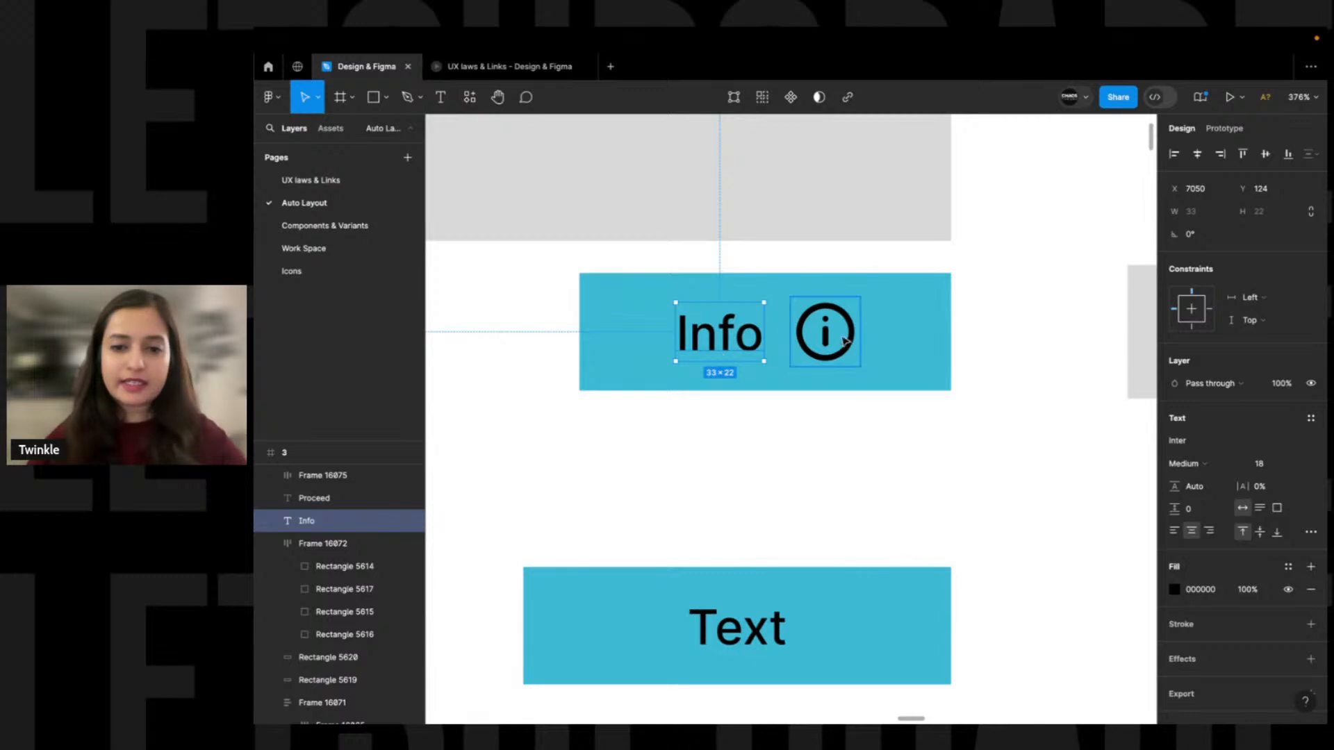
pyautogui.keyDown('shift'); pyautogui.click(828, 341); pyautogui.keyUp('shift')
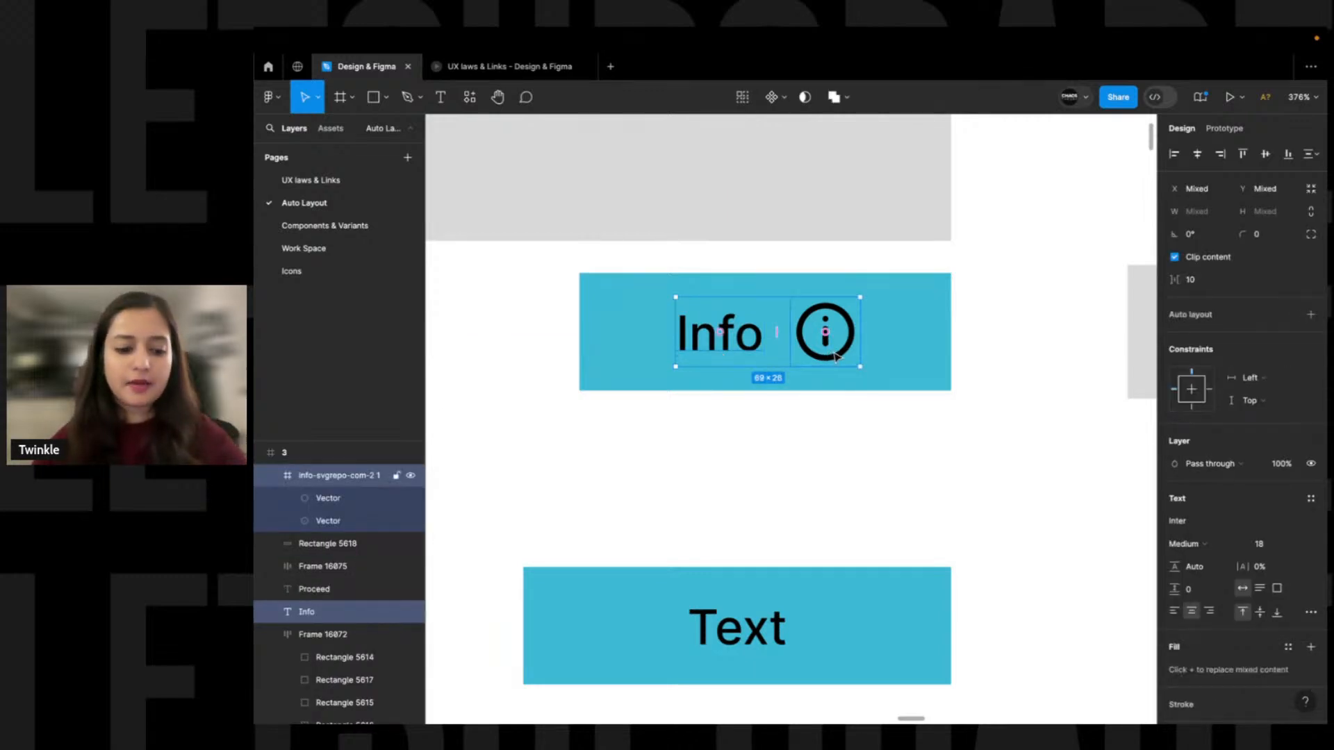
pyautogui.hotkey('shift', 'a')
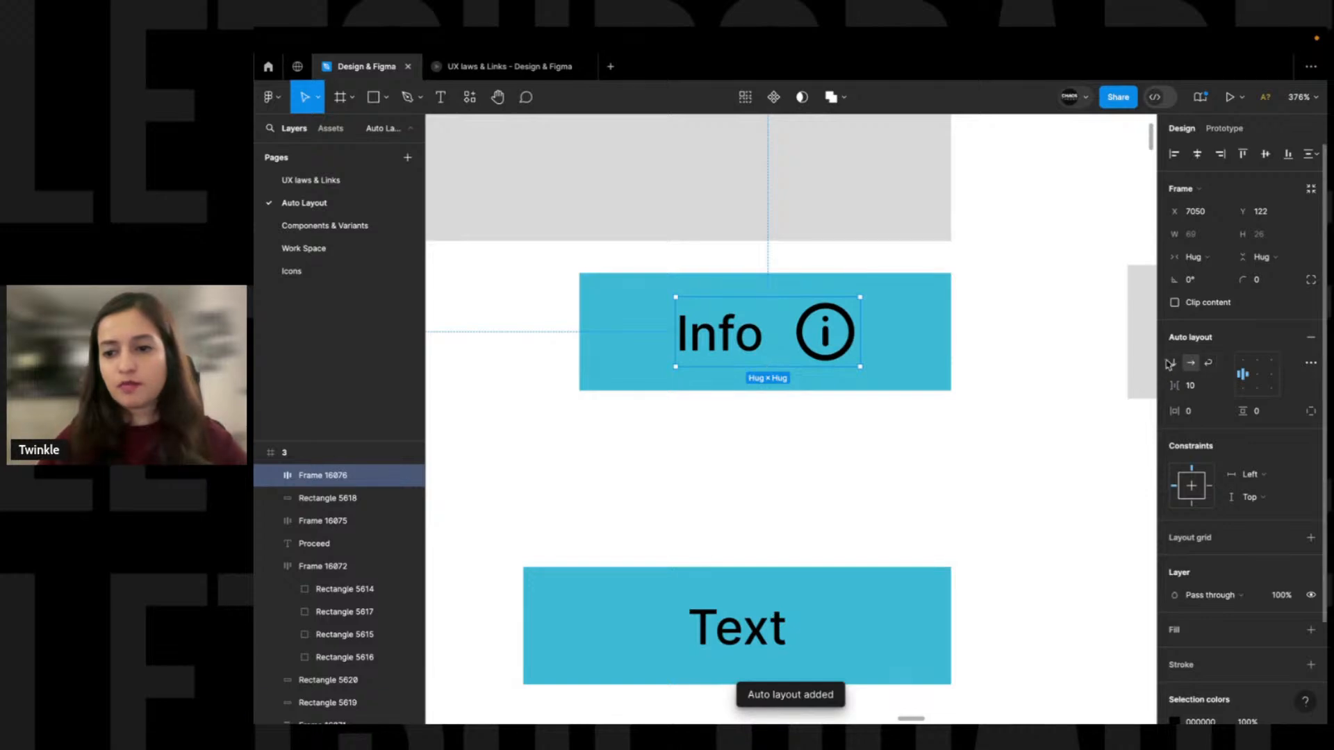
# Try the Auto gap between the "Info" text and icon, and return the gap to 10
pyautogui.click(1223, 387)
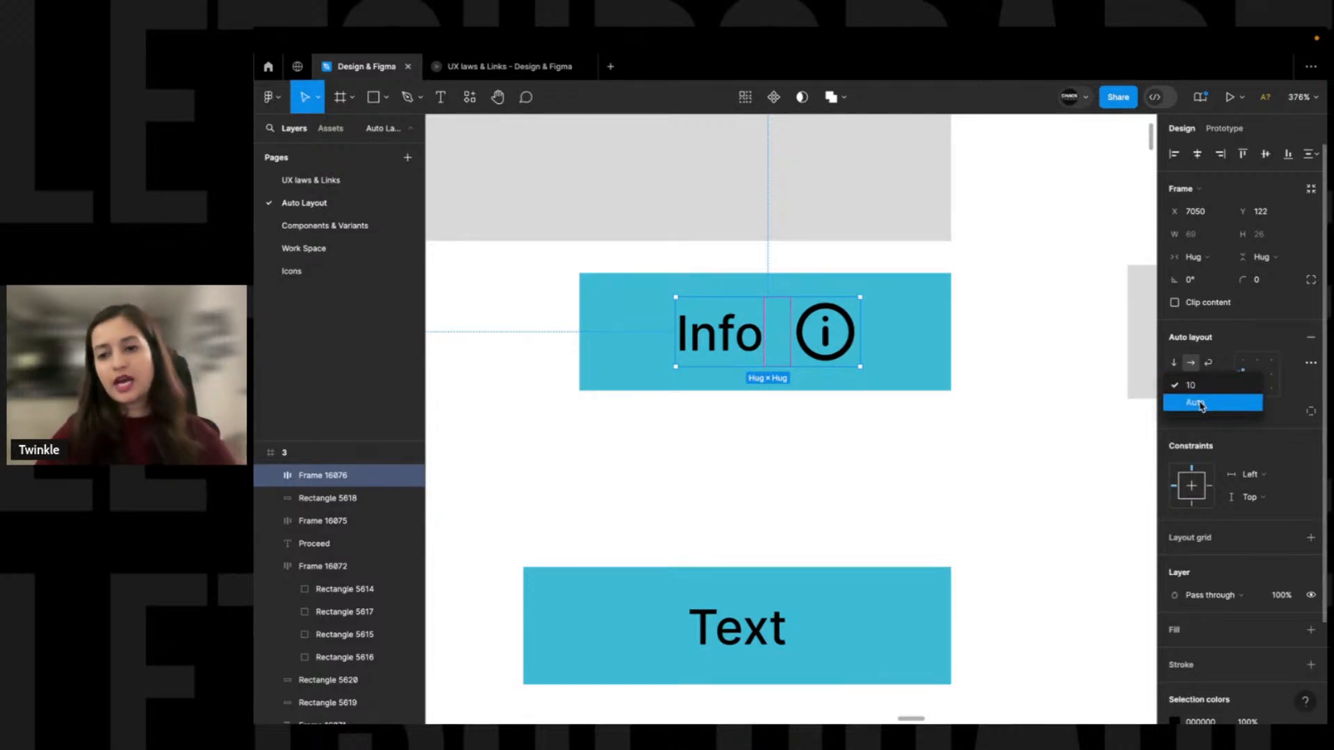
pyautogui.click(1205, 405)
pyautogui.click(1224, 386)
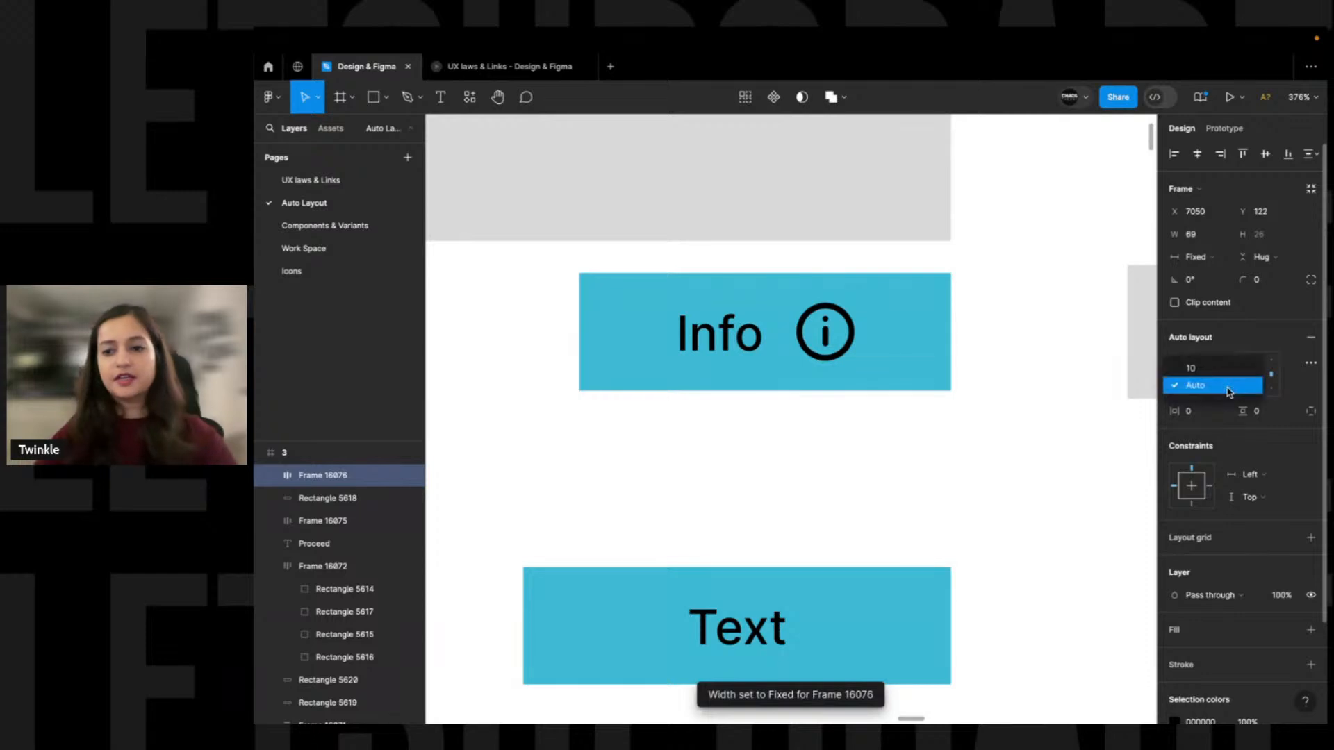
pyautogui.click(1196, 373)
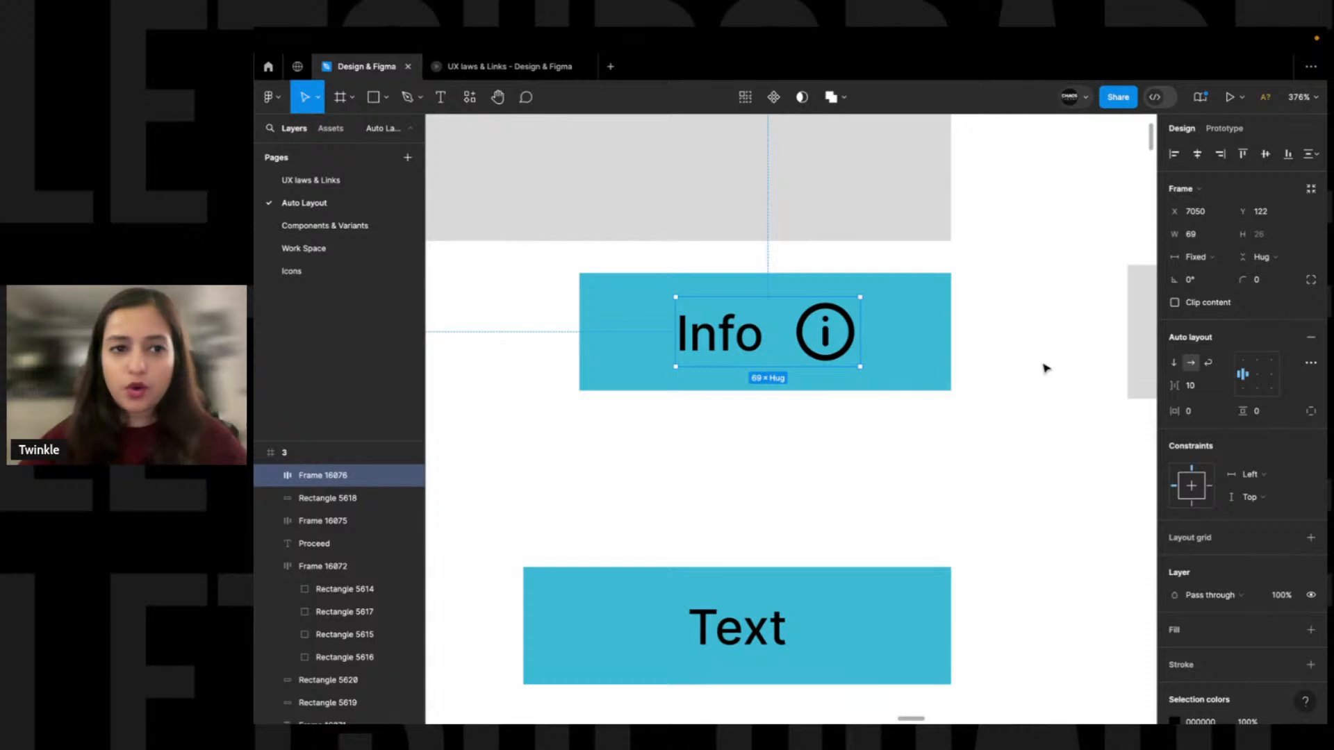
# Switch to the YouTube live stream in the browser to read the chat replies, and return to the Figma file
pyautogui.hotkey('ctrl', 'Right')
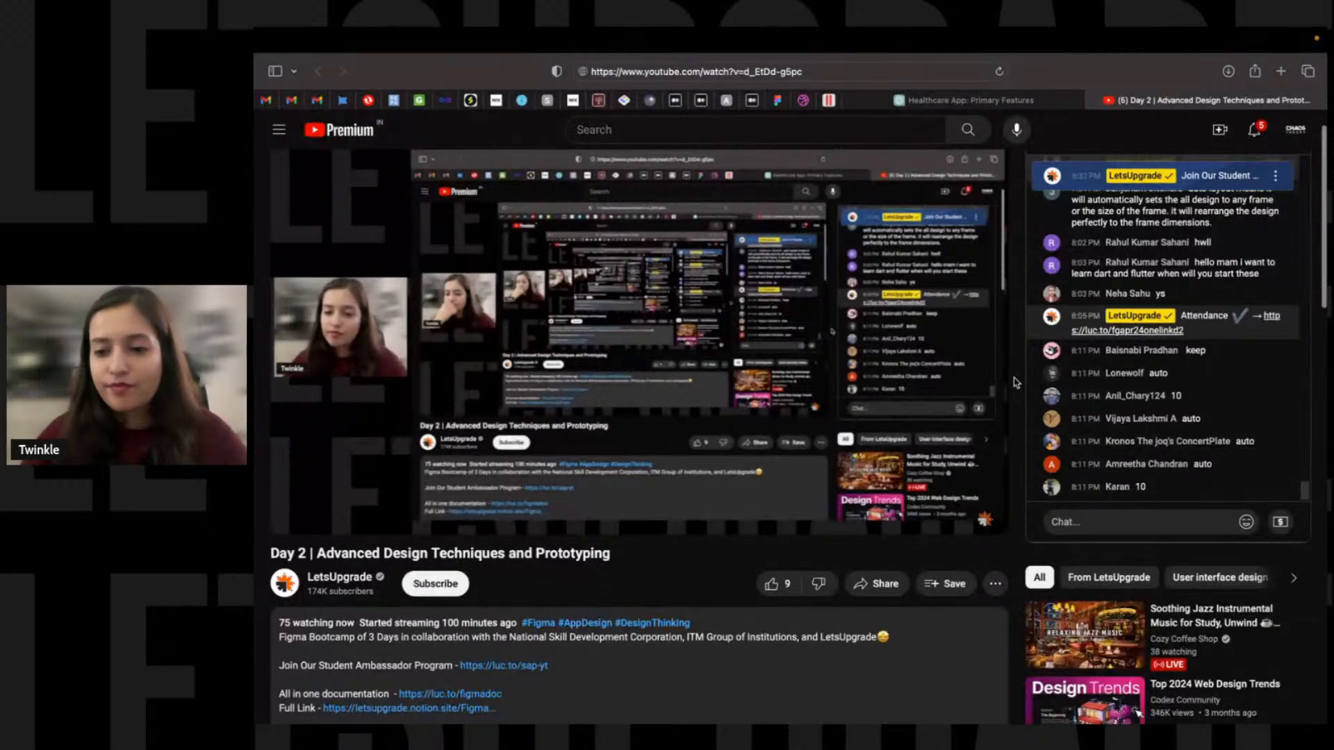
pyautogui.hotkey('ctrl', 'Left')
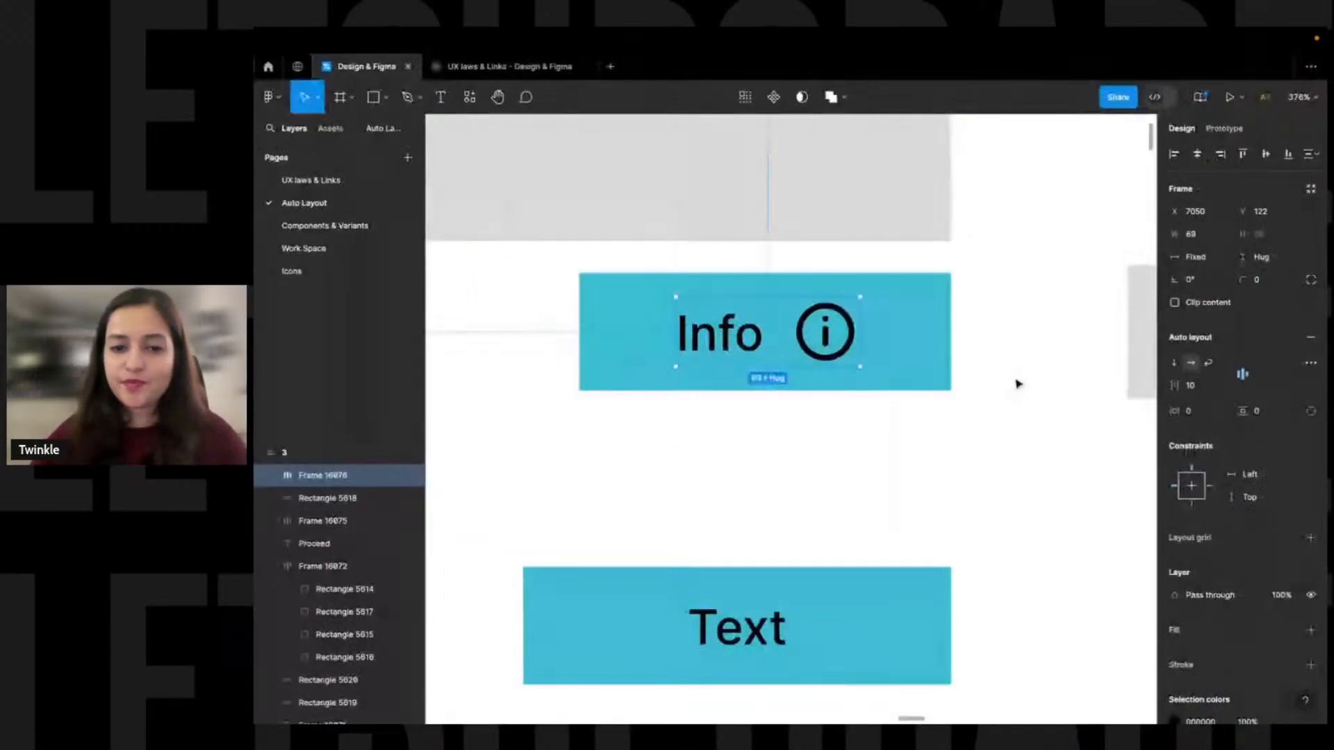
# Set the alignment of the "Info" text to right
pyautogui.click(542, 358)
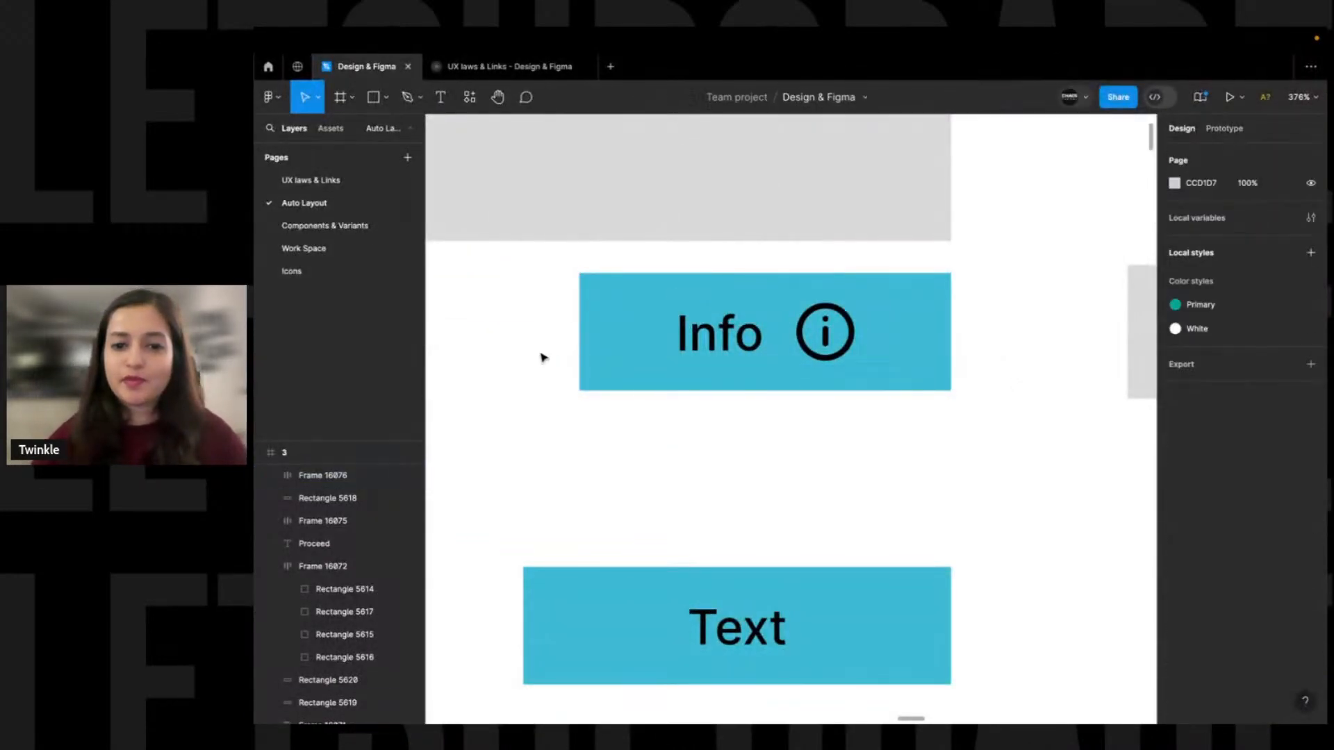
pyautogui.click(771, 335)
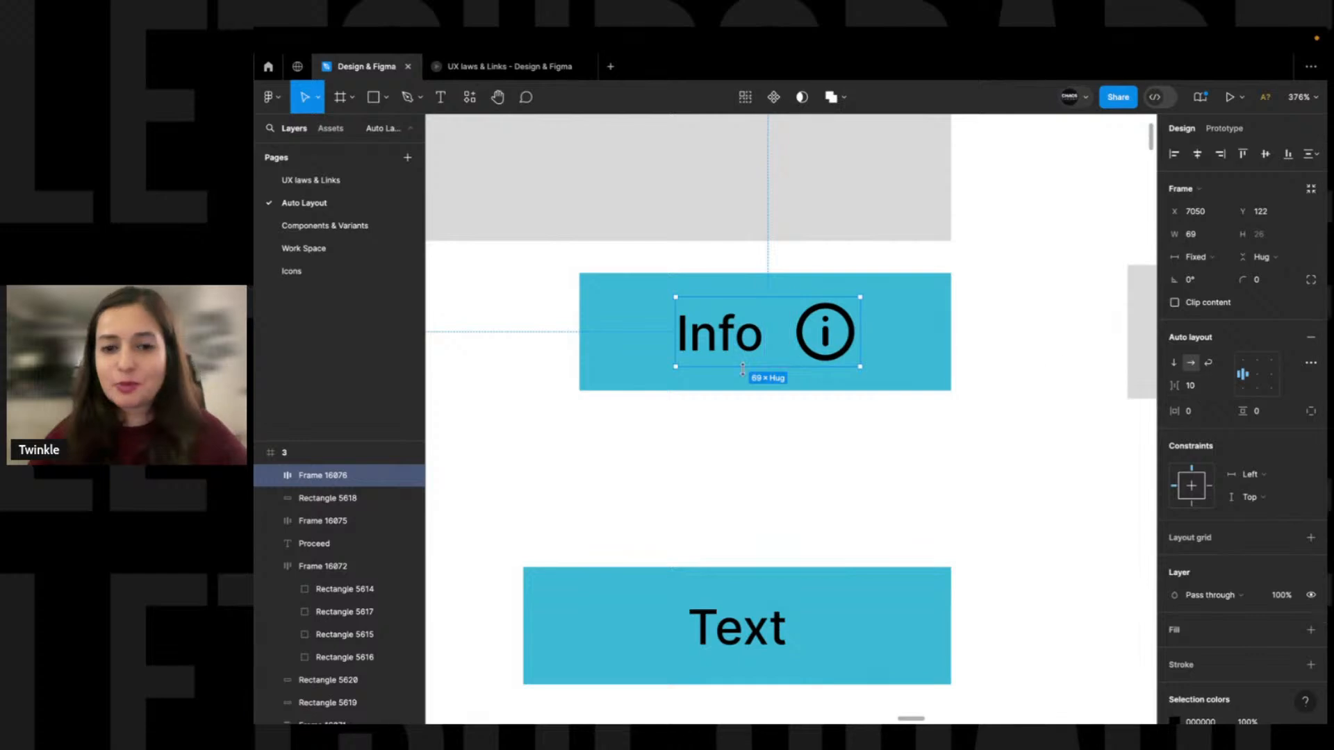
pyautogui.click(725, 438)
pyautogui.scroll(-5, 768, 435)
pyautogui.doubleClick(787, 381)
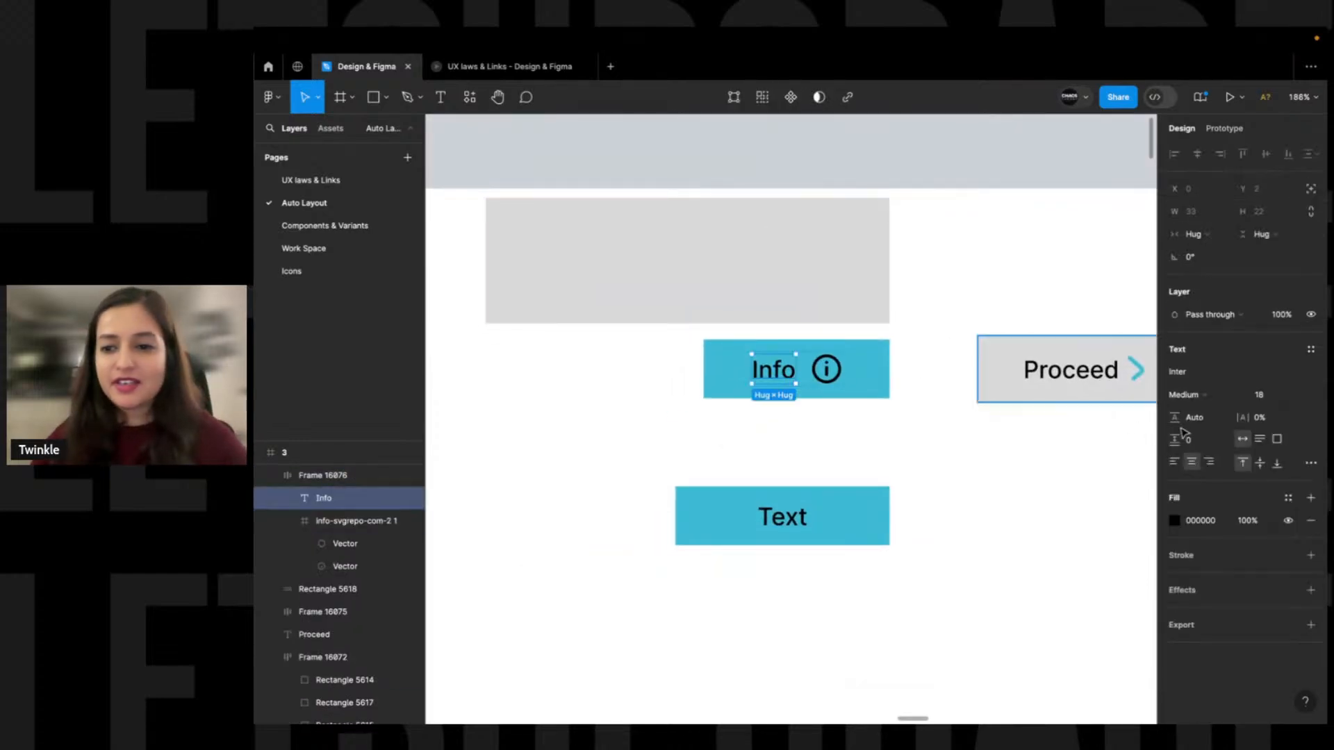
pyautogui.click(680, 348)
# Try replacing the "Info" text with "ksvhskdhvksdv" to test how the auto layout responds, and undo the replacement
pyautogui.moveTo(666, 315); pyautogui.dragTo(1012, 482)
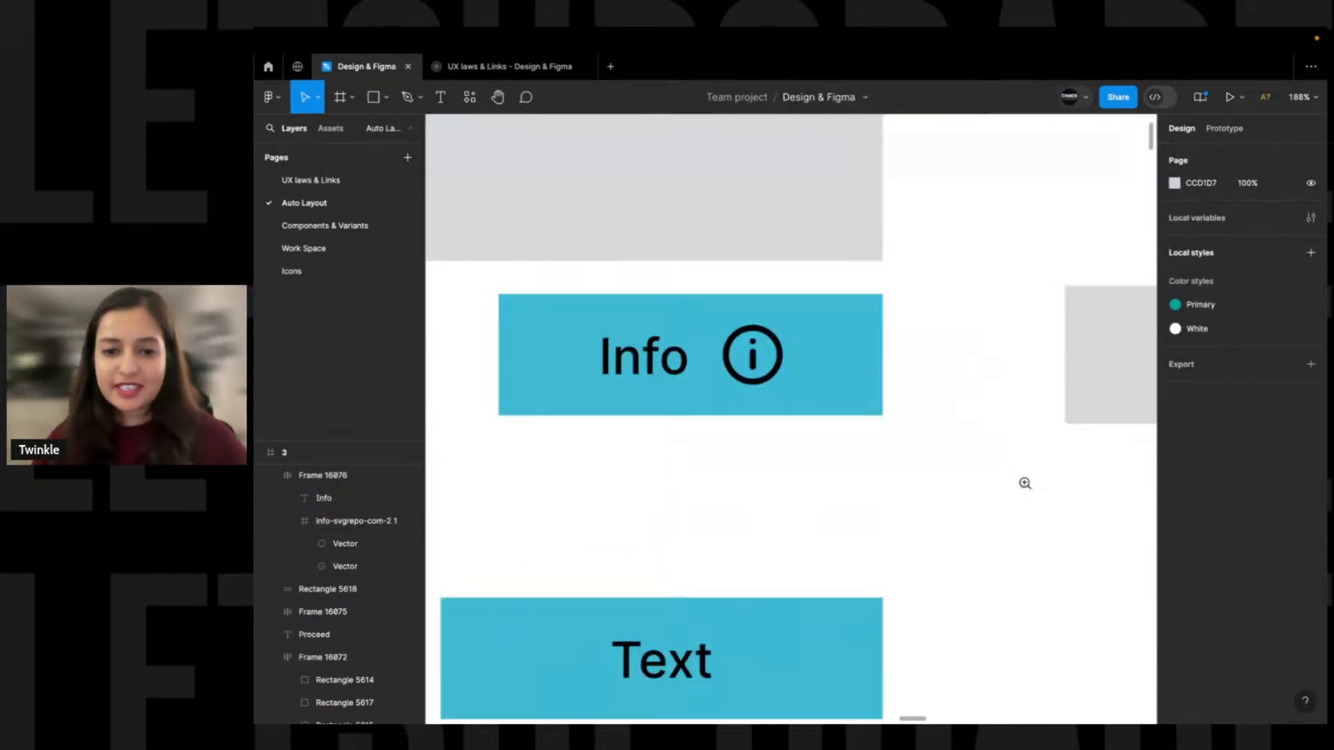
pyautogui.doubleClick(642, 370)
pyautogui.click(836, 495)
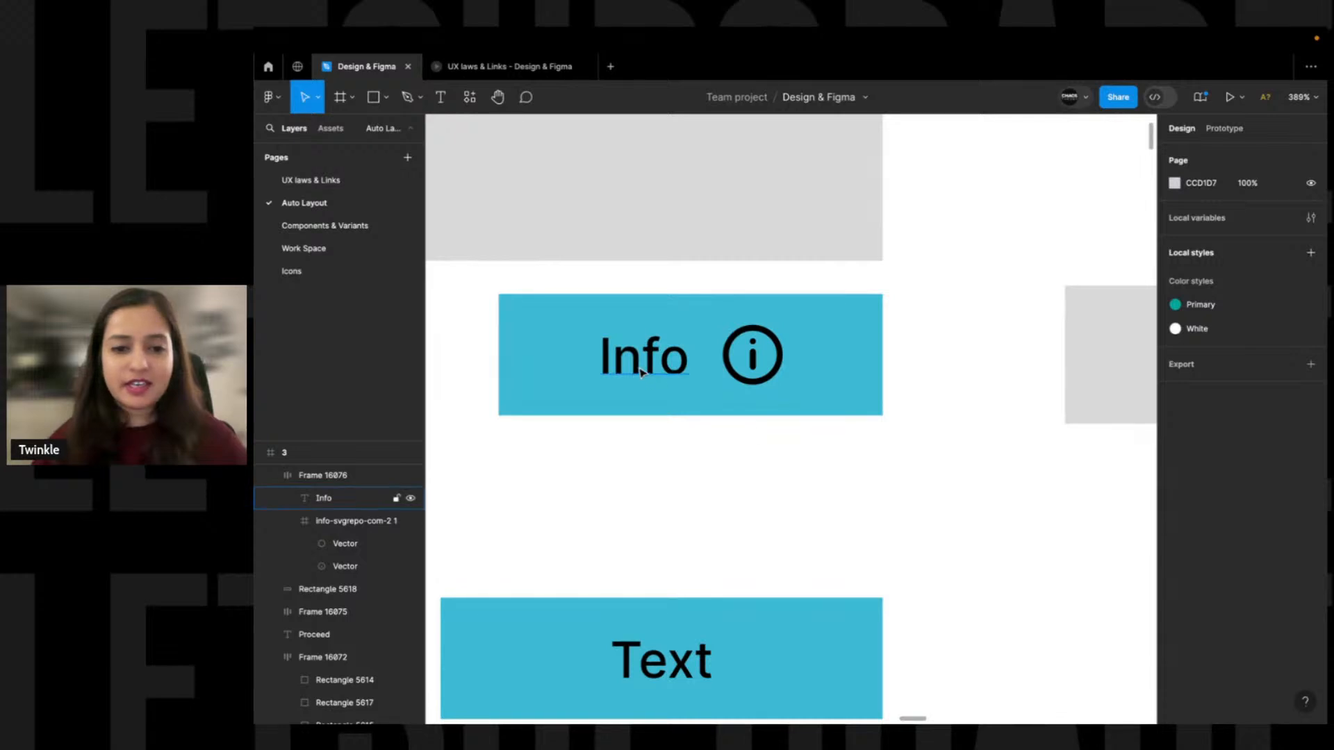
pyautogui.click(648, 365)
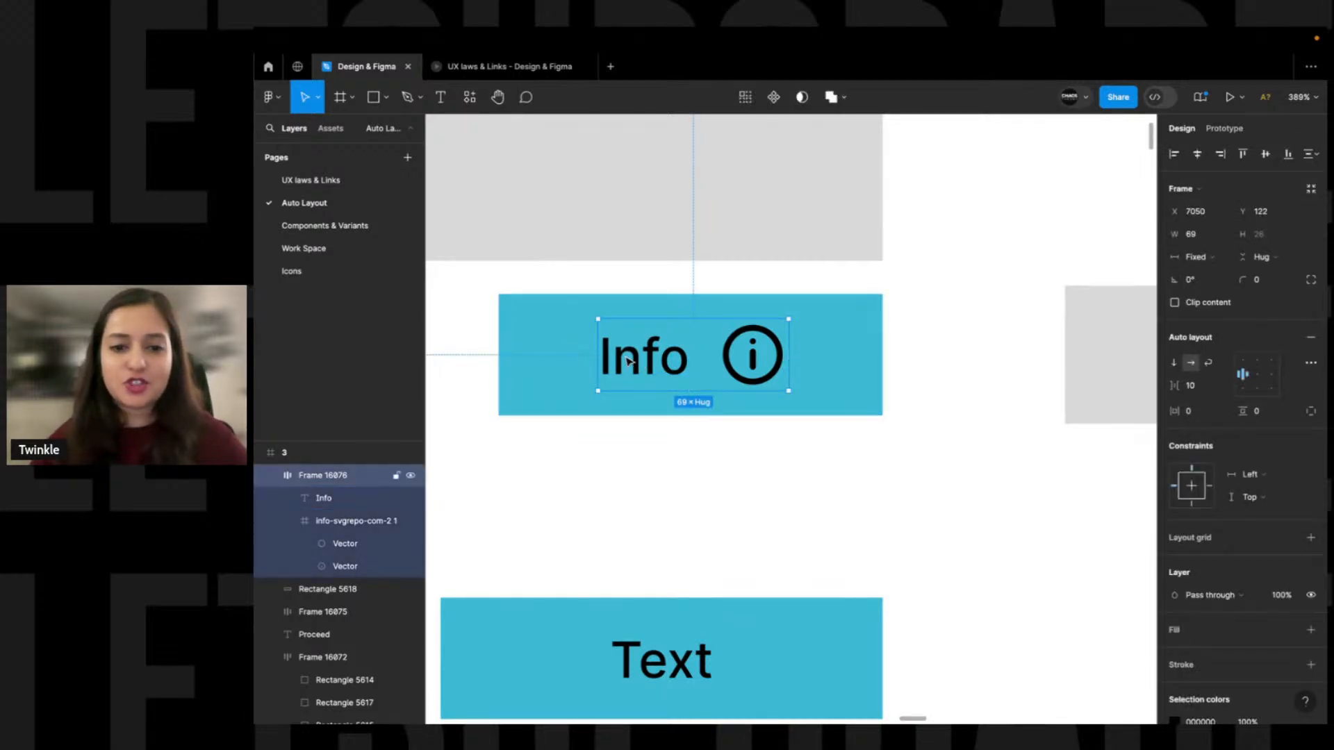
pyautogui.moveTo(704, 354)
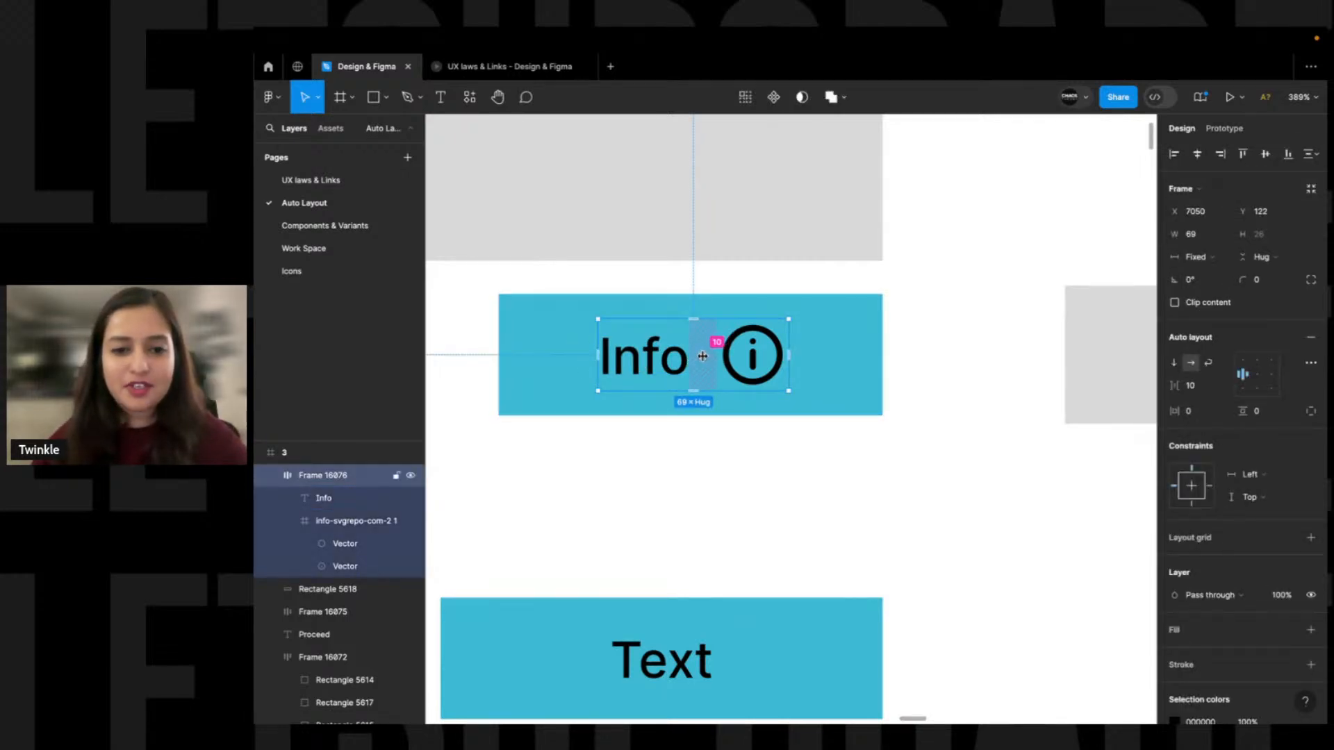
pyautogui.click(645, 367)
pyautogui.doubleClick(645, 366)
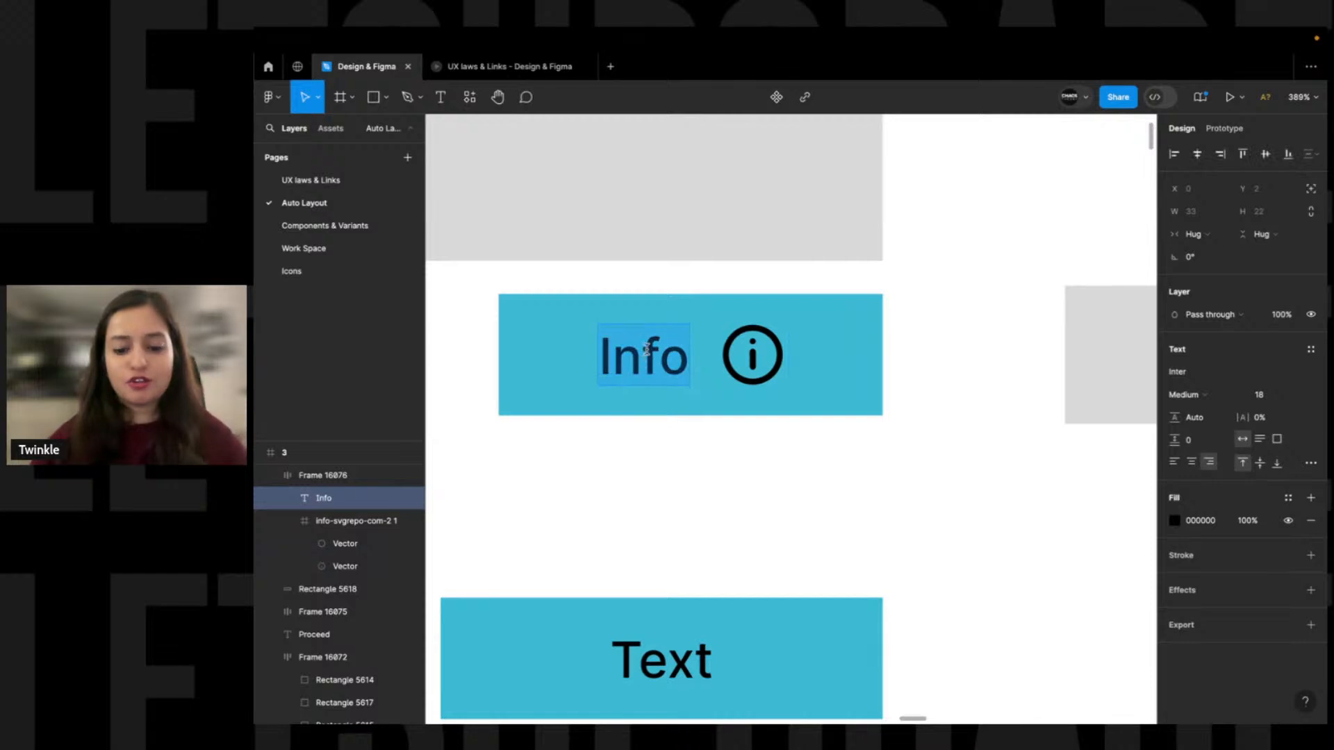
pyautogui.write('ksvhskdhvksdv')
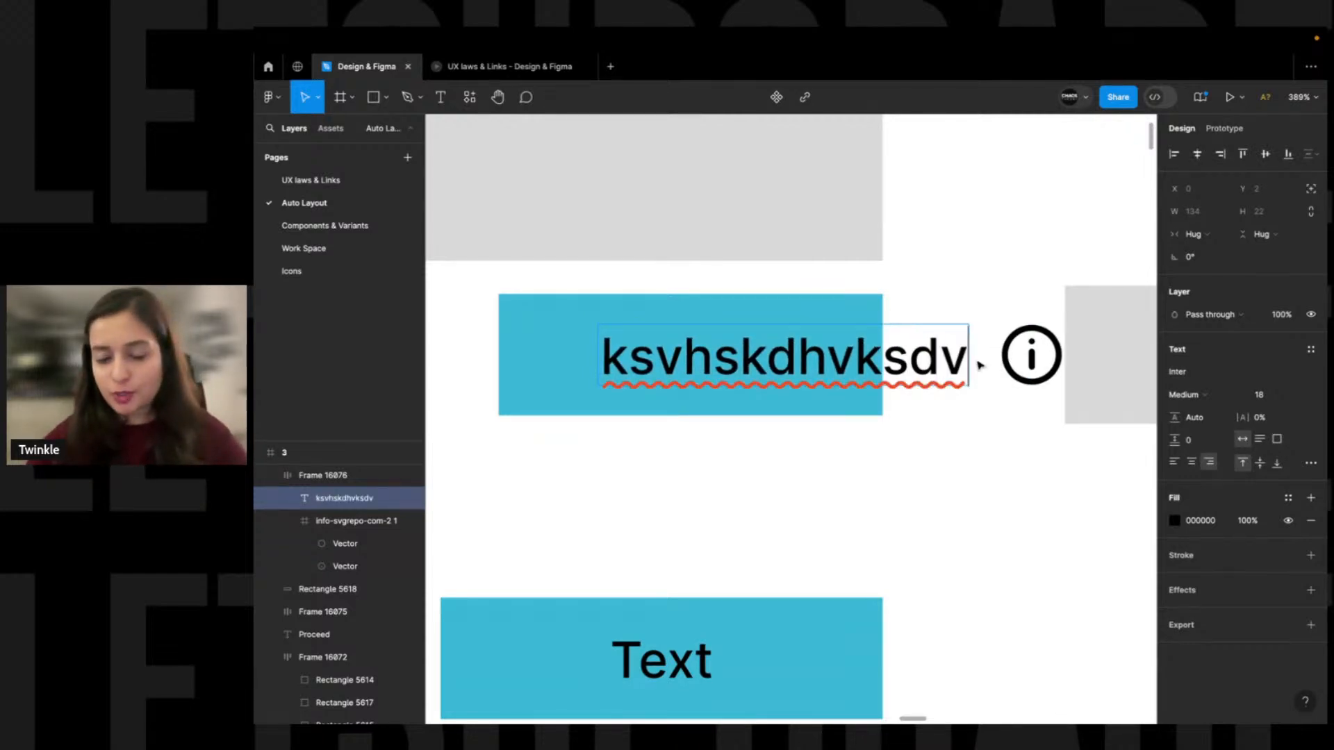
pyautogui.hotkey('ctrl', 'z')
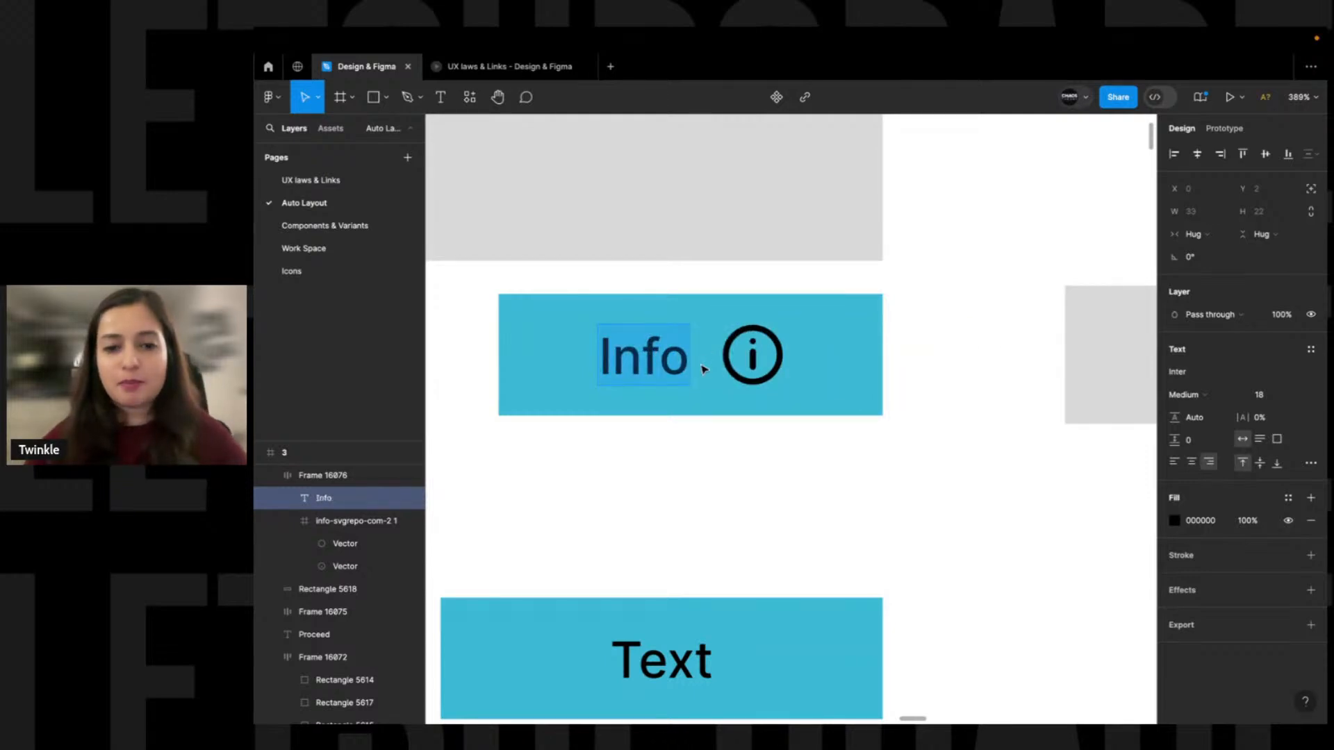
pyautogui.press('Escape')
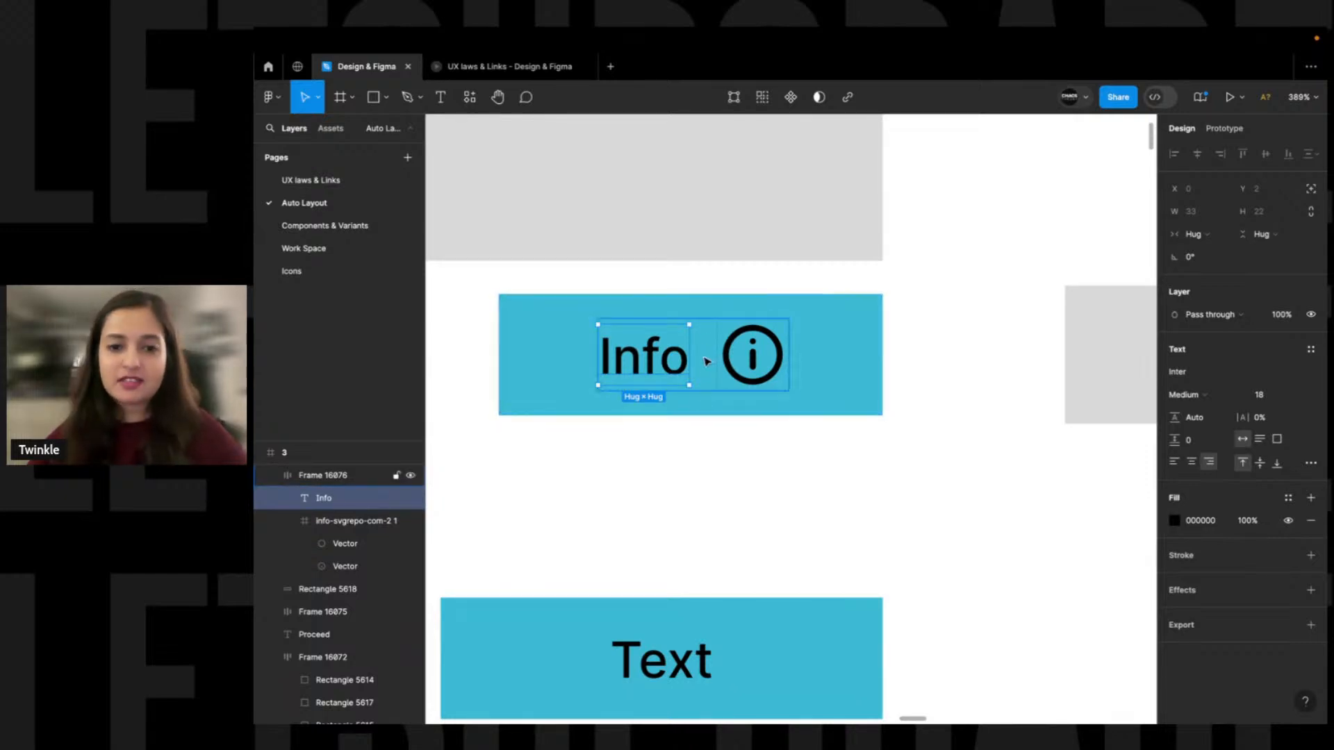
pyautogui.click(702, 468)
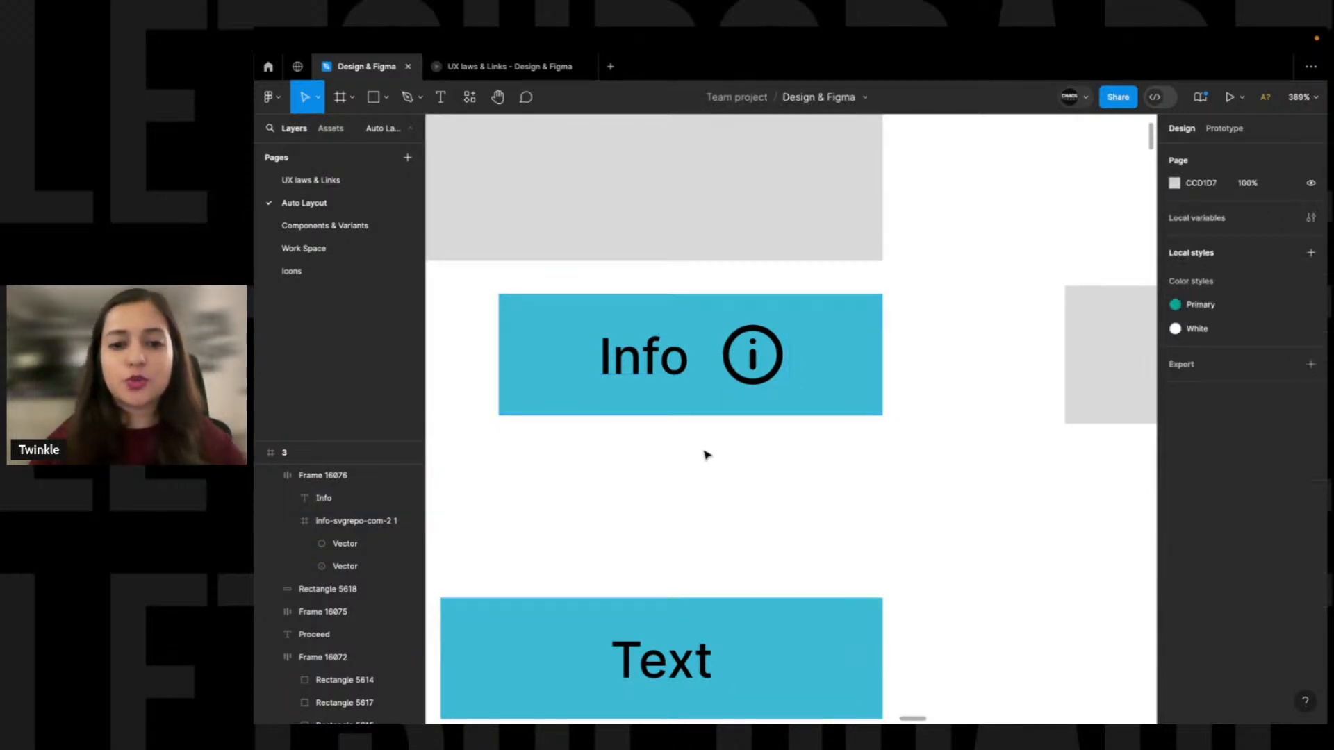
pyautogui.click(707, 355)
pyautogui.click(664, 362)
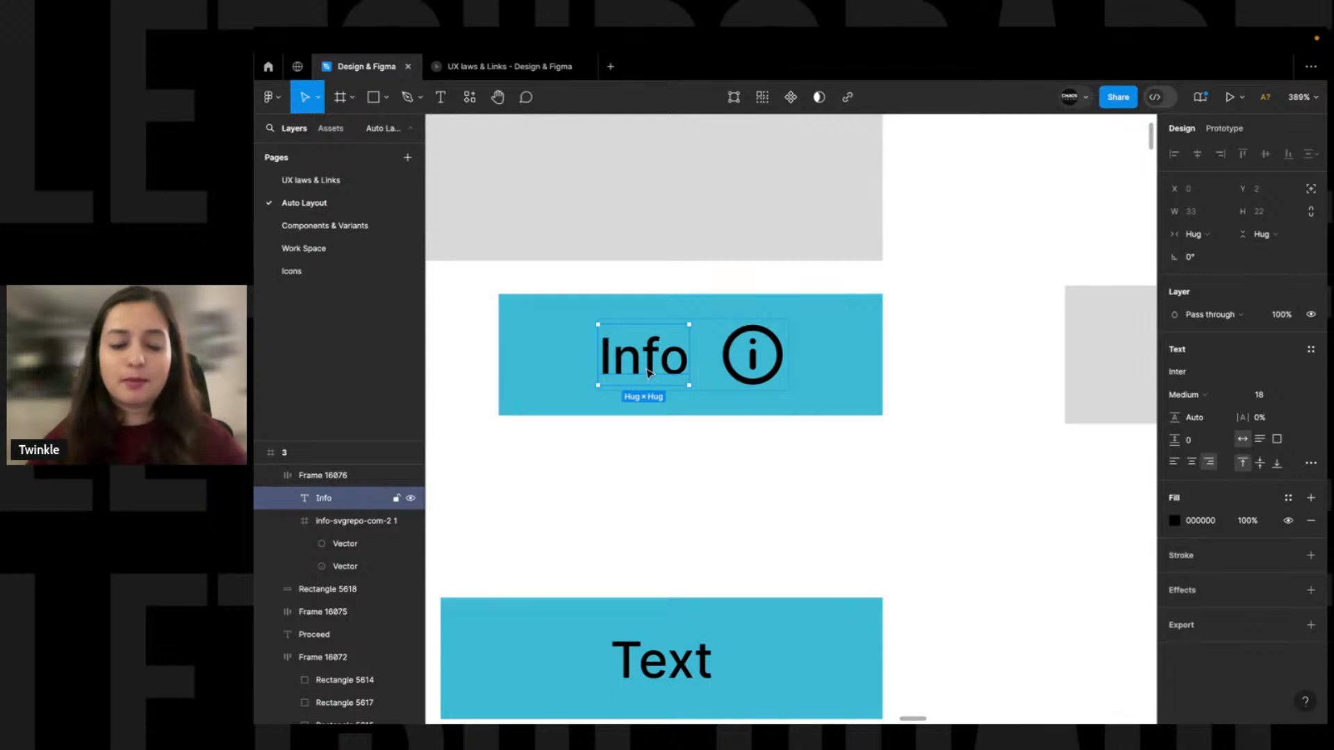
pyautogui.doubleClick(659, 359)
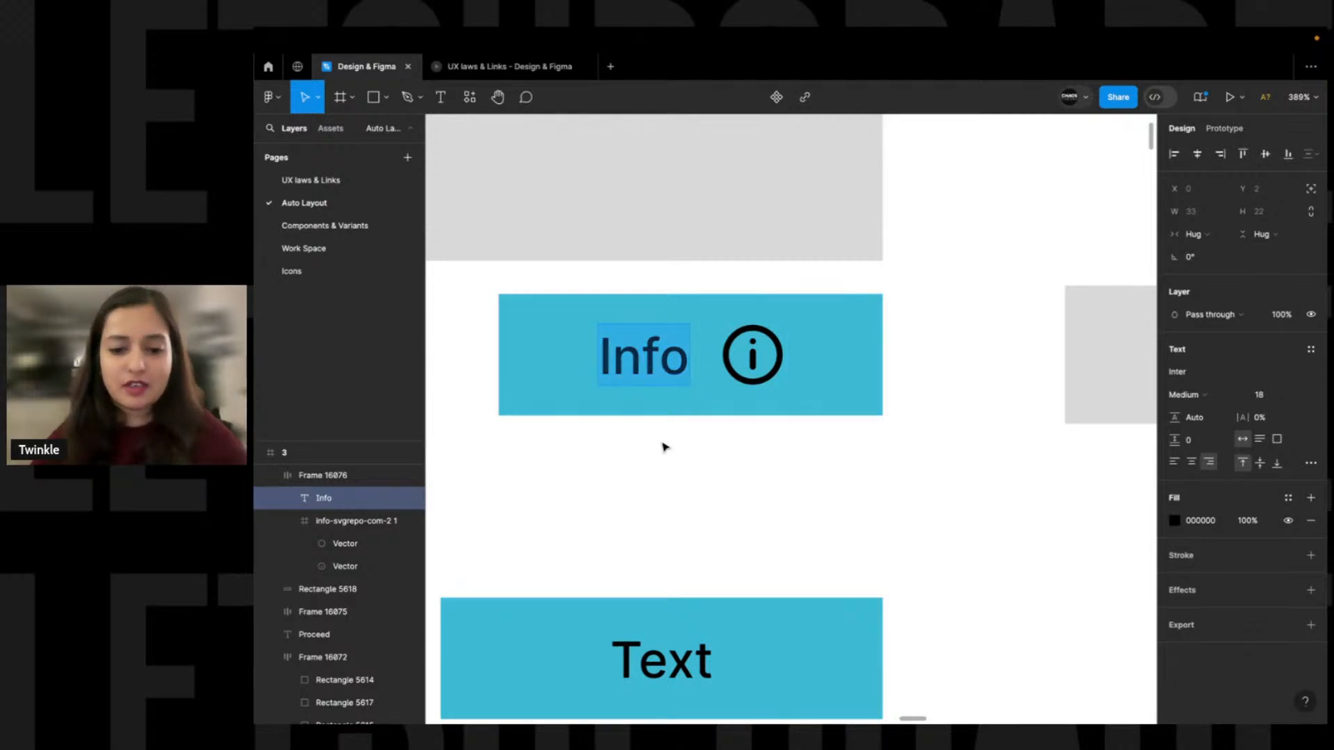
pyautogui.press('Escape')
pyautogui.click(924, 366)
pyautogui.hscroll(-2, 972, 333)
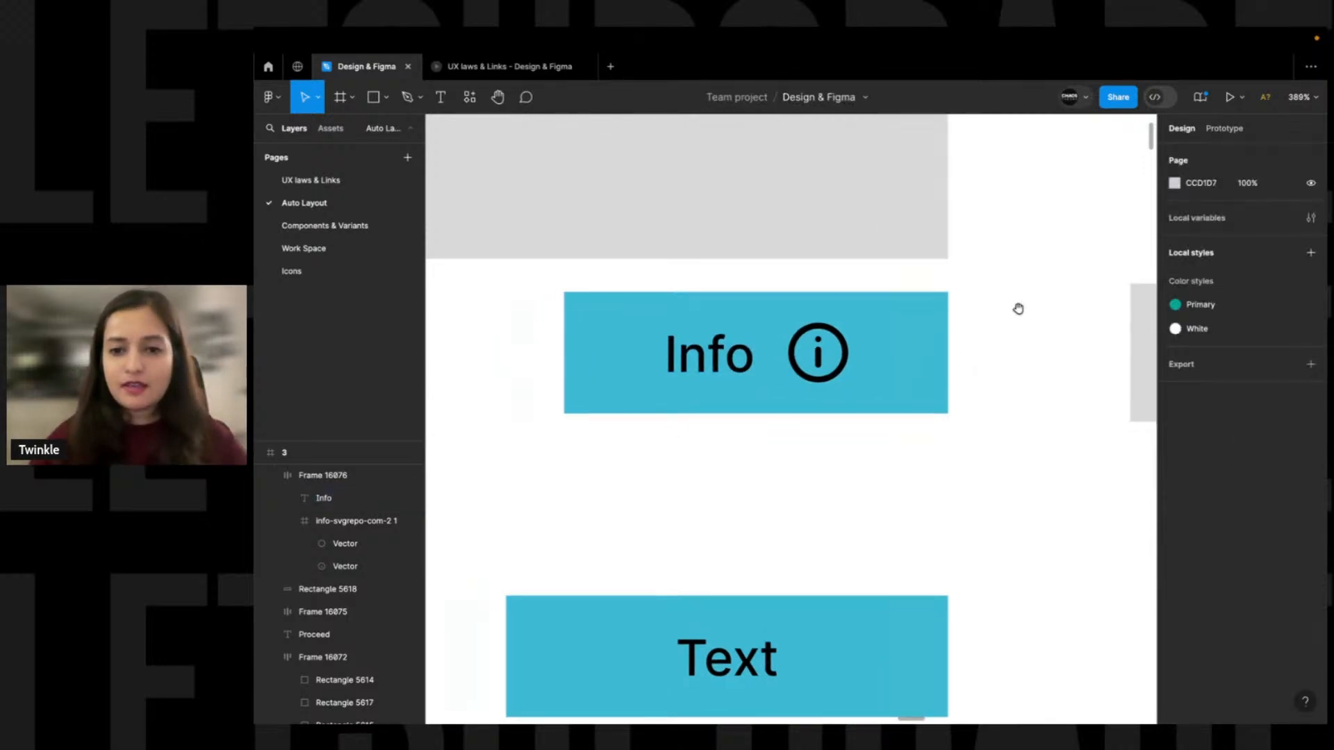
pyautogui.hscroll(-1, 990, 300)
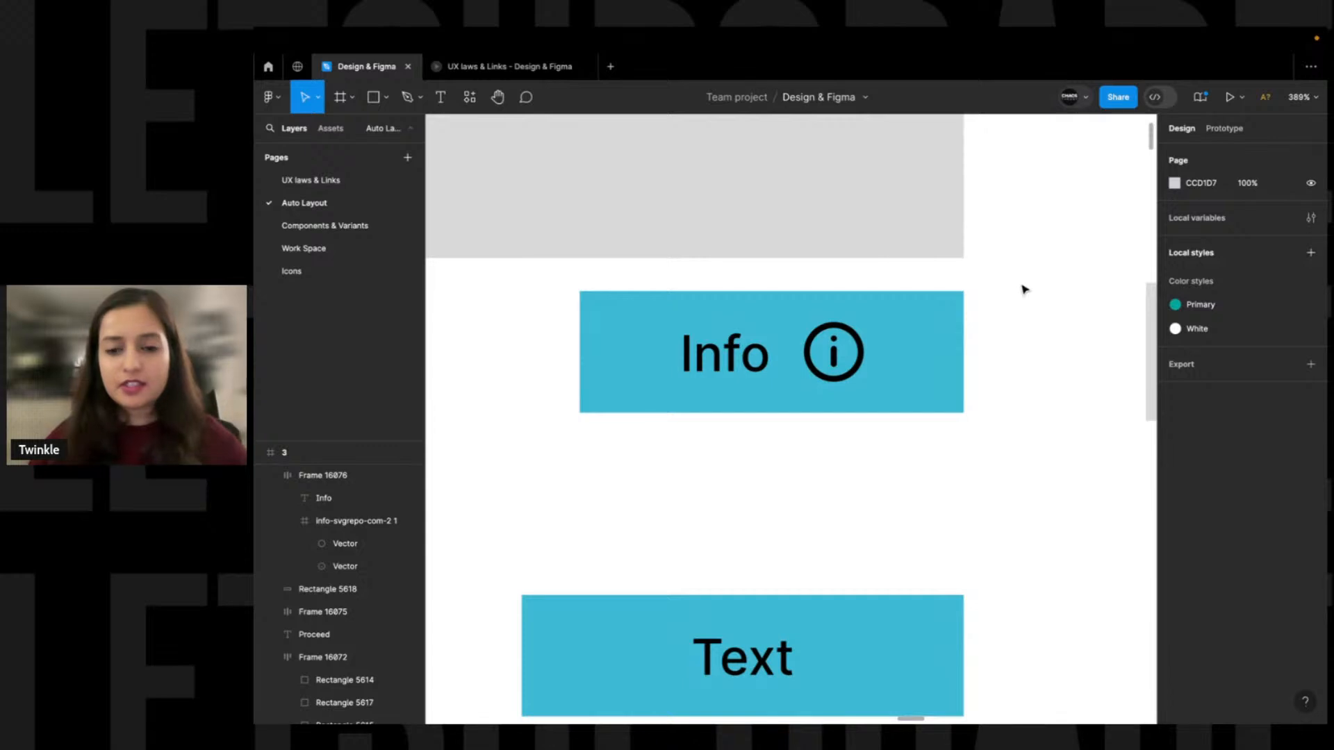
pyautogui.moveTo(1011, 283); pyautogui.dragTo(938, 299)
pyautogui.moveTo(745, 366); pyautogui.dragTo(604, 424)
pyautogui.click(720, 477)
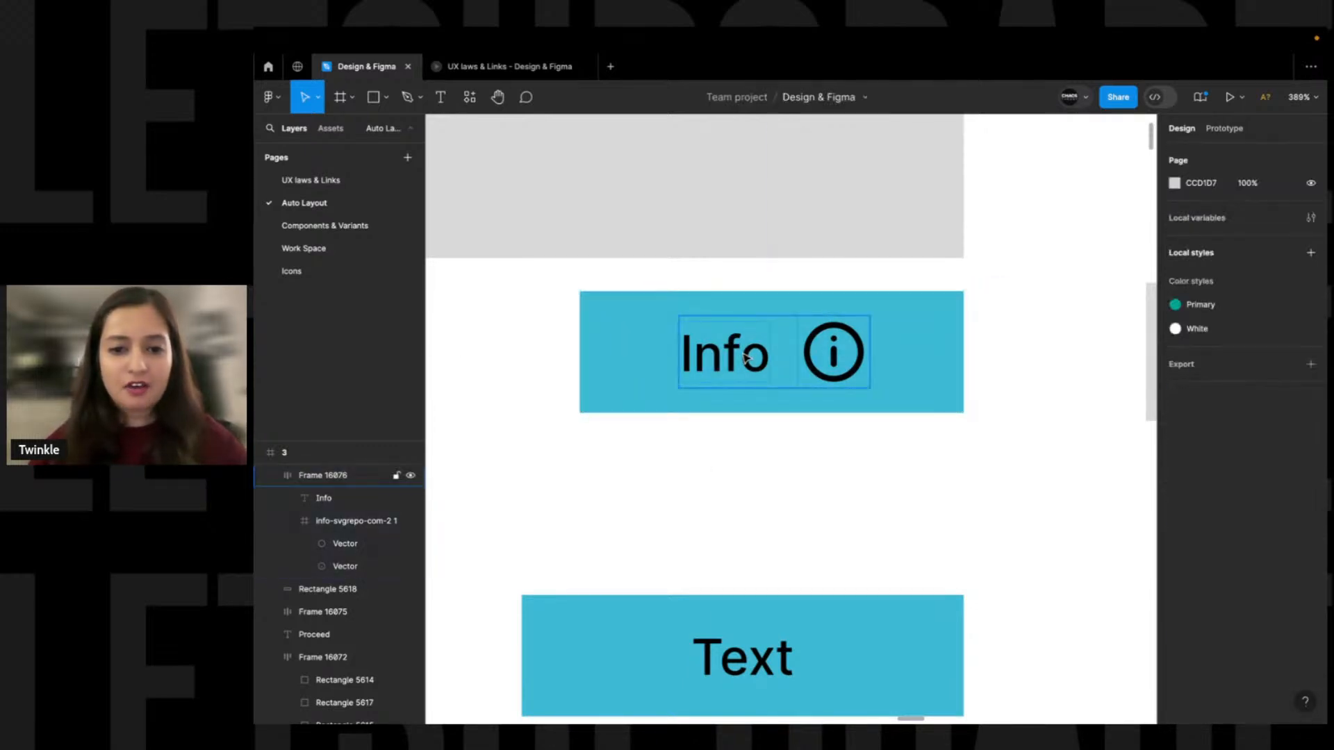
# Rename the frame holding the "Info" text and icon as "text + icon" and its blue background rectangle as "Bg"
pyautogui.click(748, 358)
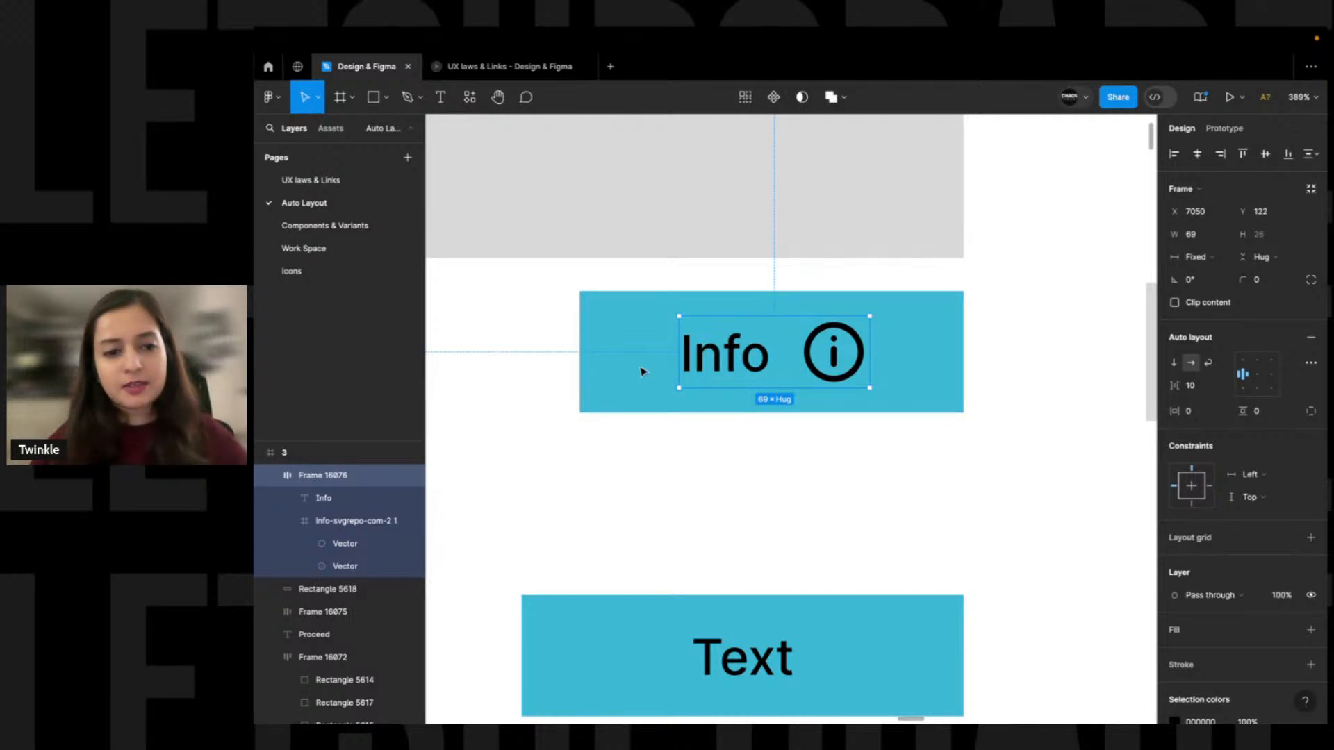
pyautogui.doubleClick(332, 476)
pyautogui.write('In')
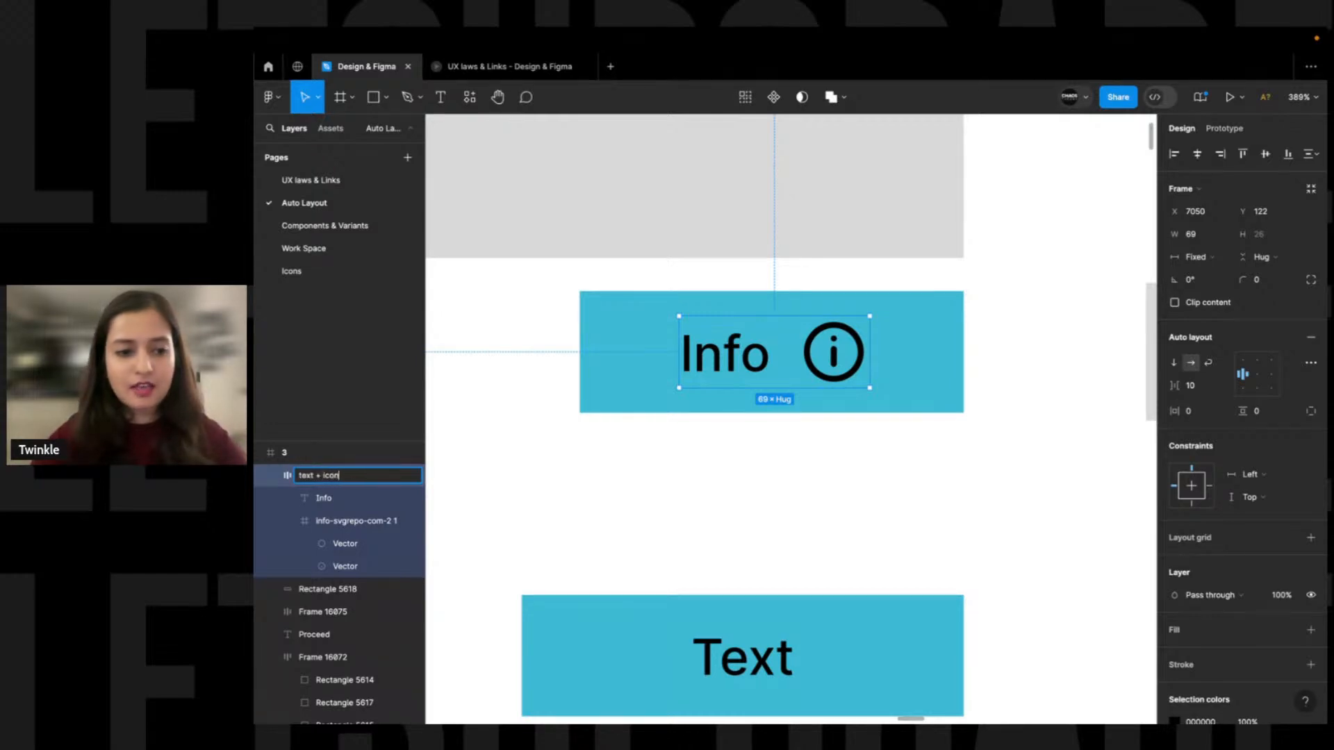
pyautogui.write('xt + icon')
pyautogui.press('Return')
pyautogui.click(643, 366)
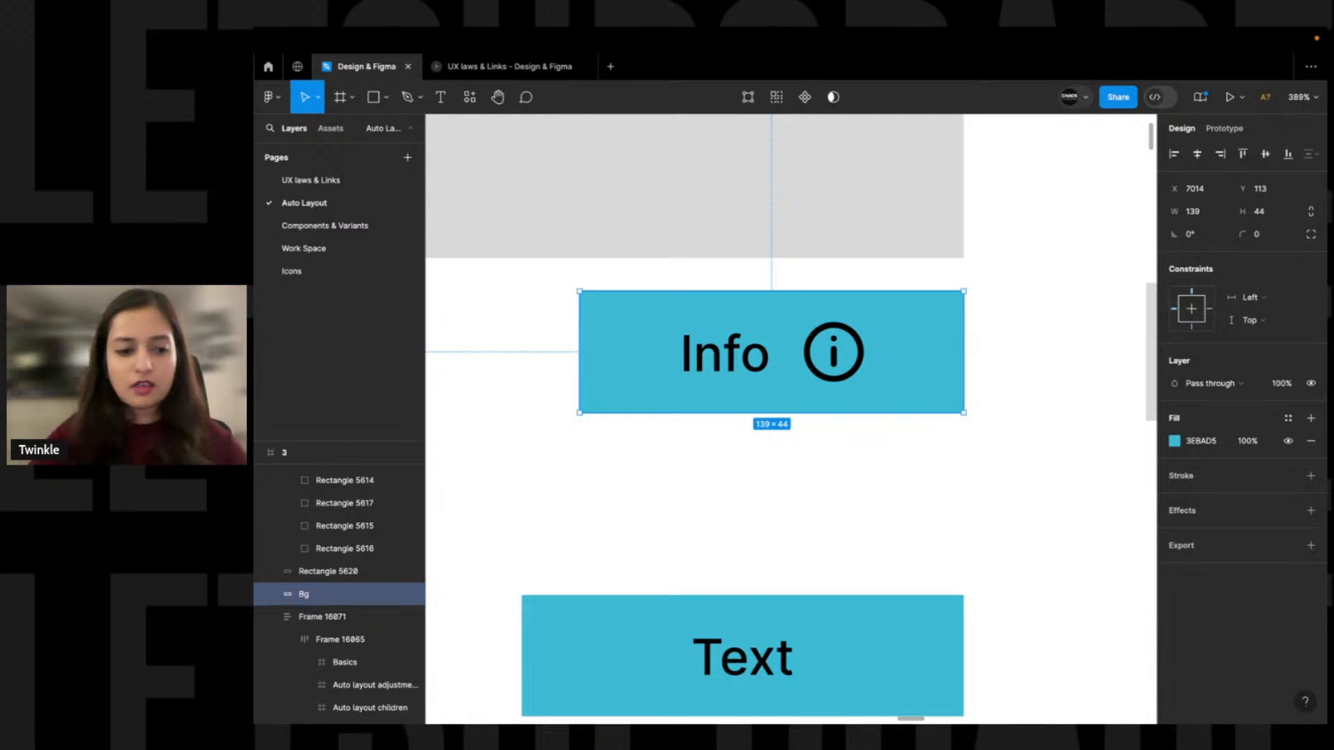
# Combine the "text + icon" frame and the "Bg" rectangle in one auto layout frame
pyautogui.click(801, 320)
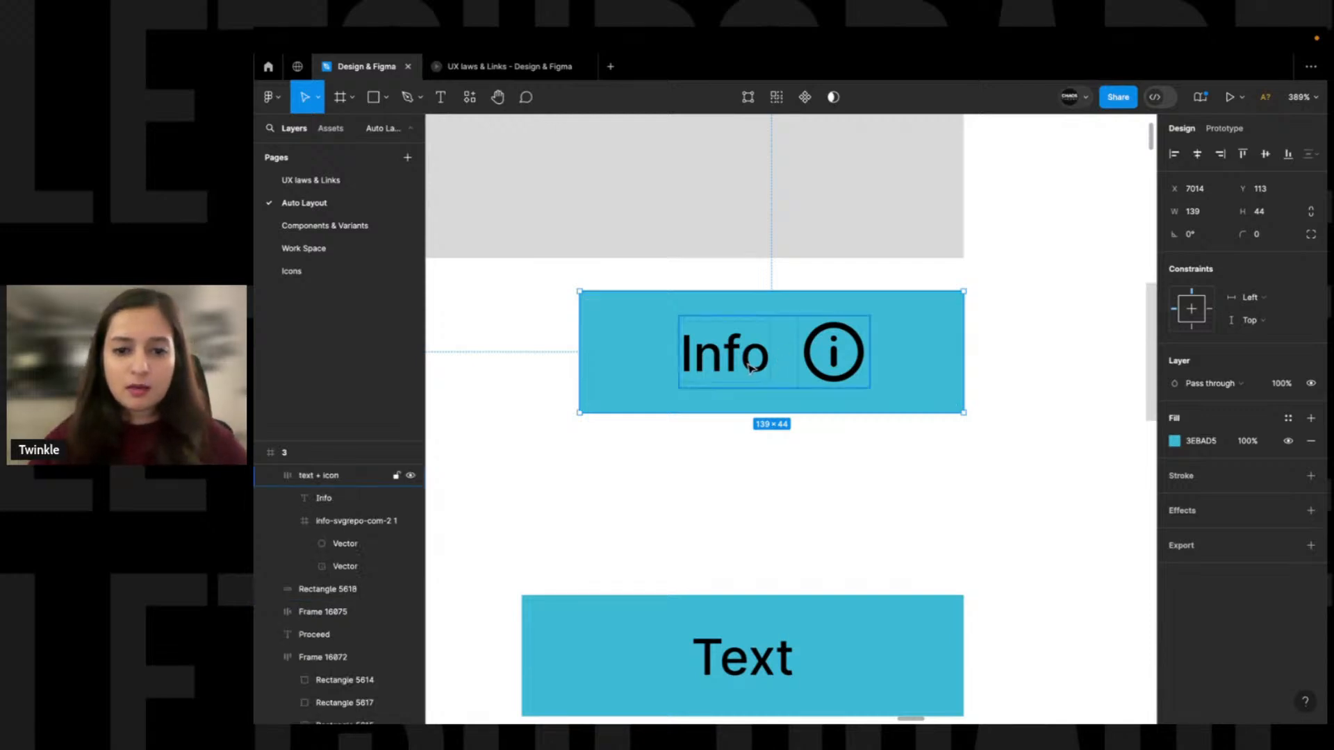
pyautogui.click(621, 356)
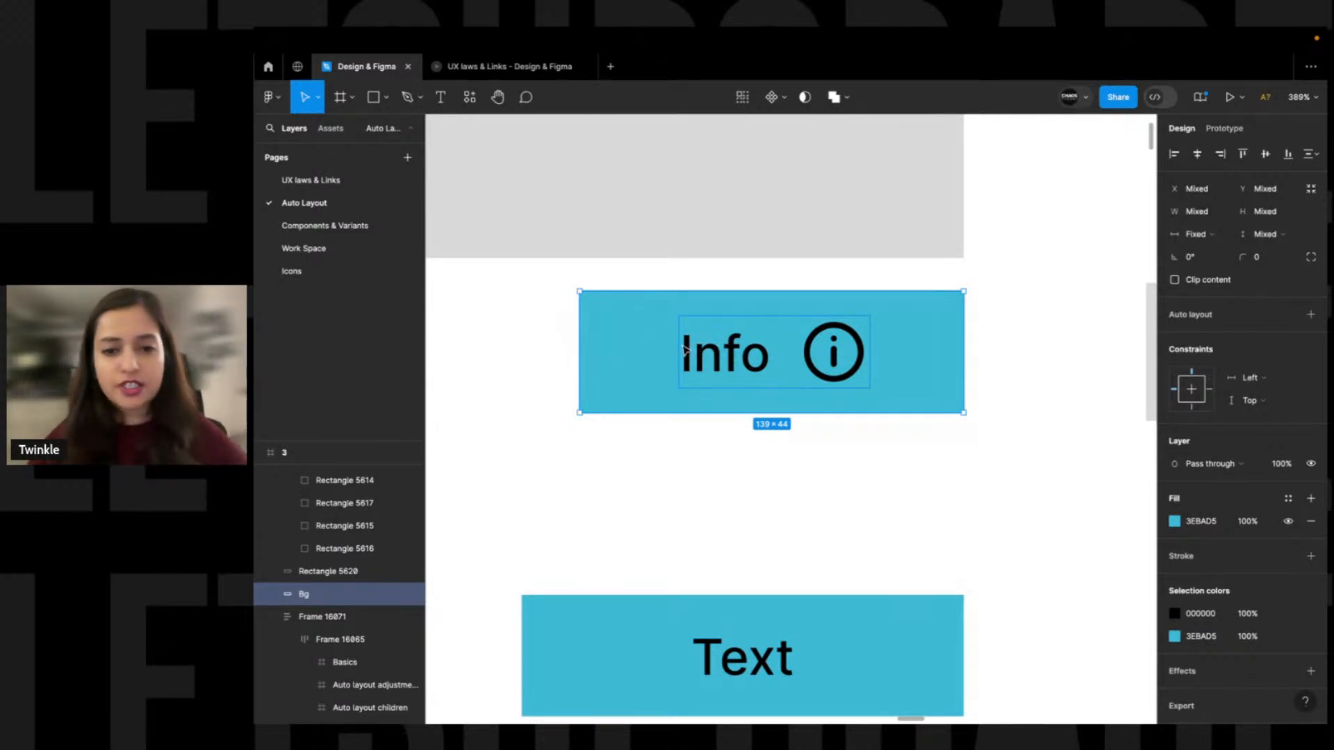
pyautogui.hotkey('shift', 'a')
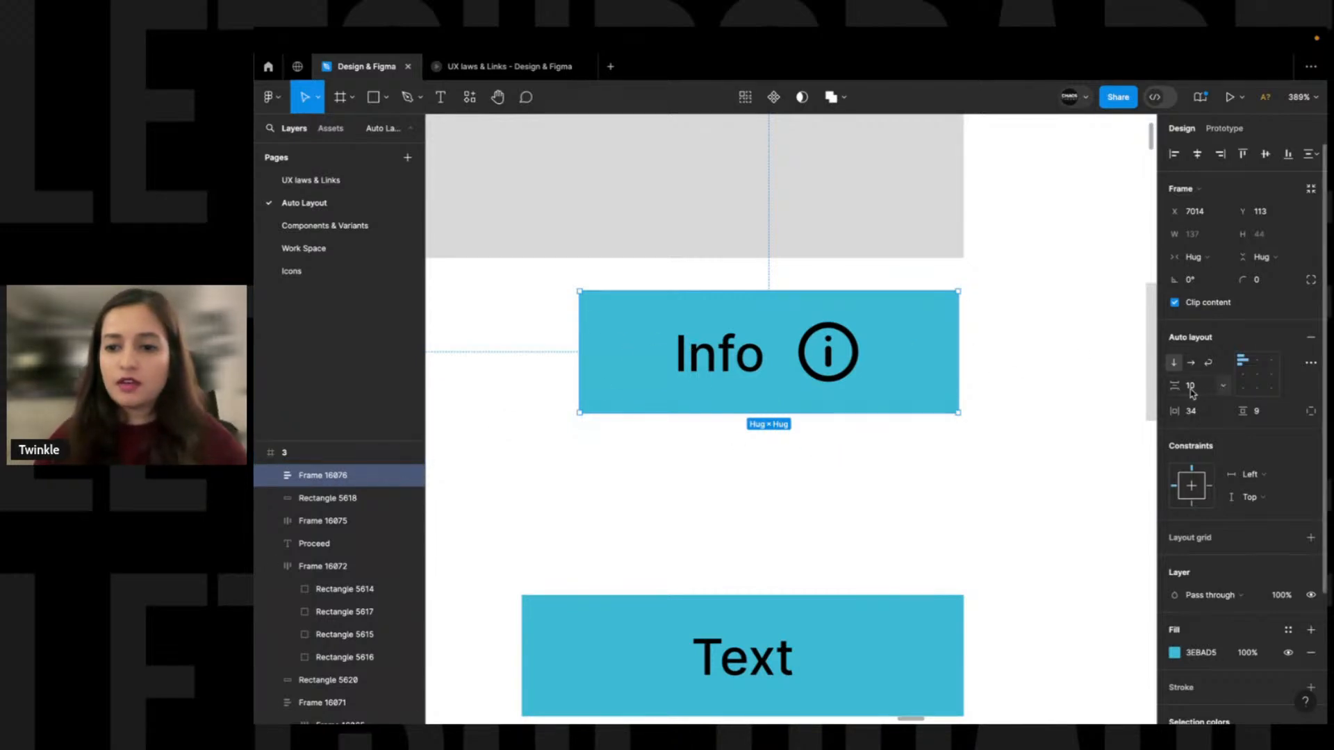
pyautogui.hscroll(1, 1054, 377)
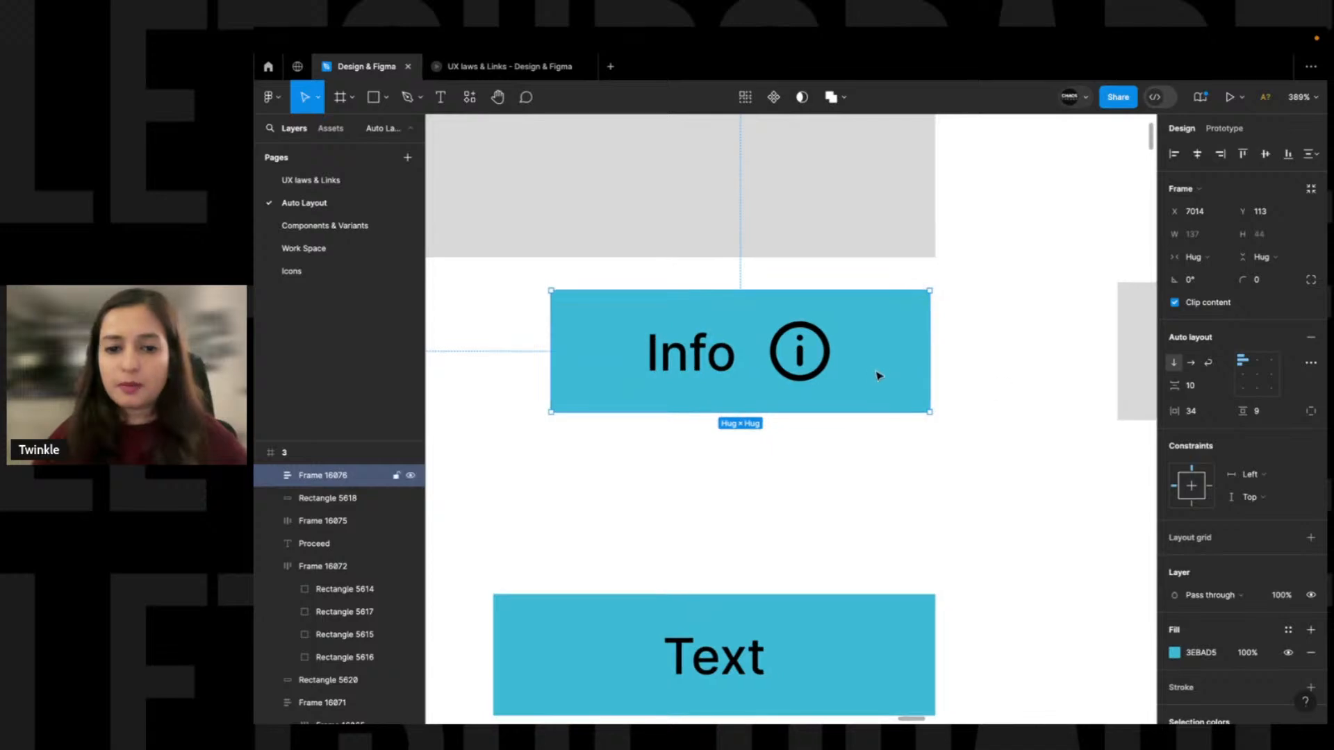
# Set the "Info" button's horizontal padding to 20
pyautogui.click(1206, 414)
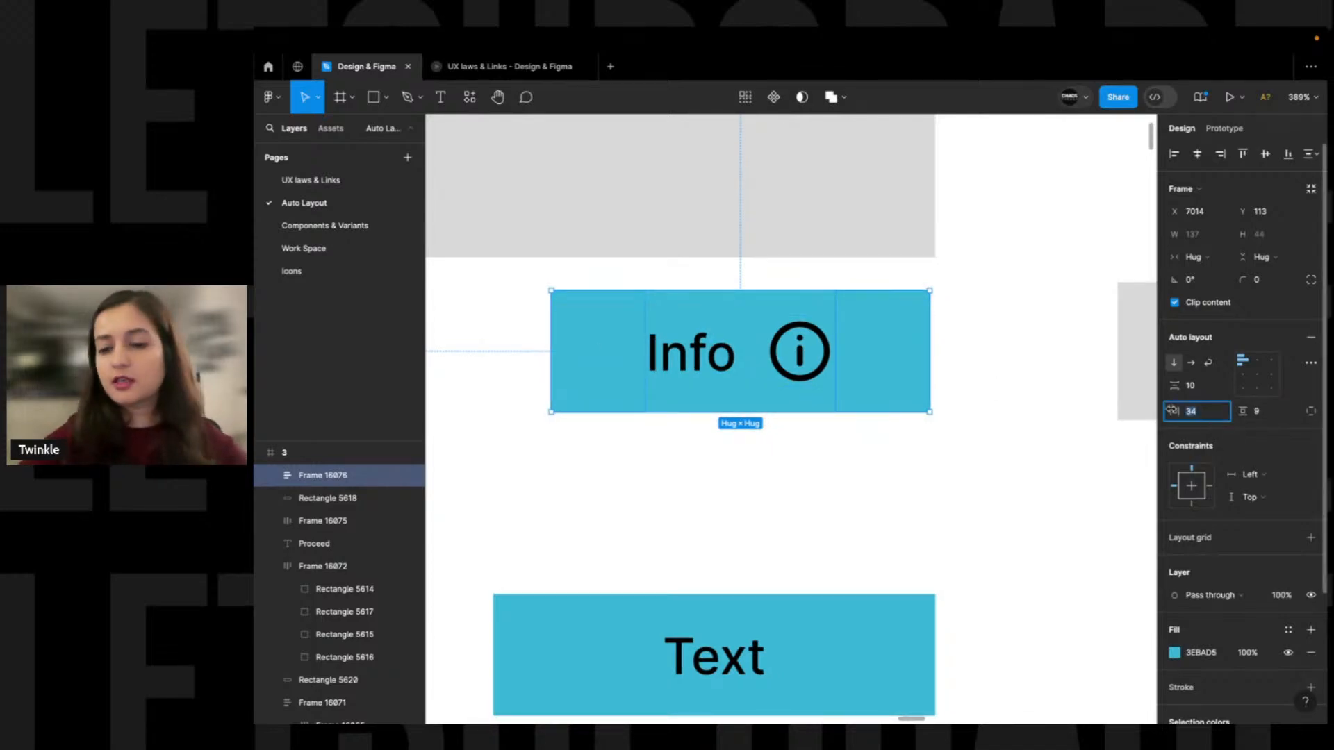
pyautogui.write('20')
pyautogui.press('Tab')
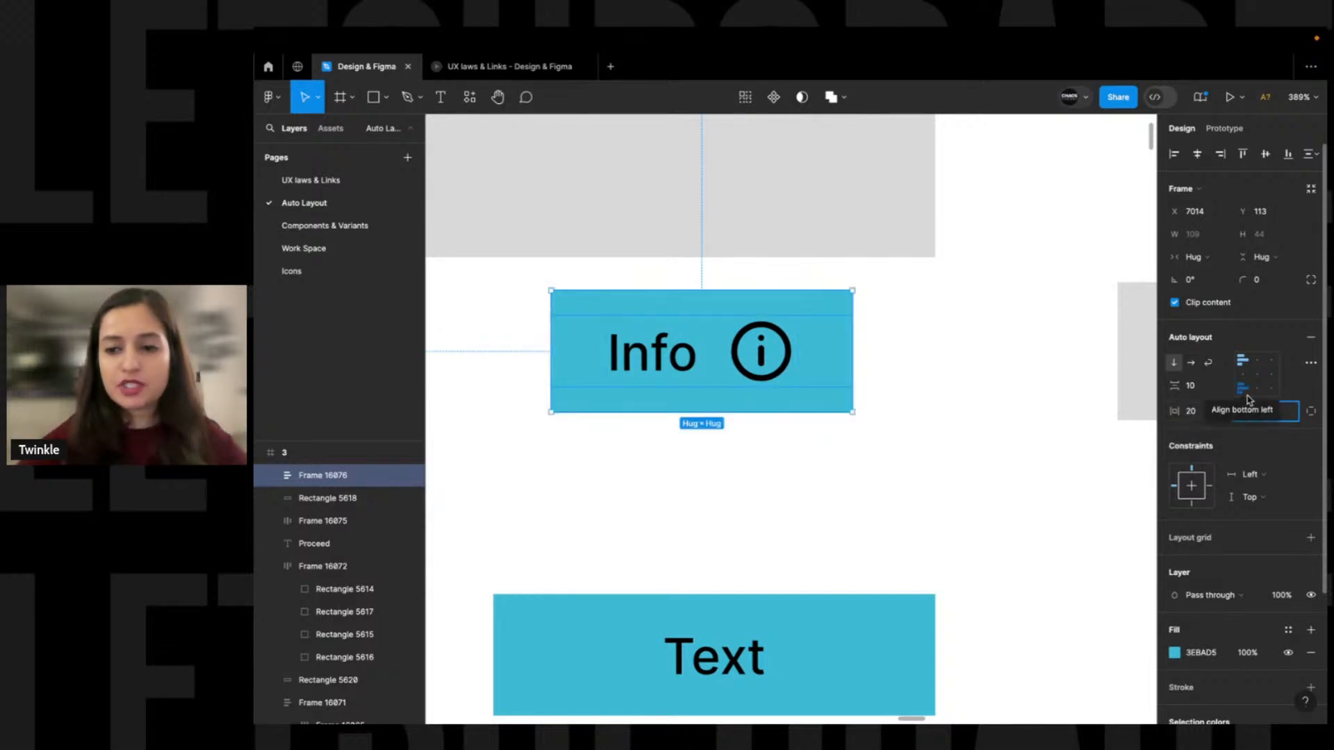
# Try vertical paddings of 10, 12 and 11 on the "Info" button, and return the padding to 9
pyautogui.write('10')
pyautogui.press('Tab')
pyautogui.hotkey('shift', 'Tab')
pyautogui.press('Up')
pyautogui.press('Up')
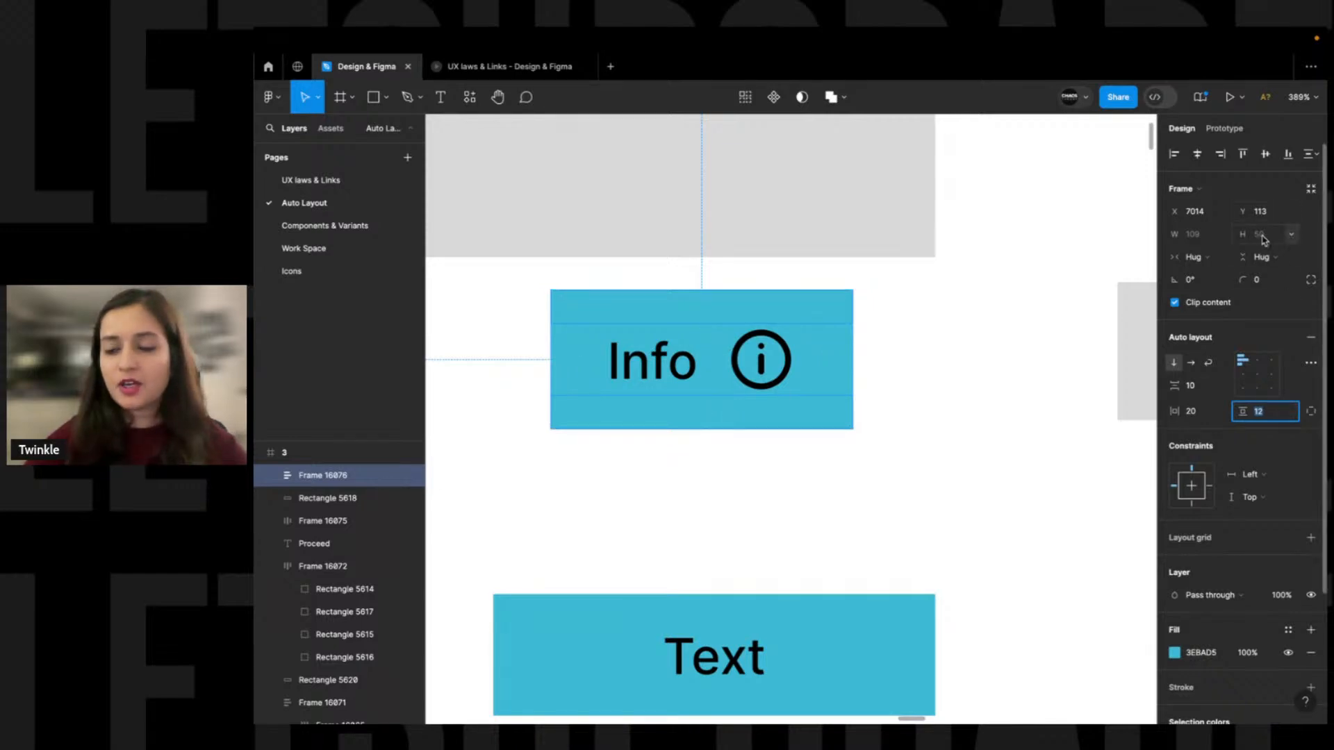
pyautogui.press('Down')
pyautogui.press('Down')
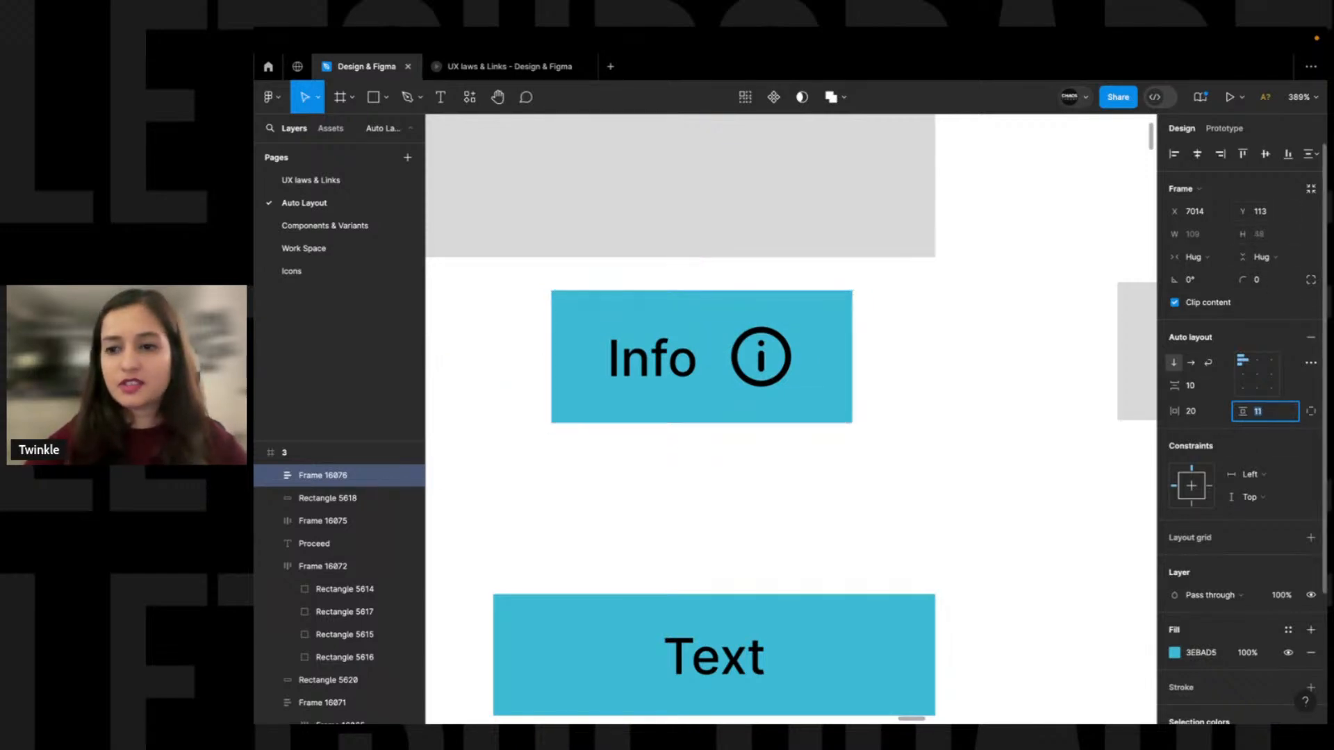
pyautogui.press('Down')
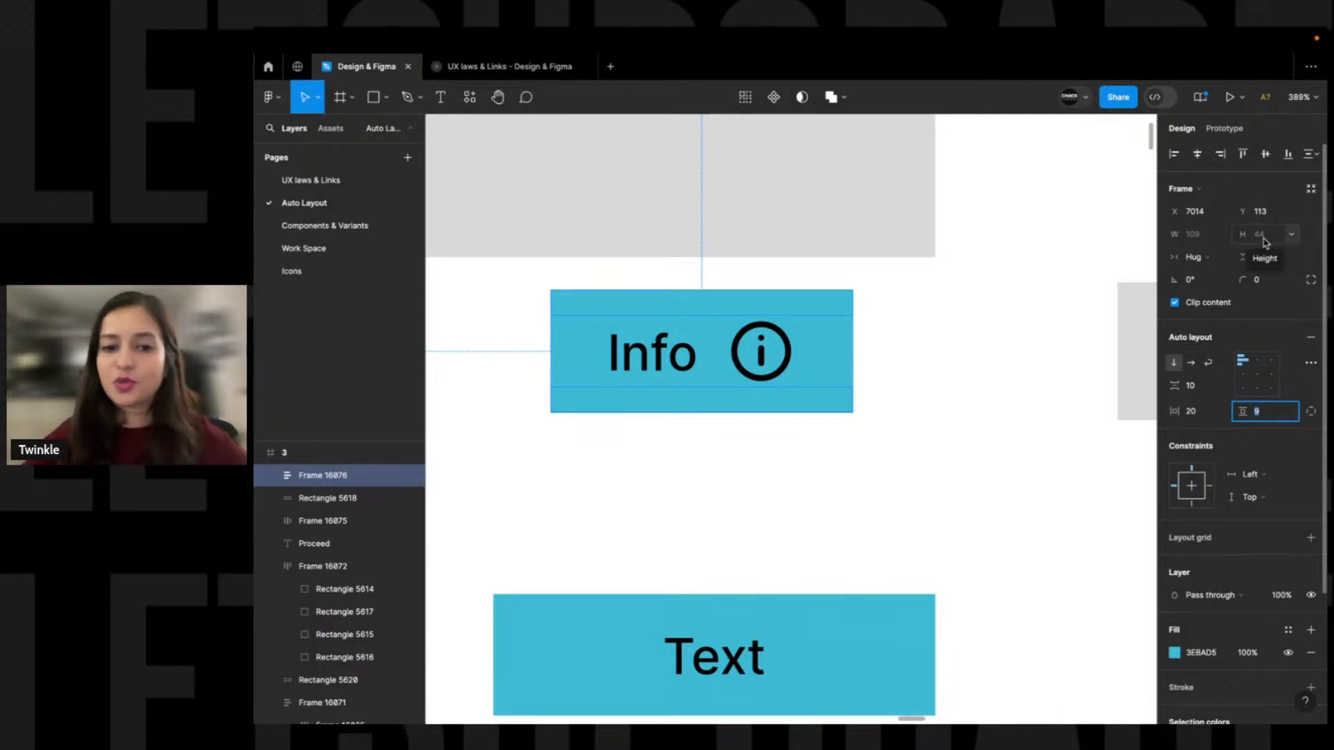
pyautogui.click(905, 332)
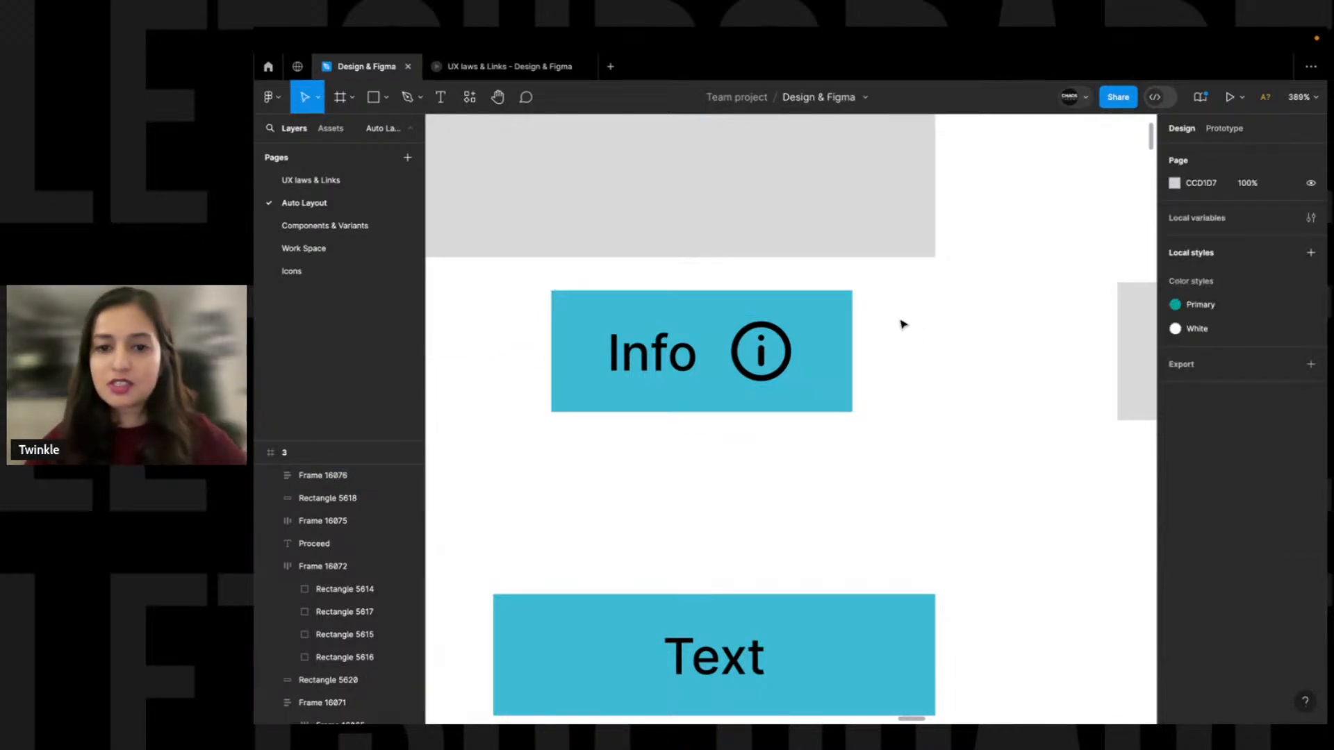
pyautogui.hscroll(-2, 901, 324)
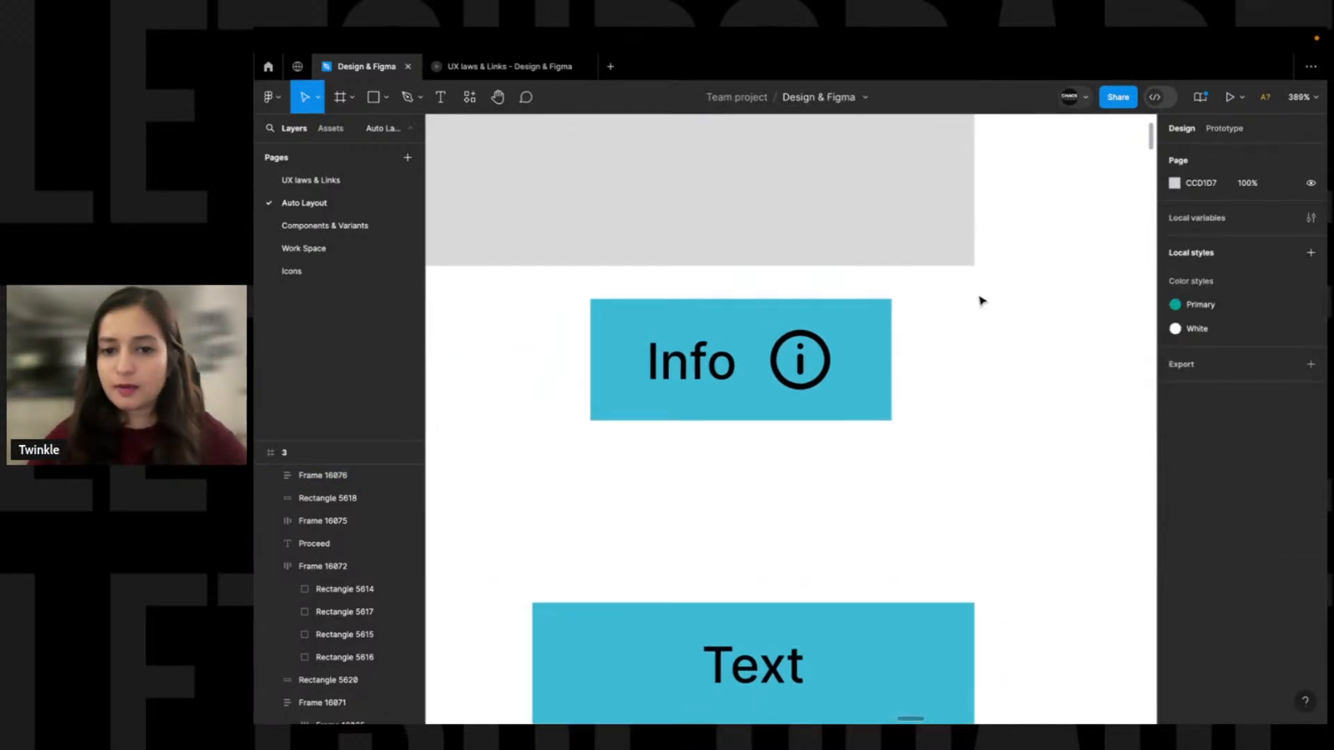
pyautogui.scroll(-3, 981, 301)
pyautogui.hscroll(2, 848, 313)
pyautogui.hscroll(-1, 833, 322)
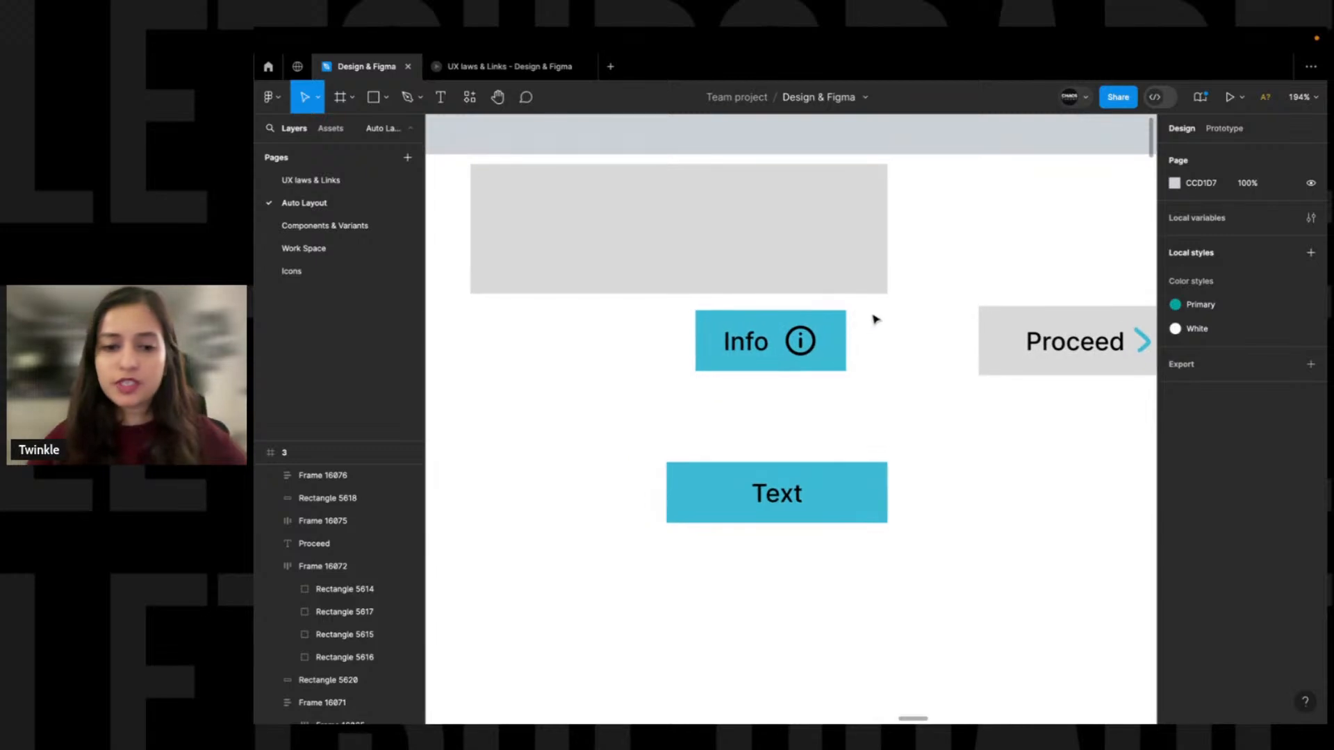
pyautogui.moveTo(624, 285); pyautogui.dragTo(1015, 581)
pyautogui.scroll(2, 860, 395)
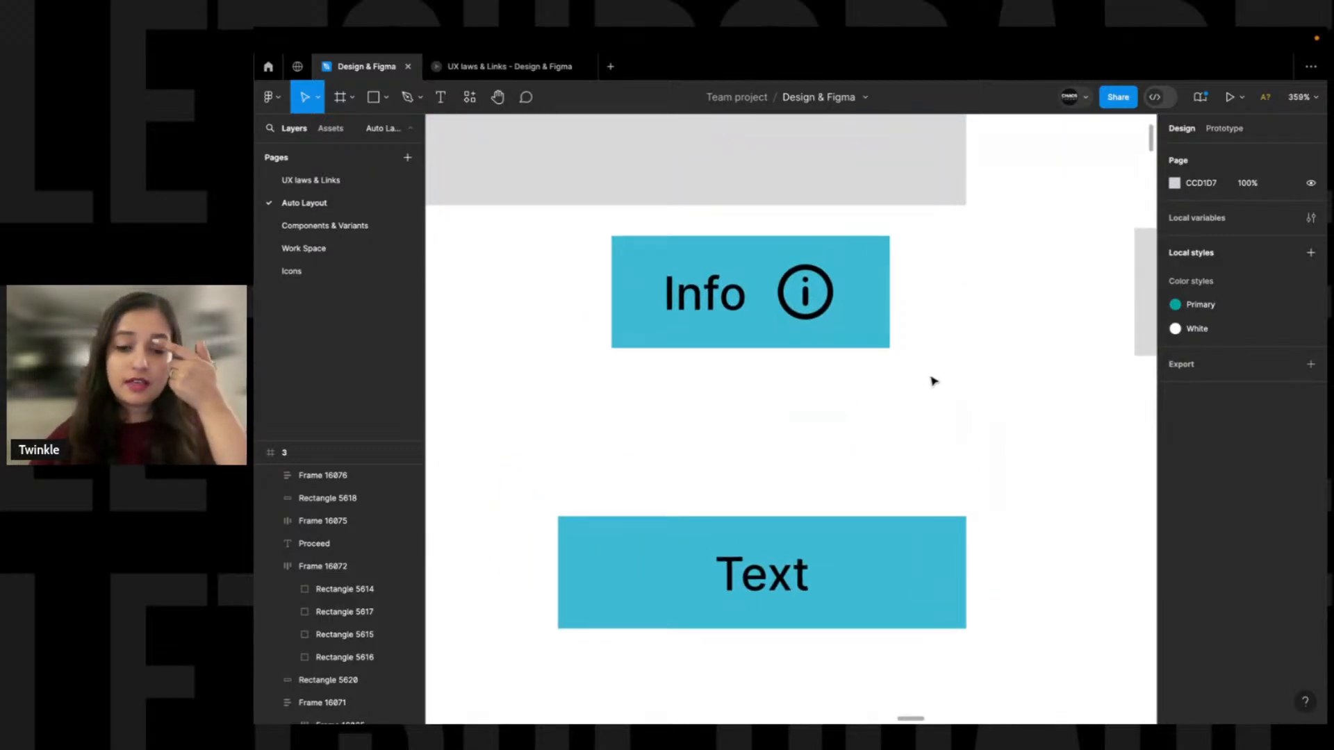
pyautogui.moveTo(965, 220); pyautogui.dragTo(568, 400)
pyautogui.click(788, 398)
pyautogui.moveTo(720, 407); pyautogui.dragTo(737, 448)
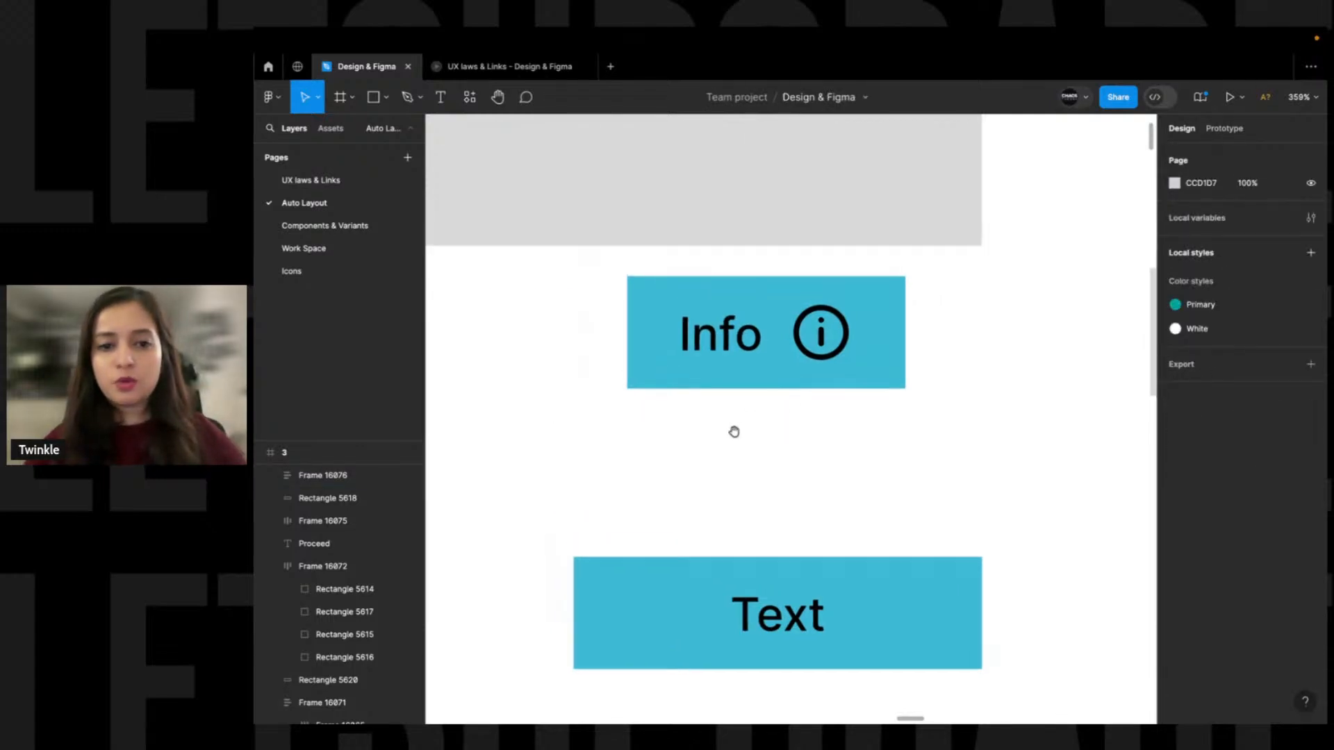
pyautogui.moveTo(571, 273); pyautogui.dragTo(1000, 455)
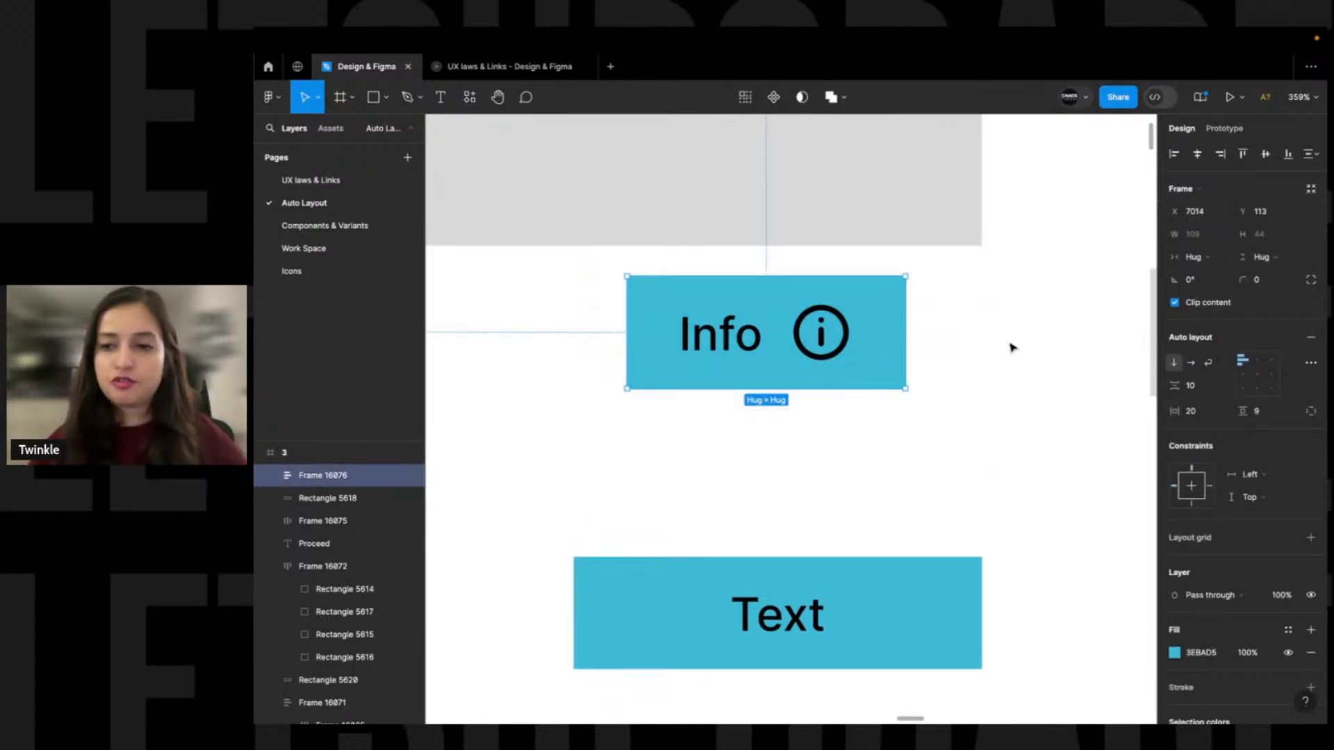
# Set the corner radius of the "Info" button to 10
pyautogui.click(1276, 285)
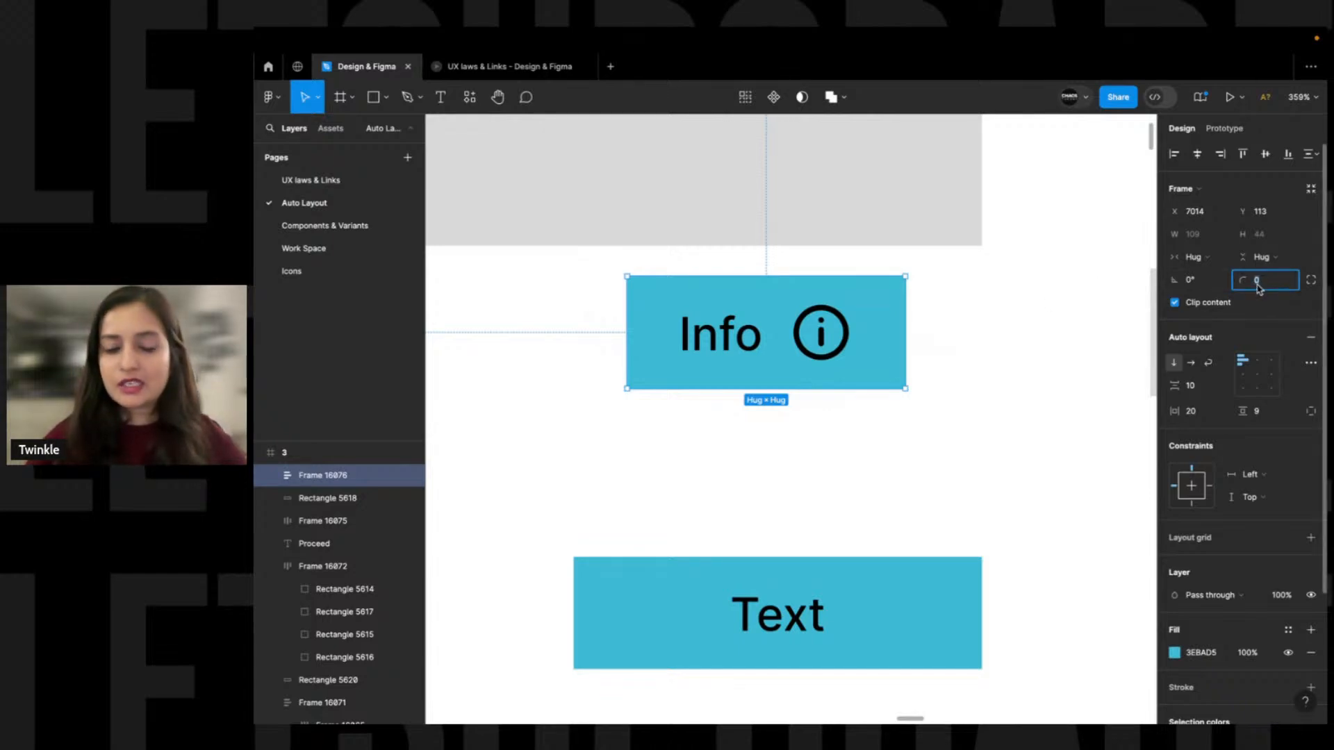
pyautogui.write('10')
pyautogui.press('Return')
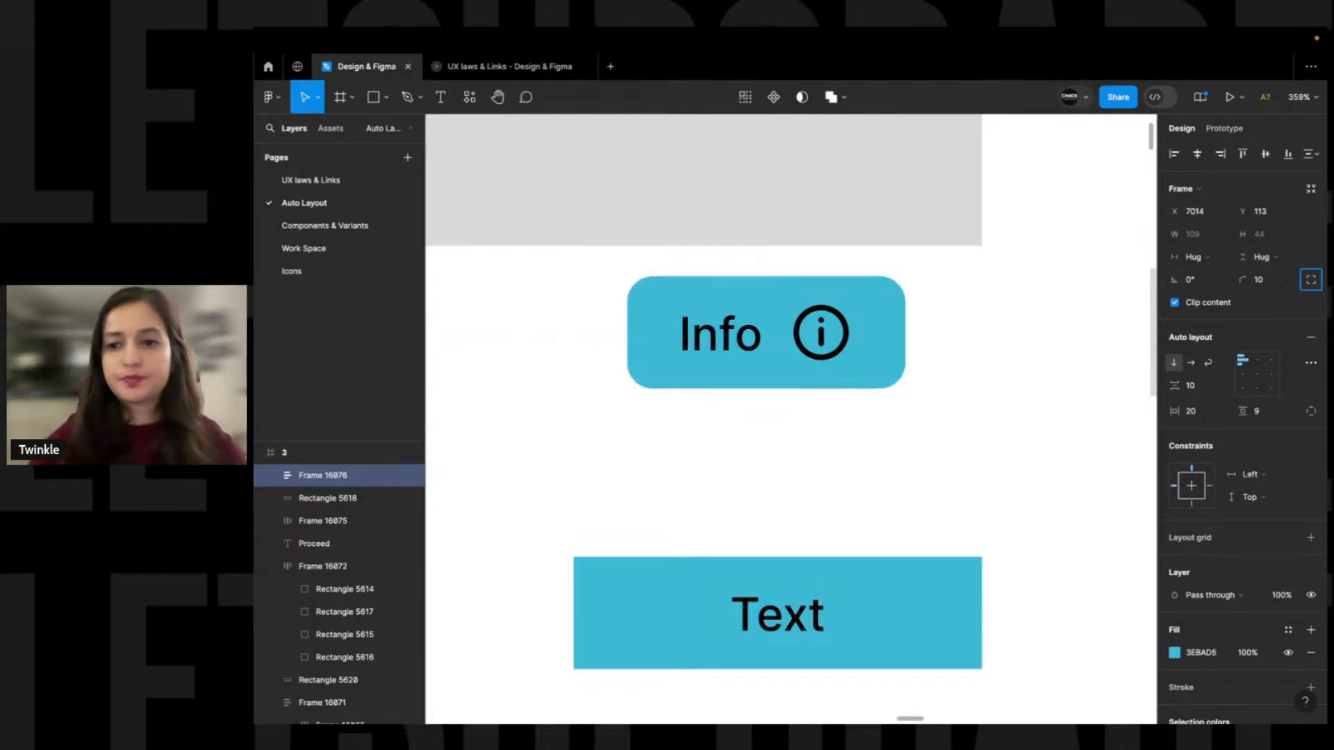
pyautogui.click(985, 322)
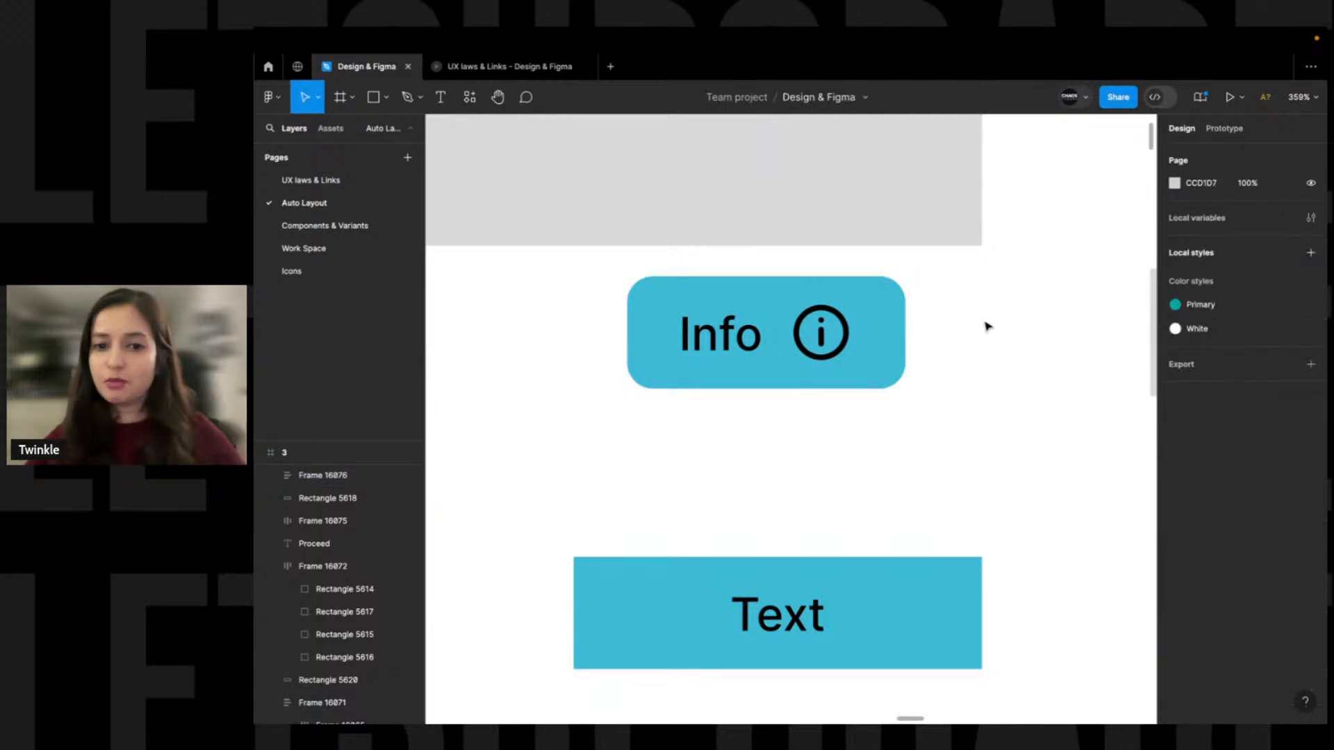
# Round the "Info" button into a pill shape with a corner radius of 100
pyautogui.moveTo(960, 274); pyautogui.dragTo(598, 452)
pyautogui.click(1276, 280)
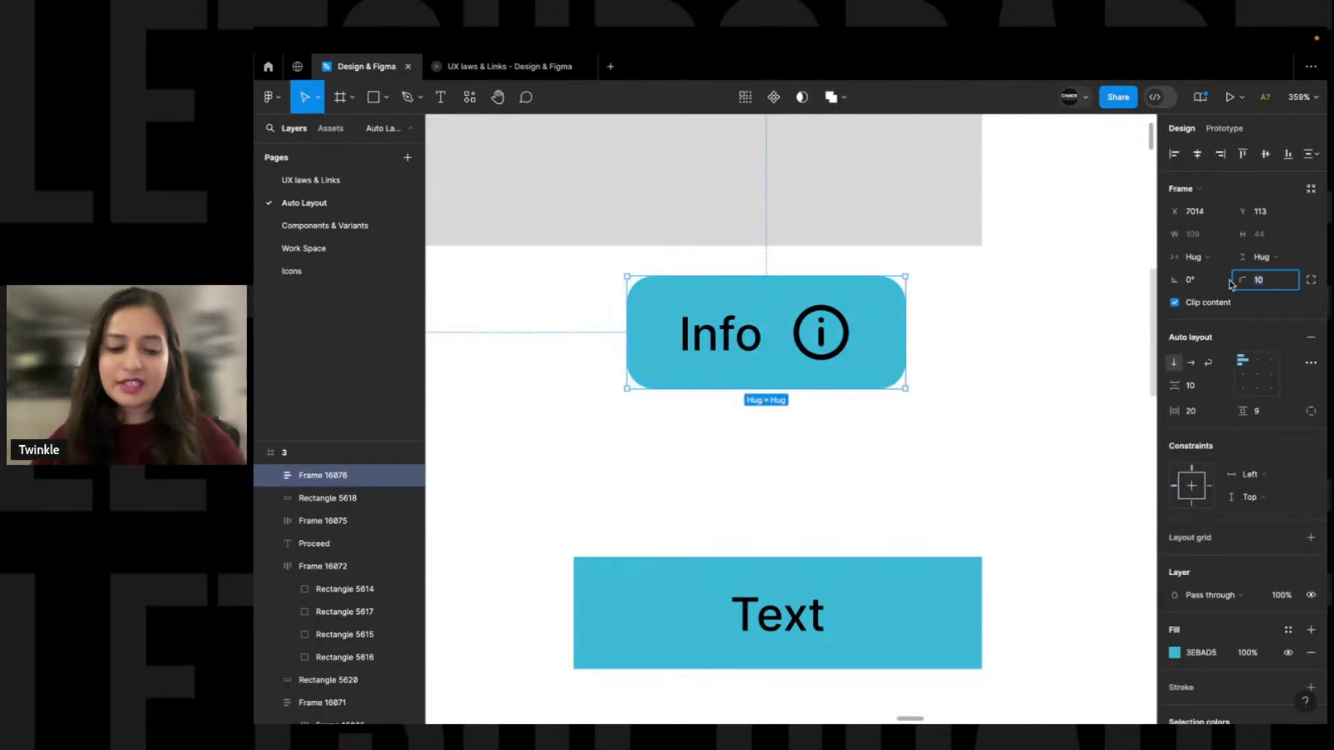
pyautogui.write('100')
pyautogui.press('Return')
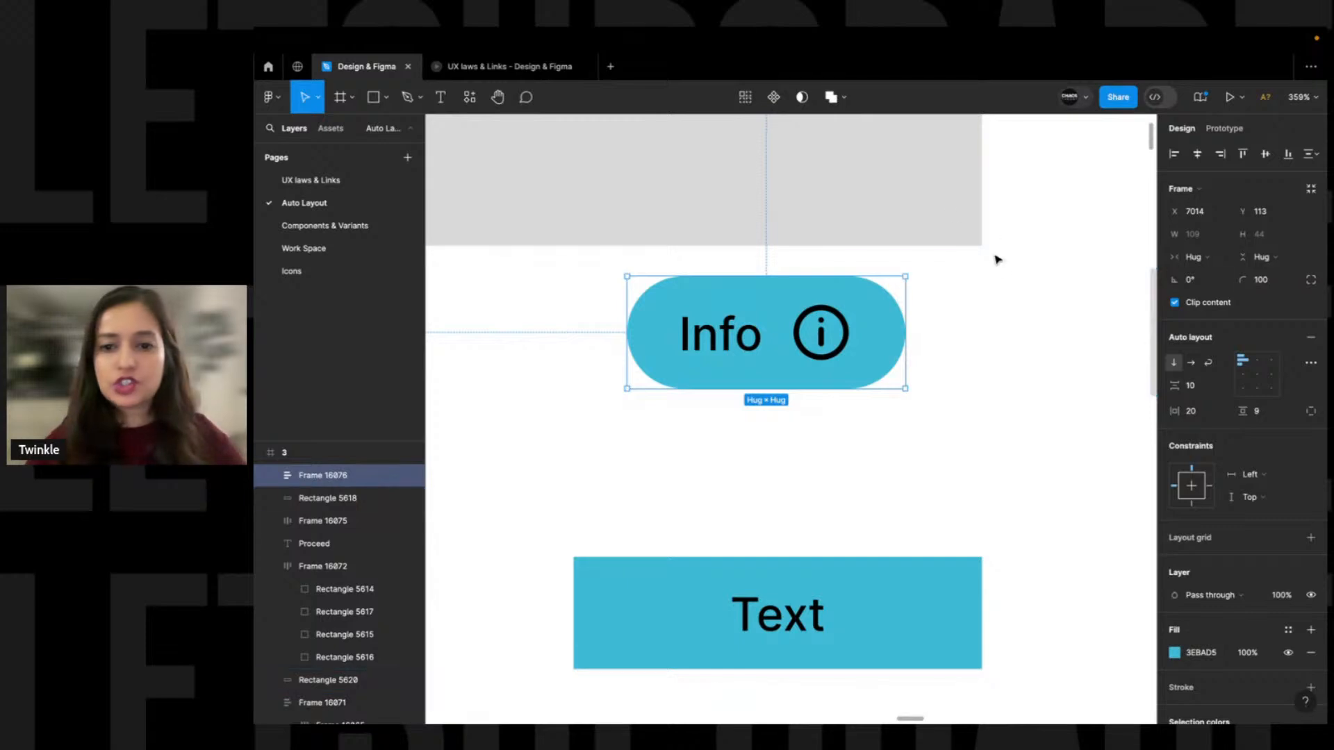
pyautogui.click(980, 314)
pyautogui.click(856, 312)
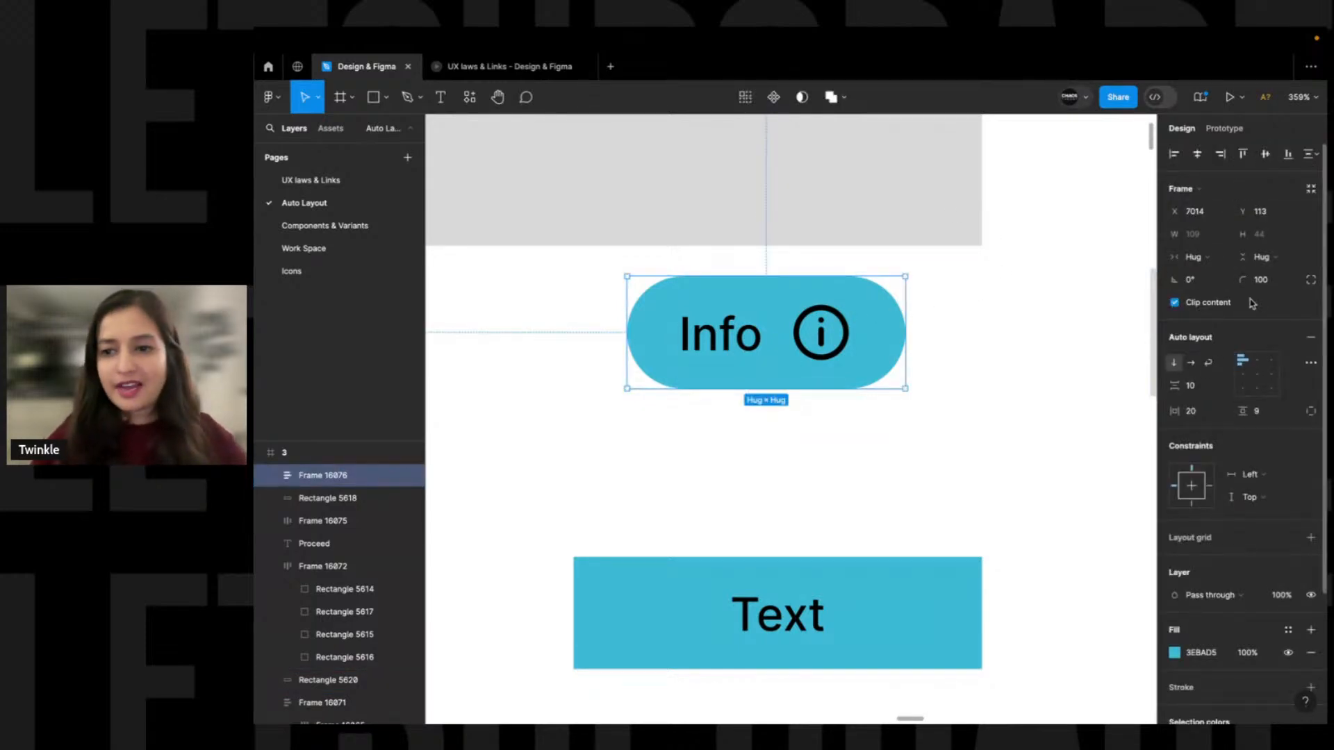
pyautogui.click(990, 335)
pyautogui.click(653, 320)
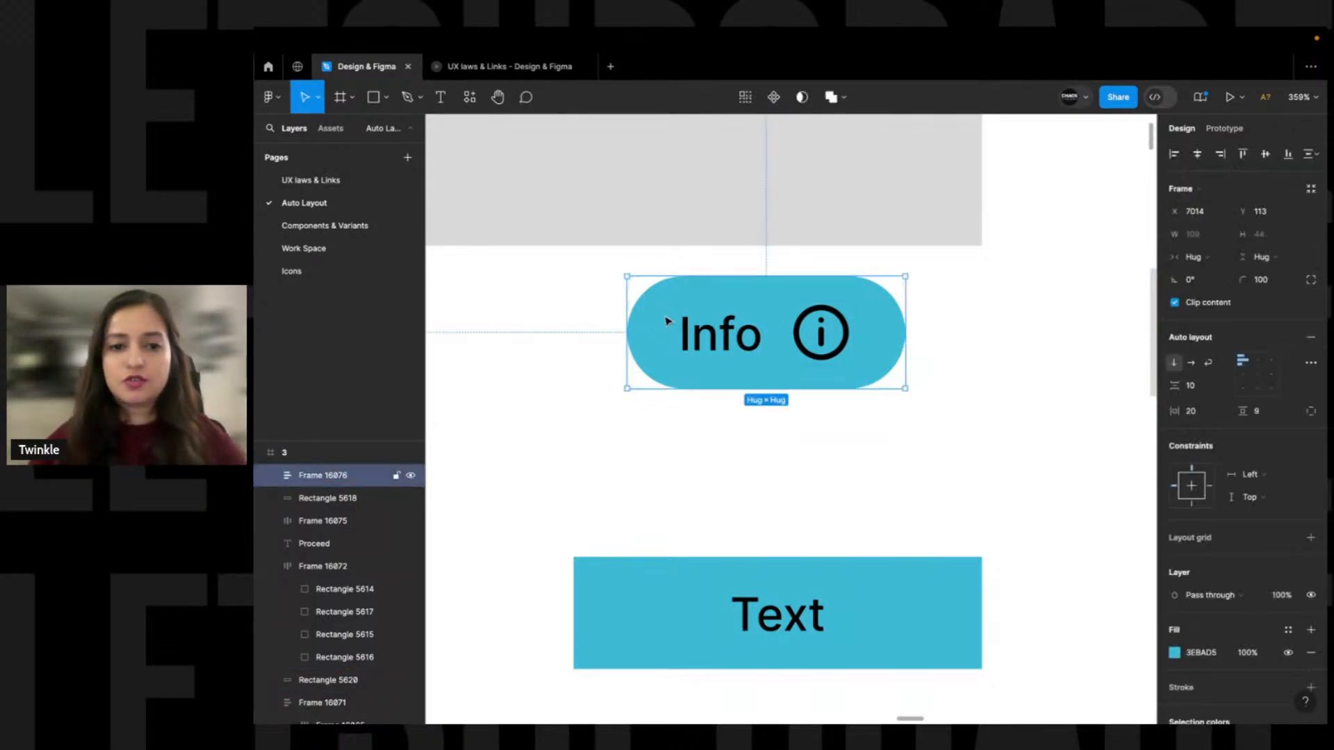
pyautogui.click(573, 350)
pyautogui.click(660, 348)
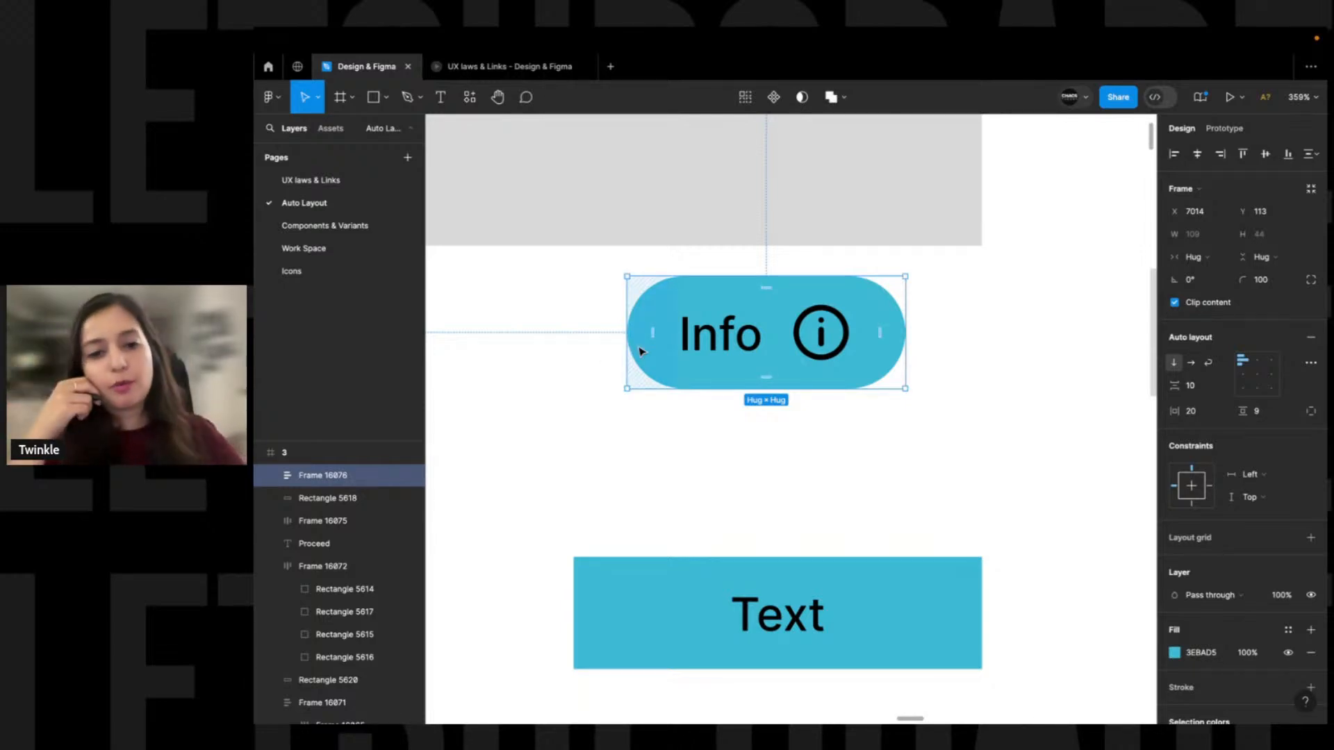
pyautogui.click(524, 372)
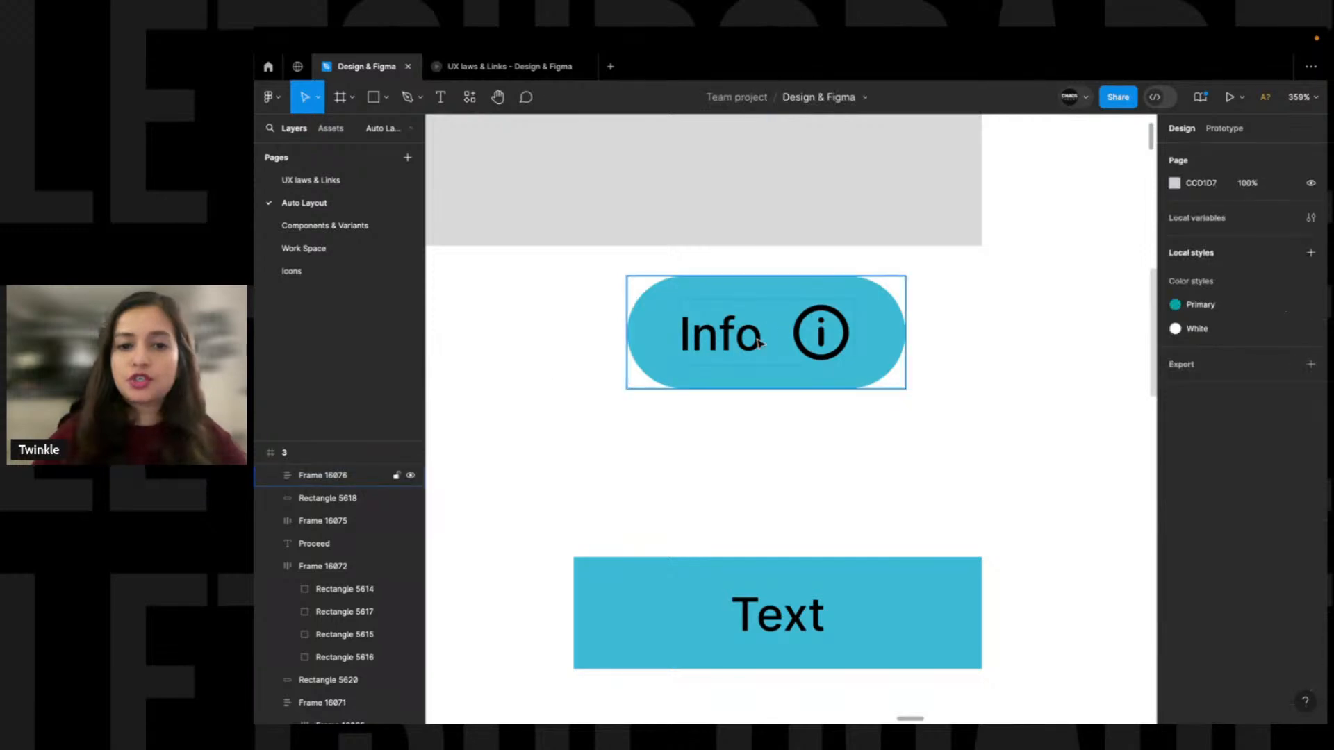
# Change the "Info" button's label to "Information"
pyautogui.doubleClick(726, 342)
pyautogui.click(724, 342)
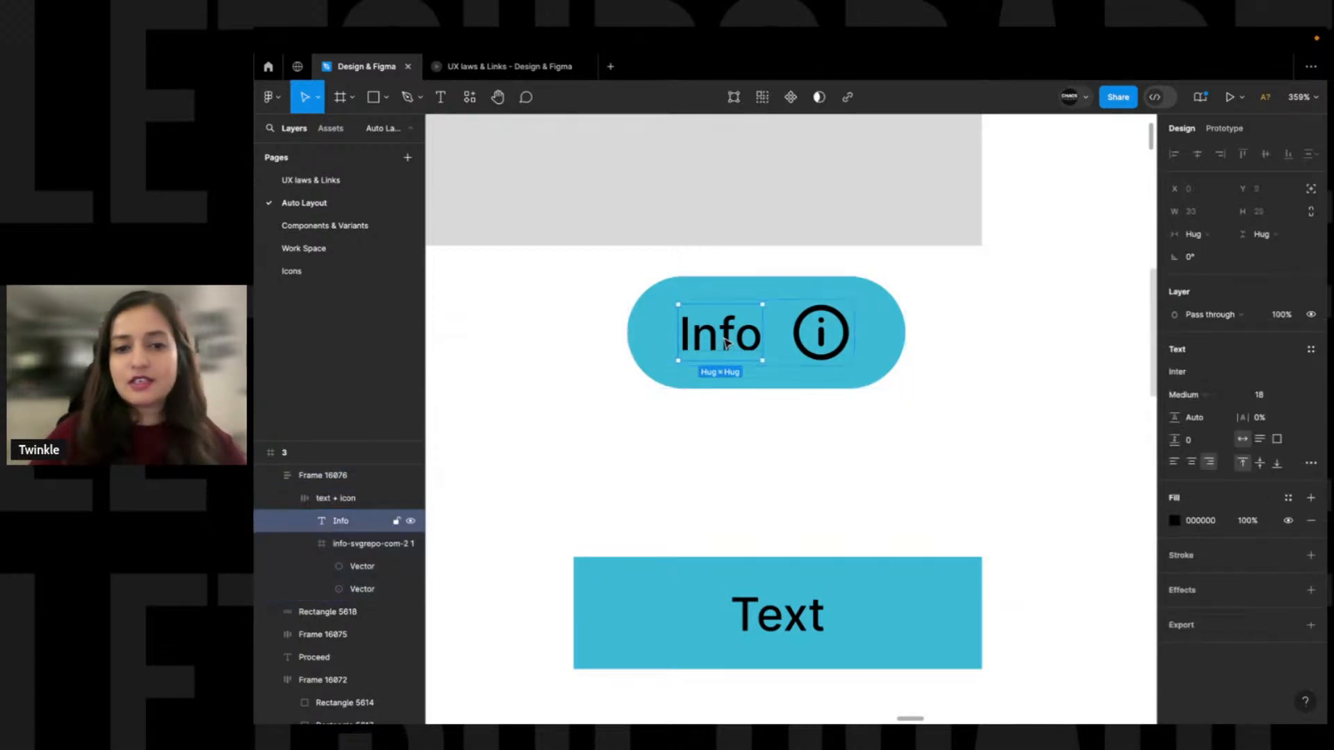
pyautogui.doubleClick(739, 341)
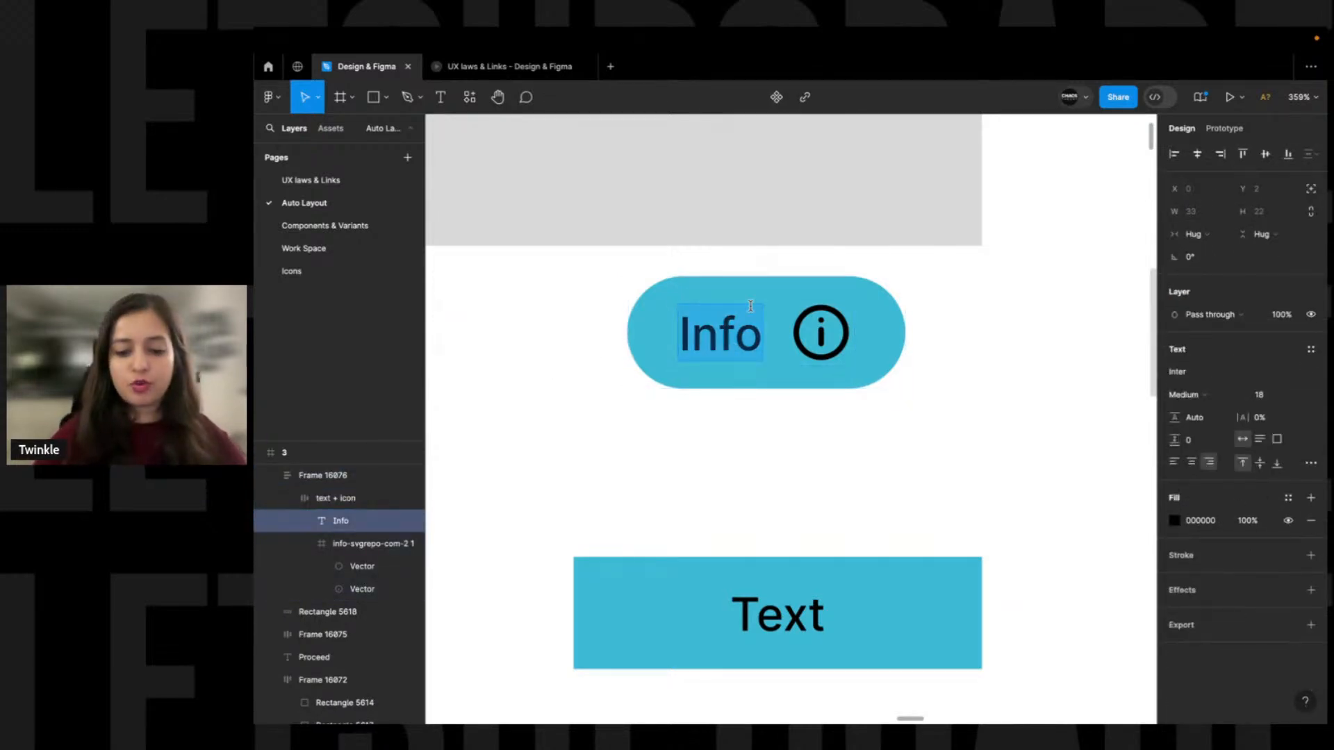
pyautogui.write('Infomation')
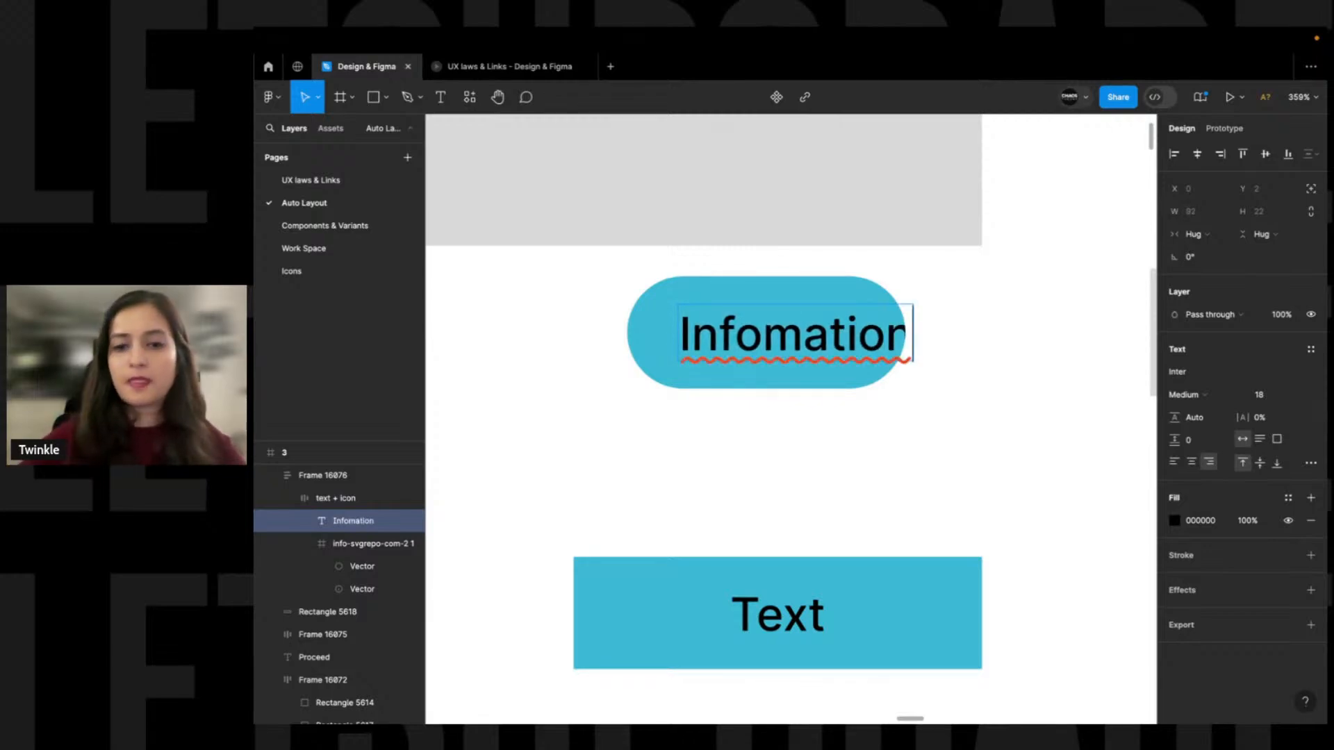
pyautogui.click(757, 339)
pyautogui.write('r')
pyautogui.press('Escape')
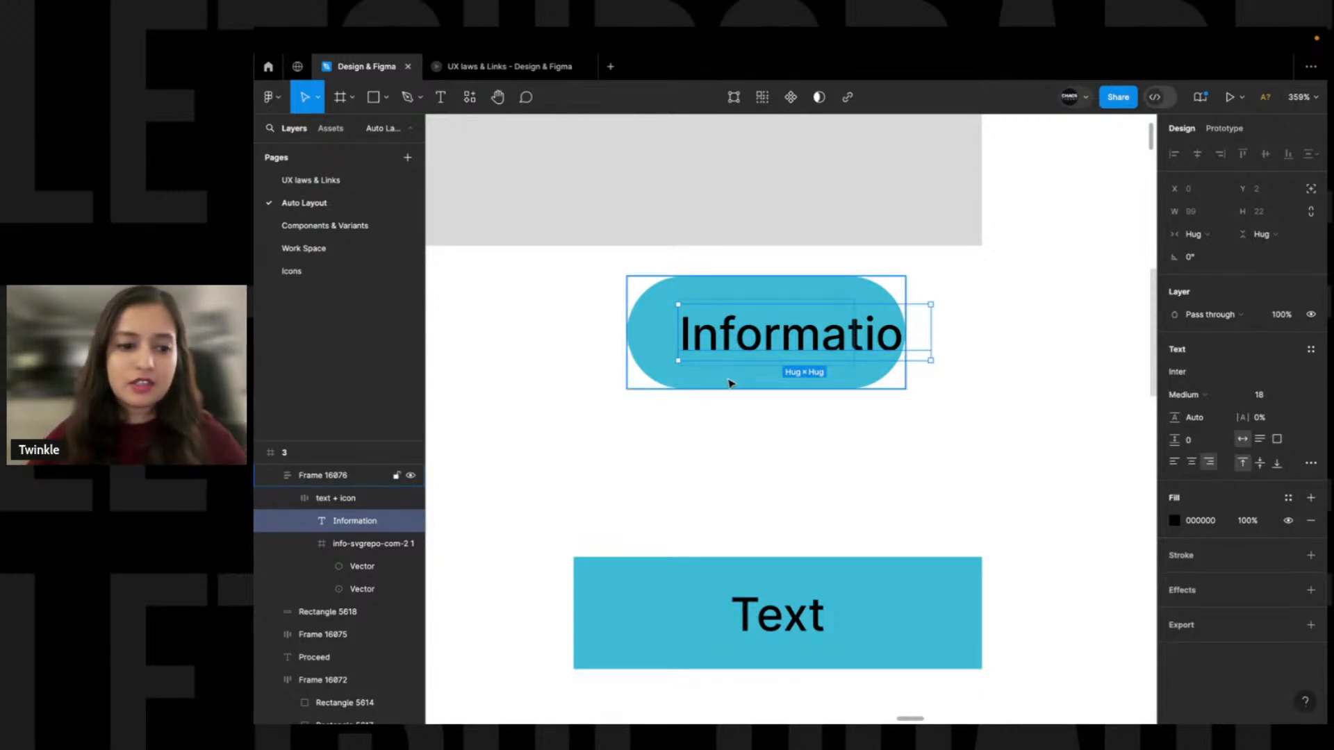
# Set the auto layout alignment to centre for both the button frame and its nested "text + icon" frame
pyautogui.click(775, 380)
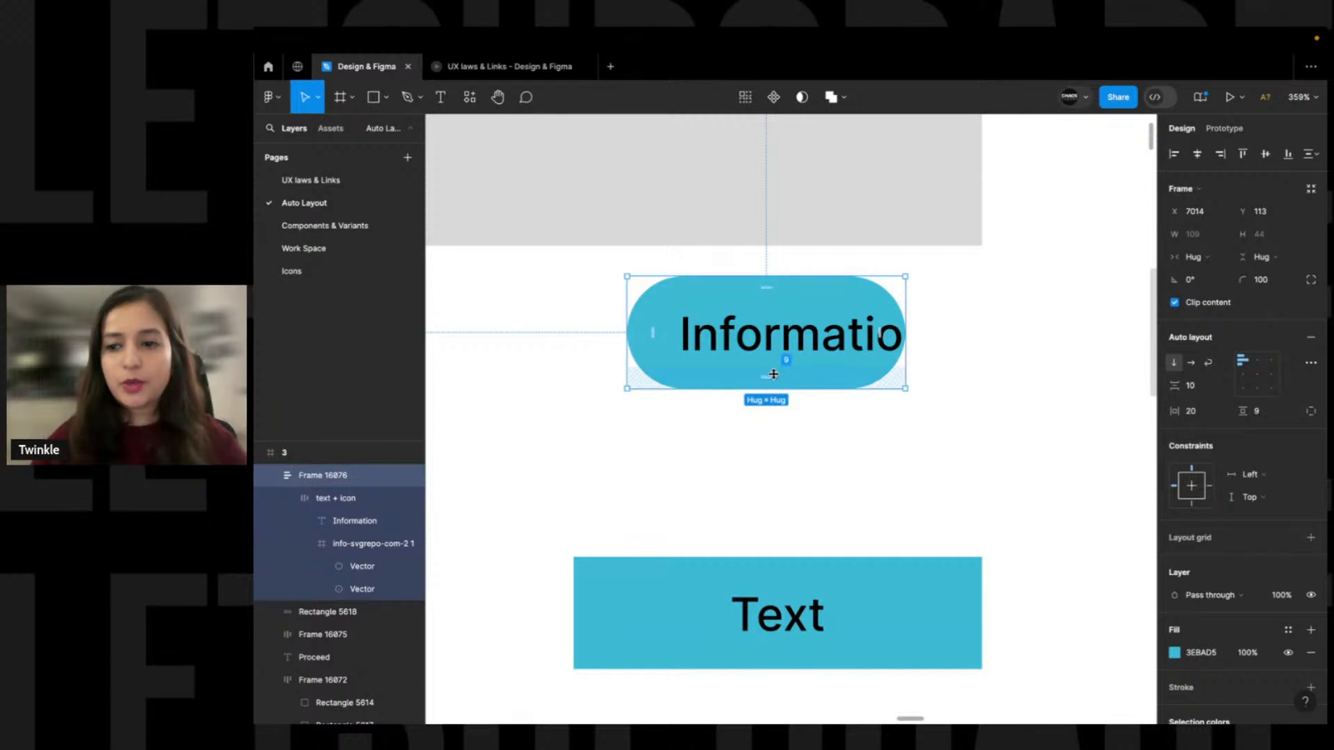
pyautogui.click(705, 416)
pyautogui.click(750, 379)
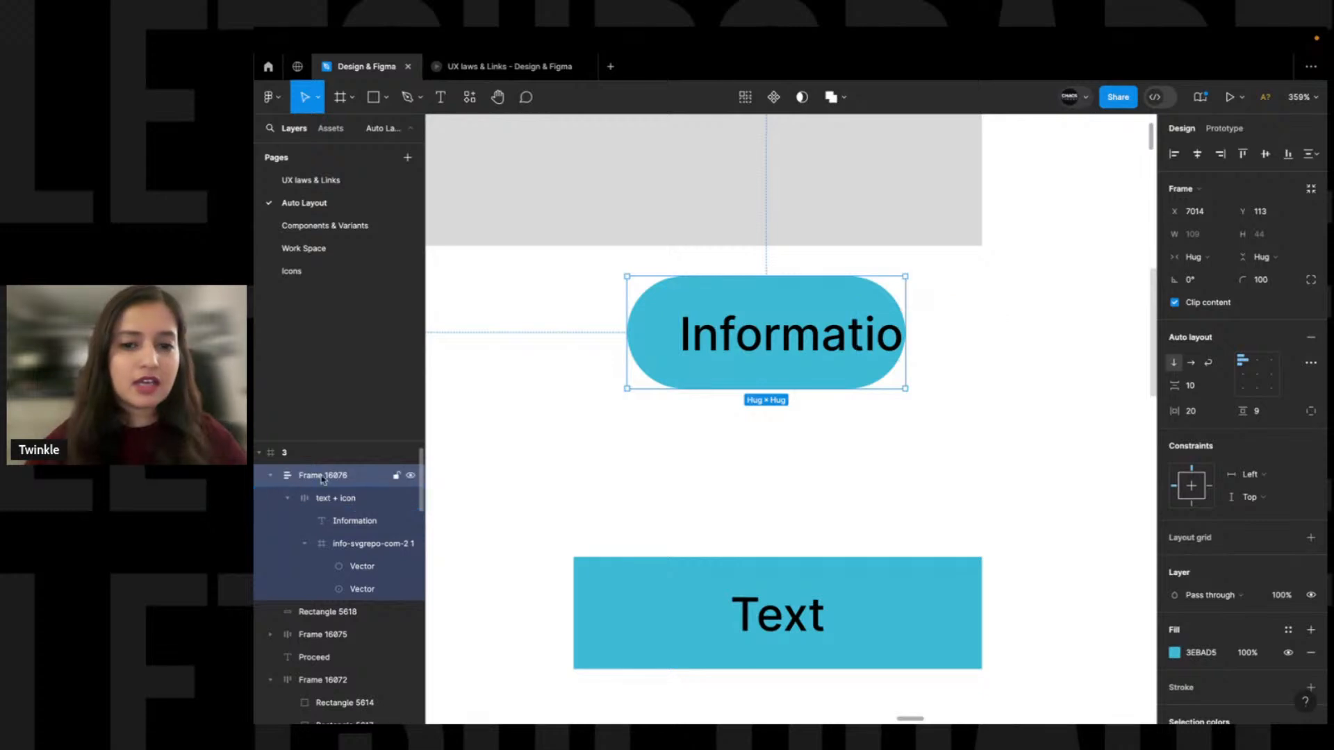
pyautogui.click(1258, 375)
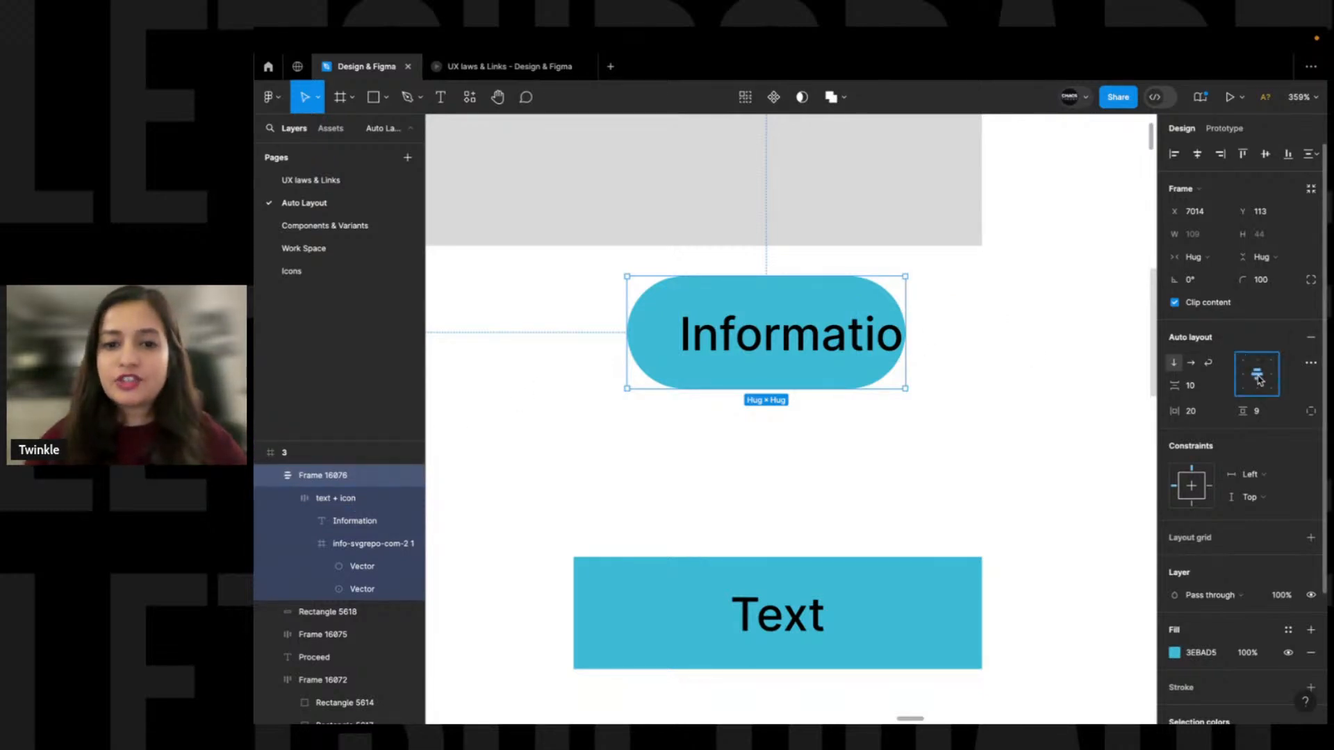
pyautogui.click(337, 502)
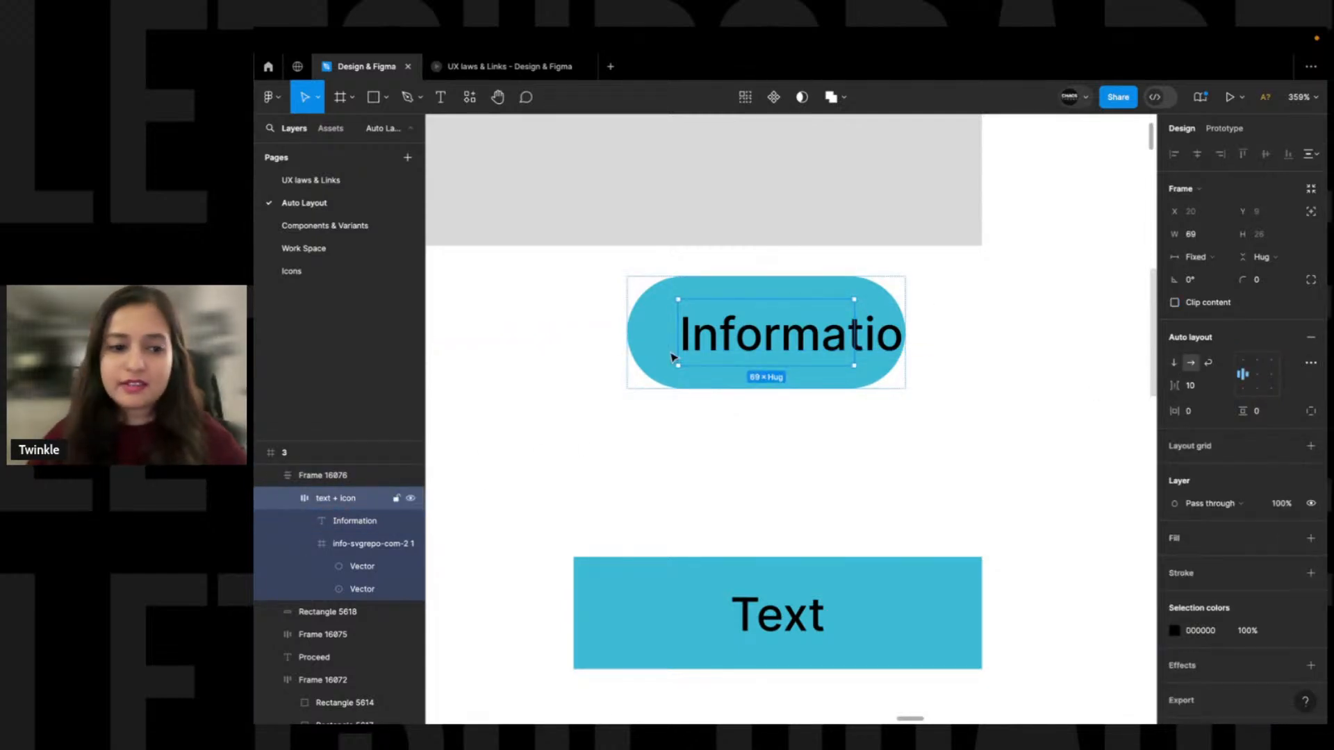
pyautogui.click(1259, 379)
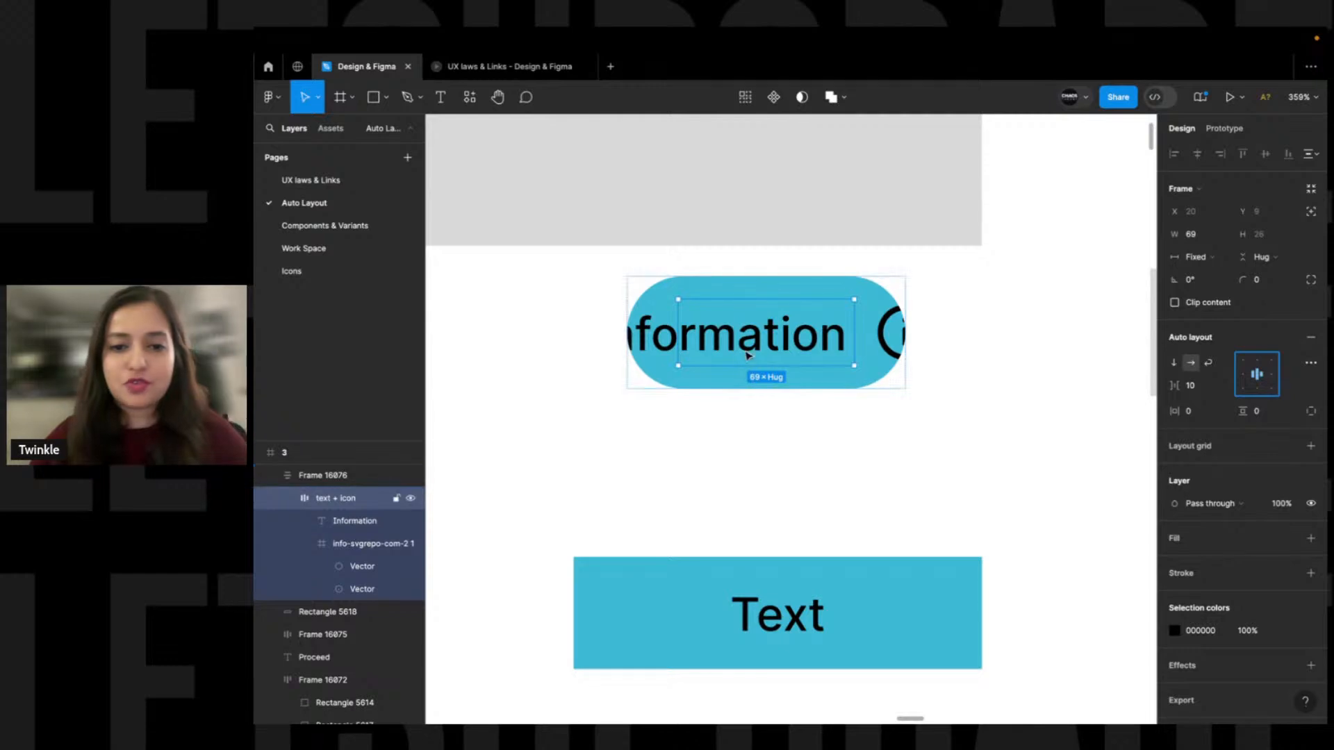
pyautogui.click(637, 399)
# Extend the "Information" button's left edge outward and set its width to 160
pyautogui.click(661, 350)
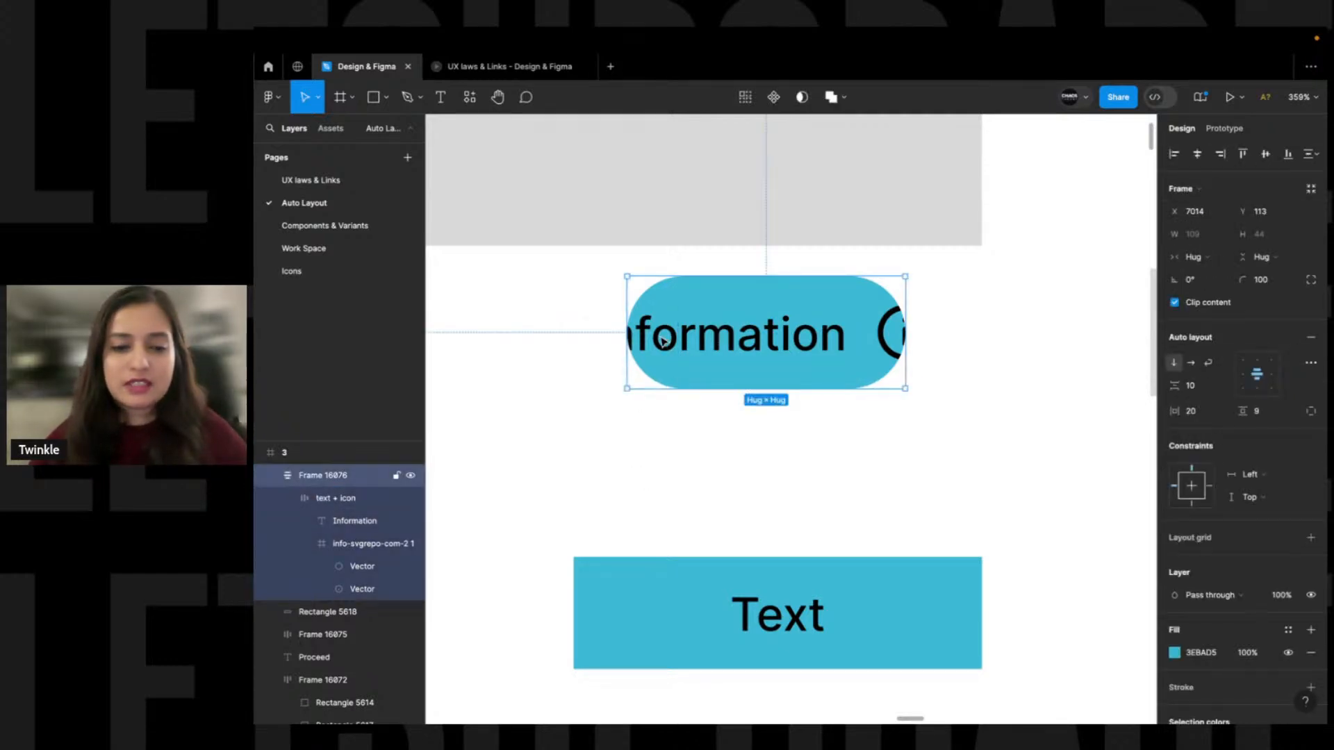
pyautogui.moveTo(624, 330); pyautogui.dragTo(561, 345)
pyautogui.click(1208, 240)
pyautogui.write('160')
pyautogui.press('Return')
pyautogui.click(1035, 343)
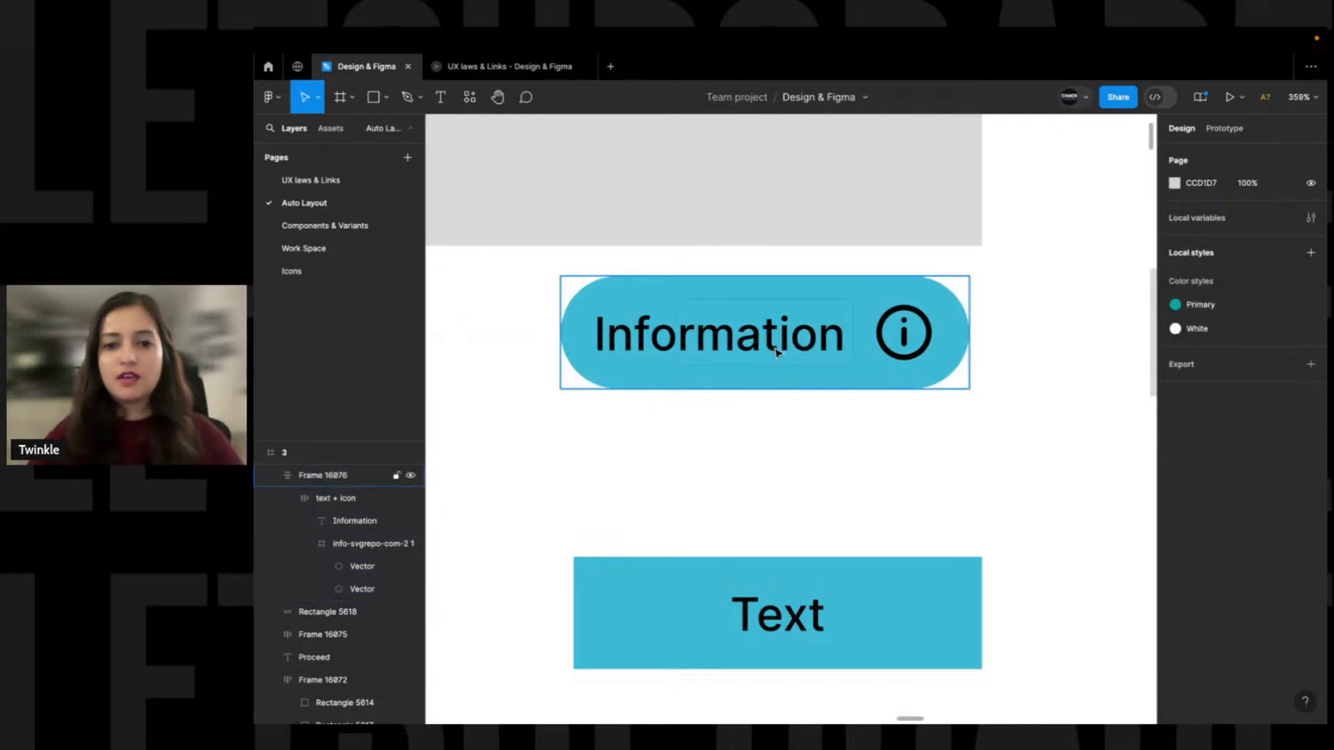
pyautogui.click(780, 348)
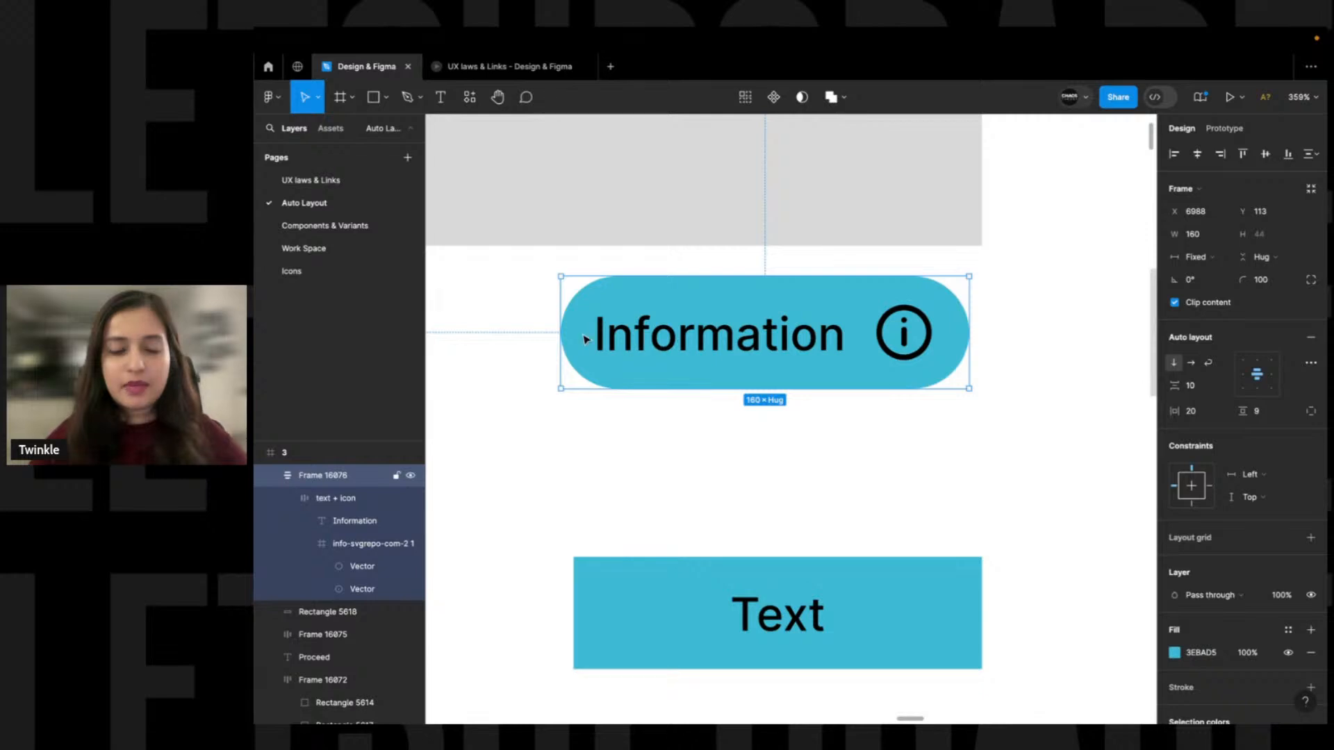
pyautogui.doubleClick(710, 347)
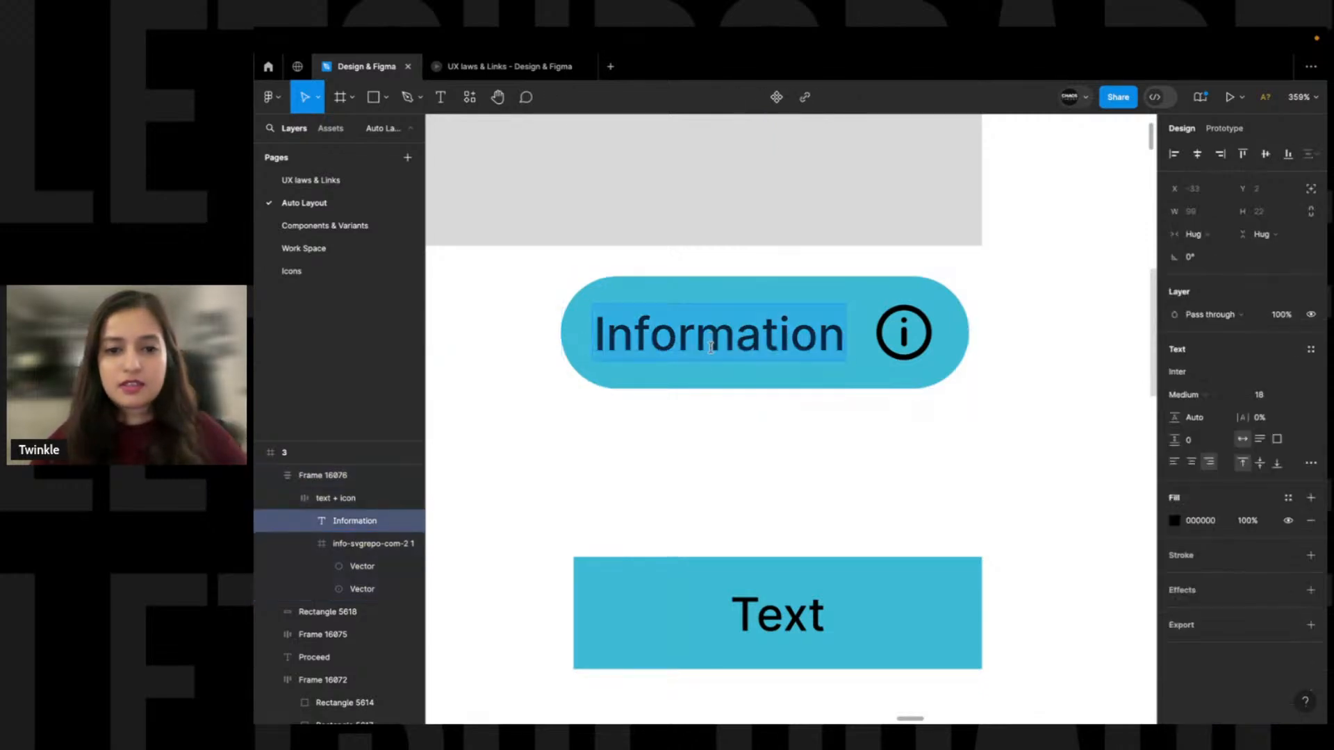
pyautogui.click(690, 443)
pyautogui.click(696, 443)
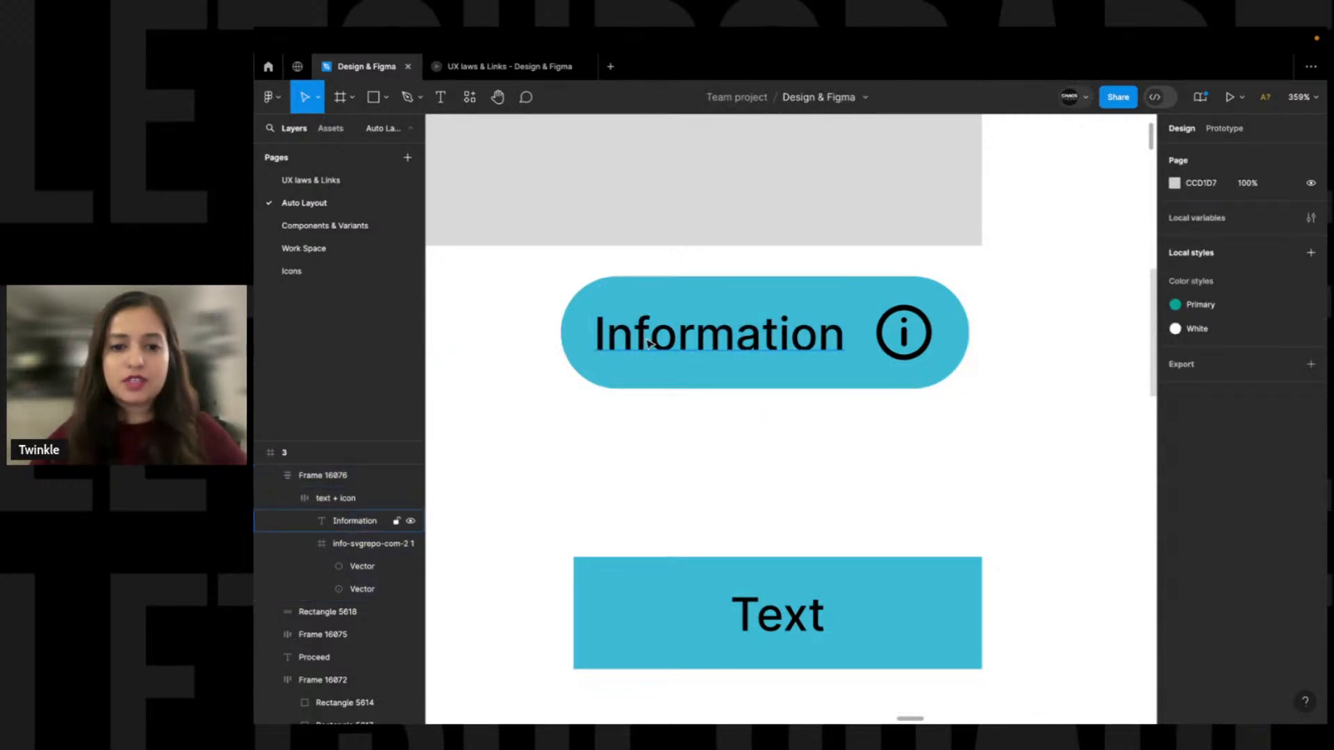
pyautogui.keyDown('super'); pyautogui.click(657, 344); pyautogui.keyUp('super')
pyautogui.doubleClick(657, 343)
pyautogui.click(696, 432)
pyautogui.click(690, 432)
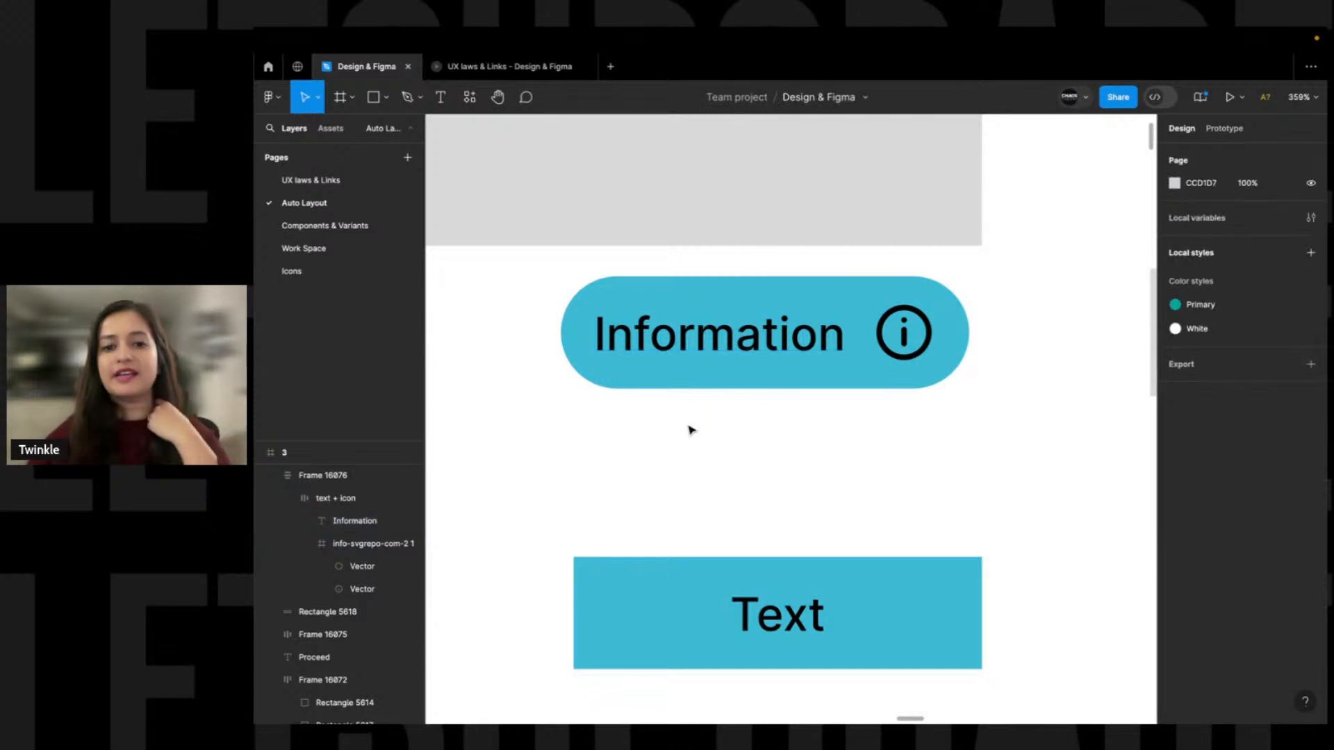
pyautogui.click(687, 343)
pyautogui.click(613, 444)
# Widen the "Information" button to 180 by extending its left edge outward
pyautogui.click(637, 356)
pyautogui.hscroll(-1, 557, 345)
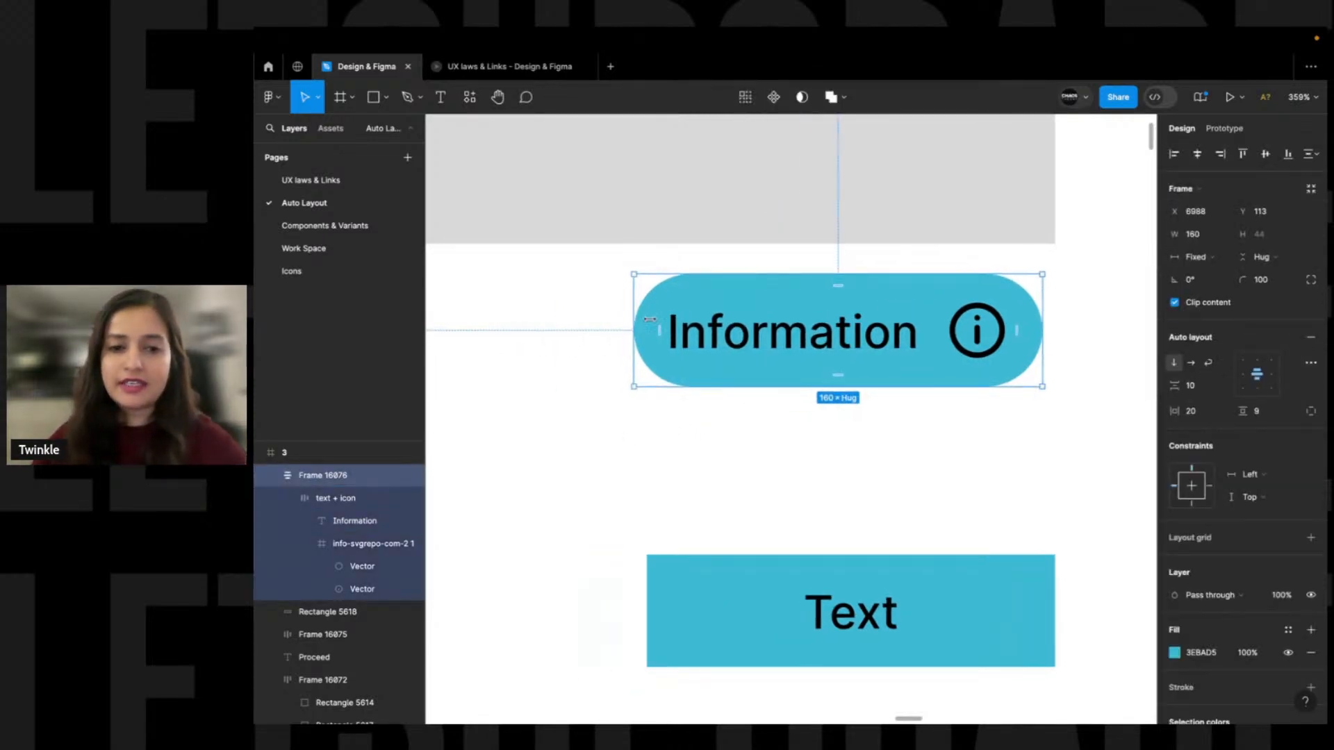
pyautogui.moveTo(621, 329); pyautogui.dragTo(582, 329)
pyautogui.click(587, 426)
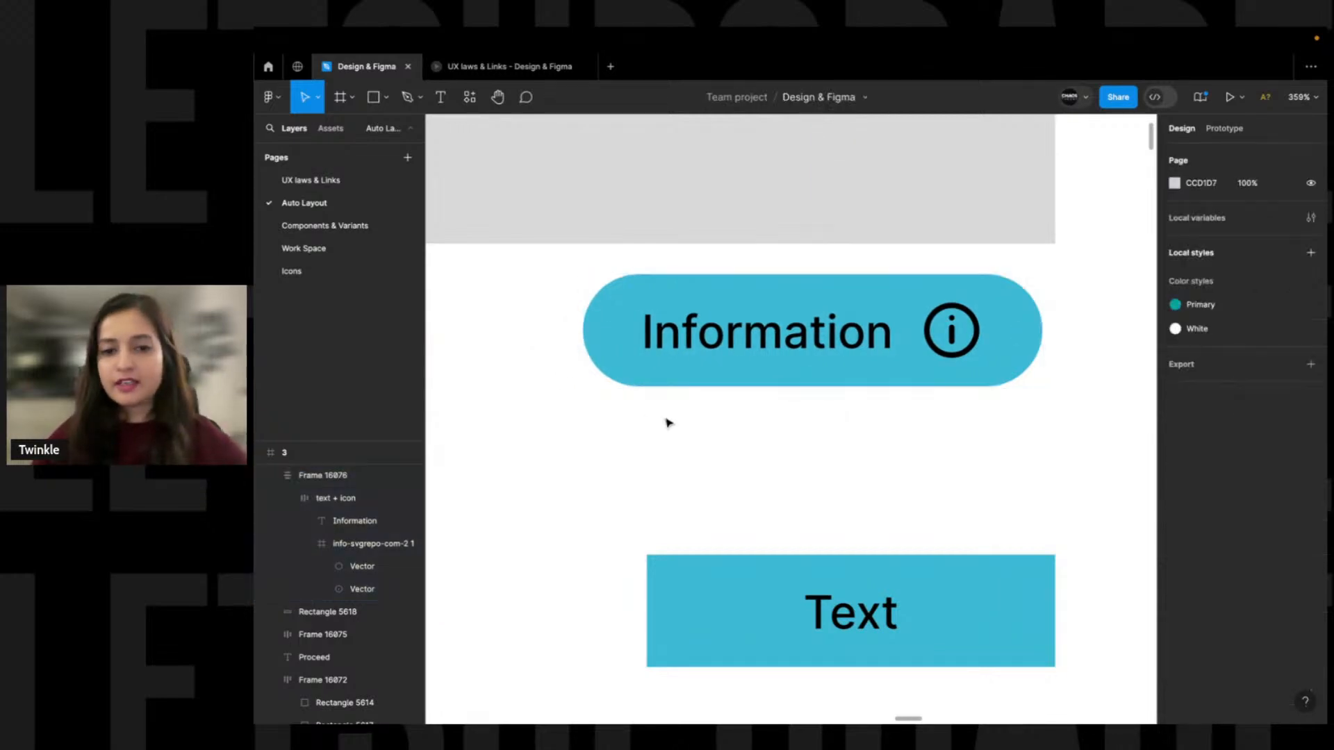
# Shorten the button's label from "Information" to "Info"
pyautogui.hscroll(1, 736, 389)
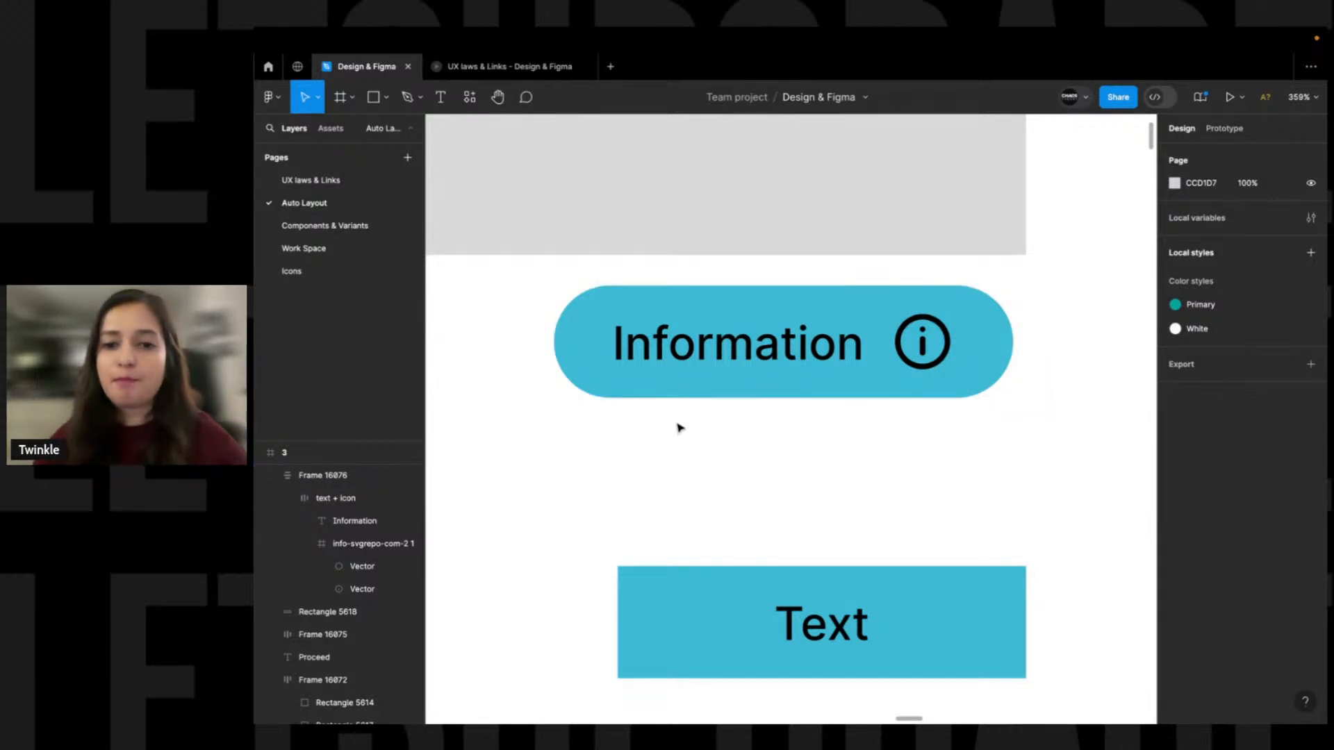
pyautogui.scroll(1, 723, 426)
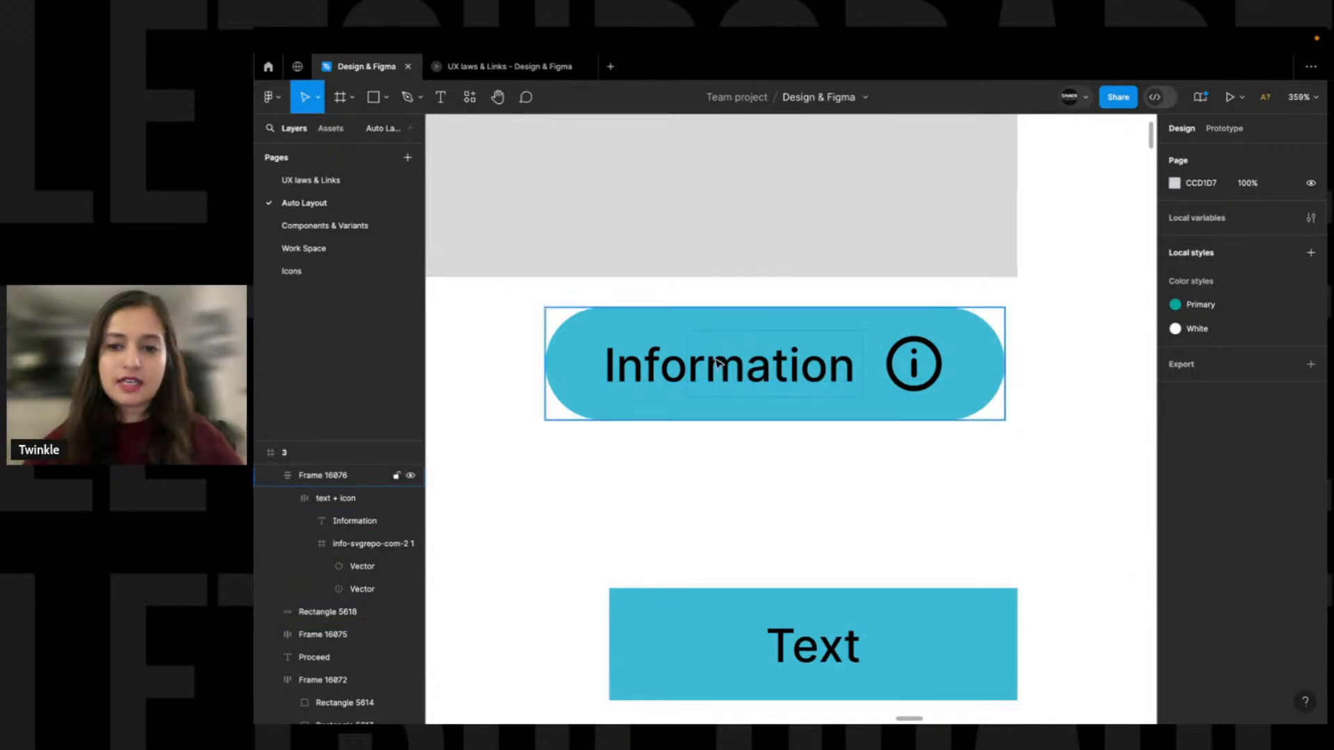
pyautogui.doubleClick(718, 379)
pyautogui.doubleClick(736, 370)
pyautogui.click(699, 368)
pyautogui.moveTo(691, 368); pyautogui.dragTo(931, 389)
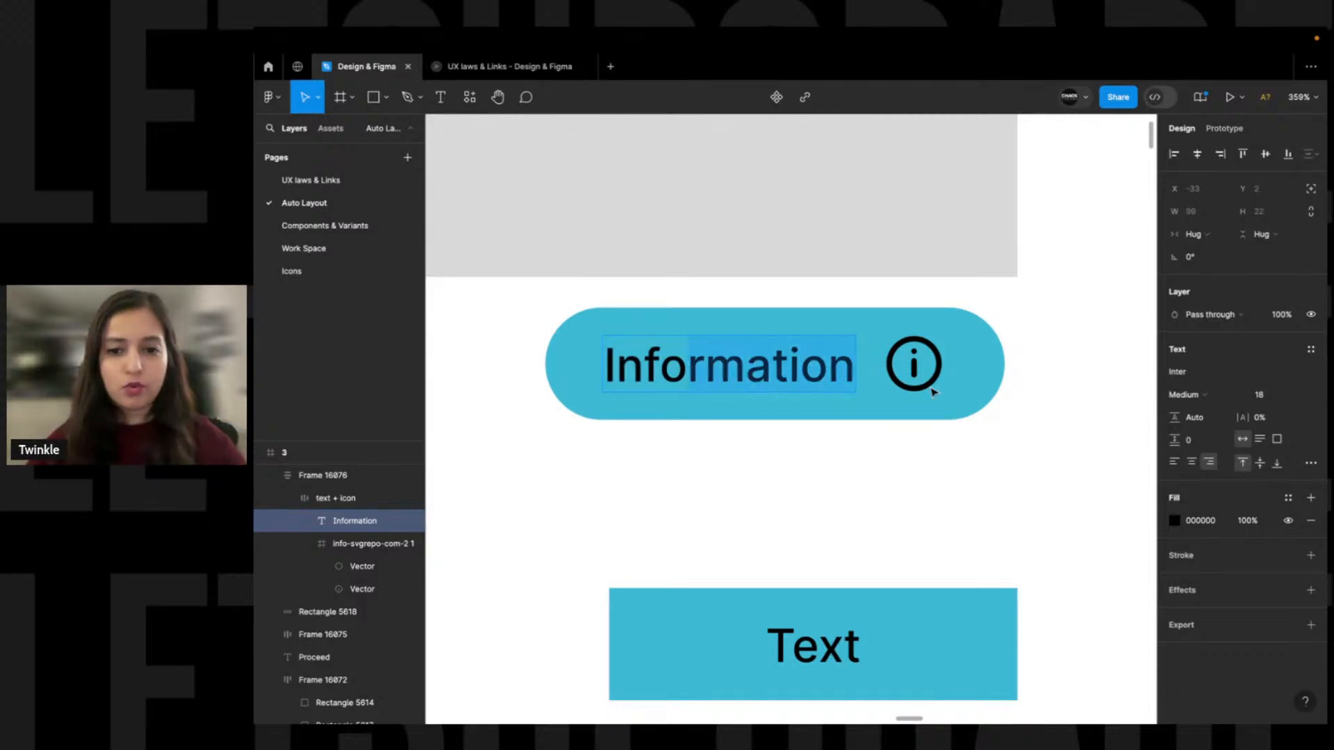
pyautogui.press('BackSpace')
pyautogui.press('Escape')
pyautogui.press('Escape')
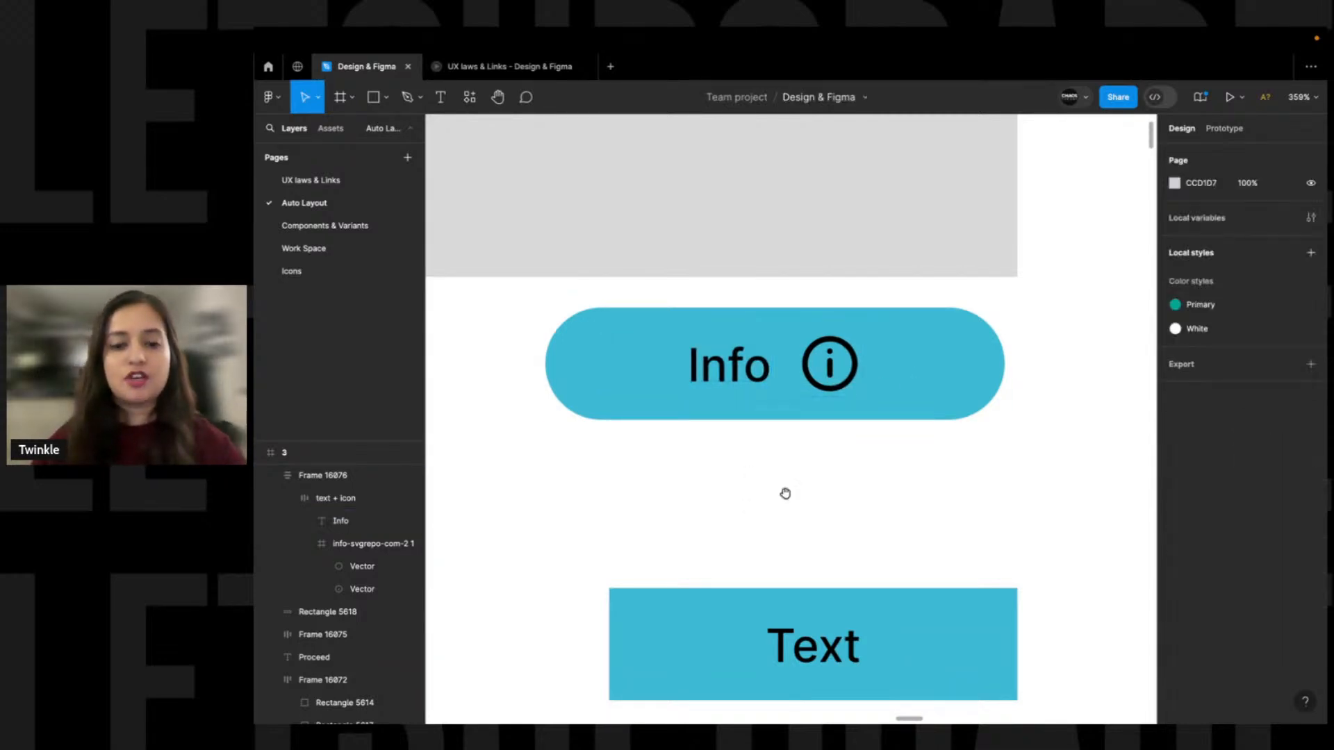
# Examine how the label and icon sit inside the widened "Info" button, alongside the neighbouring buttons
pyautogui.moveTo(785, 494); pyautogui.dragTo(778, 451)
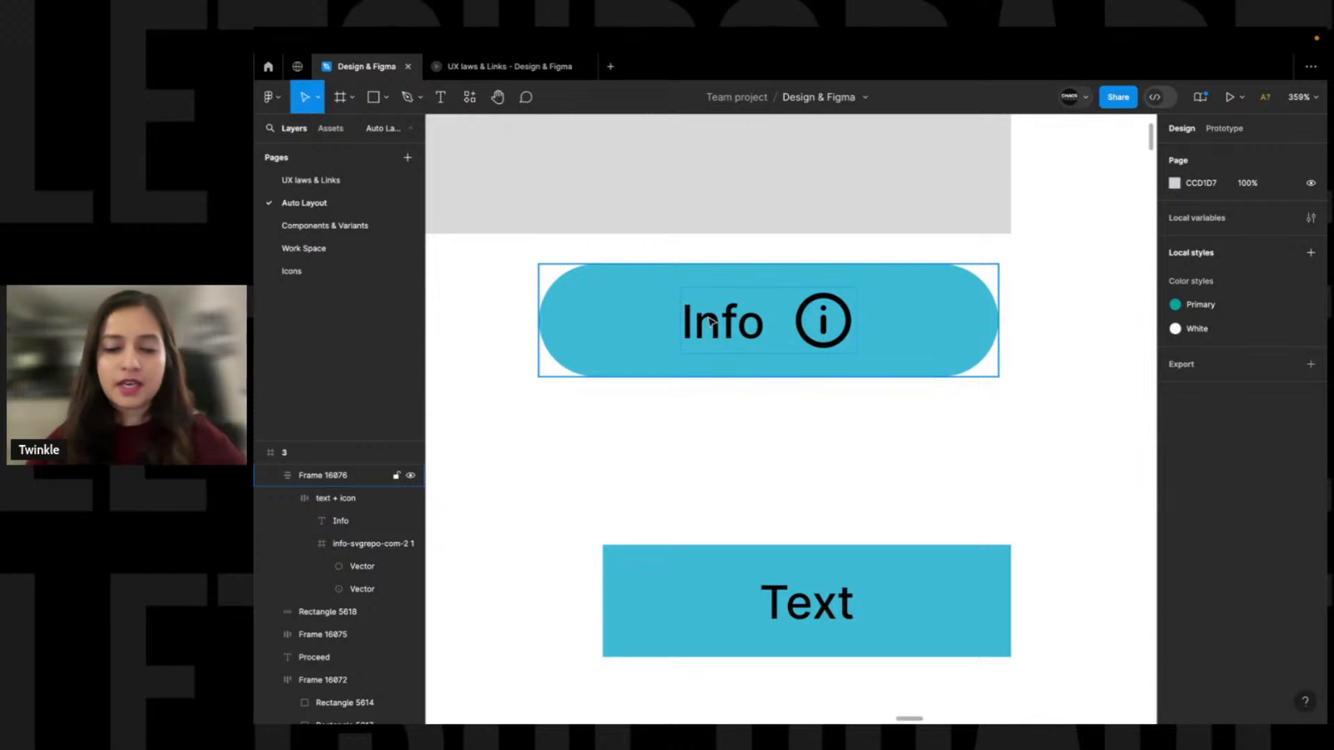
pyautogui.keyDown('super'); pyautogui.click(742, 328); pyautogui.keyUp('super')
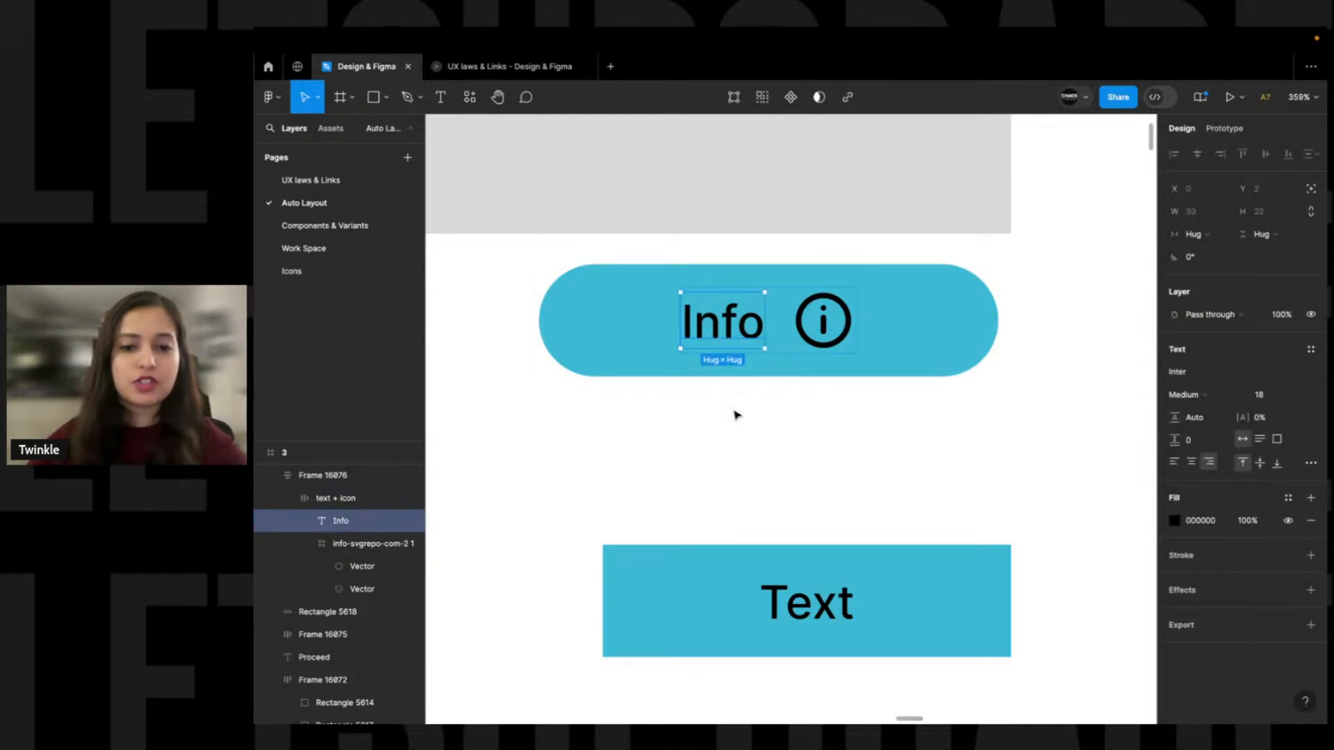
pyautogui.hscroll(2, 735, 414)
pyautogui.scroll(-1, 735, 414)
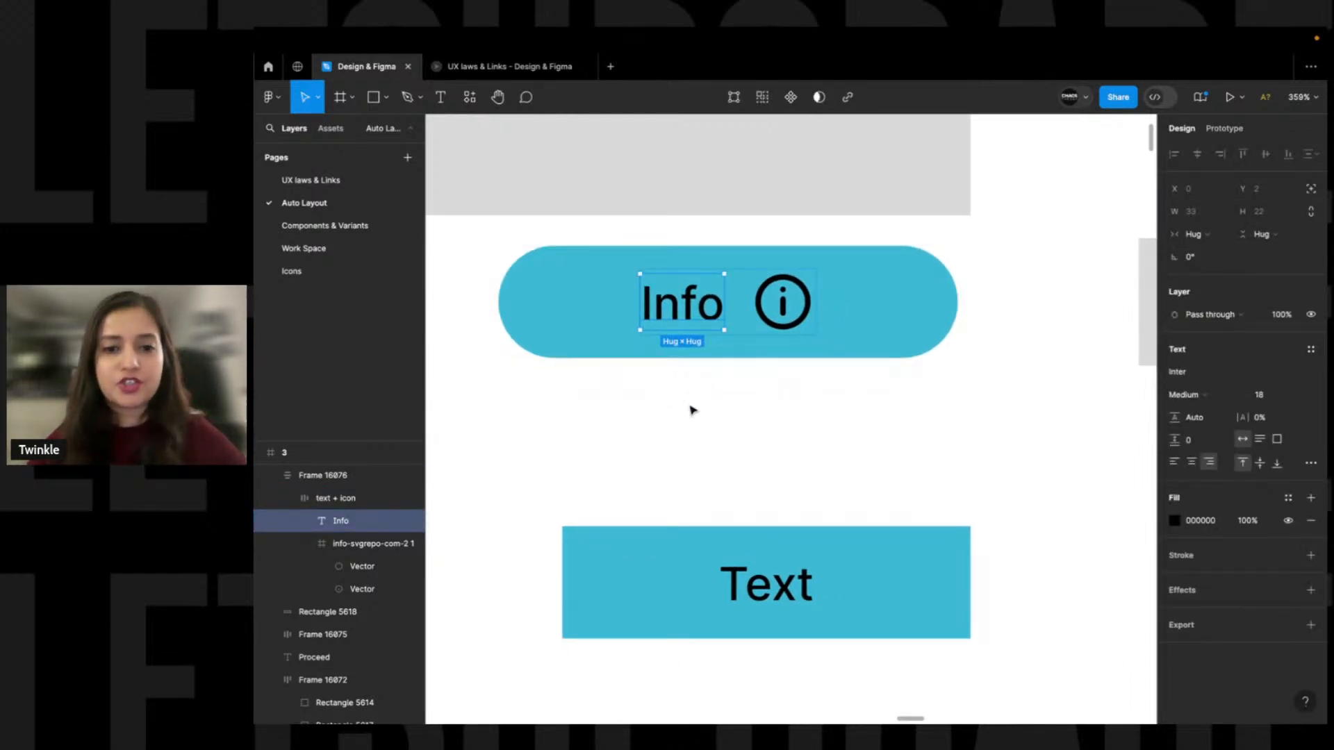
pyautogui.click(634, 394)
pyautogui.moveTo(701, 391); pyautogui.dragTo(733, 419)
pyautogui.scroll(-3, 735, 424)
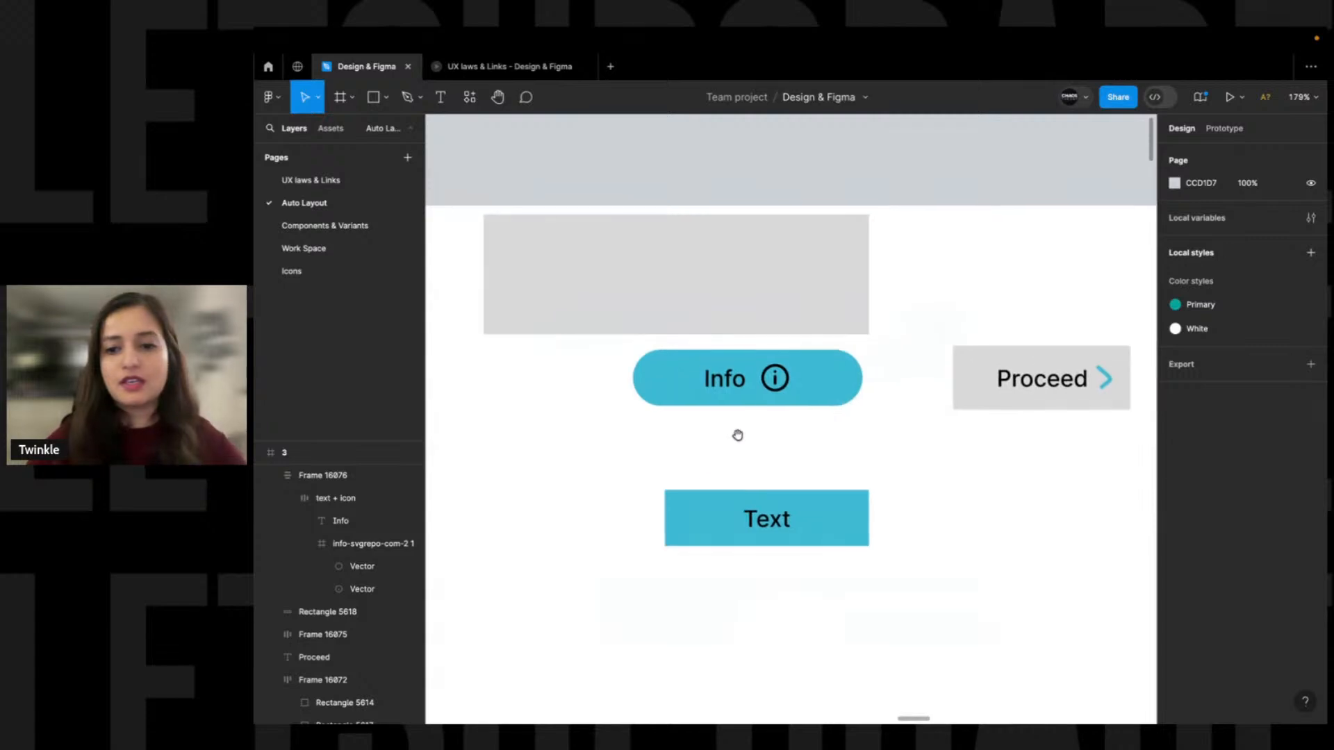
pyautogui.scroll(3, 775, 555)
pyautogui.scroll(2, 973, 556)
pyautogui.hscroll(-1, 973, 556)
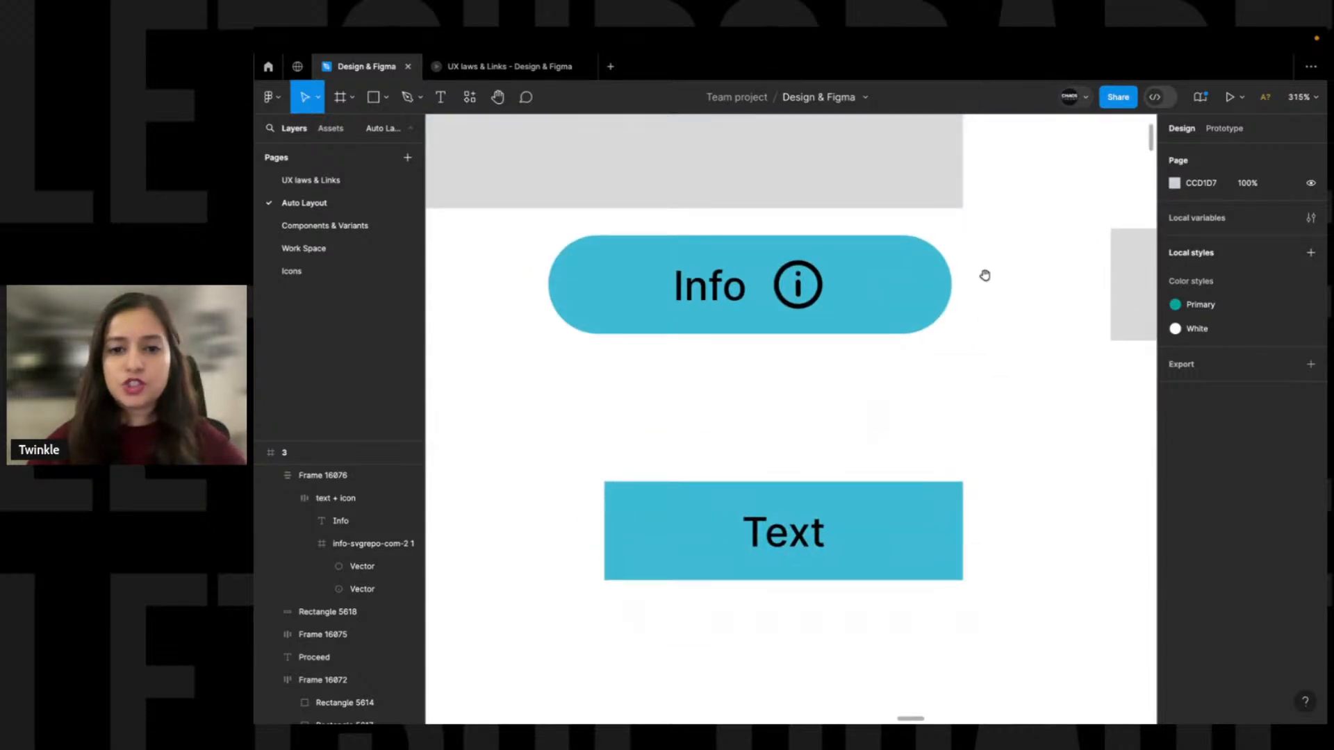
pyautogui.scroll(2, 978, 283)
pyautogui.moveTo(996, 268); pyautogui.dragTo(629, 379)
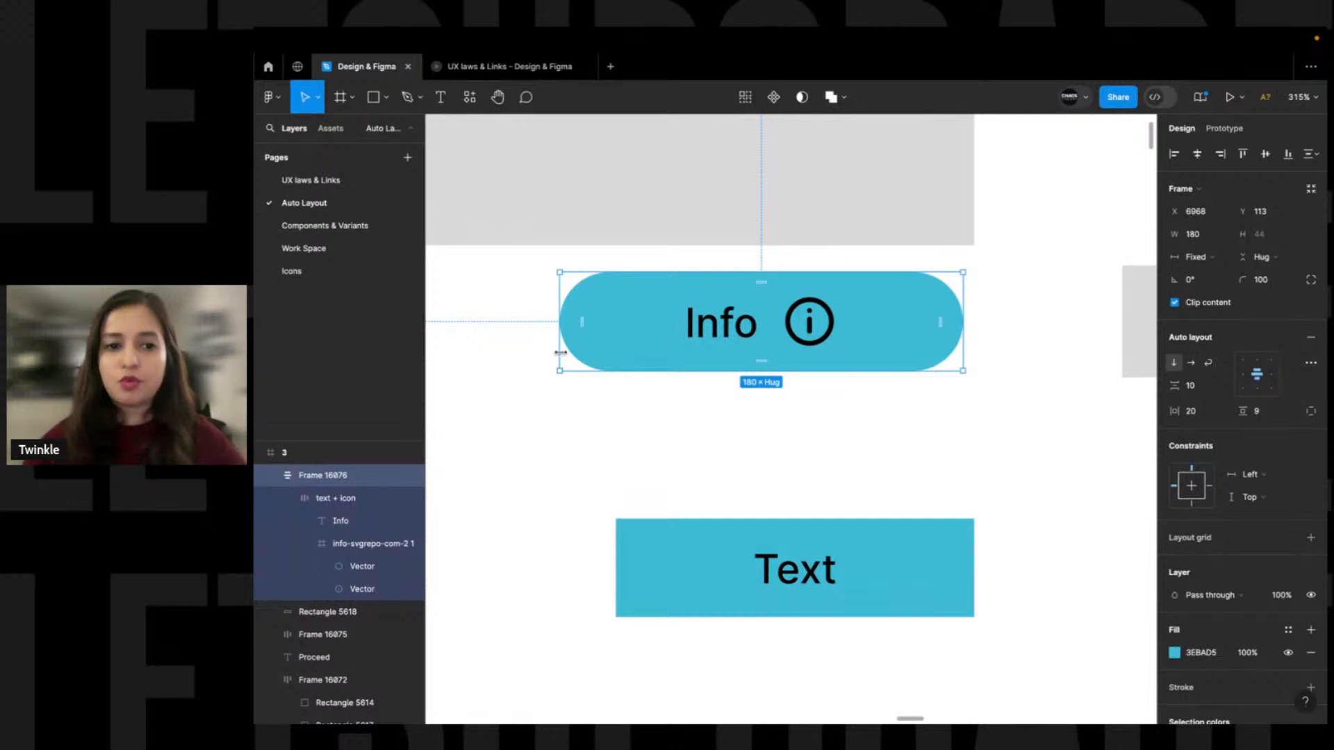
pyautogui.click(514, 370)
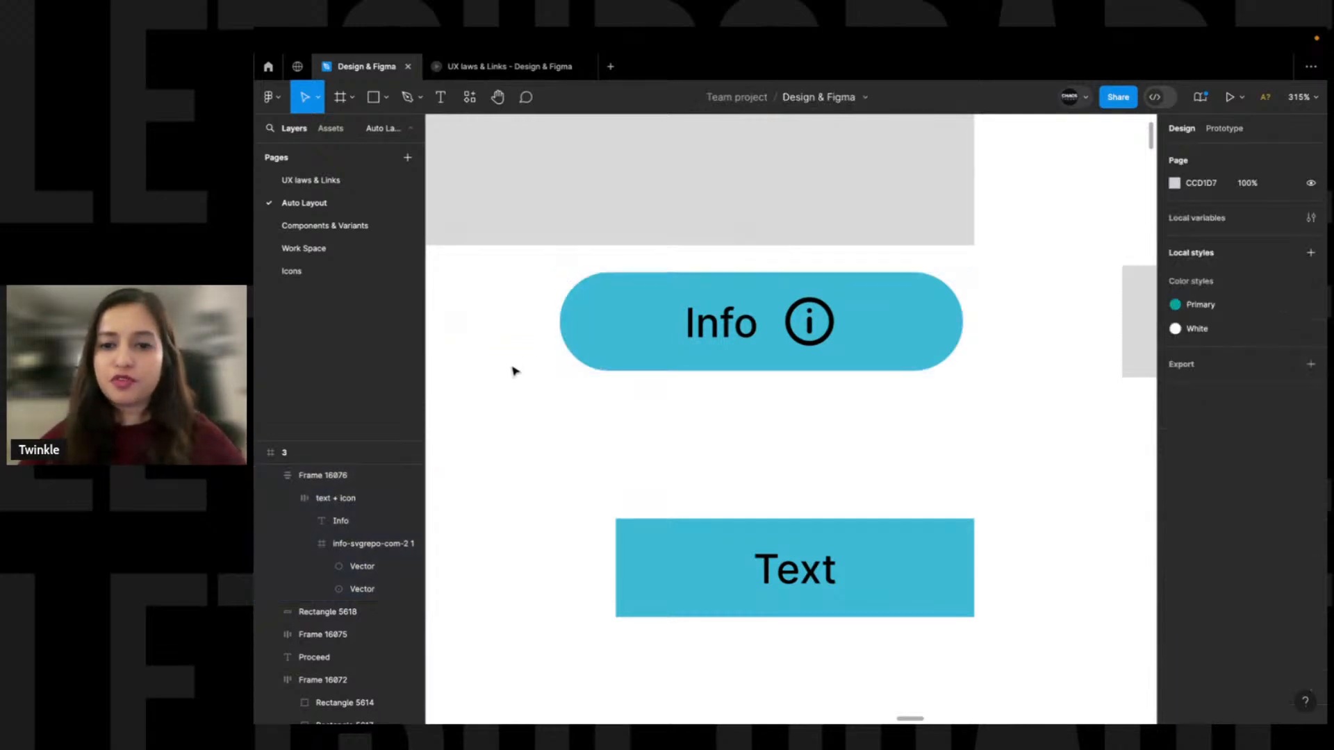
pyautogui.moveTo(517, 255); pyautogui.dragTo(995, 401)
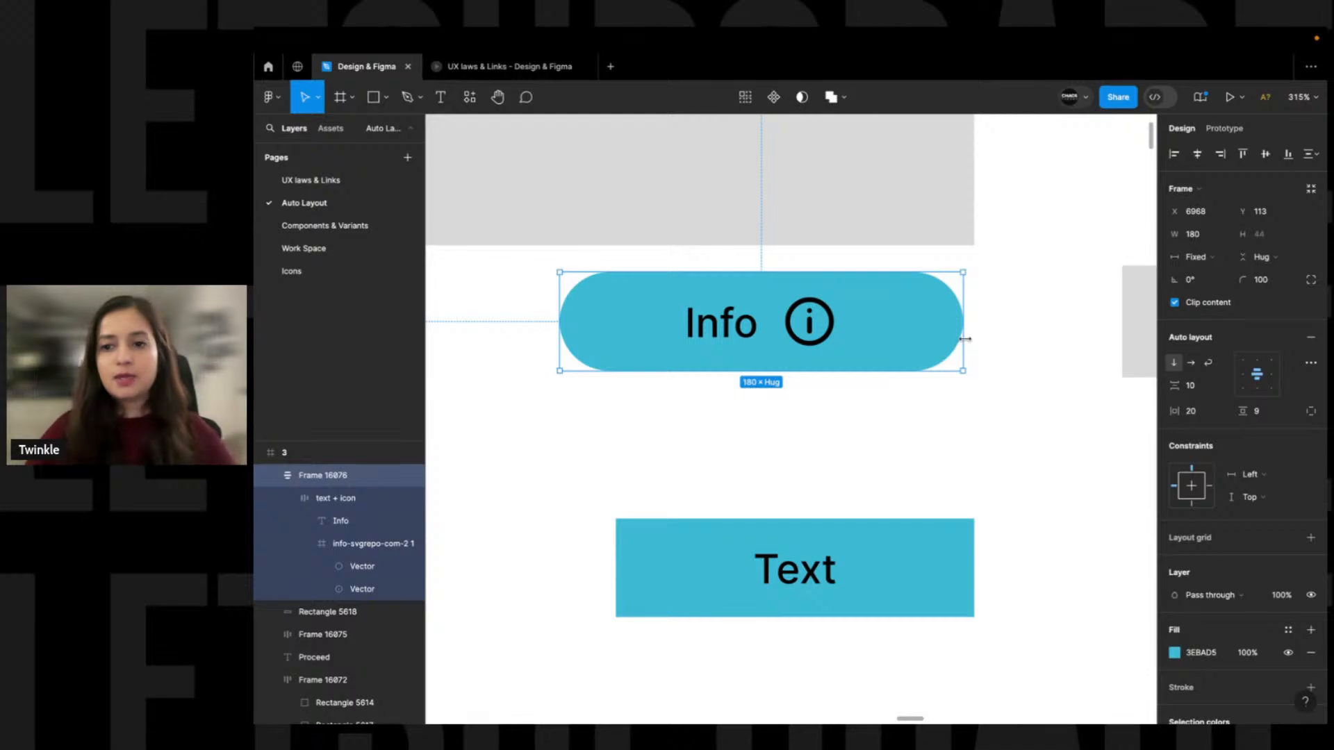
pyautogui.click(995, 337)
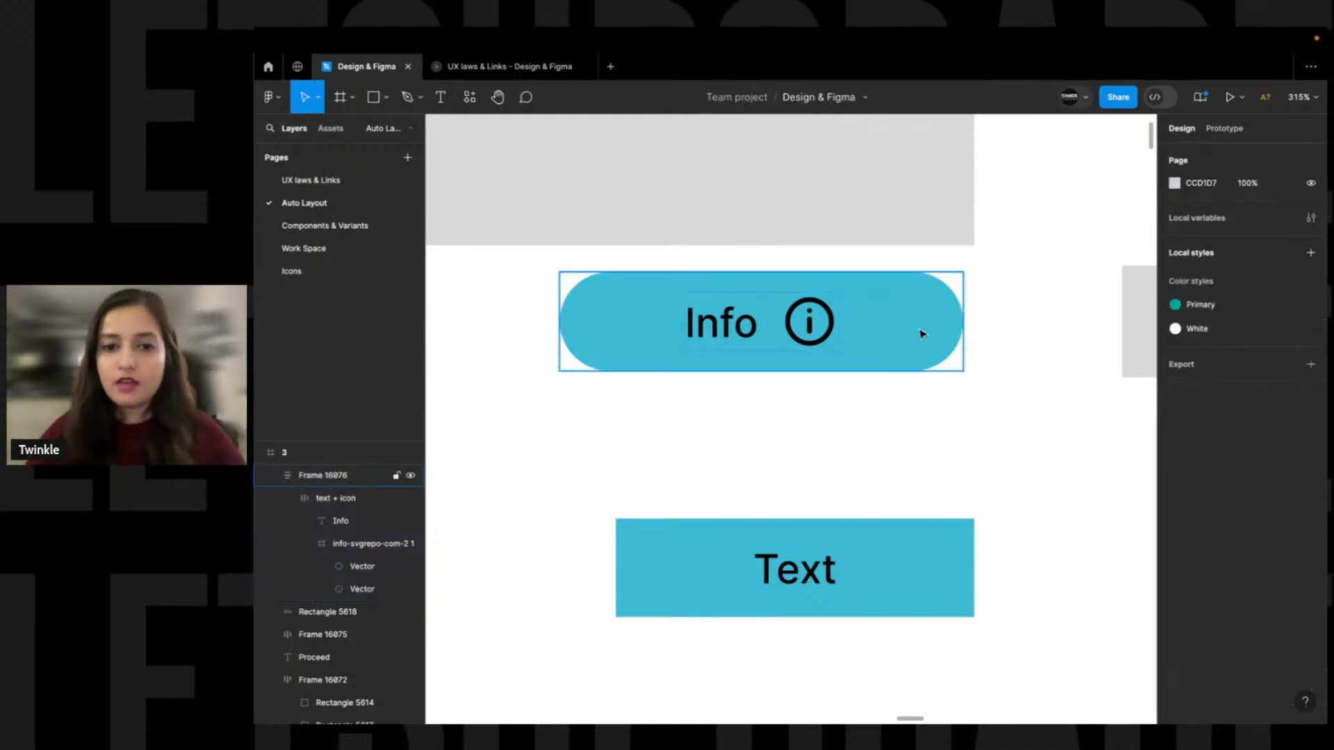
# Narrow the Info button to a width of about 128
pyautogui.scroll(1, 903, 343)
pyautogui.click(886, 345)
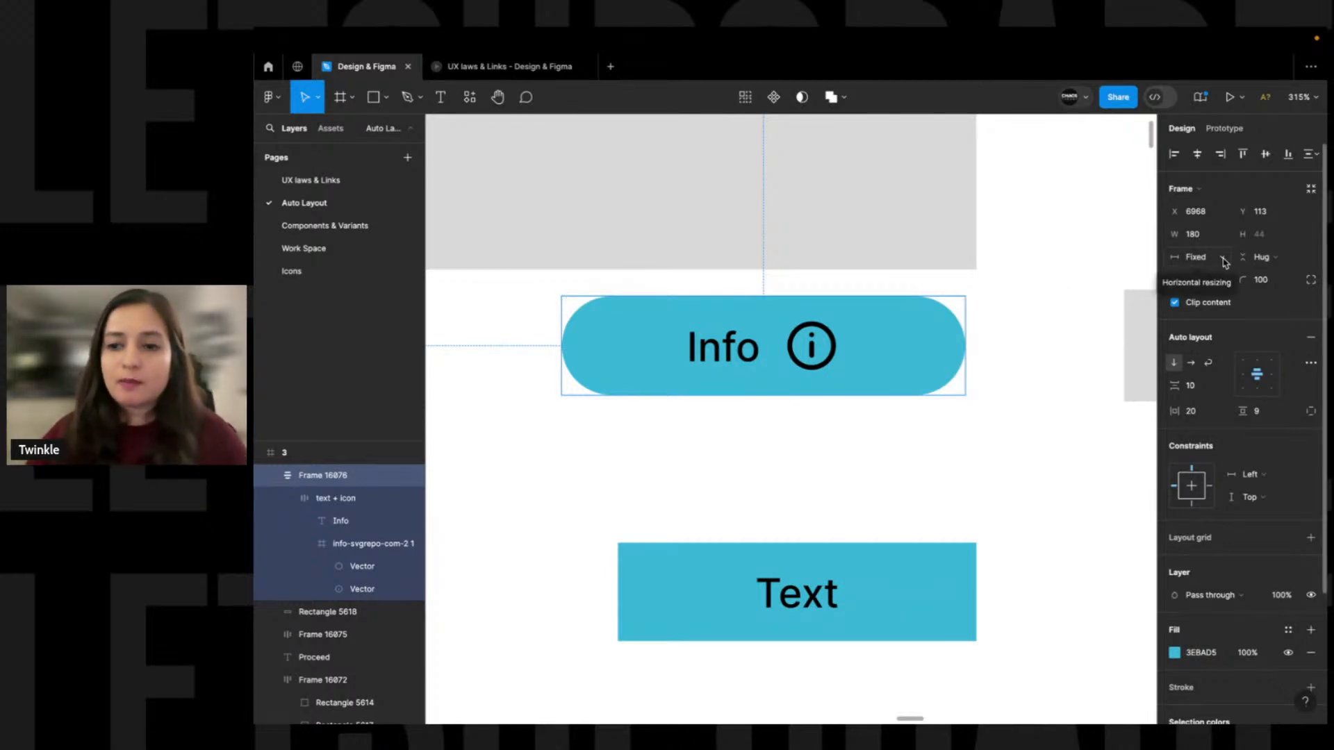
pyautogui.click(1013, 316)
pyautogui.scroll(1, 972, 317)
pyautogui.moveTo(971, 317); pyautogui.dragTo(583, 459)
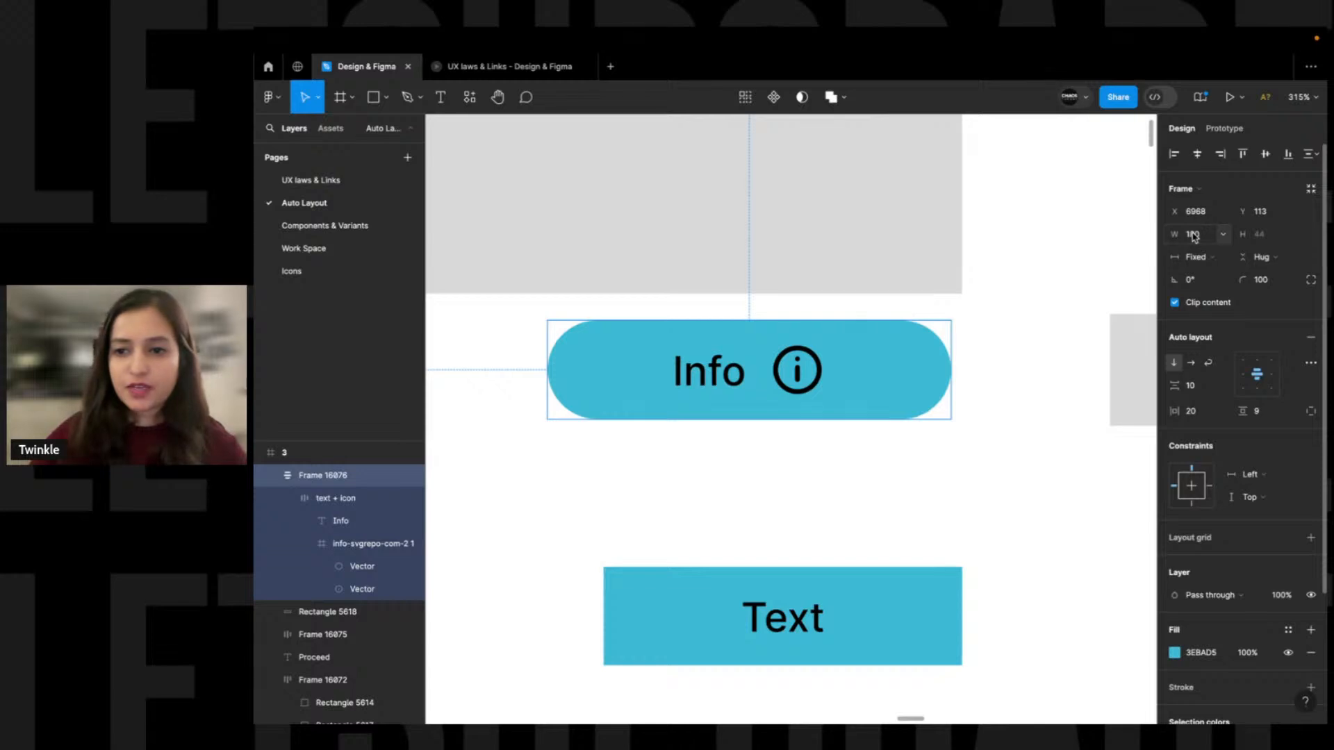
pyautogui.moveTo(950, 361); pyautogui.dragTo(835, 358)
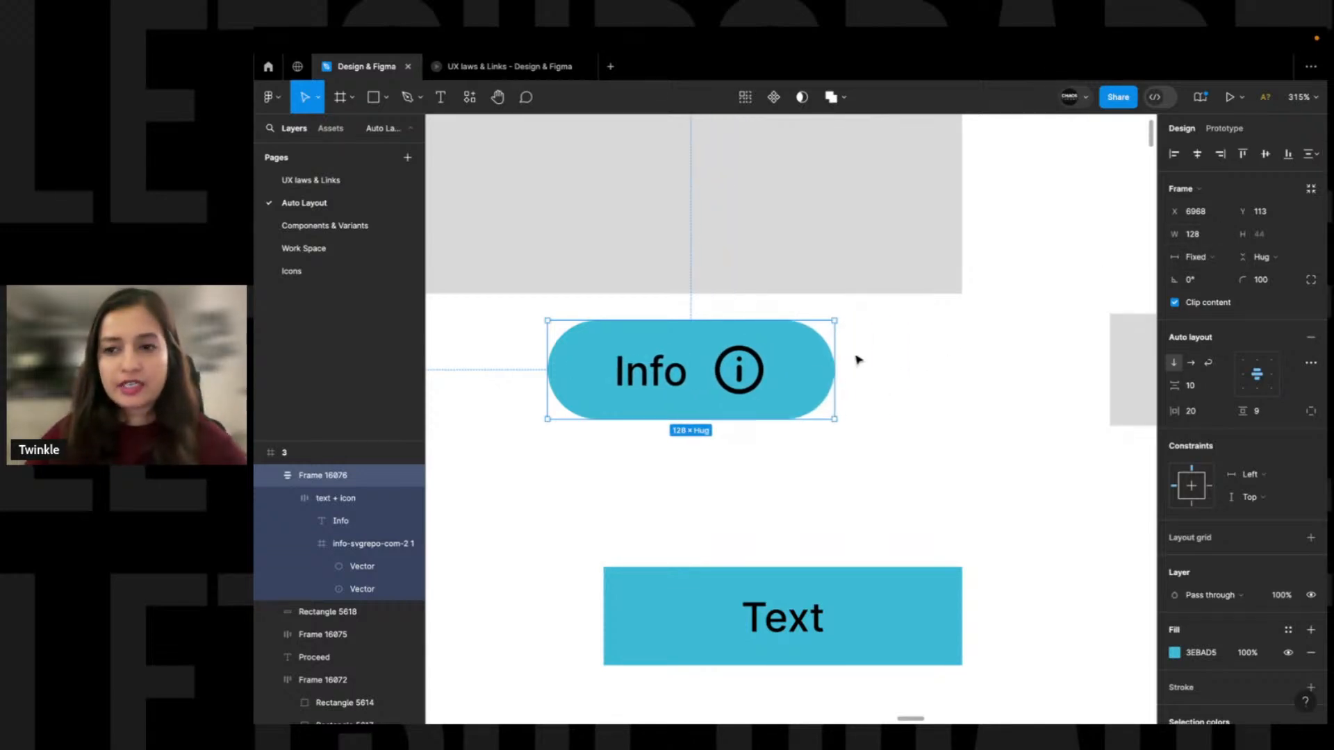
pyautogui.click(910, 384)
pyautogui.click(832, 380)
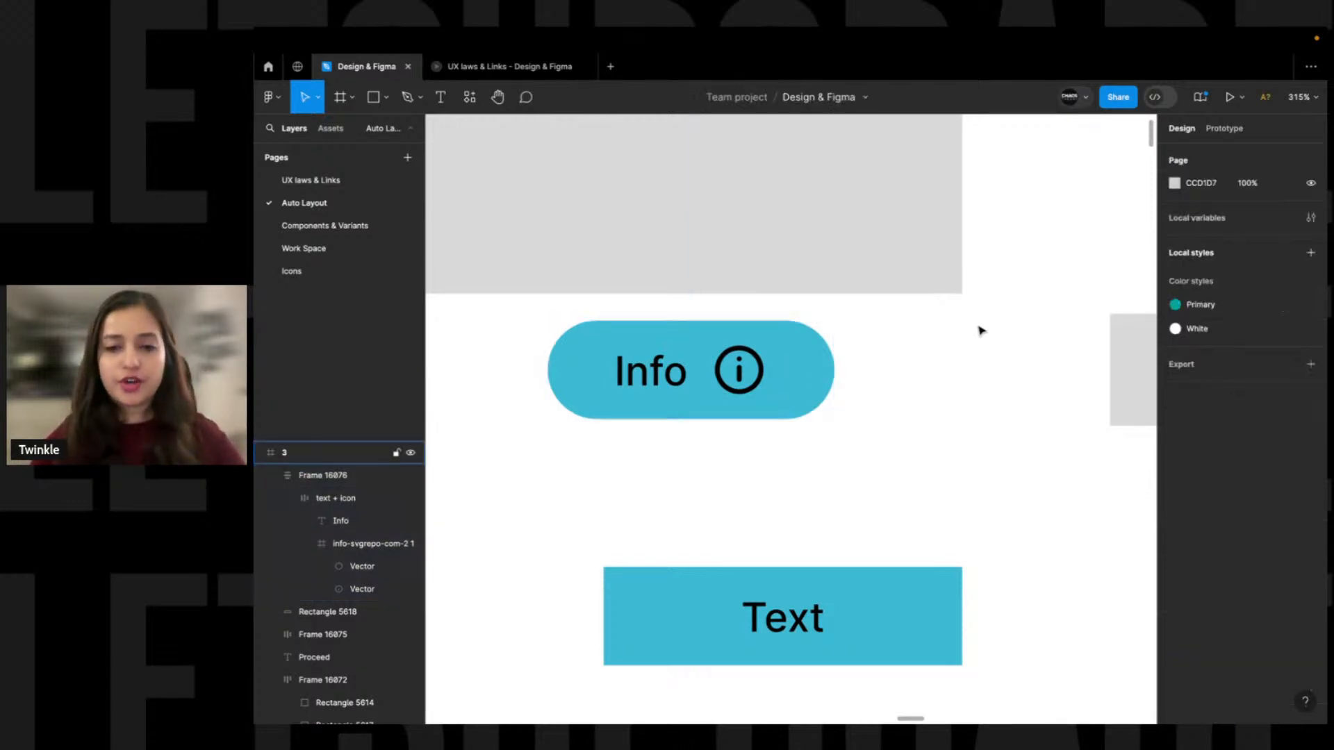
# Undo the last width change of the Info button
pyautogui.hotkey('ctrl', 'z')
pyautogui.hotkey('ctrl', 'z')
pyautogui.hotkey('ctrl', 'z')
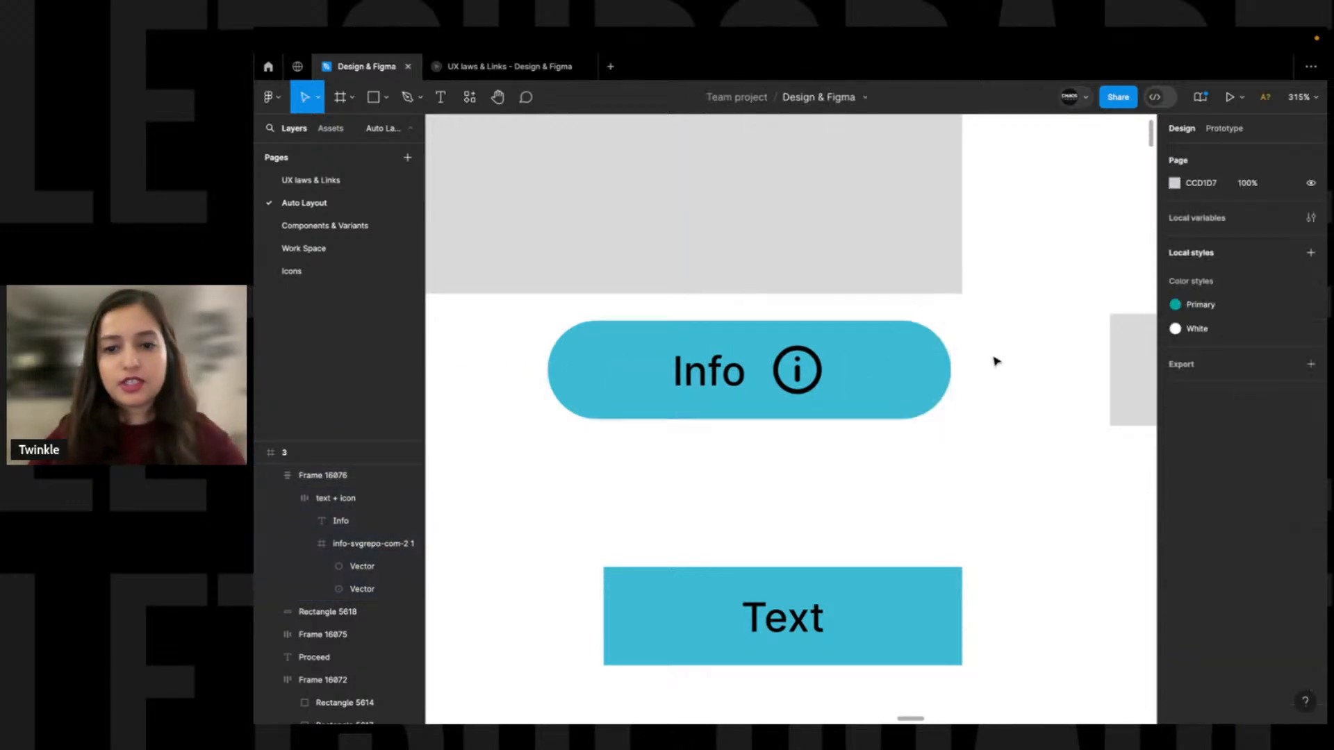
# Keep the Info button's horizontal resizing at fixed width and add a minimum width of 160
pyautogui.click(1225, 260)
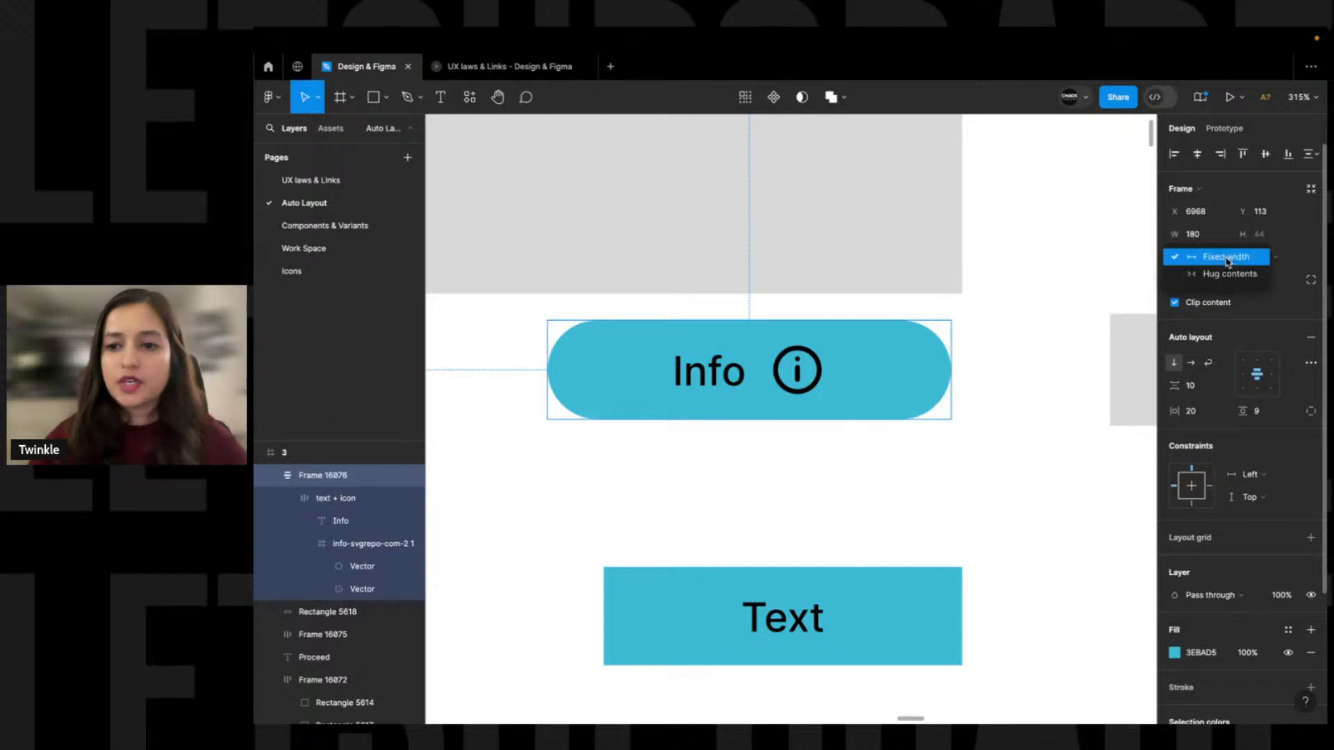
pyautogui.click(1226, 258)
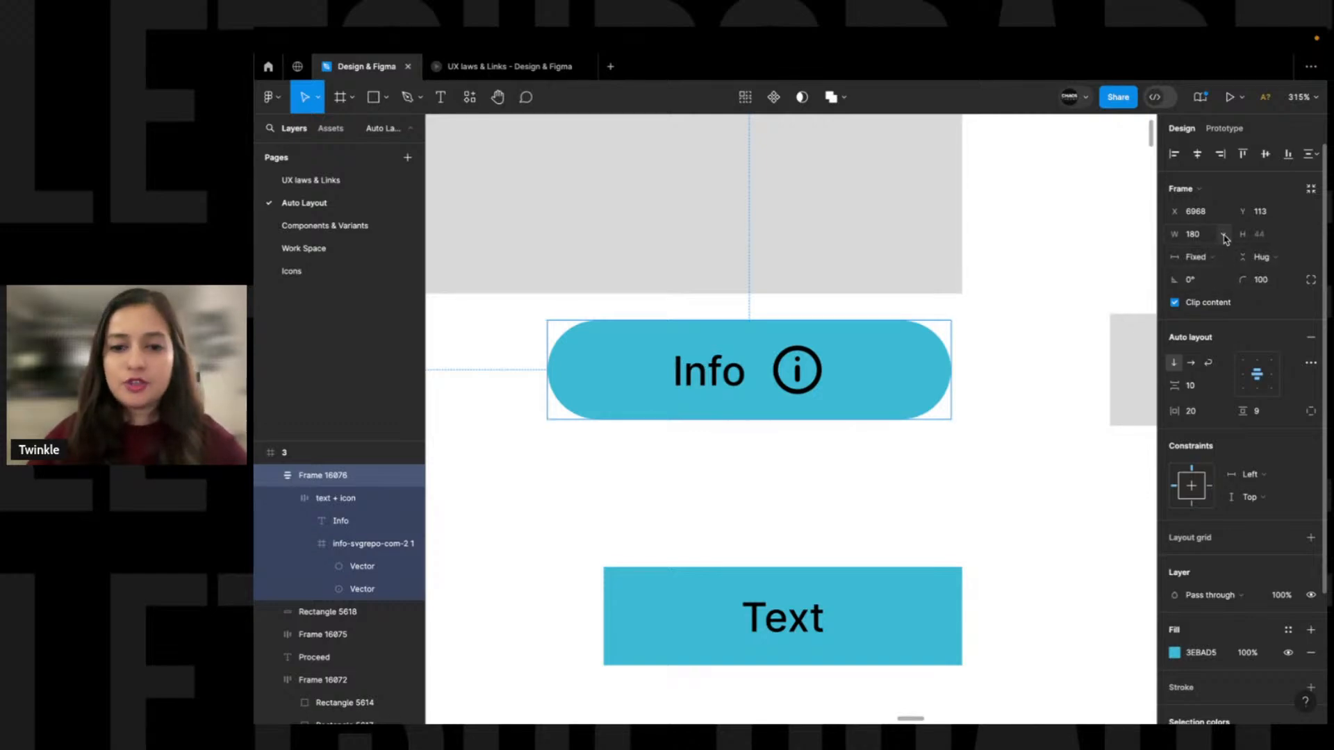
pyautogui.click(1224, 238)
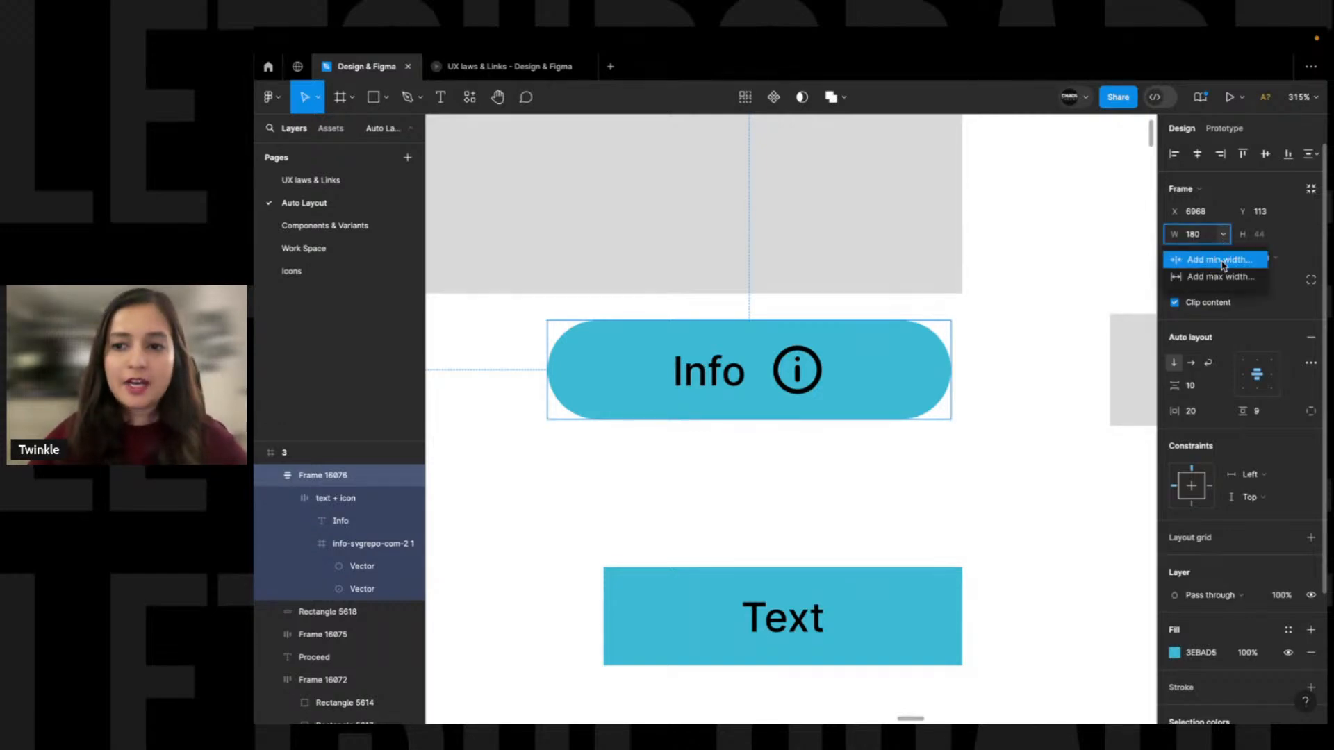
pyautogui.click(1221, 260)
pyautogui.write('1')
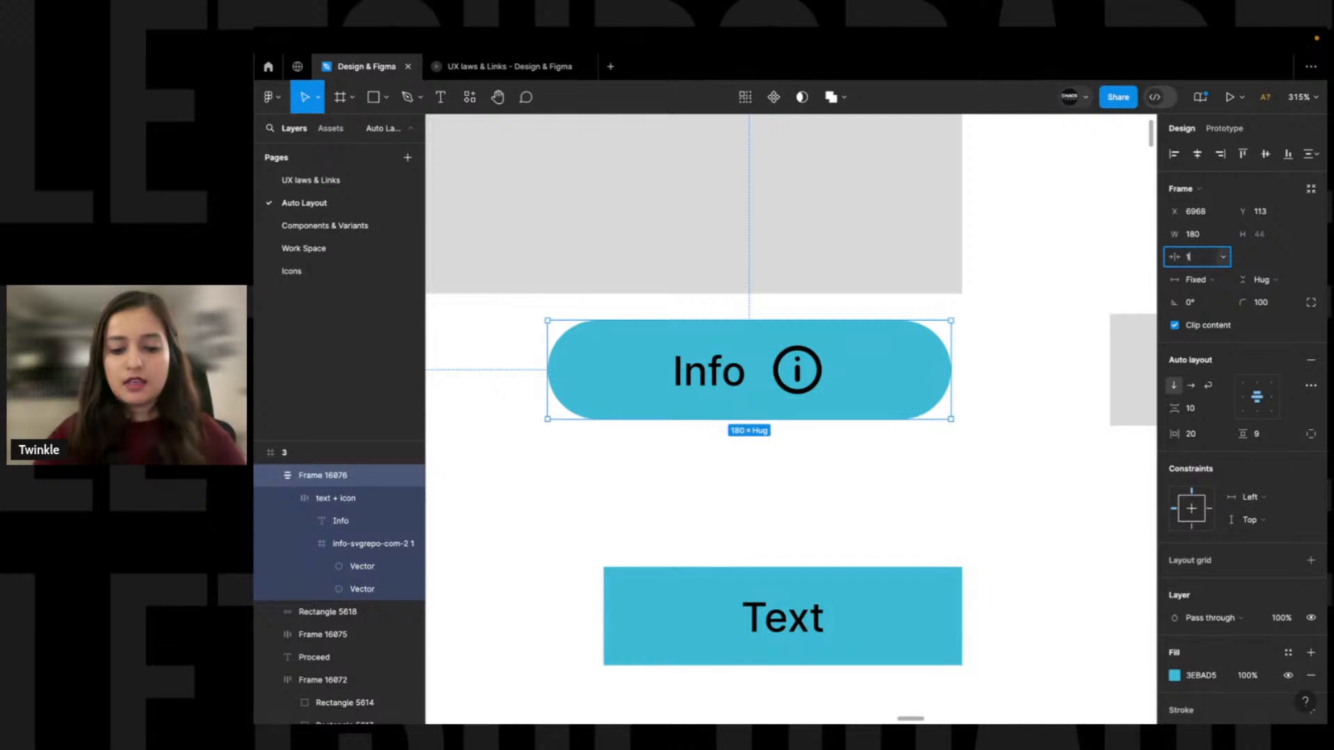
pyautogui.write('60')
pyautogui.press('Return')
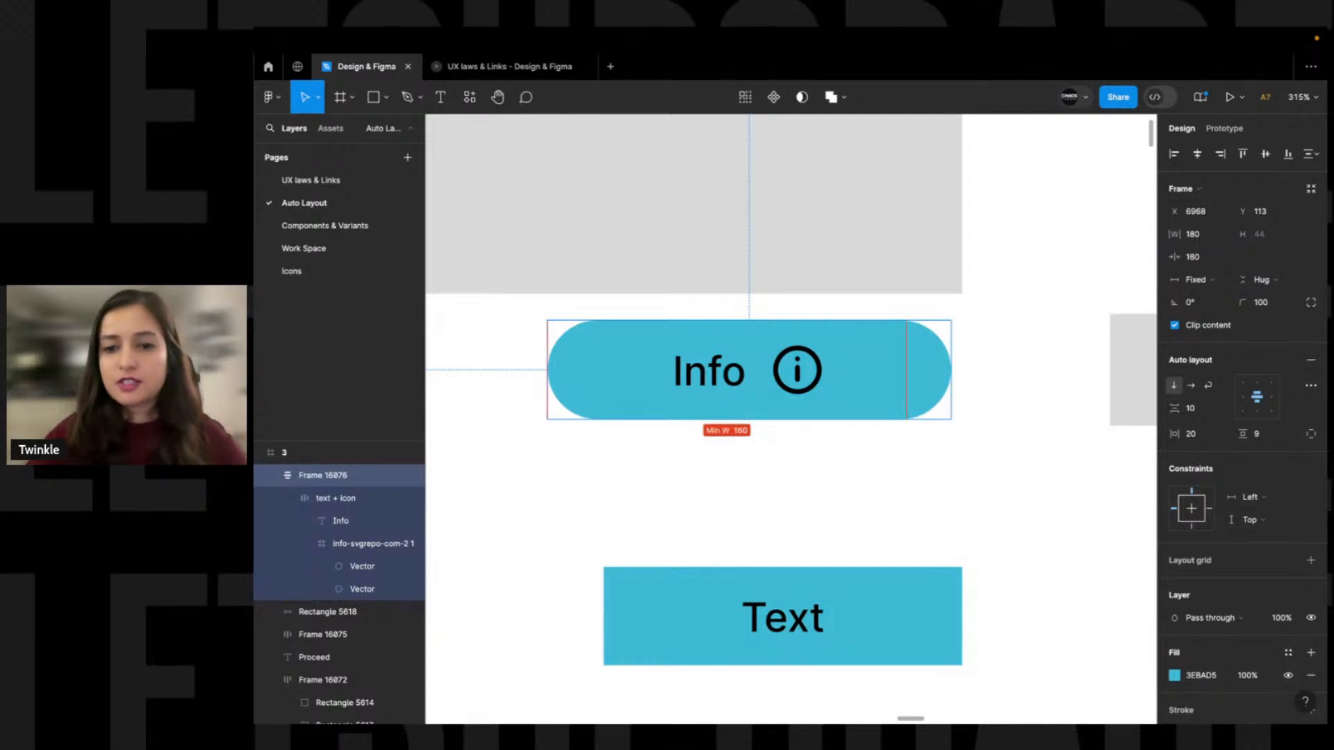
# Shrink the Info button horizontally to its minimum width of 160
pyautogui.click(978, 368)
pyautogui.click(949, 371)
pyautogui.moveTo(950, 370)
pyautogui.mouseDown()
pyautogui.moveTo(799, 382)
pyautogui.moveTo(962, 381)
pyautogui.moveTo(717, 384)
pyautogui.mouseUp()
pyautogui.moveTo(918, 399)
pyautogui.mouseDown()
pyautogui.moveTo(757, 372)
pyautogui.moveTo(952, 381)
pyautogui.moveTo(906, 376)
pyautogui.mouseUp()
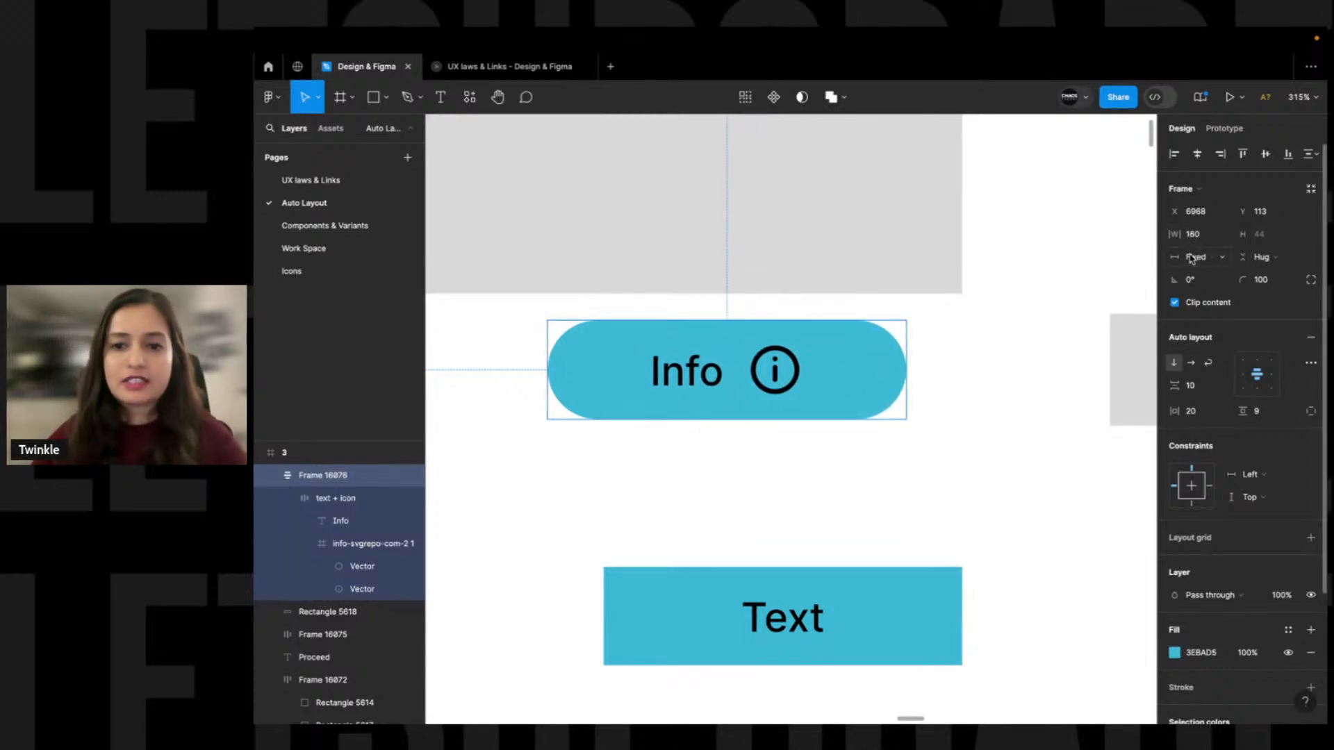
pyautogui.click(914, 327)
pyautogui.moveTo(952, 310); pyautogui.dragTo(576, 438)
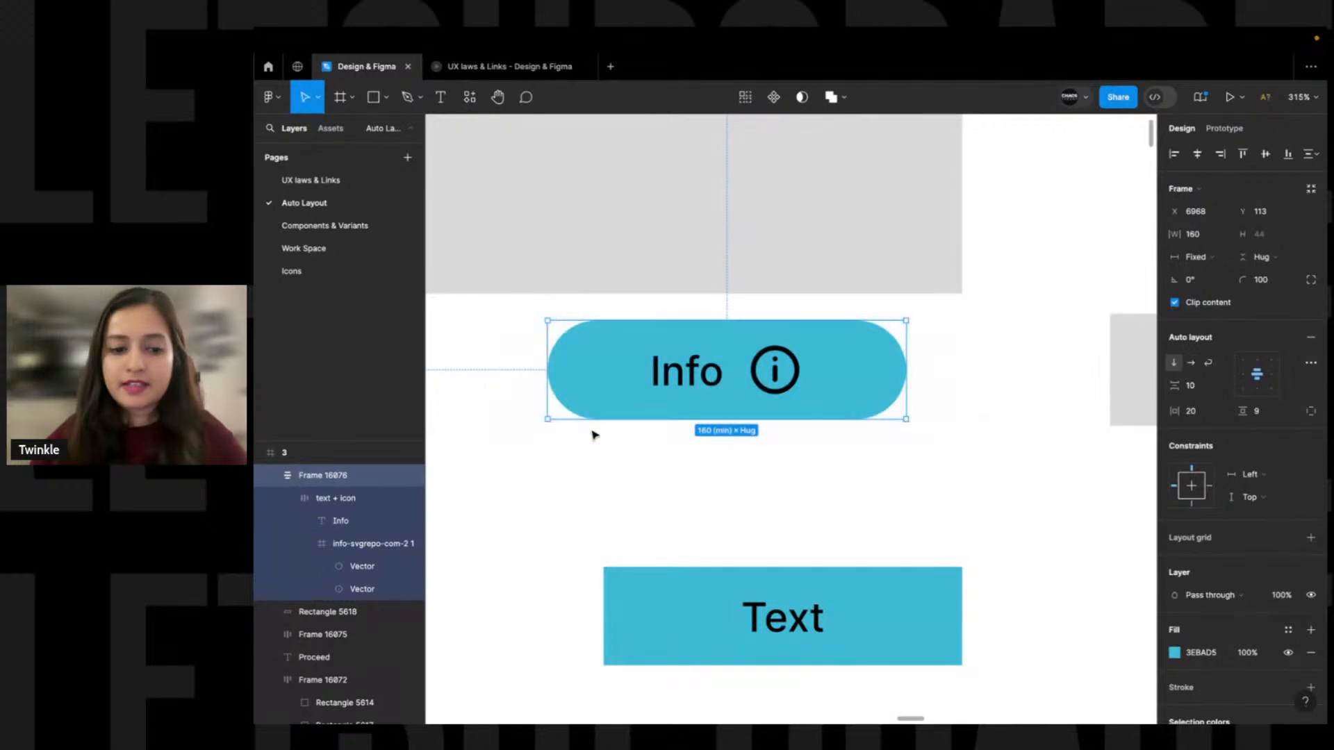
# Move the Info button down to Y 156, just above the Text rectangle, and delete the Text rectangle
pyautogui.scroll(-5, 619, 464)
pyautogui.click(741, 446)
pyautogui.moveTo(724, 398); pyautogui.dragTo(810, 270)
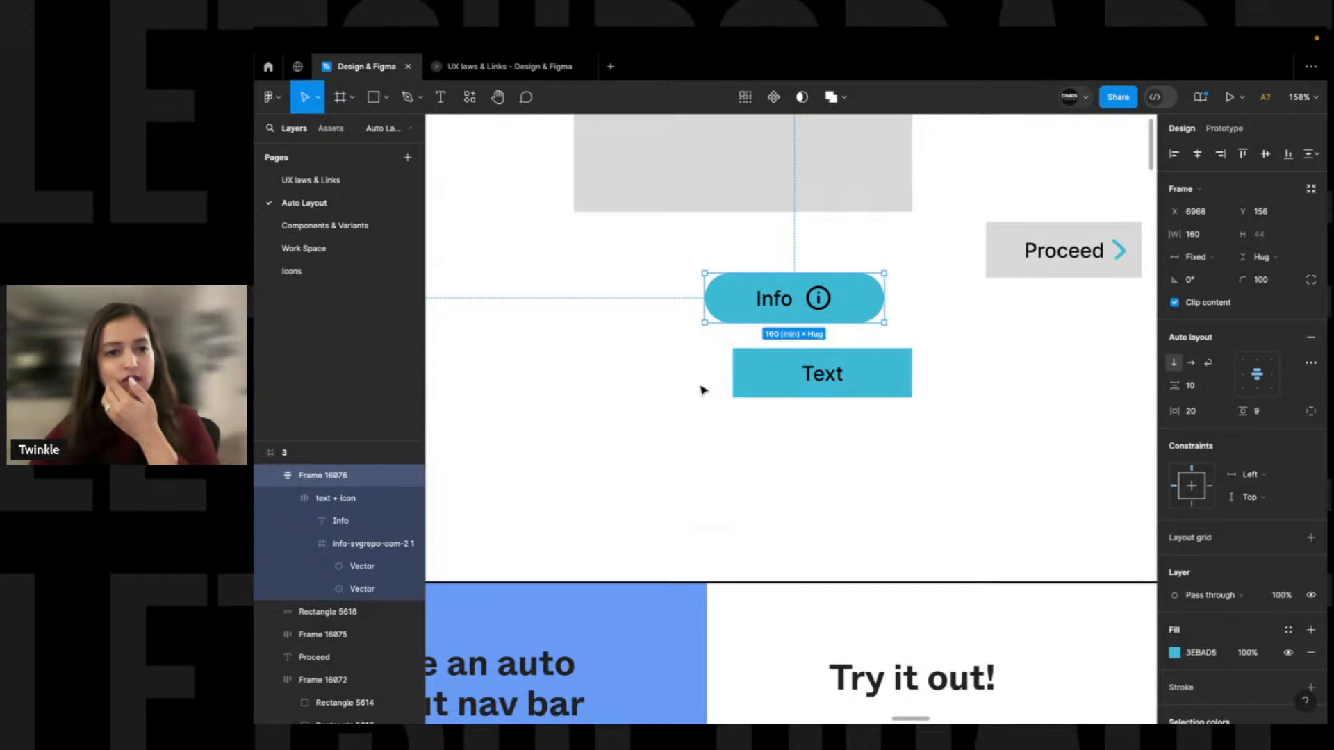
pyautogui.moveTo(708, 402); pyautogui.dragTo(971, 360)
pyautogui.press('Delete')
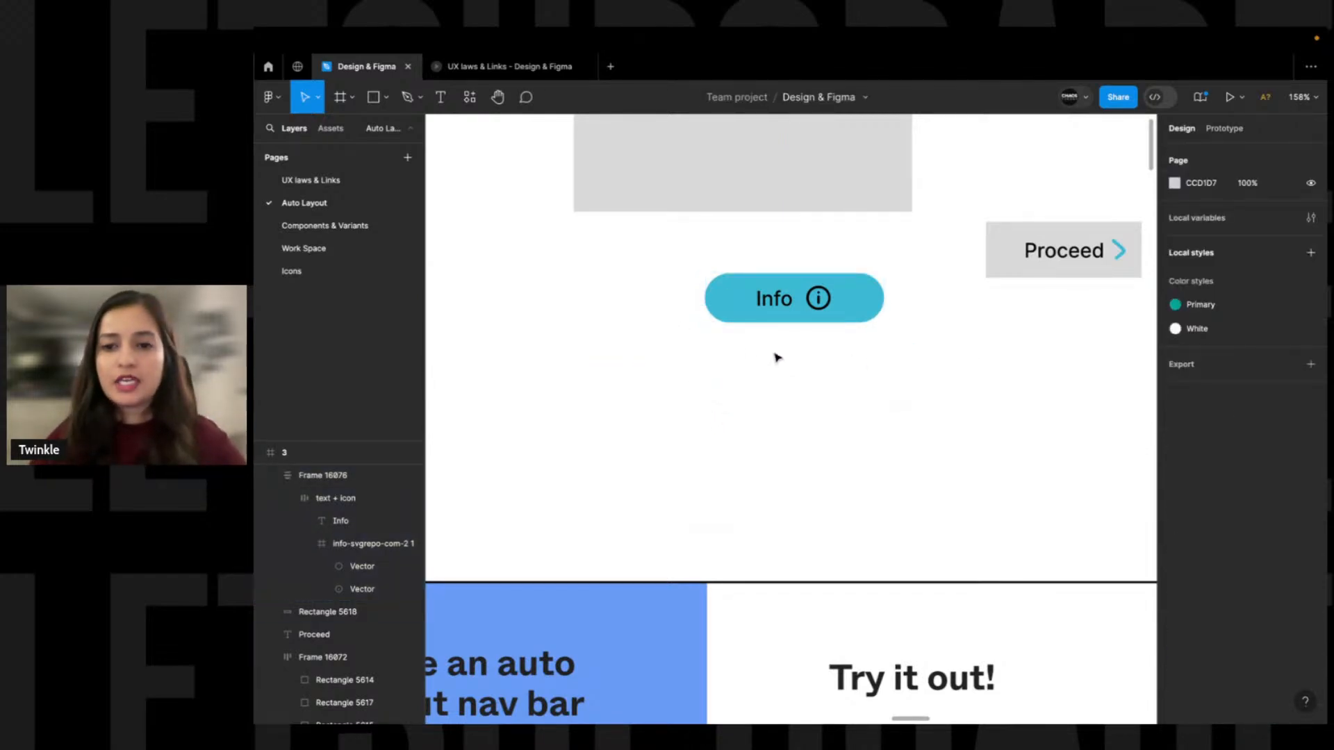
pyautogui.scroll(1, 783, 348)
pyautogui.moveTo(662, 260); pyautogui.dragTo(948, 542)
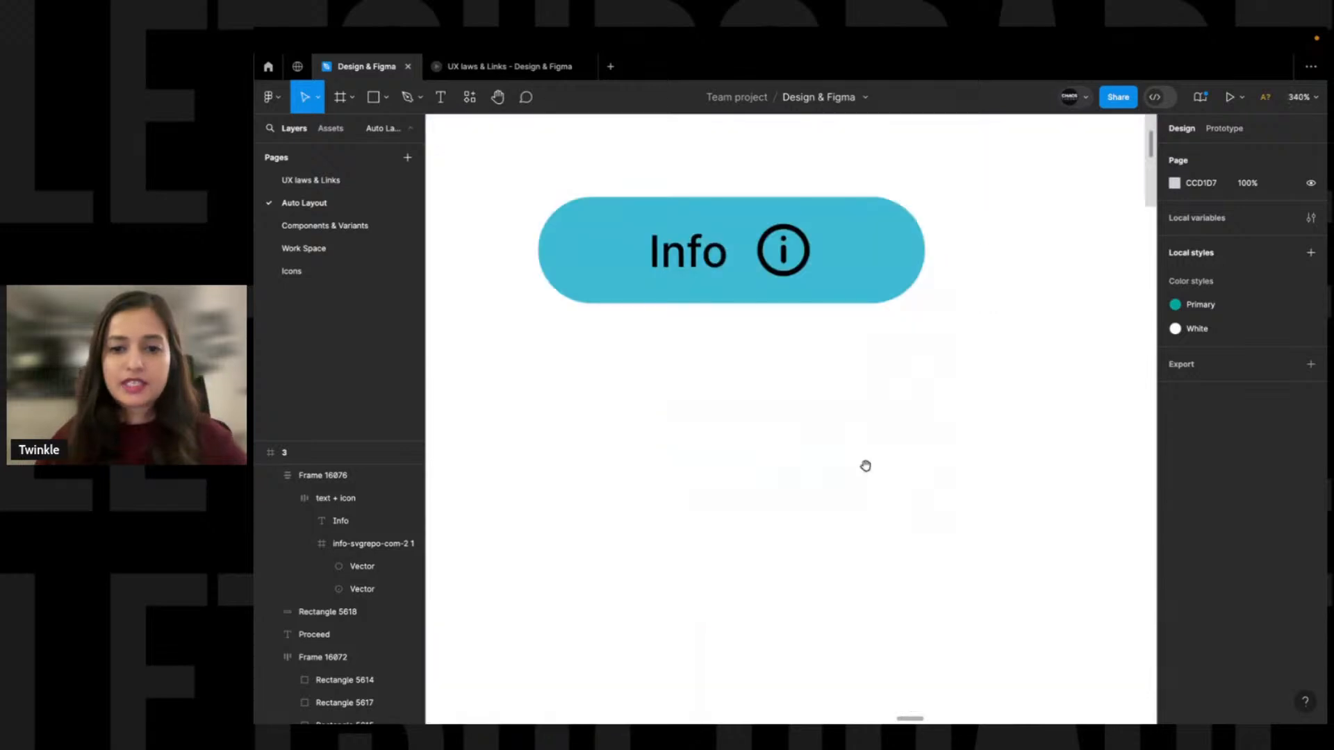
pyautogui.moveTo(866, 465); pyautogui.dragTo(907, 515)
pyautogui.keyDown('alt'); pyautogui.click(994, 457); pyautogui.keyUp('alt')
pyautogui.moveTo(994, 458); pyautogui.dragTo(910, 408)
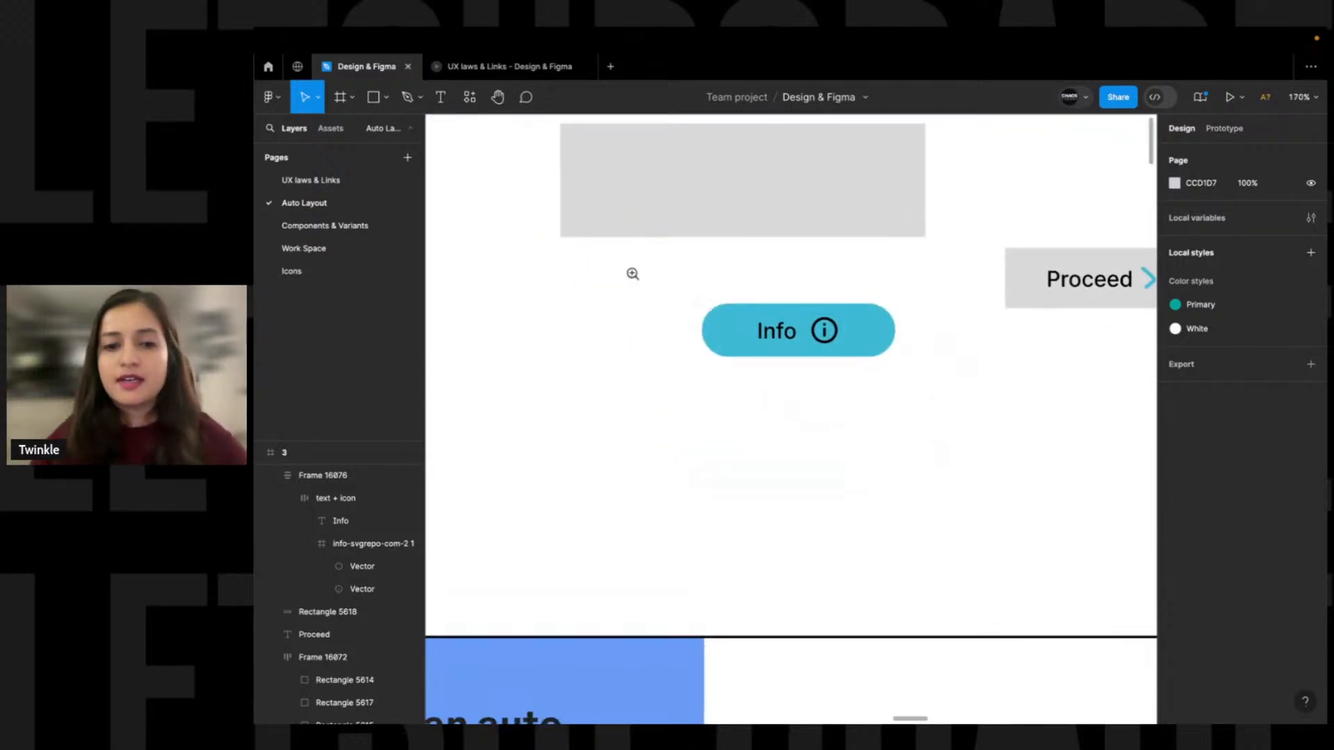
pyautogui.moveTo(646, 285); pyautogui.dragTo(821, 379)
pyautogui.click(776, 344)
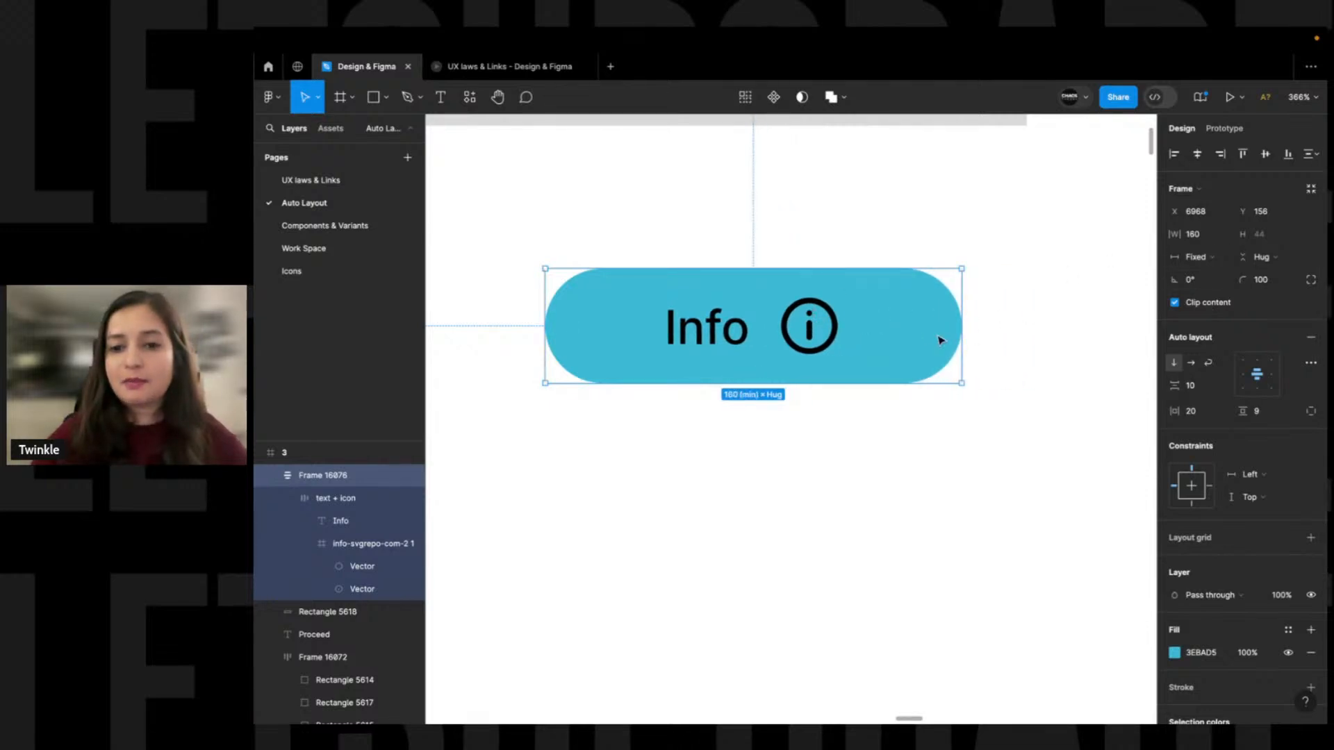
pyautogui.press('super+minus')
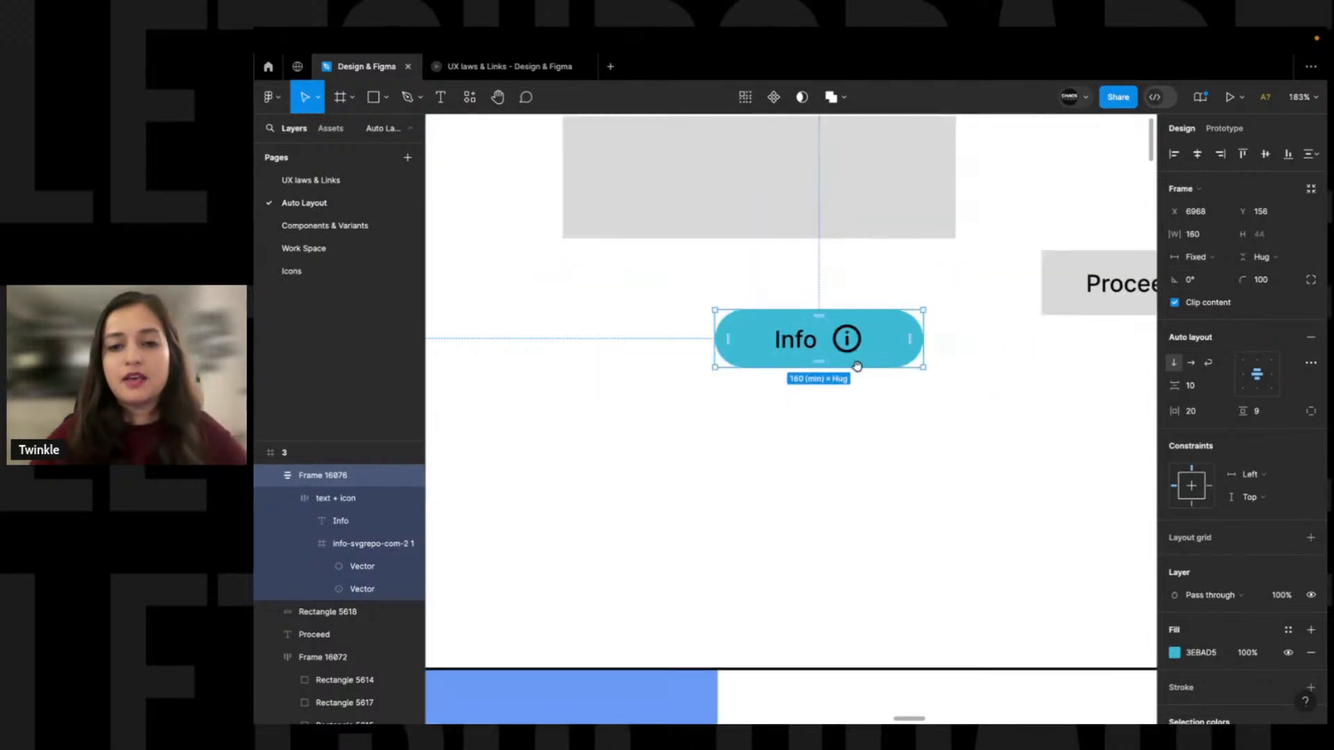
pyautogui.moveTo(864, 362); pyautogui.dragTo(836, 338)
pyautogui.click(766, 386)
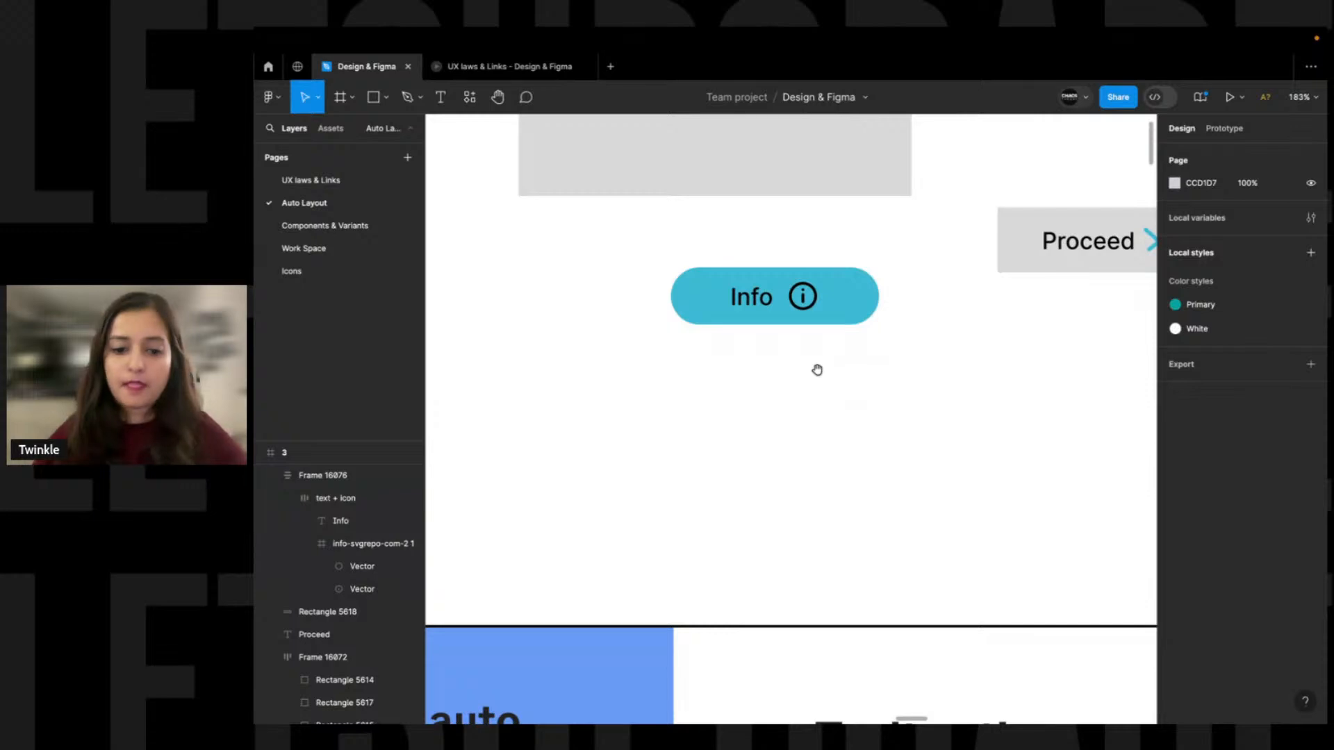
pyautogui.scroll(-5, 817, 370)
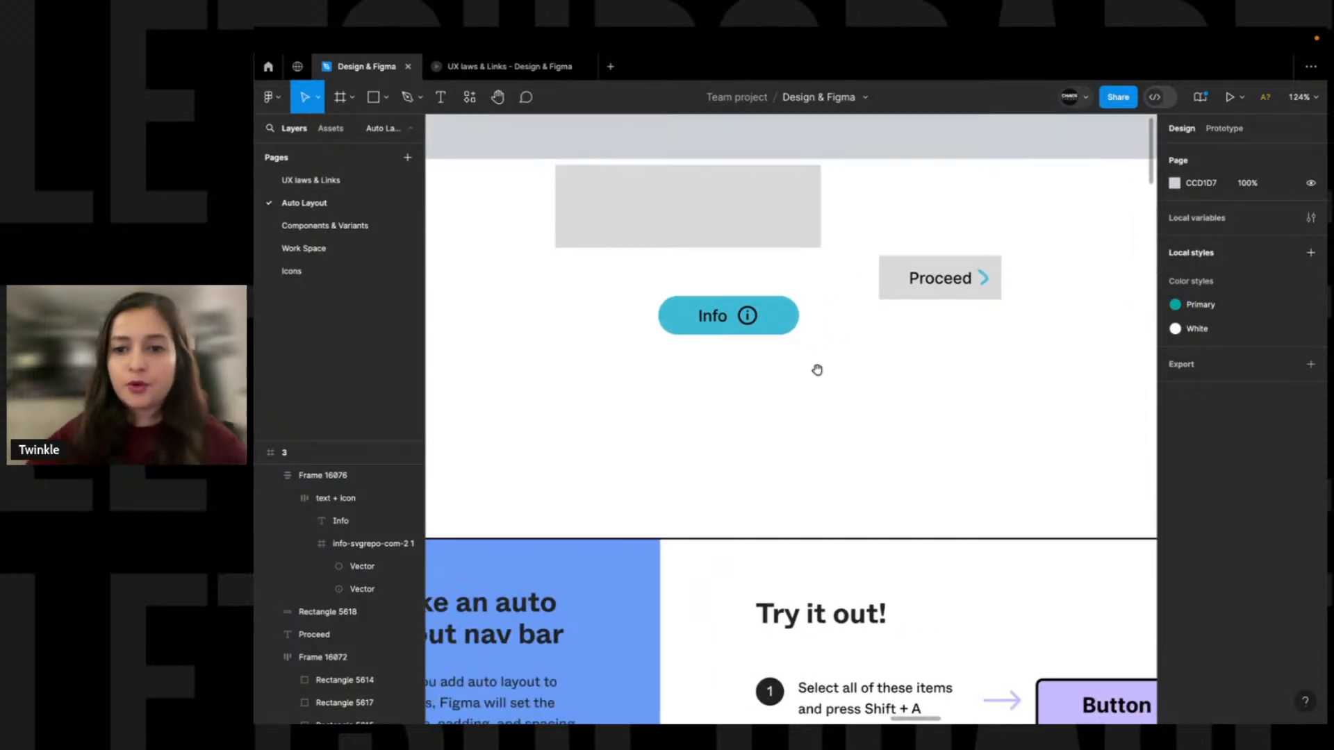
# Switch to the YouTube live stream in the browser to read the chat, and return to the Figma design
pyautogui.hotkey('ctrl', 'Right')
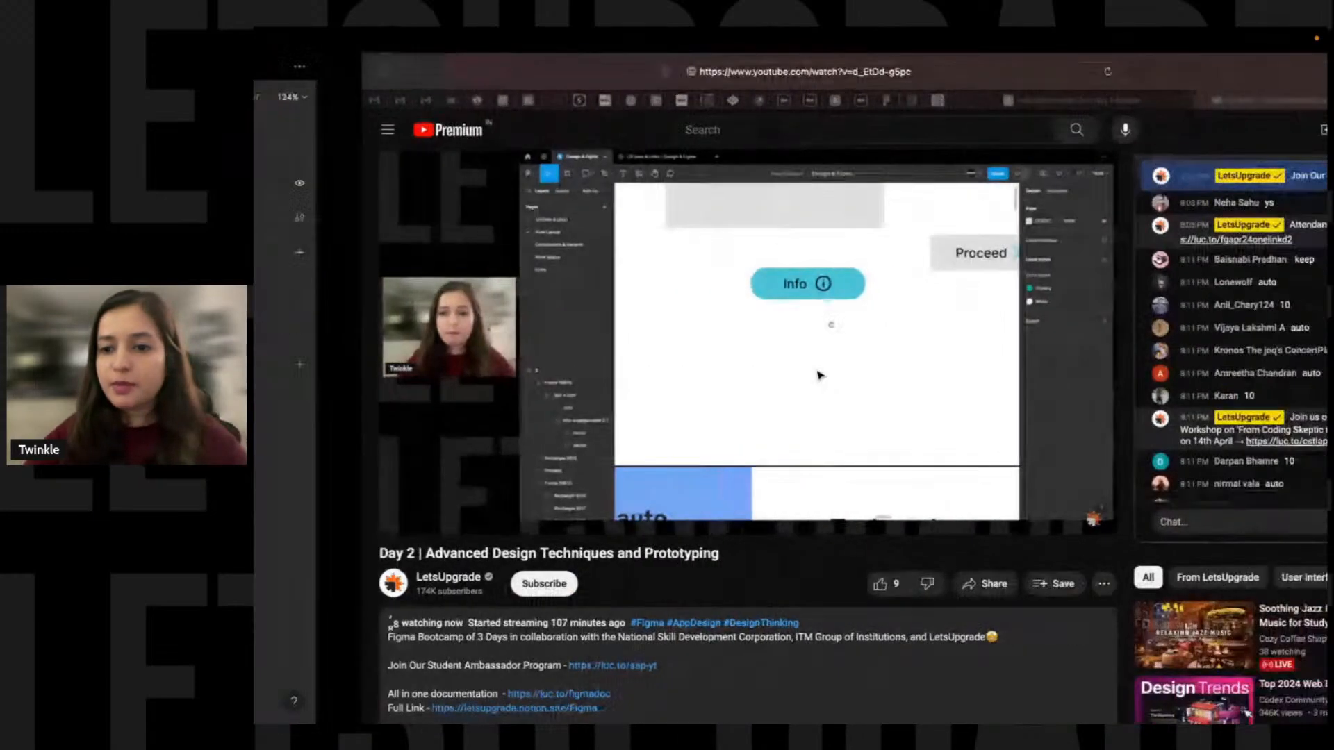
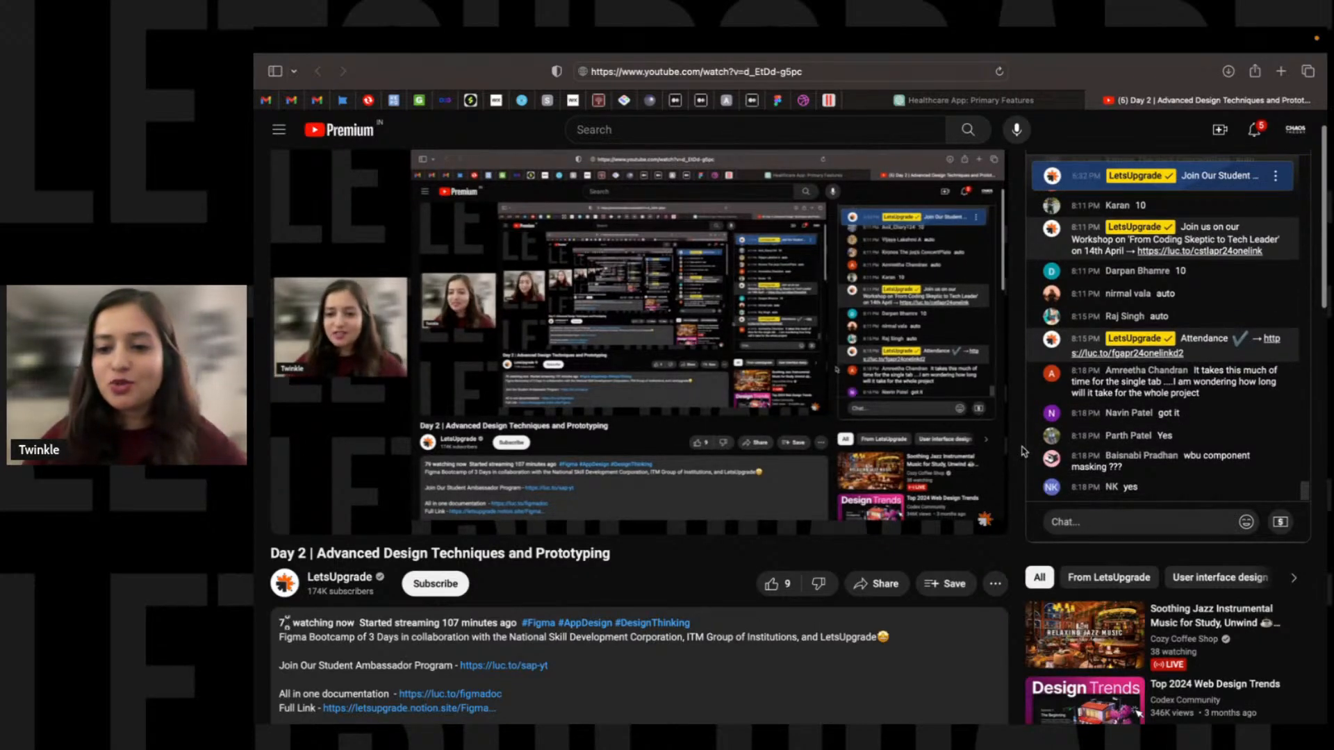
pyautogui.press('super+Tab')
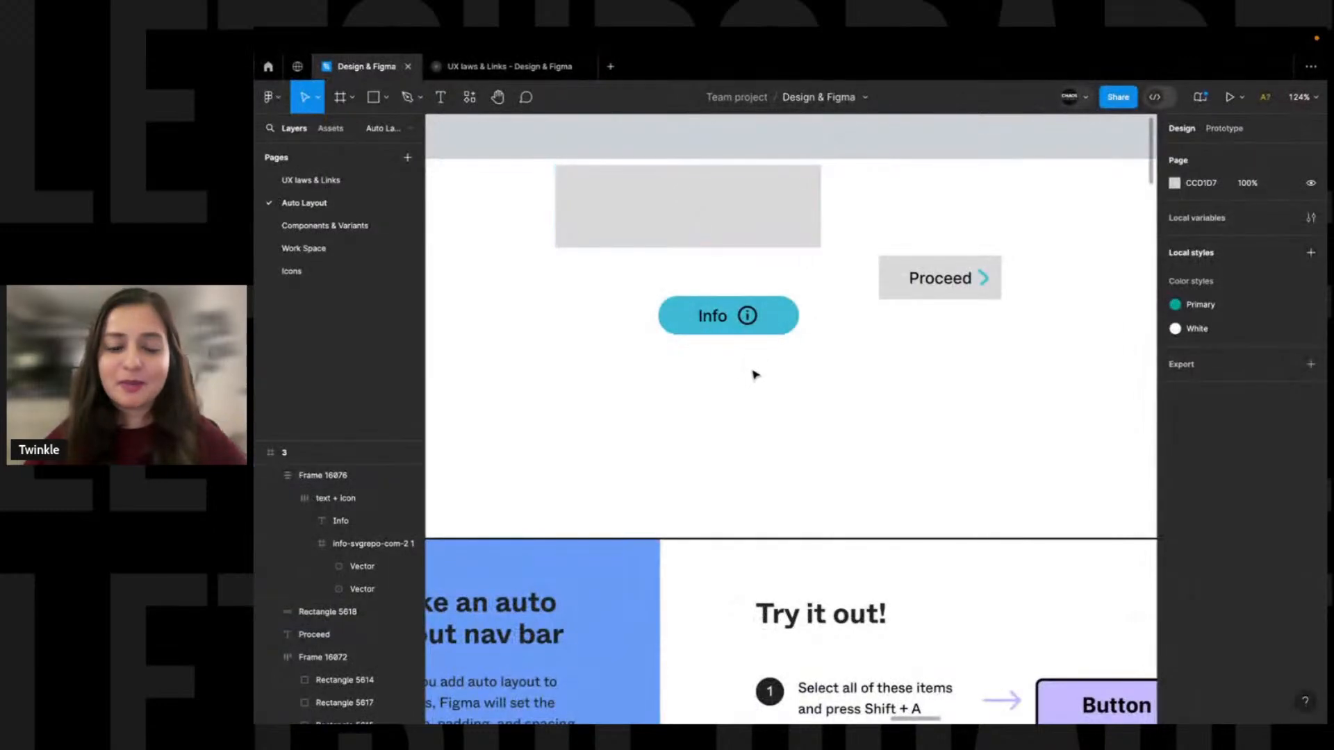
pyautogui.scroll(2, 697, 376)
pyautogui.hscroll(-2, 646, 323)
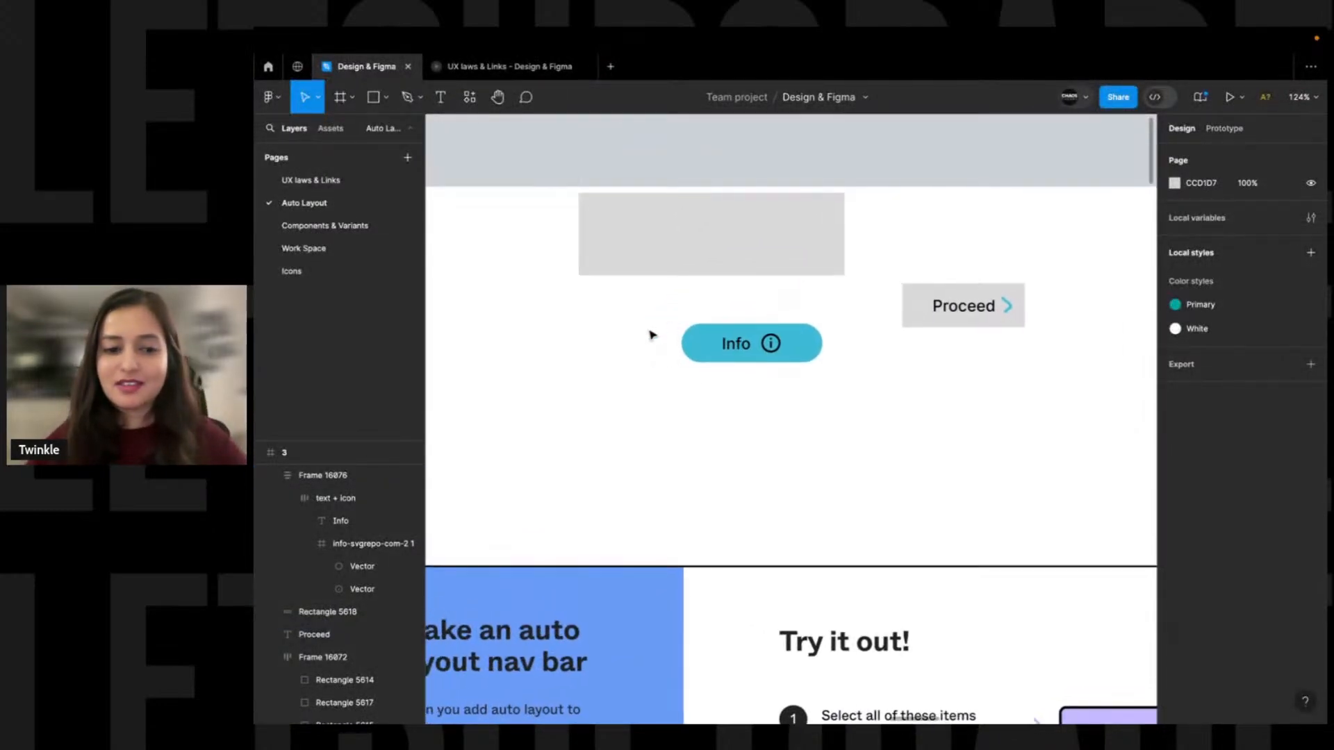
pyautogui.click(689, 349)
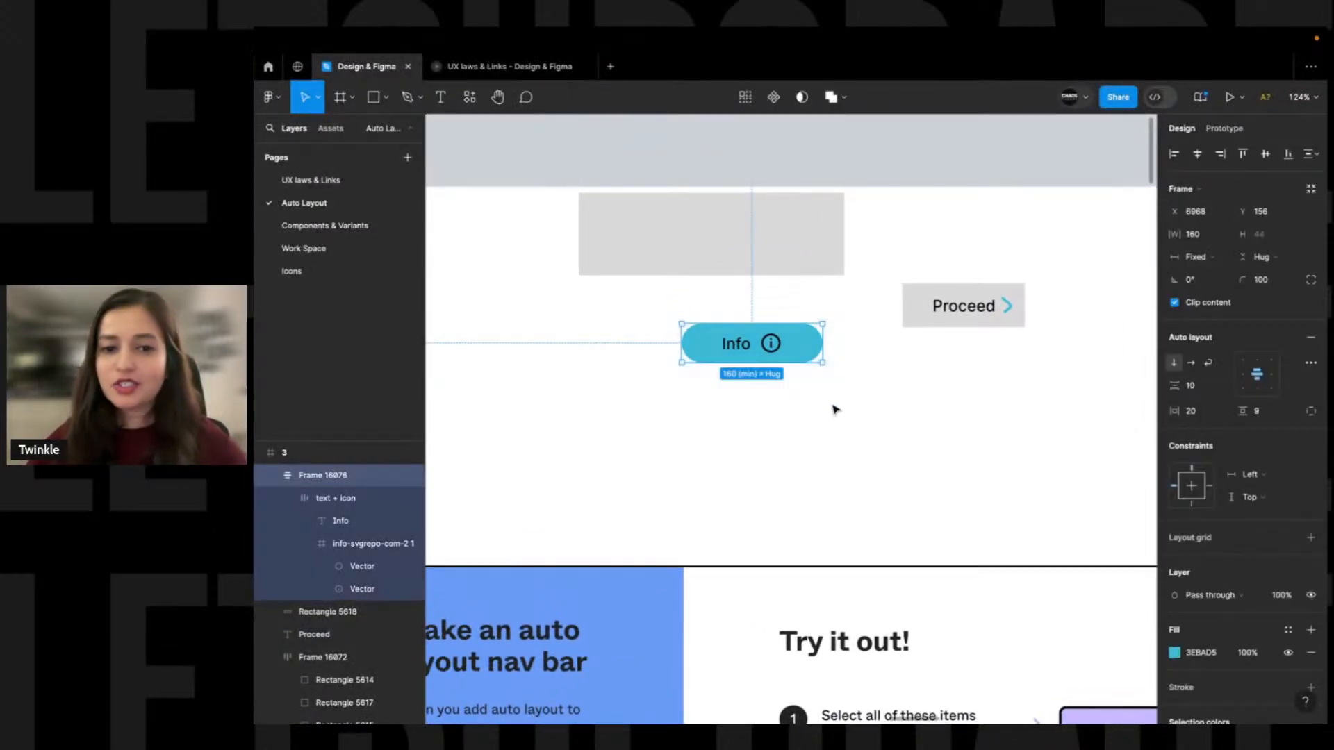
pyautogui.click(799, 425)
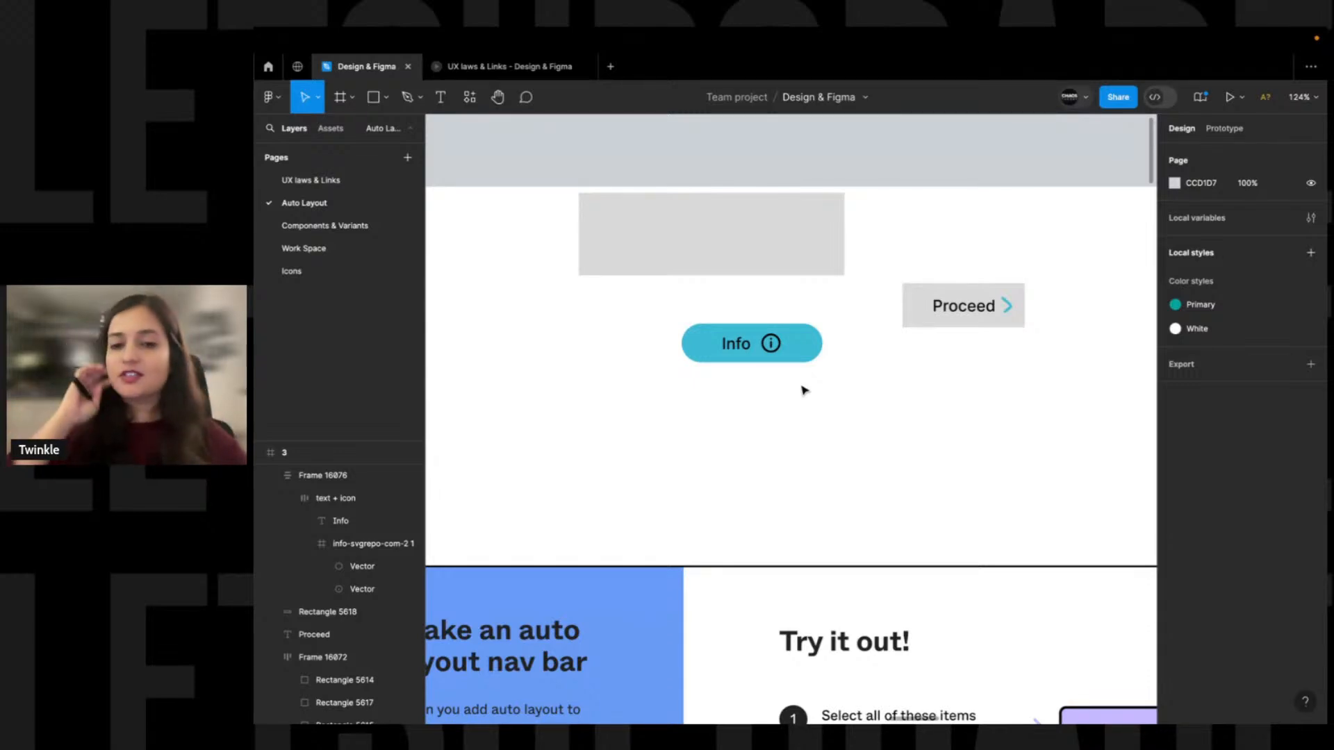
pyautogui.click(816, 337)
pyautogui.click(716, 447)
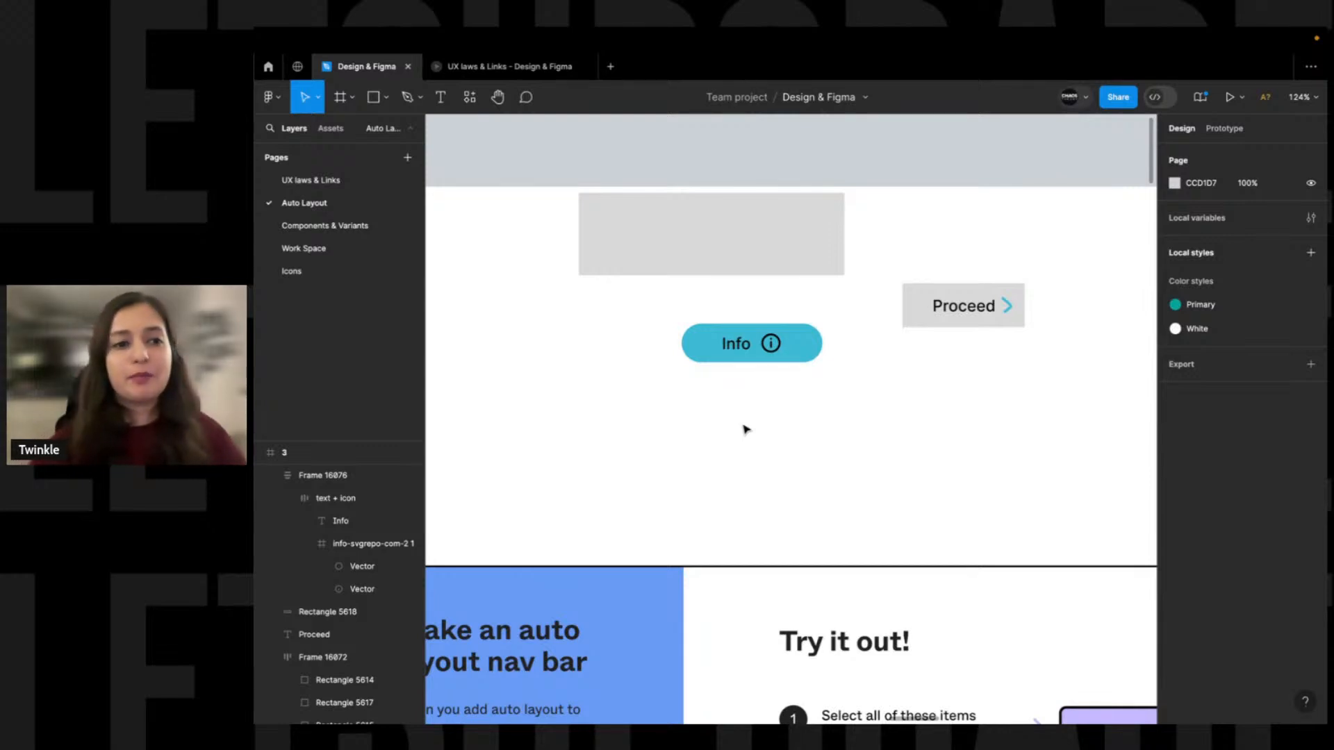
# Open the Work Space page and examine the component library in Frame 6 alongside the sign-up screens
pyautogui.click(402, 249)
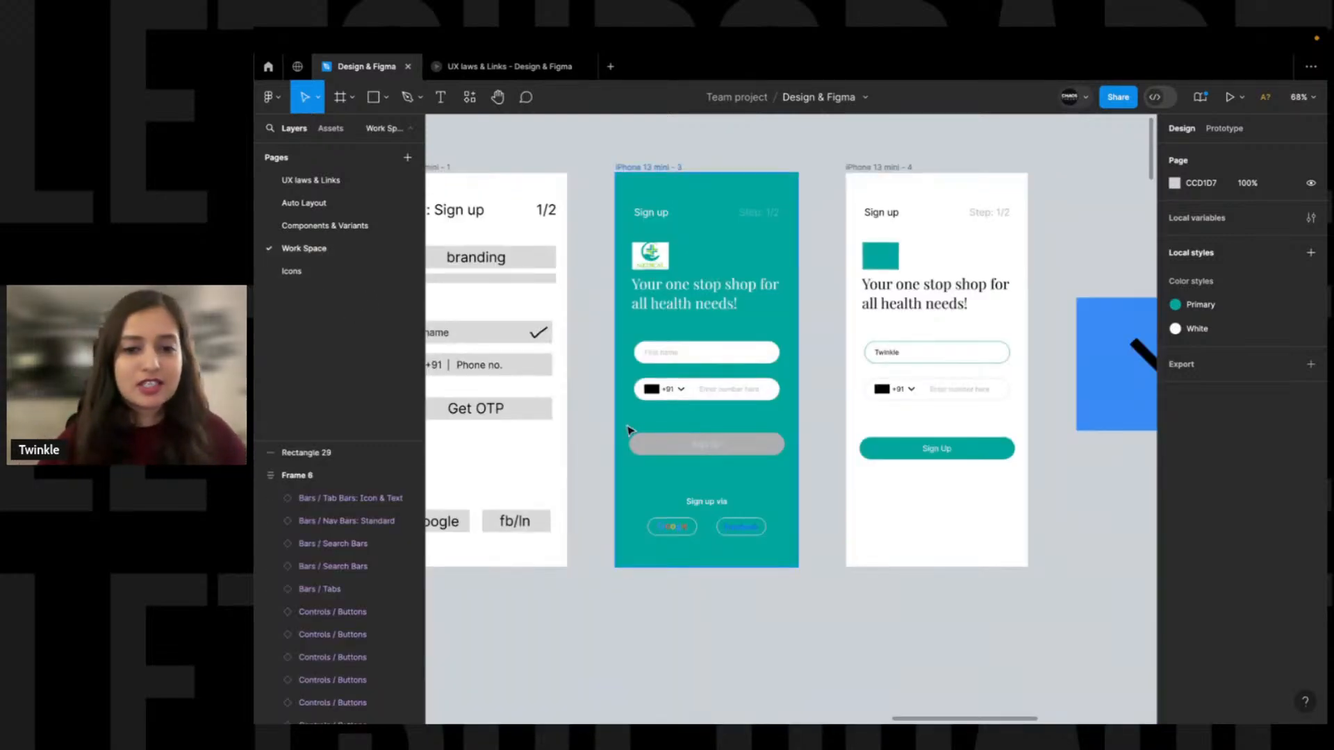
pyautogui.hotkey('shift', '1')
pyautogui.scroll(2, 758, 430)
pyautogui.hscroll(-2, 758, 430)
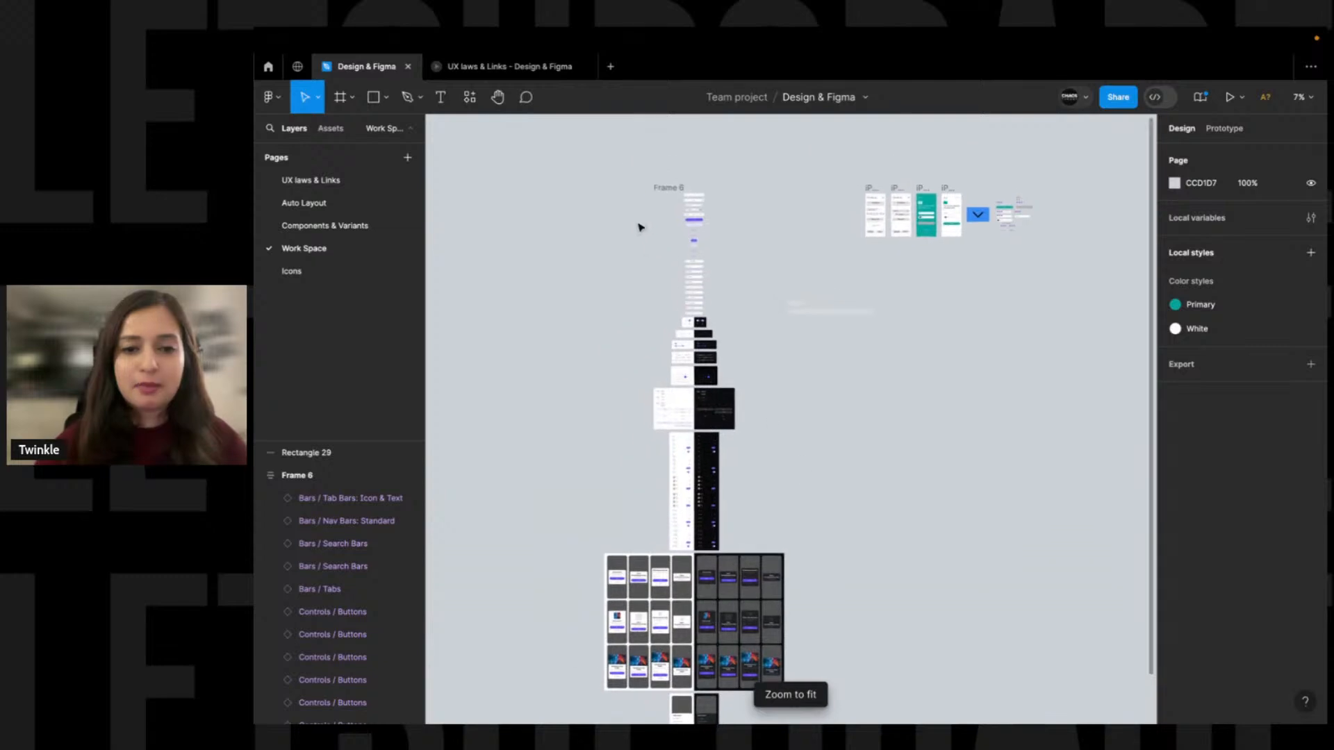
pyautogui.press('z')
pyautogui.moveTo(651, 187); pyautogui.dragTo(775, 364)
pyautogui.press('space')
pyautogui.moveTo(595, 212); pyautogui.dragTo(914, 507)
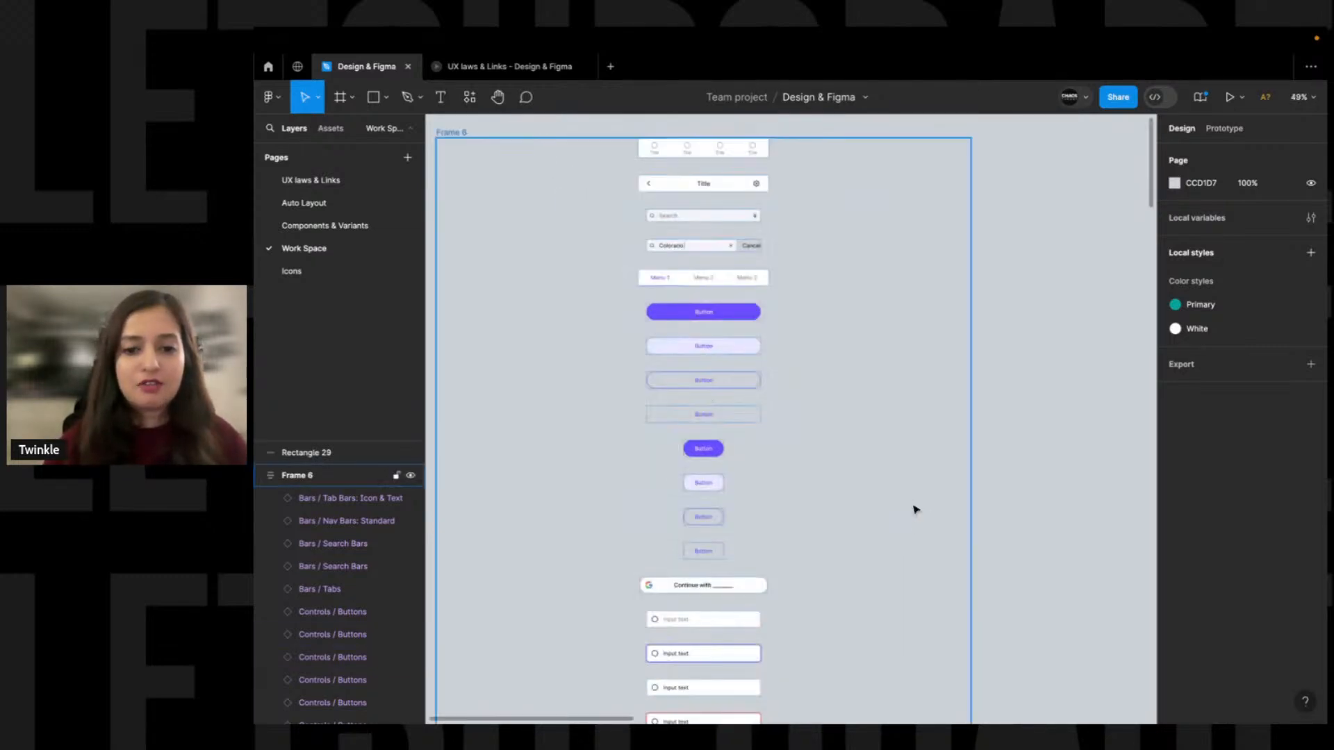
pyautogui.keyDown('alt'); pyautogui.click(807, 449); pyautogui.keyUp('alt')
pyautogui.keyDown('alt'); pyautogui.click(786, 449); pyautogui.keyUp('alt')
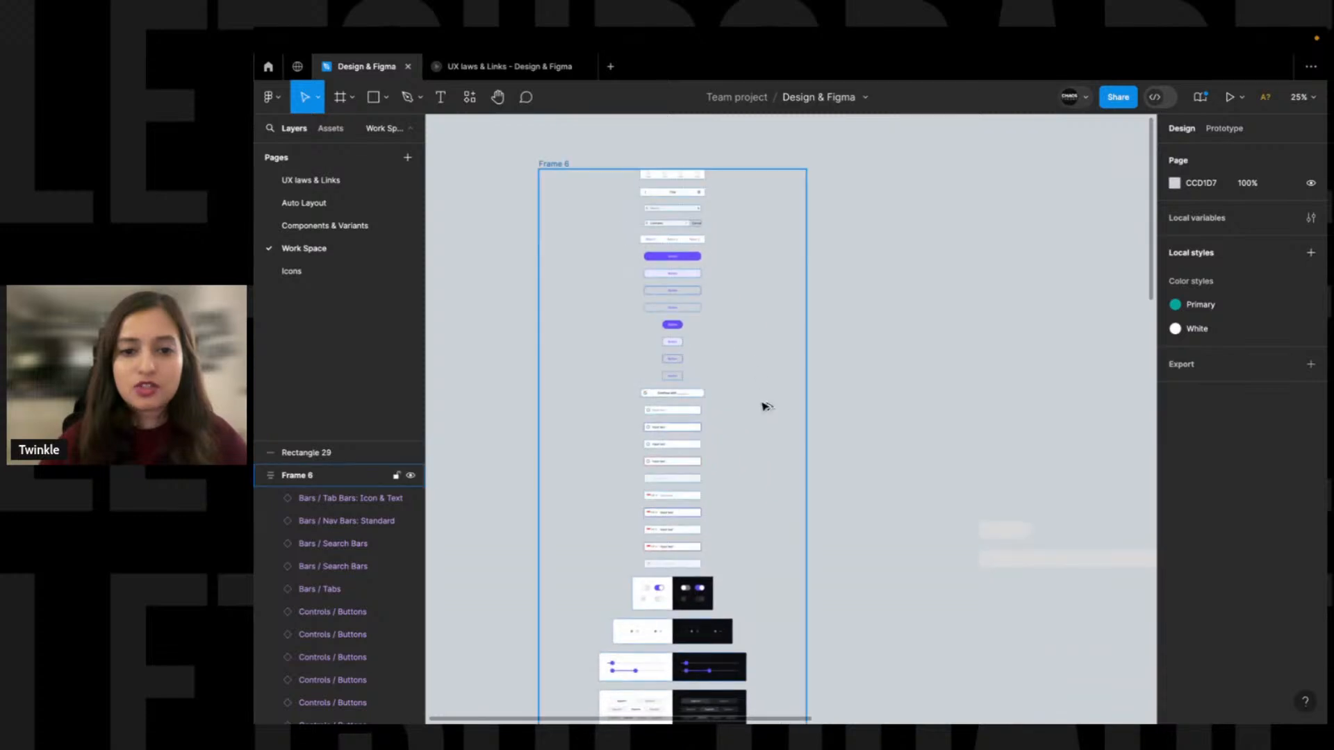
pyautogui.moveTo(625, 164); pyautogui.dragTo(785, 392)
pyautogui.scroll(-5, 729, 527)
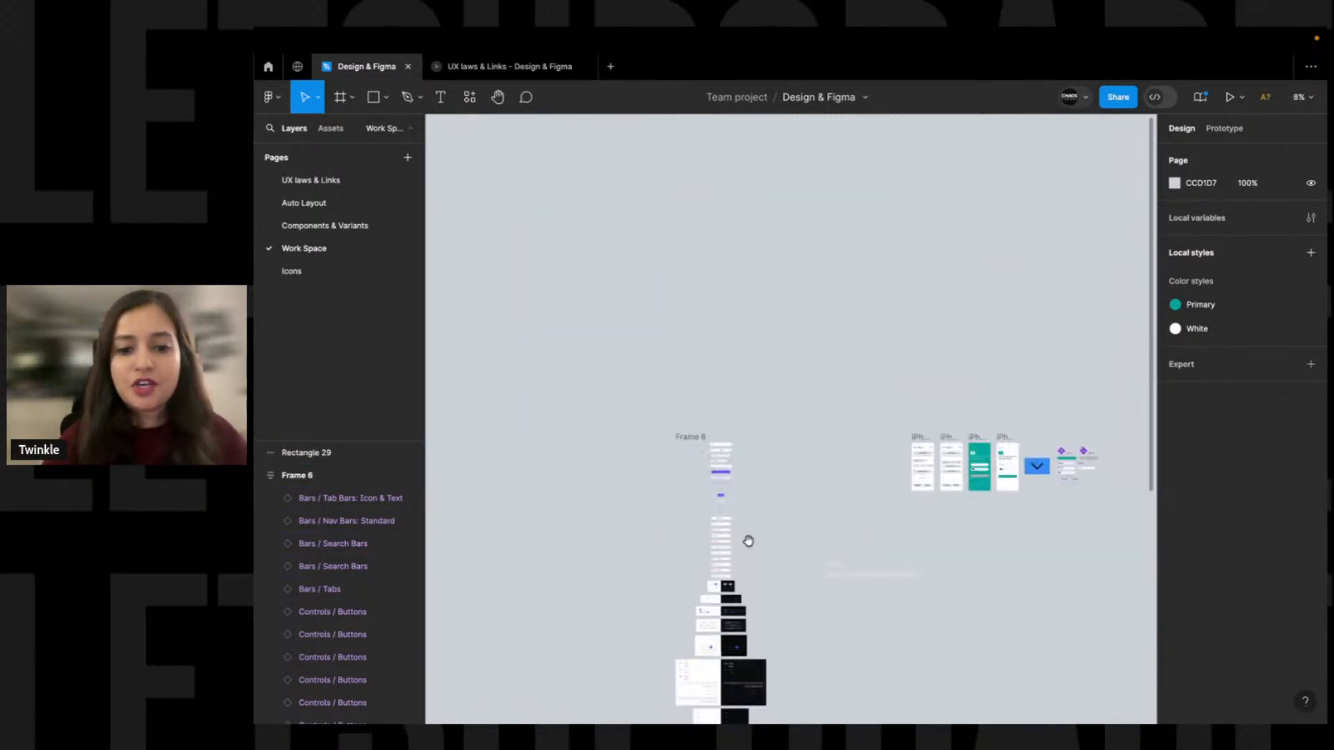
pyautogui.moveTo(748, 535); pyautogui.dragTo(686, 388)
pyautogui.moveTo(668, 460); pyautogui.dragTo(653, 336)
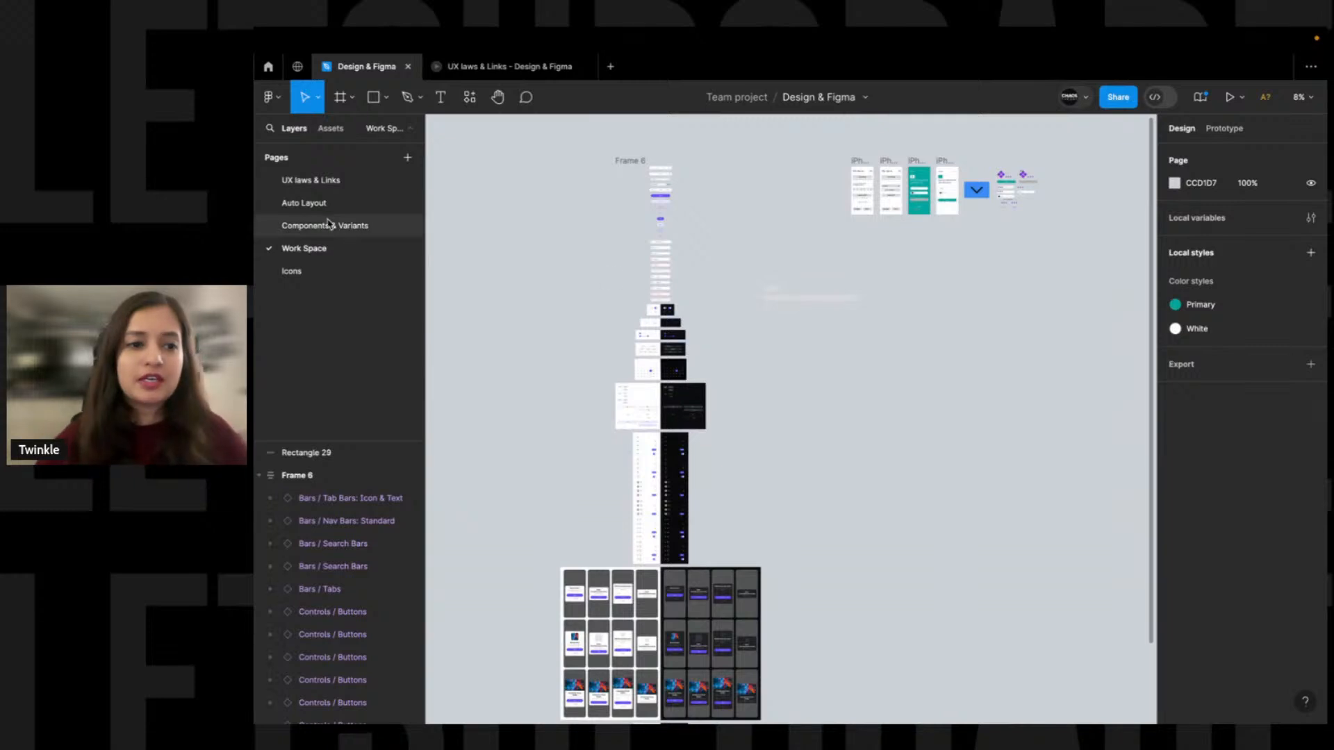
# Return to the Auto Layout page and the area around the Info button
pyautogui.click(306, 203)
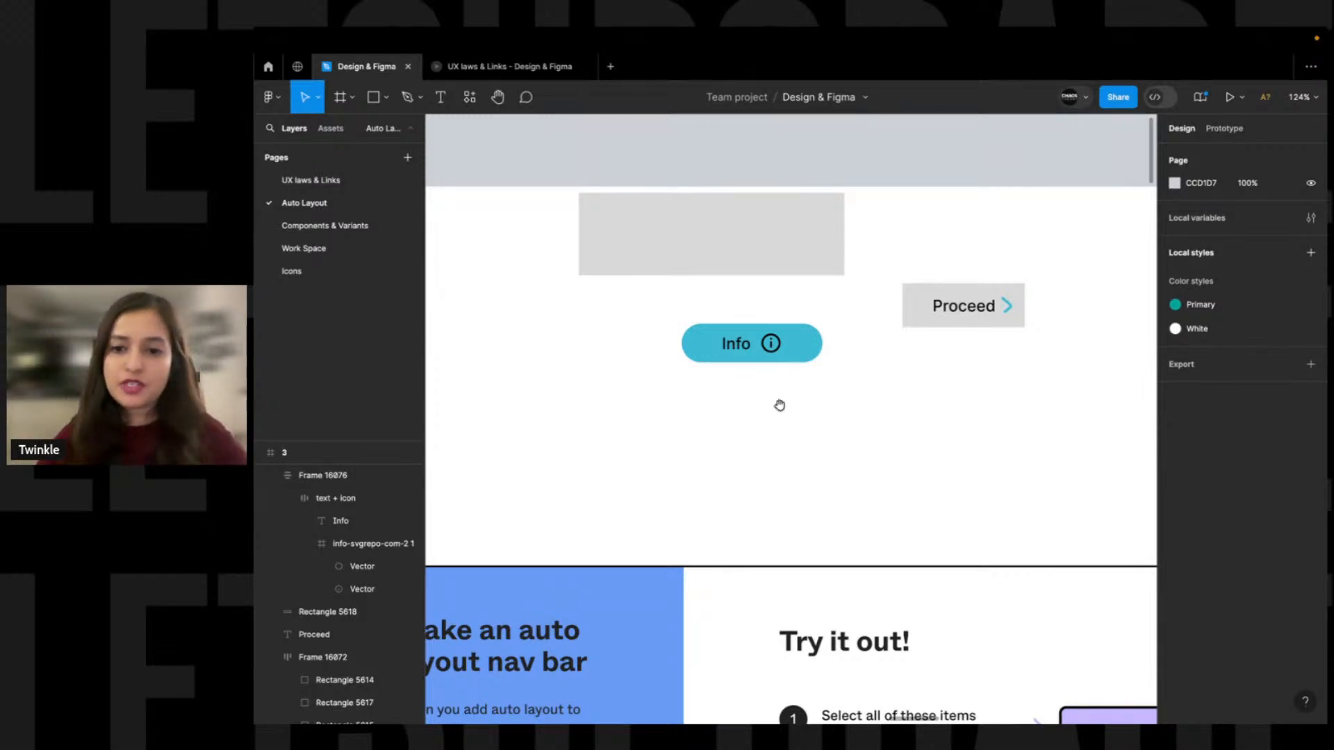
pyautogui.moveTo(780, 403); pyautogui.dragTo(756, 402)
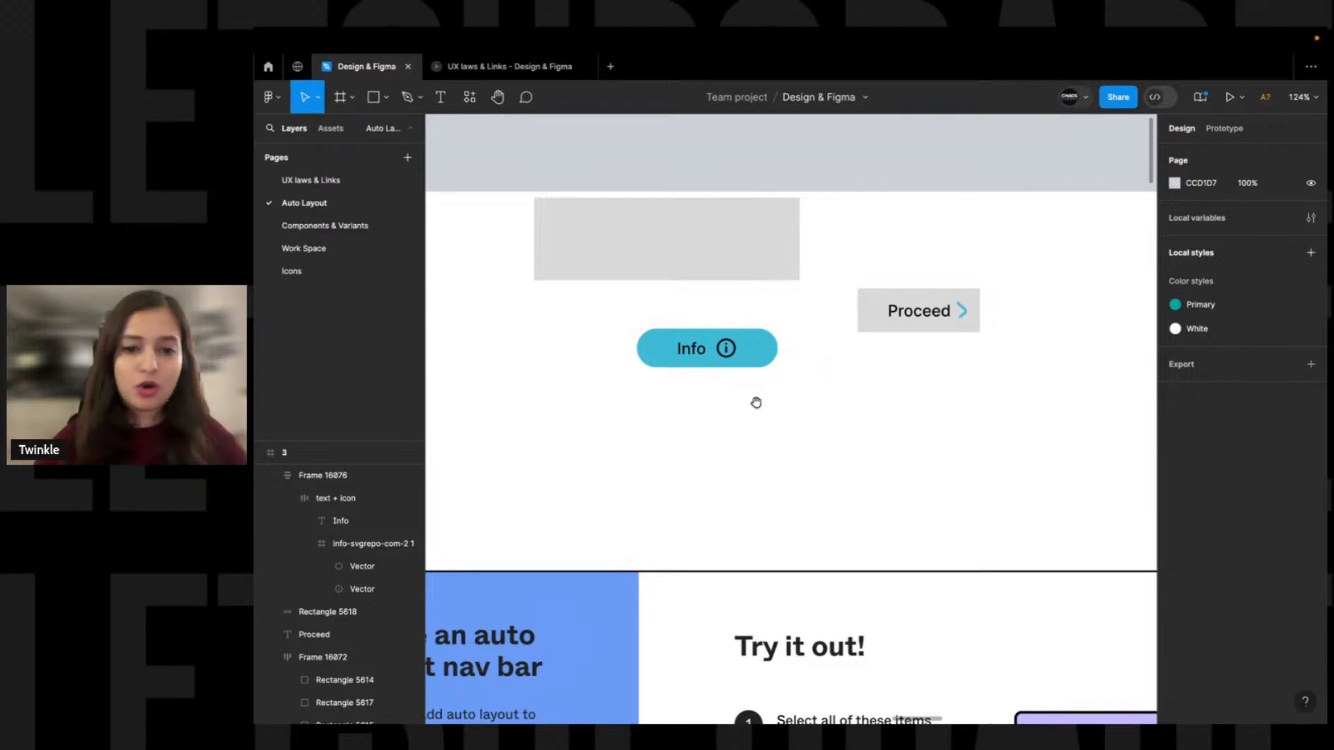
# Examine the auto layout guide's Resizing cards, from Hug contents, Fixed sizes and Fill container to the min width/height exercises
pyautogui.scroll(-5, 755, 402)
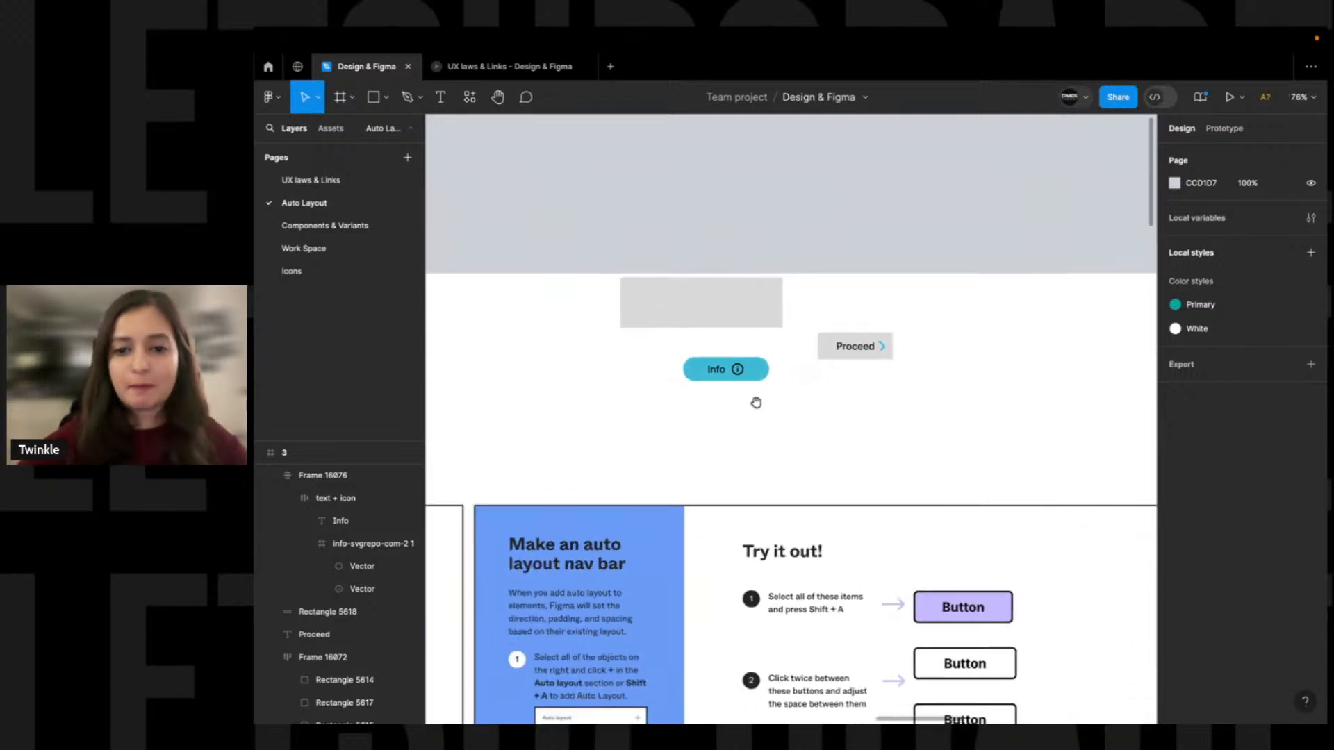
pyautogui.hscroll(3, 756, 403)
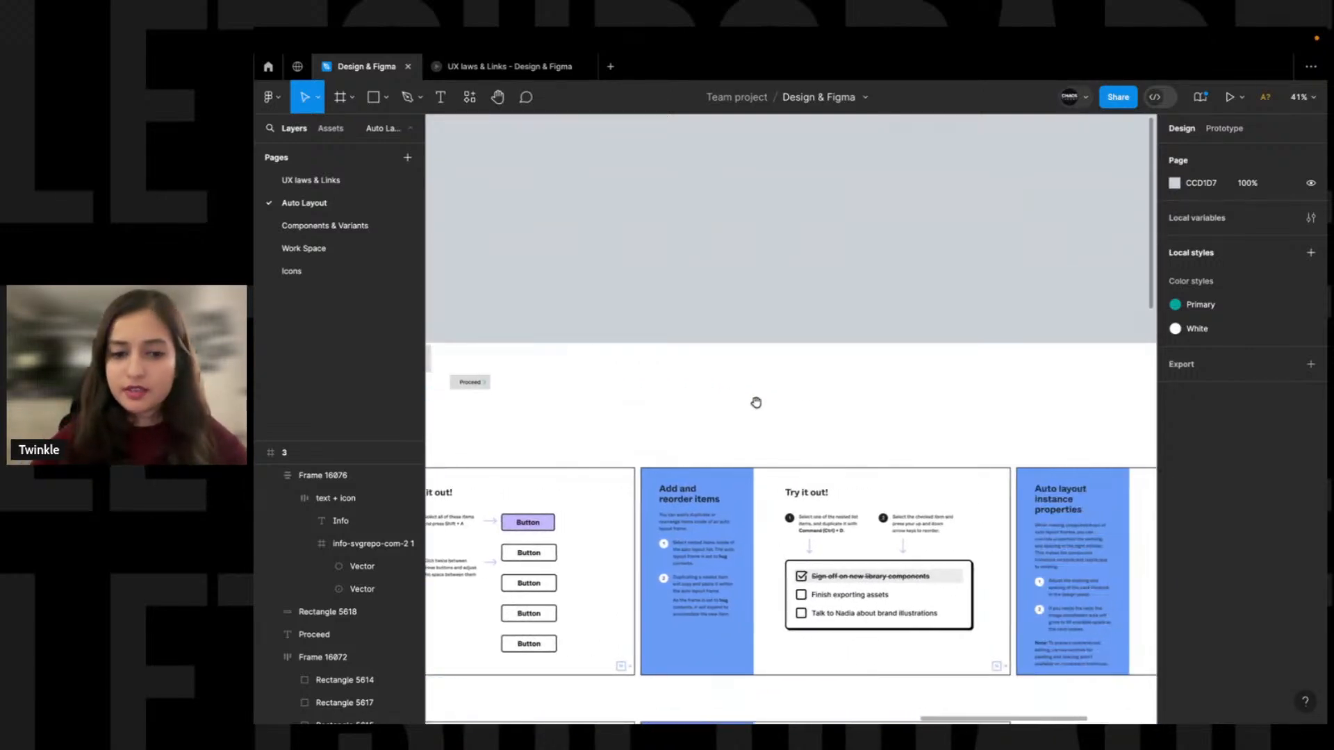
pyautogui.scroll(-5, 888, 310)
pyautogui.scroll(10, 888, 309)
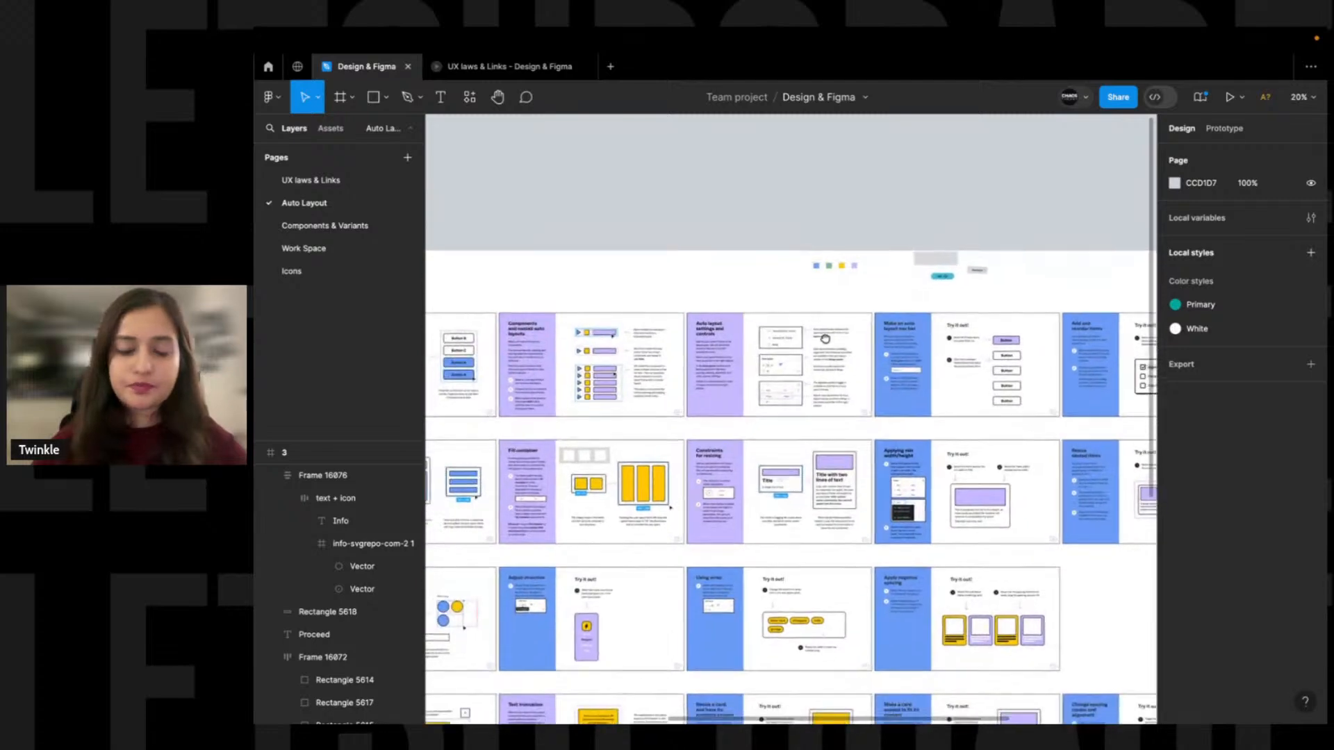
pyautogui.hscroll(-4, 764, 309)
pyautogui.scroll(5, 668, 308)
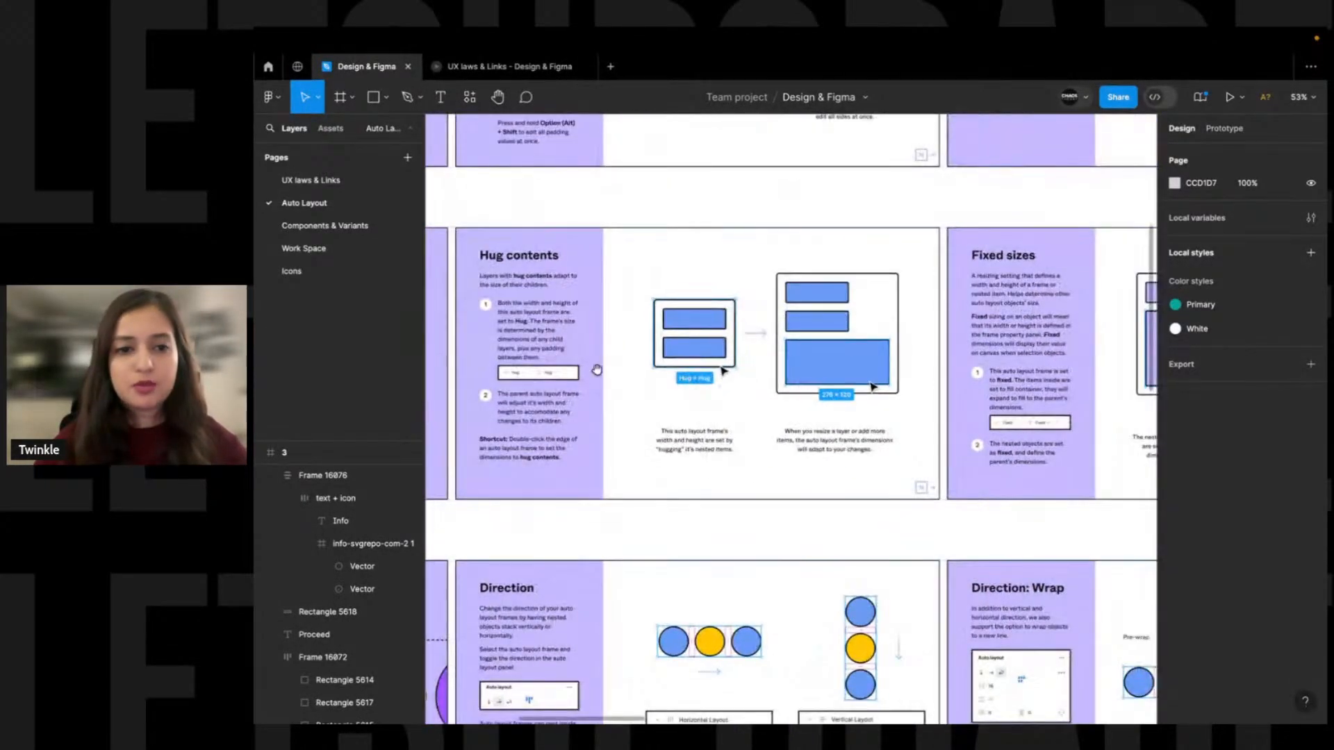
pyautogui.hscroll(5, 828, 314)
pyautogui.hscroll(4, 828, 314)
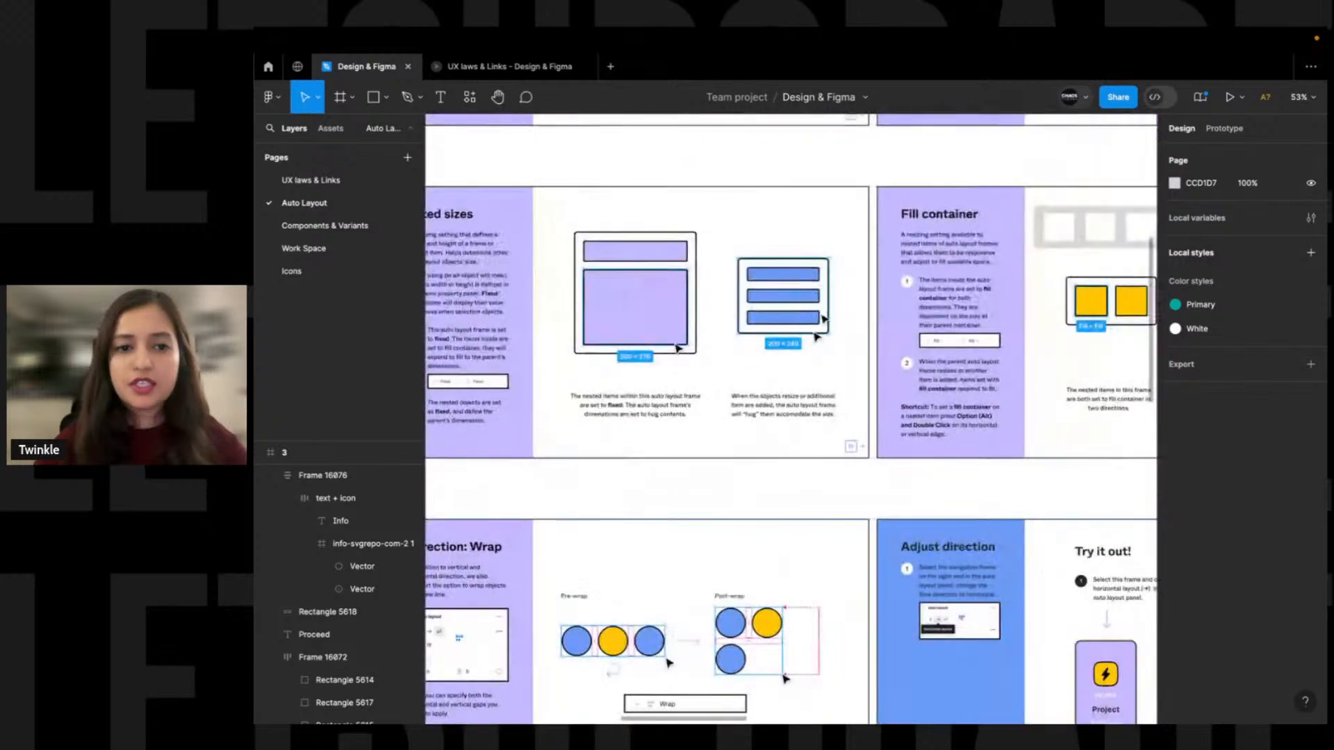
pyautogui.hscroll(10, 606, 317)
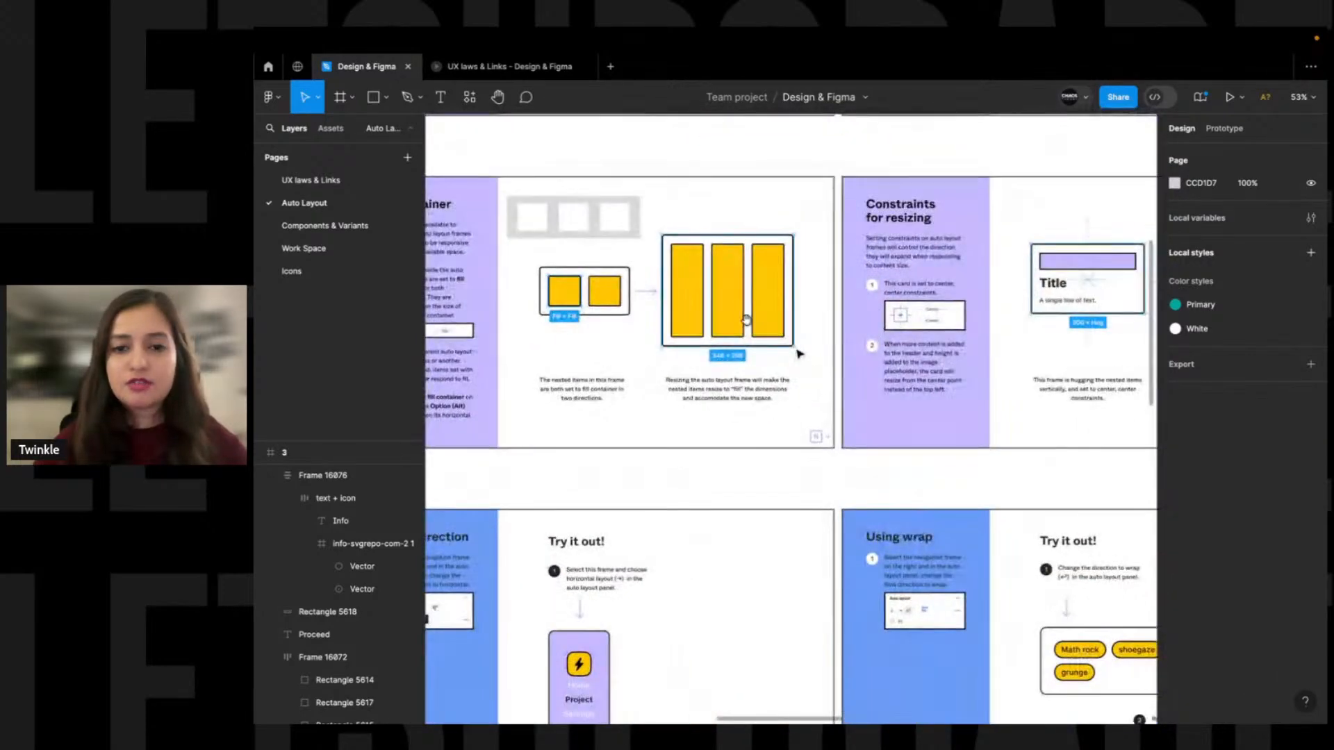
pyautogui.hscroll(10, 563, 350)
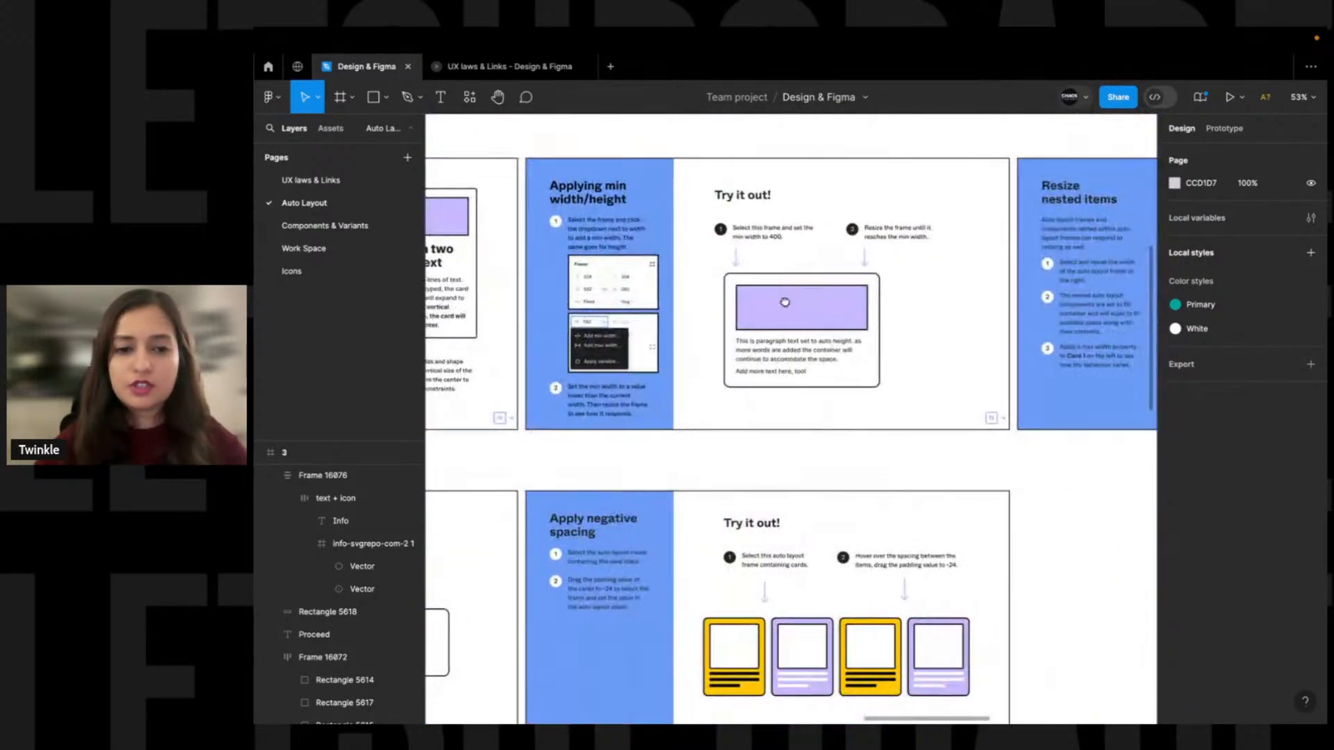
pyautogui.scroll(-5, 718, 334)
pyautogui.scroll(3, 842, 336)
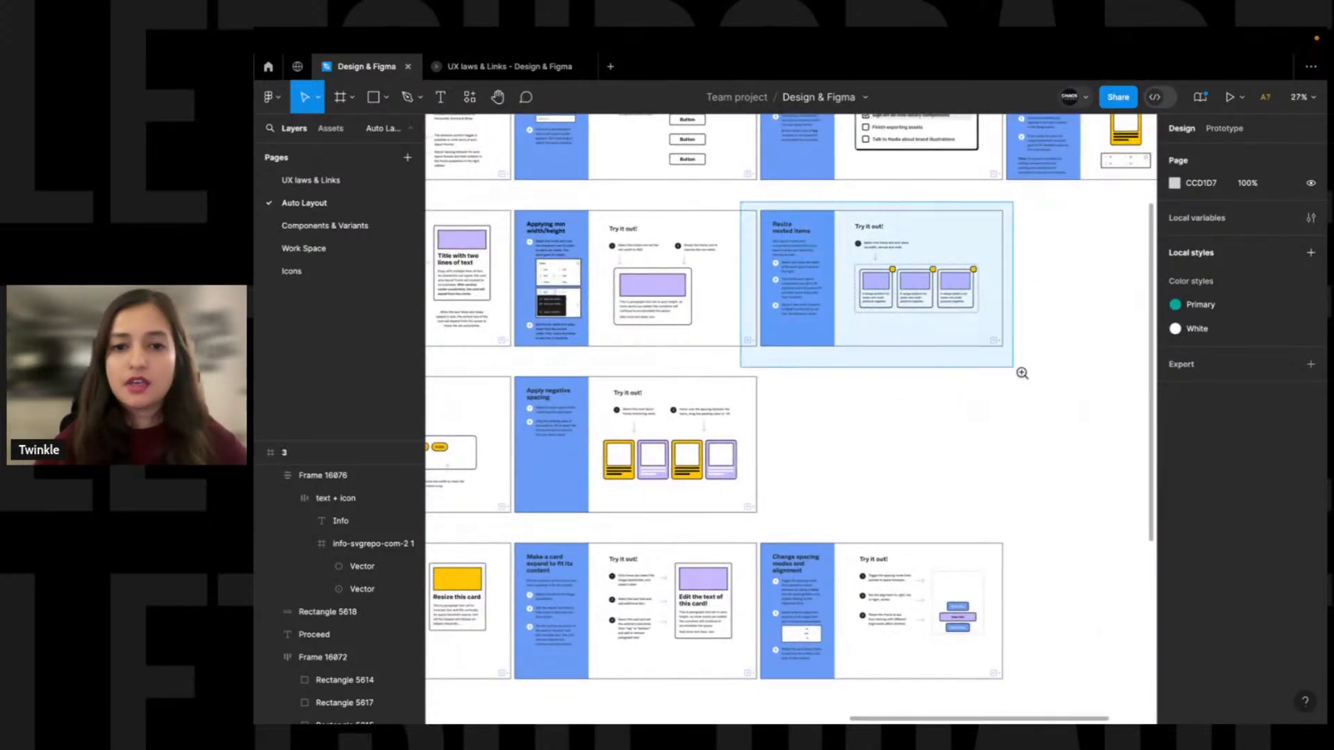
pyautogui.moveTo(1022, 373); pyautogui.dragTo(1010, 387)
pyautogui.scroll(-5, 771, 364)
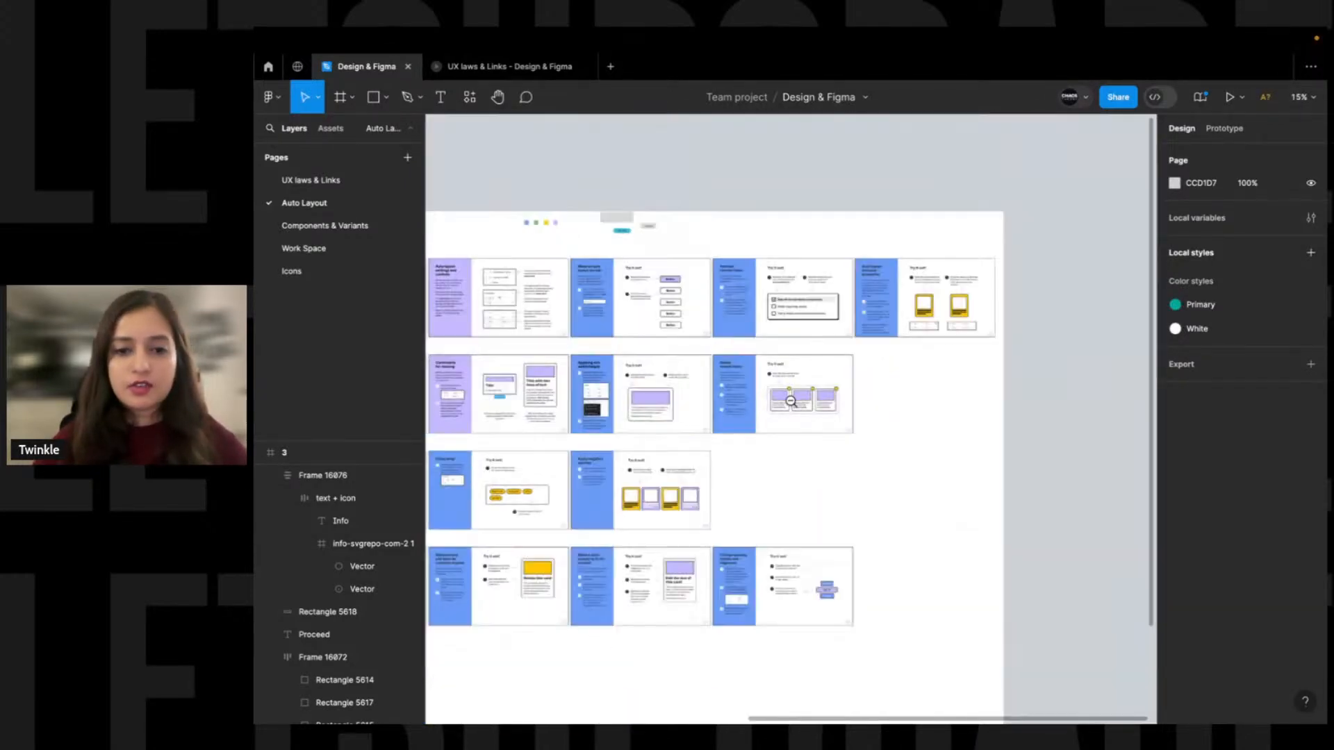
# Examine the Alignment card in the guide's Alignment and advanced layout row, including its alignment grid illustration
pyautogui.hscroll(-5, 656, 302)
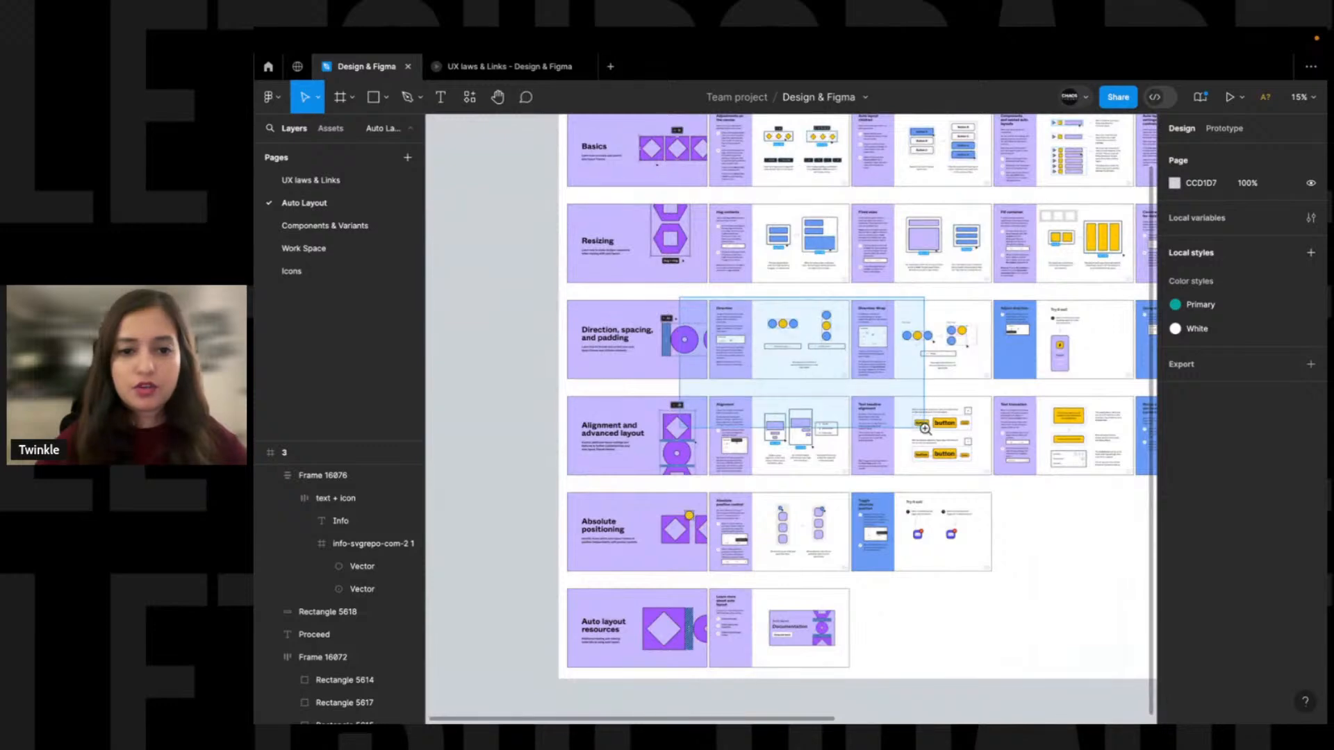
pyautogui.moveTo(926, 429); pyautogui.dragTo(924, 429)
pyautogui.hscroll(-5, 756, 277)
pyautogui.scroll(-2, 756, 222)
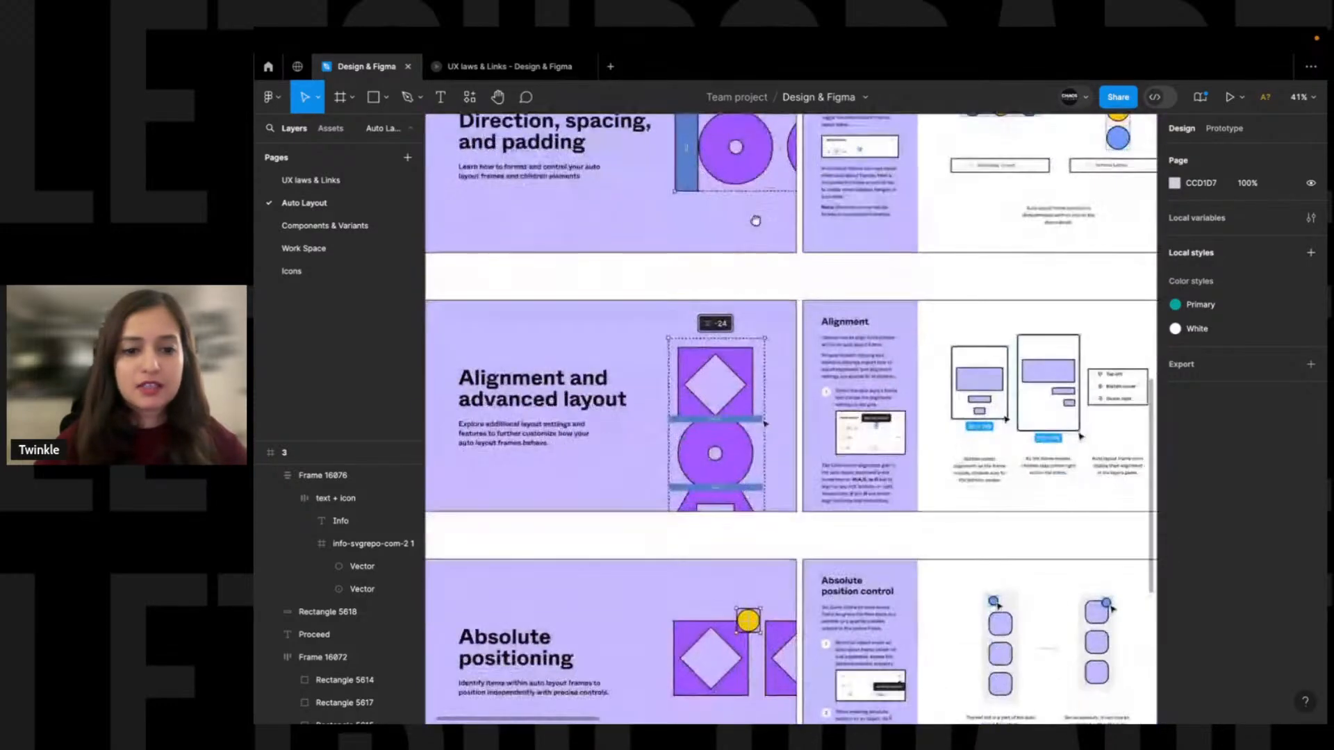
pyautogui.scroll(-3, 755, 222)
pyautogui.hscroll(5, 760, 278)
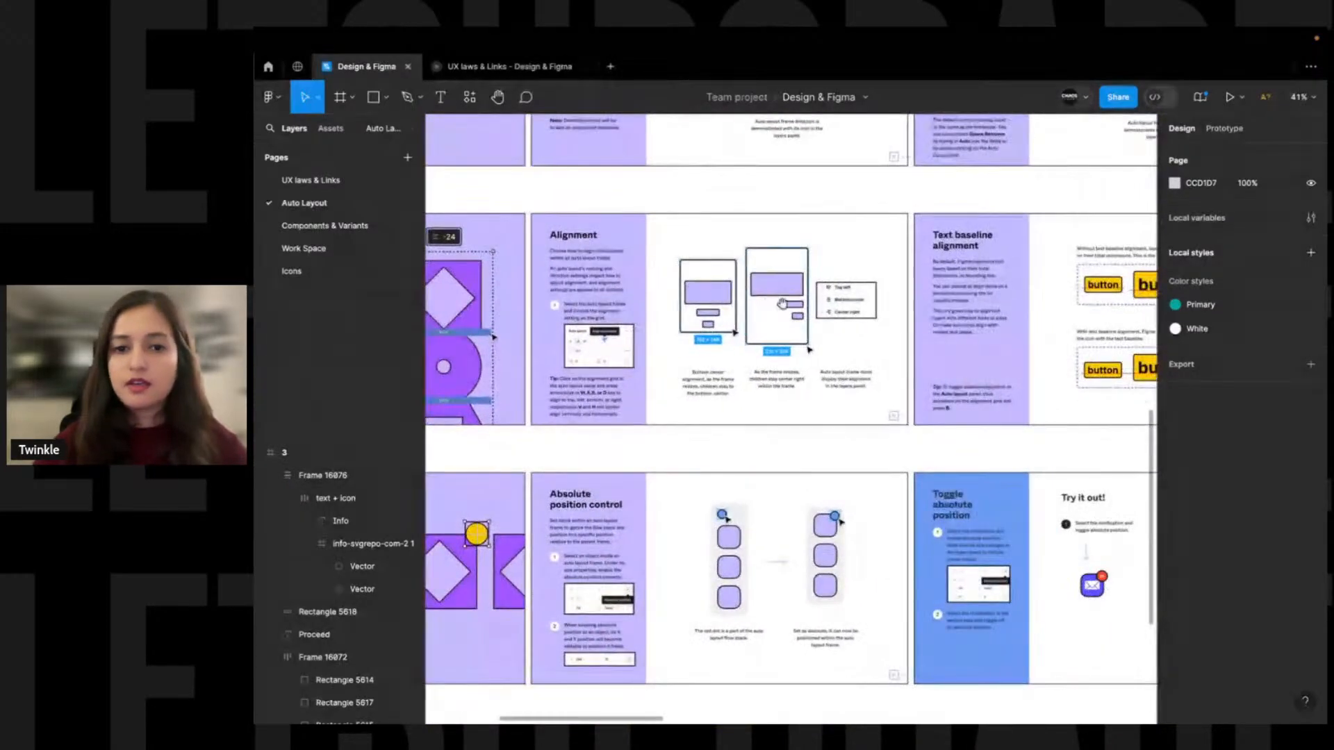
pyautogui.moveTo(907, 330); pyautogui.dragTo(795, 317)
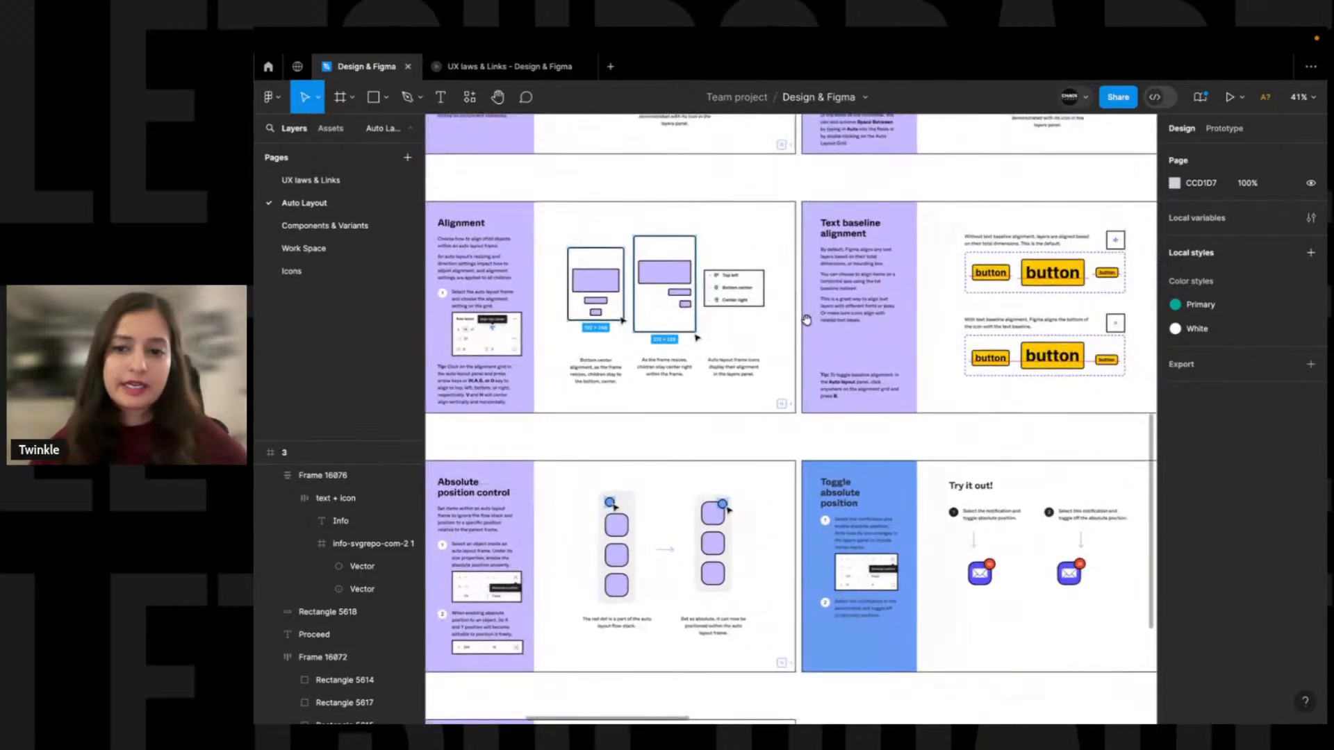
pyautogui.moveTo(583, 349); pyautogui.dragTo(649, 340)
pyautogui.moveTo(516, 306); pyautogui.dragTo(659, 371)
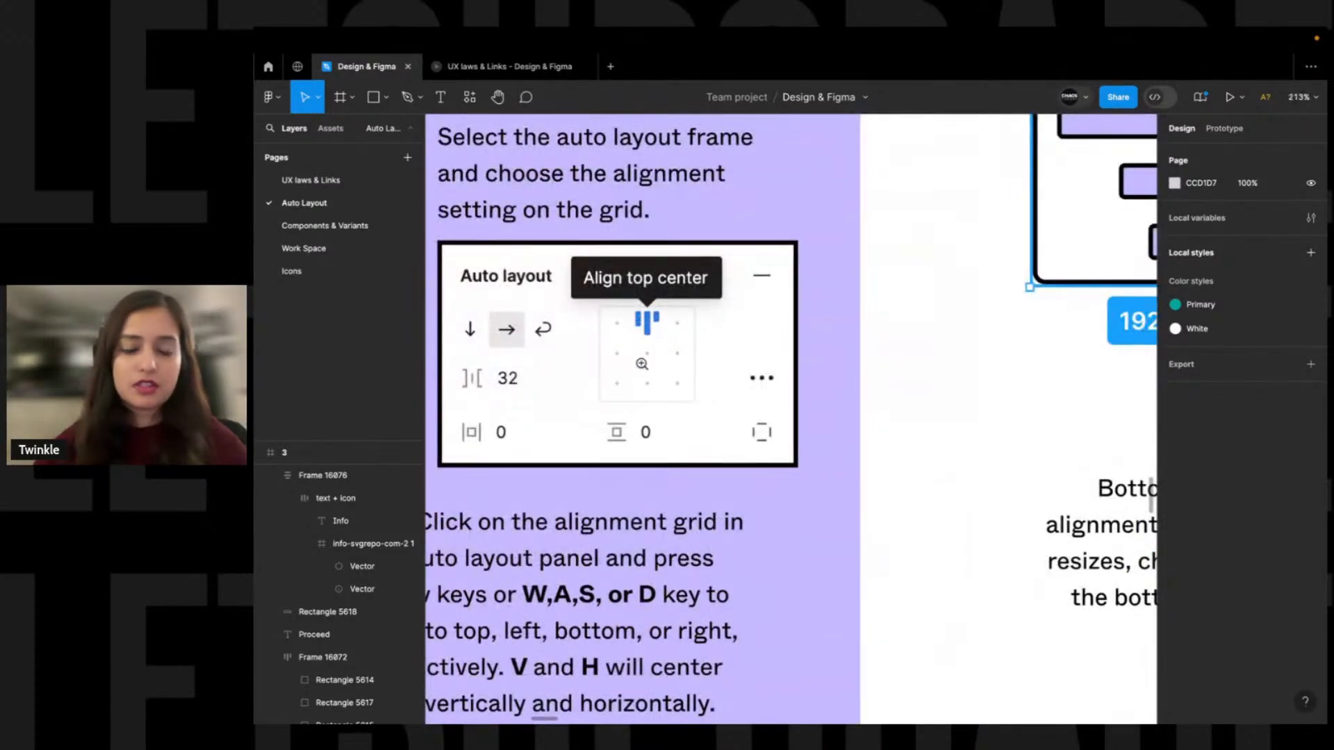
pyautogui.keyDown('alt'); pyautogui.click(683, 351); pyautogui.keyUp('alt')
pyautogui.keyDown('alt'); pyautogui.click(684, 351); pyautogui.keyUp('alt')
pyautogui.keyDown('alt'); pyautogui.click(684, 352); pyautogui.keyUp('alt')
pyautogui.keyDown('alt'); pyautogui.click(683, 351); pyautogui.keyUp('alt')
pyautogui.moveTo(868, 333); pyautogui.dragTo(558, 324)
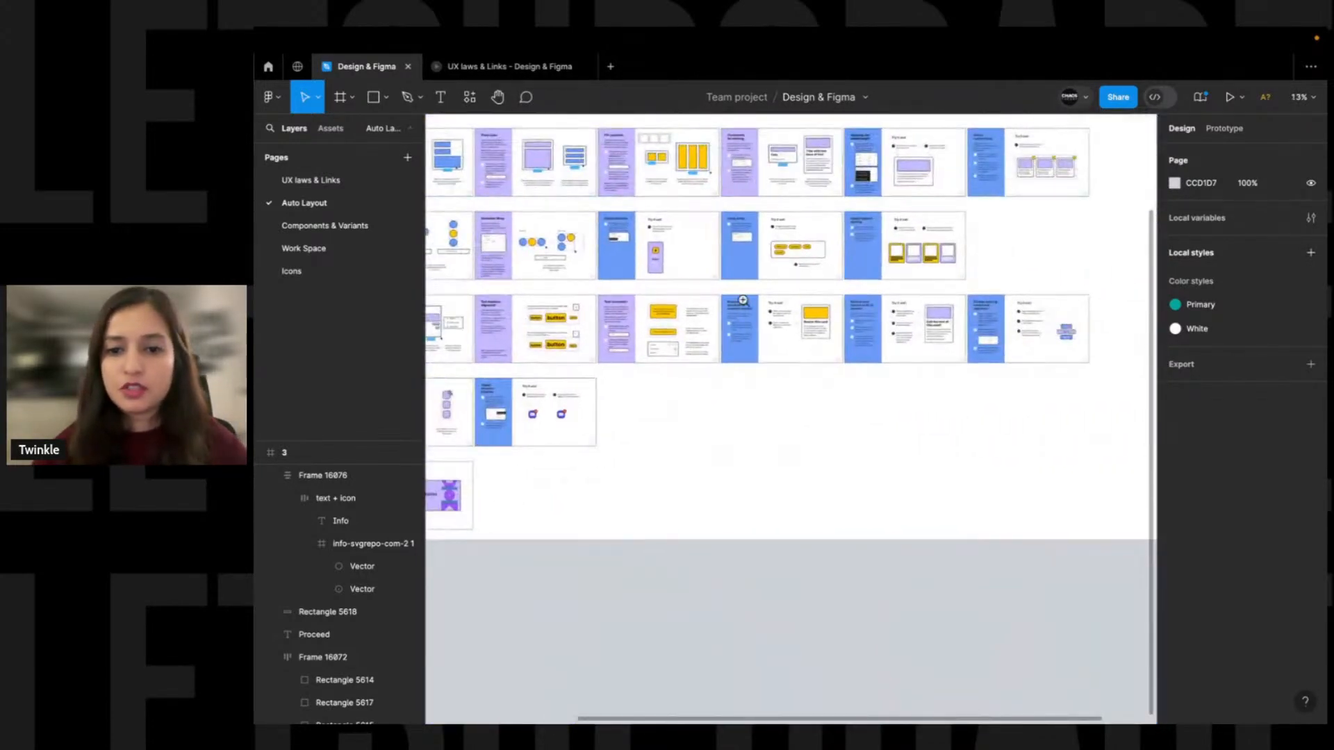
# Examine the guide's Absolute position control and Toggle absolute position cards
pyautogui.scroll(5, 1022, 327)
pyautogui.moveTo(743, 347); pyautogui.dragTo(651, 344)
pyautogui.scroll(-6, 908, 336)
pyautogui.scroll(5, 652, 344)
pyautogui.hscroll(-2, 758, 402)
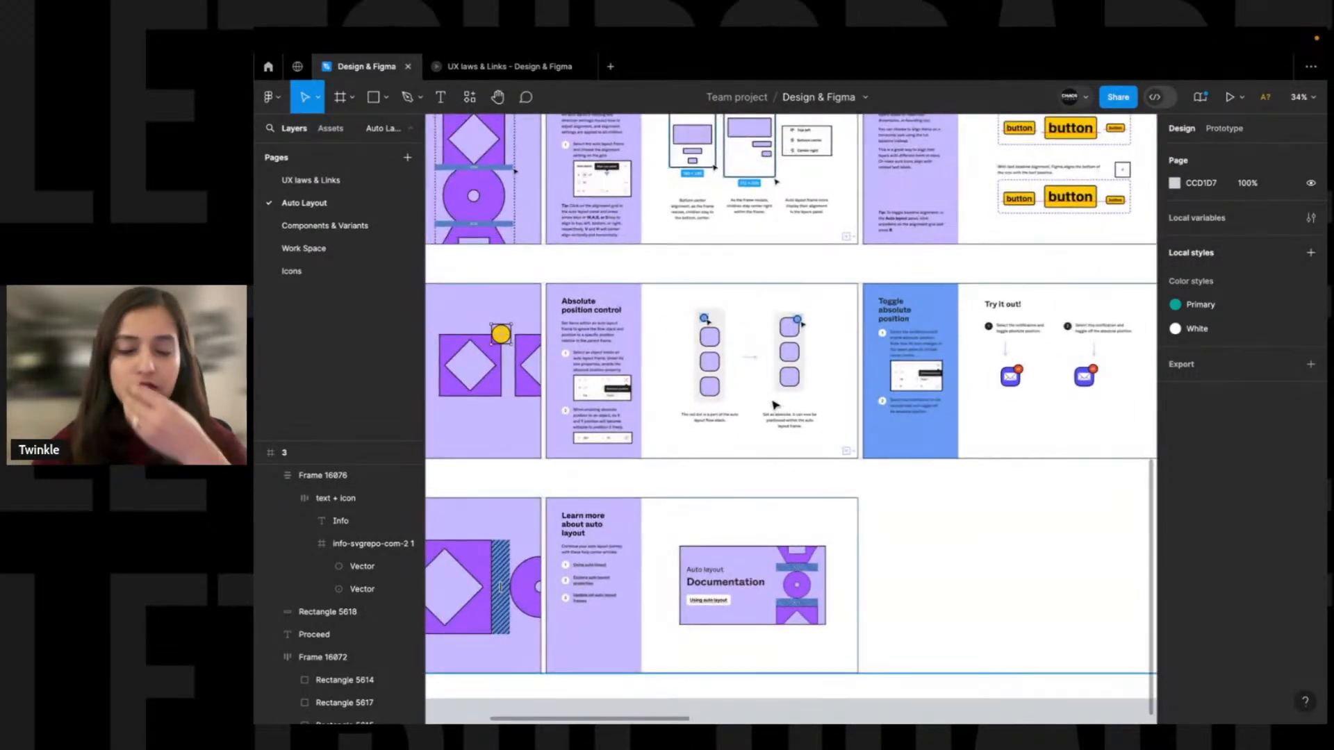
# Move the auto layout frame of four colored squares from above the guide cards to the empty area beside the Toggle absolute position card
pyautogui.keyDown('alt'); pyautogui.click(729, 331); pyautogui.keyUp('alt')
pyautogui.scroll(-2, 799, 341)
pyautogui.scroll(8, 802, 271)
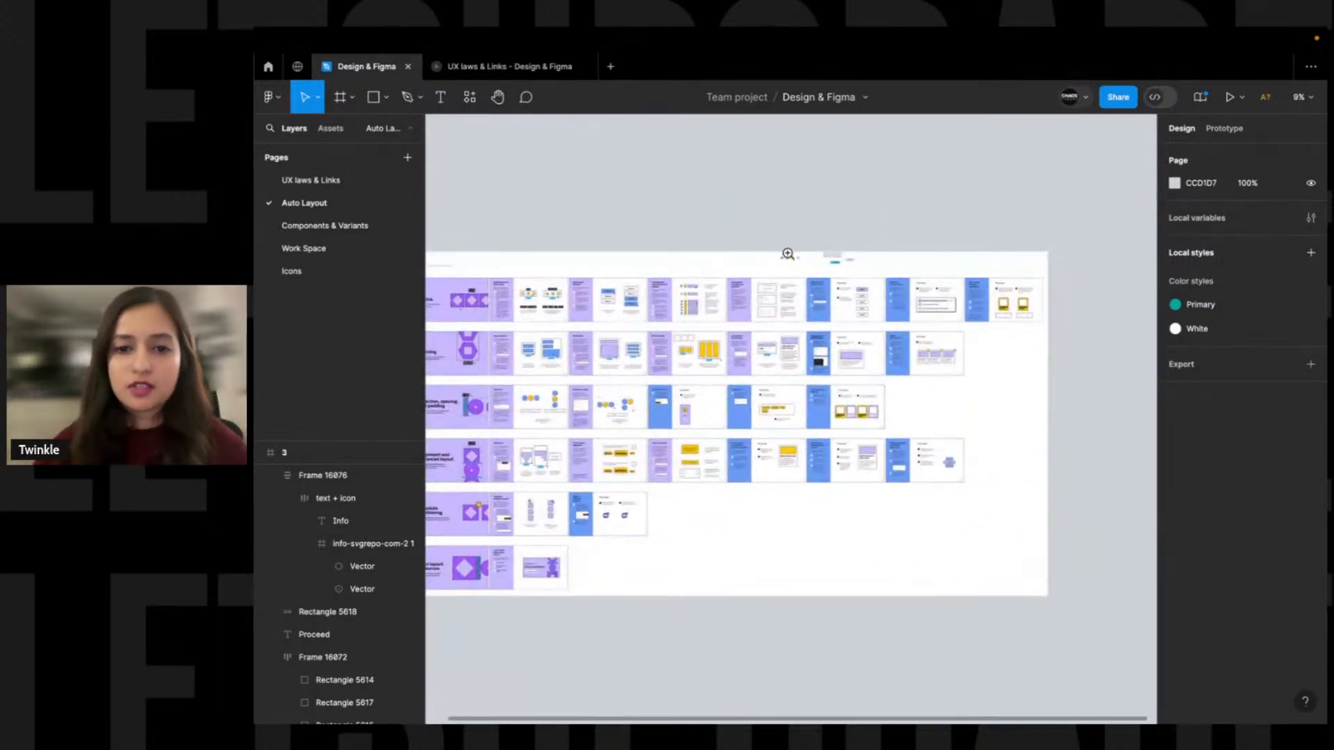
pyautogui.click(802, 271)
pyautogui.press('Delete')
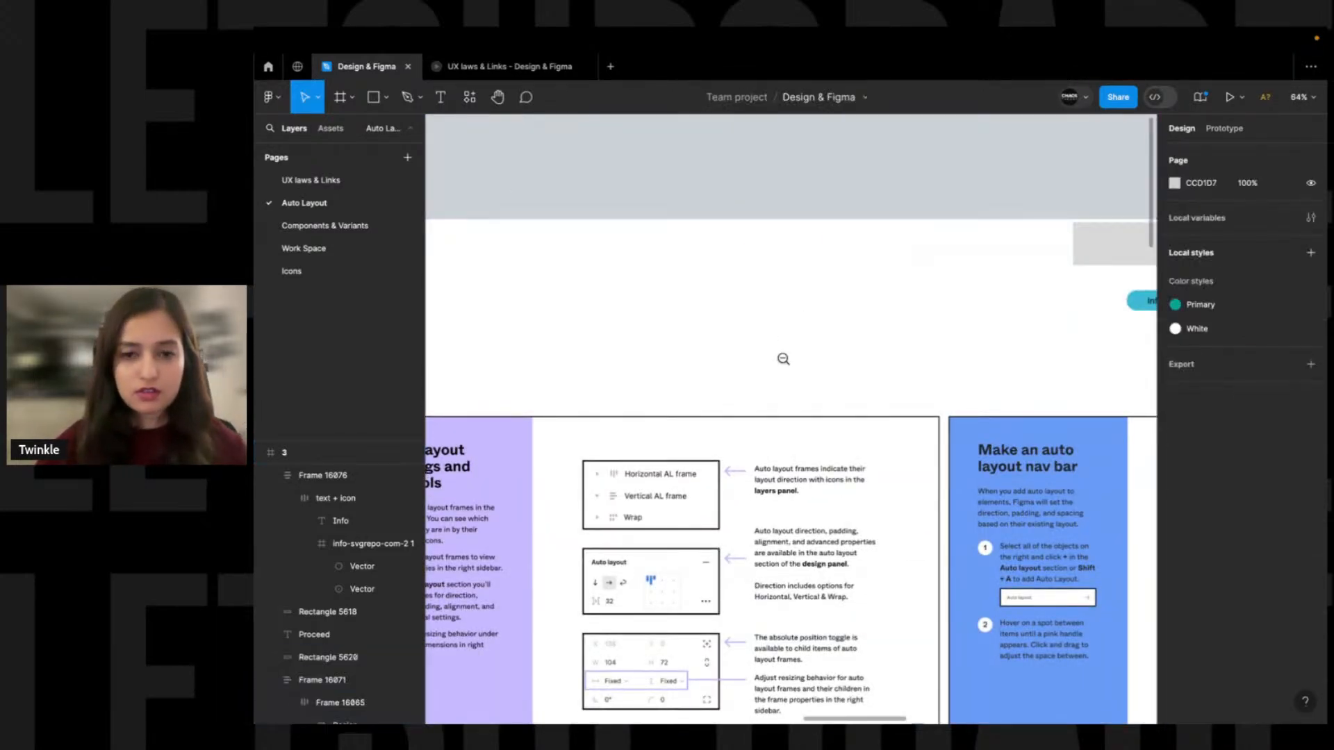
pyautogui.scroll(-10, 765, 355)
pyautogui.scroll(8, 764, 375)
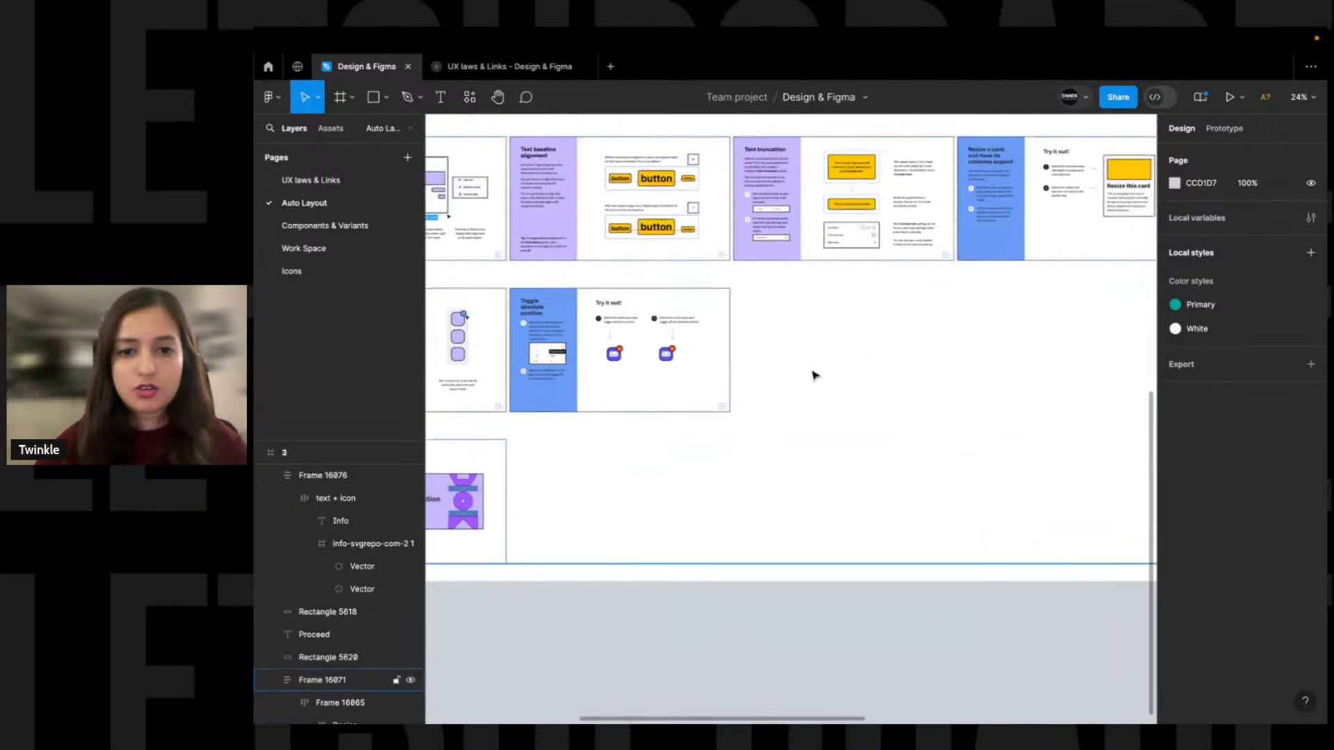
pyautogui.moveTo(708, 262); pyautogui.dragTo(887, 447)
pyautogui.scroll(5, 877, 407)
pyautogui.hotkey('ctrl', 'z')
pyautogui.moveTo(637, 357); pyautogui.dragTo(946, 501)
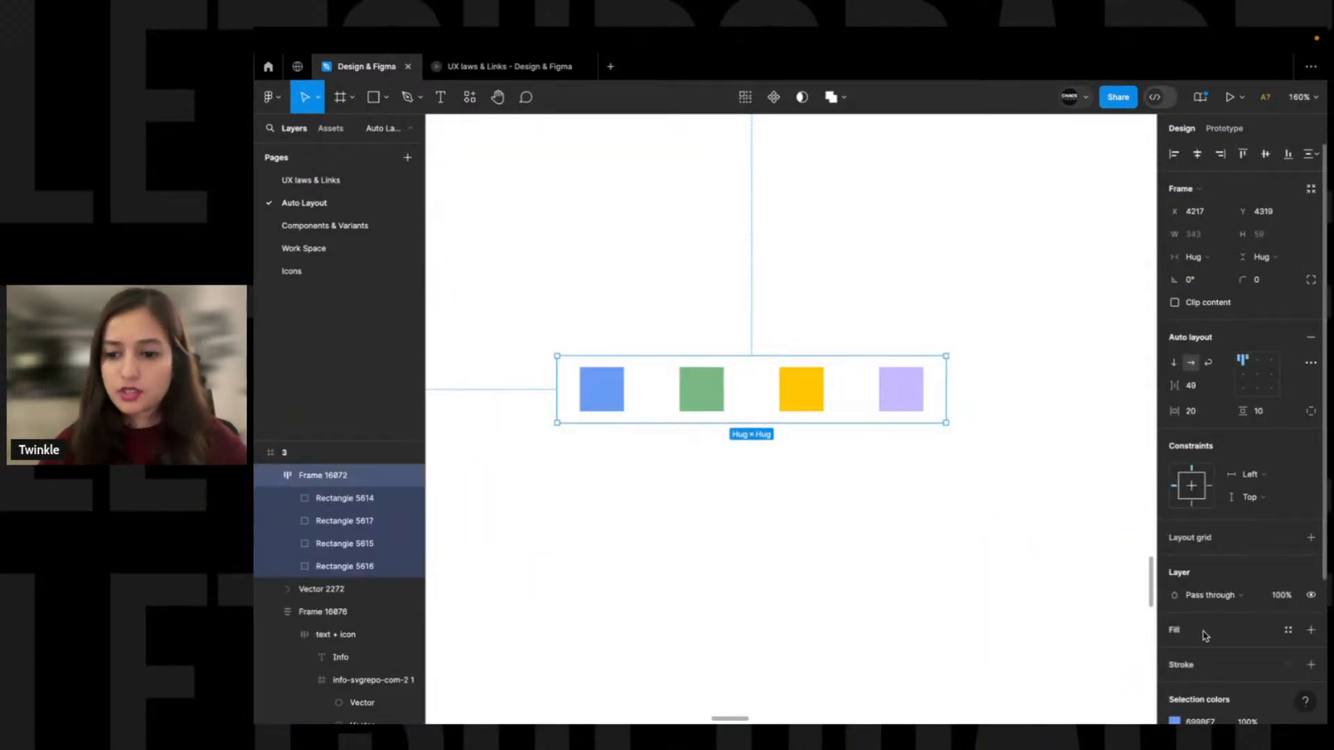
# Add a fill of EFE7E7 to the auto layout frame holding the four colored squares
pyautogui.click(1174, 631)
pyautogui.click(1173, 653)
pyautogui.moveTo(994, 367); pyautogui.dragTo(970, 353)
pyautogui.click(1143, 314)
pyautogui.click(984, 359)
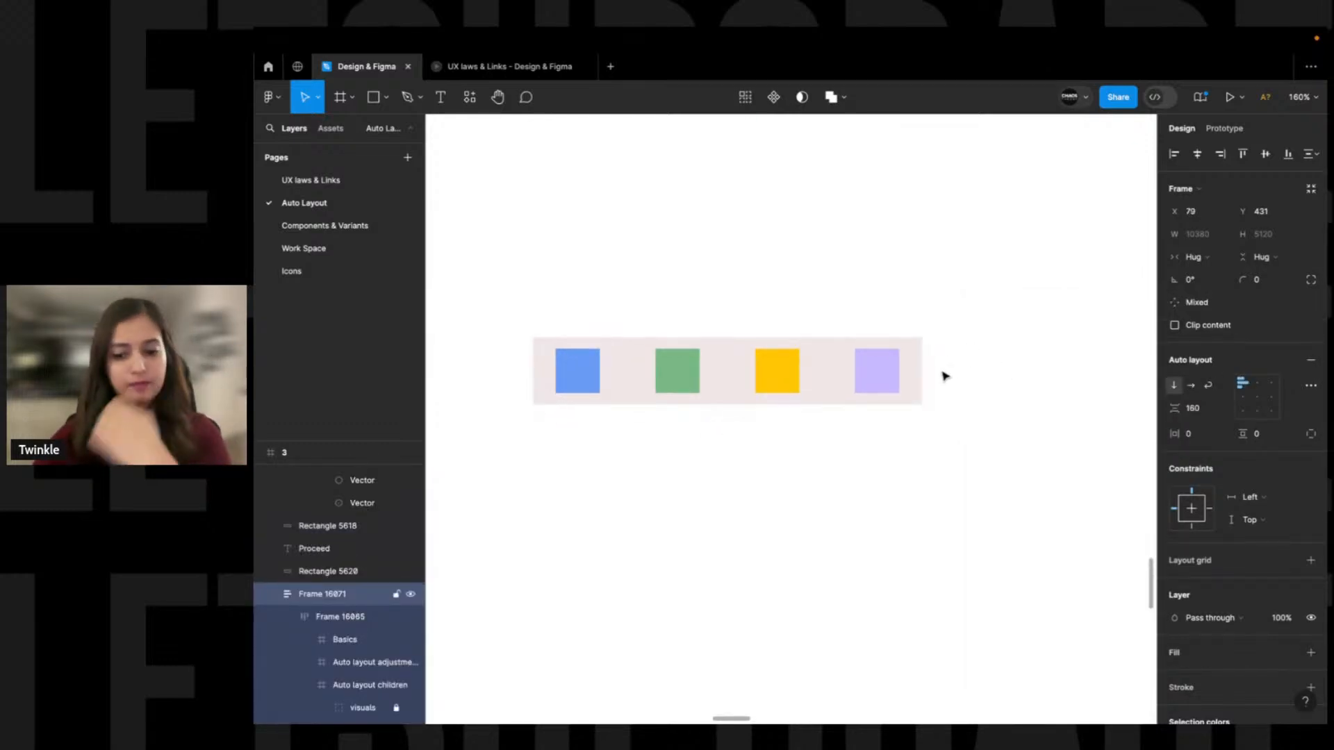
pyautogui.press('o')
pyautogui.click(975, 298)
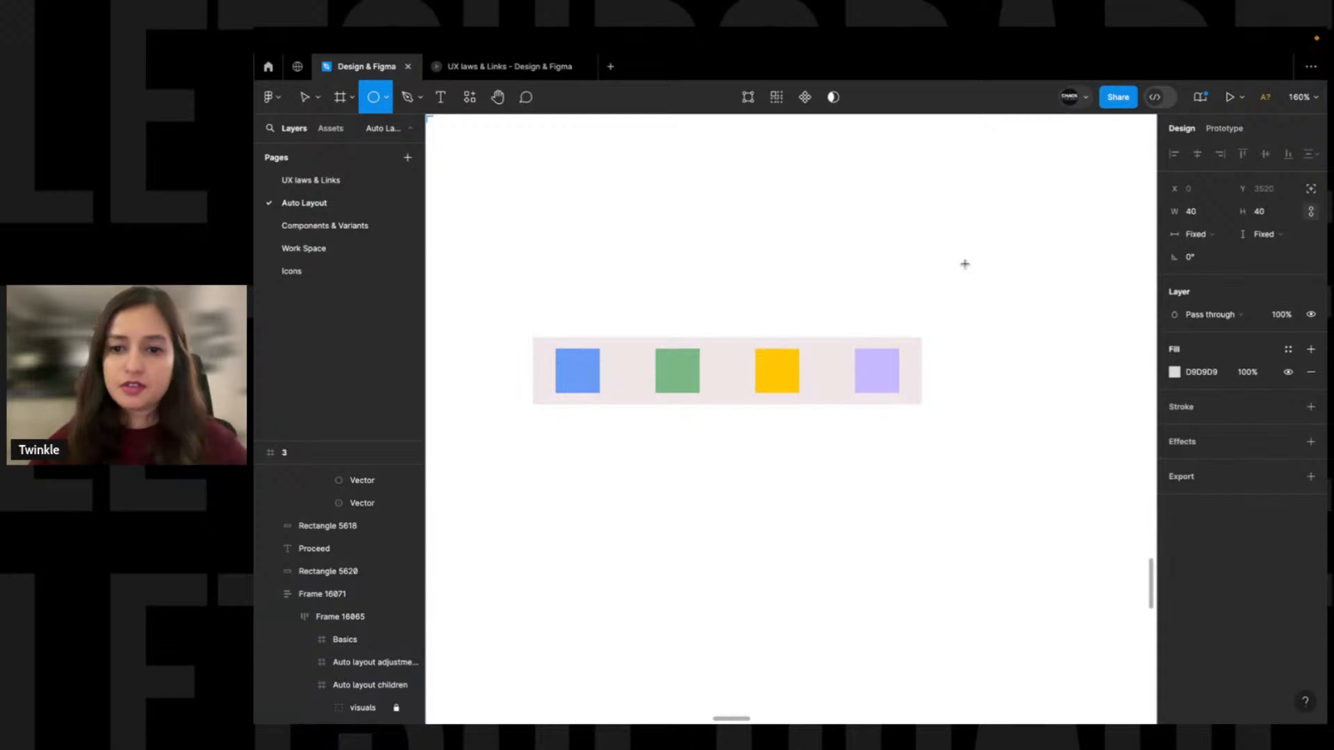
pyautogui.press('Escape')
# Lock Frame 16071, the large frame that holds all the guide cards, and clear the selection
pyautogui.scroll(-10, 966, 334)
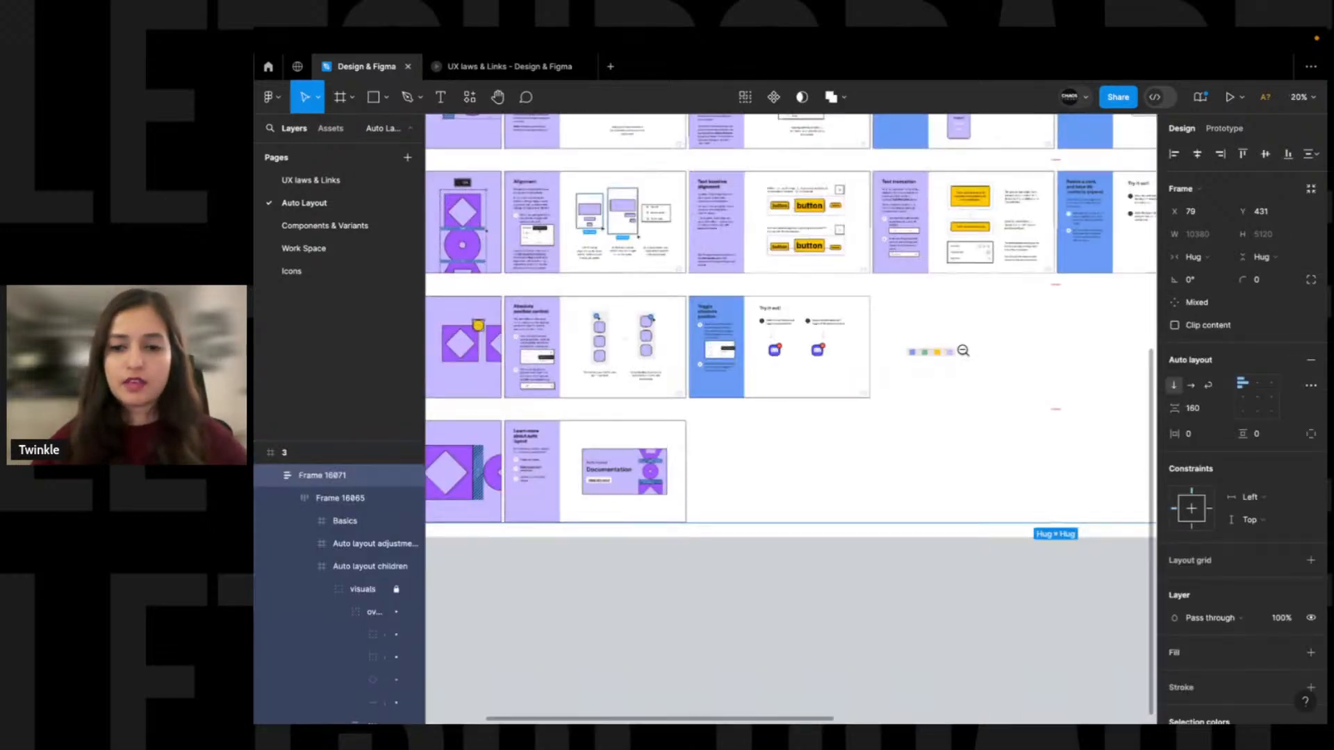
pyautogui.press('Escape')
pyautogui.click(710, 260)
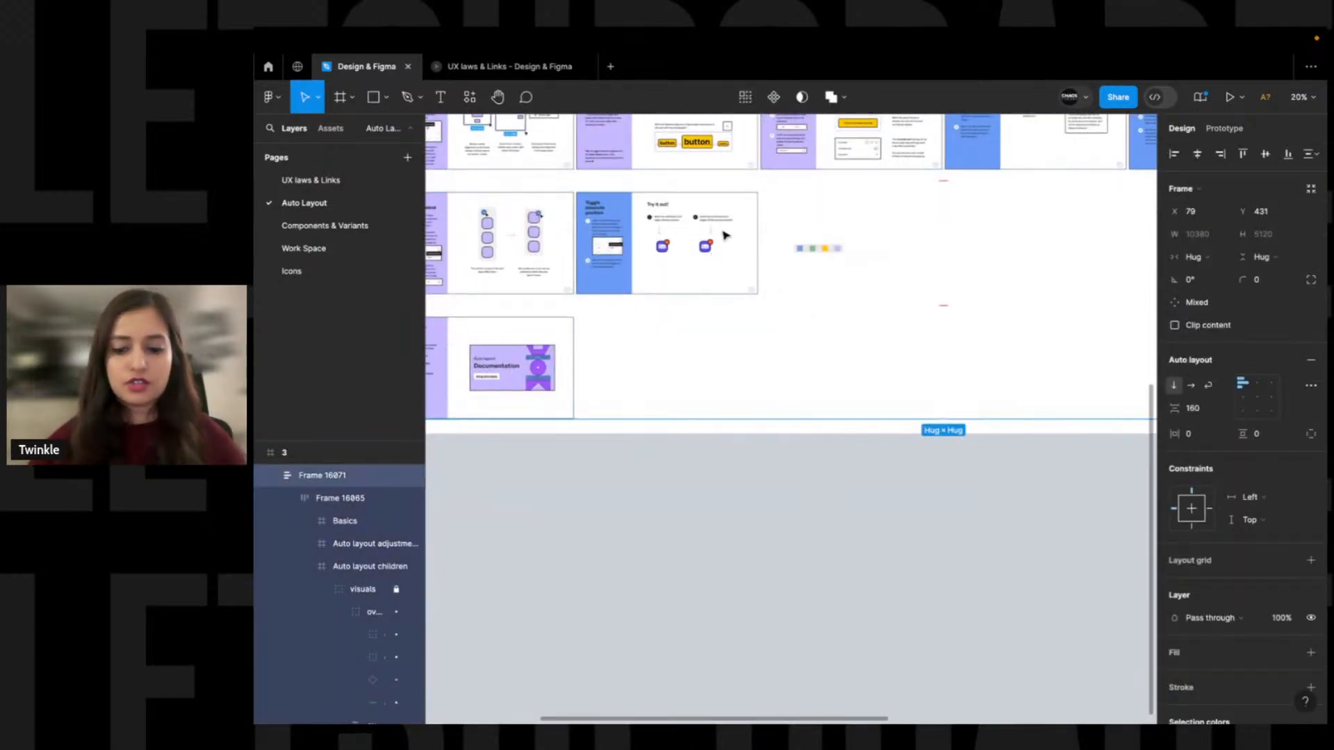
pyautogui.press('Escape')
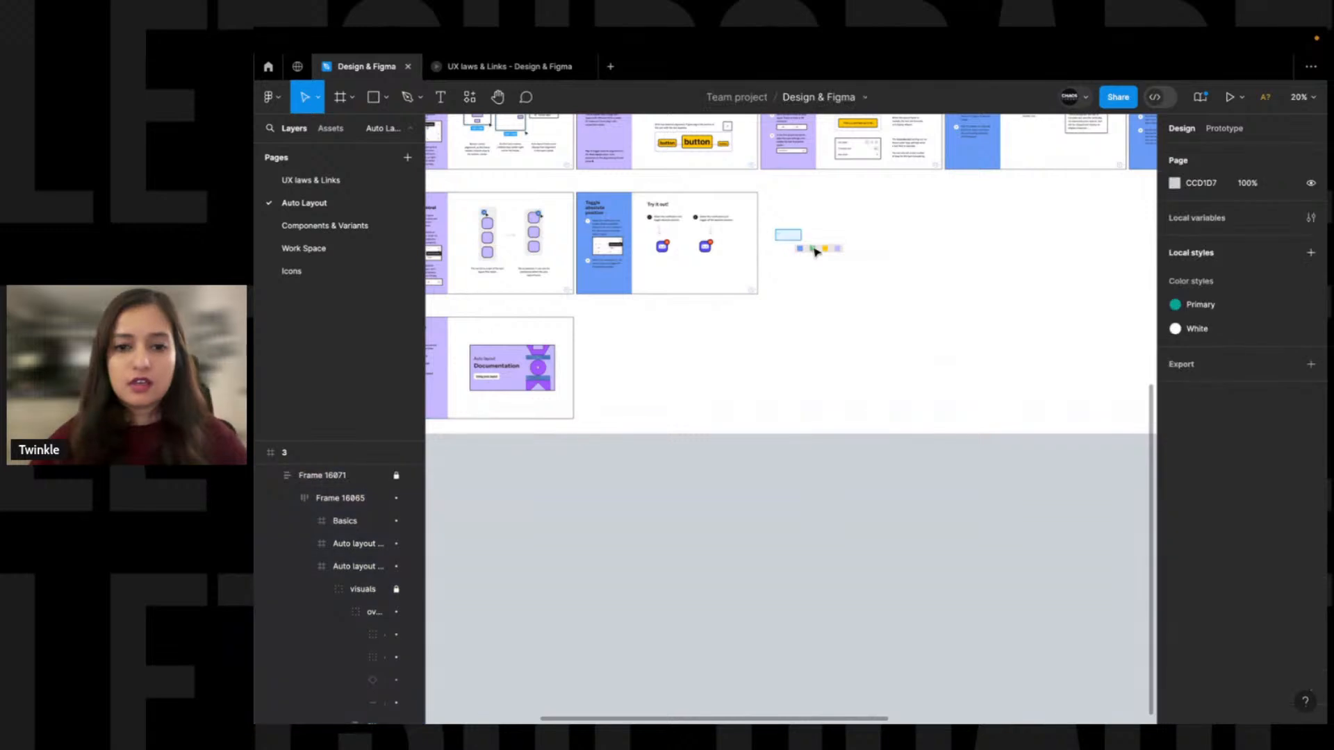
# Draw a circle of about 22 × 22 above the row of squares and fill it with red CF3434
pyautogui.click(806, 249)
pyautogui.hotkey('shift', '2')
pyautogui.press('Escape')
pyautogui.hscroll(2, 771, 220)
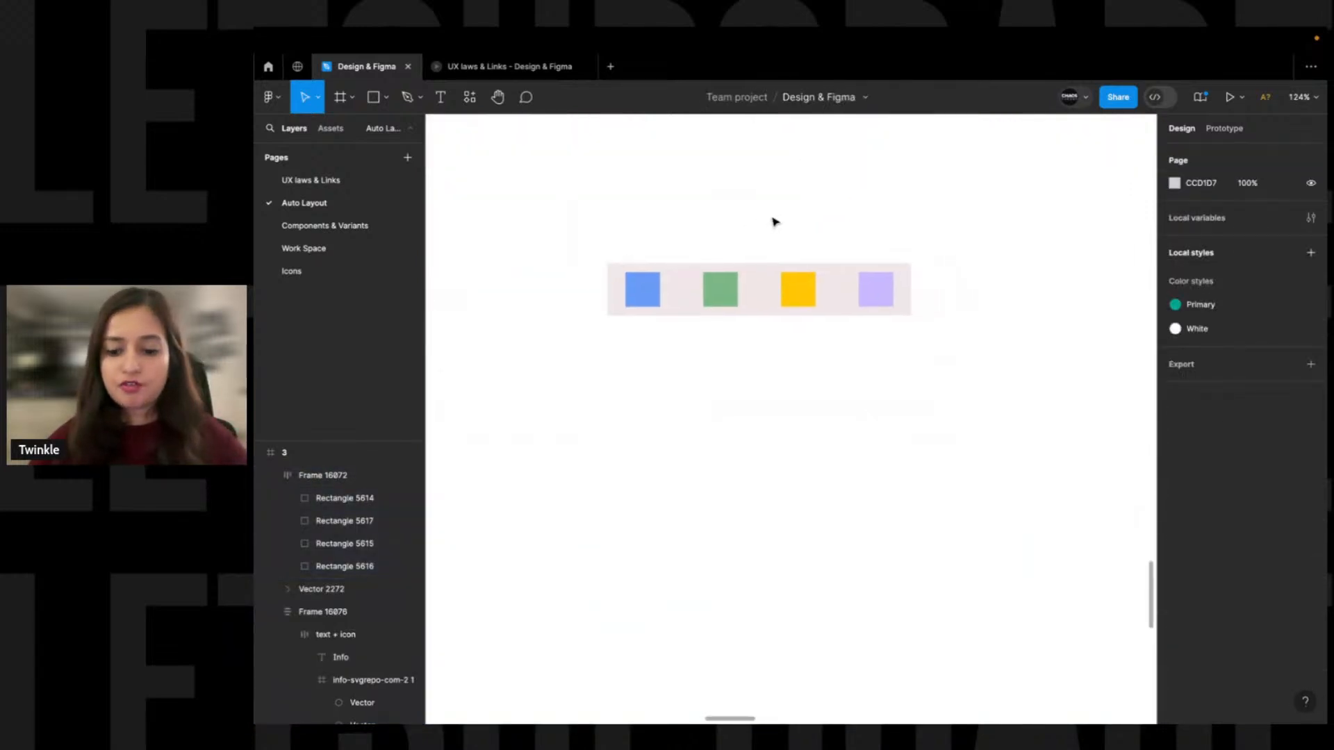
pyautogui.press('o')
pyautogui.moveTo(818, 219); pyautogui.dragTo(804, 202)
pyautogui.click(1174, 440)
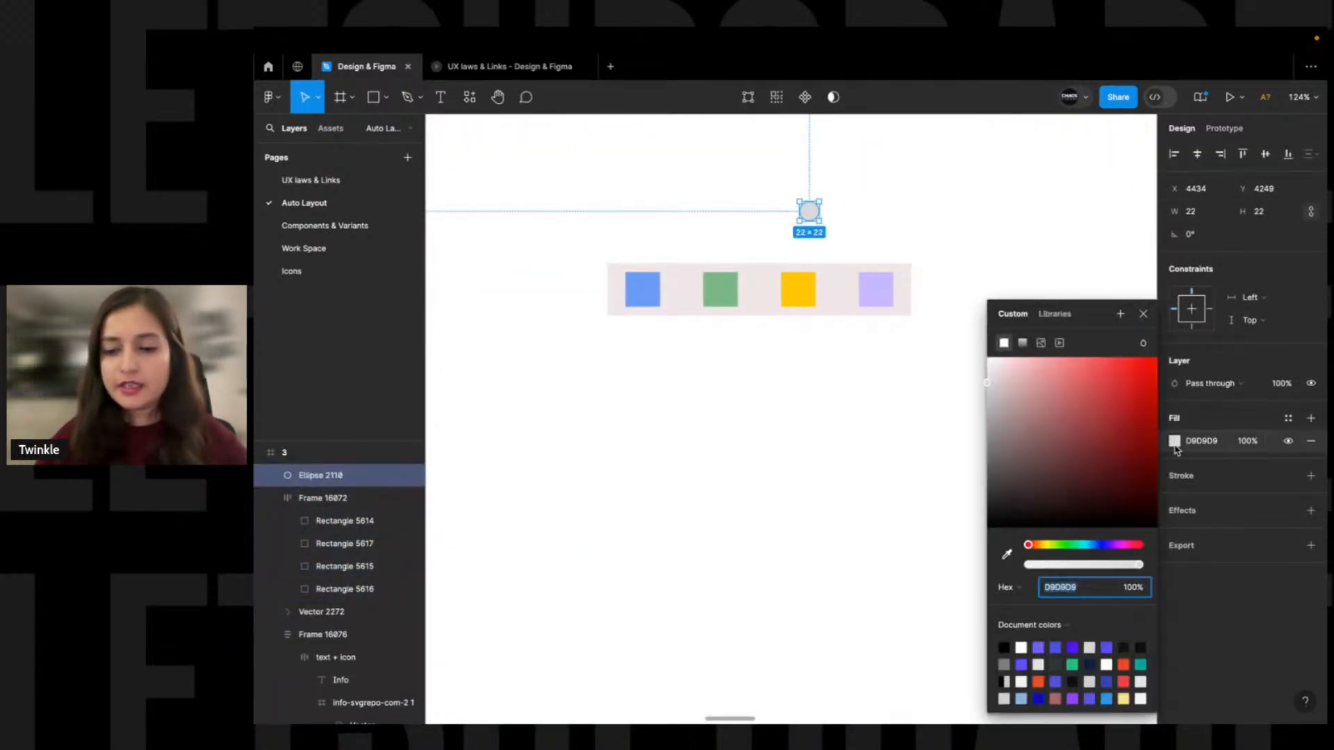
pyautogui.click(1113, 389)
pyautogui.click(986, 228)
# Shrink the red circle to 8 × 8
pyautogui.scroll(5, 798, 222)
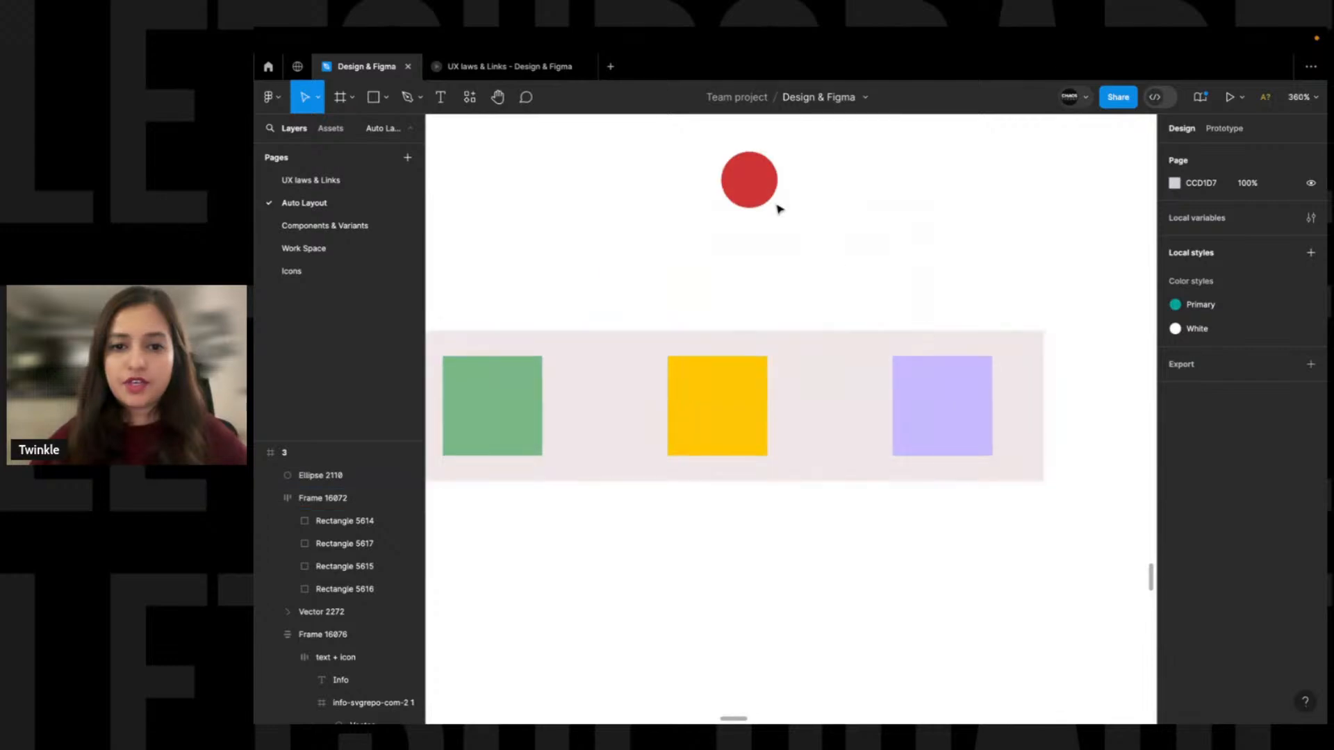
pyautogui.click(728, 173)
pyautogui.moveTo(728, 172); pyautogui.dragTo(766, 180)
pyautogui.hscroll(-2, 910, 198)
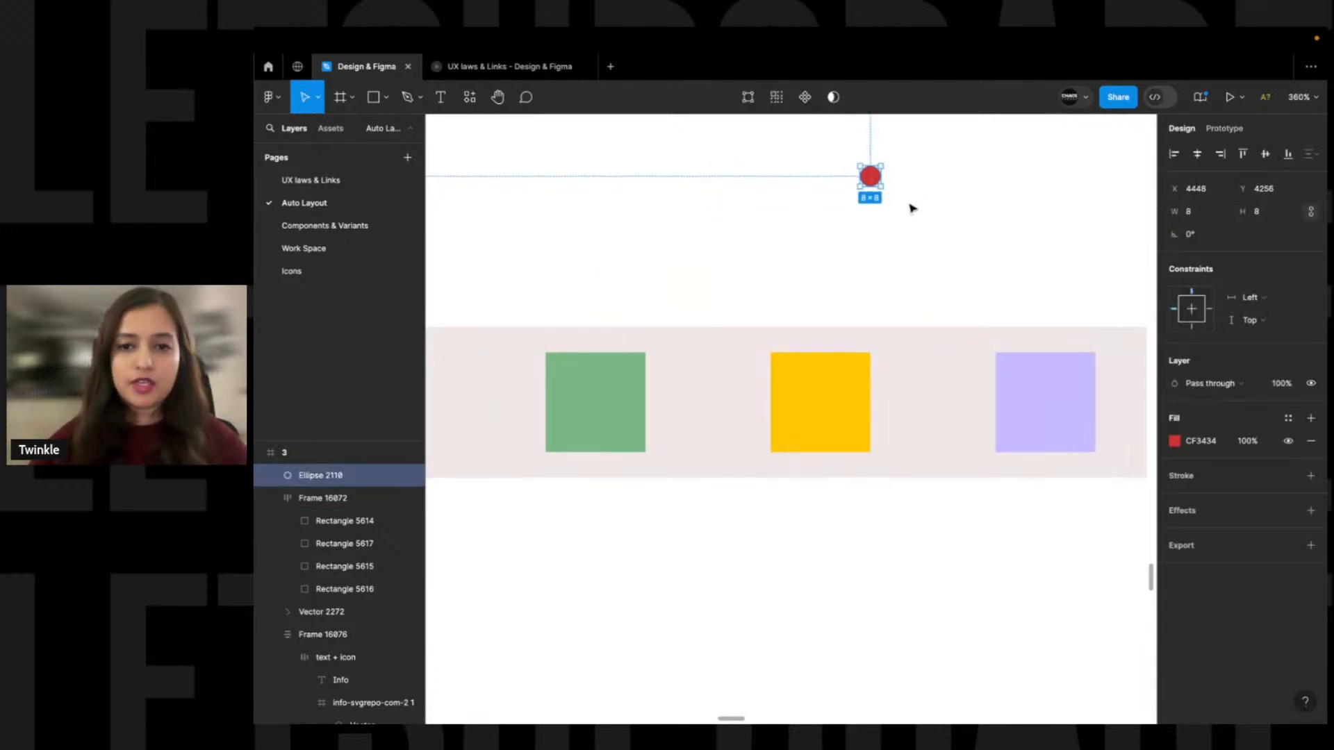
# Place the red circle inside the auto layout frame between the yellow and purple squares
pyautogui.scroll(-4, 913, 203)
pyautogui.hscroll(1, 909, 207)
pyautogui.click(871, 195)
pyautogui.moveTo(860, 186); pyautogui.dragTo(895, 324)
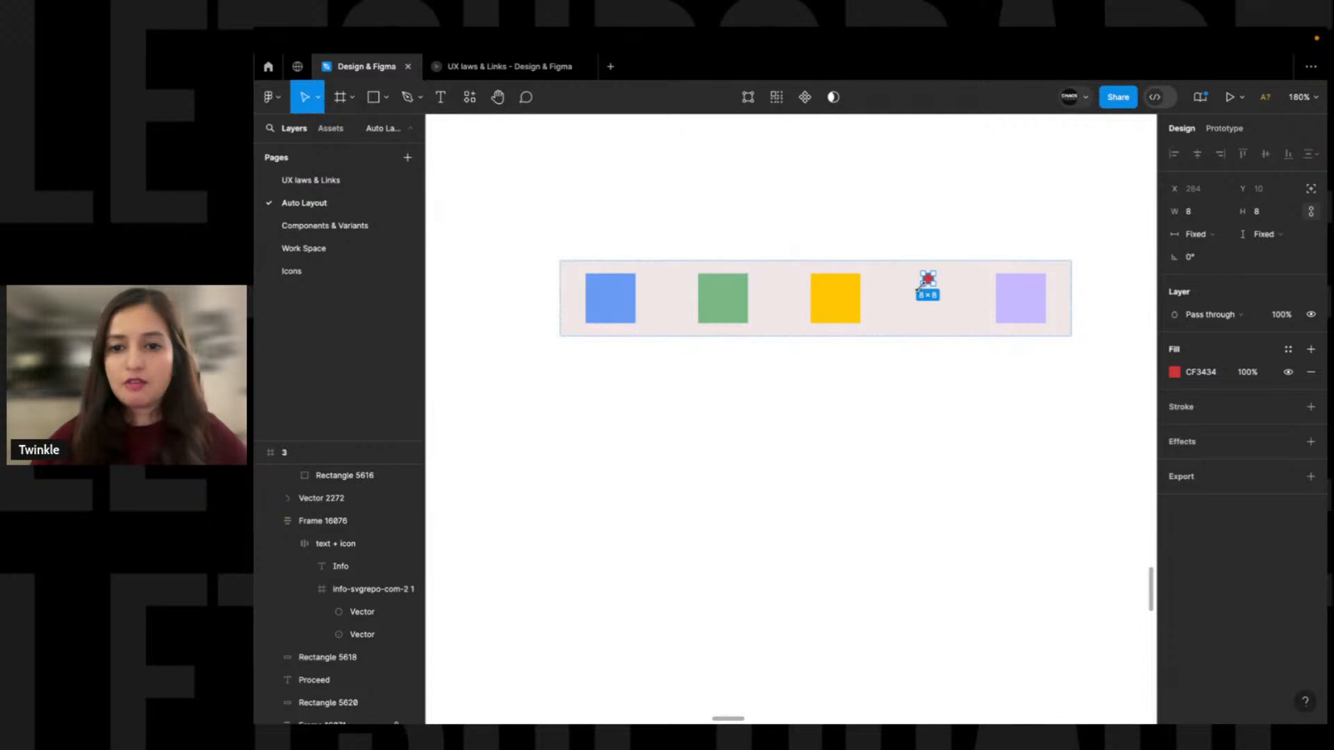
# Examine the frame's auto layout spacing around the yellow square and the red circle, and leave the circle selected
pyautogui.click(895, 308)
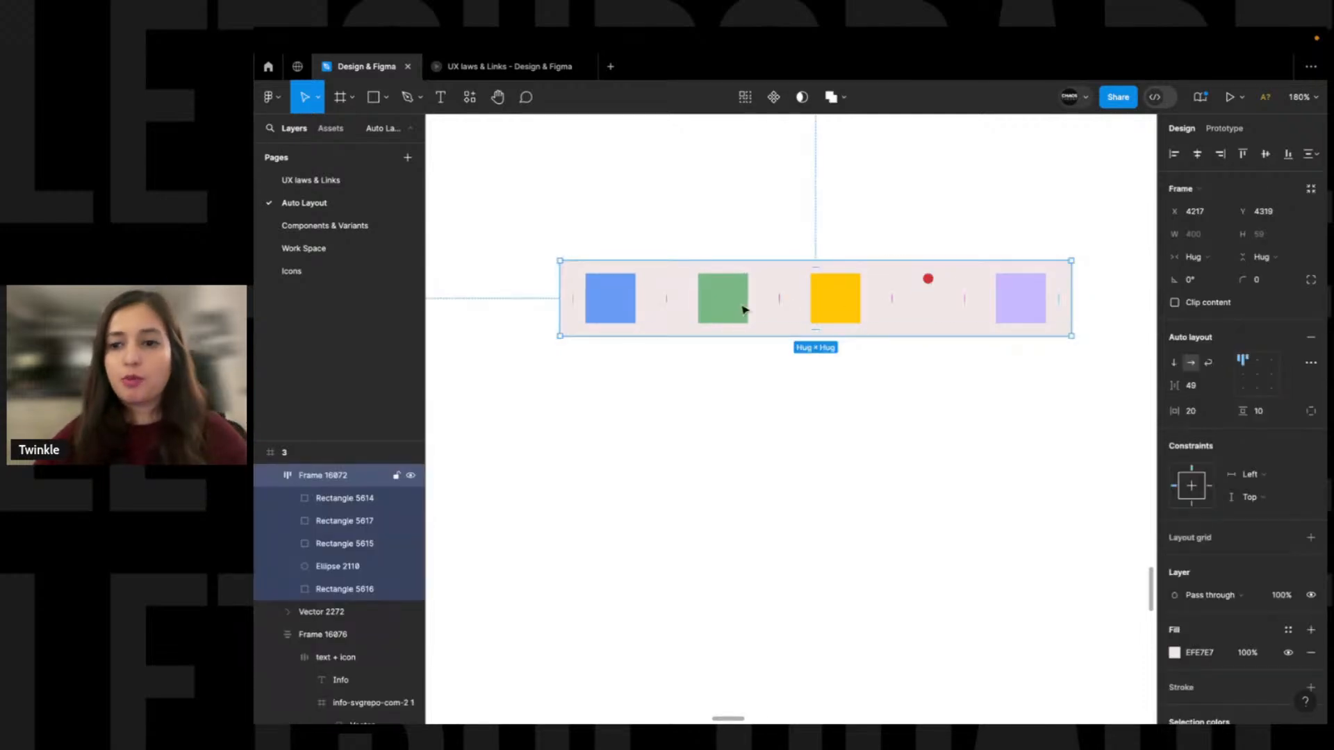
pyautogui.hscroll(1, 917, 319)
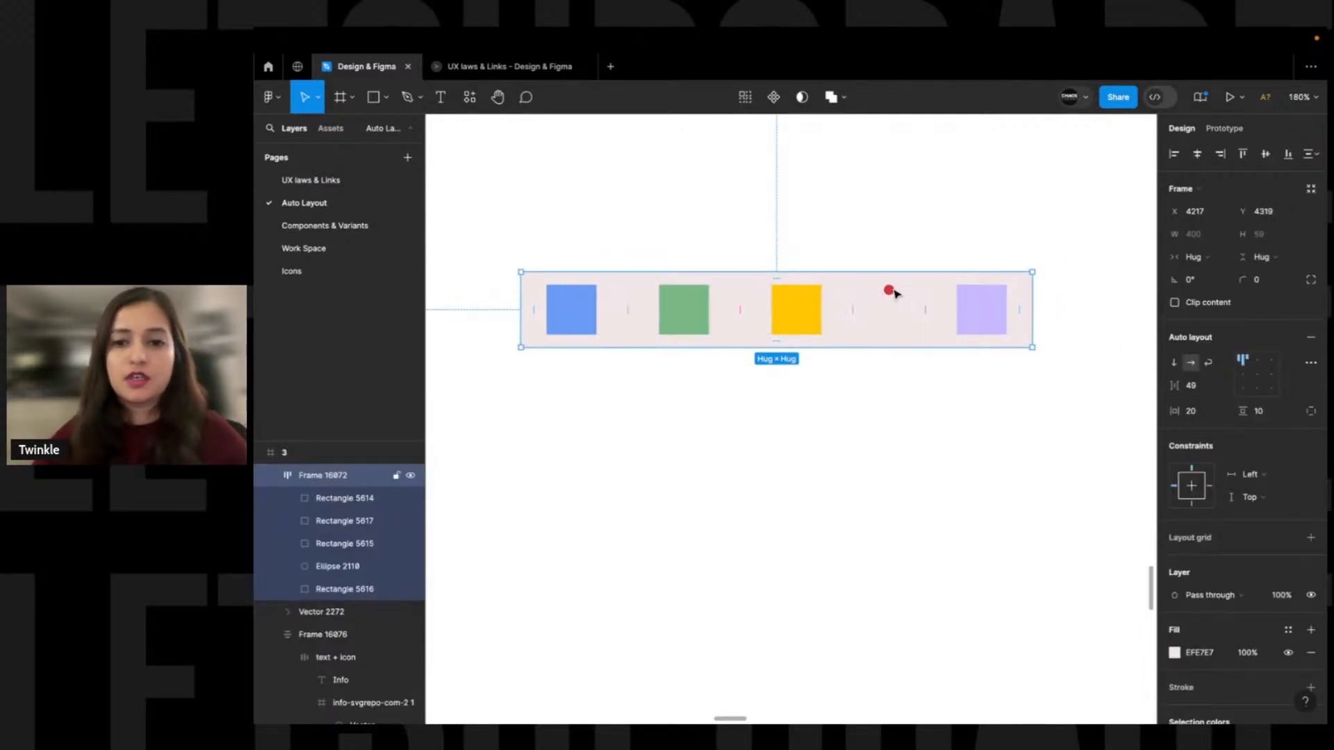
pyautogui.click(889, 291)
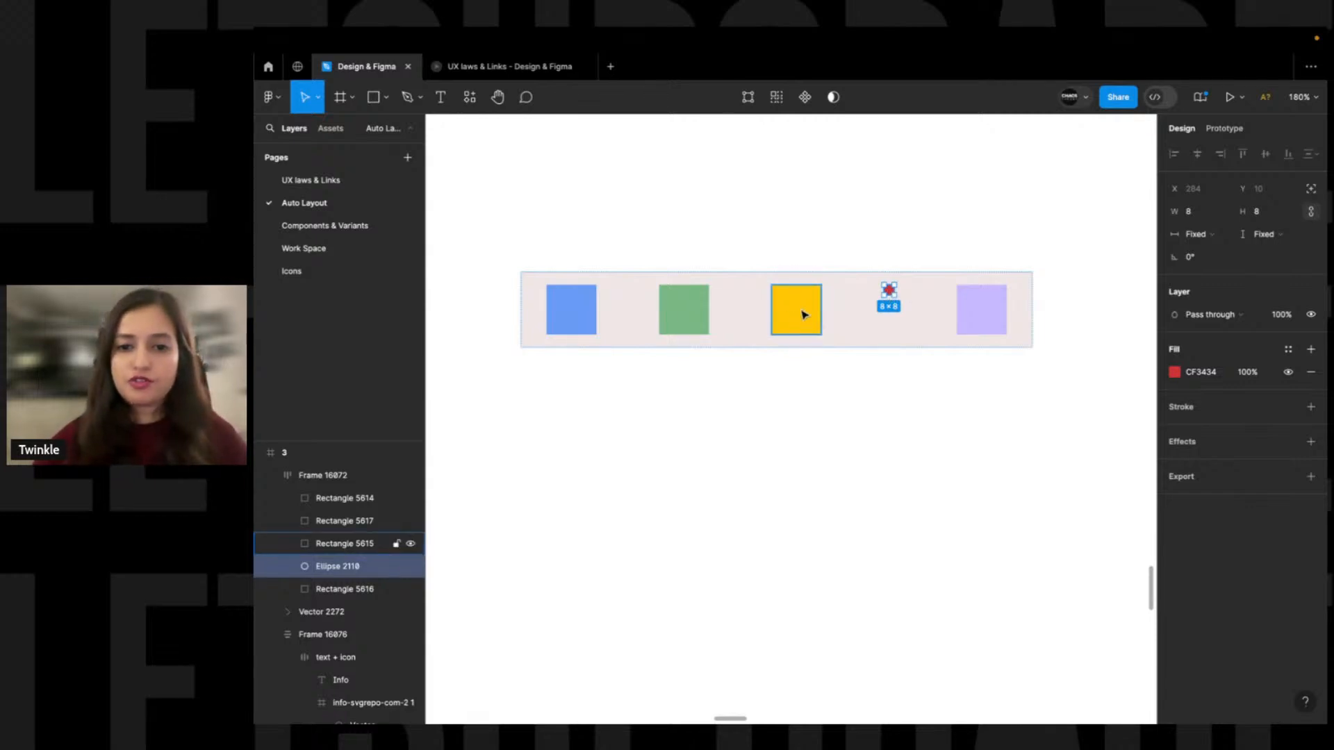
pyautogui.click(798, 316)
pyautogui.click(888, 289)
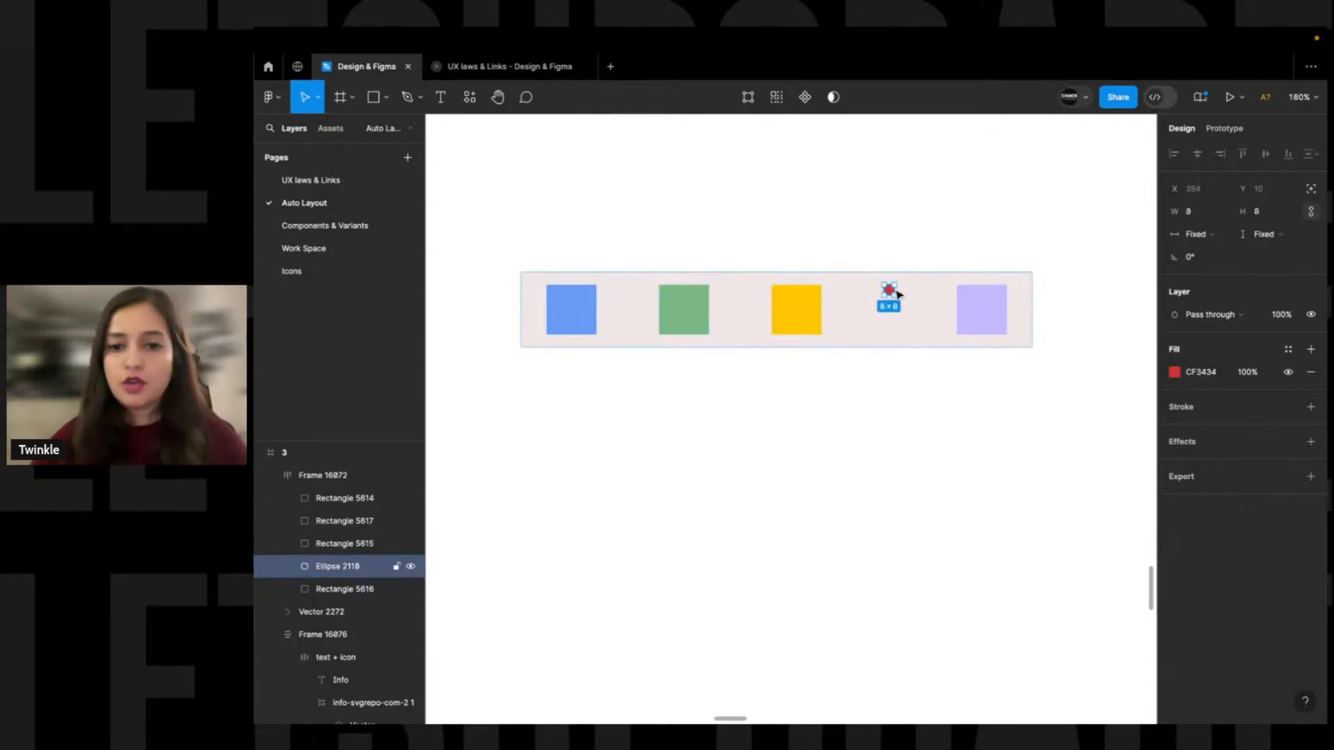
pyautogui.click(920, 263)
pyautogui.click(889, 290)
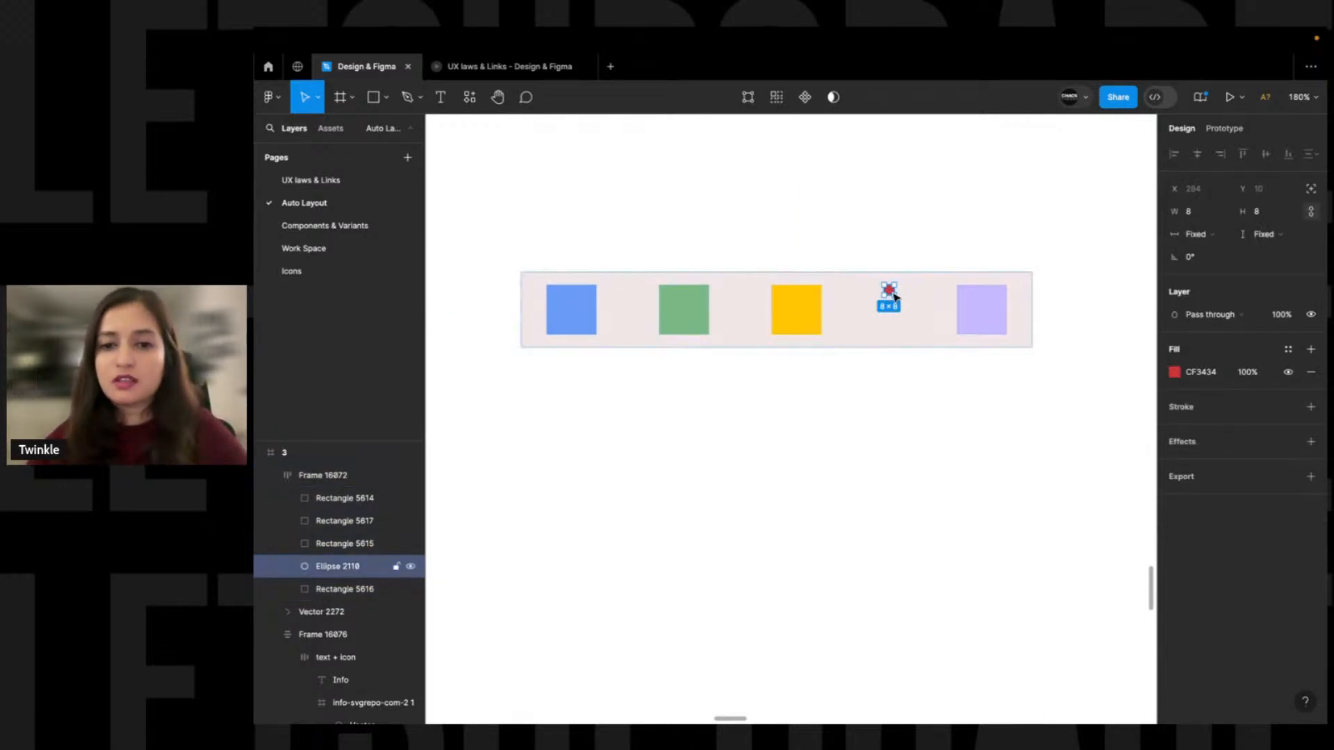
# Give the red circle an absolute position and place it on the yellow square's upper-right corner
pyautogui.click(791, 315)
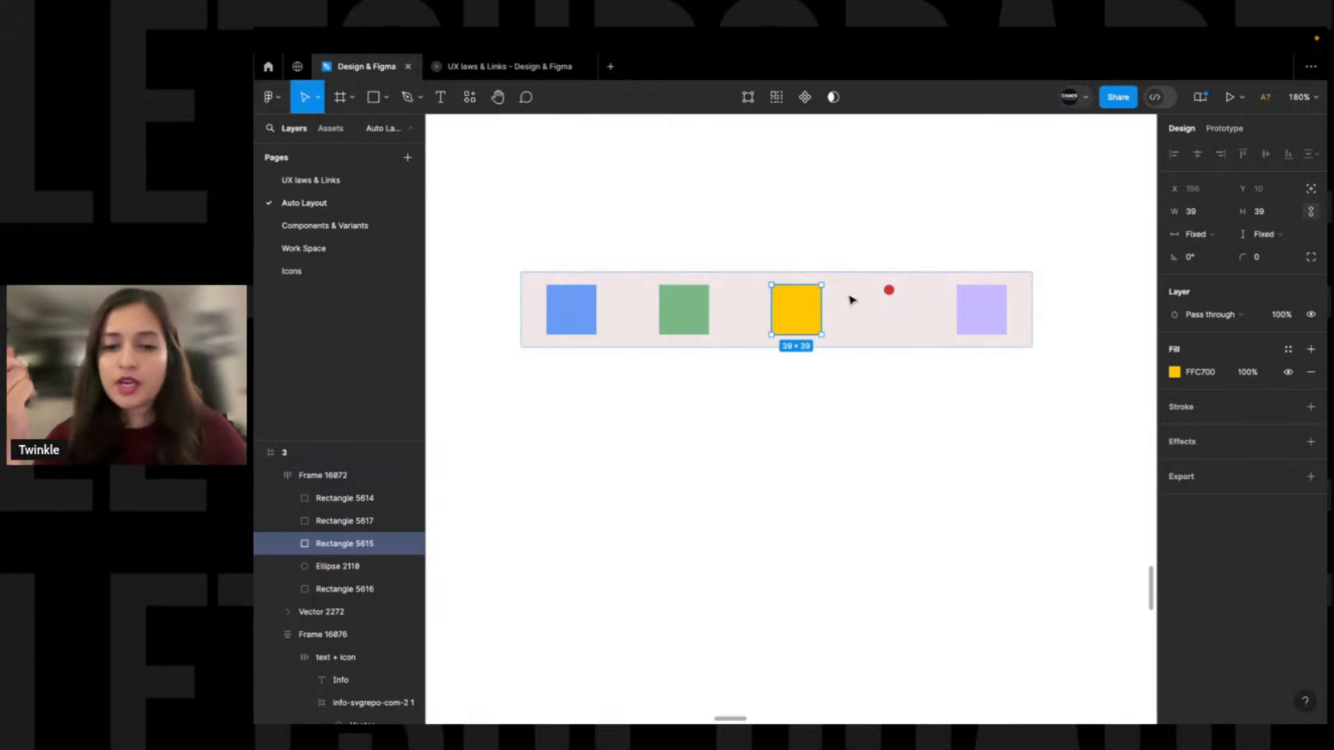
pyautogui.click(889, 291)
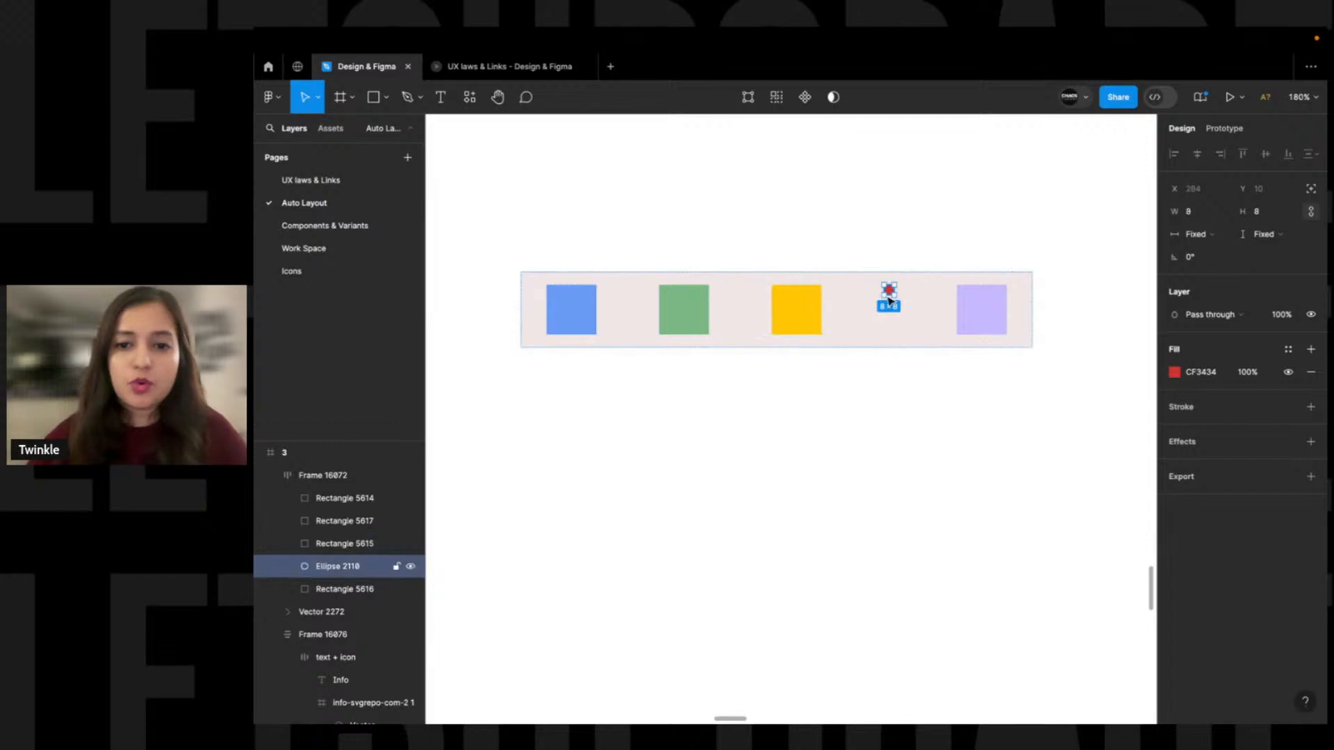
pyautogui.moveTo(893, 294); pyautogui.dragTo(857, 296)
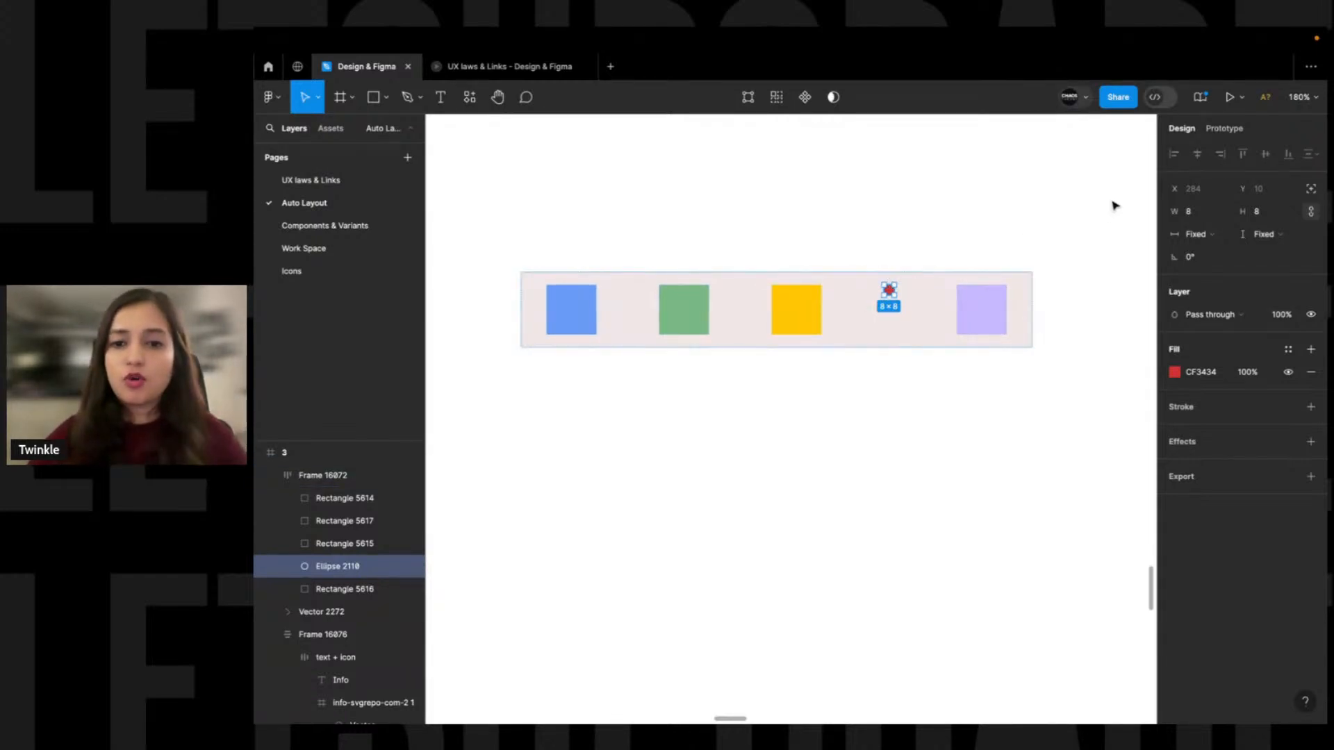
pyautogui.click(1310, 192)
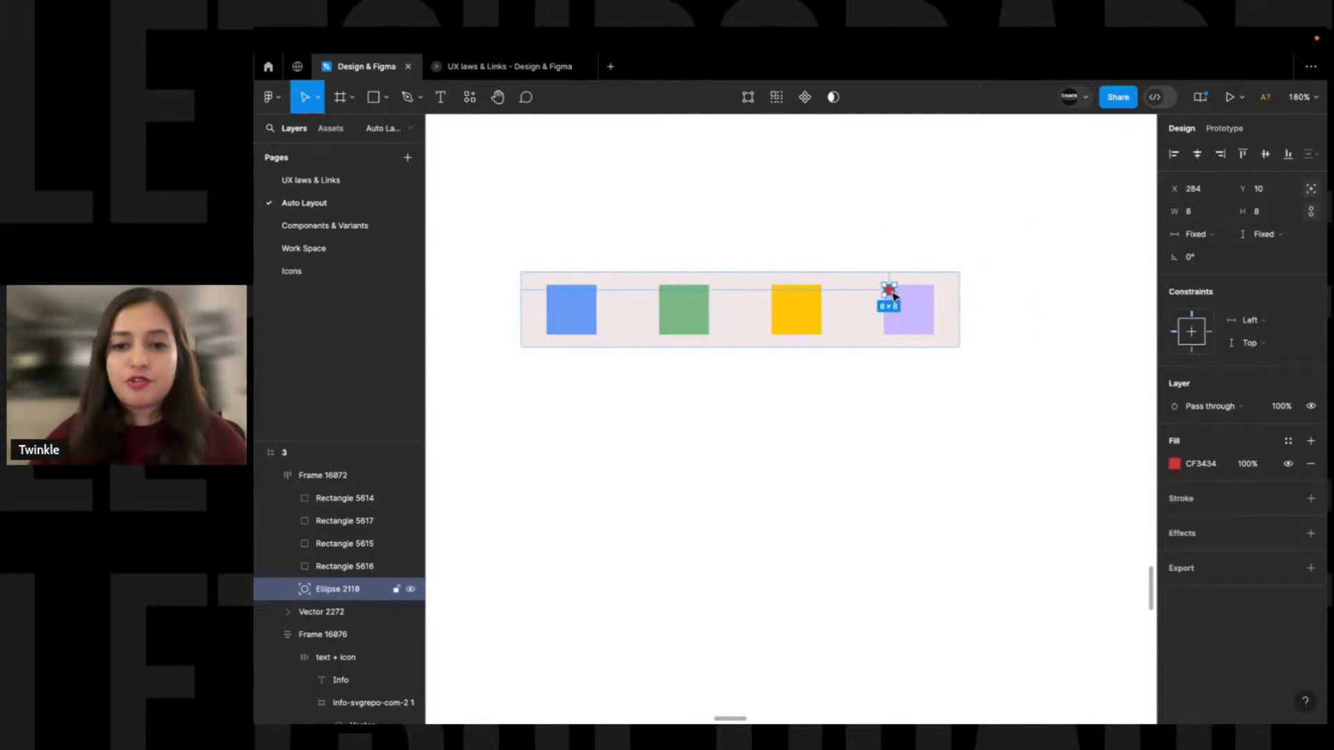
pyautogui.moveTo(891, 295); pyautogui.dragTo(822, 289)
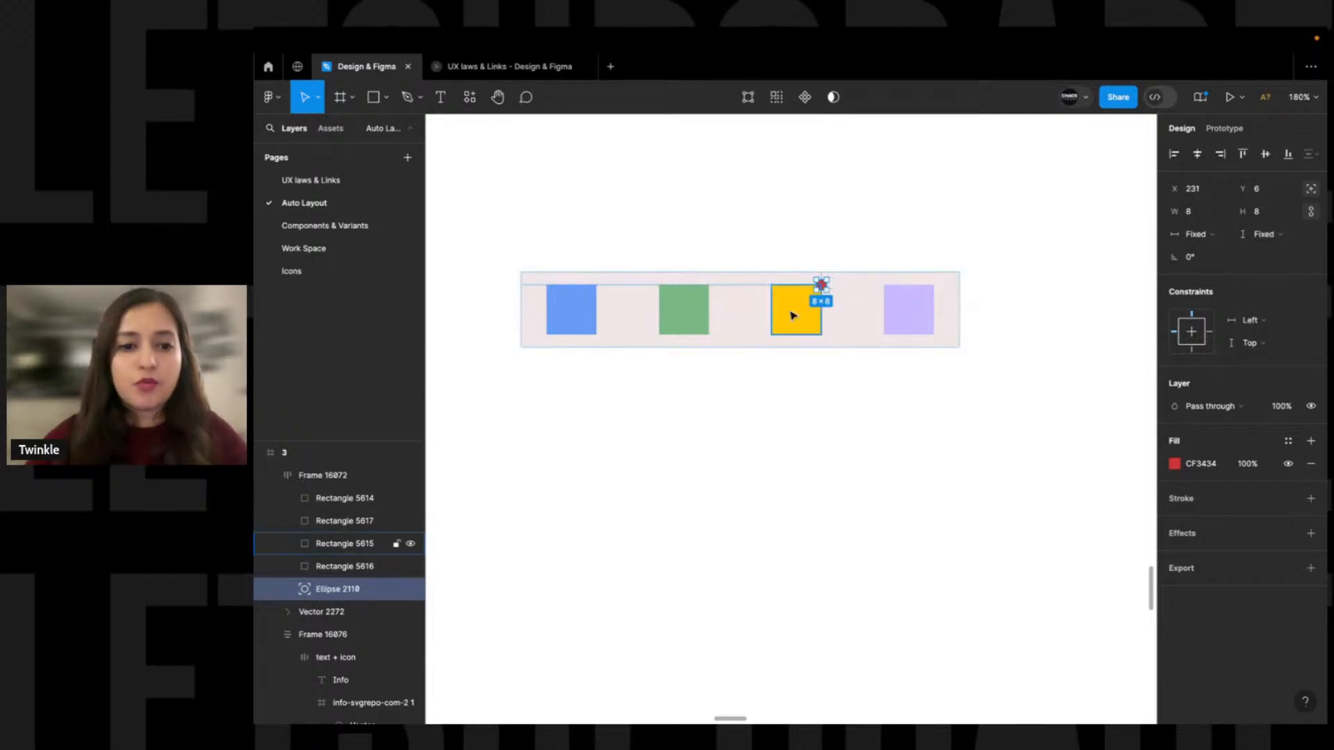
# Examine the four squares, their auto layout frame and the absolutely positioned red circle by selecting each in turn
pyautogui.moveTo(494, 250); pyautogui.dragTo(833, 393)
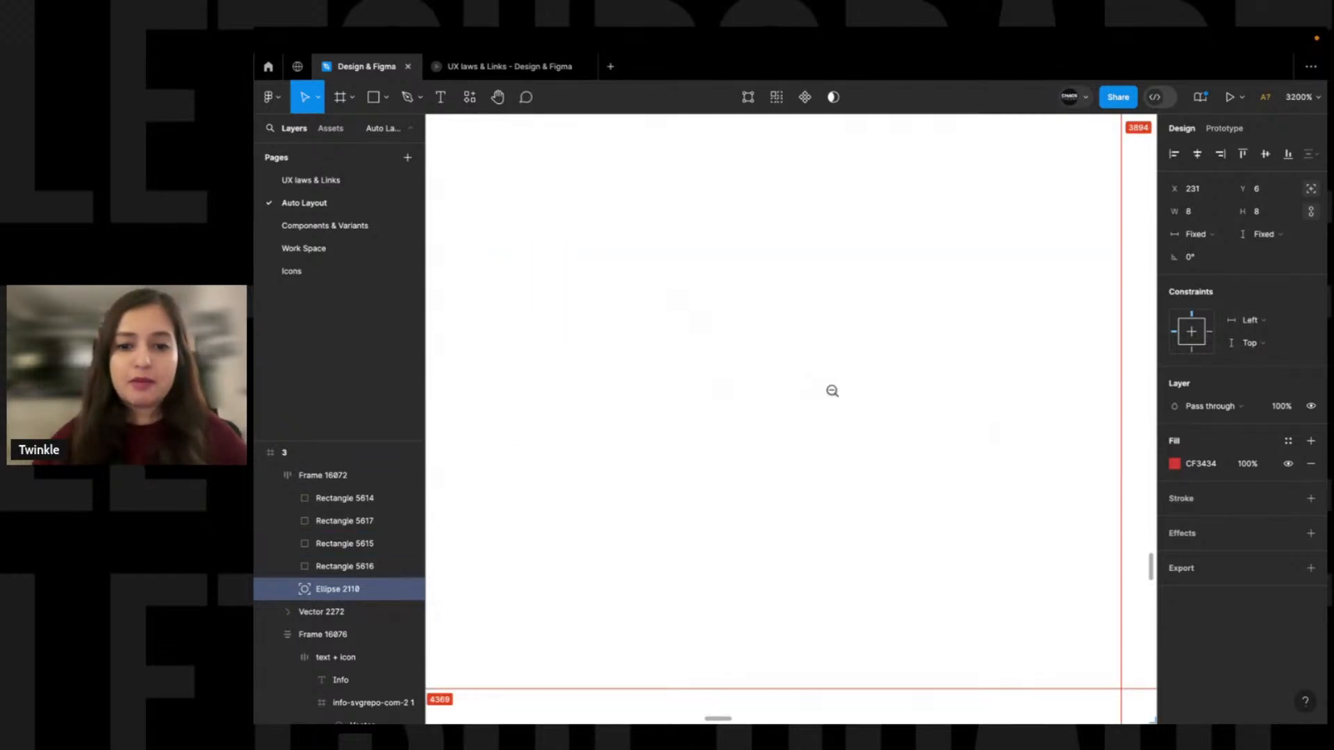
pyautogui.keyDown('alt'); pyautogui.click(847, 386); pyautogui.keyUp('alt')
pyautogui.moveTo(559, 310); pyautogui.dragTo(738, 445)
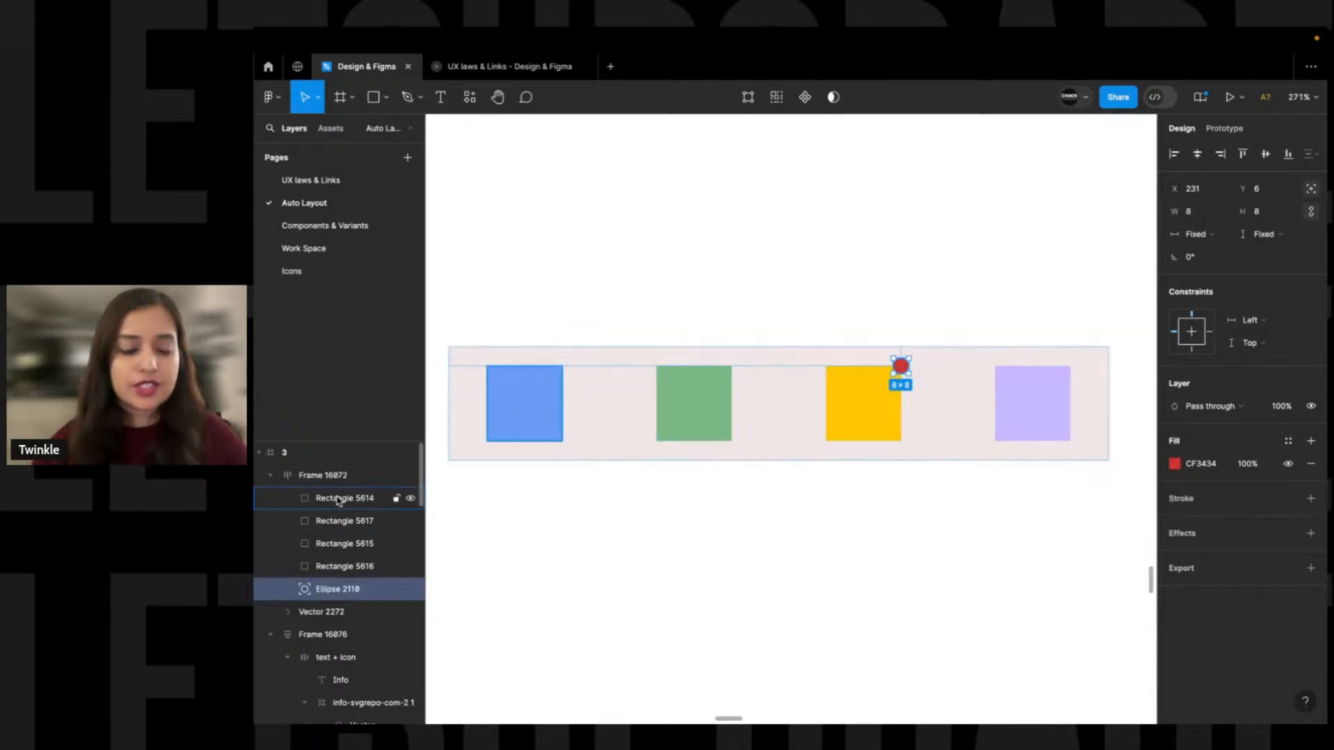
pyautogui.press('Tab')
pyautogui.keyDown('shift'); pyautogui.click(338, 567); pyautogui.keyUp('shift')
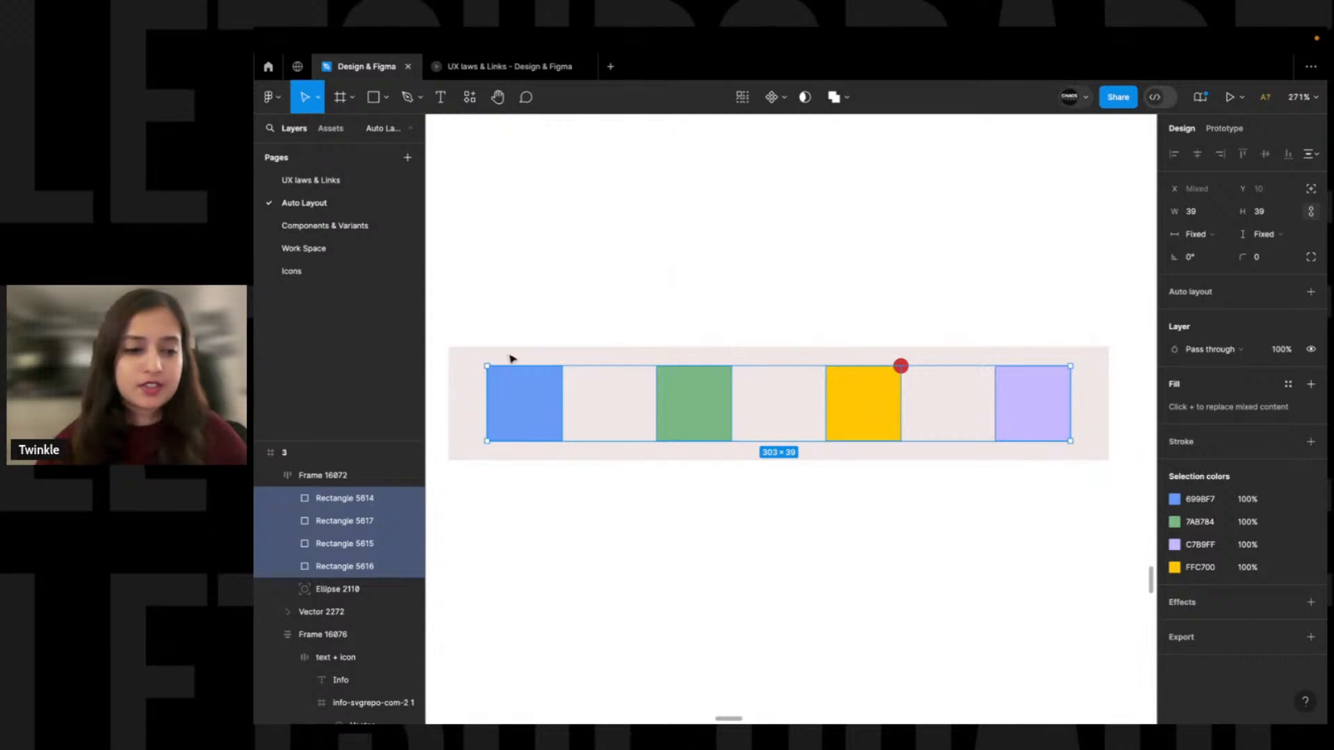
pyautogui.click(343, 478)
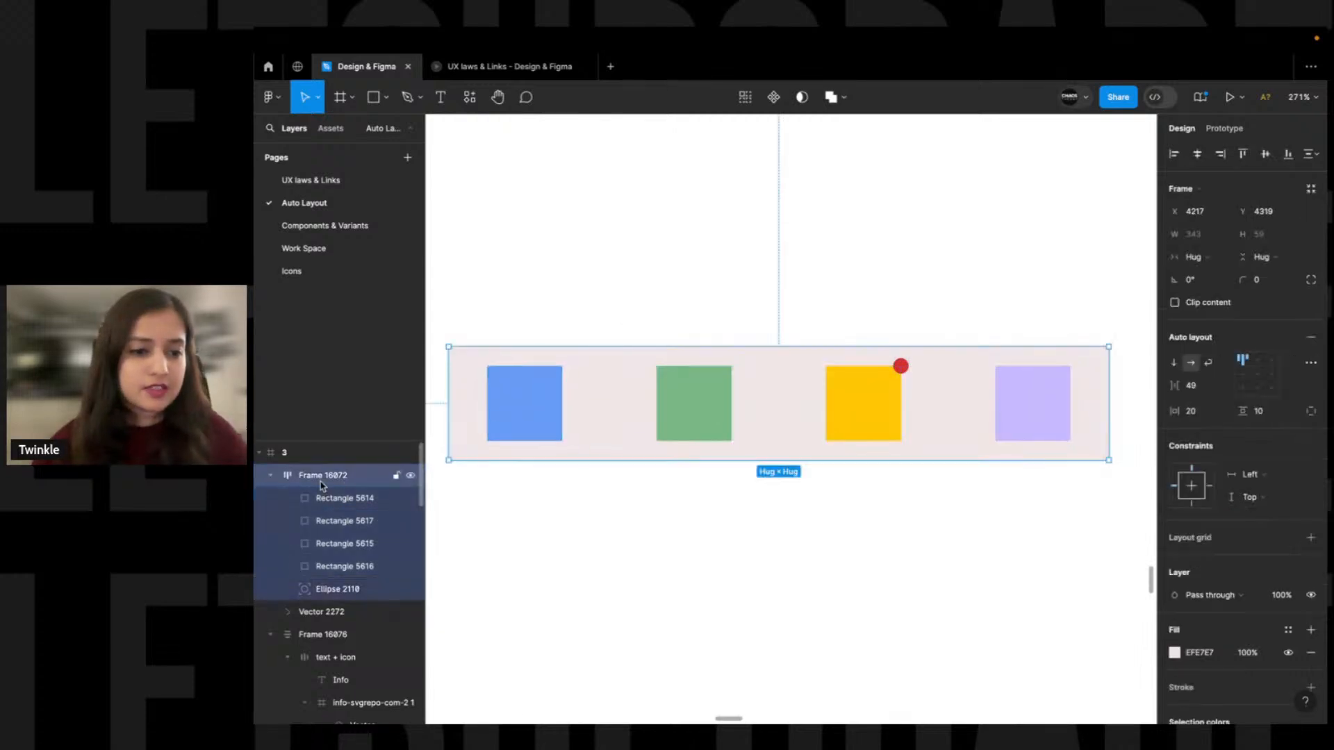
pyautogui.click(309, 591)
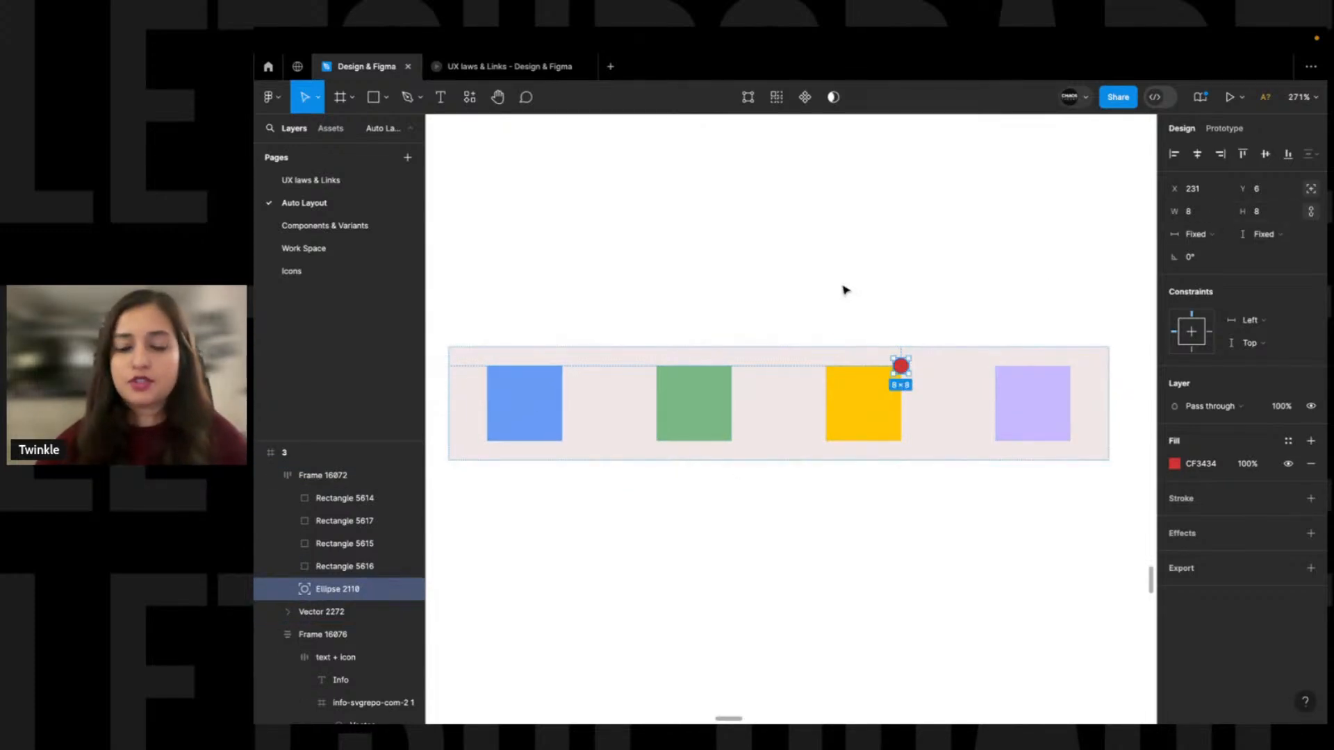
# Deselect the red circle and review the Auto Layout page's lessons, from absolute positioning back to basics
pyautogui.scroll(-5, 822, 294)
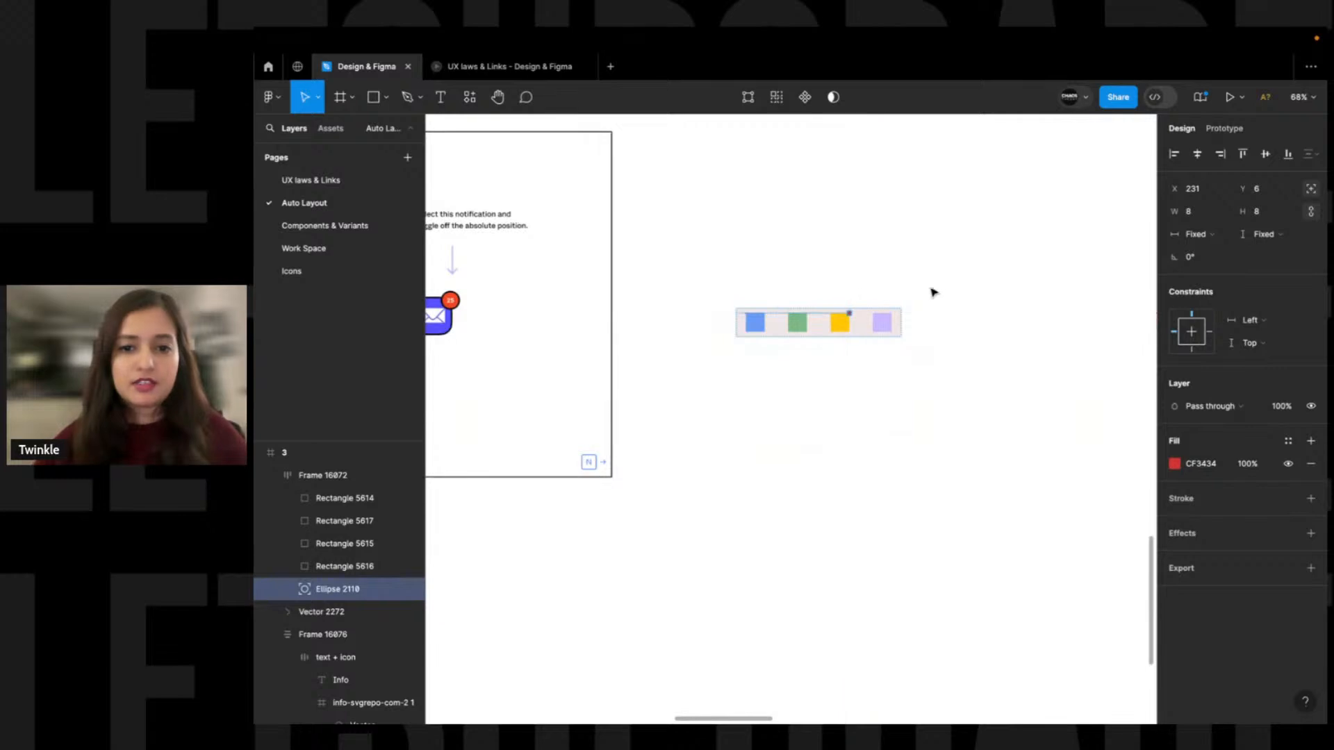
pyautogui.click(956, 289)
pyautogui.scroll(-8, 956, 282)
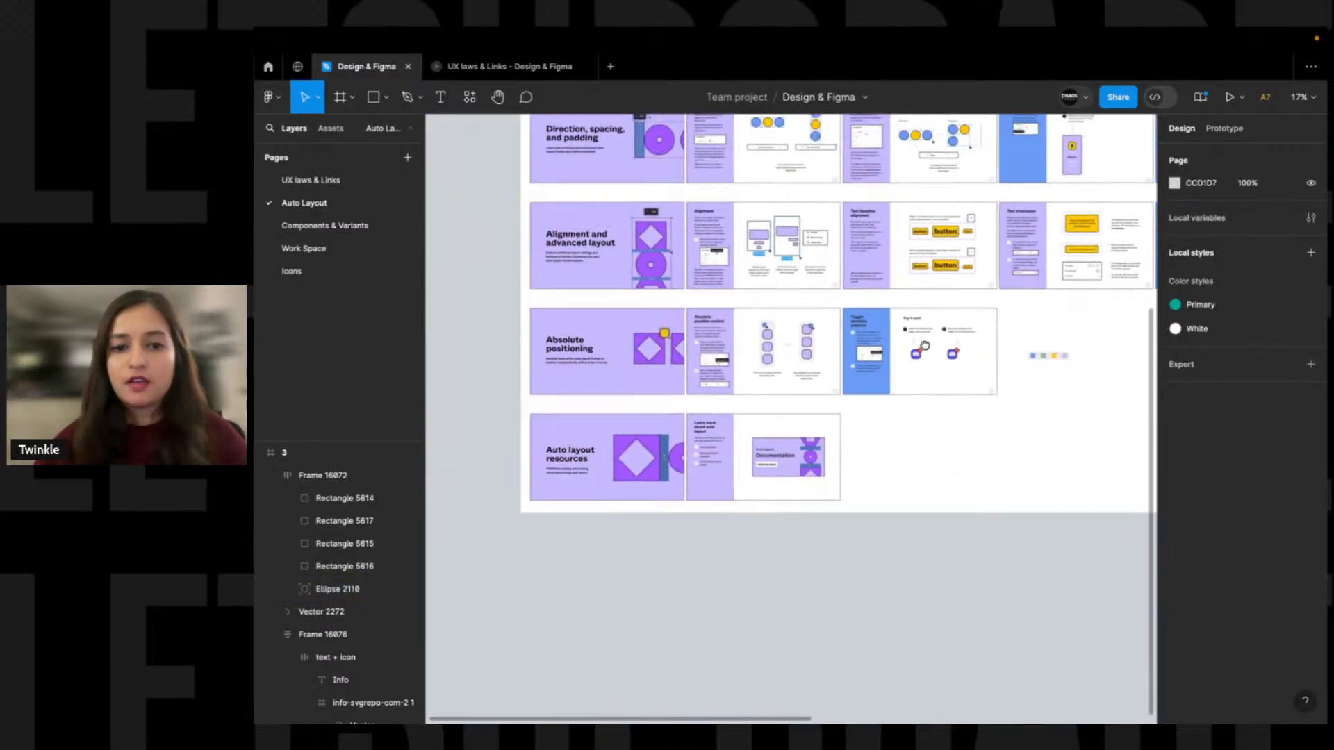
pyautogui.scroll(3, 864, 312)
pyautogui.hscroll(2, 864, 312)
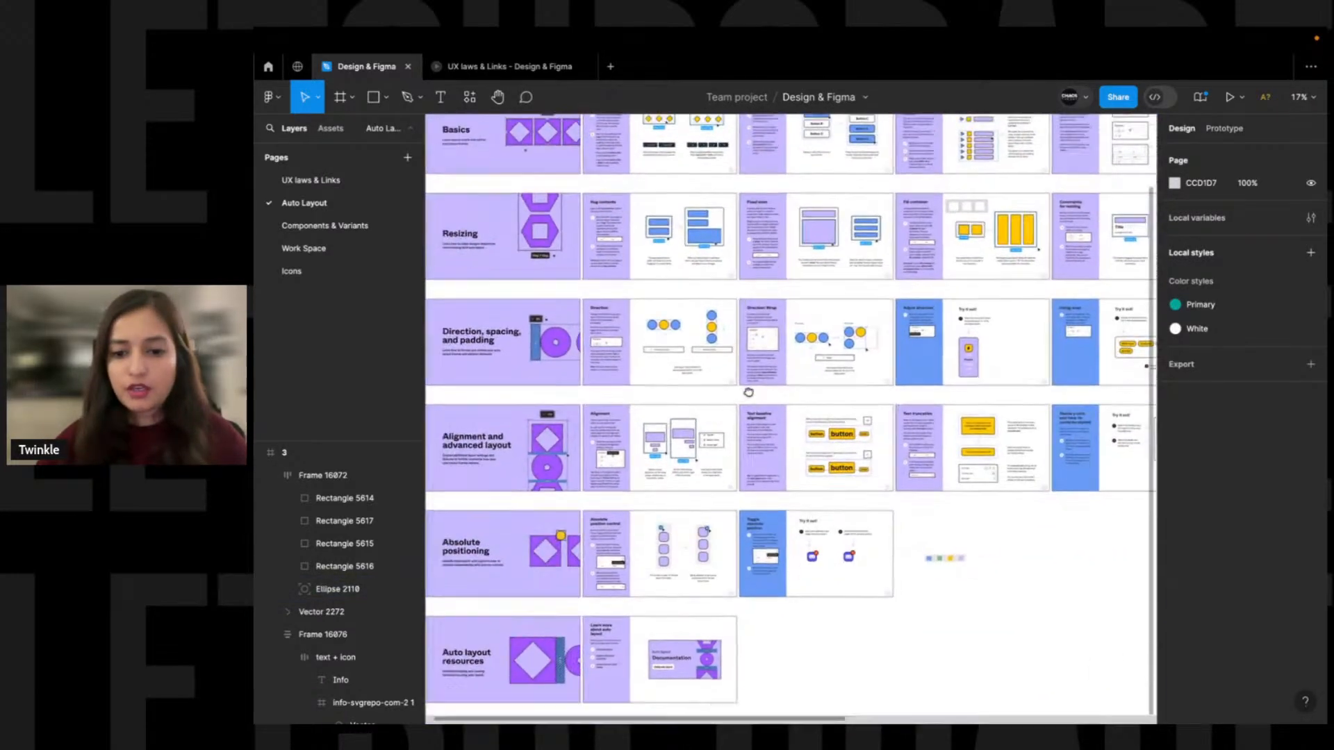
pyautogui.scroll(3, 994, 380)
pyautogui.hscroll(-1, 993, 380)
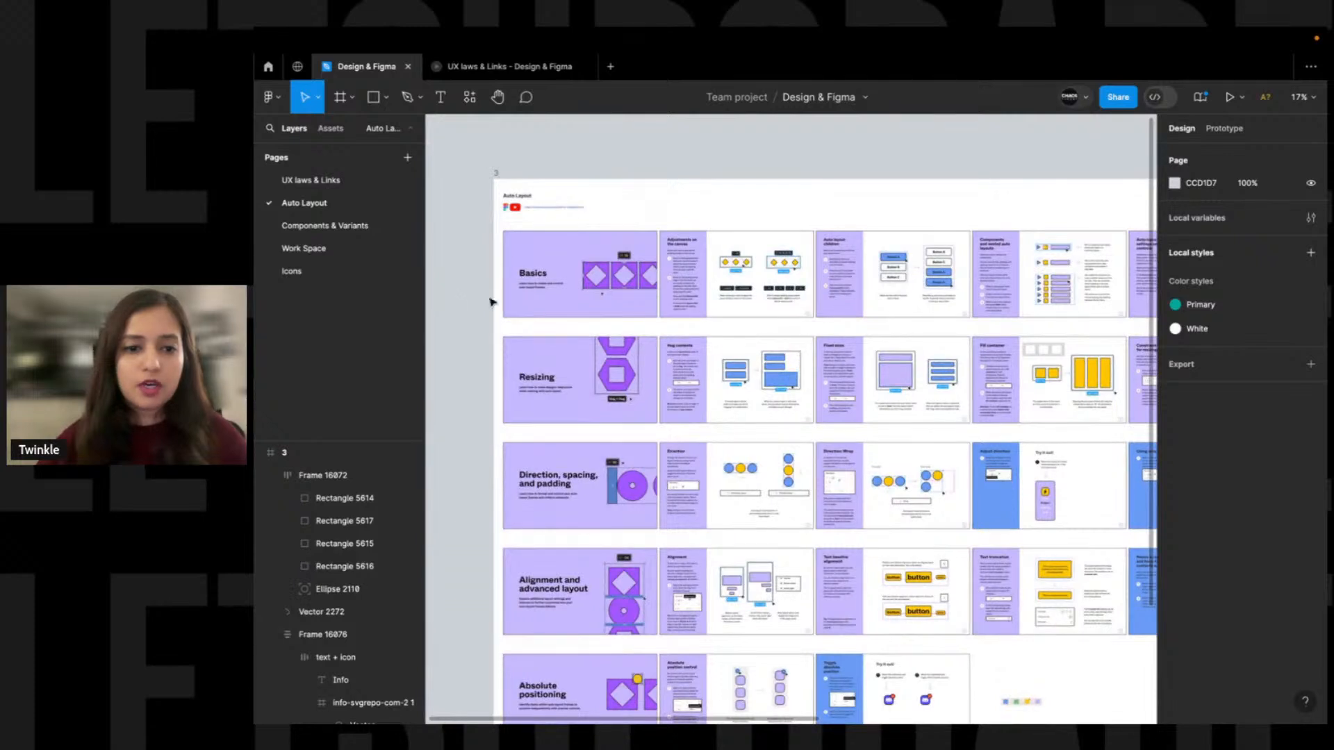
# Open the Components & Variants page and look over the creating components notes and the Variants lessons below
pyautogui.click(346, 227)
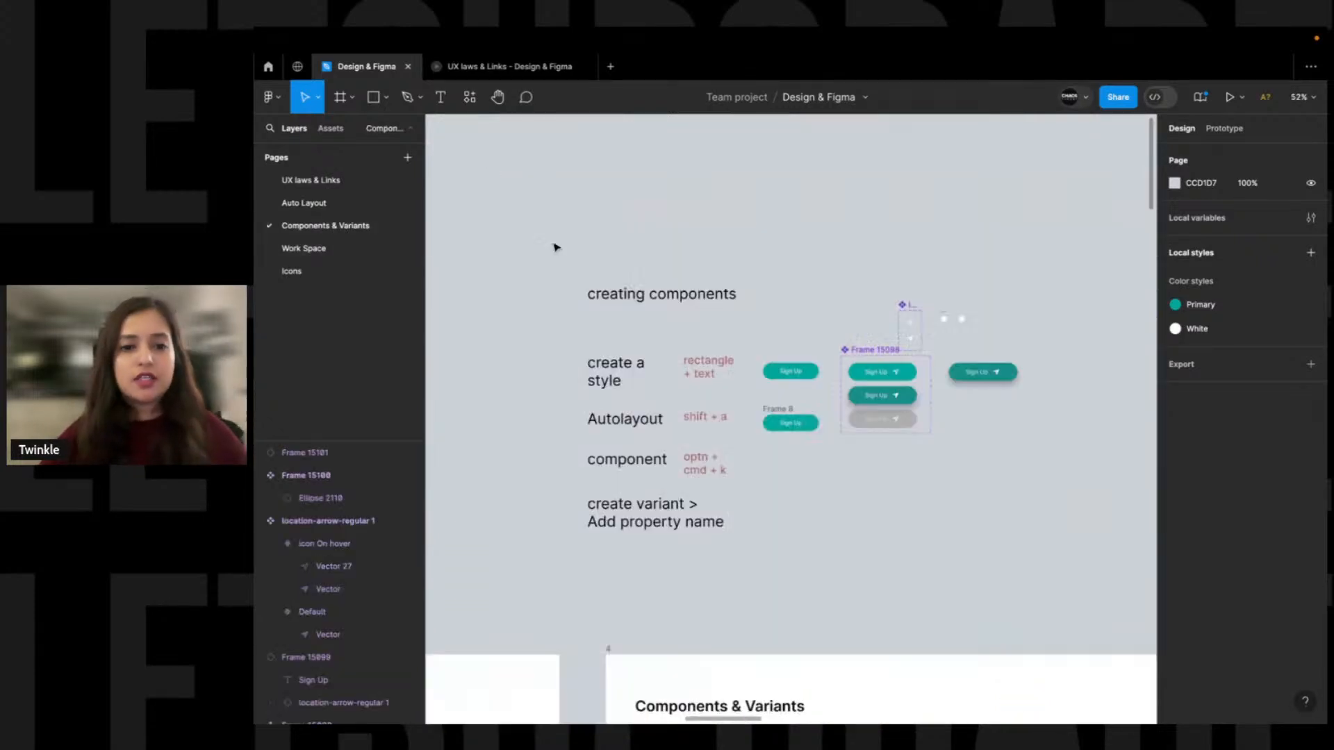
pyautogui.moveTo(728, 301)
pyautogui.mouseDown()
pyautogui.moveTo(816, 304)
pyautogui.moveTo(742, 339)
pyautogui.moveTo(725, 320)
pyautogui.mouseUp()
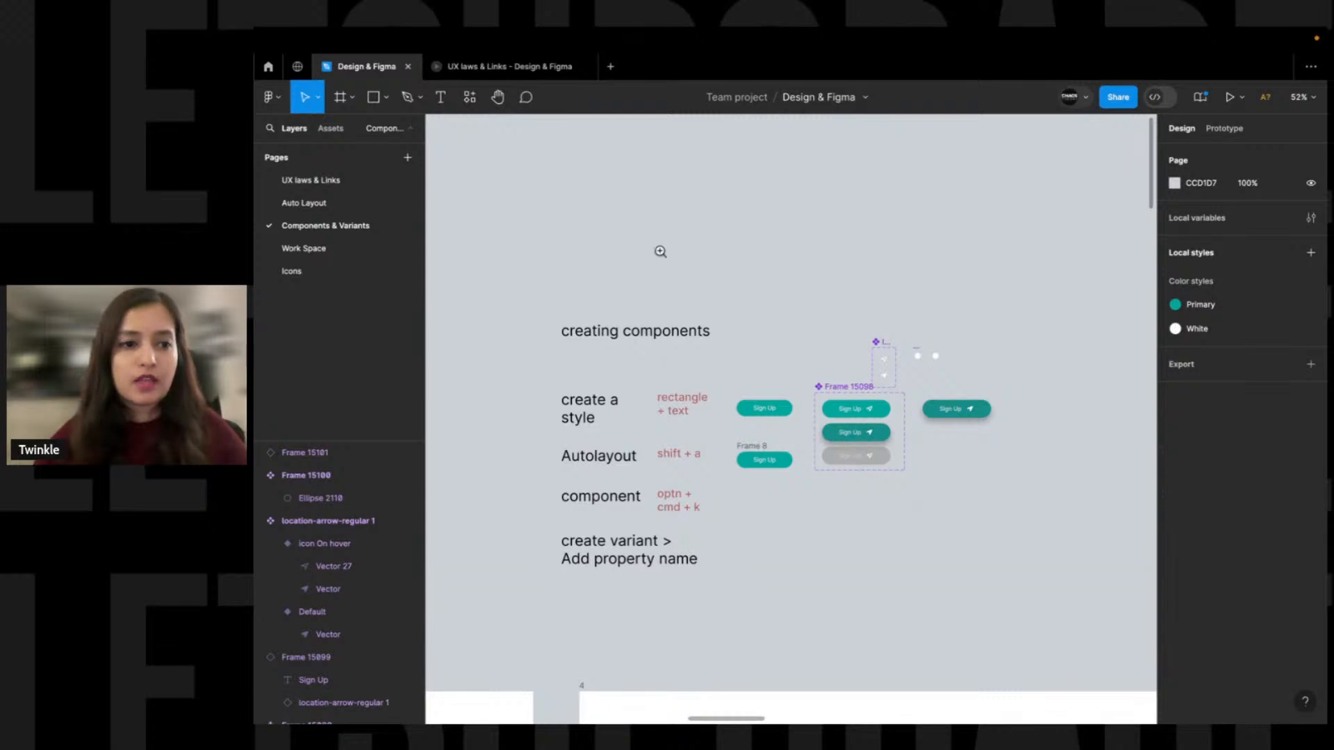
pyautogui.keyDown('alt'); pyautogui.click(796, 280); pyautogui.keyUp('alt')
pyautogui.moveTo(855, 282); pyautogui.dragTo(734, 245)
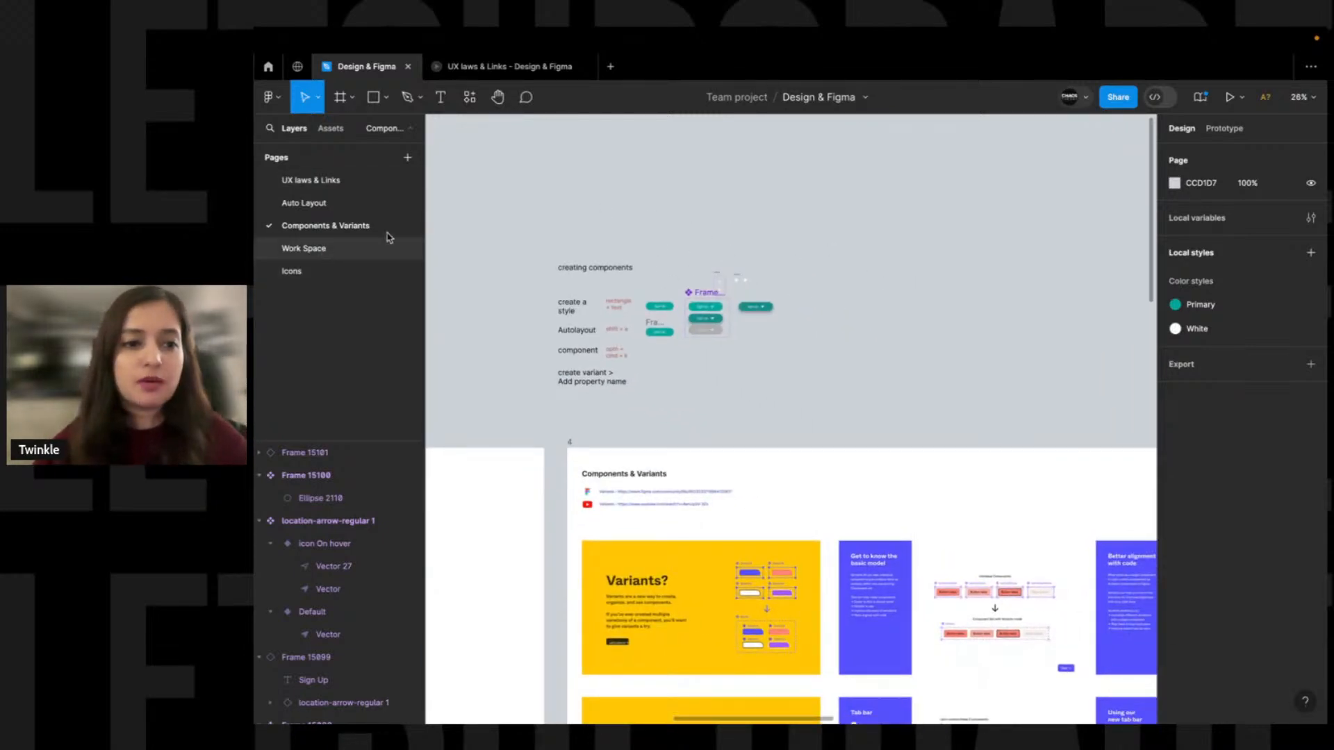
# Open the Work Space page and look over the iPhone 13 mini sign-up screens and their components
pyautogui.click(353, 246)
pyautogui.moveTo(854, 167); pyautogui.dragTo(1042, 288)
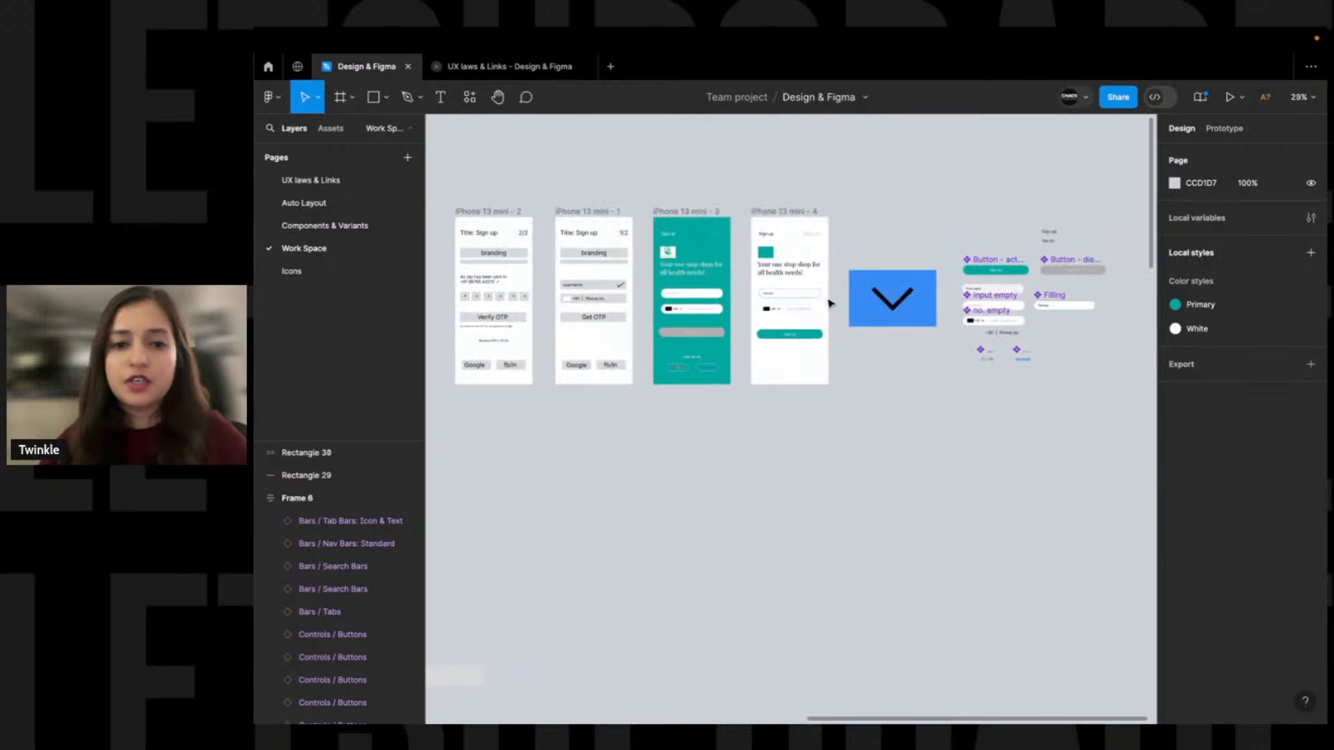
pyautogui.moveTo(628, 185); pyautogui.dragTo(896, 415)
pyautogui.keyDown('alt'); pyautogui.click(896, 415); pyautogui.keyUp('alt')
pyautogui.keyDown('alt'); pyautogui.click(896, 415); pyautogui.keyUp('alt')
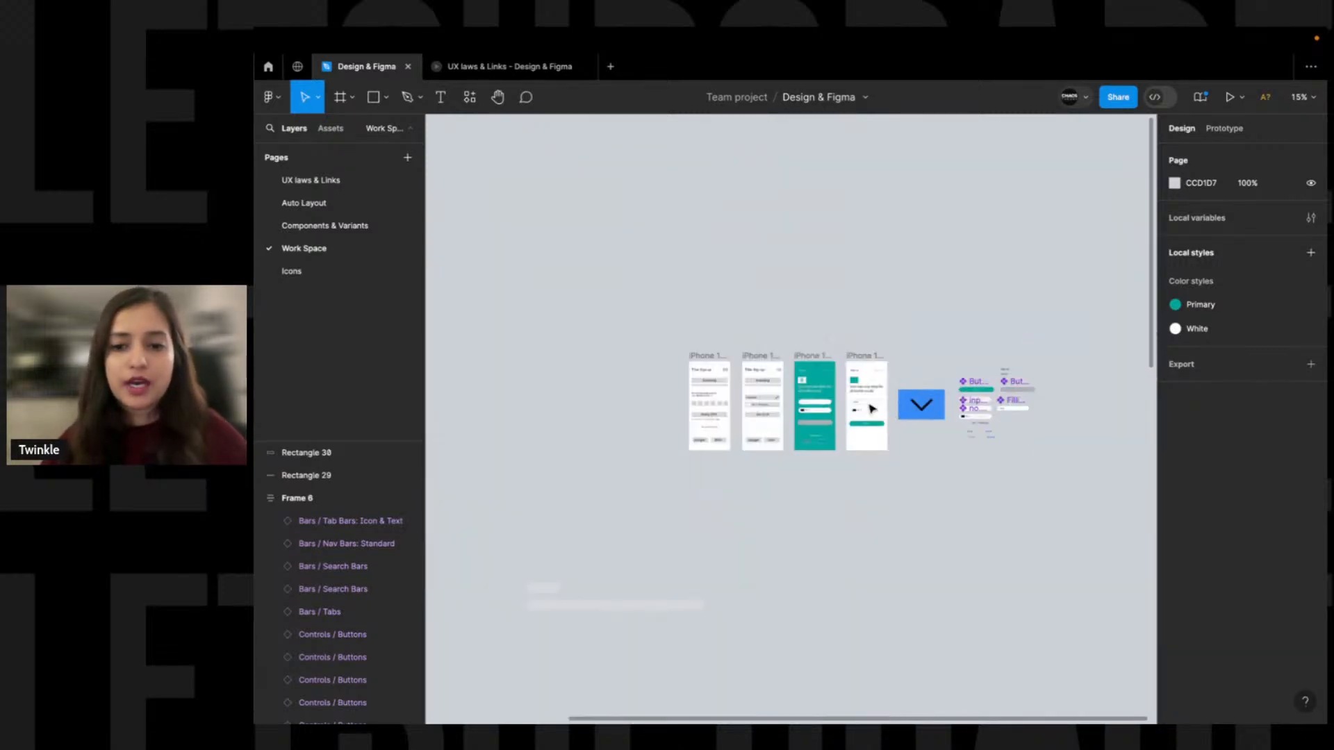
pyautogui.hscroll(-2, 896, 403)
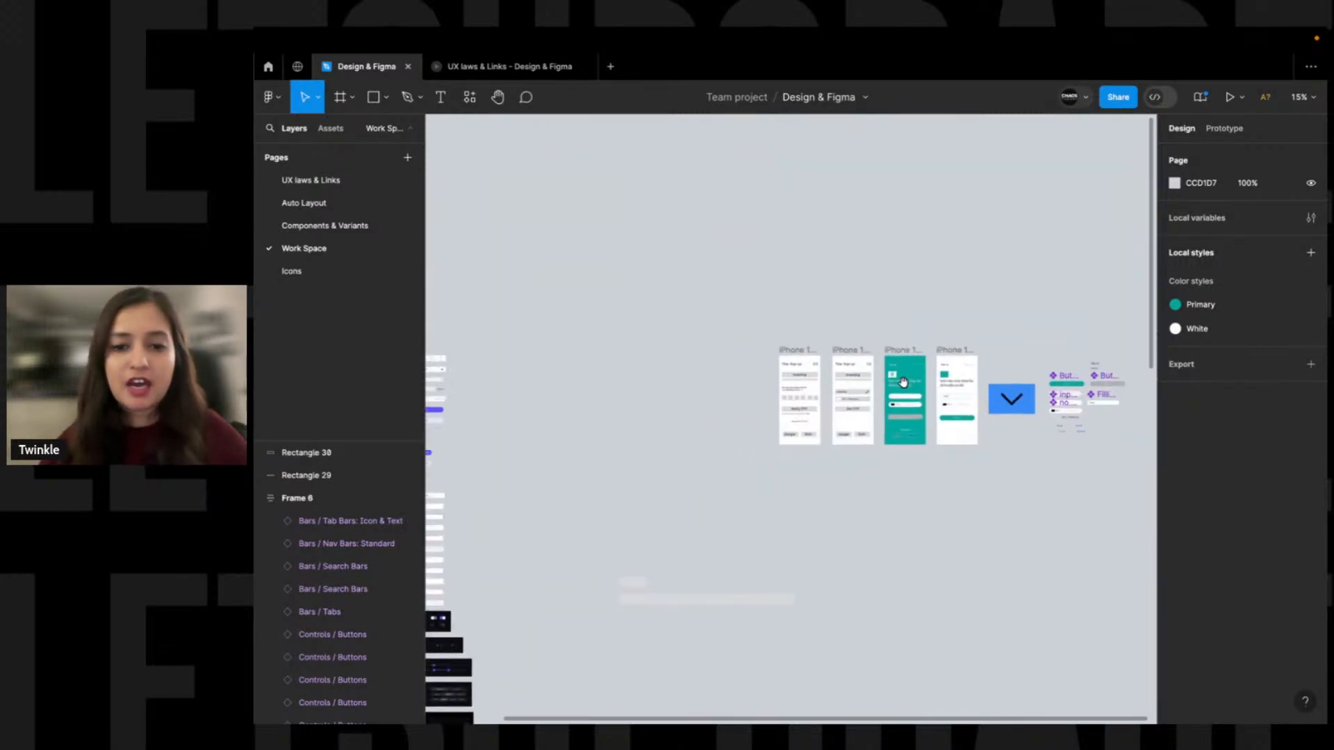
# Return to the Components & Variants page and examine the creating components section with its Sign Up buttons
pyautogui.click(335, 227)
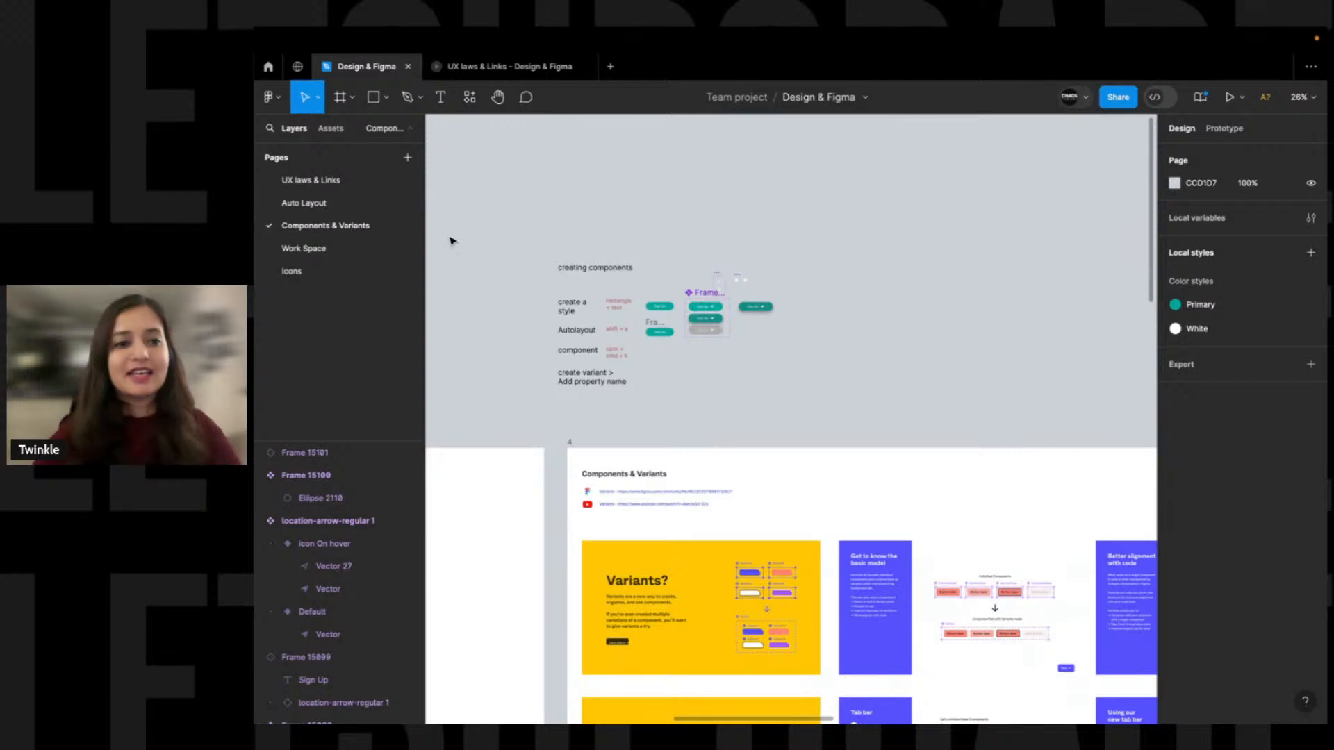
pyautogui.moveTo(520, 236); pyautogui.dragTo(725, 377)
pyautogui.scroll(-1, 855, 422)
pyautogui.hscroll(1, 855, 421)
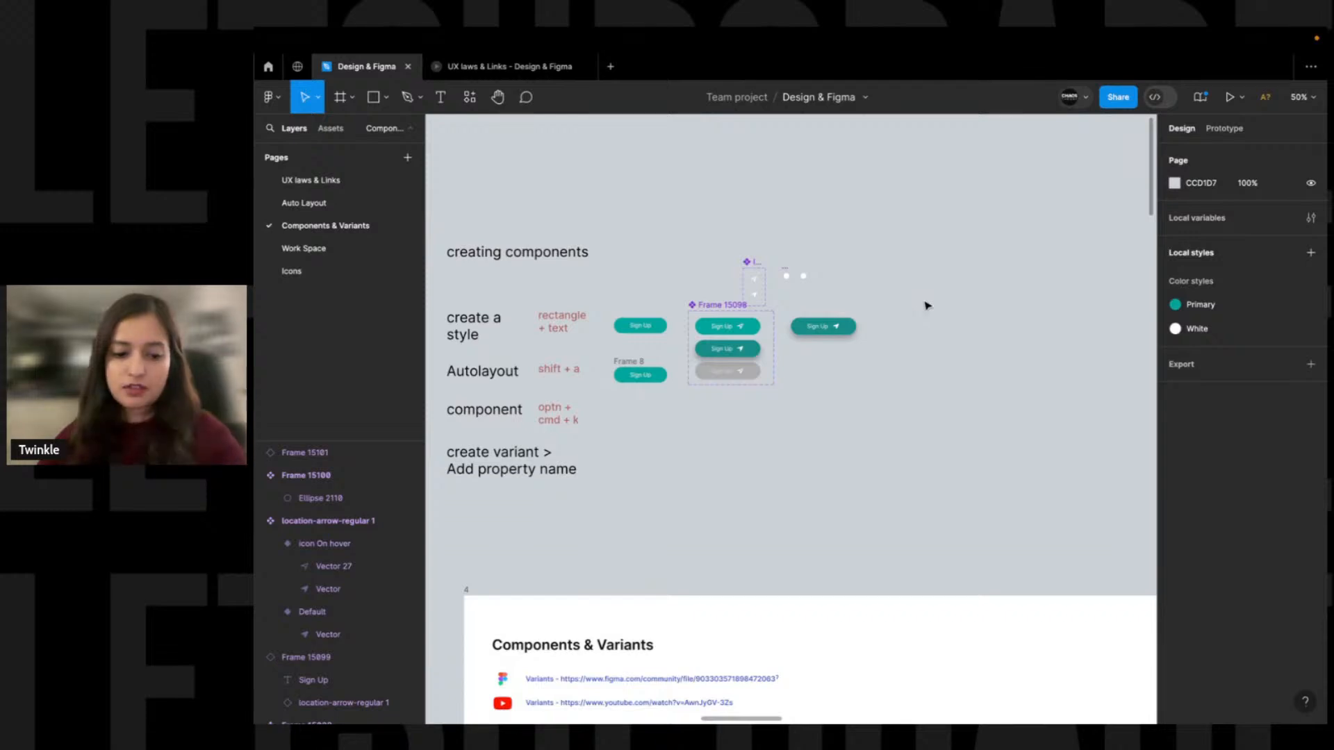
# Switch to the YouTube live stream page and check its live chat and description links
pyautogui.hotkey('ctrl', 'Right')
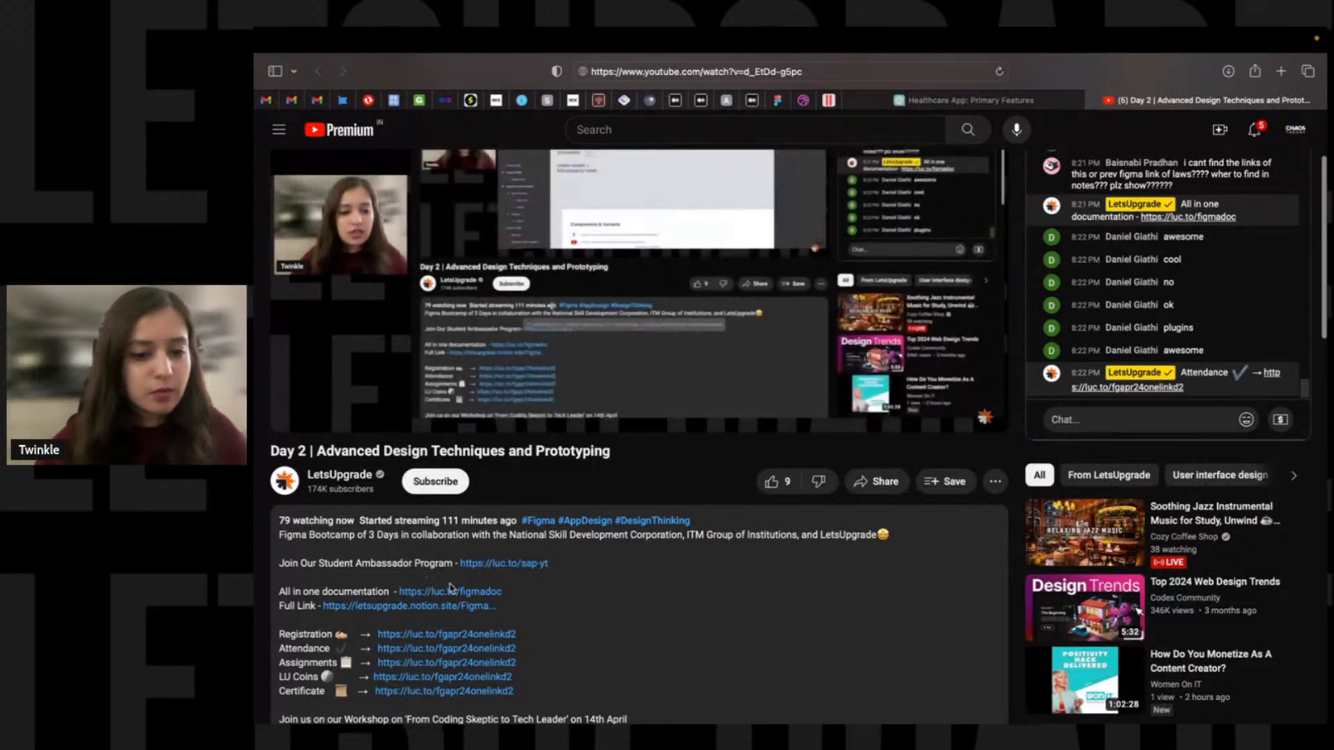
pyautogui.scroll(-1, 389, 577)
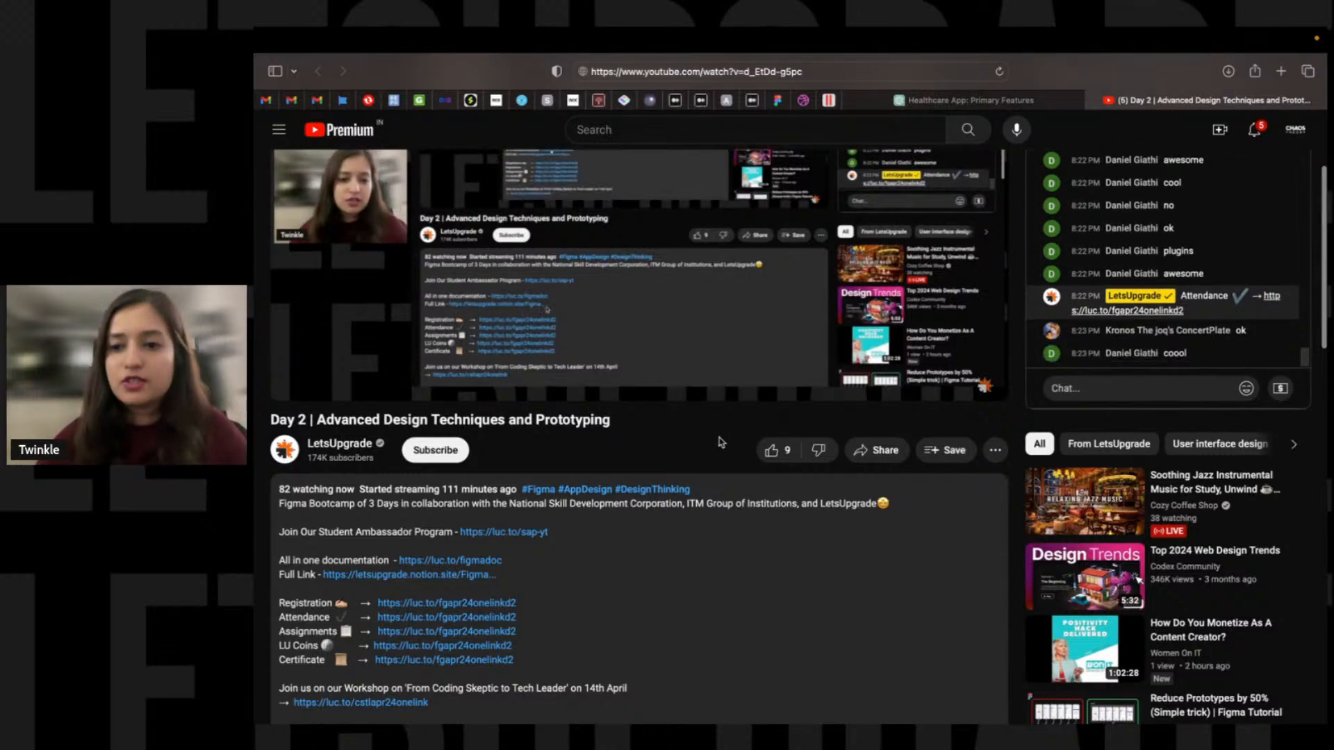
# Return to Figma and examine the style, autolayout, component and variant notes beside the Sign Up buttons
pyautogui.hotkey('ctrl', 'Left')
pyautogui.moveTo(693, 251); pyautogui.dragTo(714, 228)
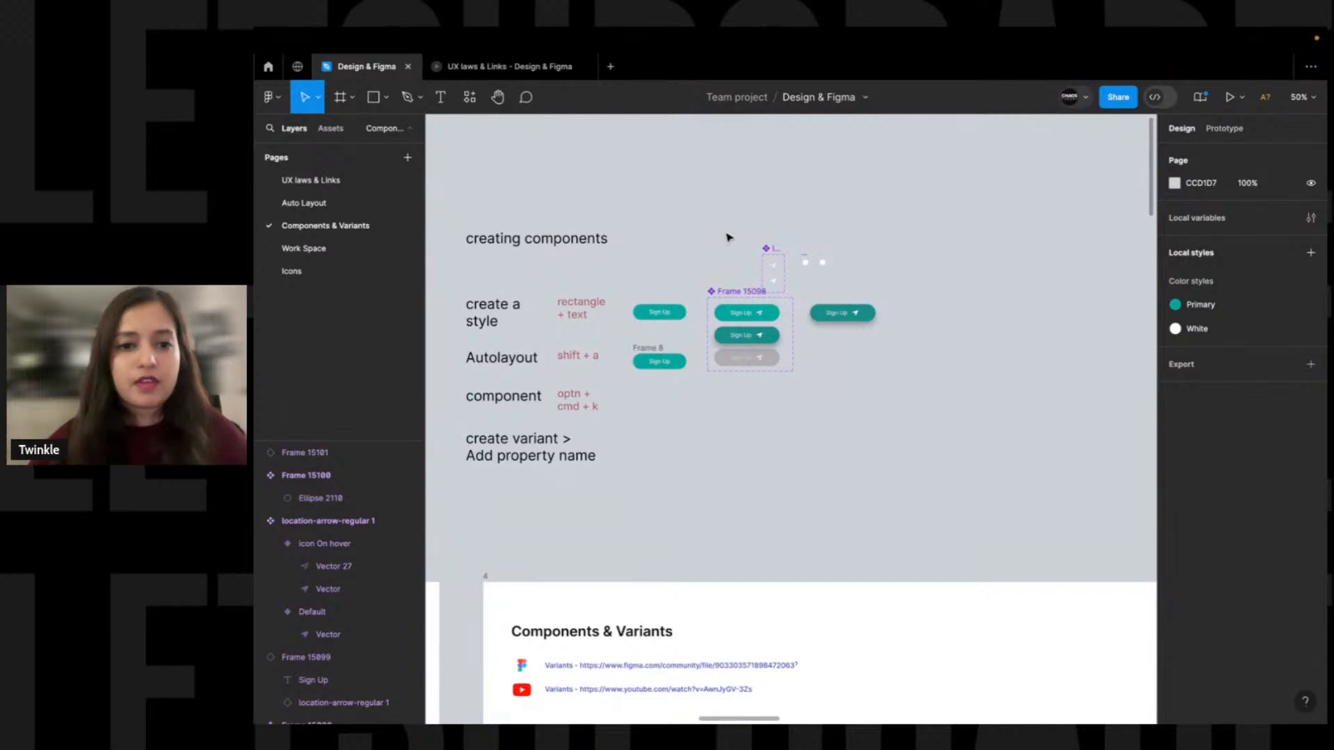
pyautogui.moveTo(468, 210); pyautogui.dragTo(977, 496)
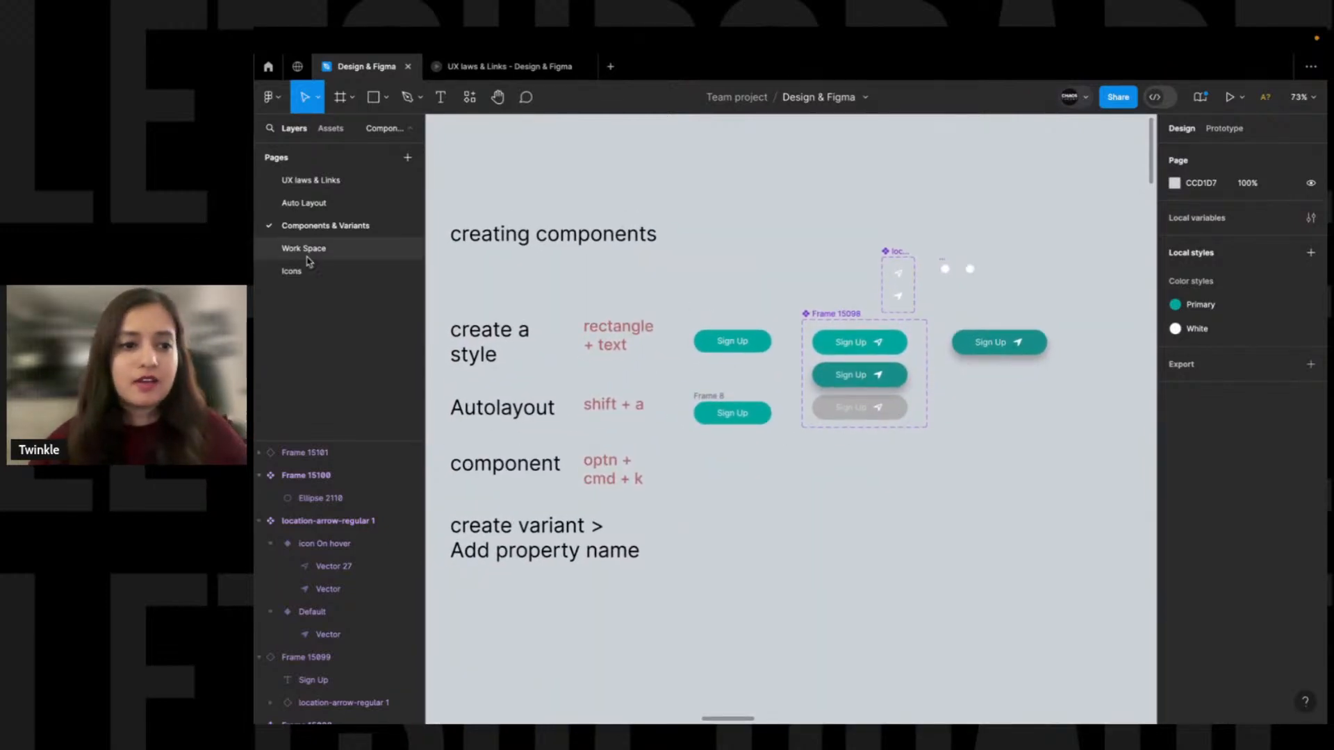
# Cut the blue Info button with its icon from the Auto Layout page
pyautogui.click(319, 204)
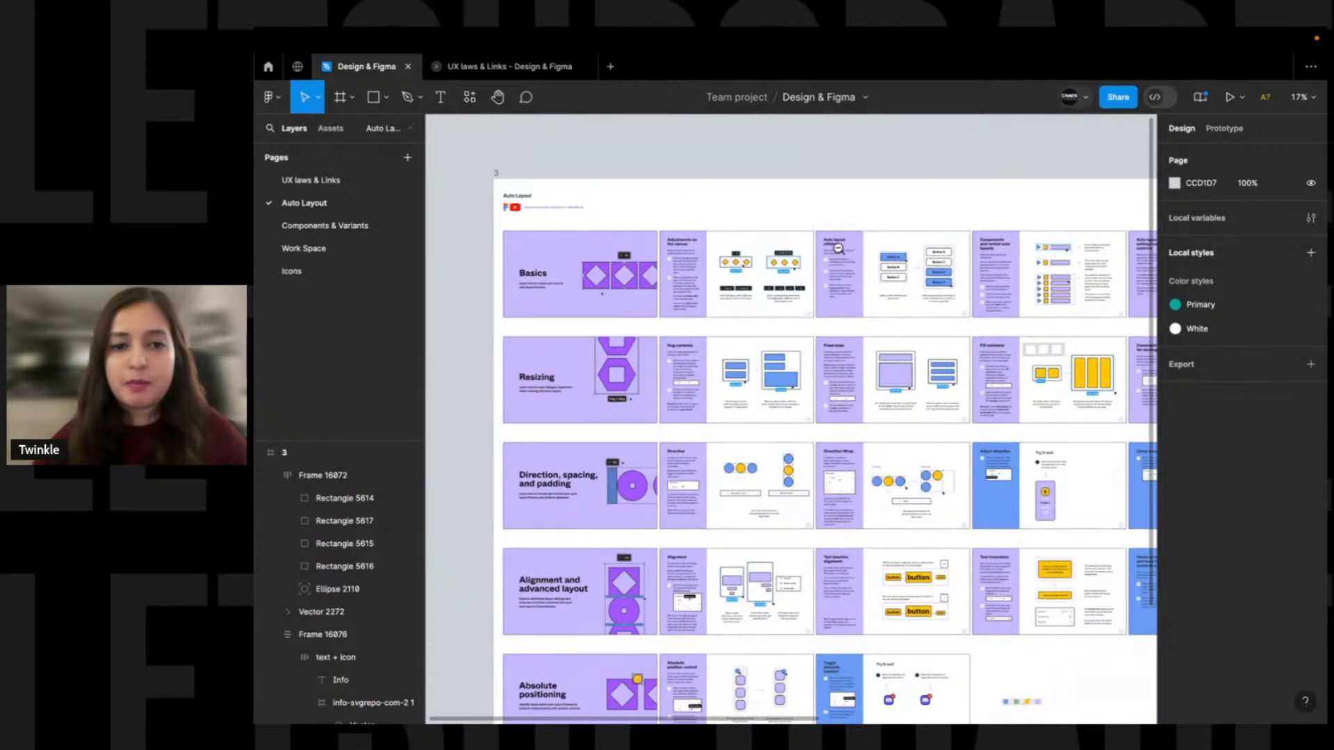
pyautogui.hotkey('shift', '1')
pyautogui.moveTo(874, 261); pyautogui.dragTo(785, 191)
pyautogui.scroll(5, 868, 234)
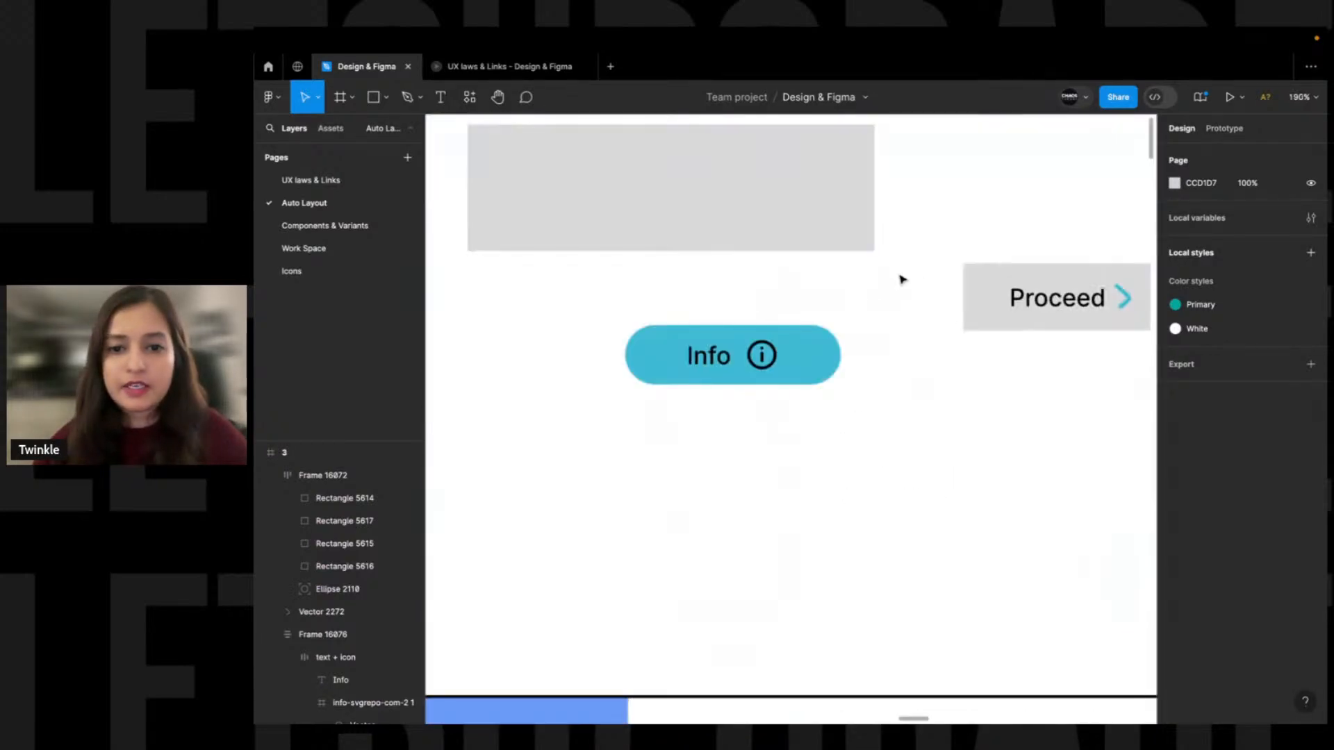
pyautogui.moveTo(885, 298); pyautogui.dragTo(568, 402)
pyautogui.press('Delete')
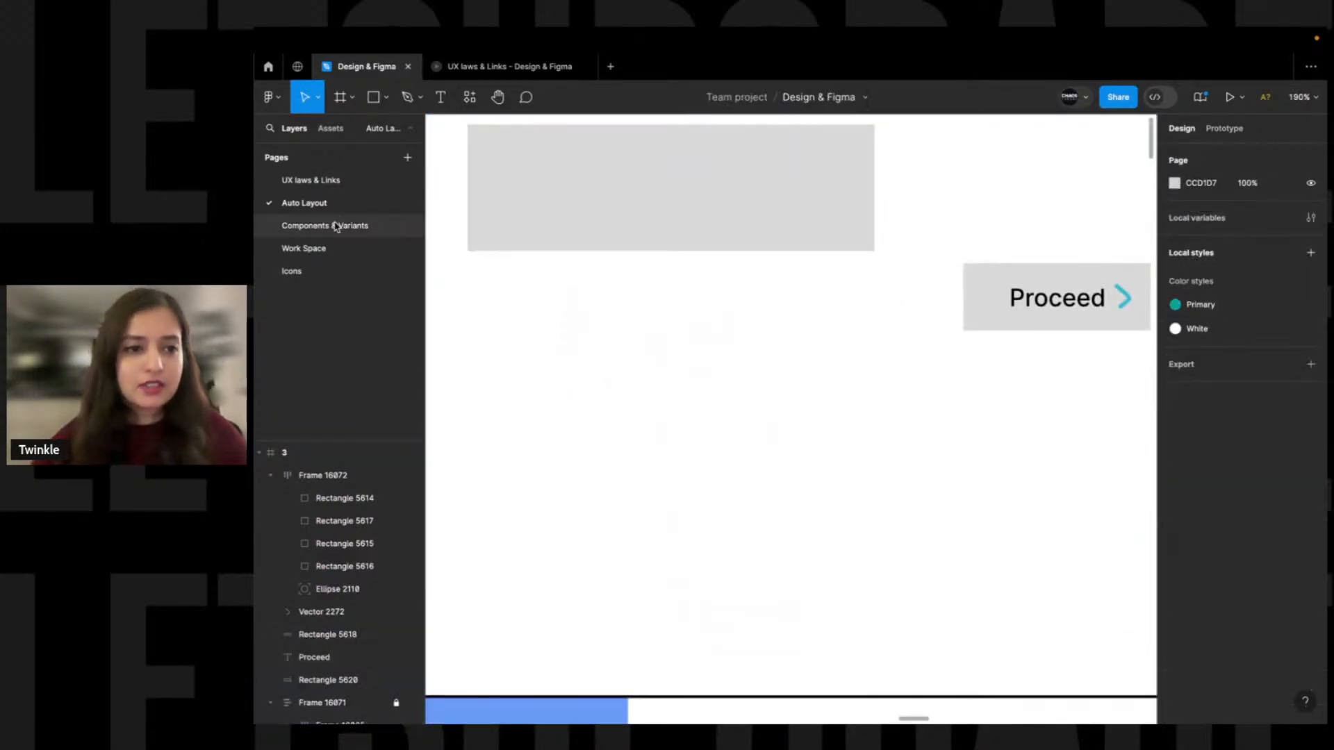
# Paste the Info button onto the Components & Variants page, in the empty area above the Sign Up buttons
pyautogui.click(339, 225)
pyautogui.moveTo(637, 184); pyautogui.dragTo(927, 344)
pyautogui.scroll(1, 821, 373)
pyautogui.hotkey('ctrl', 'v')
# Place a duplicate of the Info button about 14 above the original and delete the info icon from the copy
pyautogui.moveTo(816, 427); pyautogui.dragTo(761, 189)
pyautogui.click(779, 342)
pyautogui.click(759, 258)
pyautogui.click(757, 254)
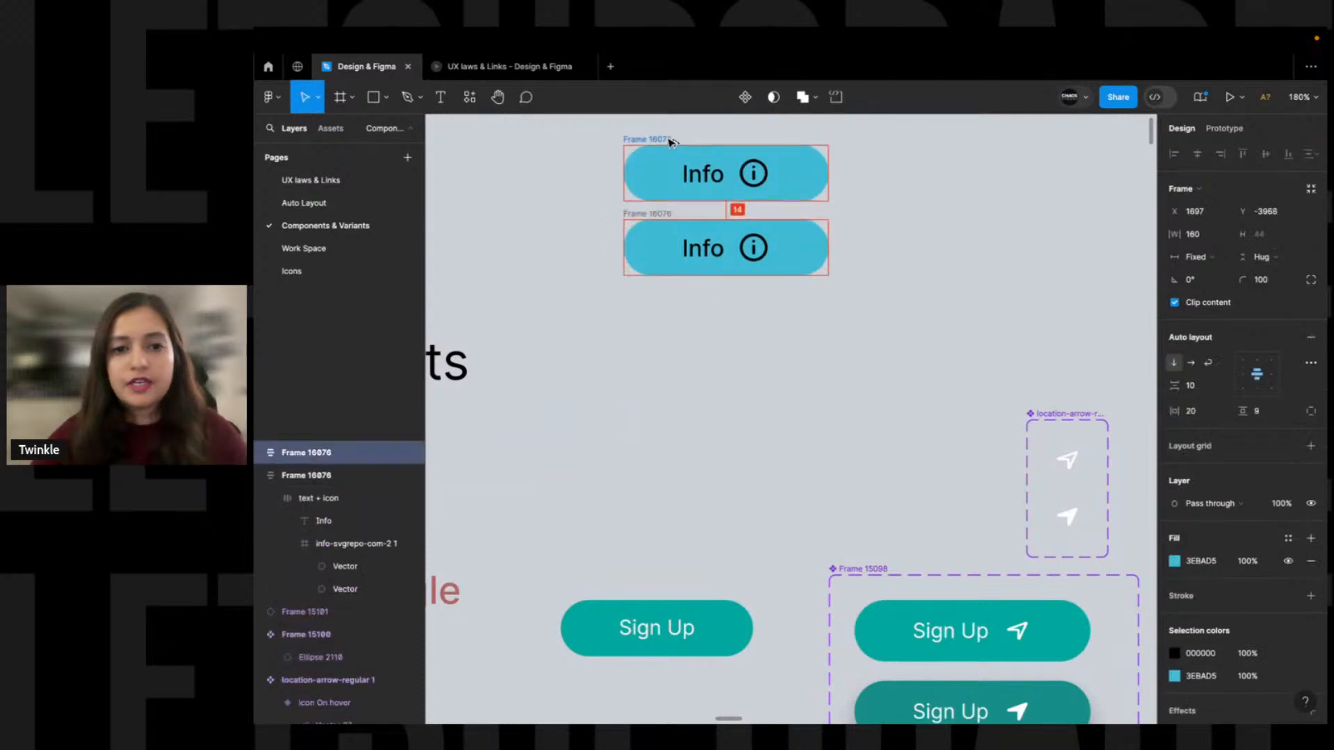
pyautogui.click(758, 185)
pyautogui.press('Delete')
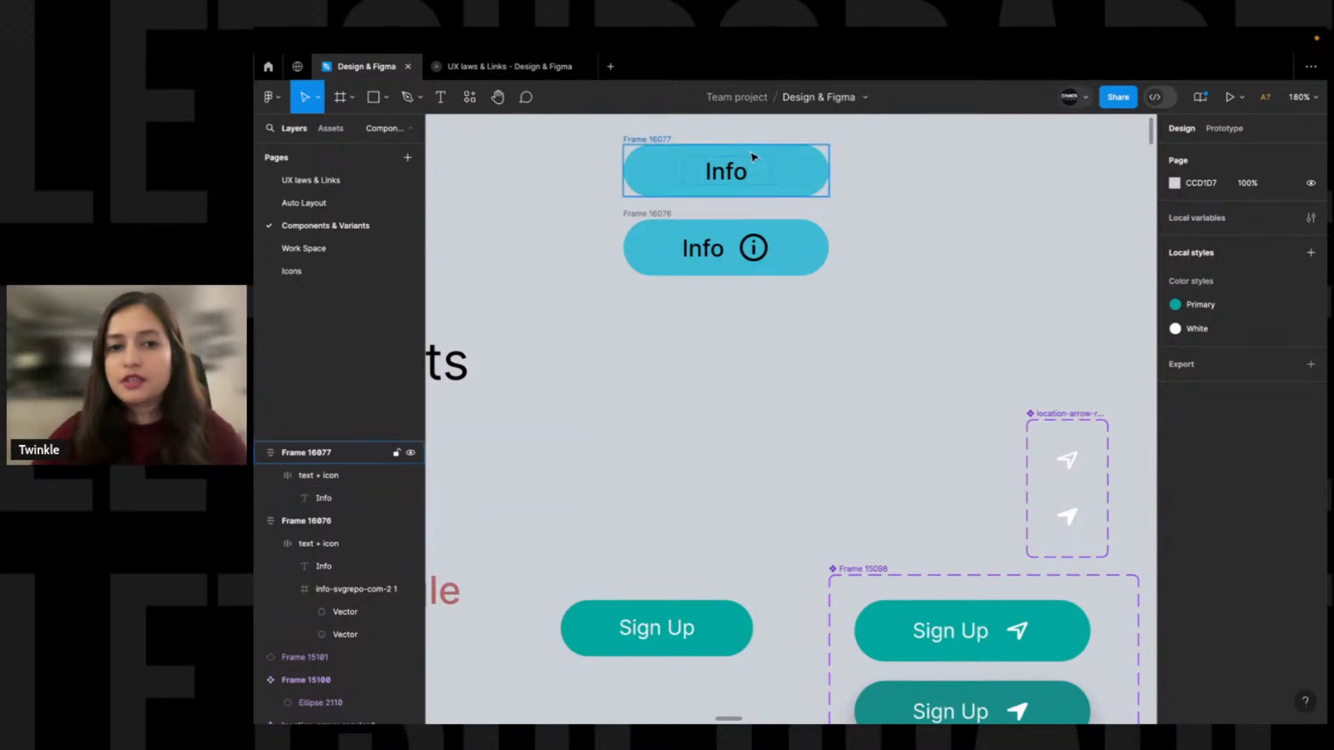
# Compare the sizes of the two Info buttons and of the text and icon inside the lower one
pyautogui.click(647, 143)
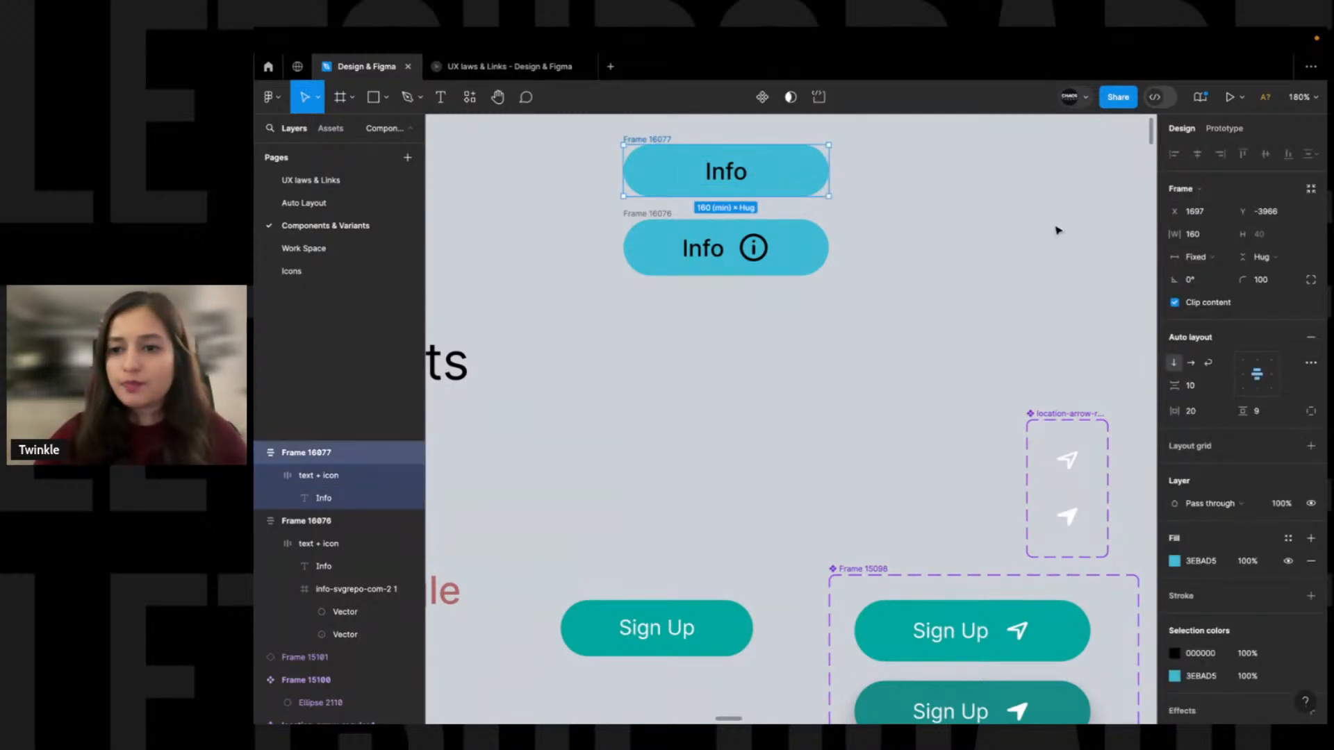
pyautogui.click(672, 216)
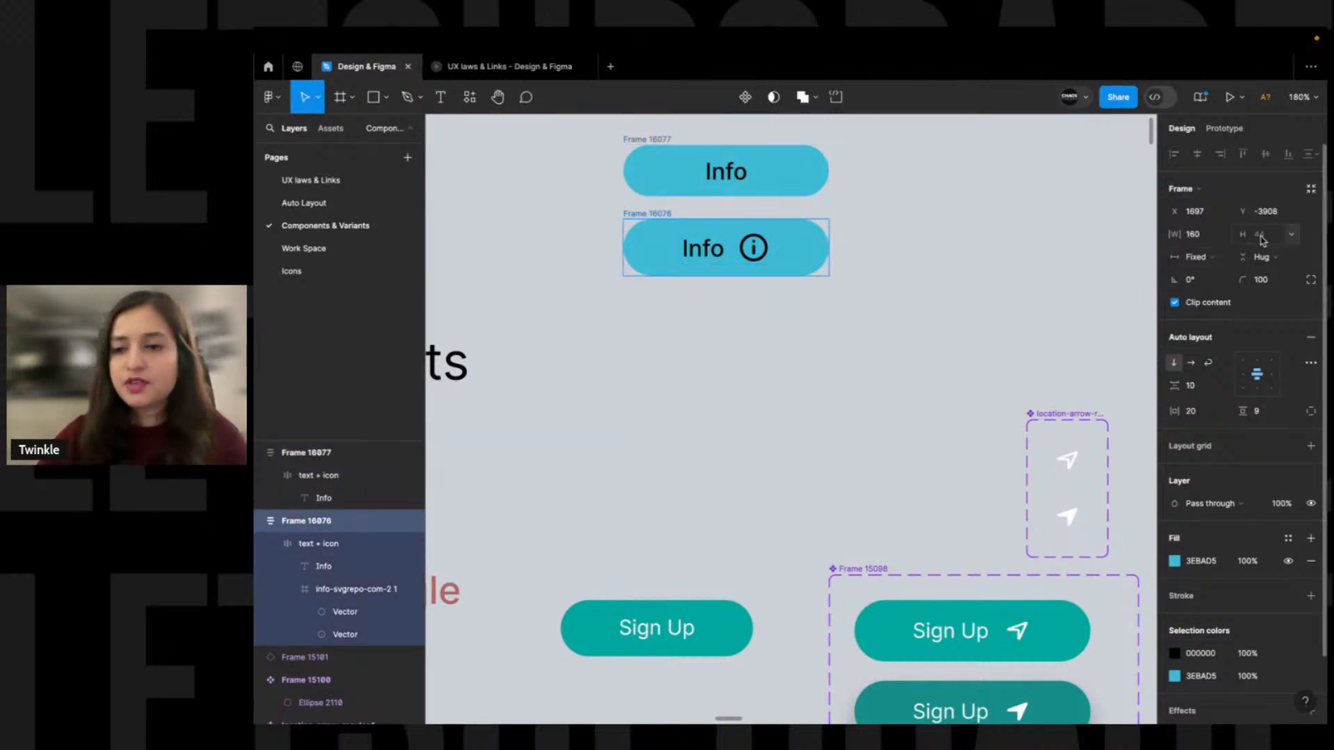
pyautogui.doubleClick(696, 240)
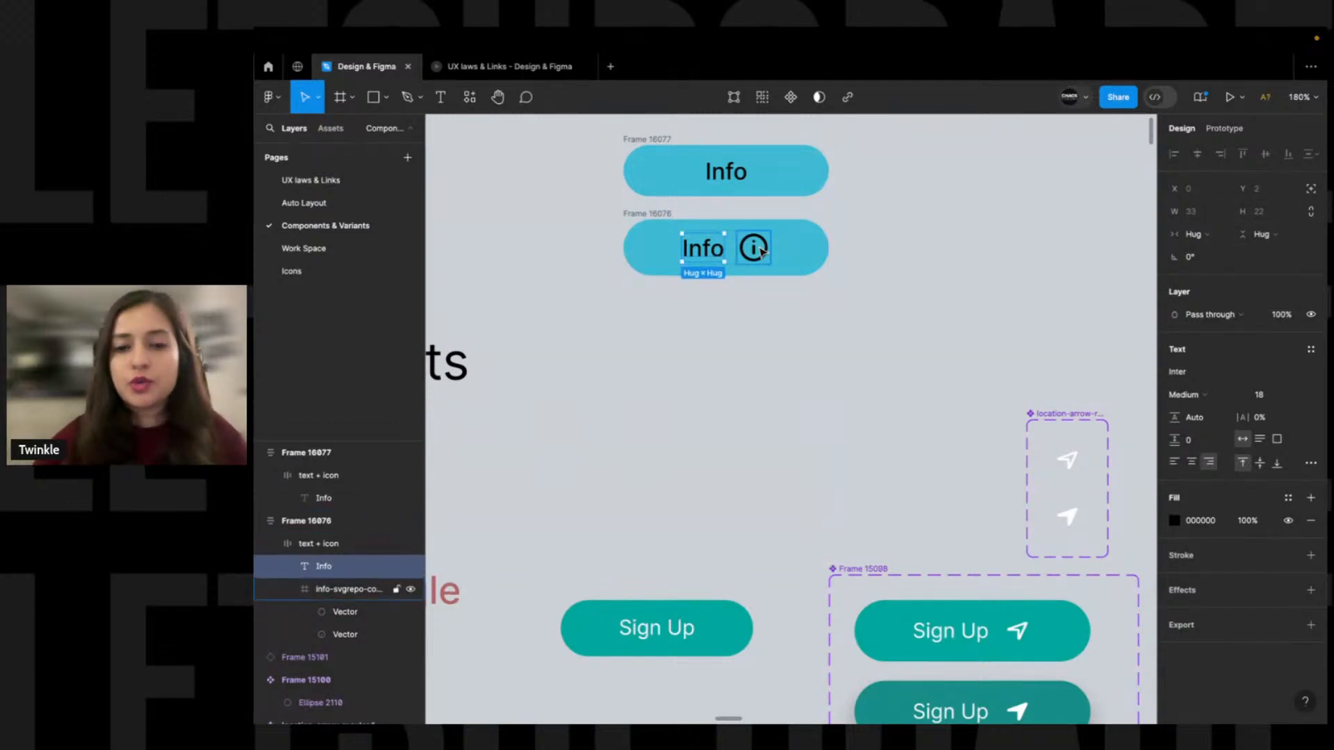
pyautogui.click(762, 250)
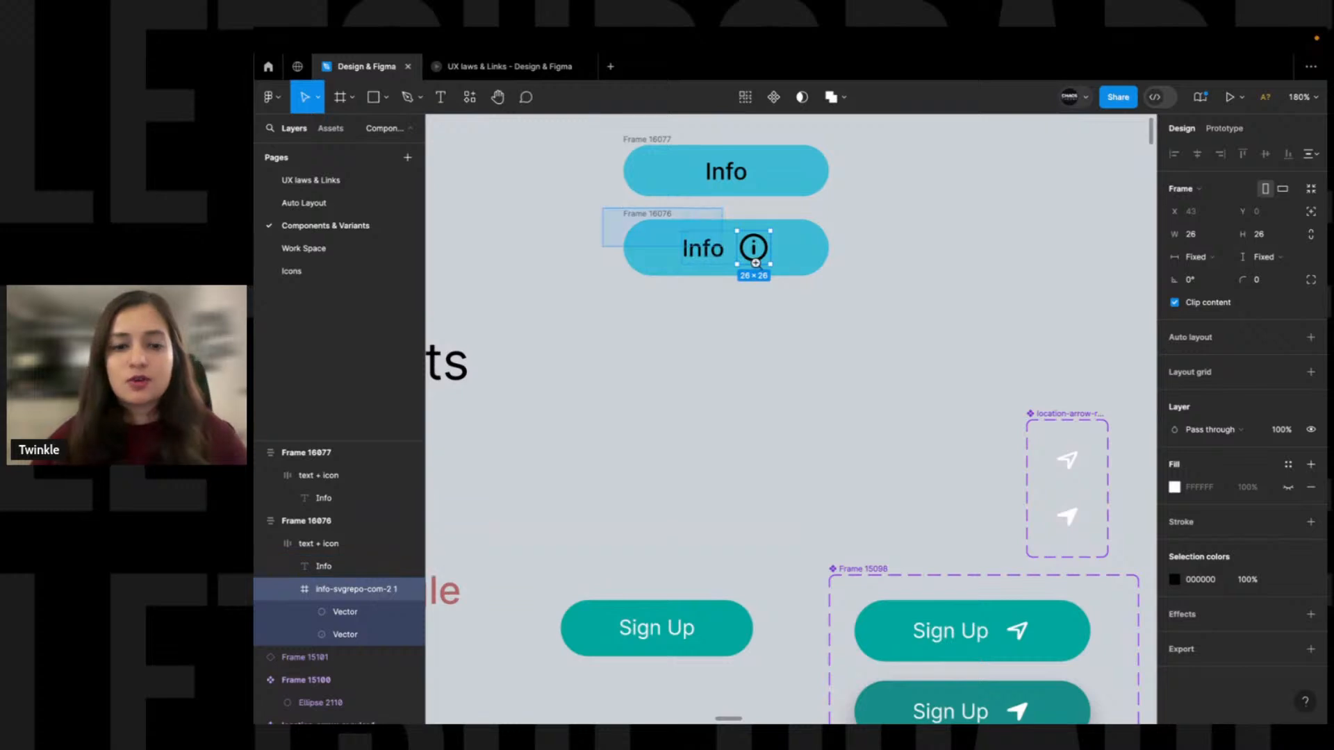
# Select both Info buttons together and check their shared size and spacing
pyautogui.scroll(5, 785, 286)
pyautogui.hscroll(-4, 785, 286)
pyautogui.scroll(2, 785, 286)
pyautogui.hscroll(2, 667, 250)
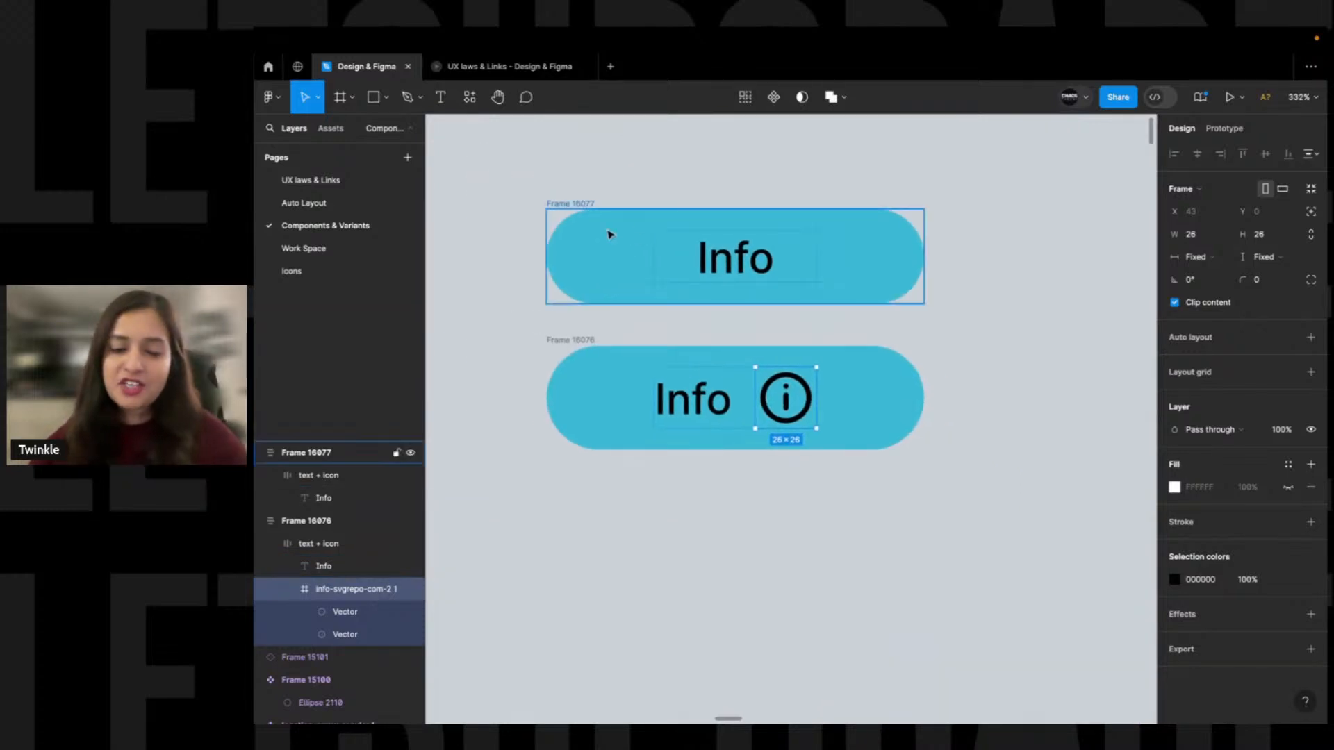
pyautogui.click(598, 213)
pyautogui.click(583, 339)
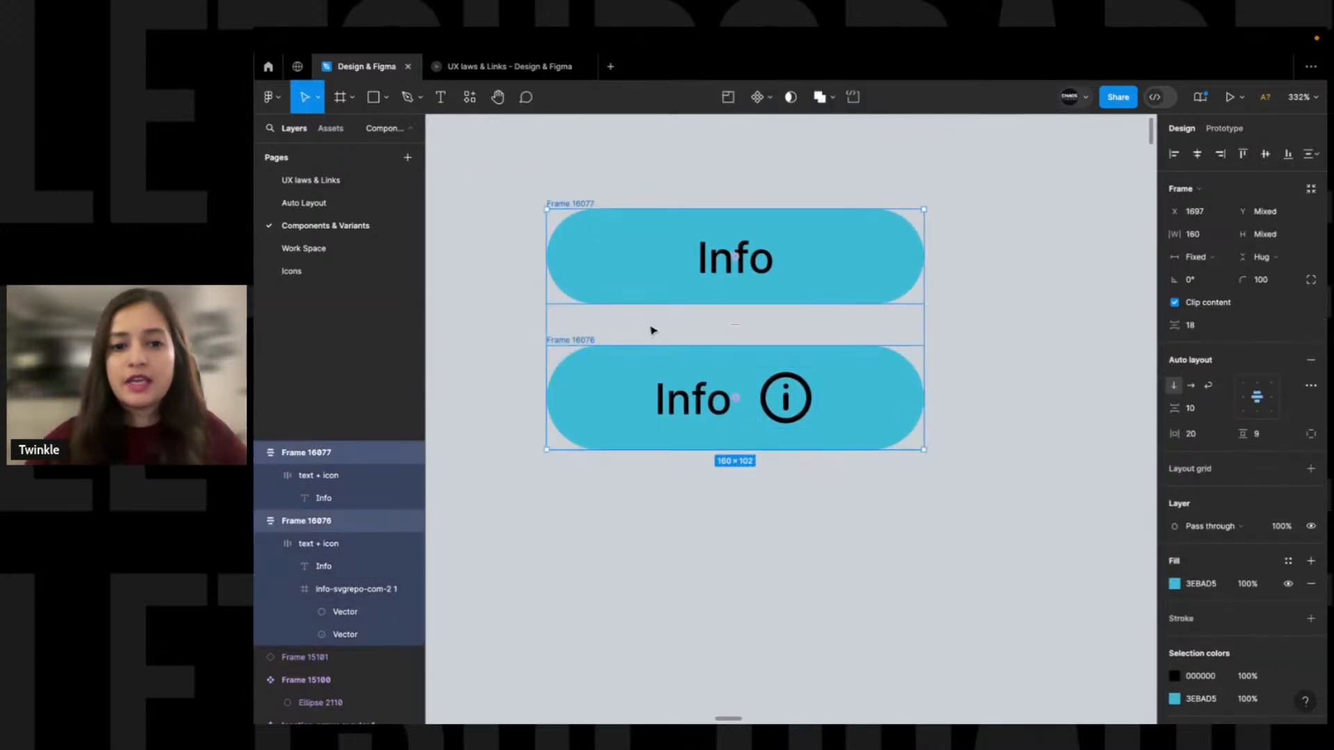
pyautogui.click(651, 331)
# Scale the info icon in the lower Info button down to 22 × 22
pyautogui.doubleClick(778, 405)
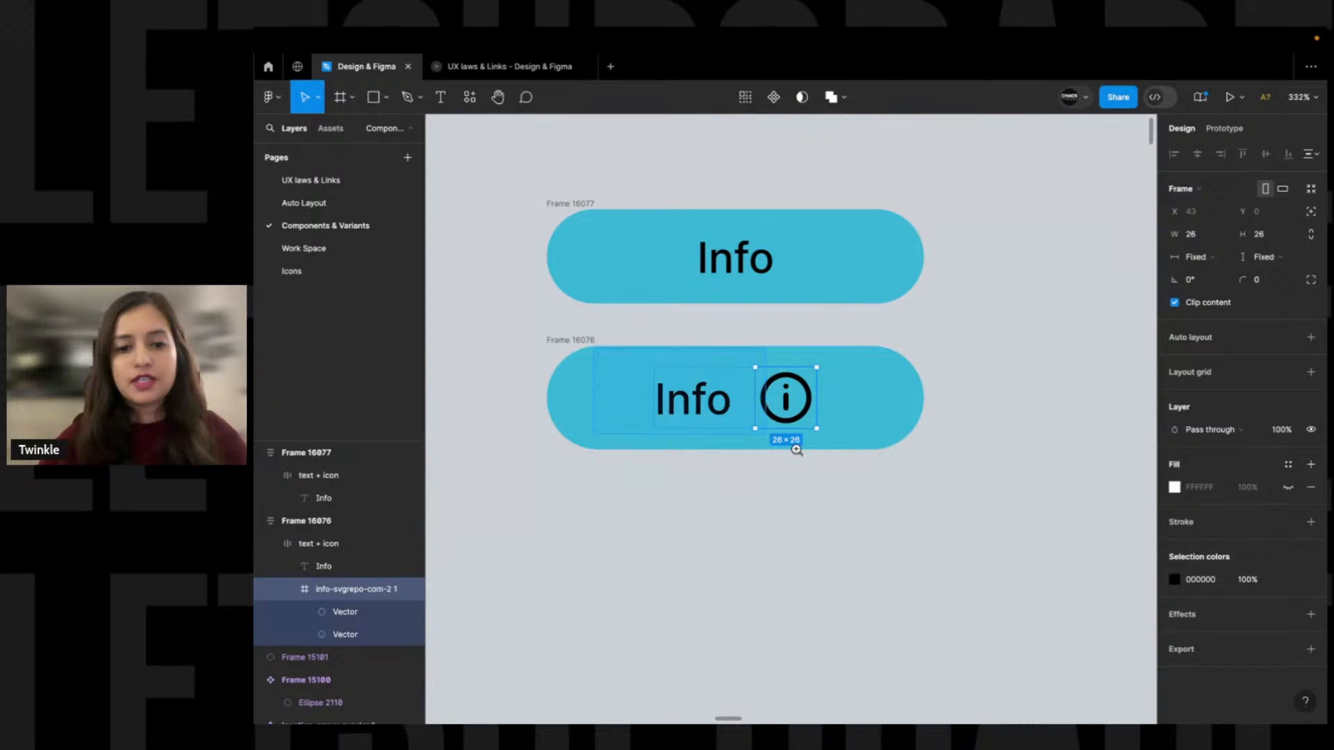
pyautogui.scroll(5, 695, 410)
pyautogui.click(646, 381)
pyautogui.click(931, 434)
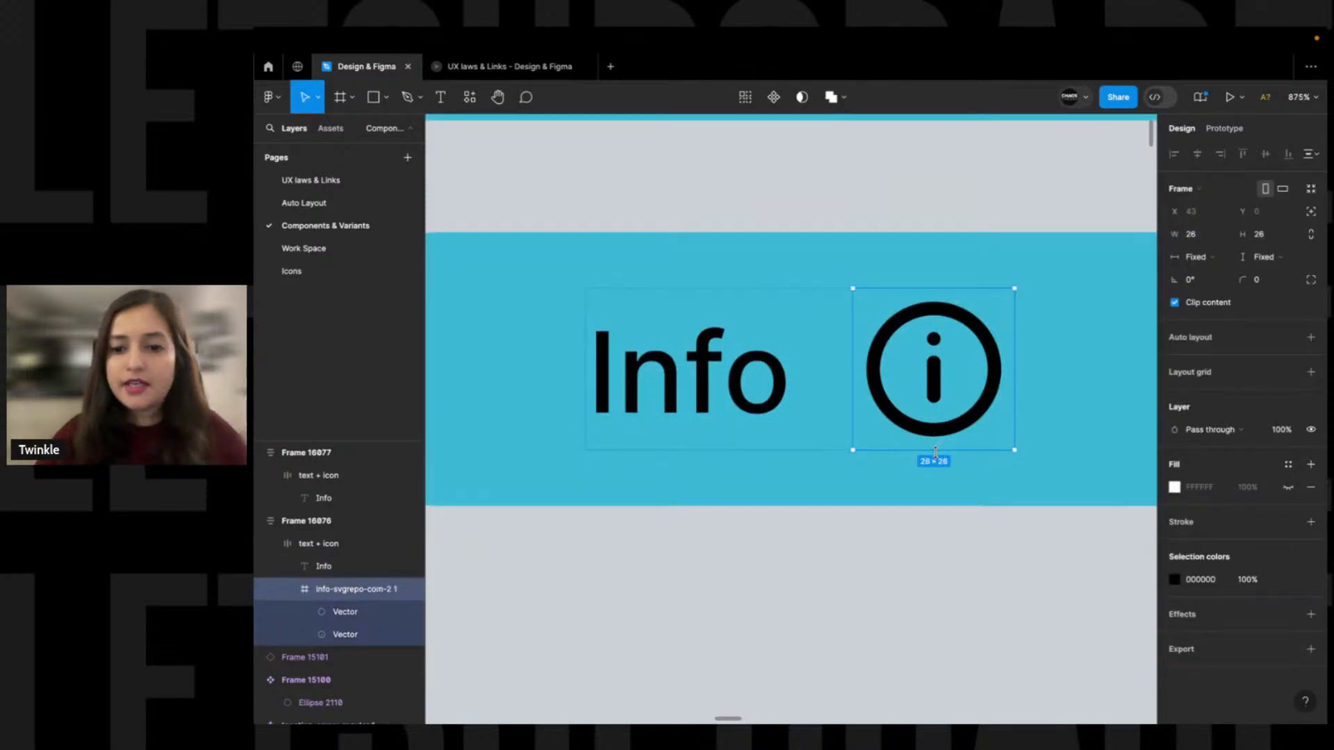
pyautogui.moveTo(934, 445); pyautogui.dragTo(937, 443)
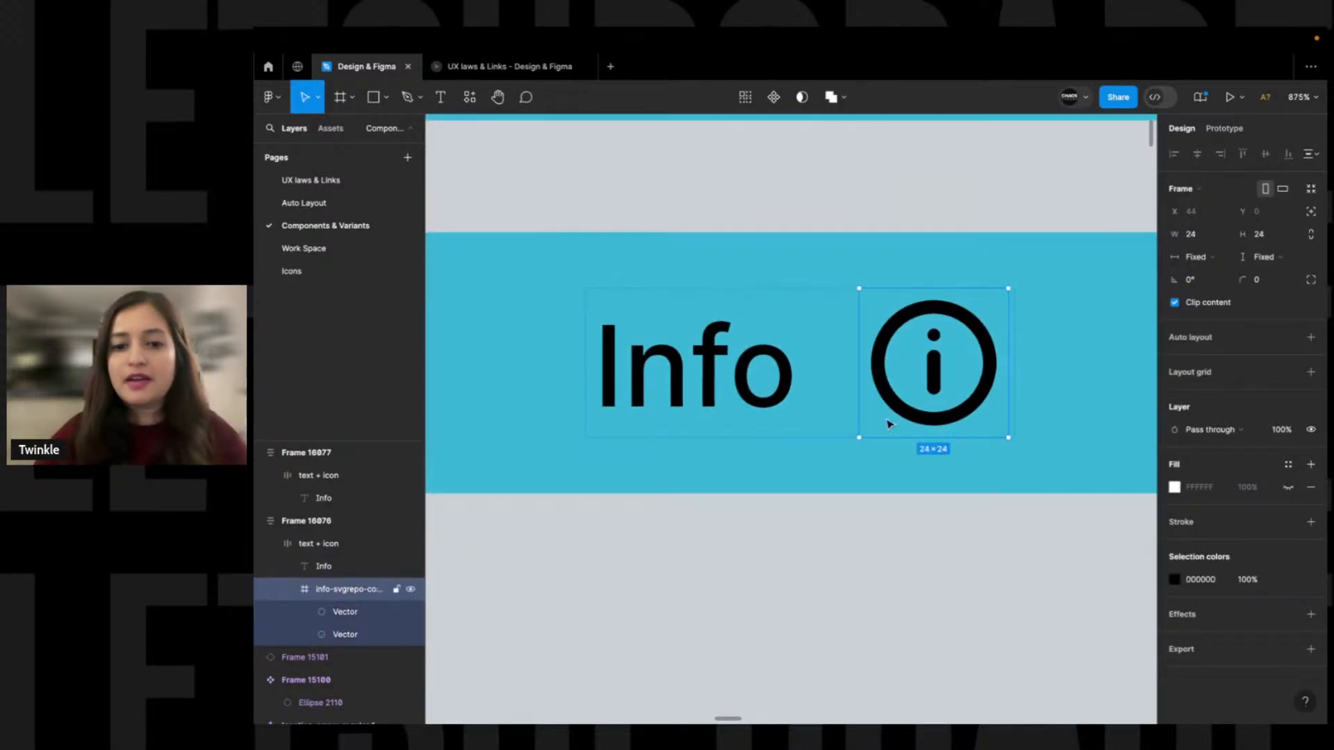
pyautogui.click(741, 387)
pyautogui.click(931, 434)
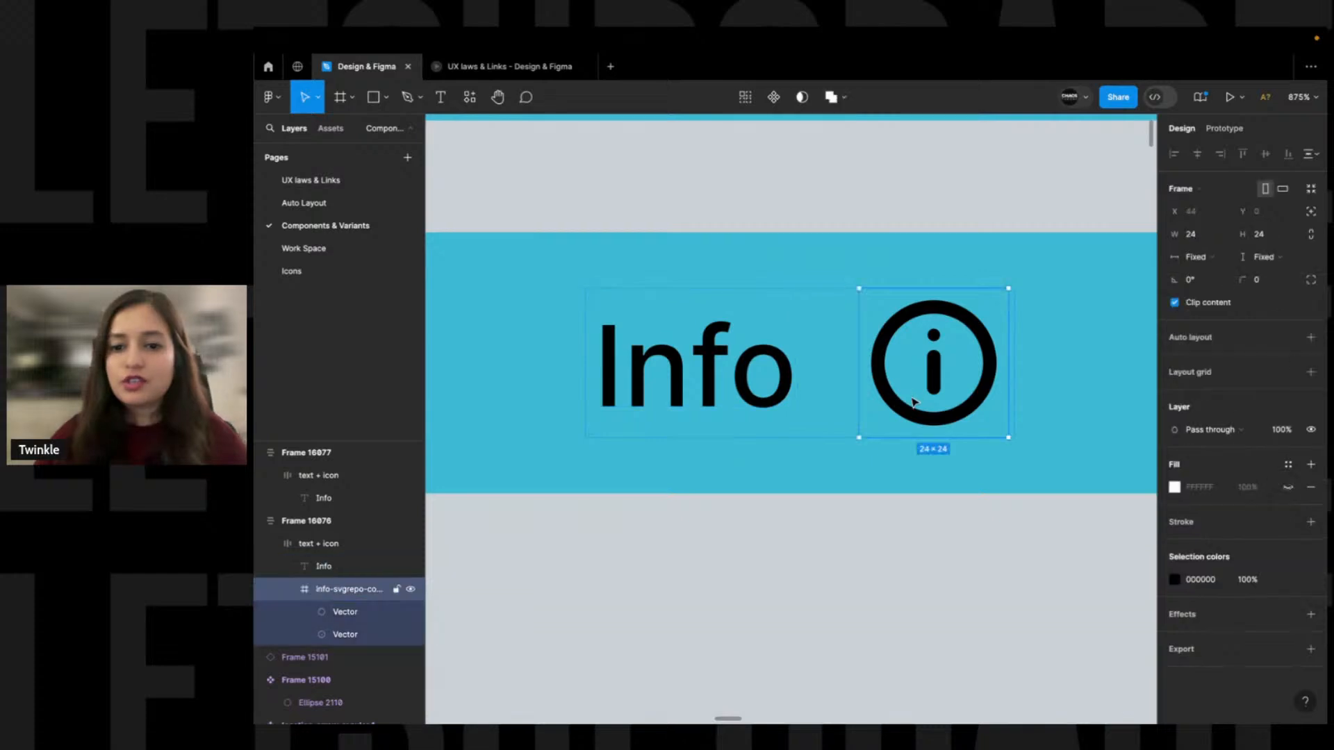
pyautogui.moveTo(932, 432); pyautogui.dragTo(932, 423)
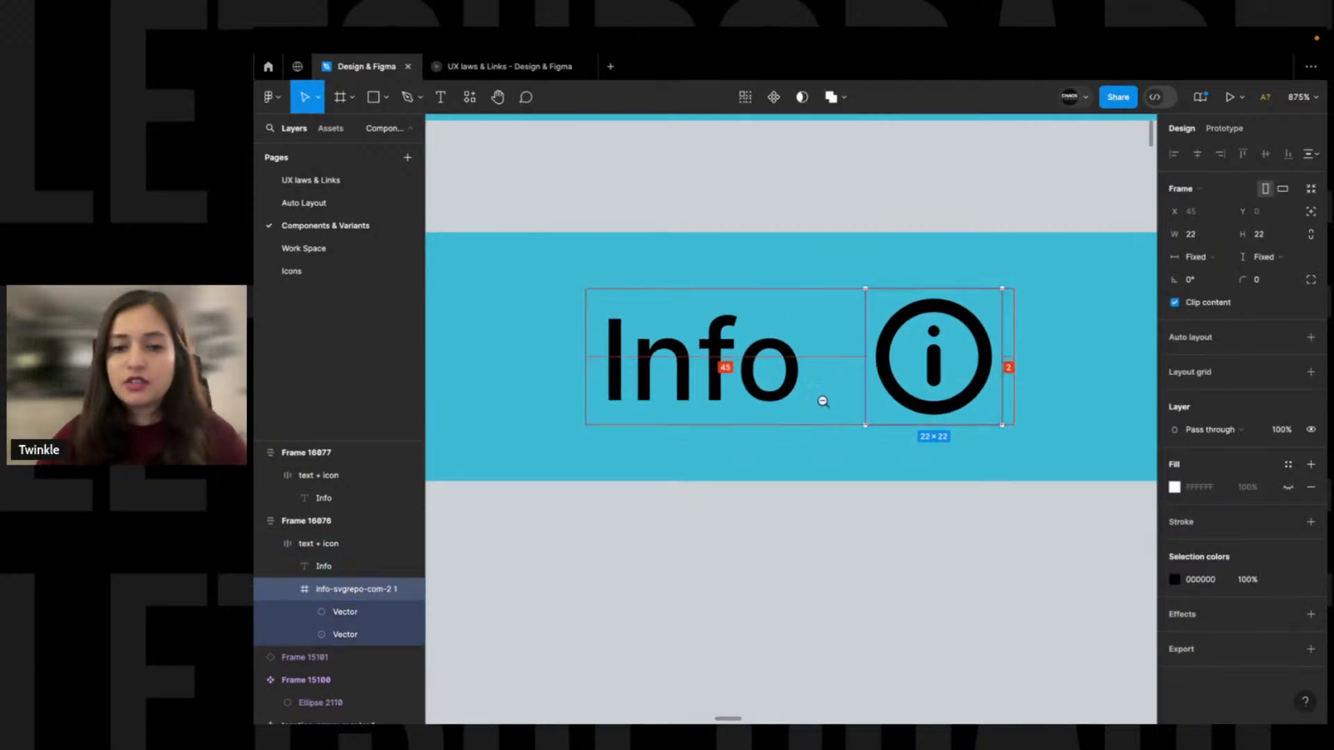
pyautogui.press('-')
pyautogui.click(993, 401)
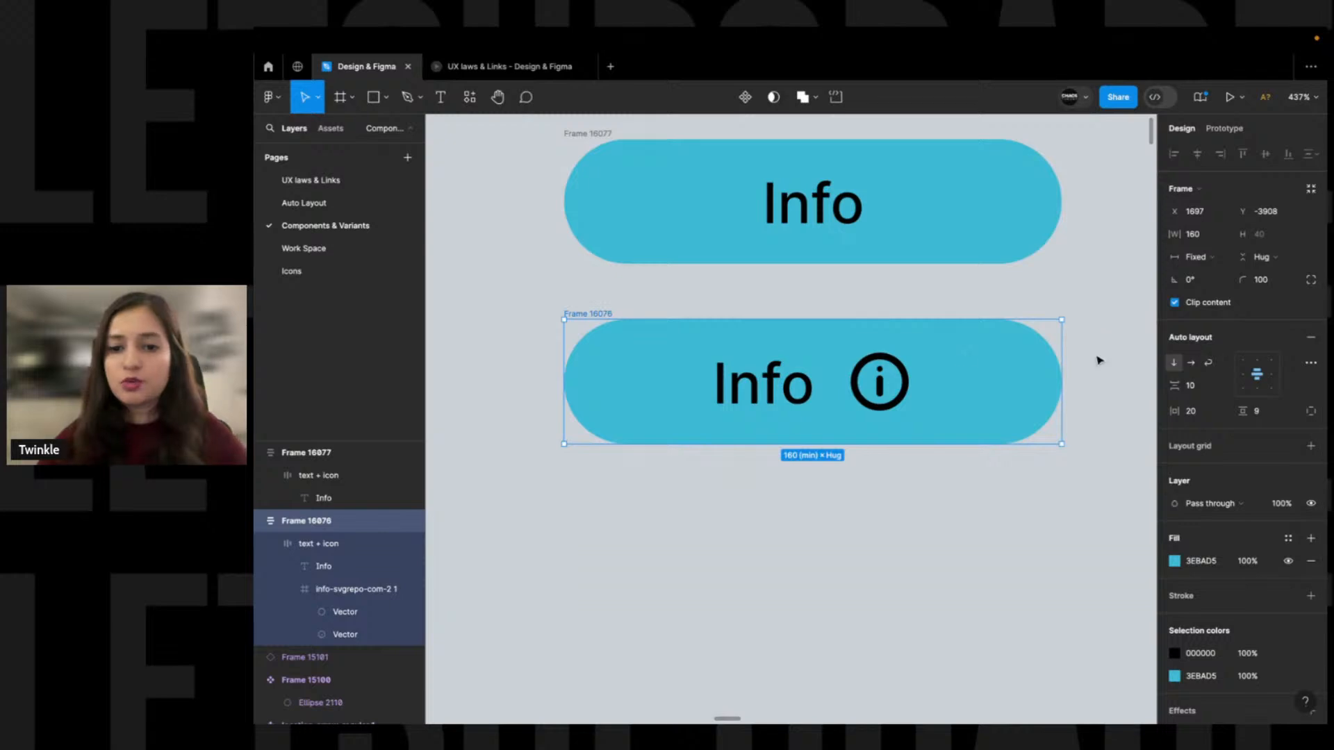
# Place a duplicate of the Info button without the icon to its right, at about X 1931 and Y -3966
pyautogui.keyDown('alt'); pyautogui.click(769, 297); pyautogui.keyUp('alt')
pyautogui.moveTo(821, 290); pyautogui.dragTo(790, 328)
pyautogui.keyDown('alt'); pyautogui.click(910, 305); pyautogui.keyUp('alt')
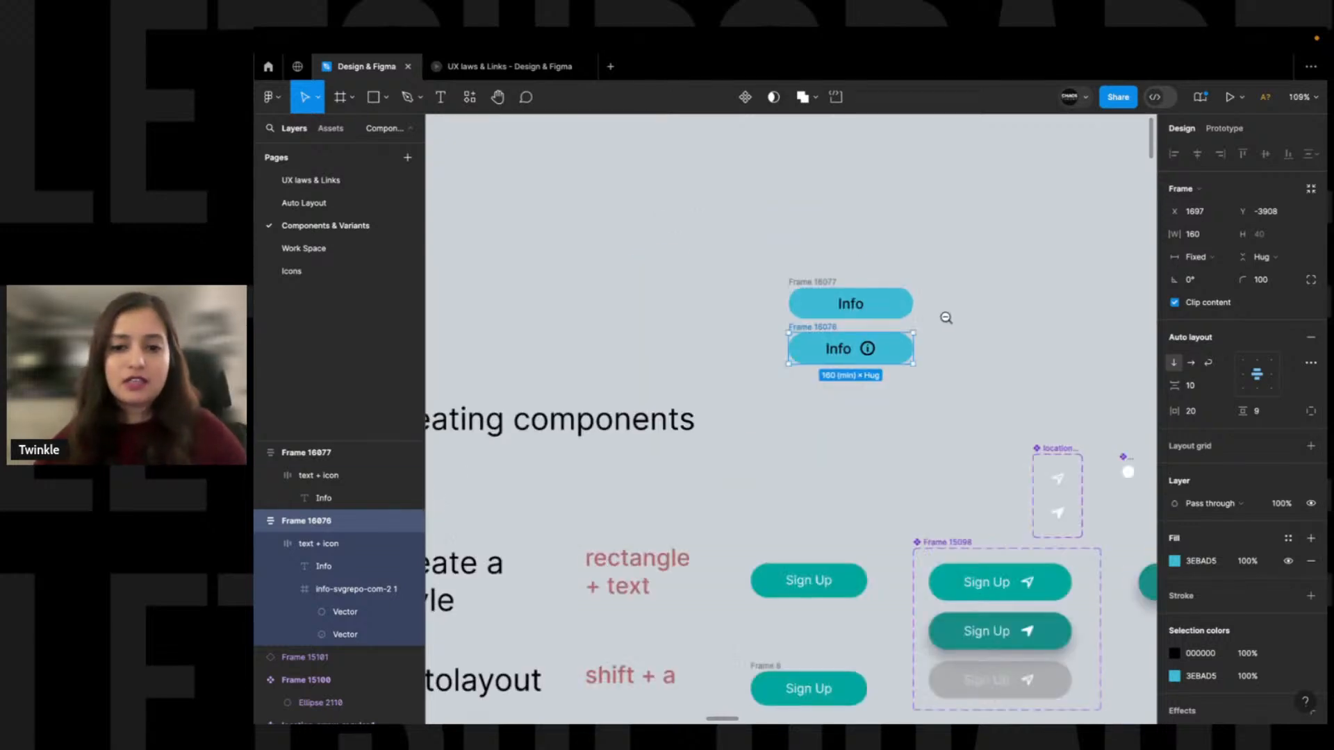
pyautogui.keyDown('alt'); pyautogui.click(915, 307); pyautogui.keyUp('alt')
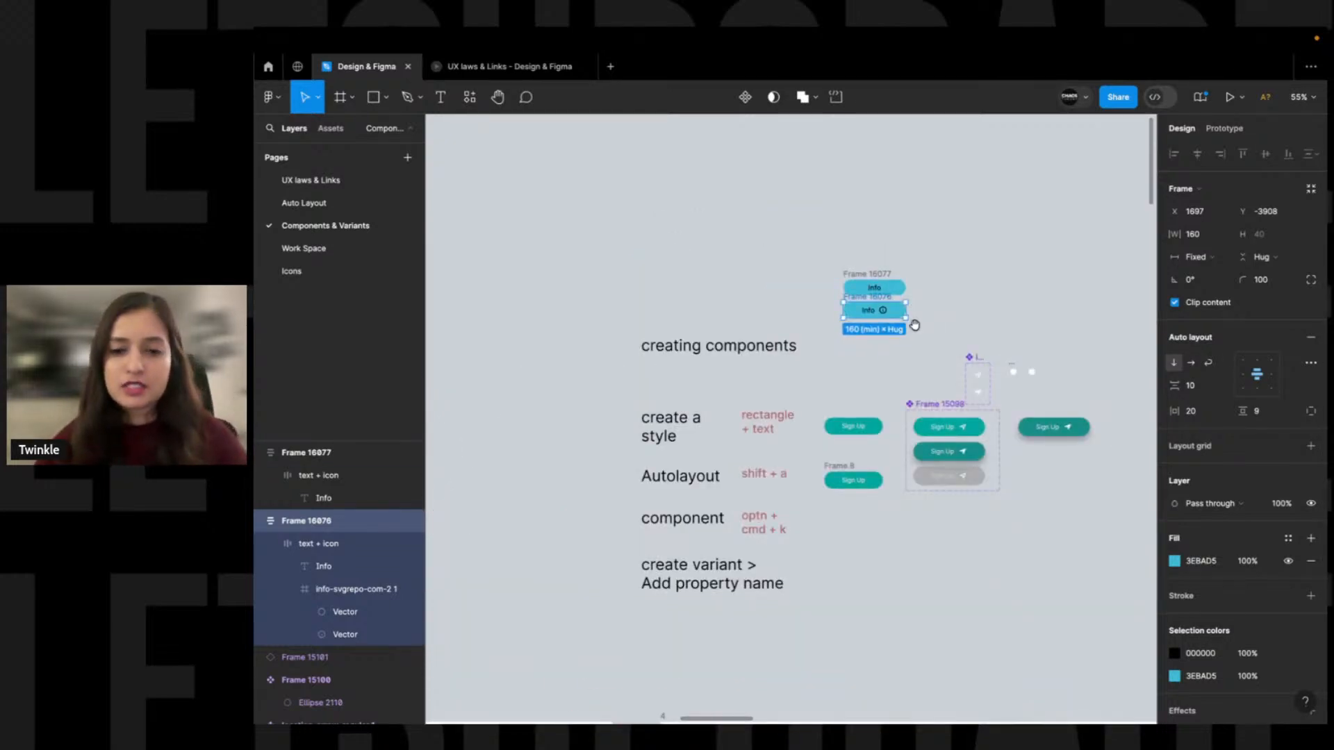
pyautogui.moveTo(921, 326); pyautogui.dragTo(841, 307)
pyautogui.moveTo(547, 241); pyautogui.dragTo(1070, 628)
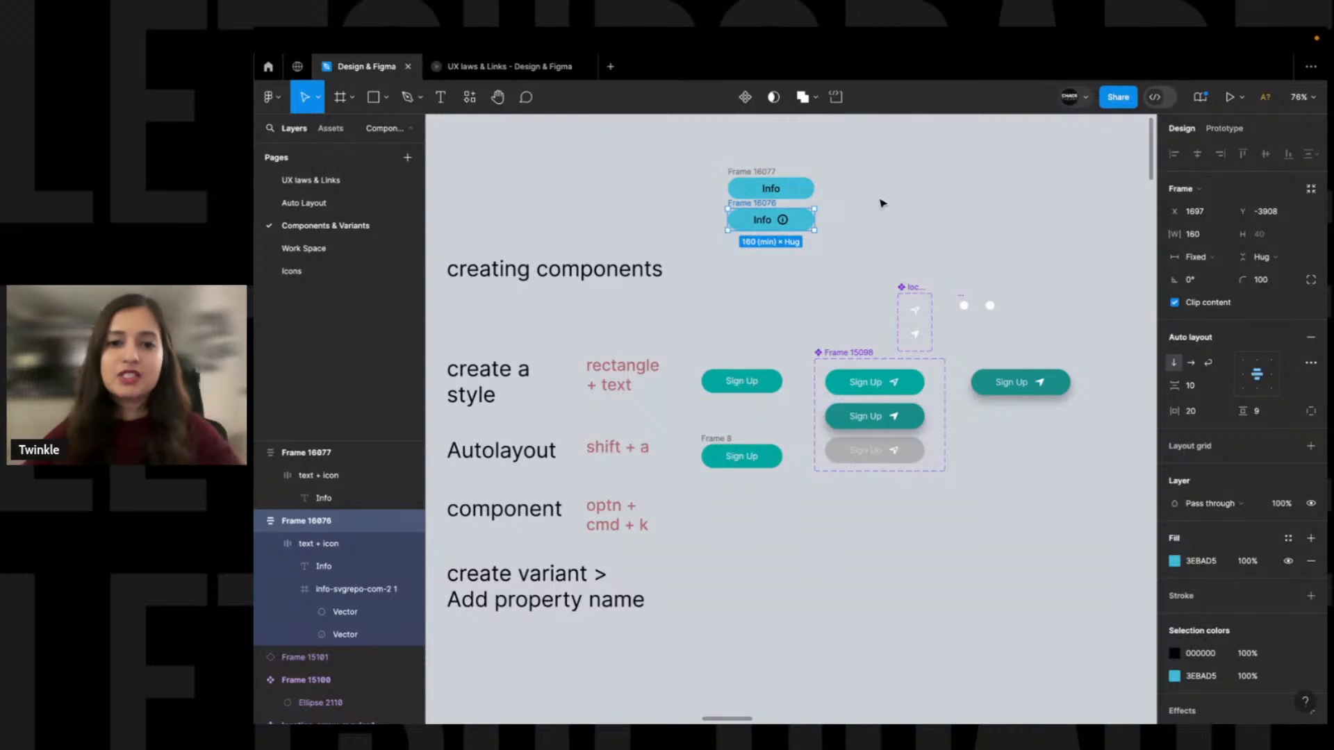
pyautogui.click(790, 210)
pyautogui.moveTo(737, 195); pyautogui.dragTo(863, 210)
pyautogui.click(847, 243)
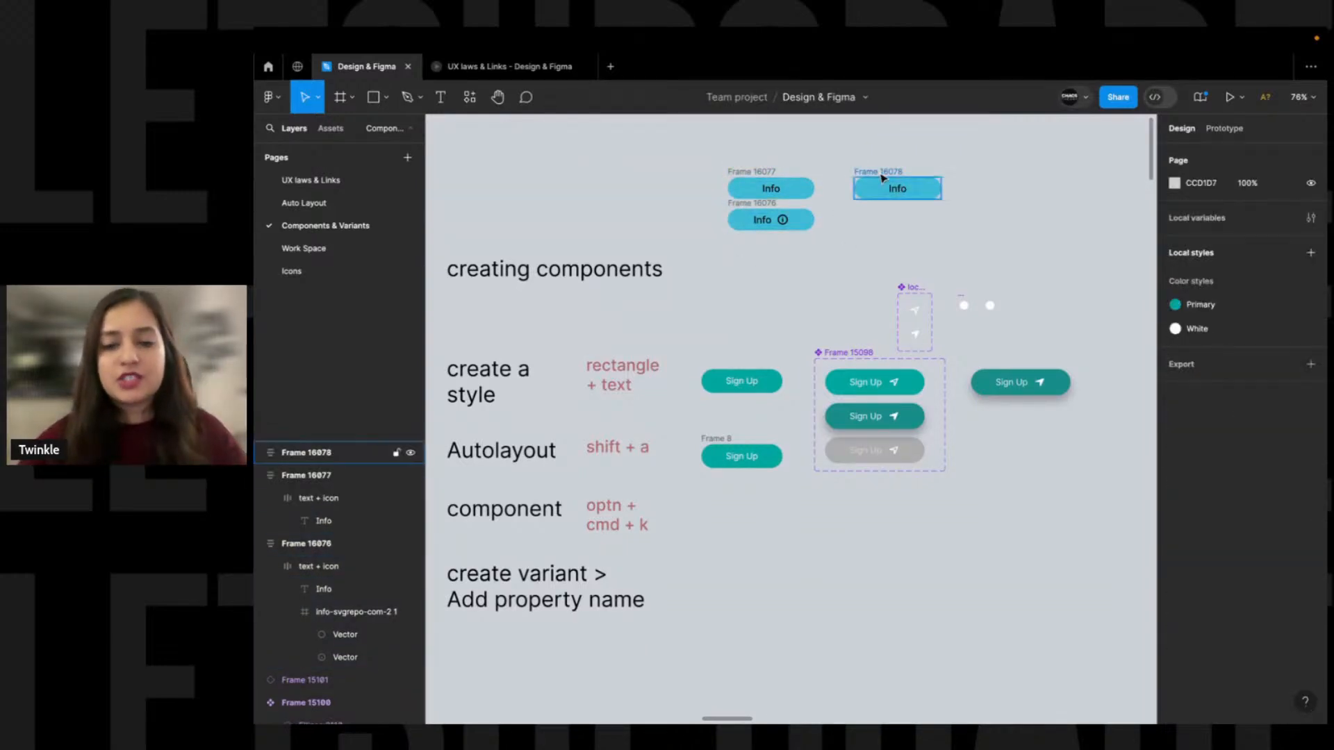
# Delete the duplicate Info button on the right
pyautogui.scroll(5, 882, 146)
pyautogui.hscroll(-2, 896, 264)
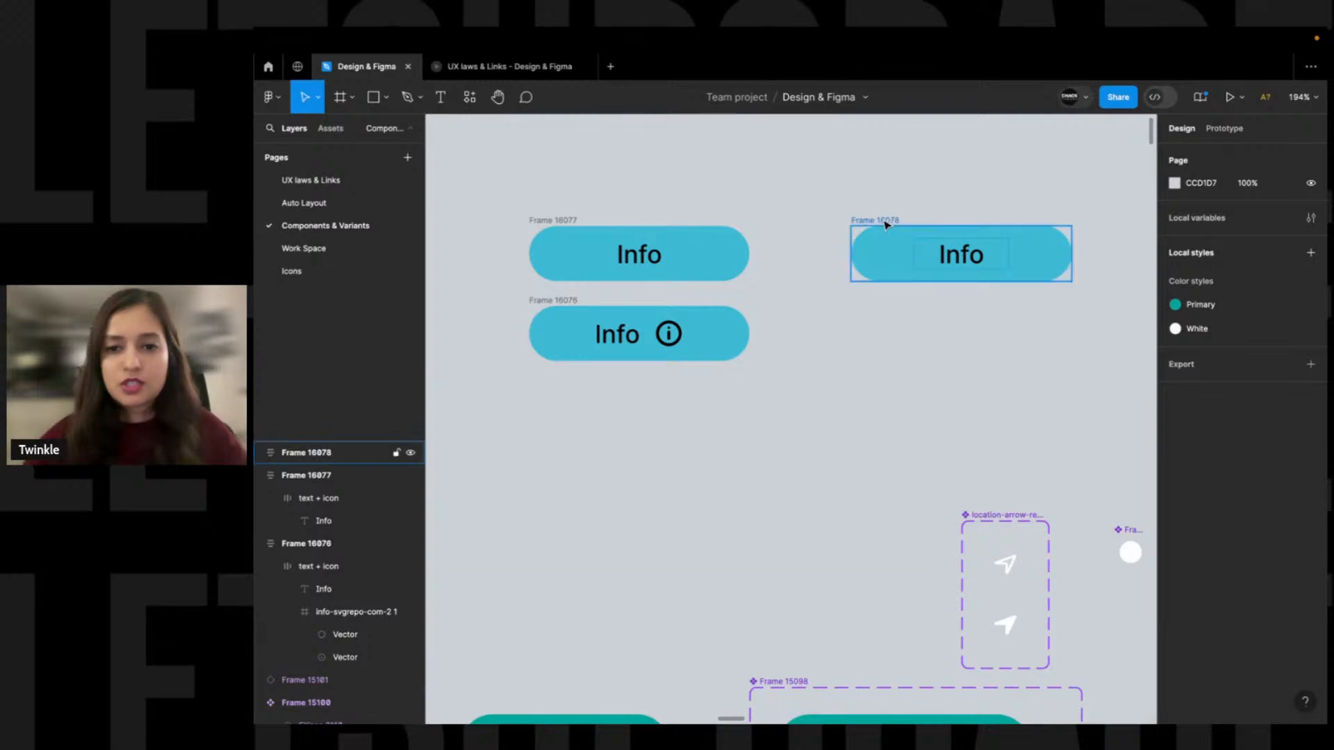
pyautogui.click(895, 243)
pyautogui.scroll(-1, 901, 259)
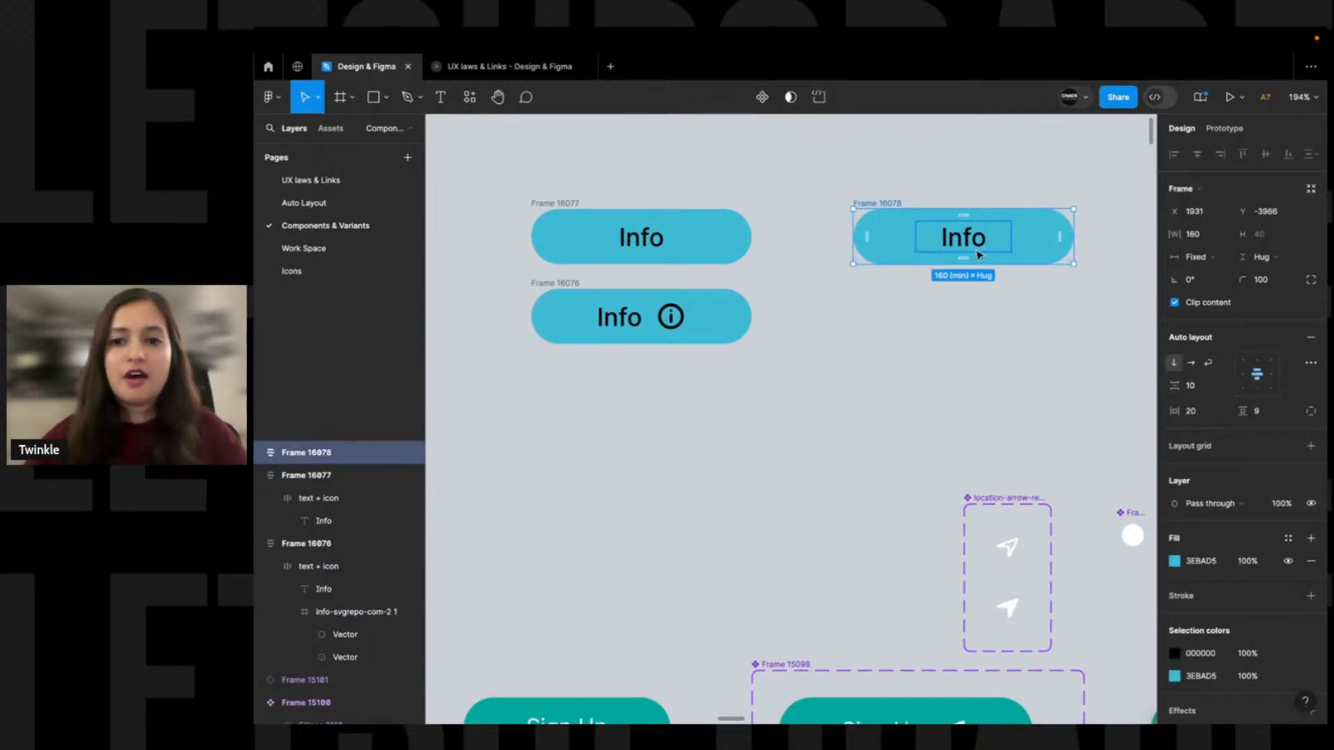
pyautogui.moveTo(846, 208); pyautogui.dragTo(819, 208)
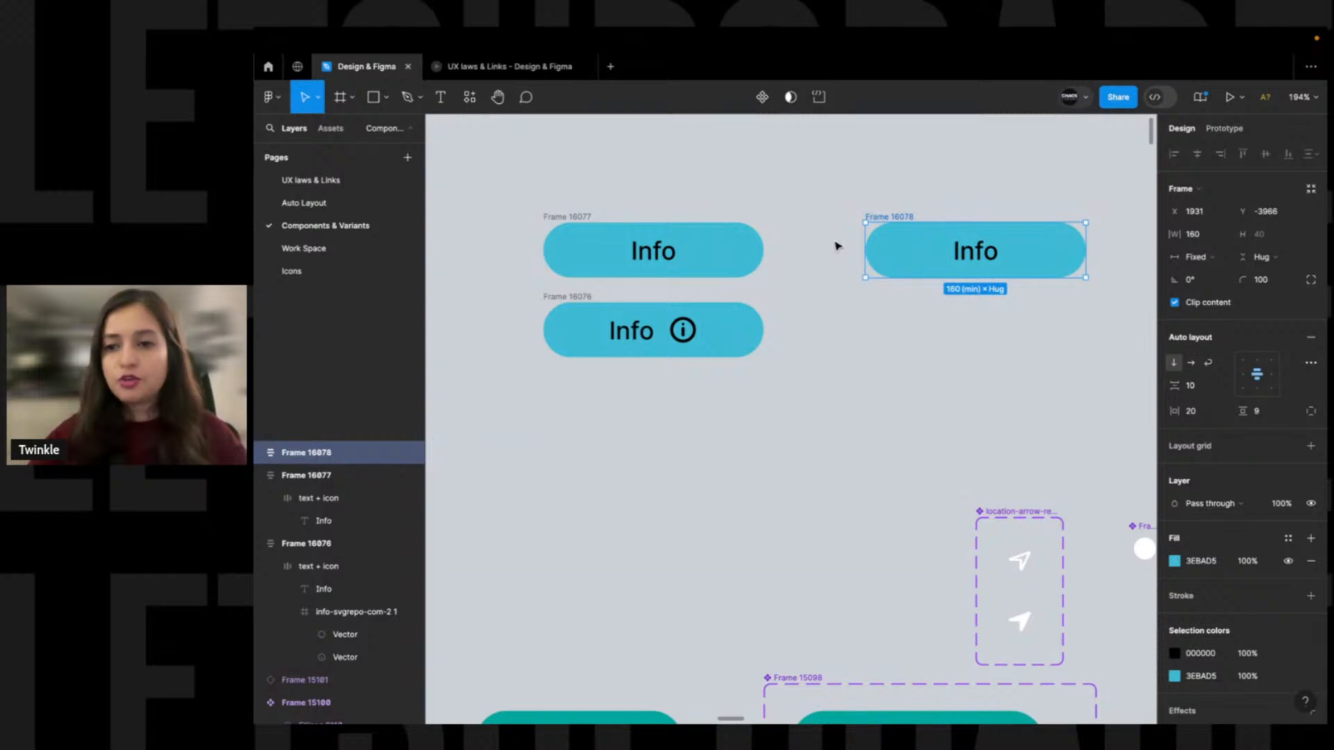
pyautogui.press('Delete')
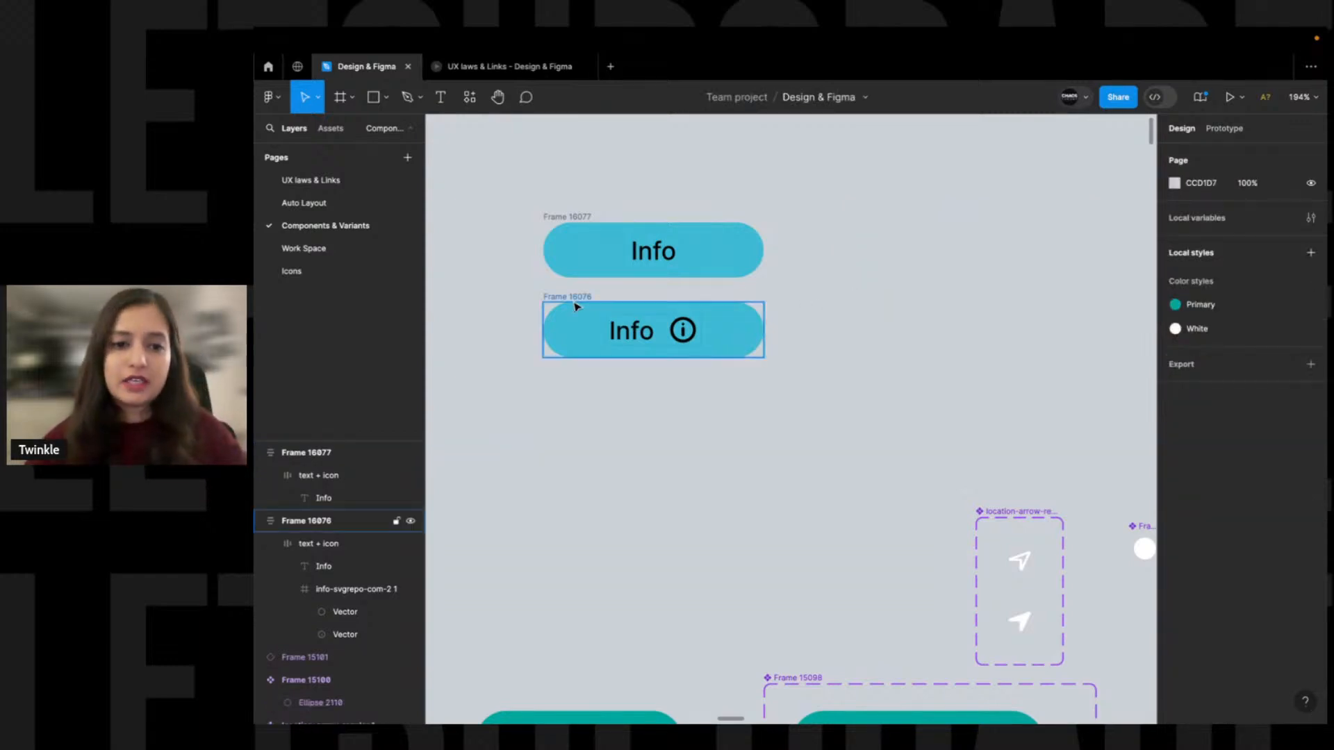
# Move the Info button with the icon slightly down to Y -3901, widening the gap between the two buttons
pyautogui.moveTo(578, 299); pyautogui.dragTo(579, 310)
pyautogui.click(647, 421)
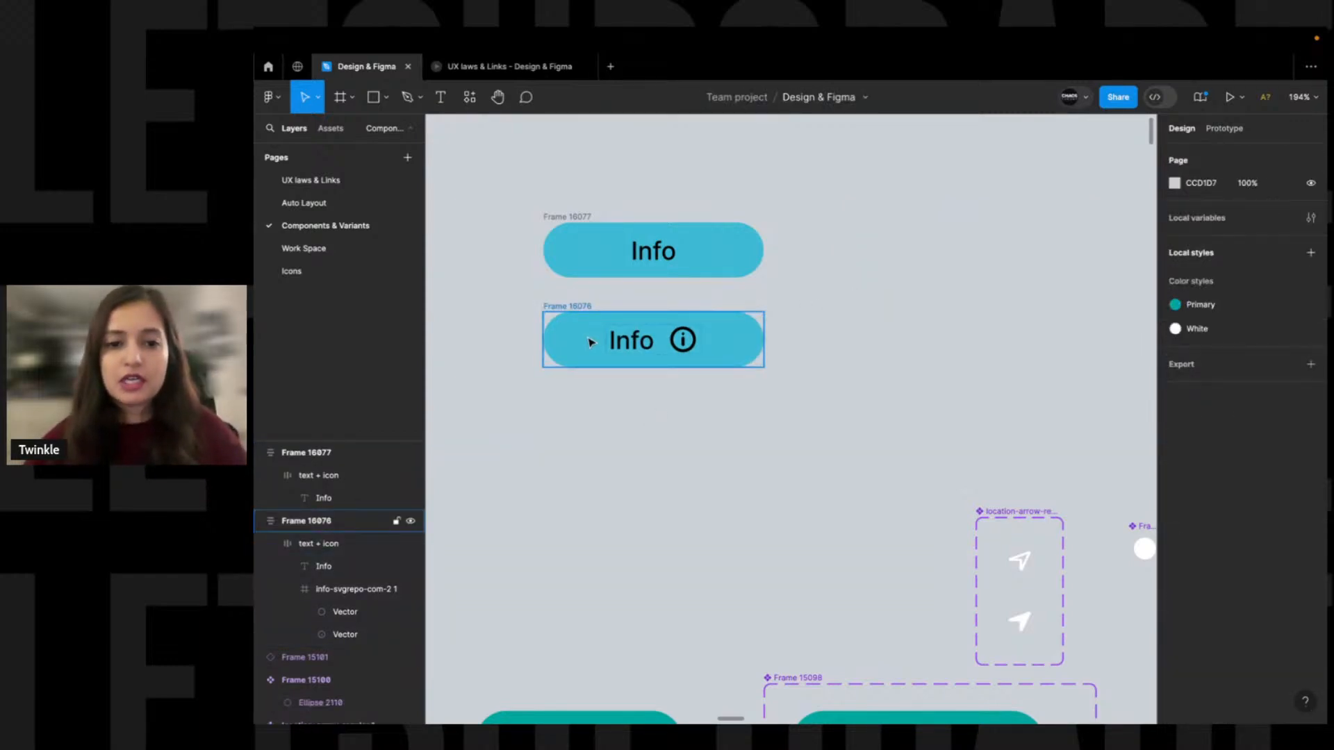
pyautogui.click(647, 348)
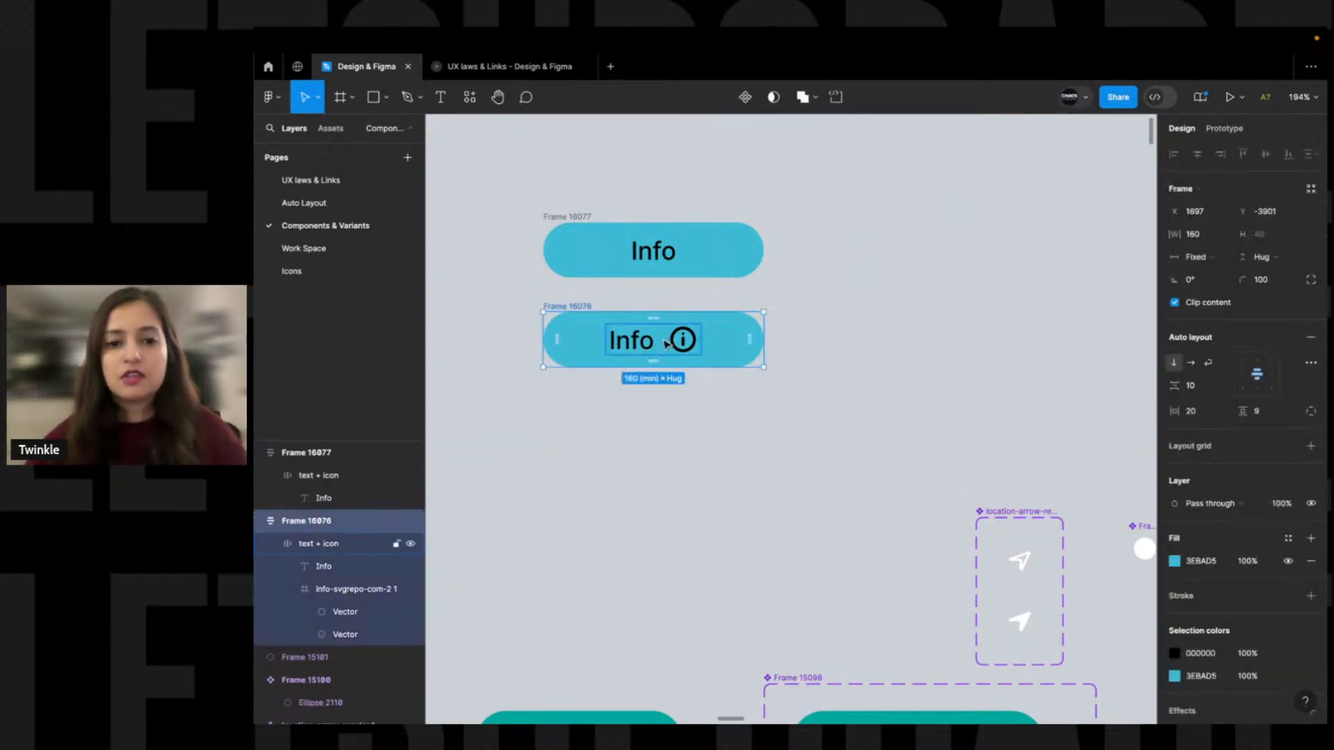
pyautogui.click(601, 420)
pyautogui.moveTo(524, 287); pyautogui.dragTo(871, 450)
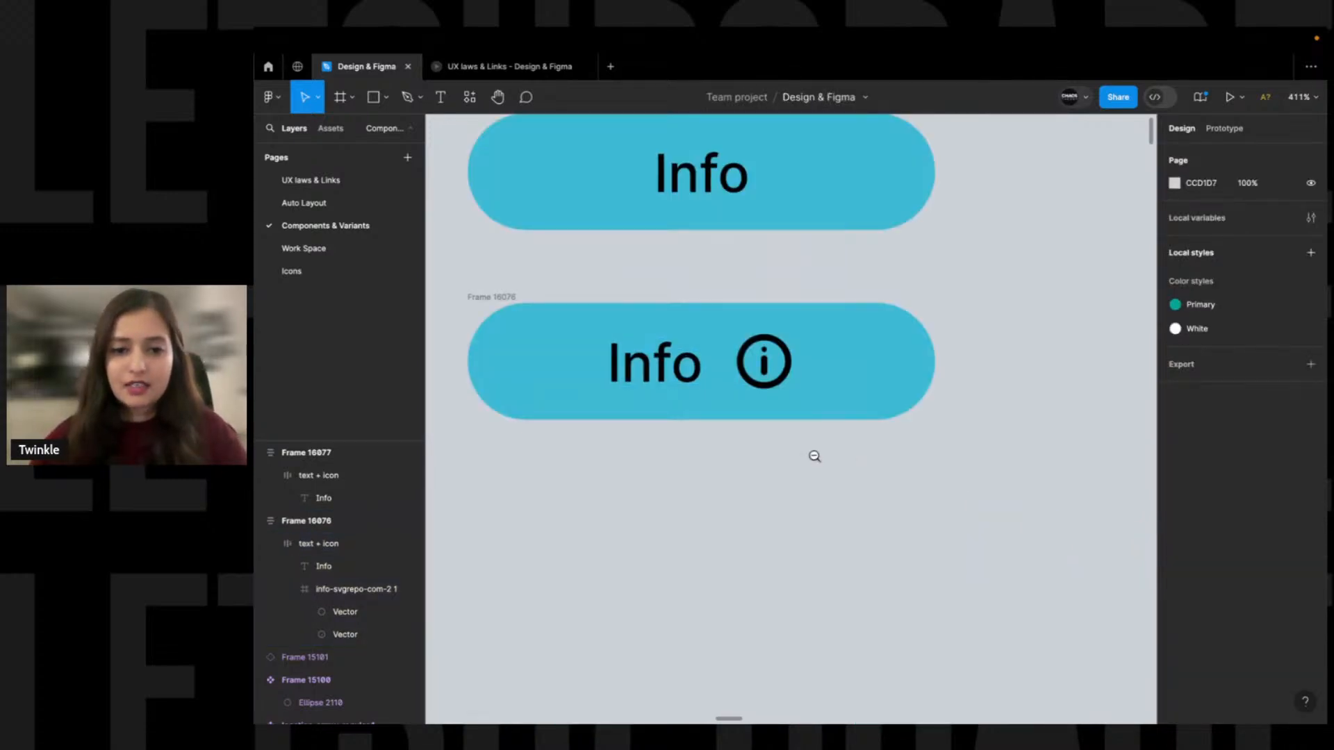
pyautogui.keyDown('alt'); pyautogui.click(811, 453); pyautogui.keyUp('alt')
pyautogui.scroll(-1, 787, 431)
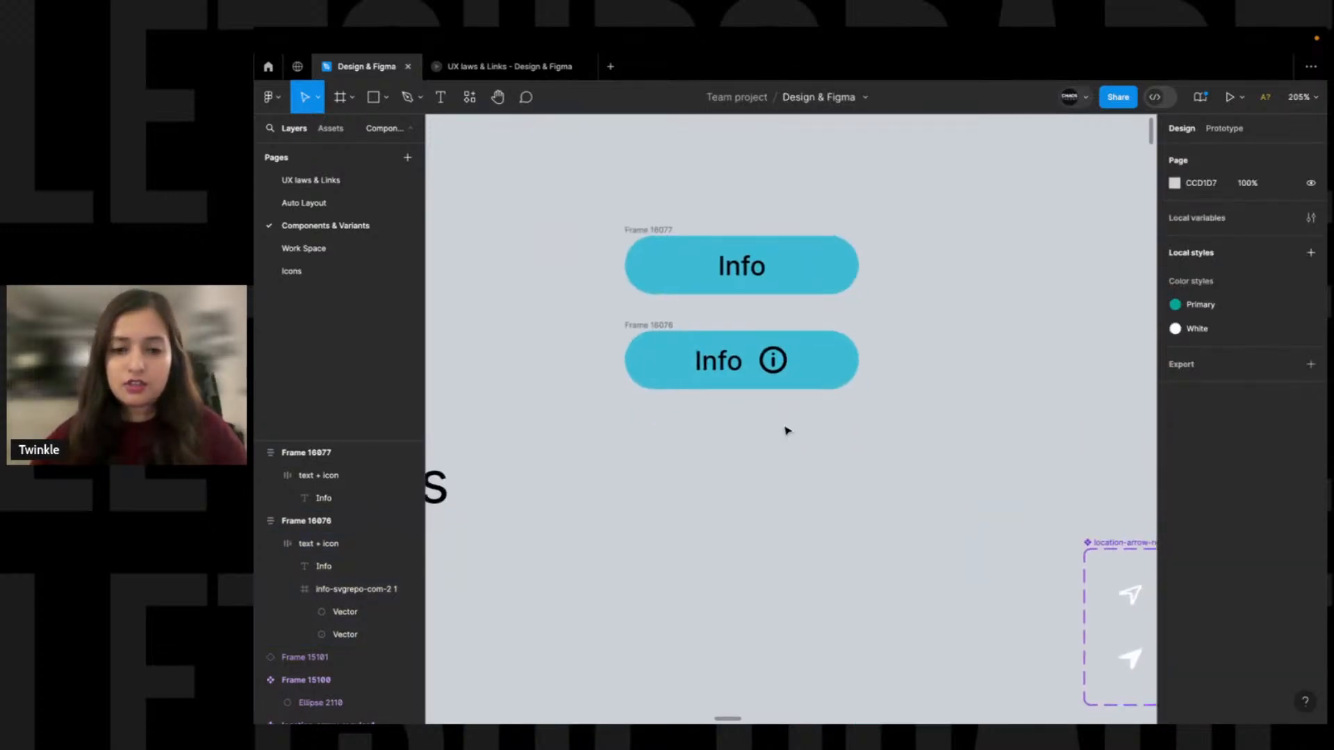
# Move the Info button without the icon straight up to Y -4300, well away from the icon version
pyautogui.keyDown('alt'); pyautogui.click(750, 425); pyautogui.keyUp('alt')
pyautogui.scroll(-1, 736, 389)
pyautogui.moveTo(717, 289); pyautogui.dragTo(745, 220)
pyautogui.scroll(3, 746, 219)
pyautogui.scroll(1, 763, 430)
pyautogui.moveTo(750, 481); pyautogui.dragTo(724, 316)
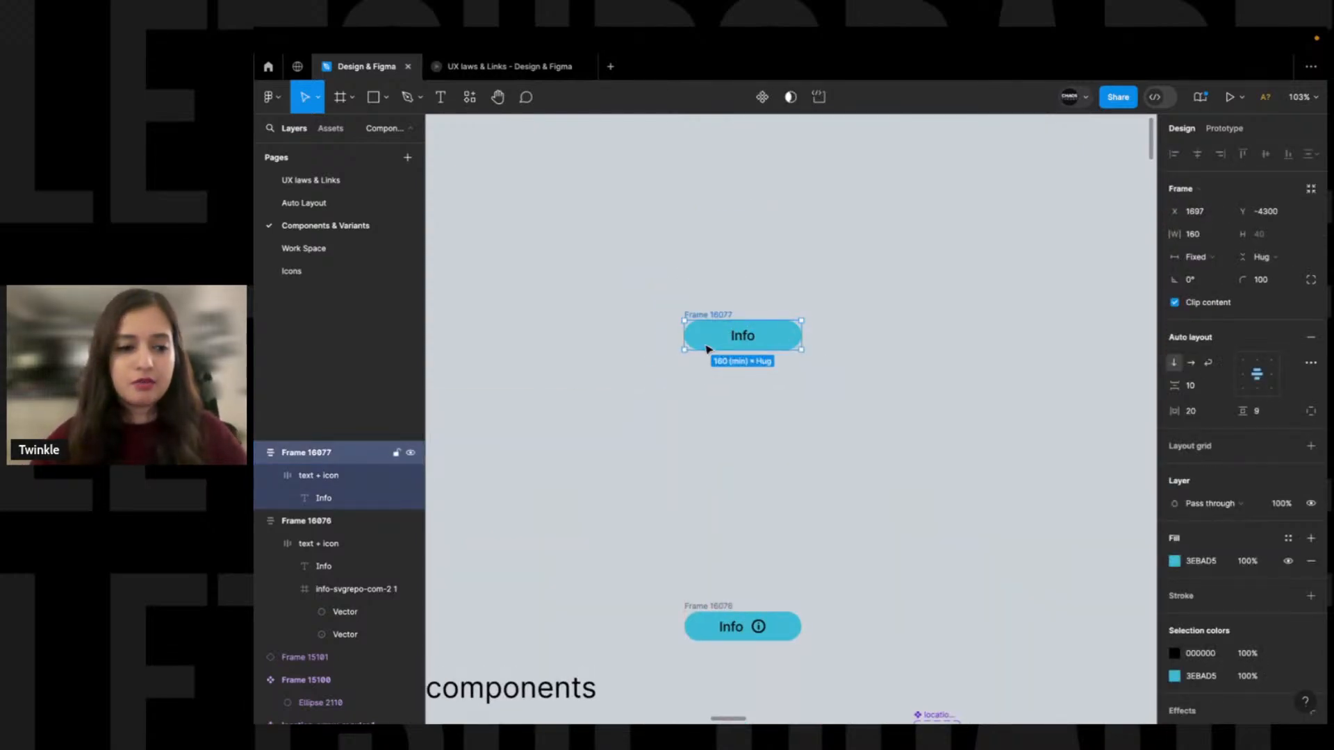
# Ungroup the "text + icon" frame so the Info text sits directly inside the icon-free button's frame
pyautogui.press('super+shift+g')
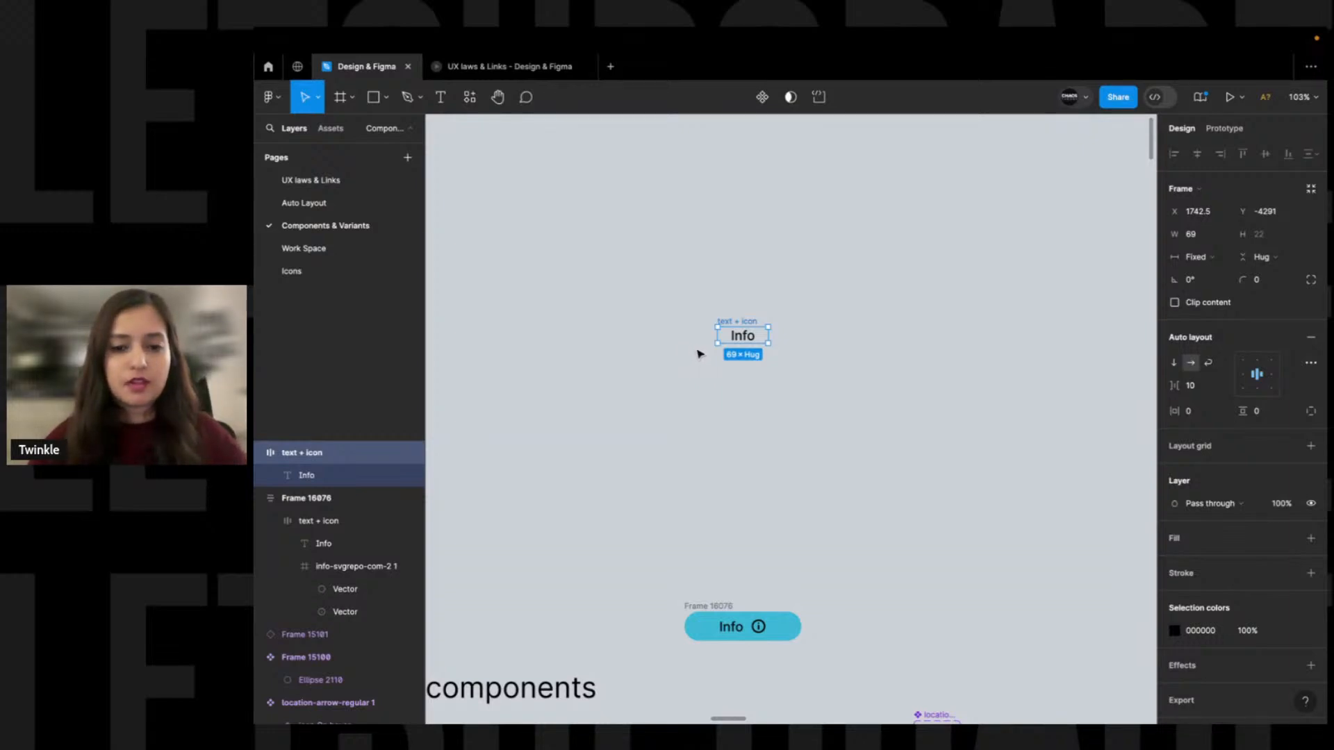
pyautogui.press('super+z')
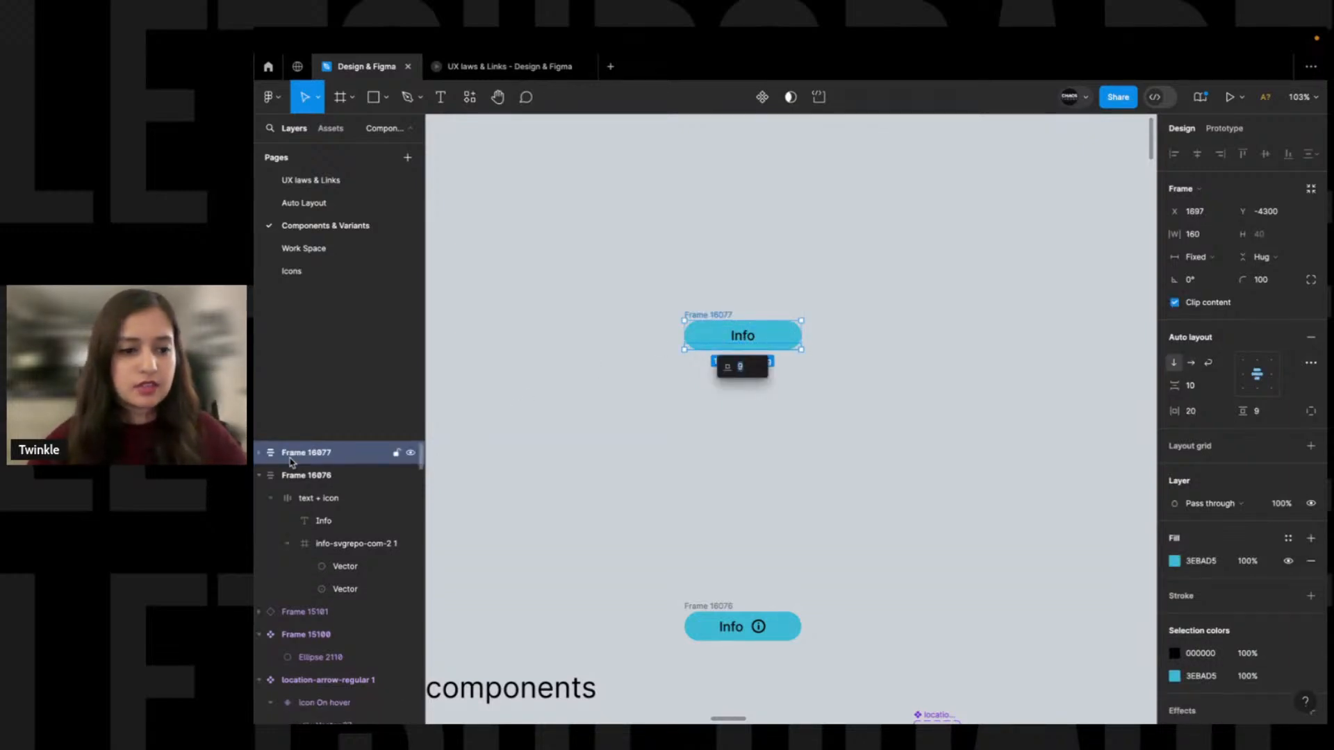
pyautogui.click(259, 453)
pyautogui.click(290, 478)
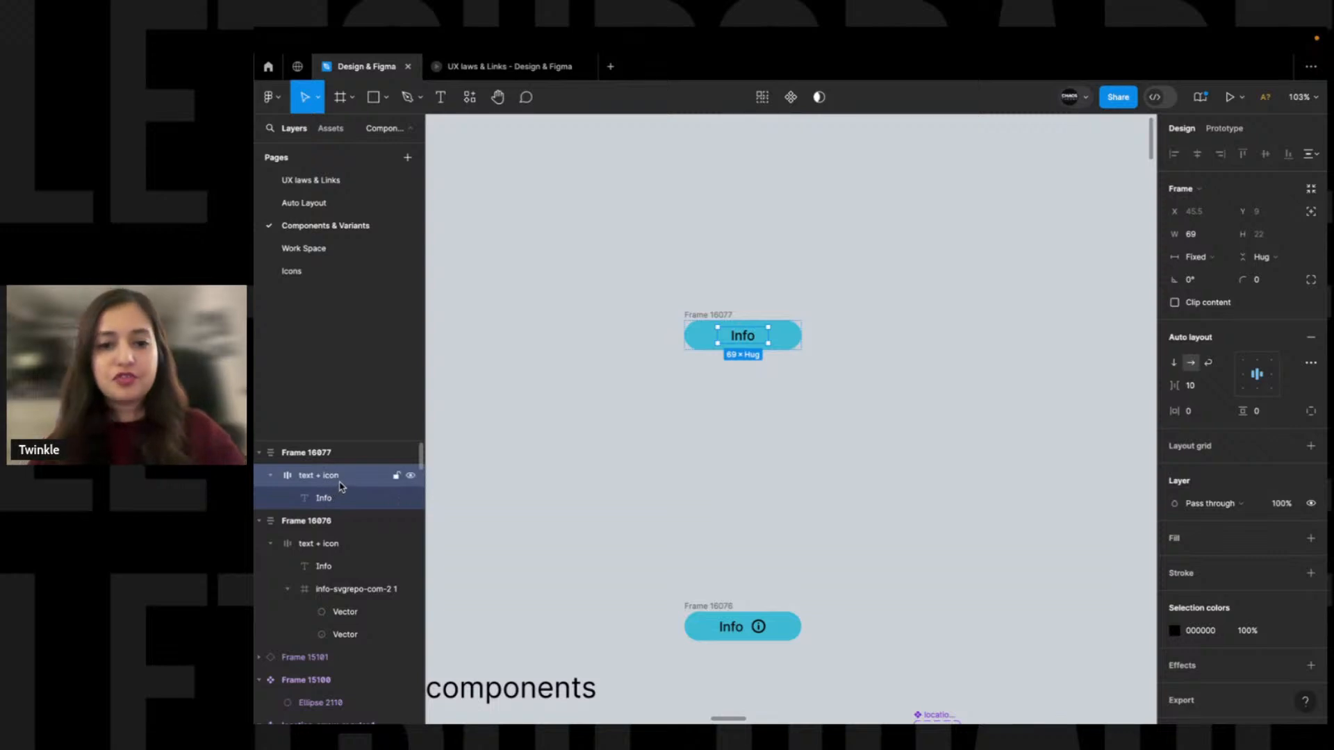
pyautogui.press('super+shift+g')
pyautogui.click(339, 479)
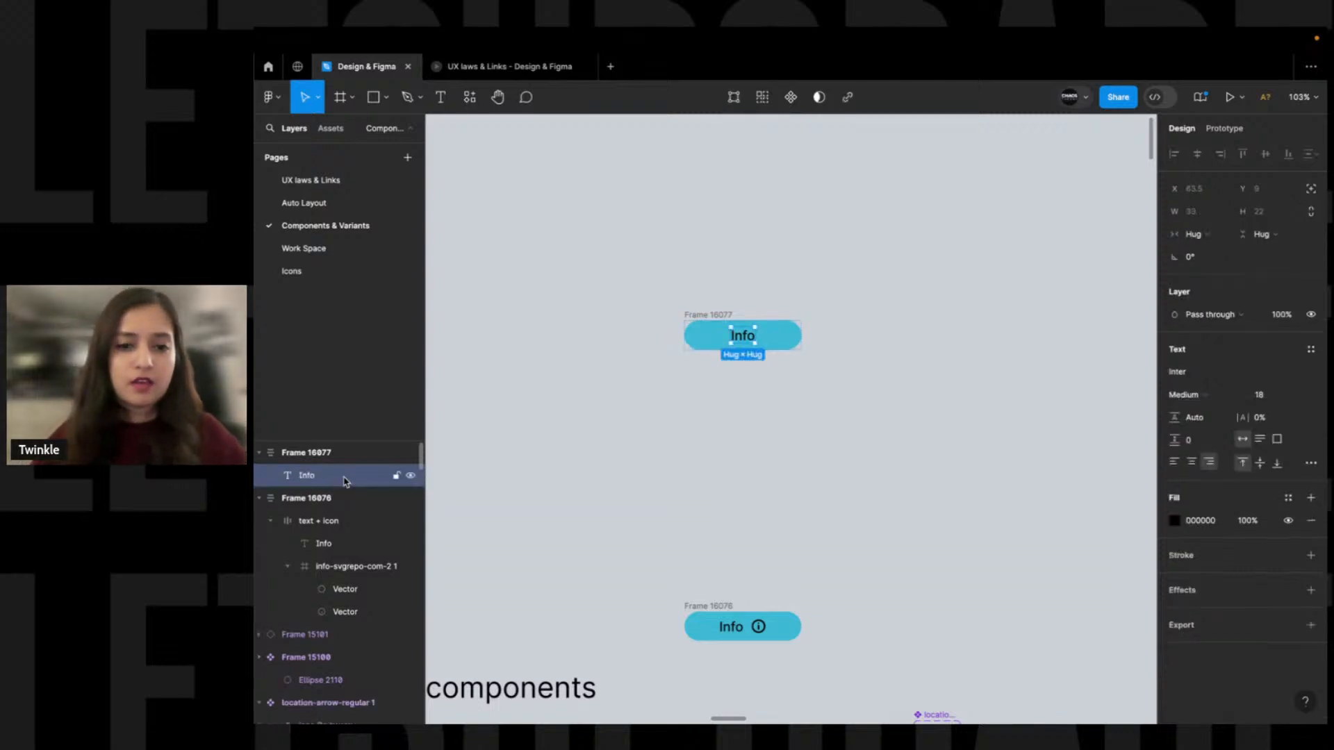
pyautogui.click(452, 415)
# Check the minimum and maximum width options of the icon-free Info button
pyautogui.click(721, 314)
pyautogui.press('z')
pyautogui.moveTo(639, 301); pyautogui.dragTo(892, 461)
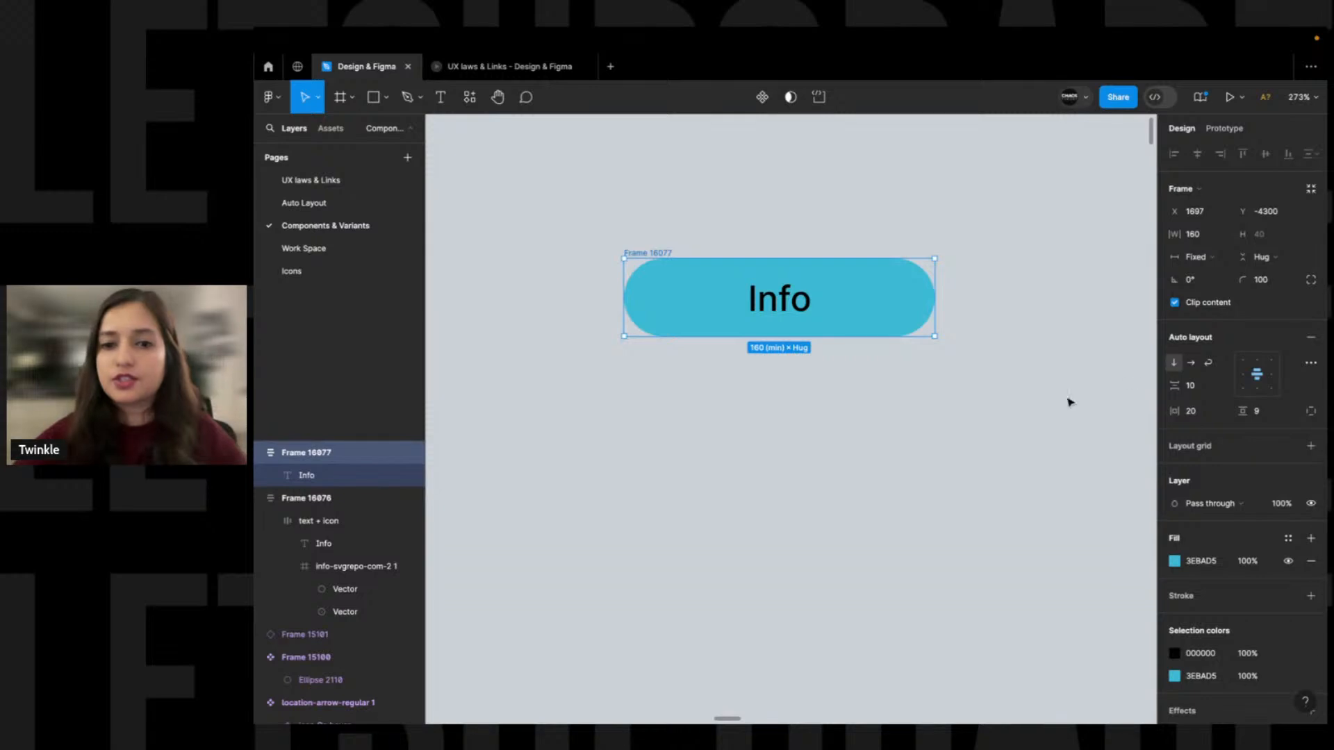
pyautogui.click(1224, 236)
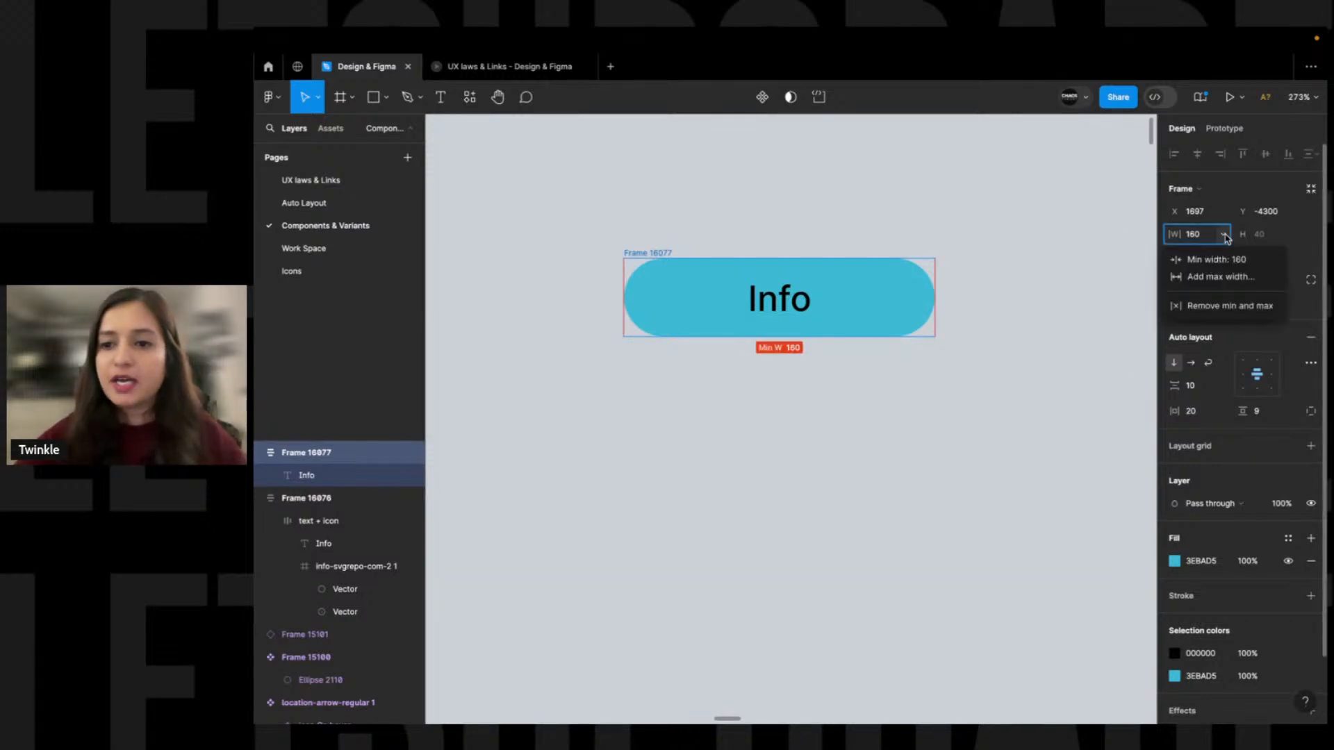
pyautogui.click(1066, 347)
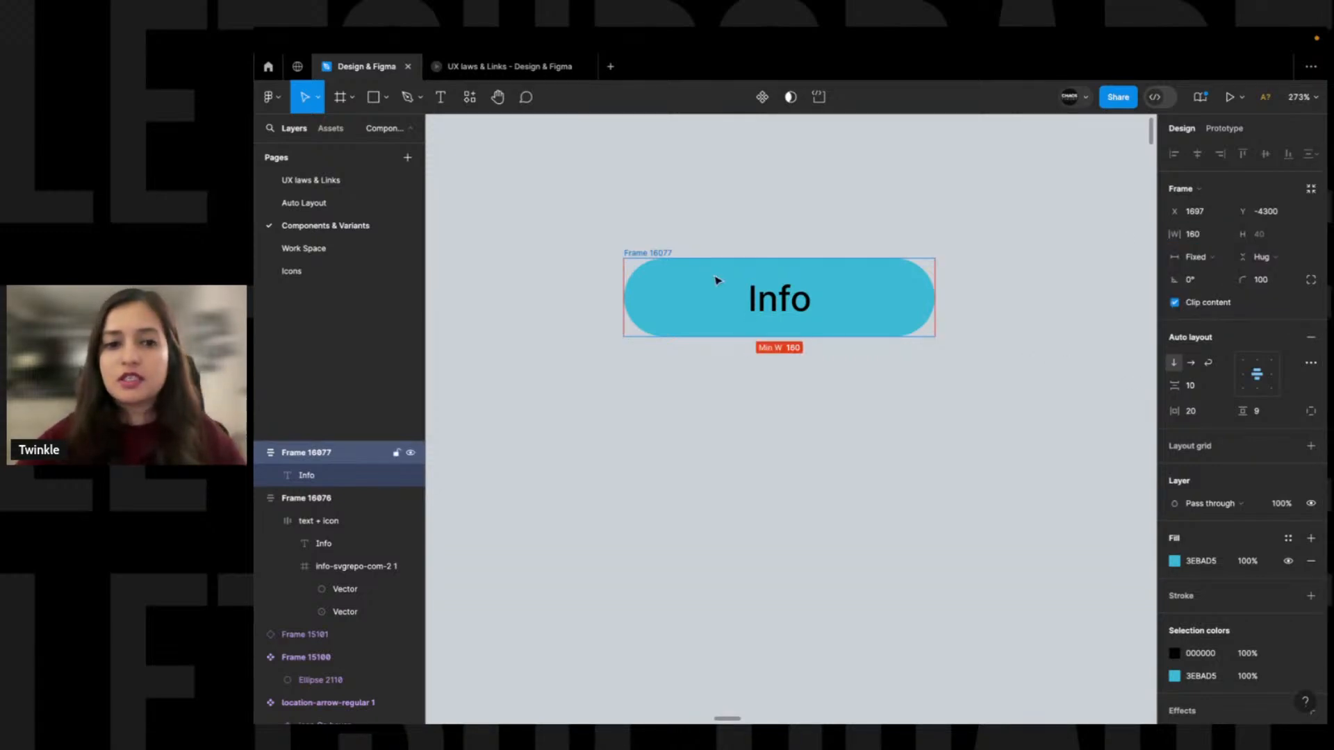
# Turn the icon-free Info button frame into a component
pyautogui.click(794, 237)
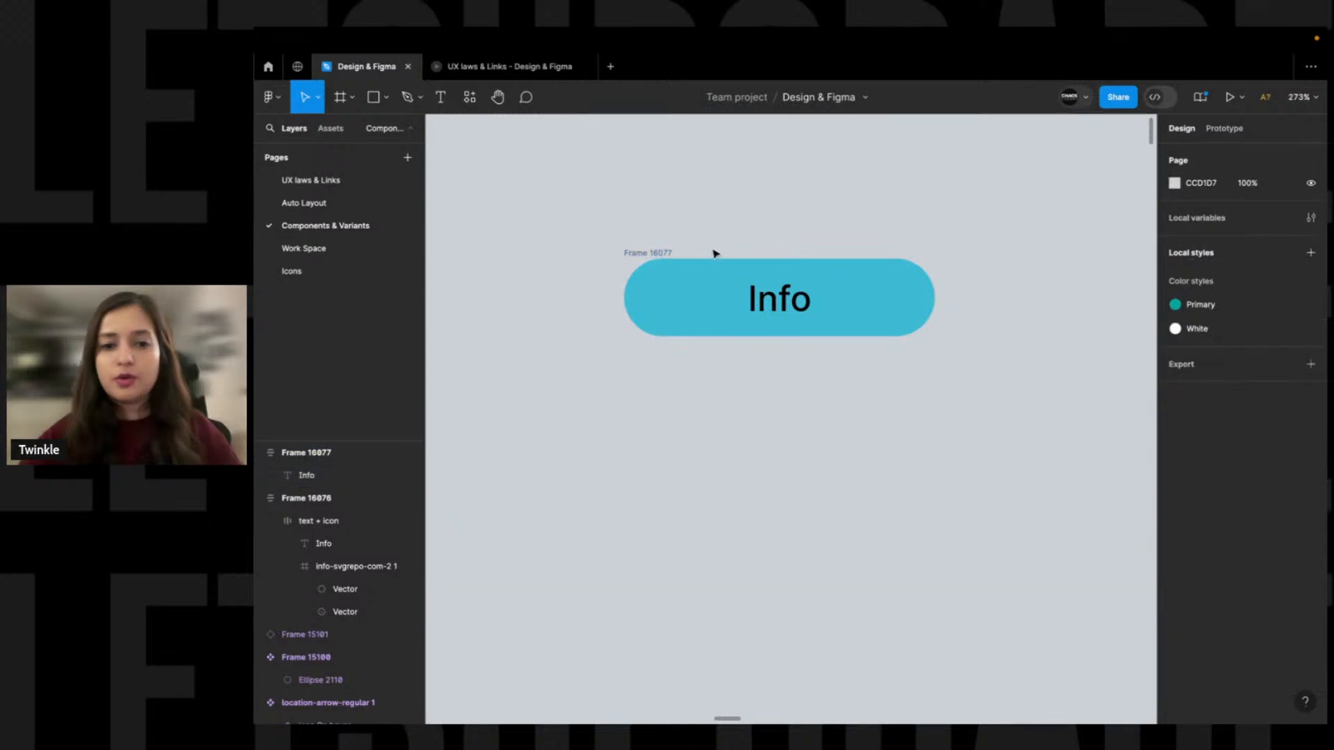
pyautogui.click(658, 257)
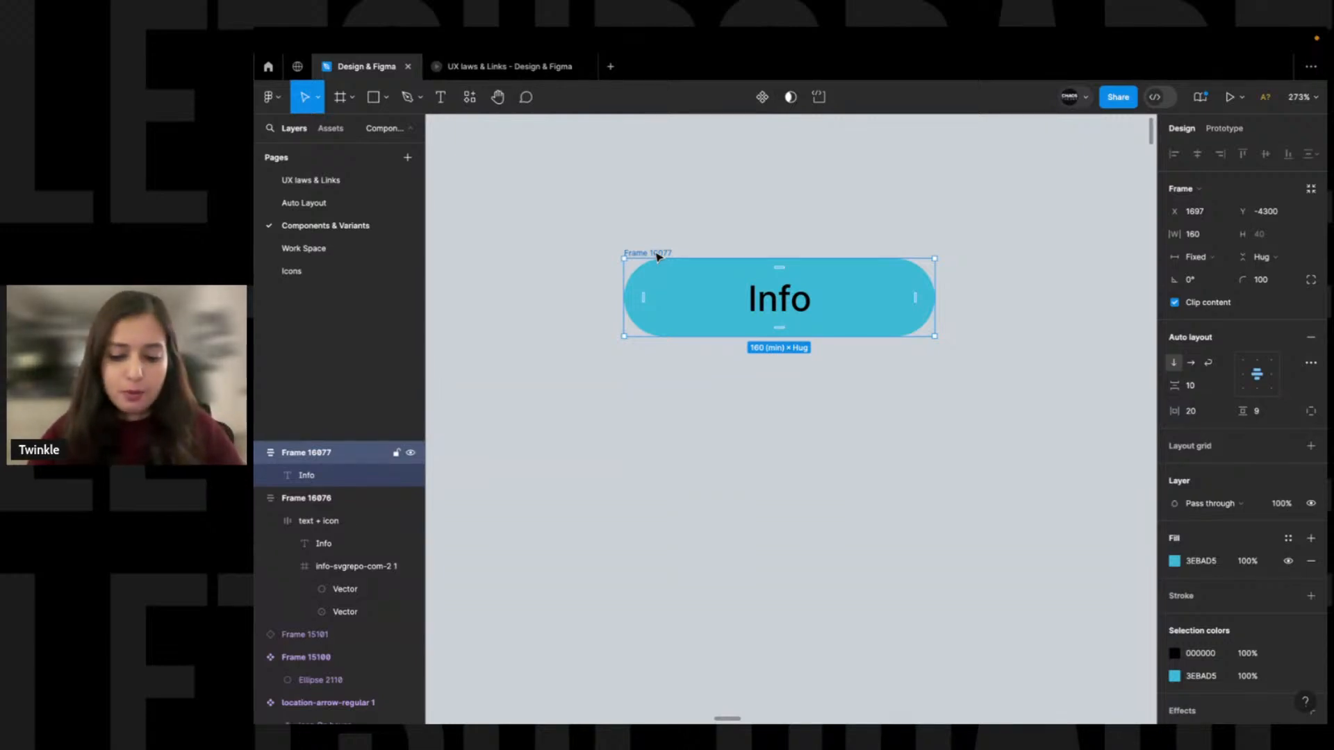
pyautogui.hotkey('ctrl', 'alt', 'k')
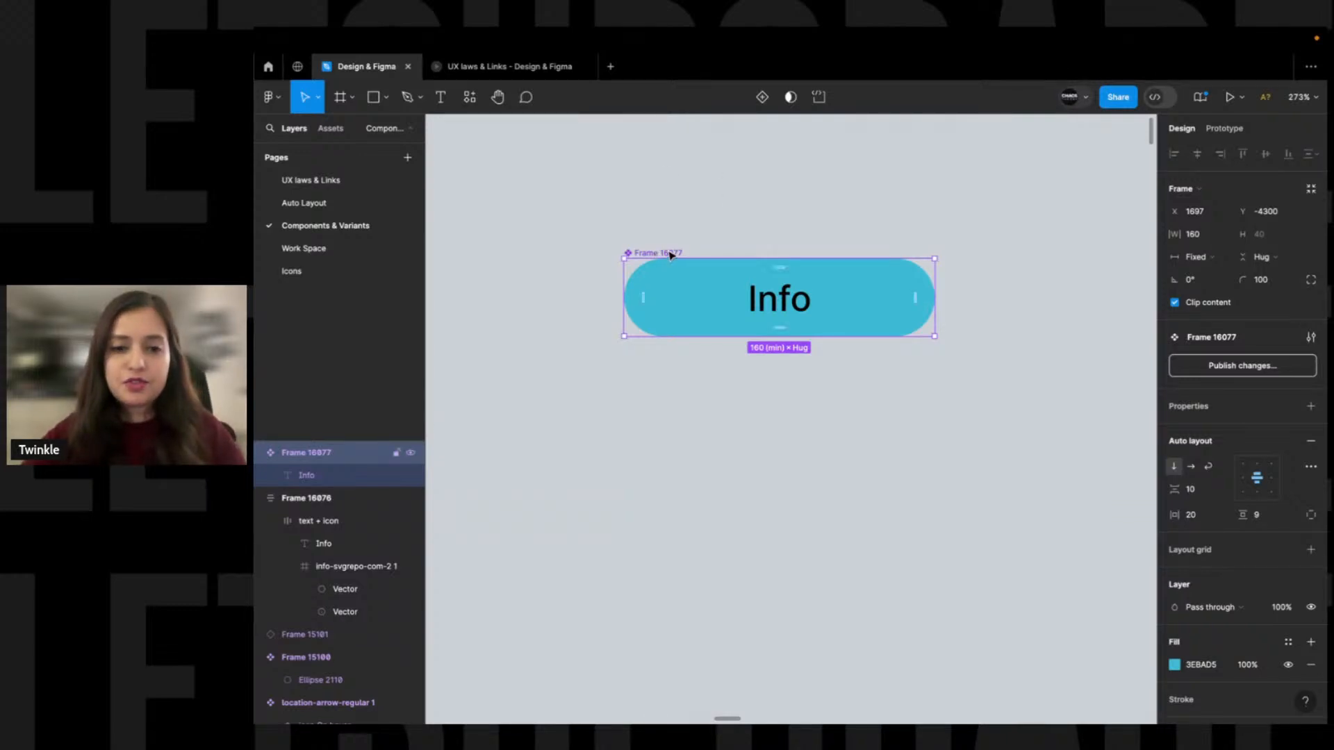
# Rename the icon-free Info button component to "Primary Button"
pyautogui.doubleClick(326, 454)
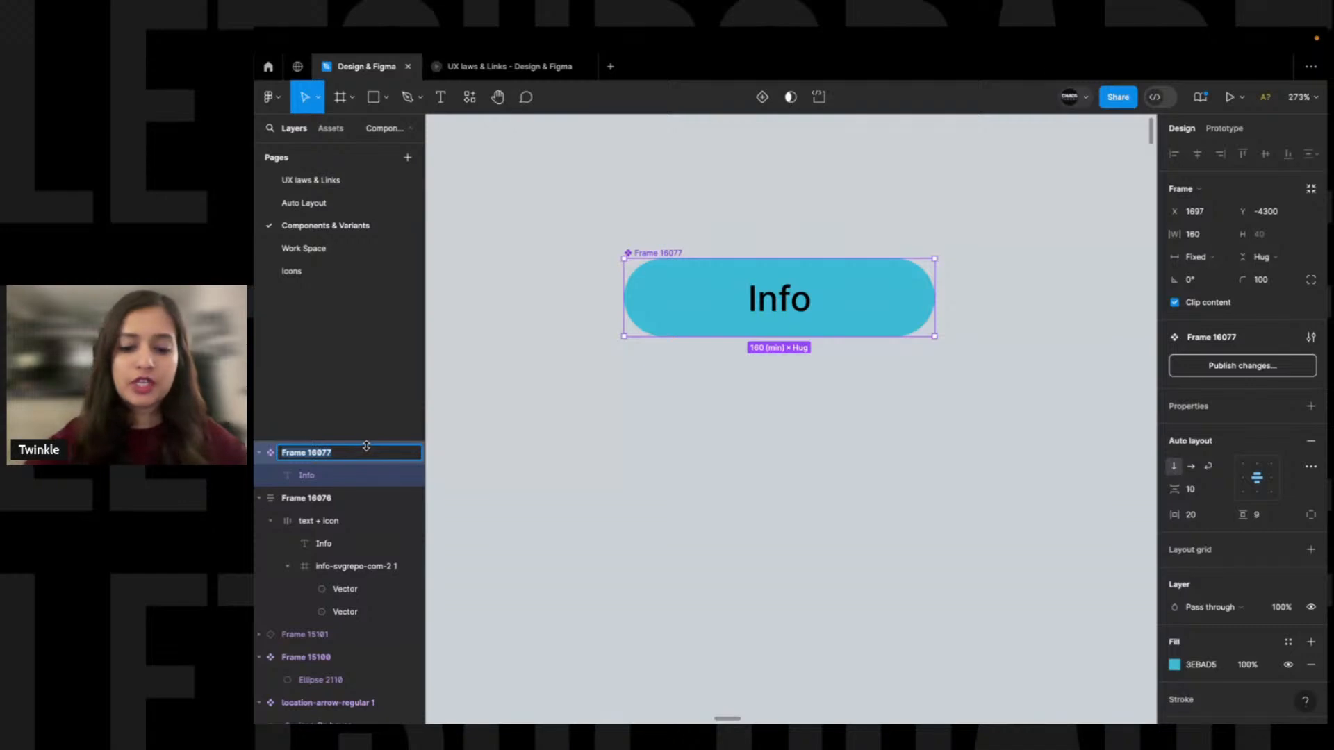
pyautogui.click(481, 431)
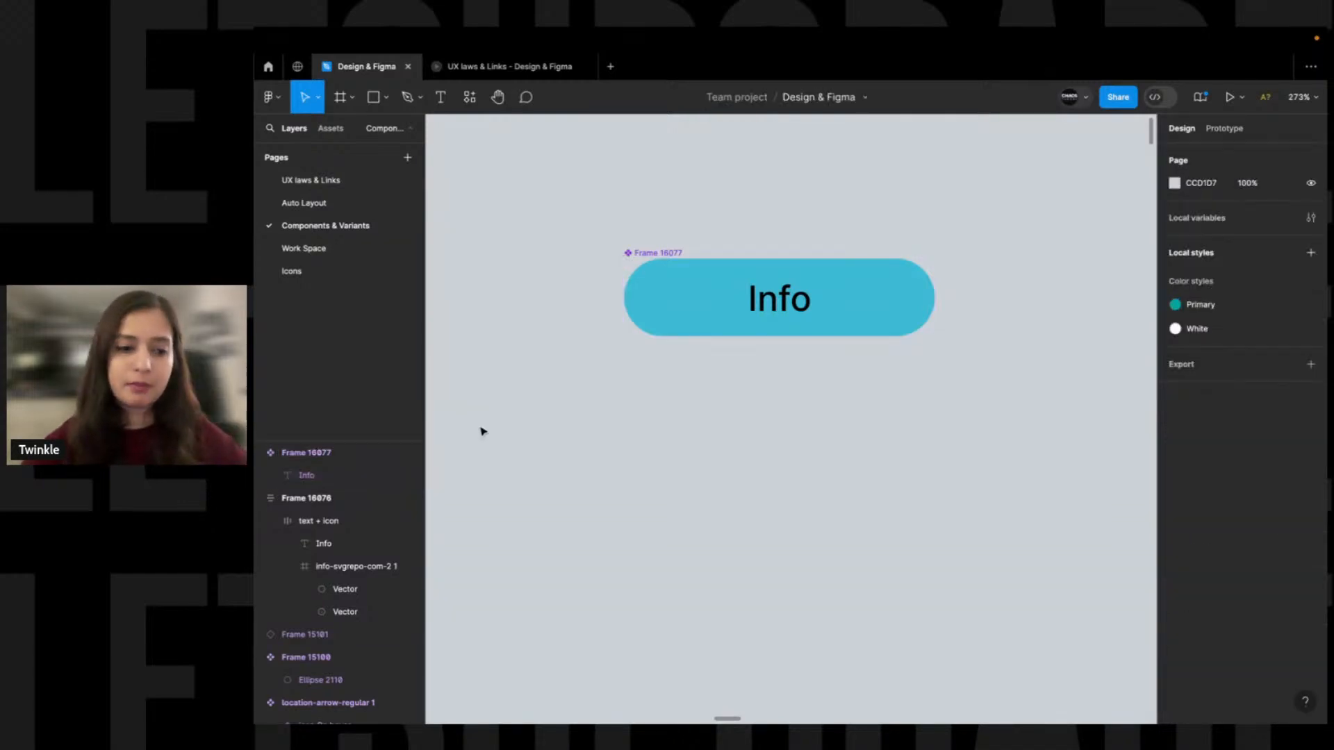
pyautogui.click(347, 458)
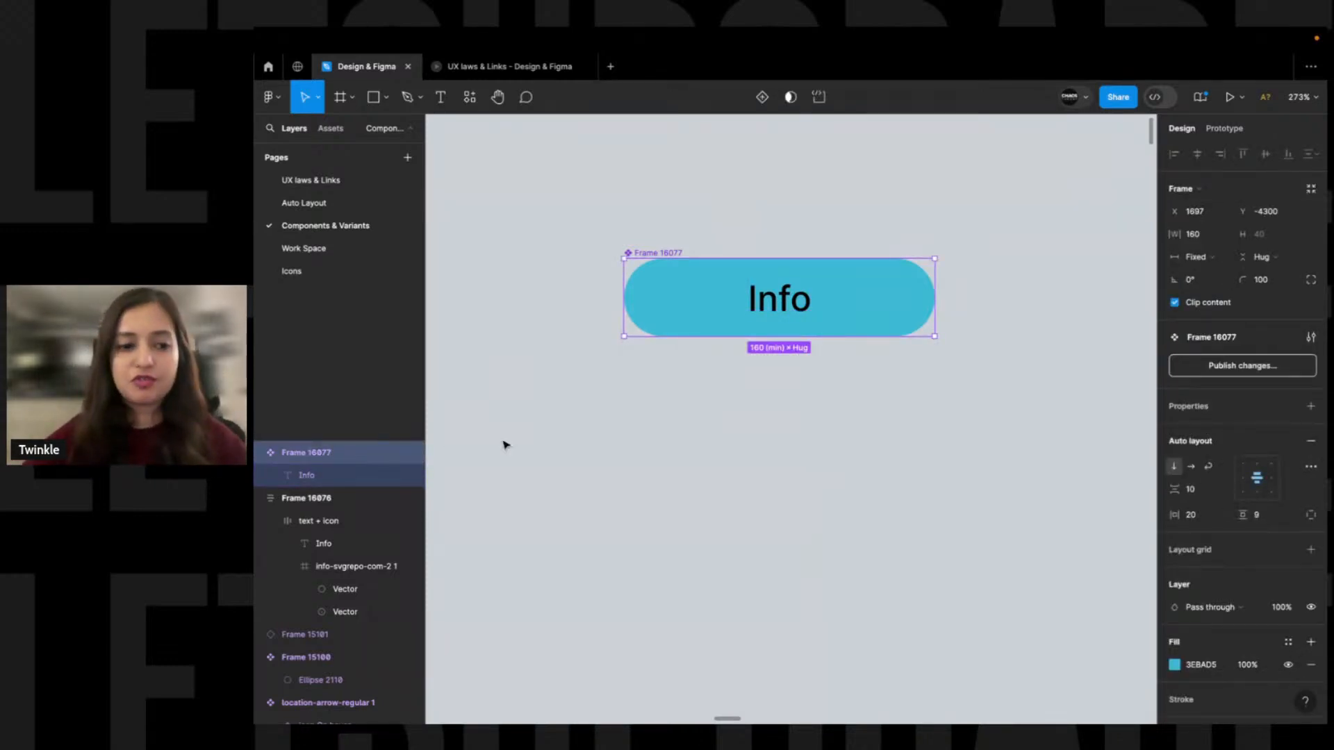
pyautogui.doubleClick(340, 455)
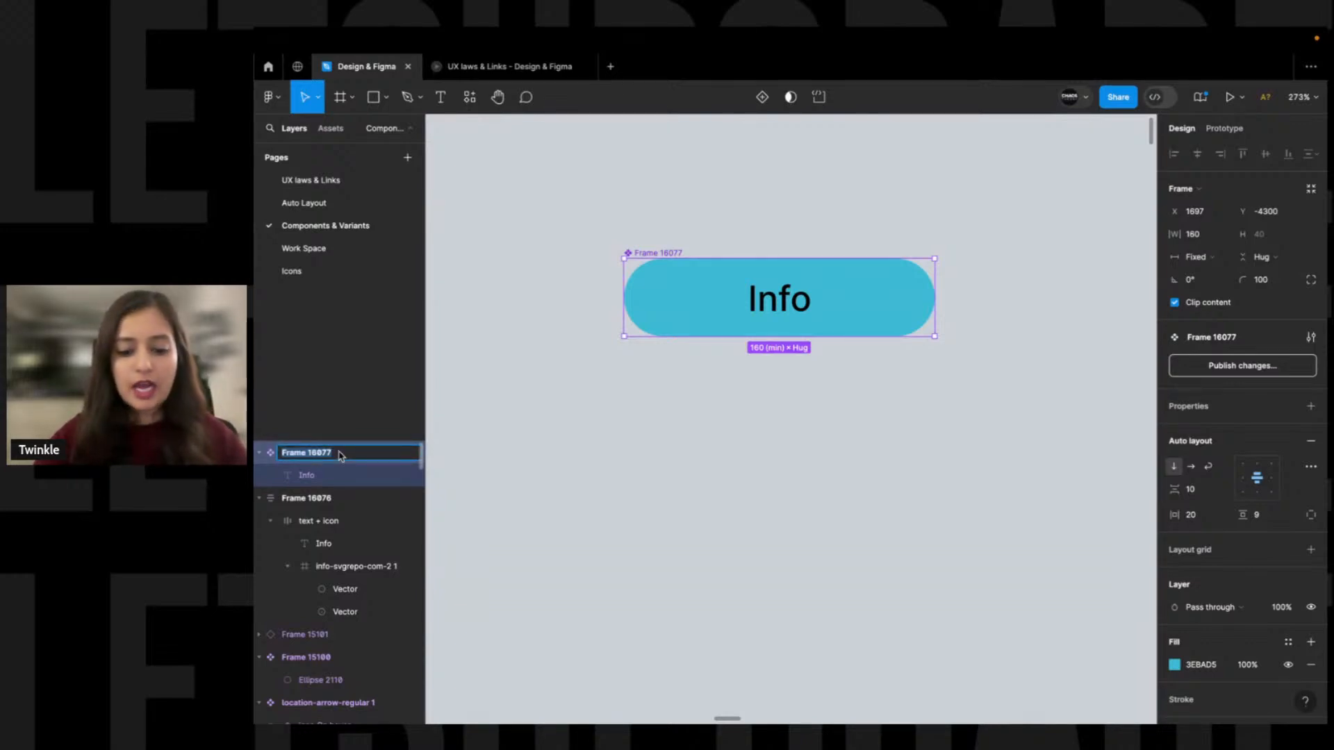
pyautogui.write('Primary Butto')
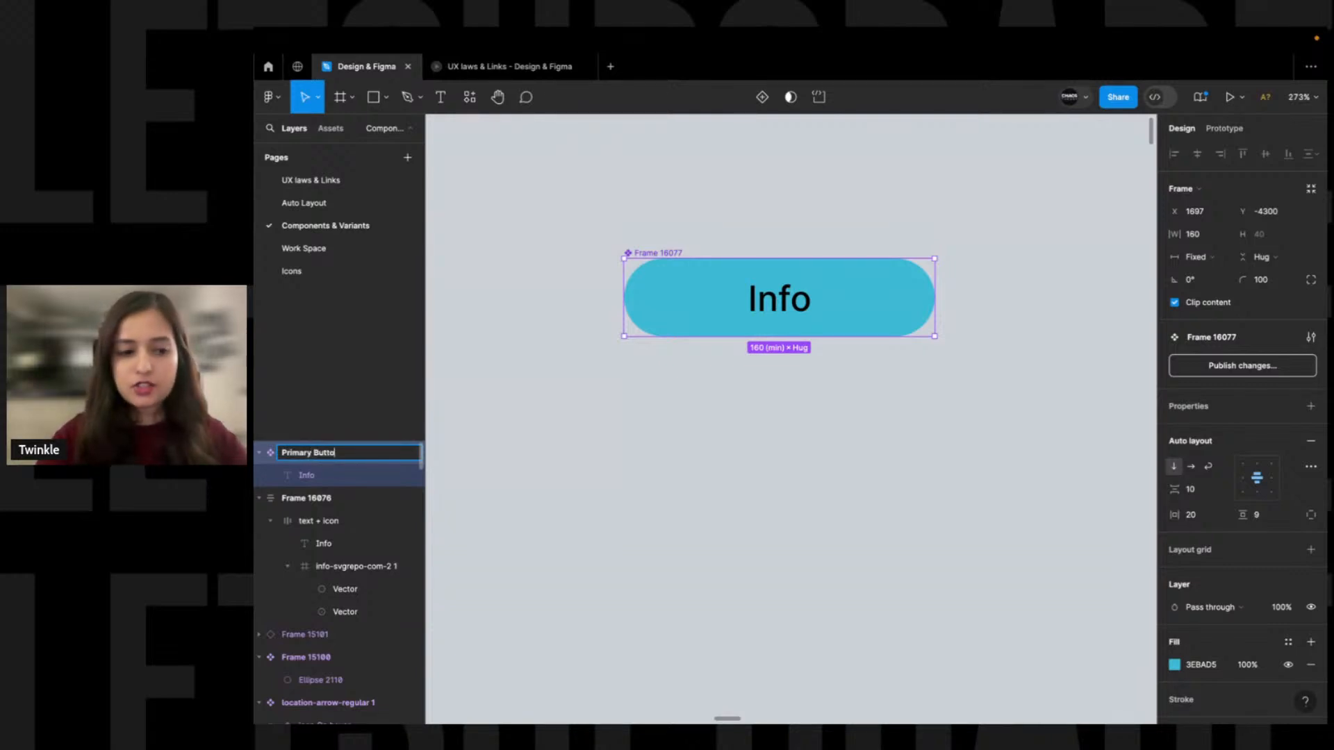
pyautogui.write('n')
pyautogui.press('Return')
pyautogui.click(731, 425)
pyautogui.hscroll(2, 668, 375)
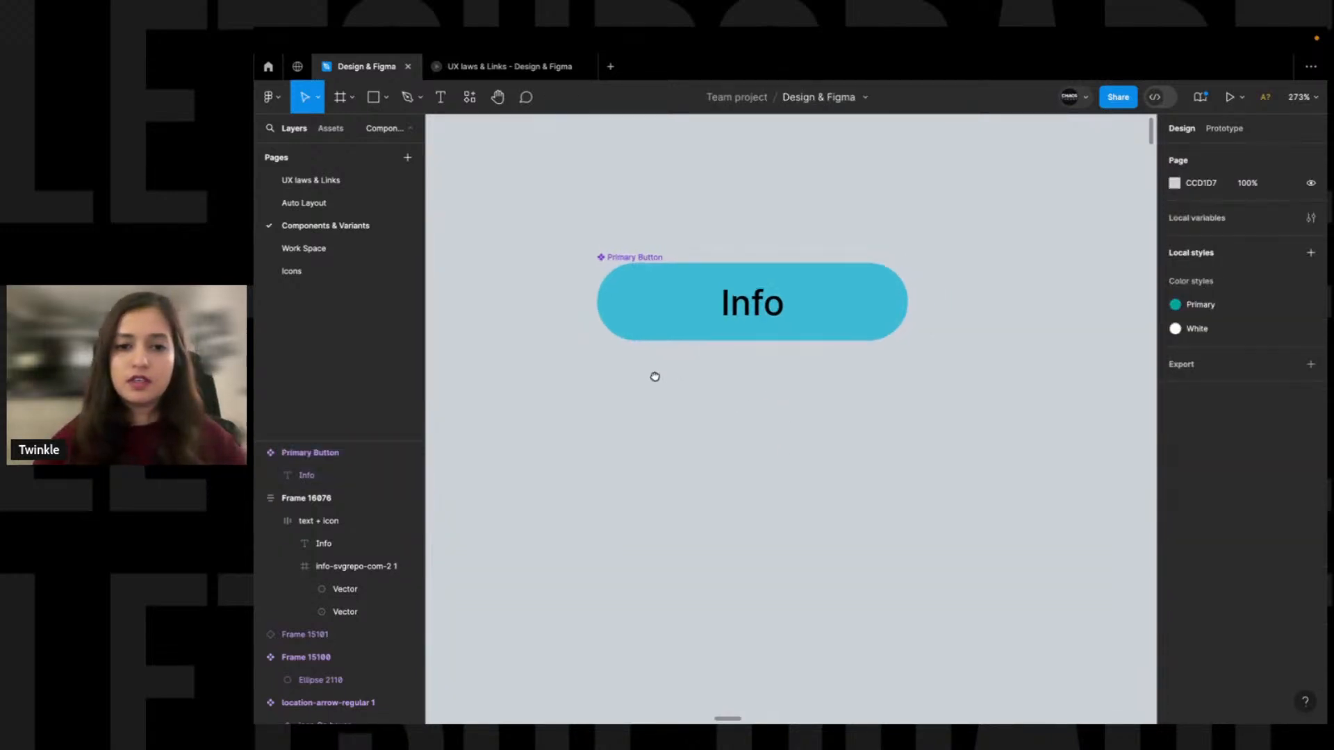
pyautogui.click(687, 299)
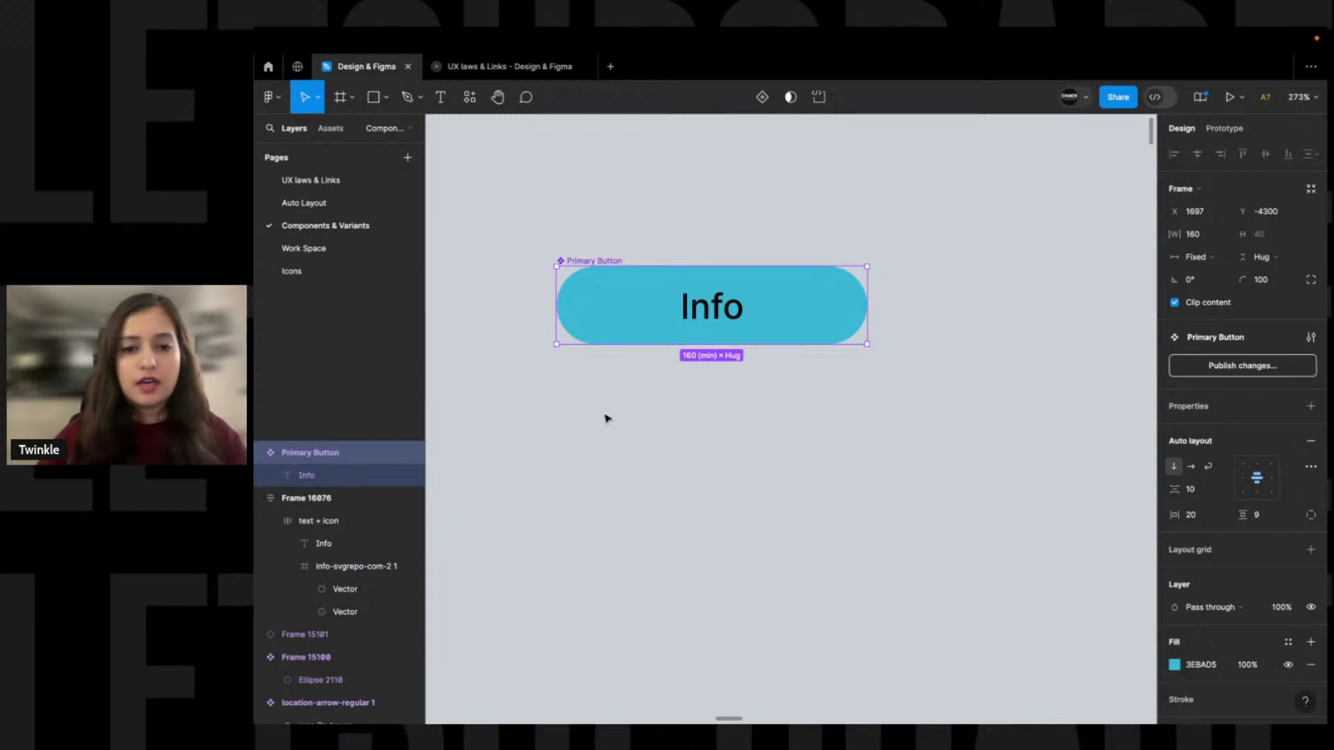
pyautogui.hscroll(-2, 653, 399)
pyautogui.click(663, 399)
pyautogui.scroll(-1, 684, 386)
pyautogui.hscroll(-1, 684, 386)
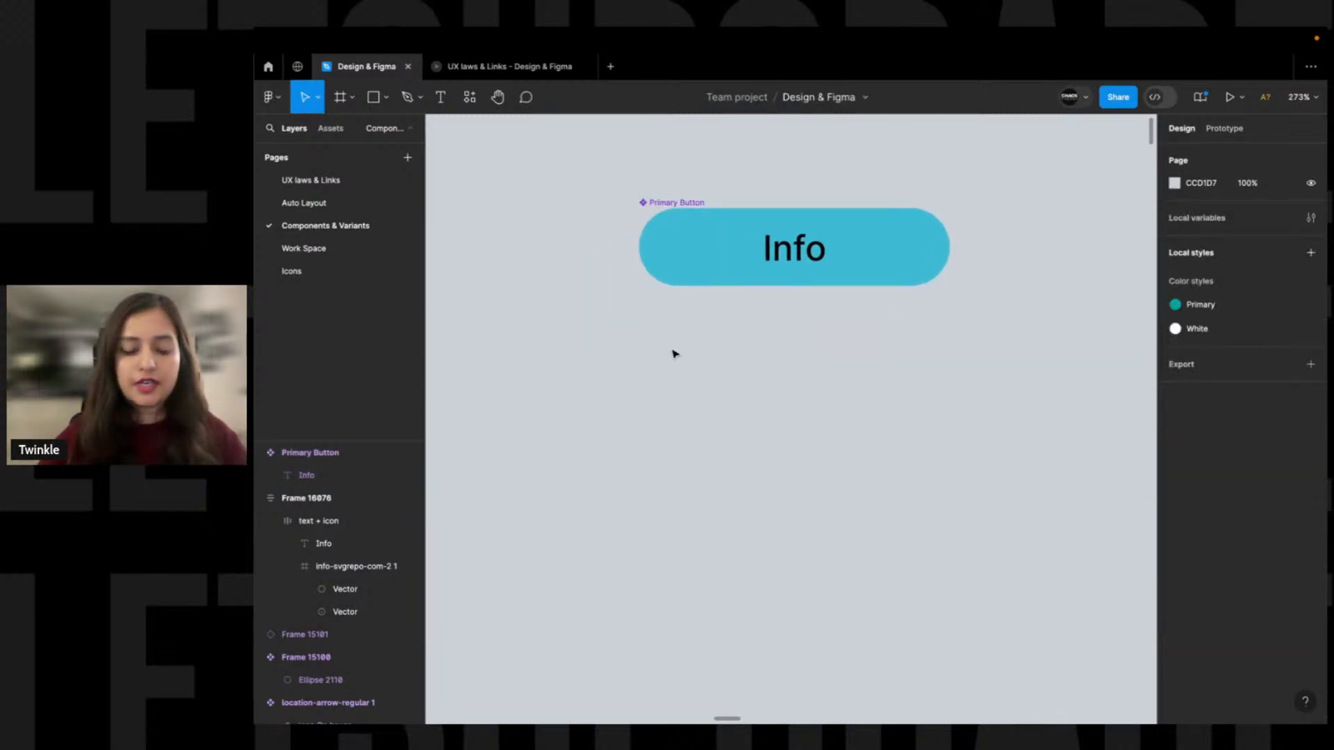
pyautogui.scroll(1, 692, 348)
pyautogui.hscroll(1, 691, 347)
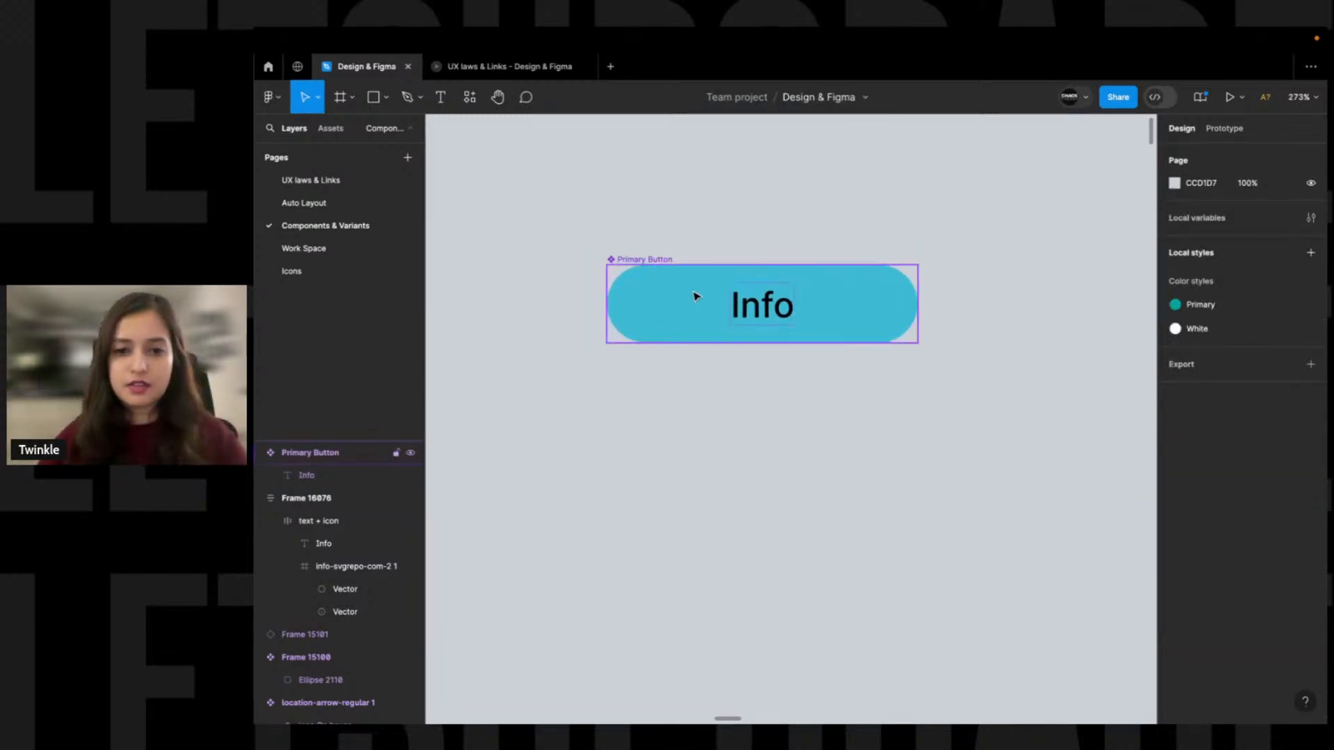
pyautogui.scroll(1, 669, 284)
pyautogui.click(652, 321)
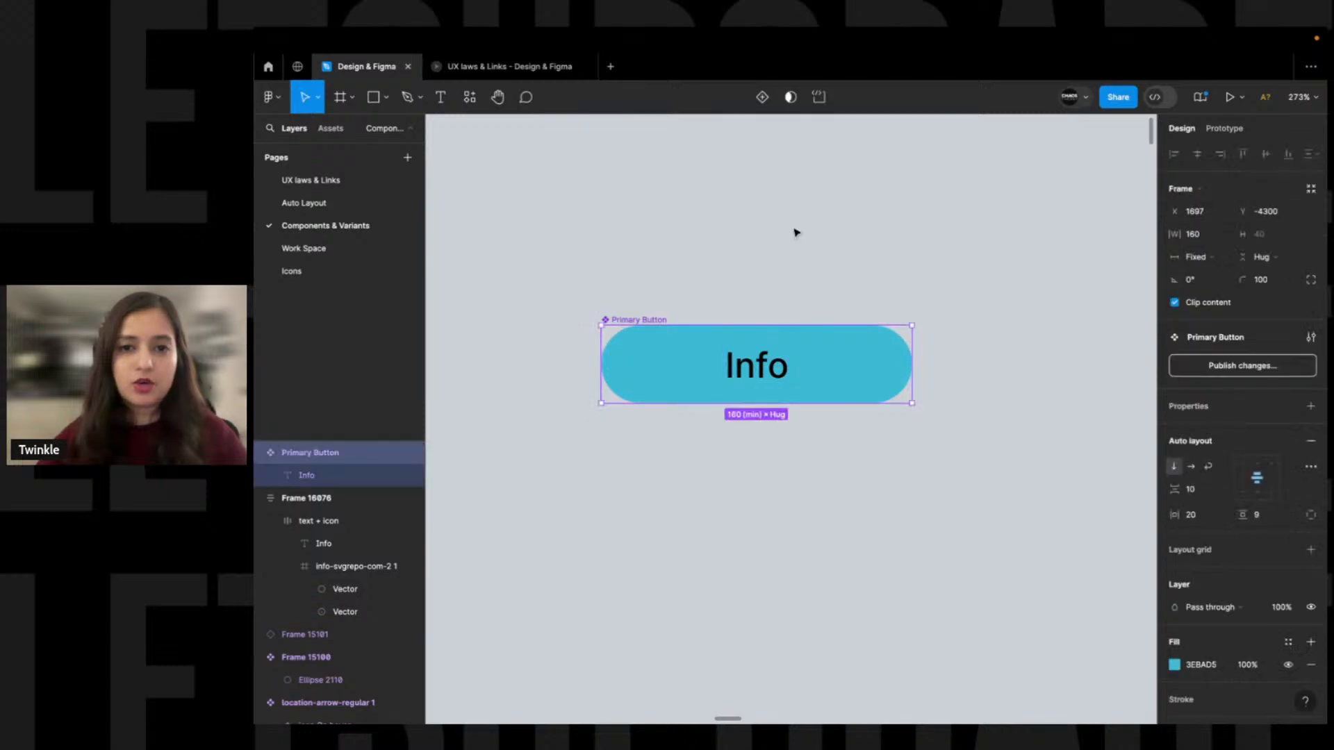
pyautogui.click(743, 226)
pyautogui.click(660, 320)
pyautogui.click(691, 269)
# Draw a 142 × 40 rectangle above the Primary Button component and place the word "text" on it
pyautogui.scroll(1, 667, 278)
pyautogui.press('r')
pyautogui.moveTo(607, 248); pyautogui.dragTo(882, 322)
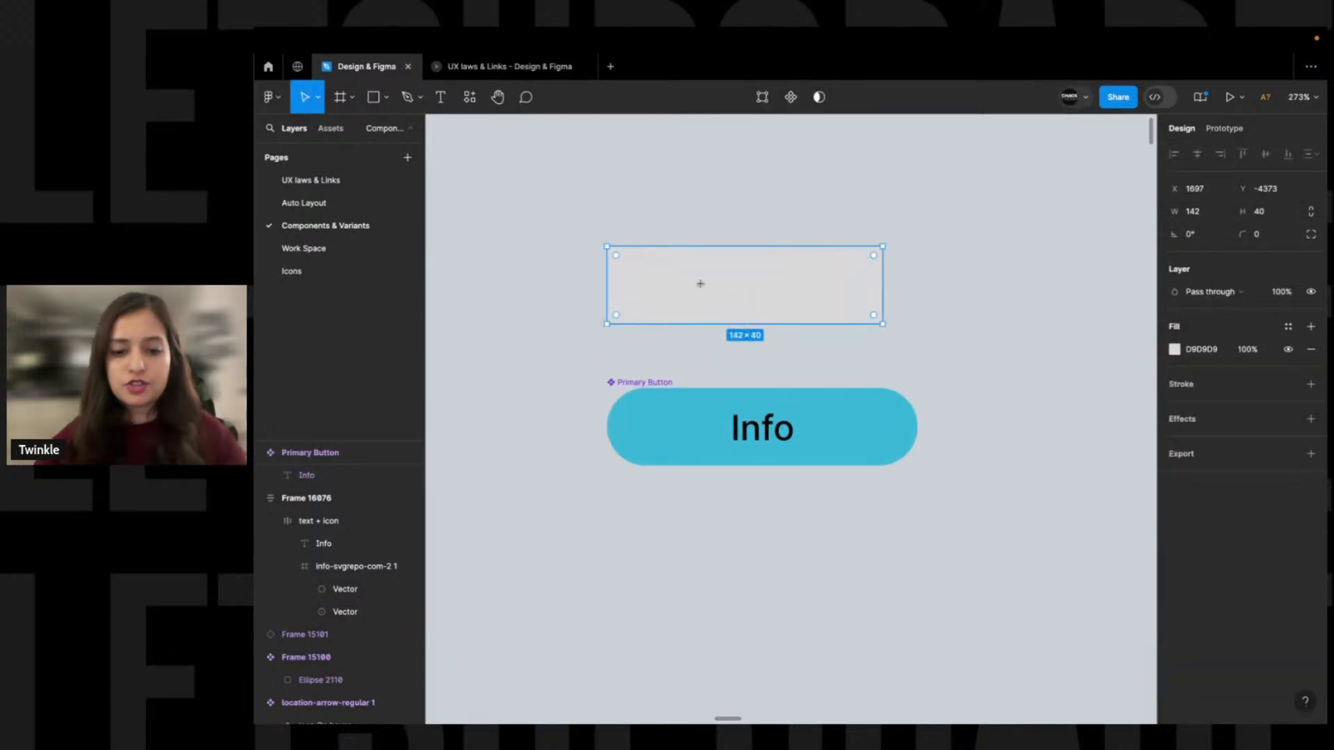
pyautogui.press('t')
pyautogui.click(693, 274)
pyautogui.write('text')
pyautogui.press('Escape')
pyautogui.moveTo(677, 290); pyautogui.dragTo(762, 297)
# Center the word horizontally and vertically on the grey rectangle and combine both into an auto layout frame
pyautogui.keyDown('shift'); pyautogui.click(836, 292); pyautogui.keyUp('shift')
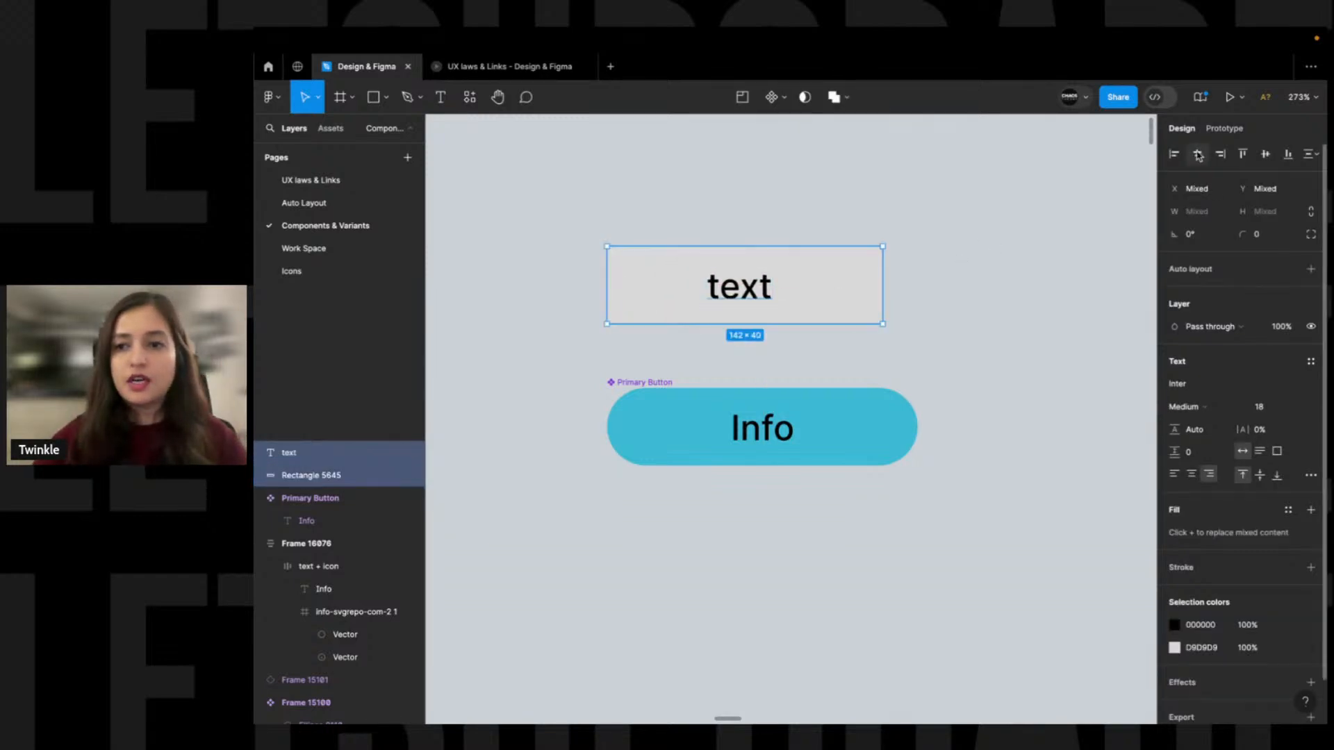
pyautogui.click(1283, 161)
pyautogui.click(1266, 160)
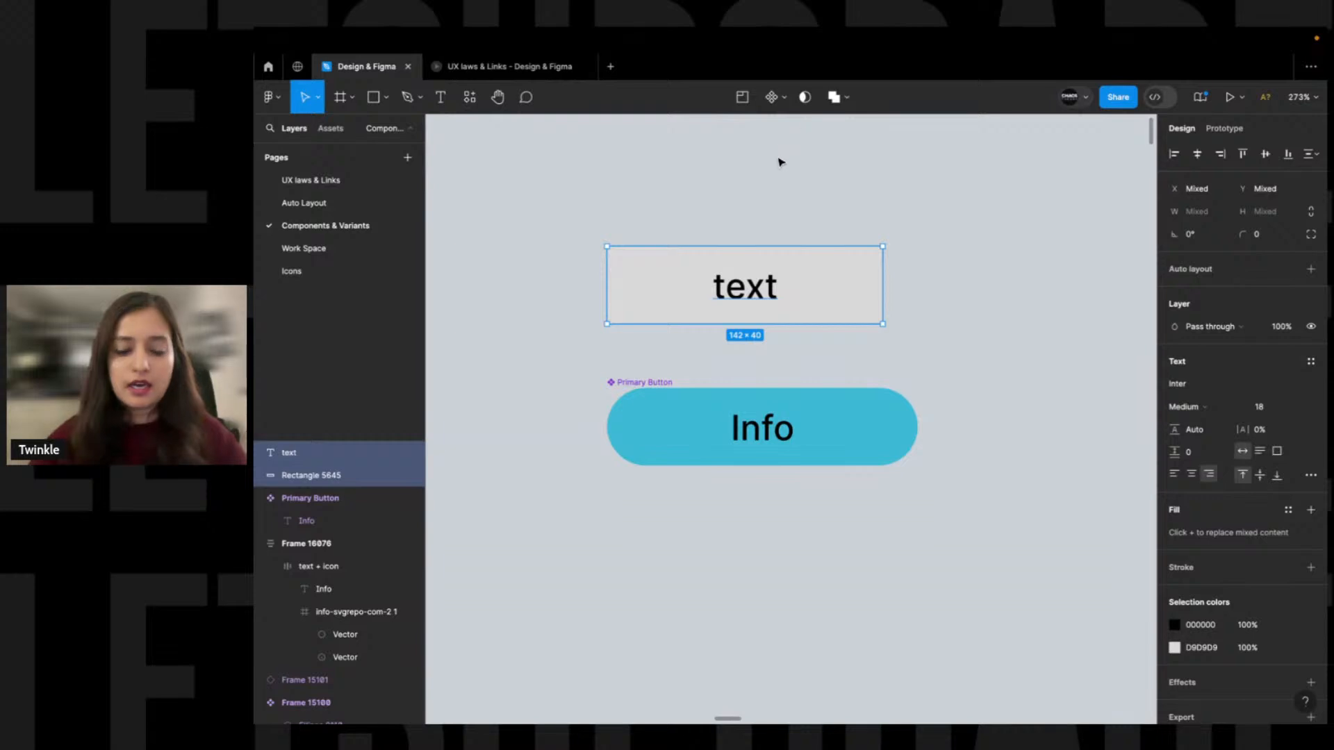
pyautogui.hotkey('shift', 'a')
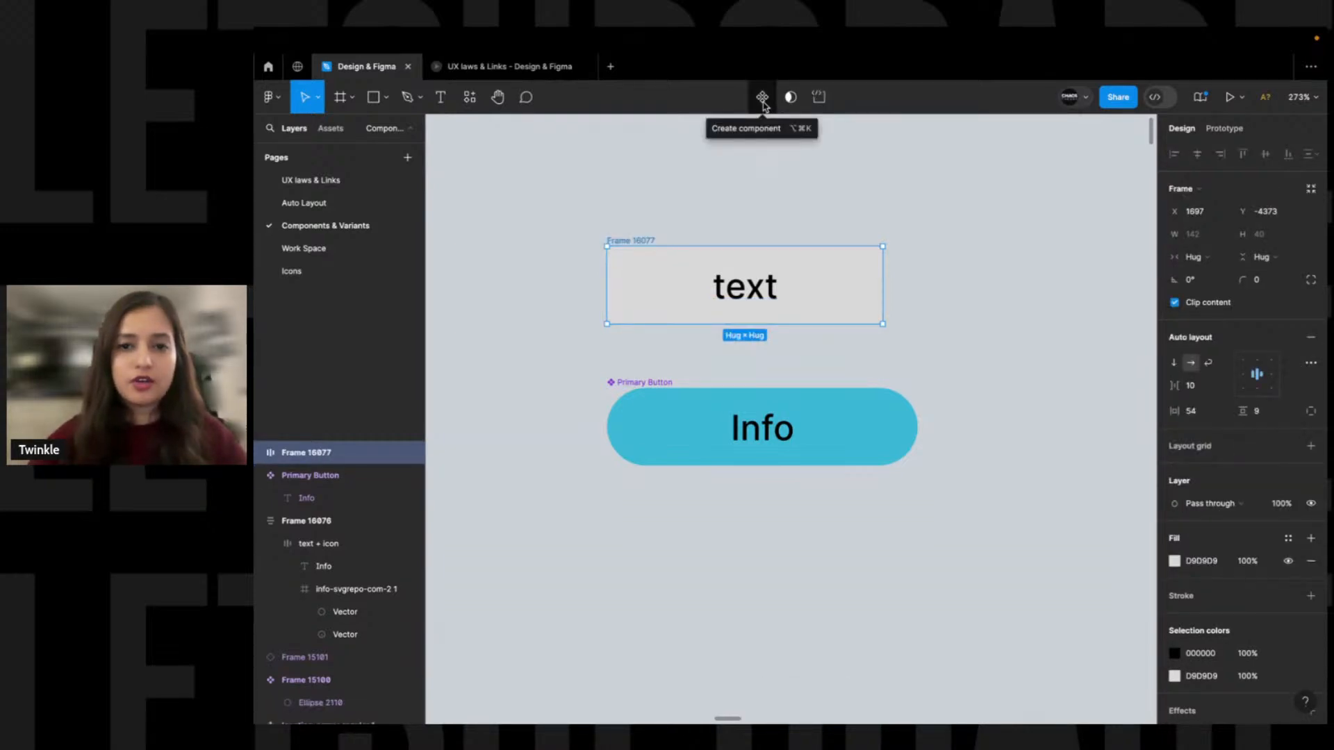
# Look up the command for creating a component from the grey text frame
pyautogui.rightClick(723, 277)
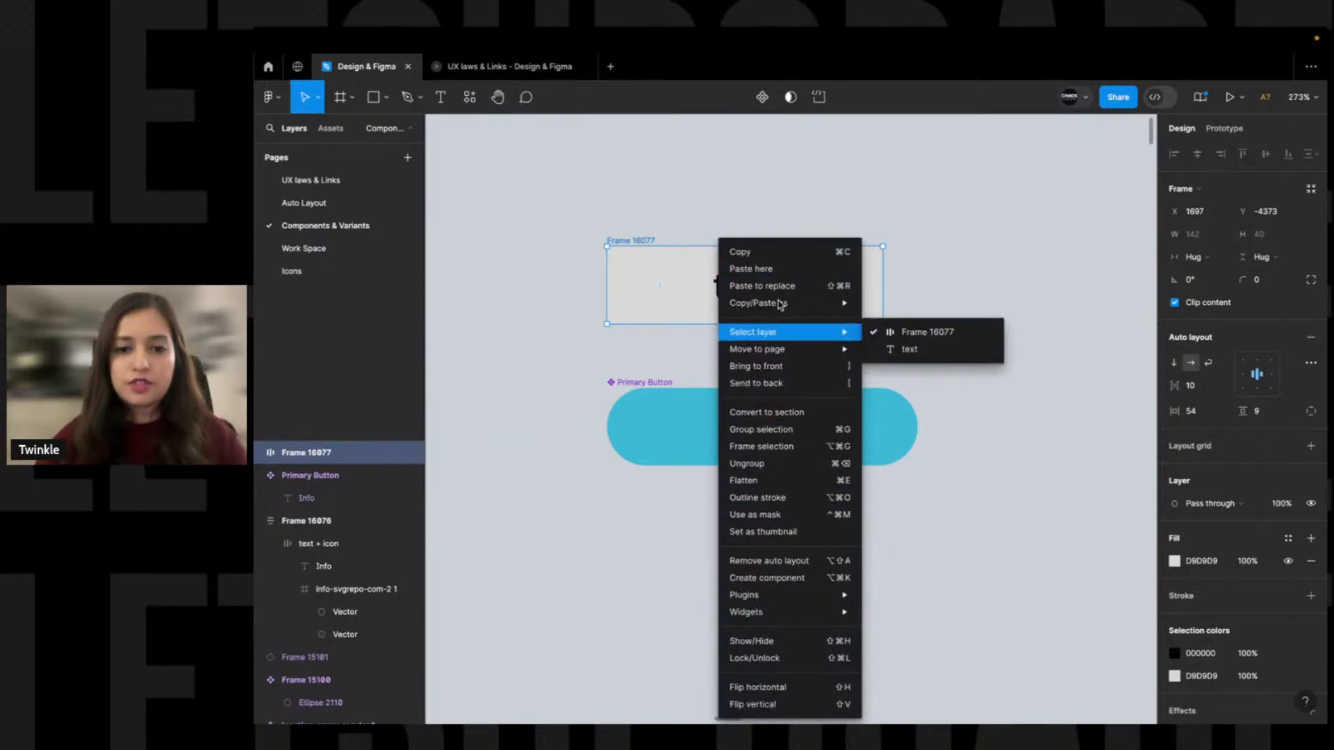
pyautogui.moveTo(819, 613)
pyautogui.click(978, 525)
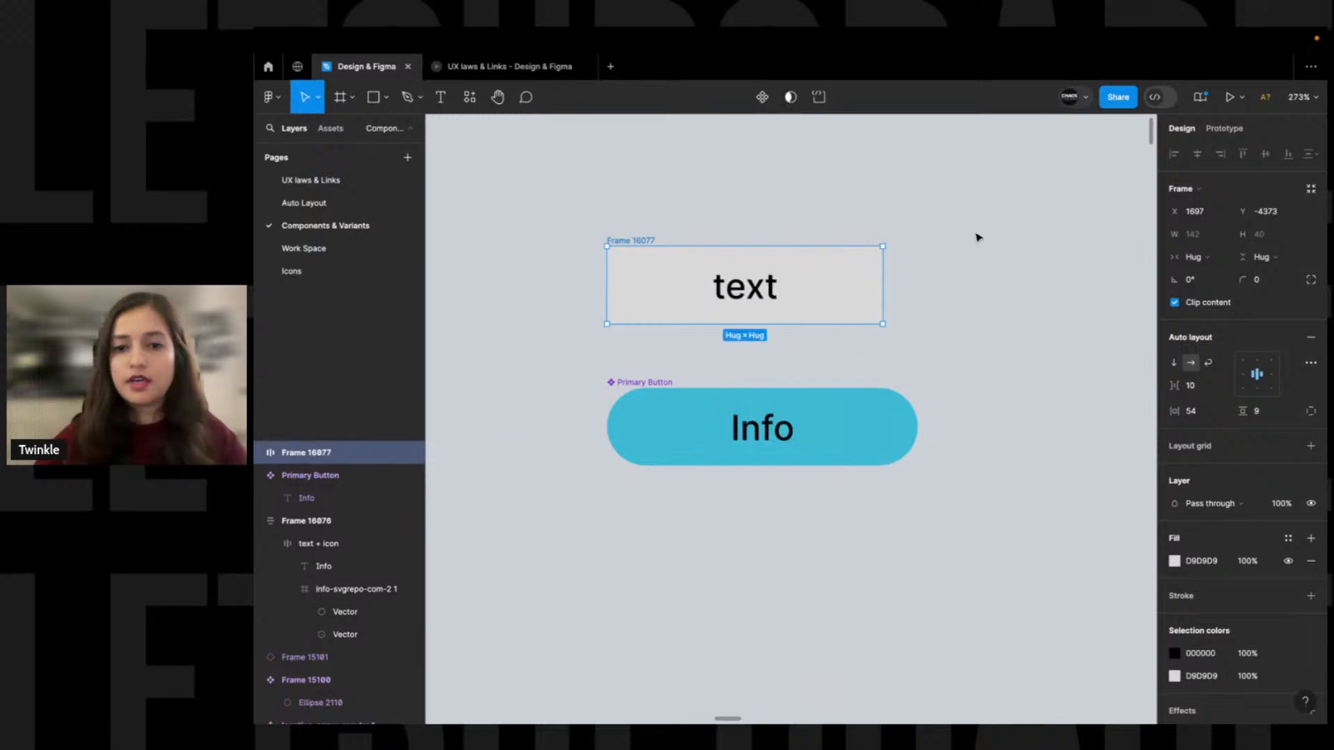
pyautogui.click(964, 215)
# Delete the grey text frame above the Primary Button component
pyautogui.moveTo(921, 236); pyautogui.dragTo(606, 337)
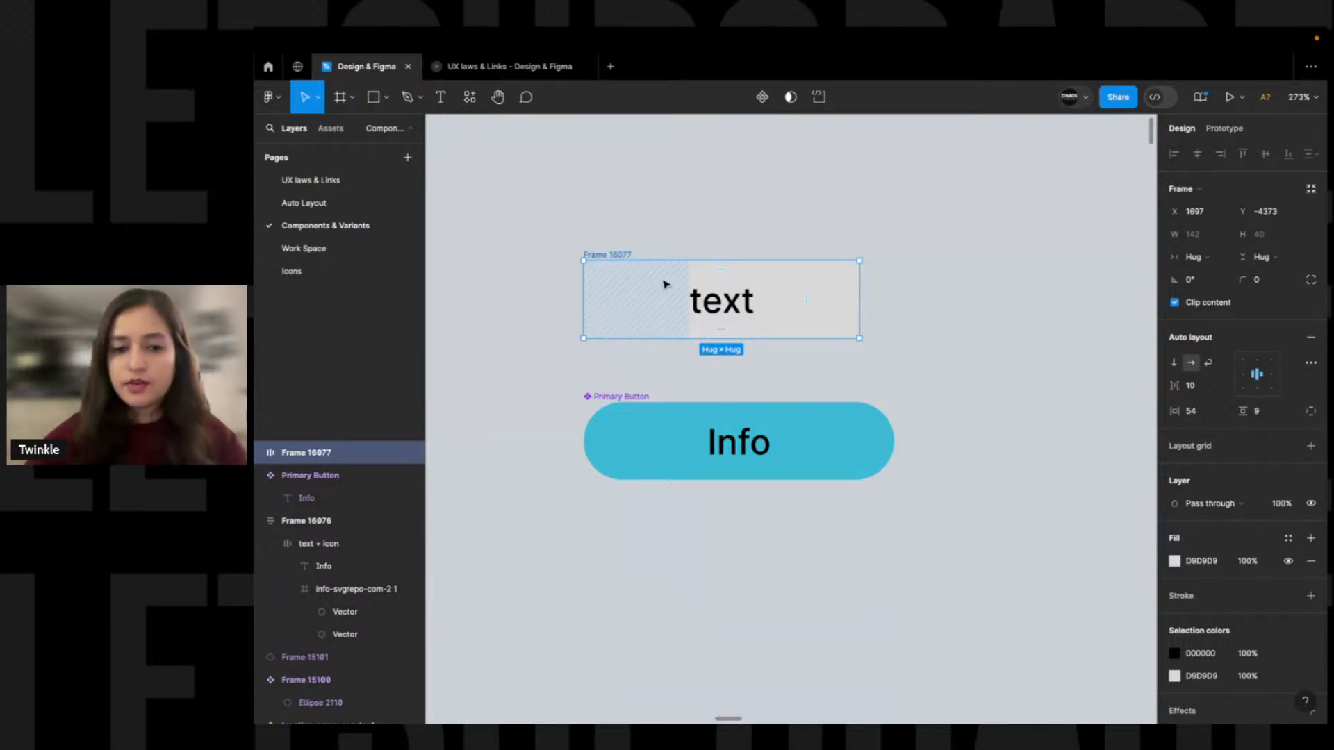
pyautogui.press('Delete')
pyautogui.click(631, 401)
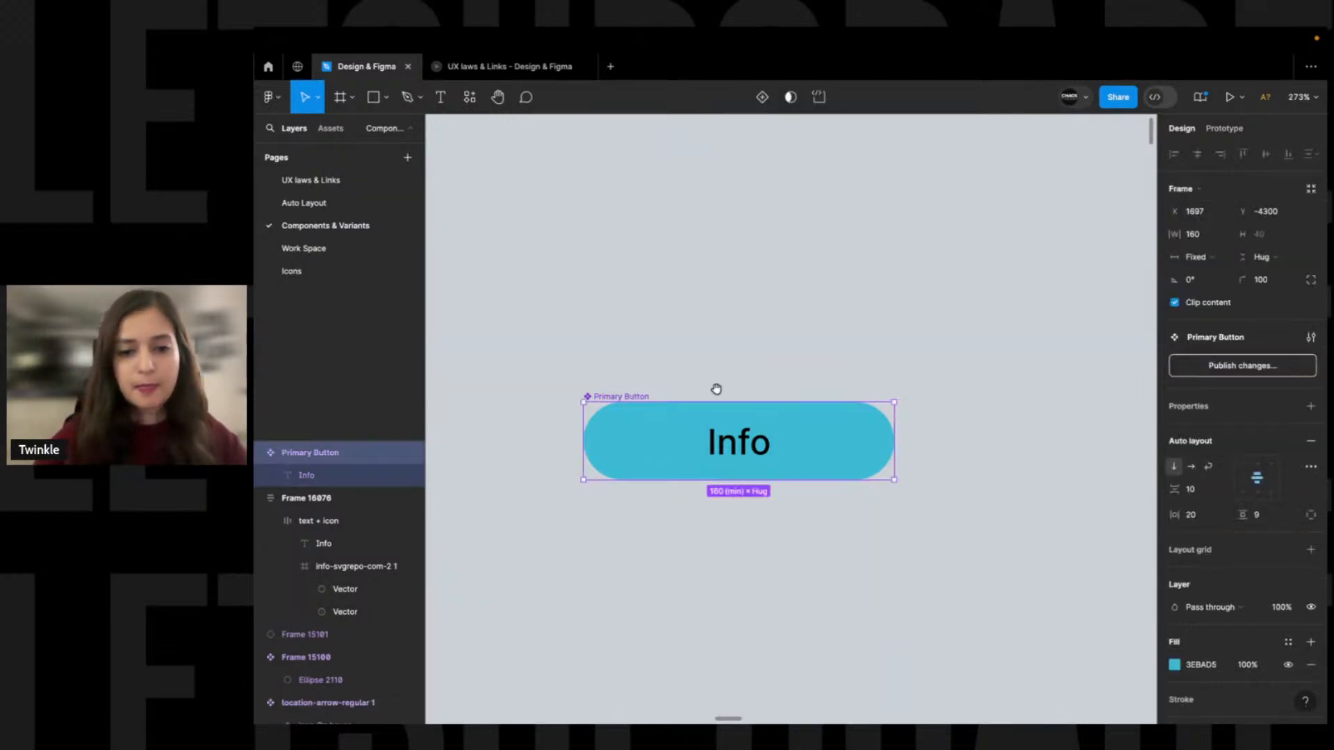
pyautogui.scroll(-5, 715, 387)
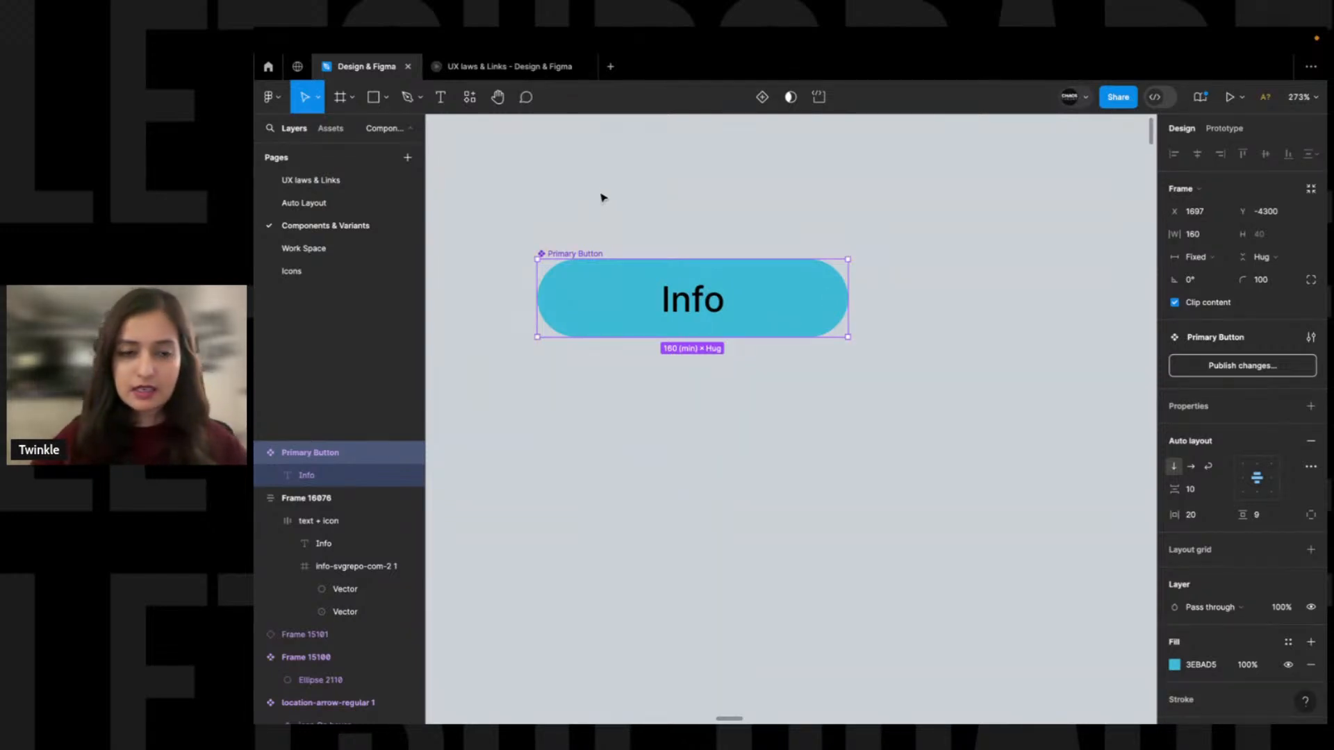
# Hide the interface and read the component, instance and variant definitions in the "Components | Instances | Variants" notes
pyautogui.click(645, 221)
pyautogui.scroll(-10, 656, 220)
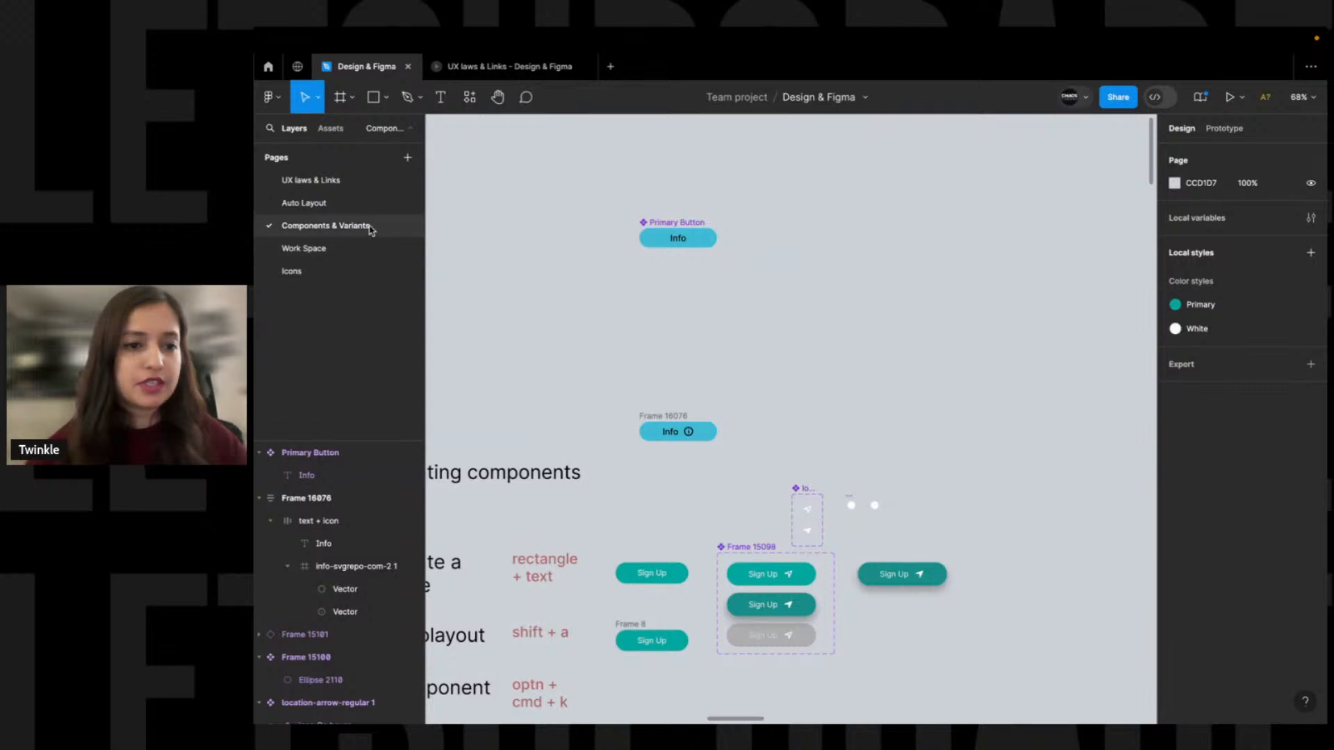
pyautogui.hotkey('shift', '1')
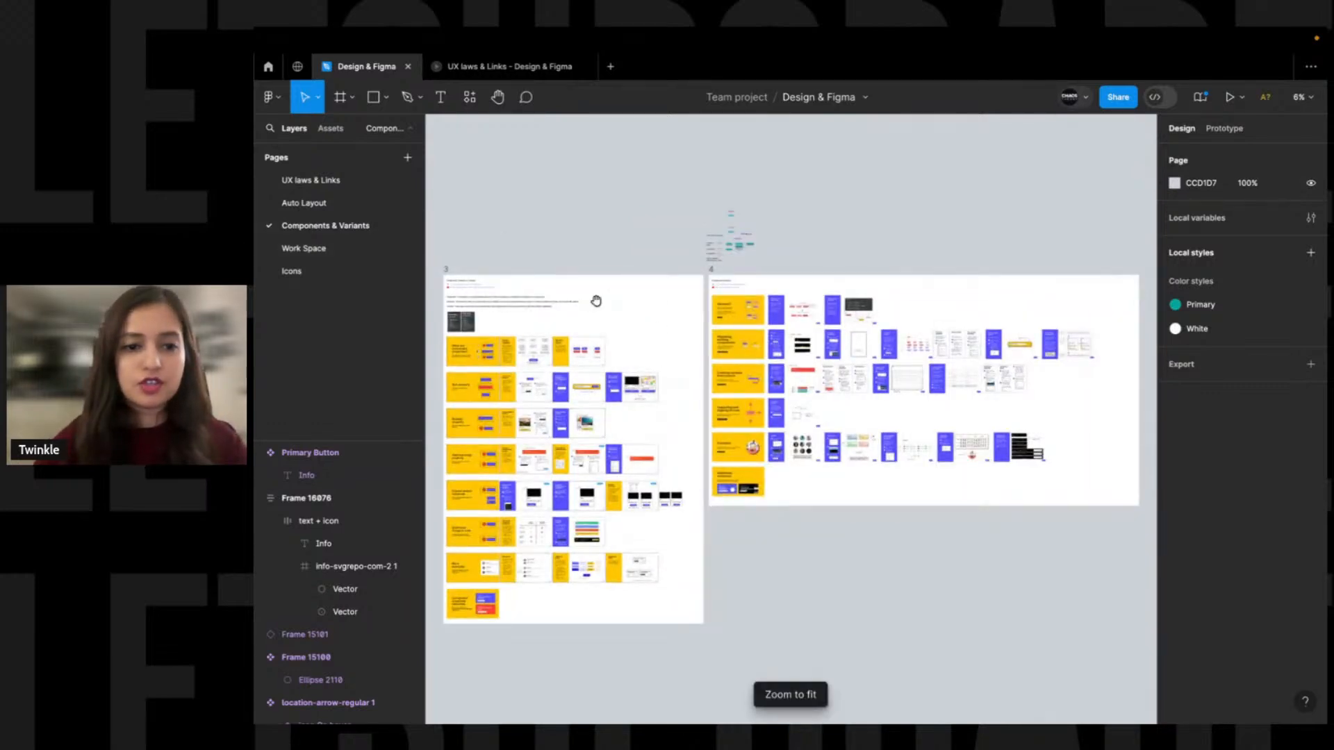
pyautogui.moveTo(568, 296); pyautogui.dragTo(677, 361)
pyautogui.hotkey('ctrl', '\\')
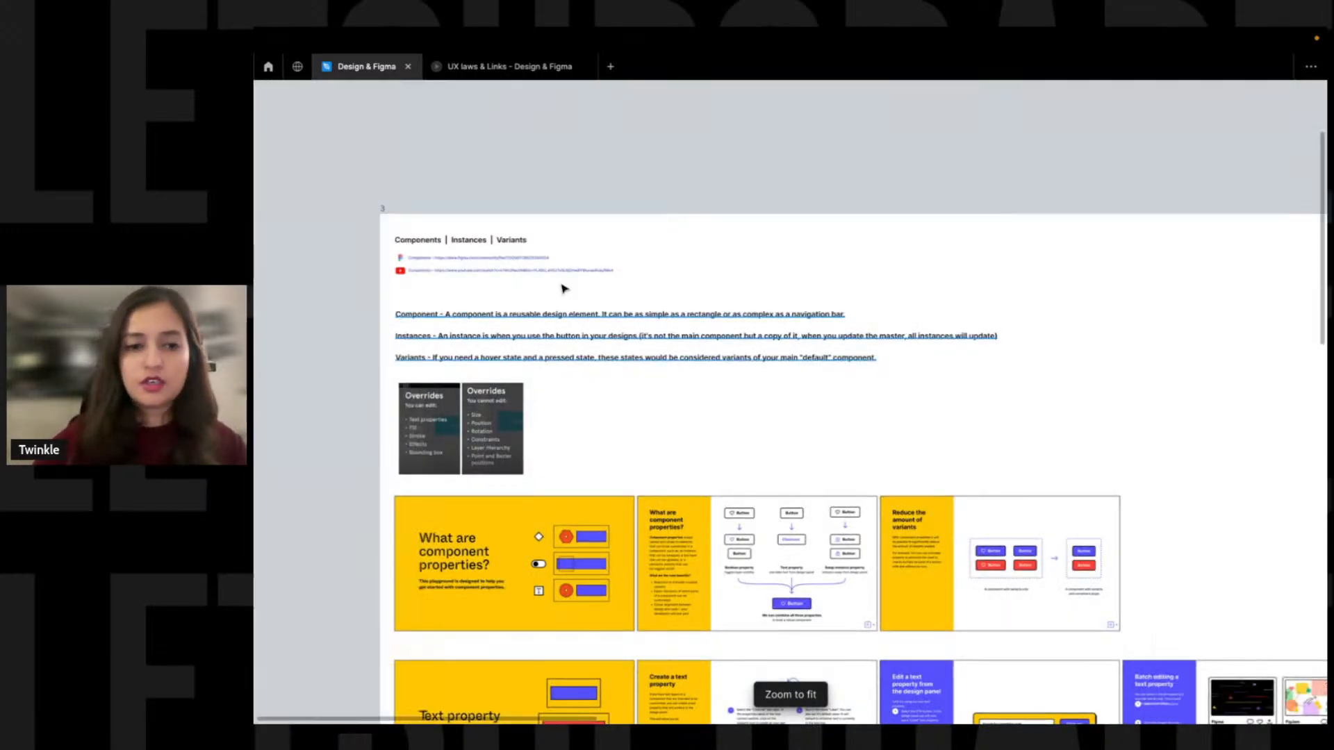
pyautogui.moveTo(363, 284); pyautogui.dragTo(1032, 418)
pyautogui.scroll(-1, 903, 403)
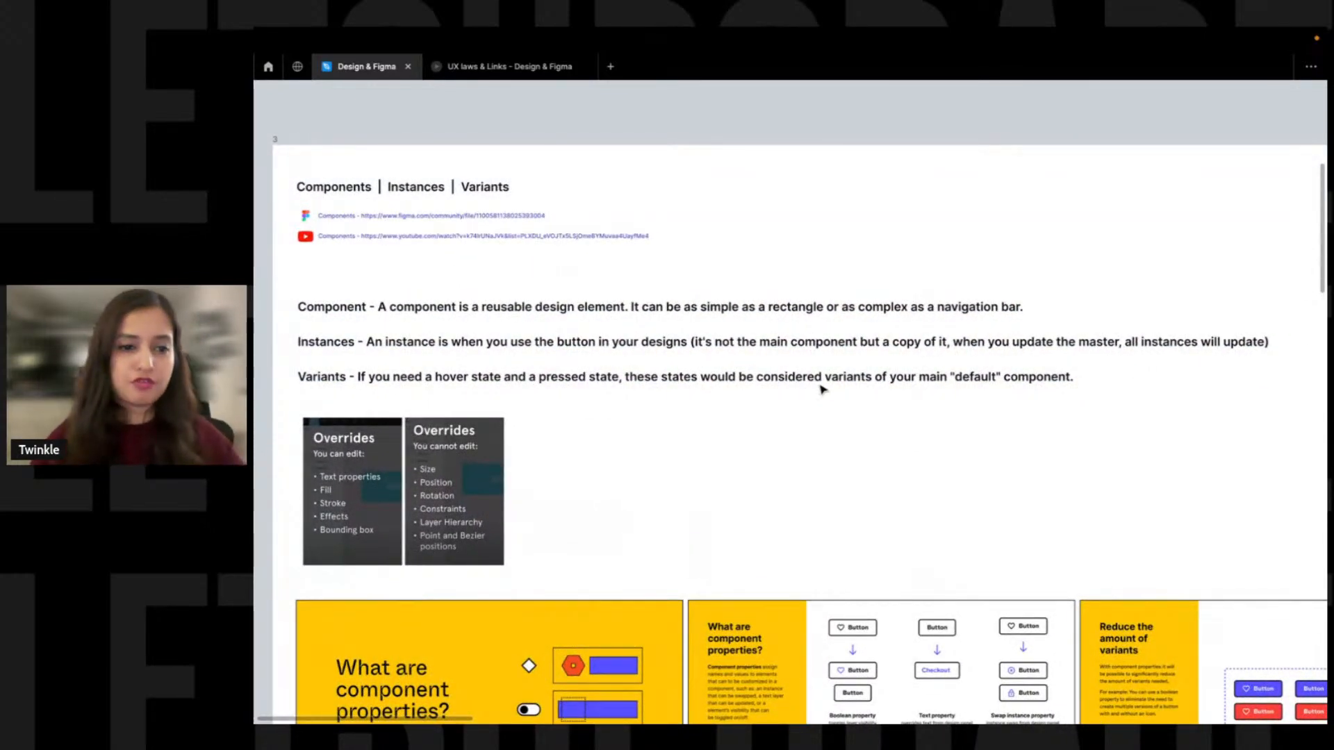
pyautogui.doubleClick(460, 306)
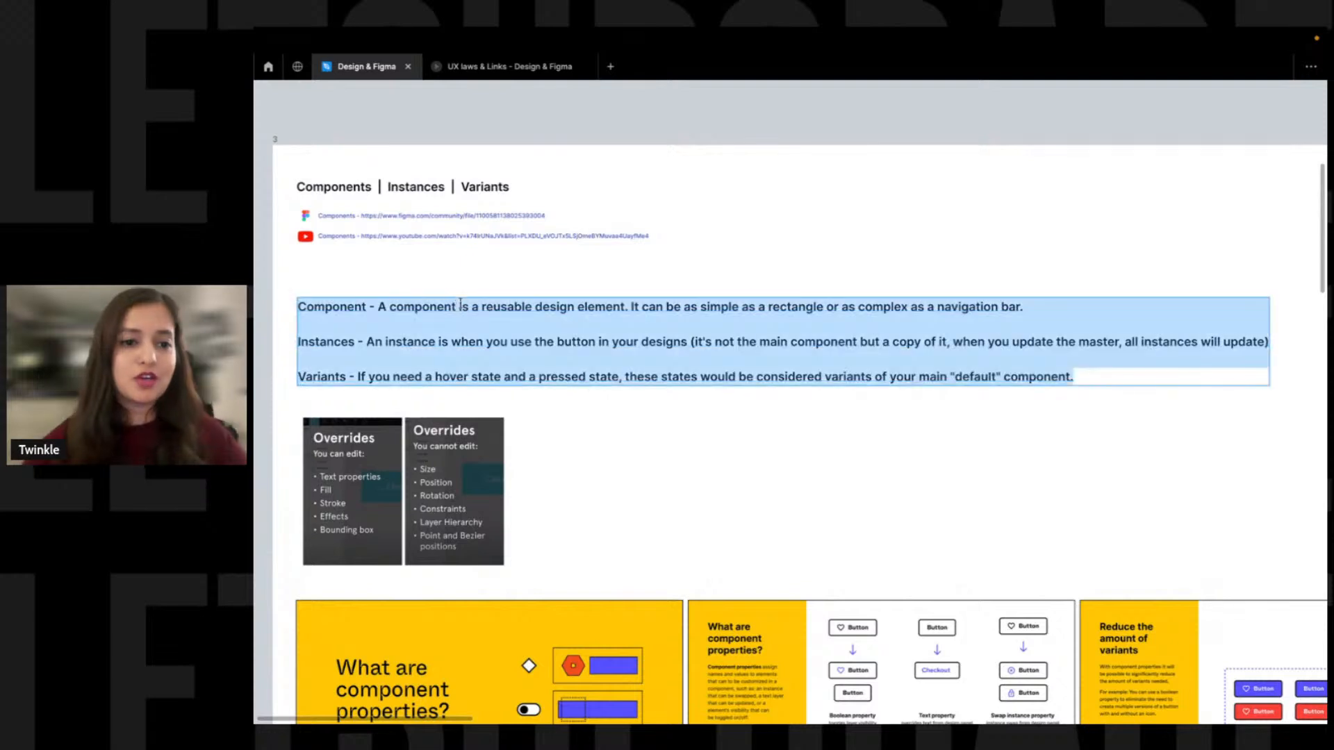
pyautogui.press('Escape')
pyautogui.click(512, 264)
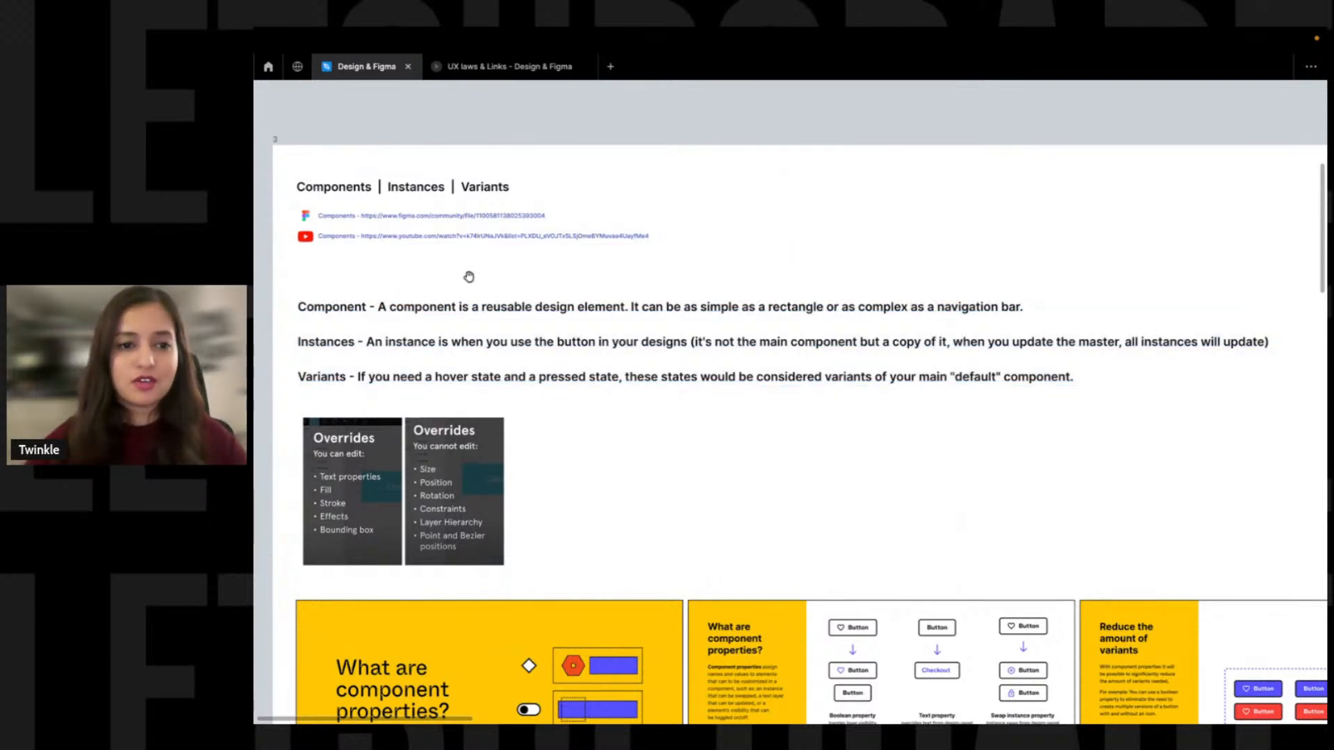
pyautogui.hscroll(-1, 491, 274)
pyautogui.hscroll(1, 437, 294)
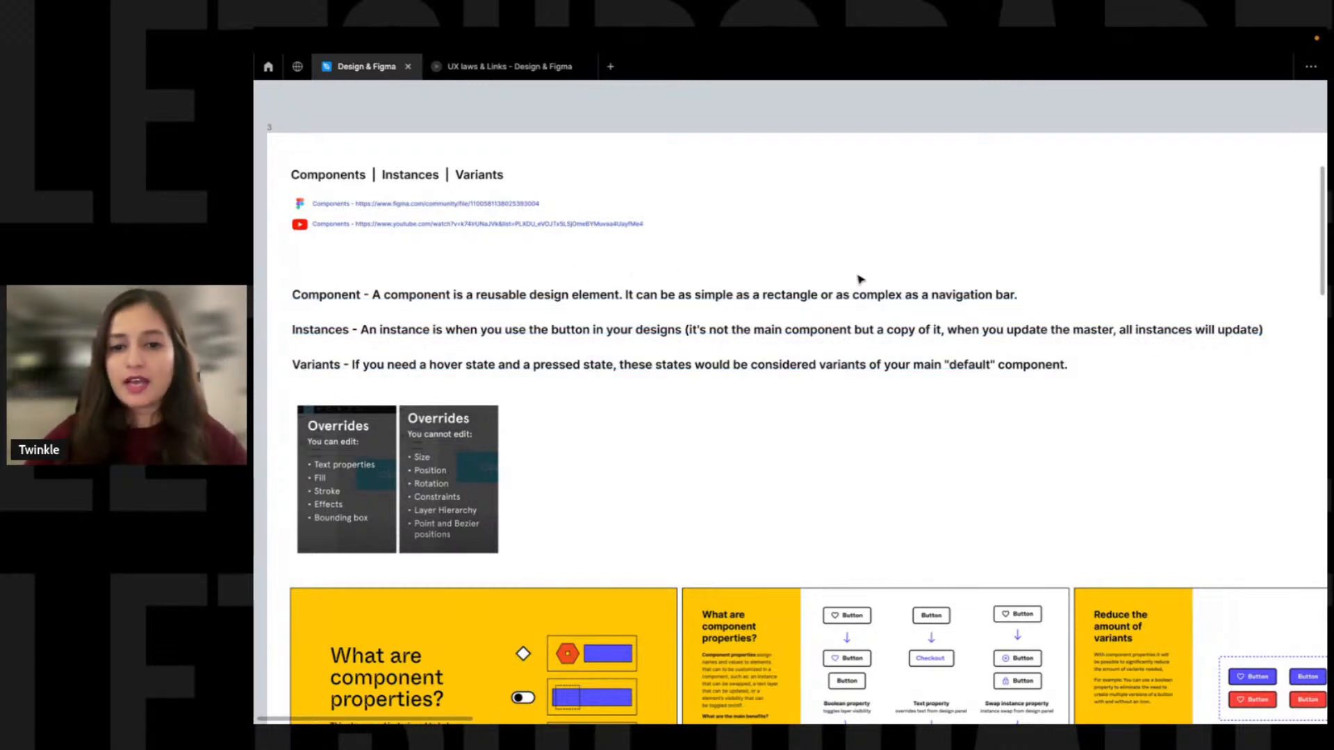
pyautogui.press('space')
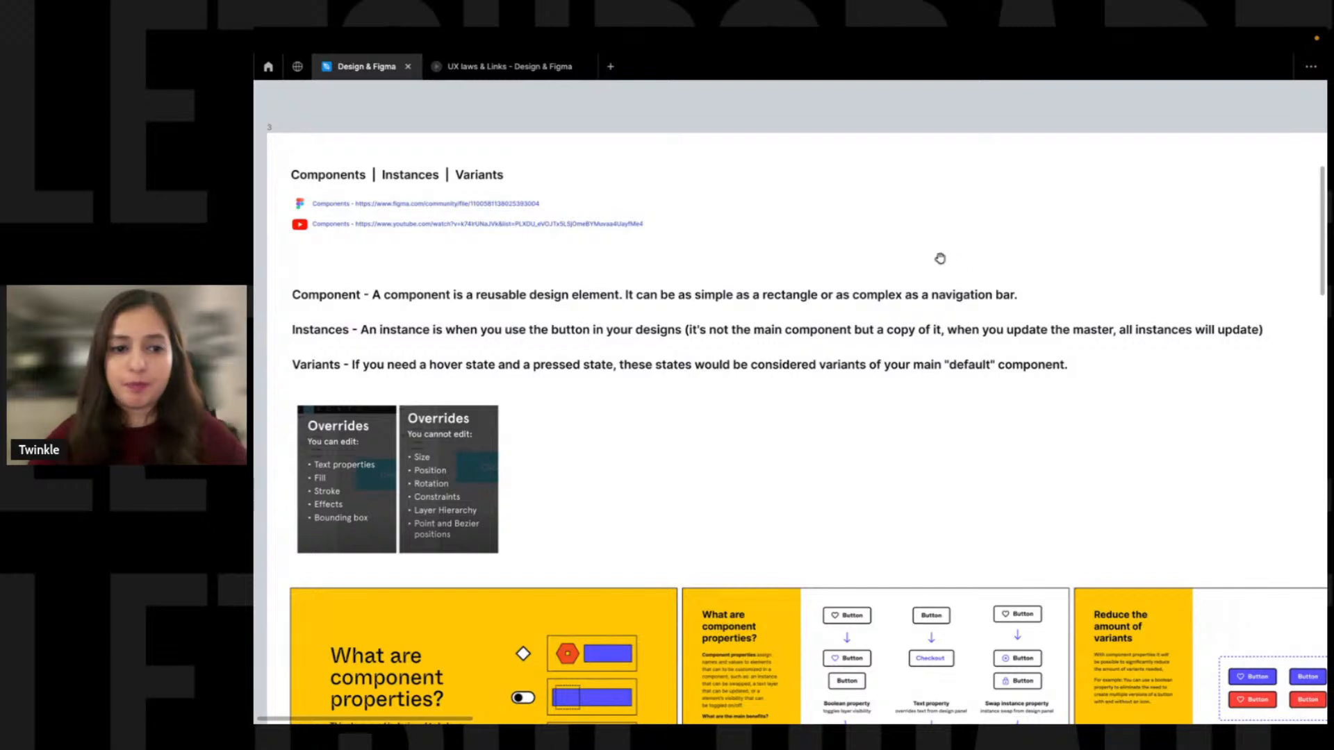
pyautogui.moveTo(919, 251); pyautogui.dragTo(938, 242)
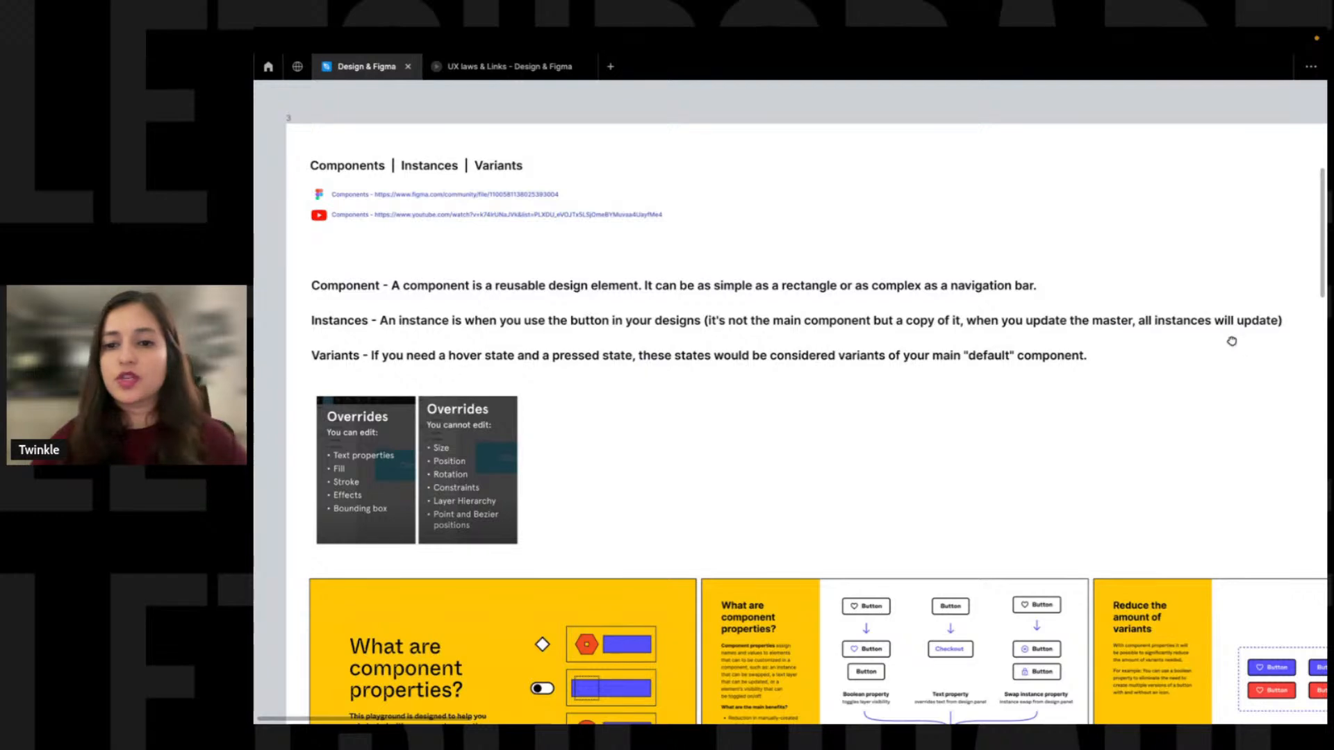
# Create an instance of the Primary Button directly below the main component at Y -4235 and restore the hidden interface
pyautogui.moveTo(1250, 332); pyautogui.dragTo(1062, 352)
pyautogui.scroll(-3, 1057, 349)
pyautogui.moveTo(1277, 196); pyautogui.dragTo(712, 300)
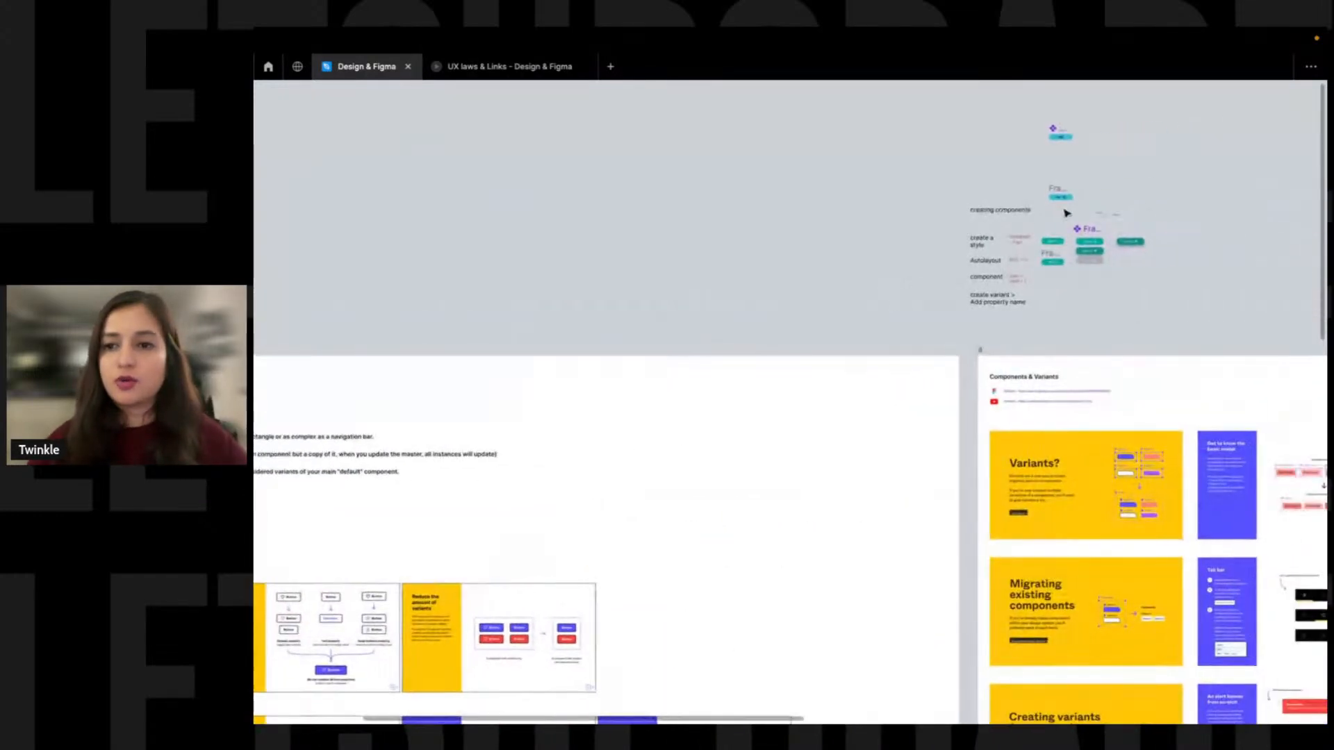
pyautogui.moveTo(1063, 137)
pyautogui.mouseDown()
pyautogui.moveTo(400, 406)
pyautogui.moveTo(381, 390)
pyautogui.moveTo(919, 170)
pyautogui.moveTo(1059, 142)
pyautogui.mouseUp()
pyautogui.scroll(10, 1057, 141)
pyautogui.moveTo(1215, 140); pyautogui.dragTo(863, 248)
pyautogui.press('Delete')
pyautogui.click(675, 224)
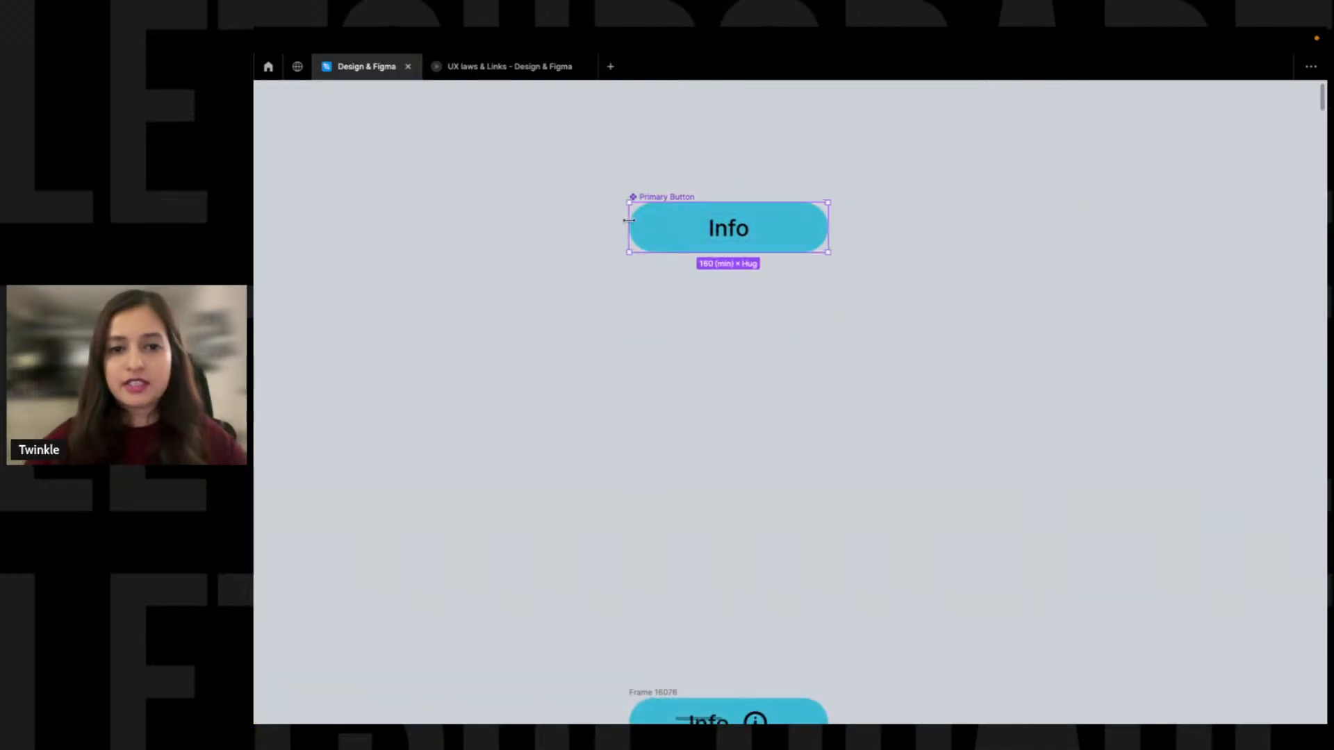
pyautogui.moveTo(670, 230); pyautogui.dragTo(703, 299)
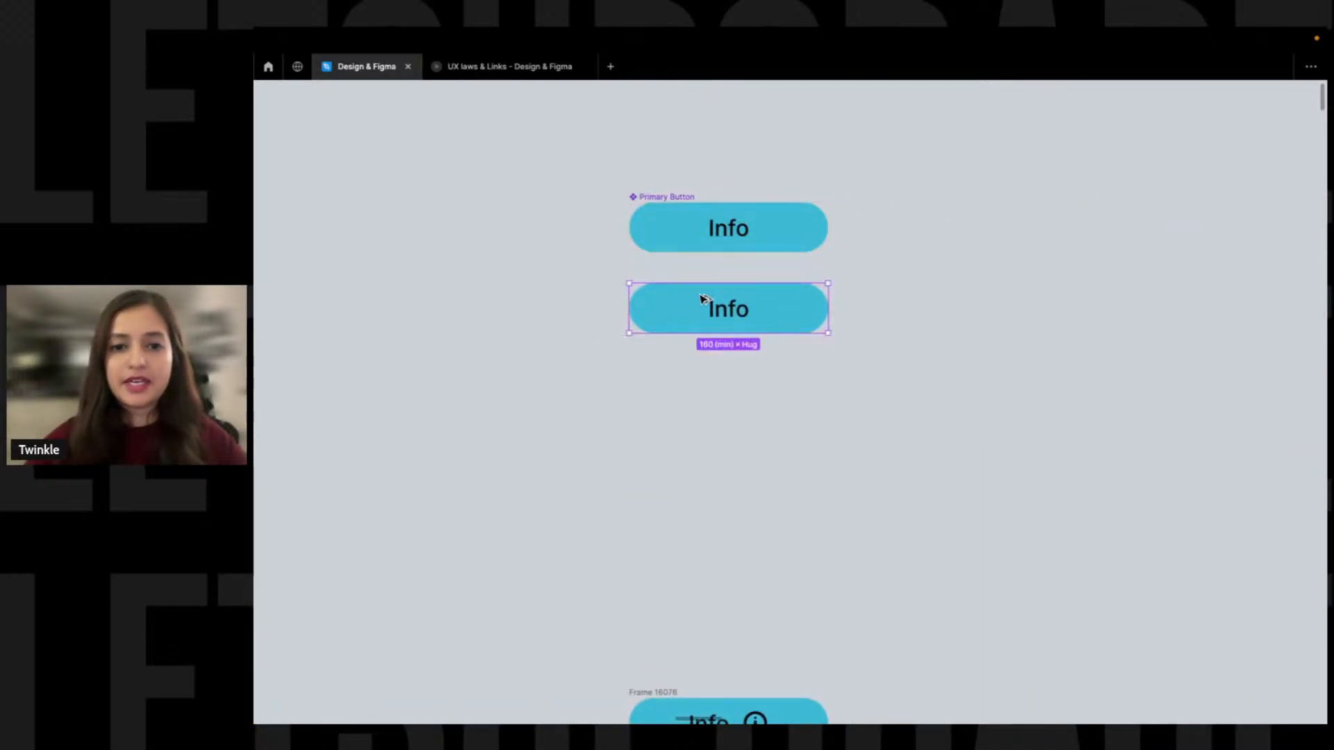
pyautogui.hotkey('ctrl', '\\')
pyautogui.moveTo(630, 333); pyautogui.dragTo(673, 328)
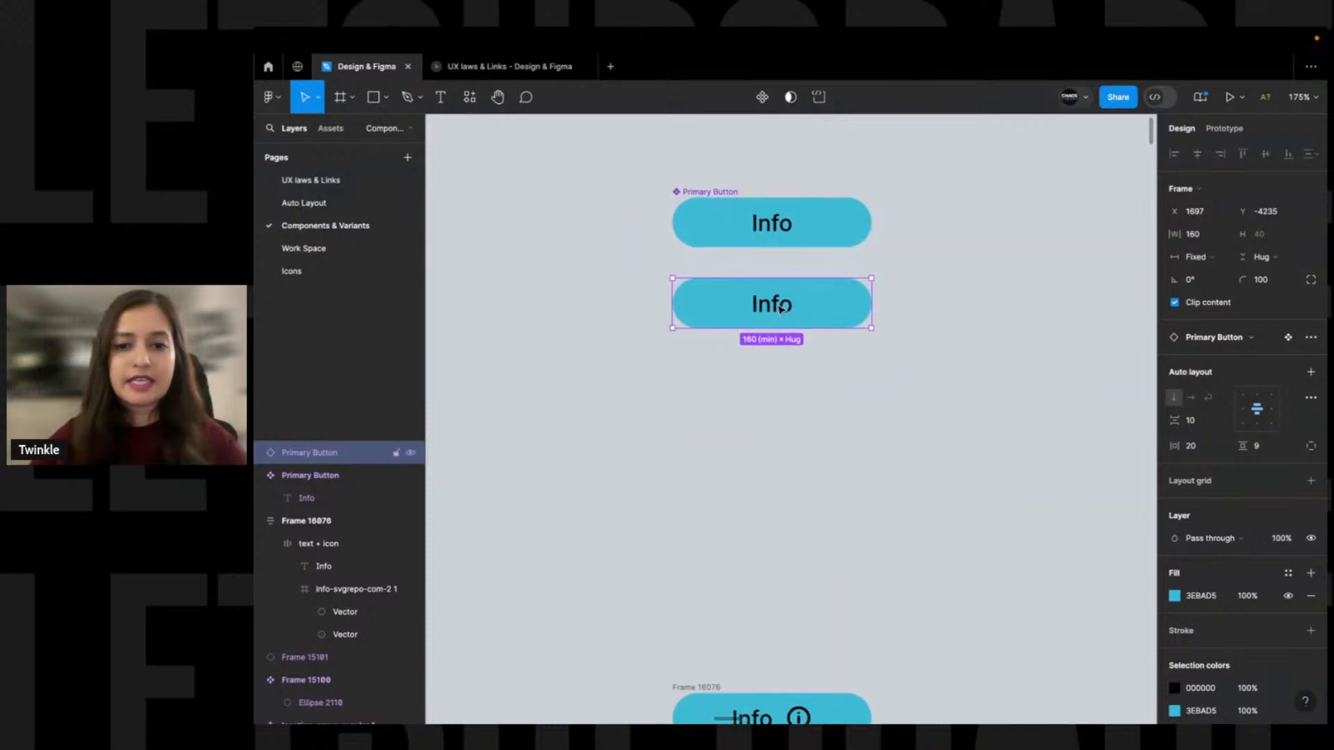
# Change the main Primary Button component's fill to the darker teal 0C7A93
pyautogui.click(700, 191)
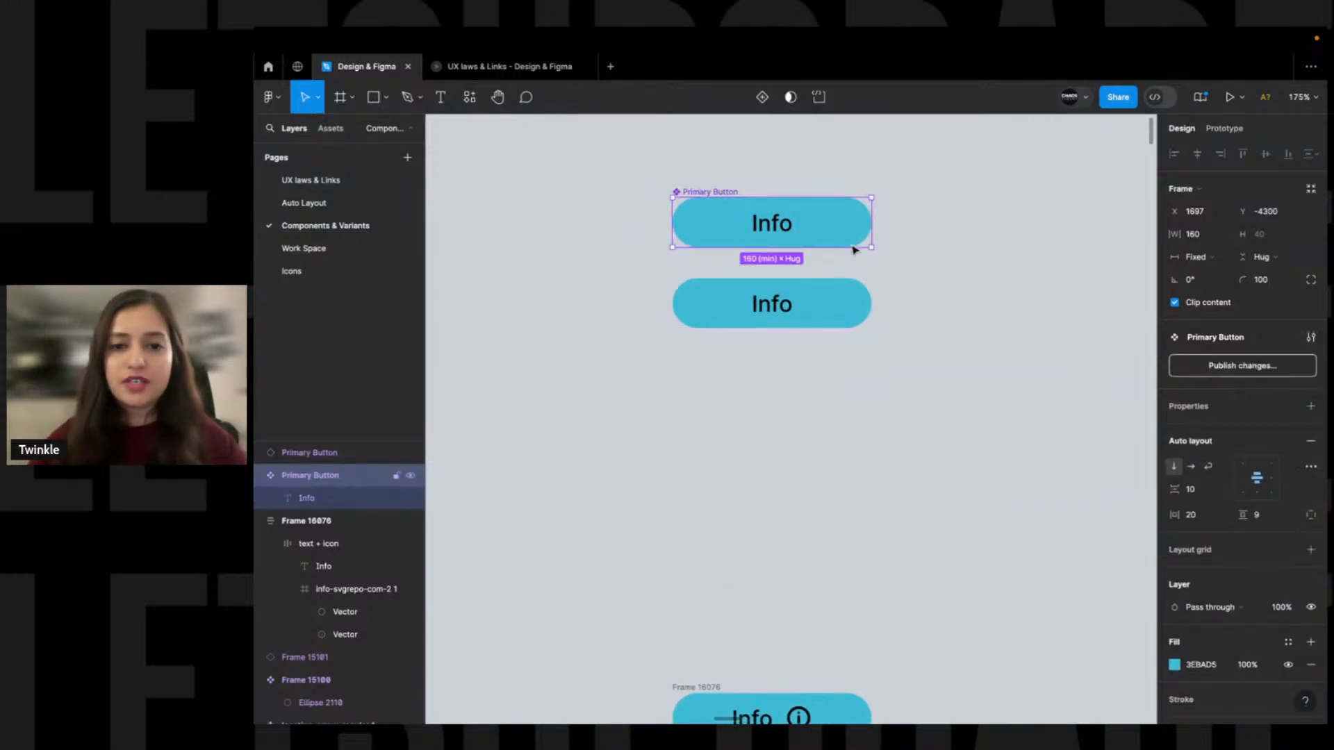
pyautogui.click(1171, 667)
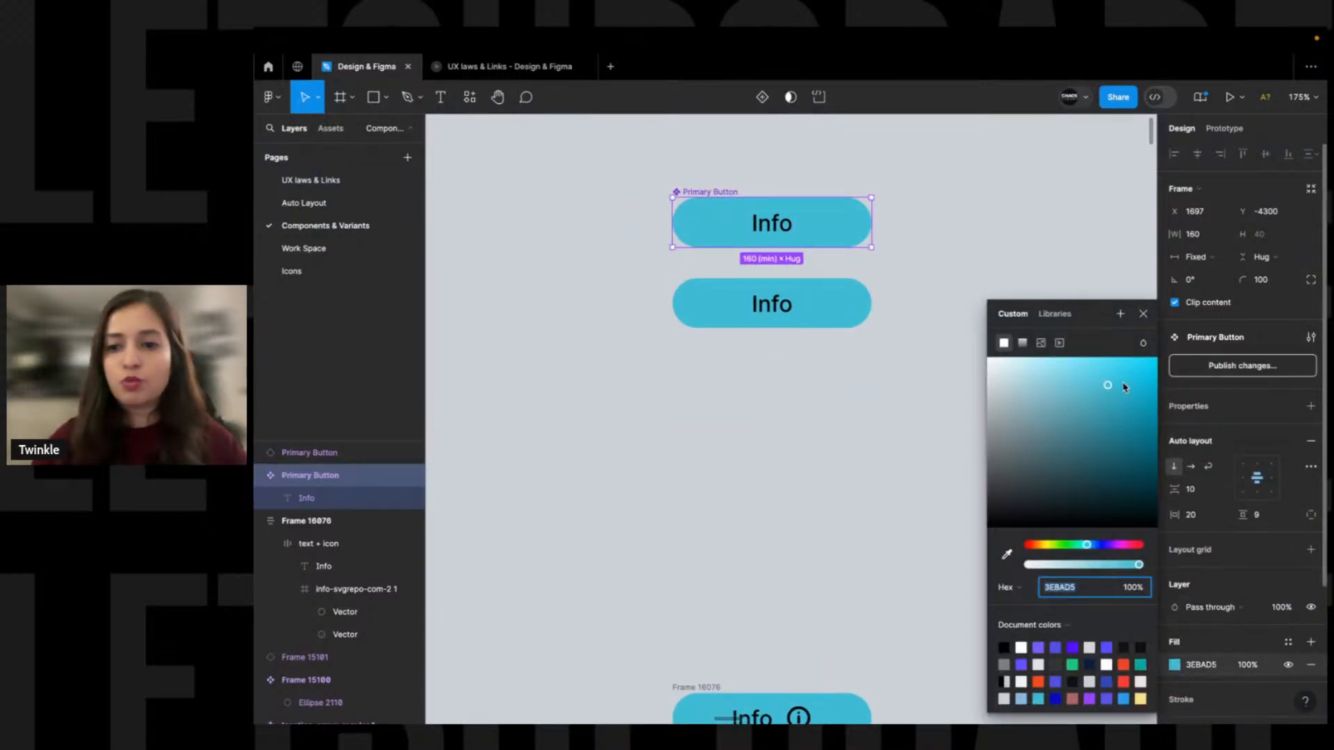
pyautogui.moveTo(1120, 391); pyautogui.dragTo(1147, 434)
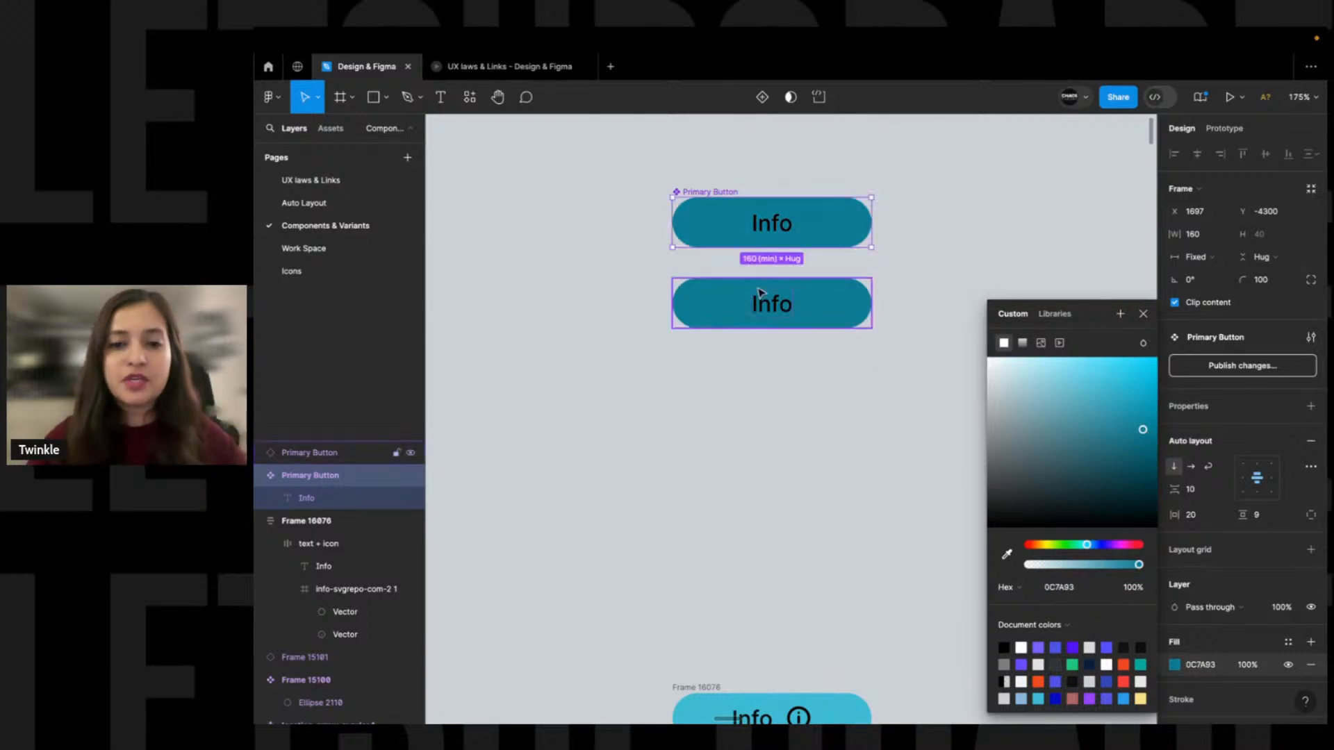
# Undo the darker teal fill change on the main Primary Button component
pyautogui.click(779, 400)
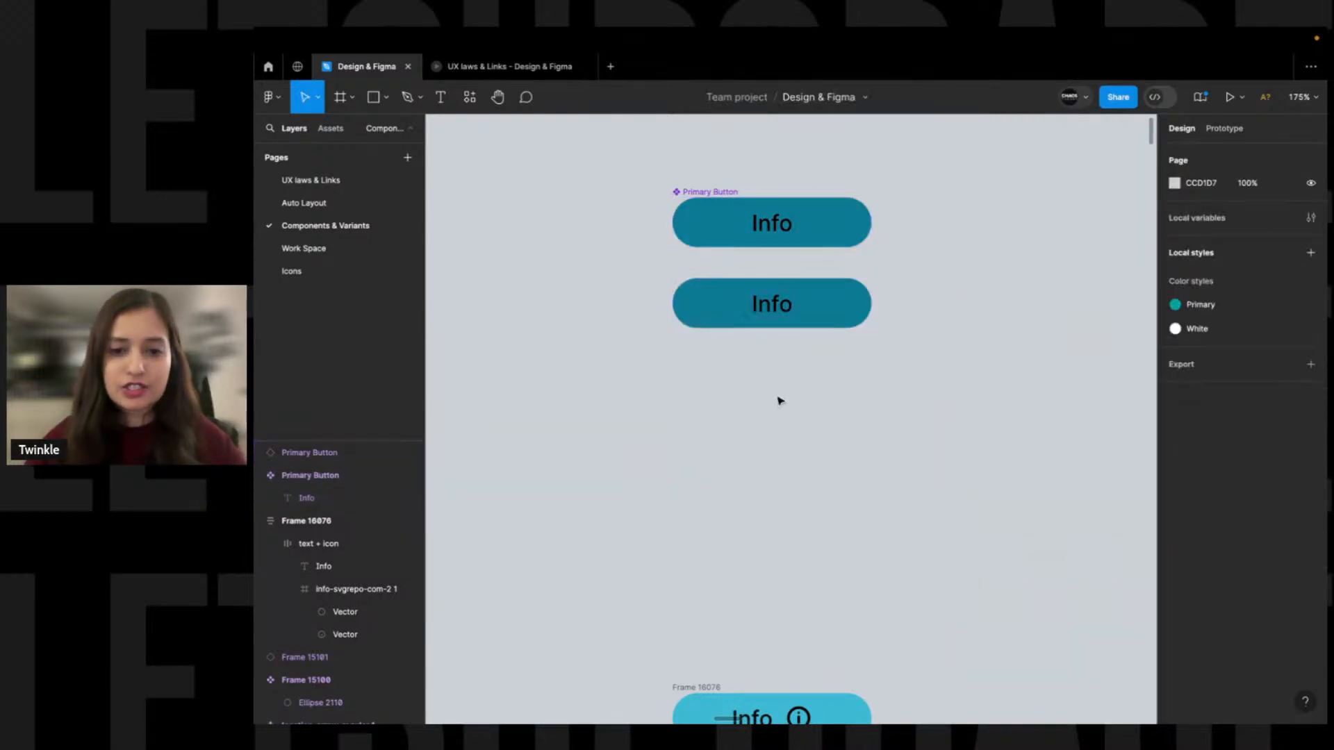
pyautogui.hotkey('ctrl', 'z')
pyautogui.hotkey('ctrl', 'z')
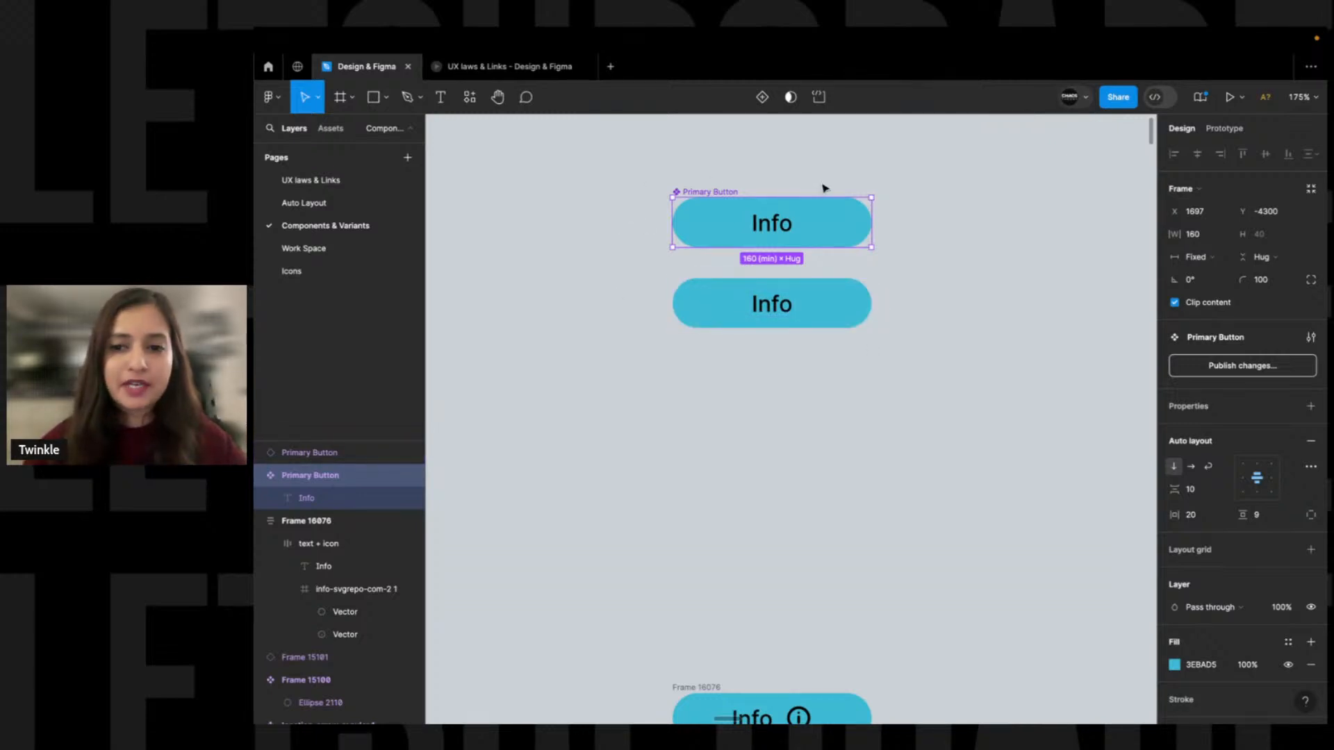
# Examine the component, instance and variant definitions in the "Components | Instances | Variants" notes
pyautogui.scroll(-10, 854, 399)
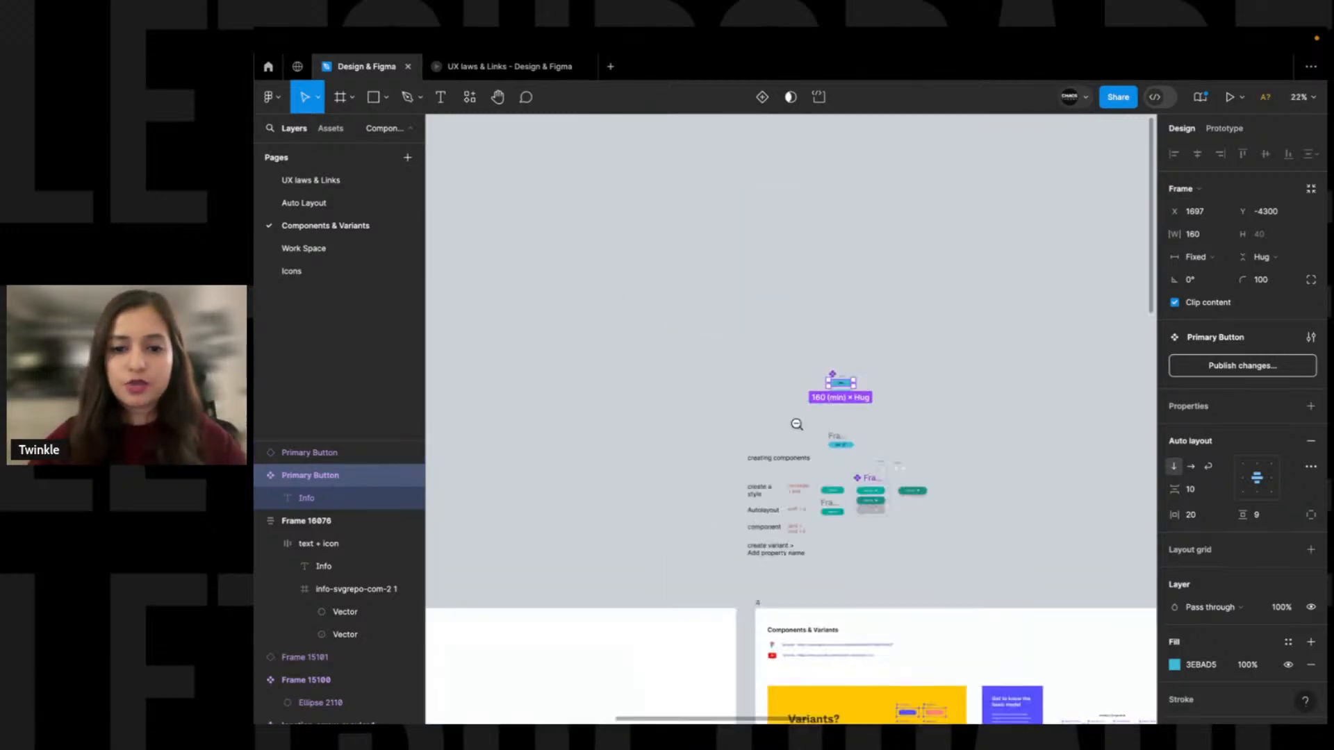
pyautogui.scroll(-10, 840, 414)
pyautogui.scroll(8, 815, 442)
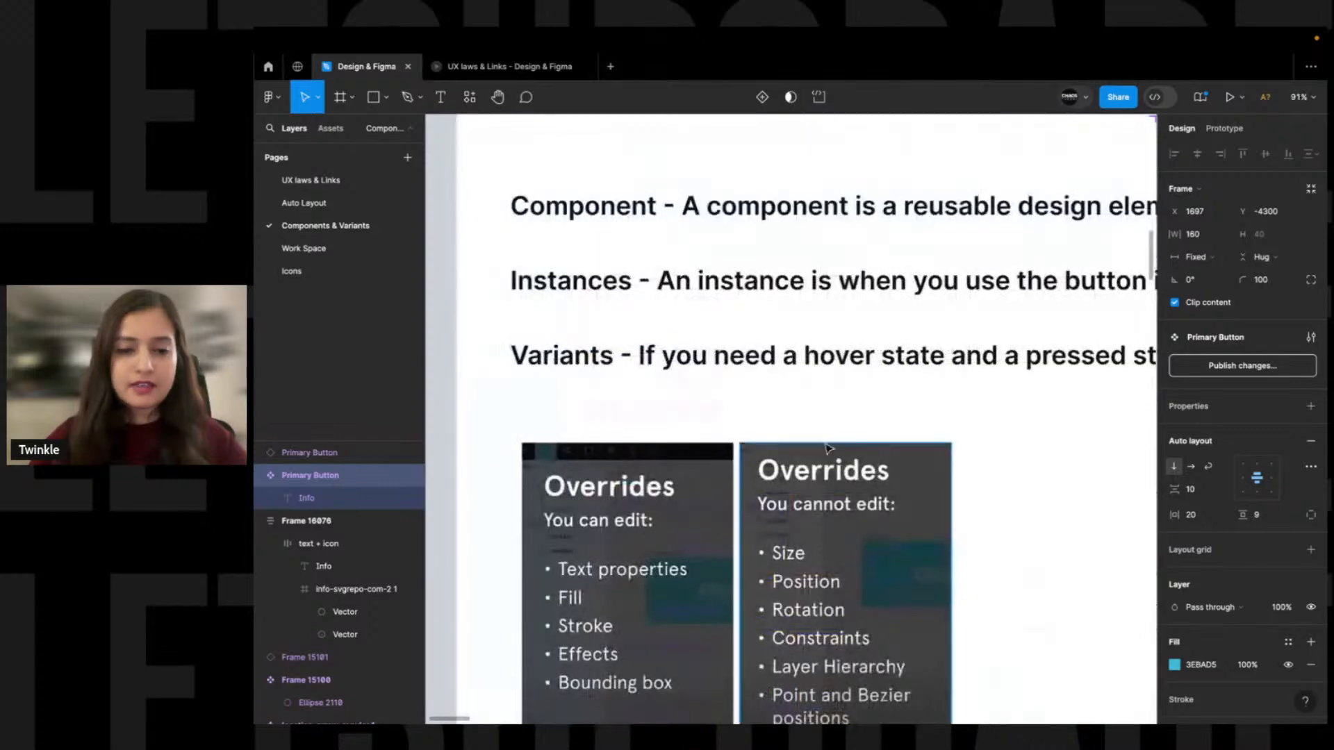
pyautogui.scroll(-5, 815, 441)
pyautogui.click(619, 404)
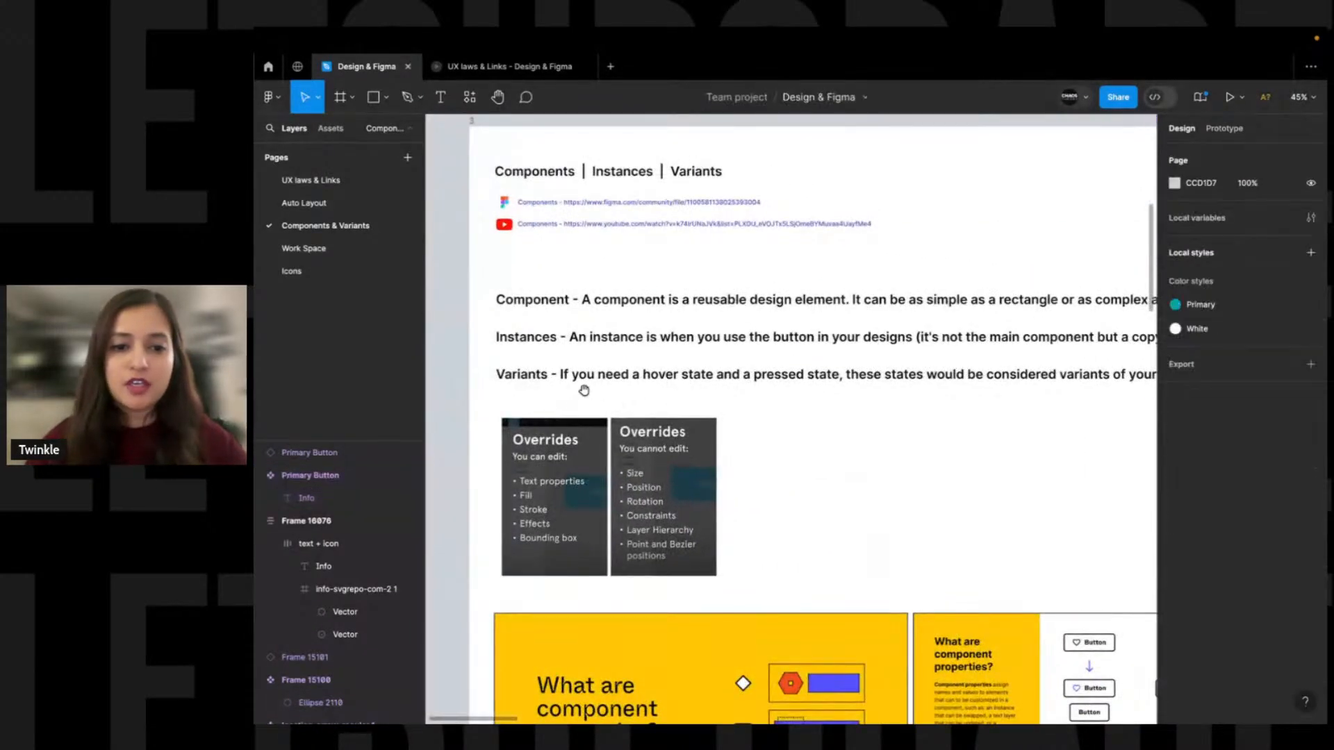
pyautogui.hscroll(3, 587, 391)
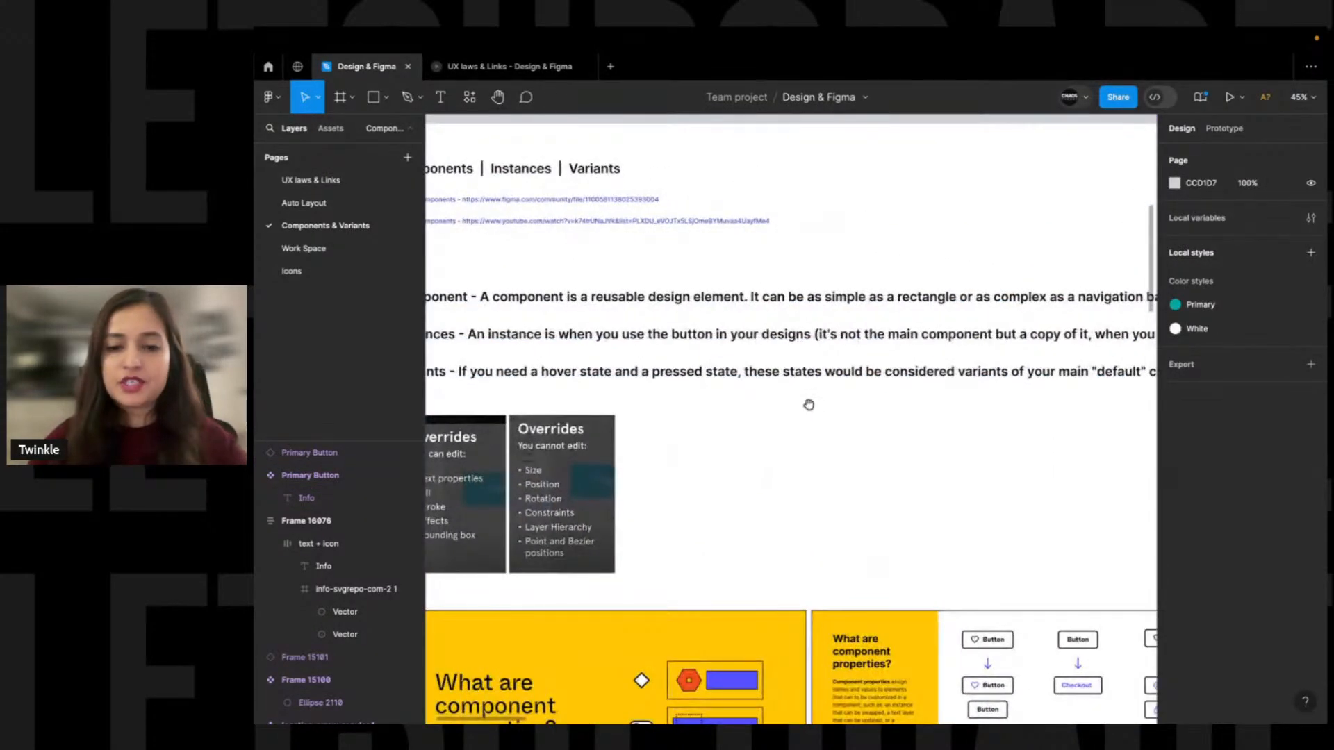
pyautogui.hscroll(3, 818, 405)
pyautogui.scroll(-1, 817, 405)
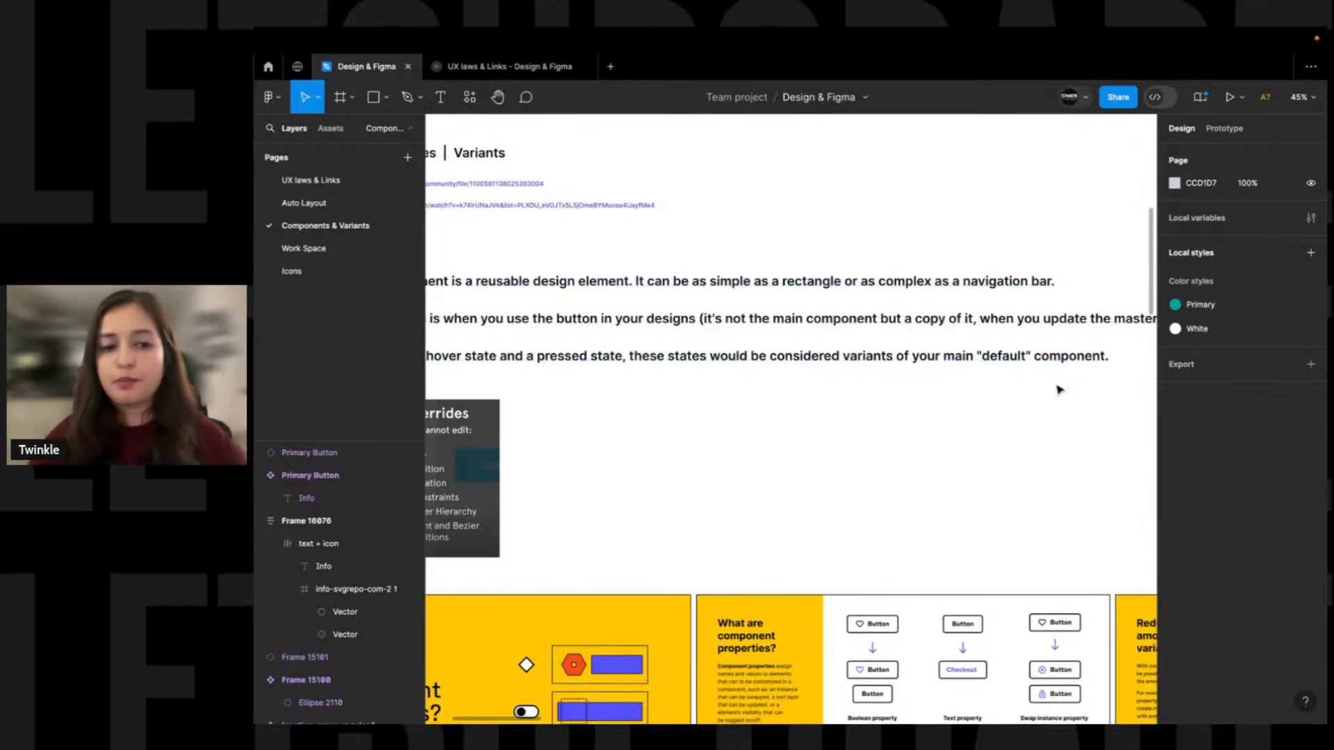
# Look over the component properties and variants boards and examine the Overrides lists of what can and cannot be edited
pyautogui.scroll(-3, 855, 414)
pyautogui.scroll(2, 649, 318)
pyautogui.scroll(-5, 611, 244)
pyautogui.moveTo(709, 353); pyautogui.dragTo(716, 307)
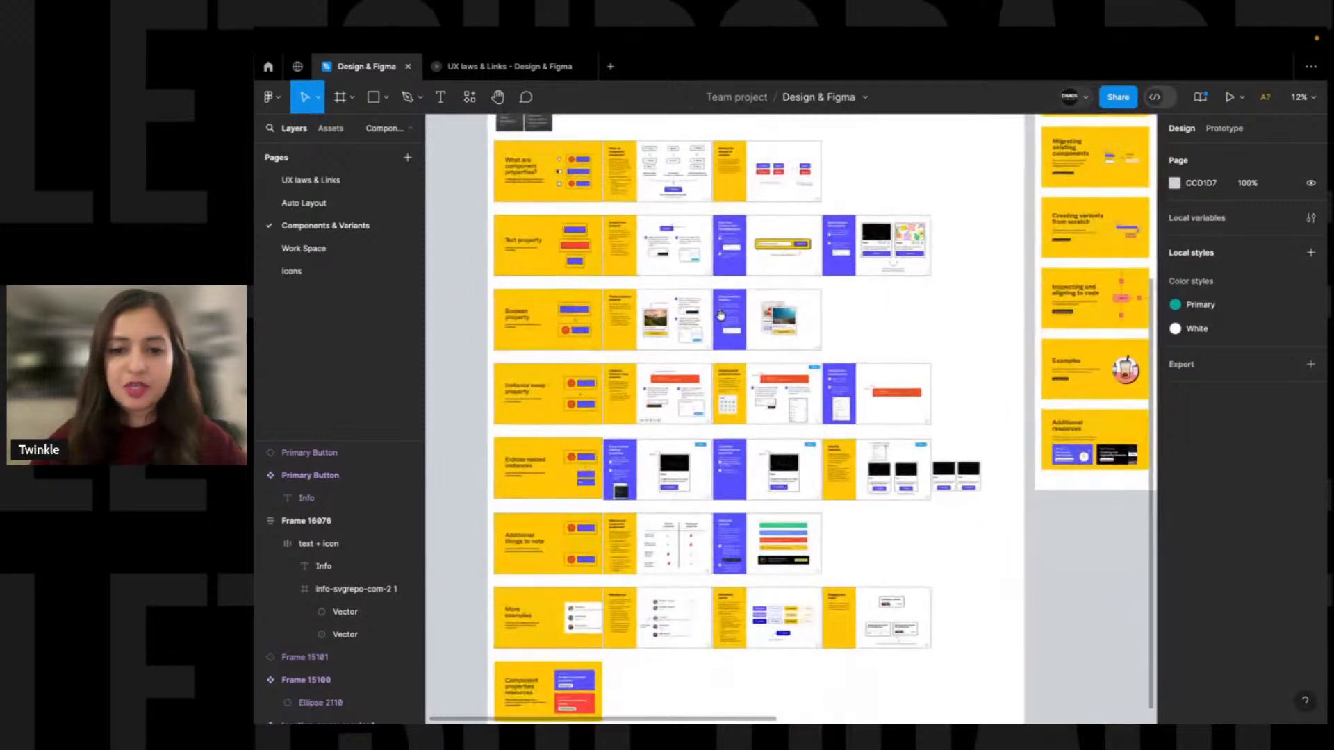
pyautogui.moveTo(617, 408); pyautogui.dragTo(682, 425)
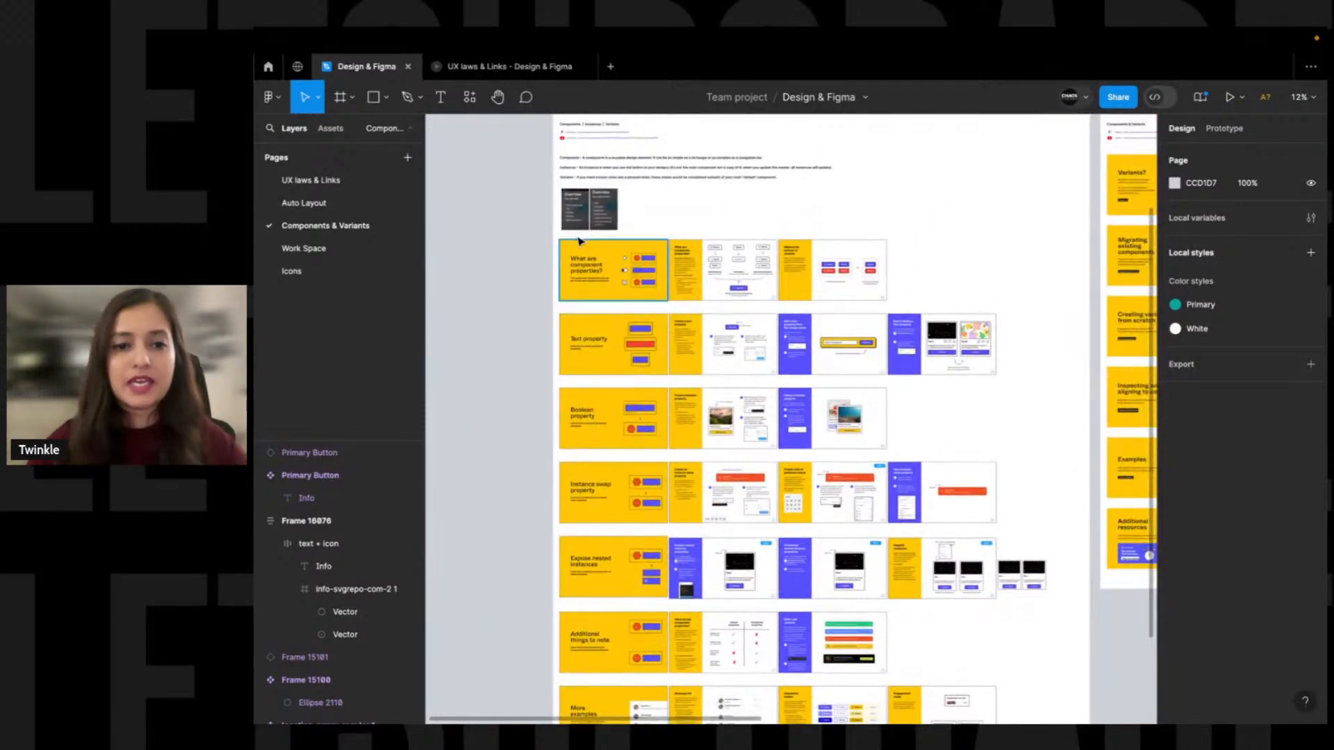
pyautogui.moveTo(860, 445); pyautogui.dragTo(534, 515)
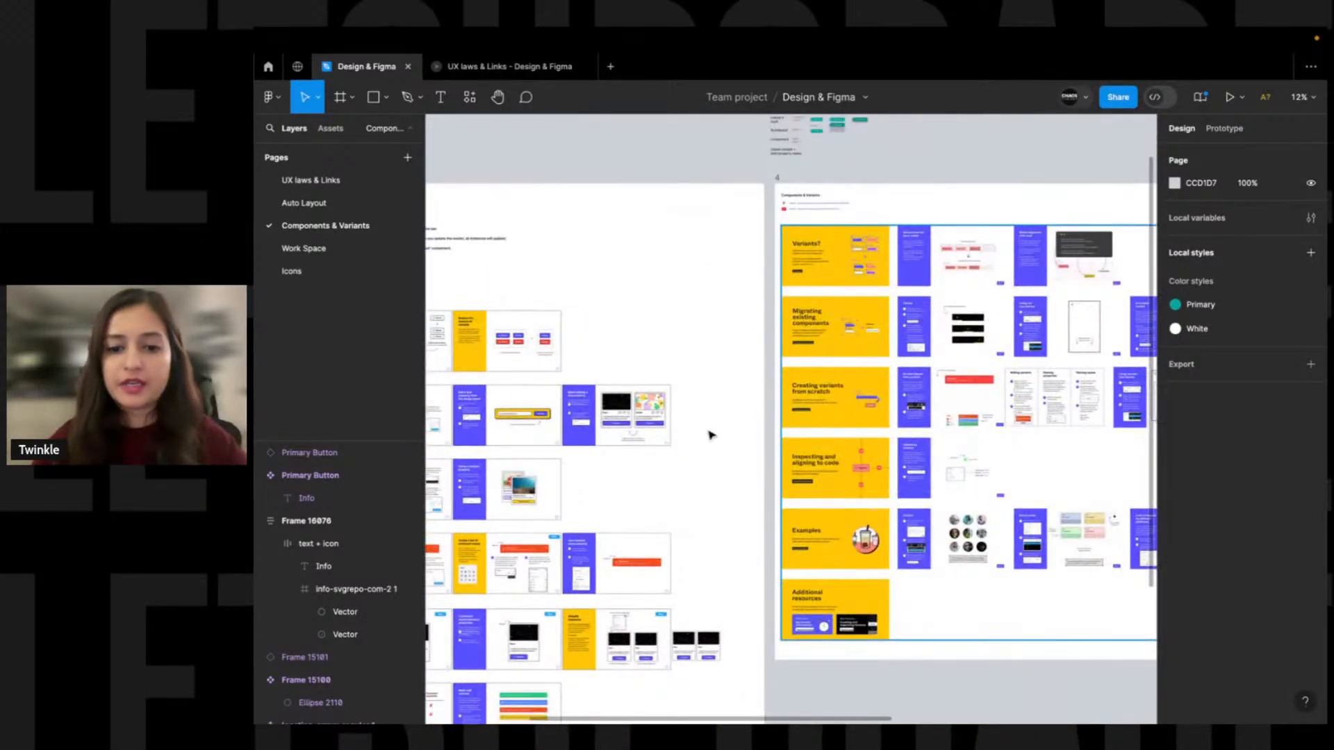
pyautogui.hscroll(-5, 744, 461)
pyautogui.click(591, 236)
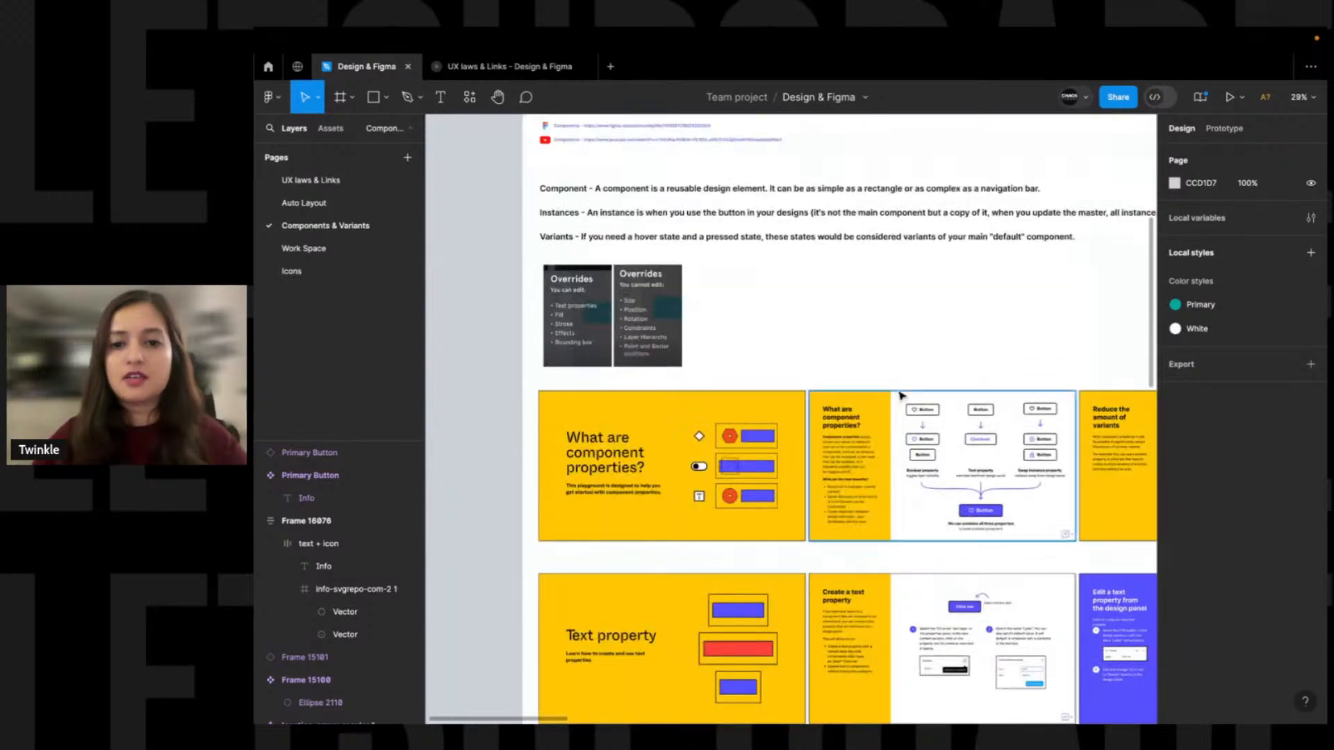
pyautogui.scroll(-2, 756, 348)
pyautogui.scroll(-1, 690, 346)
pyautogui.hscroll(-1, 690, 346)
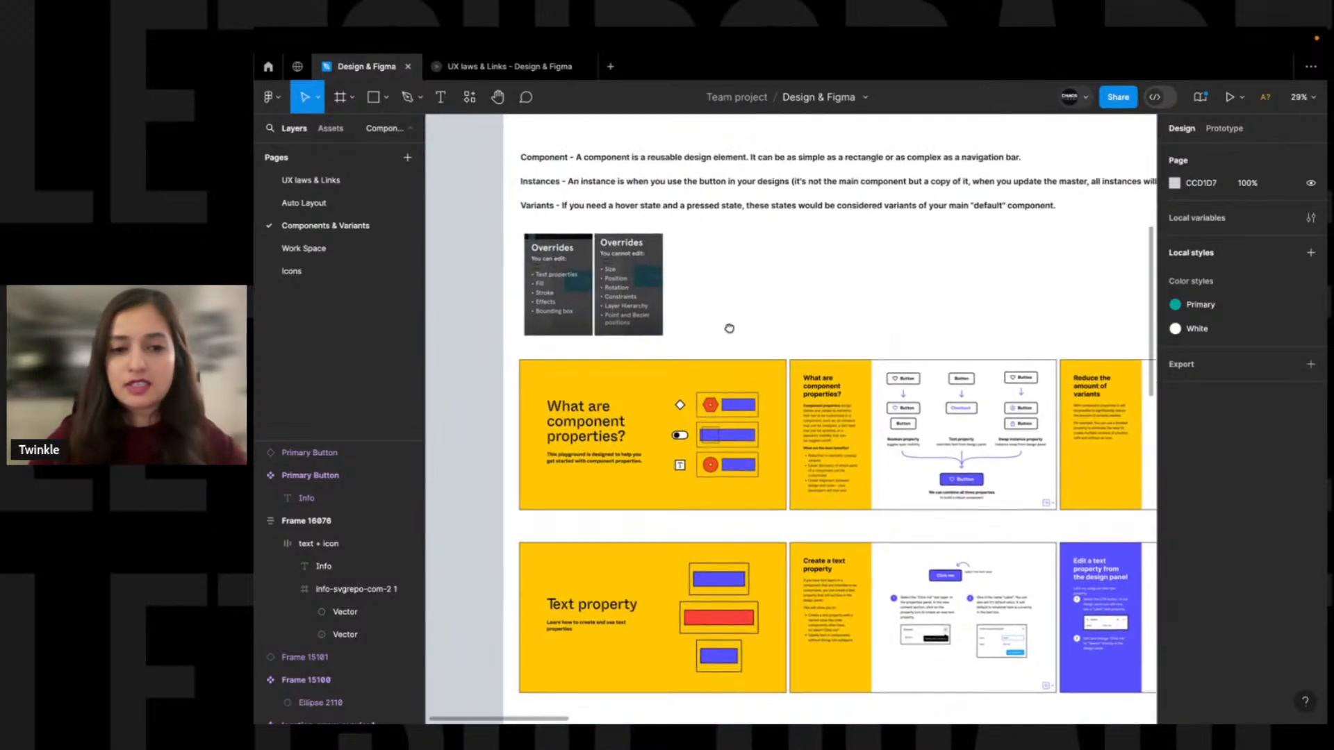
pyautogui.moveTo(478, 198); pyautogui.dragTo(875, 442)
pyautogui.scroll(-1, 820, 329)
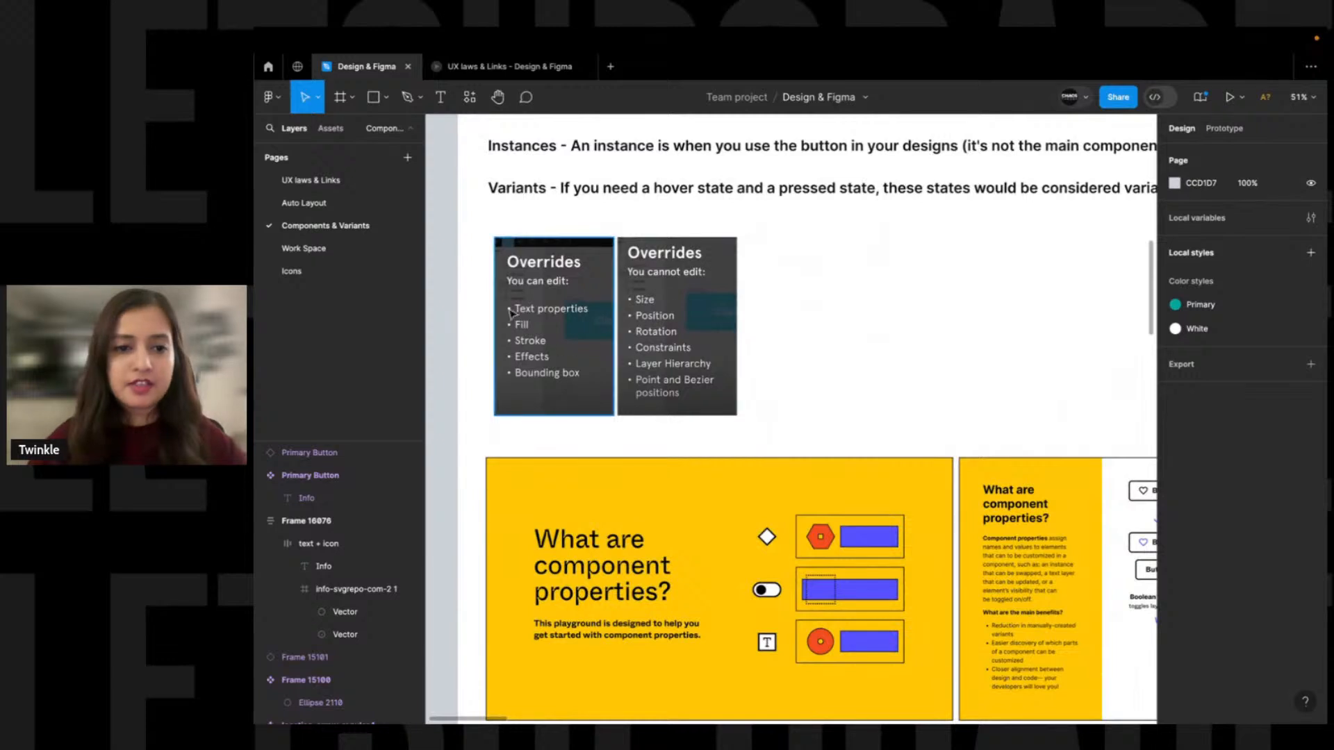
# Move the "You cannot edit" Overrides image right to X 482 and select it together with the neighbouring Overrides image
pyautogui.moveTo(688, 310); pyautogui.dragTo(703, 314)
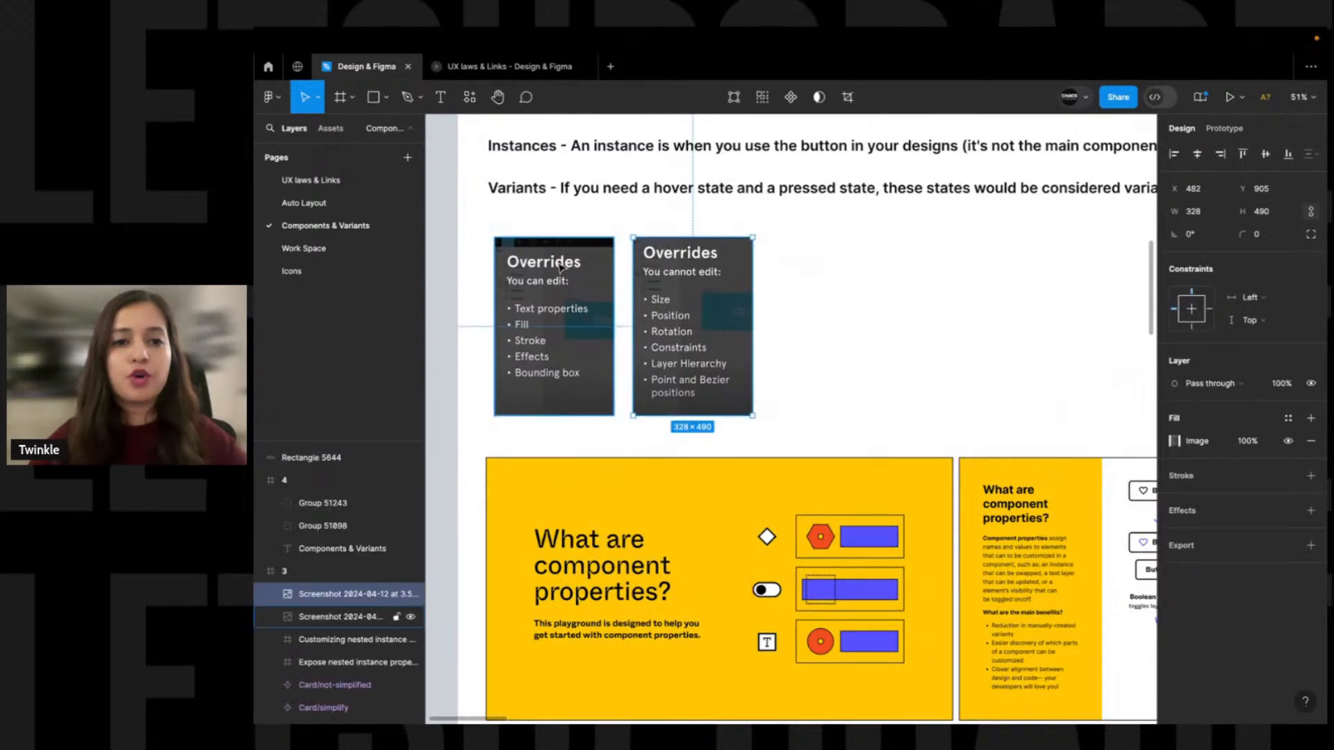
pyautogui.scroll(3, 518, 290)
pyautogui.hscroll(-1, 518, 291)
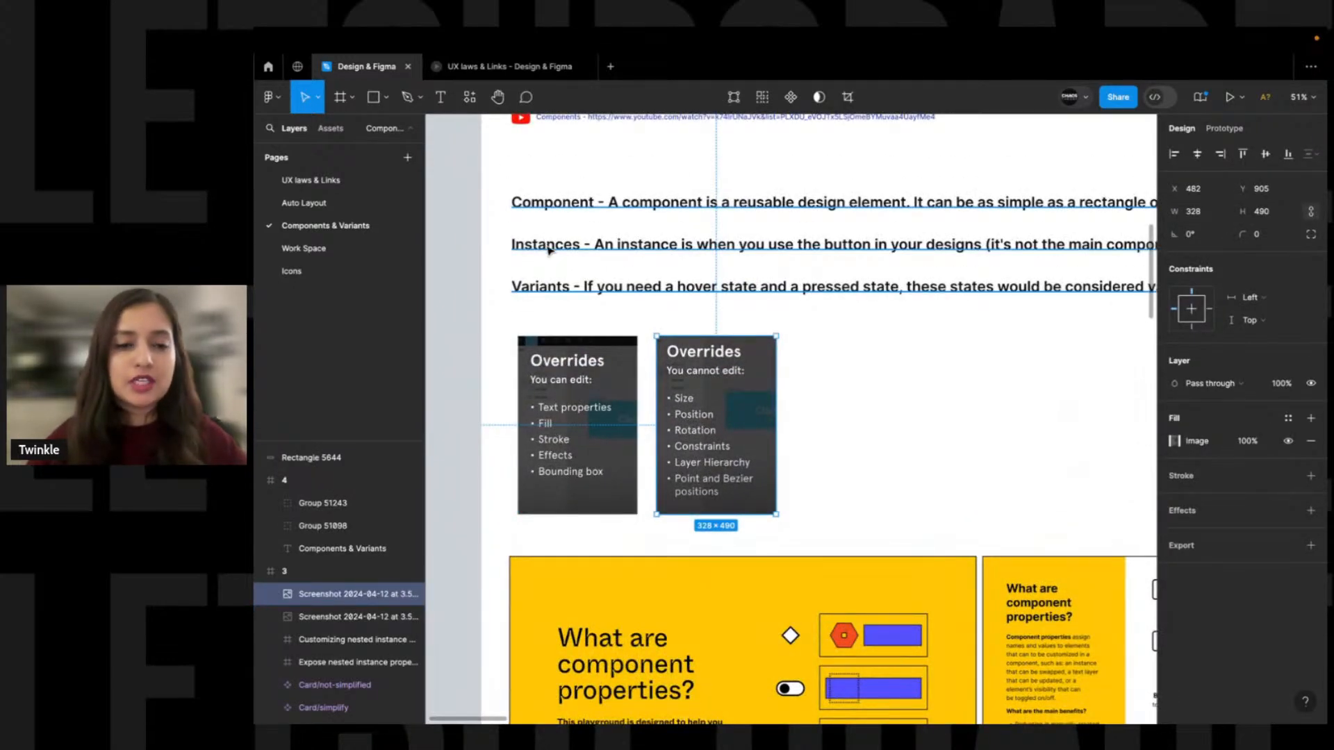
pyautogui.moveTo(832, 376); pyautogui.dragTo(624, 471)
pyautogui.keyDown('alt'); pyautogui.click(752, 425); pyautogui.keyUp('alt')
pyautogui.keyDown('alt'); pyautogui.click(752, 425); pyautogui.keyUp('alt')
pyautogui.moveTo(902, 383); pyautogui.dragTo(591, 336)
pyautogui.moveTo(835, 300); pyautogui.dragTo(1018, 310)
pyautogui.moveTo(537, 274); pyautogui.dragTo(850, 365)
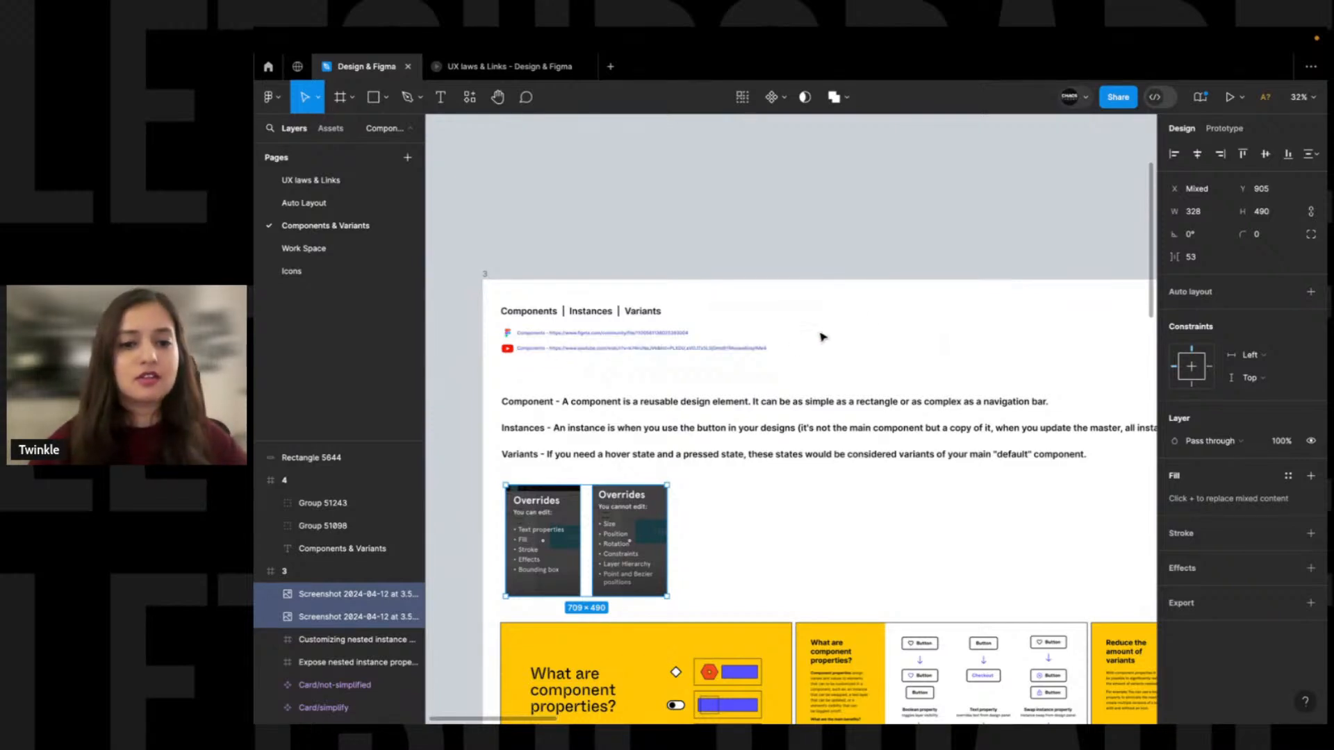
# Return to the Primary Button and move its instance to the left of the main component
pyautogui.keyDown('alt'); pyautogui.click(881, 305); pyautogui.keyUp('alt')
pyautogui.moveTo(927, 308); pyautogui.dragTo(445, 330)
pyautogui.moveTo(866, 301); pyautogui.dragTo(580, 324)
pyautogui.moveTo(684, 161); pyautogui.dragTo(858, 298)
pyautogui.moveTo(557, 203); pyautogui.dragTo(915, 458)
pyautogui.moveTo(758, 334); pyautogui.dragTo(836, 344)
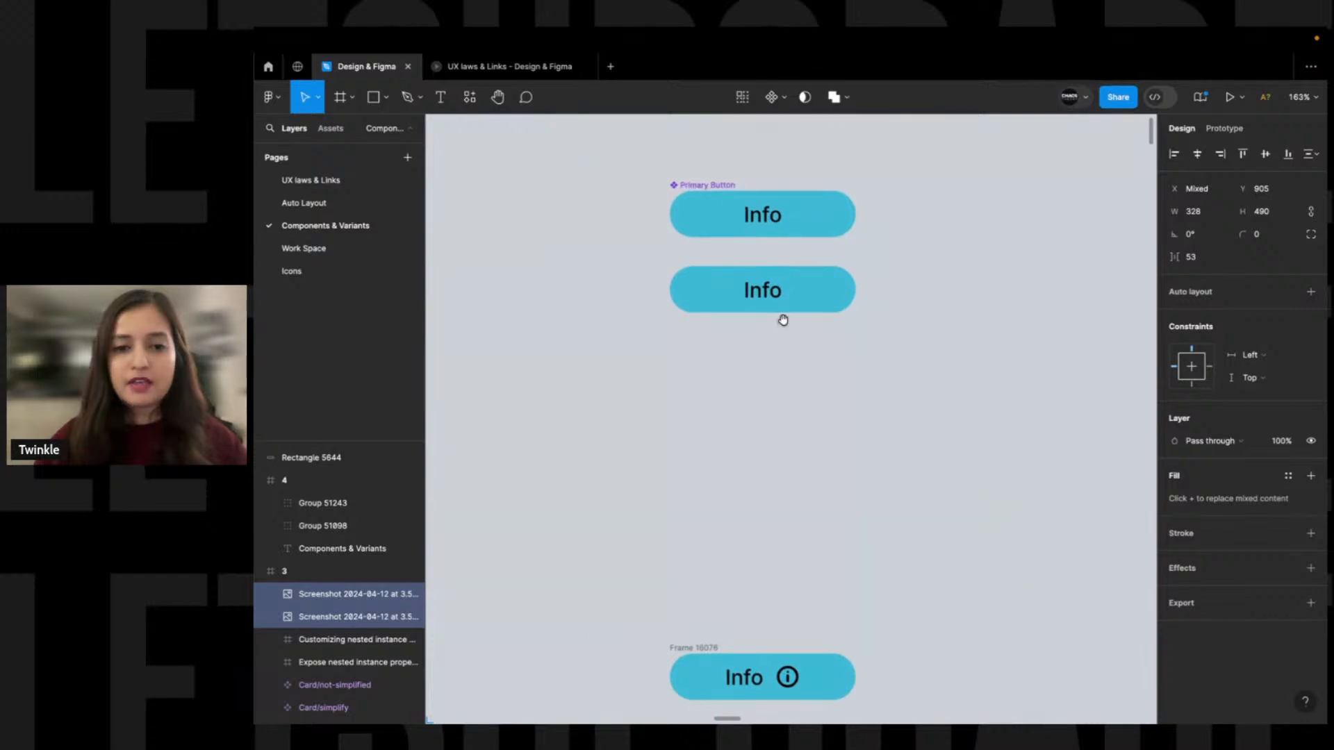
pyautogui.click(730, 289)
pyautogui.moveTo(729, 289); pyautogui.dragTo(665, 250)
# Add a text label reading "instance" above the Primary Button instance
pyautogui.press('t')
pyautogui.click(550, 194)
pyautogui.write('ins')
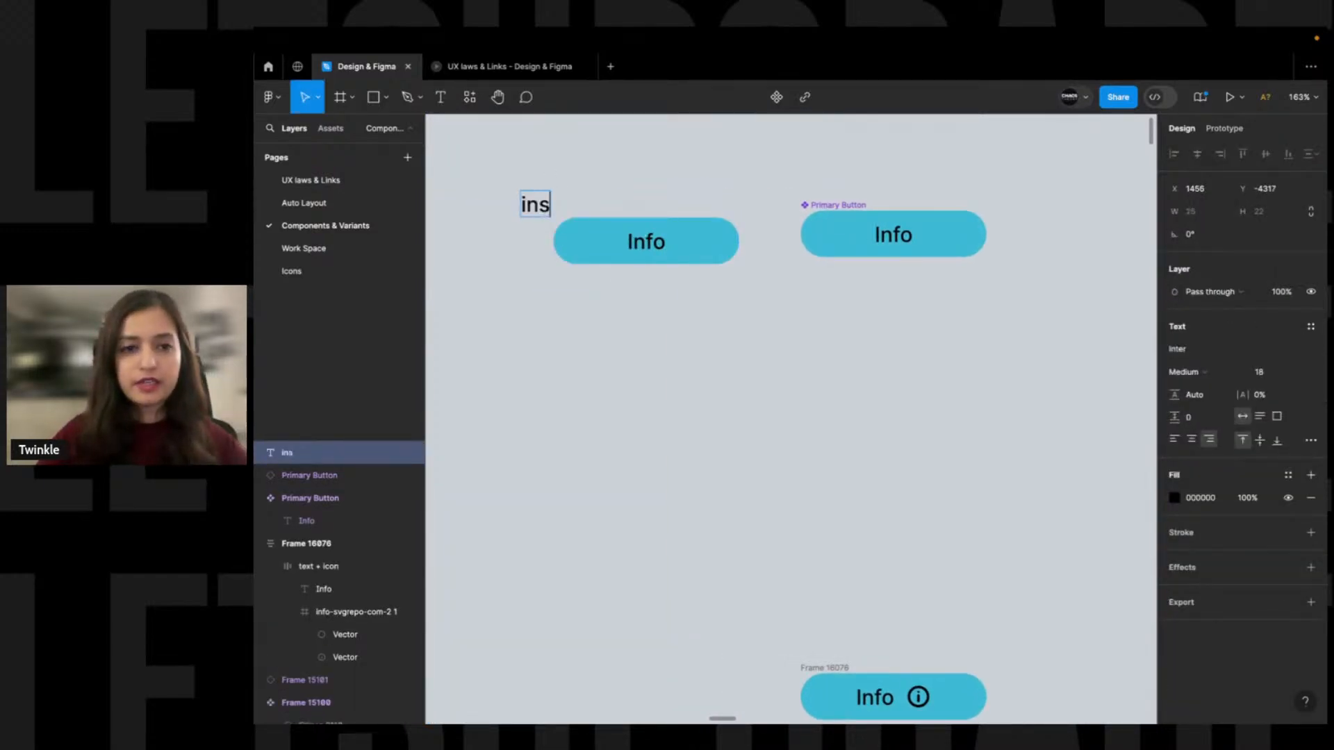
pyautogui.write('tance')
pyautogui.press('Escape')
# Duplicate the "instance" label above the main Primary Button, change its text to "component" and align it over the button
pyautogui.moveTo(539, 208); pyautogui.dragTo(881, 178)
pyautogui.doubleClick(855, 161)
pyautogui.write('component')
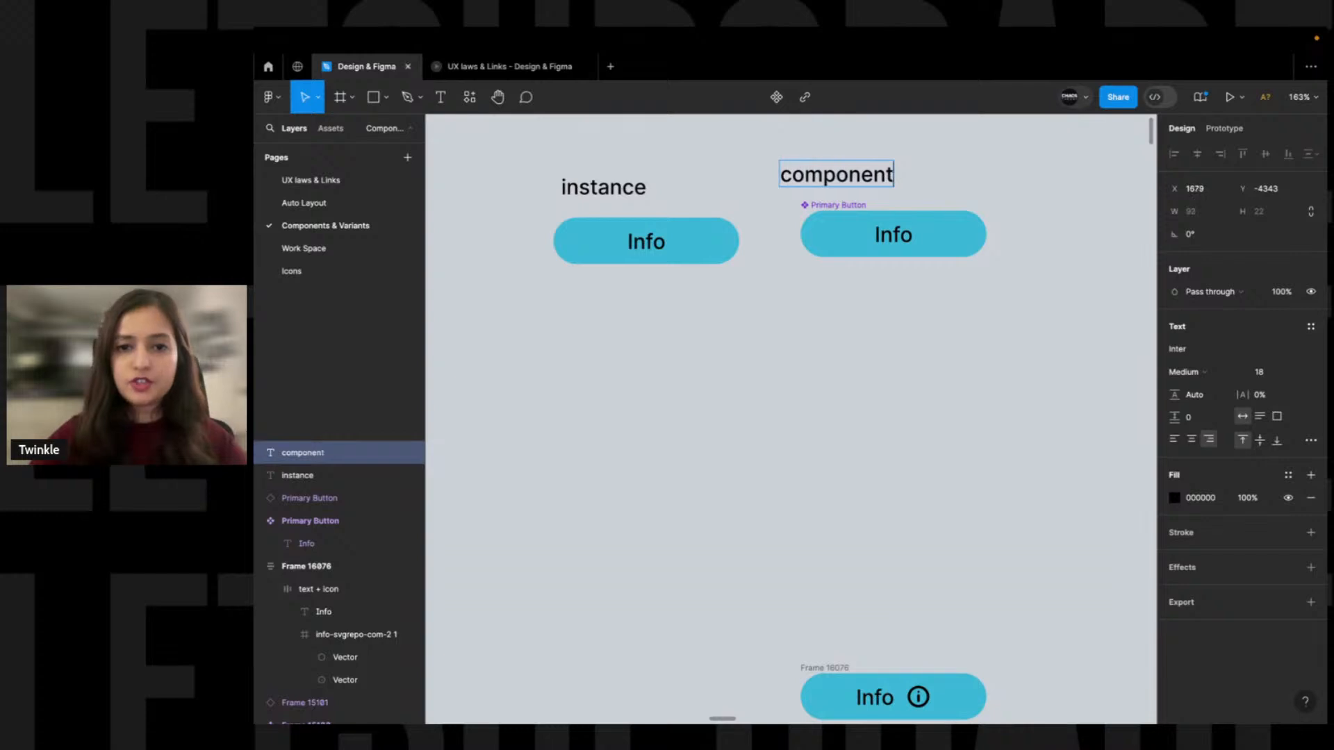
pyautogui.press('Escape')
pyautogui.hscroll(5, 973, 181)
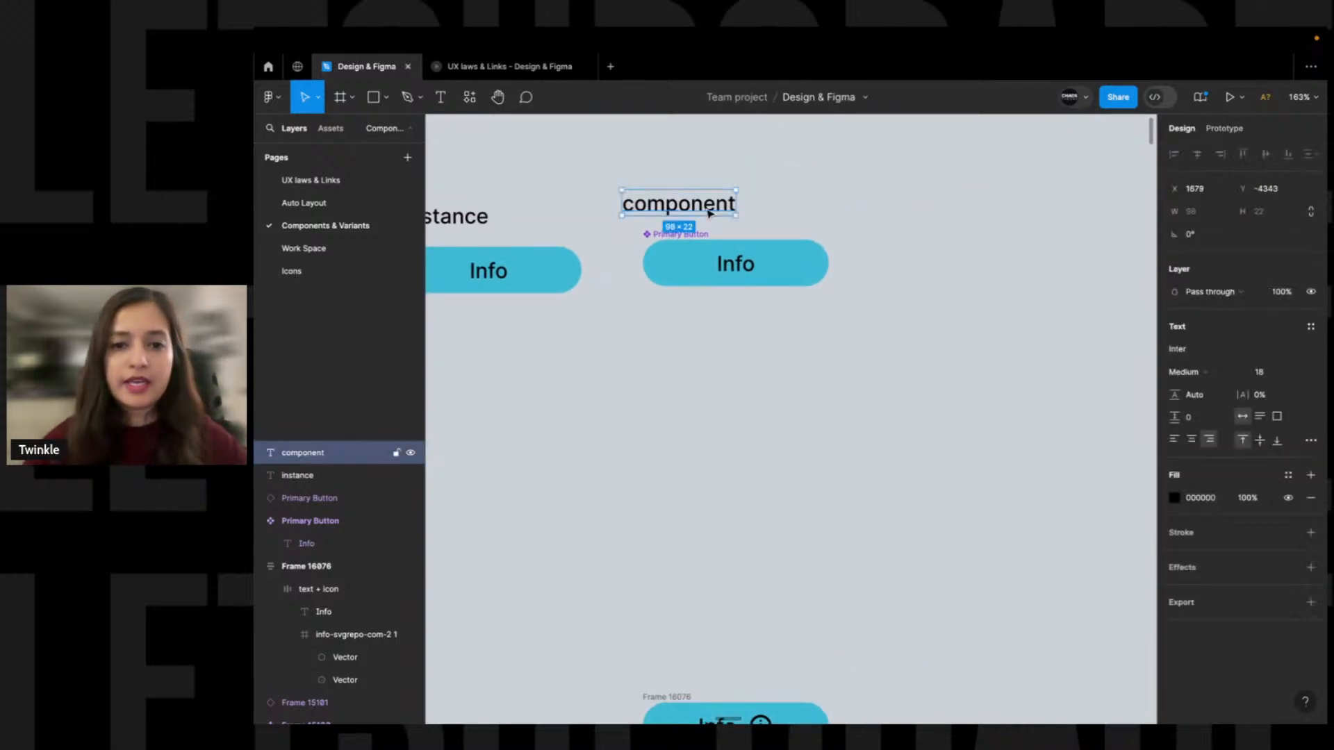
pyautogui.moveTo(694, 213); pyautogui.dragTo(717, 214)
pyautogui.click(846, 202)
# Add a variant to the main Primary Button and move the "component" label above the set to X 1677, Y -4369
pyautogui.scroll(2, 728, 264)
pyautogui.hscroll(-2, 728, 264)
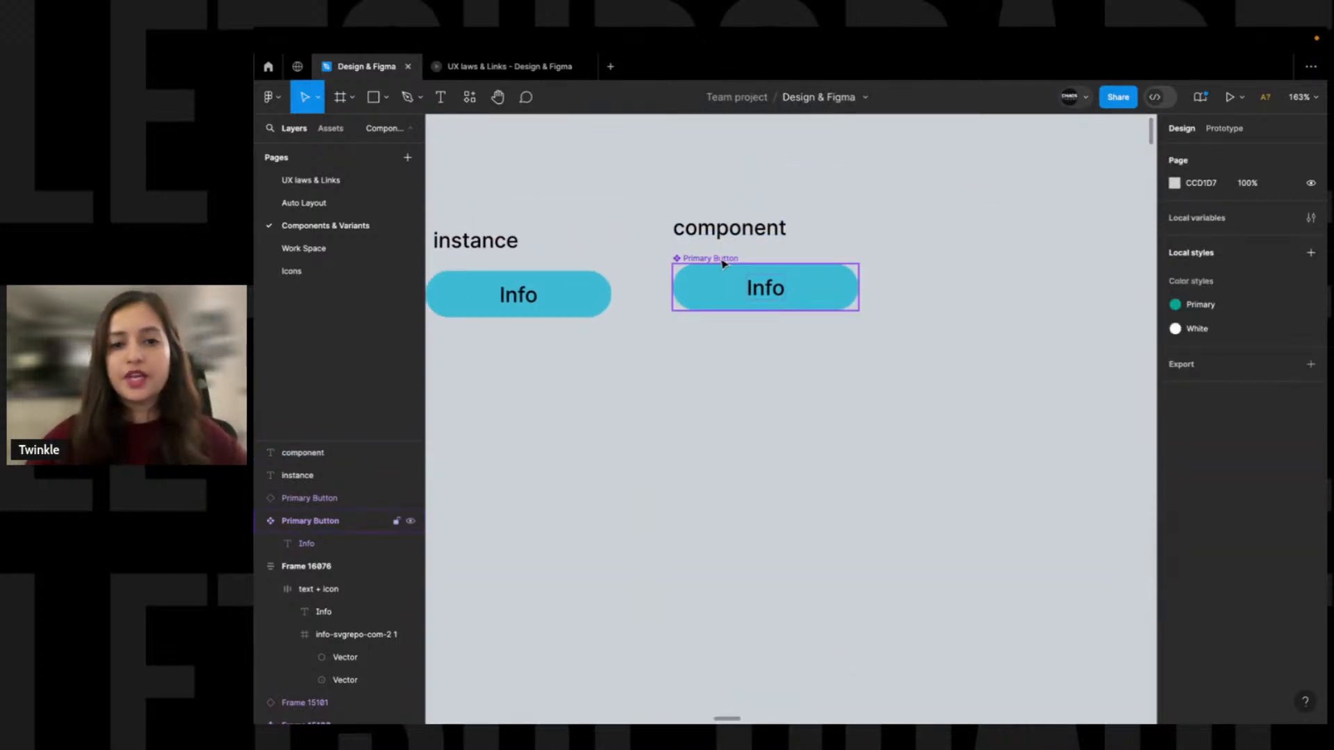
pyautogui.click(725, 266)
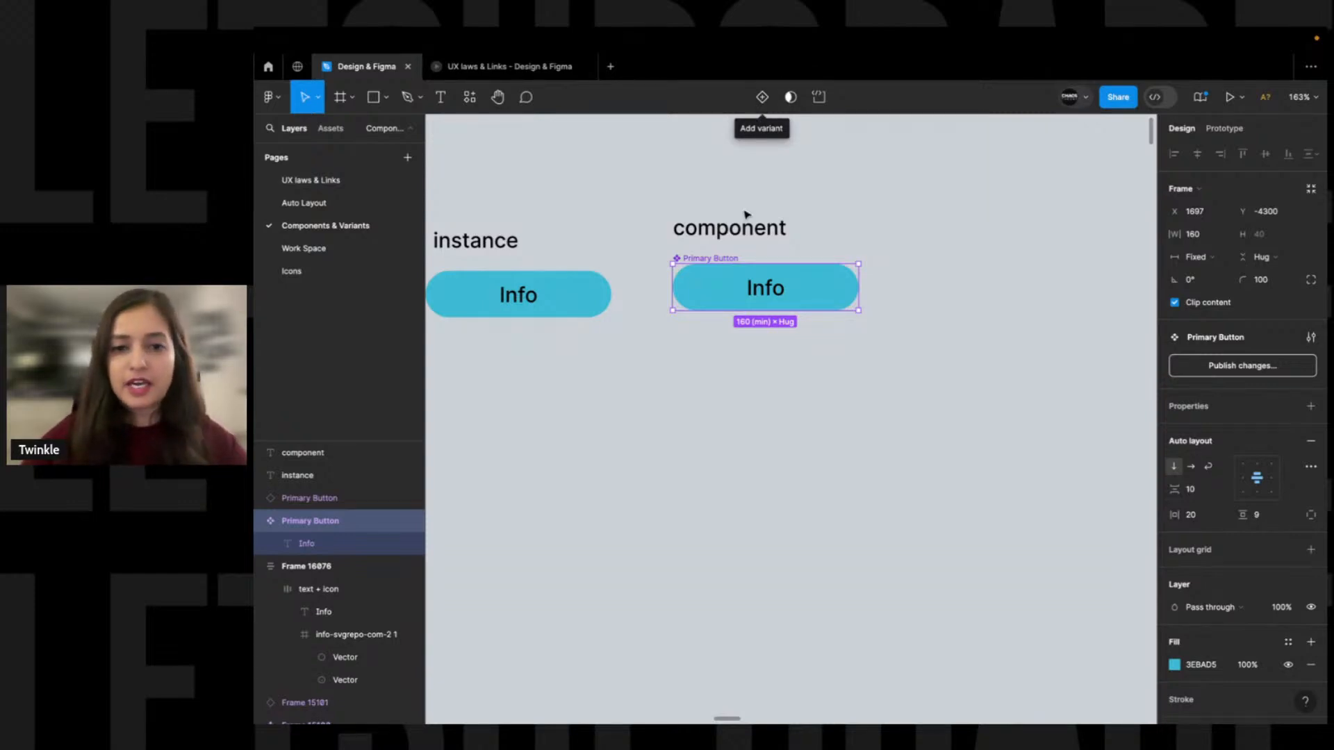
pyautogui.click(762, 98)
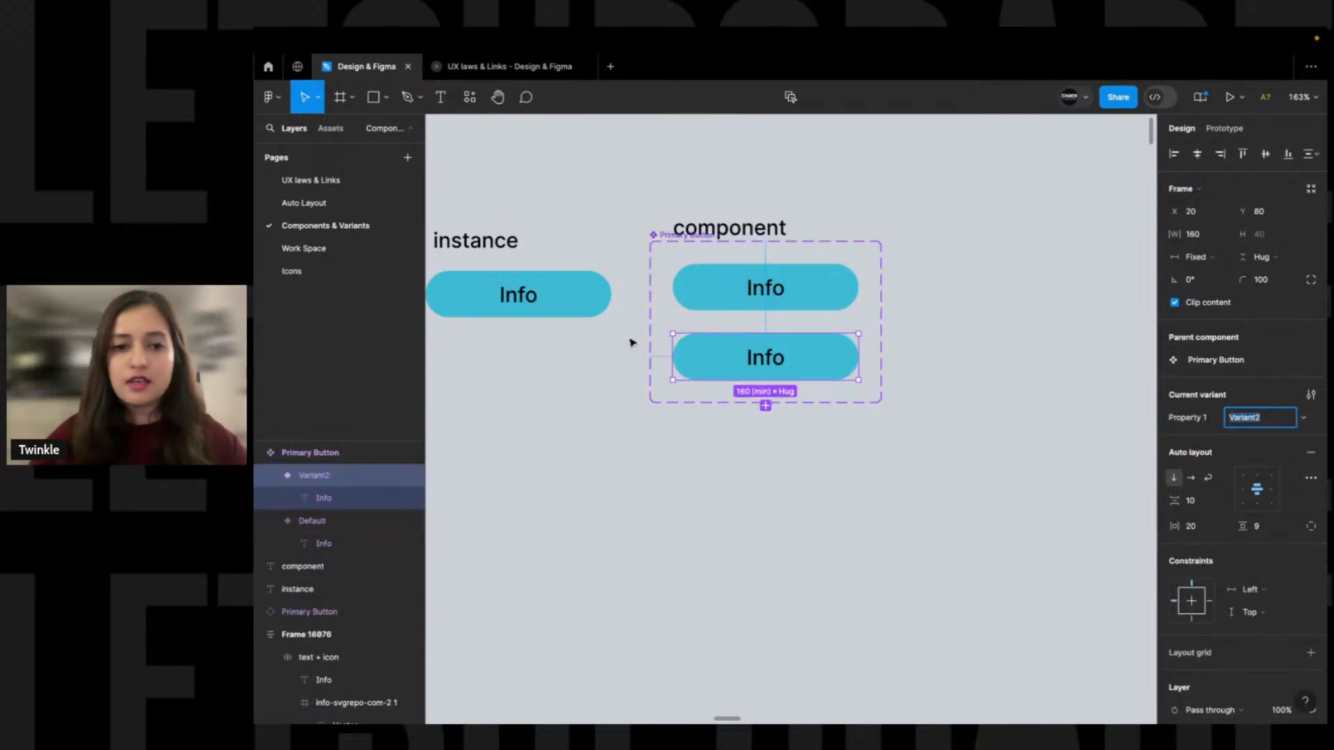
pyautogui.click(729, 229)
pyautogui.moveTo(753, 230); pyautogui.dragTo(730, 200)
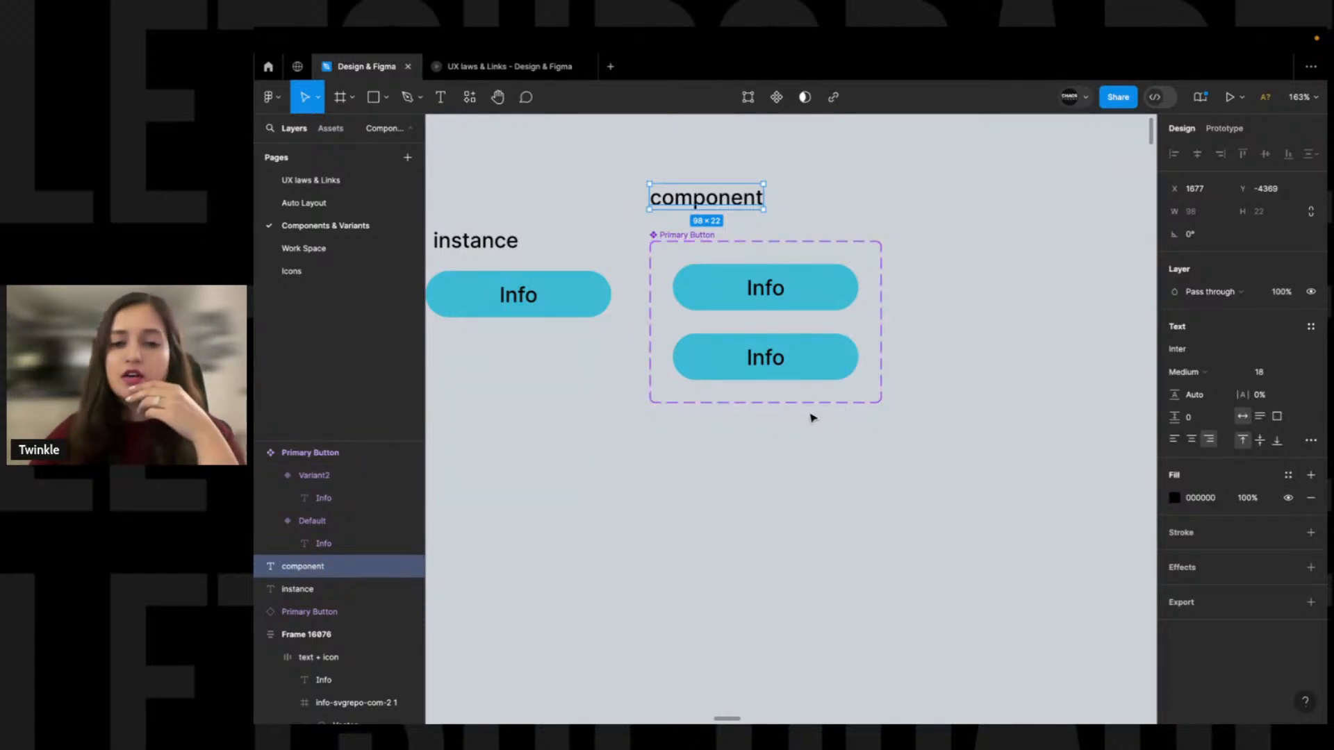
# Set Property 1 of the second Primary Button variant to "On hover"
pyautogui.click(750, 286)
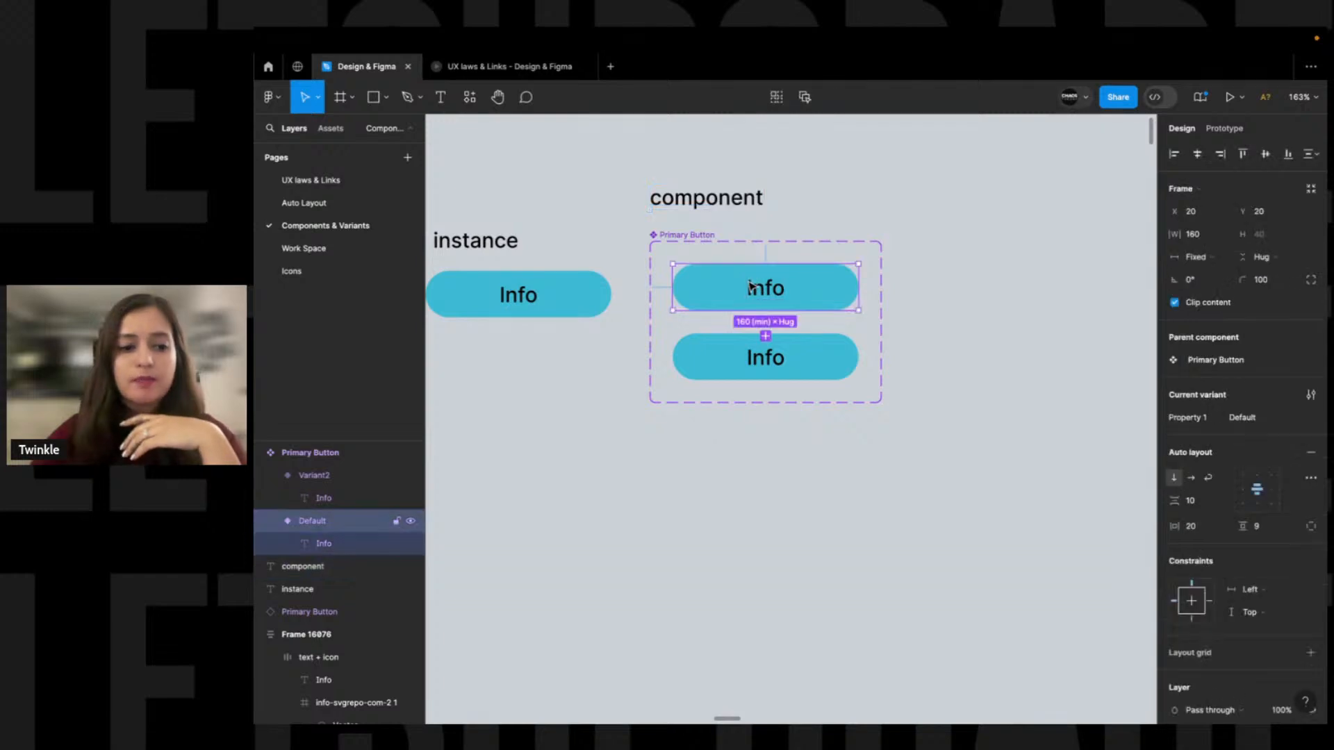
pyautogui.click(762, 360)
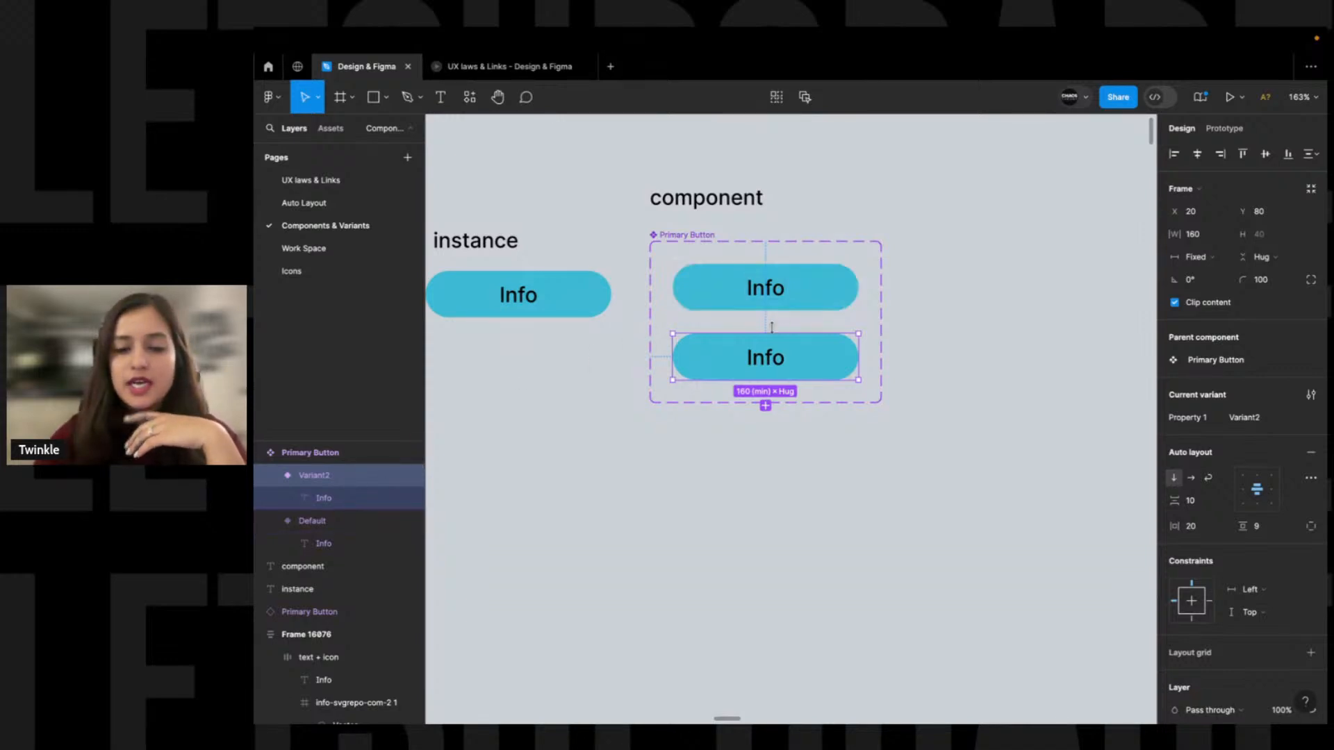
pyautogui.click(1274, 421)
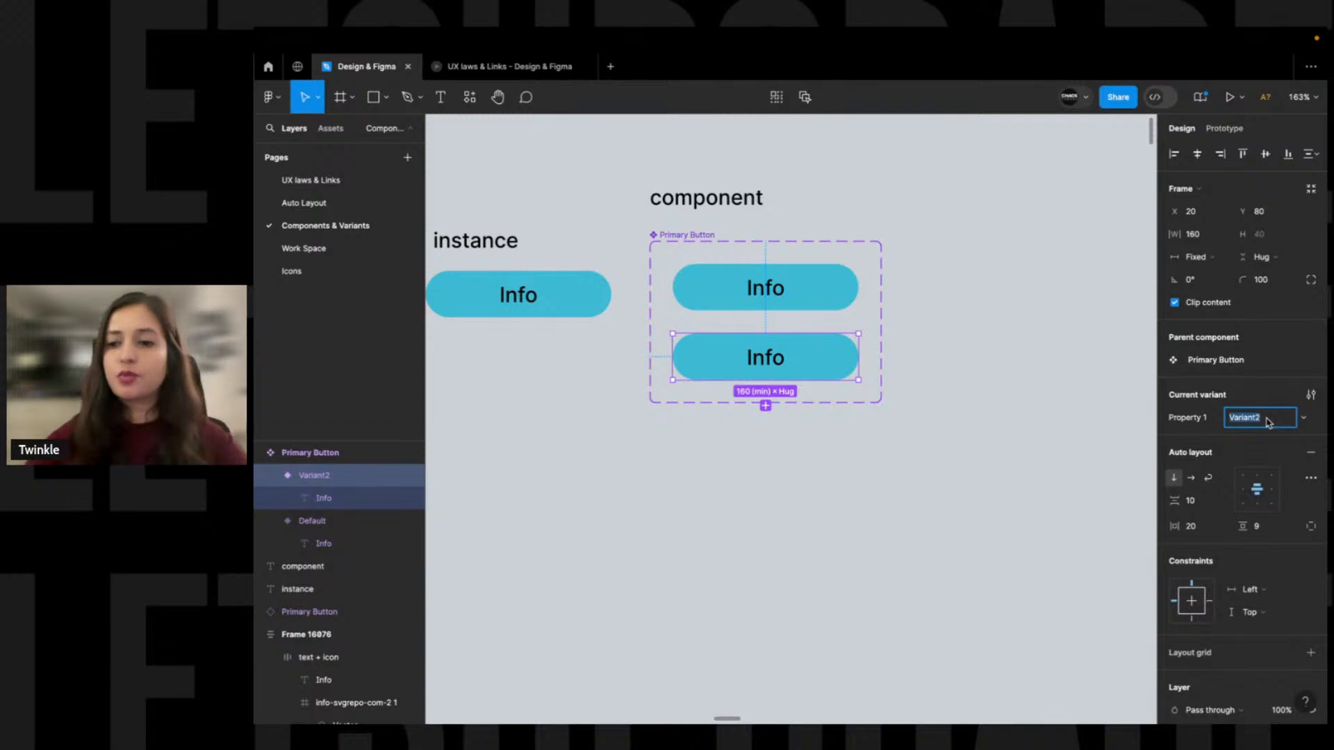
pyautogui.write('O')
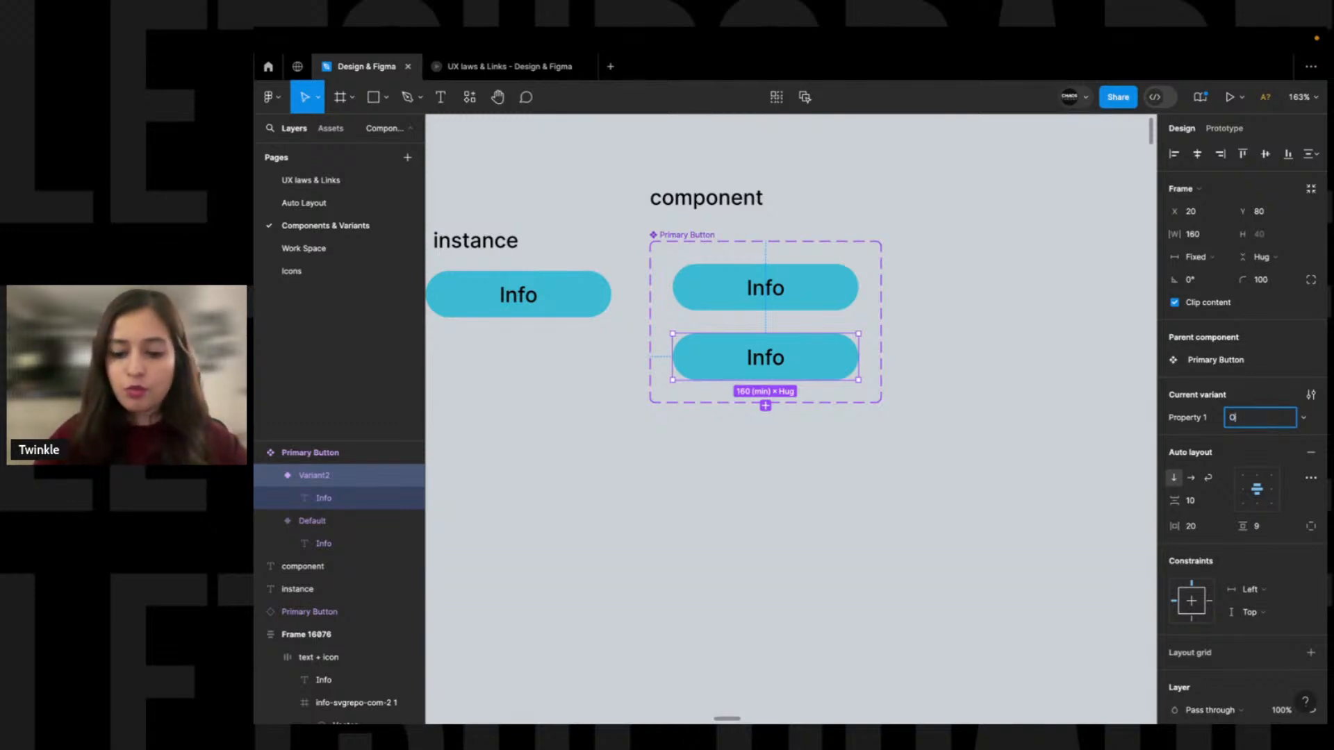
pyautogui.write('n hover')
pyautogui.press('Return')
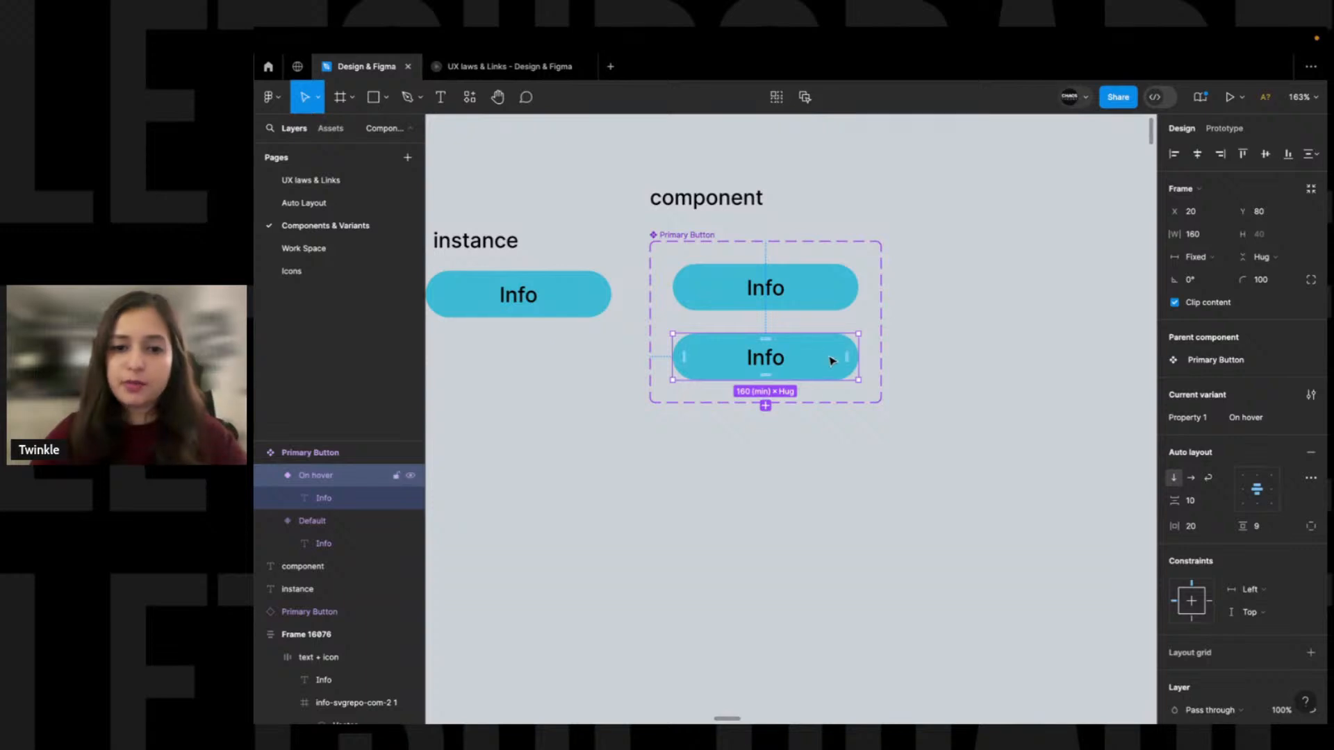
# Change the On hover variant's fill to the golden yellow E3AF2C
pyautogui.scroll(-1, 833, 320)
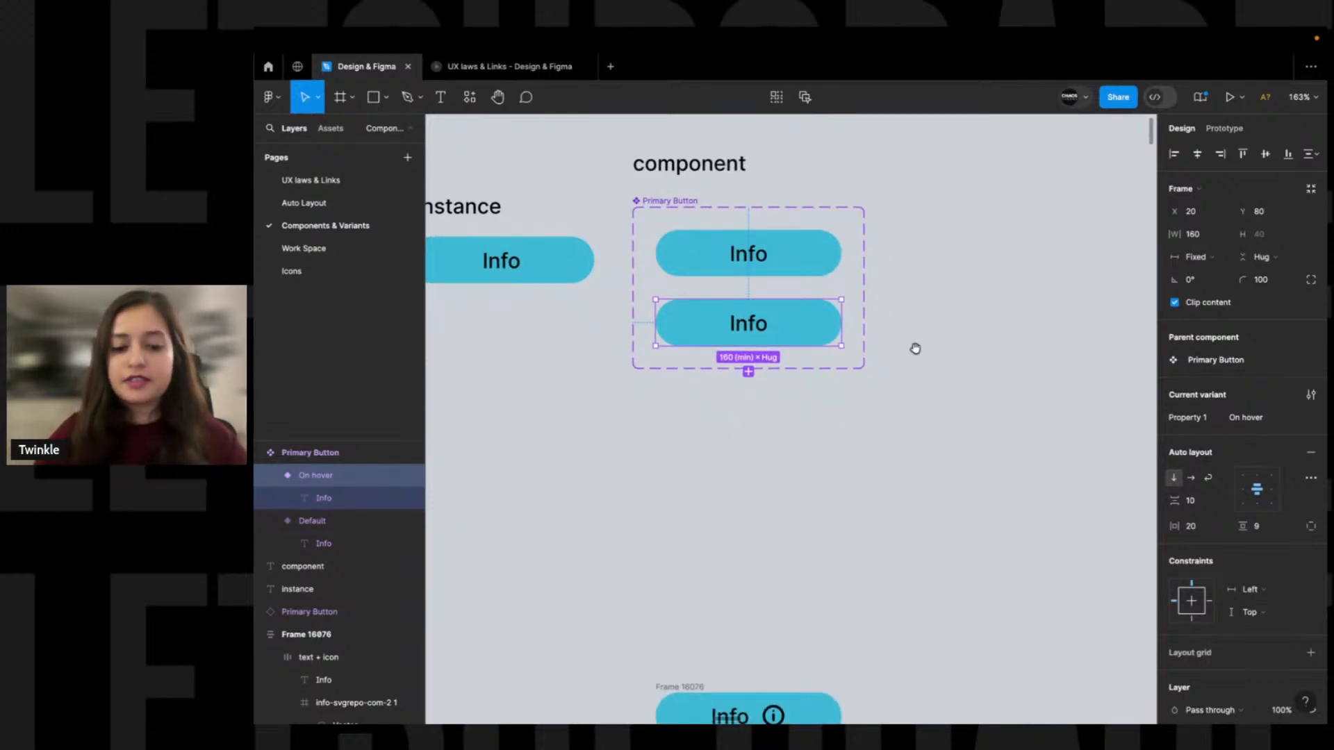
pyautogui.scroll(1, 917, 347)
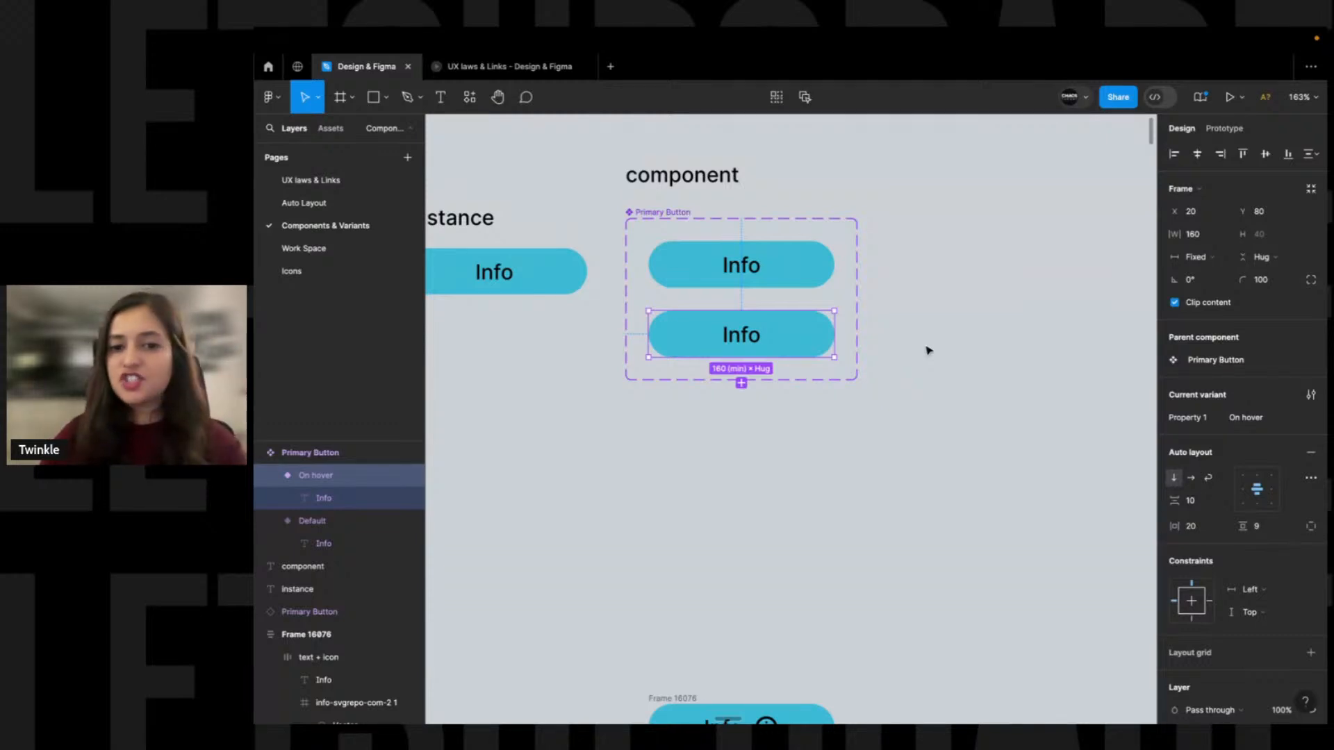
pyautogui.scroll(-4, 1237, 368)
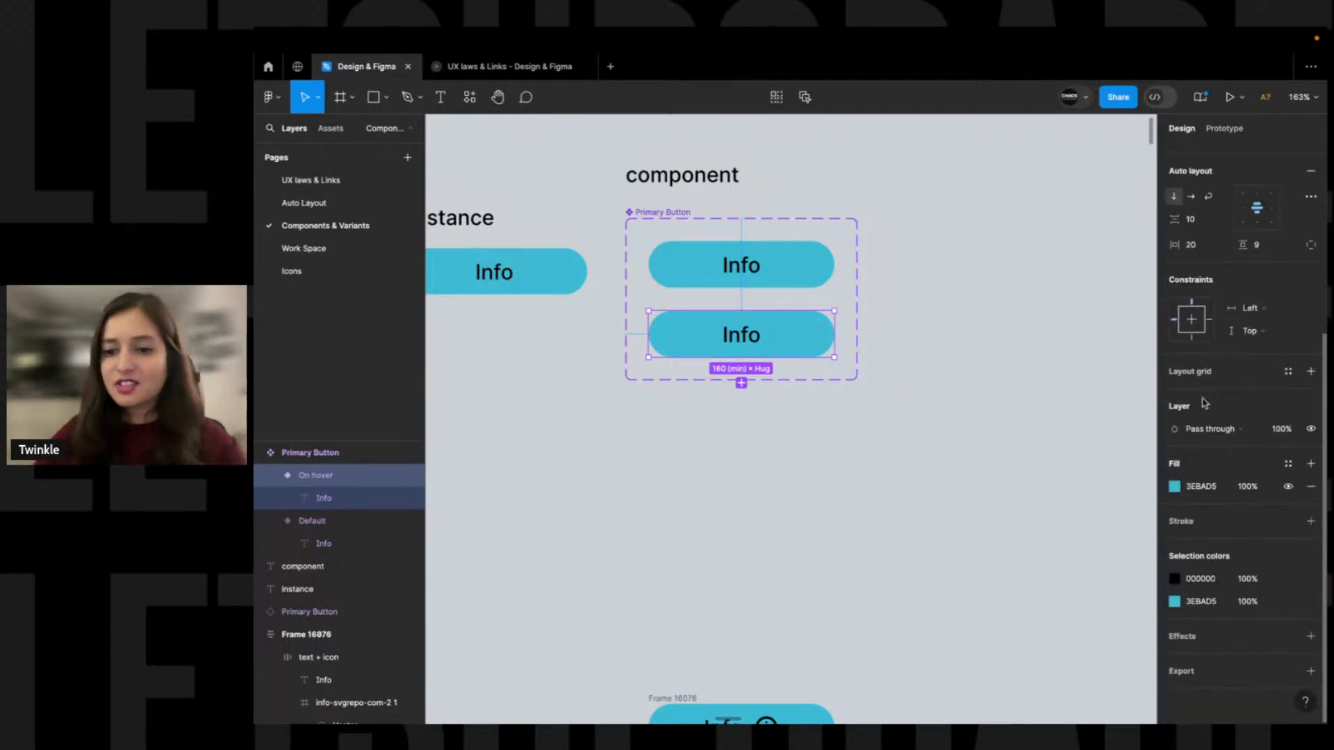
pyautogui.click(1174, 486)
pyautogui.moveTo(1050, 546); pyautogui.dragTo(1041, 546)
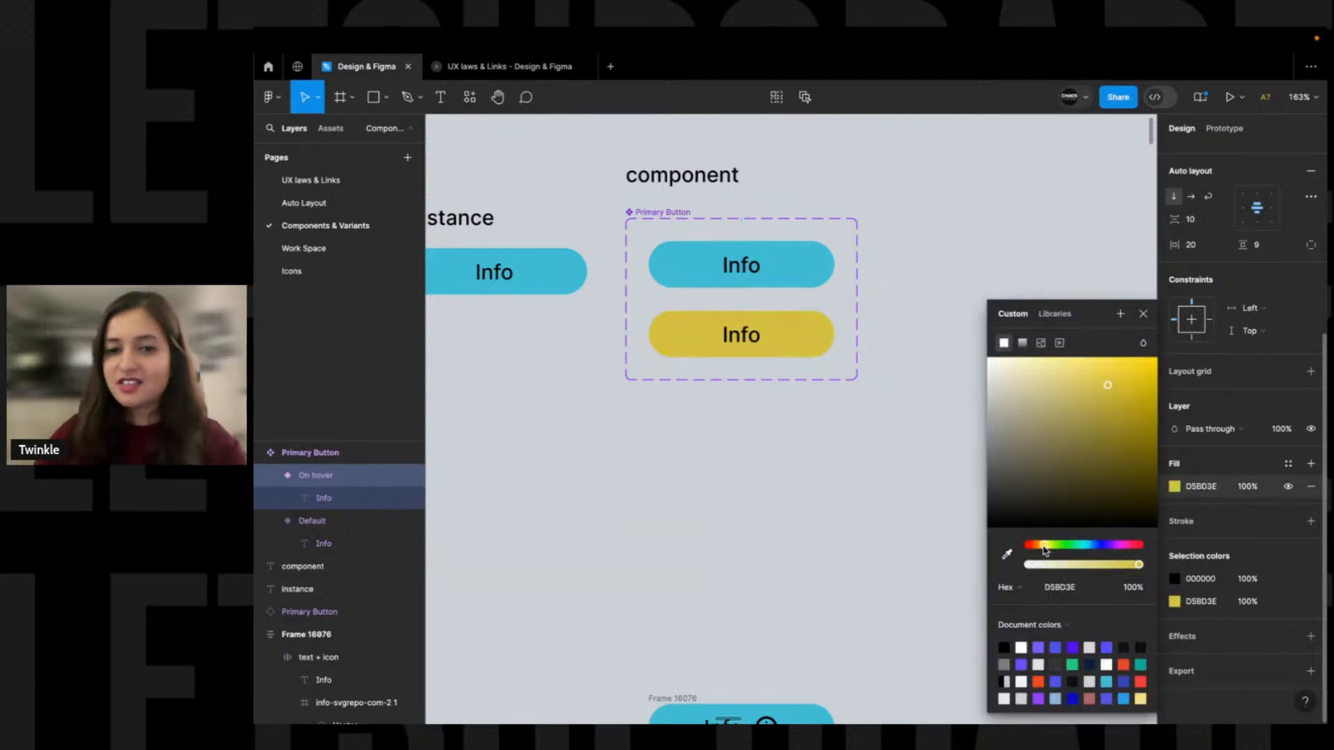
pyautogui.moveTo(1122, 381); pyautogui.dragTo(1125, 375)
pyautogui.click(1247, 515)
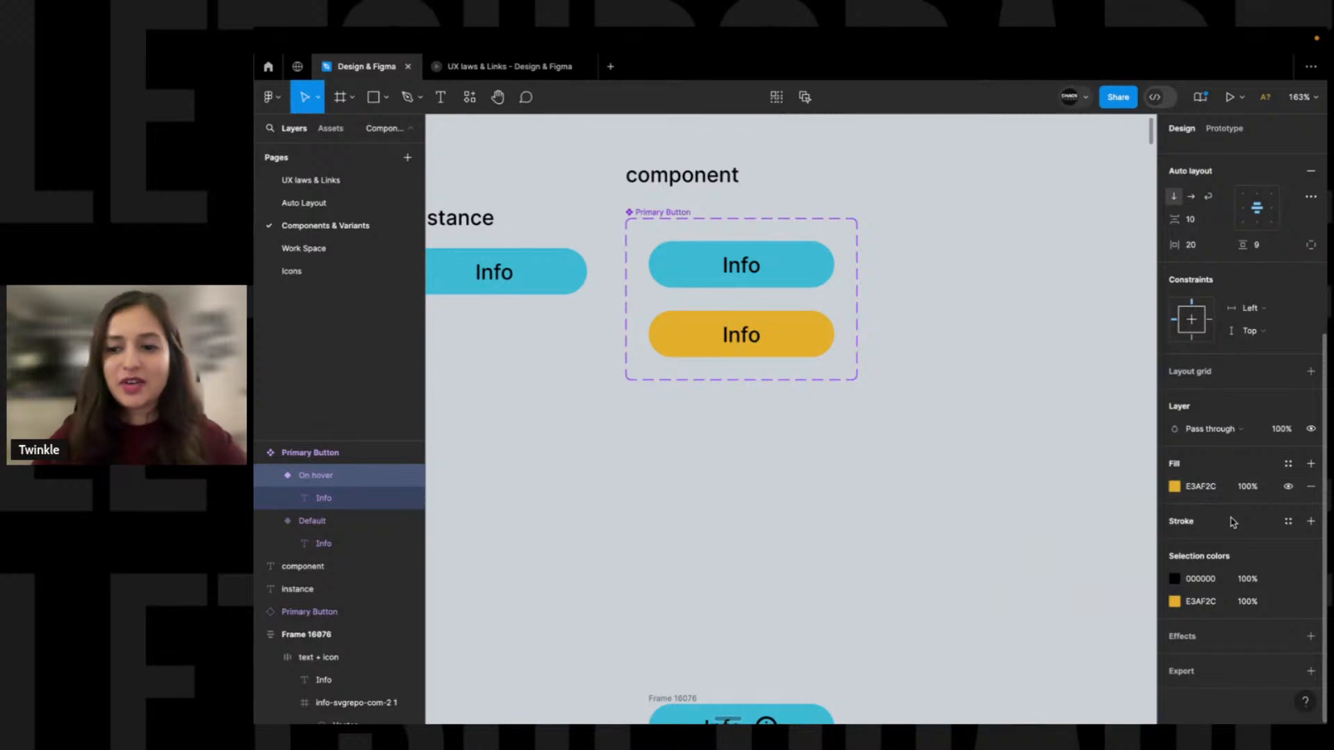
# Add a black bottom-only inside stroke with weight 3 to the On hover variant
pyautogui.click(1250, 525)
pyautogui.click(1287, 567)
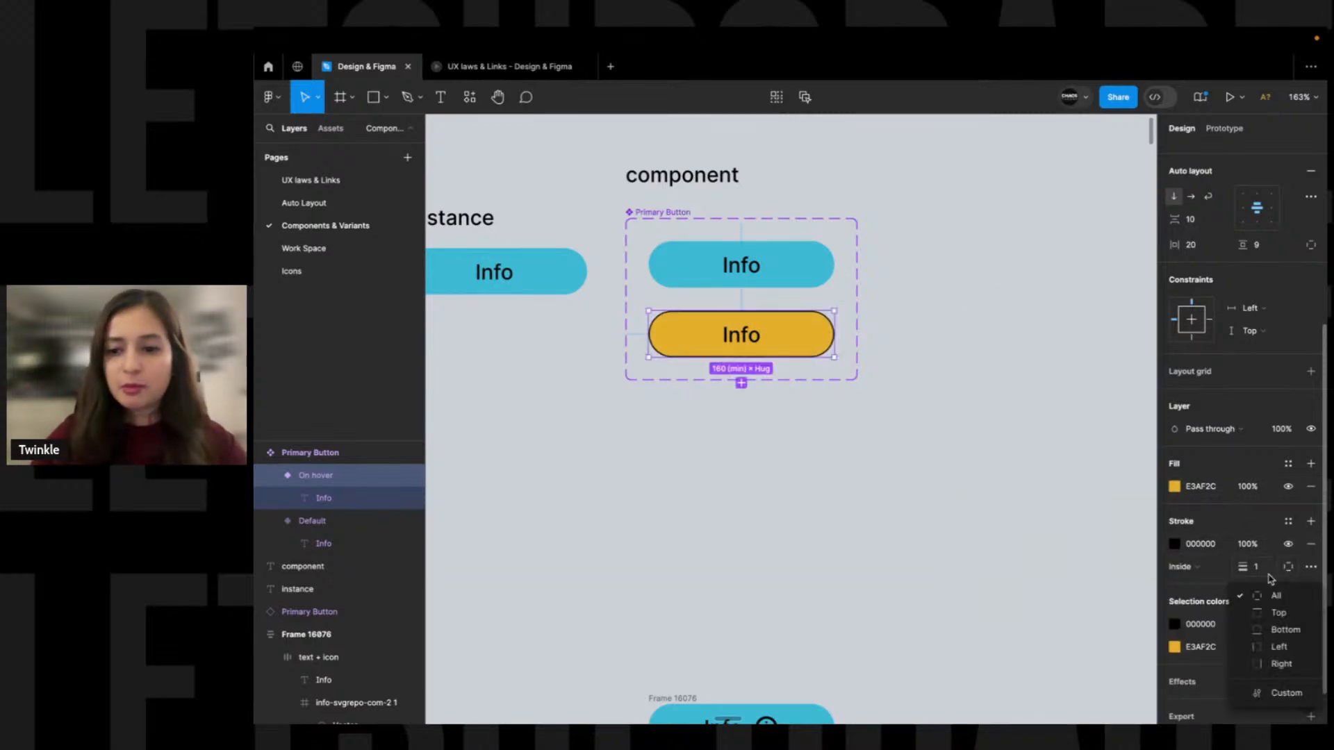
pyautogui.click(1282, 629)
pyautogui.click(1256, 567)
pyautogui.press('Up')
pyautogui.press('Up')
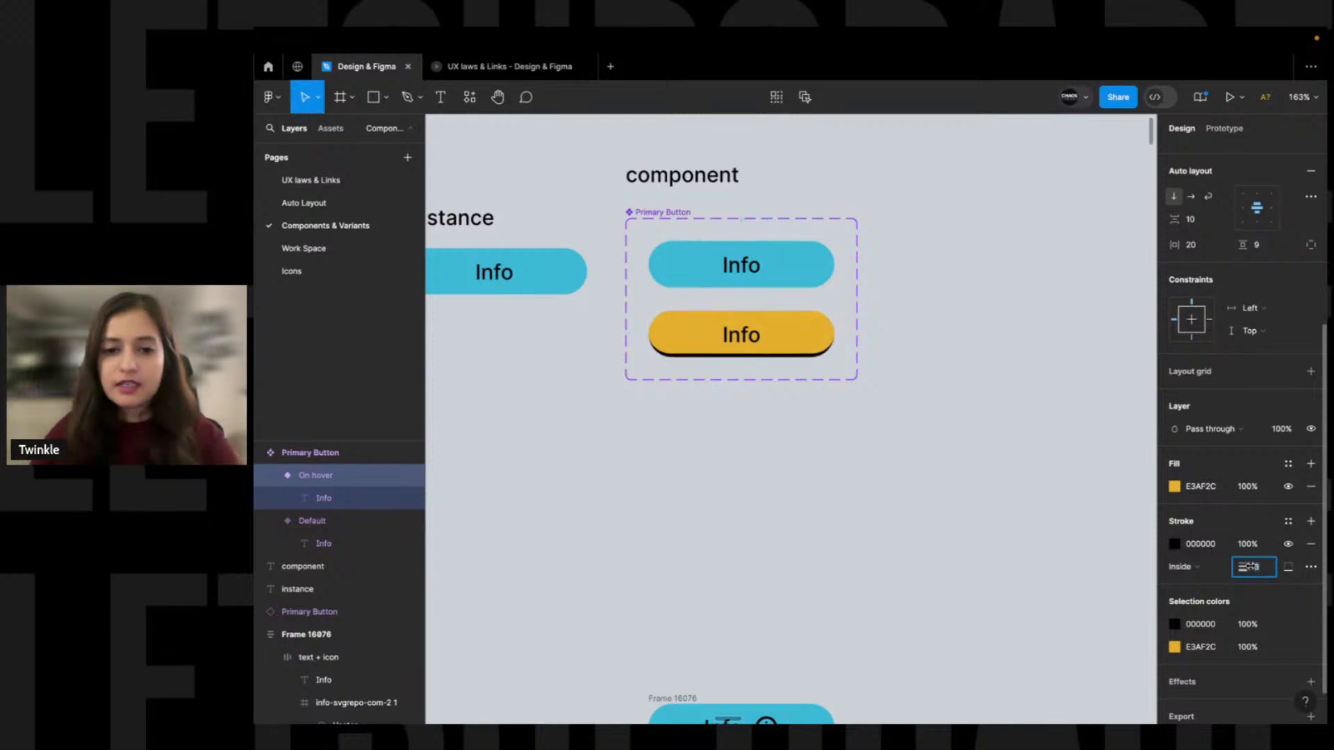
pyautogui.click(955, 334)
pyautogui.hscroll(2, 891, 280)
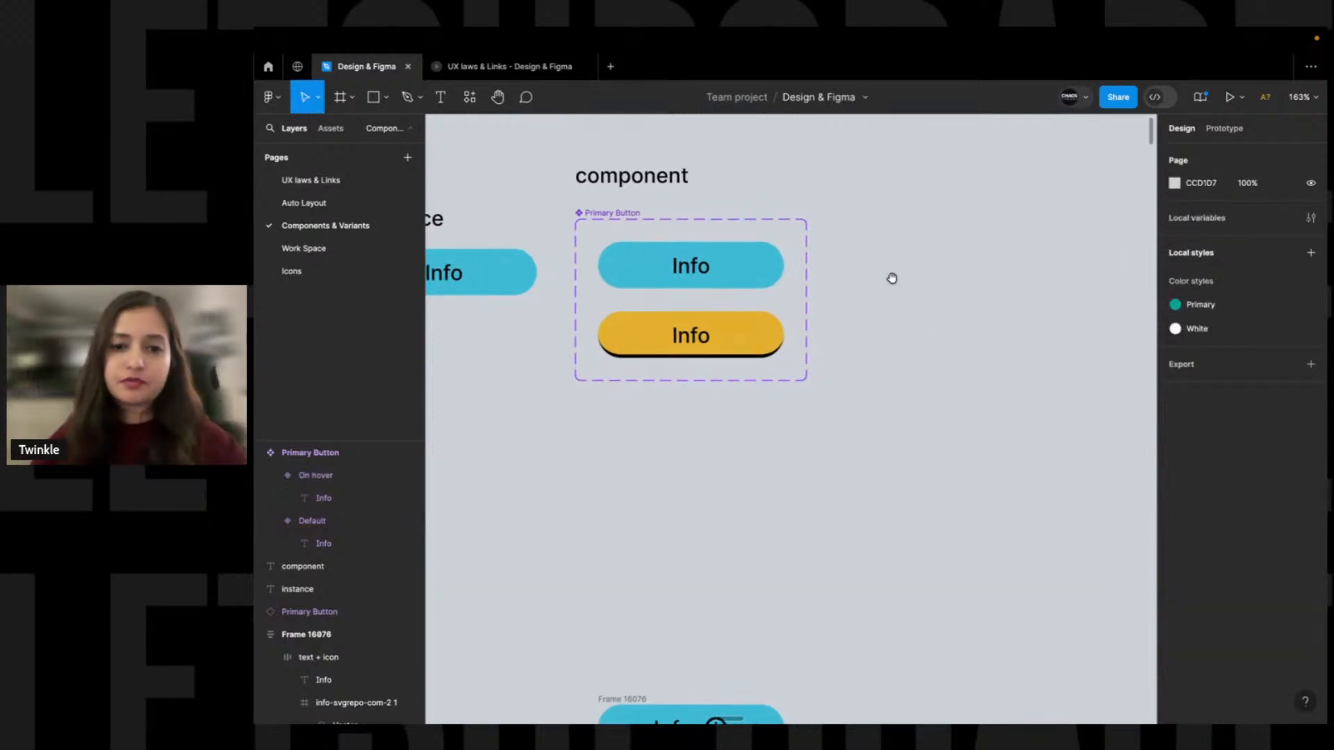
# Add a third variant to the Primary Button set and set its Property 1 to "Disabled"
pyautogui.click(705, 339)
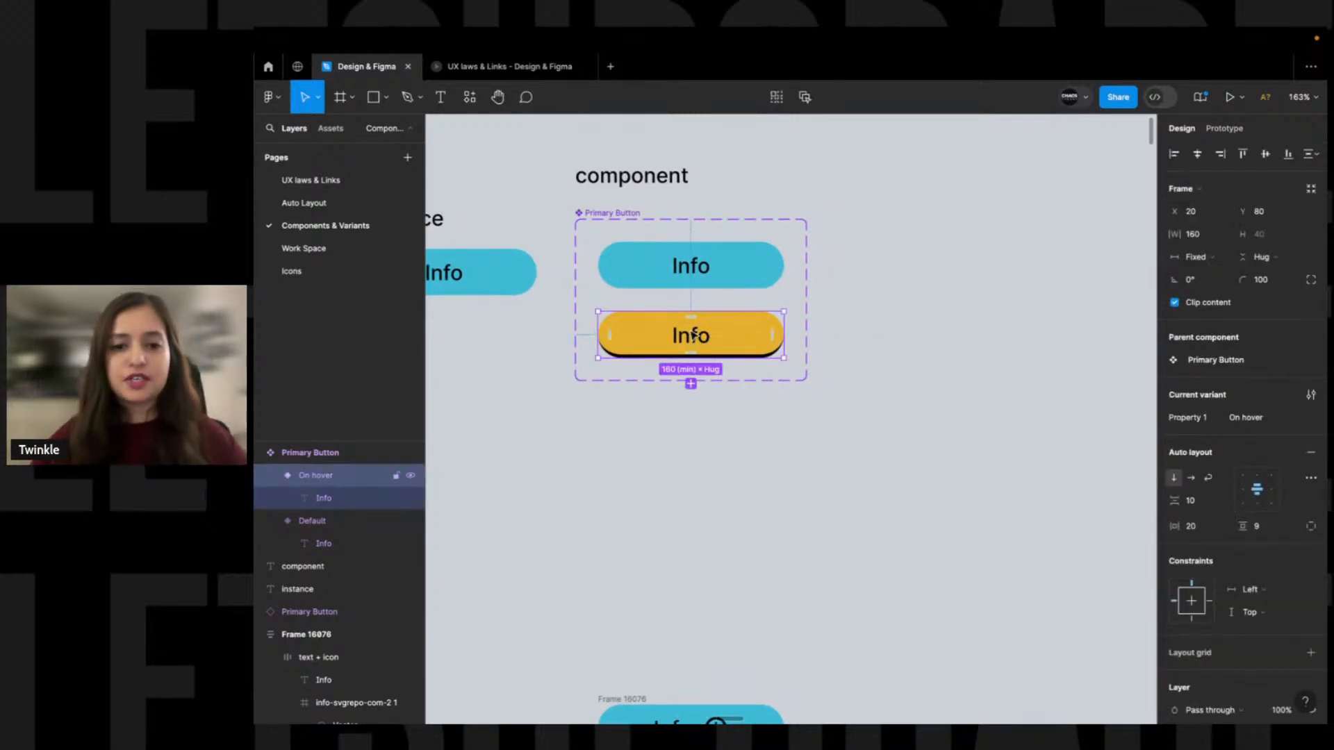
pyautogui.hscroll(-2, 724, 300)
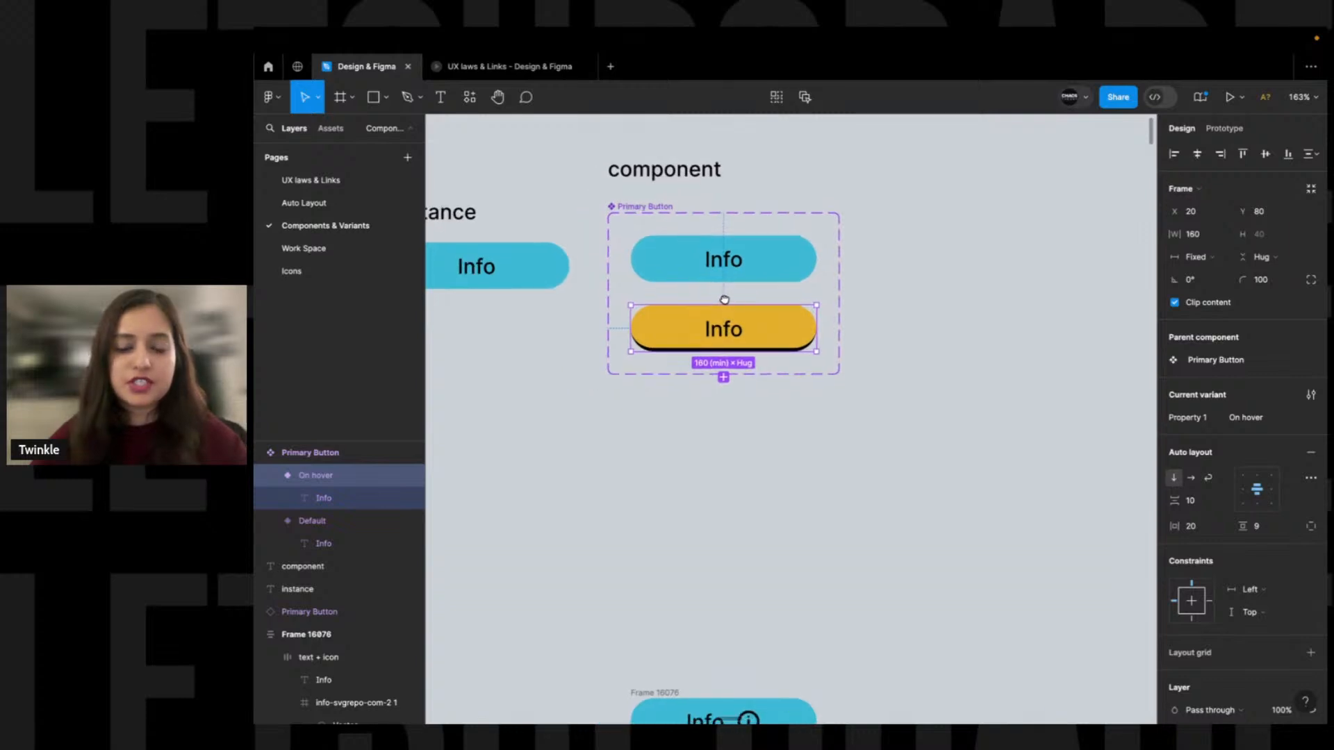
pyautogui.click(746, 264)
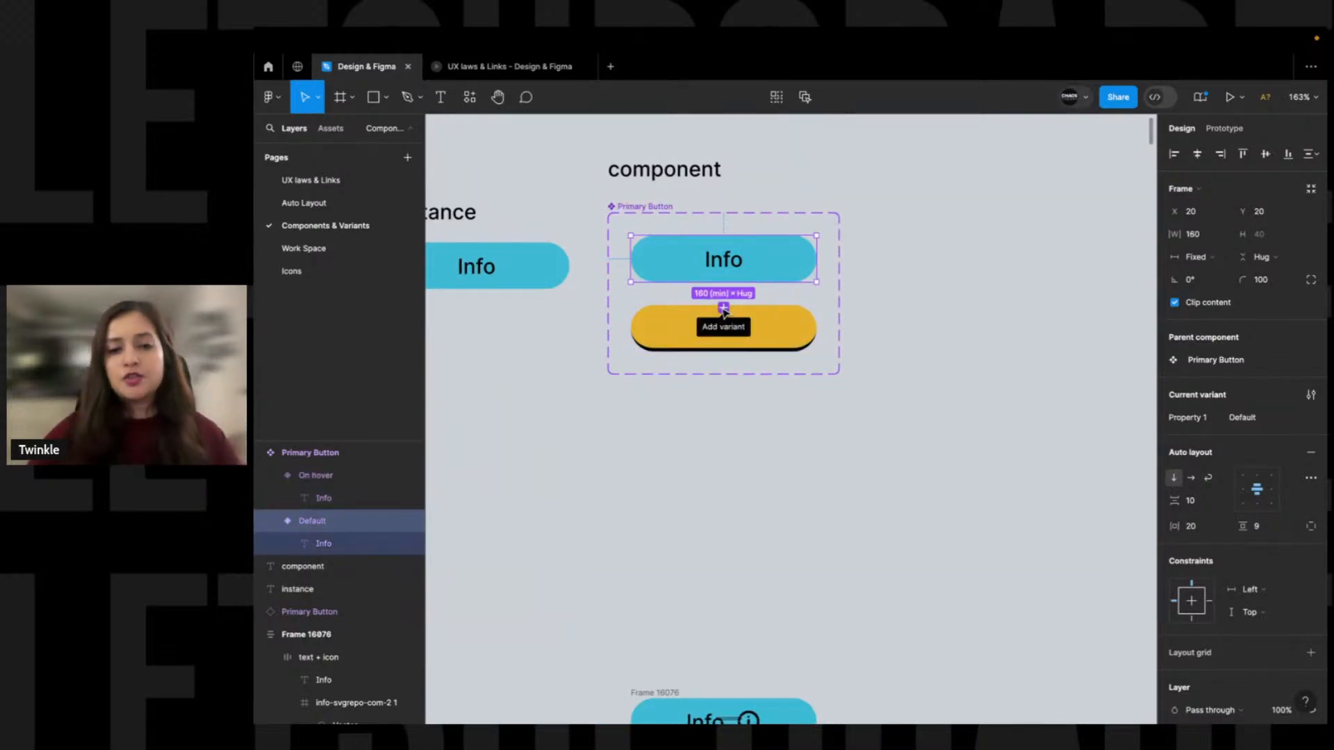
pyautogui.click(723, 308)
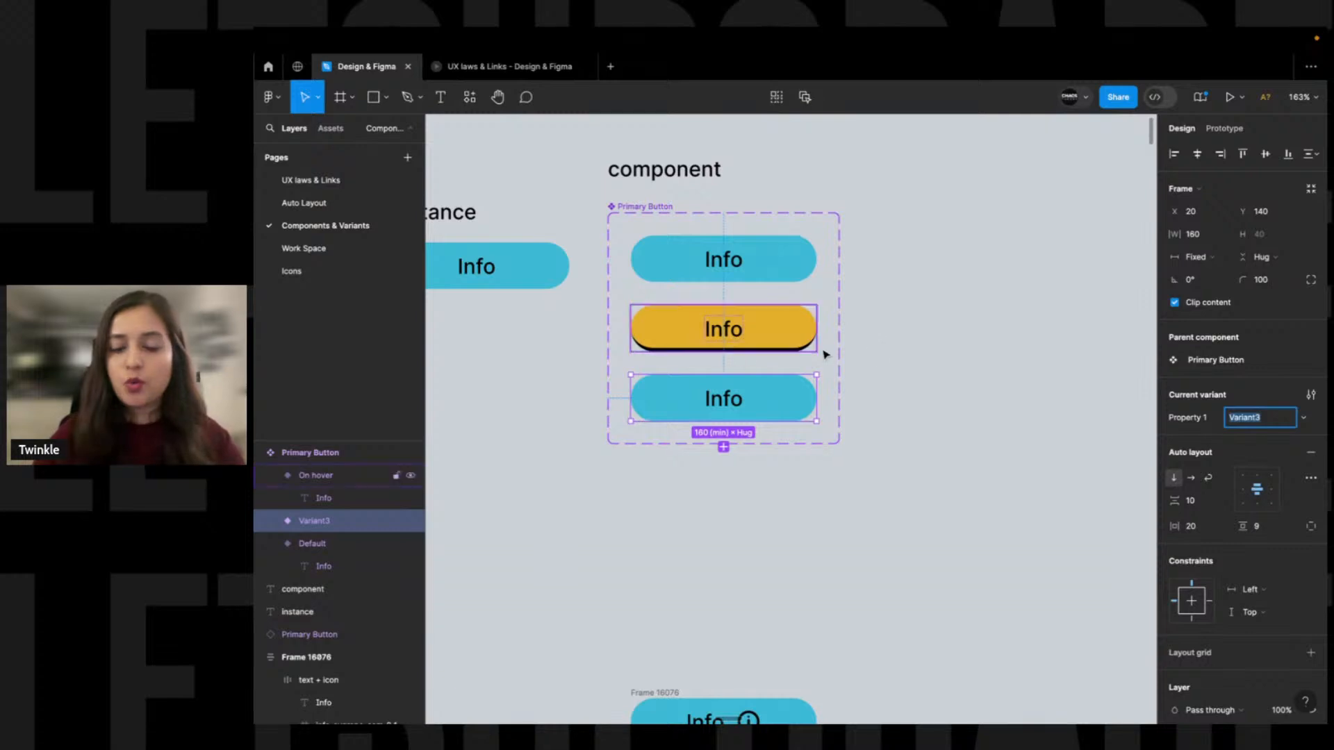
pyautogui.write('Disa')
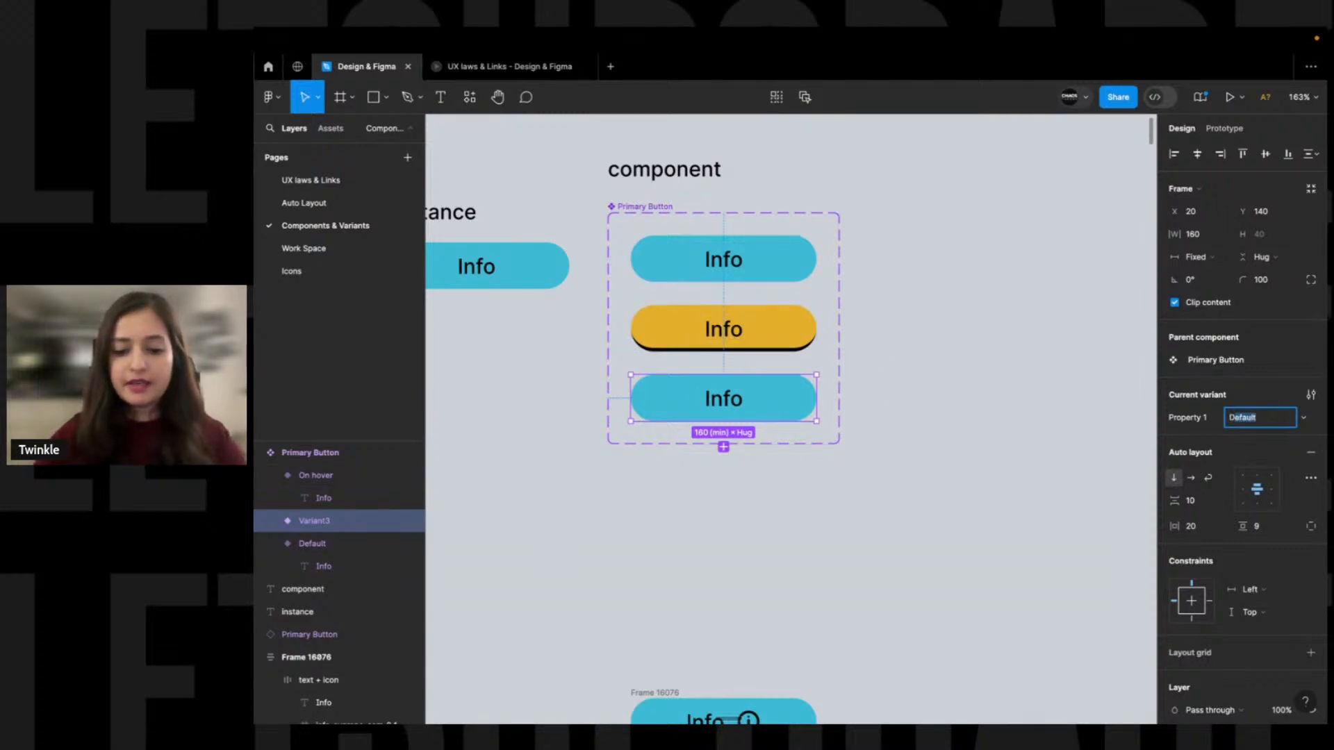
pyautogui.write('bled')
pyautogui.press('Return')
pyautogui.click(908, 366)
# Change the Disabled variant's fill to the grey 959595
pyautogui.click(768, 396)
pyautogui.scroll(-4, 1204, 535)
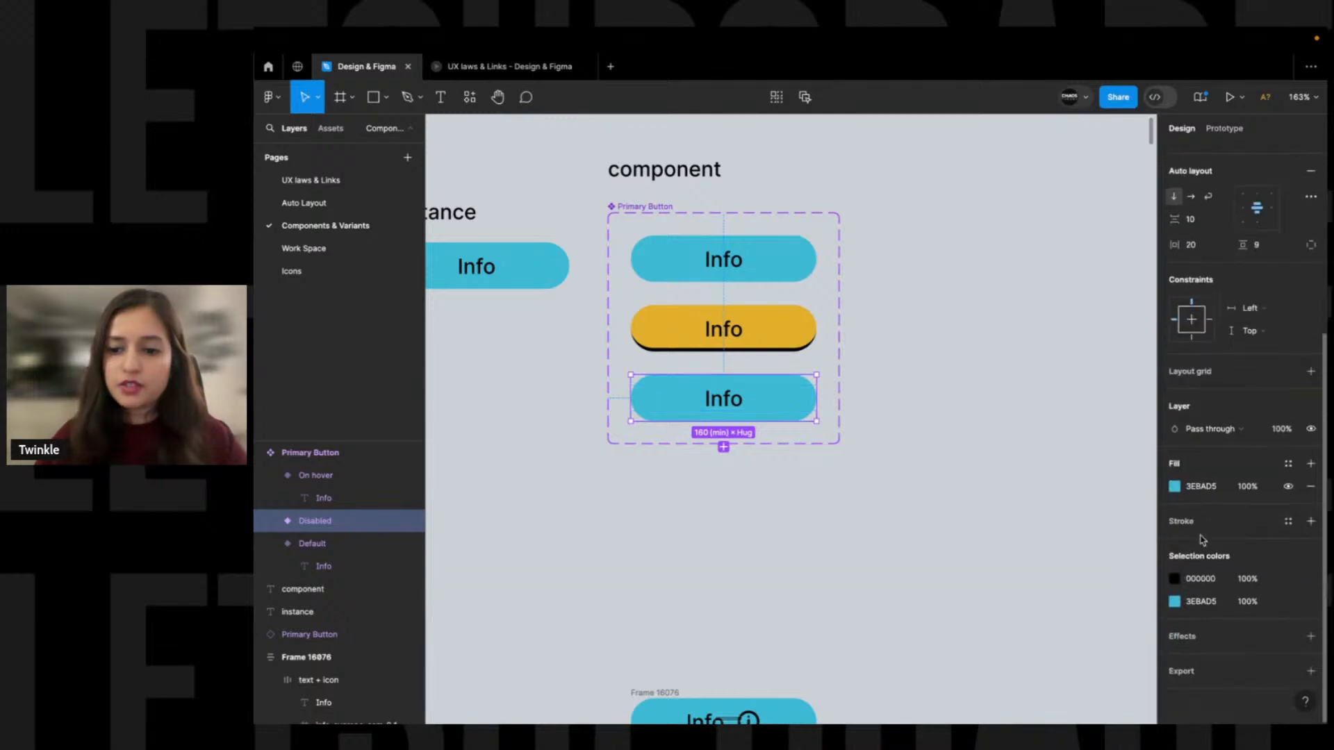
pyautogui.click(1172, 482)
pyautogui.moveTo(1010, 406); pyautogui.dragTo(976, 436)
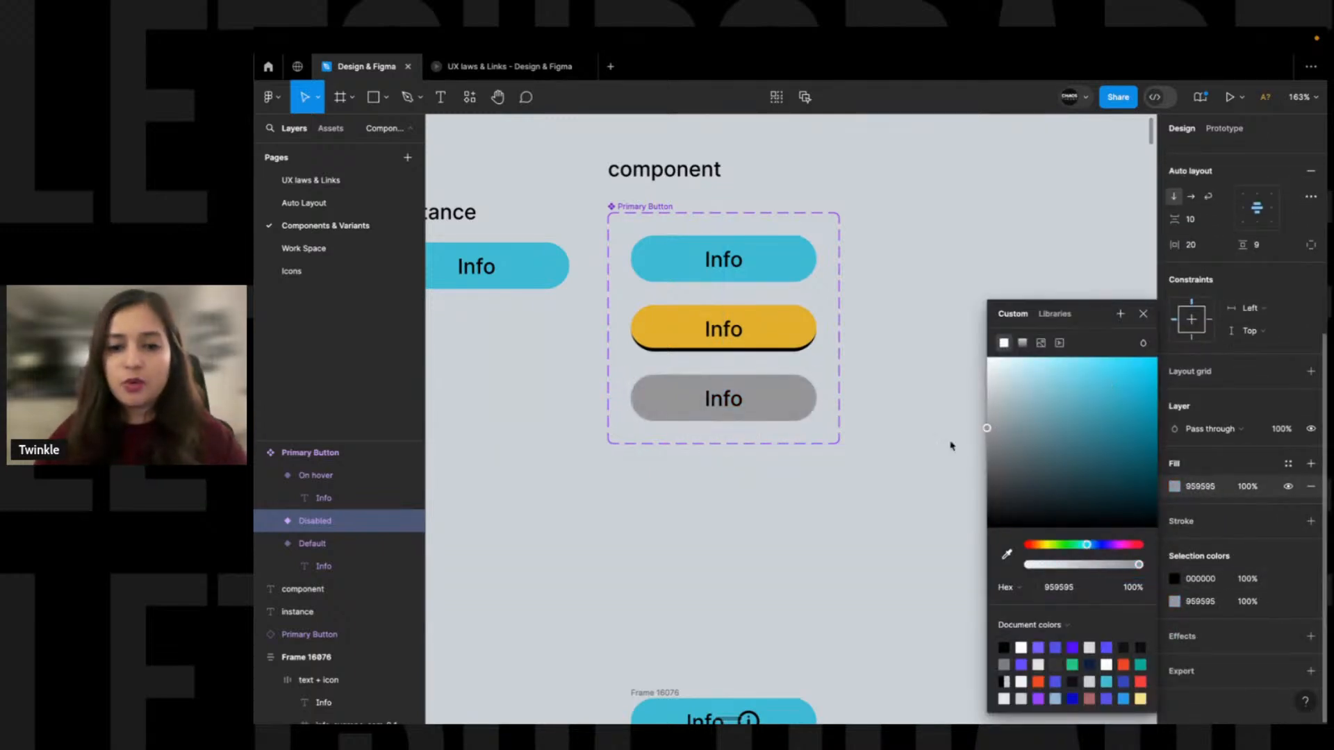
pyautogui.click(723, 398)
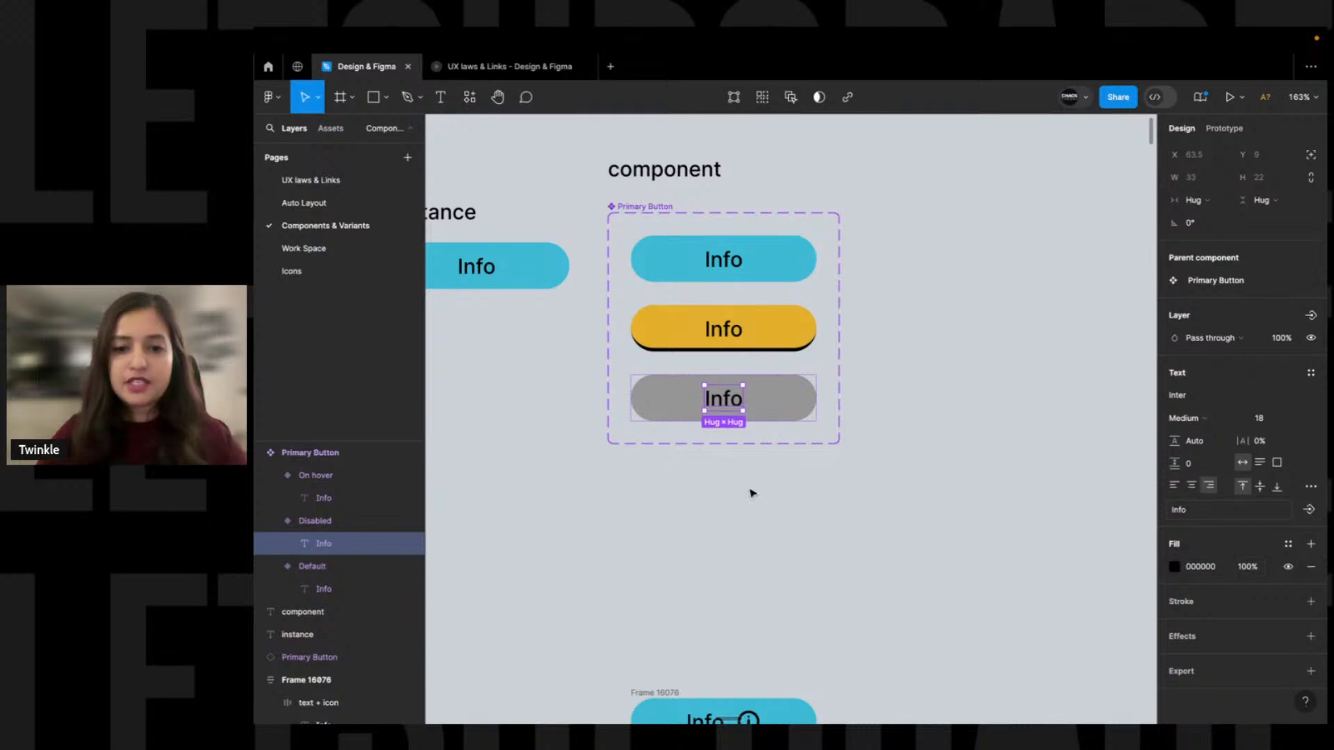
pyautogui.click(824, 532)
pyautogui.moveTo(784, 522); pyautogui.dragTo(783, 533)
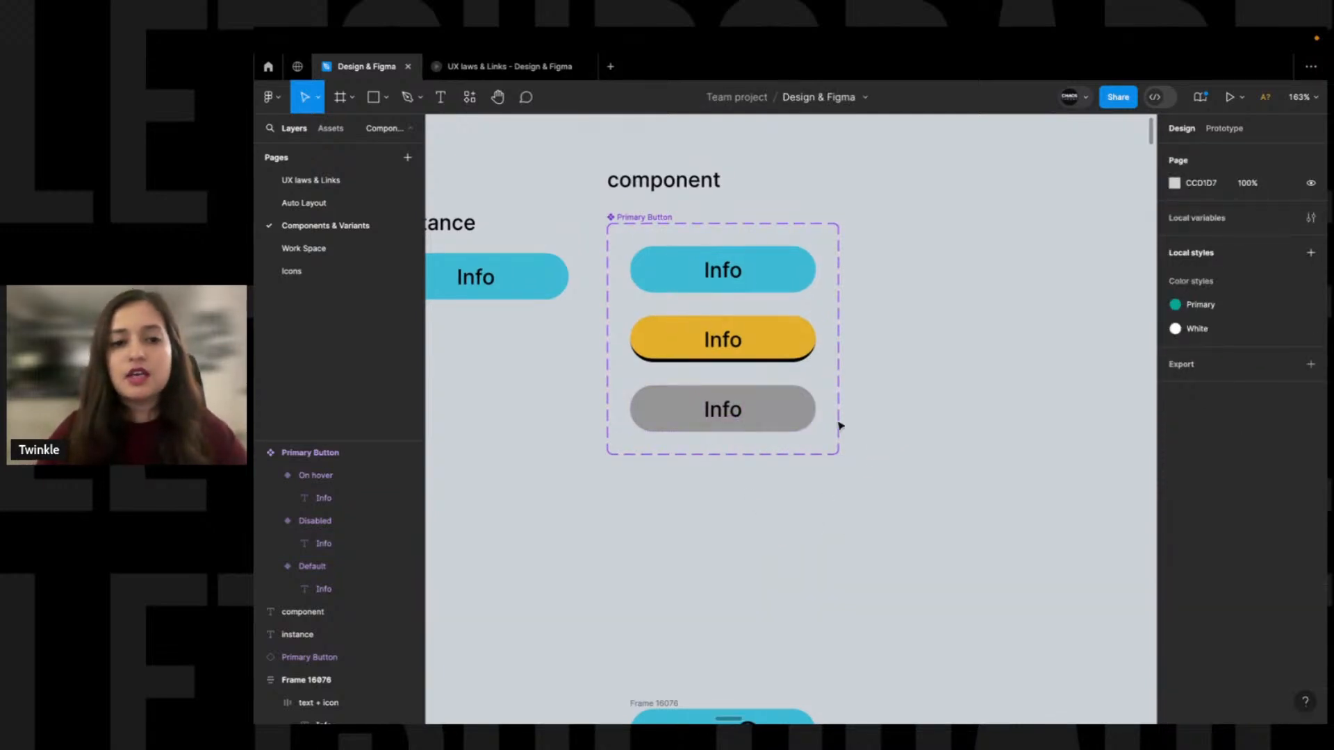
# Examine the Sign Up button variants in the creating components example and compare them with the On hover variant and its label
pyautogui.scroll(-8, 884, 424)
pyautogui.moveTo(612, 392); pyautogui.dragTo(810, 496)
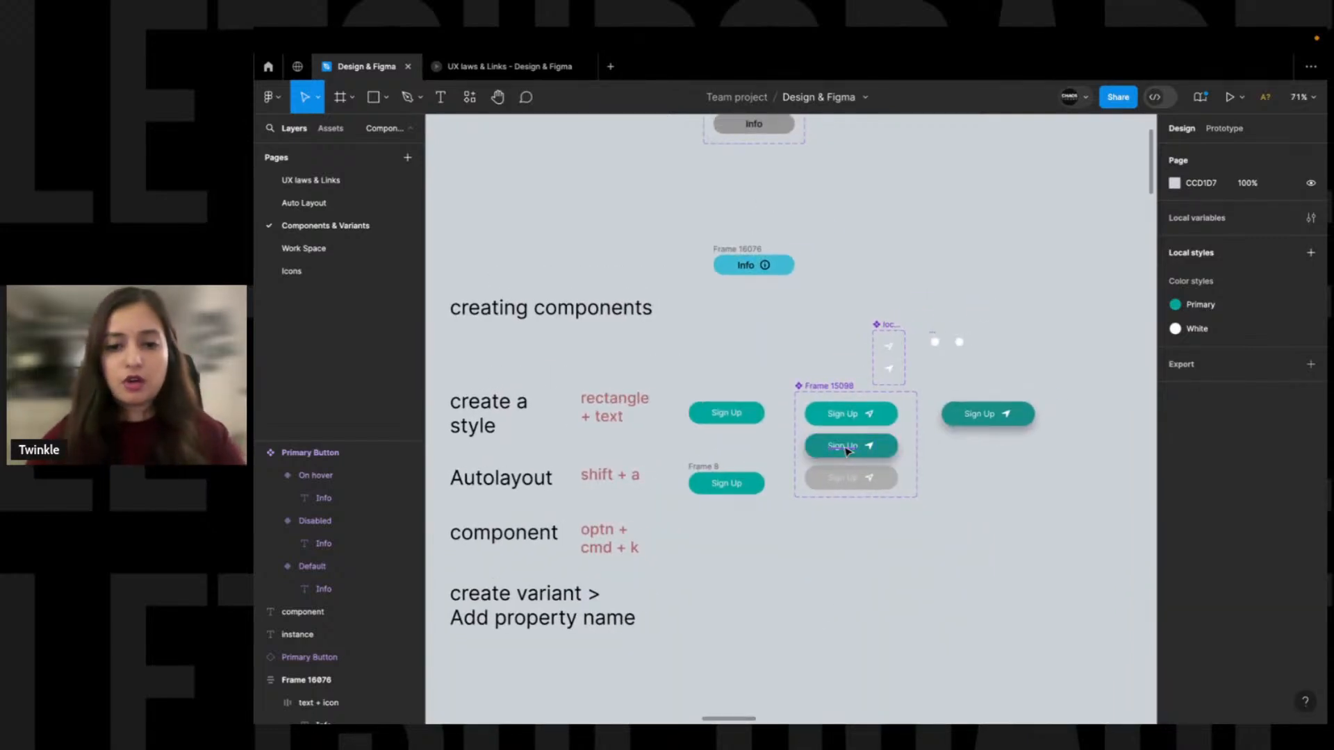
pyautogui.doubleClick(844, 449)
pyautogui.click(842, 255)
pyautogui.moveTo(830, 265); pyautogui.dragTo(886, 395)
pyautogui.scroll(10, 820, 246)
pyautogui.click(776, 332)
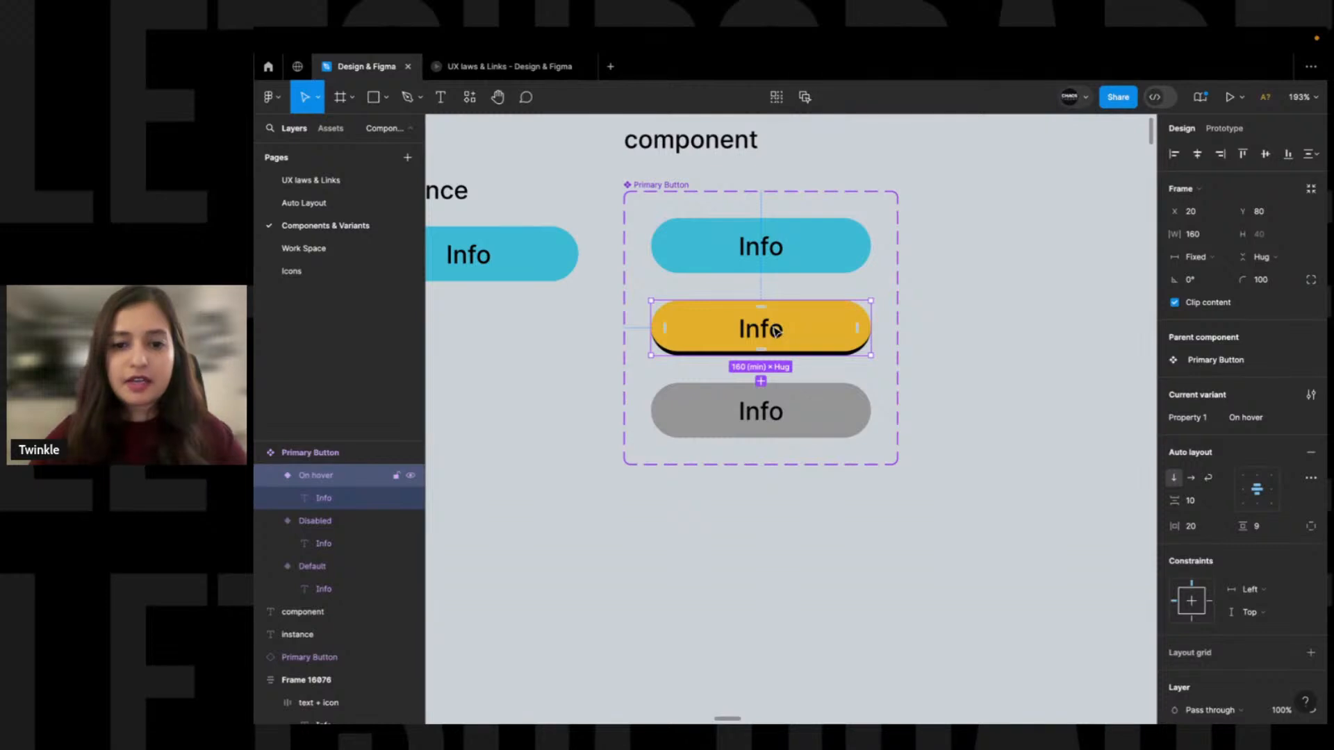
pyautogui.doubleClick(774, 332)
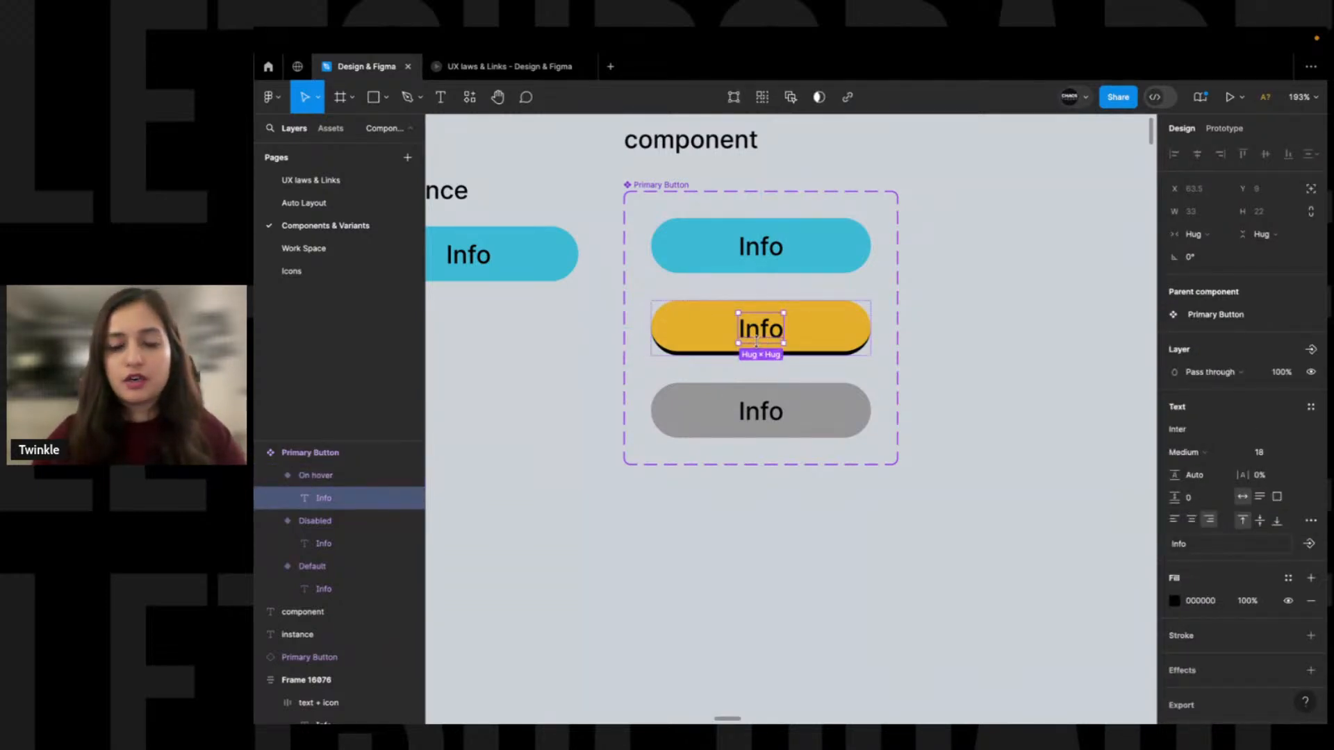
pyautogui.click(1004, 389)
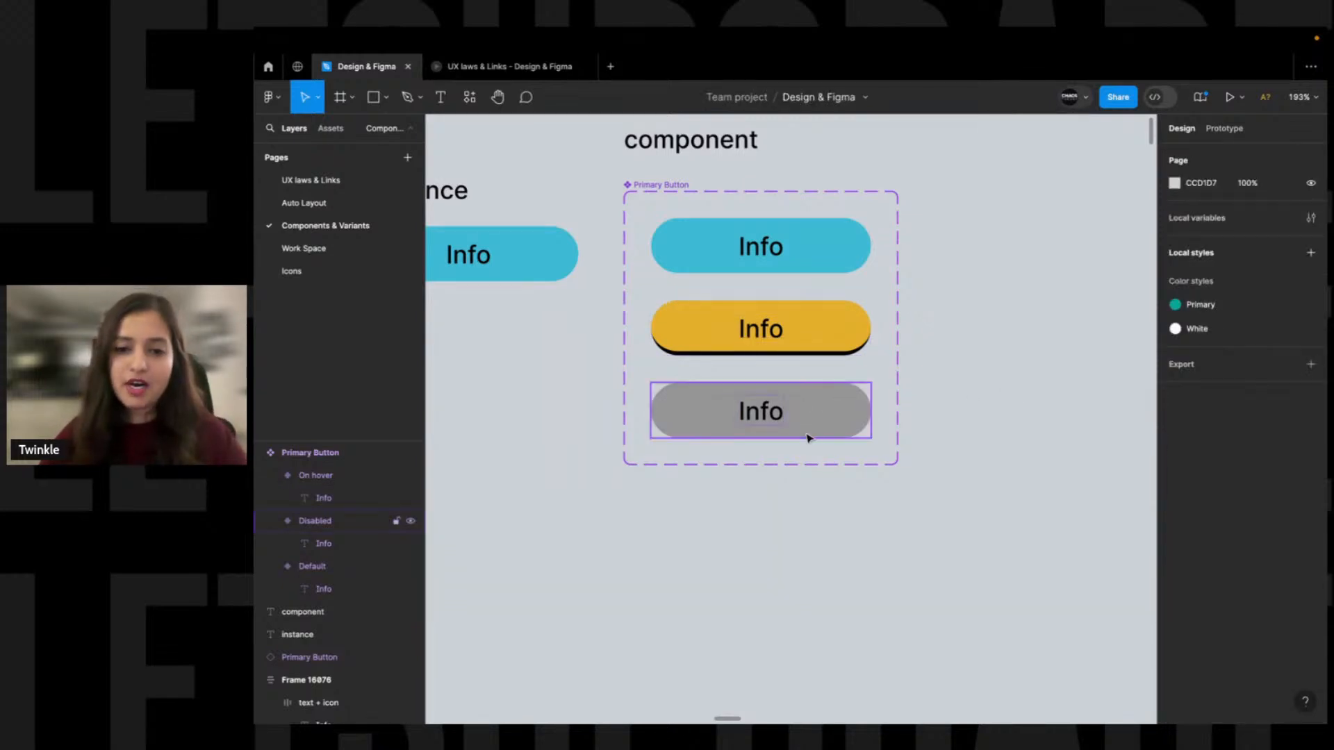
# Recolour the Disabled variant's Info label to a light grey slightly paler than the button's fill
pyautogui.click(762, 414)
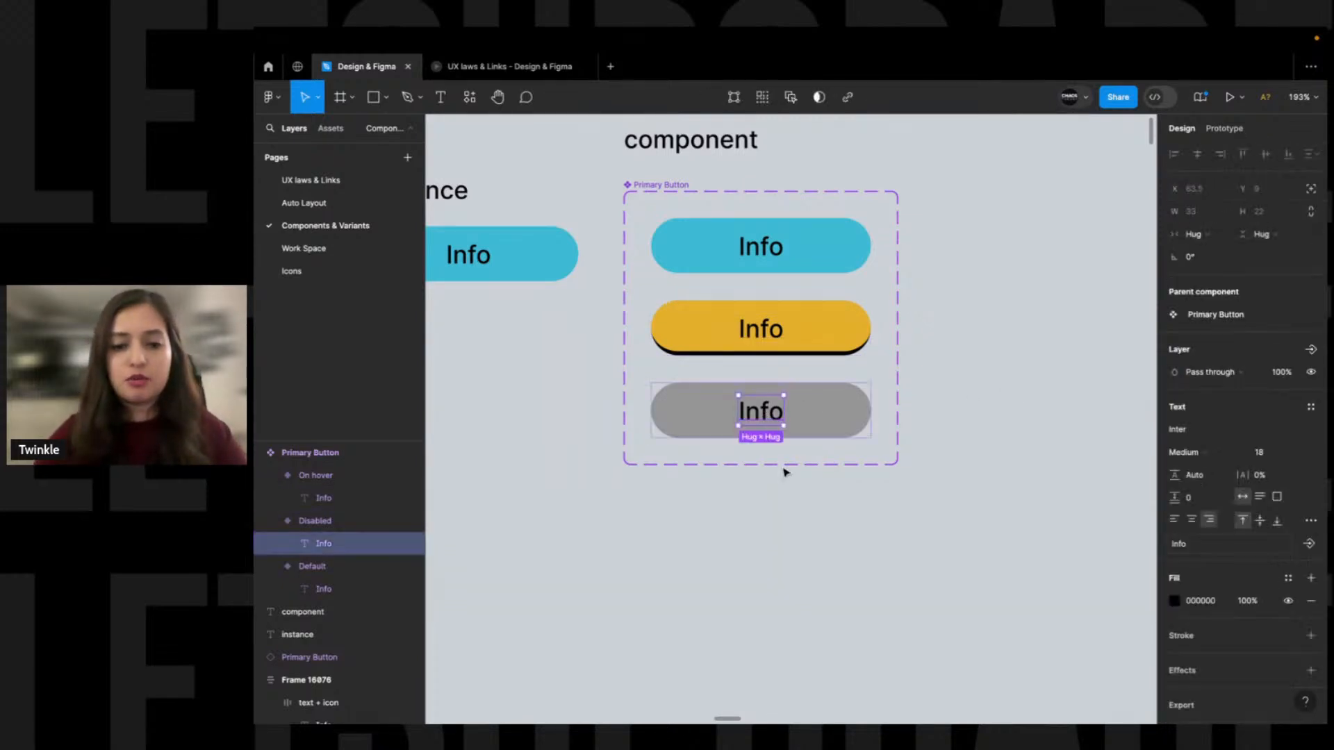
pyautogui.press('Escape')
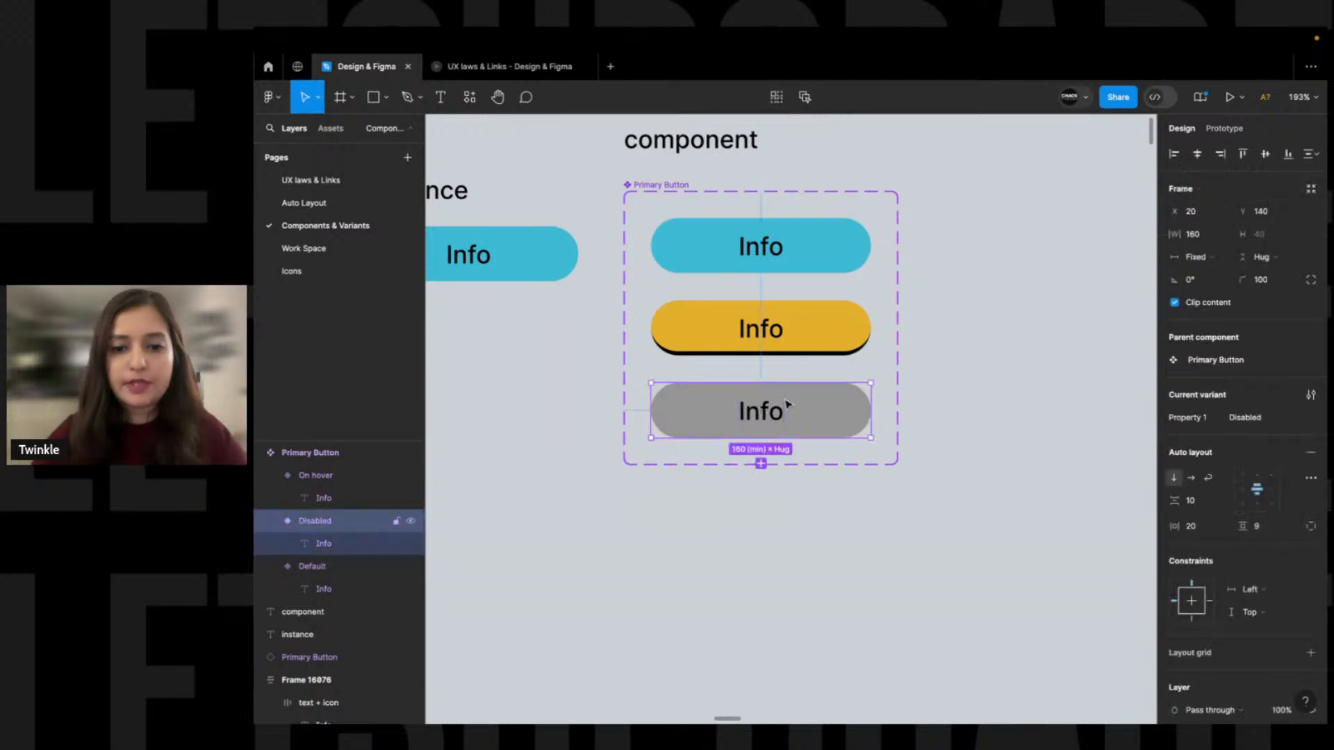
pyautogui.click(741, 562)
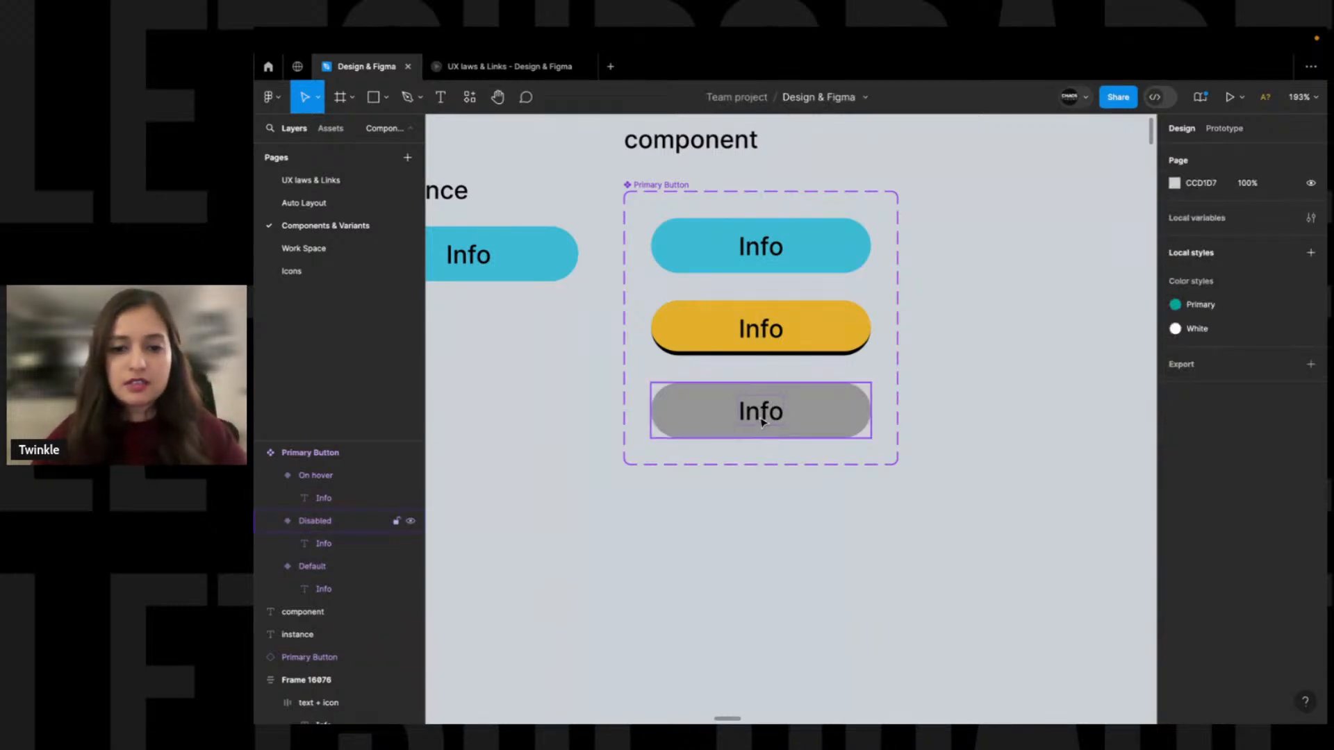
pyautogui.click(759, 414)
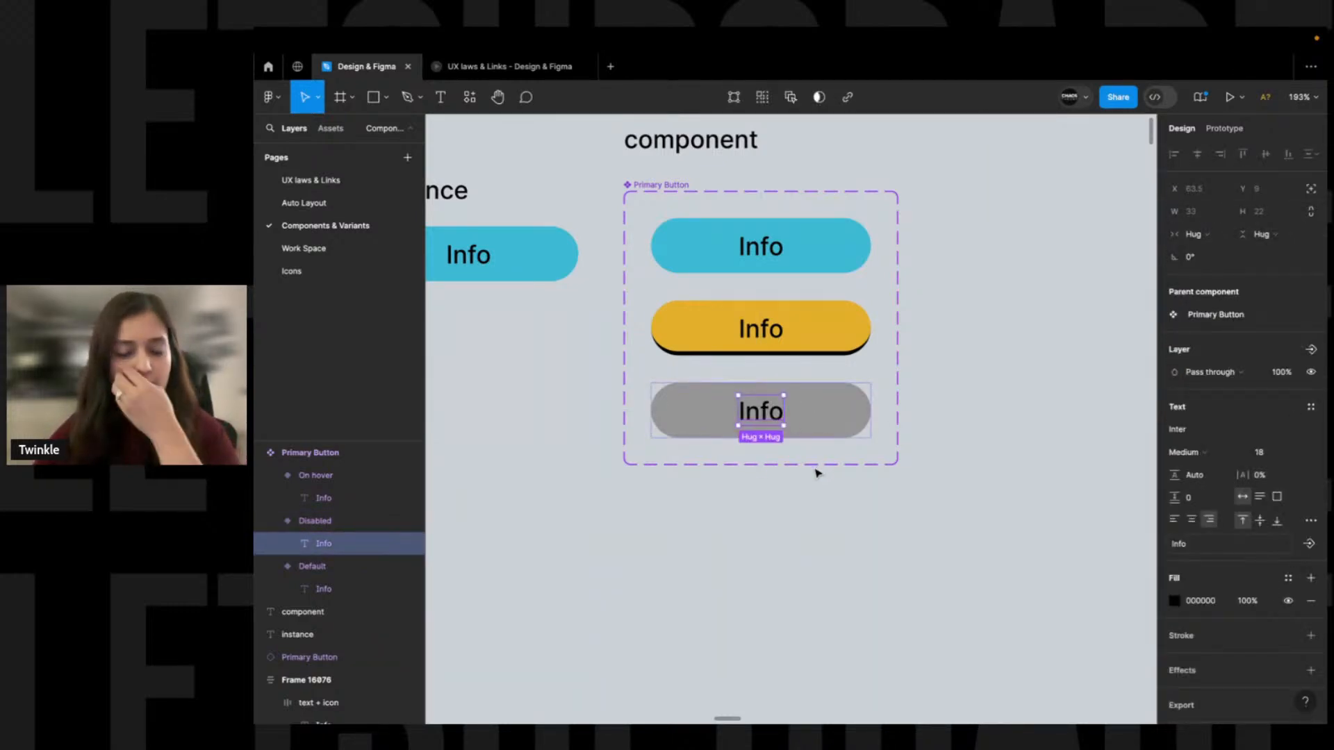
pyautogui.click(1175, 601)
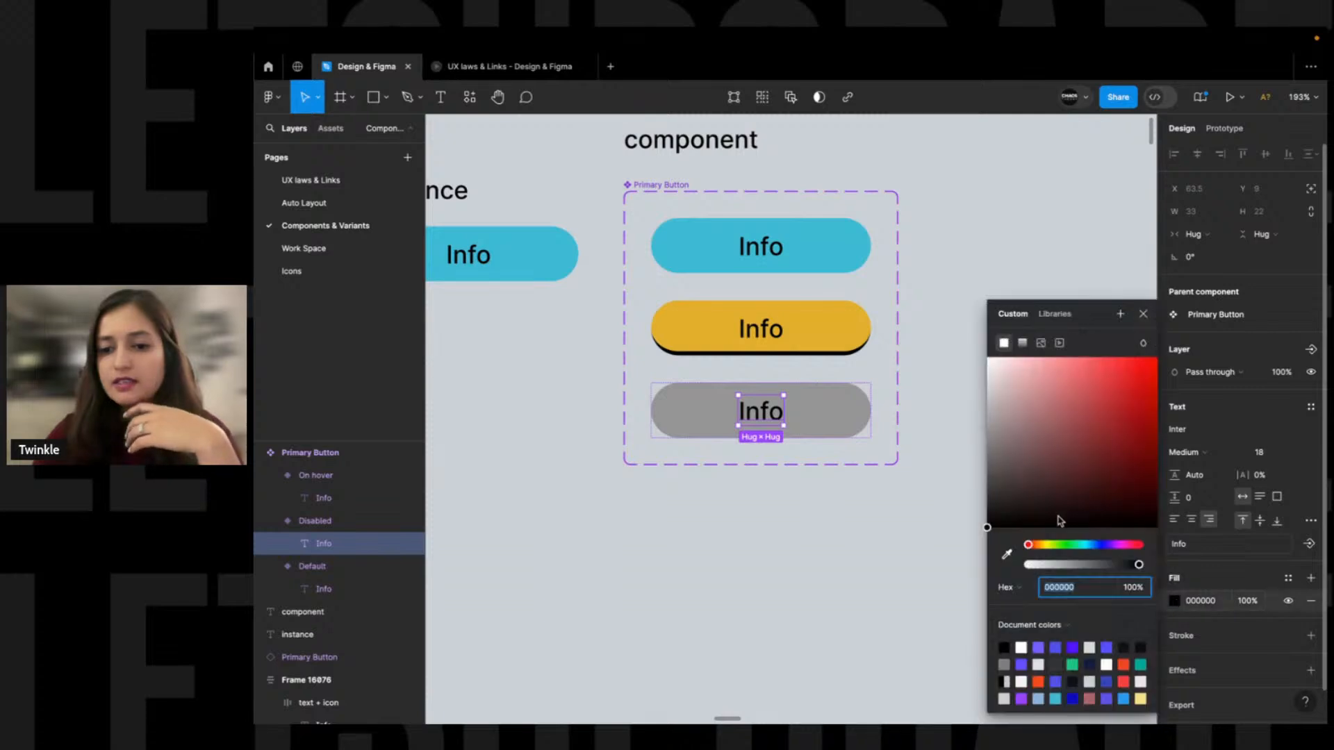
pyautogui.click(1007, 554)
pyautogui.click(893, 417)
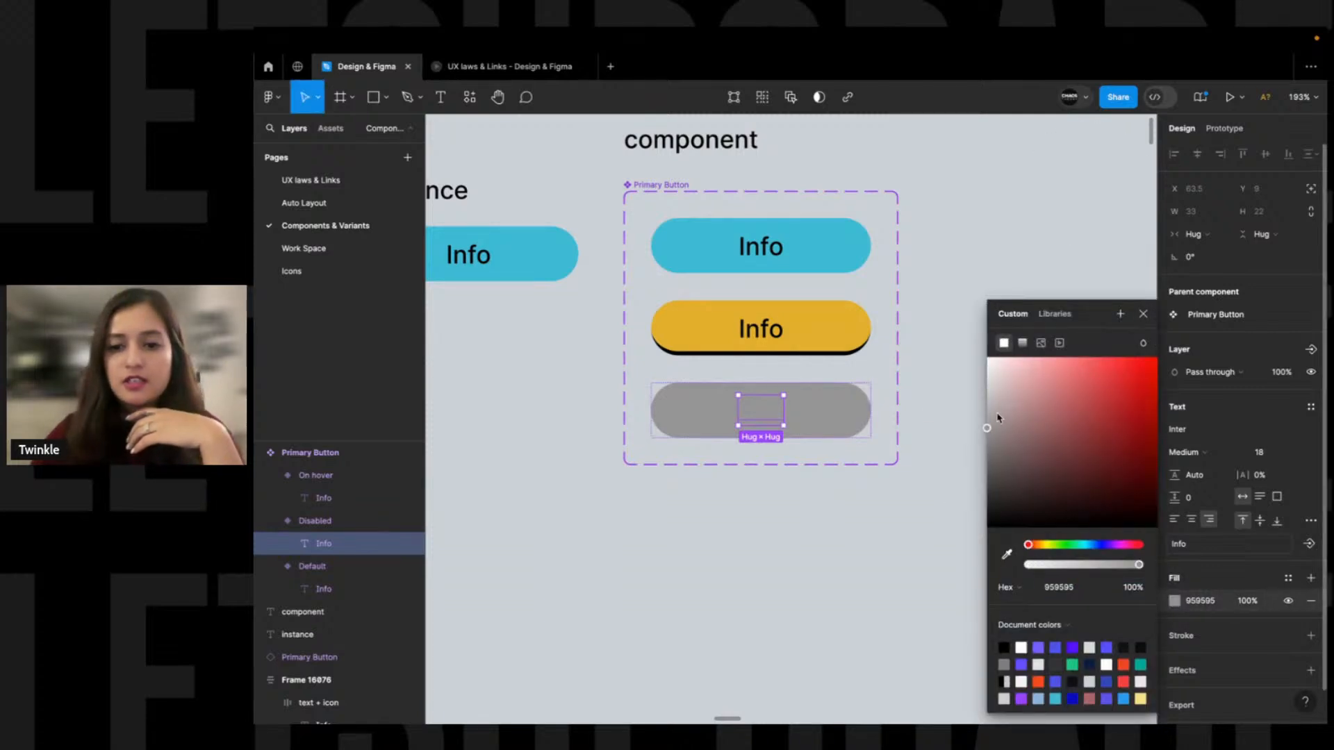
pyautogui.click(943, 374)
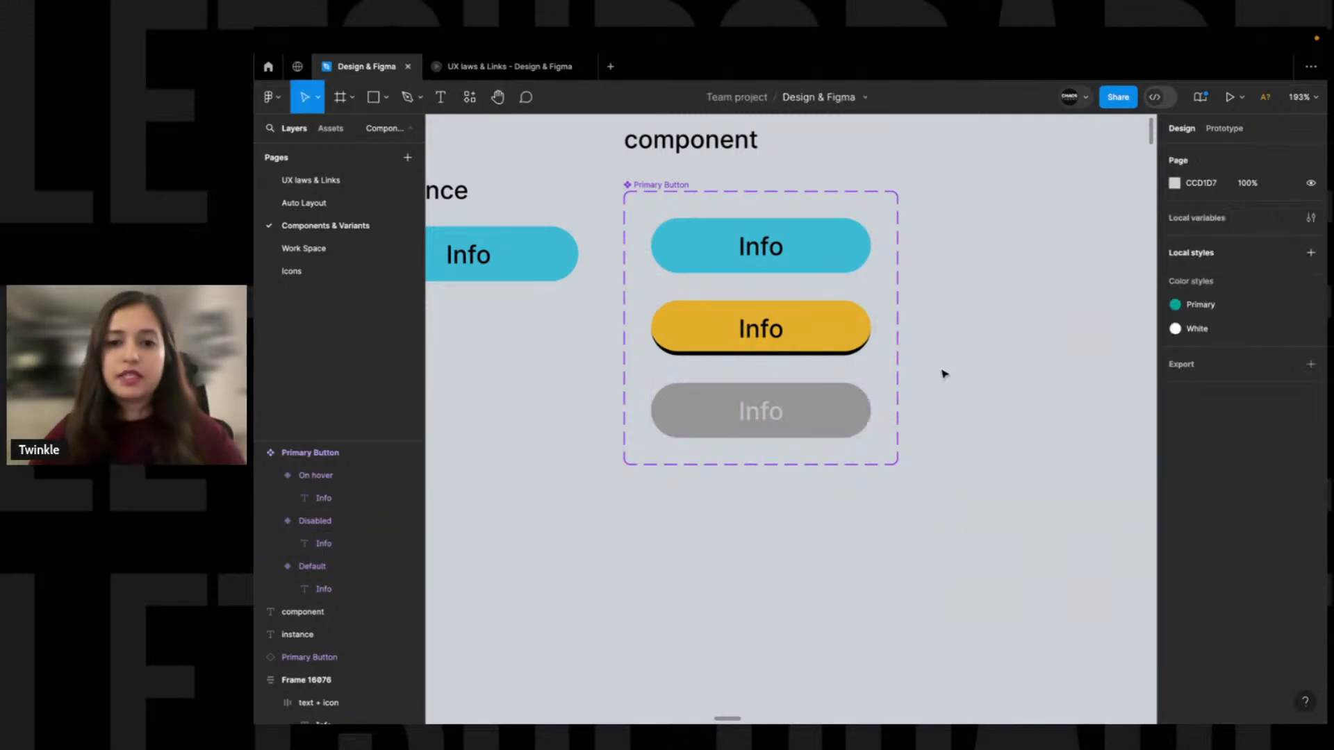
# Examine the Default, On hover and Disabled variants of the Primary Button set alongside the existing instance
pyautogui.scroll(2, 930, 340)
pyautogui.click(819, 435)
pyautogui.click(861, 317)
pyautogui.click(780, 291)
pyautogui.hscroll(3, 723, 291)
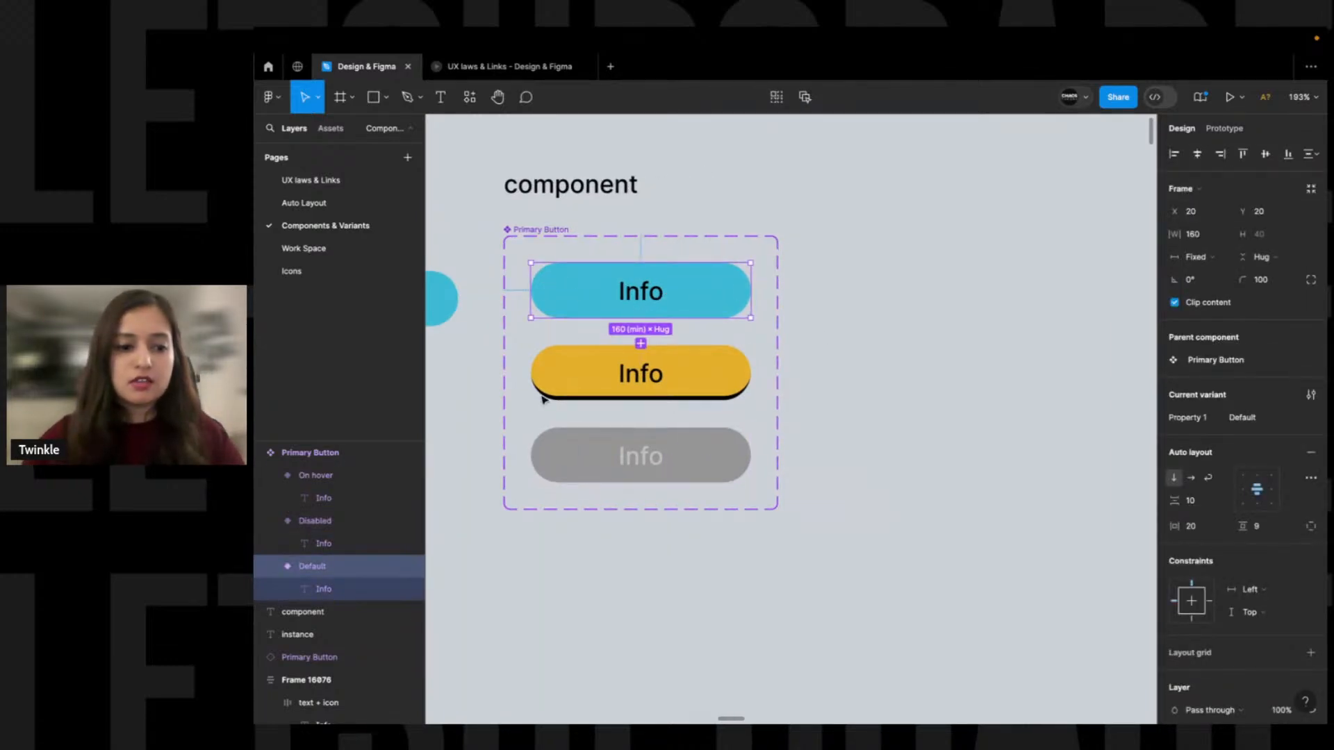
pyautogui.hscroll(-2, 650, 307)
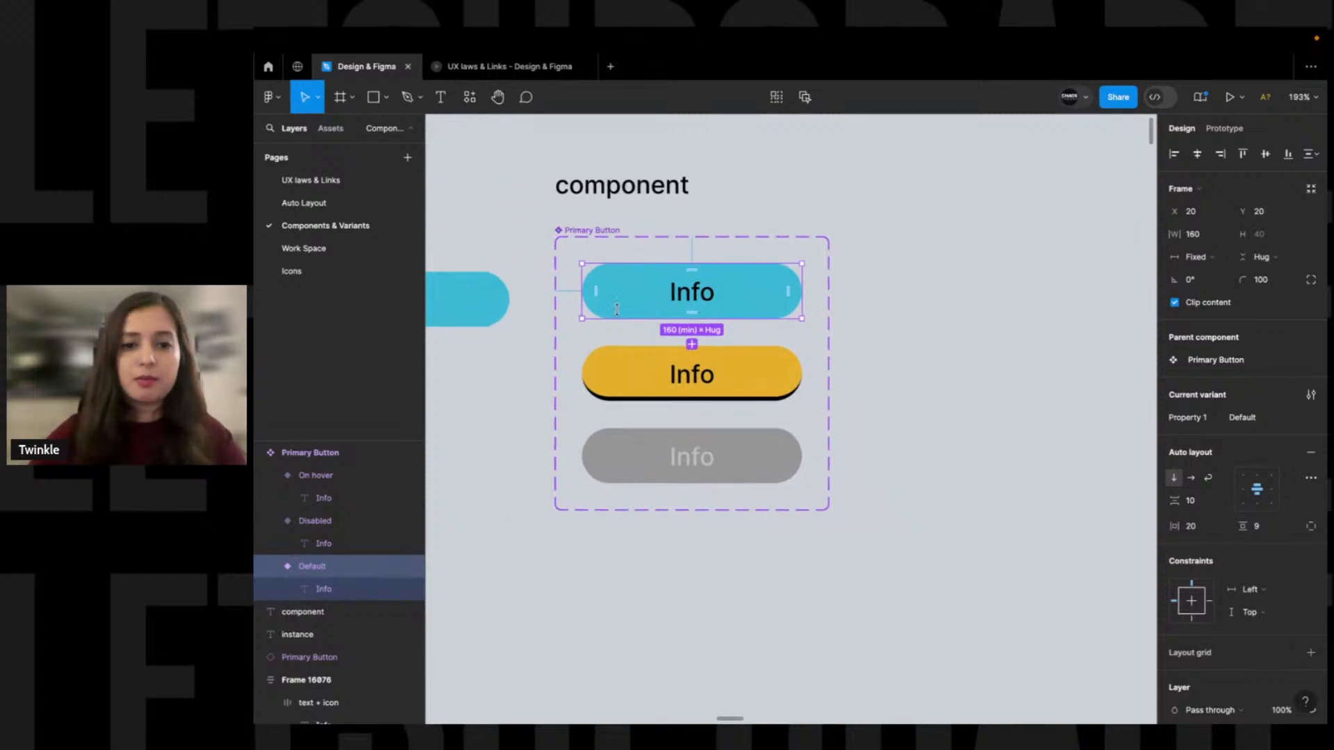
pyautogui.click(633, 381)
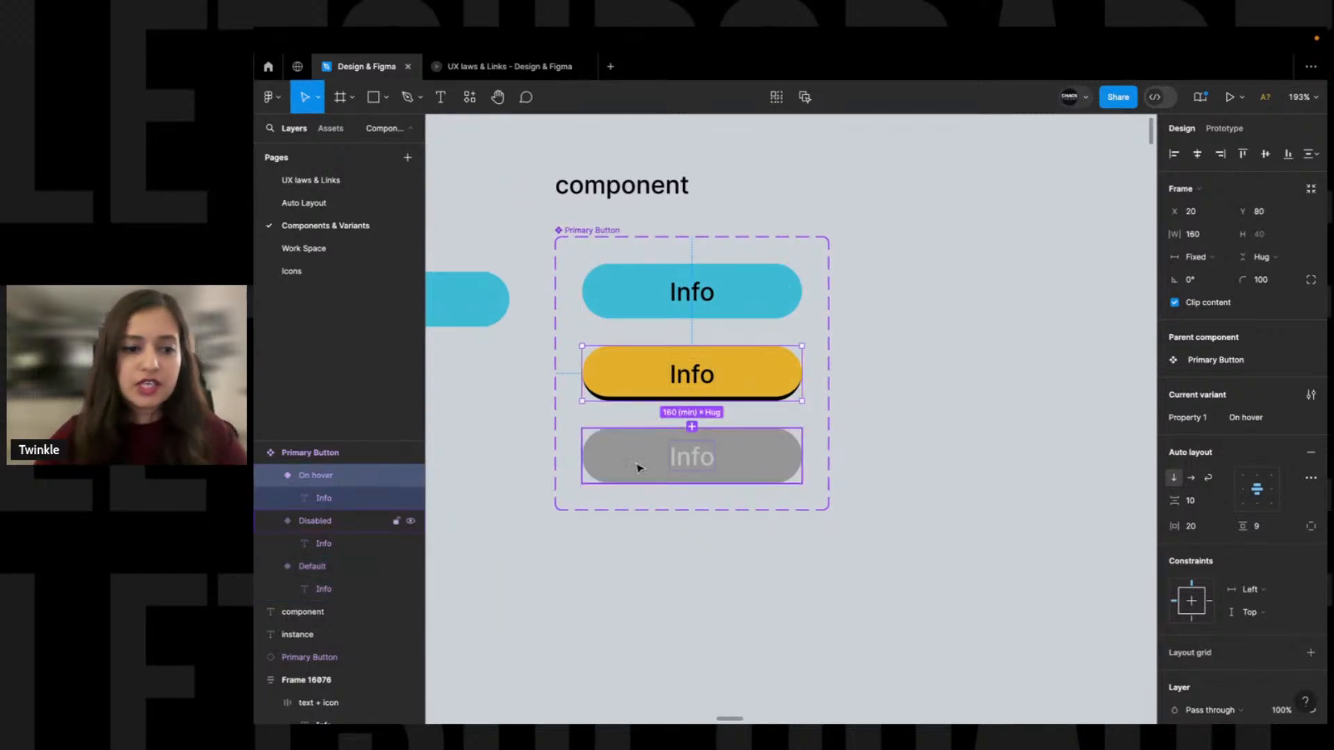
pyautogui.click(645, 465)
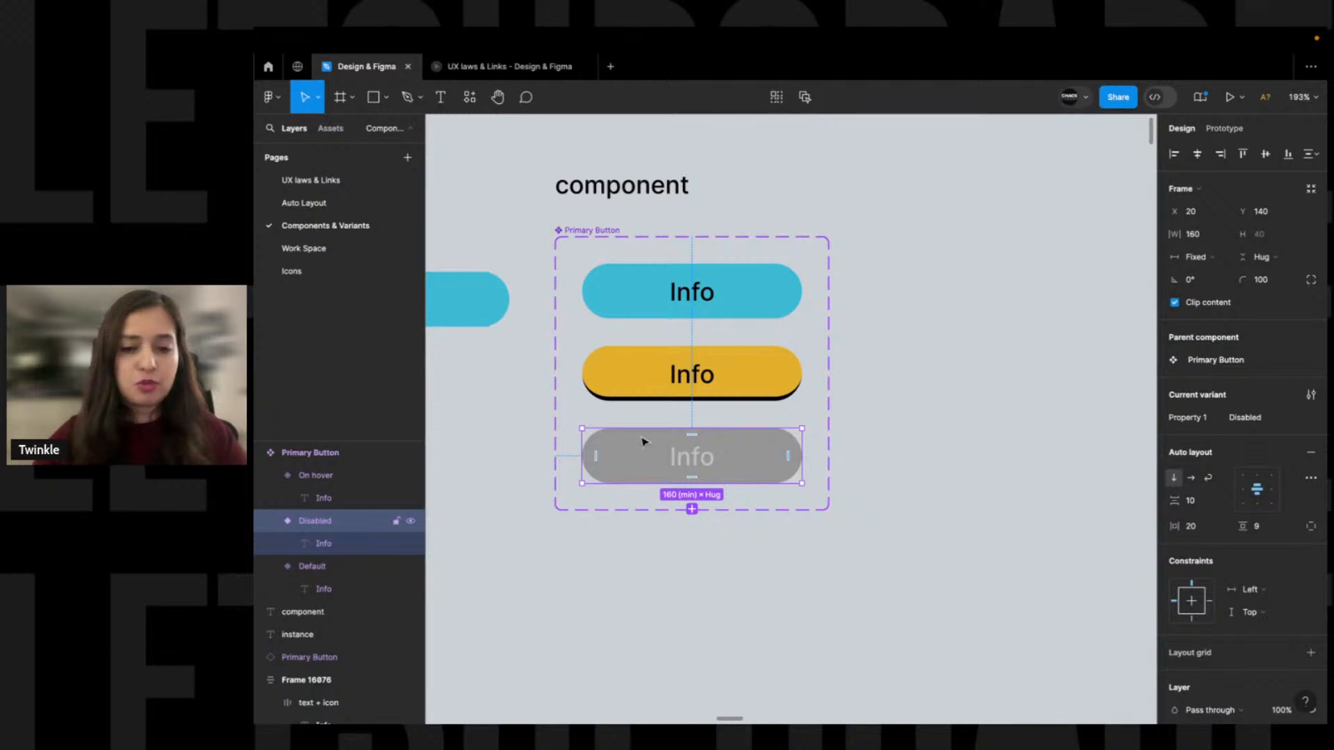
pyautogui.click(633, 301)
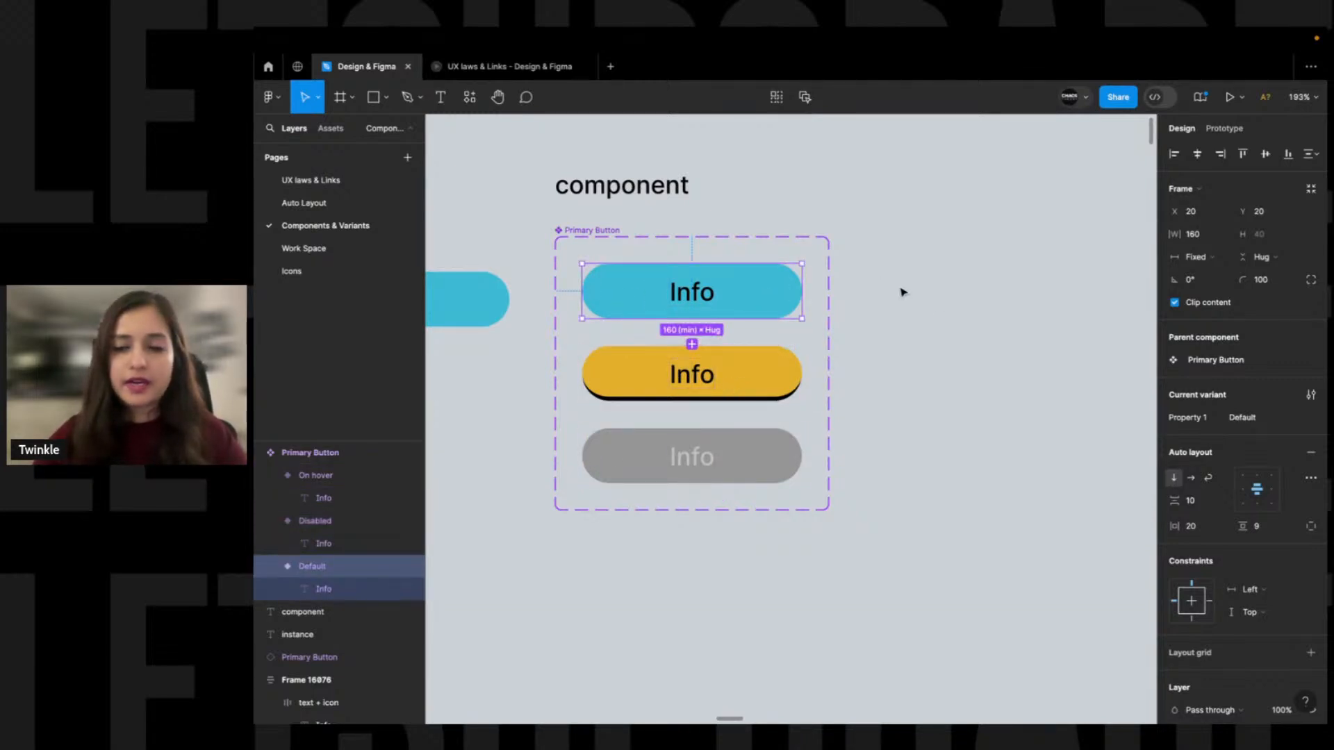
pyautogui.moveTo(771, 375); pyautogui.dragTo(958, 350)
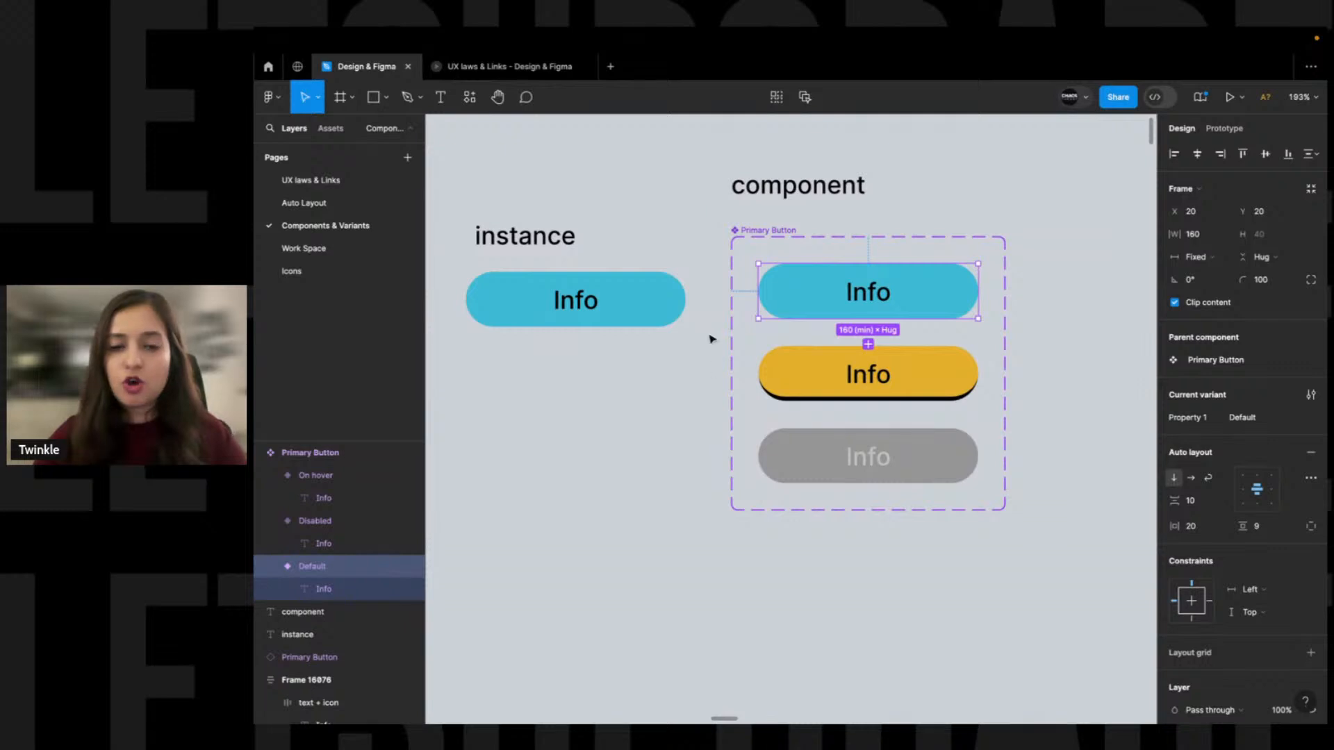
pyautogui.hscroll(5, 714, 326)
pyautogui.click(963, 297)
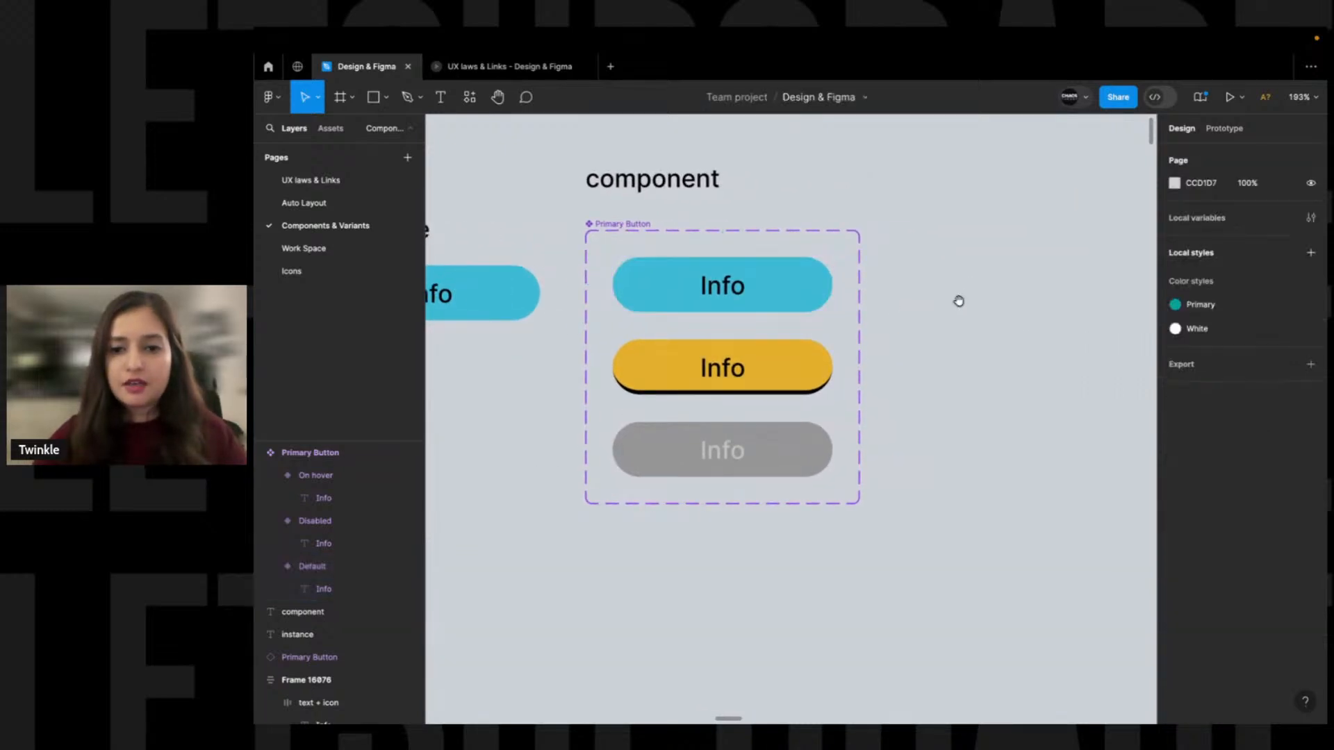
pyautogui.hscroll(2, 986, 316)
# Place a copy of the Default variant as a new Primary Button instance beside the component set, level with its first button
pyautogui.click(632, 282)
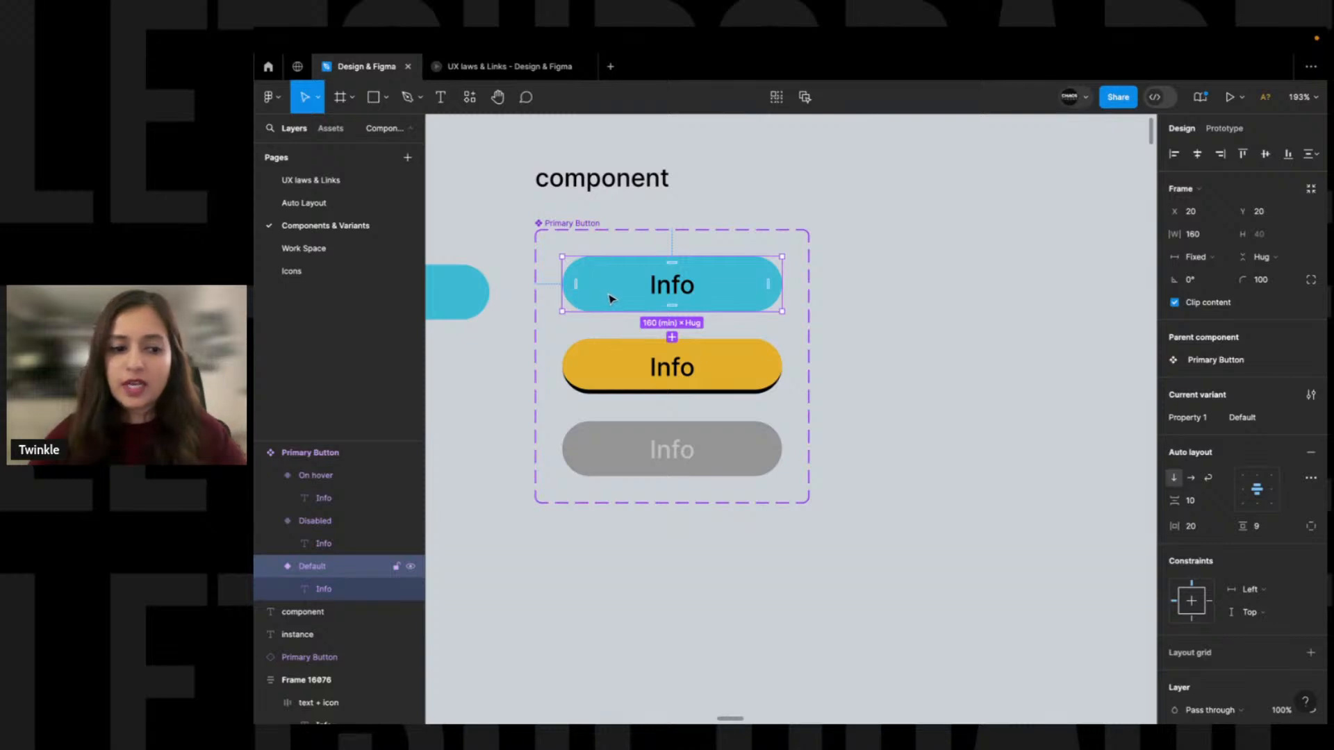
pyautogui.moveTo(610, 296); pyautogui.dragTo(883, 275)
pyautogui.click(917, 384)
pyautogui.click(923, 208)
pyautogui.scroll(1, 937, 230)
pyautogui.hscroll(-1, 938, 229)
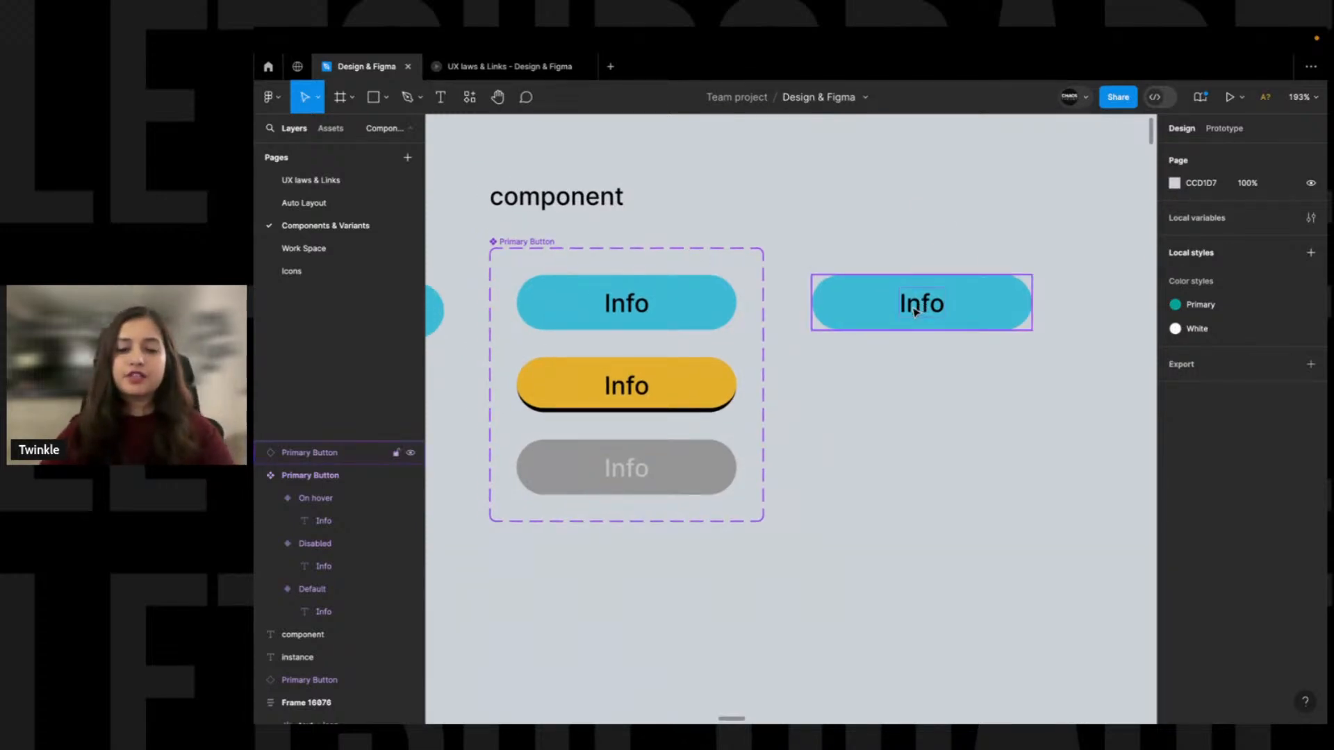
pyautogui.moveTo(901, 355); pyautogui.dragTo(837, 354)
pyautogui.moveTo(879, 306); pyautogui.dragTo(814, 317)
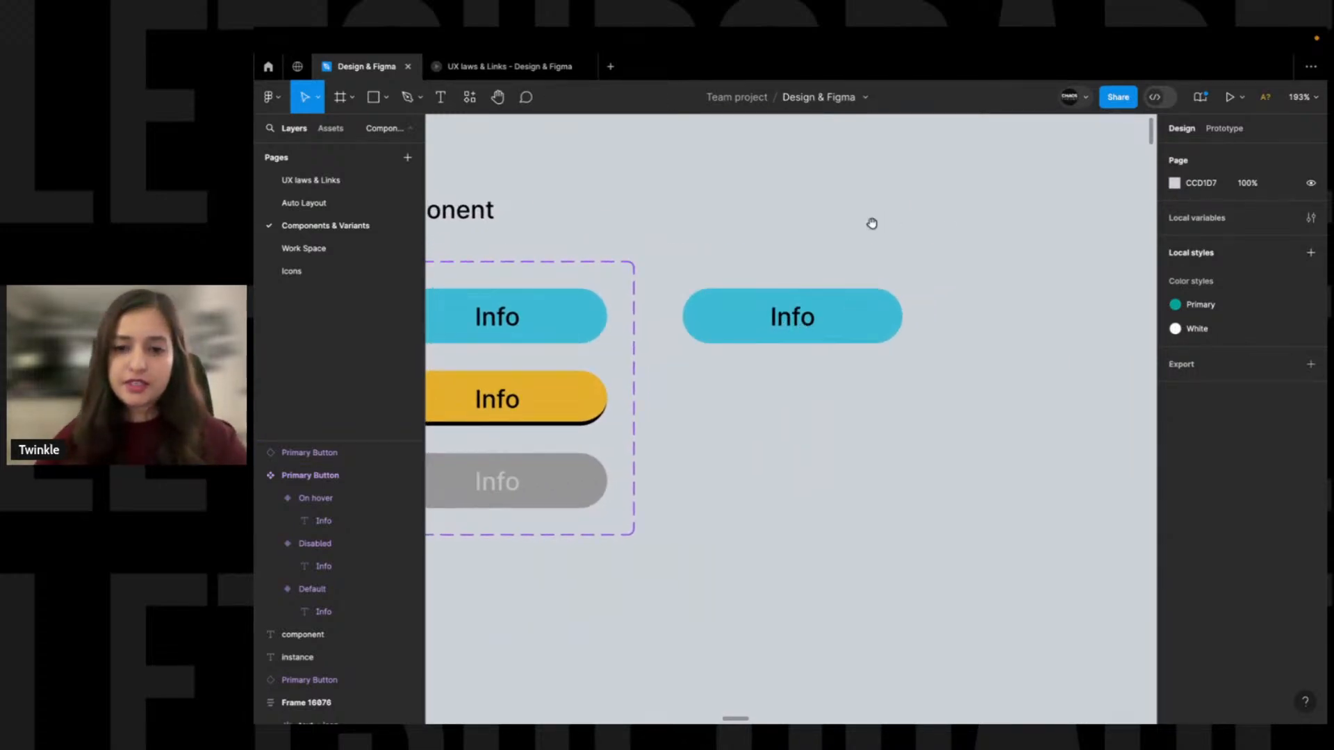
pyautogui.moveTo(880, 218); pyautogui.dragTo(867, 289)
pyautogui.hotkey('shift', 'p')
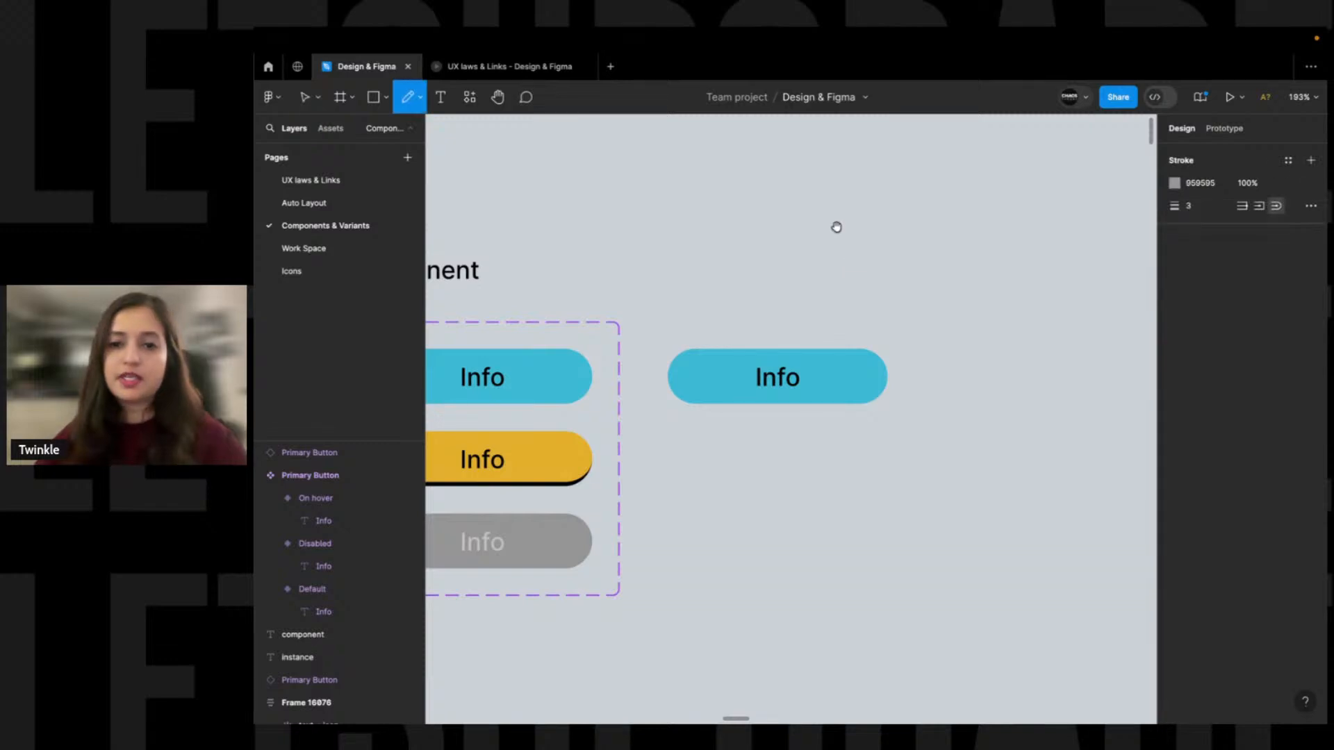
pyautogui.scroll(2, 841, 229)
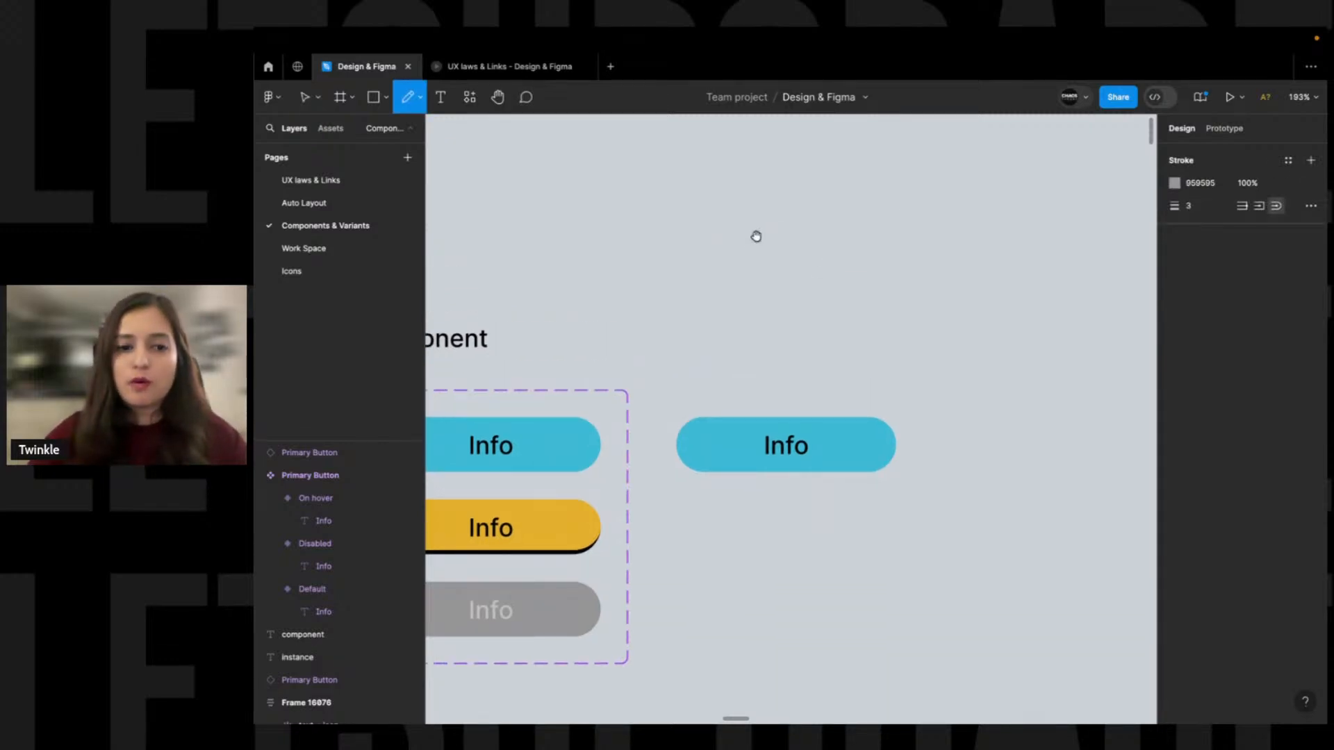
pyautogui.moveTo(757, 237); pyautogui.dragTo(815, 243)
pyautogui.moveTo(727, 257); pyautogui.dragTo(735, 248)
pyautogui.press('super+z')
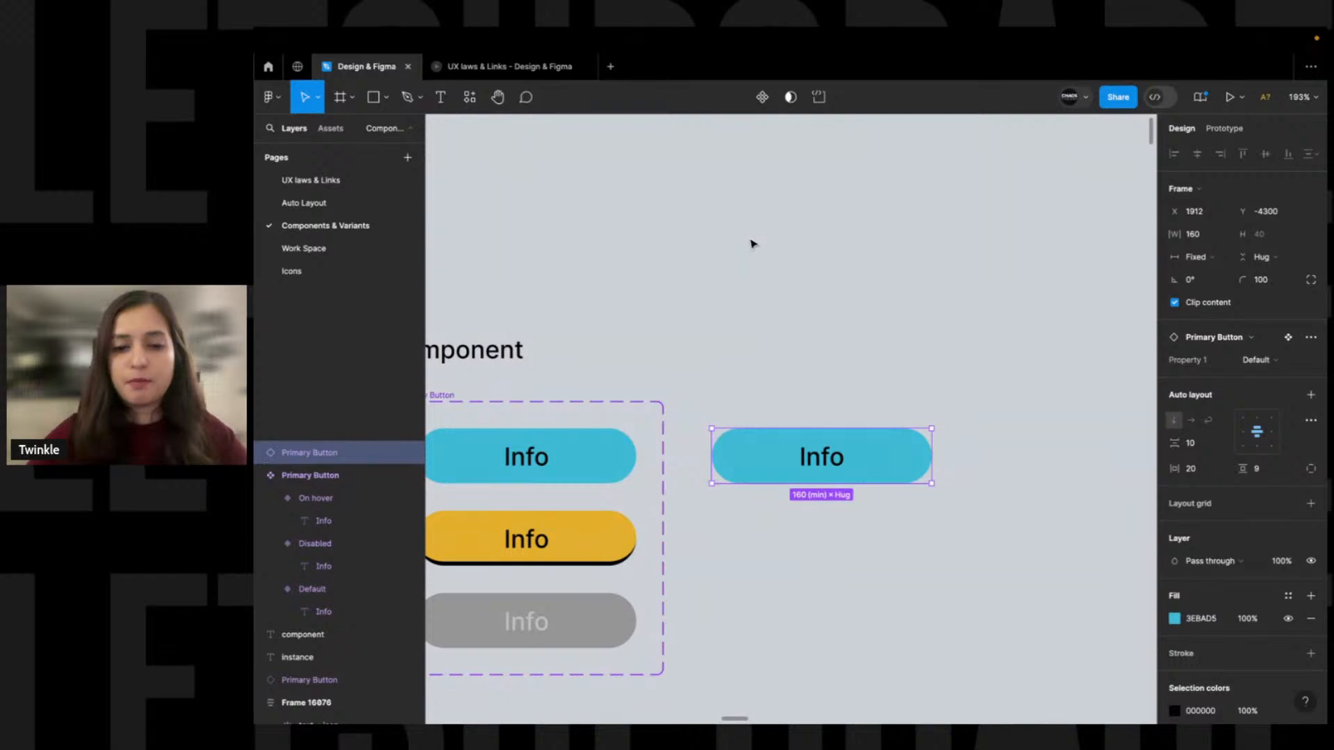
# With the Pencil, handwrite "Idea" above the new instance and sketch four branch lines fanning out from it
pyautogui.click(752, 243)
pyautogui.hotkey('shift', 'p')
pyautogui.moveTo(730, 234)
pyautogui.mouseDown()
pyautogui.moveTo(745, 263)
pyautogui.moveTo(774, 238)
pyautogui.moveTo(841, 258)
pyautogui.mouseUp()
pyautogui.moveTo(926, 256)
pyautogui.mouseDown()
pyautogui.moveTo(795, 262)
pyautogui.moveTo(820, 185)
pyautogui.mouseUp()
pyautogui.moveTo(724, 259)
pyautogui.mouseDown()
pyautogui.moveTo(823, 255)
pyautogui.moveTo(836, 351)
pyautogui.mouseUp()
pyautogui.moveTo(730, 298); pyautogui.dragTo(836, 401)
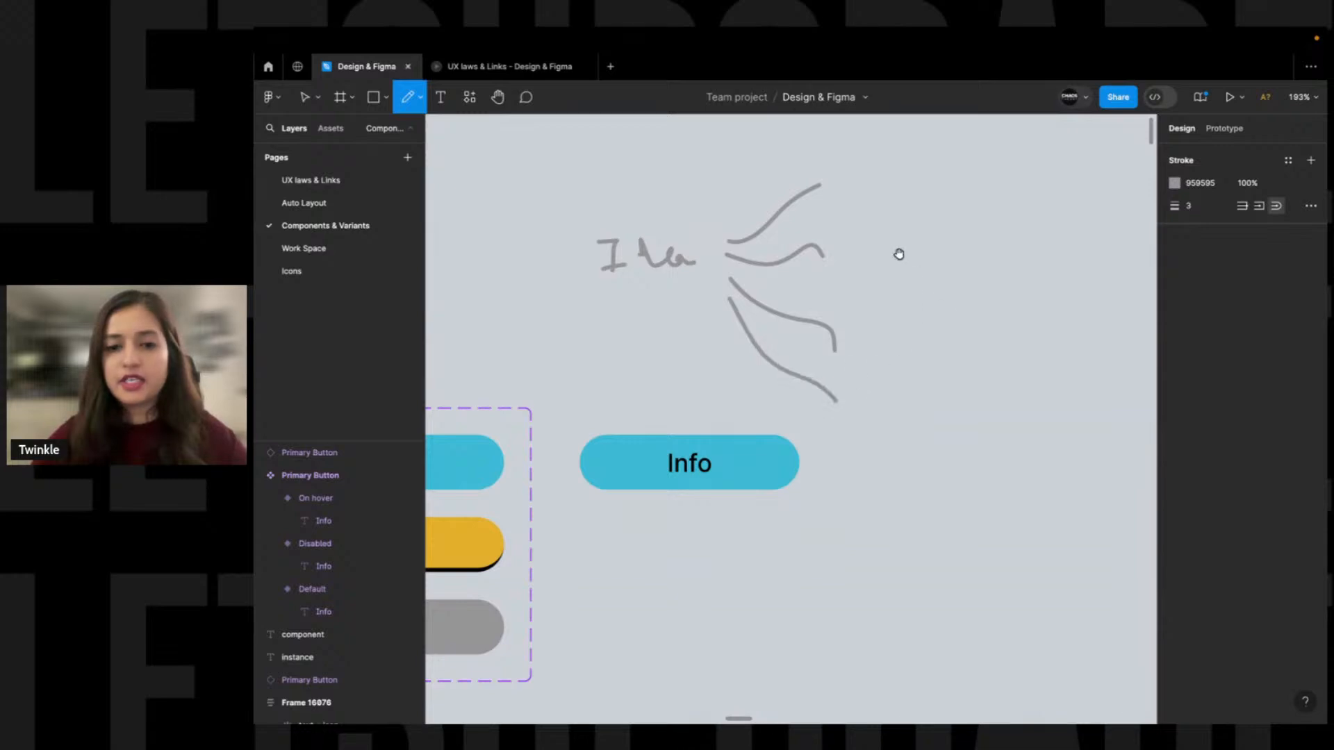
# Handwrite "UI" at the end of the uppermost branch and sketch four lines fanning out from it, each ending in a short mark
pyautogui.scroll(2, 910, 257)
pyautogui.moveTo(827, 211); pyautogui.dragTo(877, 201)
pyautogui.moveTo(868, 203)
pyautogui.mouseDown()
pyautogui.moveTo(871, 232)
pyautogui.moveTo(890, 238)
pyautogui.mouseUp()
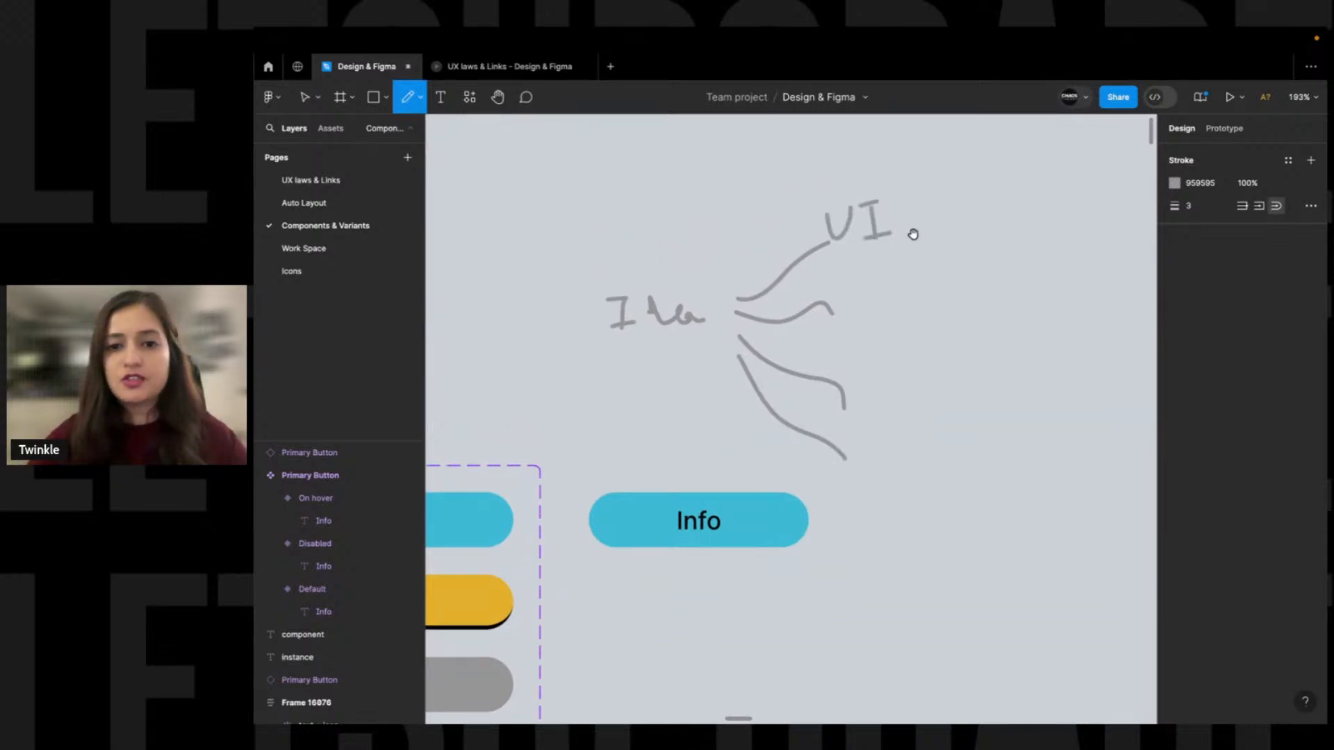
pyautogui.hscroll(3, 903, 236)
pyautogui.scroll(2, 882, 244)
pyautogui.moveTo(724, 307)
pyautogui.mouseDown()
pyautogui.moveTo(783, 222)
pyautogui.moveTo(816, 358)
pyautogui.mouseUp()
pyautogui.moveTo(722, 332); pyautogui.dragTo(772, 398)
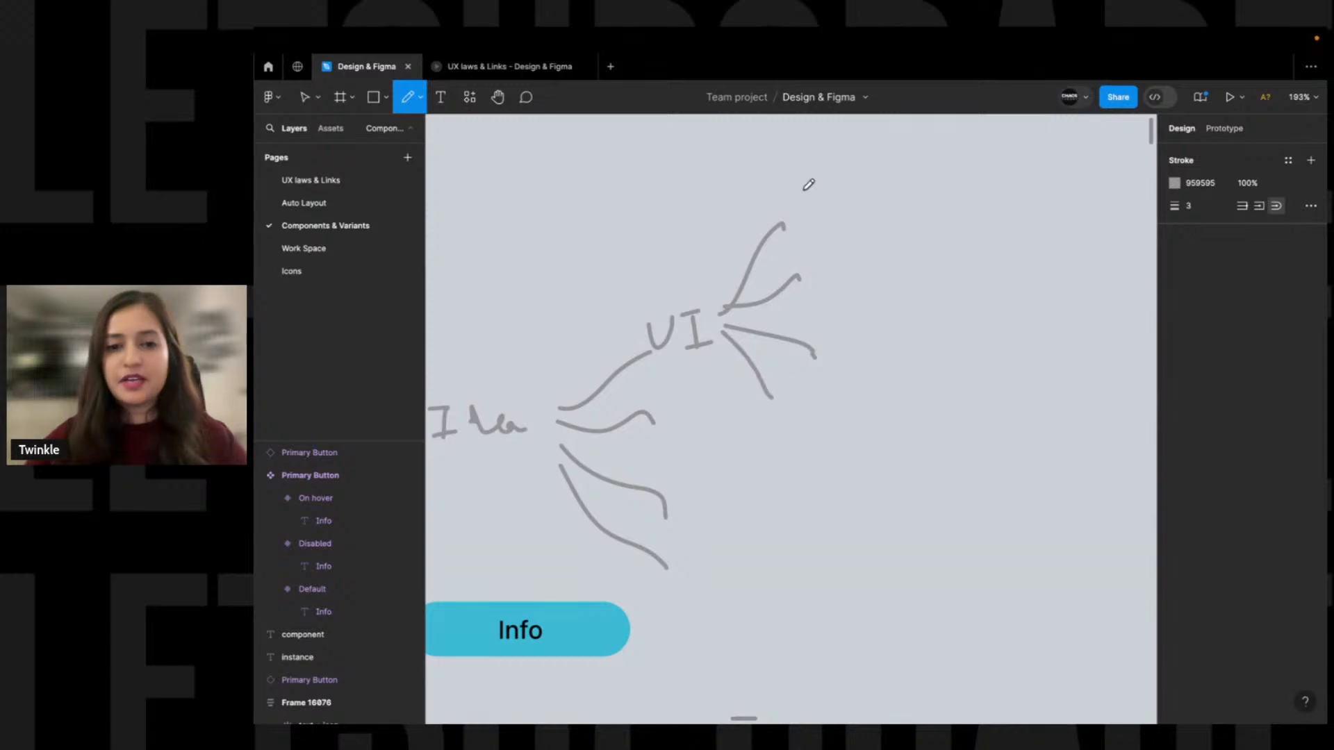
pyautogui.moveTo(801, 213); pyautogui.dragTo(803, 223)
pyautogui.moveTo(819, 273)
pyautogui.mouseDown()
pyautogui.moveTo(840, 308)
pyautogui.moveTo(806, 421)
pyautogui.mouseUp()
# Sketch two curved arrows from the outermost UI branches converging on one point beside them
pyautogui.hscroll(2, 820, 291)
pyautogui.scroll(1, 820, 292)
pyautogui.moveTo(742, 236); pyautogui.dragTo(862, 174)
pyautogui.hotkey('ctrl', 'z')
pyautogui.moveTo(748, 224)
pyautogui.mouseDown()
pyautogui.moveTo(857, 244)
pyautogui.moveTo(939, 360)
pyautogui.mouseUp()
pyautogui.moveTo(759, 437)
pyautogui.mouseDown()
pyautogui.moveTo(937, 383)
pyautogui.moveTo(930, 403)
pyautogui.mouseUp()
pyautogui.moveTo(951, 335)
pyautogui.mouseDown()
pyautogui.moveTo(939, 374)
pyautogui.moveTo(819, 373)
pyautogui.mouseUp()
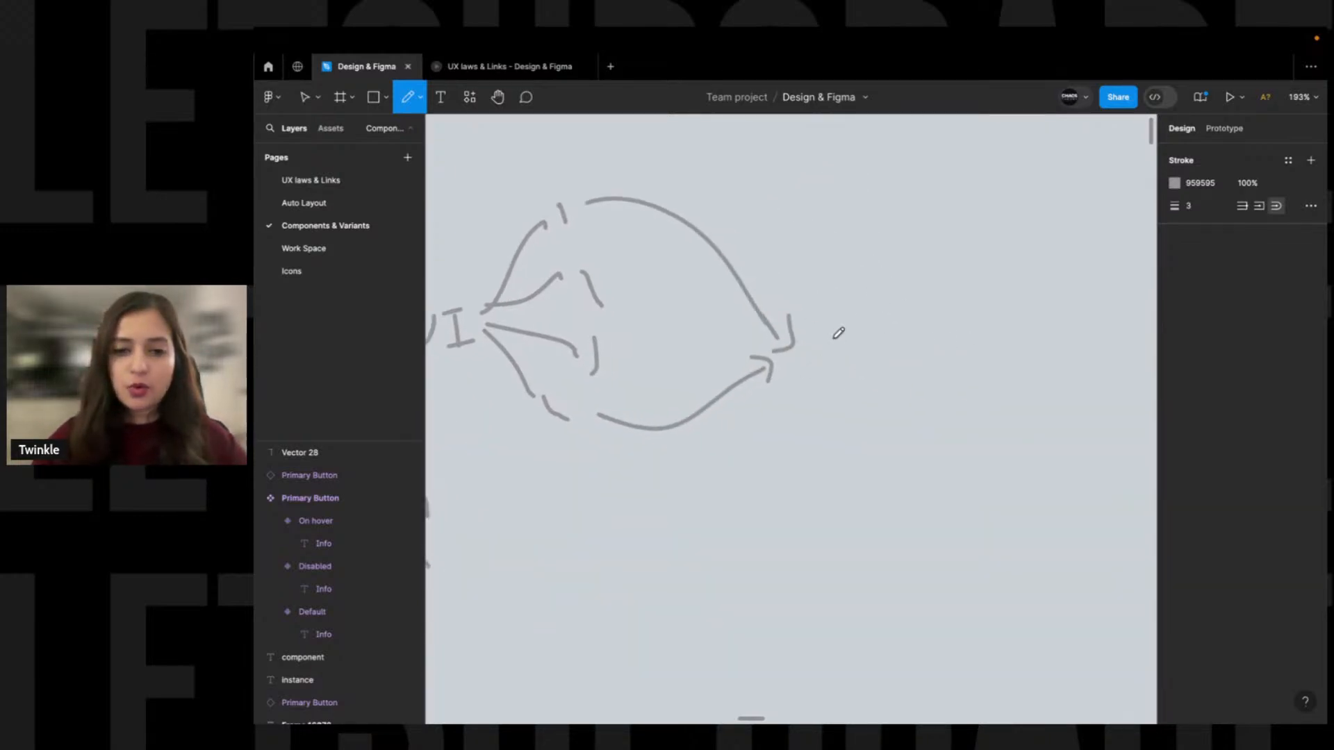
# Handwrite "UI Kit" where the two curved arrows meet
pyautogui.moveTo(817, 323); pyautogui.dragTo(883, 317)
pyautogui.moveTo(868, 320)
pyautogui.mouseDown()
pyautogui.moveTo(871, 362)
pyautogui.moveTo(896, 358)
pyautogui.mouseUp()
pyautogui.moveTo(915, 310); pyautogui.dragTo(921, 359)
pyautogui.moveTo(943, 322); pyautogui.dragTo(952, 346)
pyautogui.click(950, 304)
pyautogui.moveTo(964, 302)
pyautogui.mouseDown()
pyautogui.moveTo(968, 347)
pyautogui.moveTo(988, 328)
pyautogui.mouseUp()
pyautogui.hscroll(5, 744, 345)
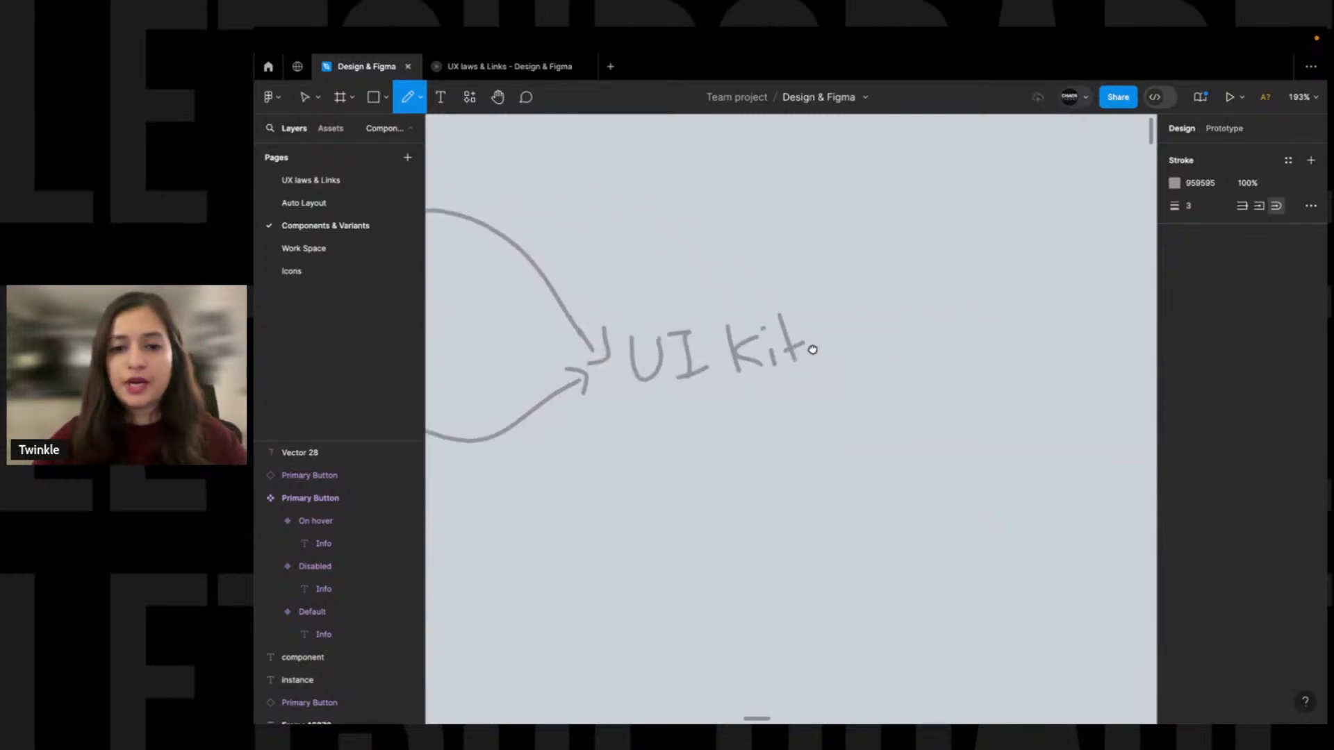
# Sketch a short straight arrow leading out of UI Kit and five branch lines fanning out from its tip
pyautogui.moveTo(792, 349); pyautogui.dragTo(871, 343)
pyautogui.hscroll(3, 893, 326)
pyautogui.moveTo(720, 319)
pyautogui.mouseDown()
pyautogui.moveTo(723, 355)
pyautogui.moveTo(821, 218)
pyautogui.mouseUp()
pyautogui.moveTo(733, 342)
pyautogui.mouseDown()
pyautogui.moveTo(851, 305)
pyautogui.moveTo(737, 351)
pyautogui.moveTo(827, 358)
pyautogui.mouseUp()
pyautogui.moveTo(738, 373); pyautogui.dragTo(820, 445)
pyautogui.moveTo(723, 394); pyautogui.dragTo(761, 550)
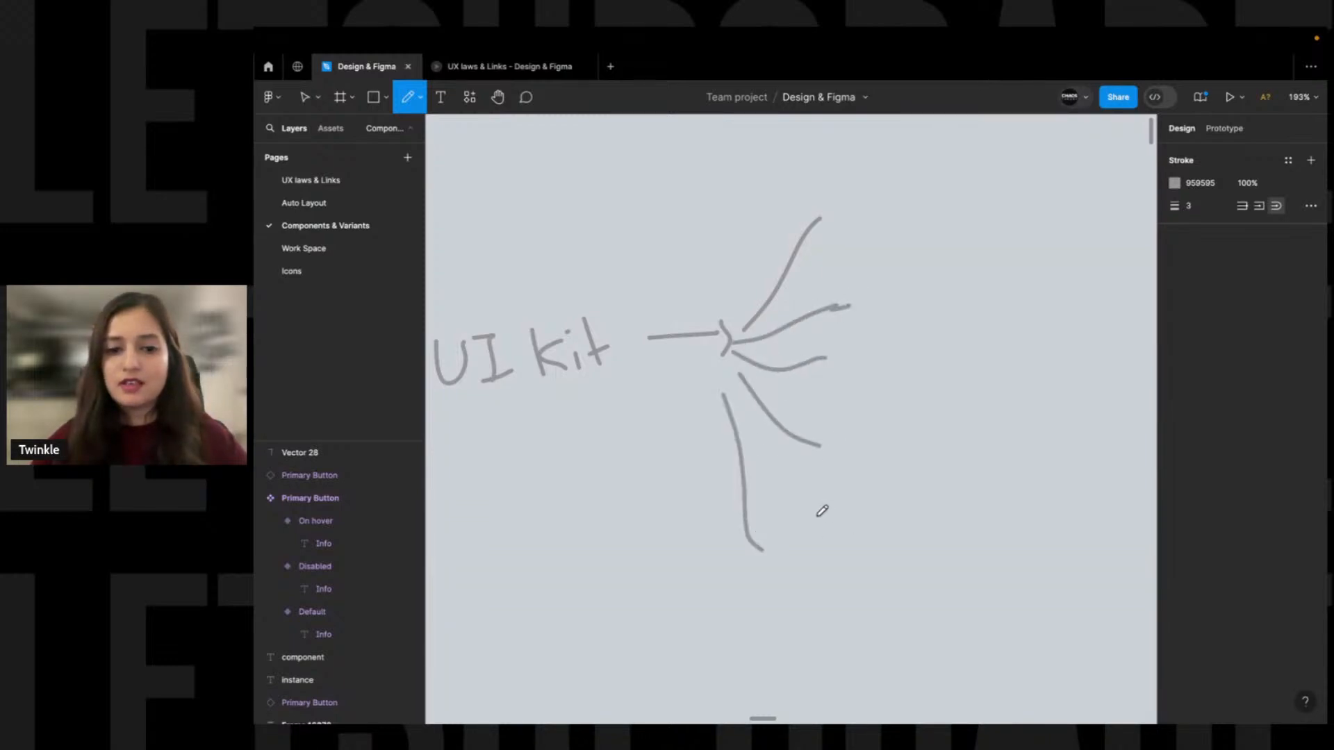
# Handwrite labels for button, icon and typography at the ends of the first three UI Kit branches and outline each label
pyautogui.hscroll(2, 801, 380)
pyautogui.scroll(1, 800, 381)
pyautogui.moveTo(762, 228)
pyautogui.mouseDown()
pyautogui.moveTo(859, 213)
pyautogui.moveTo(920, 238)
pyautogui.moveTo(828, 280)
pyautogui.moveTo(756, 277)
pyautogui.moveTo(800, 244)
pyautogui.moveTo(906, 249)
pyautogui.mouseUp()
pyautogui.moveTo(792, 316)
pyautogui.mouseDown()
pyautogui.moveTo(941, 336)
pyautogui.moveTo(800, 374)
pyautogui.moveTo(908, 343)
pyautogui.mouseUp()
pyautogui.click(812, 339)
pyautogui.scroll(-1, 837, 366)
pyautogui.hscroll(-1, 837, 367)
pyautogui.moveTo(824, 355)
pyautogui.mouseDown()
pyautogui.moveTo(900, 398)
pyautogui.moveTo(843, 365)
pyautogui.moveTo(880, 377)
pyautogui.moveTo(965, 375)
pyautogui.mouseUp()
pyautogui.scroll(-5, 982, 362)
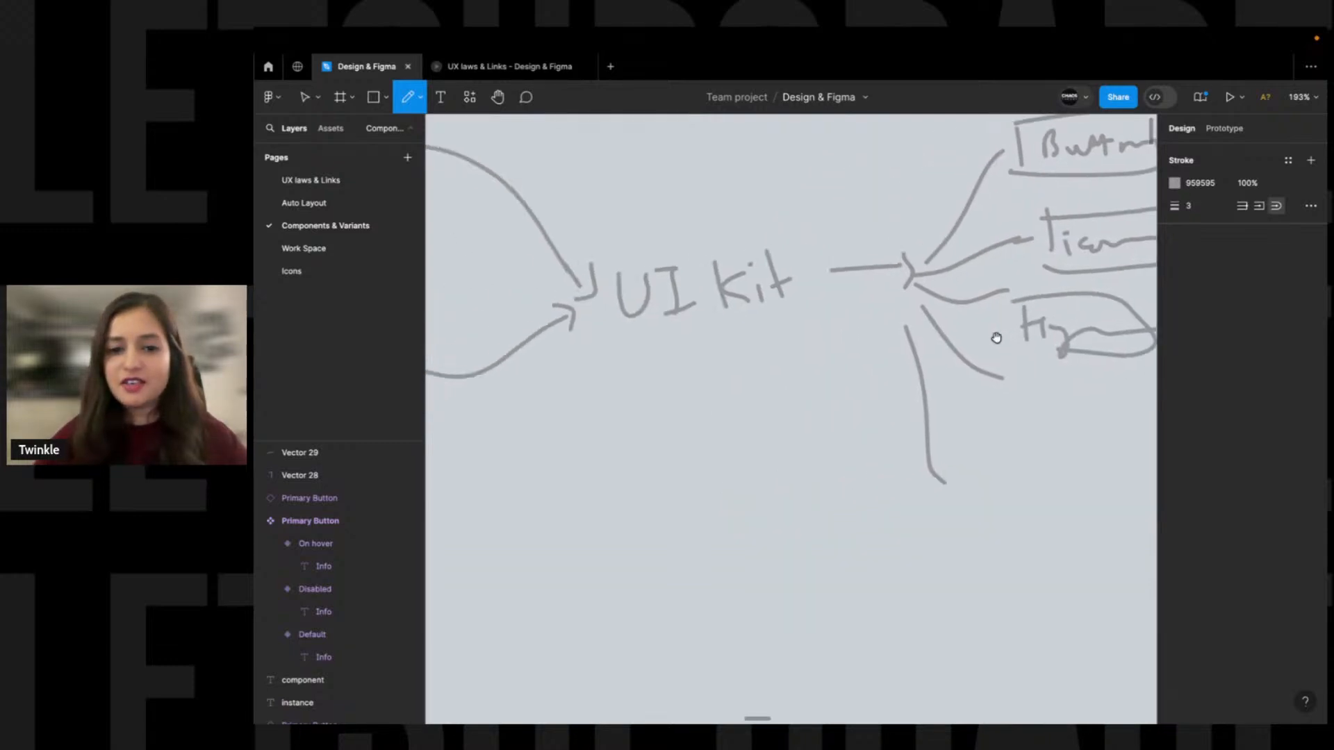
# Sketch a long curved arrow from the button label of the UI Kit diagram back to the new Primary Button instance
pyautogui.hscroll(2, 951, 262)
pyautogui.moveTo(1011, 219)
pyautogui.mouseDown()
pyautogui.moveTo(974, 195)
pyautogui.moveTo(910, 244)
pyautogui.mouseUp()
pyautogui.hscroll(-3, 972, 209)
pyautogui.moveTo(1053, 179)
pyautogui.mouseDown()
pyautogui.moveTo(714, 208)
pyautogui.moveTo(561, 403)
pyautogui.mouseUp()
pyautogui.hscroll(-3, 656, 383)
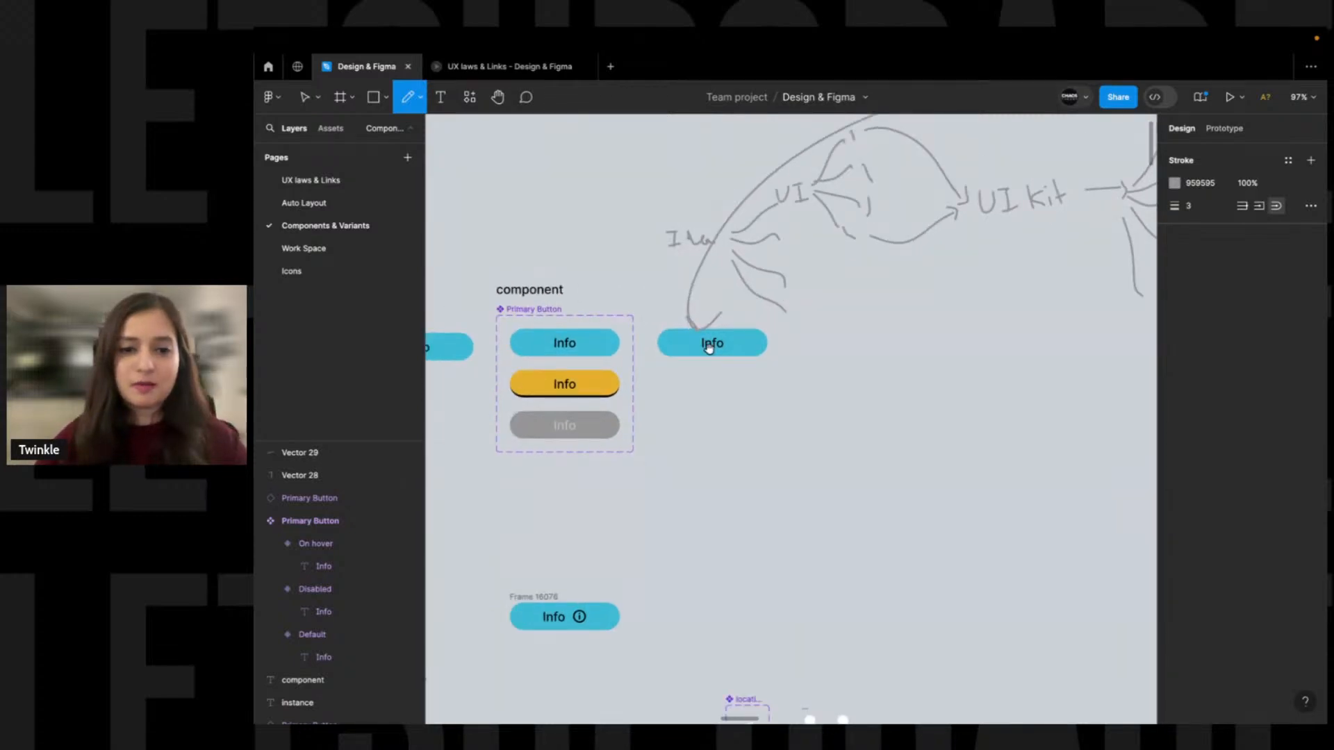
pyautogui.hscroll(-2, 711, 345)
pyautogui.press('Escape')
# Move the head of the long curved arrow slightly upward, away from the Primary Button instance
pyautogui.scroll(5, 583, 340)
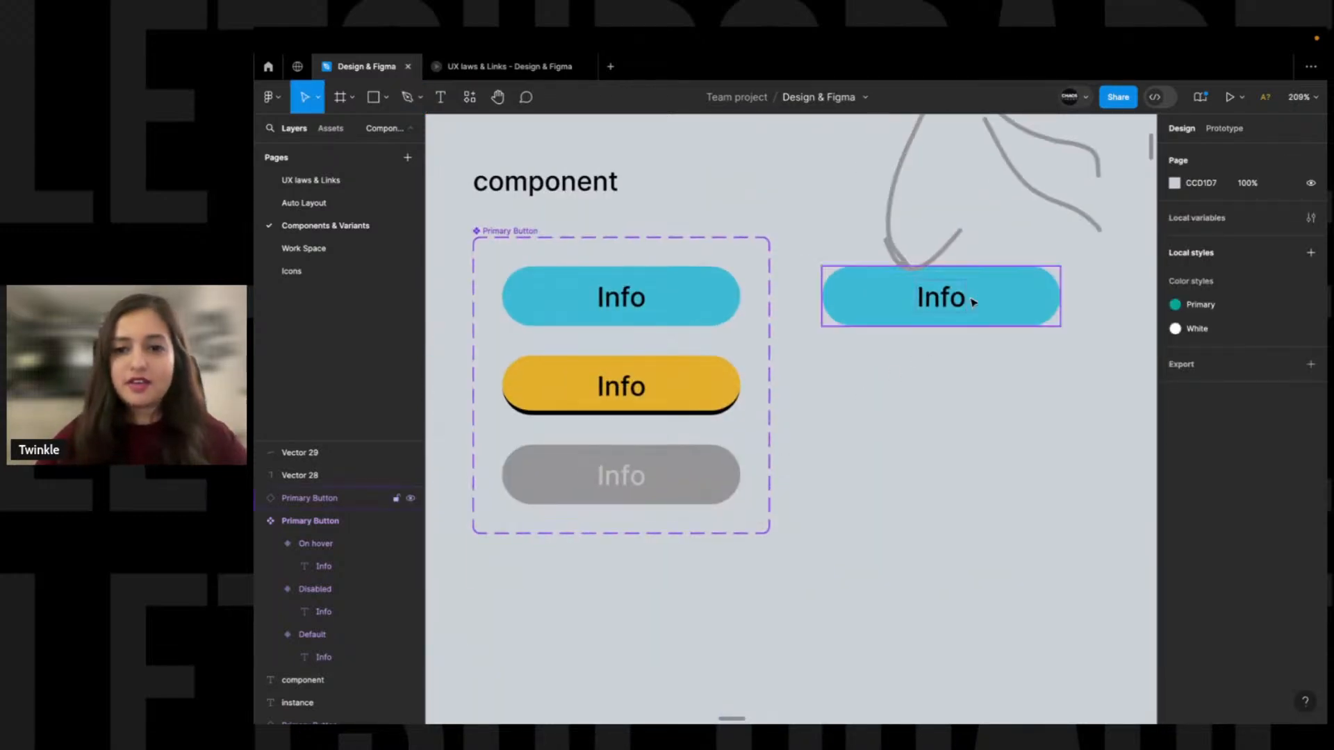
pyautogui.click(944, 299)
pyautogui.click(834, 222)
pyautogui.scroll(2, 844, 293)
pyautogui.moveTo(837, 245)
pyautogui.mouseDown()
pyautogui.moveTo(921, 319)
pyautogui.moveTo(876, 312)
pyautogui.mouseUp()
pyautogui.click(834, 314)
pyautogui.click(855, 303)
# Examine the variant property of the Default, On hover and Disabled buttons in the Primary Button set
pyautogui.scroll(-2, 836, 372)
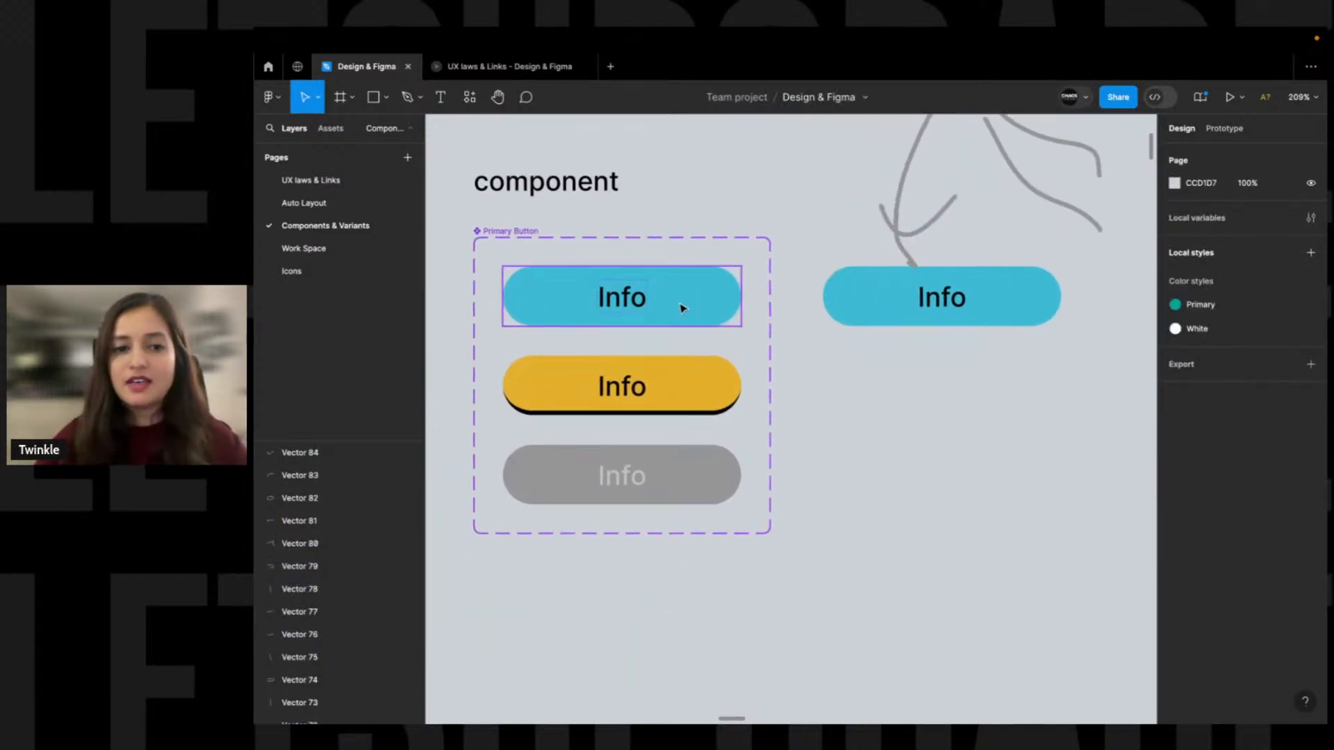
pyautogui.click(589, 307)
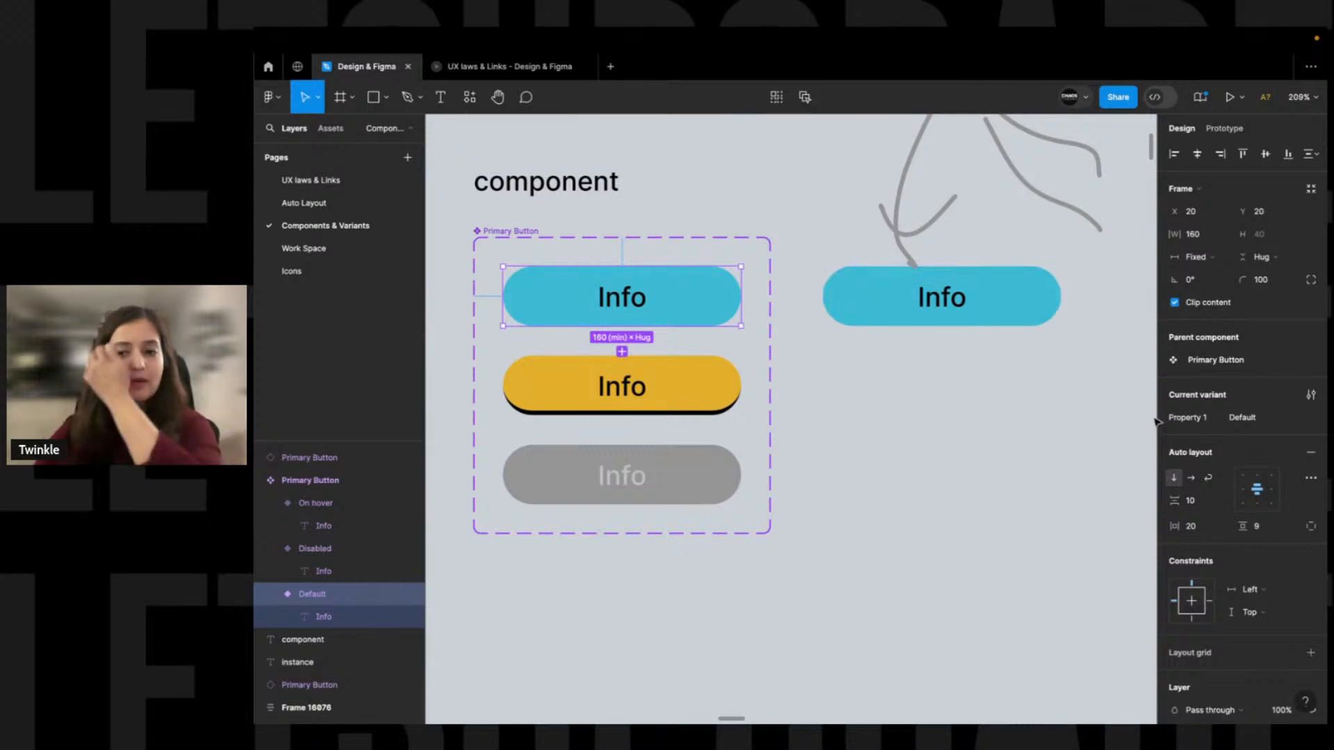
pyautogui.click(541, 386)
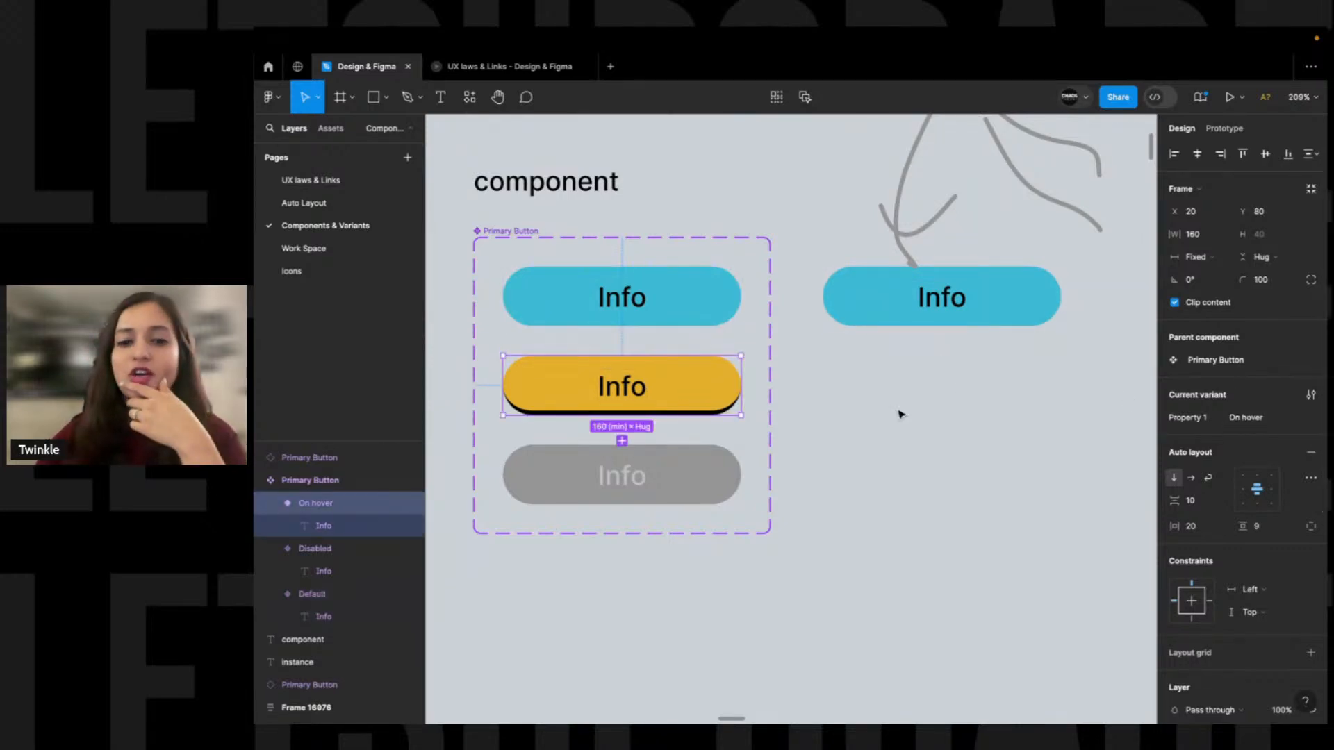
pyautogui.click(662, 472)
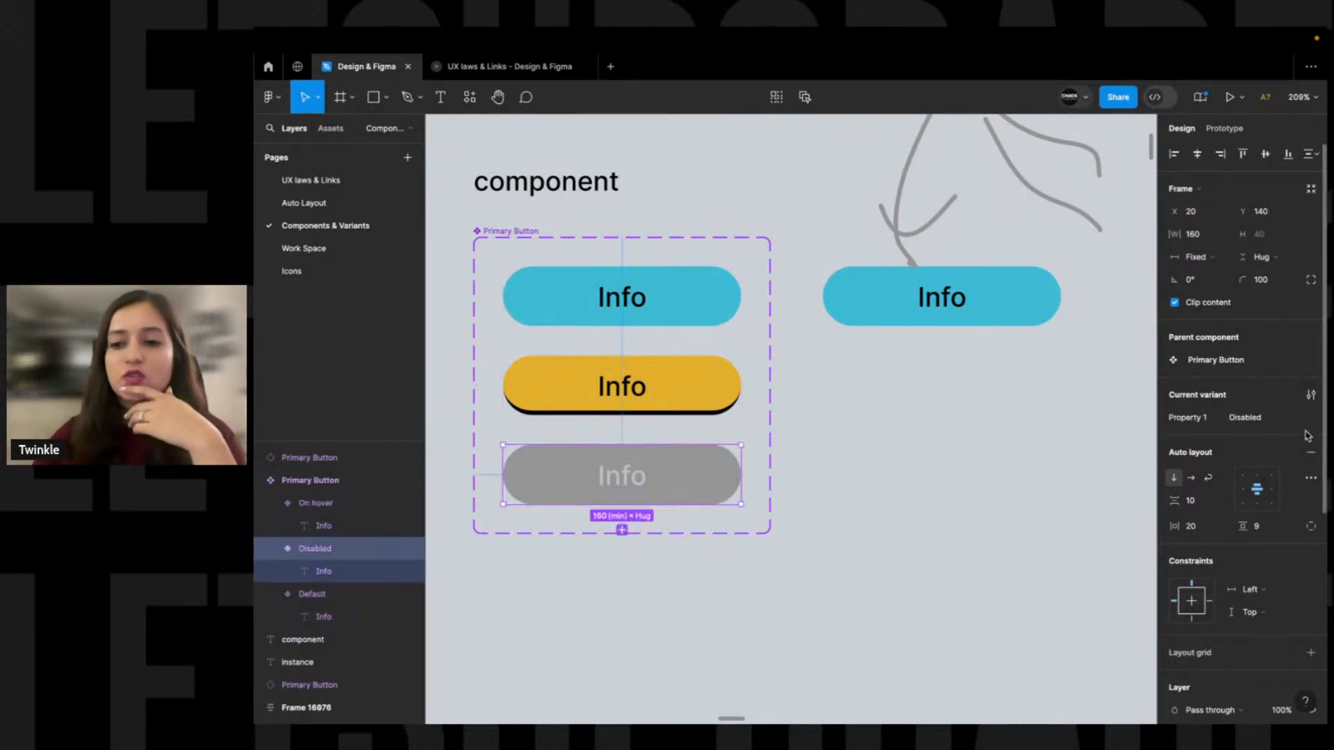
pyautogui.click(849, 460)
pyautogui.click(660, 306)
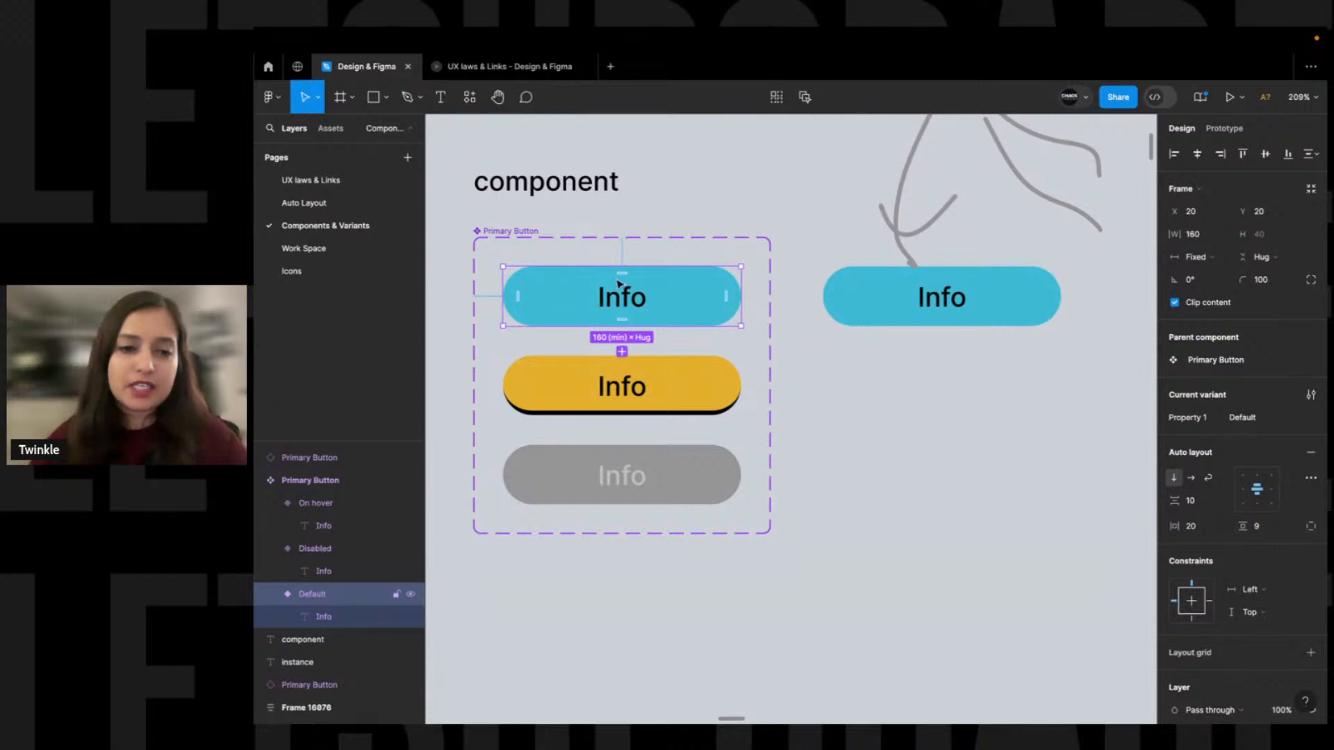
# Browse the file's local components in the assets library, looking through the Work Space and Icons groups
pyautogui.click(332, 131)
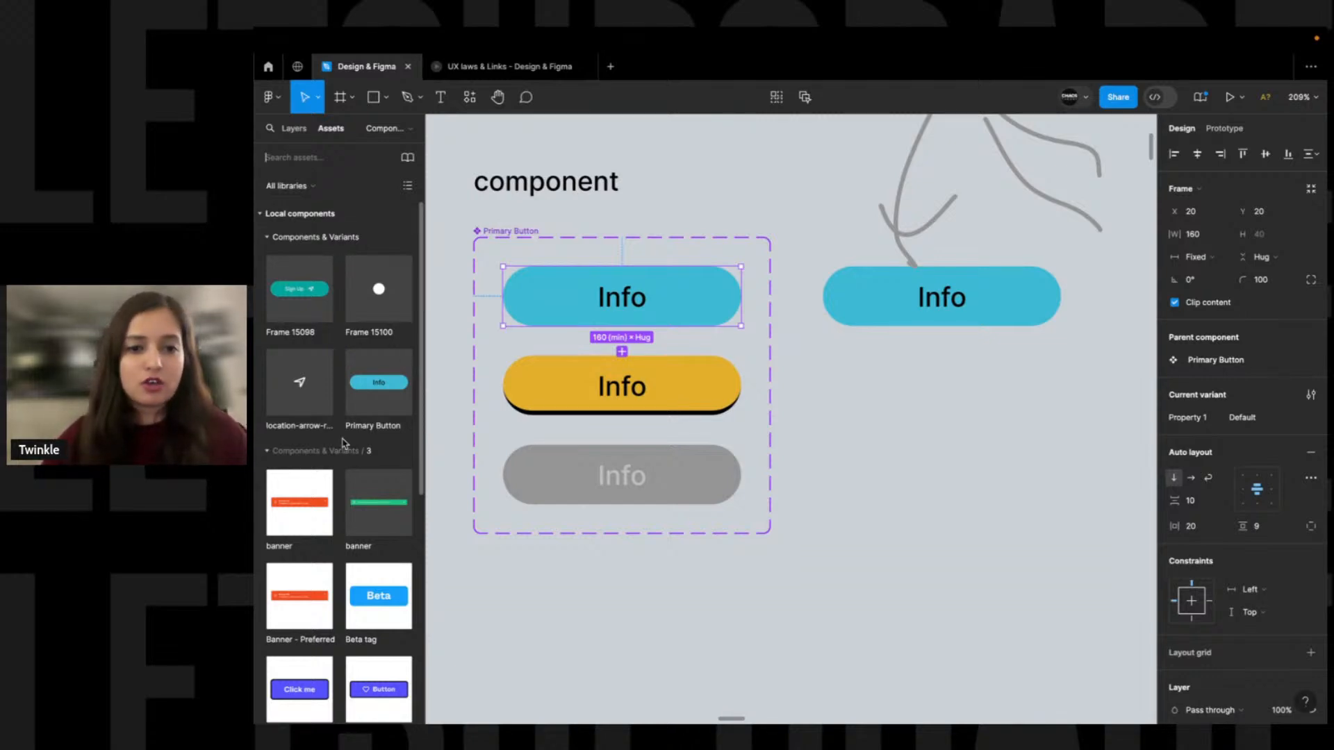
pyautogui.click(267, 240)
pyautogui.click(269, 259)
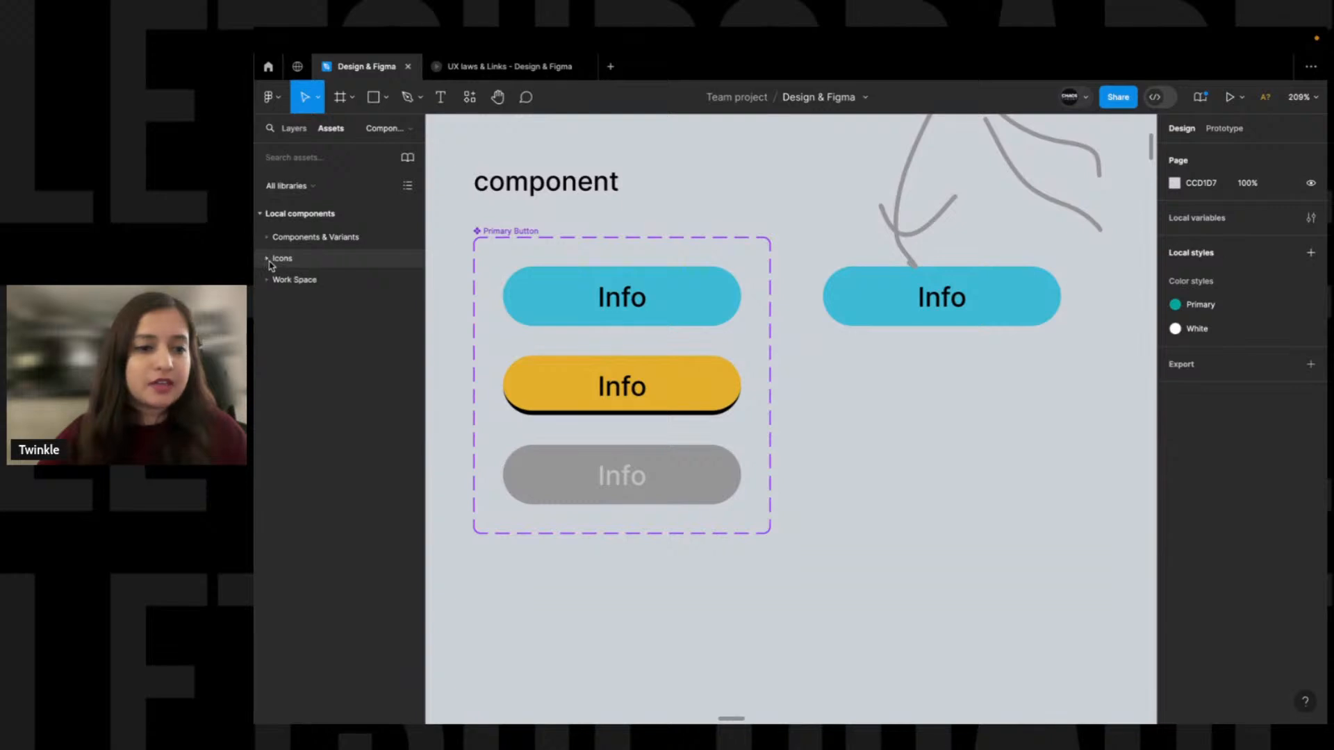
pyautogui.click(268, 280)
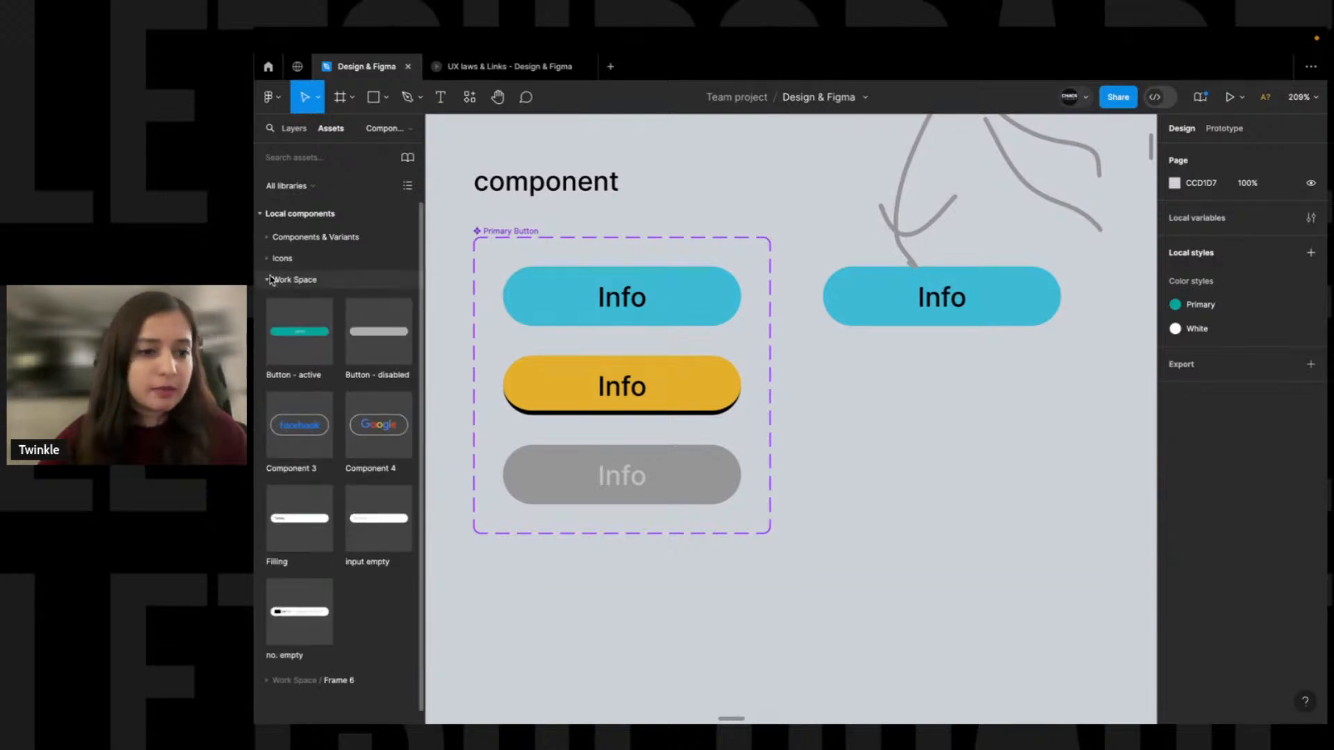
pyautogui.click(268, 280)
pyautogui.click(268, 258)
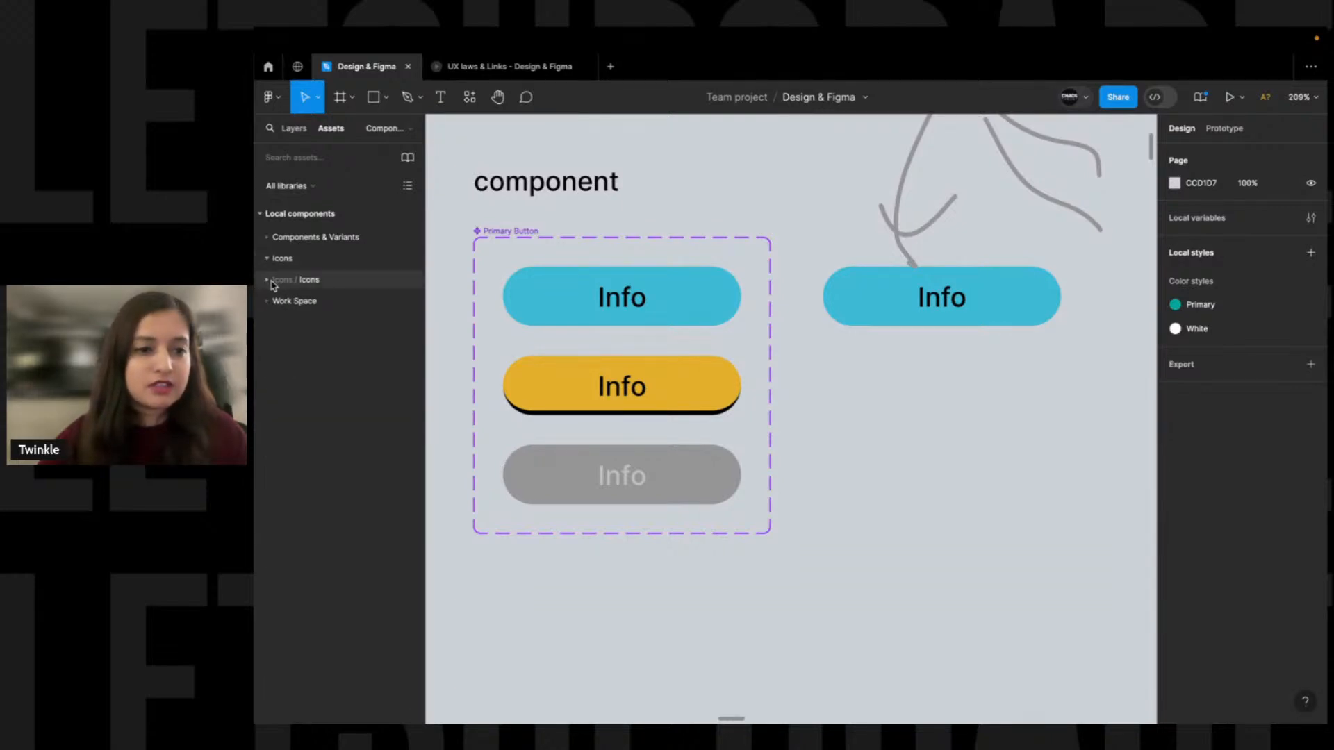
pyautogui.click(268, 280)
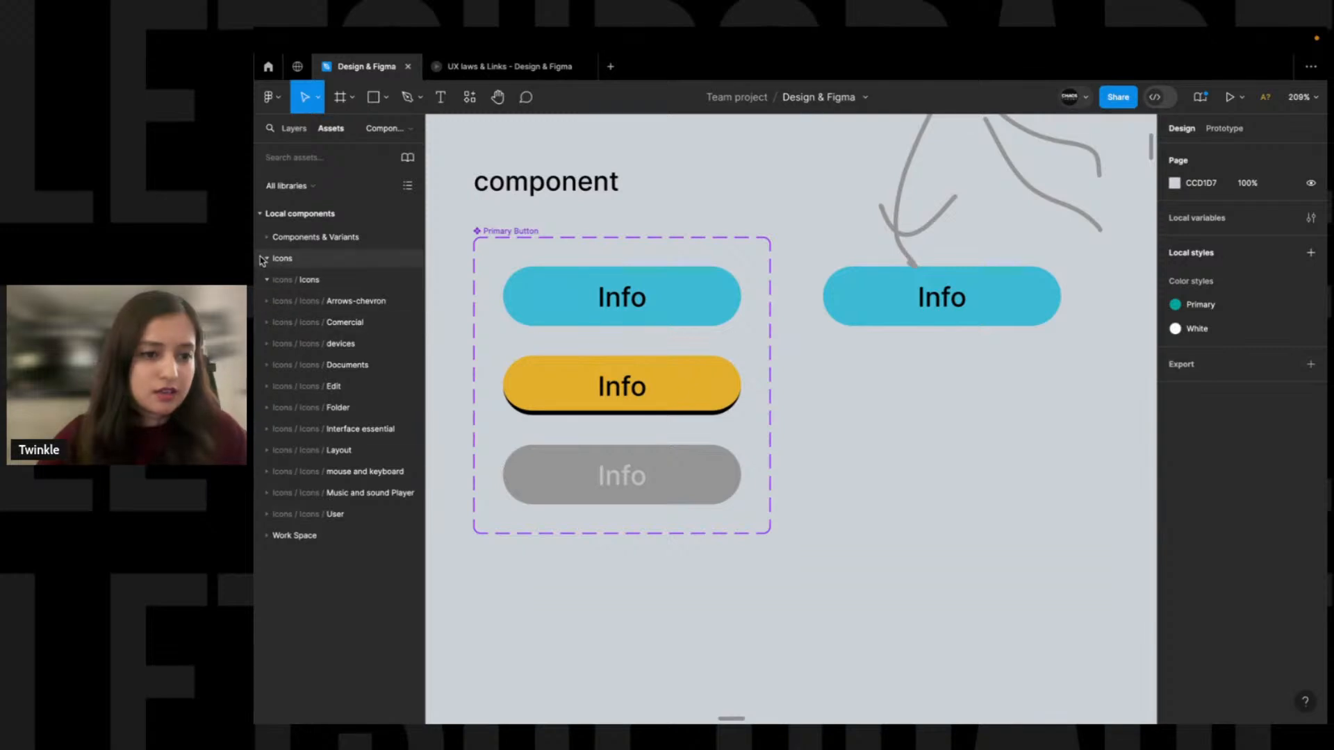
pyautogui.click(267, 260)
# Place a Primary Button instance from the Components & Variants assets group below the existing instance beside the component set
pyautogui.click(267, 237)
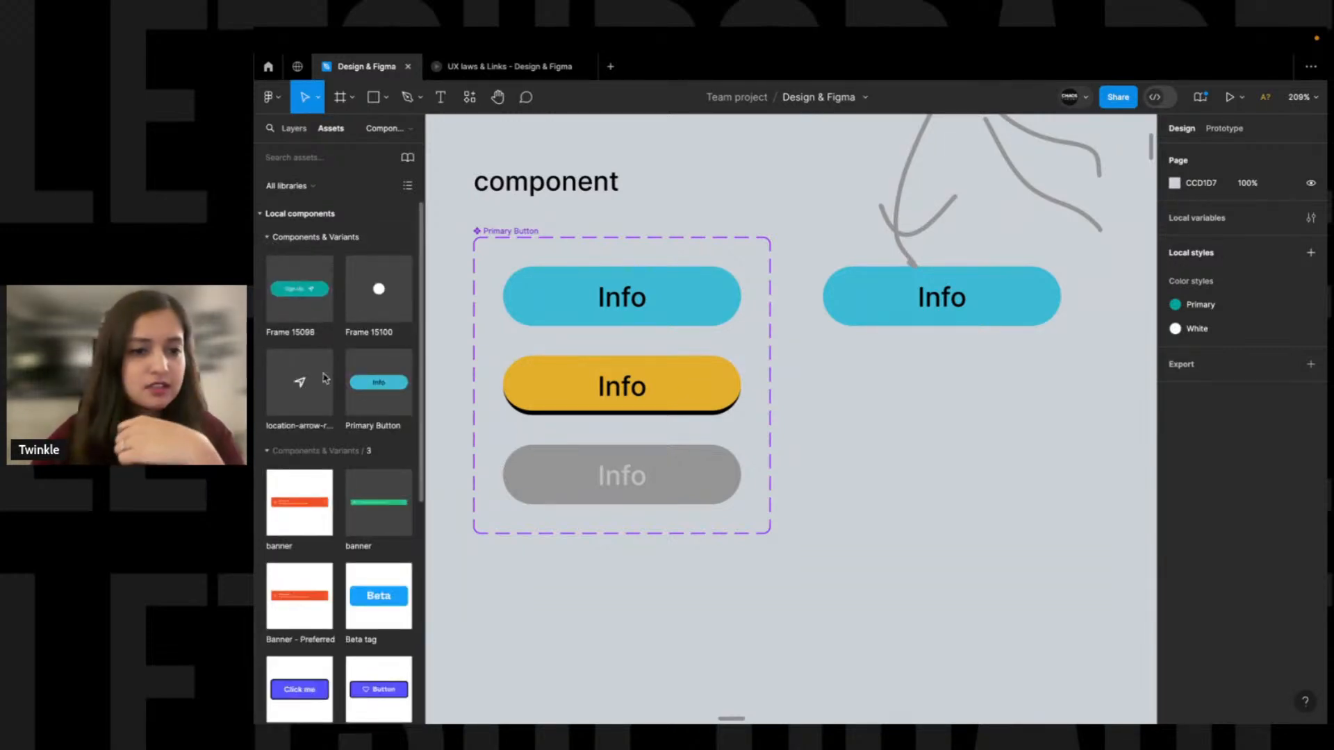
pyautogui.moveTo(378, 389); pyautogui.dragTo(1013, 436)
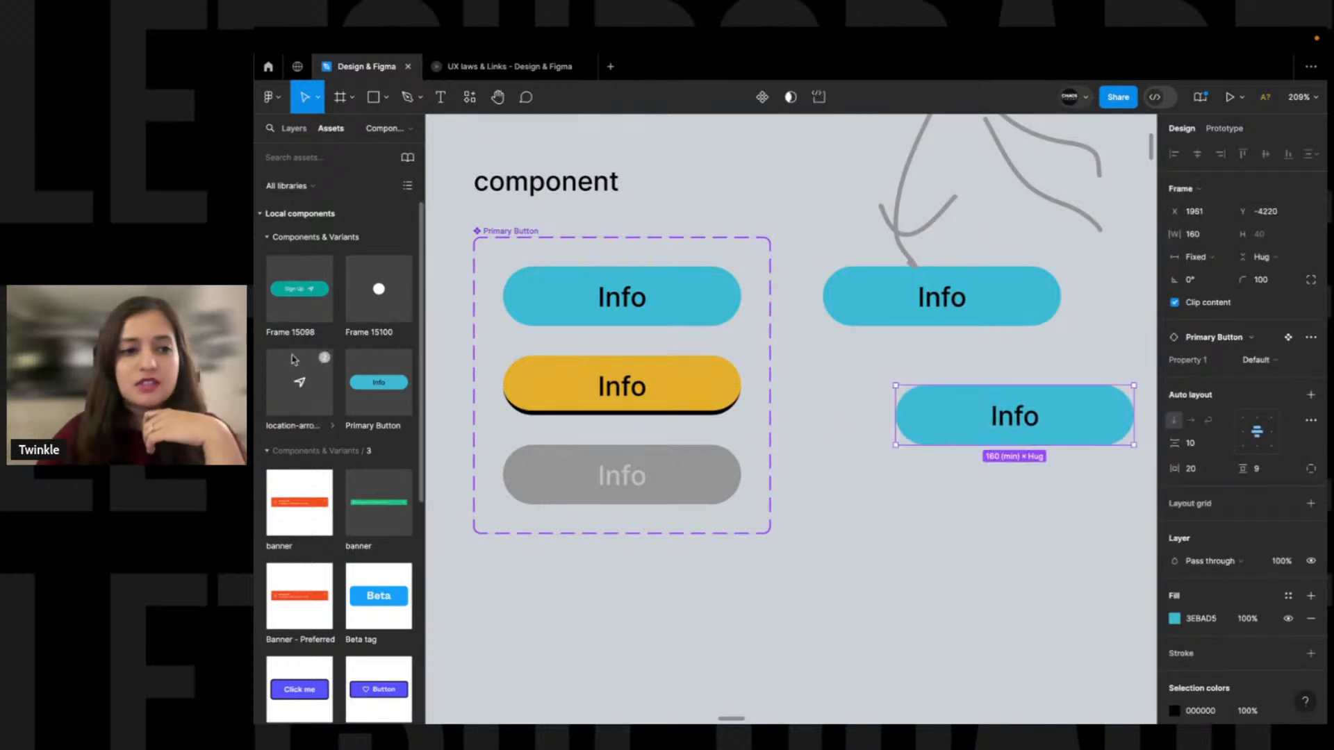
# Search the component assets for "pri" and look through the matching components
pyautogui.click(327, 157)
pyautogui.write('pri')
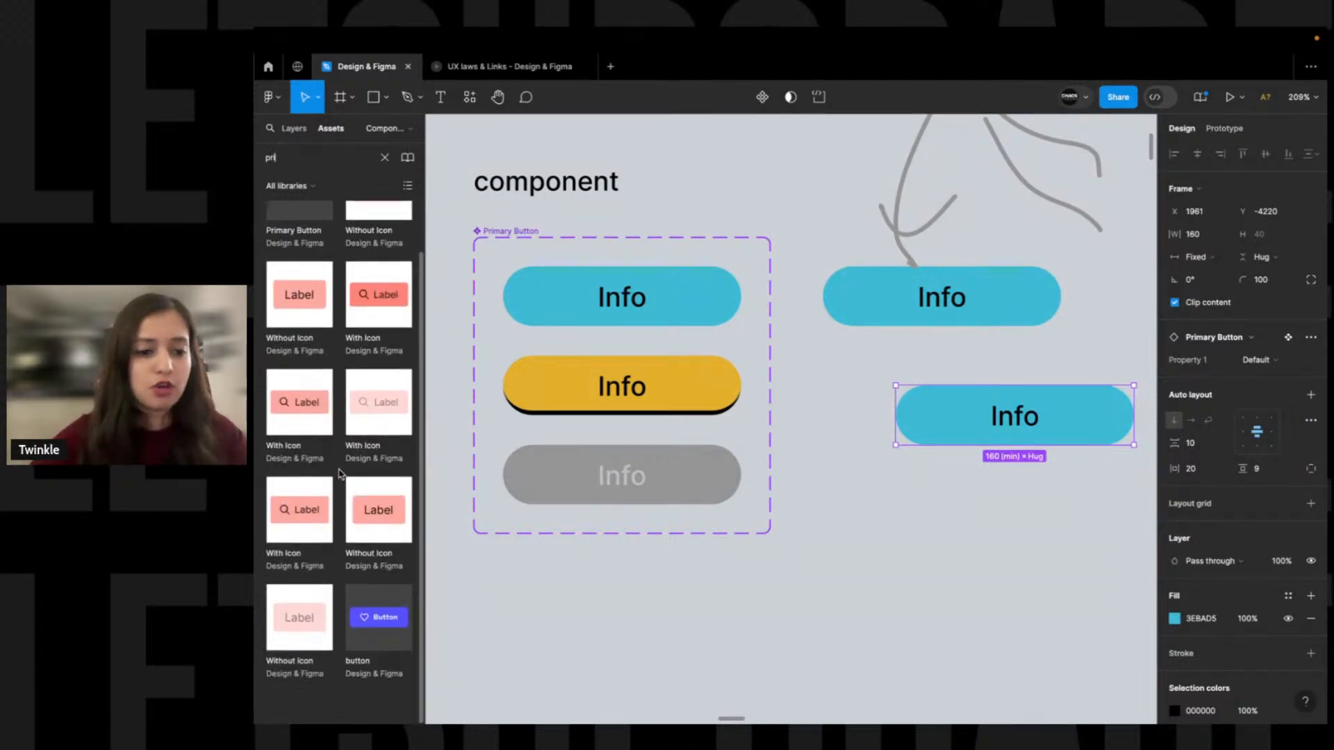
pyautogui.click(843, 470)
# Switch Property 1 of the newly placed Primary Button instance to On hover and then to Disabled
pyautogui.hscroll(3, 823, 455)
pyautogui.click(913, 404)
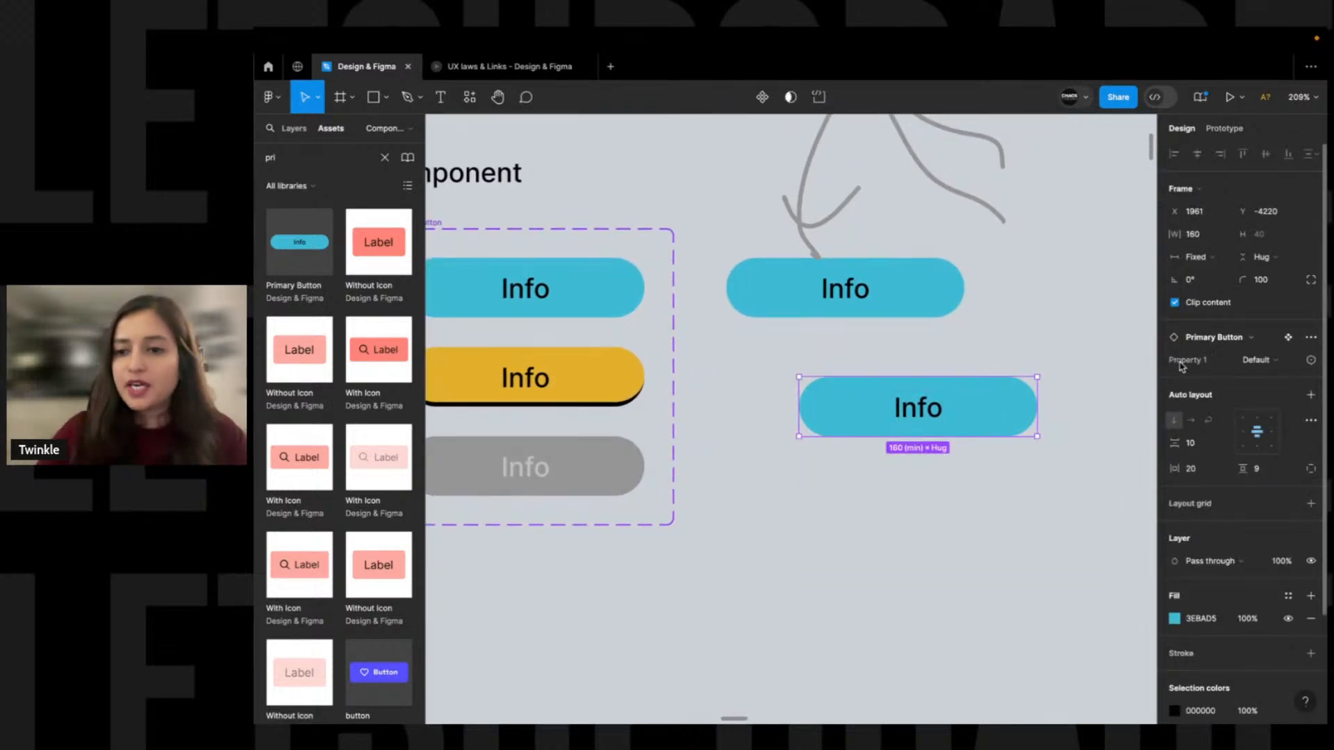
pyautogui.click(1271, 368)
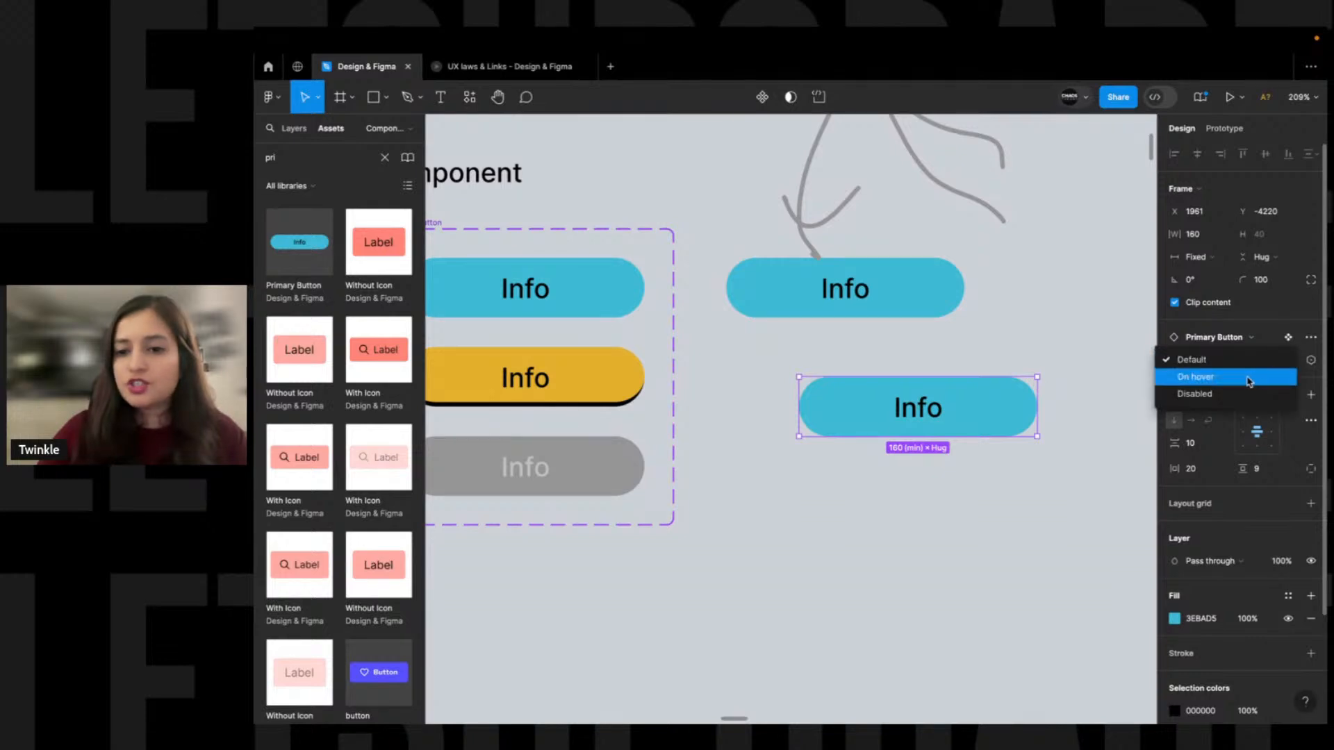
pyautogui.click(1248, 381)
pyautogui.click(1261, 362)
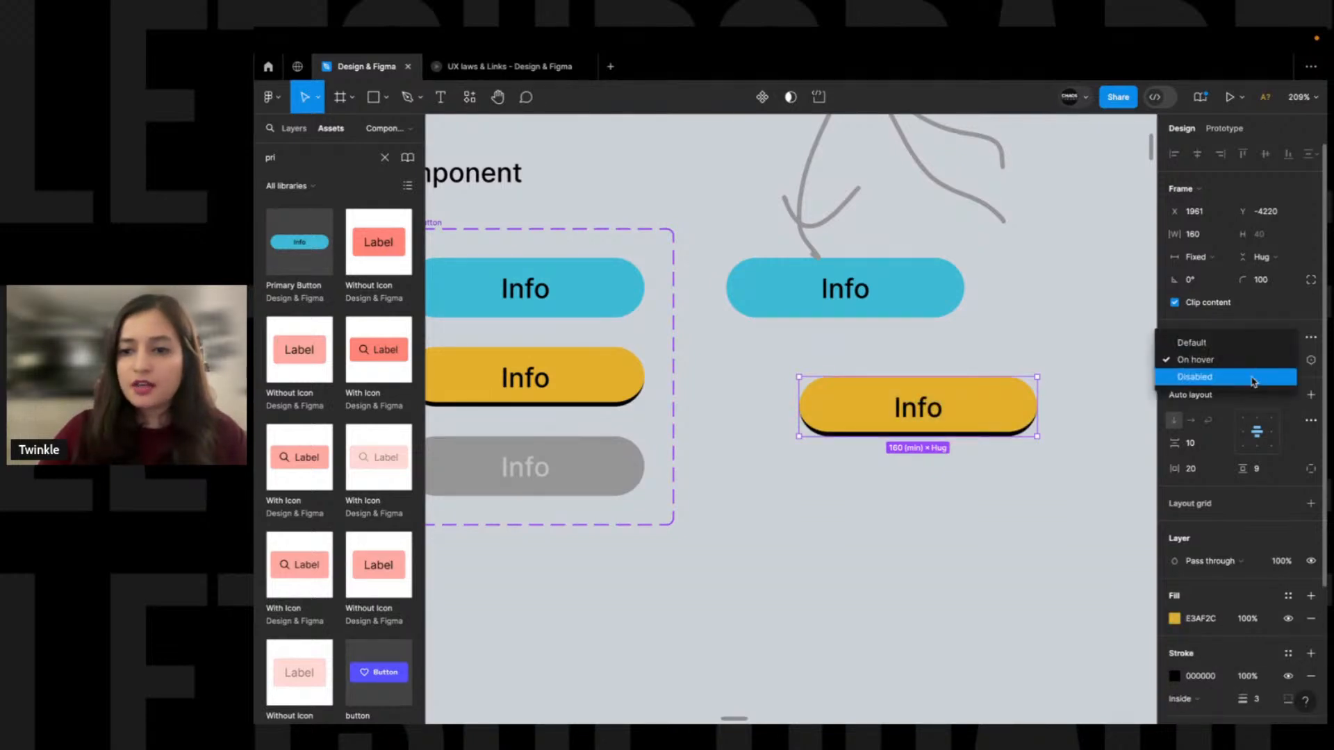
pyautogui.click(1247, 380)
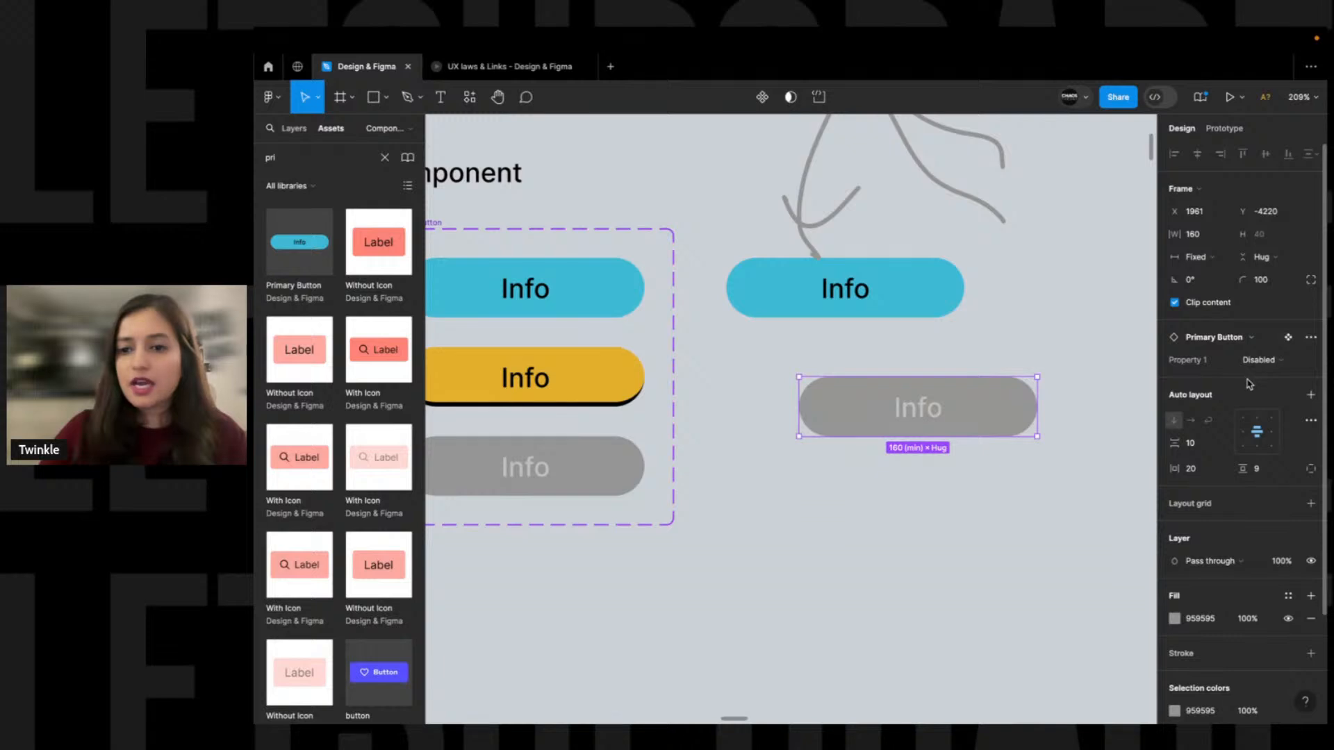
pyautogui.click(1080, 431)
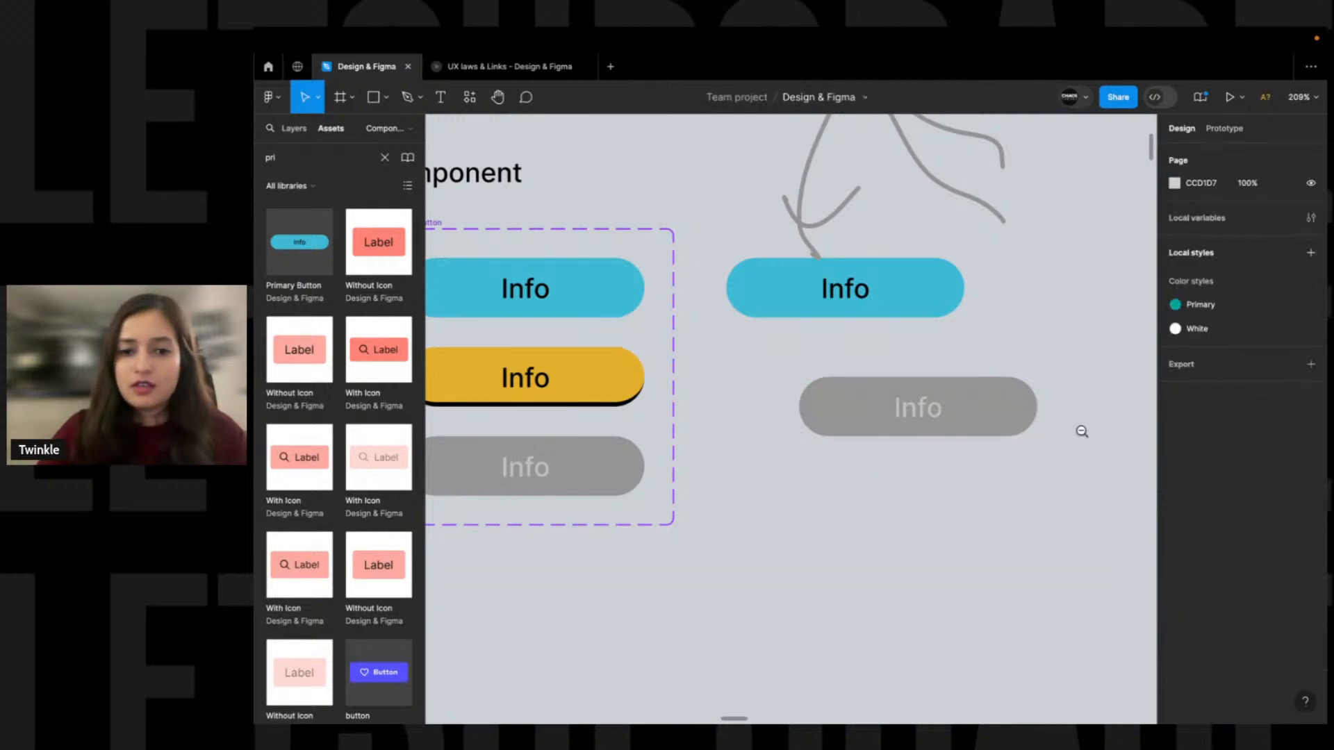
# Move the Disabled instance horizontally to X 1921, beneath the blue instance
pyautogui.scroll(-5, 1084, 431)
pyautogui.hscroll(2, 958, 396)
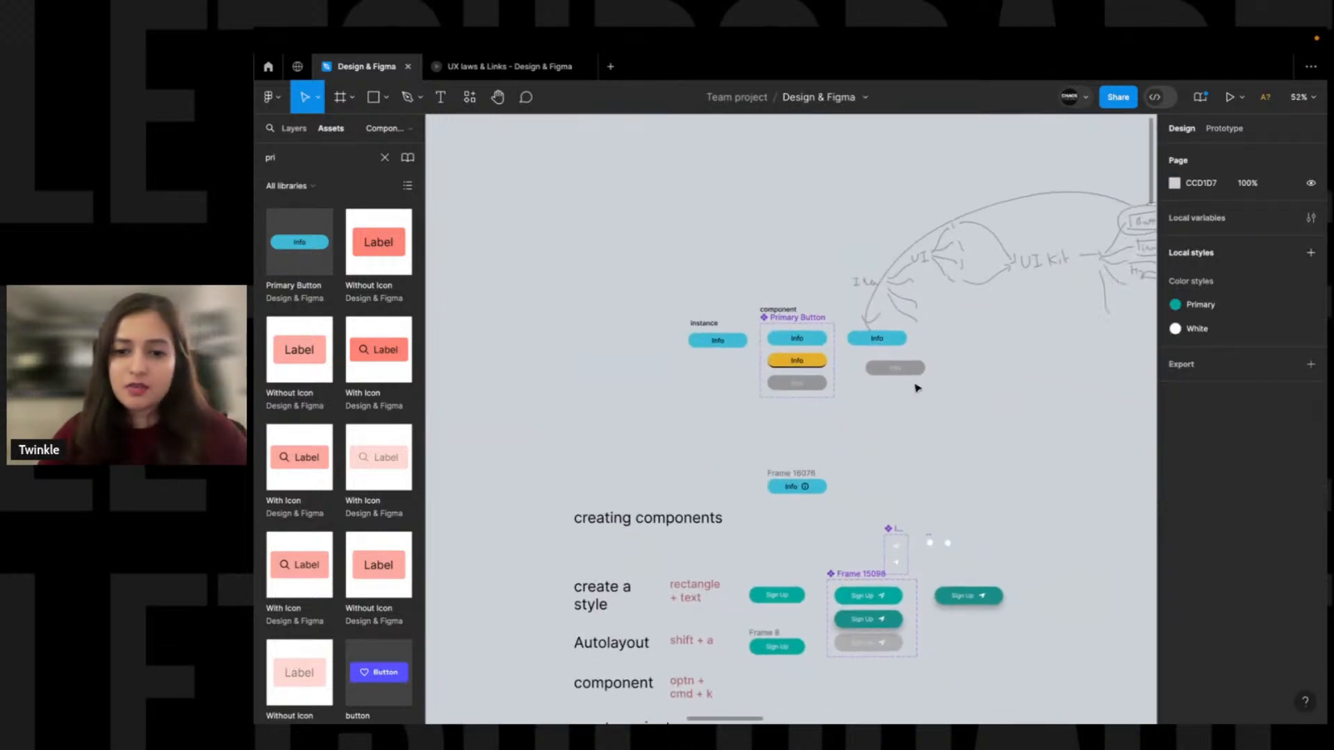
pyautogui.click(879, 367)
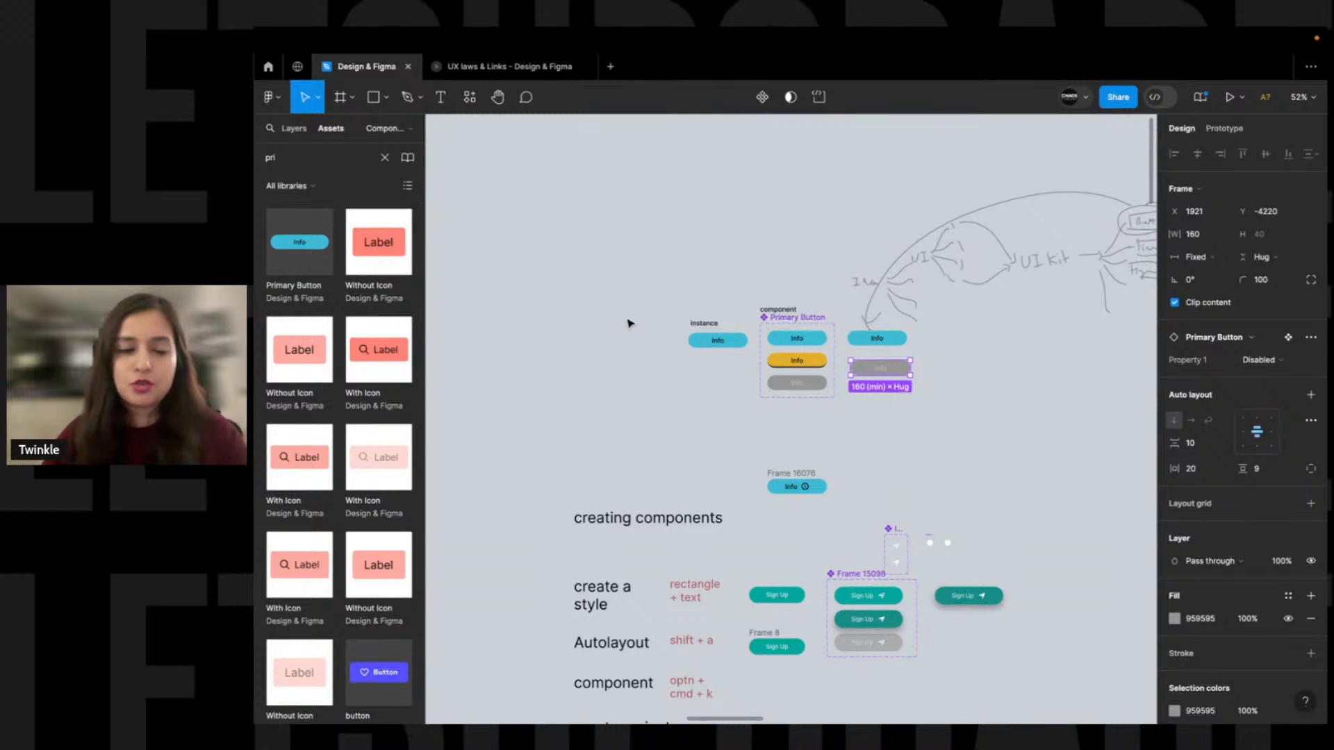
# Delete the entire handwritten Idea and UI Kit diagram, keeping the two Primary Button instances beside the component set
pyautogui.scroll(4, 877, 367)
pyautogui.scroll(-2, 903, 417)
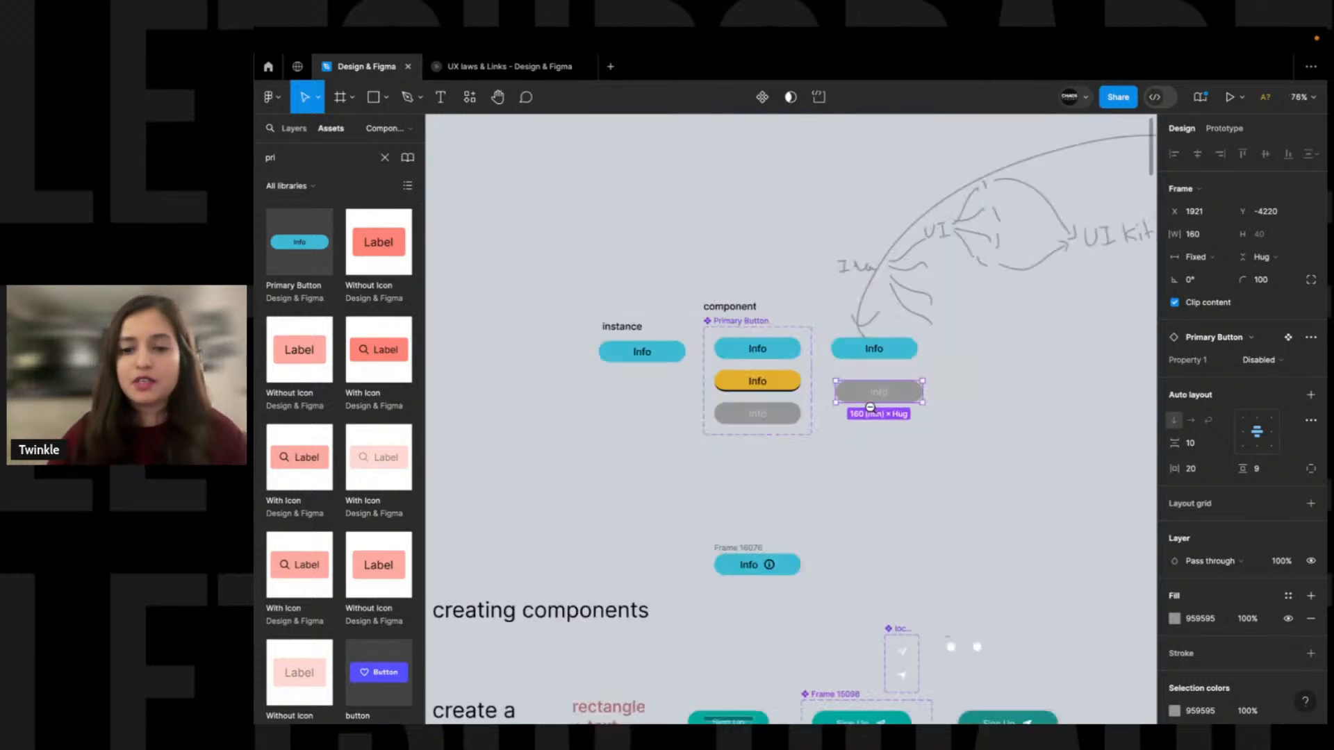
pyautogui.press('alt')
pyautogui.moveTo(985, 344); pyautogui.dragTo(816, 406)
pyautogui.press('Delete')
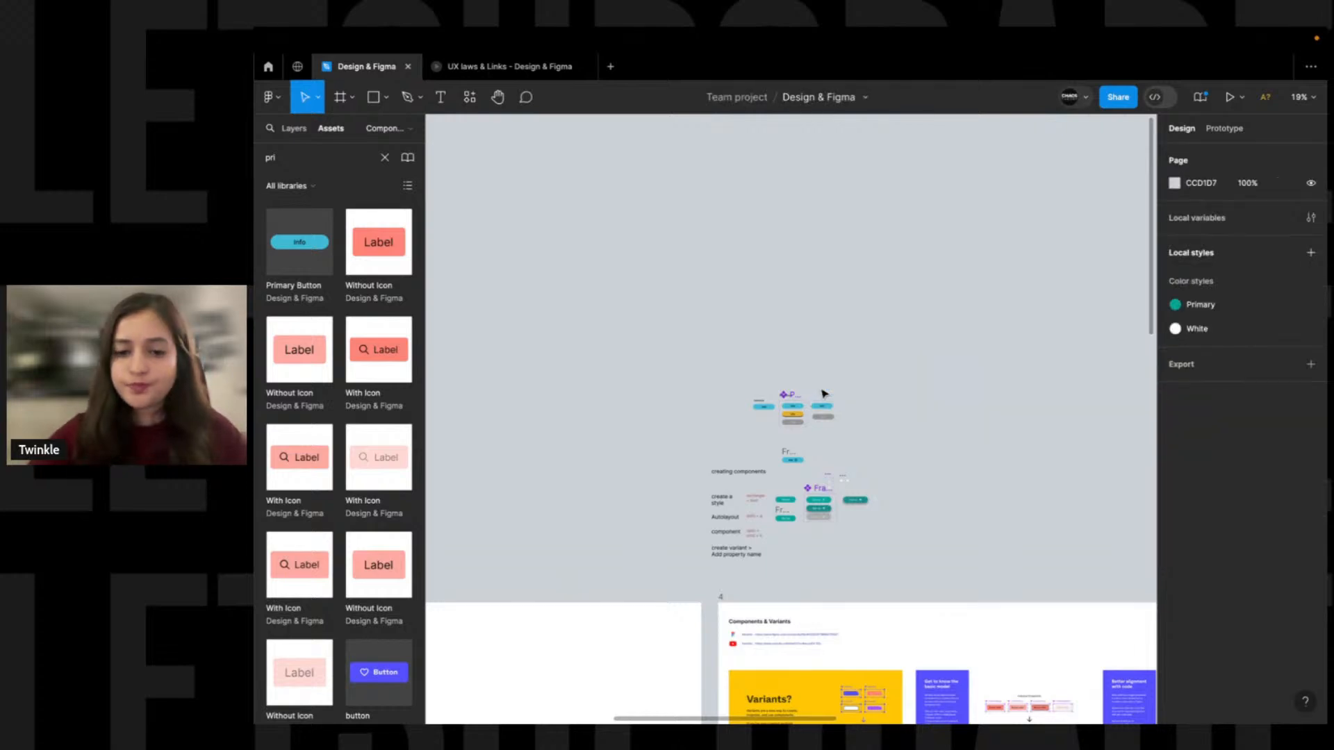
pyautogui.scroll(-3, 823, 394)
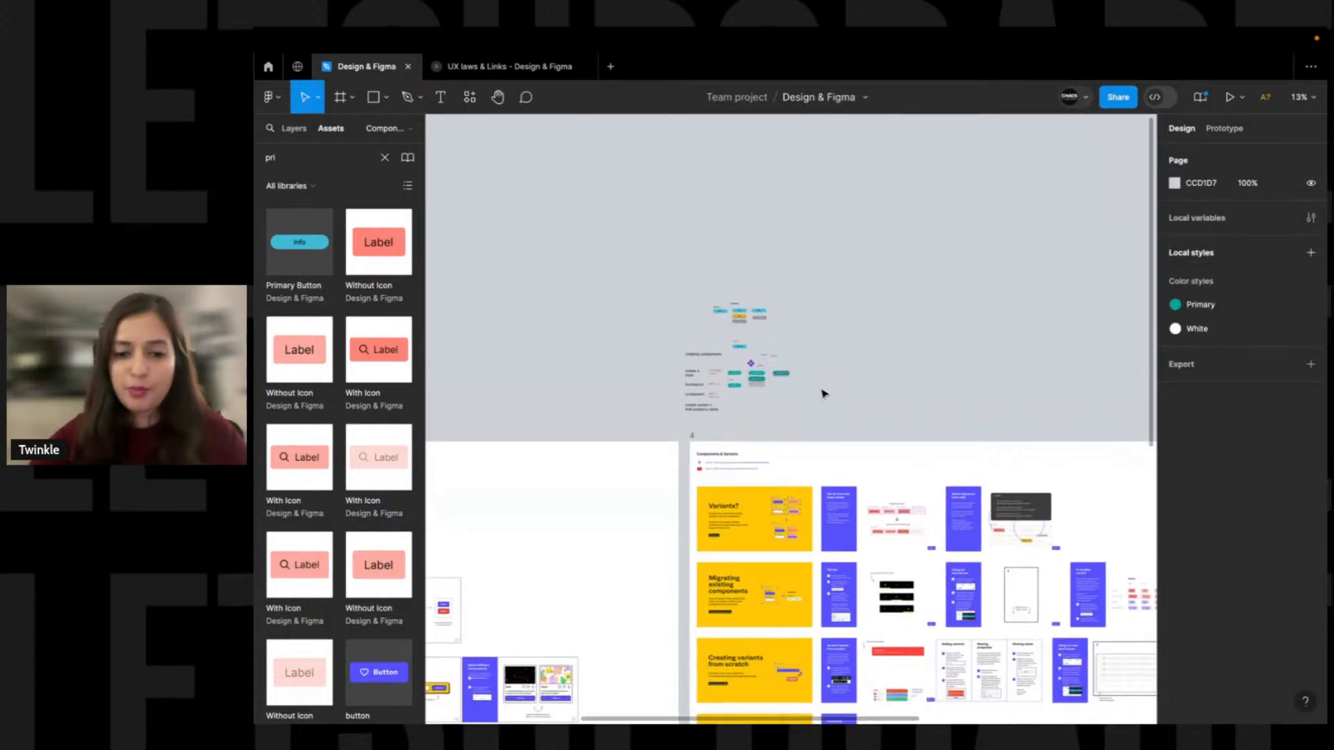
pyautogui.scroll(3, 822, 394)
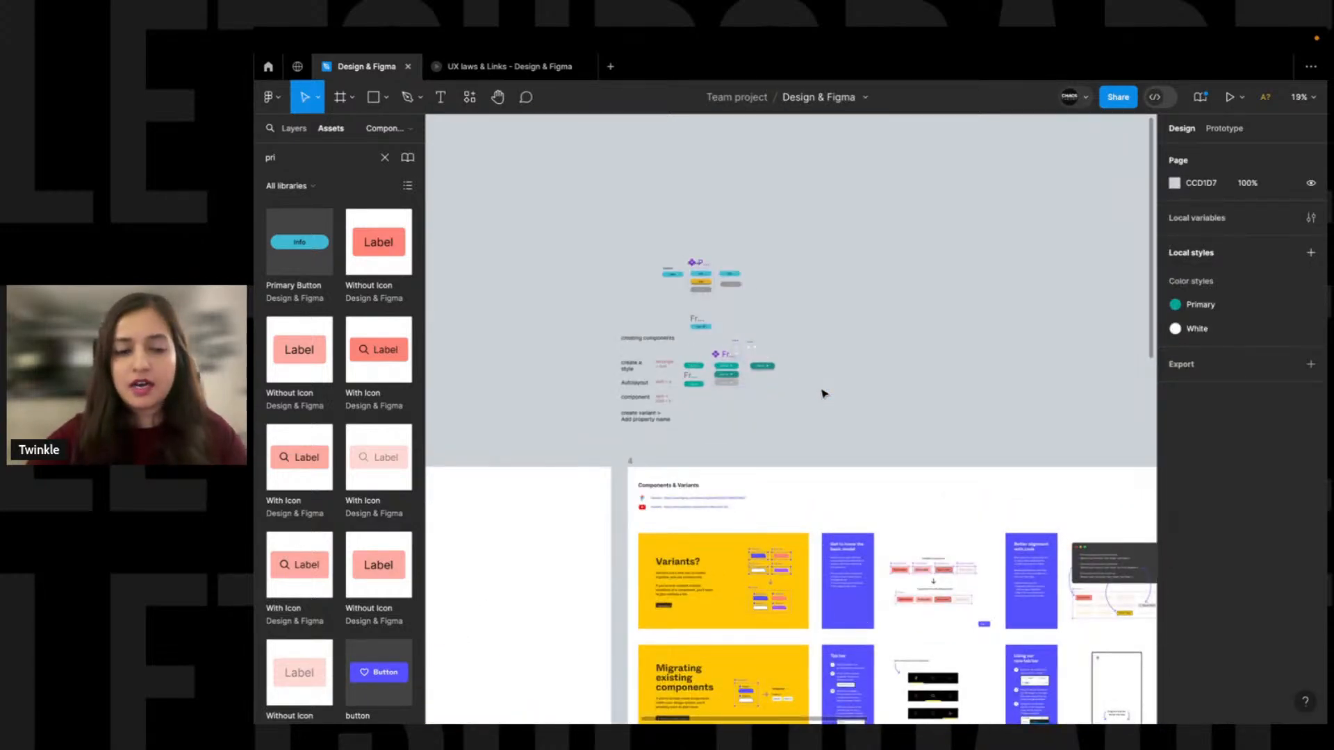
# Switch to the YouTube live stream of the session and read back through the earlier live chat messages, returning to the most recent ones
pyautogui.hotkey('ctrl', 'Right')
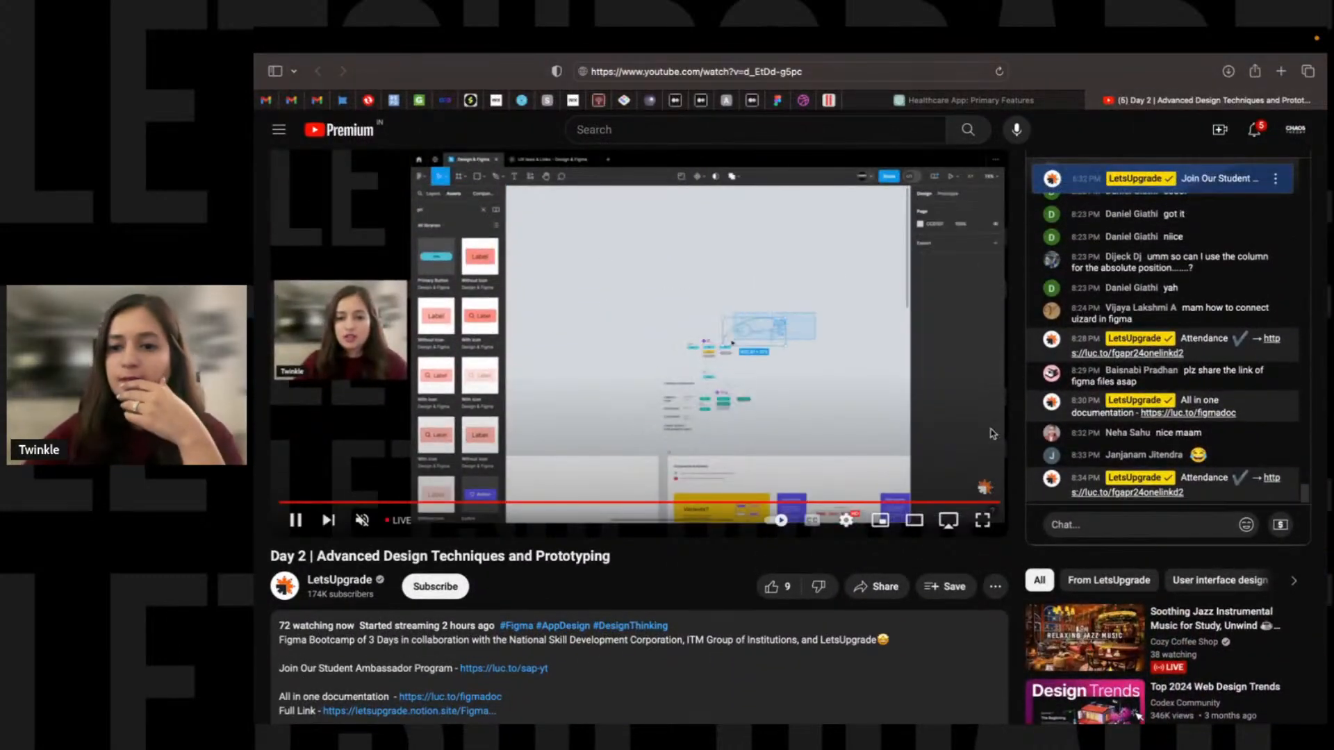
pyautogui.scroll(1, 1015, 434)
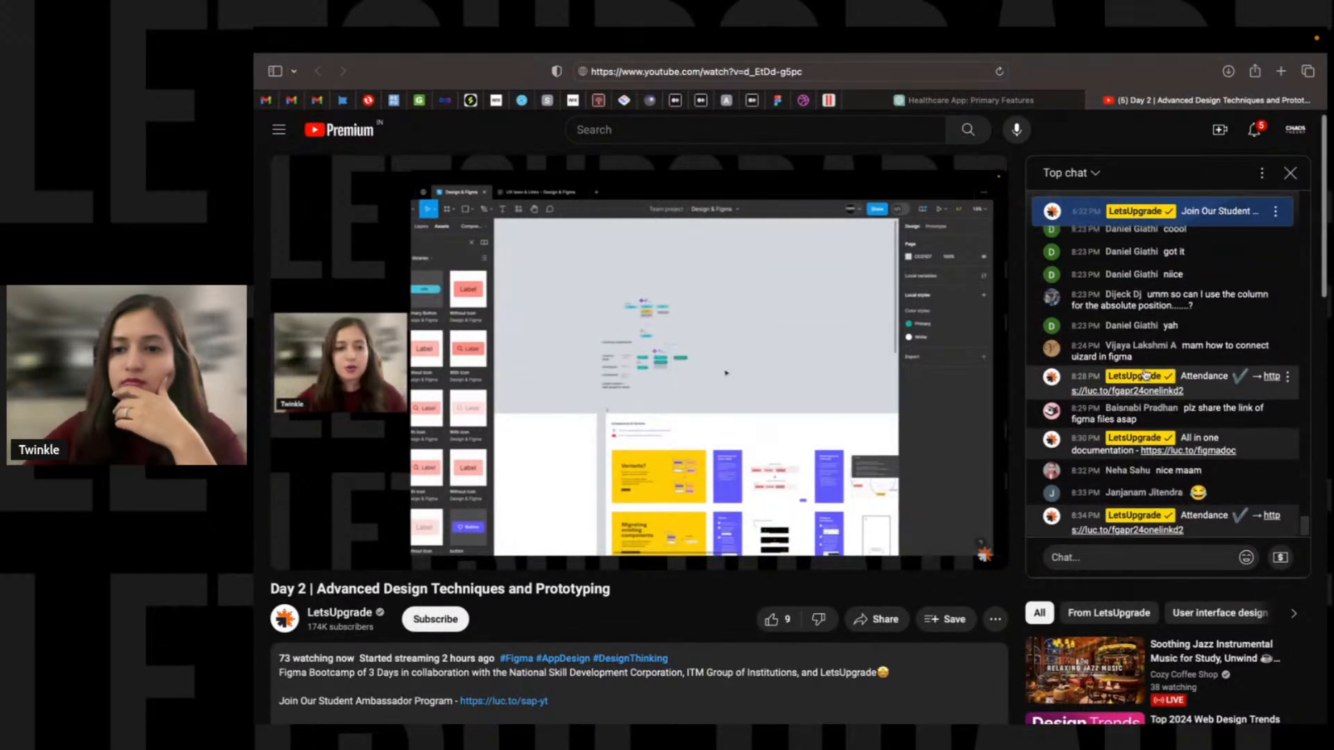
pyautogui.scroll(5, 1147, 334)
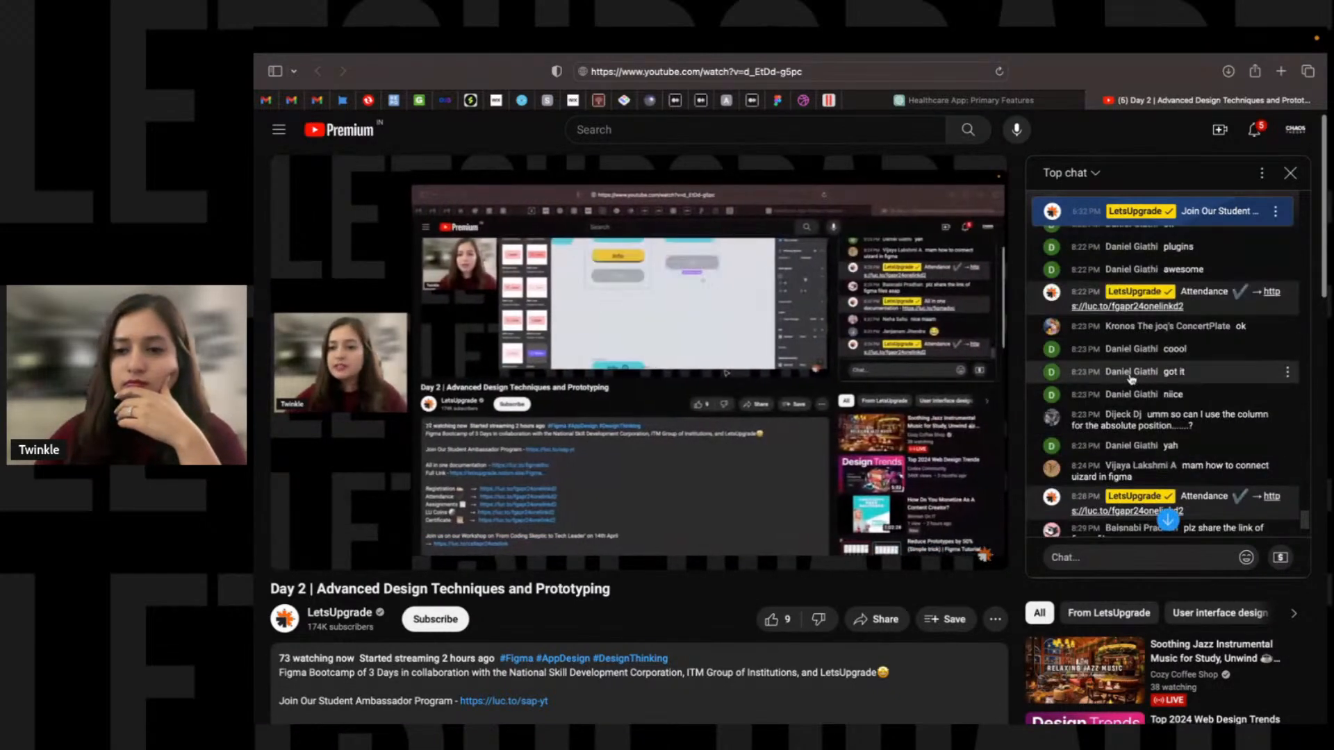
pyautogui.scroll(3, 1118, 380)
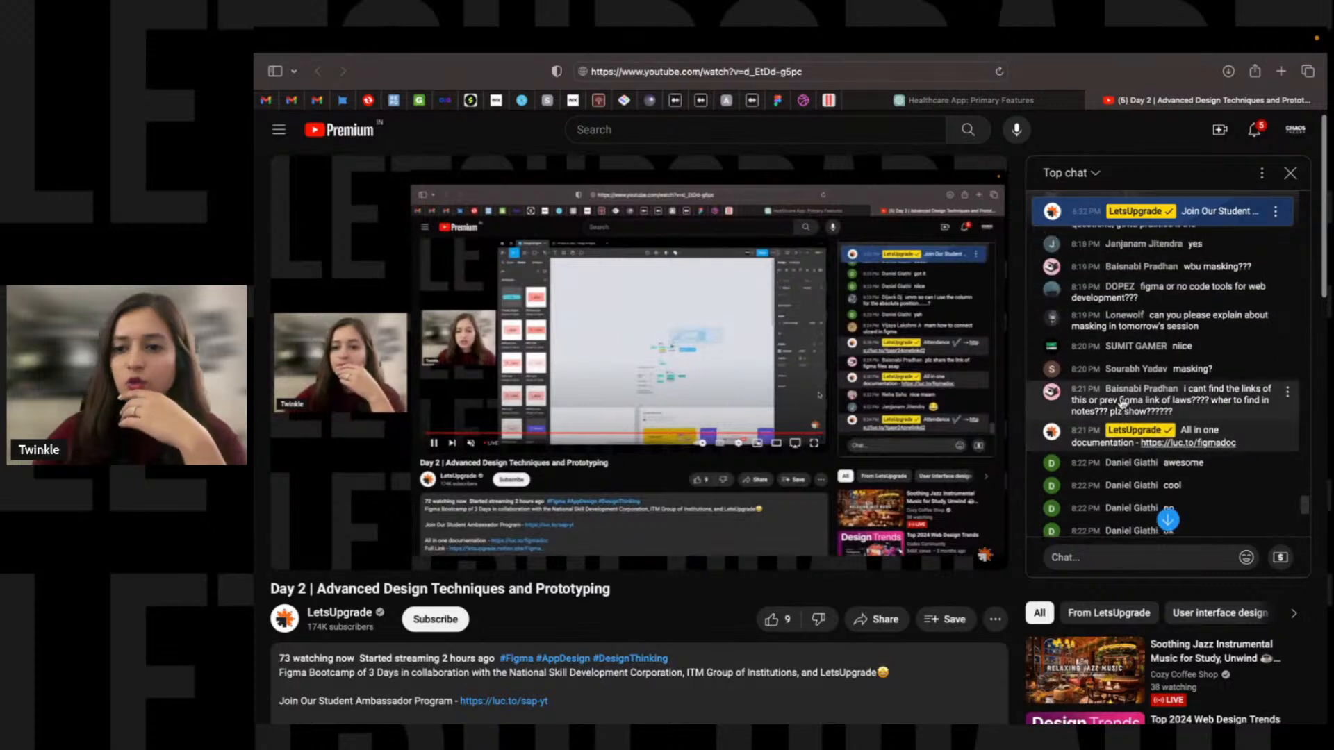
pyautogui.scroll(-8, 1132, 361)
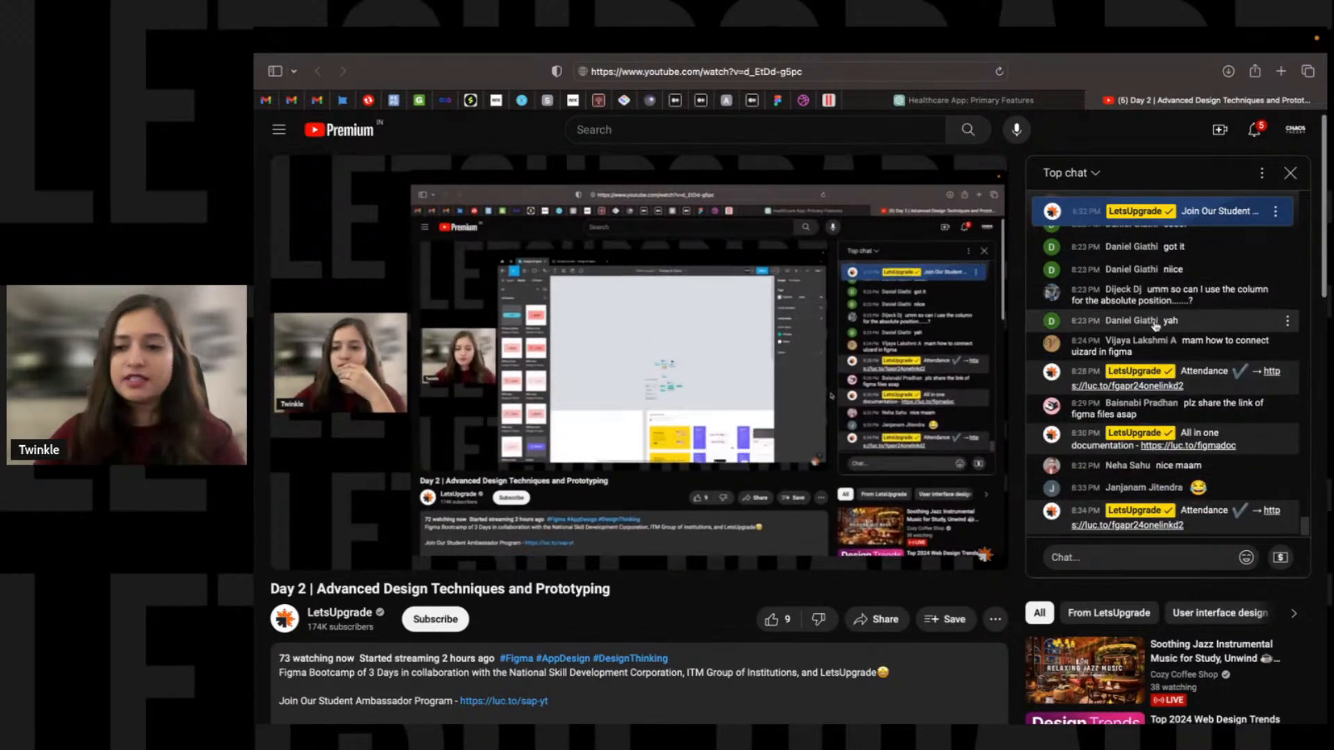